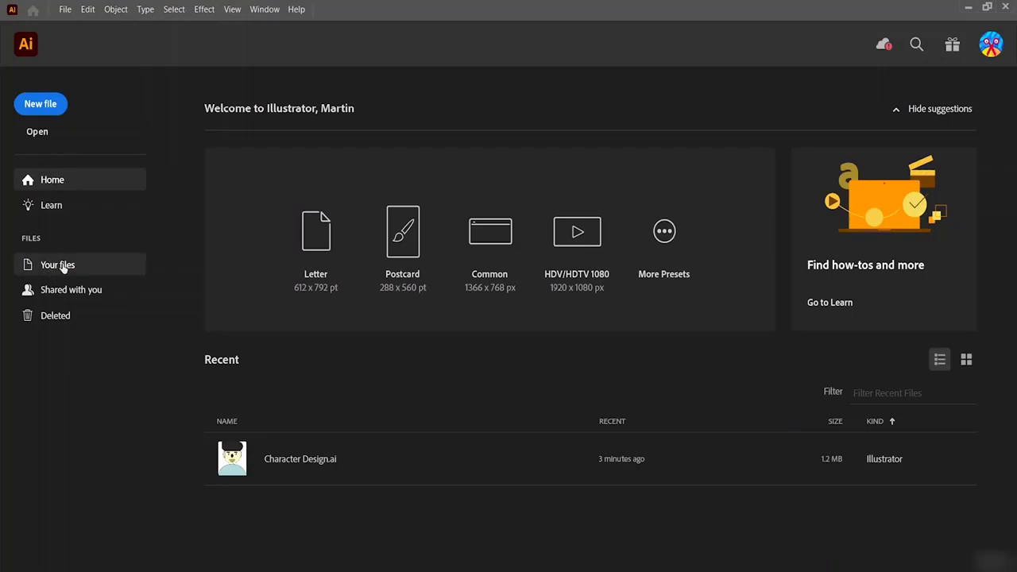
Start a new document, name it Character Designing and keep inches as its unit.
left_click(55, 110)
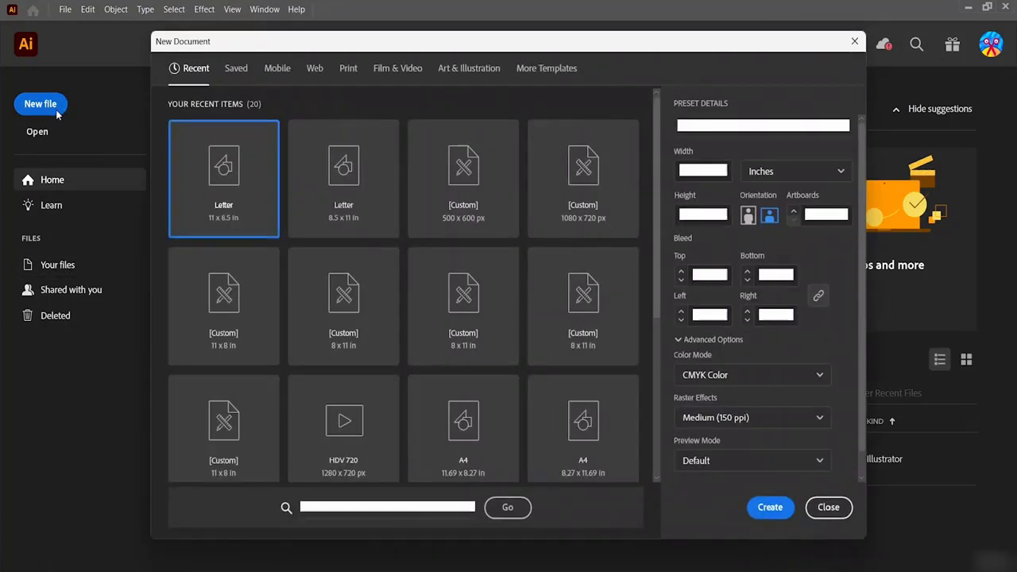
double_click(725, 127)
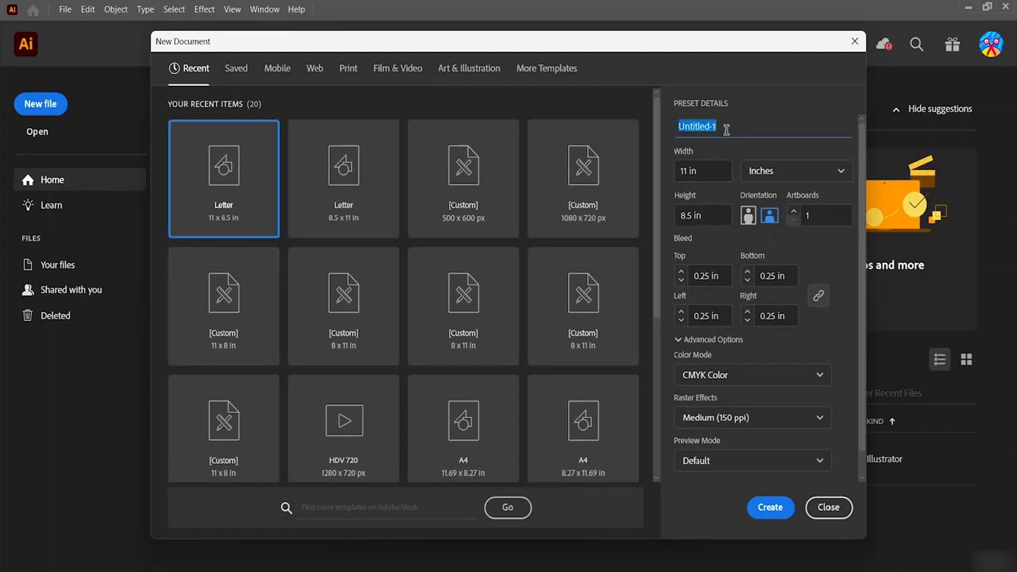
key("BackSpace")
type("Character Designing")
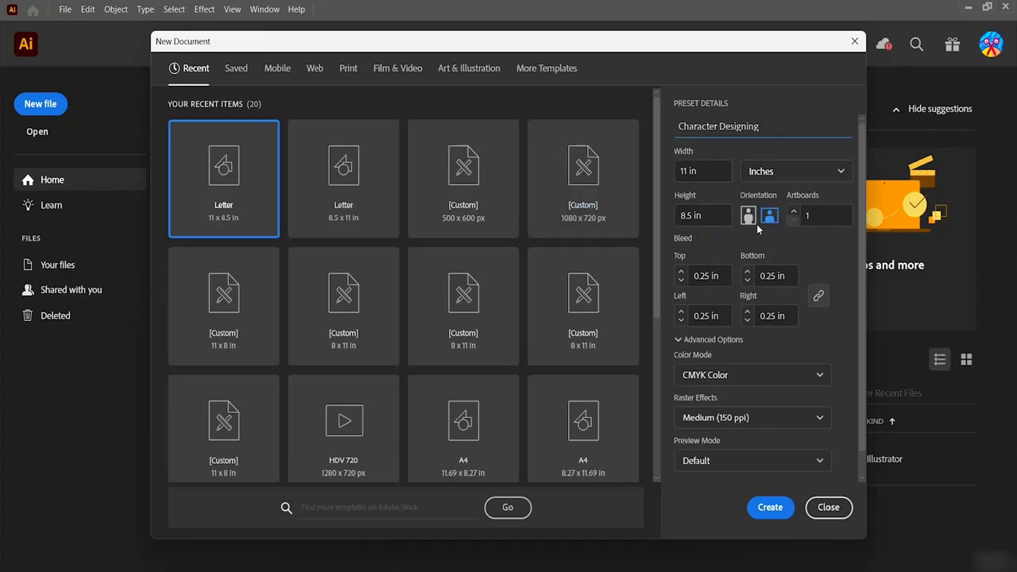
left_click(806, 175)
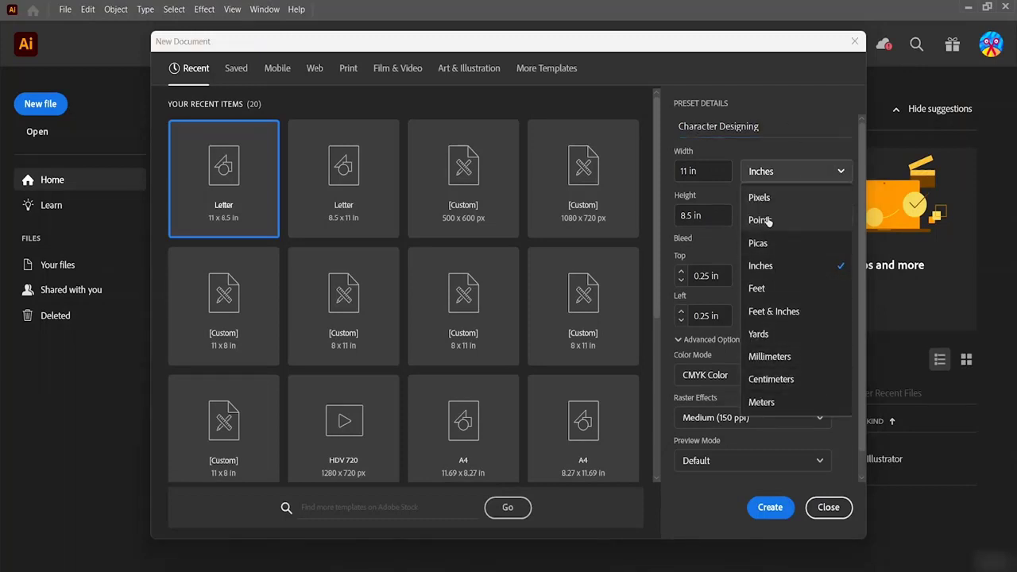
left_click(789, 270)
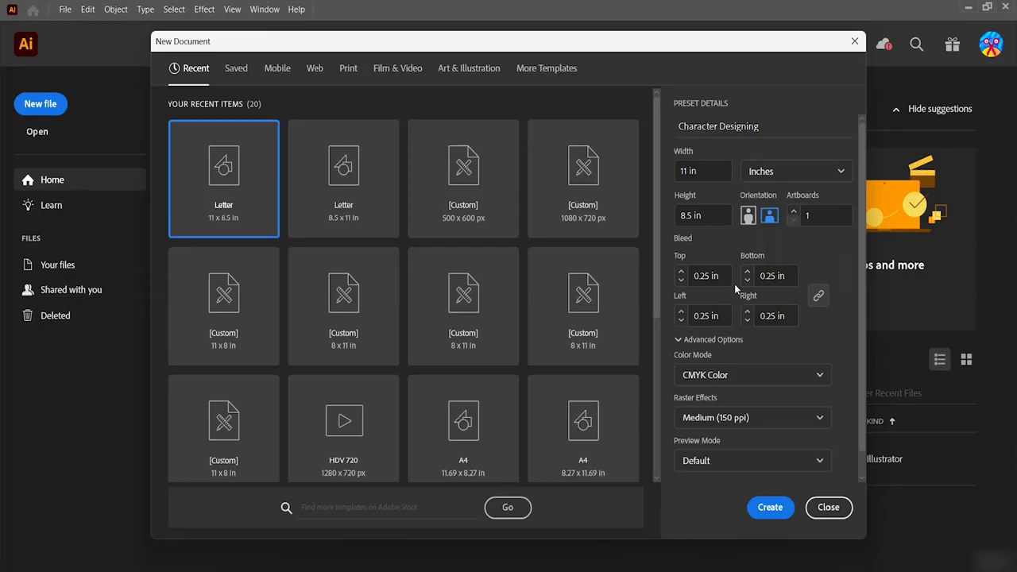
Keep the CMYK colour mode and default preview mode, and create the document.
left_click(768, 377)
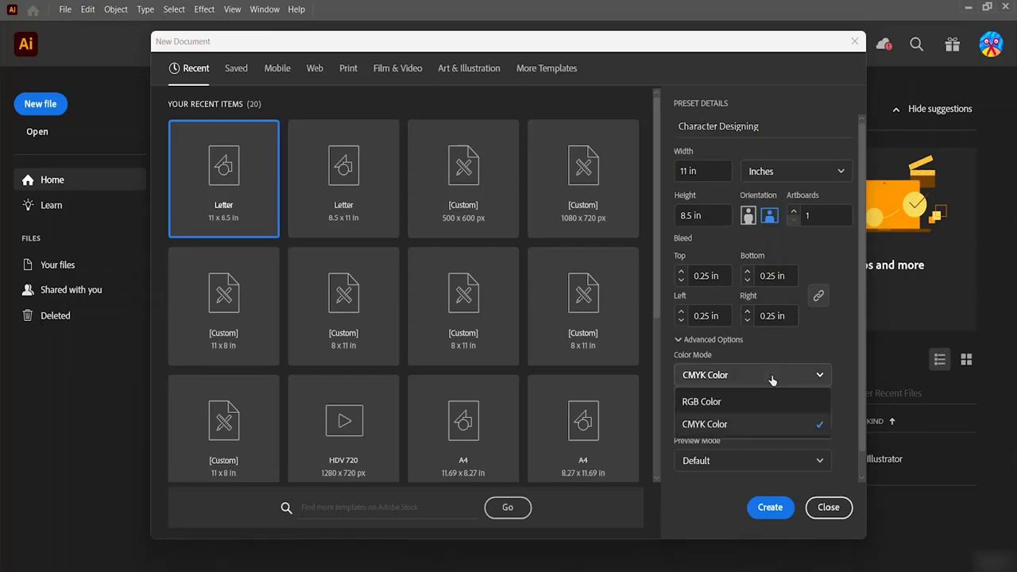
left_click(850, 343)
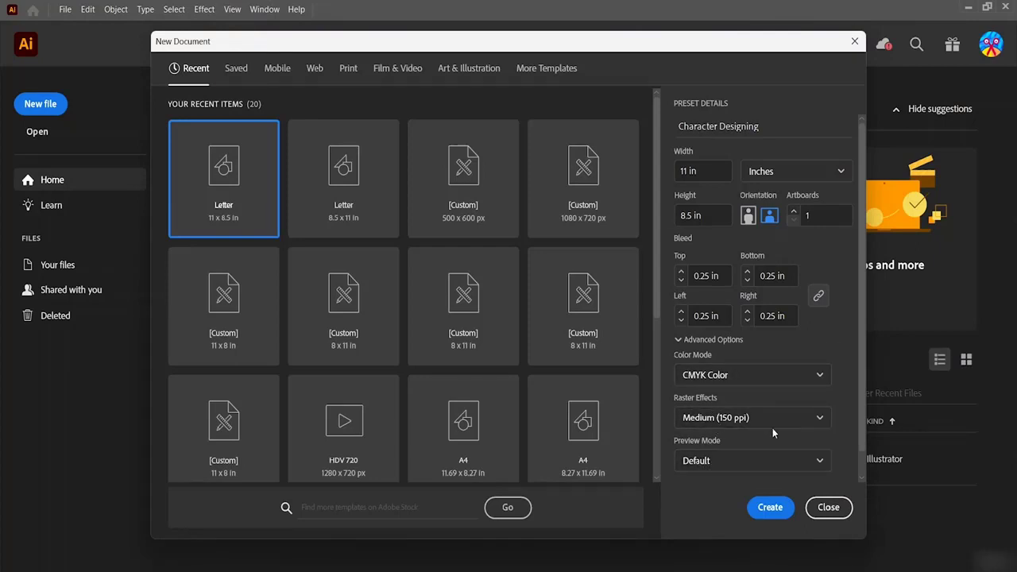
left_click(734, 466)
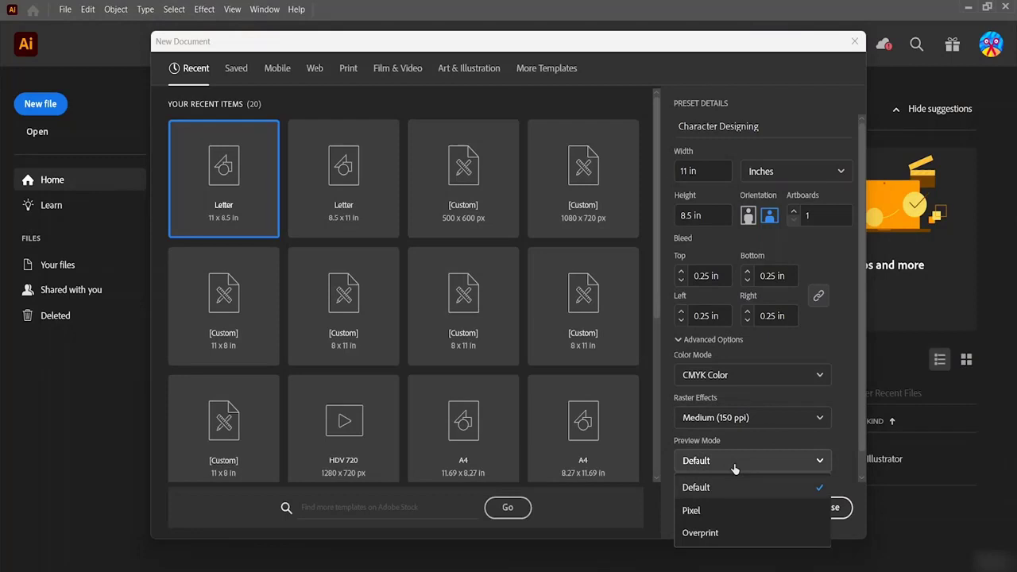
left_click(683, 462)
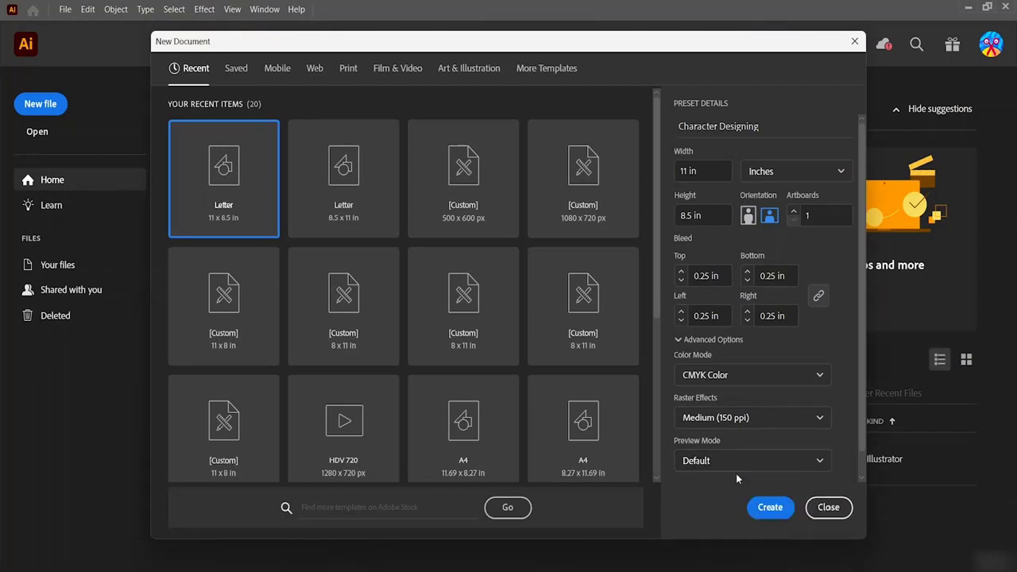
left_click(767, 508)
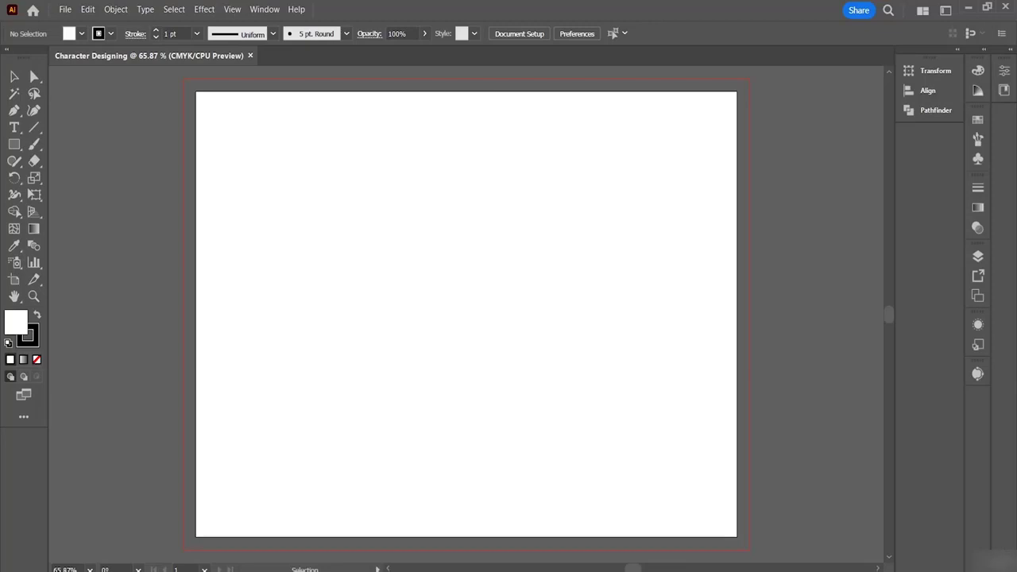
right_click(579, 218)
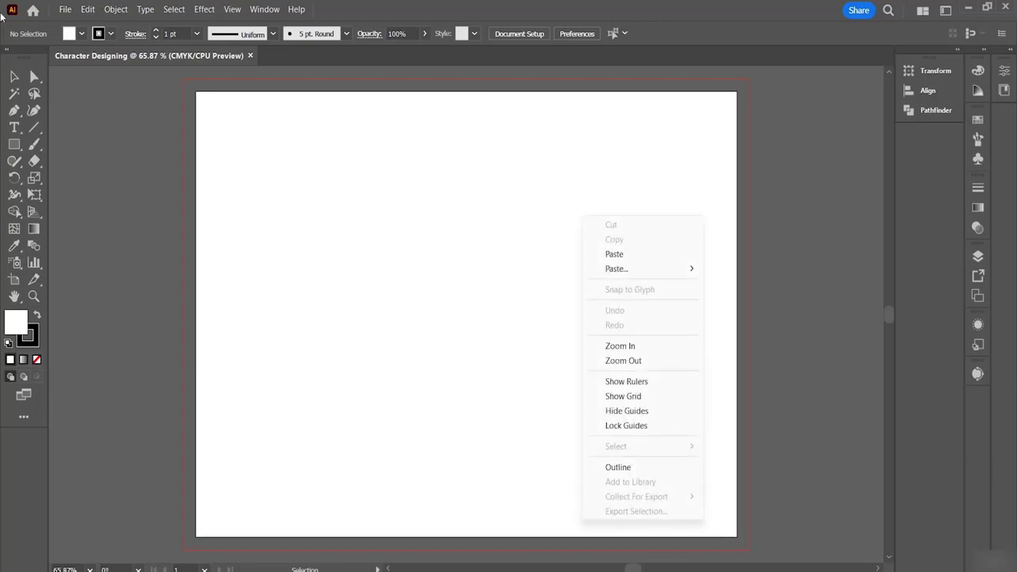
left_click(112, 130)
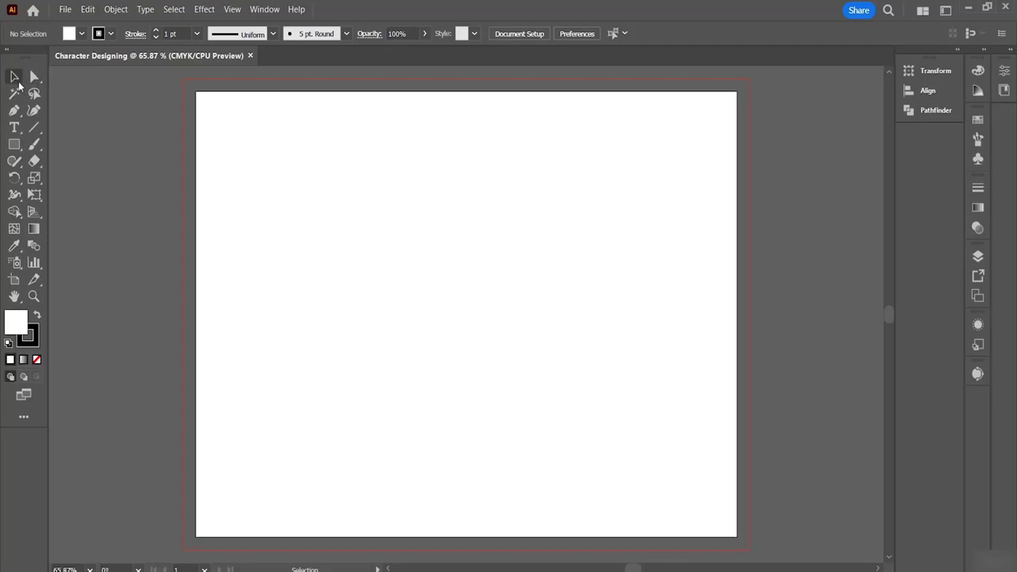
left_click_drag(282, 157, 490, 359)
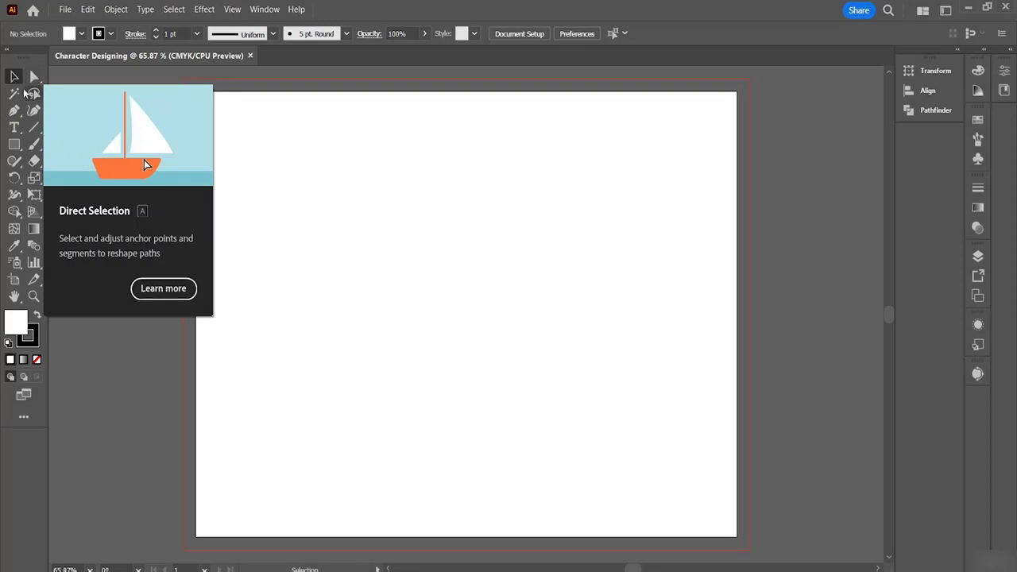
Draw a rectangle about 3.6 by 3.5 in on the upper middle of the artboard.
left_click(14, 145)
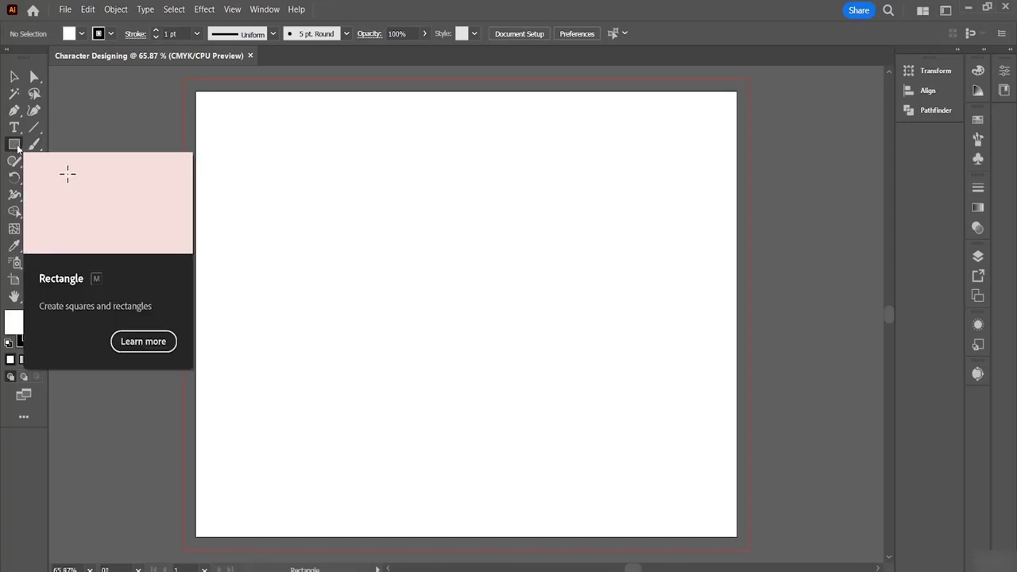
right_click(18, 147)
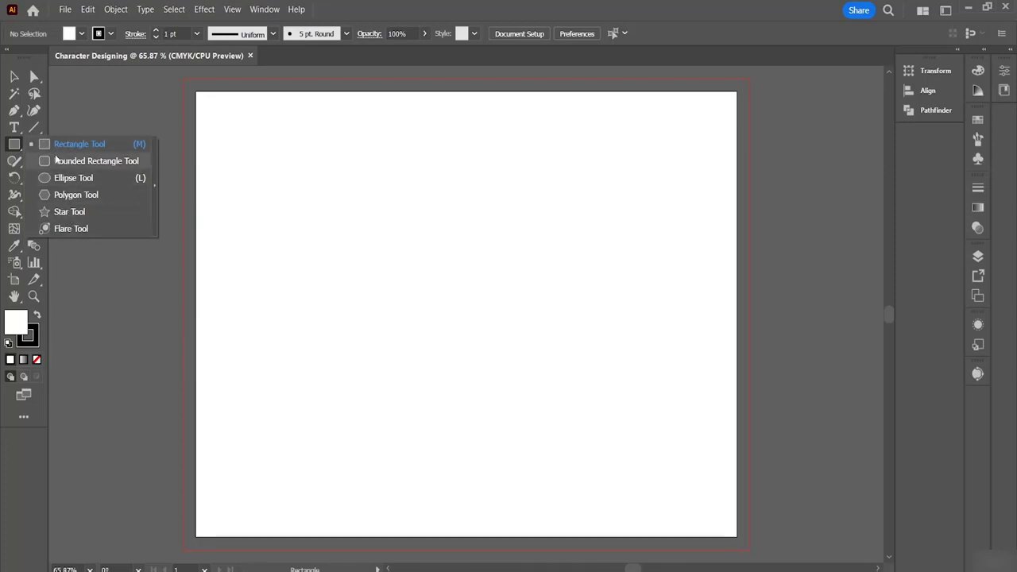
left_click(53, 144)
left_click_drag(322, 151, 500, 335)
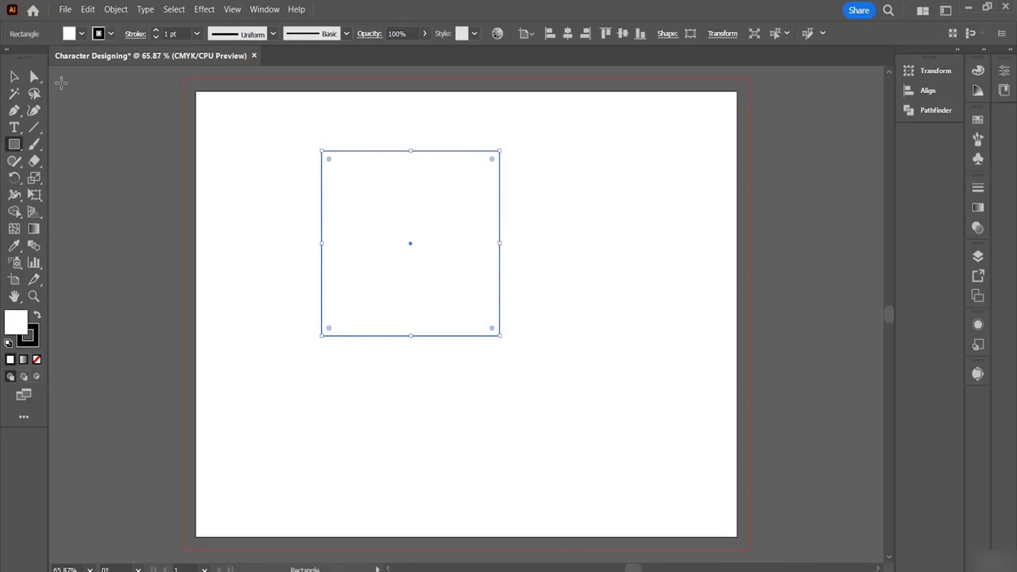
Give the rectangle a light tan fill and a dark brown stroke from the swatches.
left_click(82, 34)
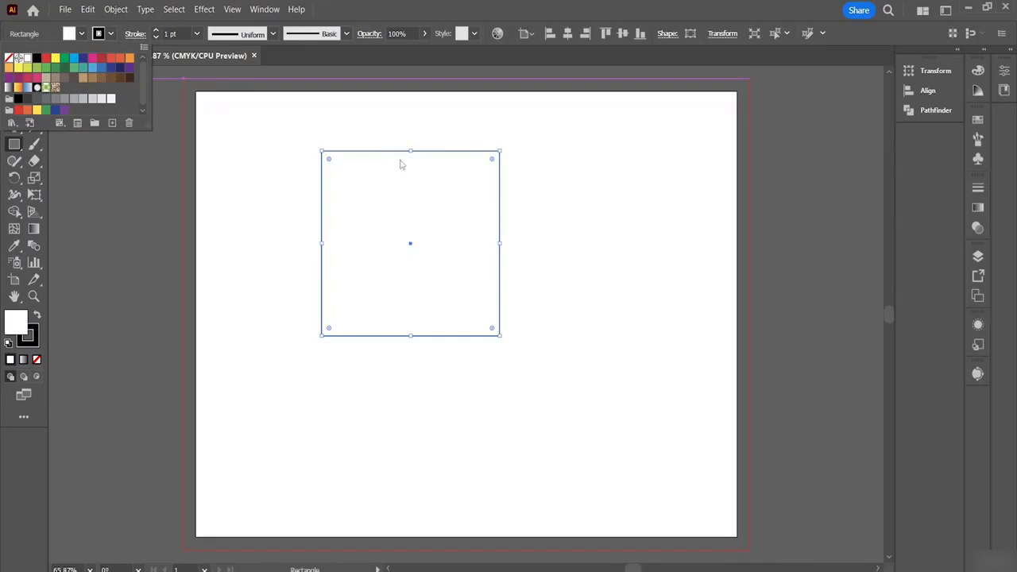
left_click(81, 79)
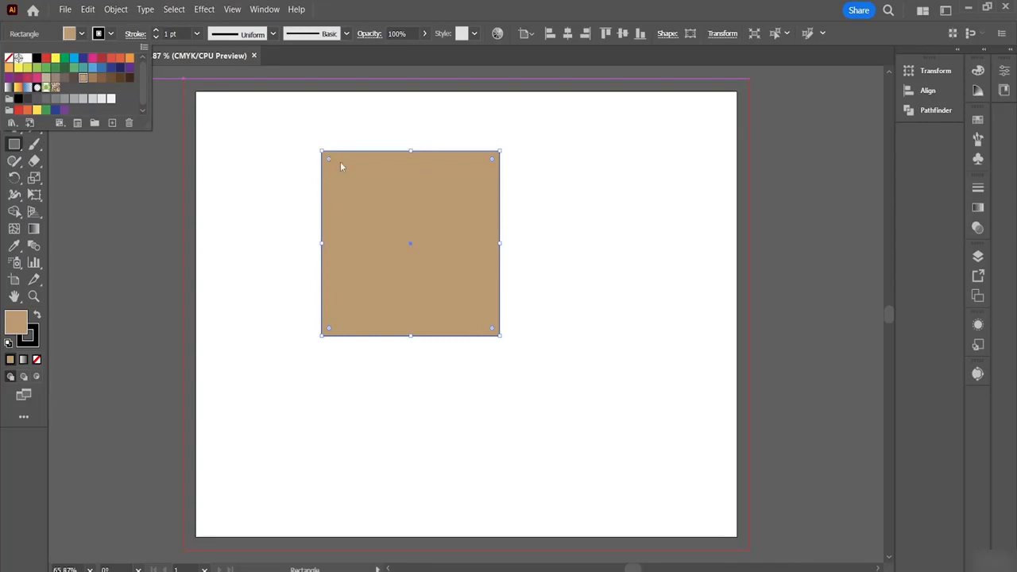
left_click(110, 33)
left_click(110, 33)
left_click(111, 79)
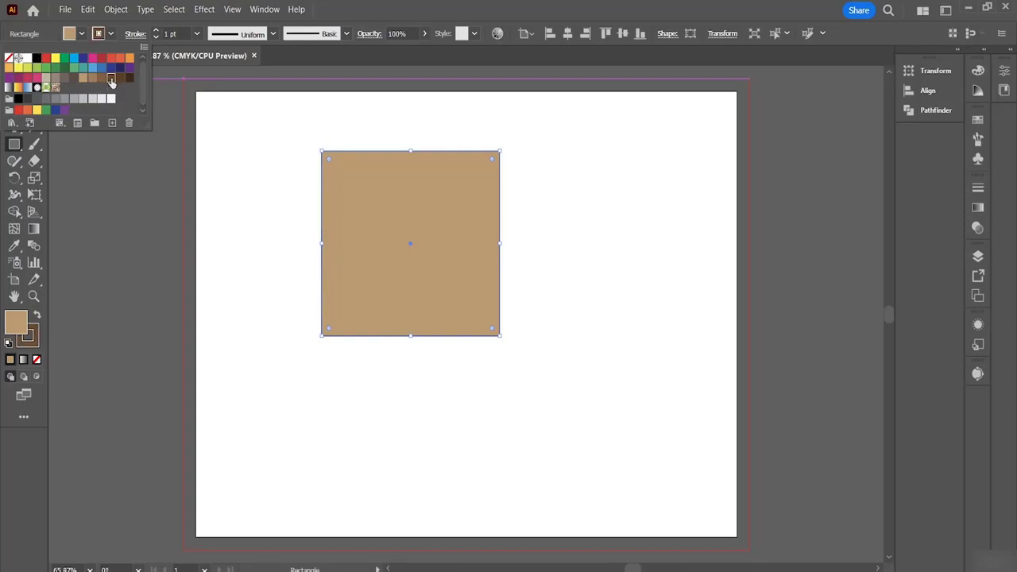
left_click(118, 79)
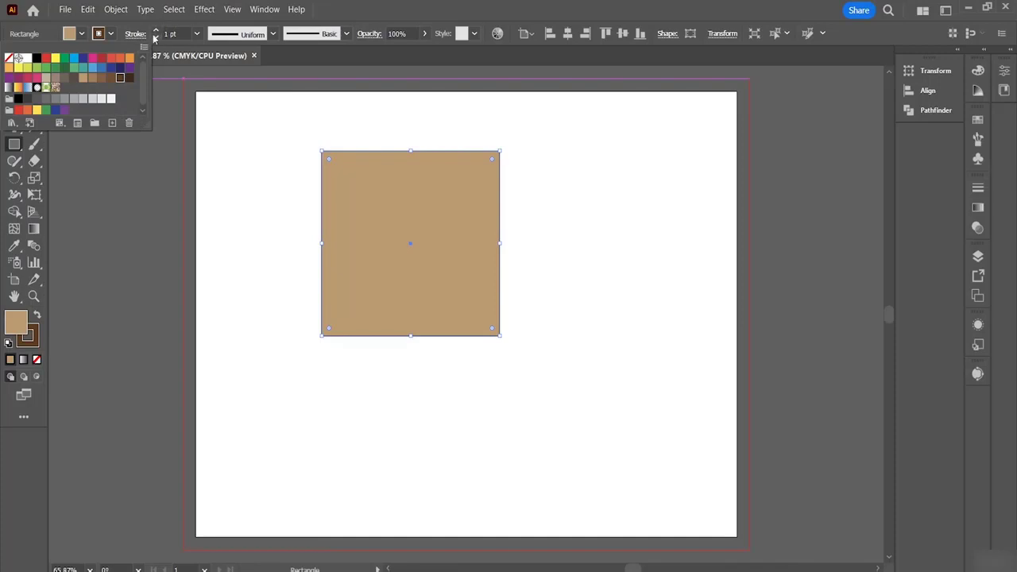
Set the rectangle's stroke weight to 8 pt and leave it deselected.
left_click(157, 31)
left_click(156, 32)
left_click(157, 31)
left_click(156, 32)
left_click(156, 31)
left_click(156, 32)
left_click(157, 32)
left_click(156, 32)
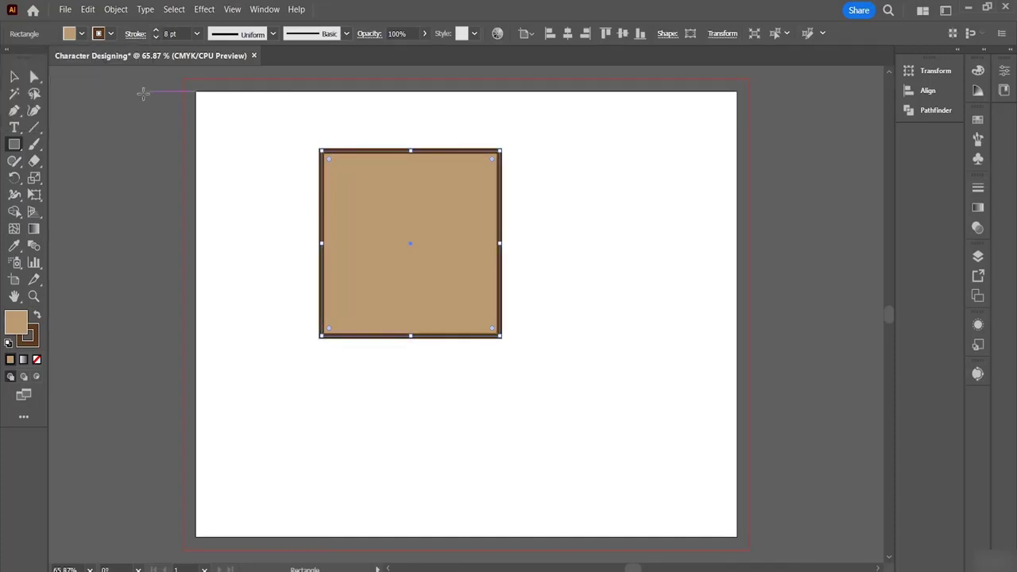
key("v")
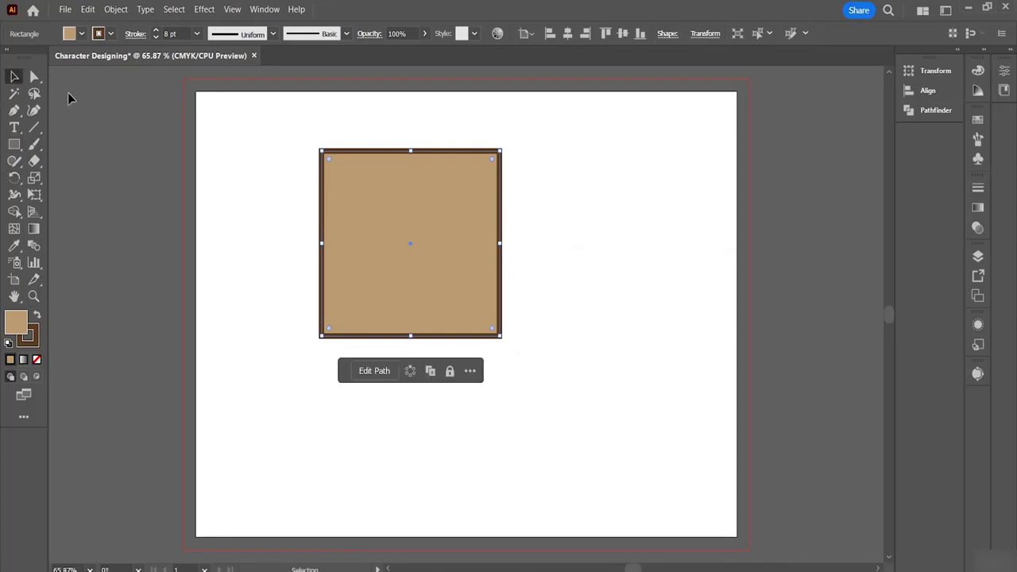
left_click(201, 167)
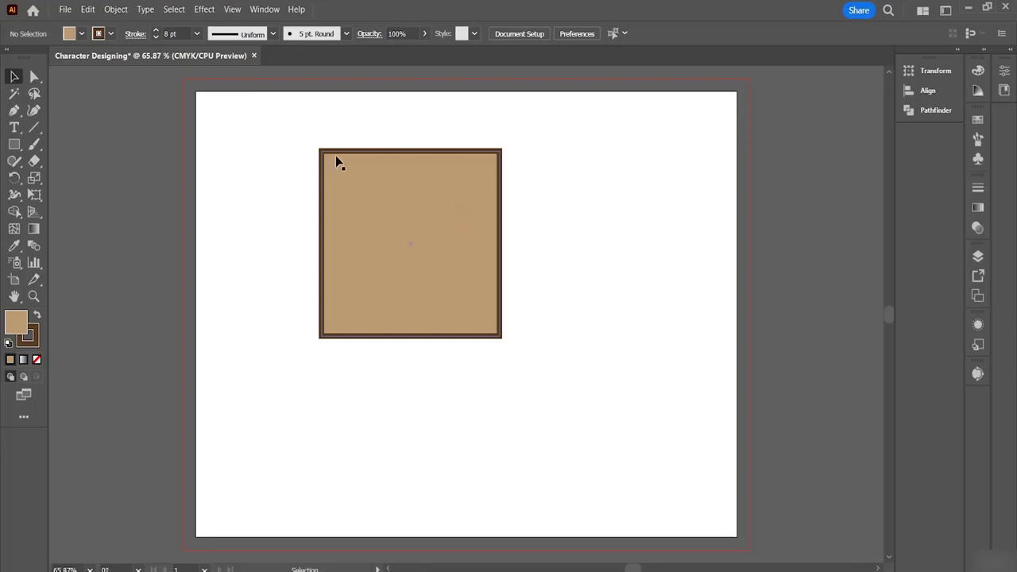
left_click(426, 189)
left_click(67, 102)
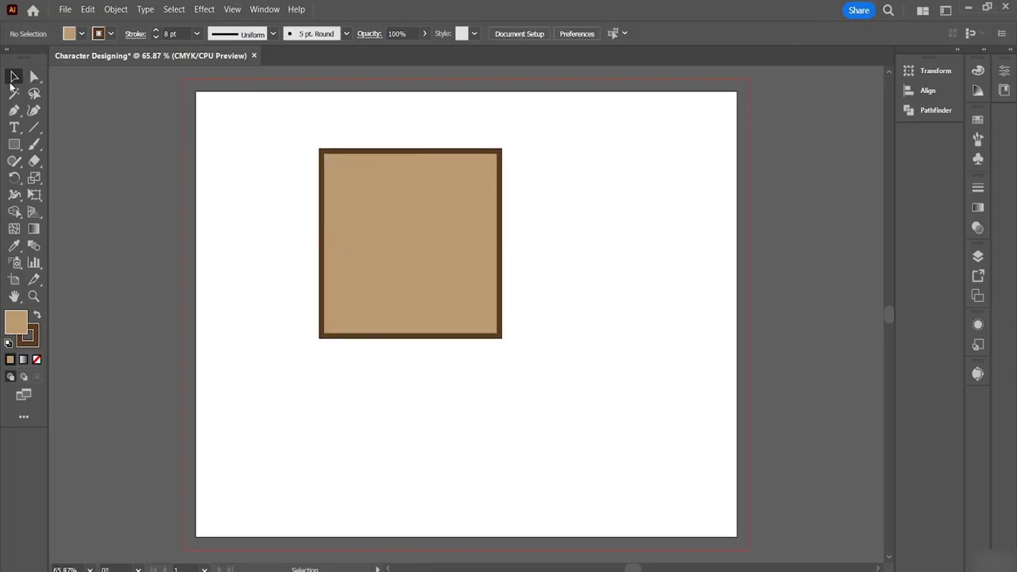
Move only the rectangle's top-right anchor point inward to about X 4.49 in, Y 1.57 in with Direct Selection.
left_click(35, 80)
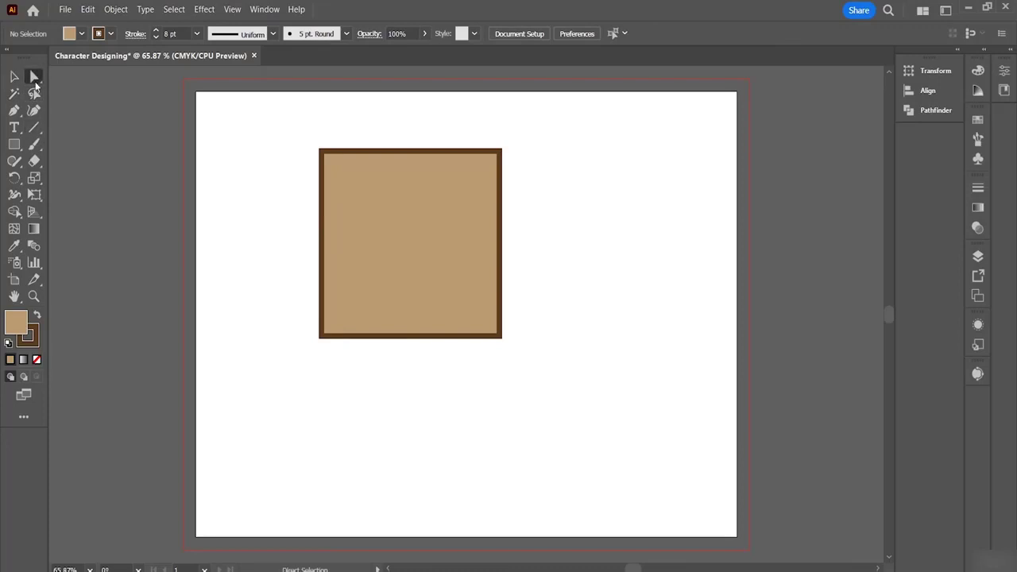
left_click(107, 75)
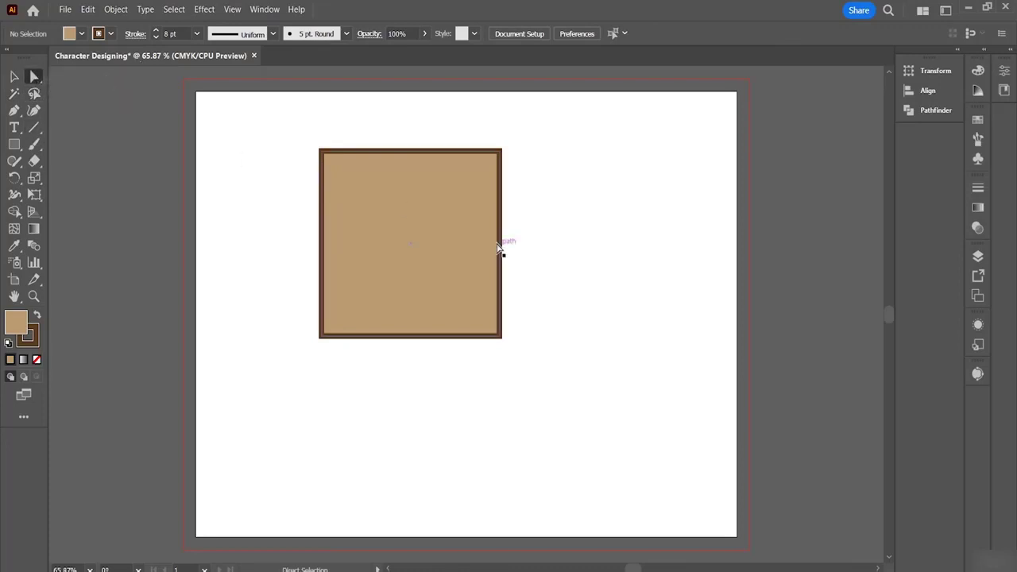
left_click(400, 157)
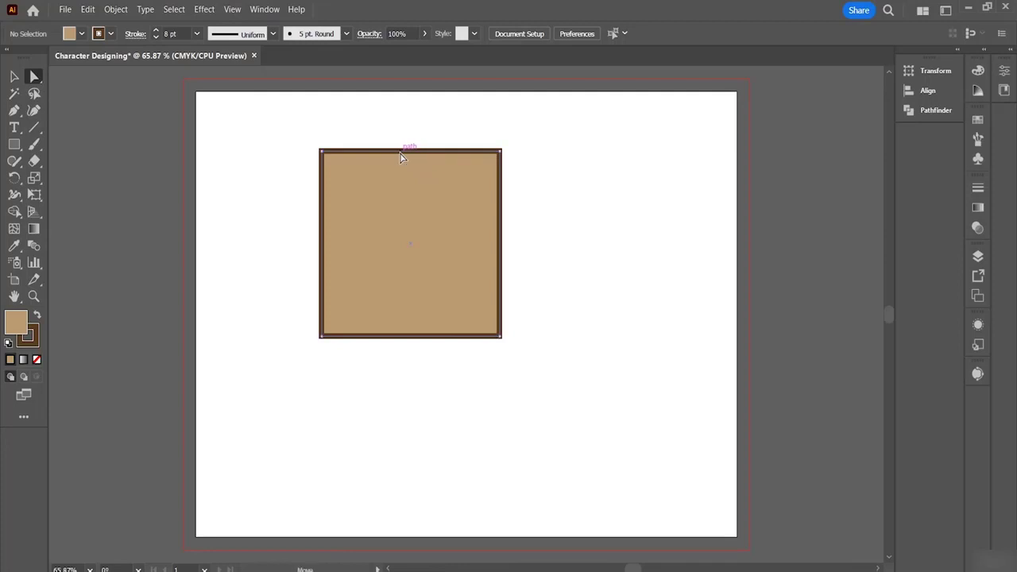
left_click(500, 154)
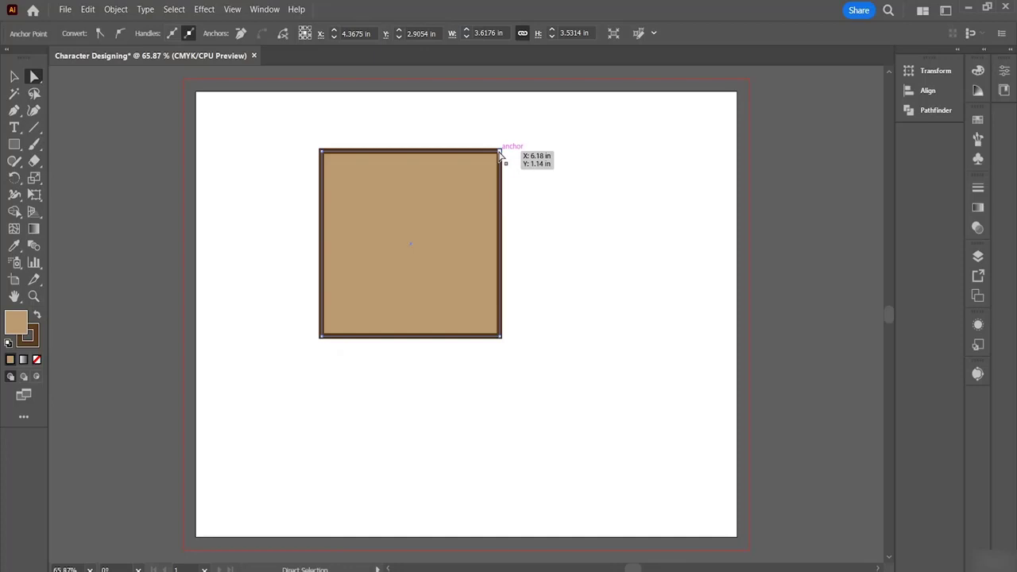
left_click_drag(501, 155, 417, 173)
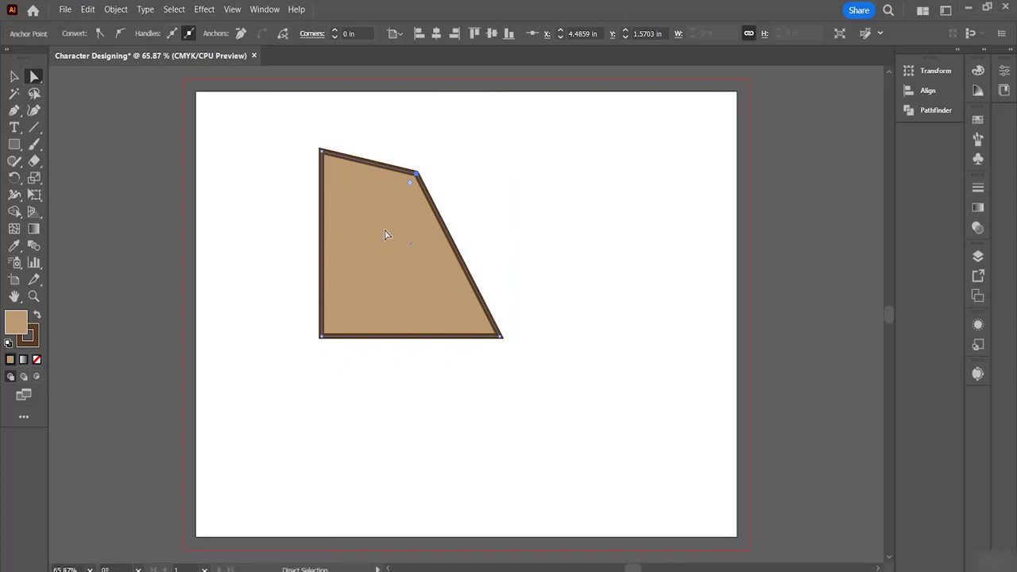
Duplicate the reshaped path slightly to its left and stretch the copy's top edge slightly upward.
left_click(15, 76)
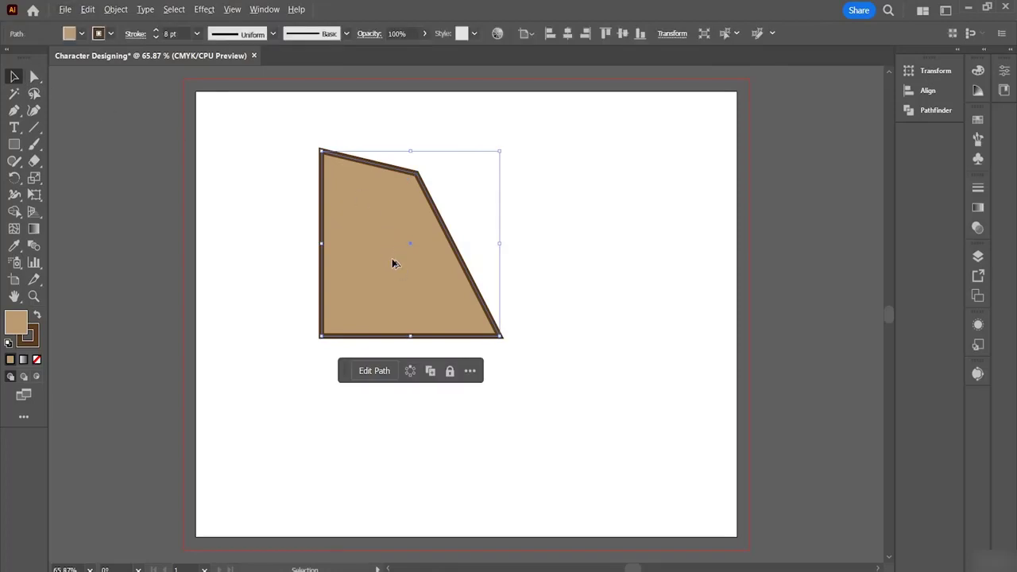
mouse_move(392, 259)
left_mouse_down()
mouse_move(500, 260)
mouse_move(363, 254)
mouse_move(386, 262)
mouse_move(376, 257)
left_mouse_up()
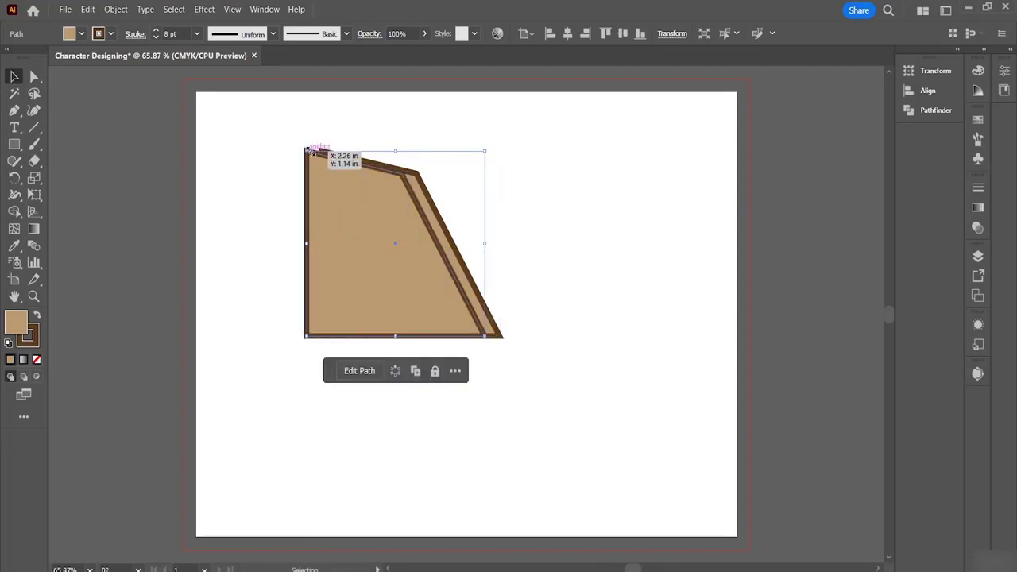
left_click_drag(396, 153, 392, 144)
left_click(412, 127)
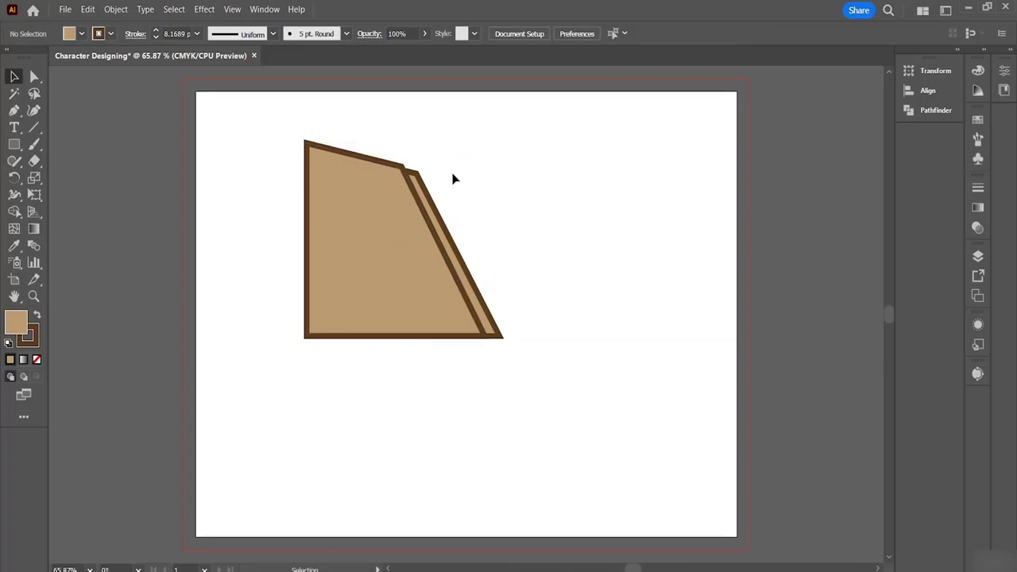
Stretch the bottom edge of the original path behind the copy slightly downward and deselect it.
left_click(497, 337)
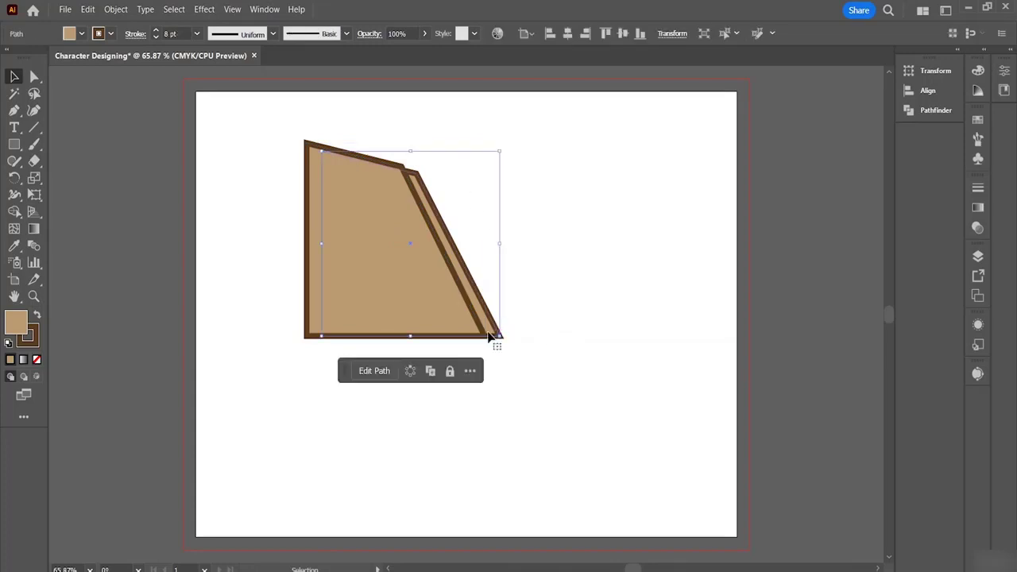
left_click_drag(411, 336, 411, 340)
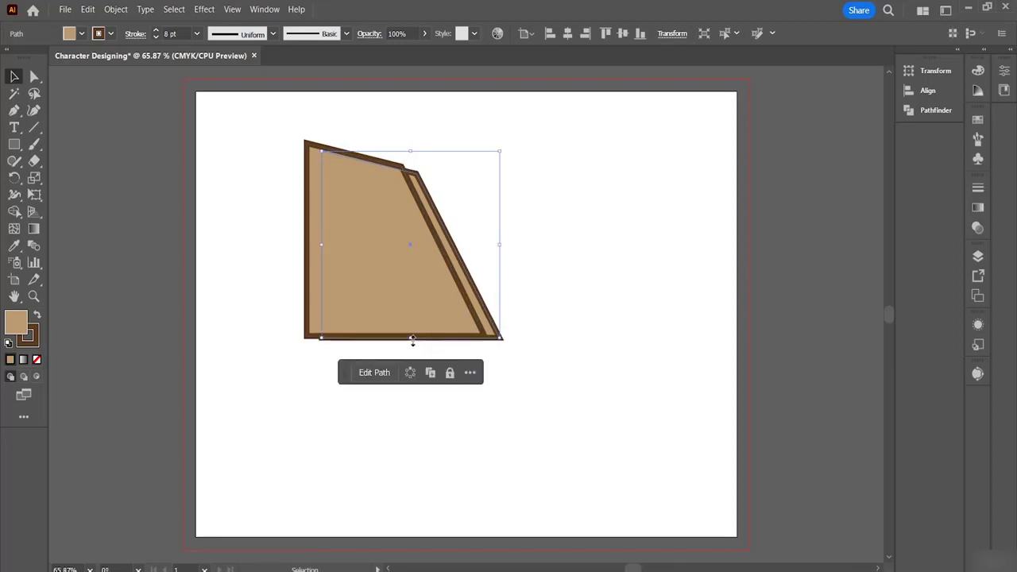
left_click(589, 297)
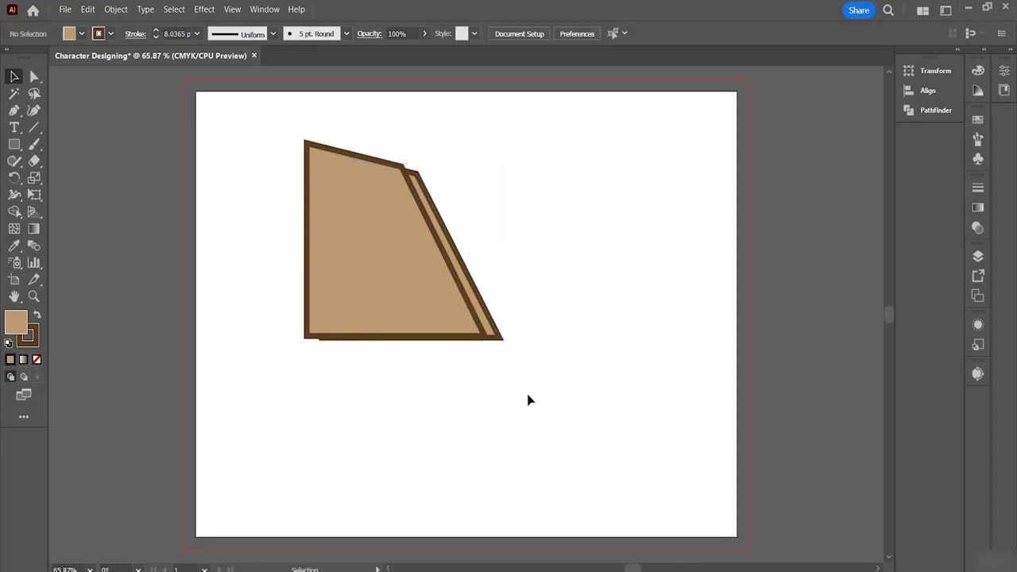
Stretch the bottom edge of the rear brown path slightly upward and leave both paths deselected.
left_click(413, 339)
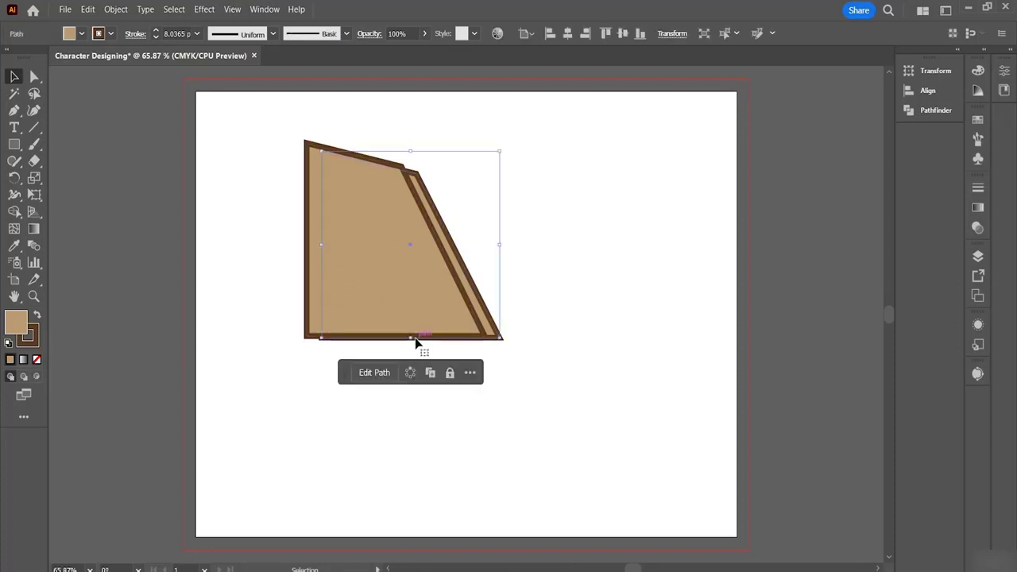
left_click_drag(411, 340, 411, 334)
left_click(566, 295)
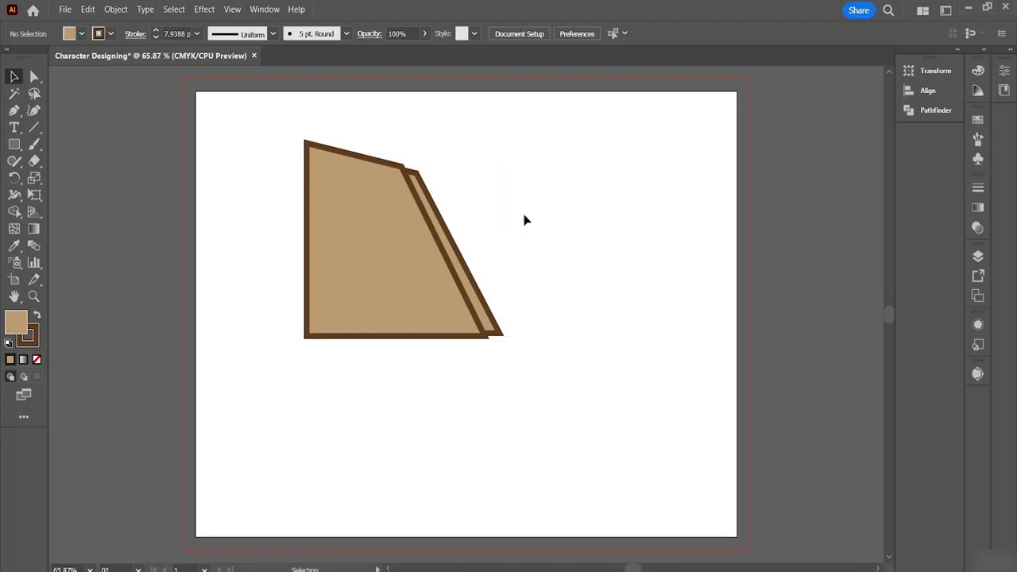
left_click(366, 280)
left_click(504, 244)
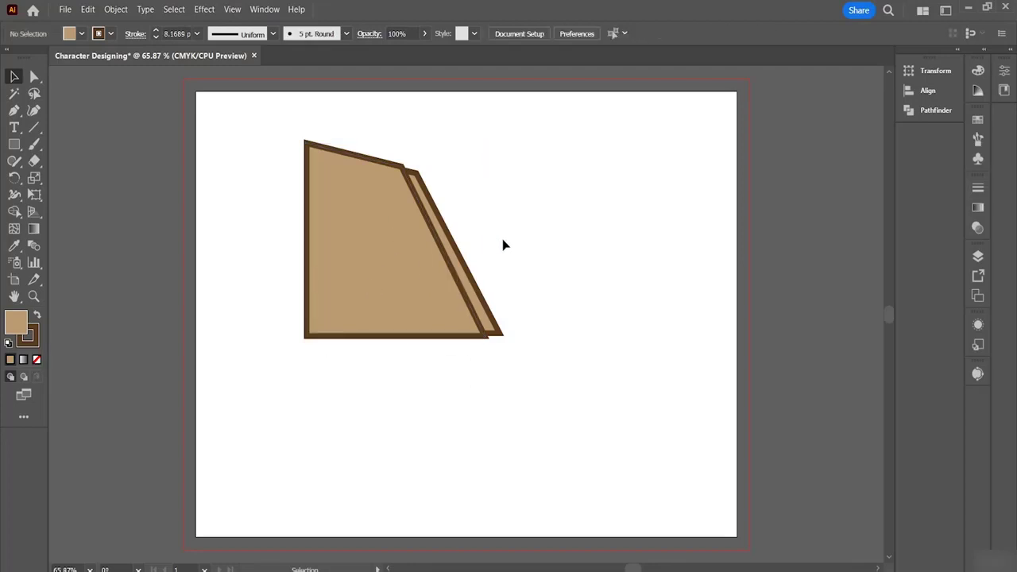
Send the front-left brown path to the back, behind the path offset to its right, and deselect it.
left_click(403, 252)
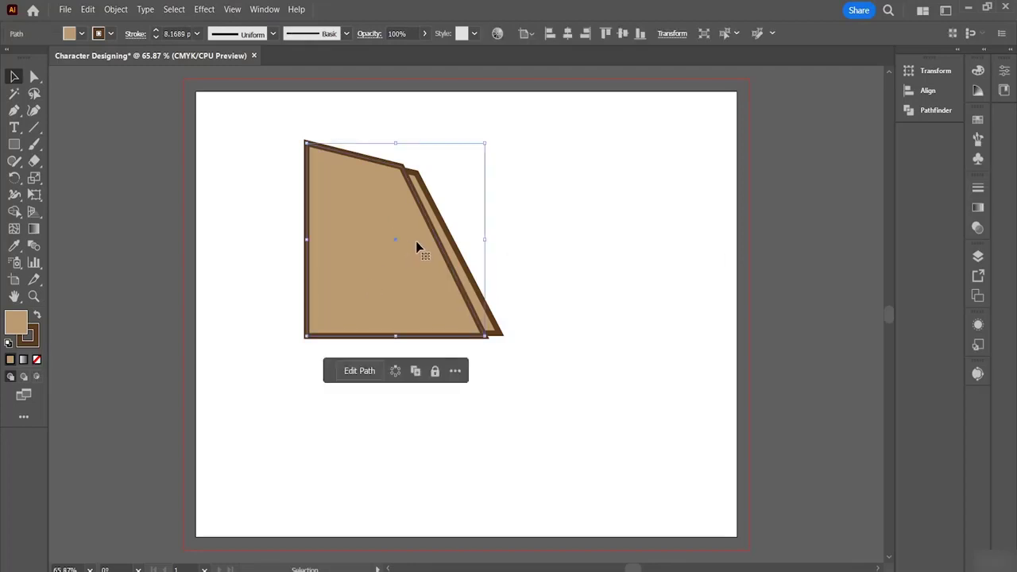
right_click(416, 247)
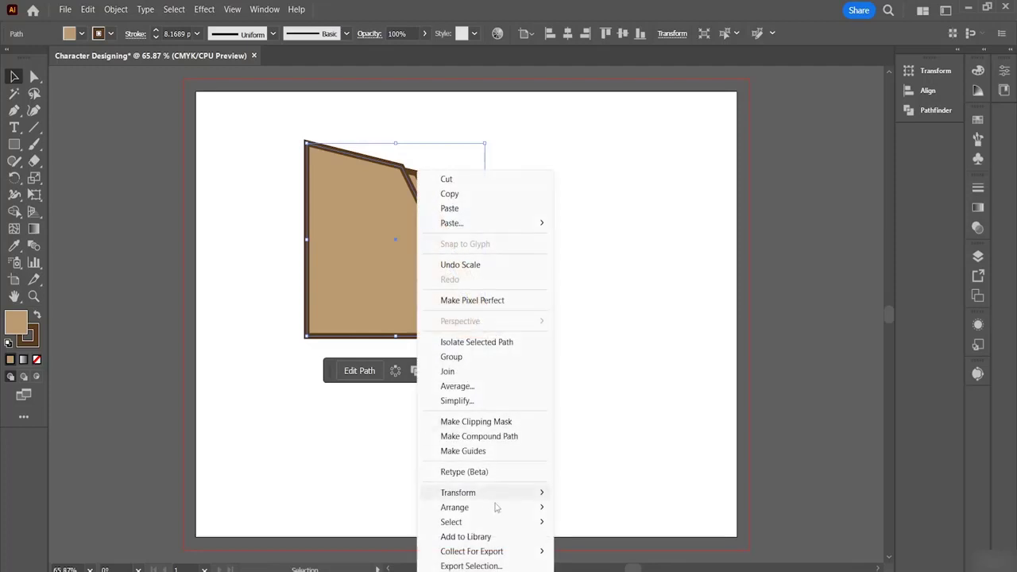
mouse_move(493, 507)
left_click(597, 551)
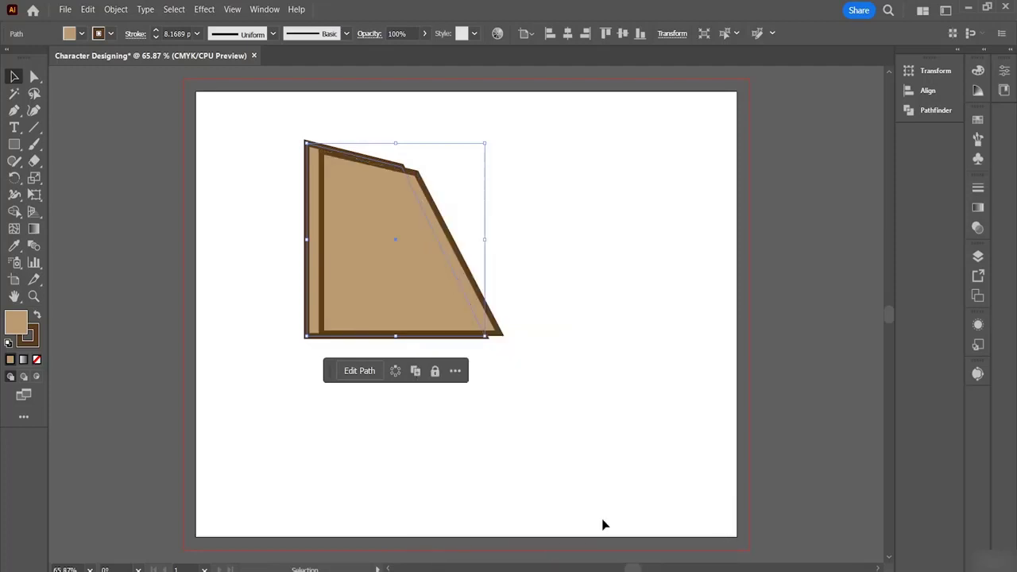
left_click(592, 451)
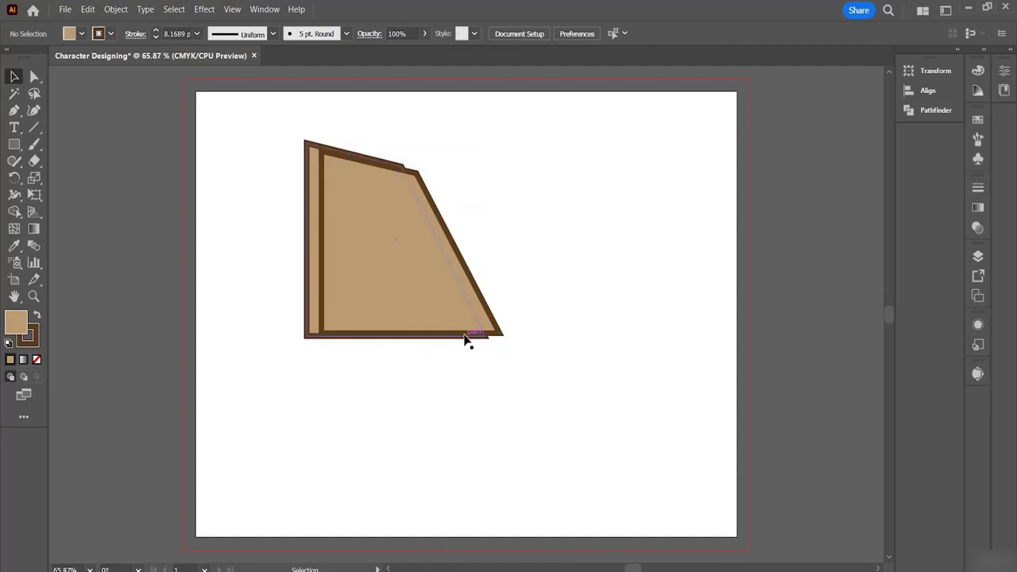
Stretch the front brown path's top edge slightly upward and its bottom edge slightly downward, leaving it deselected.
double_click(493, 332)
left_click(494, 332)
double_click(498, 330)
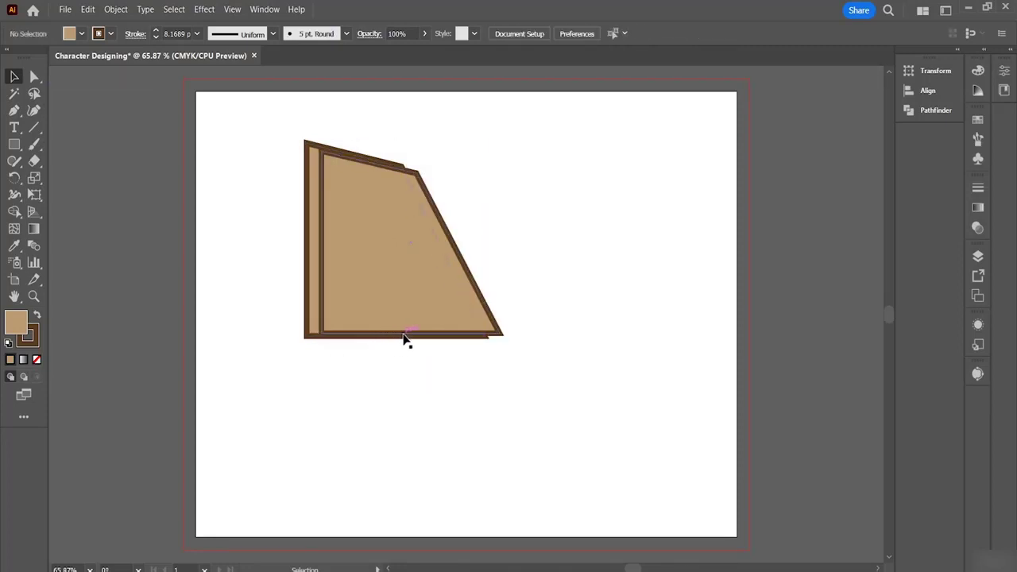
left_click(380, 178)
left_click_drag(411, 149, 409, 148)
left_click(429, 122)
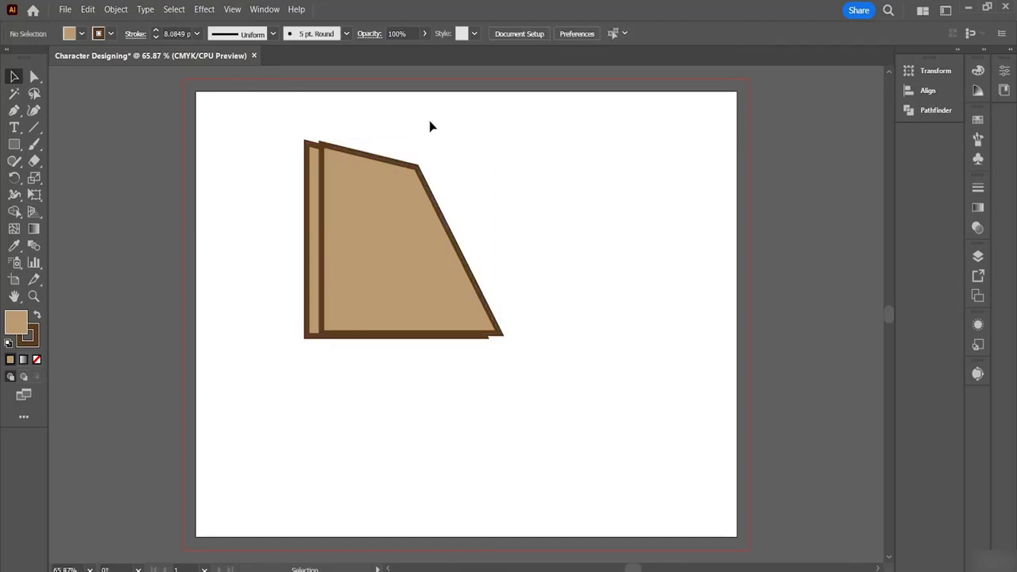
left_click(488, 335)
left_click_drag(411, 334, 412, 346)
left_click(548, 357)
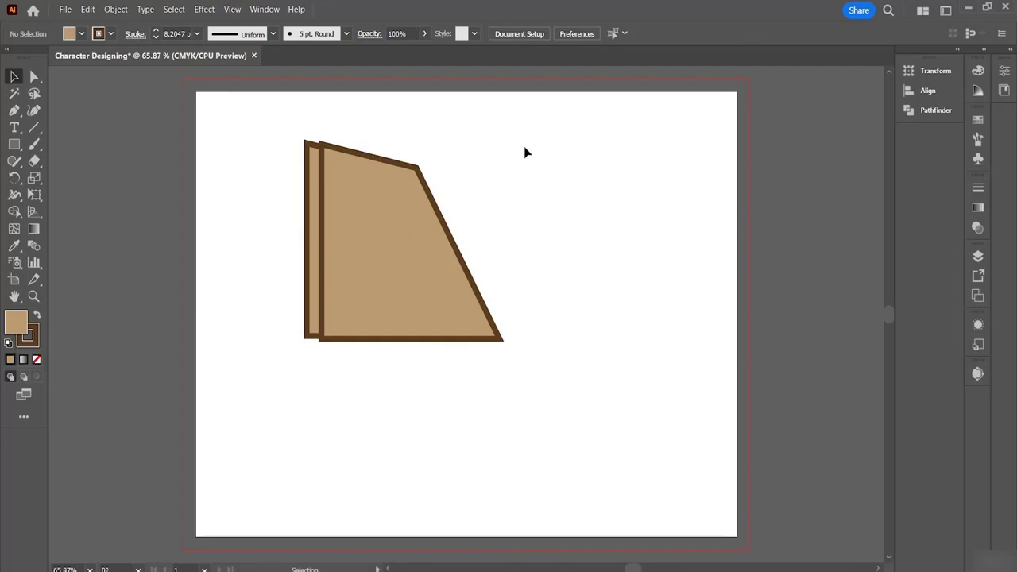
Draw a closed curved shape with the Pen tool in the empty area right of the brown paths.
left_click(15, 111)
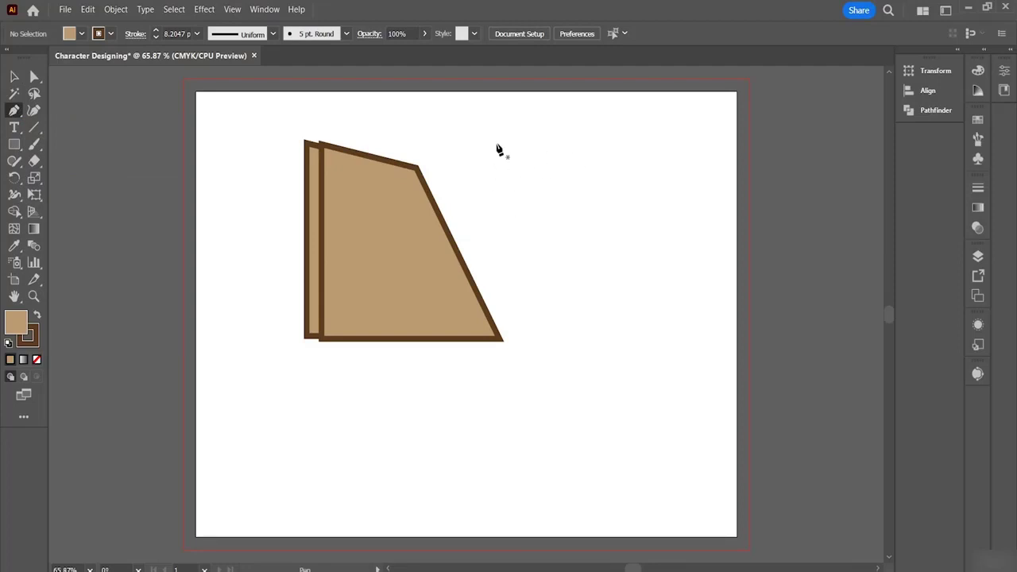
left_click_drag(485, 140, 596, 147)
left_click_drag(588, 150, 588, 151)
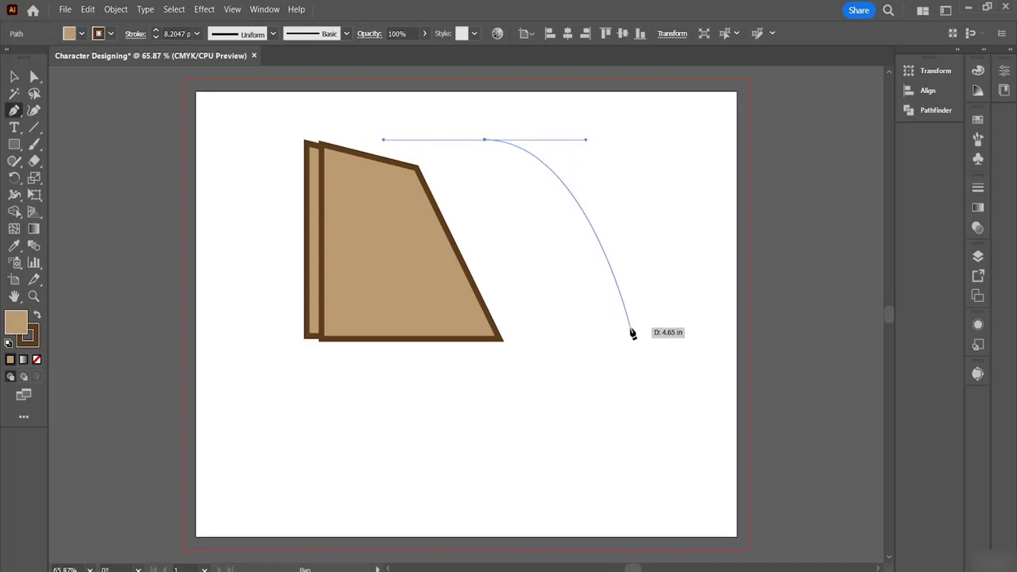
left_click_drag(631, 328, 584, 424)
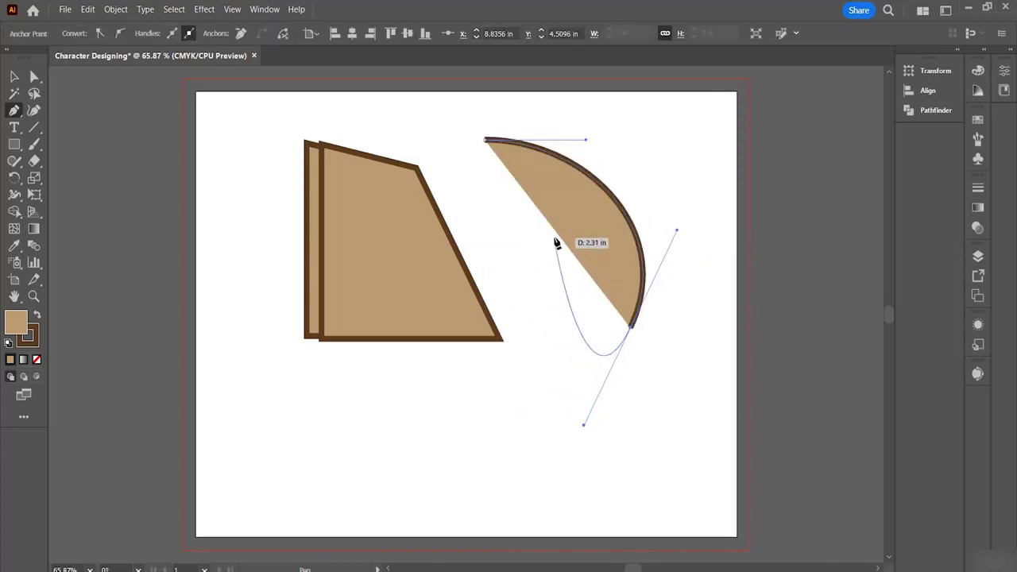
left_click_drag(555, 227, 551, 159)
mouse_move(485, 140)
left_mouse_down()
mouse_move(494, 164)
mouse_move(479, 181)
mouse_move(485, 204)
mouse_move(472, 157)
mouse_move(484, 143)
left_mouse_up()
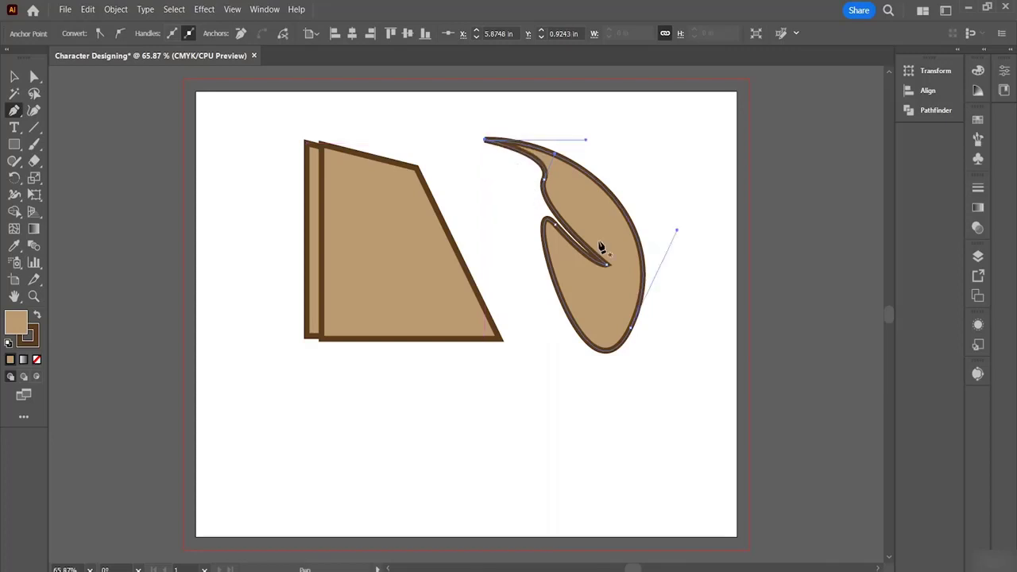
Reshape the curved shape's left side by pulling out a near-horizontal curve at its middle anchor and deleting the pointed inner anchor.
left_click(555, 230)
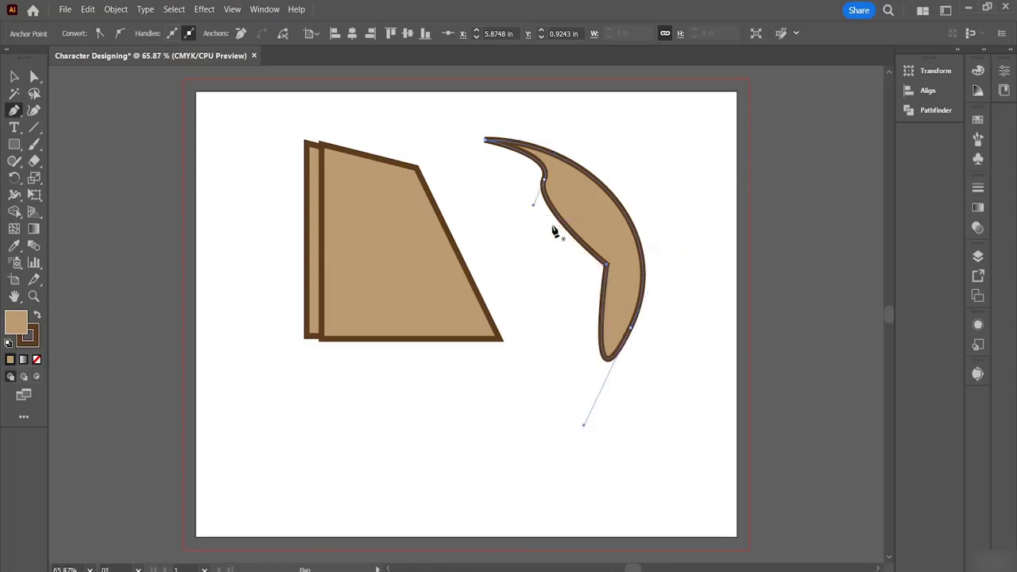
key("ctrl+z")
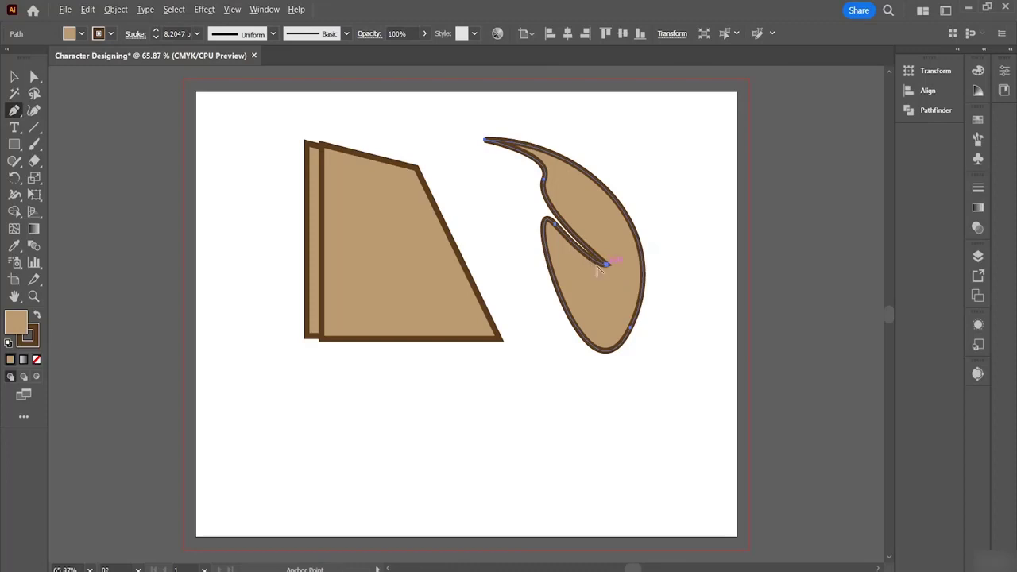
left_click_drag(556, 227, 626, 222)
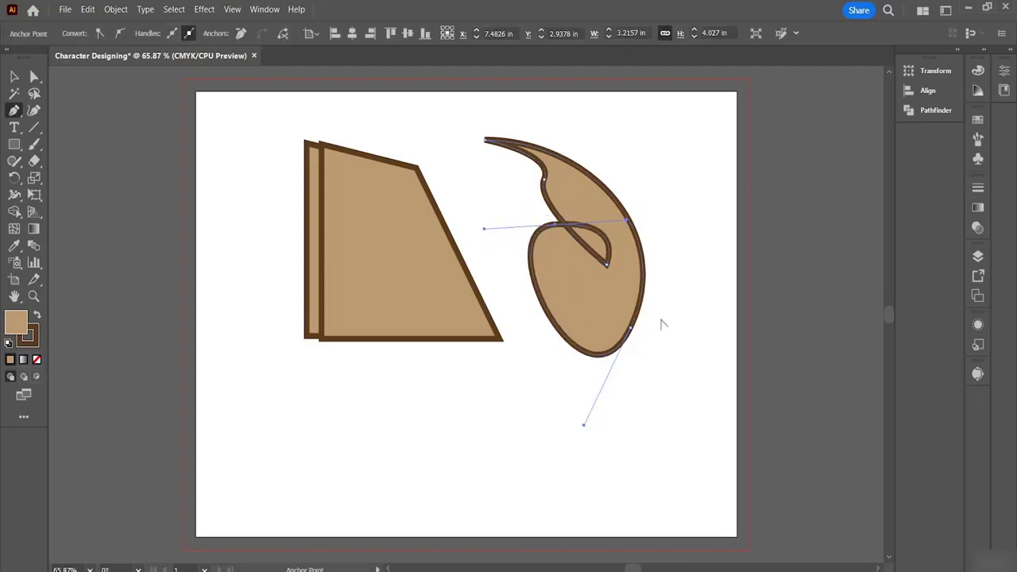
left_click(608, 271)
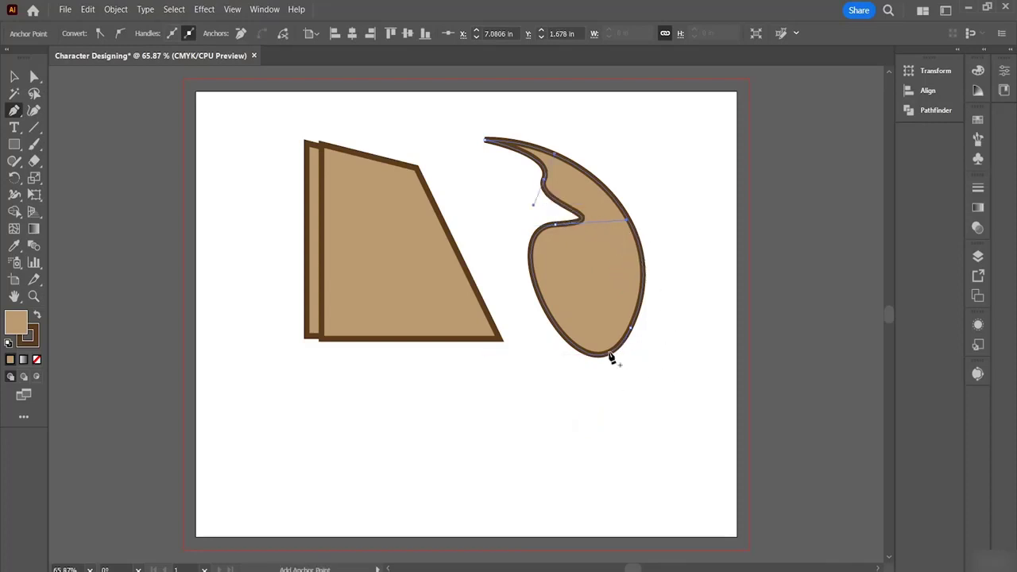
Scale the curved shape down proportionally and place it on the upper middle of the front brown path.
left_click(14, 75)
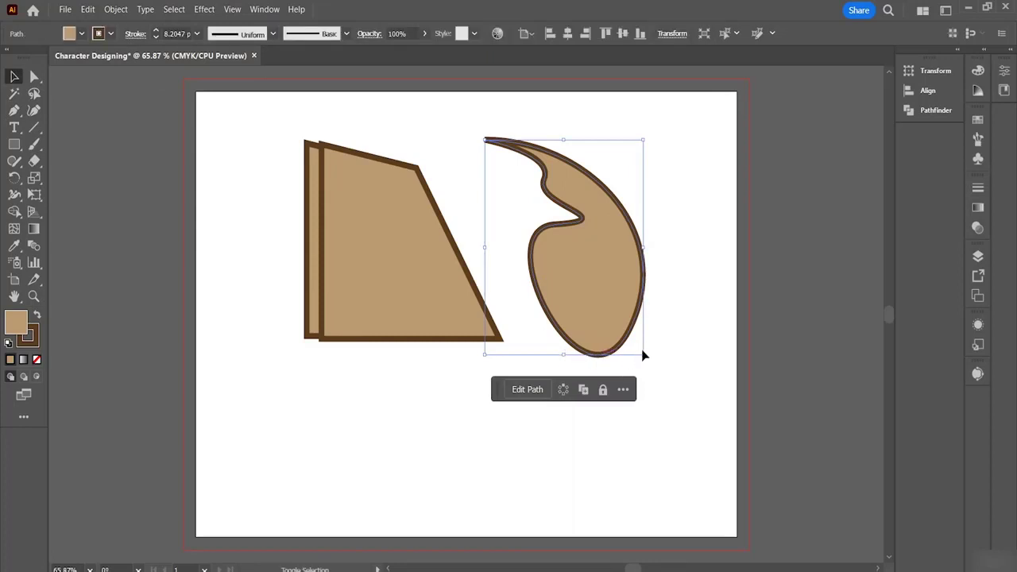
left_click_drag(645, 355, 396, 242)
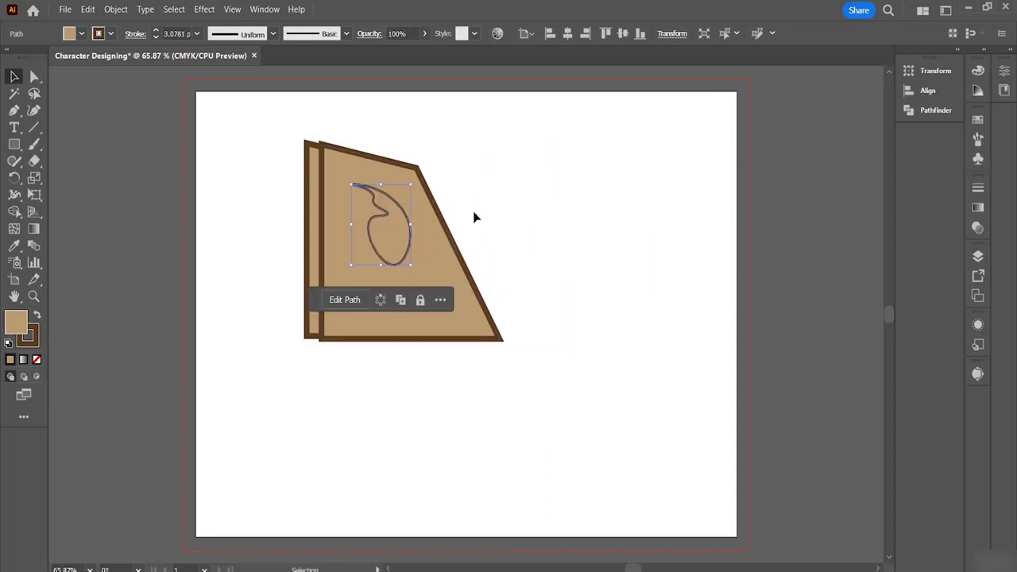
Bring the small curved shape to the front of the stacking order.
right_click(401, 241)
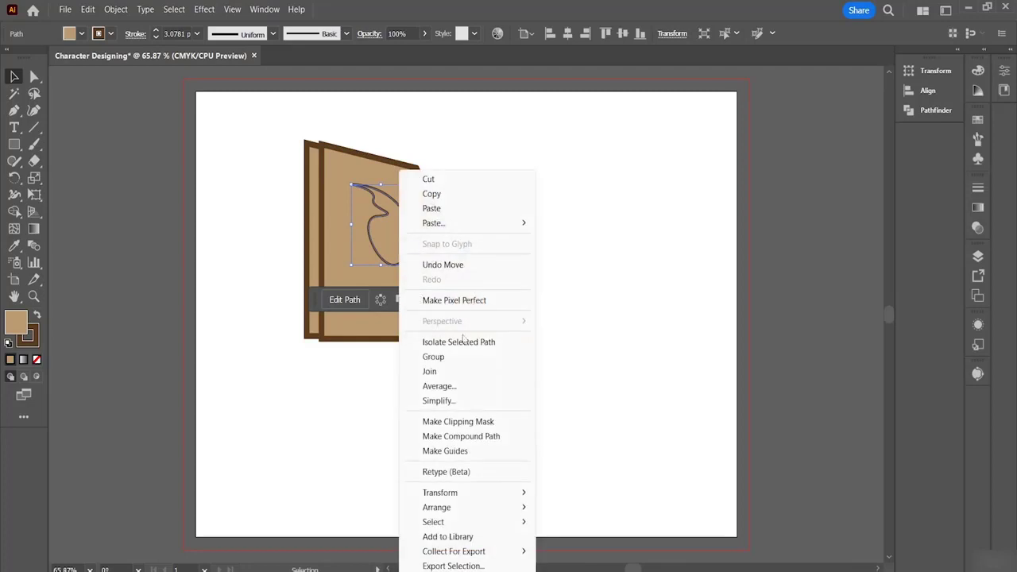
mouse_move(478, 517)
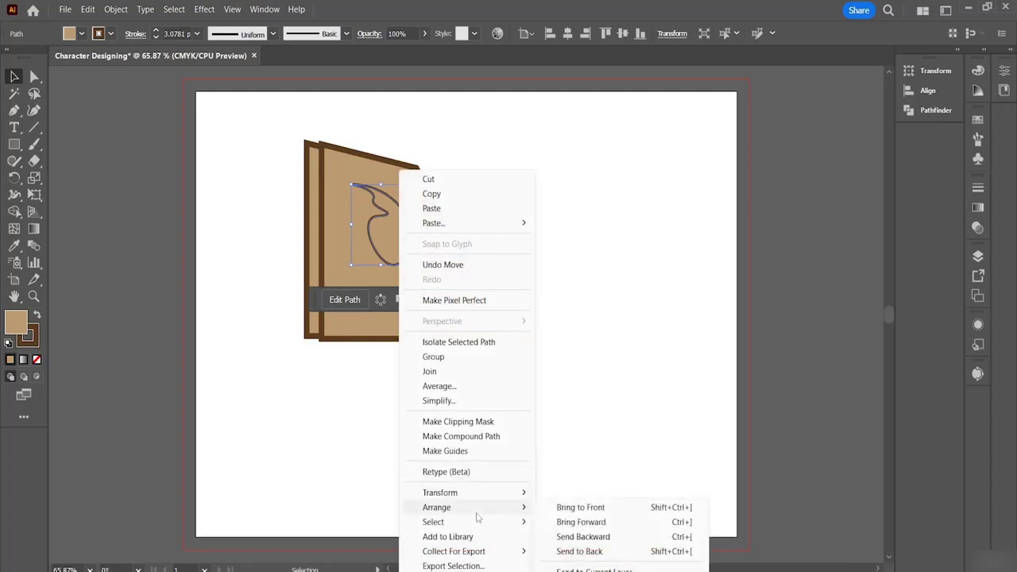
left_click(584, 507)
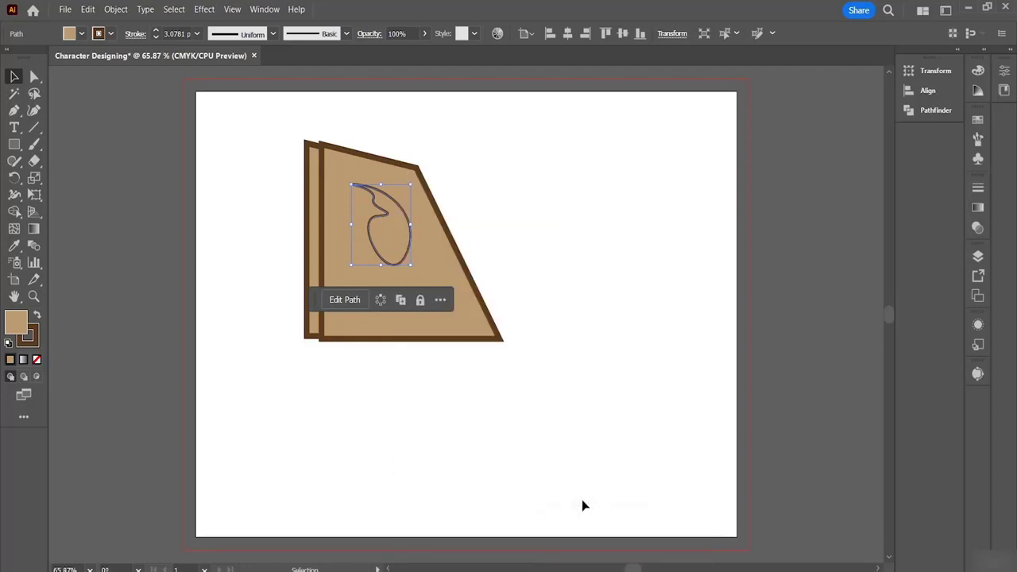
right_click(395, 248)
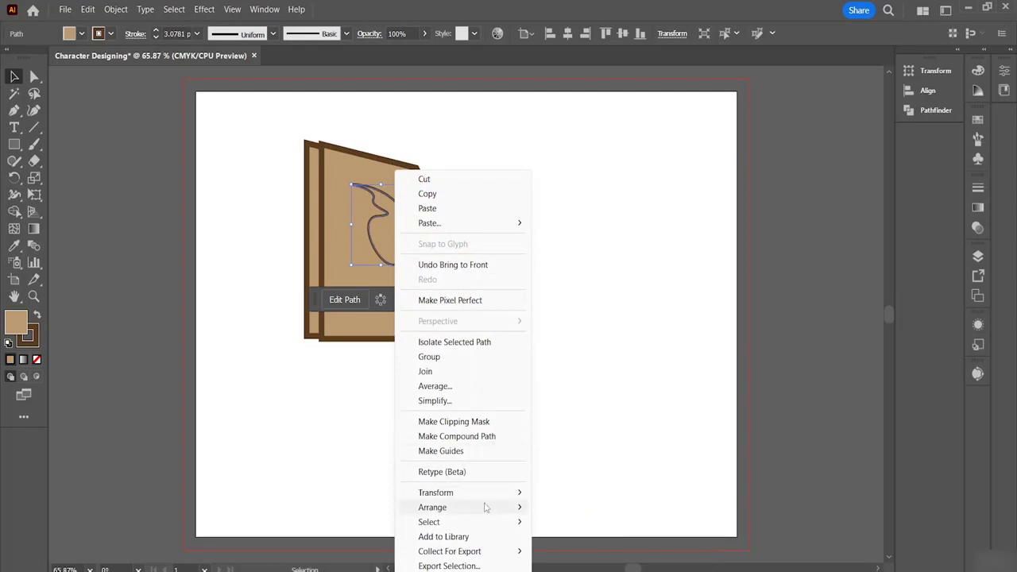
mouse_move(485, 507)
left_click(579, 513)
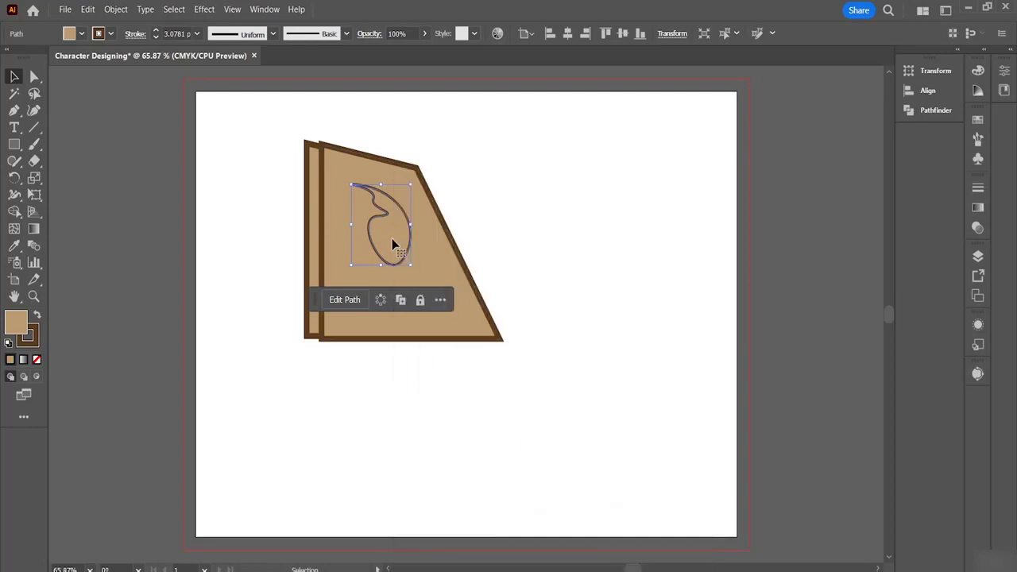
Fill the small curved shape with light orange and deselect it.
left_click(68, 34)
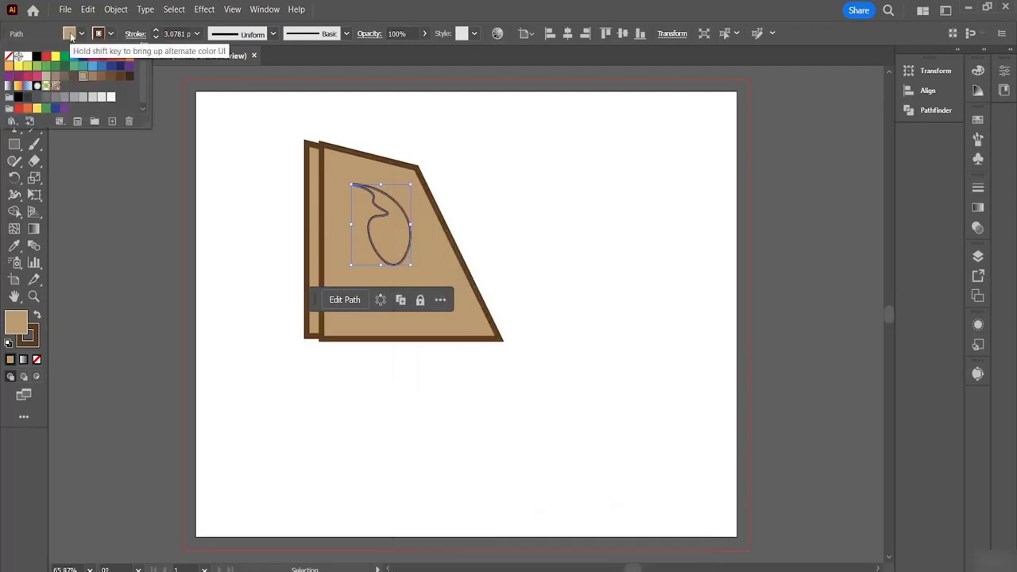
left_click(11, 66)
left_click(593, 190)
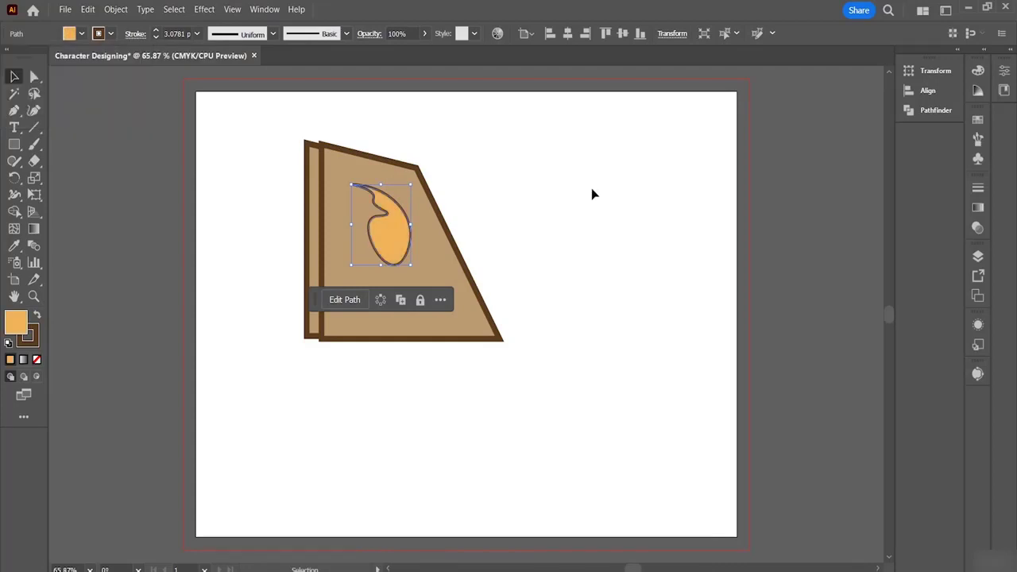
left_click(546, 265)
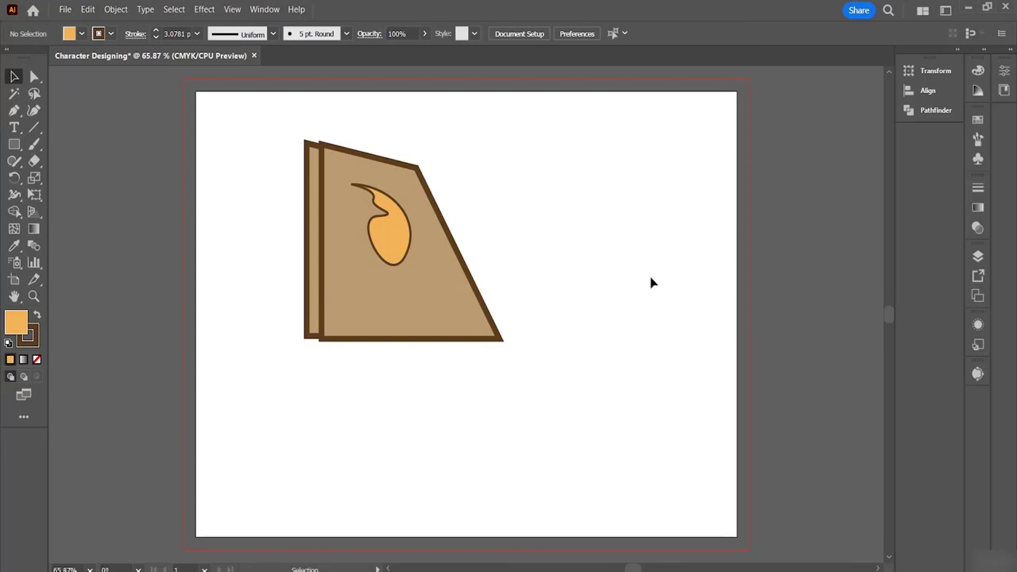
Move all three shapes together to the artboard's upper-left corner and deselect them.
left_click_drag(219, 121, 486, 411)
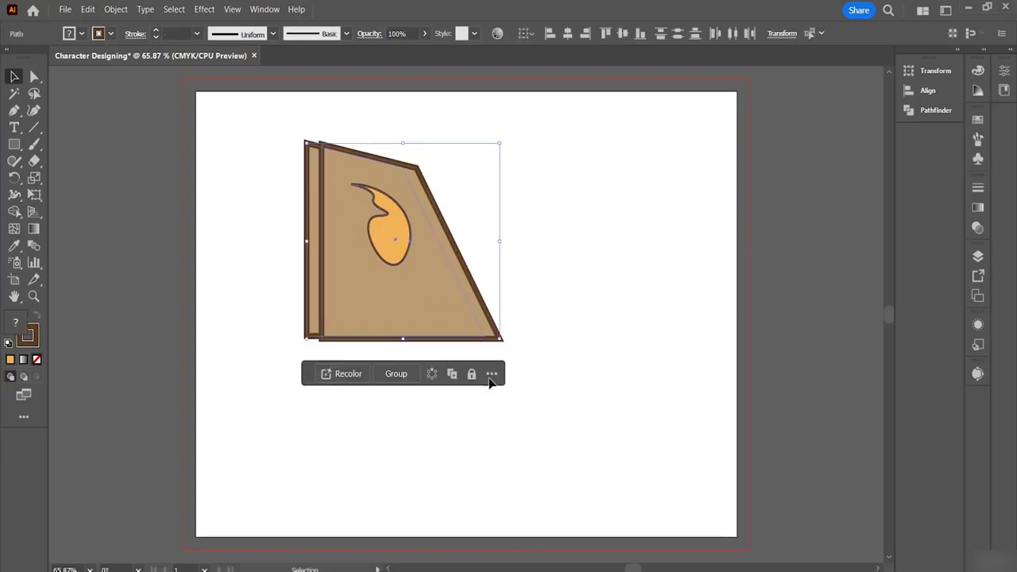
left_click_drag(441, 310, 342, 267)
left_click(638, 204)
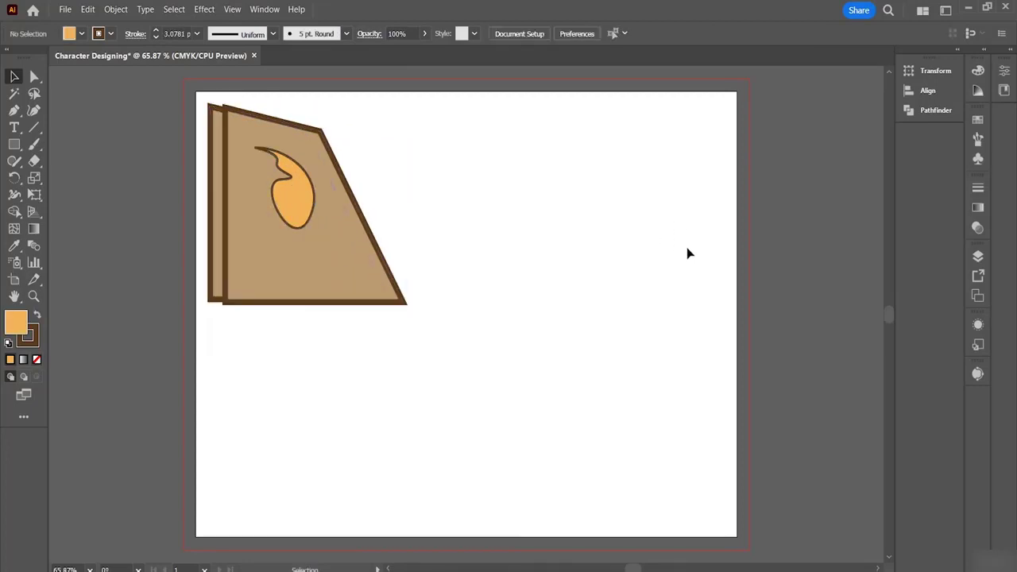
Select both brown paths and merge the left strip with their overlapping area using the Shape Builder tool.
left_click(14, 212)
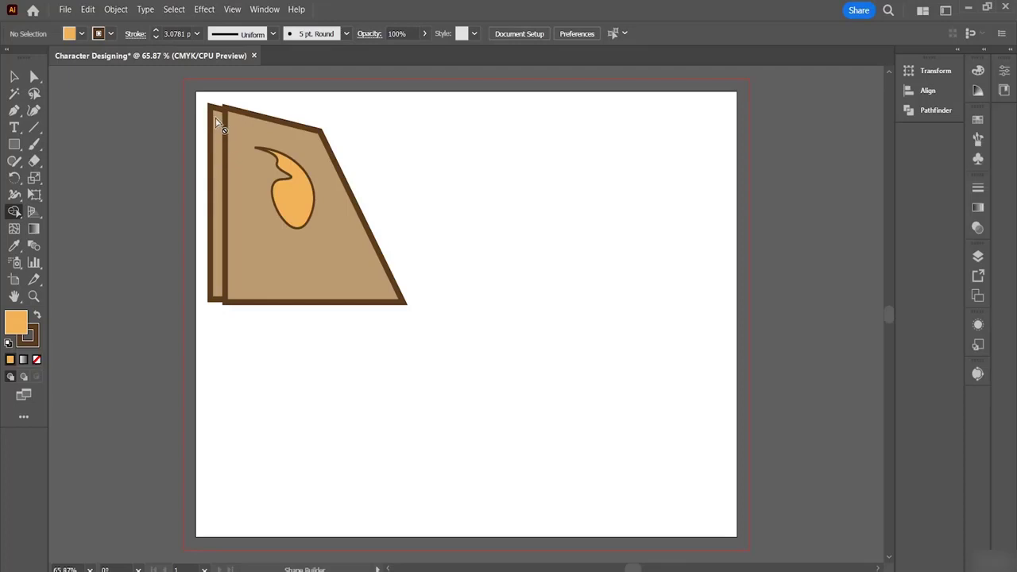
left_click(15, 77)
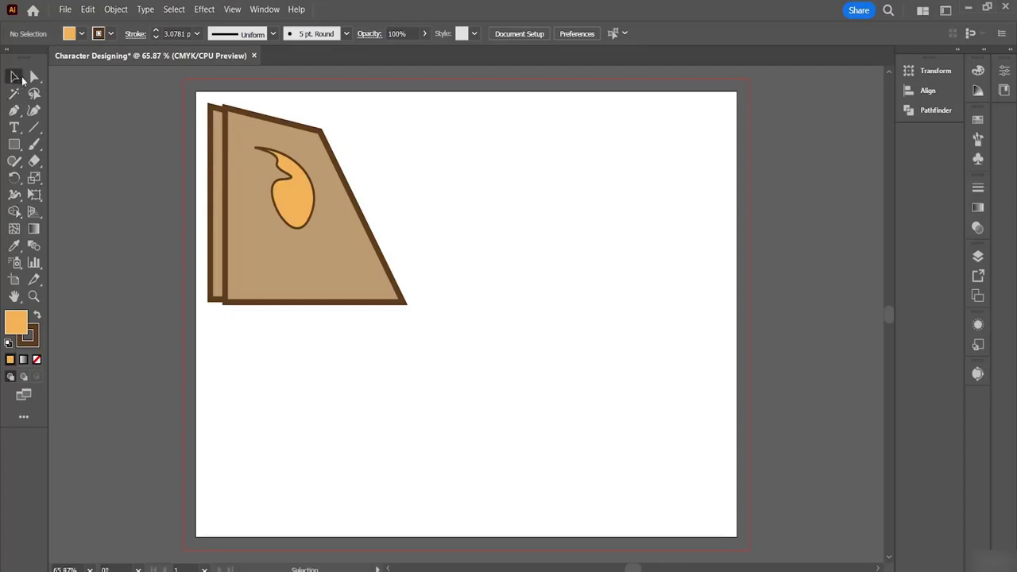
left_click_drag(203, 103, 226, 162)
left_click_drag(241, 284, 249, 324)
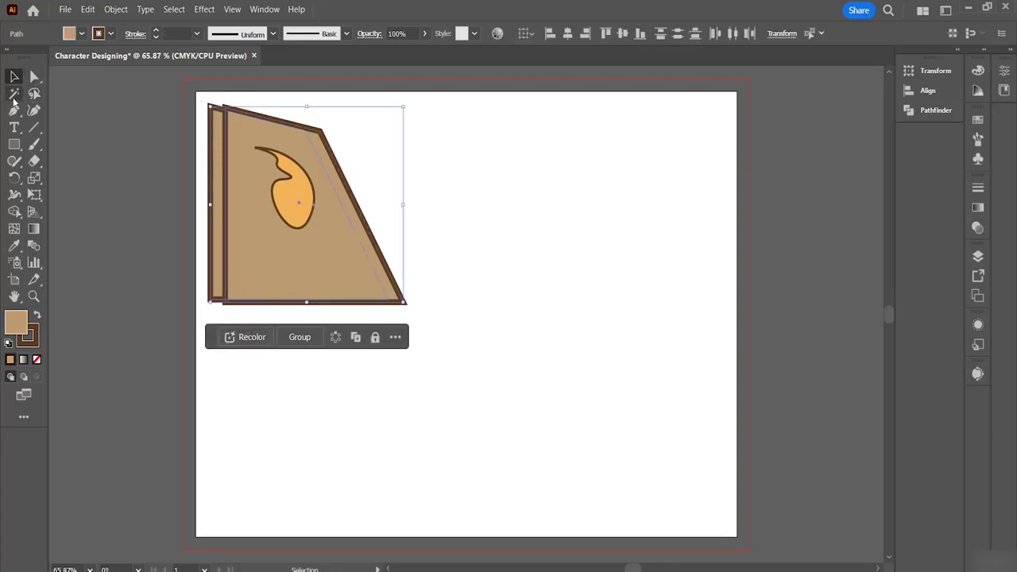
left_click(14, 211)
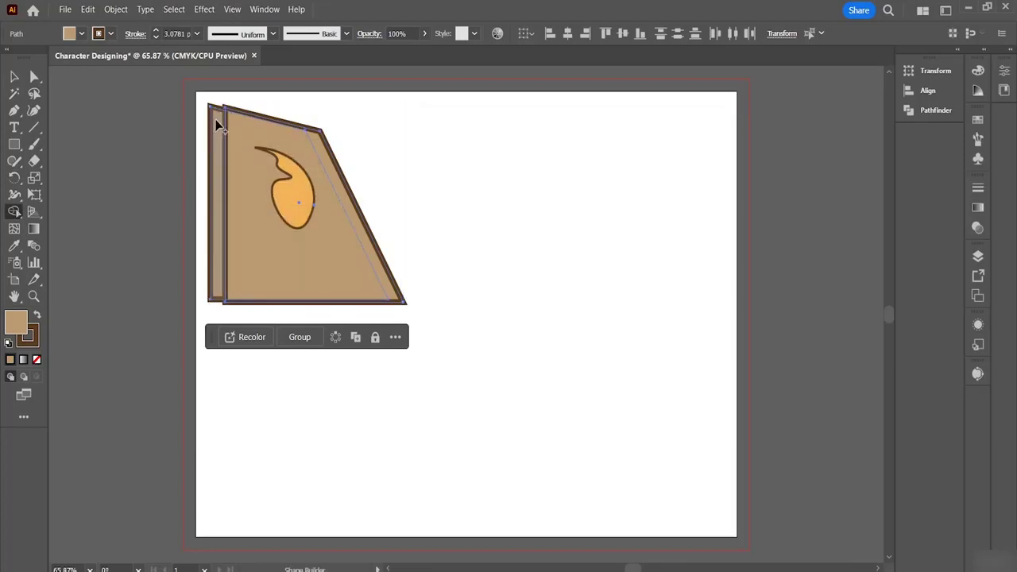
left_click_drag(219, 119, 232, 130)
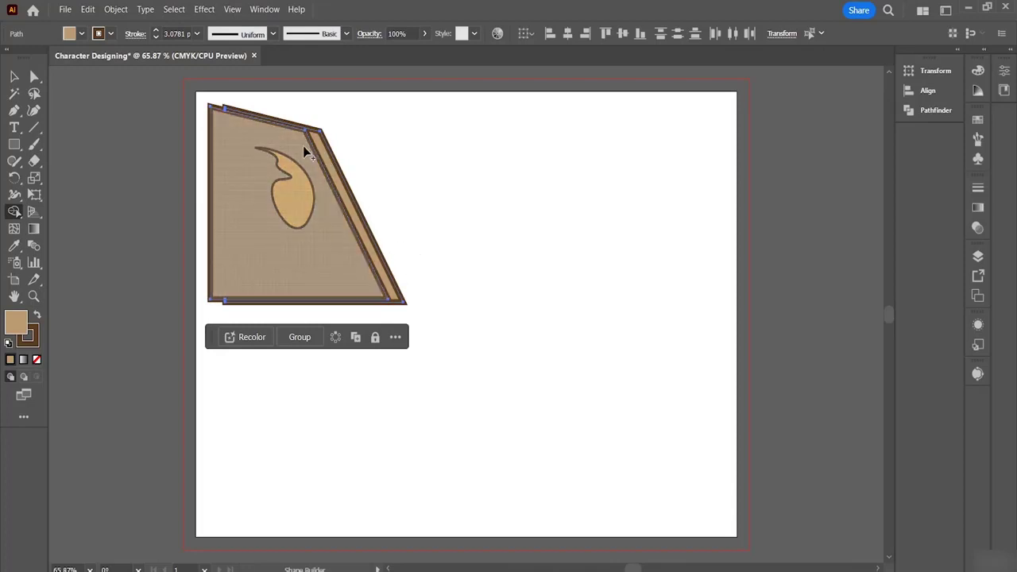
Merge the two overlapping brown paths into a single shape with the Shape Builder tool and deselect it.
left_click(15, 77)
left_click(534, 184)
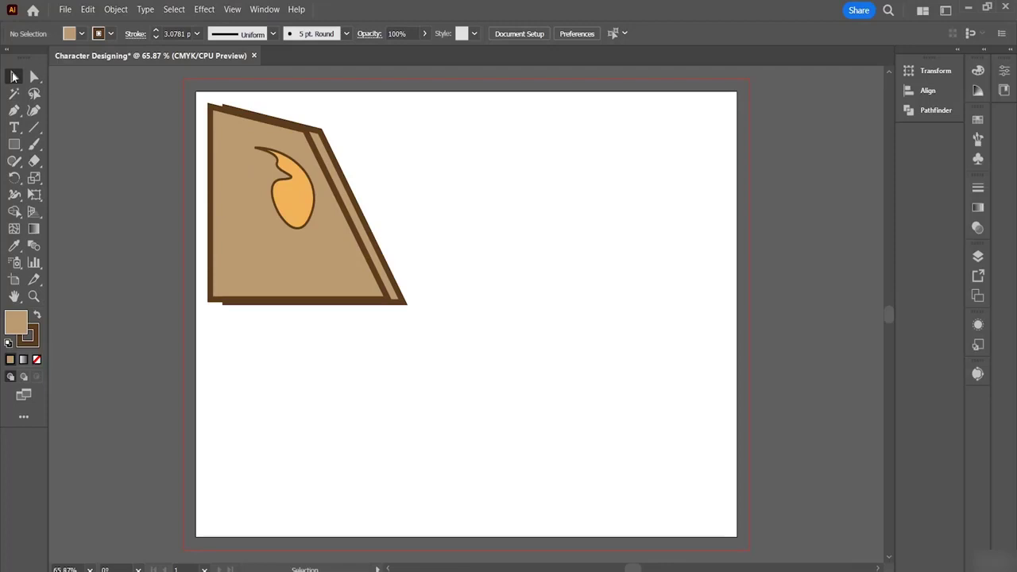
left_click_drag(203, 104, 238, 129)
left_click_drag(285, 154, 348, 149)
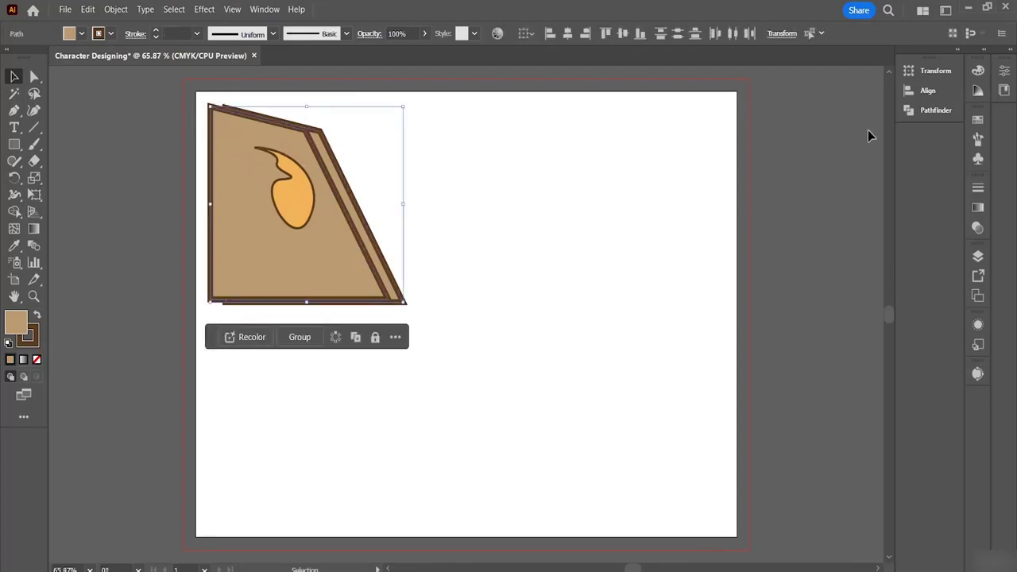
left_click(14, 213)
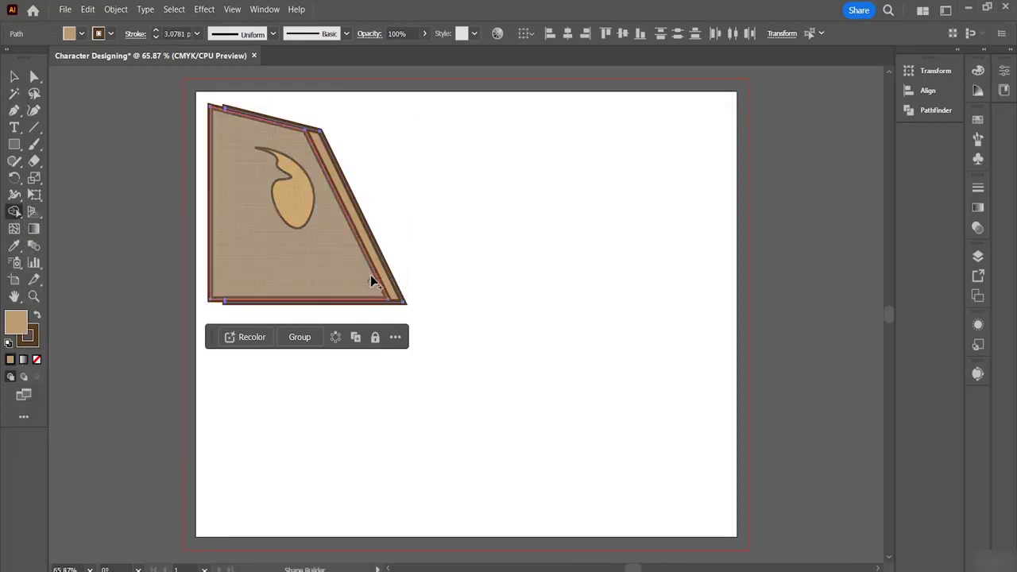
left_click_drag(375, 262, 376, 262)
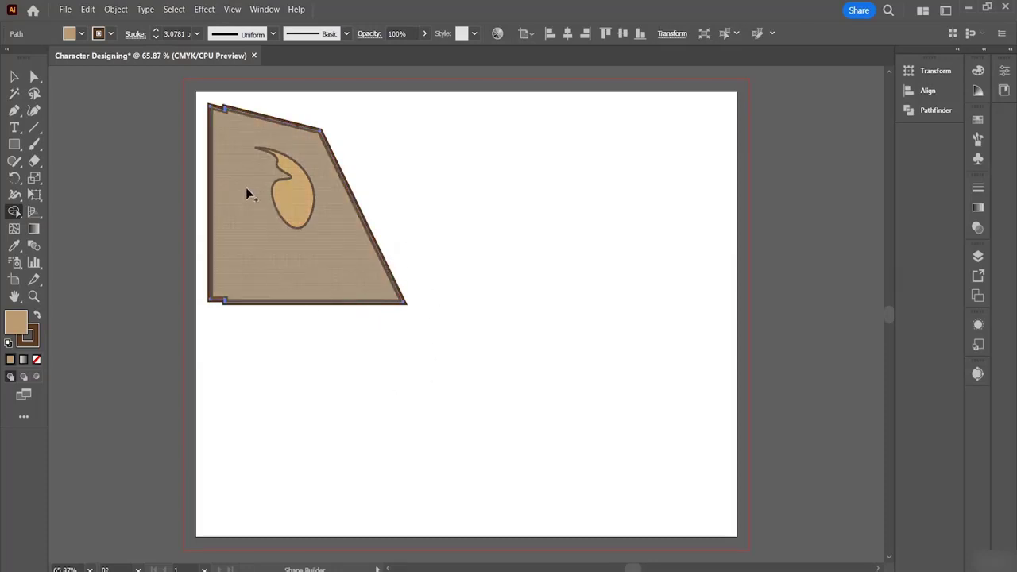
left_click(14, 76)
left_click(428, 399)
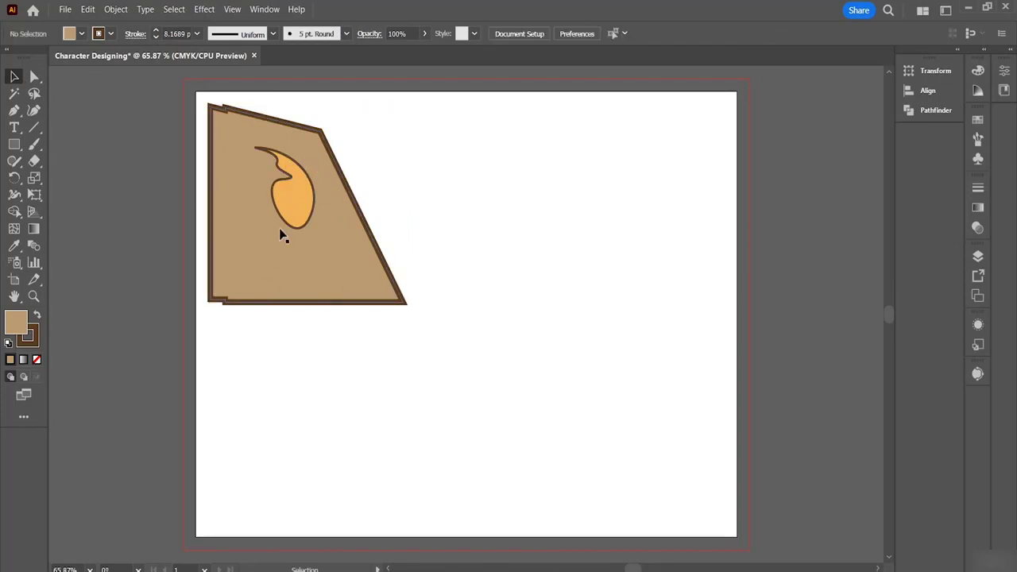
left_click(358, 280)
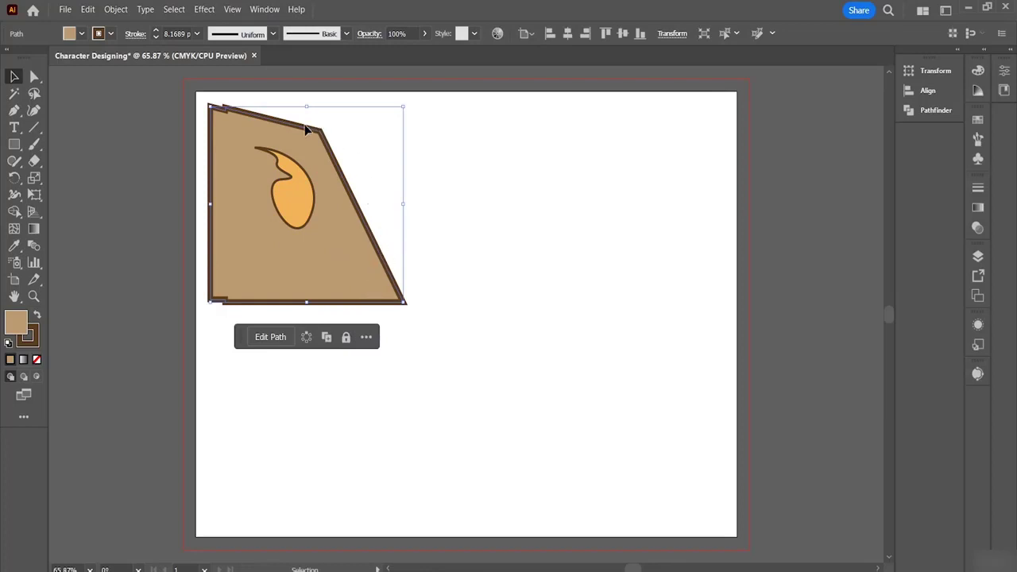
left_click(384, 173)
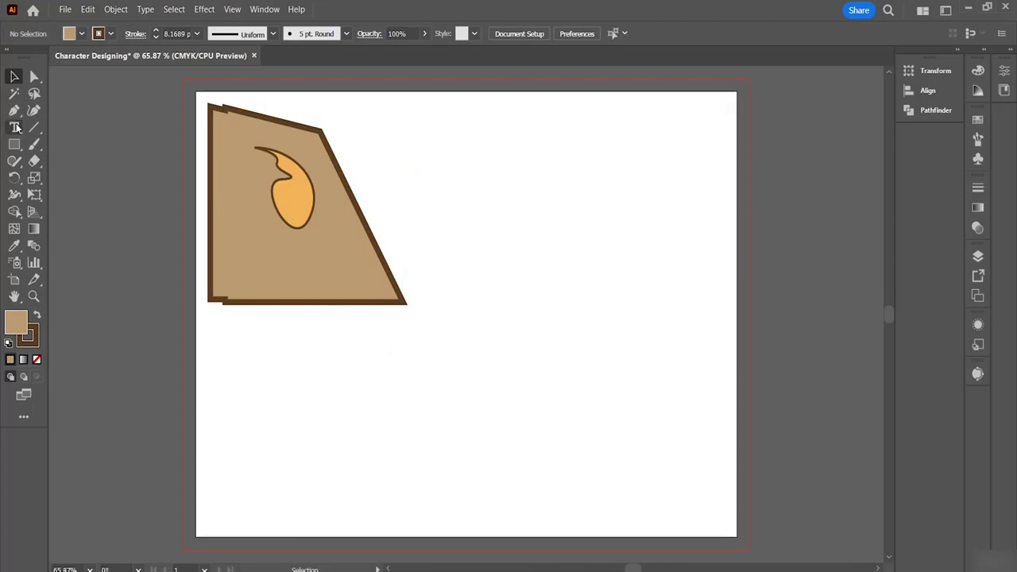
Add "Lorem ipsum" point text on the blank area beside the brown shape and set its font to Elephant.
key("t")
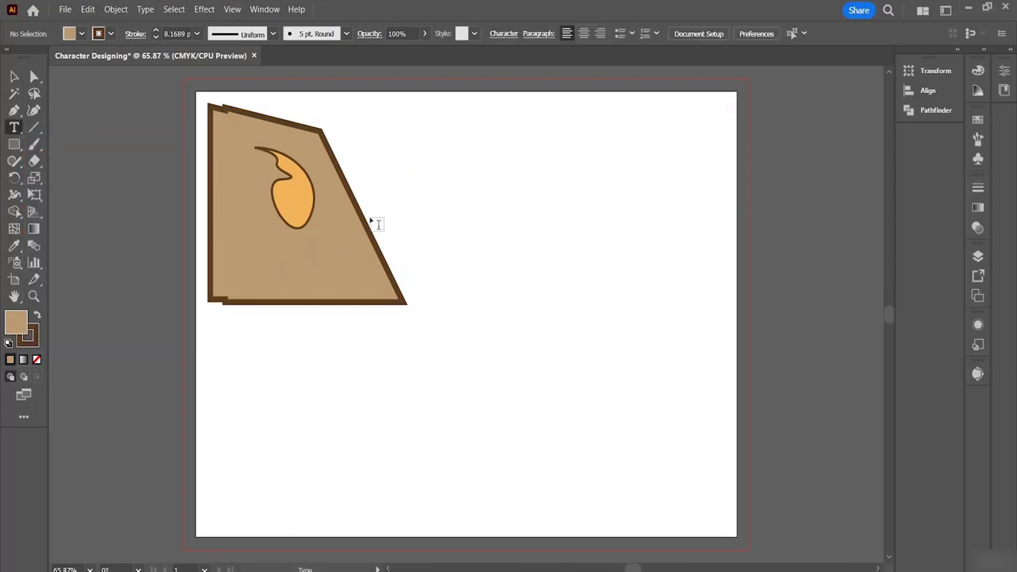
left_click(409, 194)
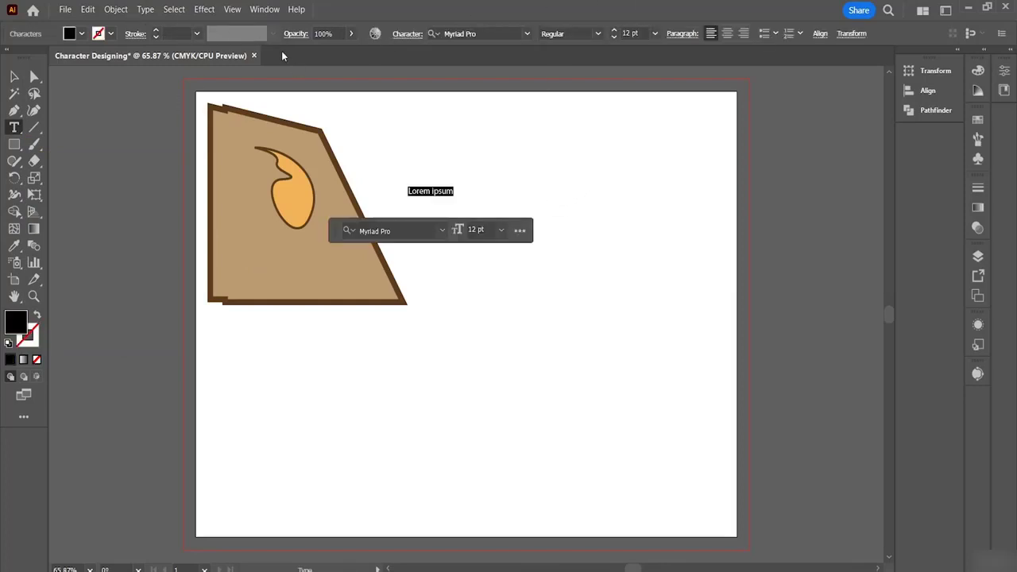
left_click(527, 34)
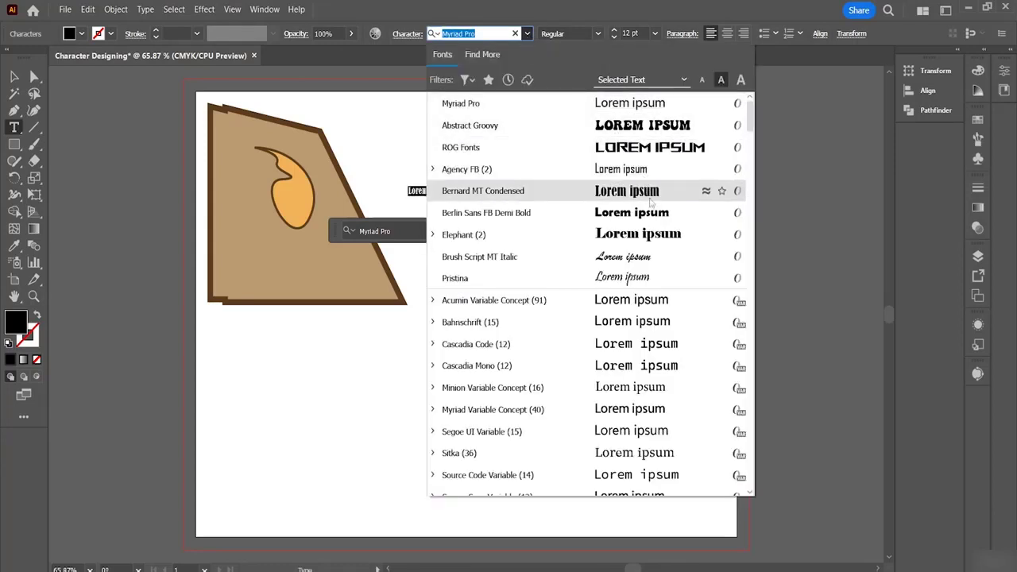
left_click(658, 237)
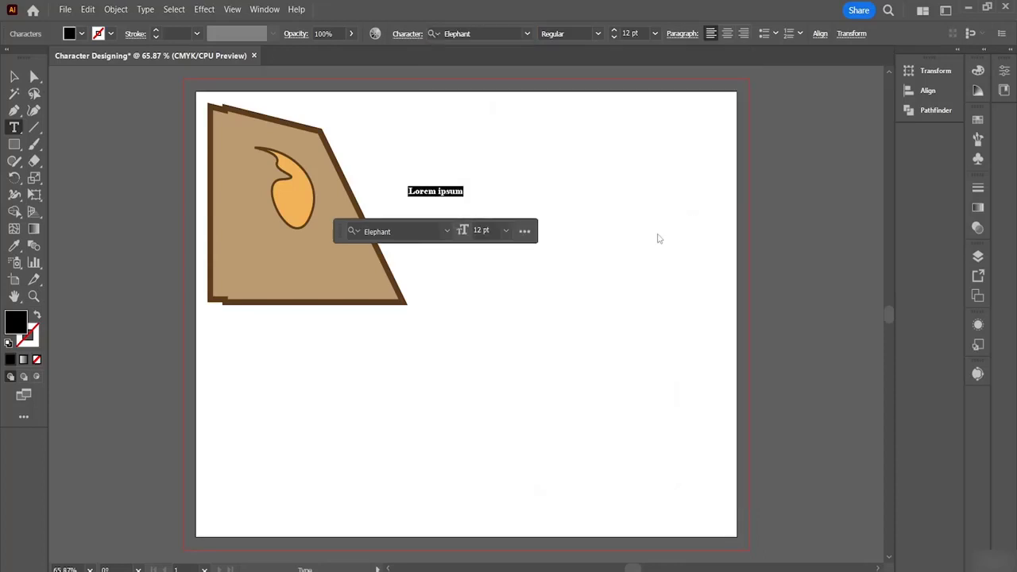
Enlarge the "Lorem ipsum" text to about 34 pt and move it onto the lower part of the brown shape.
left_click(13, 77)
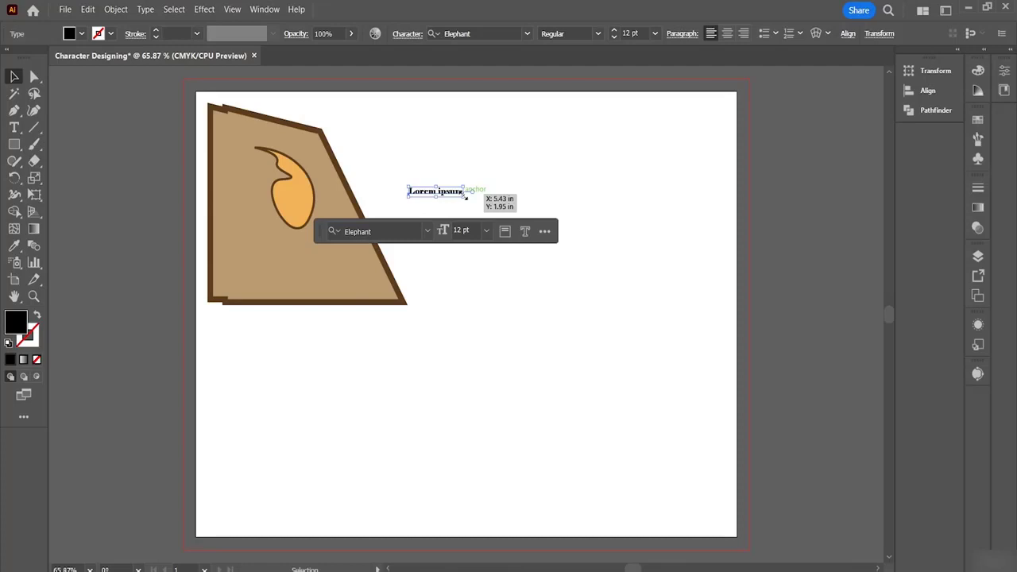
left_click_drag(466, 196, 566, 262)
left_click_drag(518, 211, 332, 276)
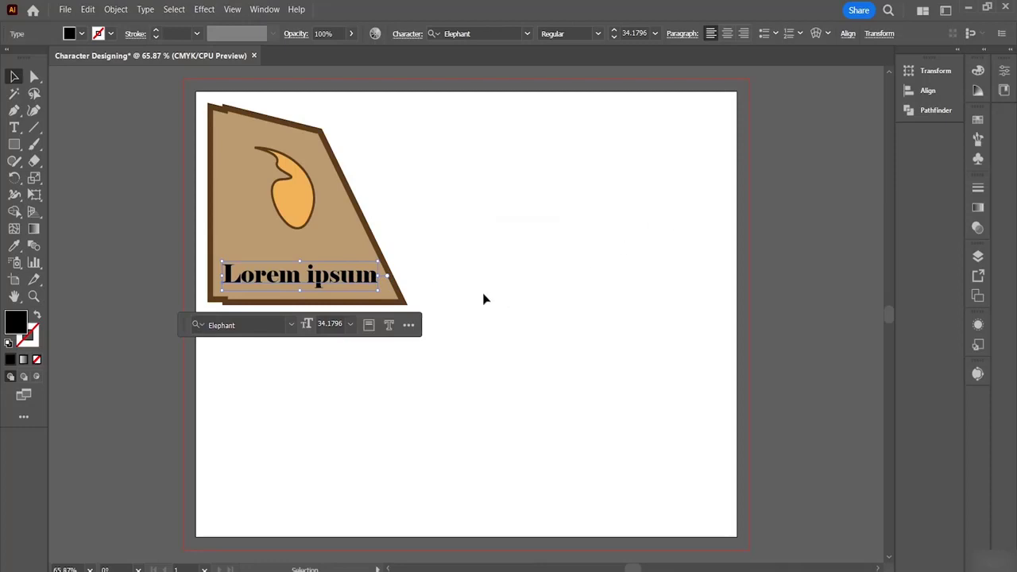
Fill the "Lorem ipsum" text with white.
left_click(81, 34)
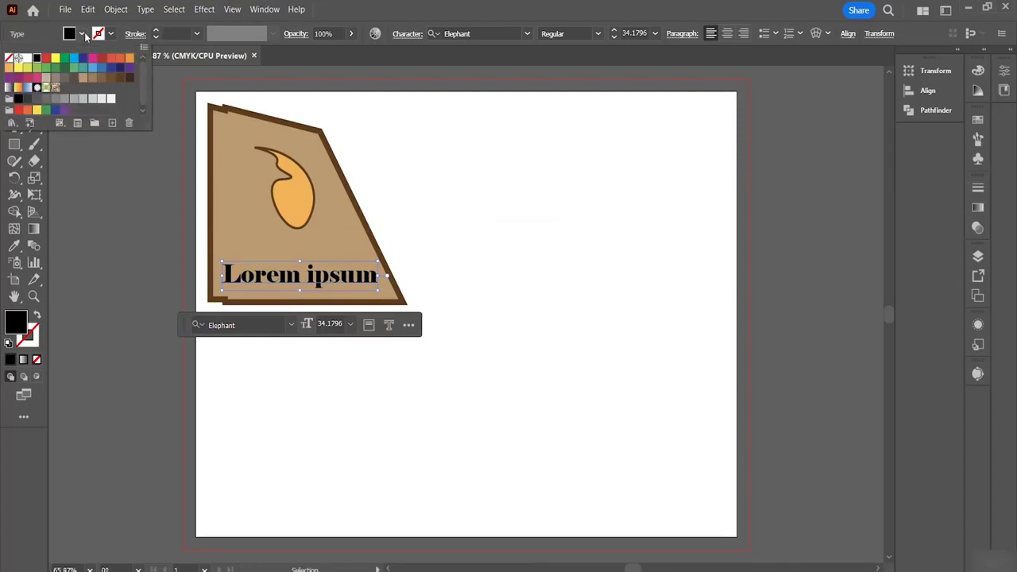
left_click(28, 59)
left_click(403, 227)
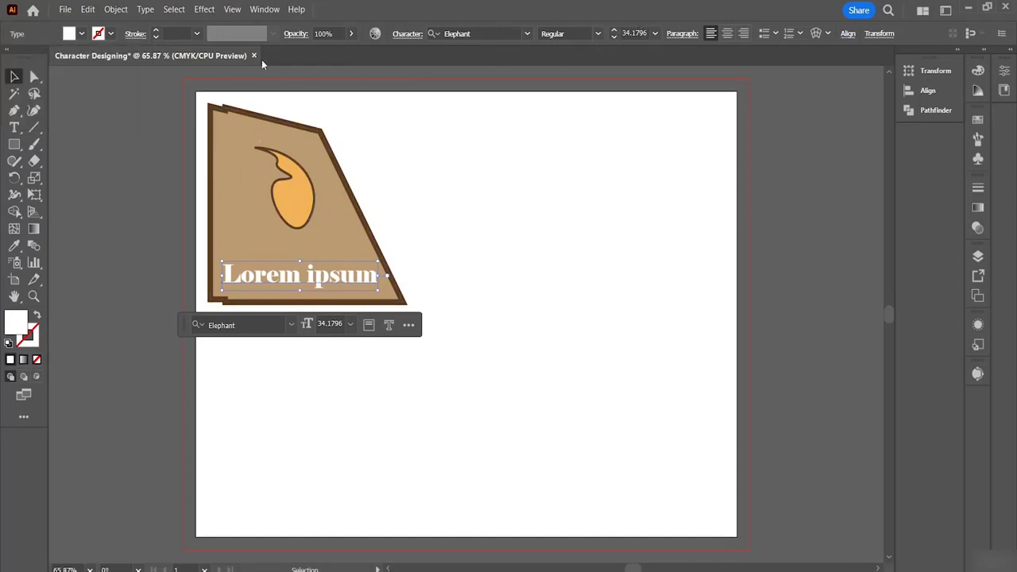
Add a stroke to the "Lorem ipsum" text and set its weight to 0.75 pt.
left_click(157, 30)
left_click(157, 30)
left_click(157, 30)
left_click(156, 30)
left_click(157, 30)
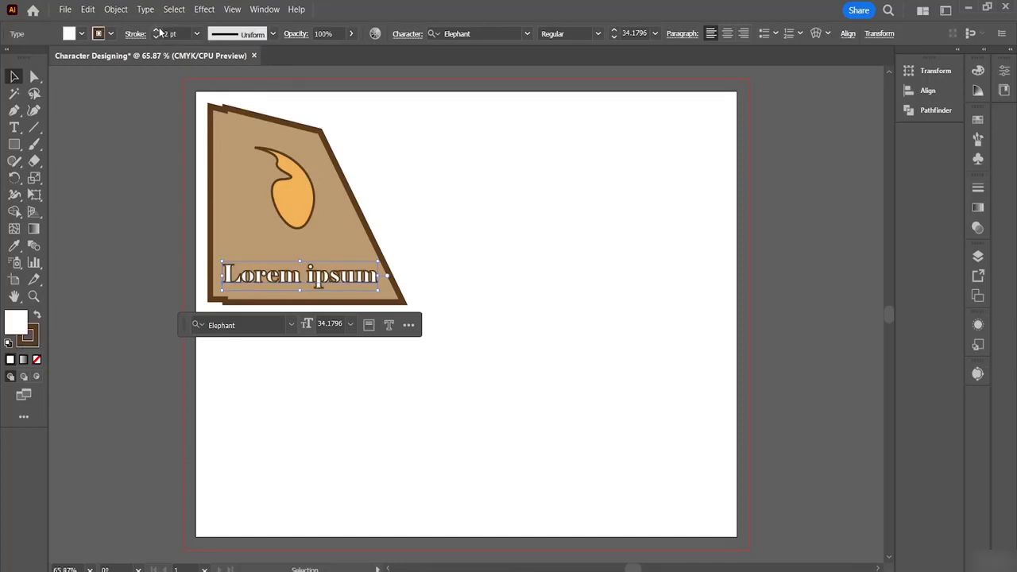
left_click(156, 38)
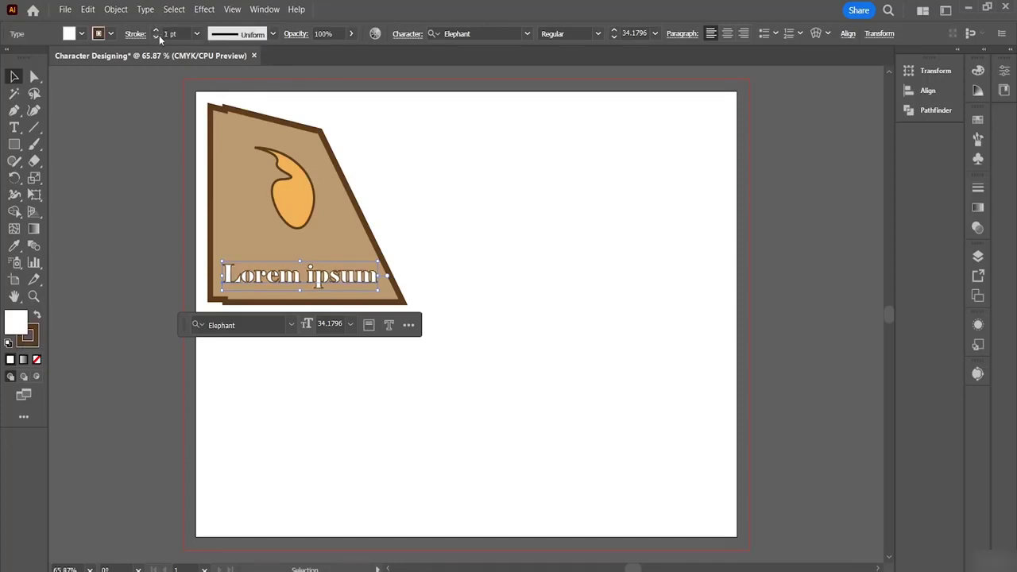
left_click(157, 37)
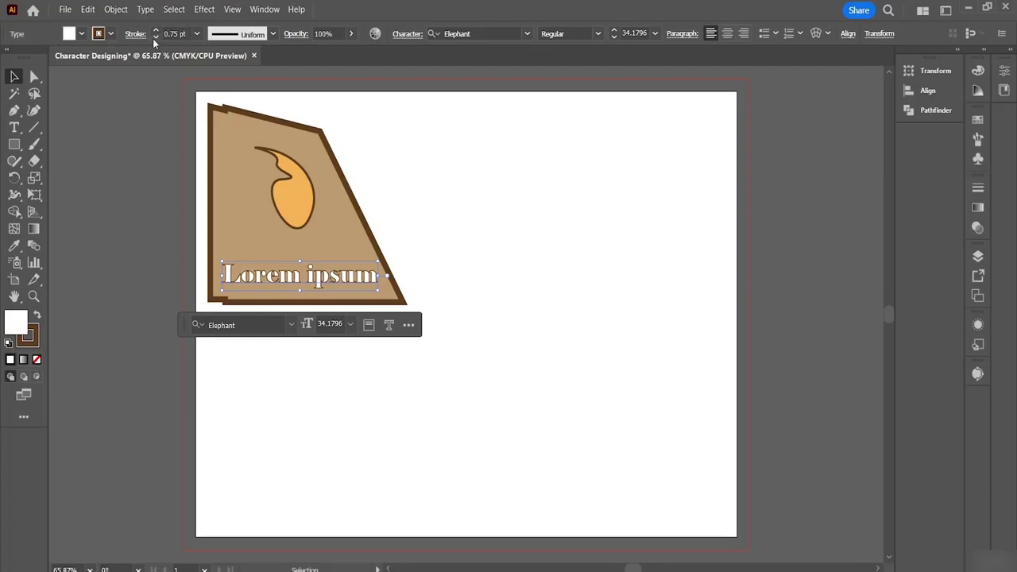
Change the text's stroke colour to black and deselect the text.
left_click(99, 35)
left_click(37, 58)
left_click(333, 221)
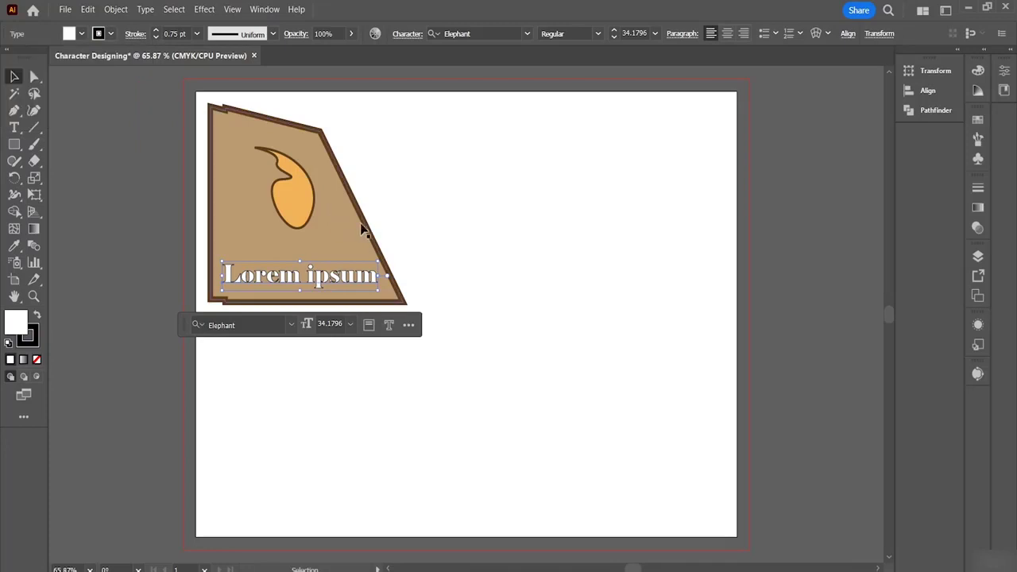
left_click(389, 216)
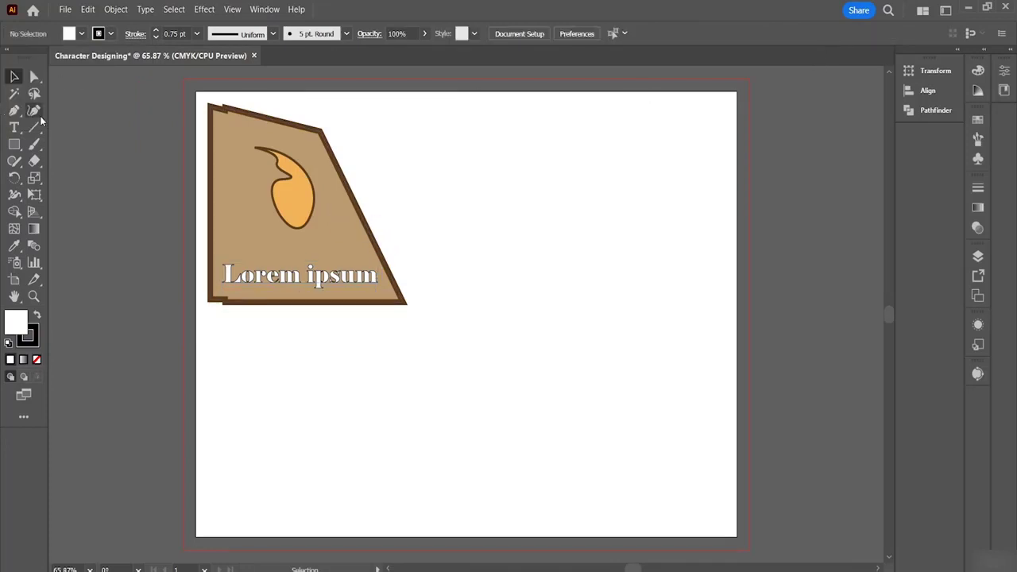
Draw a square about 1.87 in wide with the Rectangle tool on the blank area beside the brown shape.
left_click(14, 144)
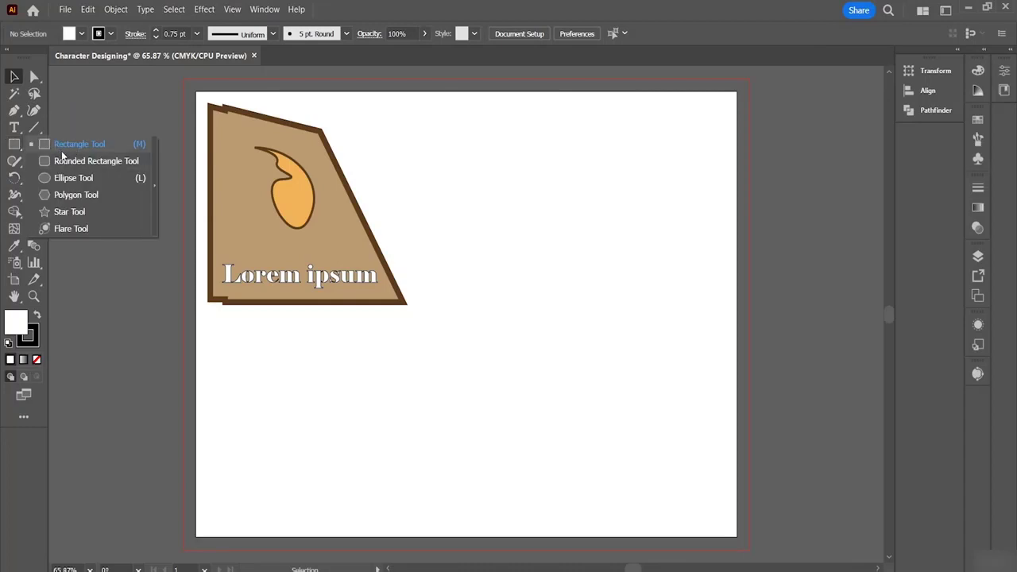
left_click(63, 147)
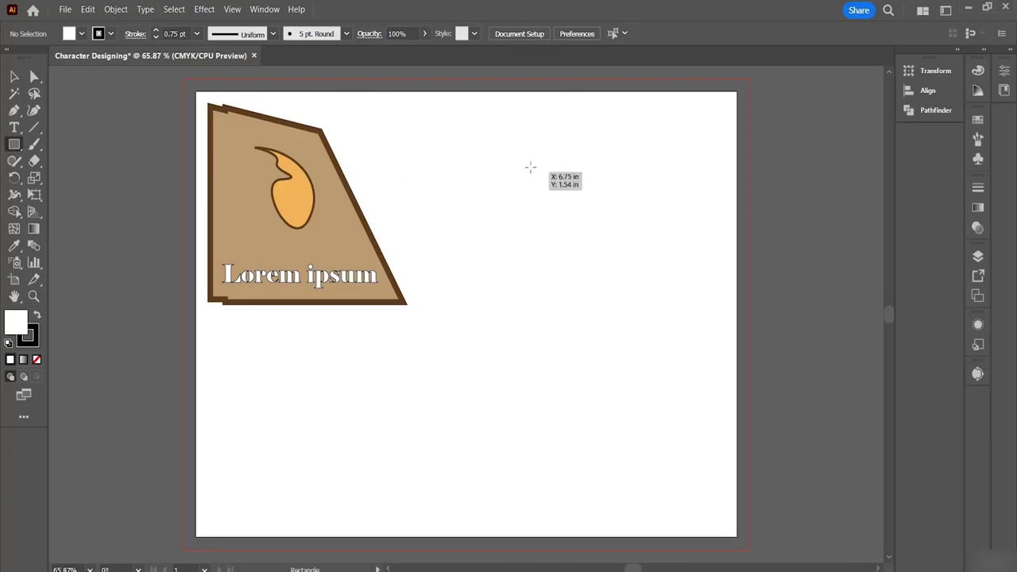
left_click_drag(515, 158, 586, 257)
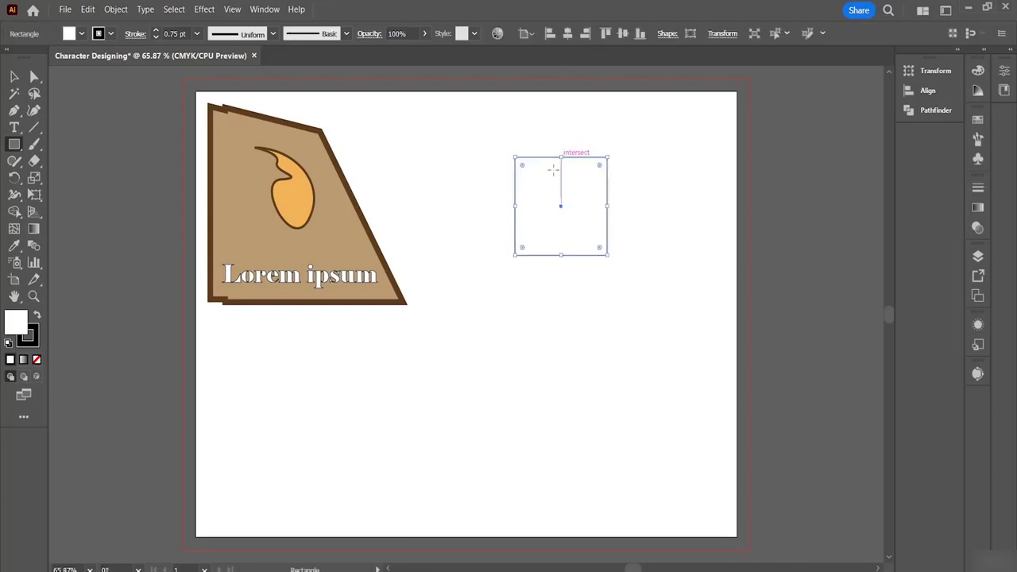
left_click(15, 76)
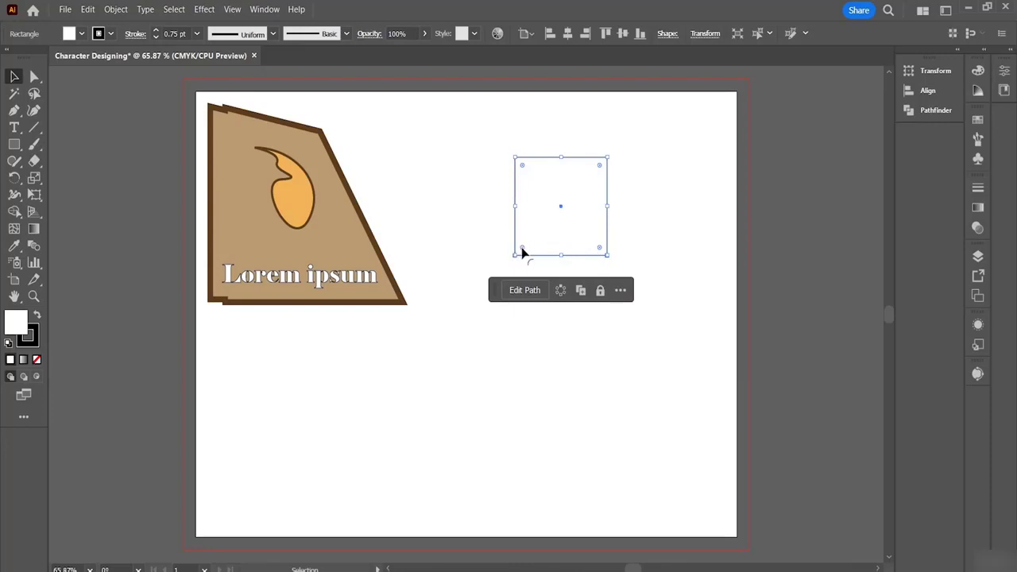
Isolate the square and round only its lower-left corner to a radius of about 1.87 in.
left_click_drag(522, 251, 502, 272)
key("shift+F8")
left_click_drag(523, 251, 513, 274)
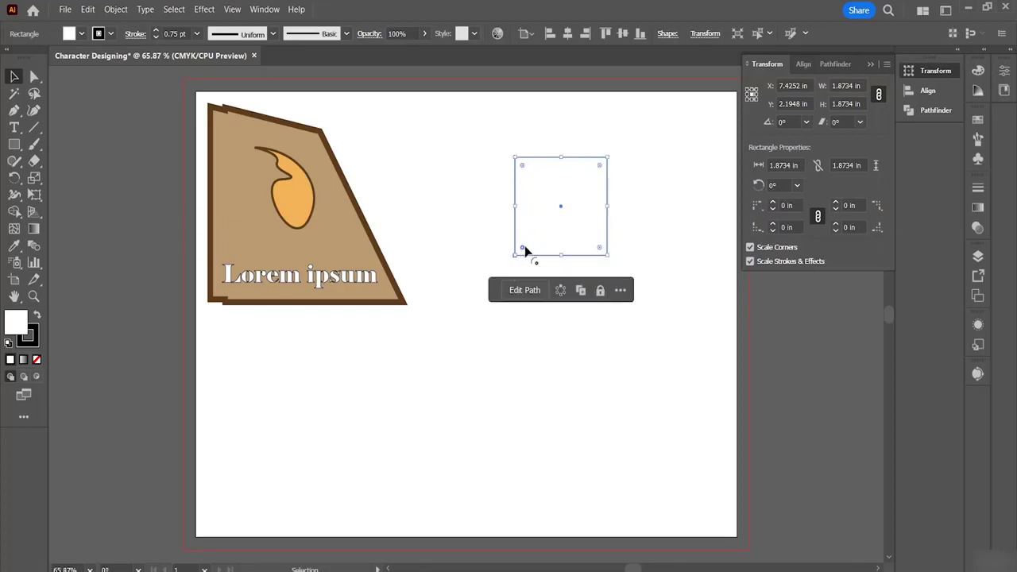
double_click(522, 249)
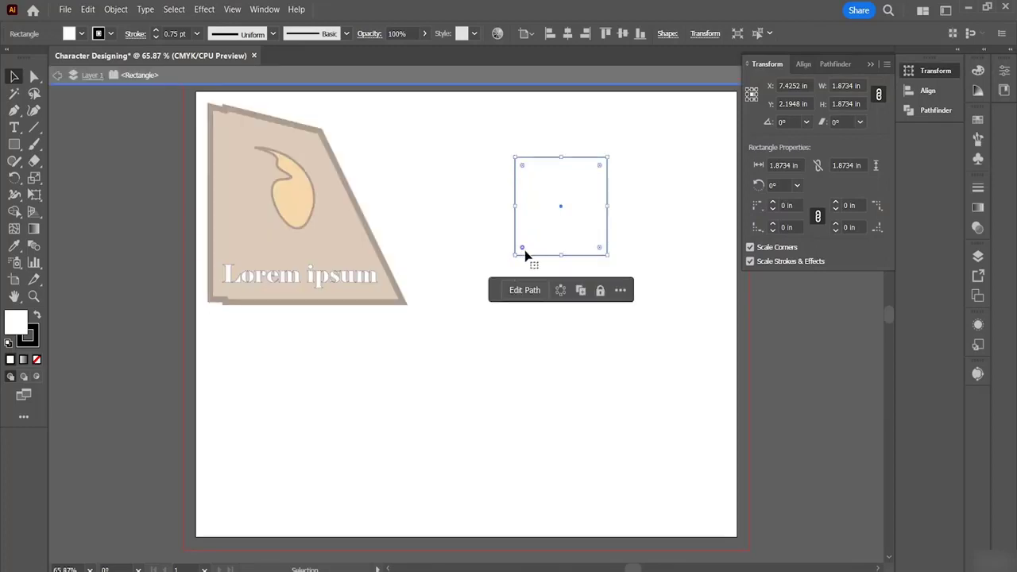
left_click_drag(522, 248, 597, 248)
left_click_drag(554, 217, 602, 159)
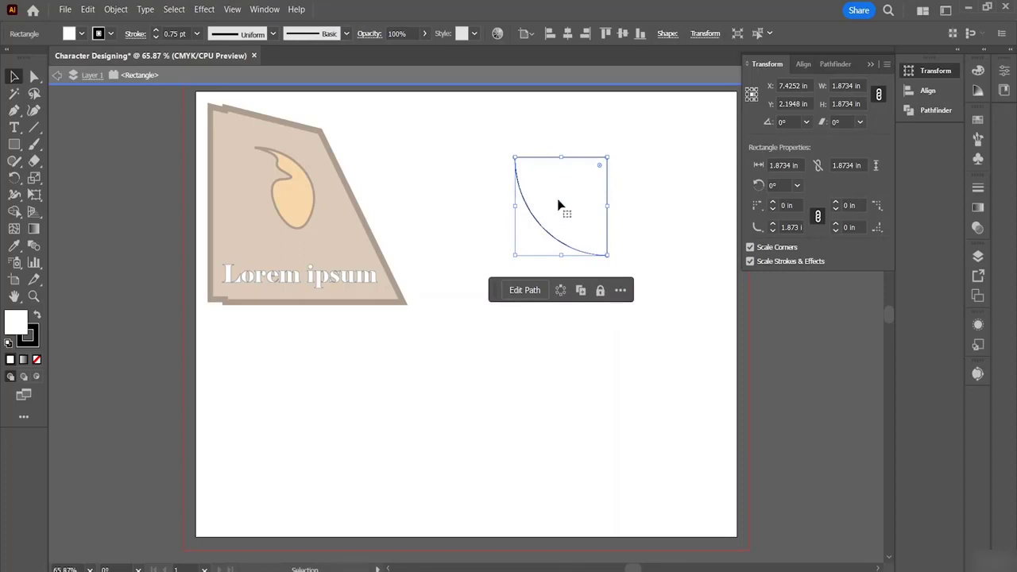
Exit isolation mode, isolate the rounded shape again and move it slightly down and to the right.
double_click(589, 147)
left_click(596, 219)
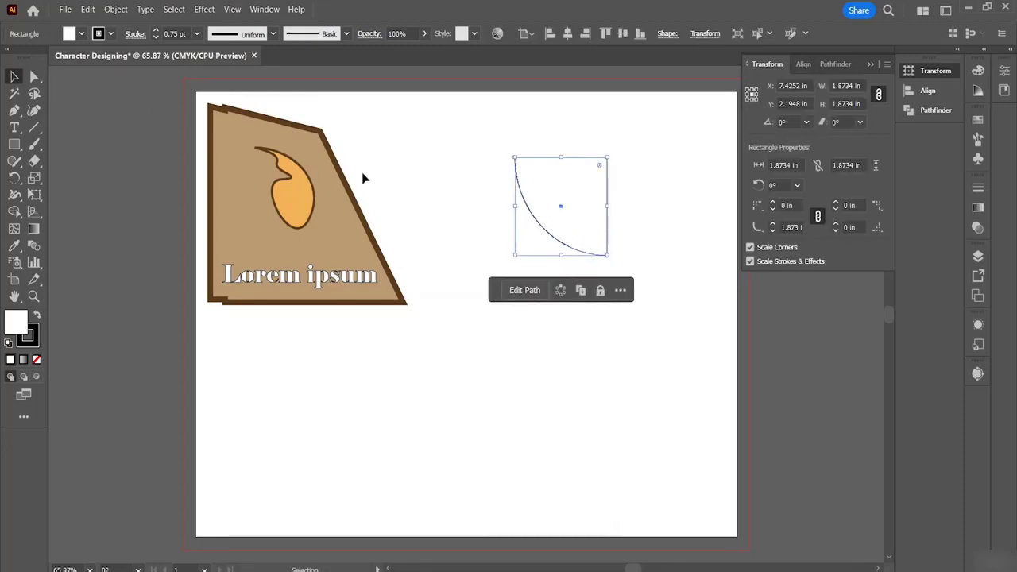
double_click(584, 229)
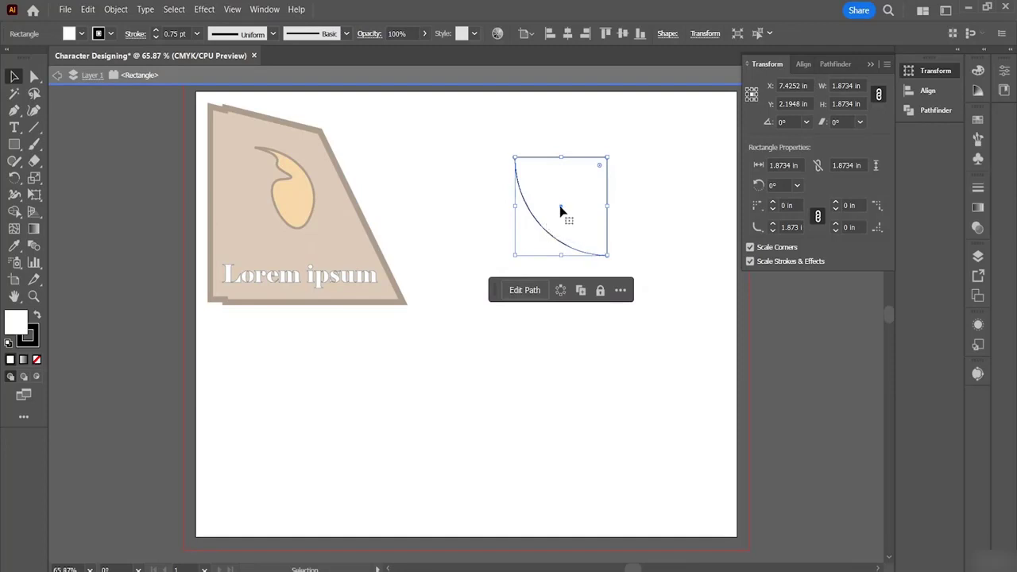
mouse_move(560, 208)
left_mouse_down()
mouse_move(550, 216)
mouse_move(567, 216)
left_mouse_up()
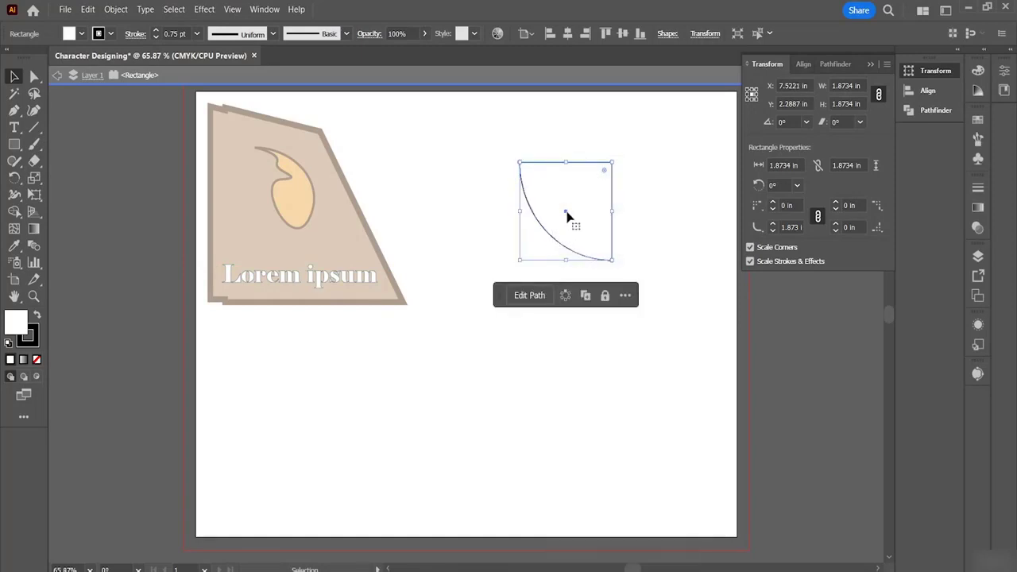
Round the shape's upper-right corner to a radius of about 0.9 in.
left_click_drag(604, 171, 568, 211)
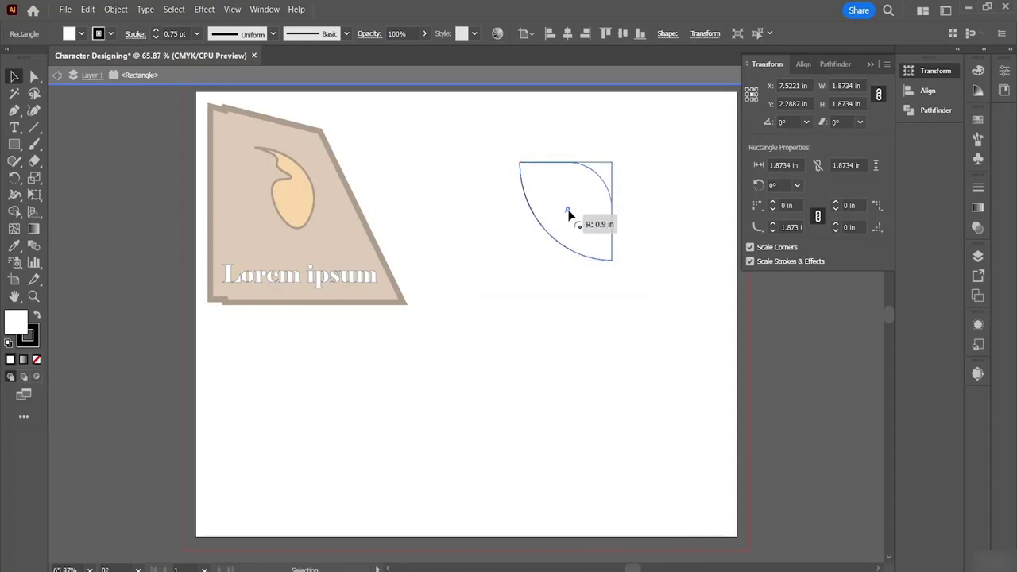
left_click_drag(567, 211, 567, 210)
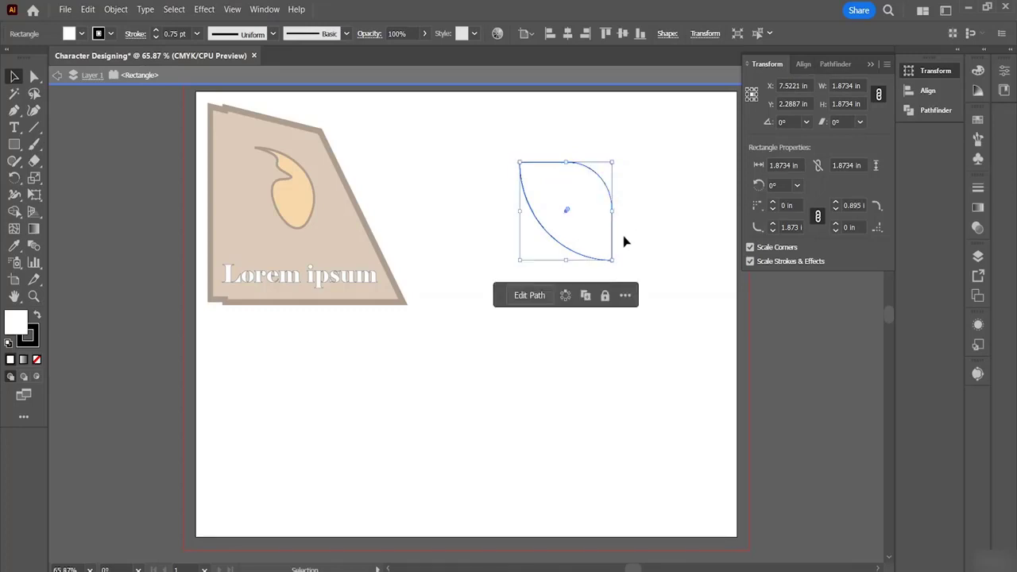
Rotate the rounded shape counterclockwise until its smaller rounded corner points straight up, keeping its size, and deselect it.
left_click_drag(613, 261, 616, 271)
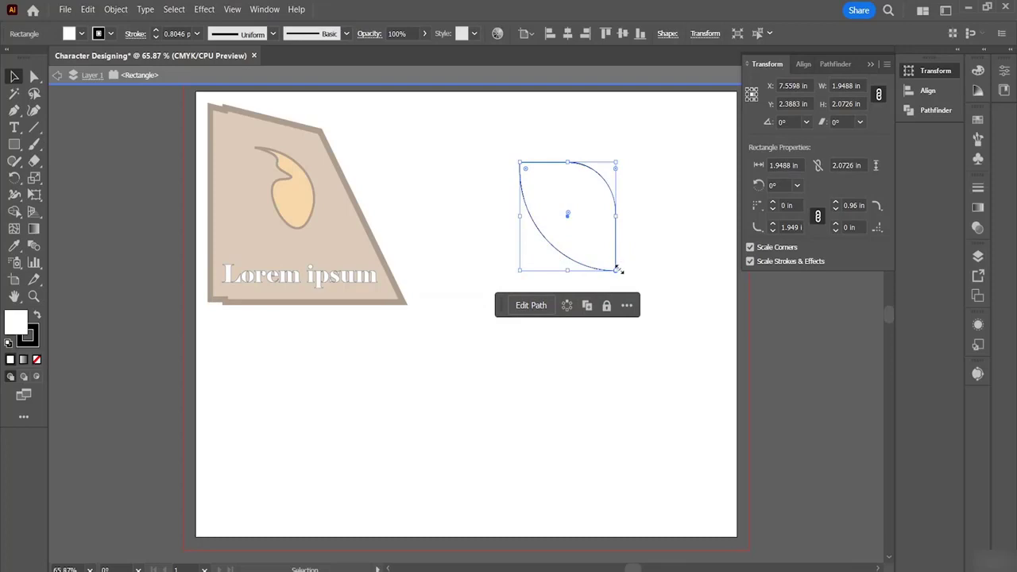
key("ctrl+z")
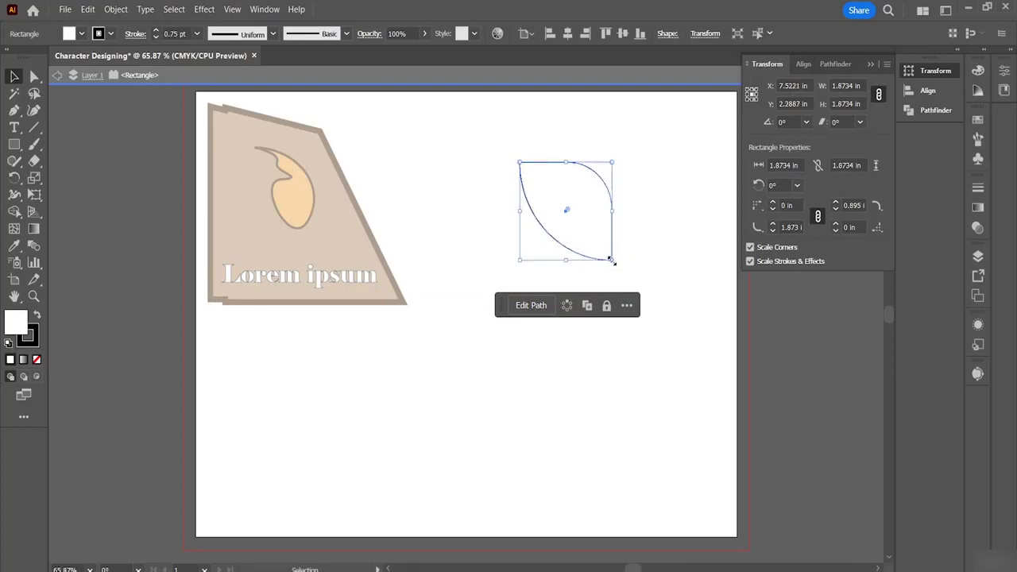
left_click_drag(617, 268, 619, 183)
left_click(656, 199)
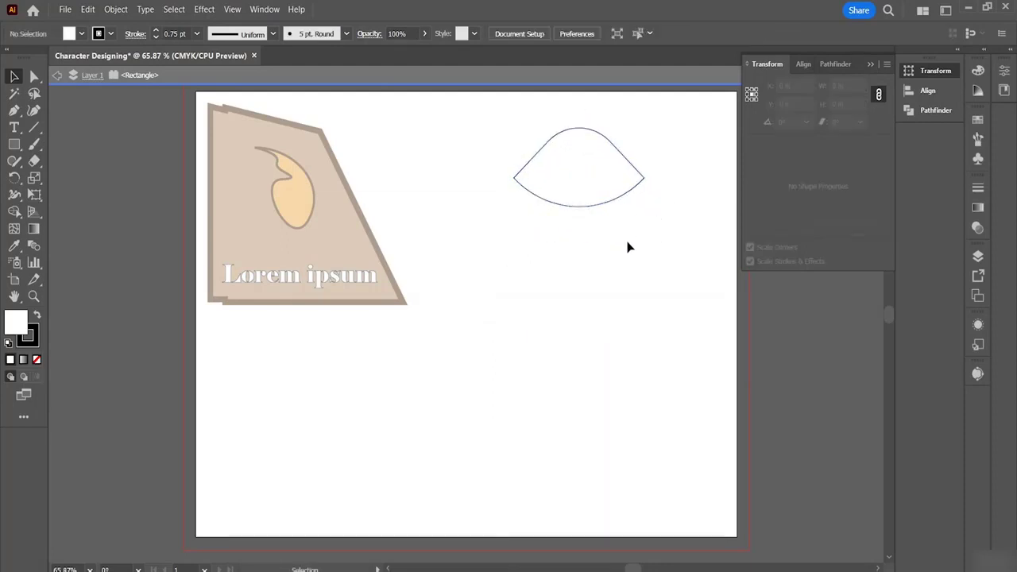
Draw a rounded-corner square about 2.05 in wide below the cap shape and move it up so it overlaps the cap, centred on it.
left_click(15, 145)
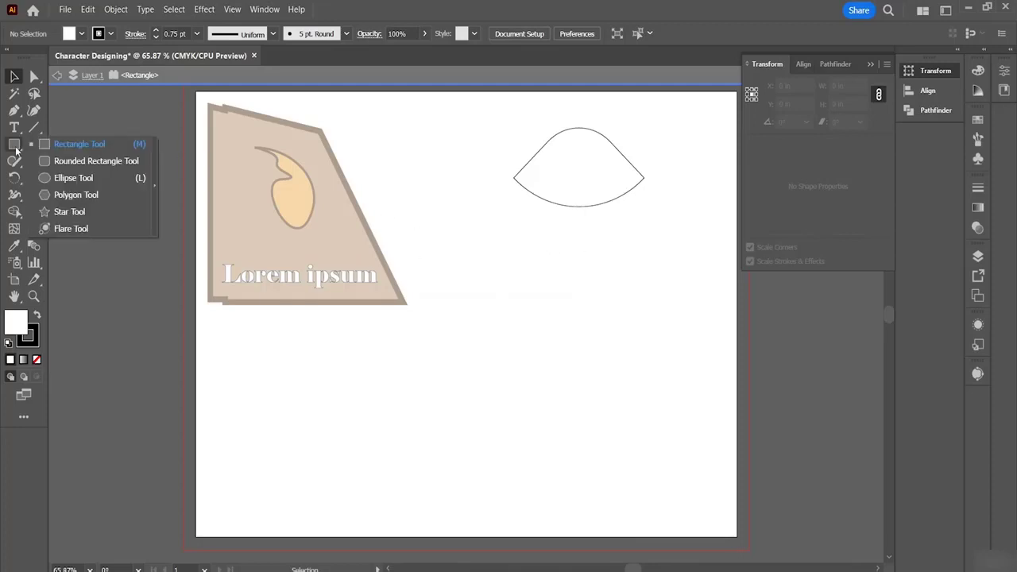
left_click(63, 162)
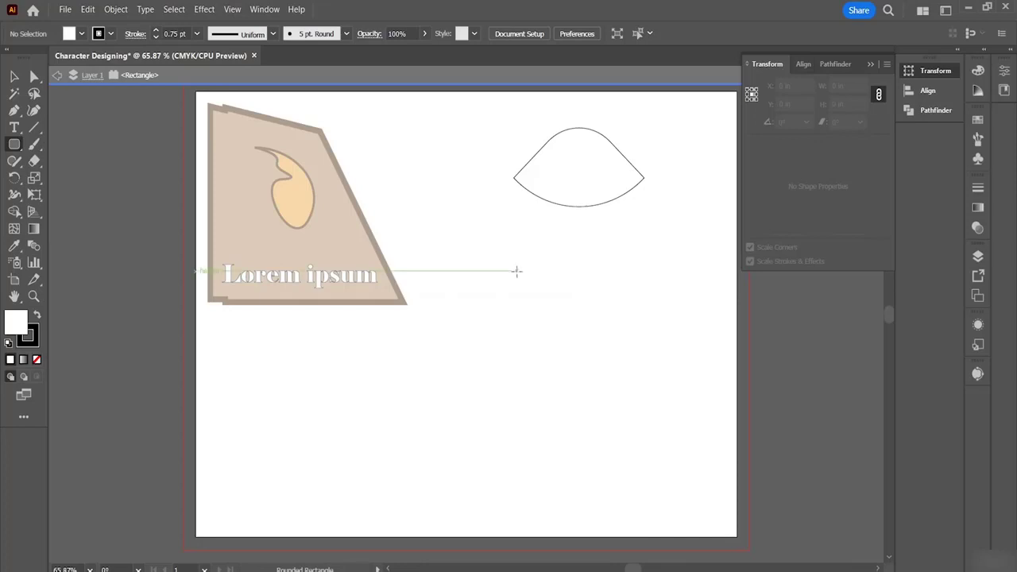
left_click_drag(517, 271, 617, 371)
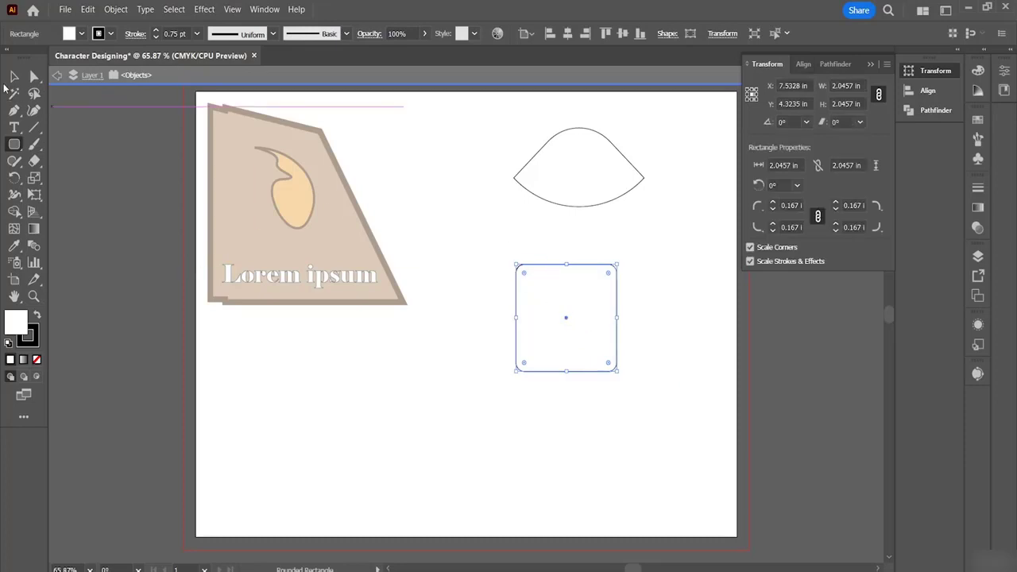
key("v")
left_click_drag(545, 304, 557, 211)
left_click(662, 238)
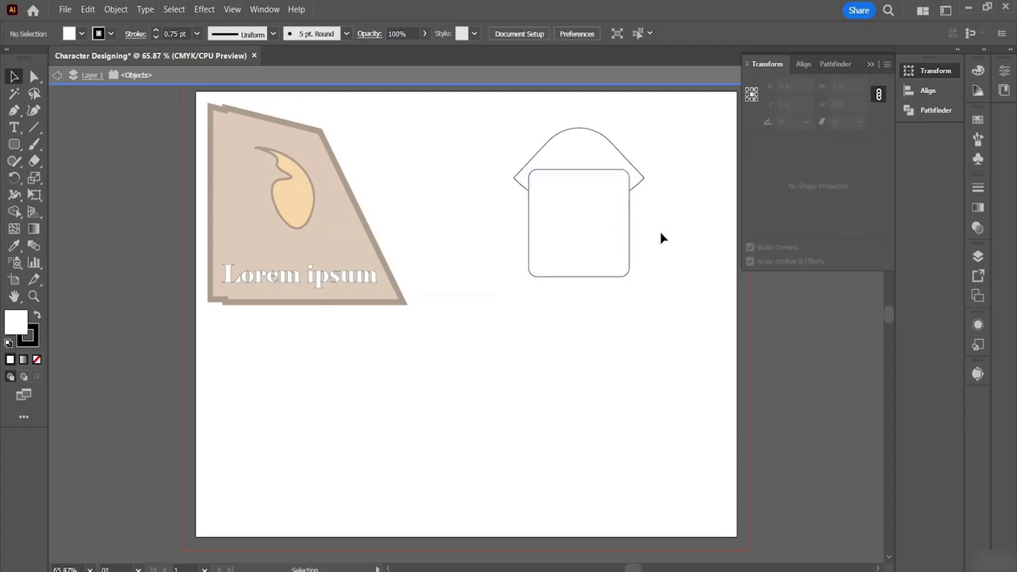
Round the two lower corners of the square to a radius of about 0.78 in.
left_click(568, 243)
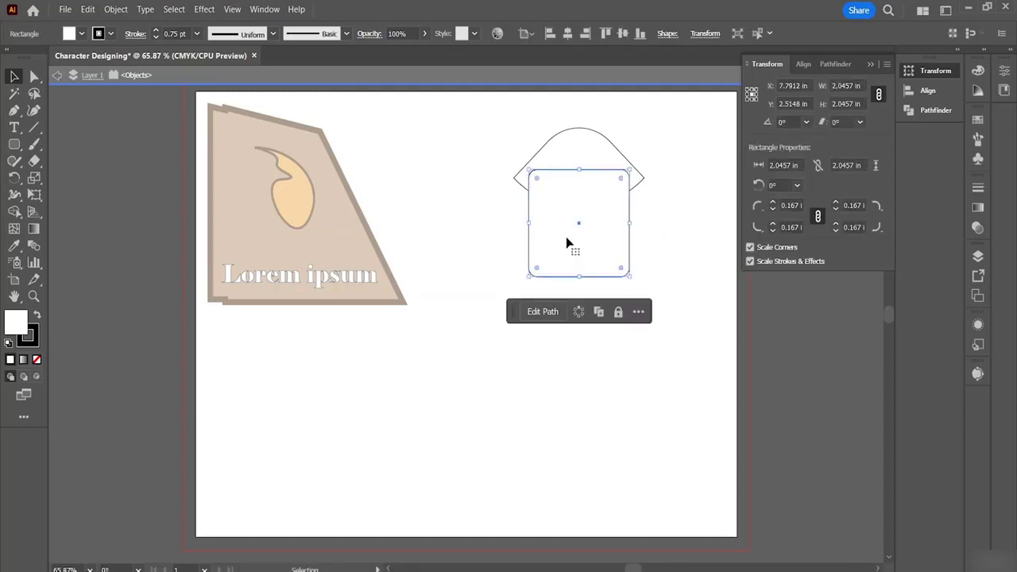
left_click(537, 268)
left_click_drag(623, 272, 596, 235)
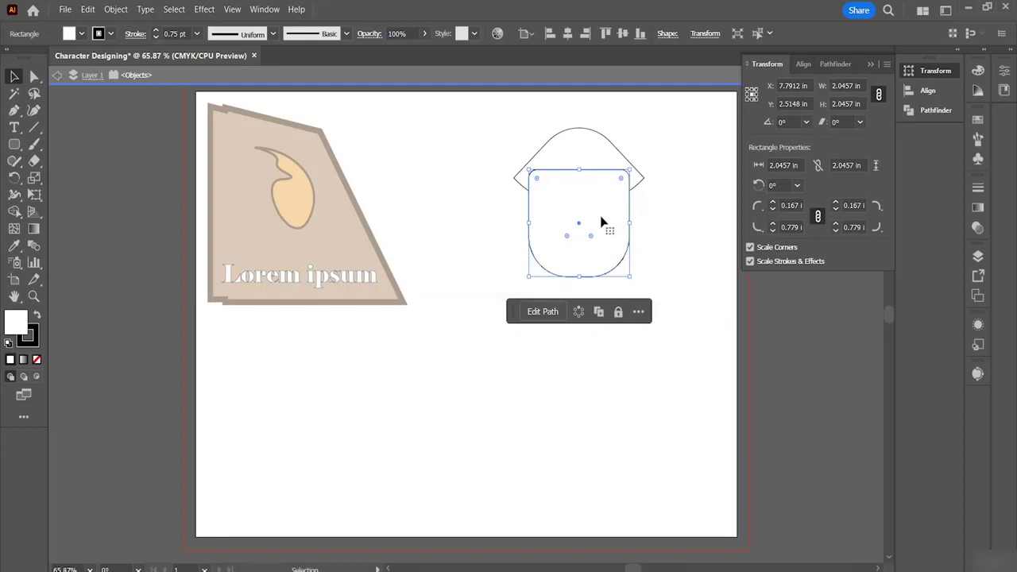
Send the rounded square to the back, behind the cap shape, and deselect it.
right_click(603, 221)
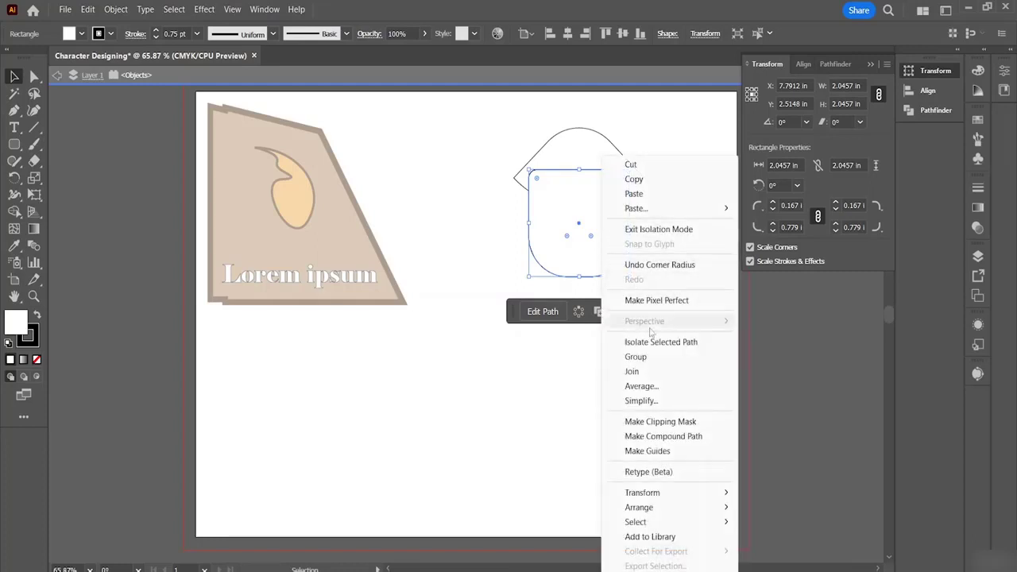
mouse_move(657, 510)
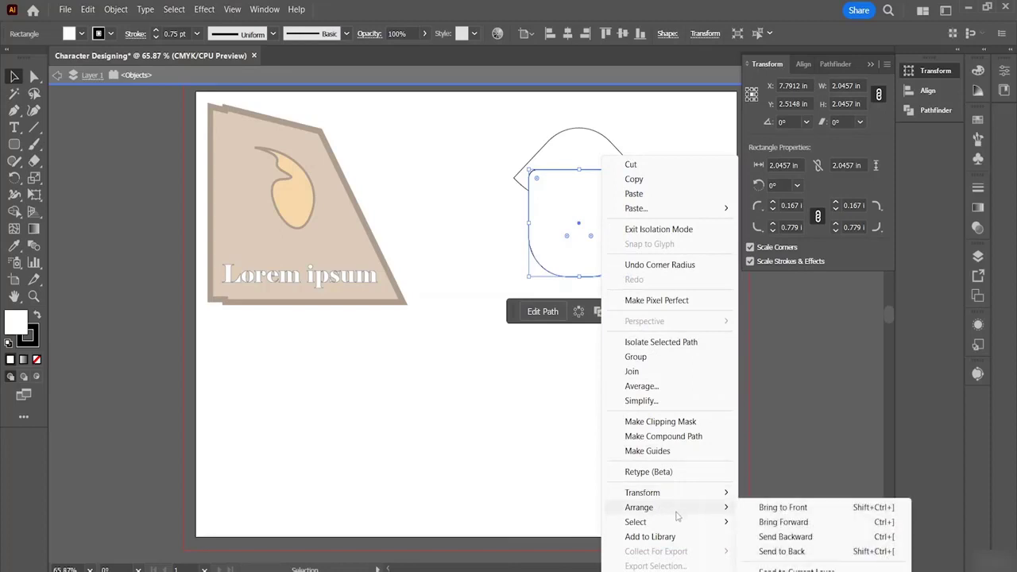
mouse_move(696, 506)
left_click(770, 552)
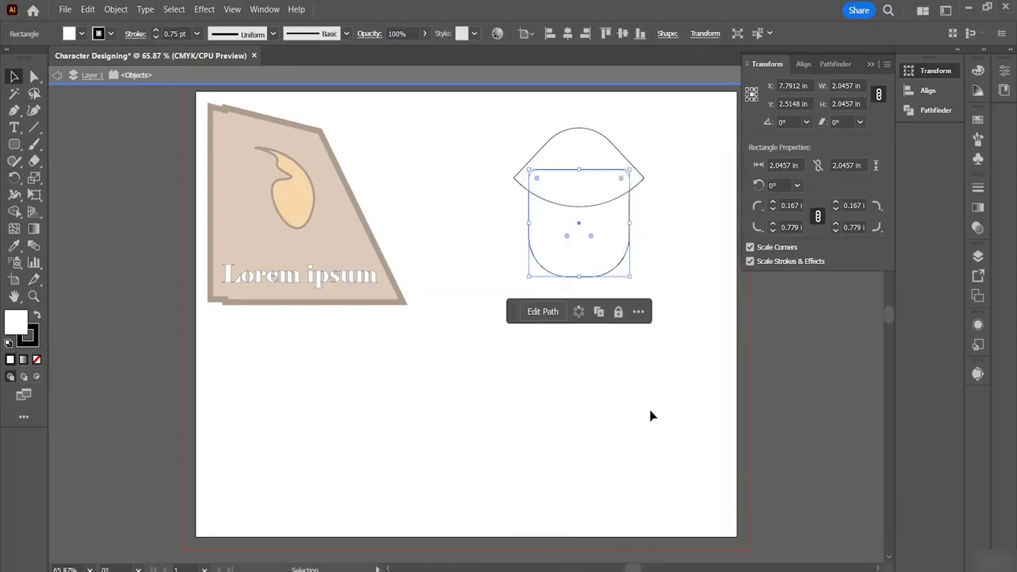
left_click(656, 375)
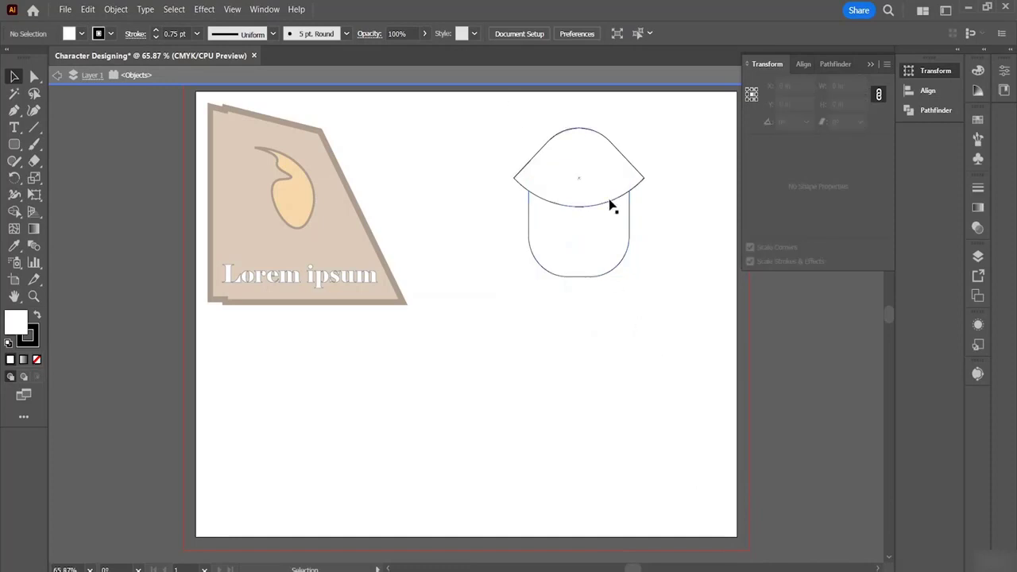
Fill the cap shape with a medium gray and deselect it.
left_click(592, 174)
left_click(671, 191)
left_click(574, 140)
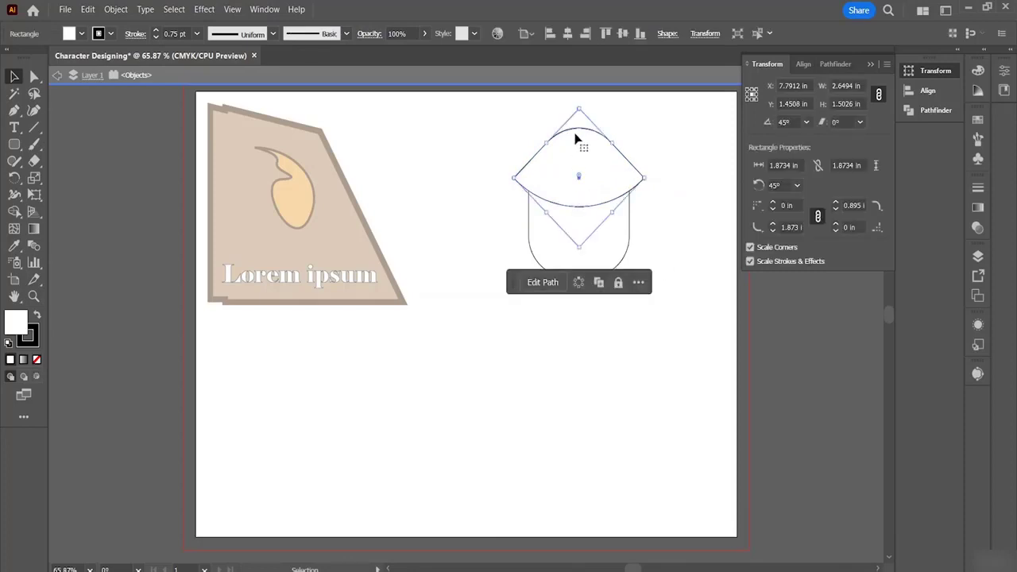
double_click(16, 325)
left_click(569, 325)
left_click_drag(562, 306, 549, 365)
left_click(876, 276)
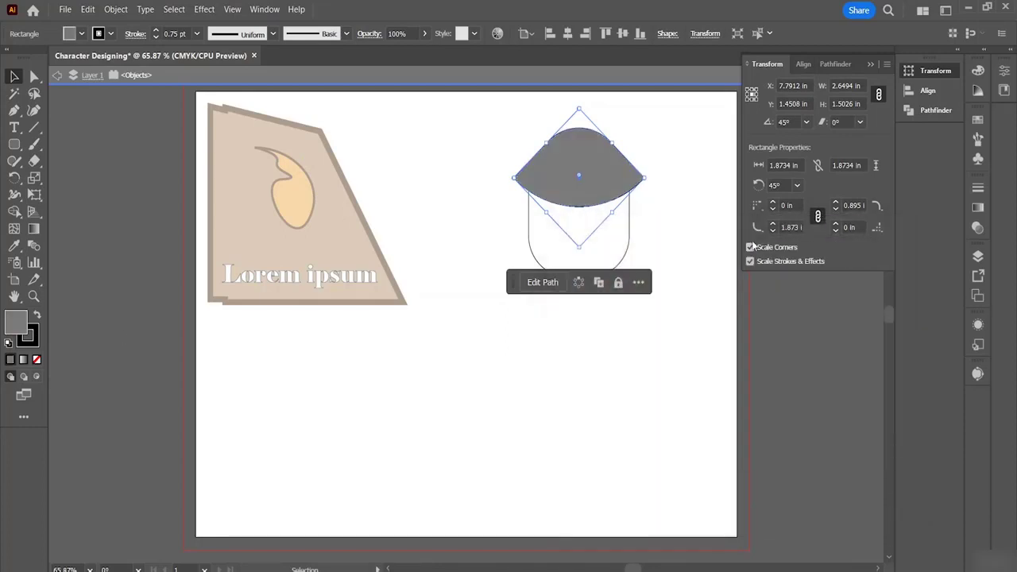
left_click(722, 245)
Fill the rounded square below the cap with pale cream yellow FFF9CA and deselect it.
left_click(615, 245)
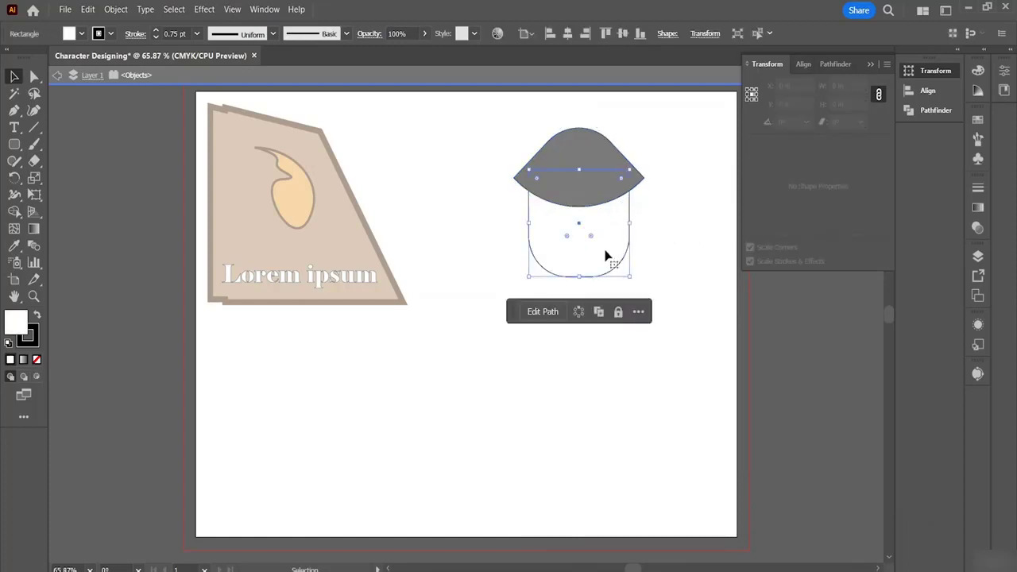
double_click(17, 324)
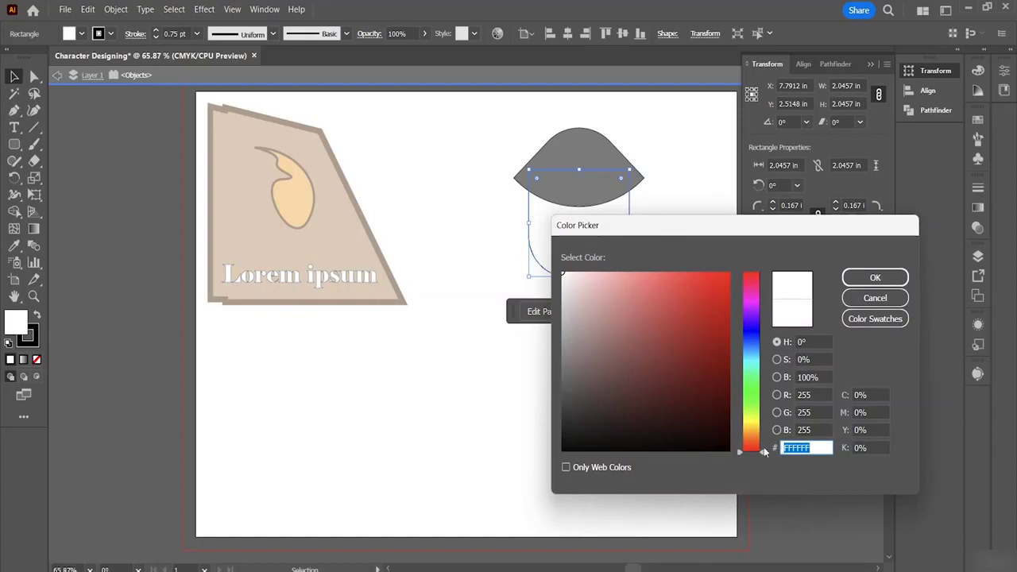
left_click_drag(765, 454, 759, 427)
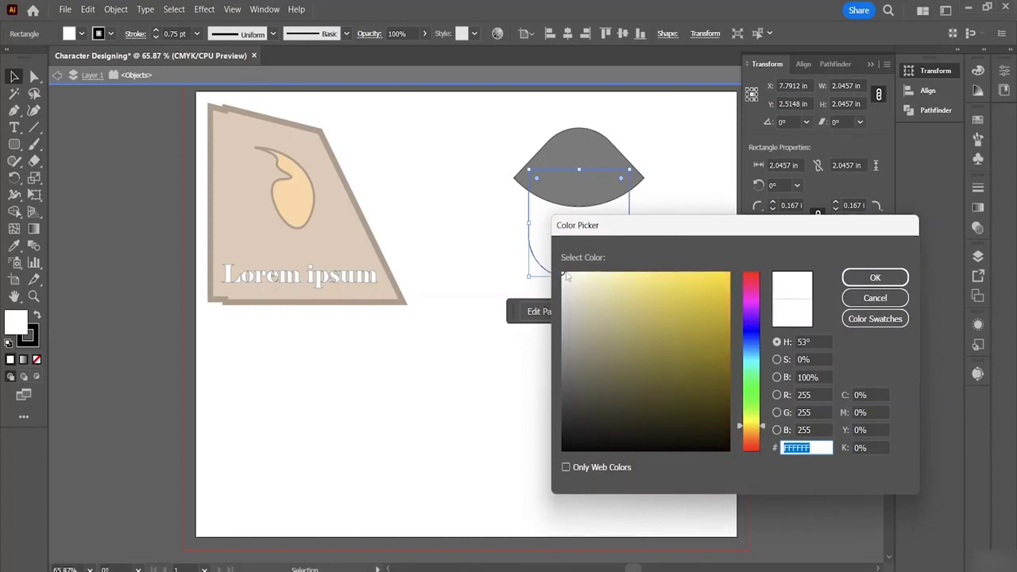
left_click_drag(571, 275, 597, 257)
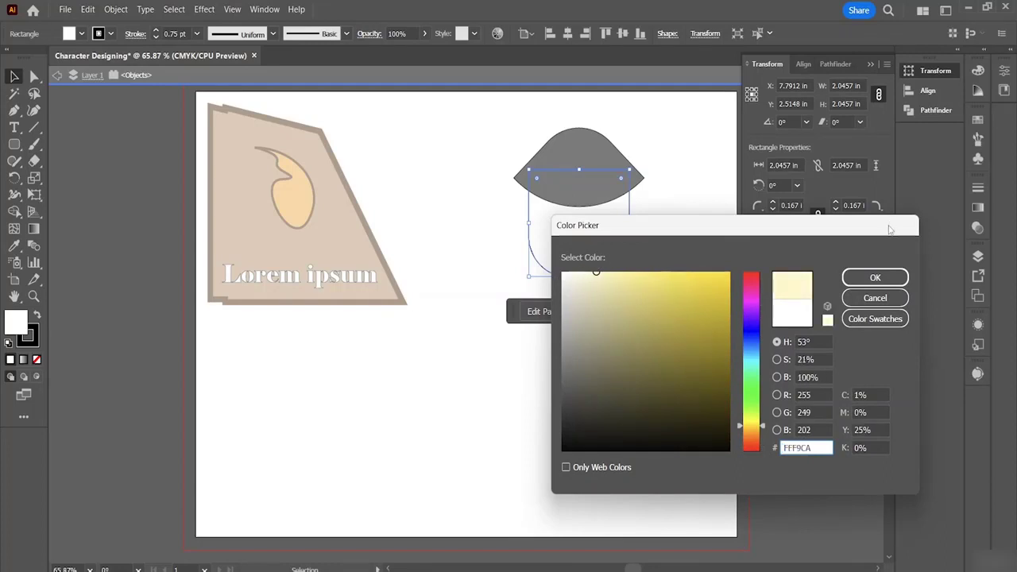
left_click(860, 278)
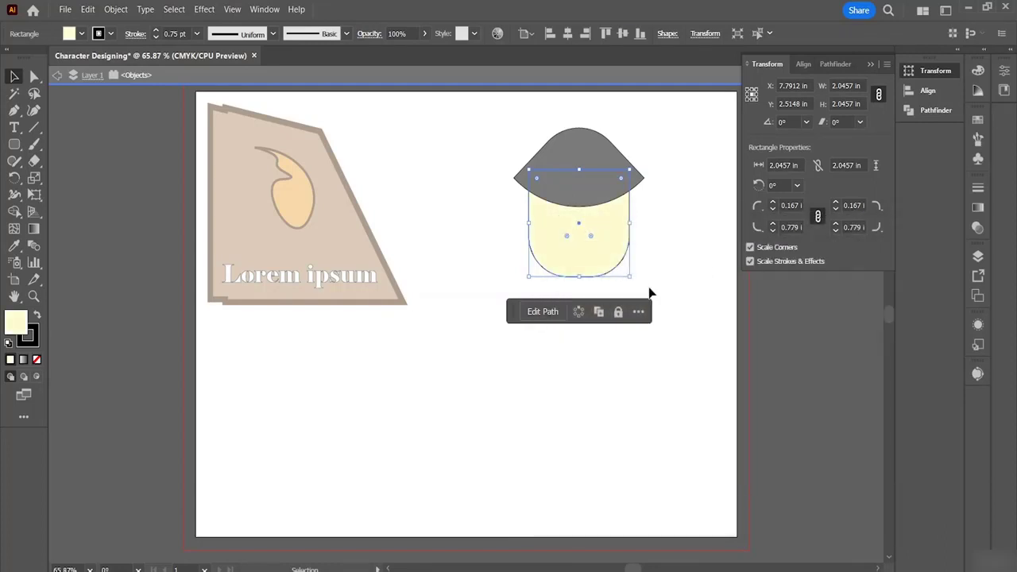
left_click(659, 275)
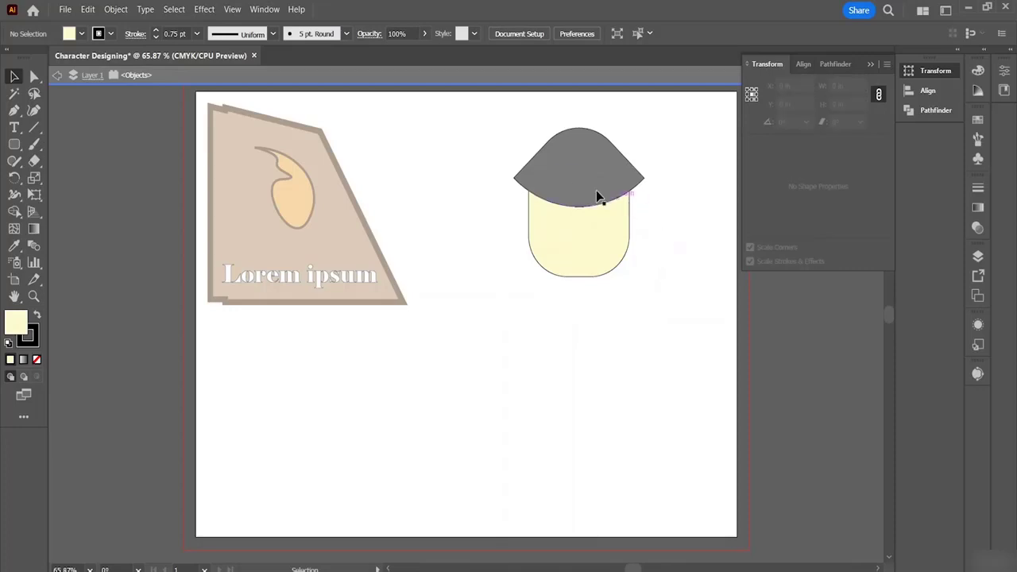
Set the gray cap's stroke weight to 4 pt.
left_click(588, 209)
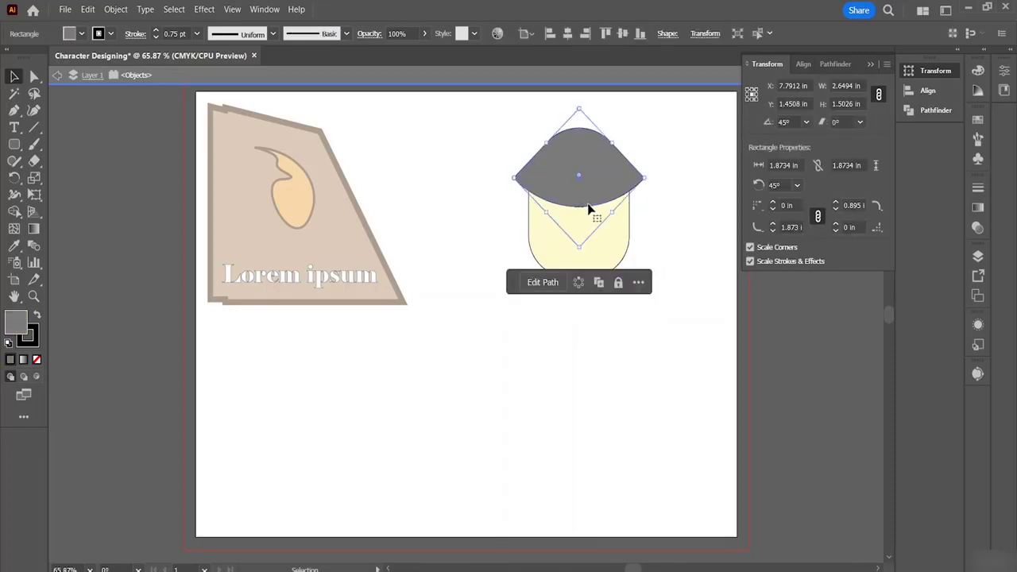
left_click(157, 33)
left_click(157, 33)
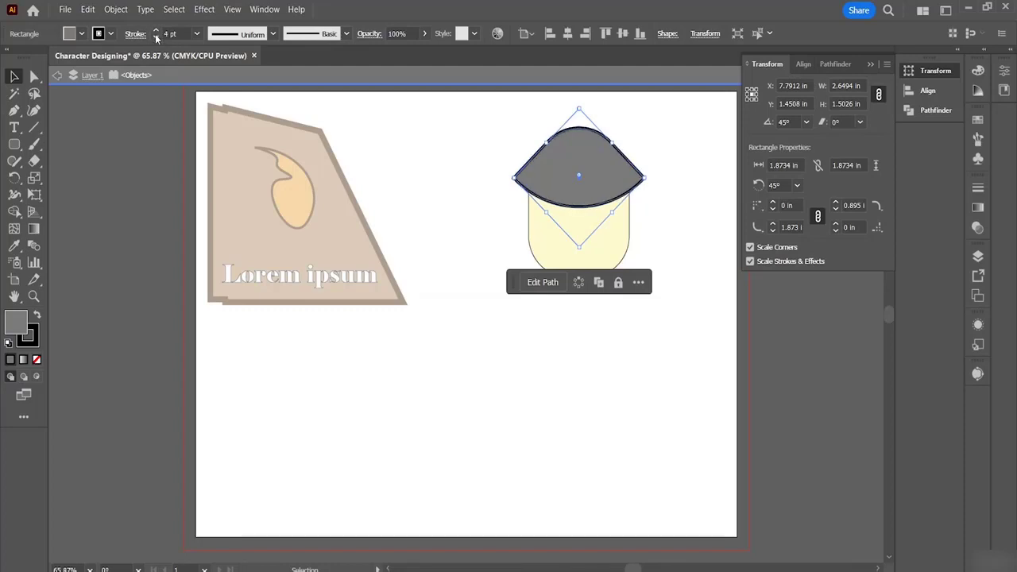
left_click(156, 37)
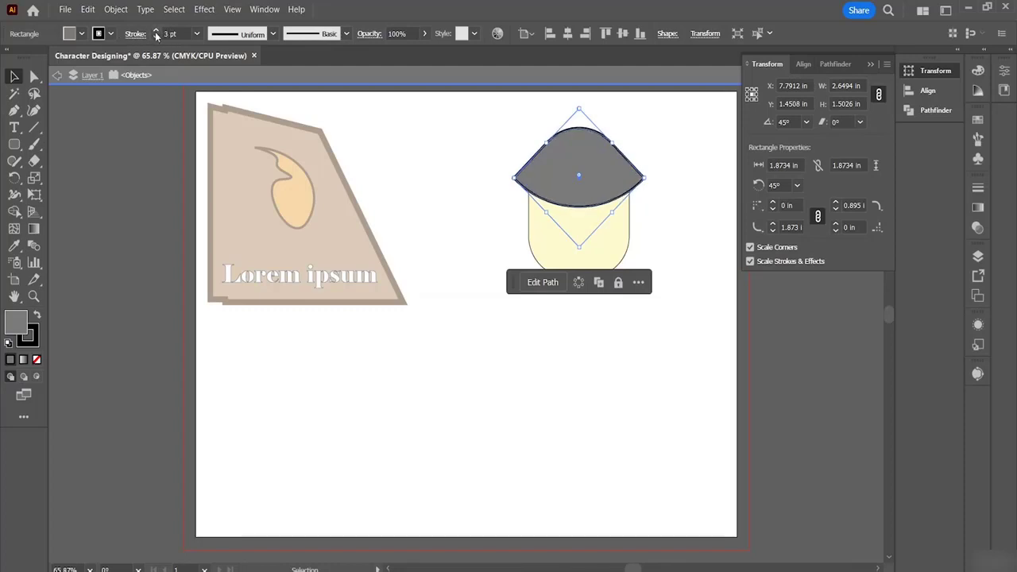
left_click(157, 31)
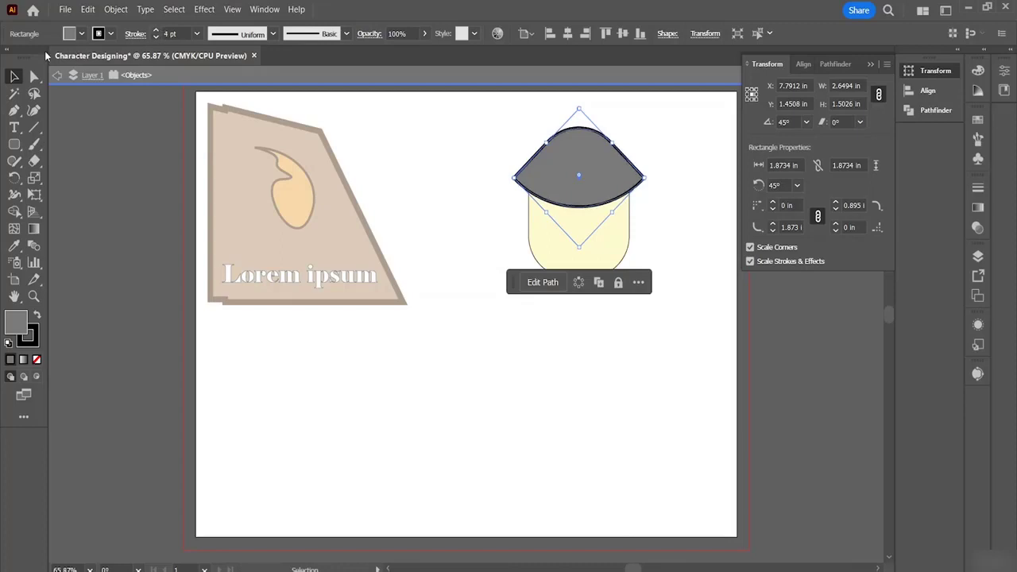
Recolour the cap's stroke with the light brown swatch and deselect it.
left_click(110, 33)
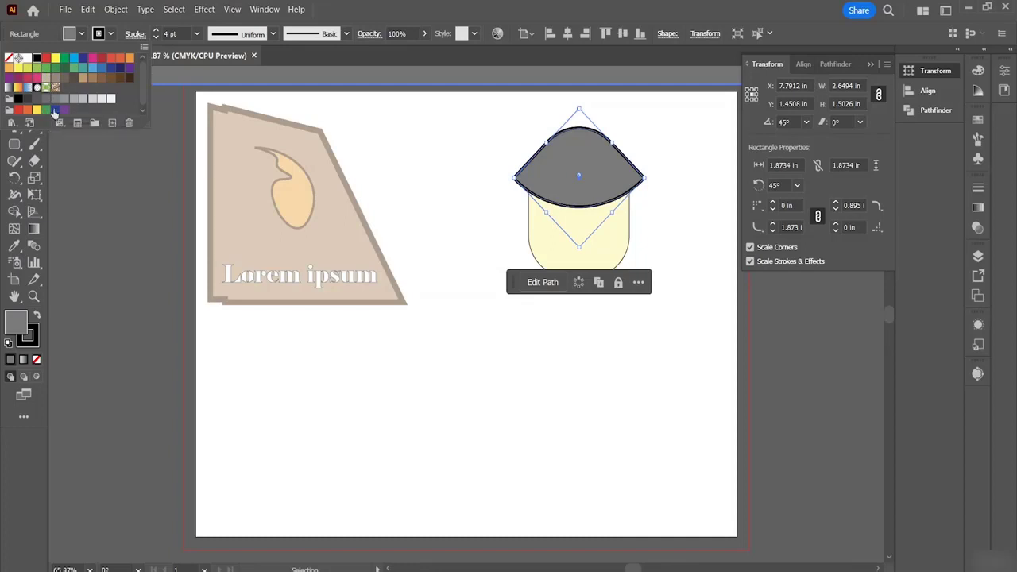
left_click(84, 81)
left_click(359, 115)
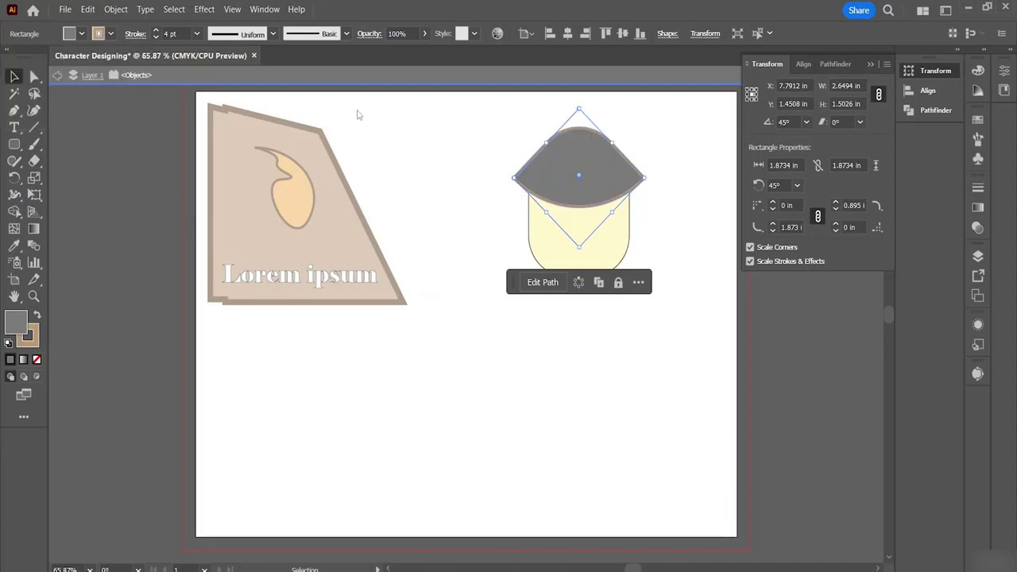
left_click(838, 303)
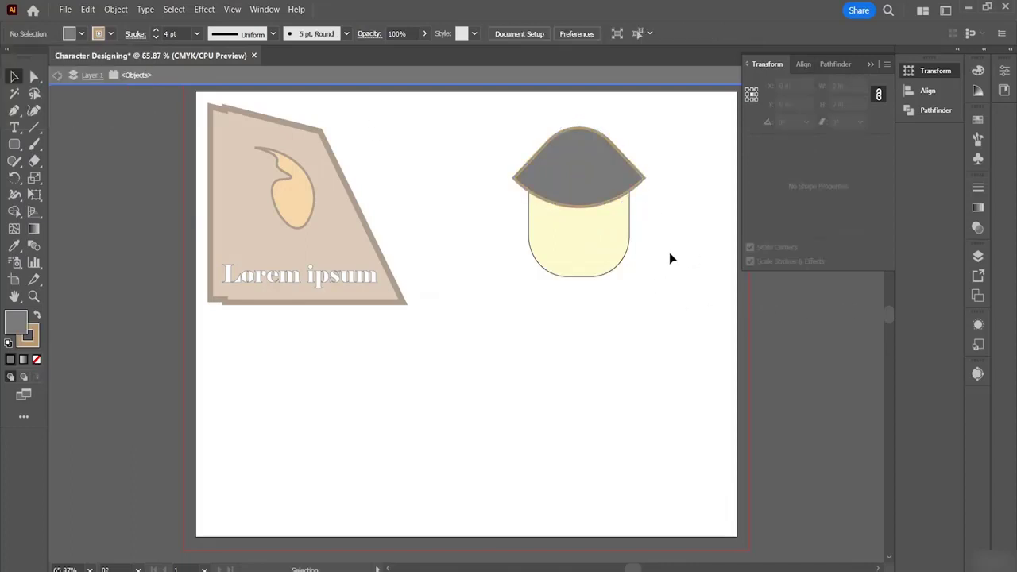
Change the cap's stroke colour to the beige swatch C=25 M=25 Y=40 K=0 and deselect it.
left_click(637, 188)
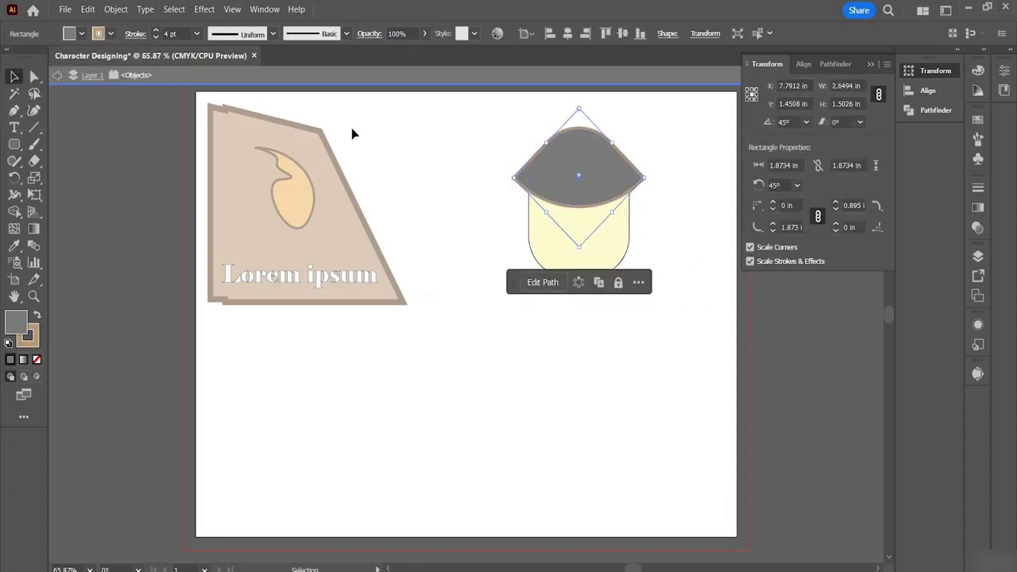
left_click(111, 34)
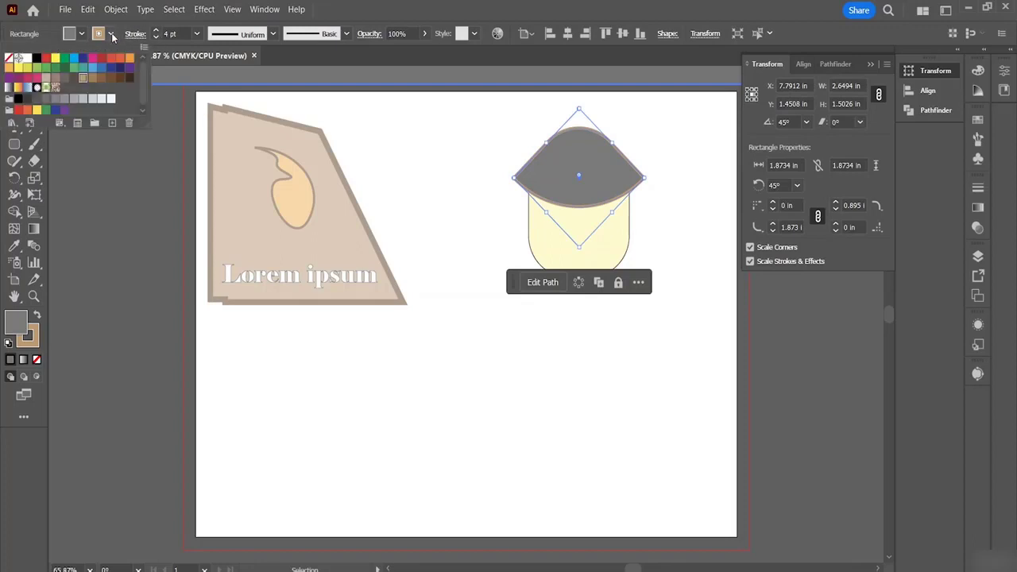
left_click(106, 36)
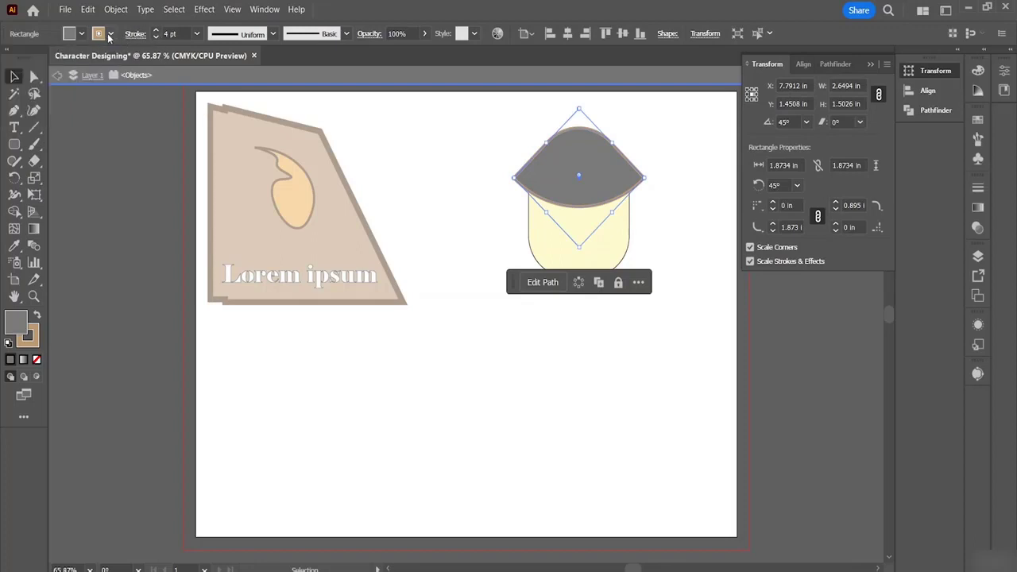
left_click(111, 35)
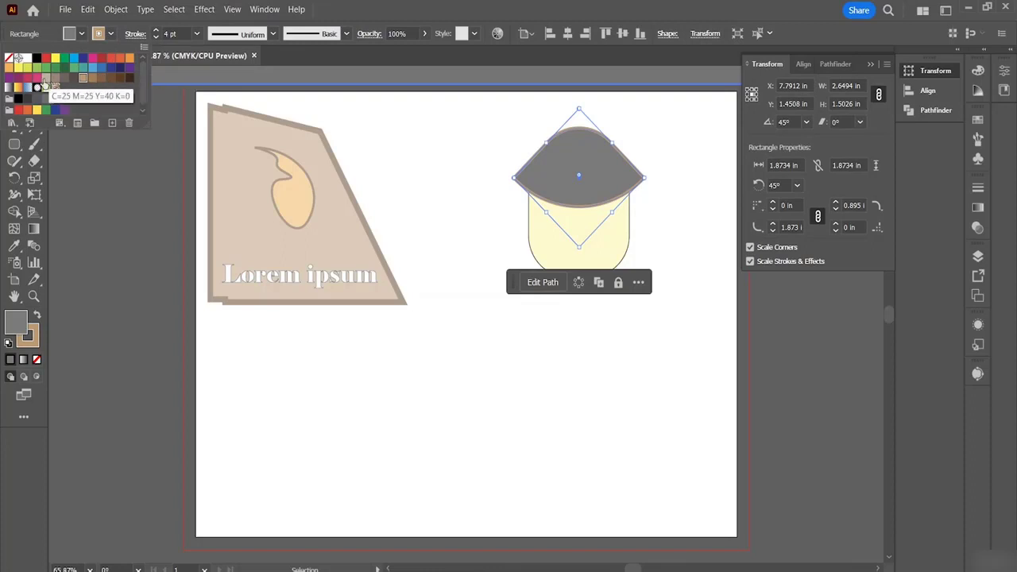
left_click(368, 151)
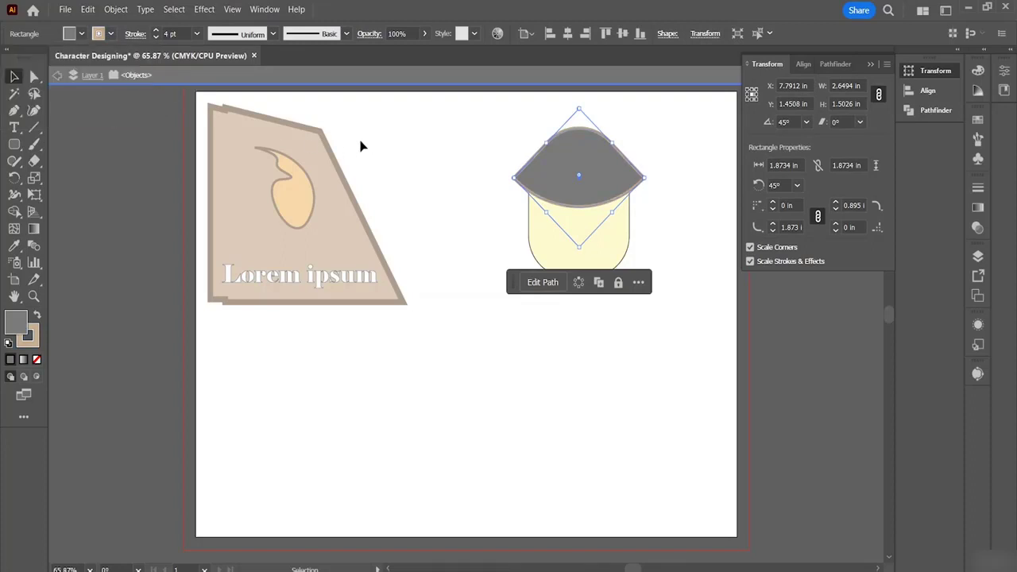
left_click(338, 113)
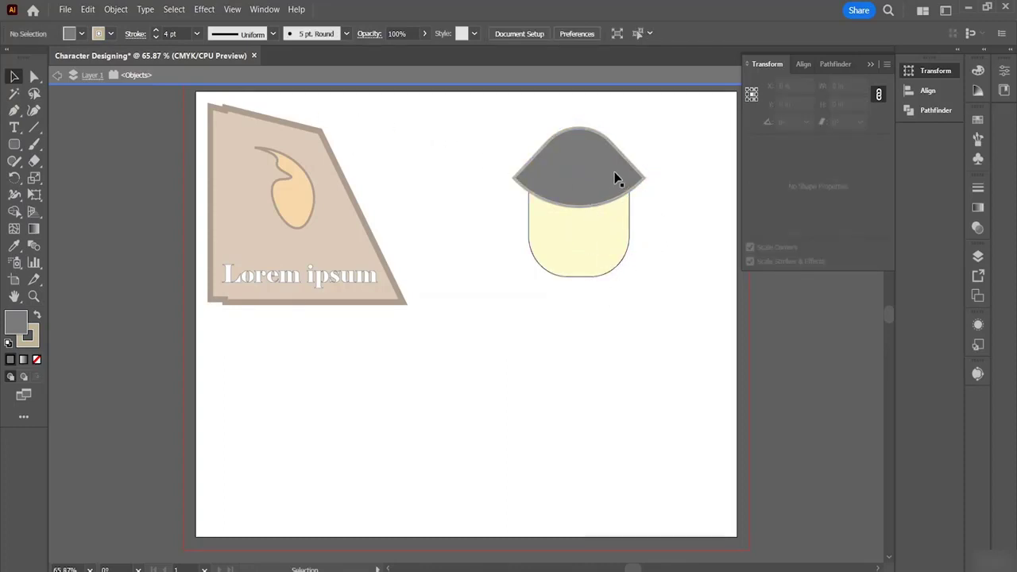
Deselect the cream shape and exit isolation mode.
left_click(576, 275)
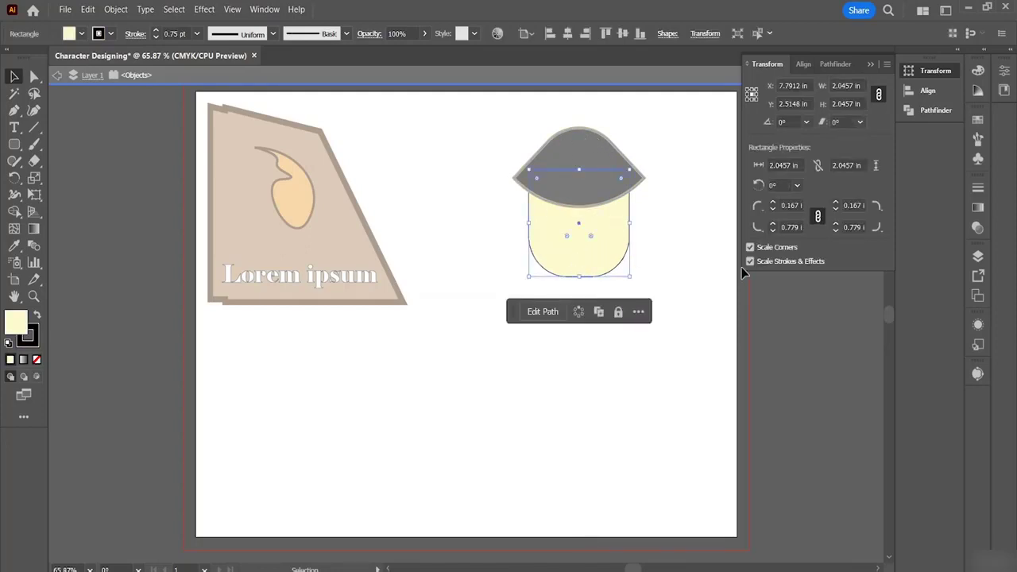
left_click(688, 288)
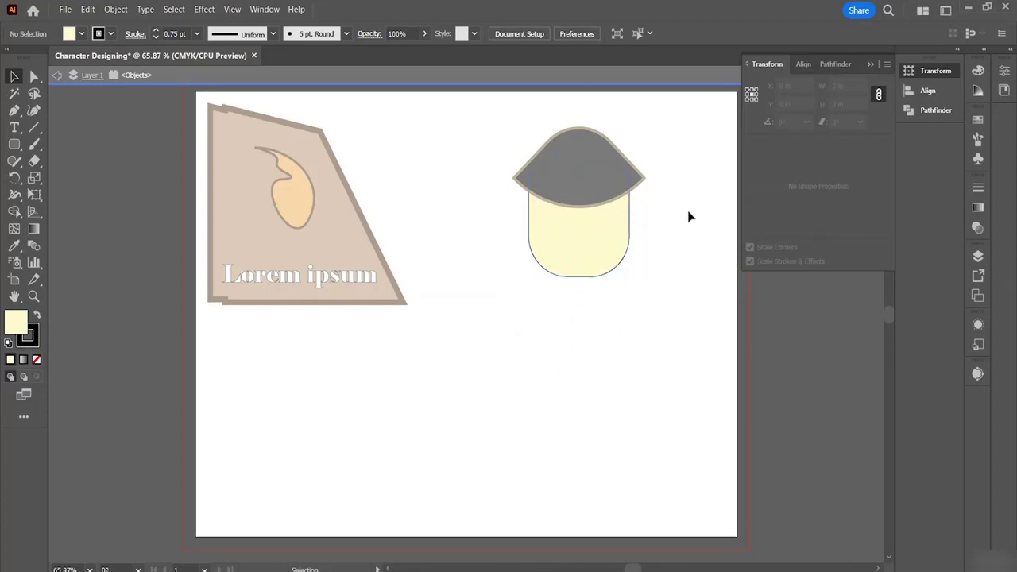
double_click(670, 254)
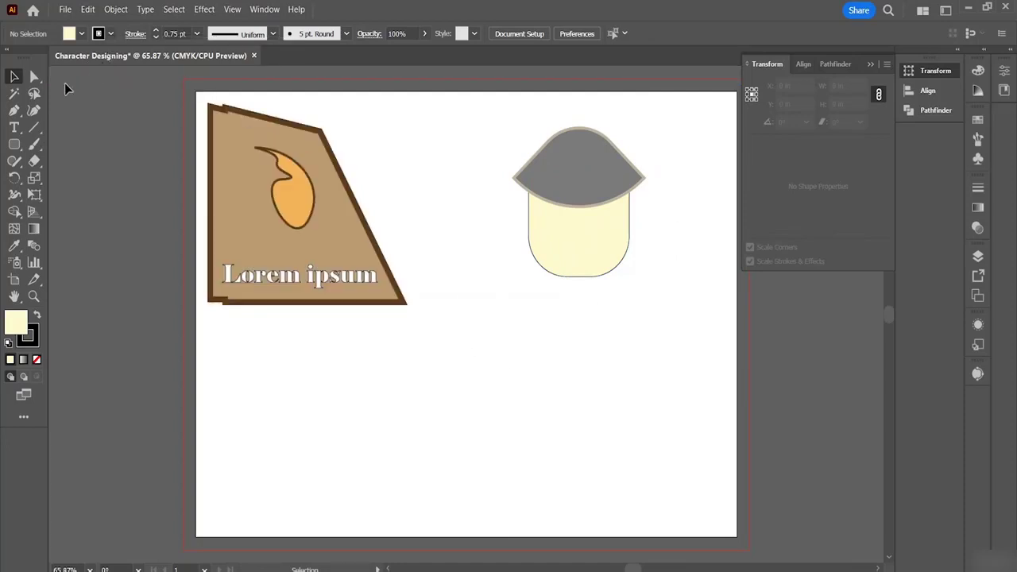
Activate the Rectangle tool, zoom in to 150% on the capped head, and collapse the Transform options covering it.
left_click(13, 145)
left_click(91, 144)
key("ctrl+equal")
key("ctrl+equal")
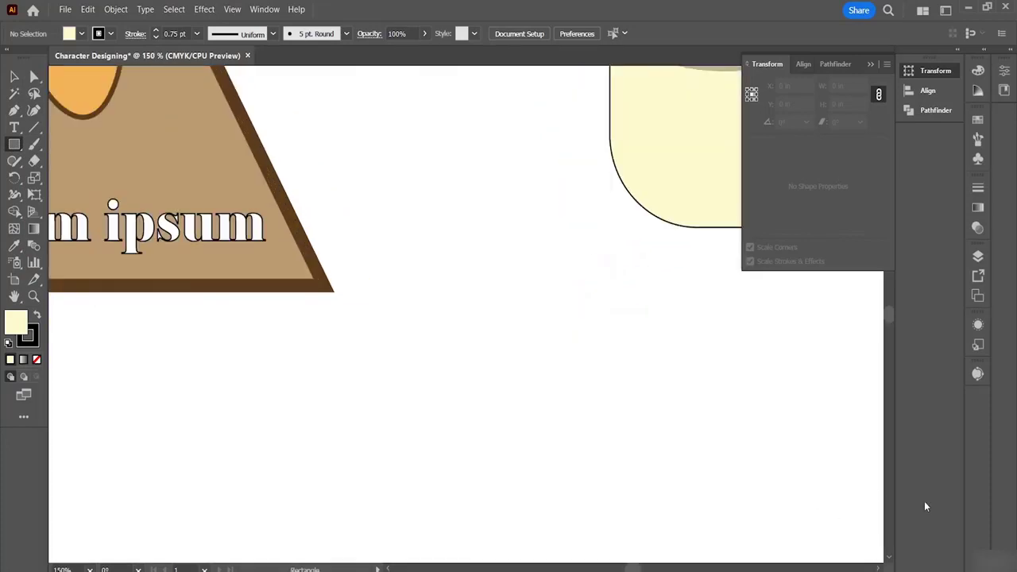
mouse_move(631, 569)
left_mouse_down()
mouse_move(666, 569)
mouse_move(640, 569)
left_mouse_up()
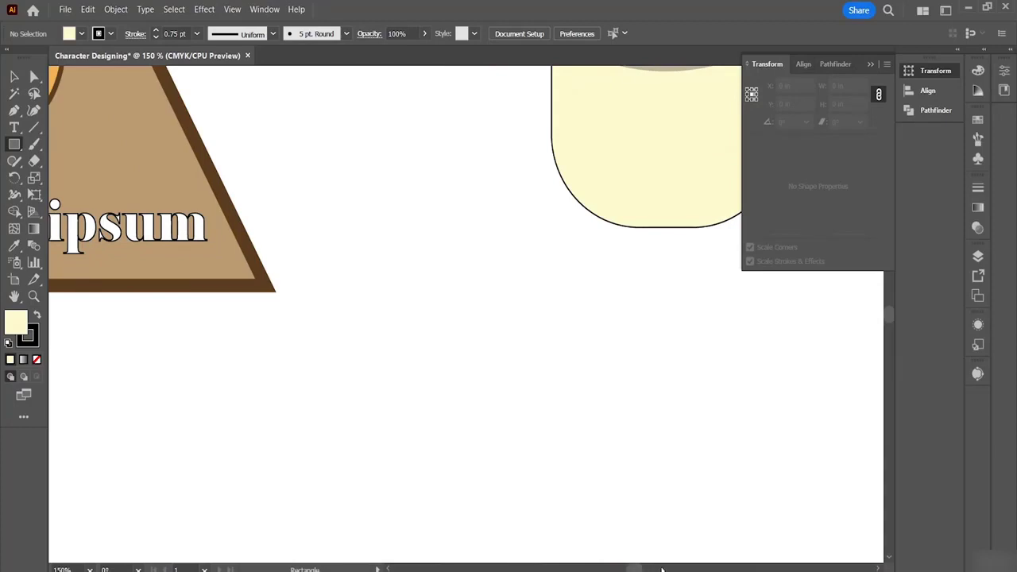
mouse_move(888, 322)
left_mouse_down()
mouse_move(884, 305)
mouse_move(894, 343)
mouse_move(892, 314)
left_mouse_up()
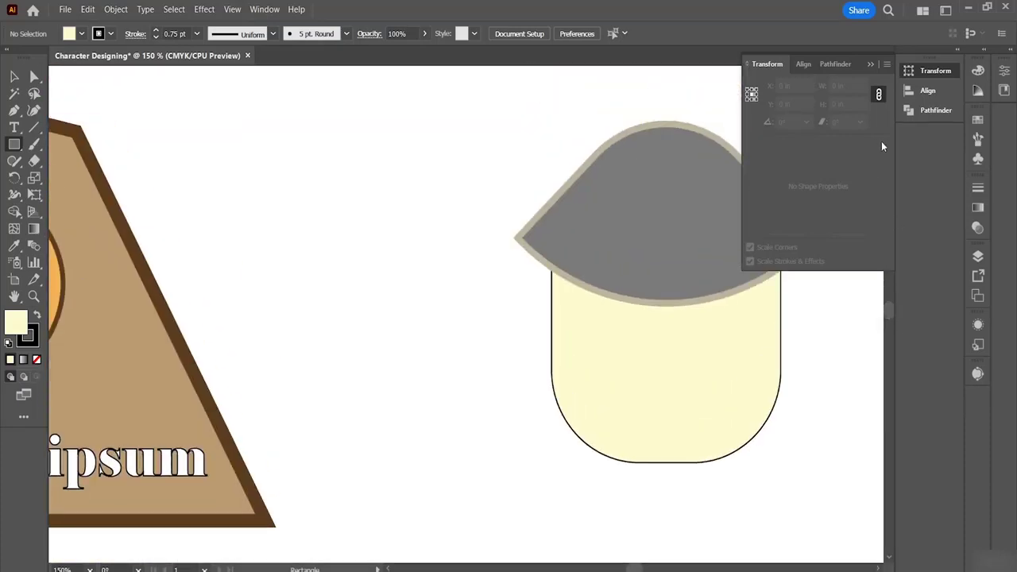
left_click(872, 63)
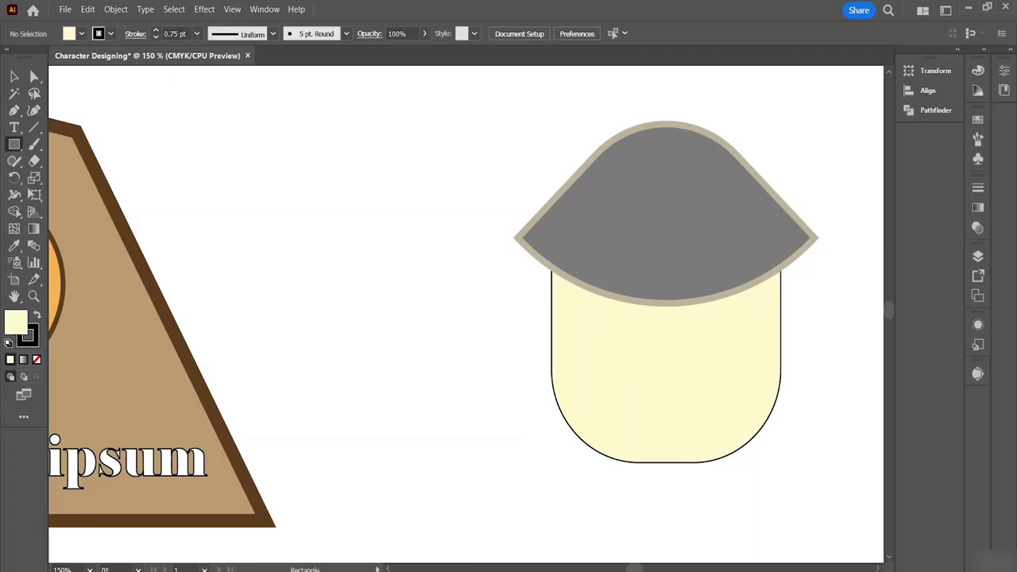
left_click(865, 561)
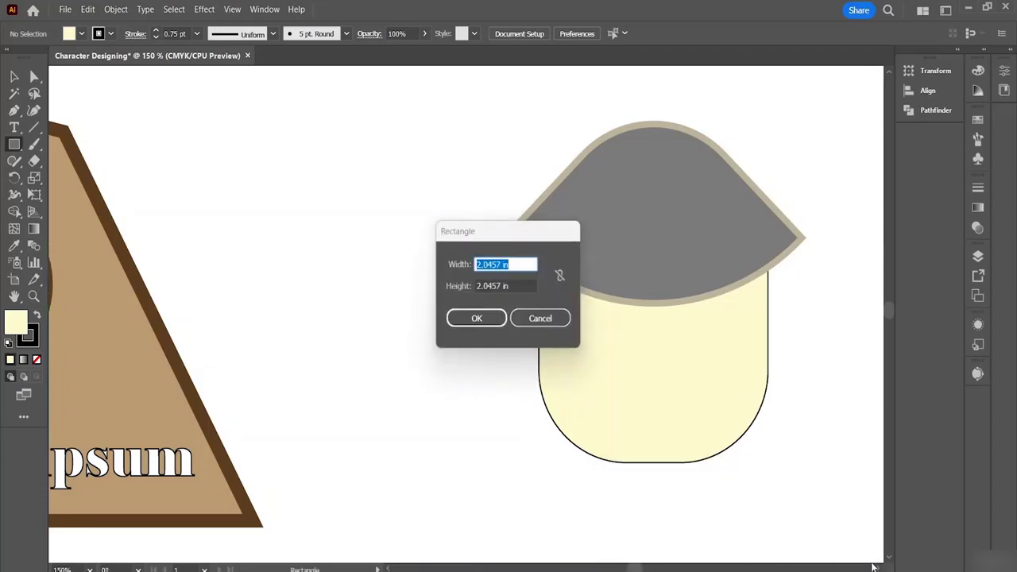
left_click(548, 321)
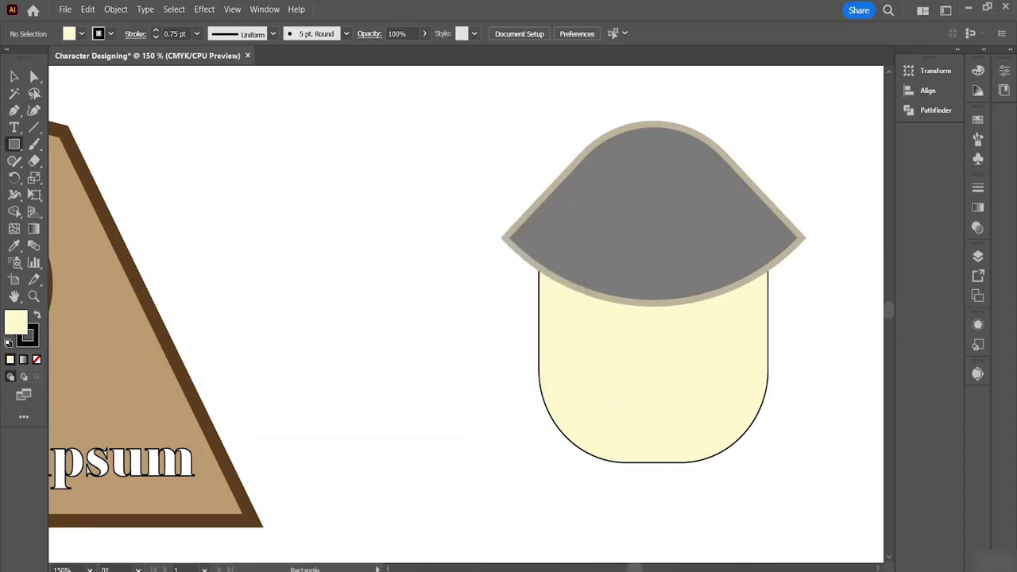
left_click(876, 568)
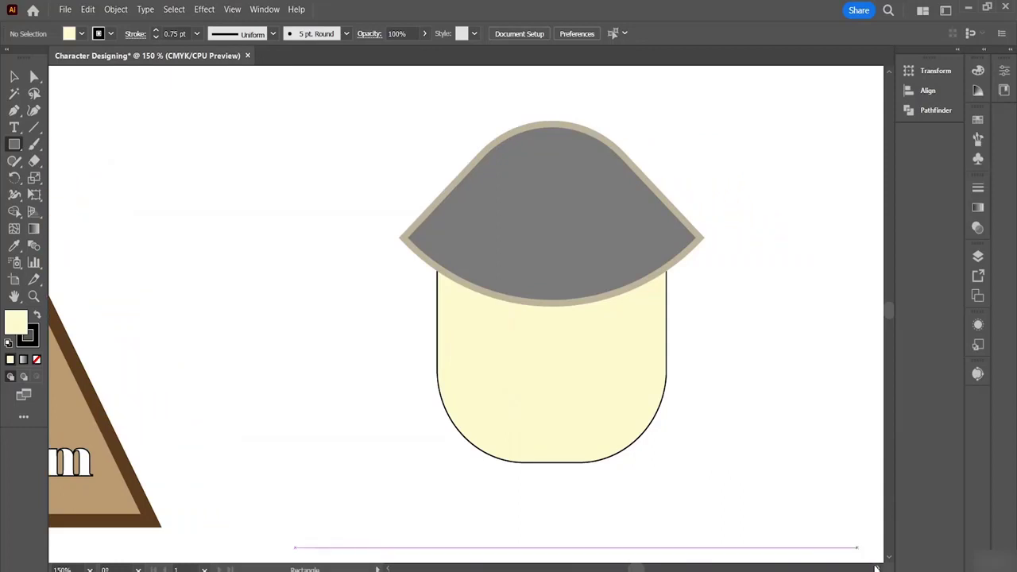
left_click(871, 569)
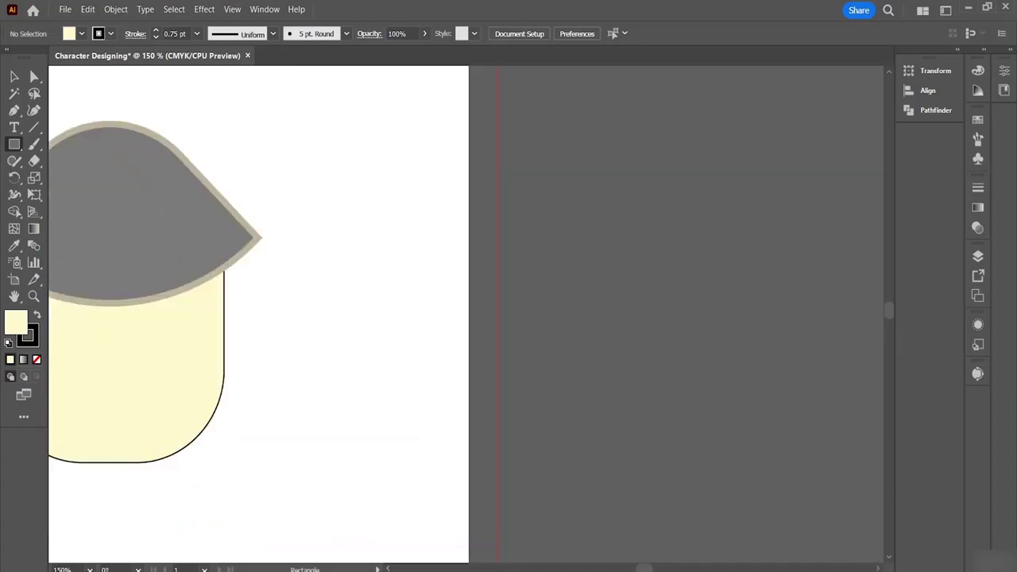
left_click(388, 569)
left_click(396, 569)
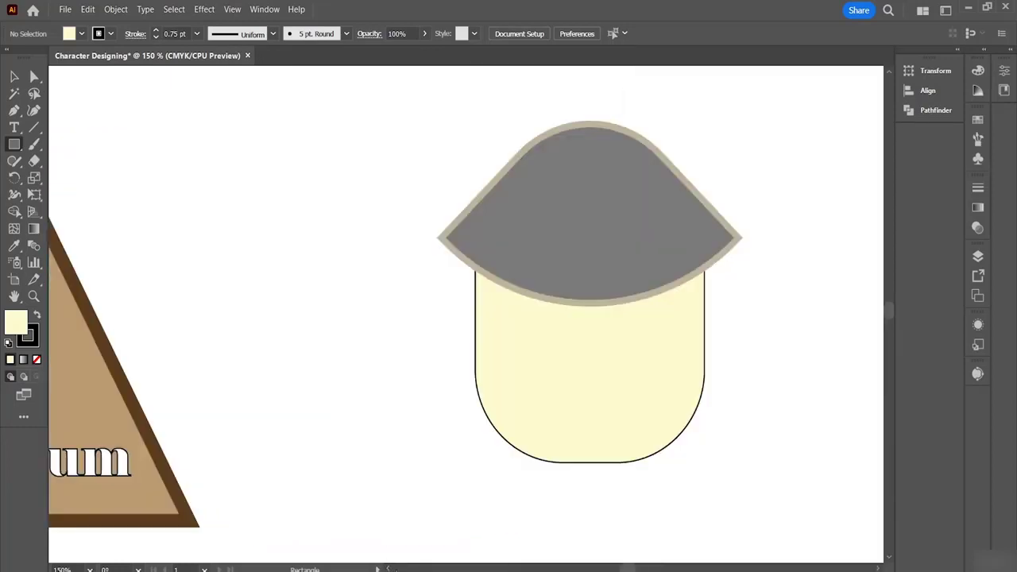
left_click(879, 569)
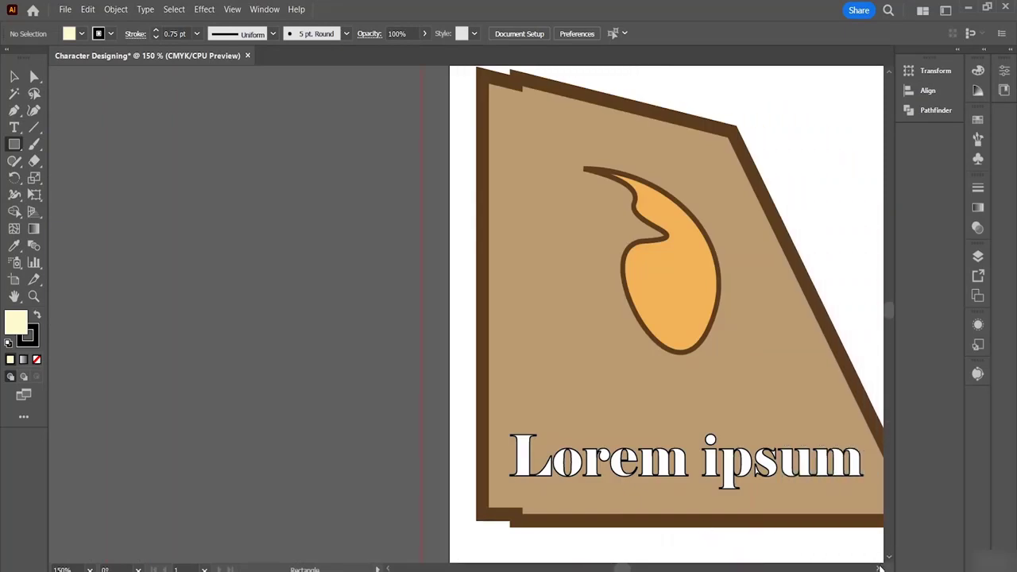
left_click(880, 569)
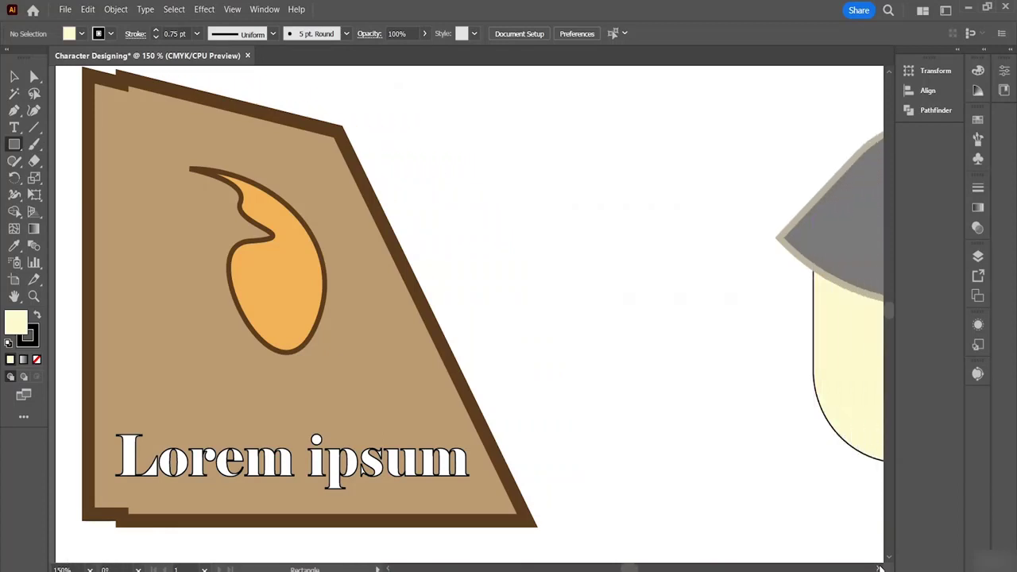
left_click(879, 562)
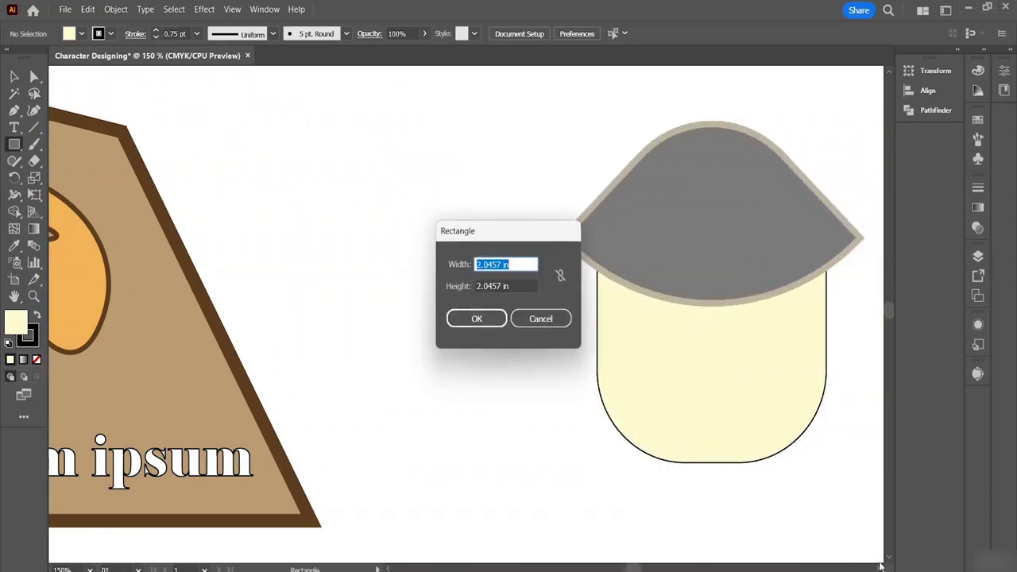
left_click(549, 319)
left_click(878, 569)
left_click(878, 569)
left_click(878, 569)
left_click(878, 569)
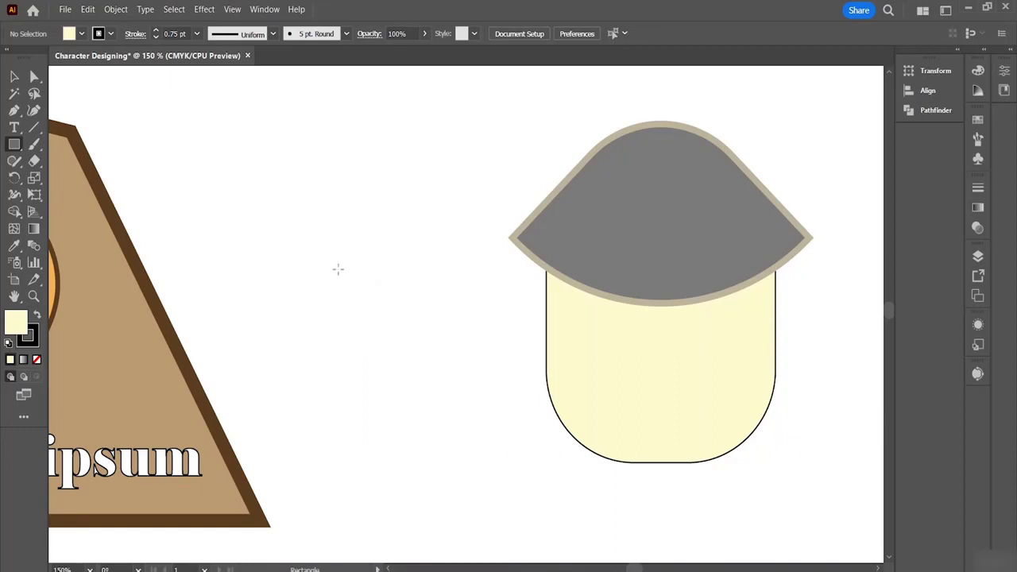
Draw a flat rectangle about 0.53 by 0.12 in beside the head and fill it with near-black 020202.
left_click_drag(335, 270, 395, 284)
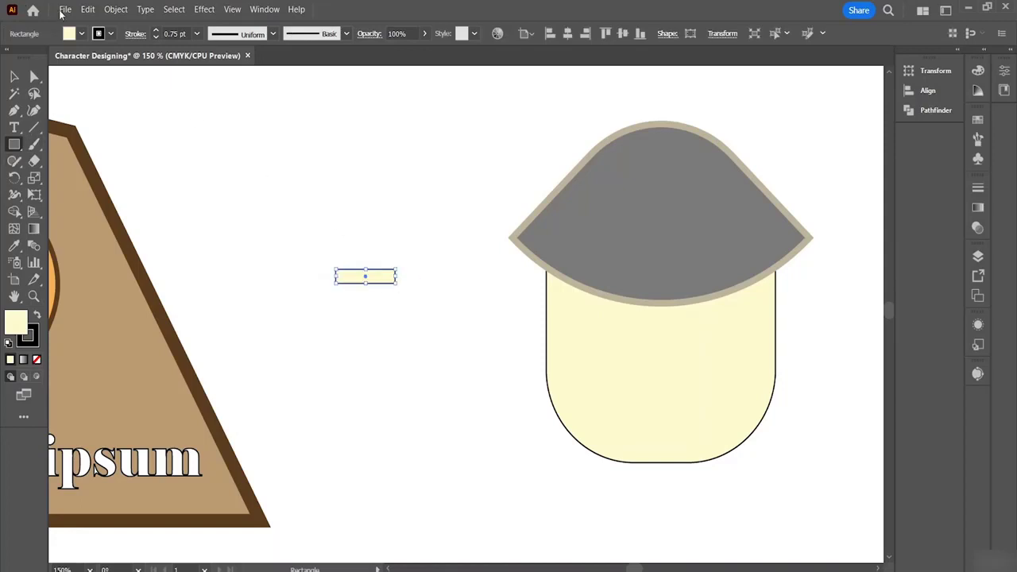
double_click(17, 324)
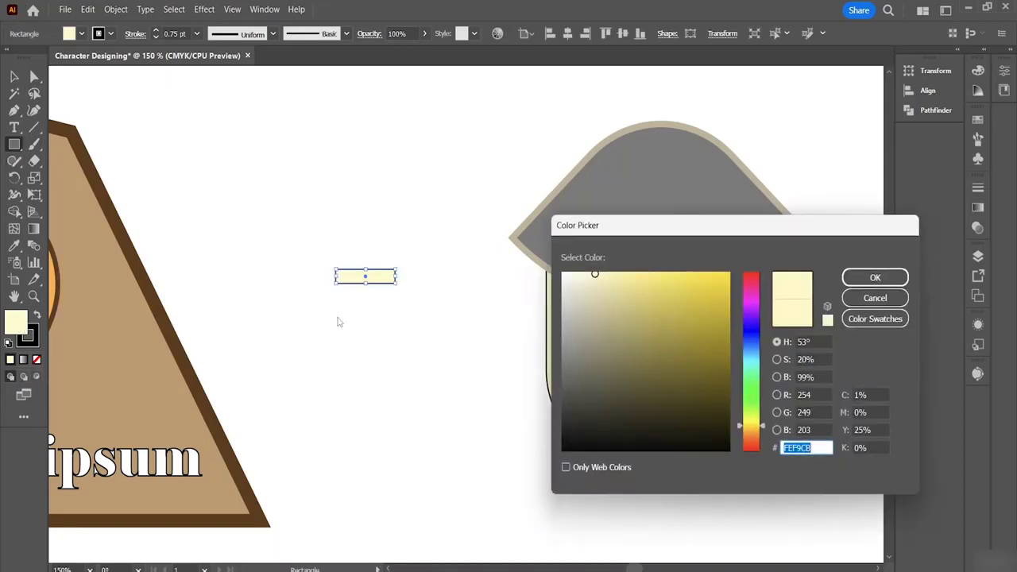
mouse_move(593, 275)
left_mouse_down()
mouse_move(566, 286)
mouse_move(527, 448)
left_mouse_up()
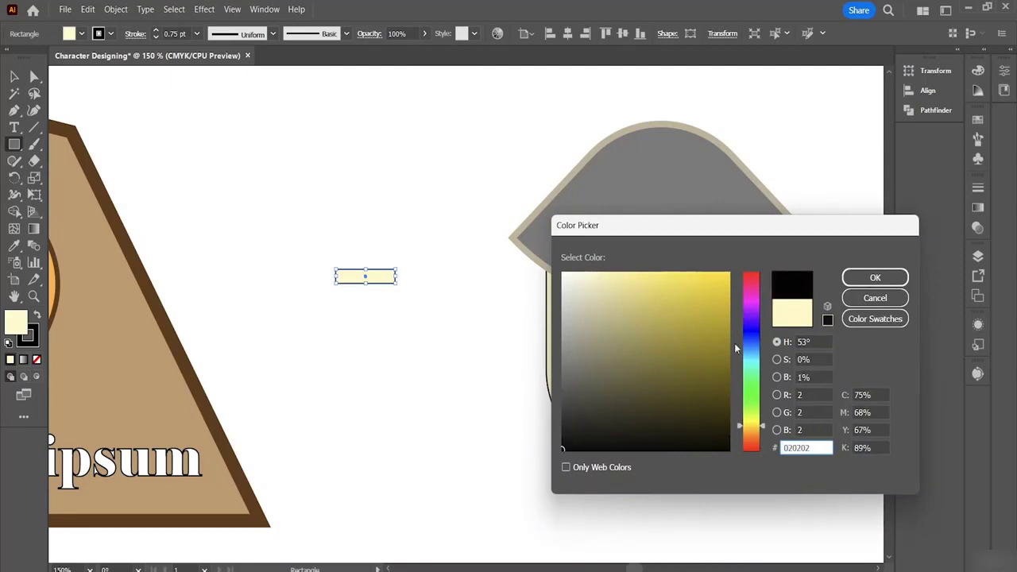
left_click(875, 278)
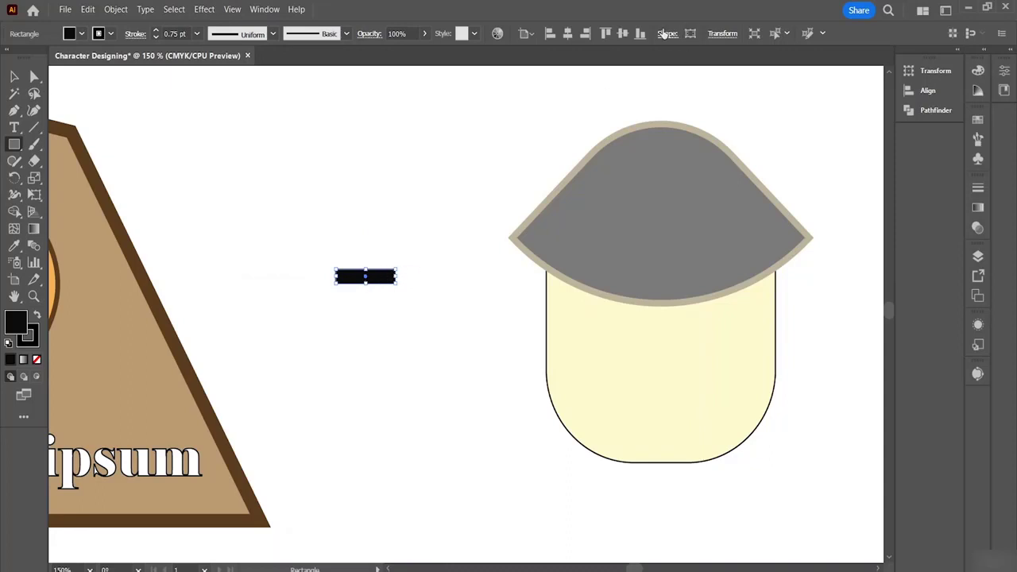
Round all four corners of the black rectangle to a radius of 0.059 in.
left_click(663, 34)
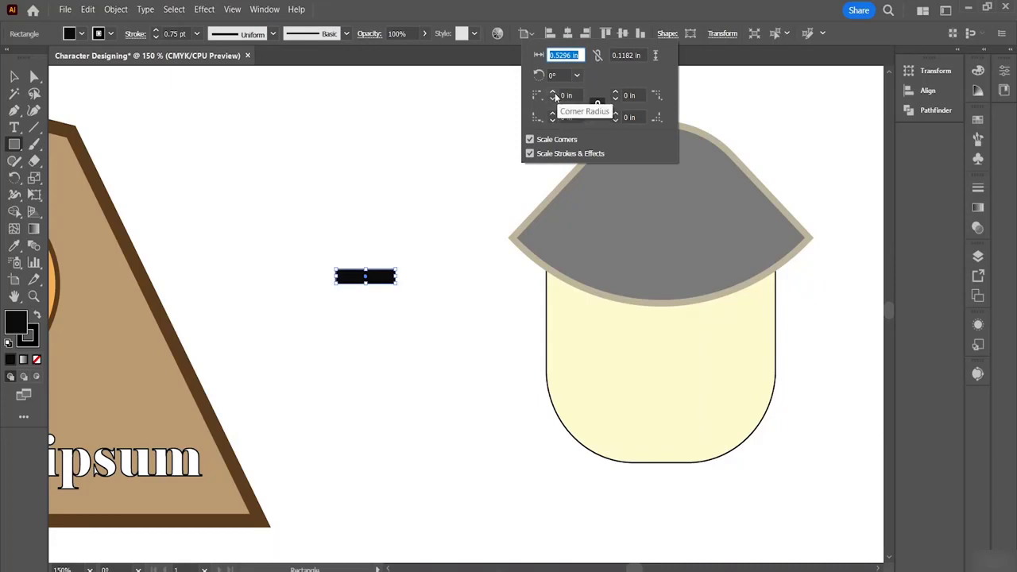
left_click(553, 95)
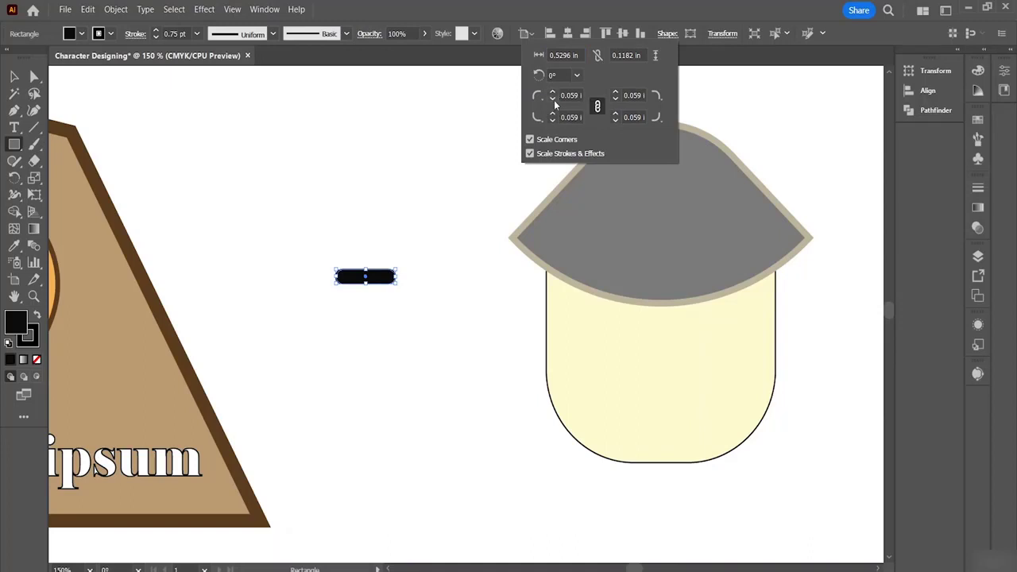
left_click(553, 99)
left_click(553, 93)
left_click(385, 280)
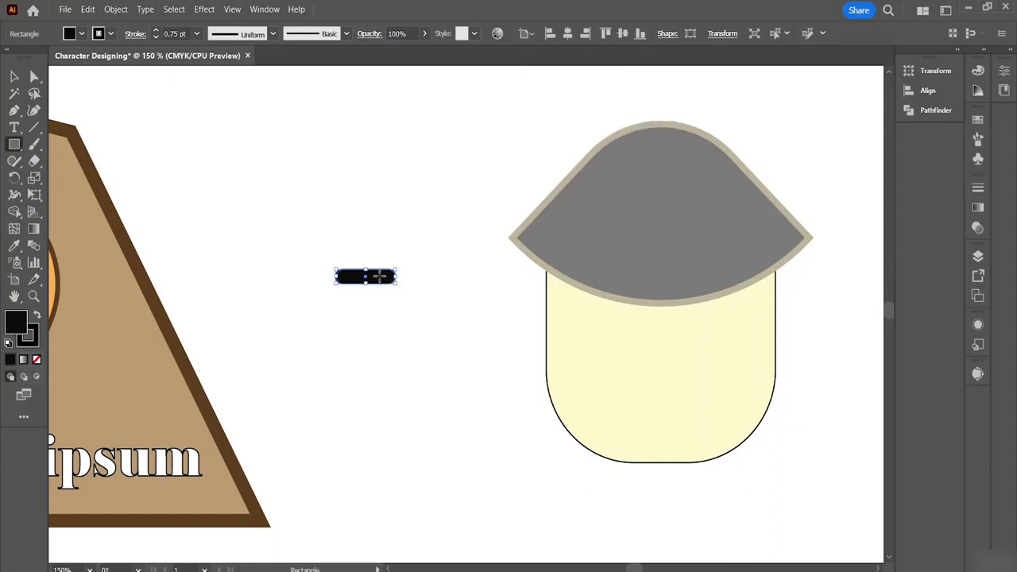
Duplicate the black rounded bar horizontally, placing the copy between the original and the head.
left_click(15, 76)
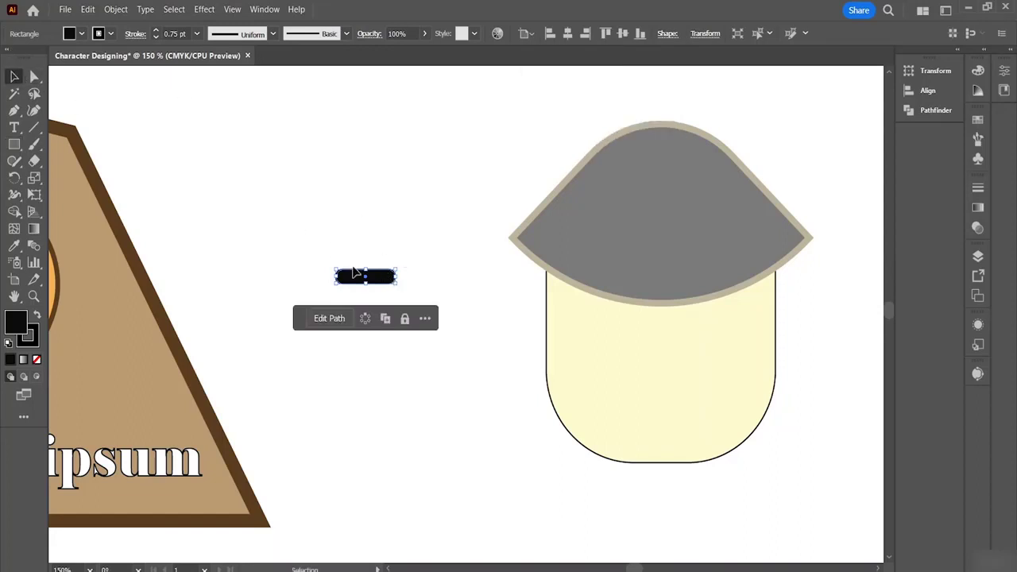
left_click(450, 295)
left_click(381, 282)
left_click_drag(391, 279, 467, 278)
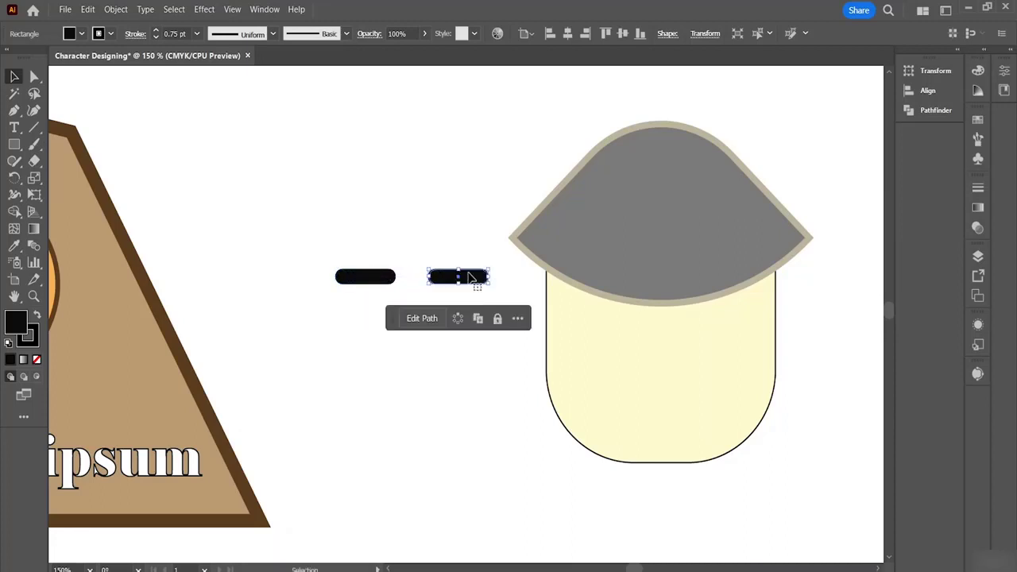
left_click(459, 377)
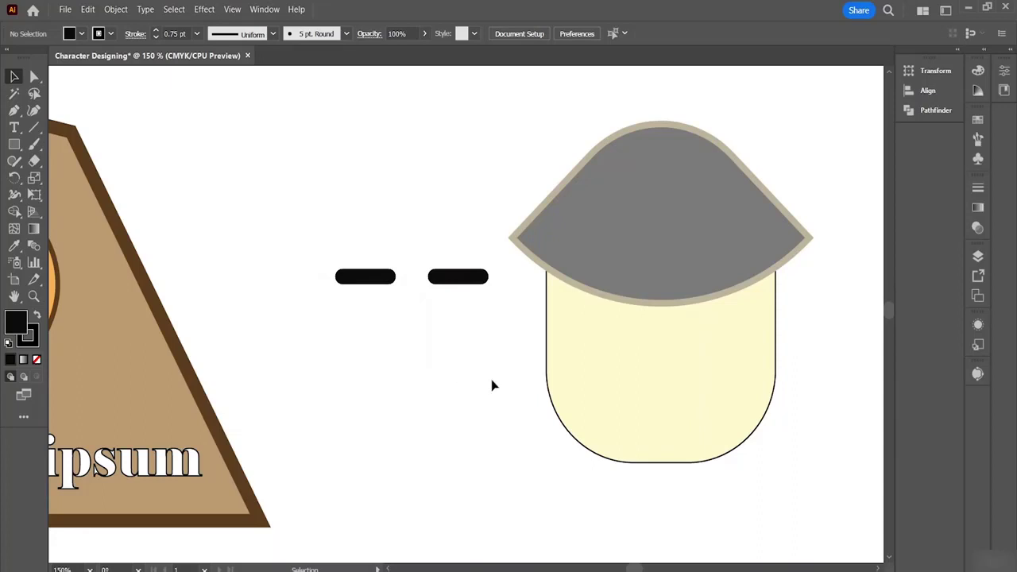
Move both black bars onto the cream face just below the cap, level with each other as eyebrows.
left_click(457, 280)
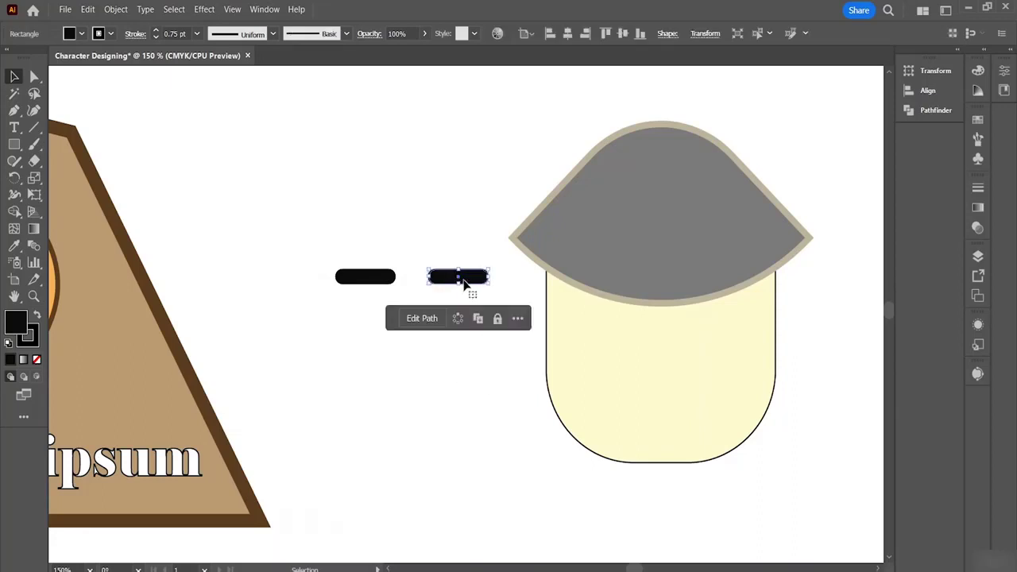
left_click_drag(447, 284, 694, 333)
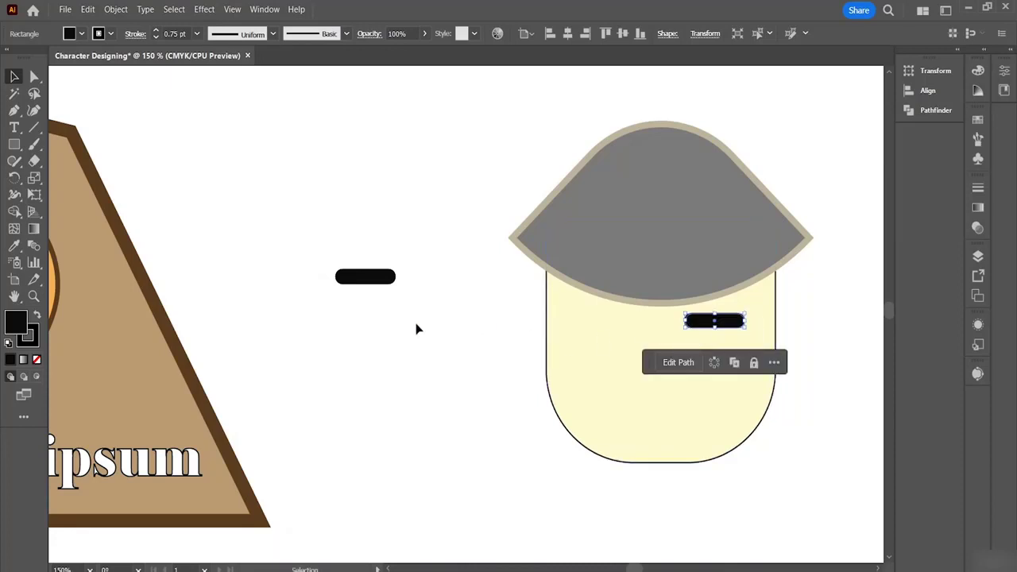
left_click(367, 278)
left_click_drag(400, 289, 623, 321)
key("ctrl+z")
left_click(714, 375)
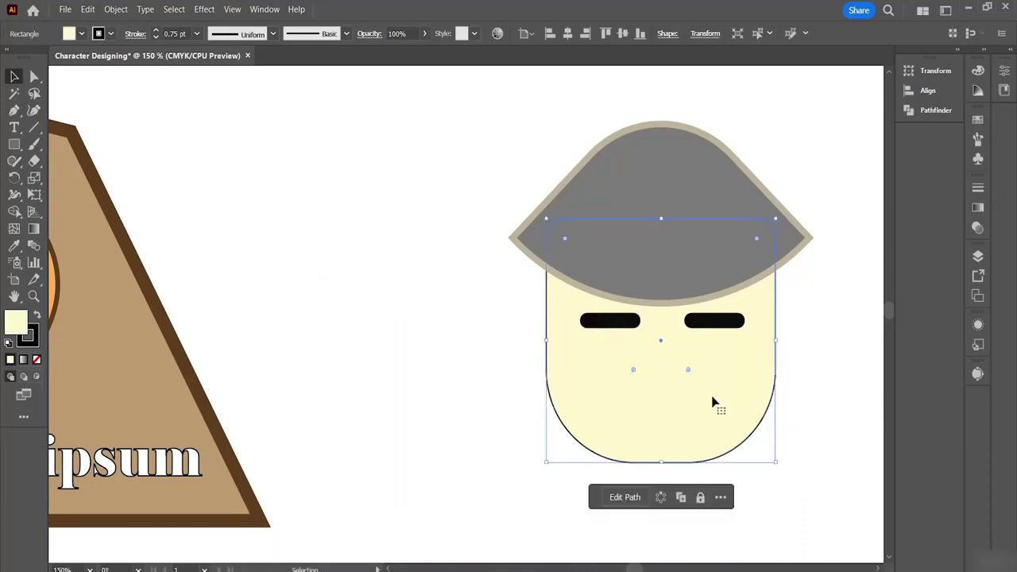
Try to align the left edges of the two black eyebrow bars.
left_click(716, 322)
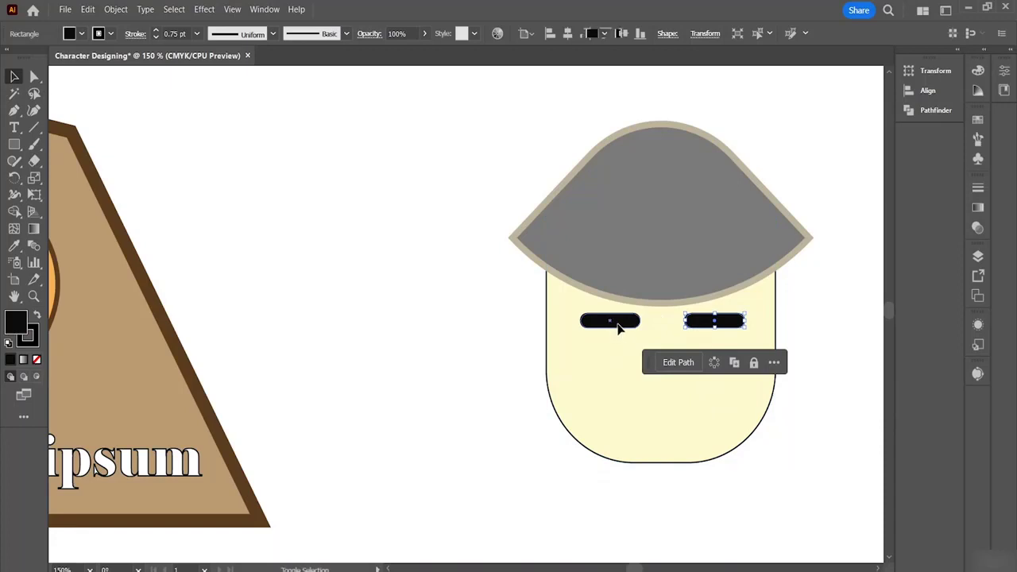
left_click(618, 325, "shift")
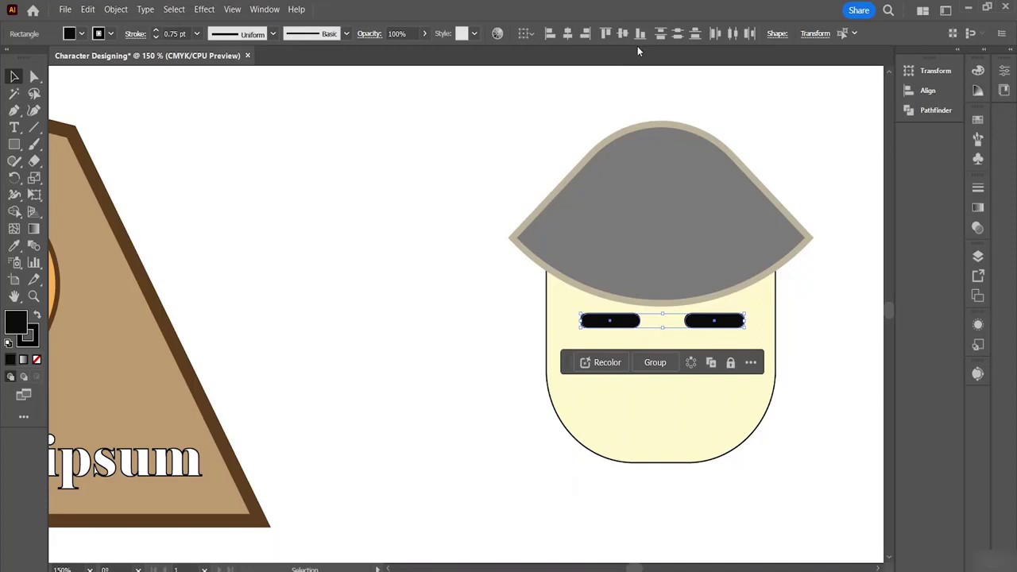
left_click(552, 34)
key("ctrl+z")
left_click(816, 300)
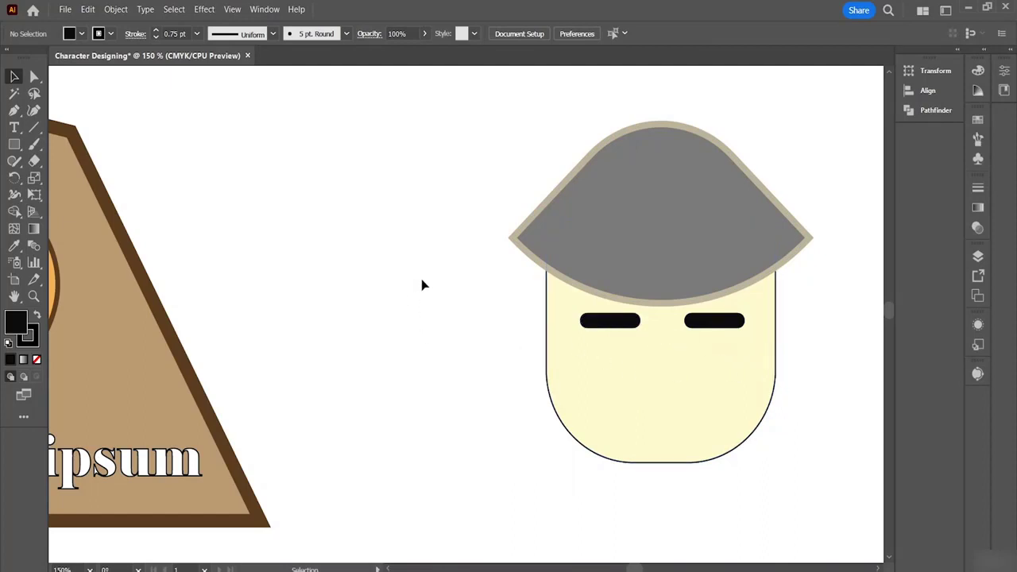
Draw a tiny black circle and a larger black circle below it with the Ellipse tool, beside the head.
left_click(14, 144)
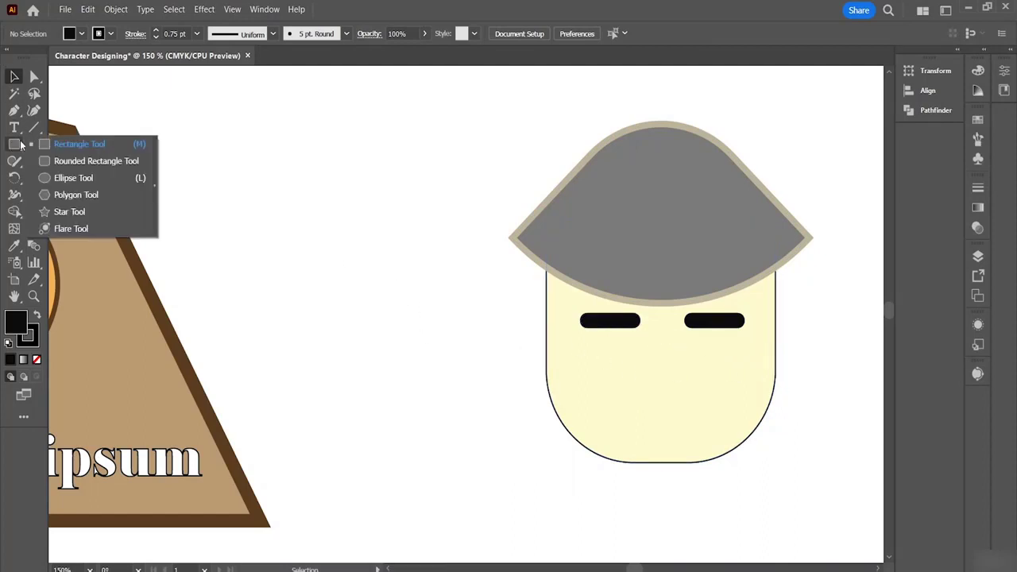
left_click(65, 178)
left_click_drag(376, 257, 381, 265)
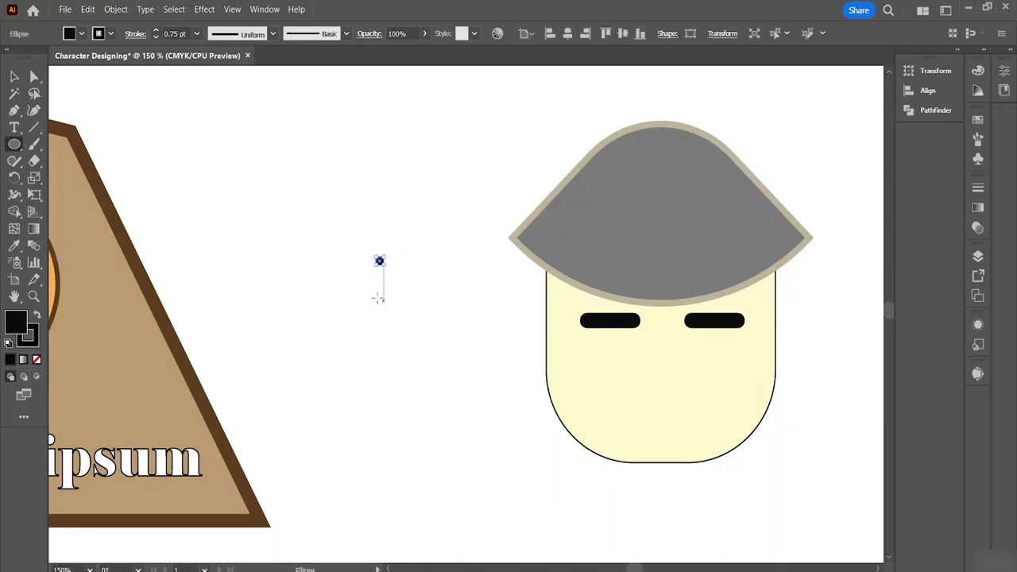
left_click_drag(371, 291, 391, 309)
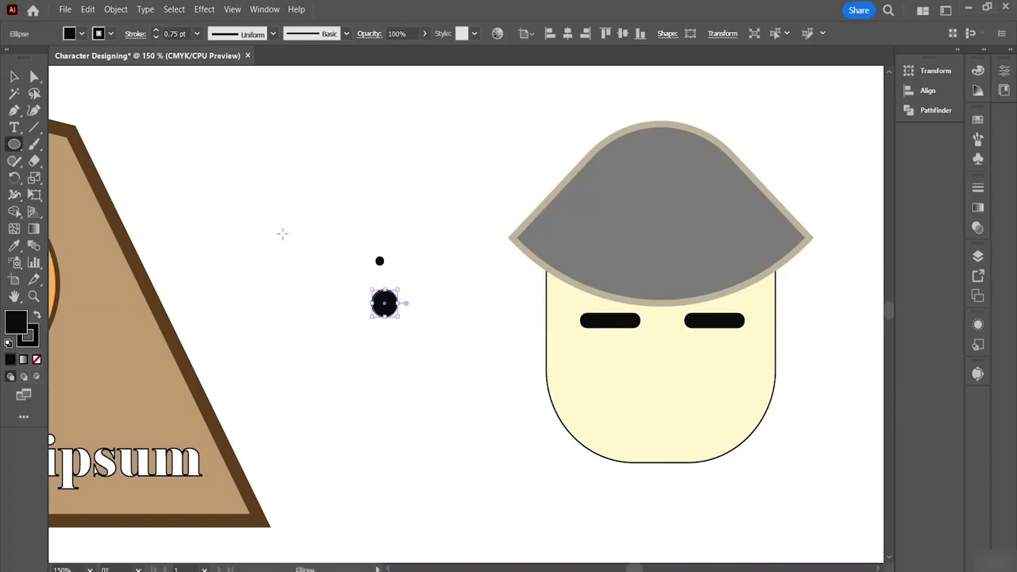
Fill the larger circle with white.
key("v")
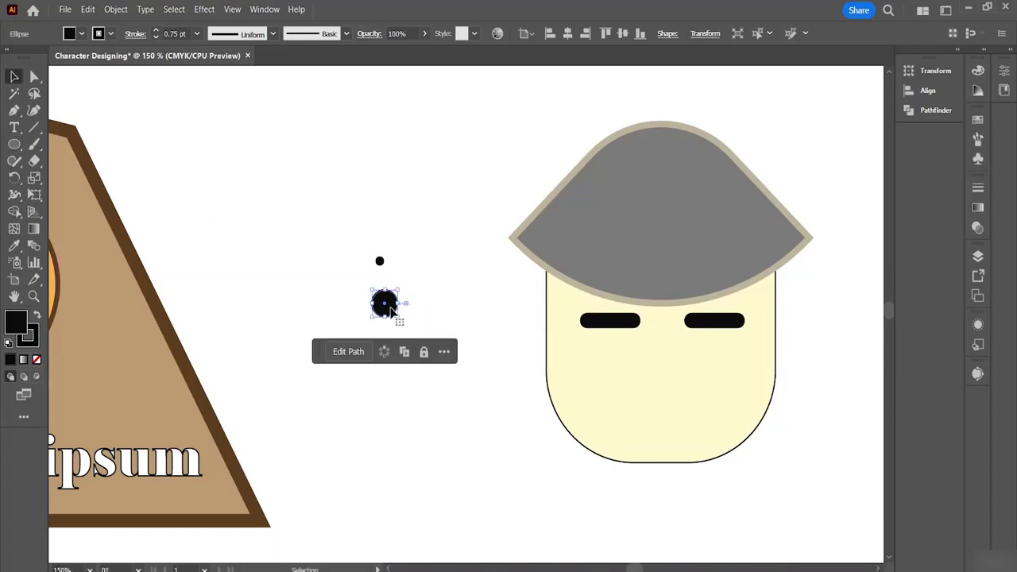
left_click(81, 33)
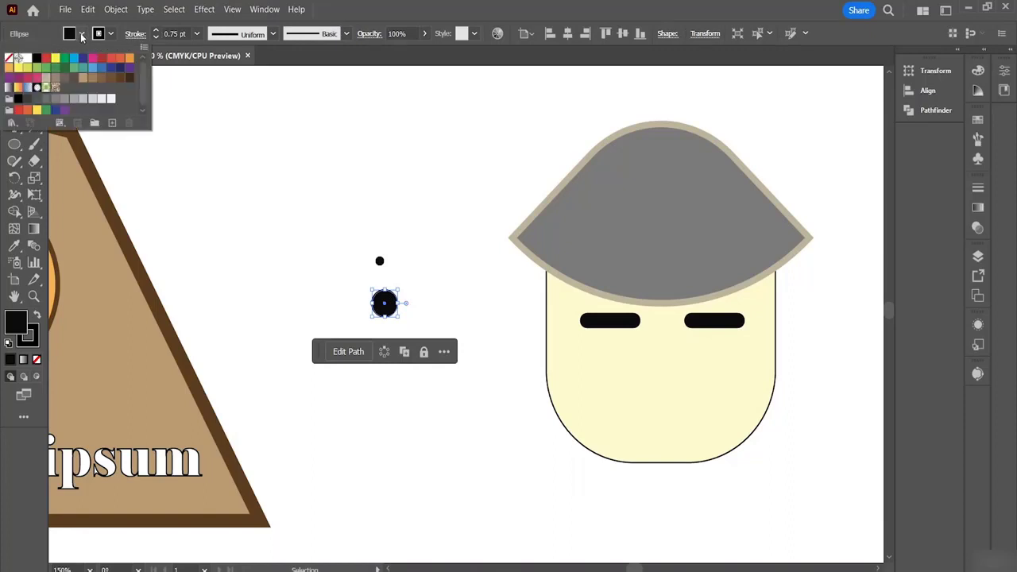
left_click(27, 59)
left_click(235, 233)
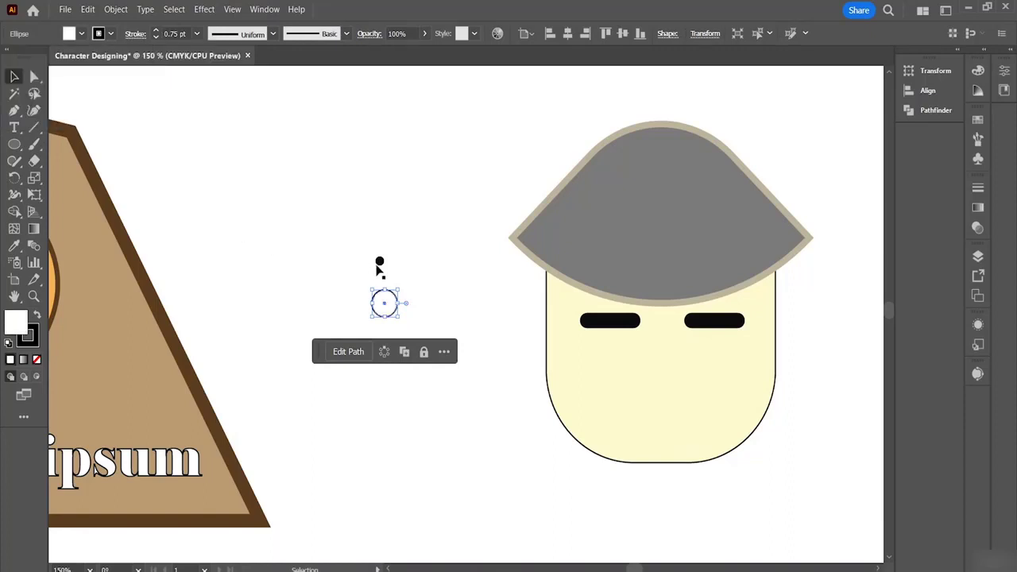
Move the tiny black circle onto the white circle, and shift the white circle slightly down to expose it.
left_click_drag(379, 263, 385, 306)
left_click(419, 299)
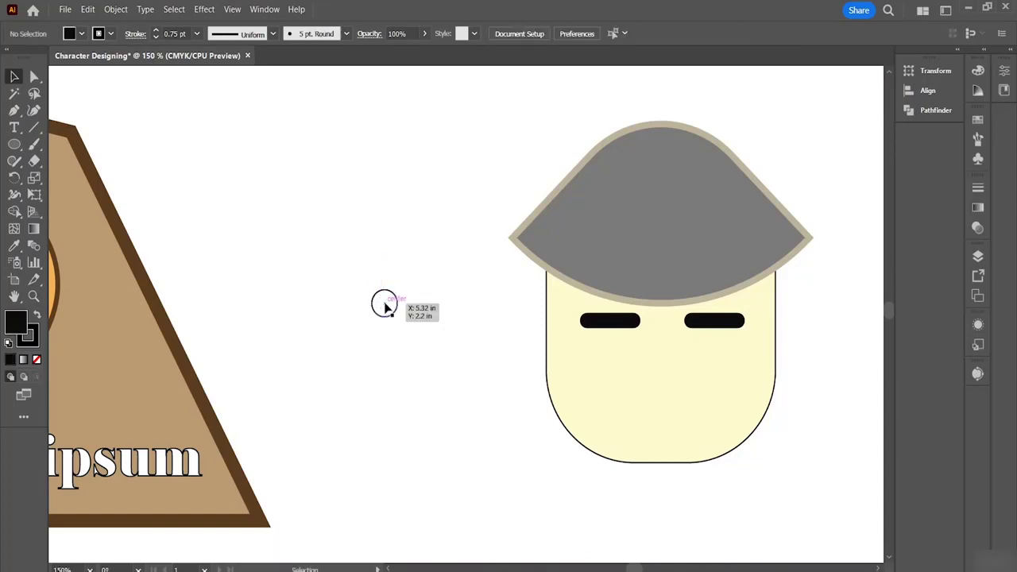
left_click(387, 307)
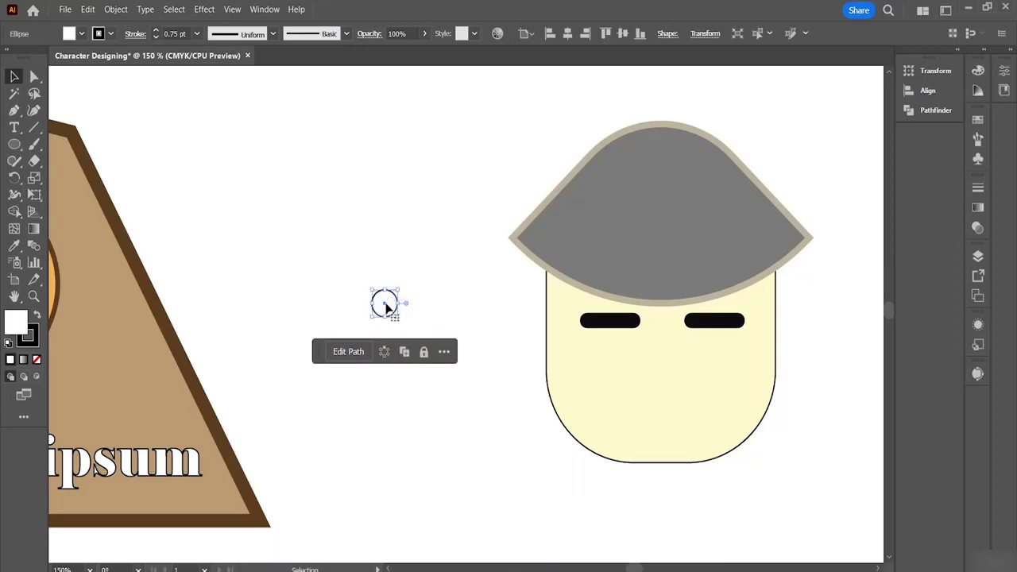
right_click(385, 307)
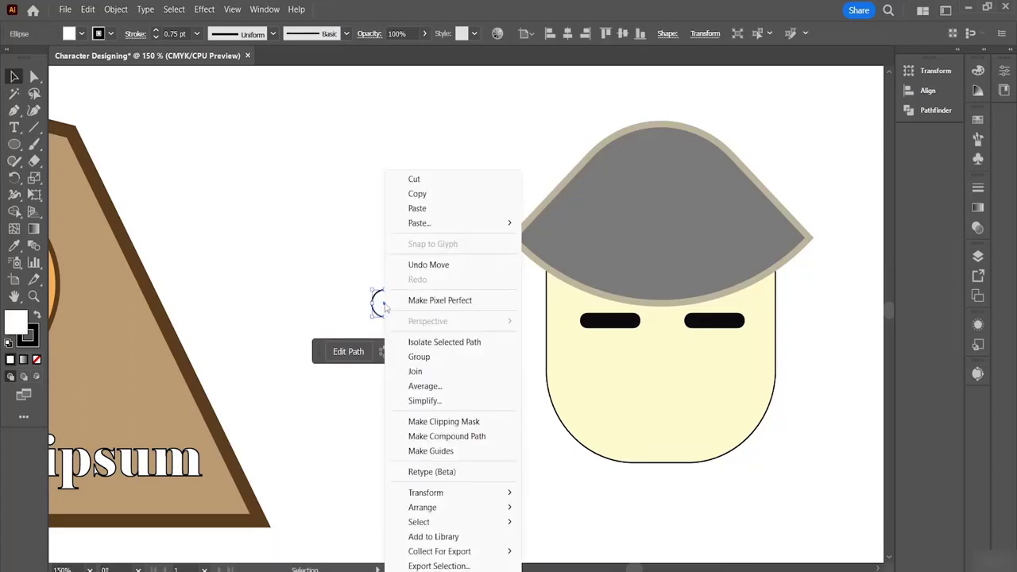
left_click(359, 275)
left_click_drag(390, 302, 393, 324)
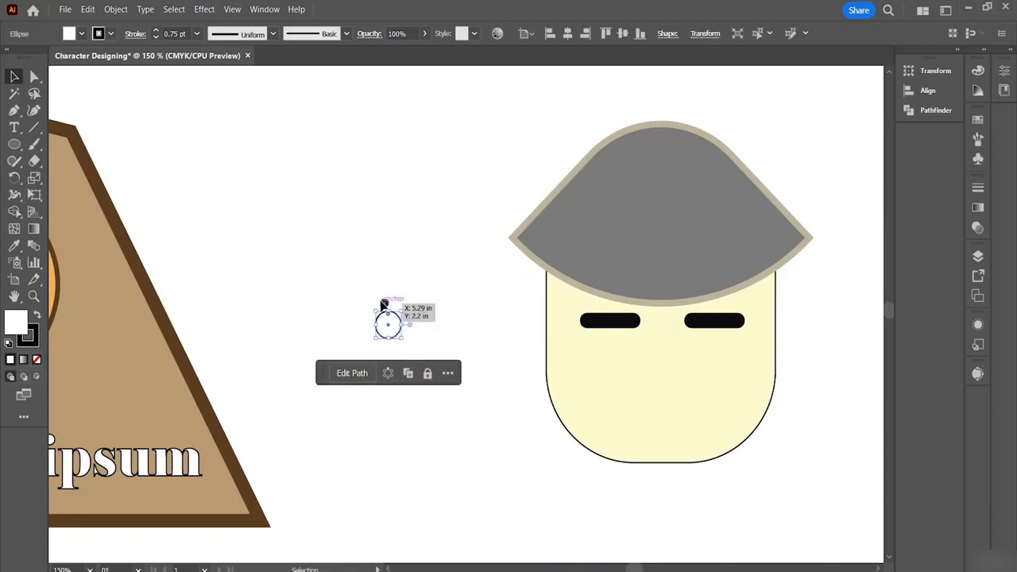
Move the tiny black circle to the centre of the white circle as its pupil.
left_click(352, 281)
left_click(385, 304)
right_click(385, 303)
left_click(357, 289)
left_click_drag(385, 303, 388, 324)
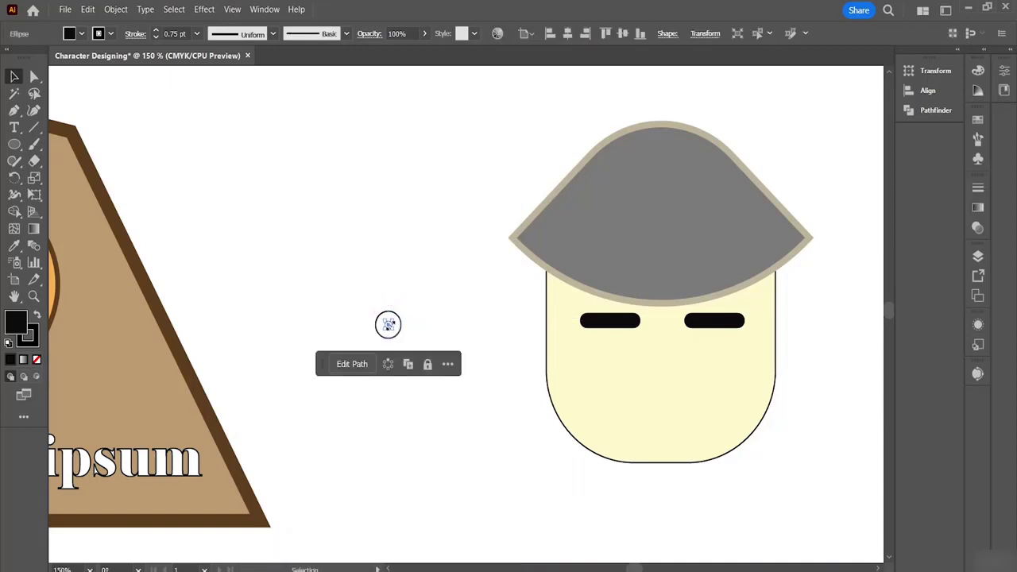
Bring the black pupil to the front of the white circle.
left_click(81, 33)
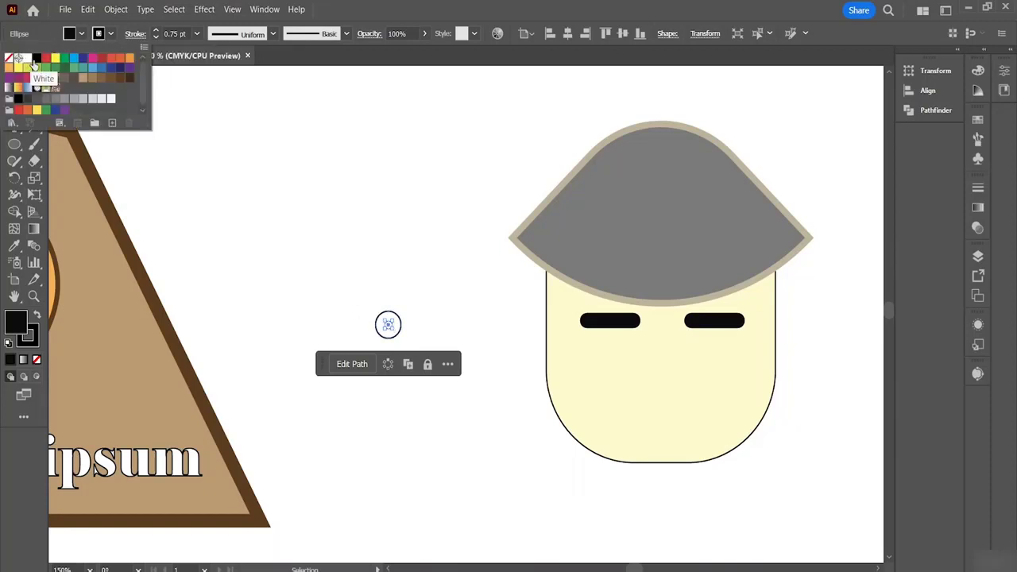
left_click(390, 326)
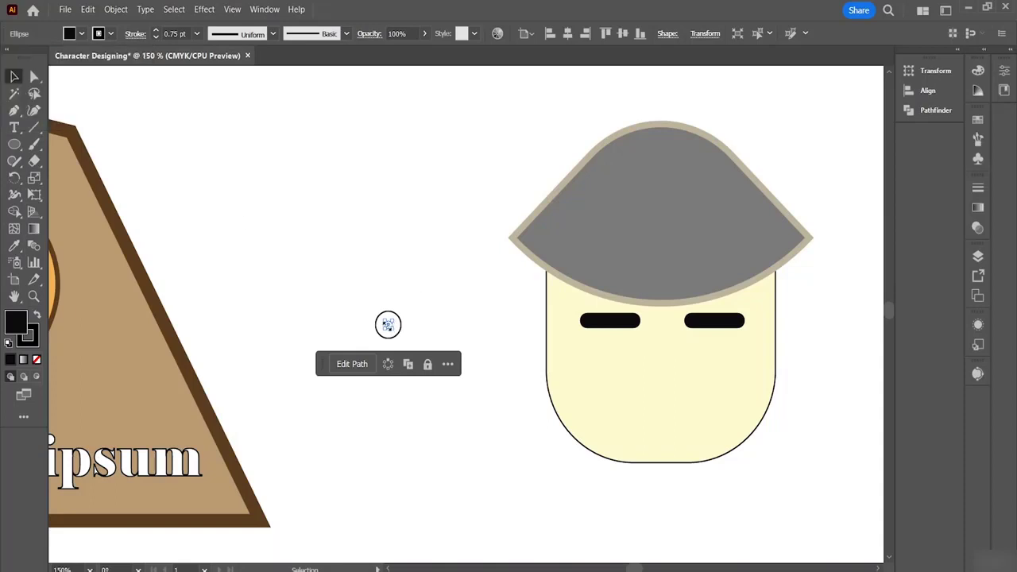
right_click(388, 324)
mouse_move(436, 508)
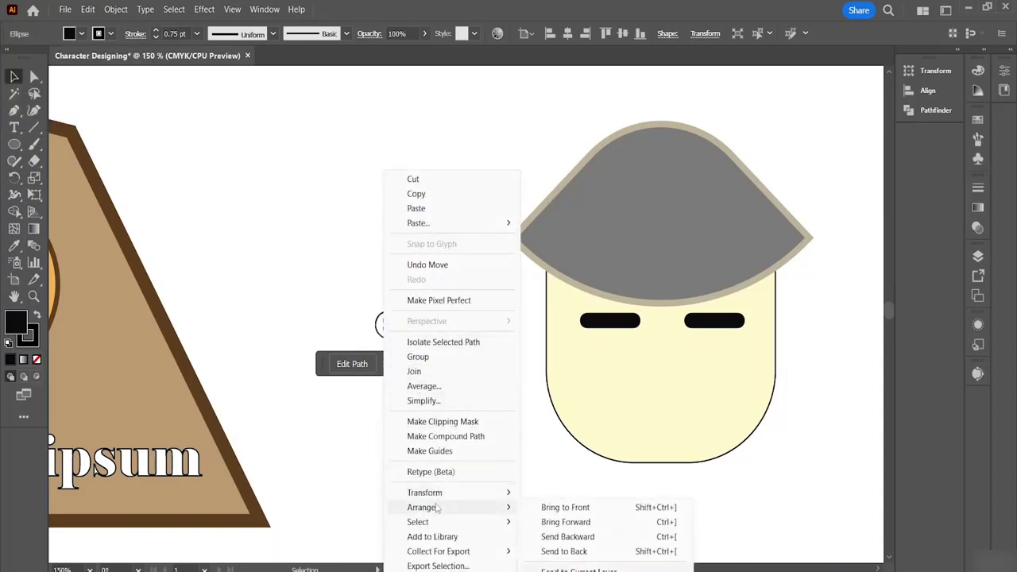
left_click(562, 509)
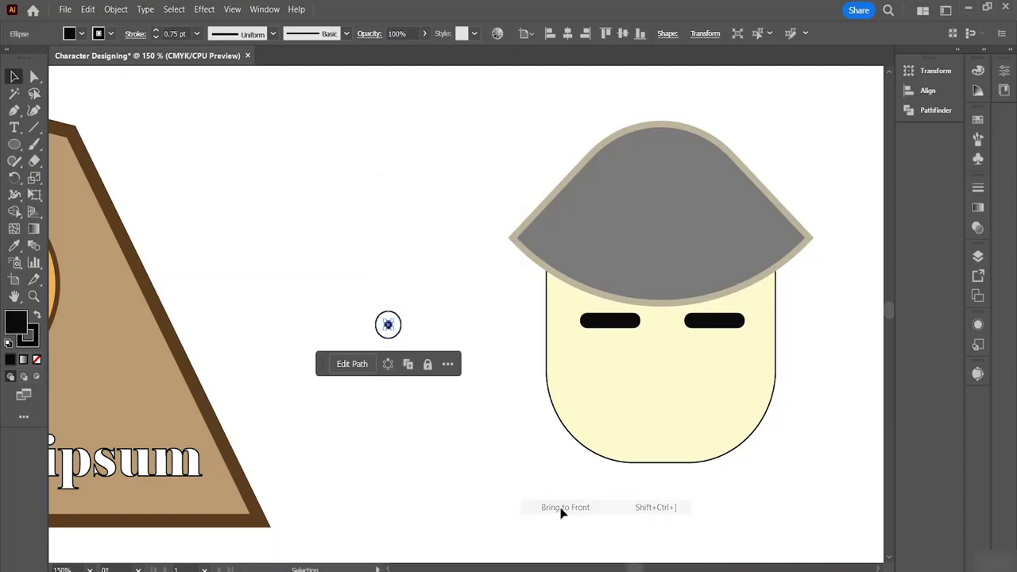
left_click(482, 375)
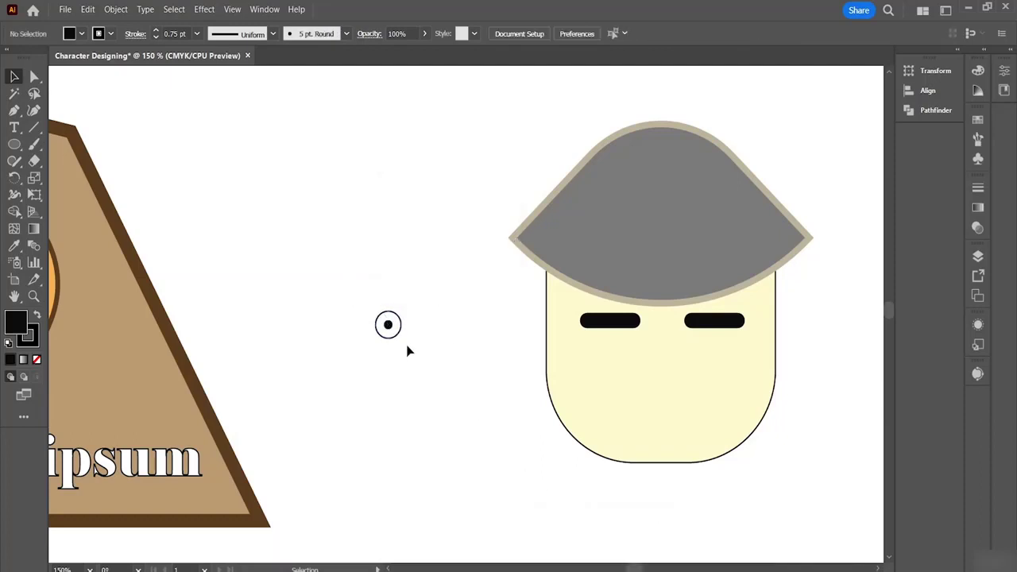
Group the black pupil with the white circle as one eye and shift the group slightly down.
left_click_drag(363, 308, 424, 363)
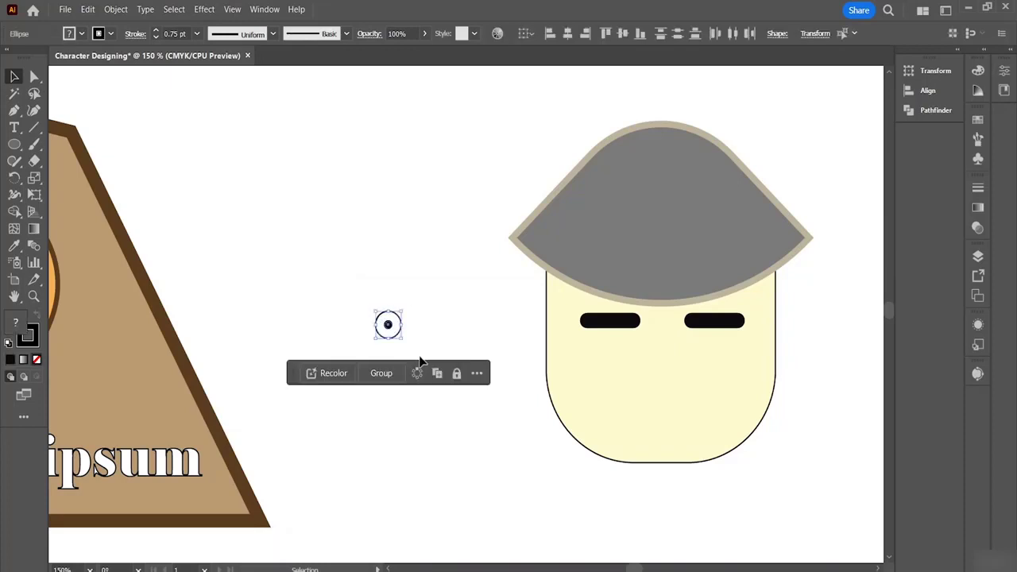
left_click(382, 374)
left_click(422, 309)
mouse_move(395, 333)
left_mouse_down()
mouse_move(395, 269)
mouse_move(410, 212)
mouse_move(414, 295)
mouse_move(393, 352)
left_mouse_up()
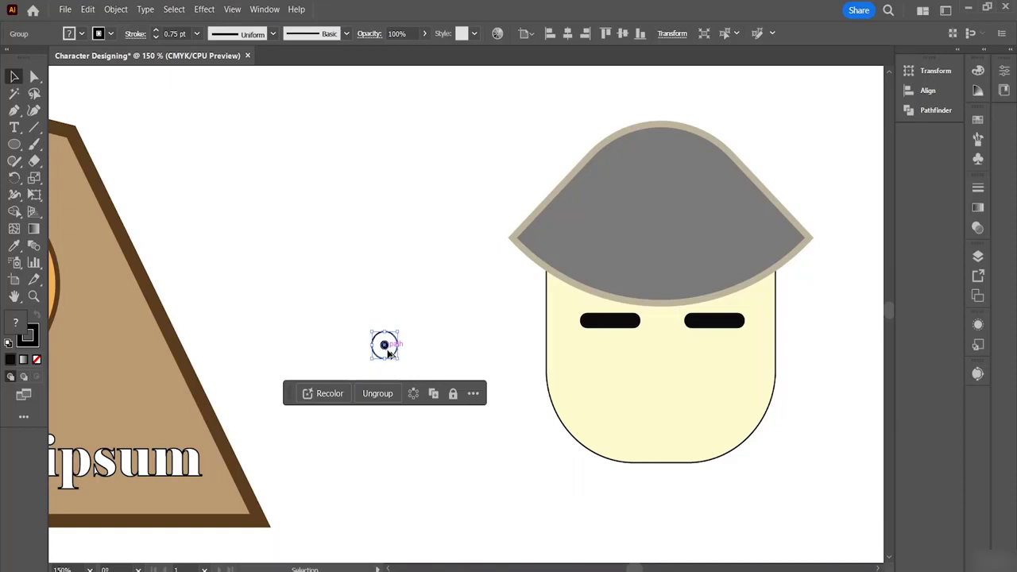
Place a copy of the eye under the right eyebrow and move the original eye under the left eyebrow.
left_click_drag(387, 350, 715, 347)
left_click(472, 352)
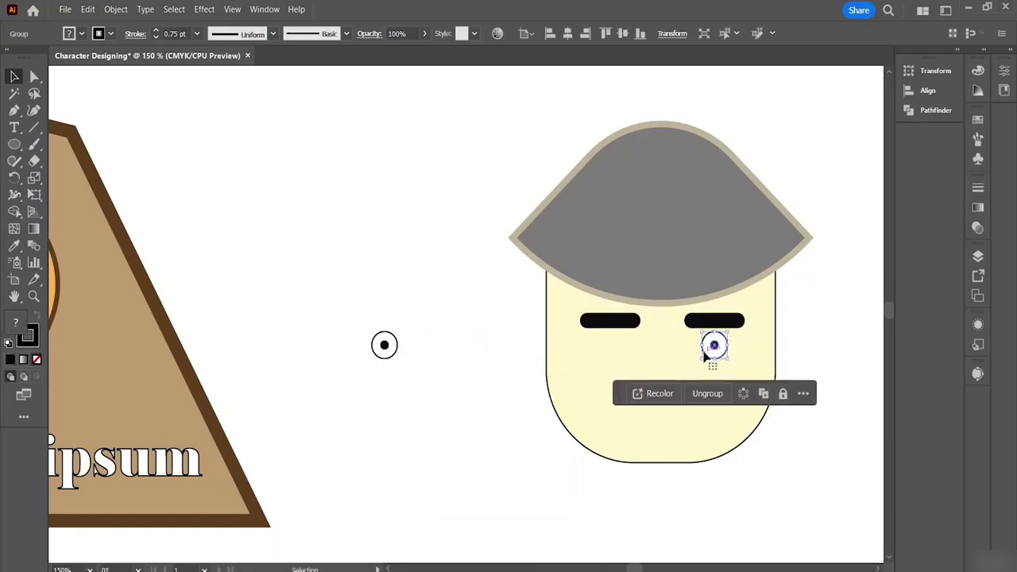
left_click_drag(382, 345, 611, 346)
left_click(681, 363)
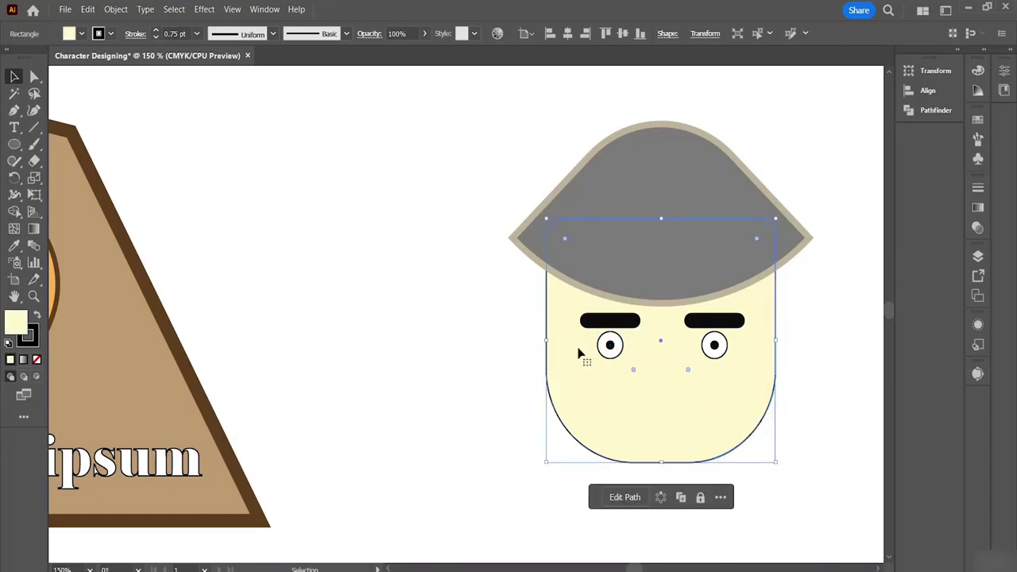
Align the two eyes with each other by their vertical centres.
left_click(611, 349)
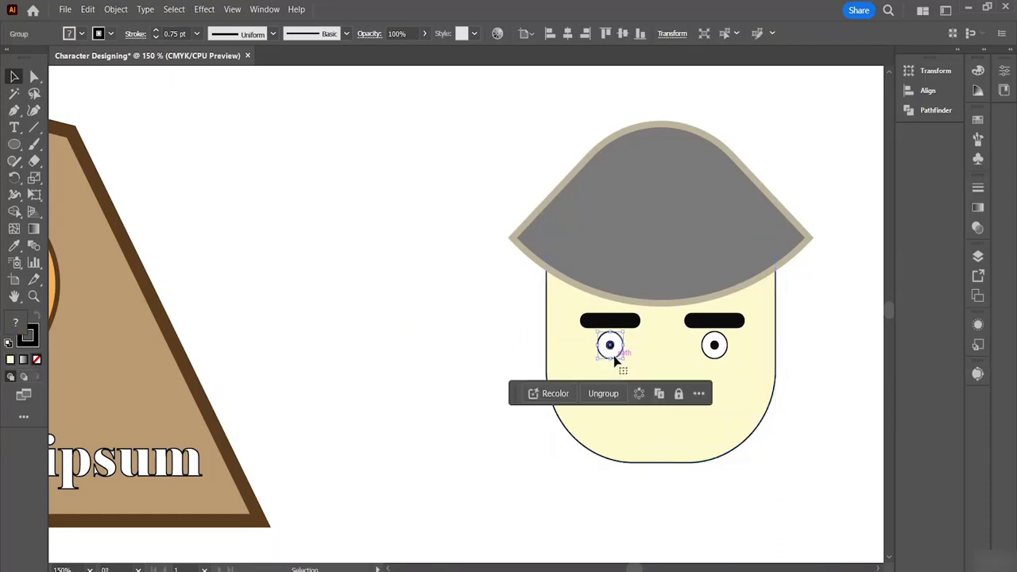
left_click(713, 350, "shift")
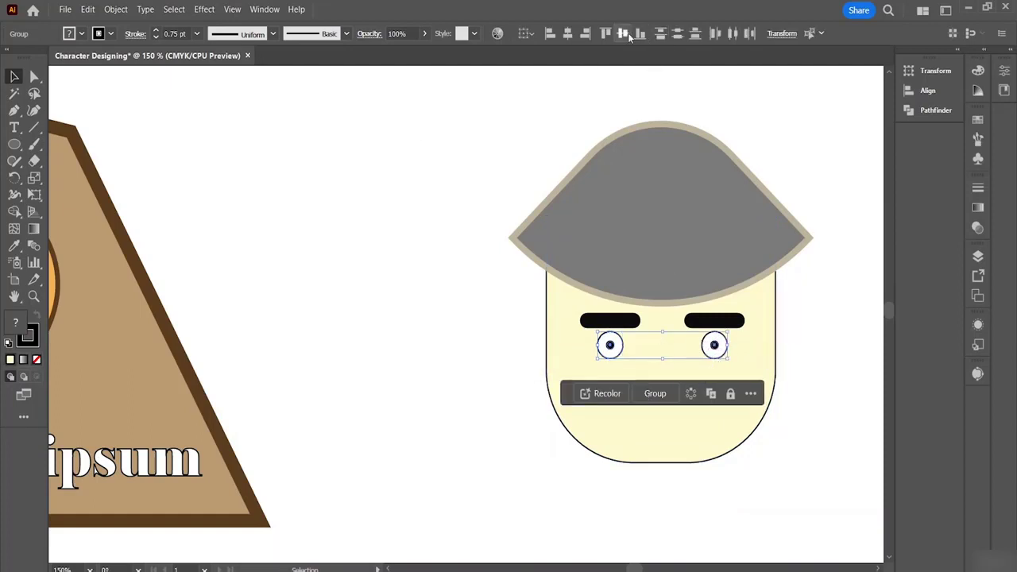
left_click(838, 318)
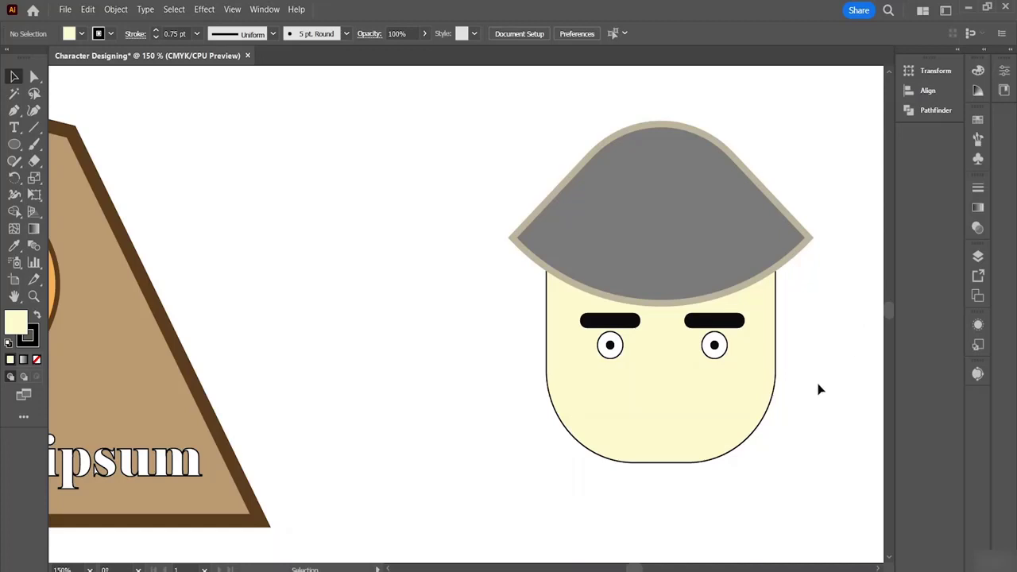
Try ungrouping the eye under the right eyebrow and enlarging its black pupil.
left_click(716, 347)
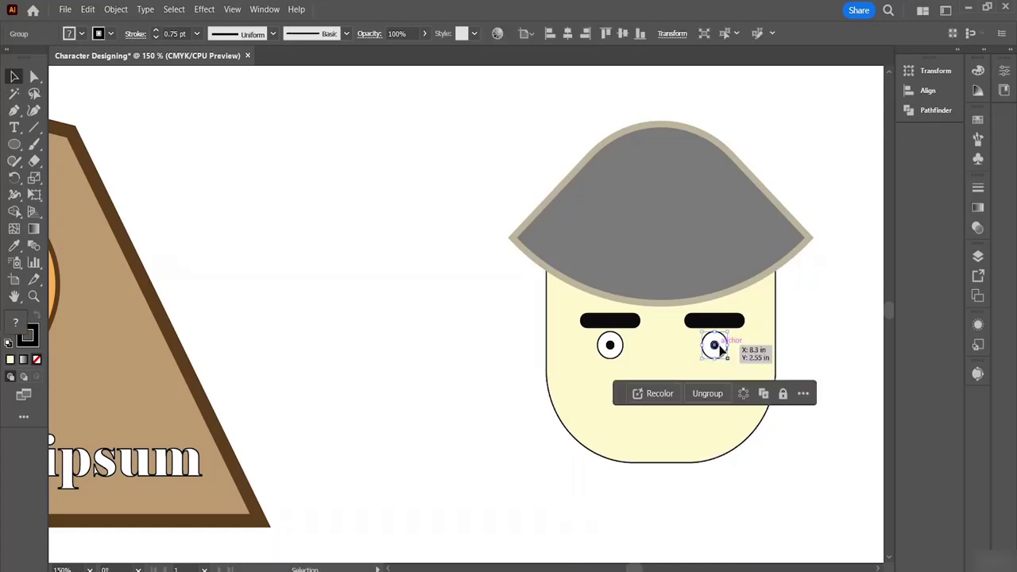
left_click(708, 394)
left_click(717, 345)
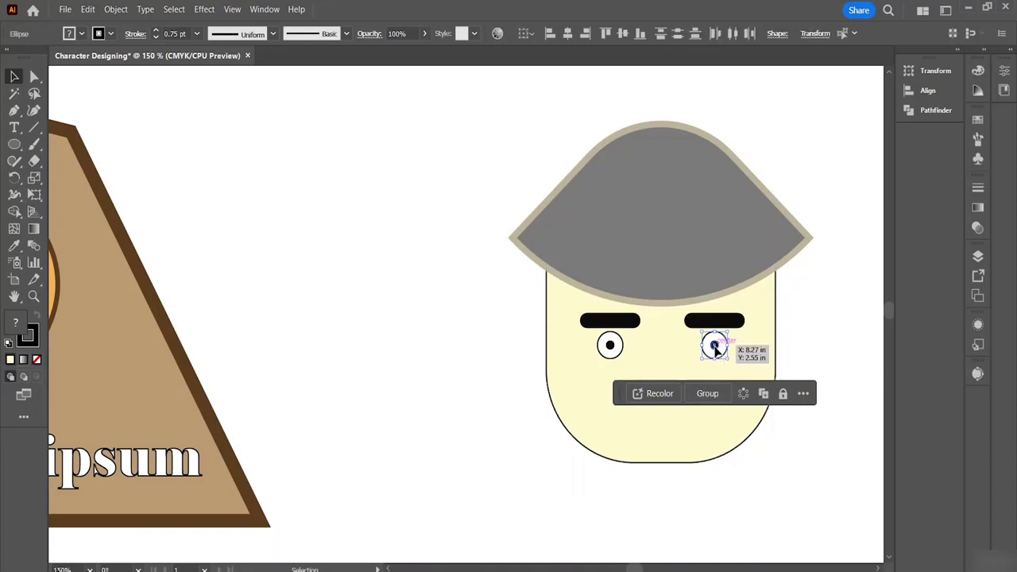
left_click(724, 349)
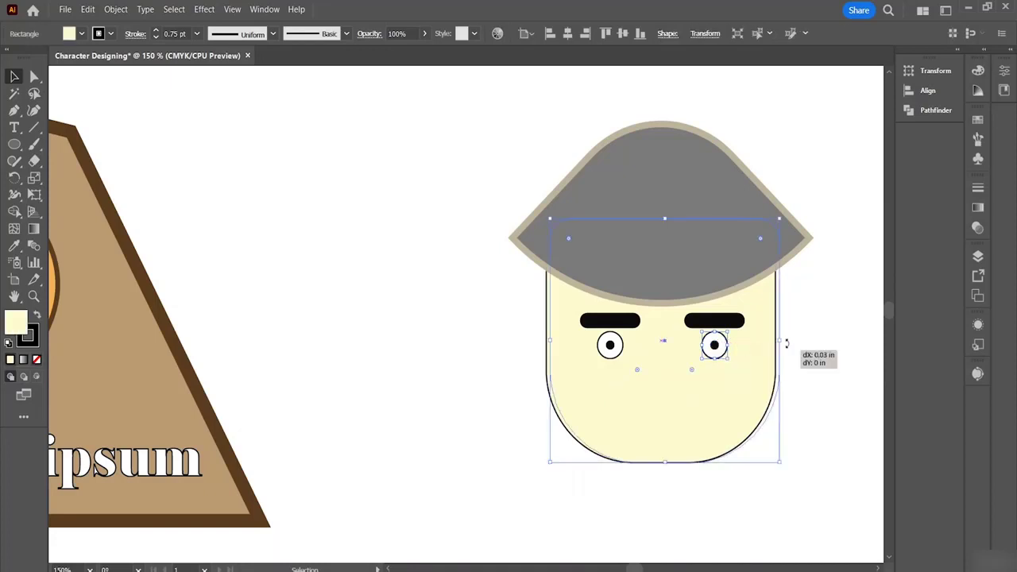
left_click(715, 347)
mouse_move(715, 346)
left_mouse_down()
mouse_move(724, 356)
mouse_move(715, 352)
left_mouse_up()
left_click(806, 343)
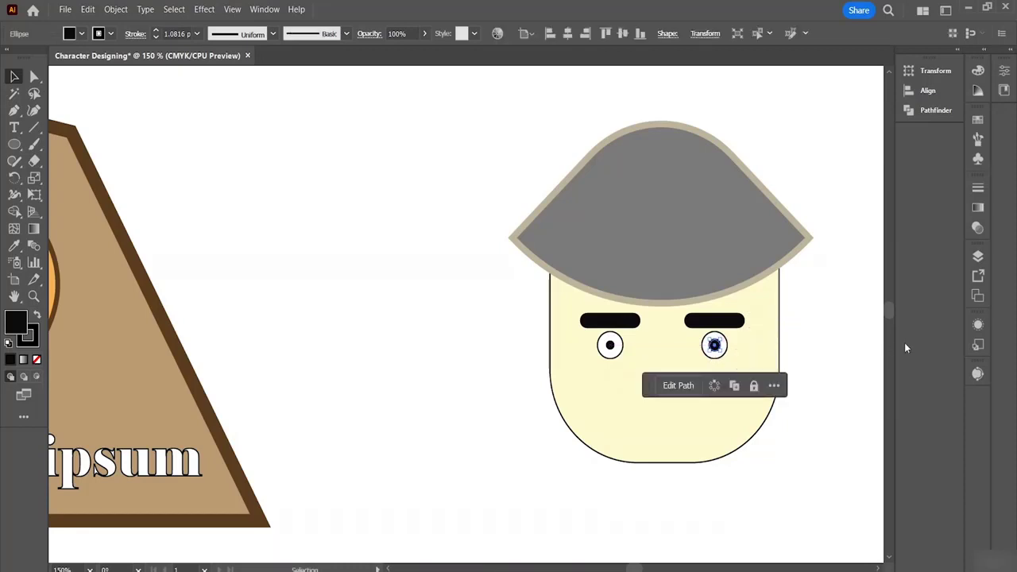
Try ungrouping the eye under the left eyebrow and enlarging its pupil to match the other one.
left_click(618, 351)
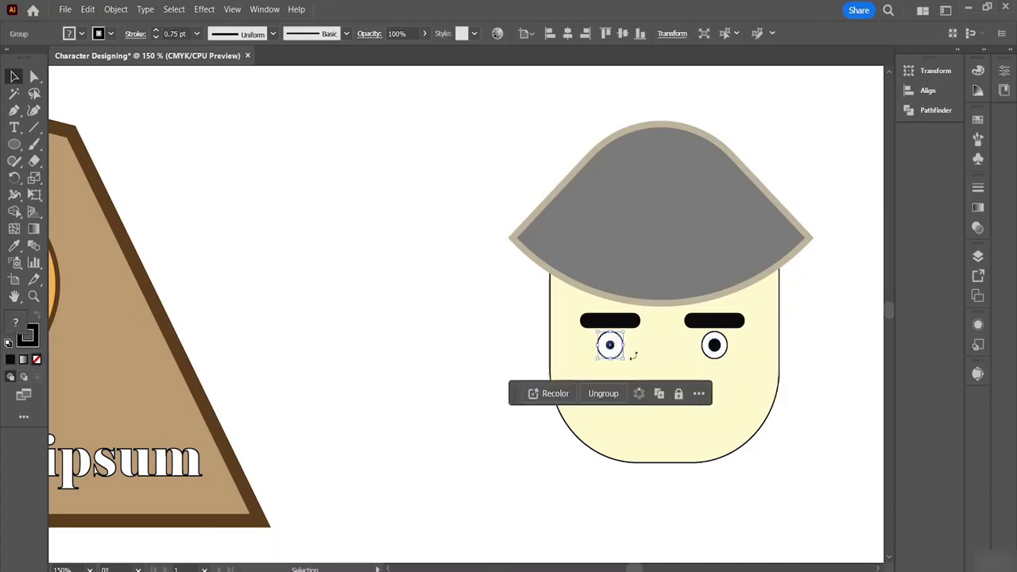
left_click(762, 396)
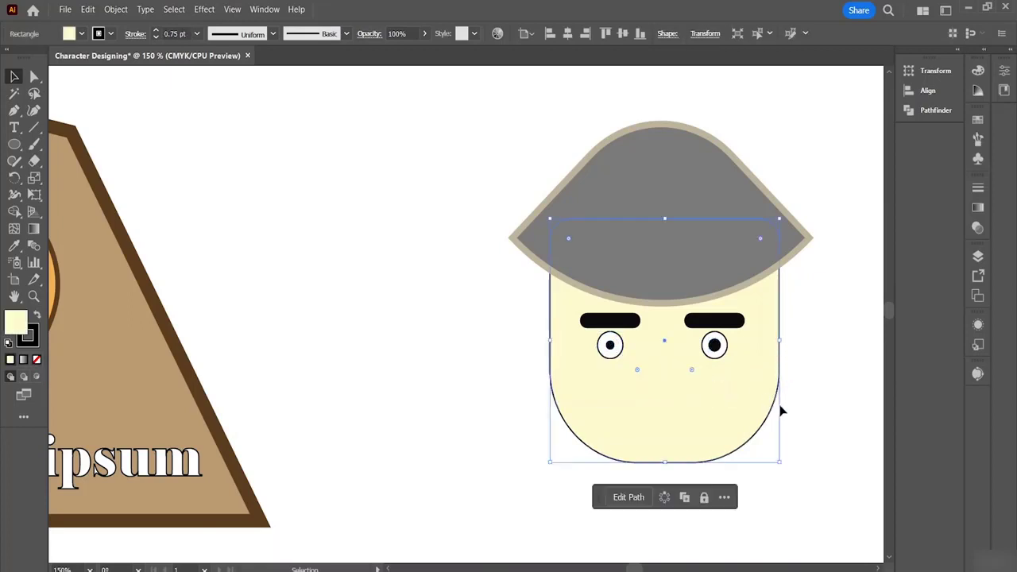
left_click(612, 348)
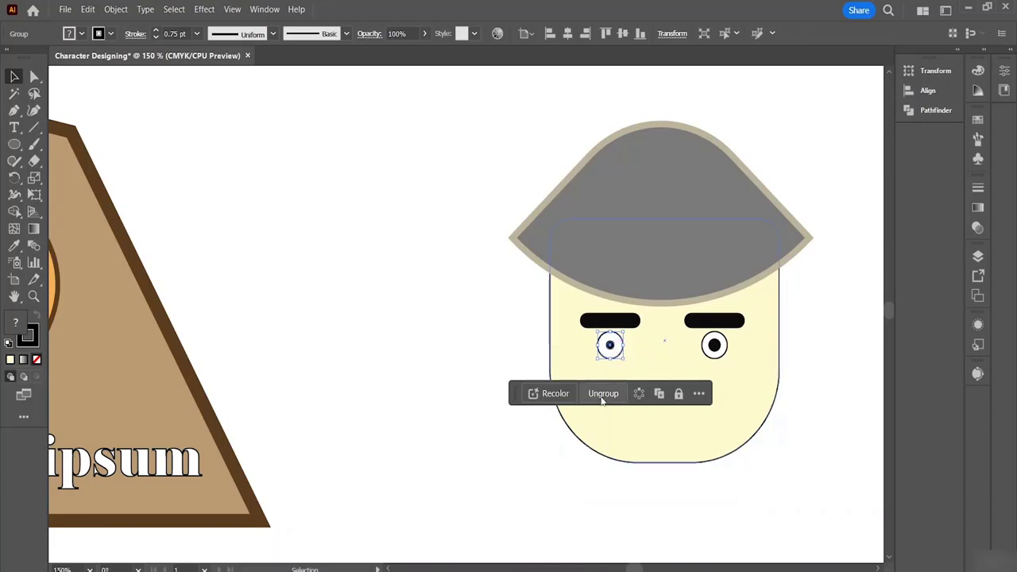
left_click(603, 393)
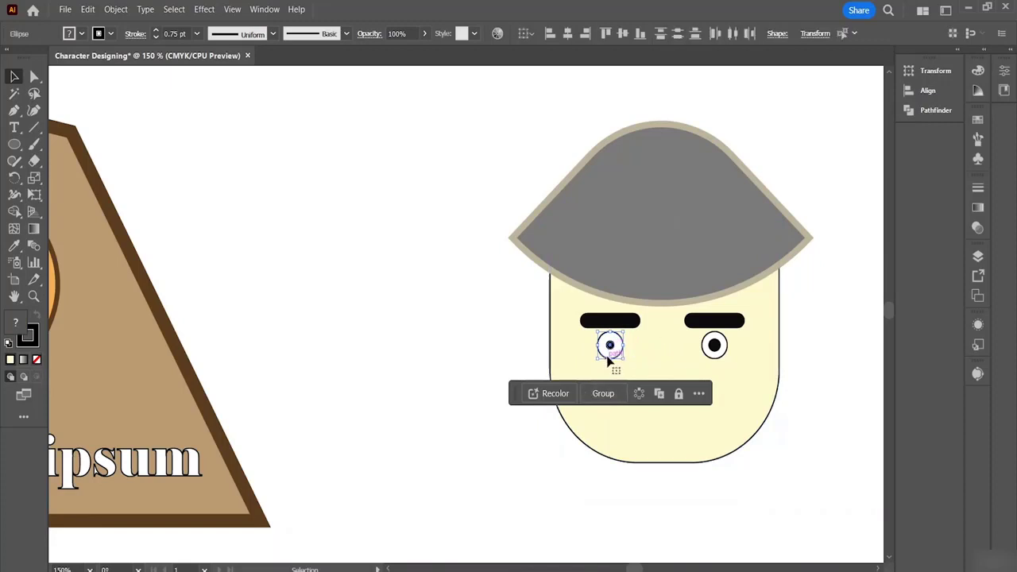
left_click(648, 356)
left_click(610, 345)
mouse_move(615, 350)
left_mouse_down()
mouse_move(604, 348)
mouse_move(622, 353)
mouse_move(614, 361)
mouse_move(610, 346)
left_mouse_up()
left_click(699, 370)
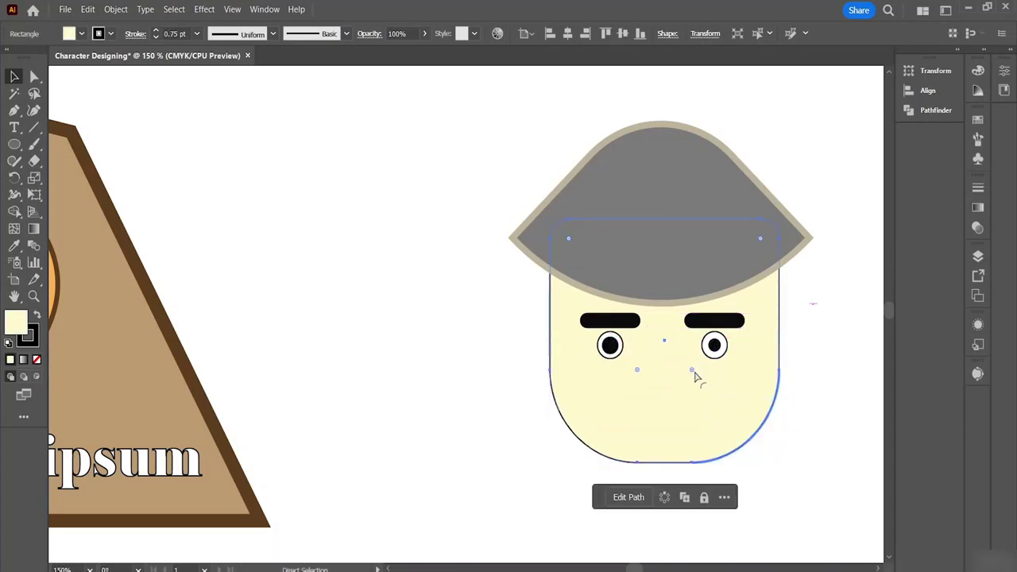
Undo the pupil enlargements, the ungrouping of both eyes and the accidental shift of the face.
key("ctrl+z")
key("ctrl+z")
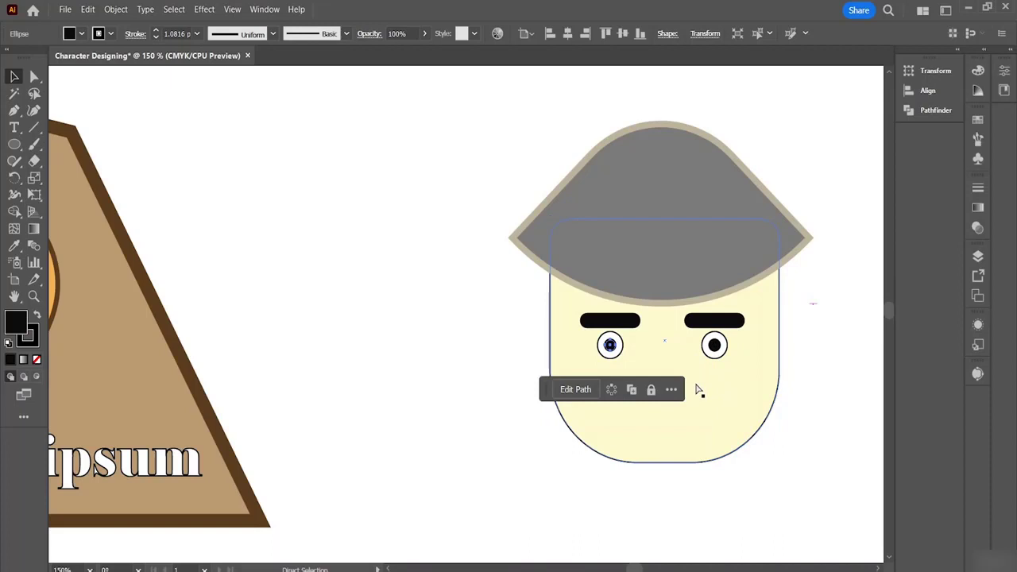
key("ctrl+z")
key("ctrl+z")
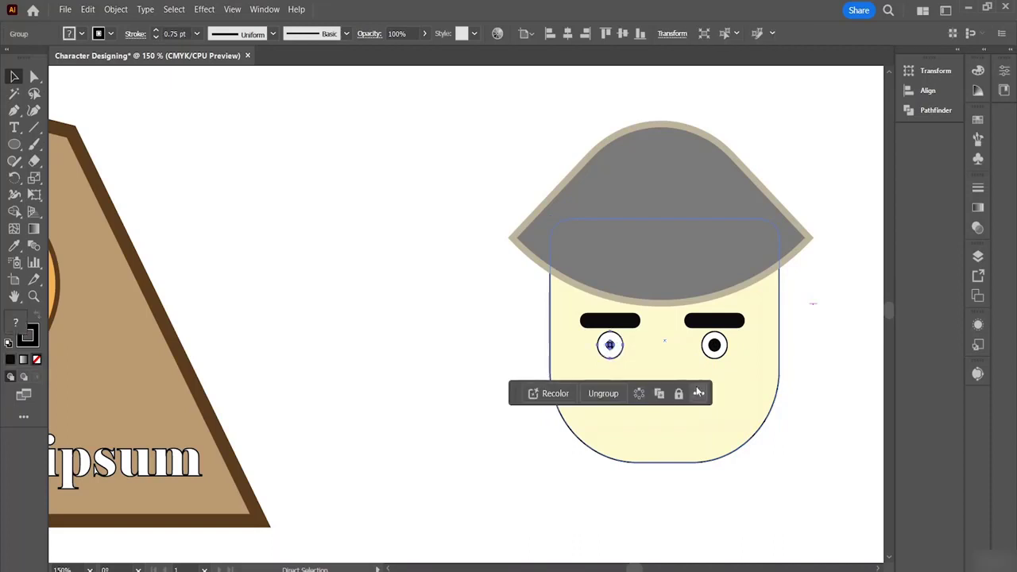
key("ctrl+z")
key("ctrl+z")
key("ctrl+z")
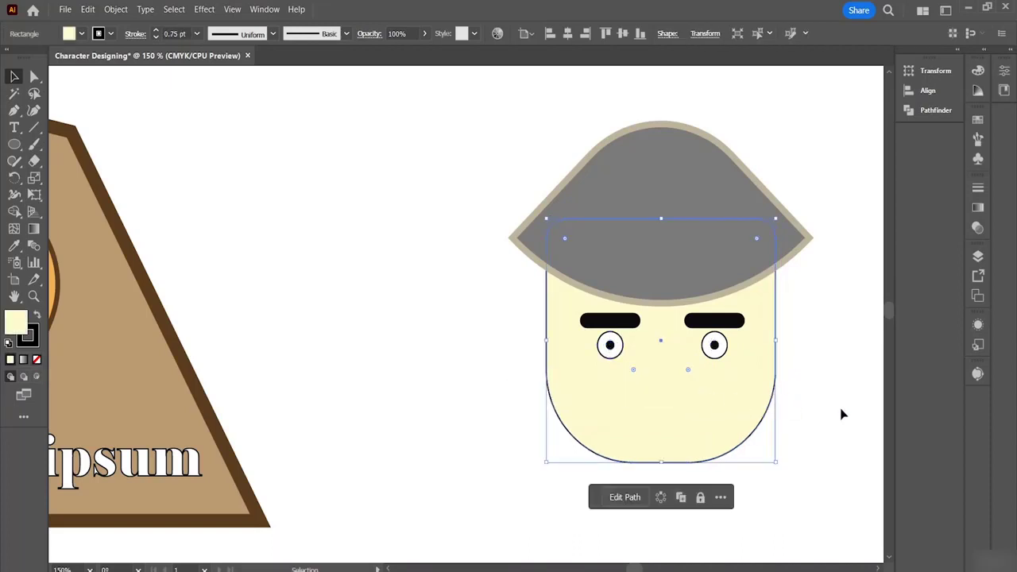
left_click(838, 429)
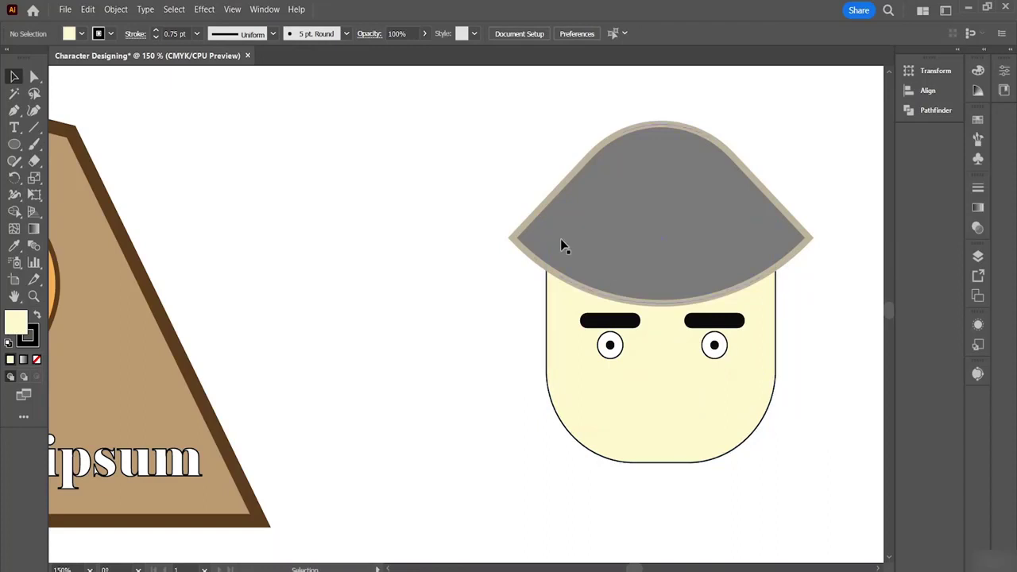
Draw a small upright rounded rectangle beside the head as a nose and reduce the rounding of its corners.
left_click(14, 145)
left_click_drag(13, 144, 70, 161)
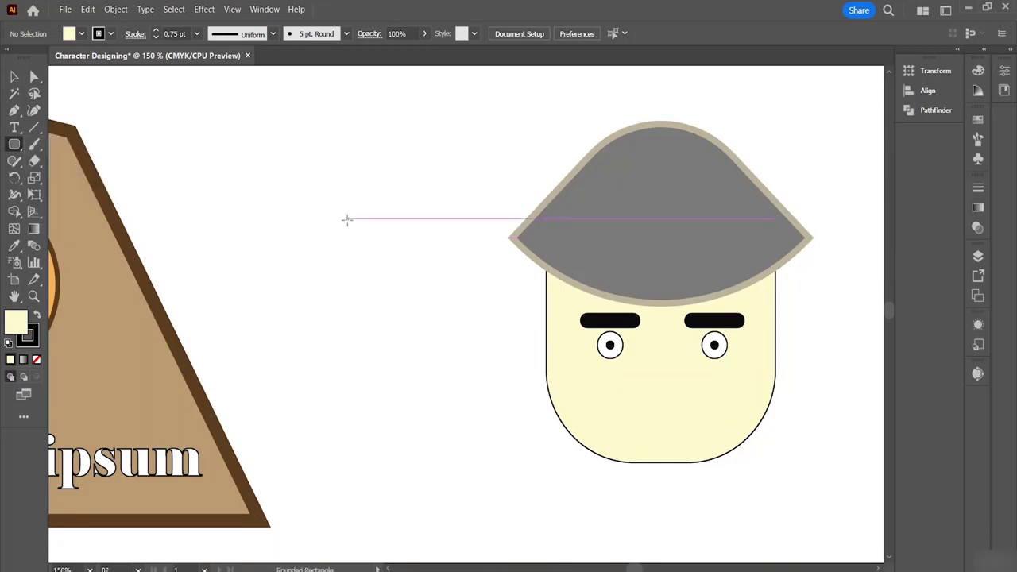
mouse_move(339, 250)
left_mouse_down()
mouse_move(359, 284)
mouse_move(356, 321)
mouse_move(364, 302)
left_mouse_up()
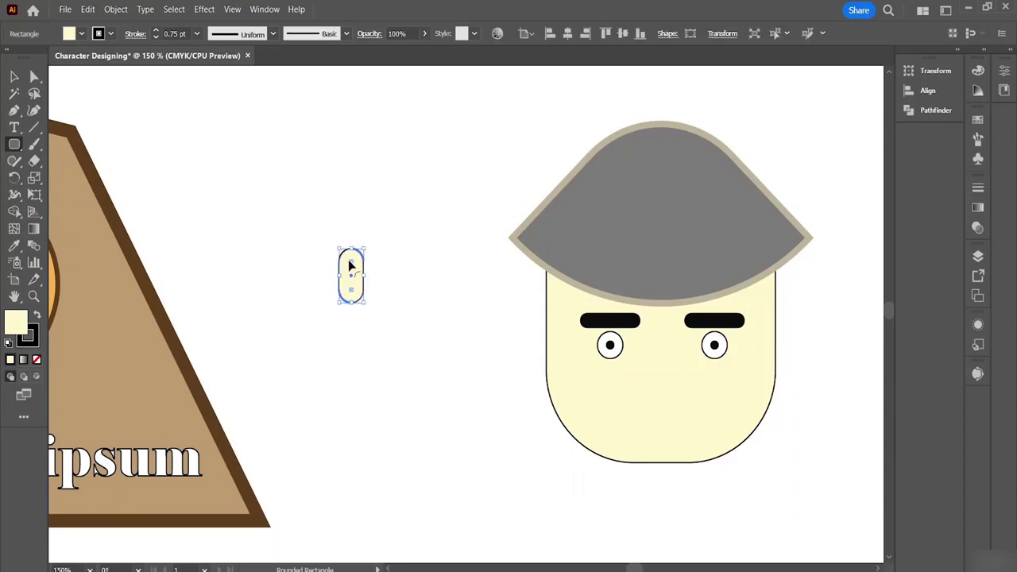
mouse_move(350, 288)
left_mouse_down()
mouse_move(341, 265)
mouse_move(347, 298)
left_mouse_up()
left_click(410, 287)
left_click(540, 334)
Fill the small rounded rectangle with the darker beige C6BE85.
double_click(16, 324)
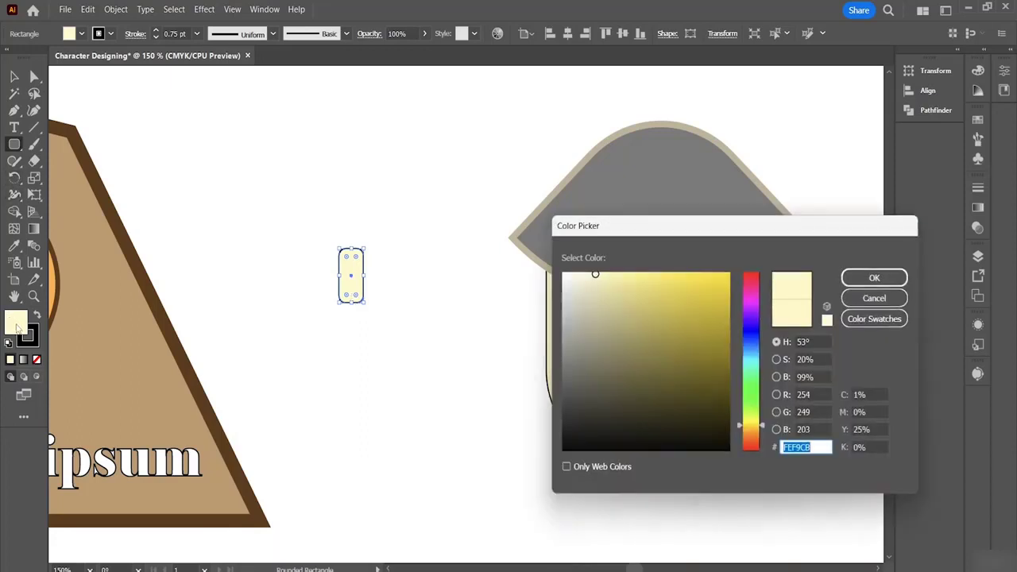
mouse_move(603, 277)
left_mouse_down()
mouse_move(661, 263)
mouse_move(633, 311)
mouse_move(617, 310)
left_mouse_up()
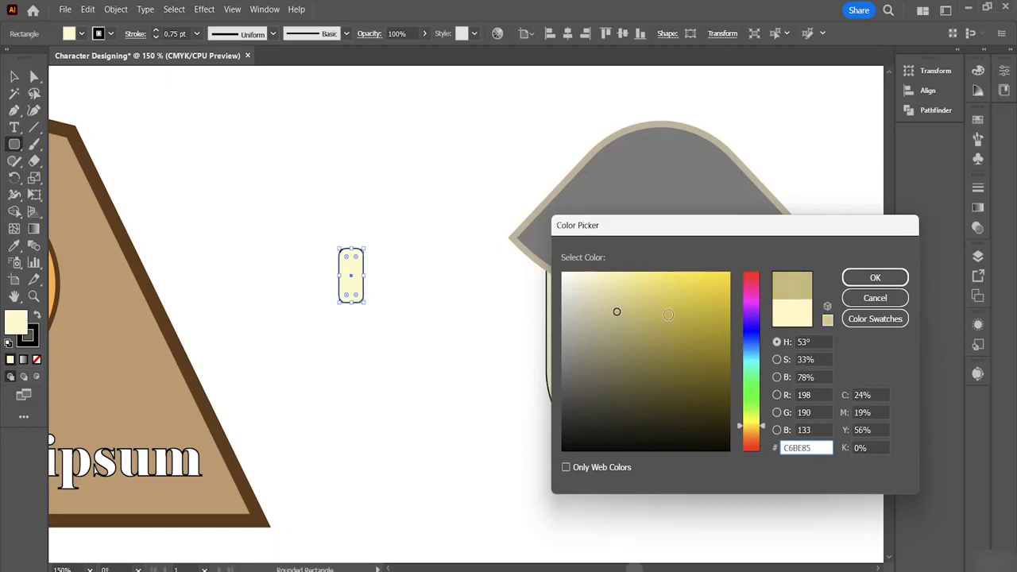
left_click(875, 277)
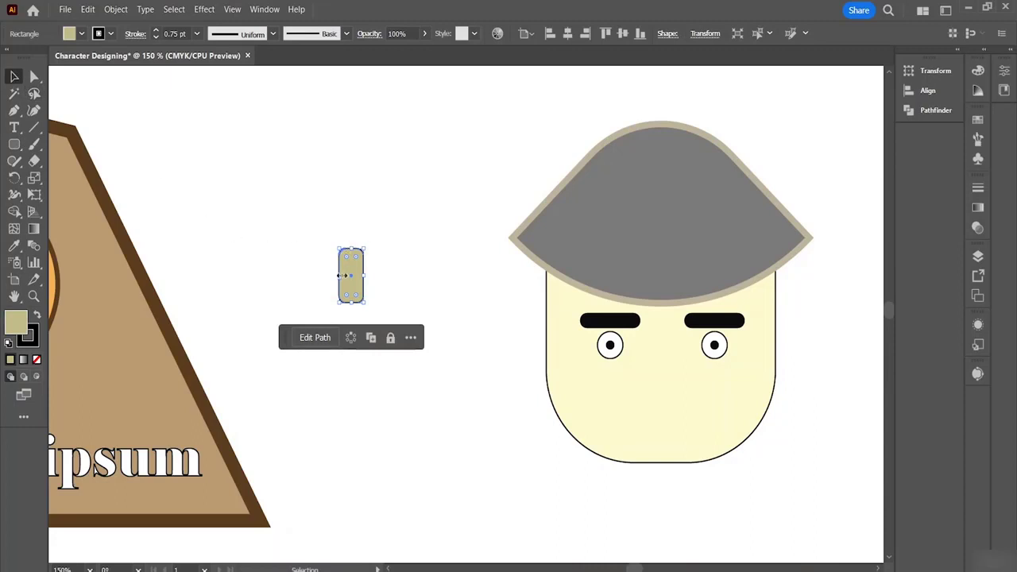
Move the small beige rounded rectangle onto the face as a nose, centred between and just below the eyes.
left_click(322, 256)
left_click_drag(350, 287, 656, 371)
left_click(860, 365)
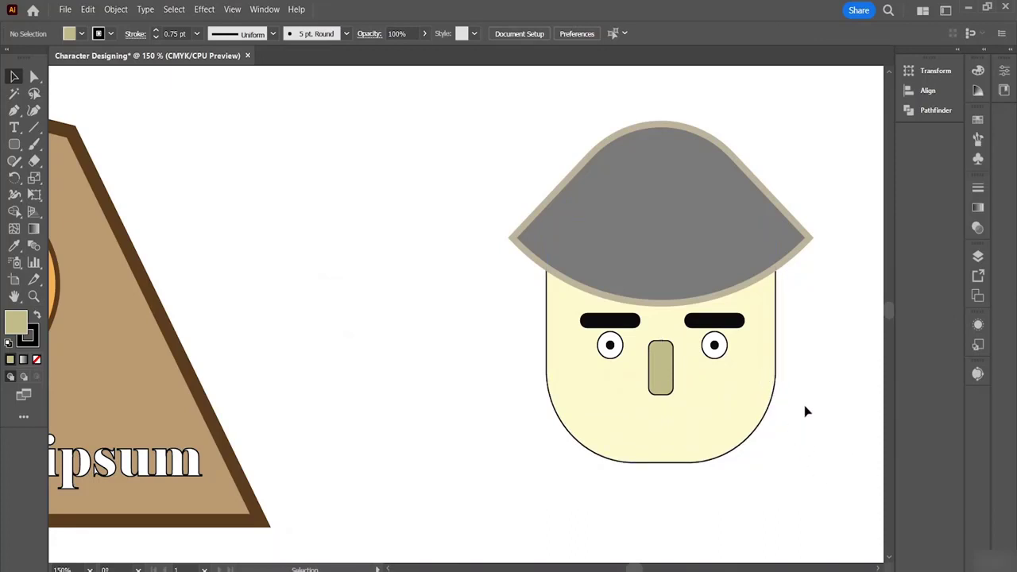
Draw a small upright ellipse, duplicate it and place one on each side edge of the face as ears.
left_click(14, 144)
left_click(70, 177)
left_click_drag(293, 231, 331, 292)
left_click(14, 76)
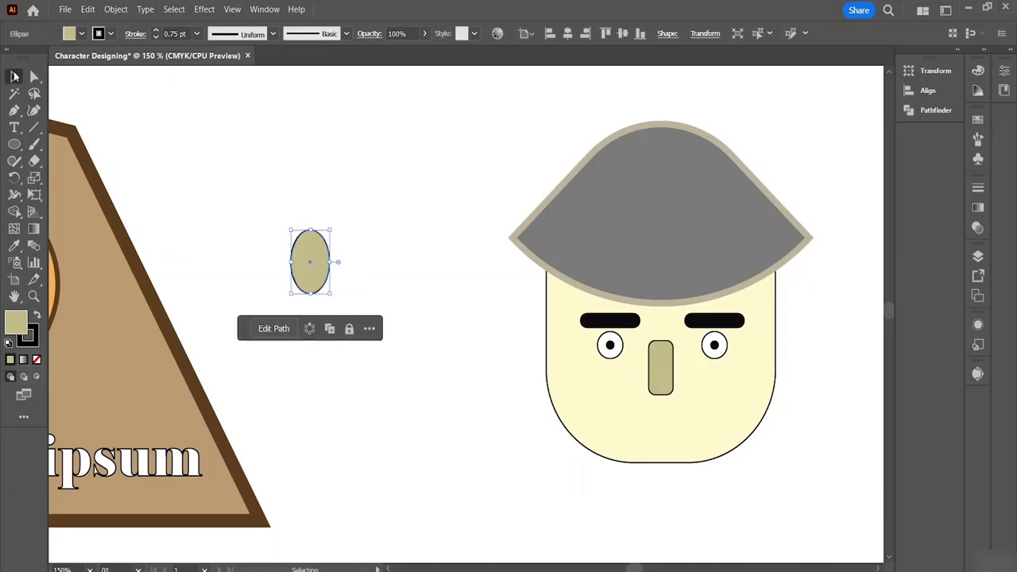
left_click_drag(306, 275, 783, 331)
left_click_drag(313, 277, 553, 318)
left_click(826, 309)
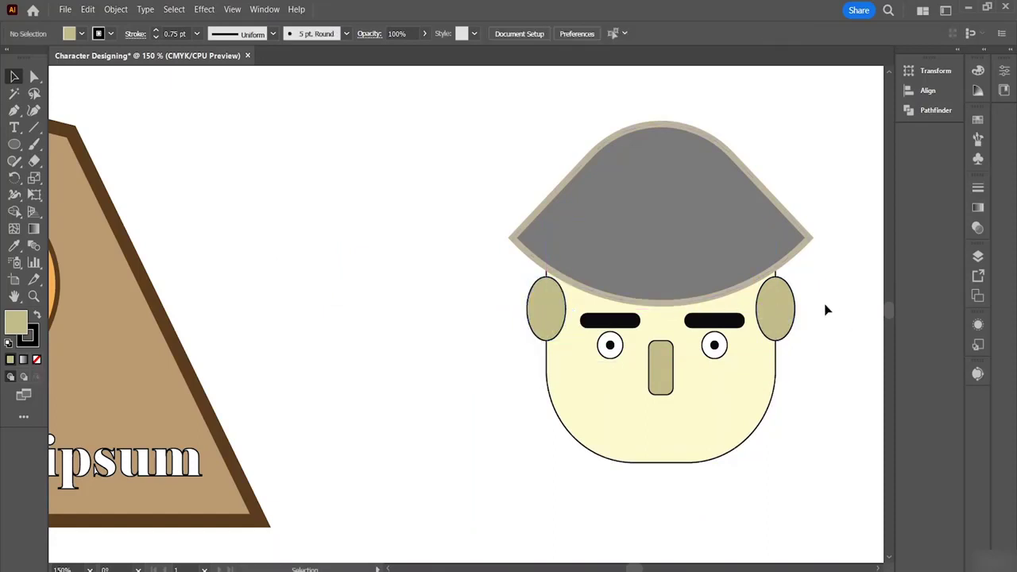
Send both ear ellipses to the back so their inner halves sit behind the face.
left_click(783, 333)
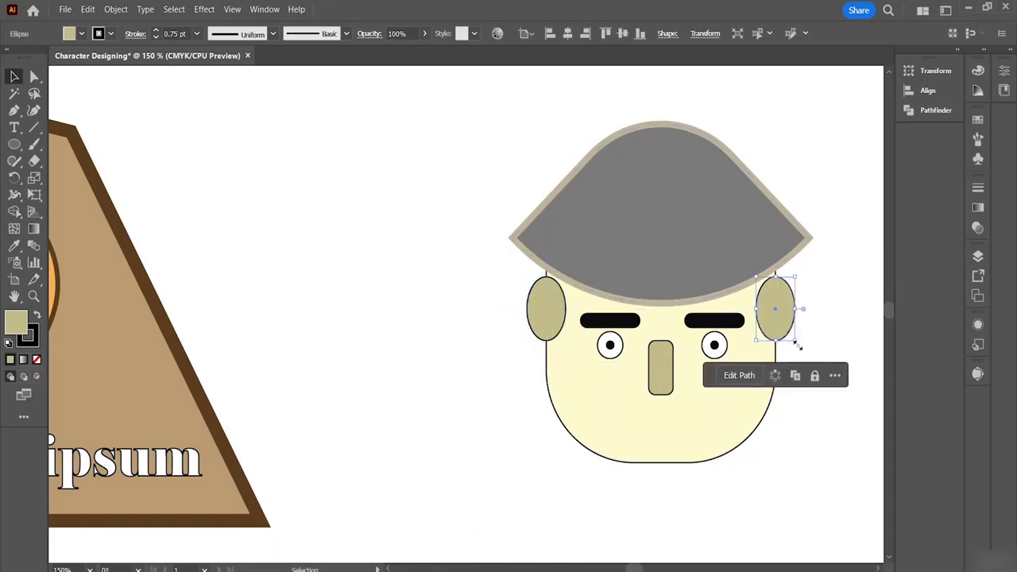
left_click(825, 342)
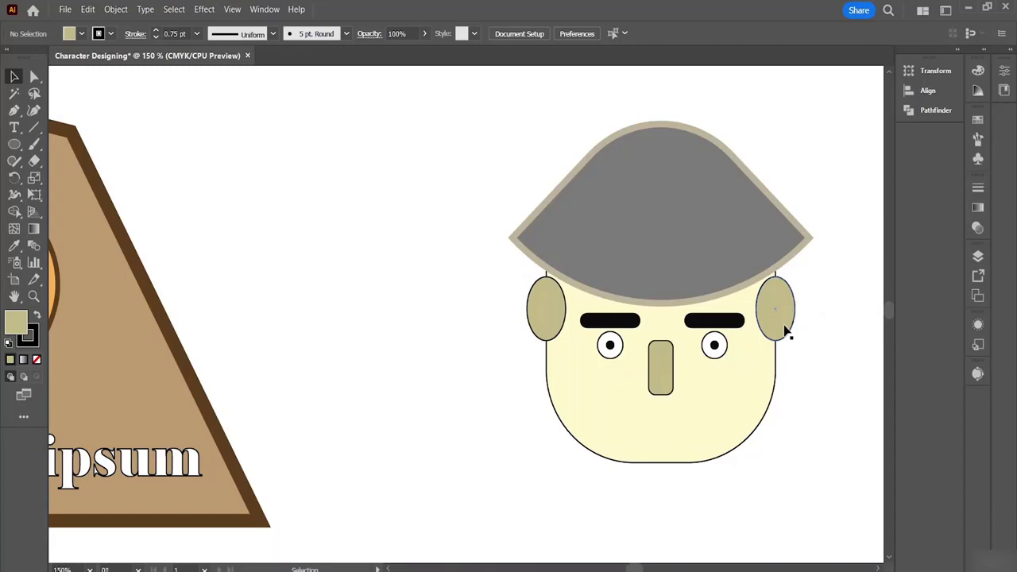
left_click(786, 333)
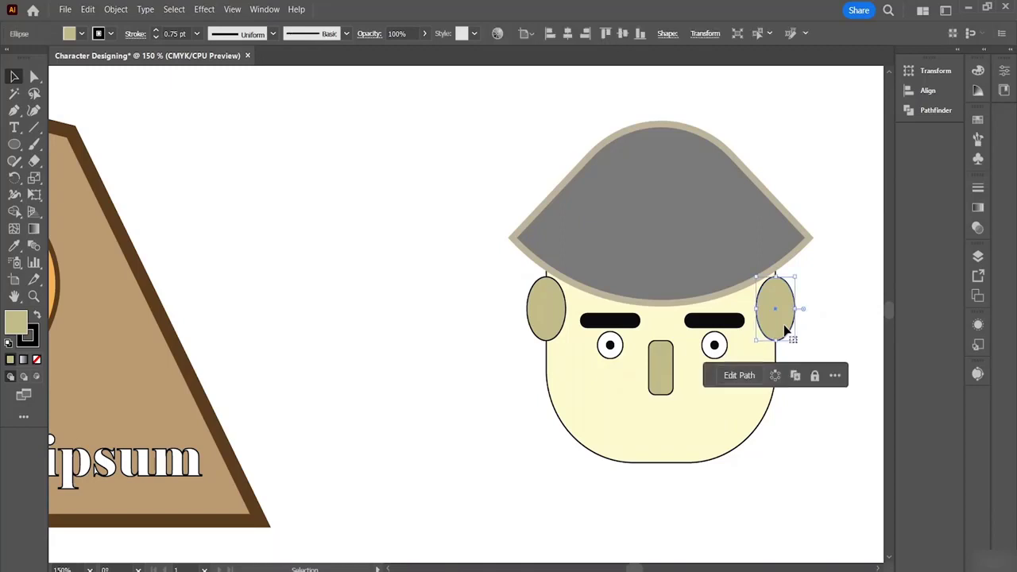
right_click(785, 332)
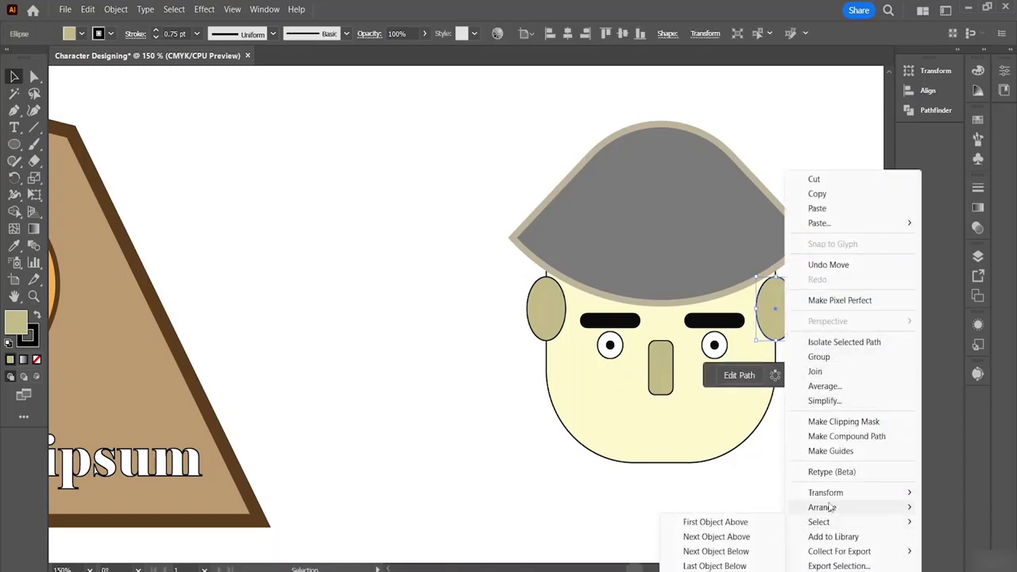
mouse_move(823, 507)
left_click(659, 550)
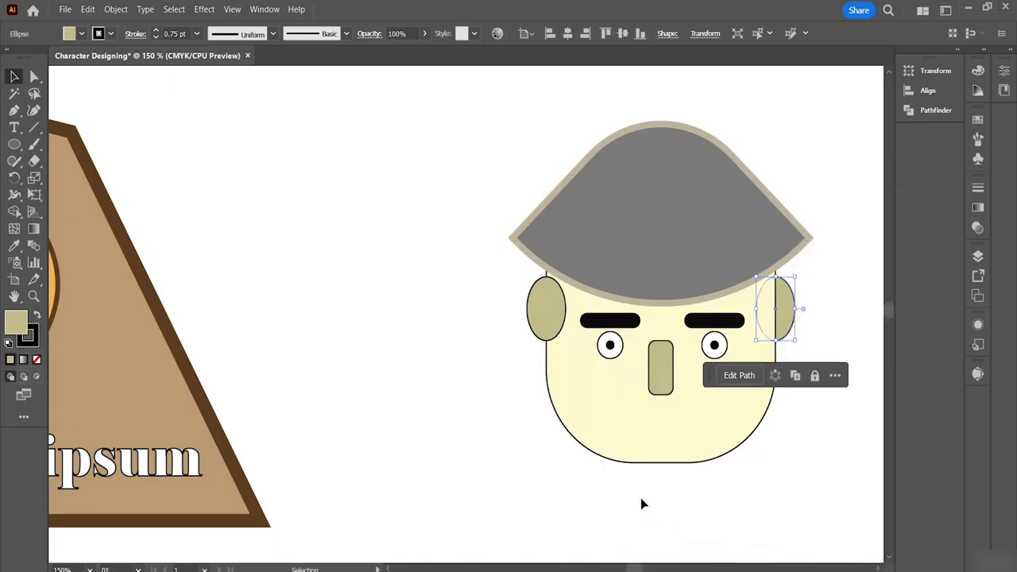
left_click(542, 318)
right_click(540, 318)
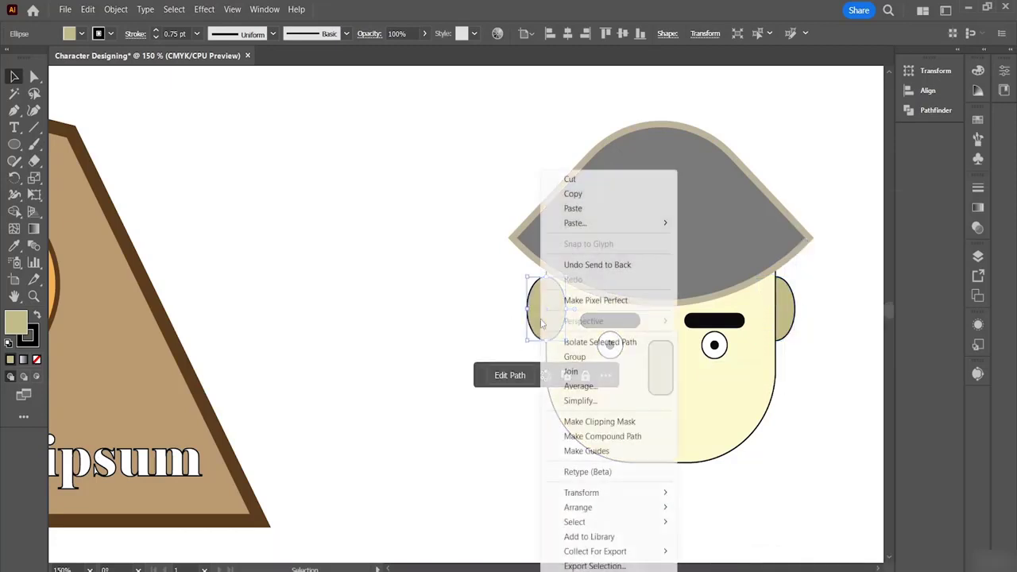
mouse_move(609, 507)
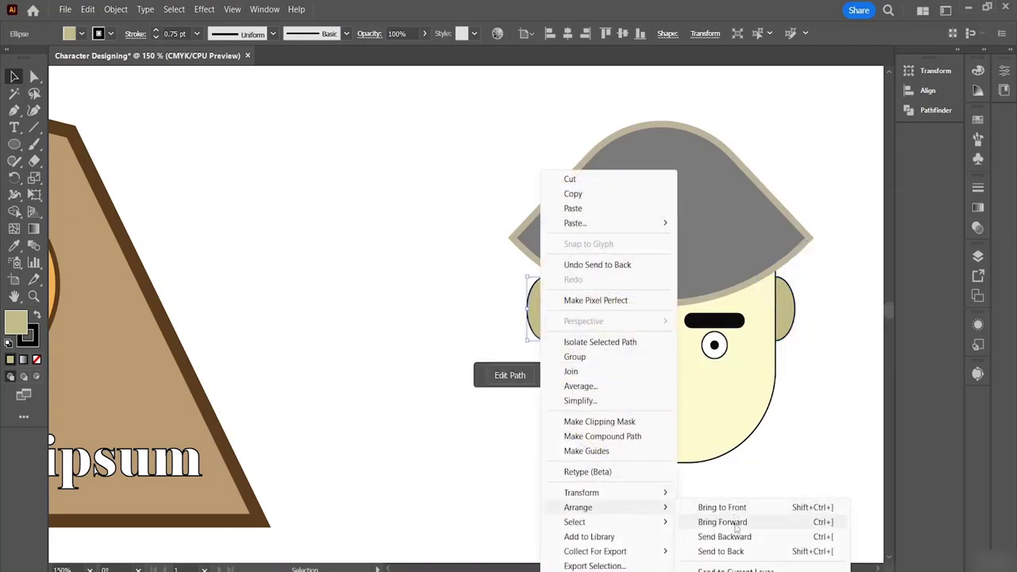
left_click(715, 552)
left_click(545, 496)
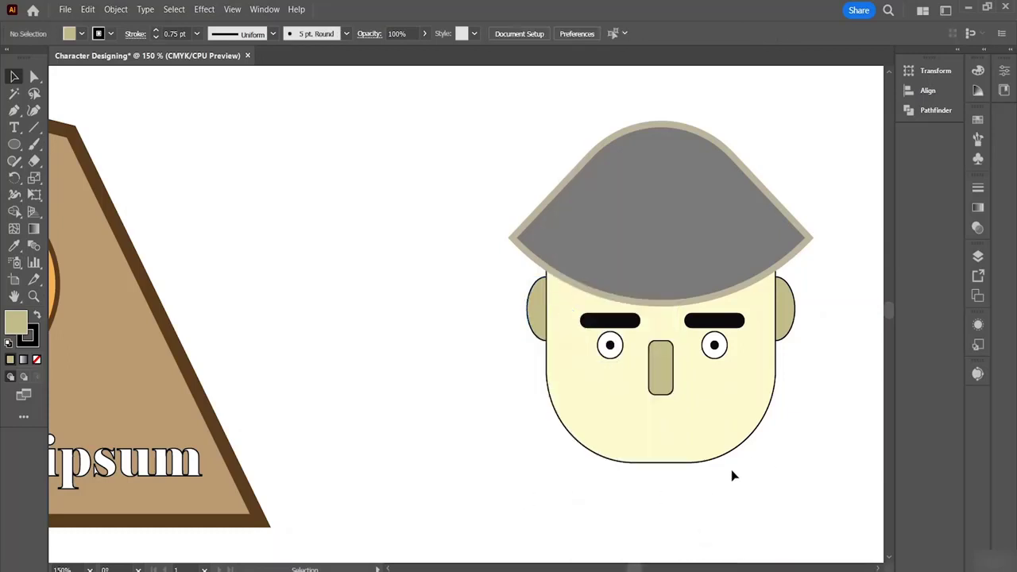
scroll(588, 403, "down", 2)
scroll(625, 416, "down", 1)
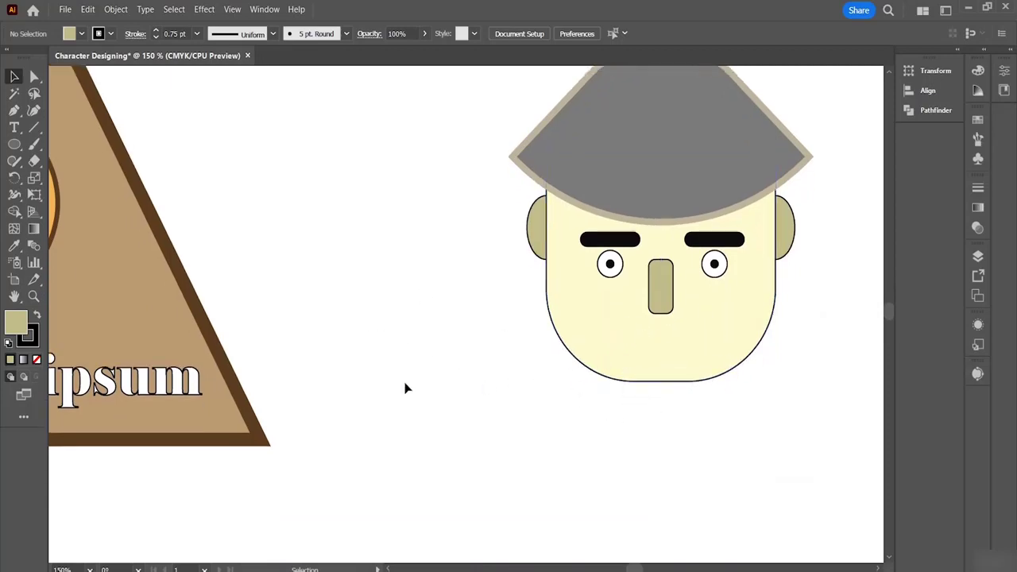
left_click(16, 112)
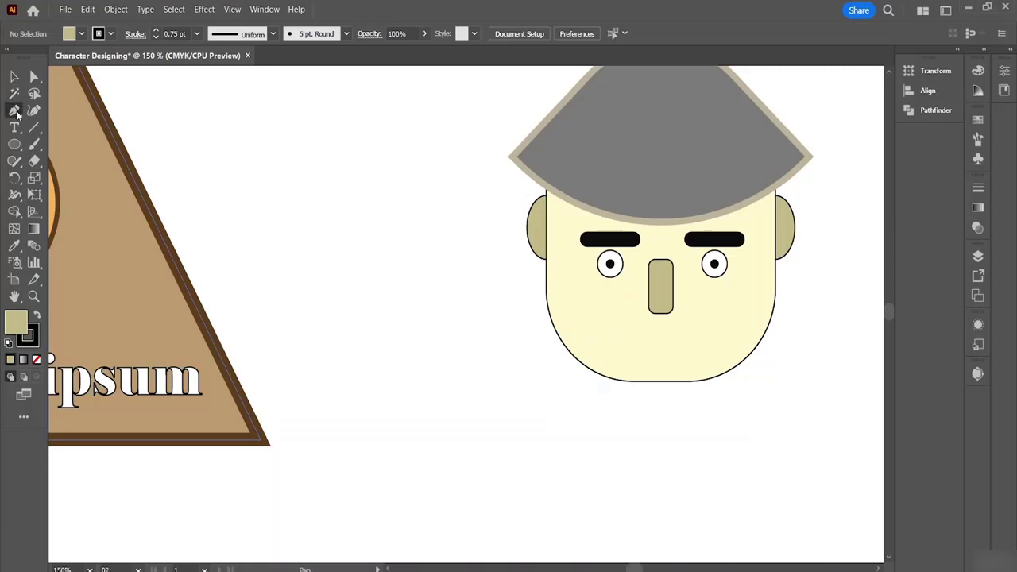
left_click(249, 131)
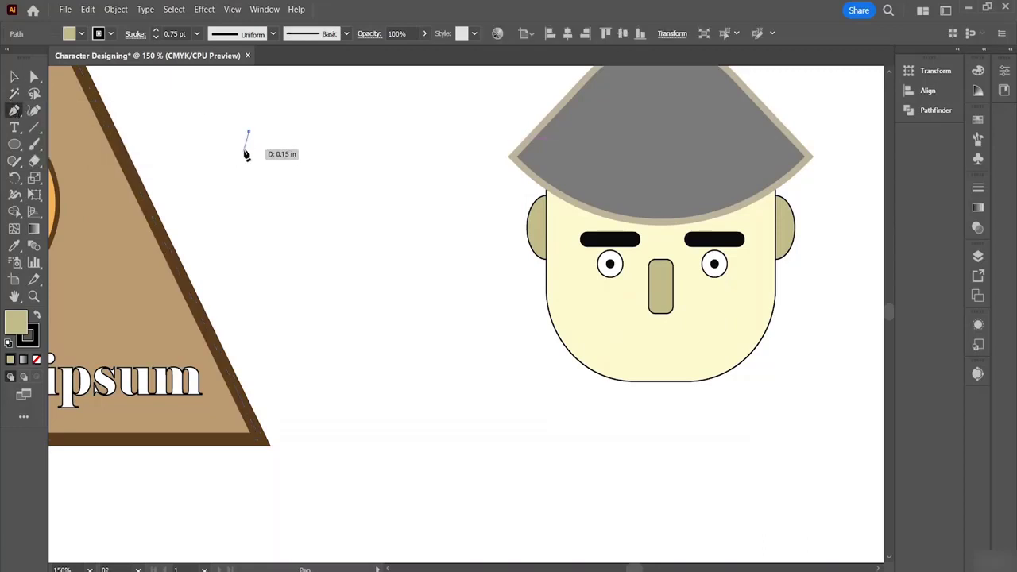
key("ctrl+z")
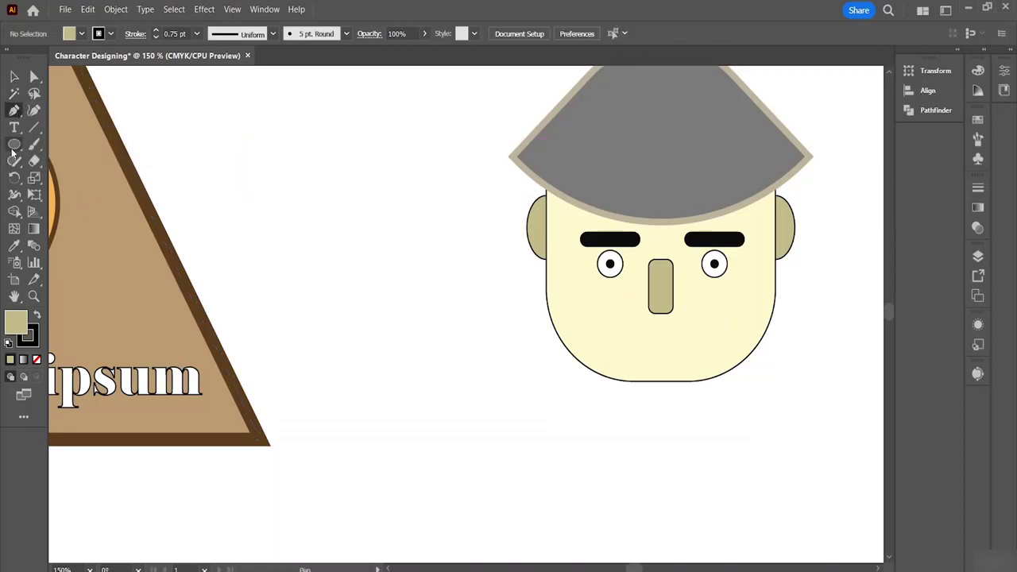
Draw a wide ellipse in the empty area beside the head and a second, slightly larger one above it.
right_click(14, 148)
left_click(61, 179)
left_click_drag(323, 211, 434, 303)
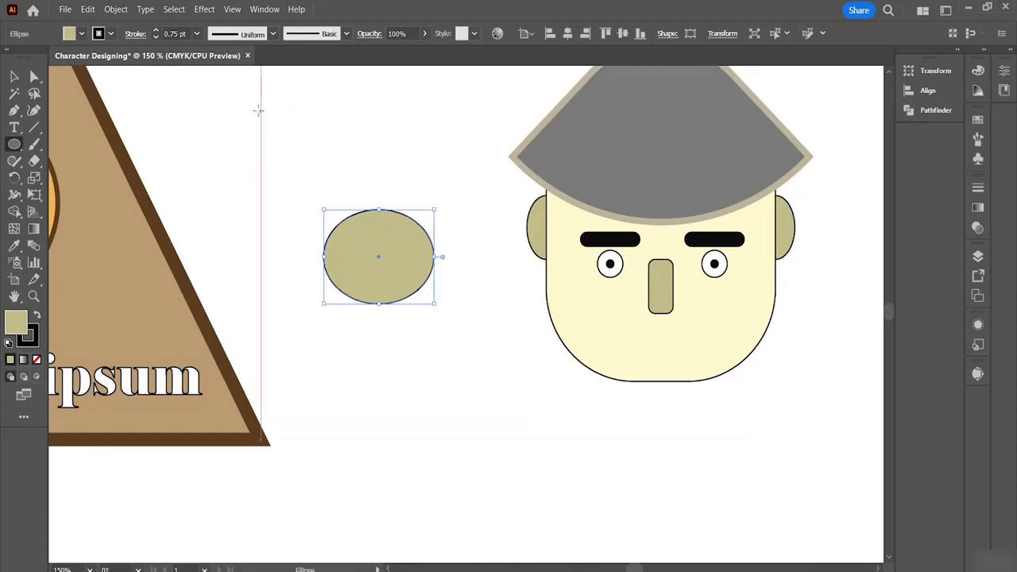
left_click_drag(248, 106, 375, 216)
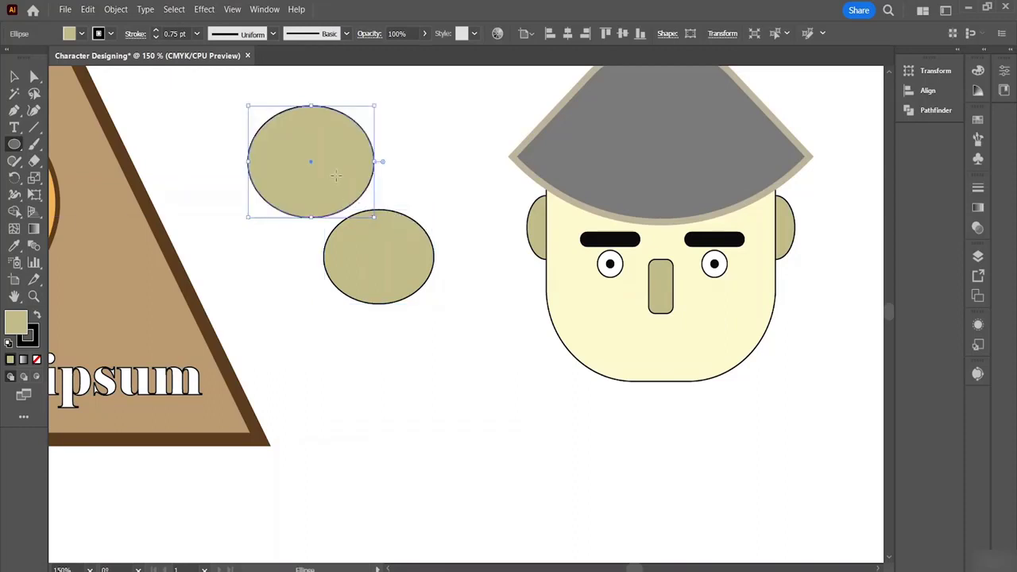
Move the larger ellipse over the smaller one and nudge it down, leaving a thin crescent of the smaller one exposed below.
left_click(14, 75)
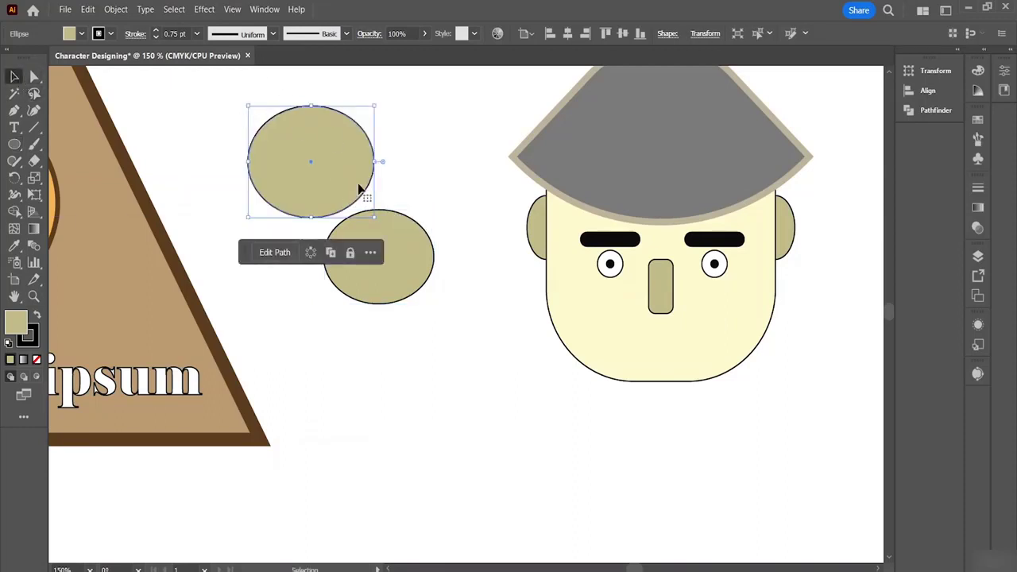
left_click_drag(347, 161, 423, 219)
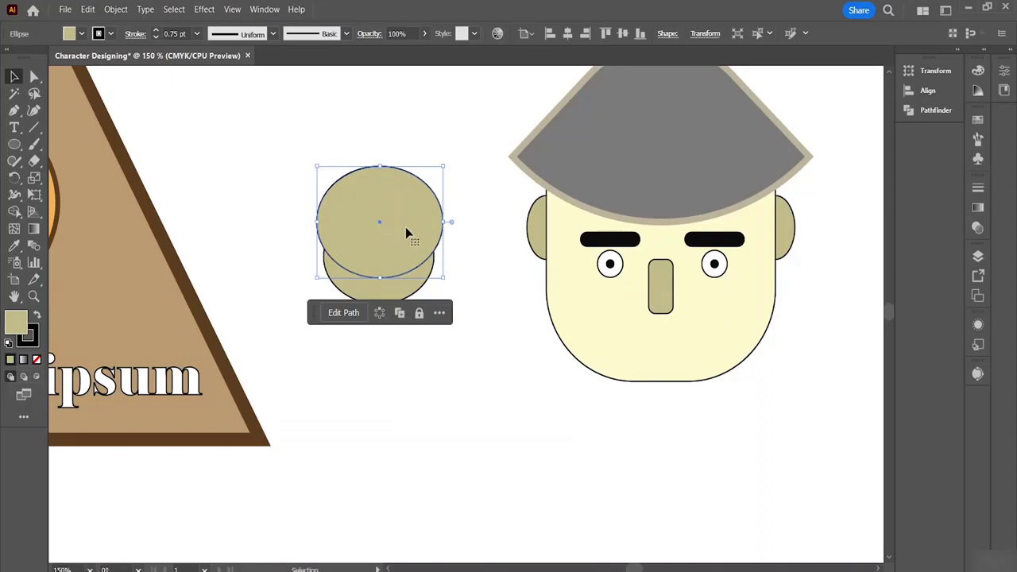
key("Down")
key("Down")
key("Down")
key("Down")
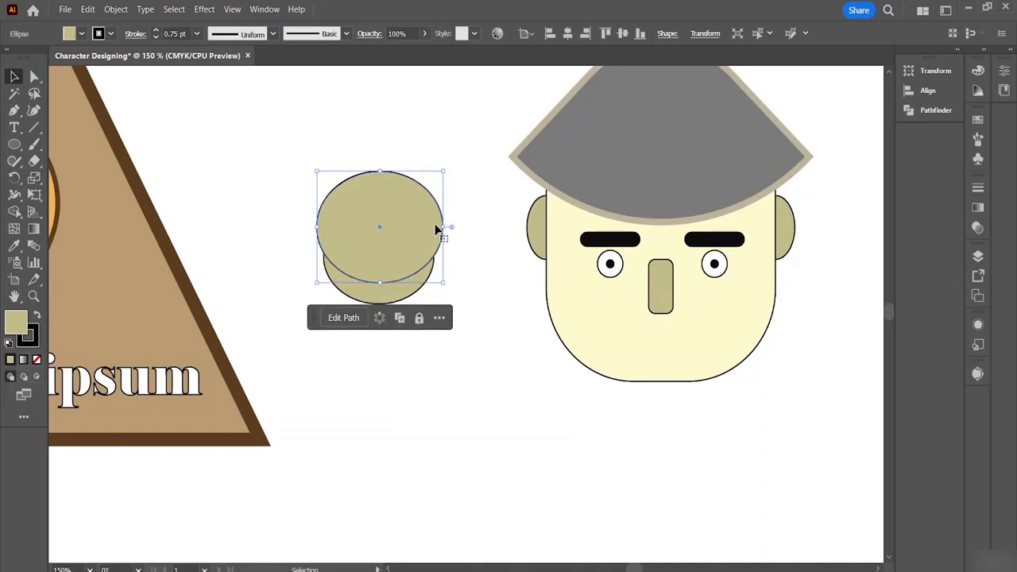
key("Down")
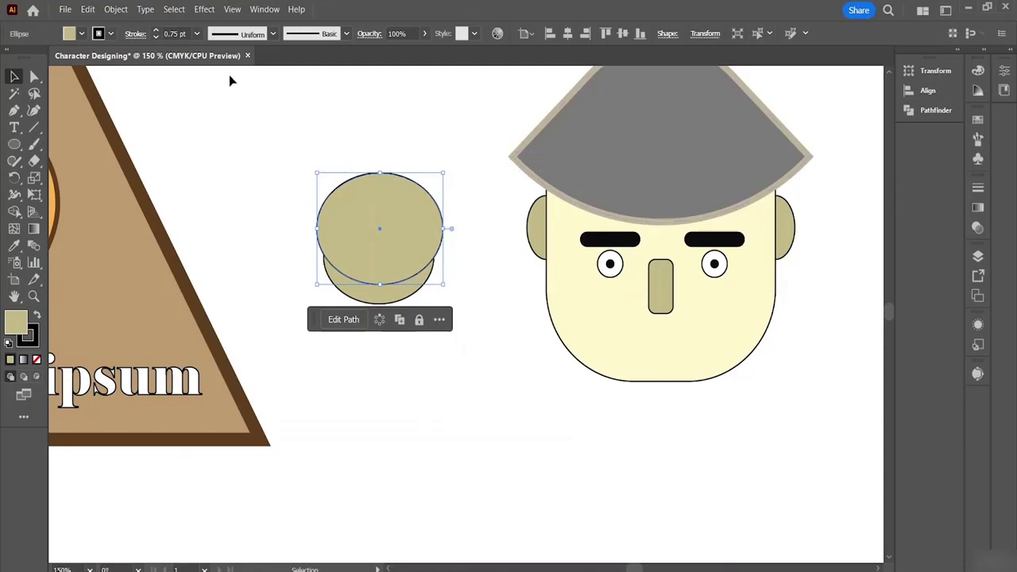
Use the Shape Builder on both ellipses to merge the upper regions and remove them, keeping only the crescent.
left_click(282, 125)
left_click_drag(286, 118, 451, 377)
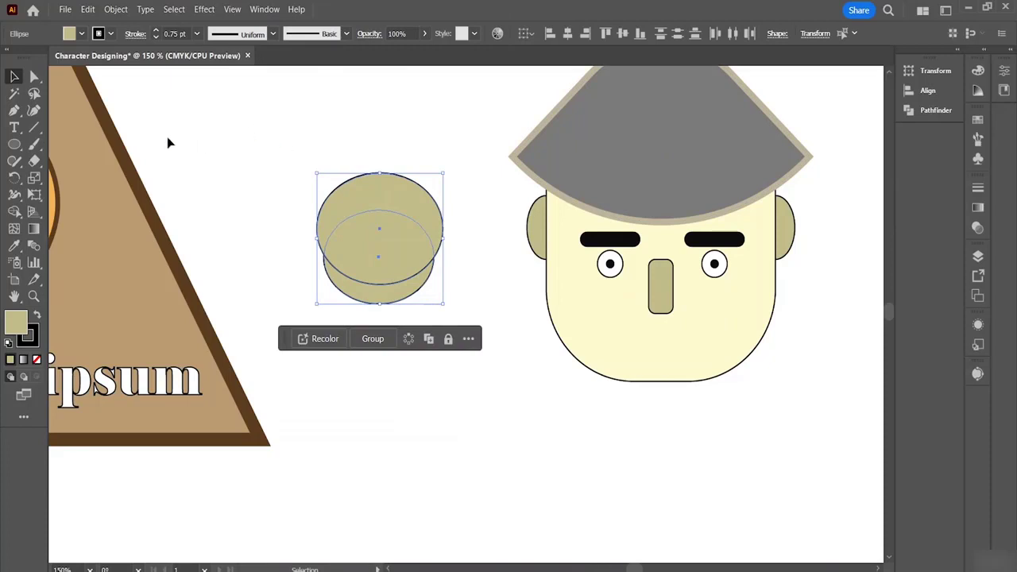
left_click(14, 211)
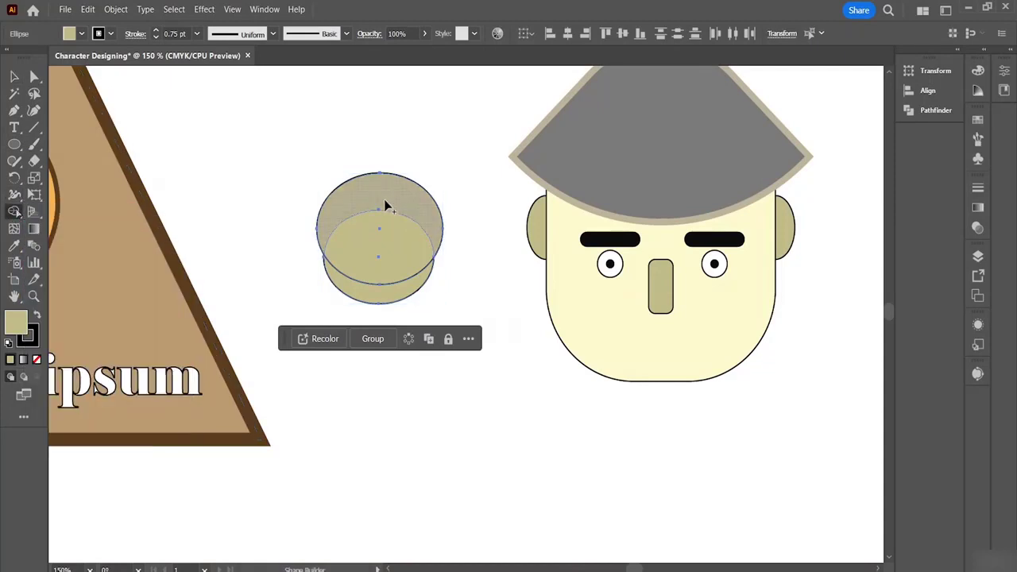
left_click_drag(380, 192, 383, 232)
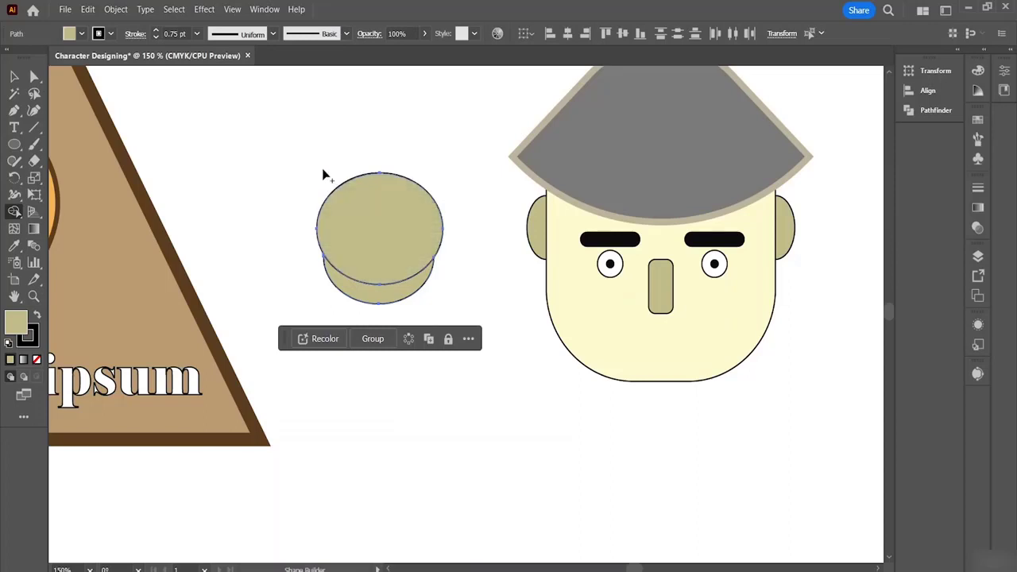
left_click(372, 227, "alt")
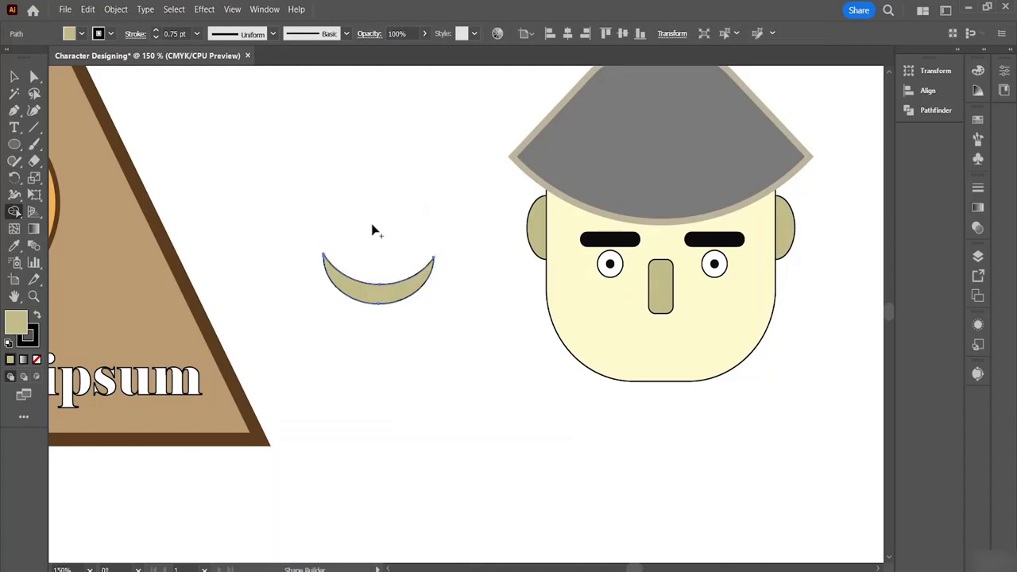
Place the crescent on the face below the nose as a smiling mouth.
left_click(13, 76)
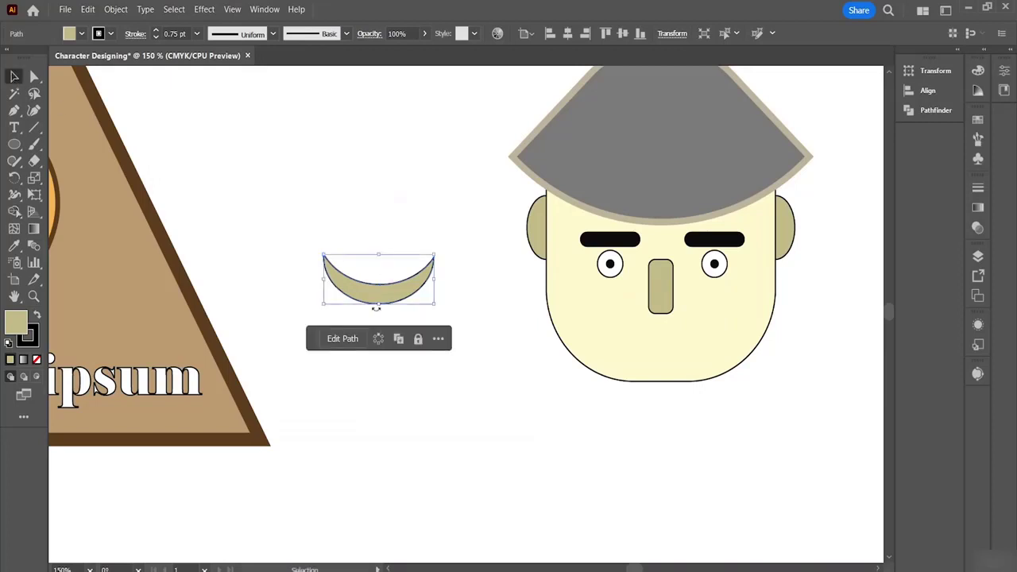
left_click_drag(388, 298, 674, 346)
left_click(783, 341)
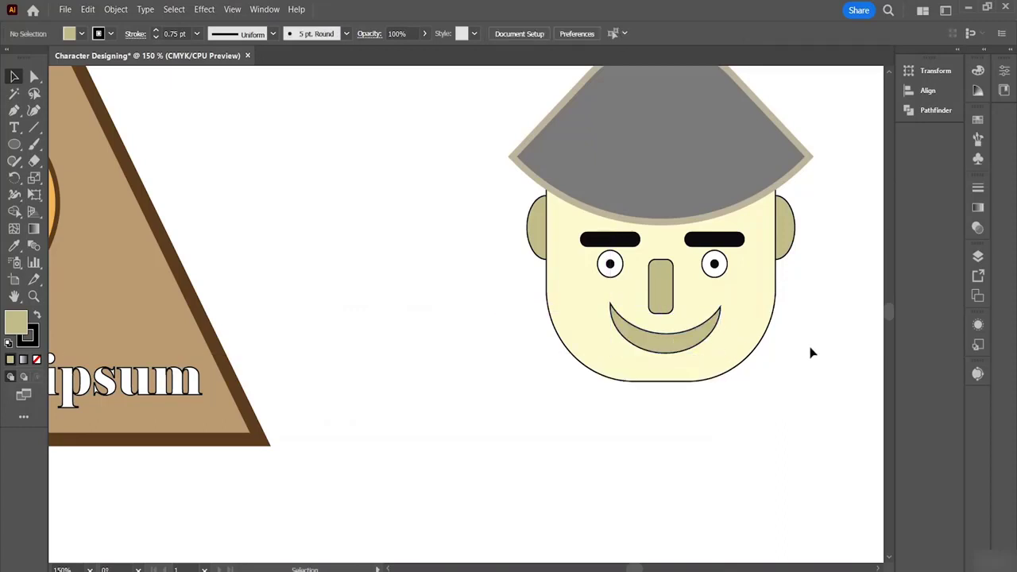
Undo the crescent's placement and its cutting, then delete the remaining ellipse shapes beside the head.
key("ctrl+z")
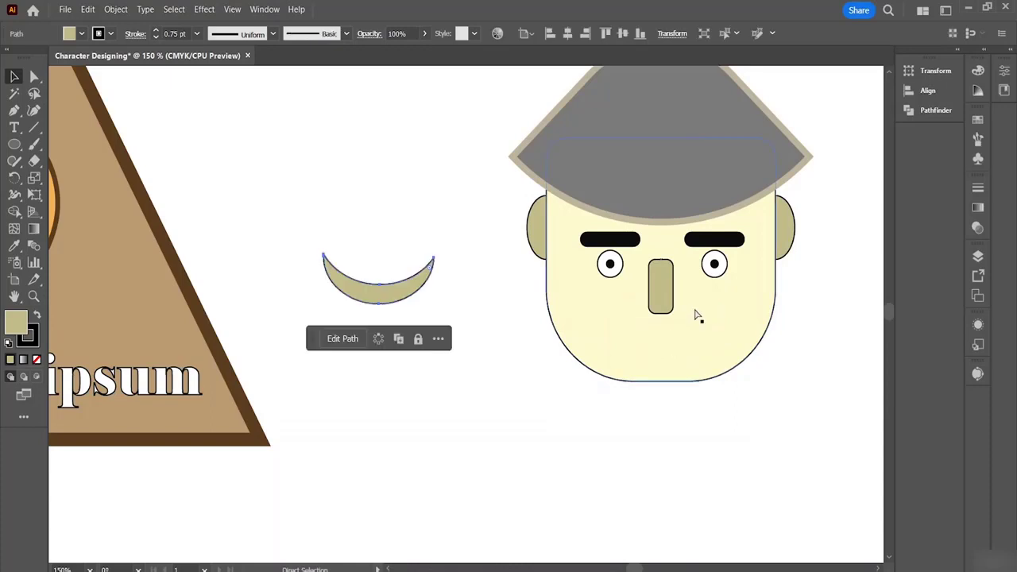
key("ctrl+z")
key("ctrl+z")
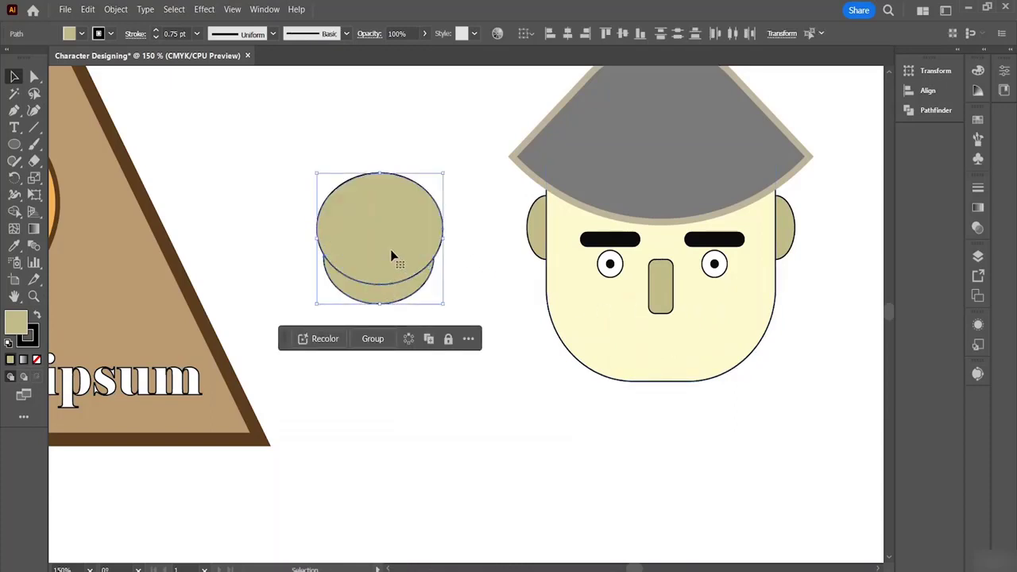
left_click_drag(391, 251, 310, 174)
key("Delete")
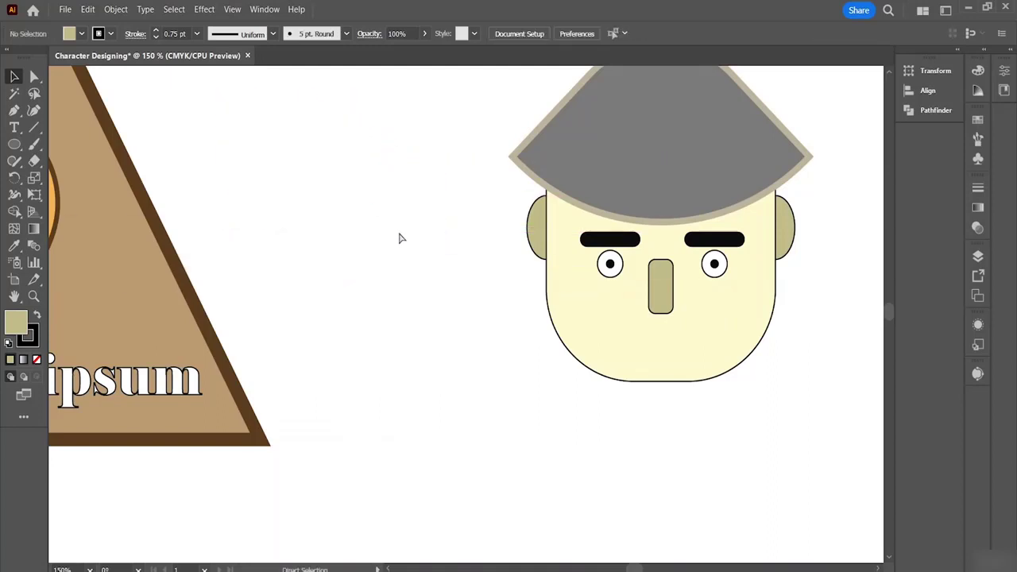
Draw a new, nearly round ellipse beside the head and a larger one overlapping its upper part.
left_click(14, 144)
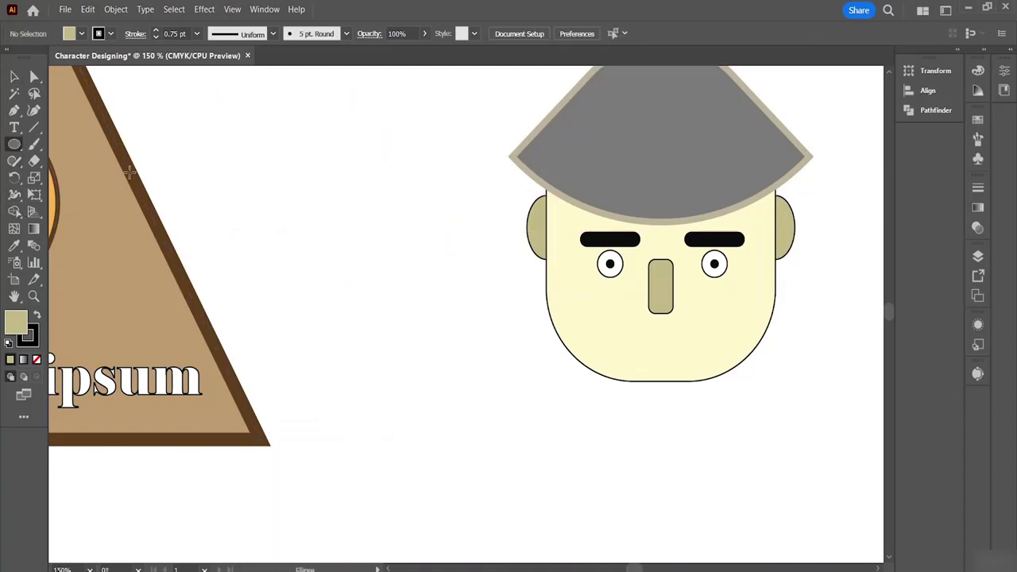
left_click_drag(330, 177, 421, 272)
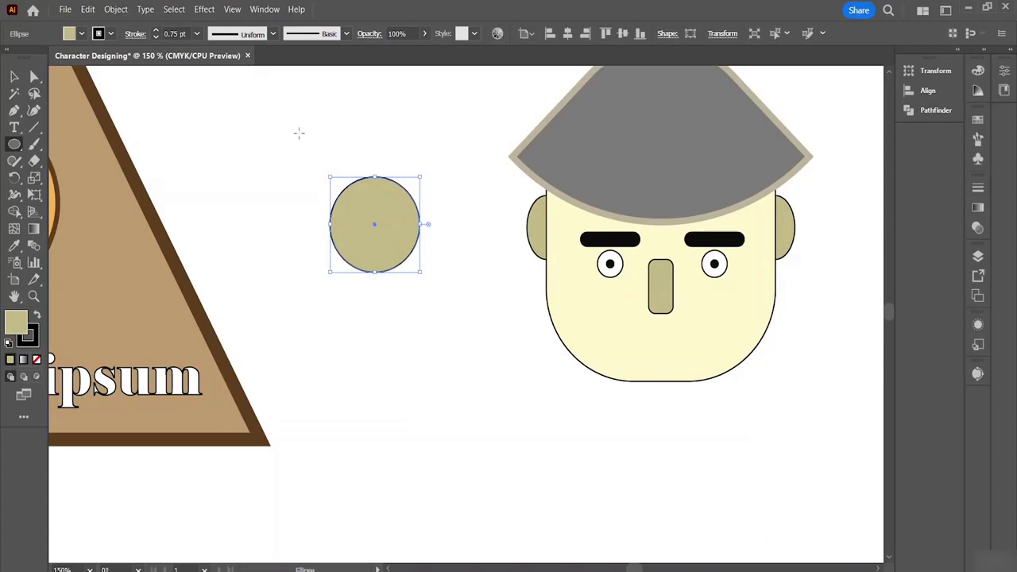
left_click_drag(279, 116, 397, 242)
Centre the larger ellipse over the smaller one and raise it slightly so a crescent of the smaller shows below.
key("v")
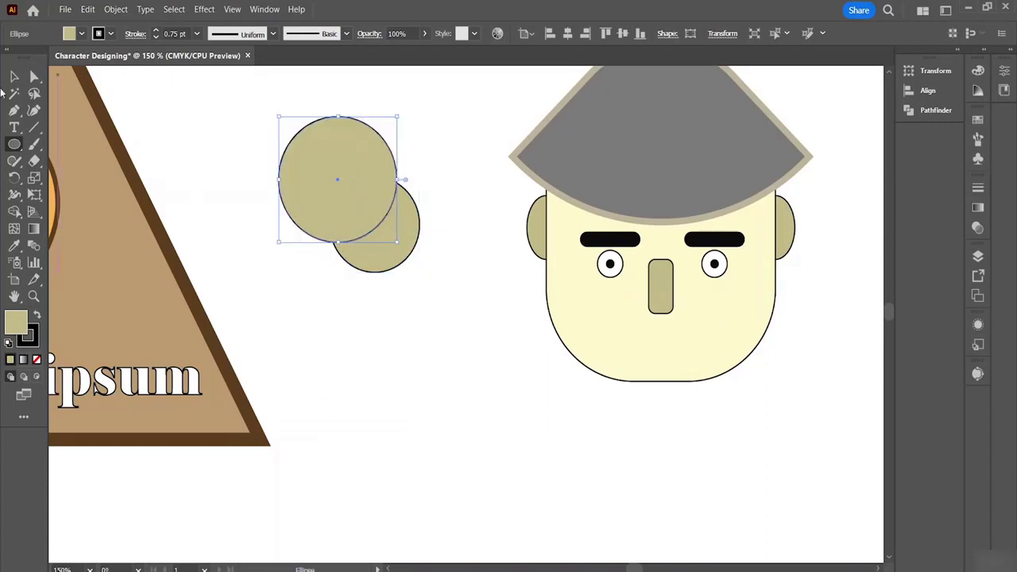
left_click_drag(339, 183, 376, 208)
left_click(481, 268)
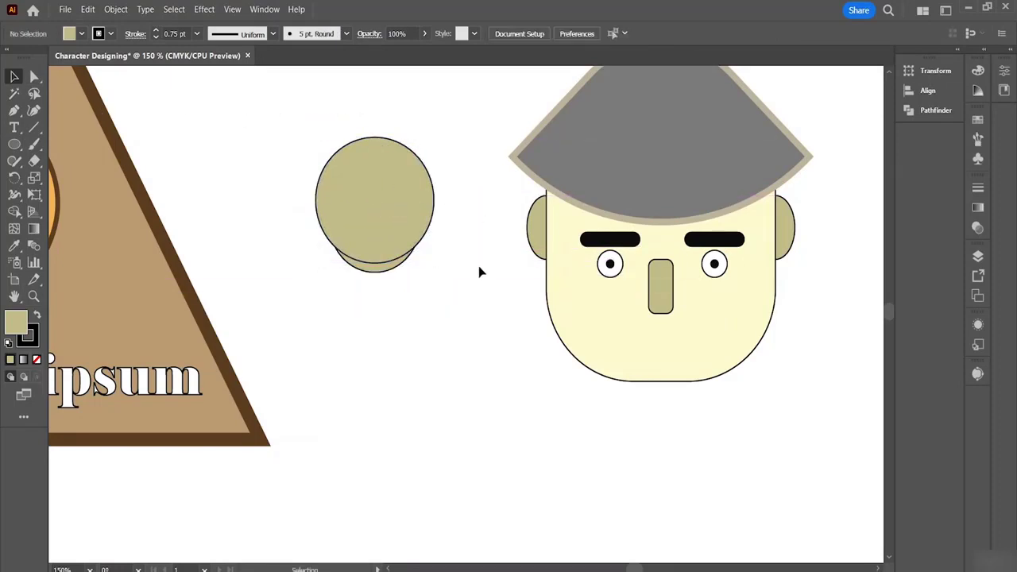
left_click_drag(392, 205, 392, 197)
left_click(469, 235)
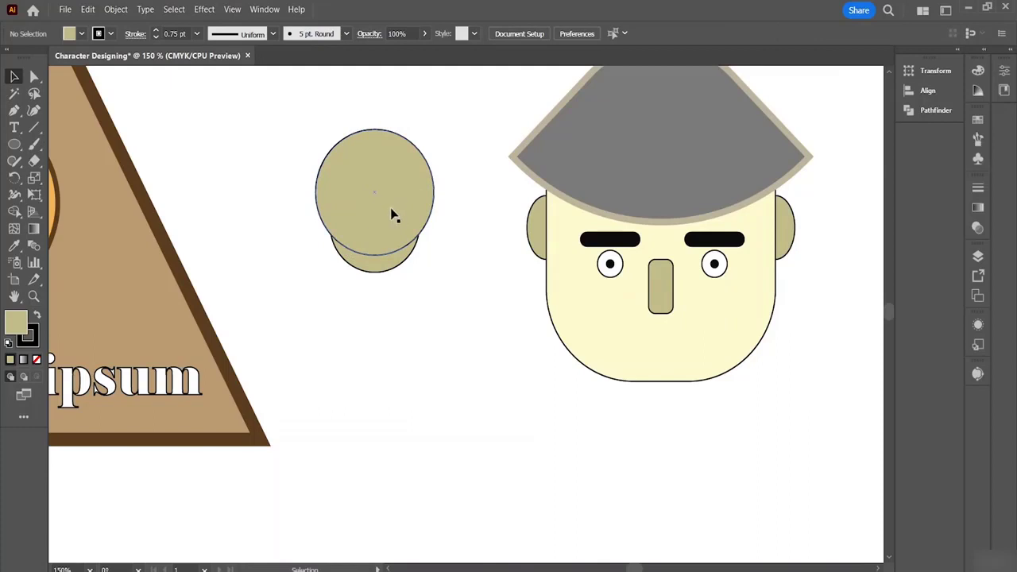
Merge the larger ellipse with its overlap using Shape Builder and remove it, leaving only the lower crescent.
left_click(391, 213)
left_click_drag(389, 212, 387, 208)
left_click(470, 254)
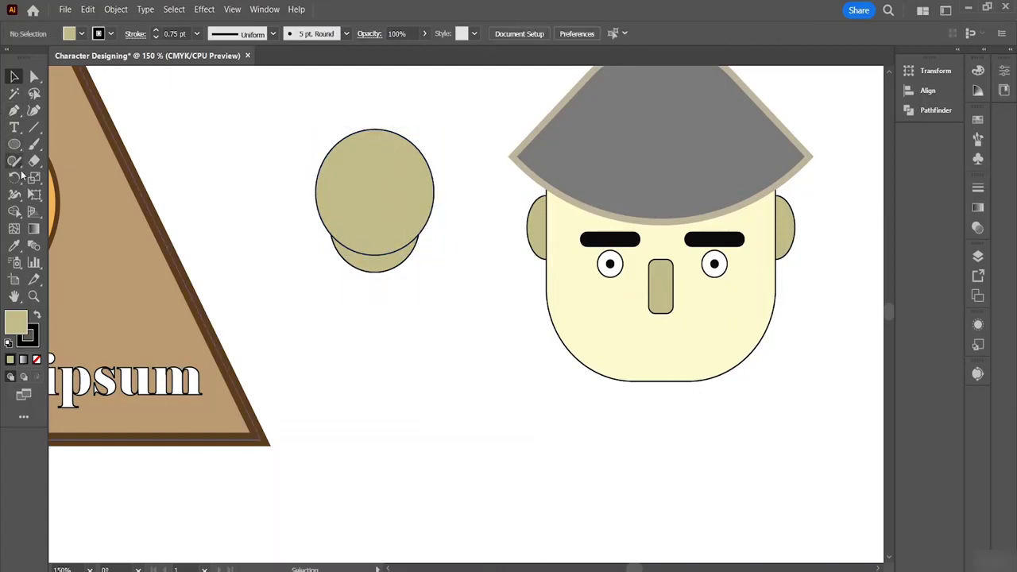
left_click(14, 212)
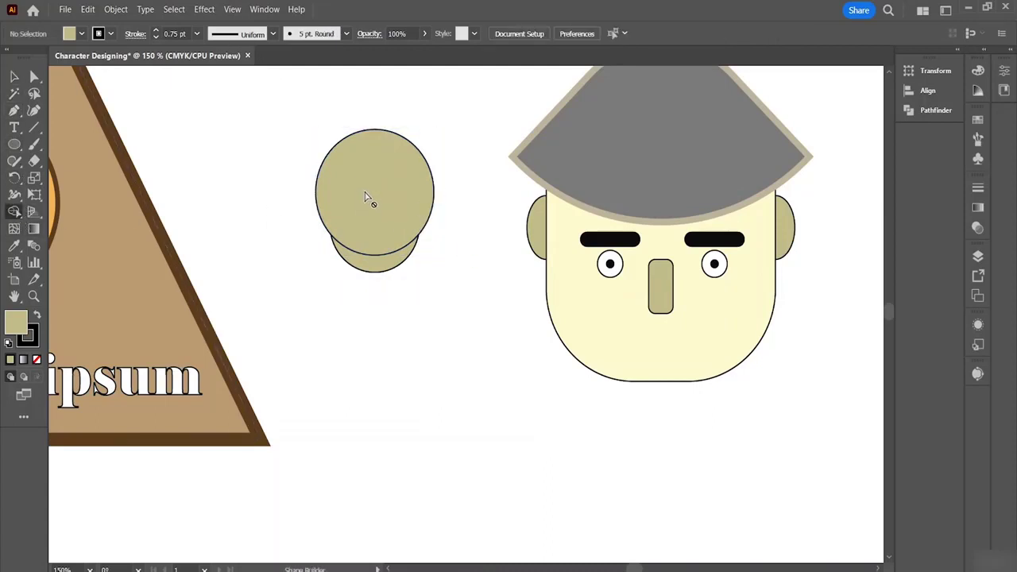
left_click(15, 76)
left_click_drag(279, 106, 467, 356)
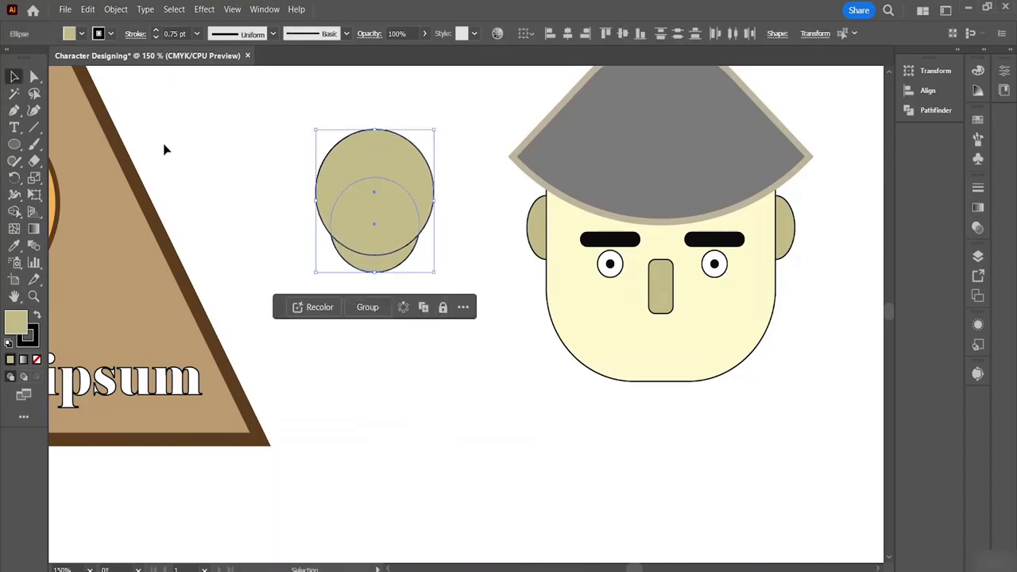
left_click(14, 212)
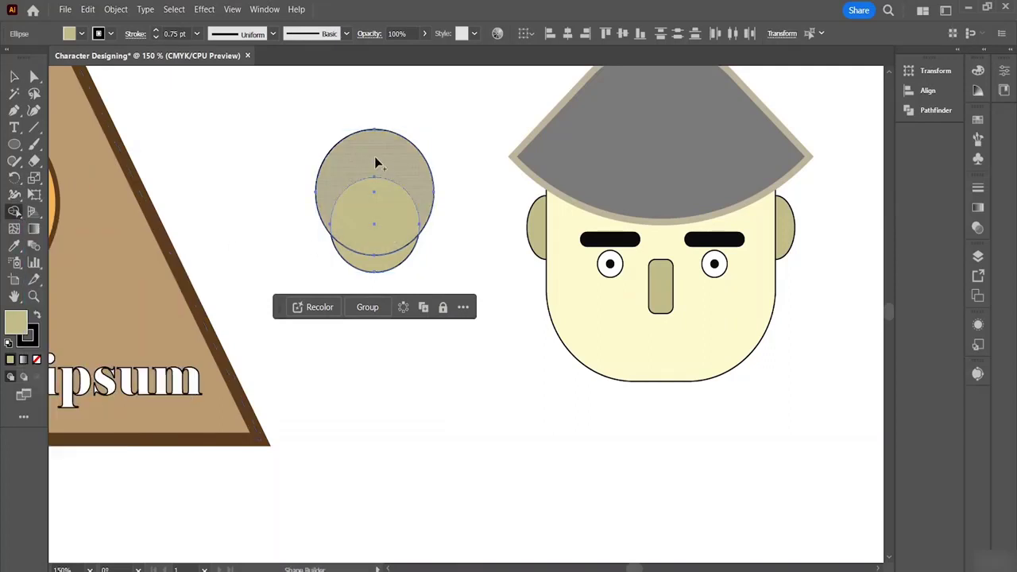
left_click_drag(375, 158, 387, 213)
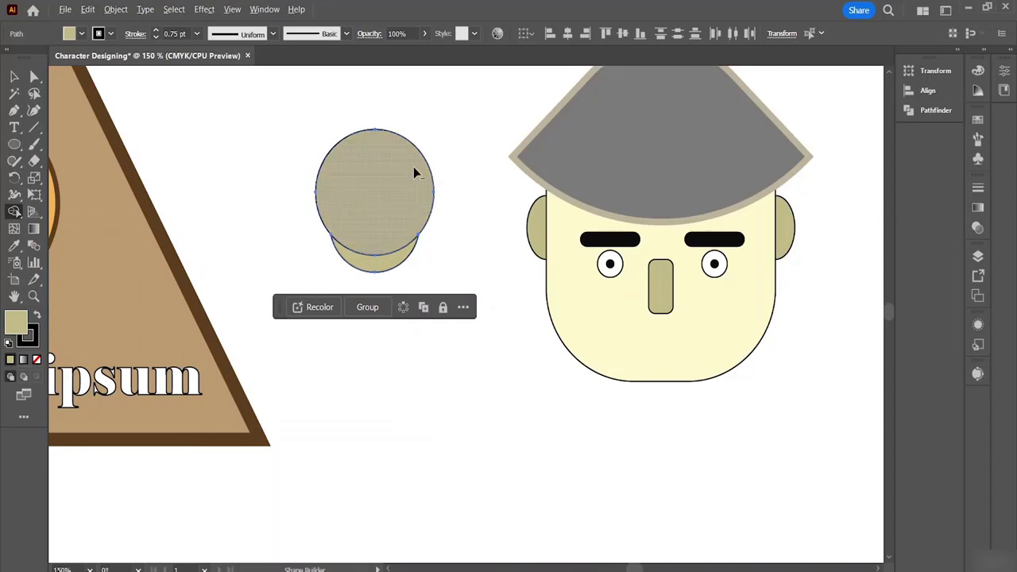
left_click(368, 161, "alt")
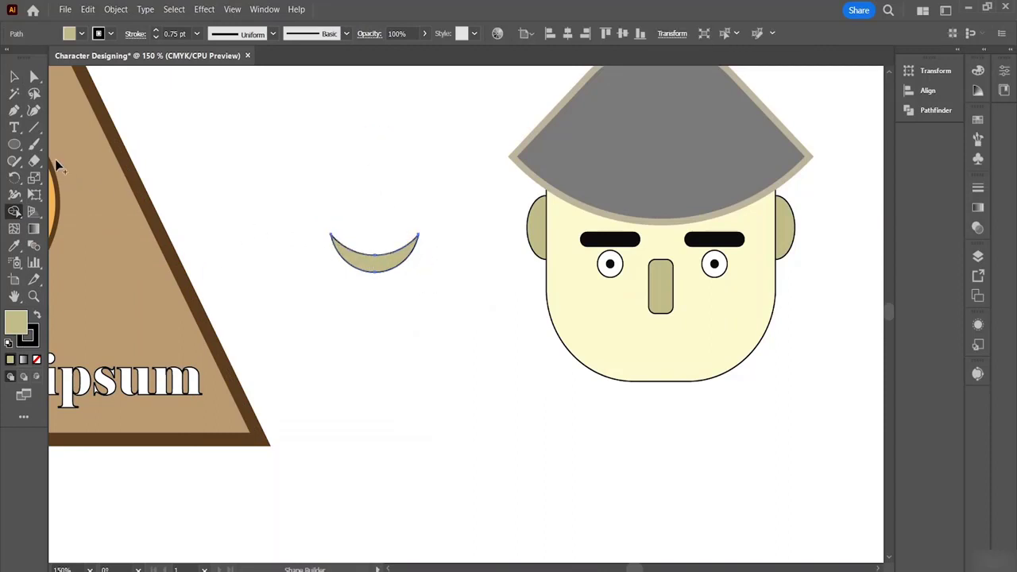
Place the crescent on the face below the nose as a smiling mouth, centred under the nose.
left_click(14, 78)
left_click_drag(395, 259, 676, 344)
left_click(803, 370)
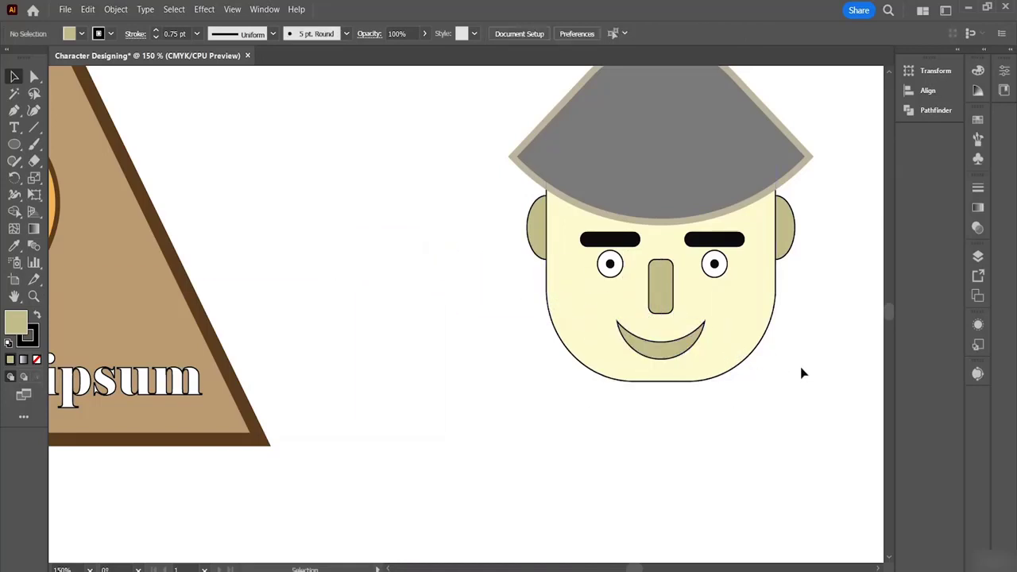
Fill the mouth crescent with the pale cream colour F7F3DF.
left_click(681, 352)
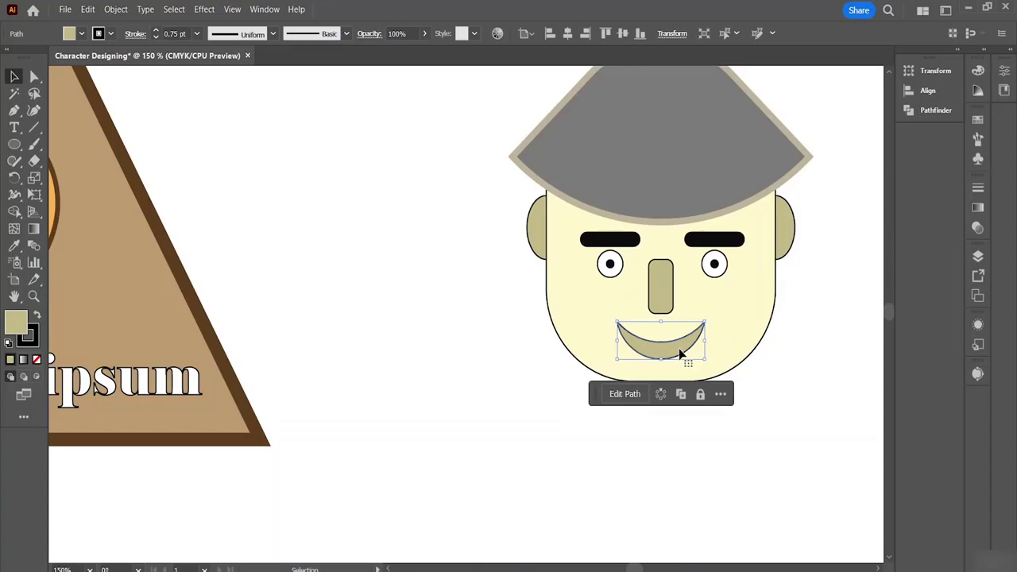
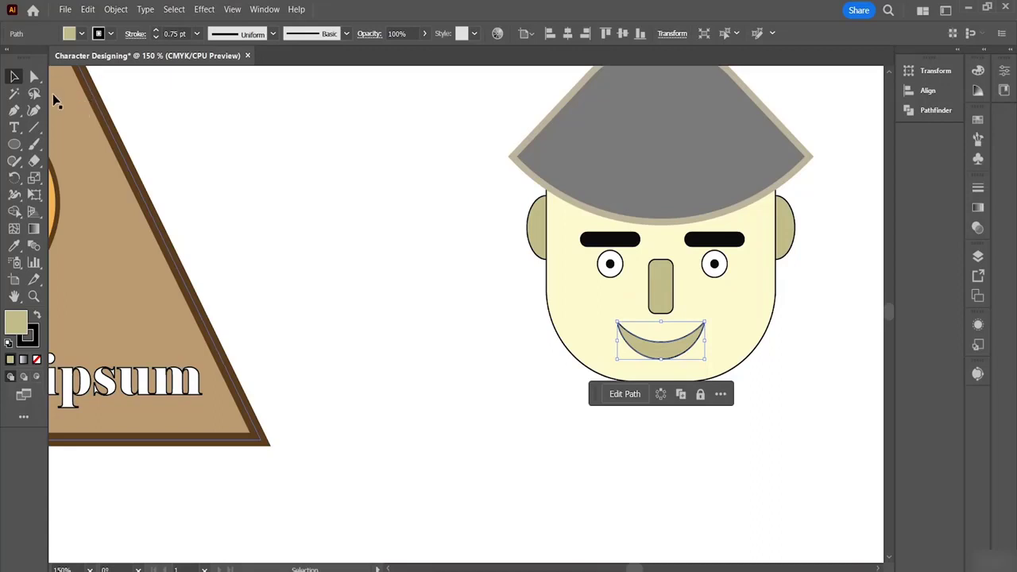
double_click(18, 323)
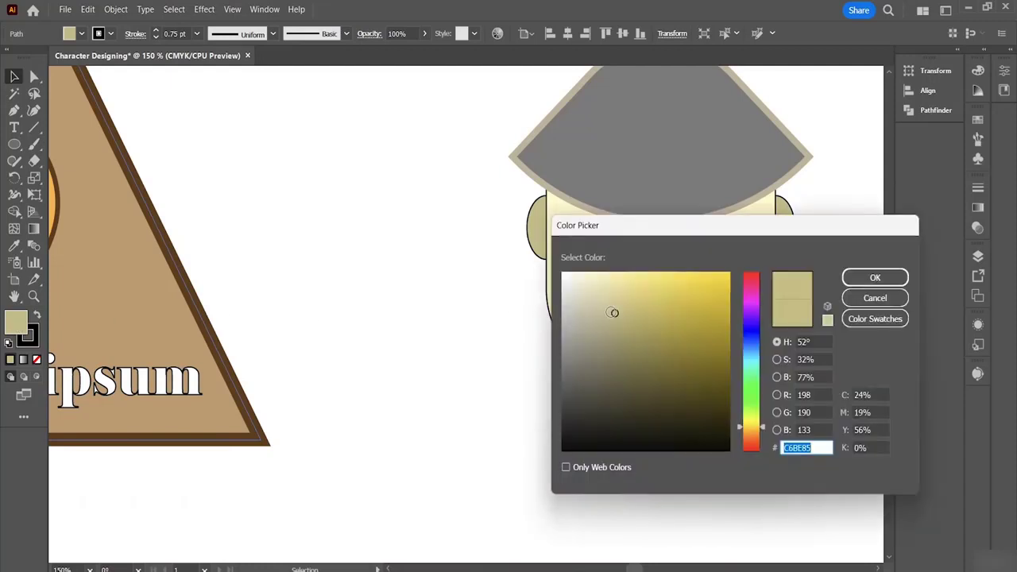
left_click_drag(614, 314, 580, 277)
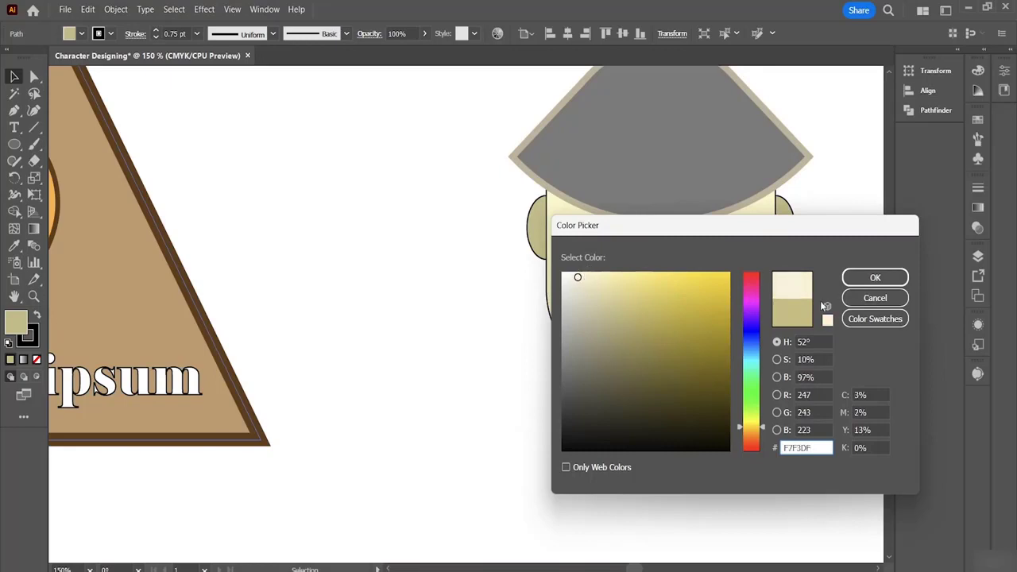
left_click(875, 278)
left_click(859, 341)
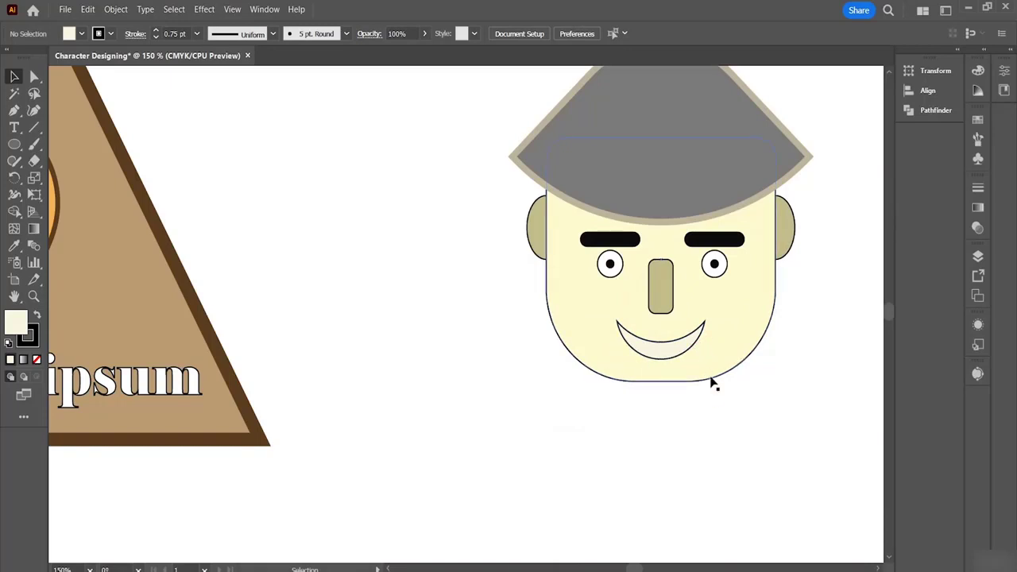
Draw a narrow vertical rounded rectangle as a neck, centre it under the chin and send it to the back.
scroll(823, 350, "up", 1)
scroll(825, 338, "up", 1)
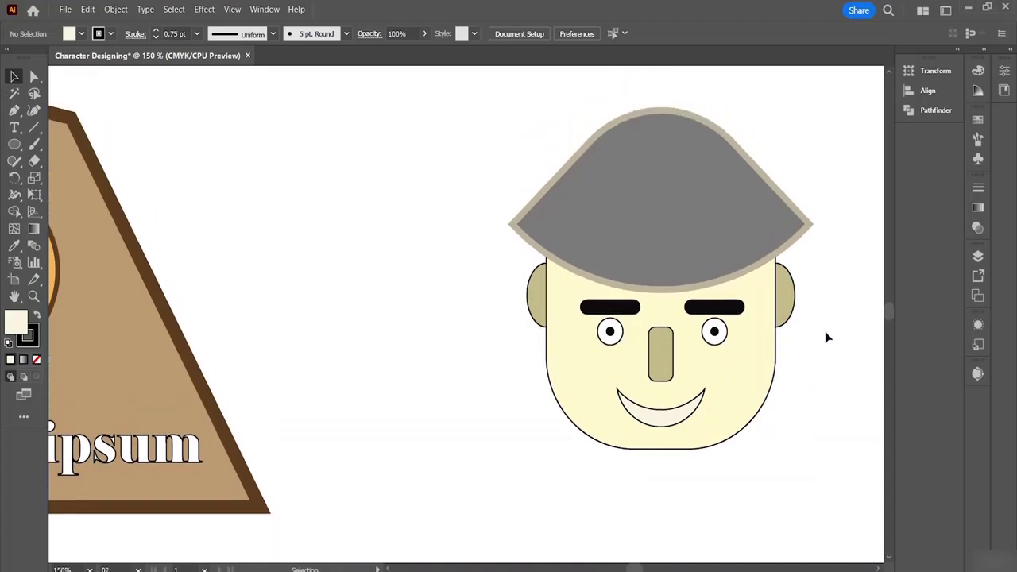
scroll(825, 332, "down", 2)
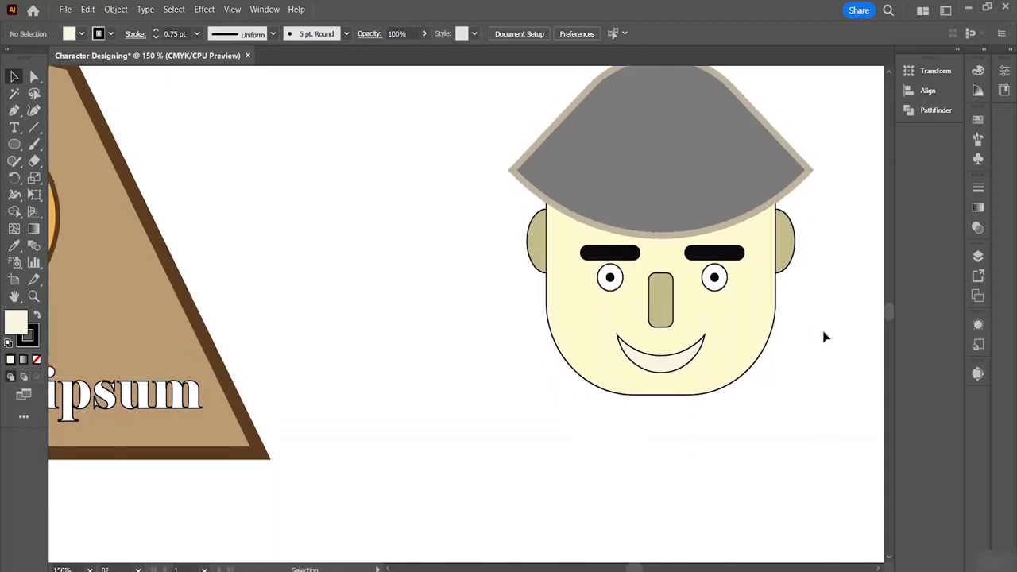
right_click(14, 144)
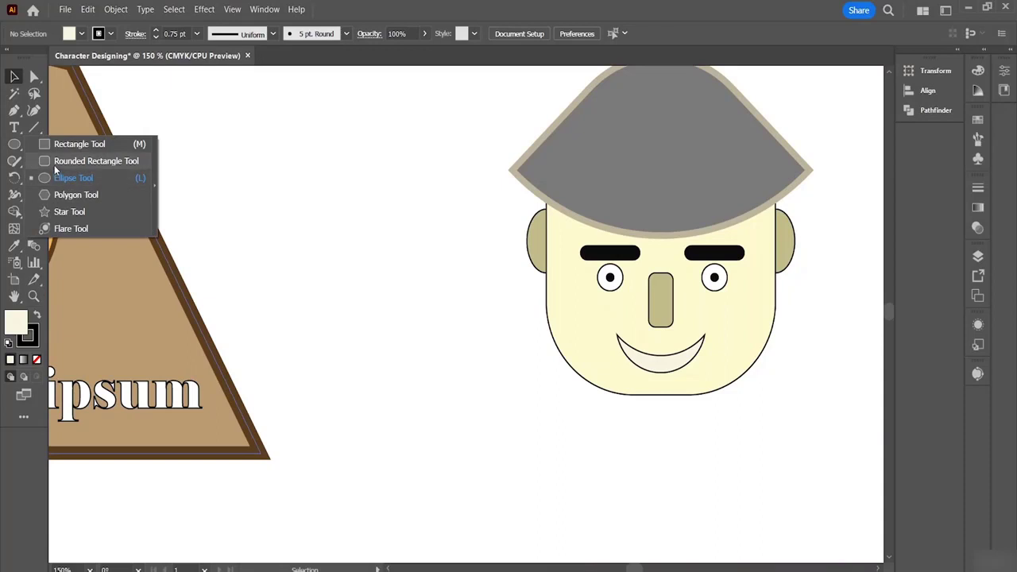
left_click(55, 164)
left_click_drag(381, 286, 664, 430)
key("v")
right_click(671, 408)
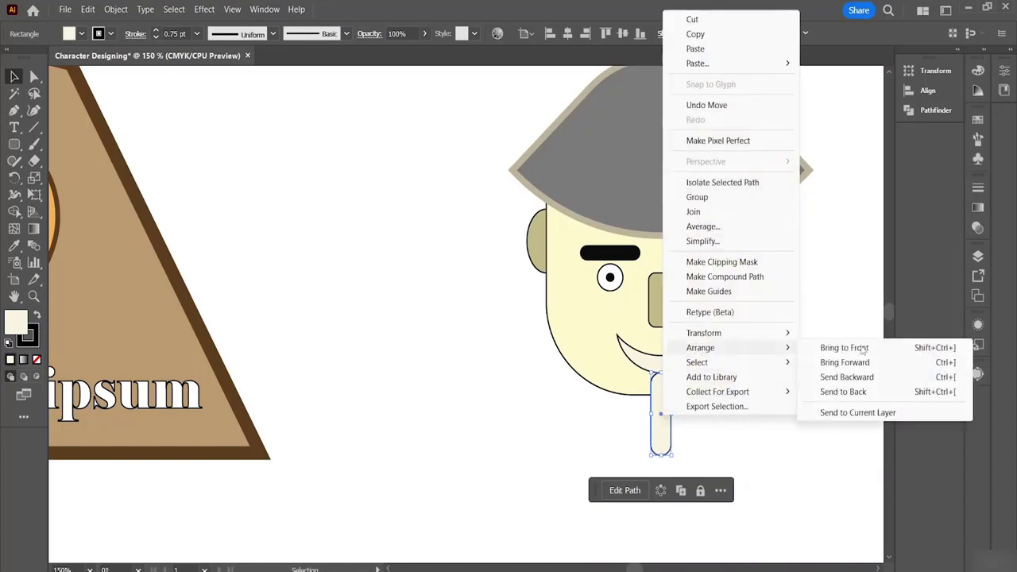
left_click(811, 391)
left_click(817, 446)
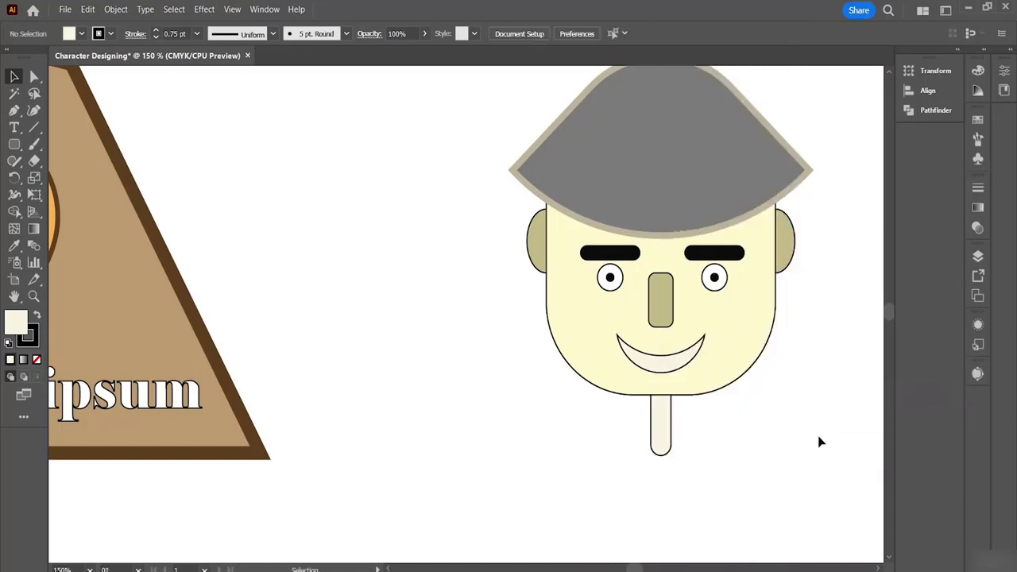
Nudge the neck up slightly so that less of it shows below the chin.
left_click(664, 433)
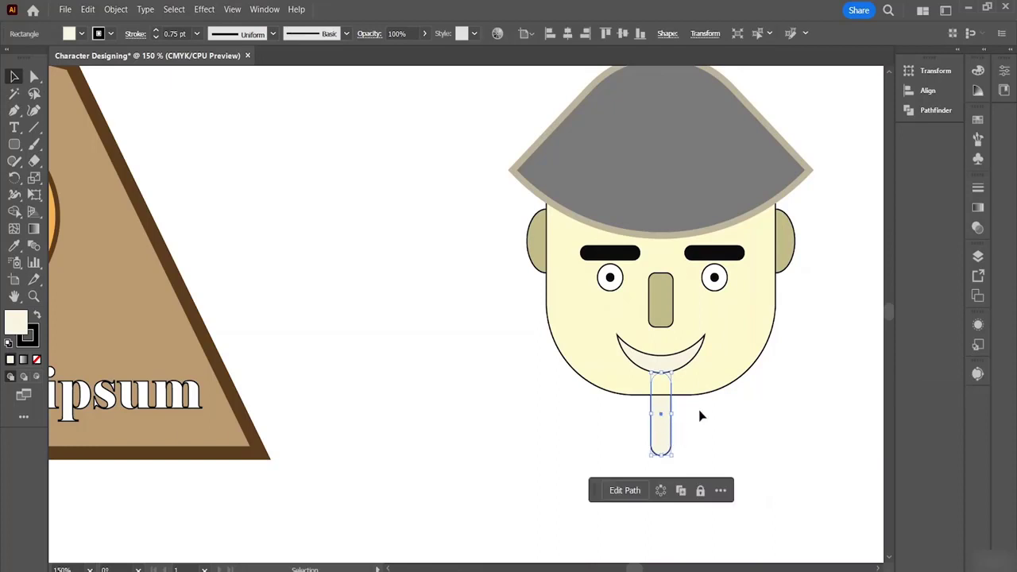
key("Up")
key("Up")
key("Up")
key("Up")
key("Up")
key("Up")
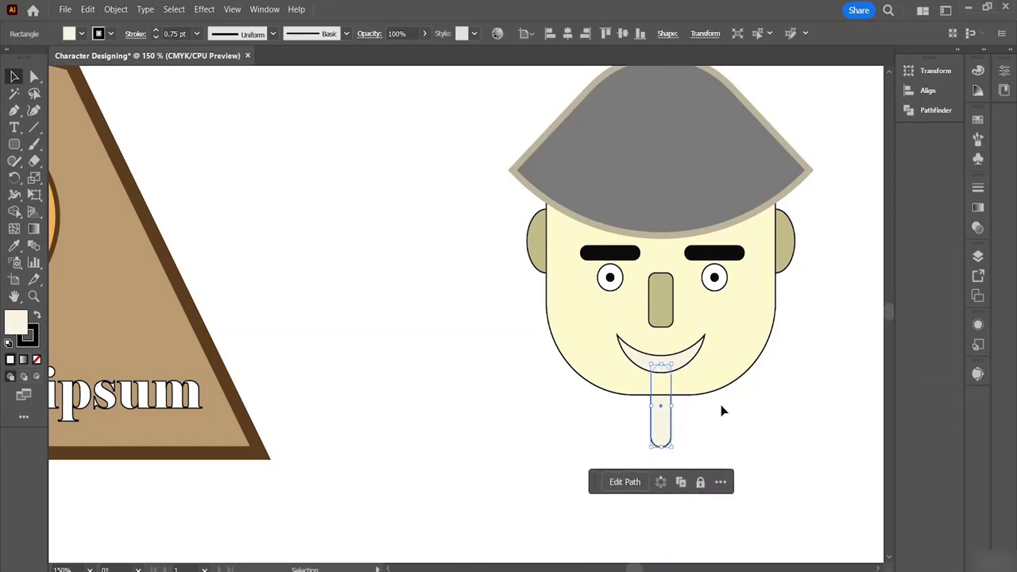
left_click(822, 433)
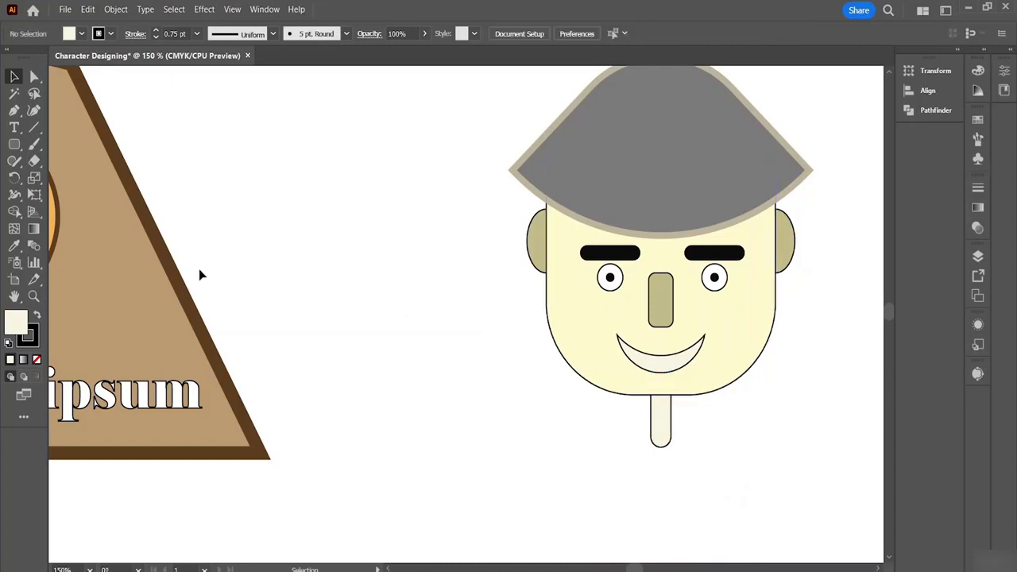
Draw a large, nearly round ellipse for the body and position it centred beneath the neck.
left_click(14, 144)
left_click(63, 178)
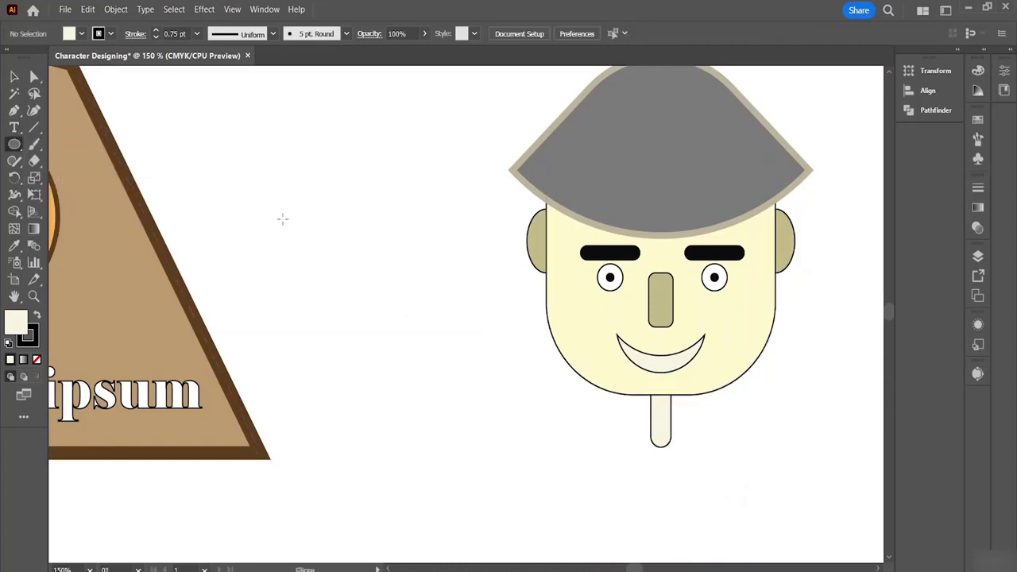
mouse_move(280, 159)
left_mouse_down()
mouse_move(477, 408)
mouse_move(560, 549)
mouse_move(660, 557)
left_mouse_up()
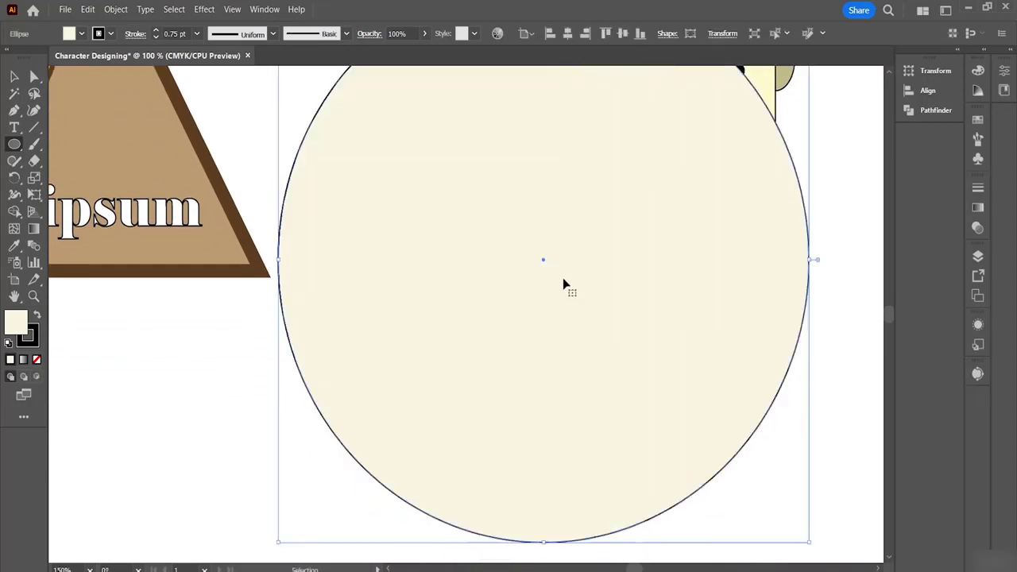
key("ctrl+minus")
key("ctrl+minus")
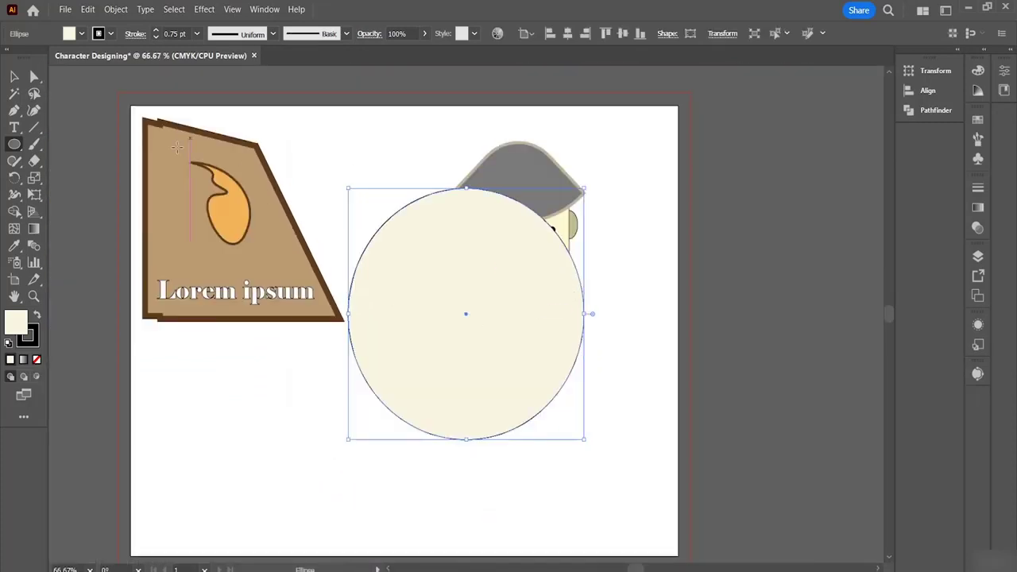
left_click(14, 77)
left_click_drag(486, 301, 537, 392)
left_click(657, 315)
Scale the body ellipse down proportionally to slightly wider than the hat and centre it under the neck again.
left_click(575, 430)
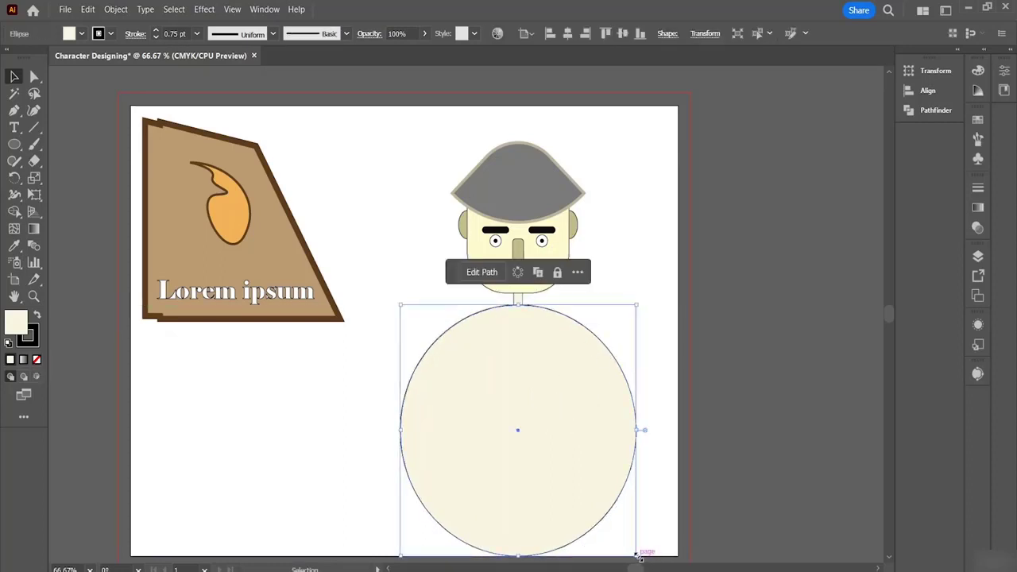
left_click_drag(633, 559, 544, 460)
left_click_drag(486, 381, 533, 381)
left_click(645, 382)
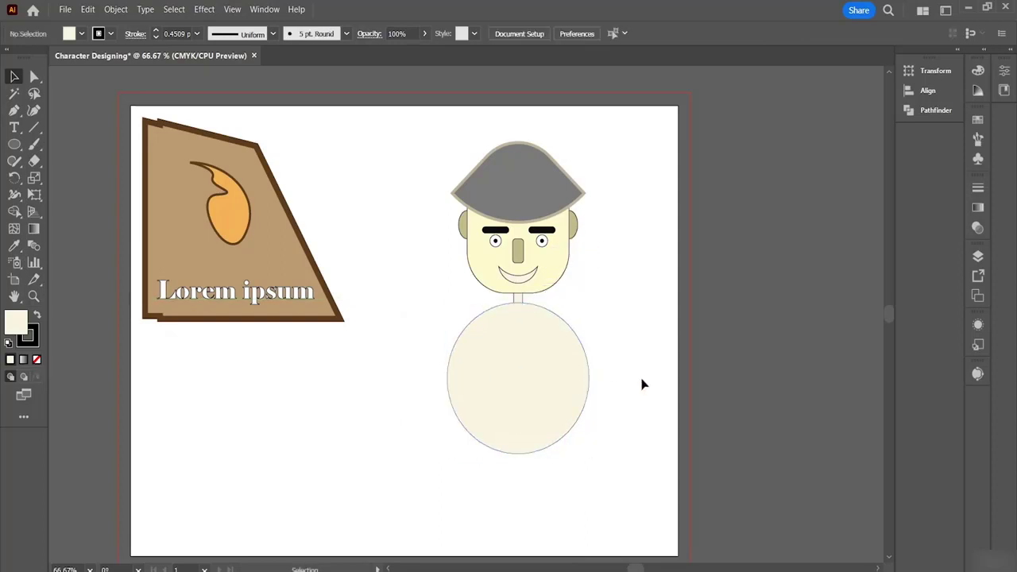
Draw a horizontal line across the middle of the body ellipse, extending past both of its sides.
left_click(579, 395)
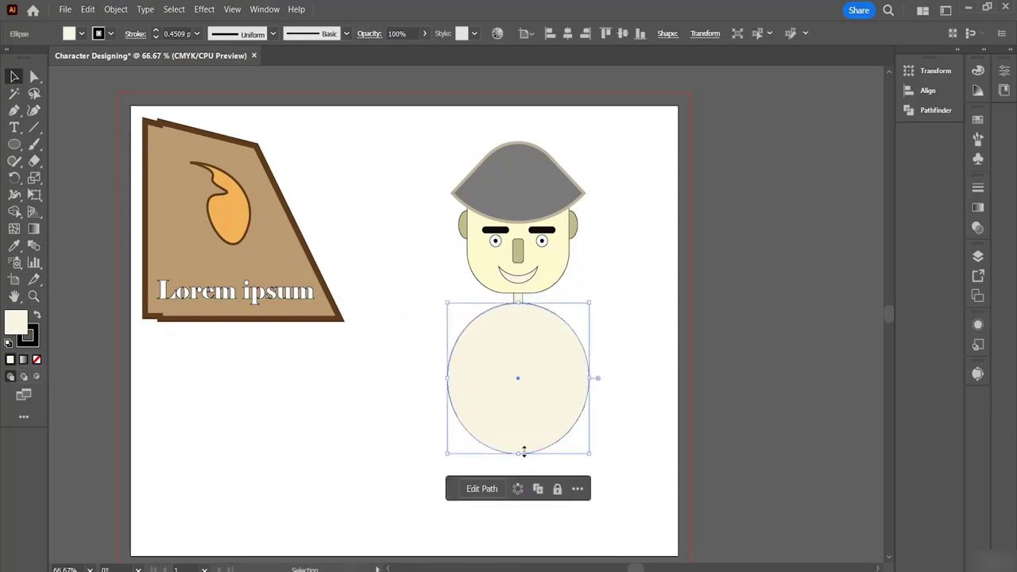
left_click_drag(566, 372, 563, 371)
left_click_drag(37, 127, 59, 128)
left_click(85, 129)
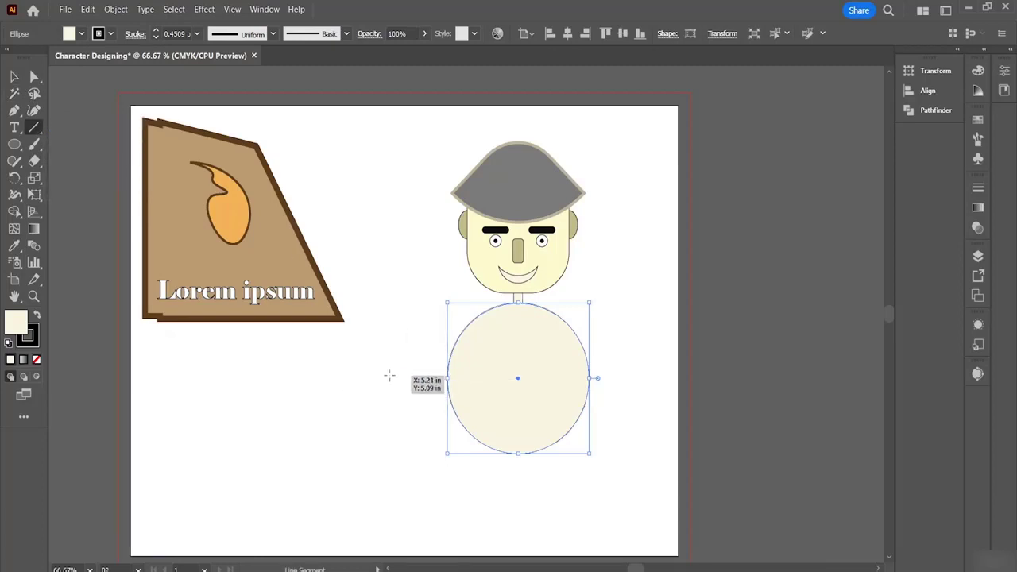
left_click_drag(401, 378, 636, 353)
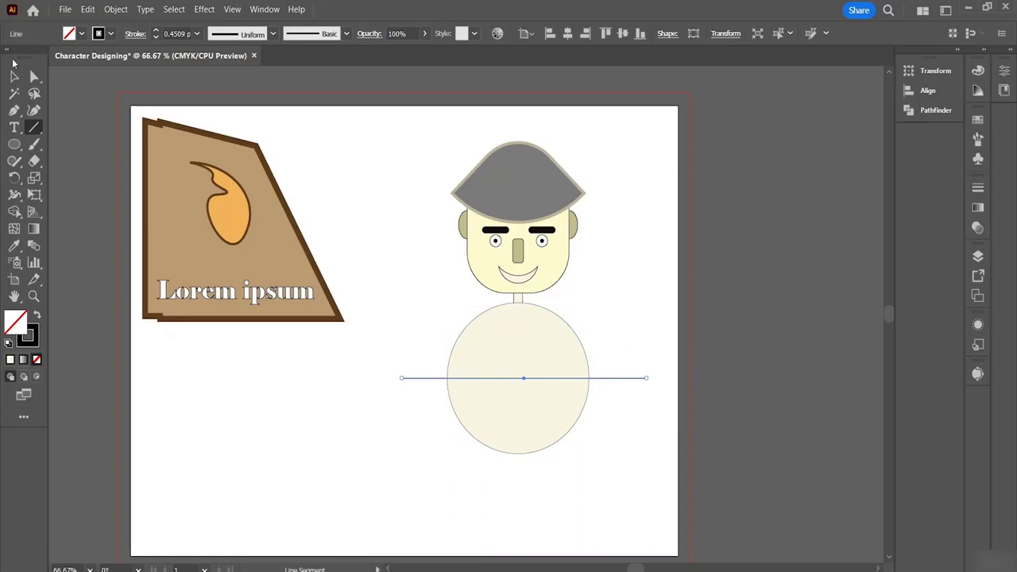
Remove the lower half of the body ellipse and both protruding line ends with Shape Builder, leaving a half-round torso.
left_click(14, 76)
left_click_drag(426, 311, 525, 493)
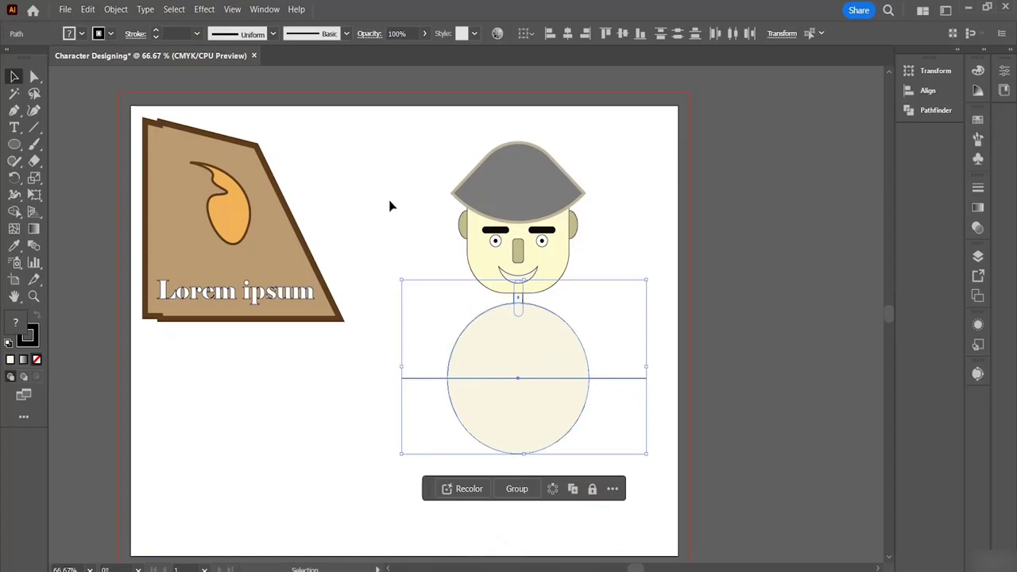
left_click(15, 212)
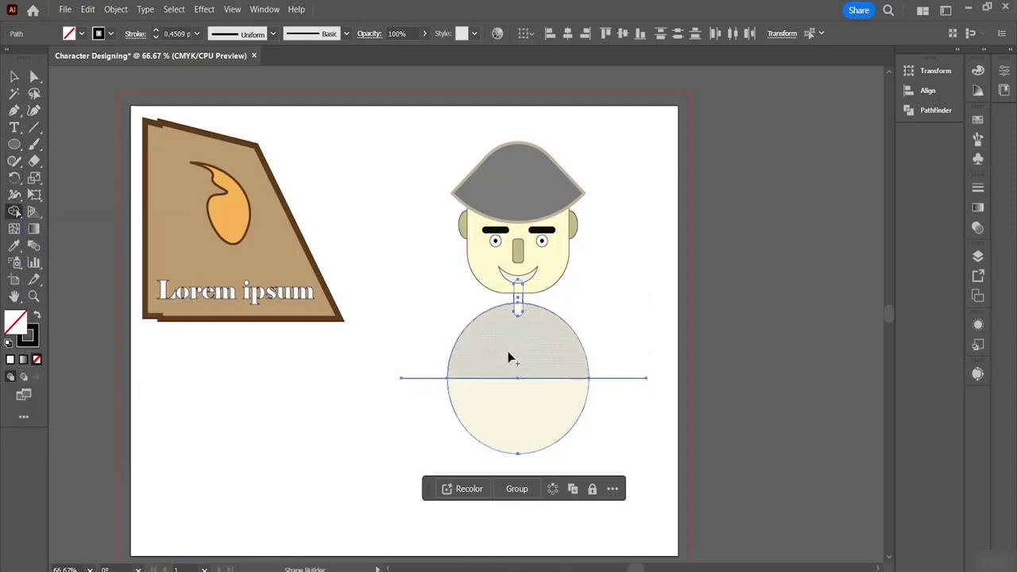
key("ctrl")
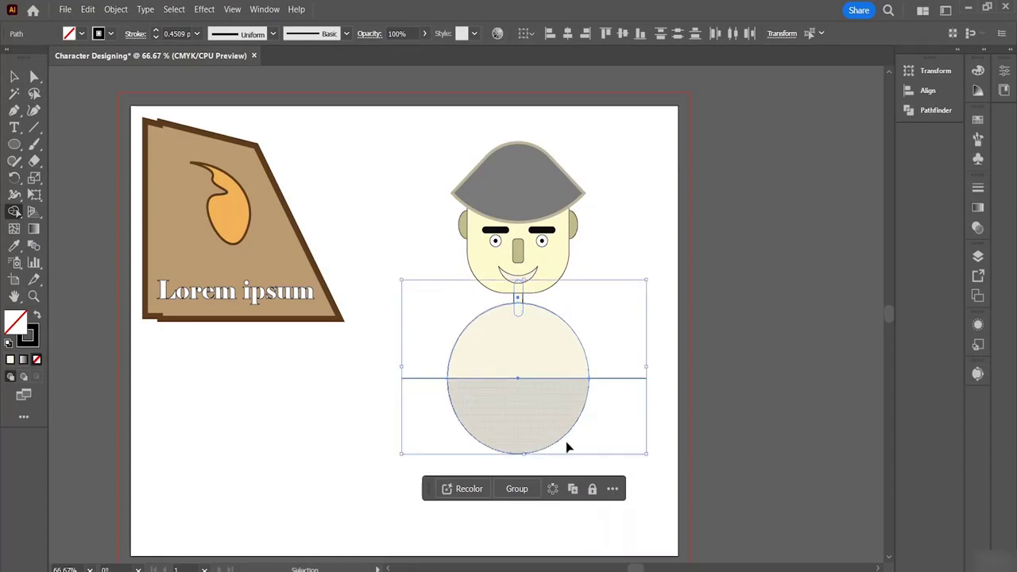
left_click(528, 417, "alt")
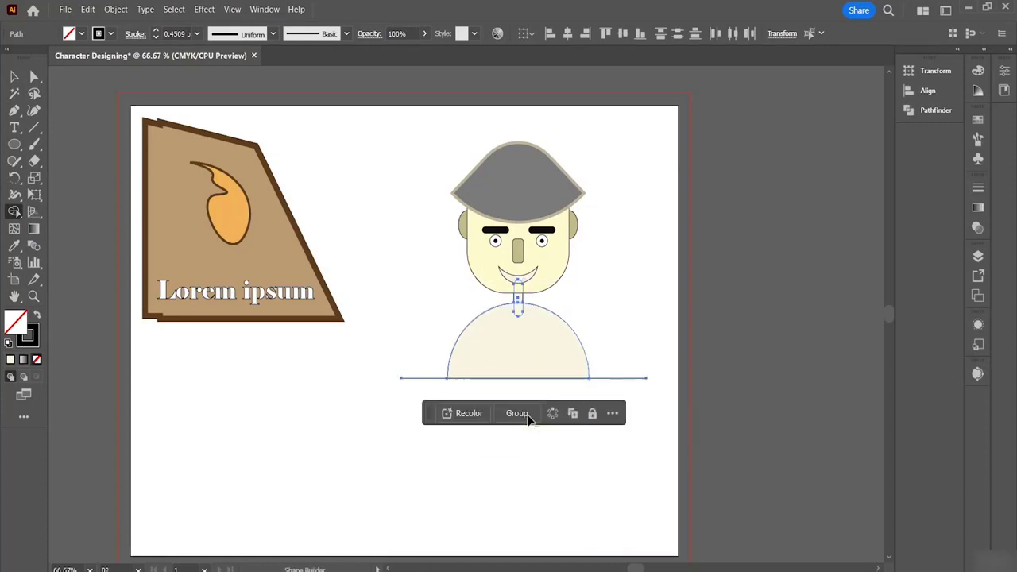
left_click(429, 382, "alt")
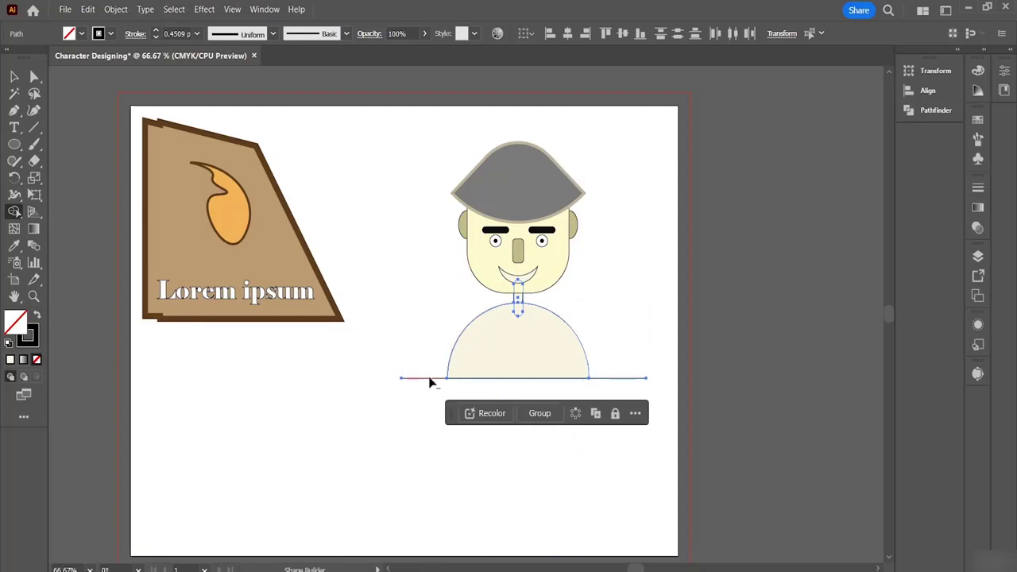
left_click(619, 381, "alt")
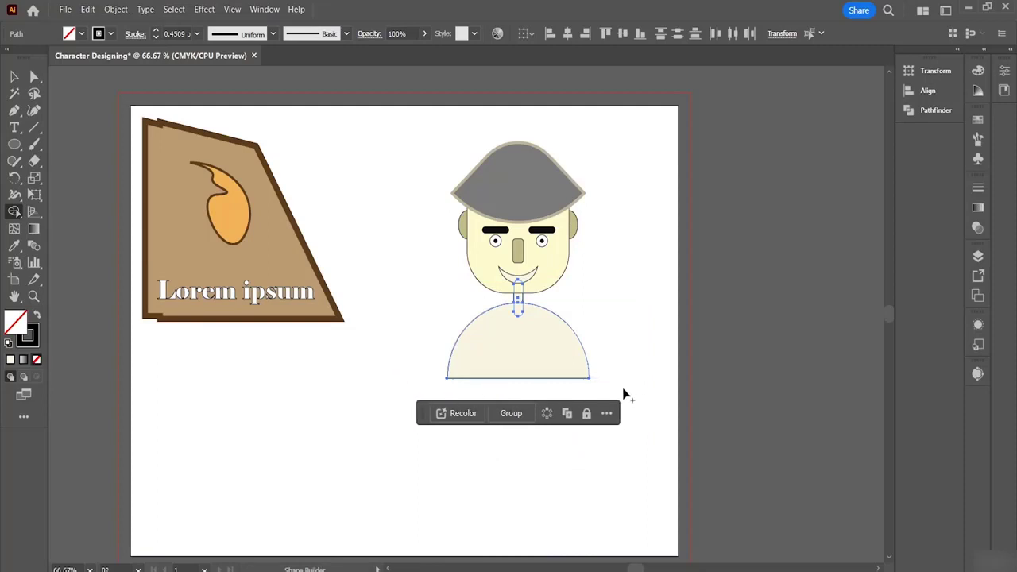
key("v")
key("shift+m")
left_click(14, 76)
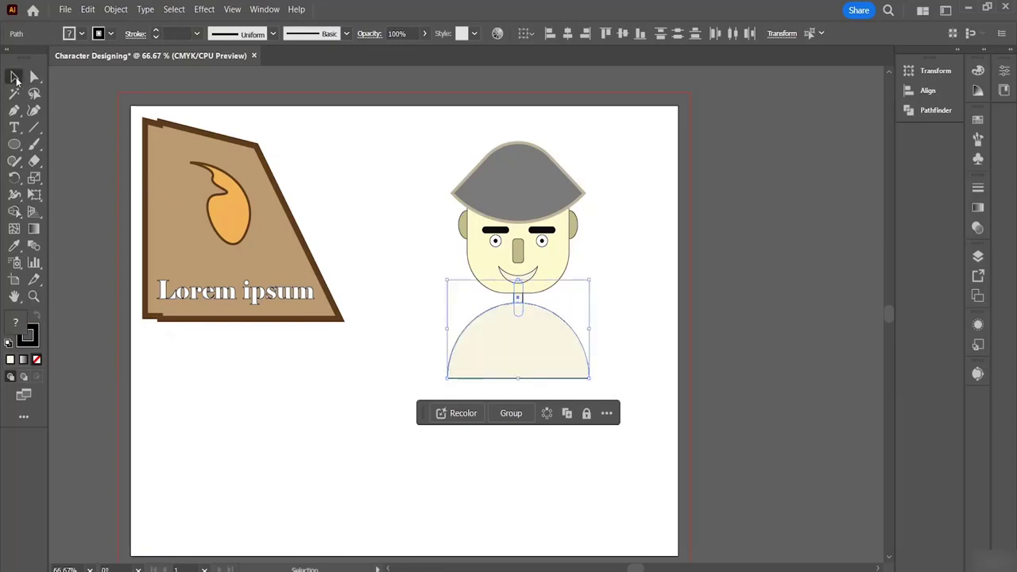
Change the fill of the half-round torso from cream to a pale blue and deselect it.
left_click(368, 317)
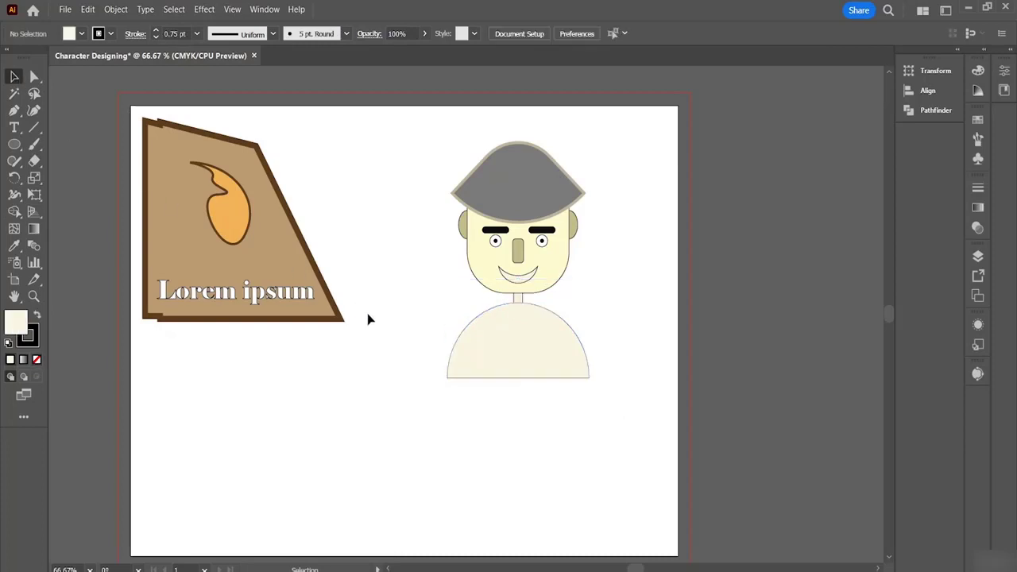
left_click(517, 362)
left_click(628, 375)
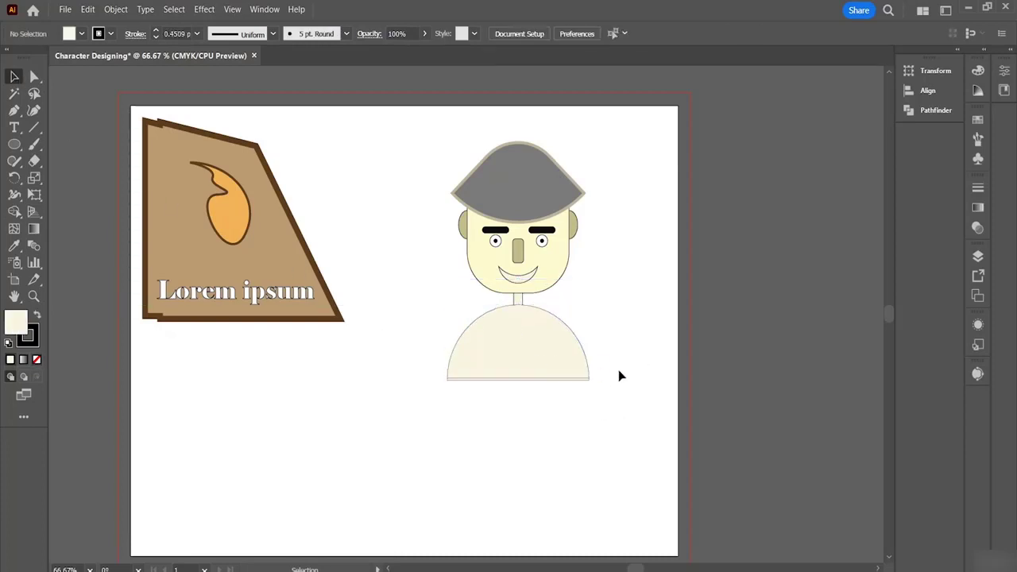
key("a")
left_click(549, 352)
key("v")
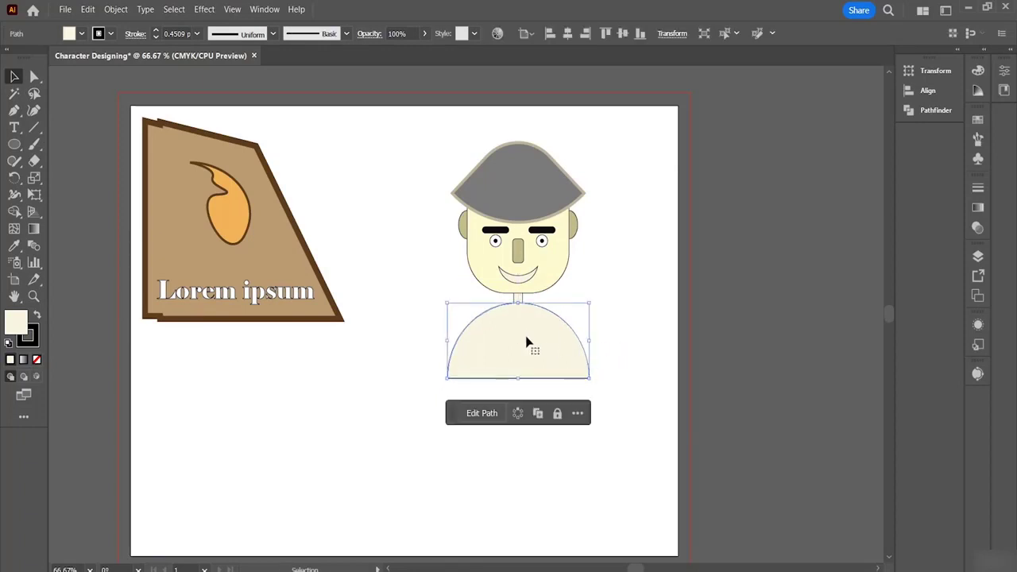
double_click(13, 334)
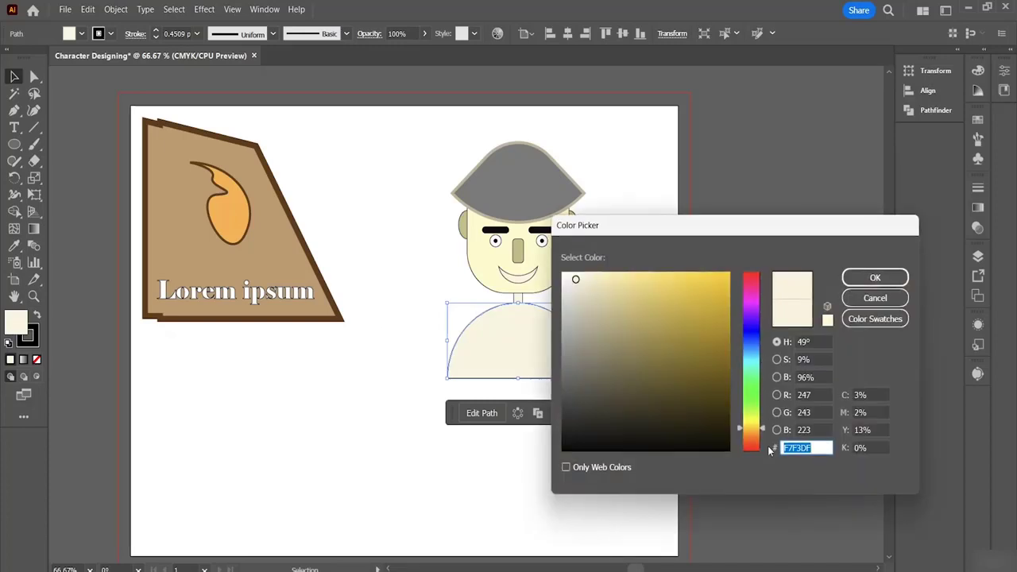
left_click_drag(763, 433, 761, 365)
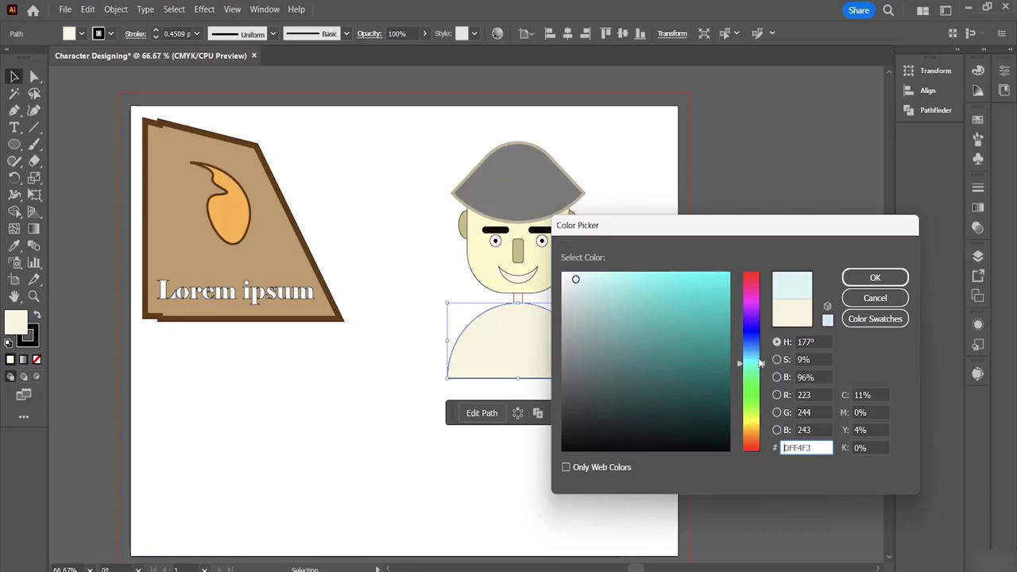
left_click(868, 280)
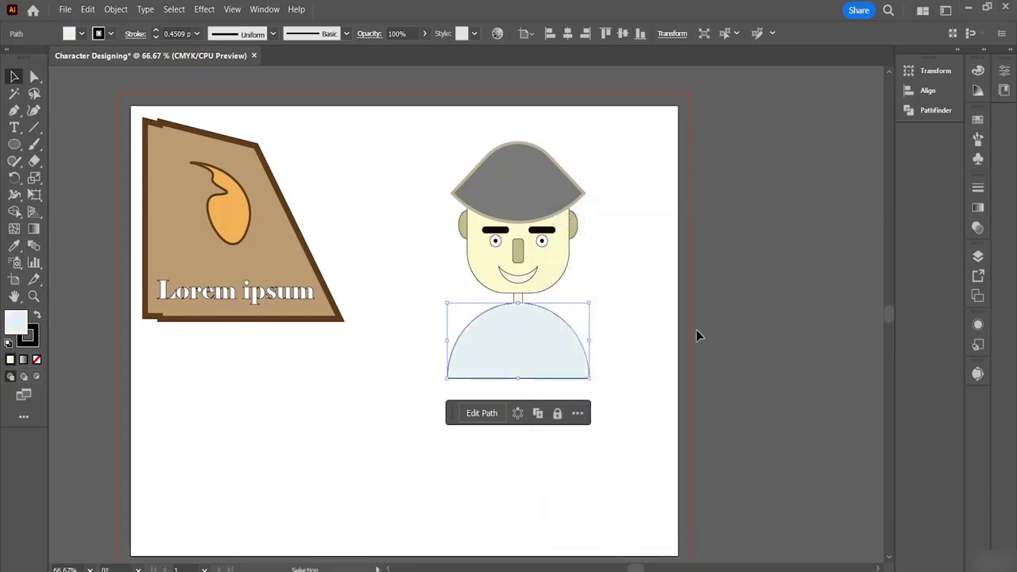
left_click(650, 342)
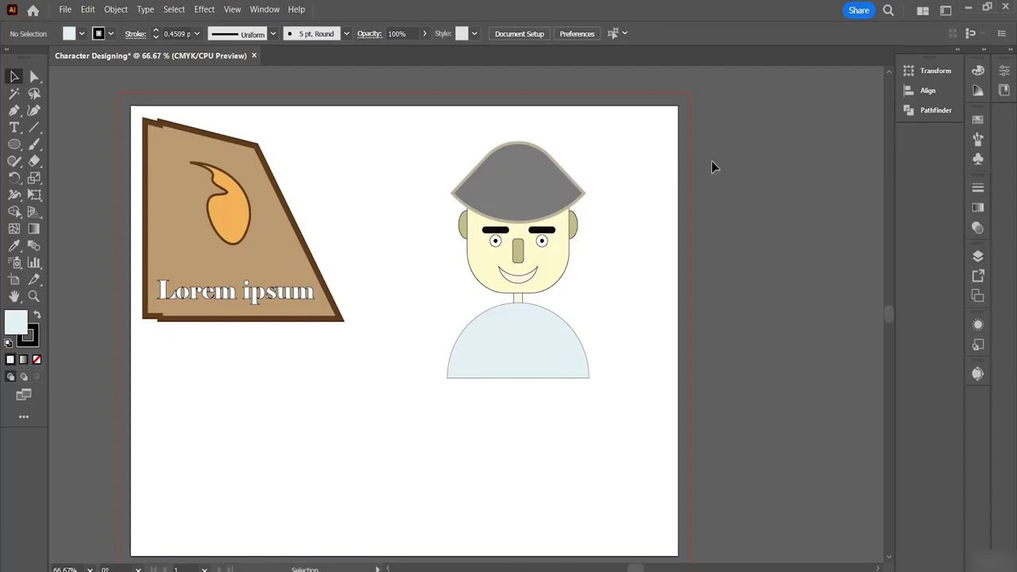
Add a text frame as wide as the torso just beneath it, replacing the placeholder text with the character's name in capitals.
left_click(14, 129)
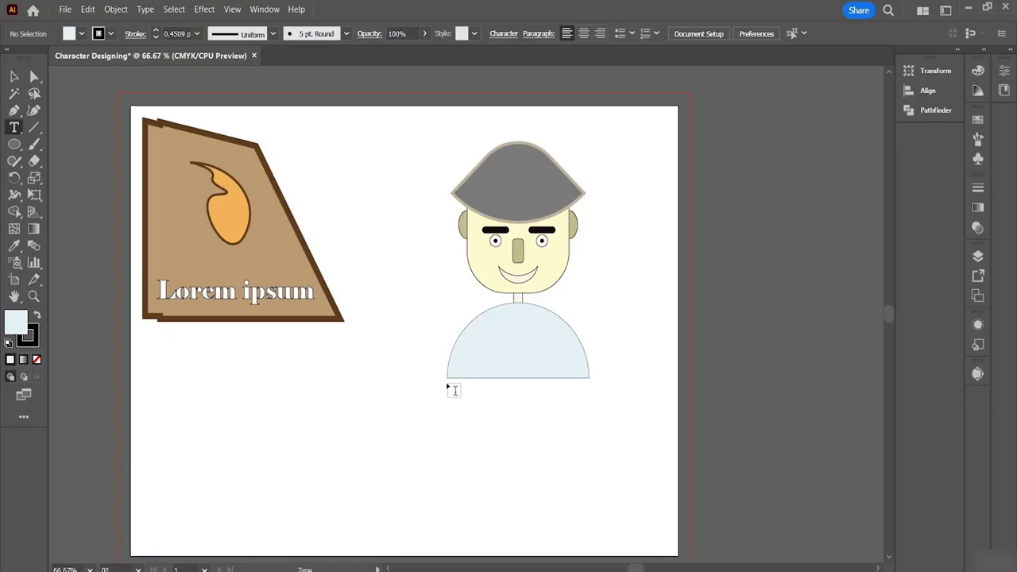
left_click_drag(447, 386, 588, 417)
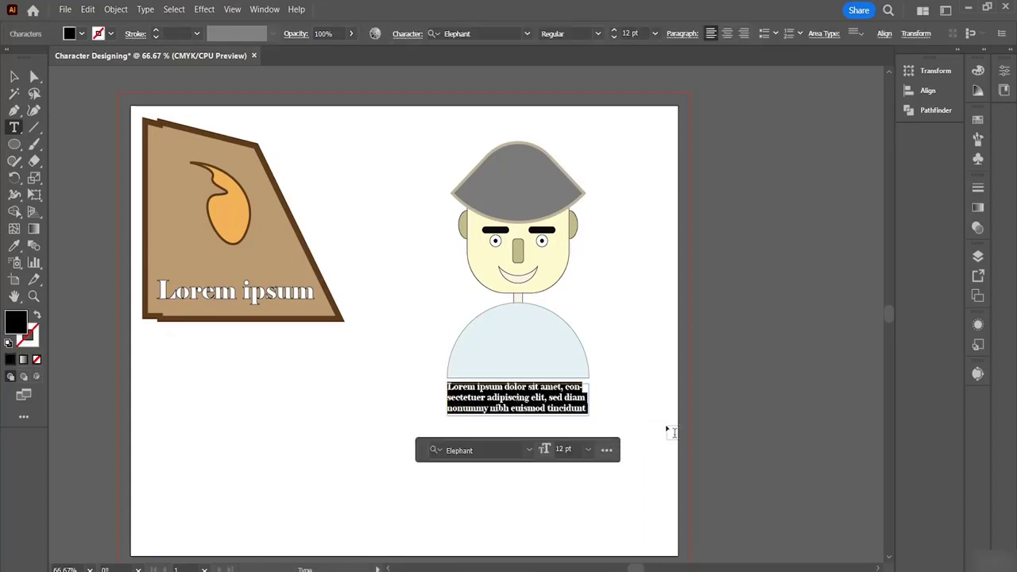
key("BackSpace")
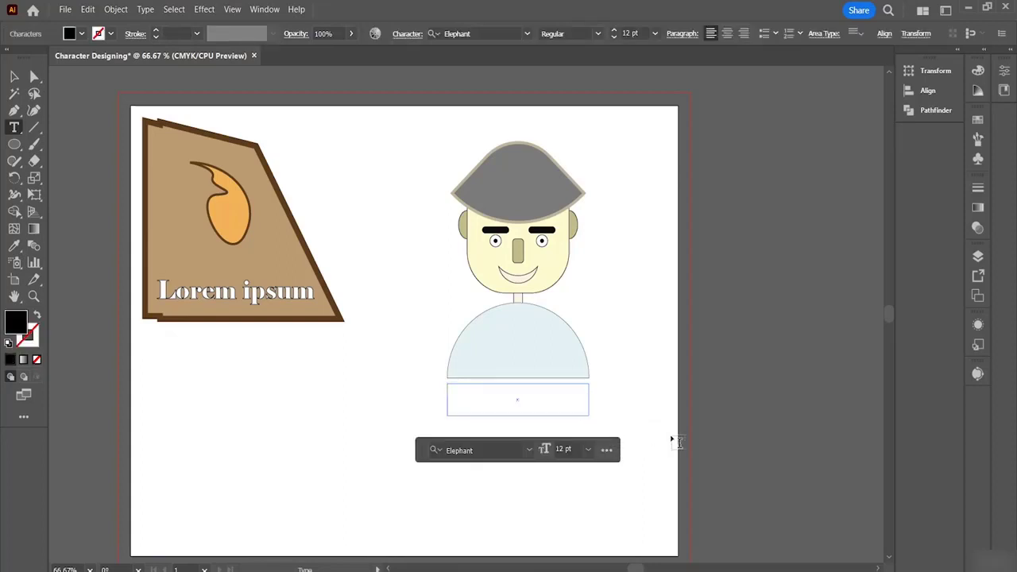
type("JOHNY")
Enlarge the name text beneath the torso to 48 pt so it fills the frame's width.
left_click_drag(486, 386, 442, 387)
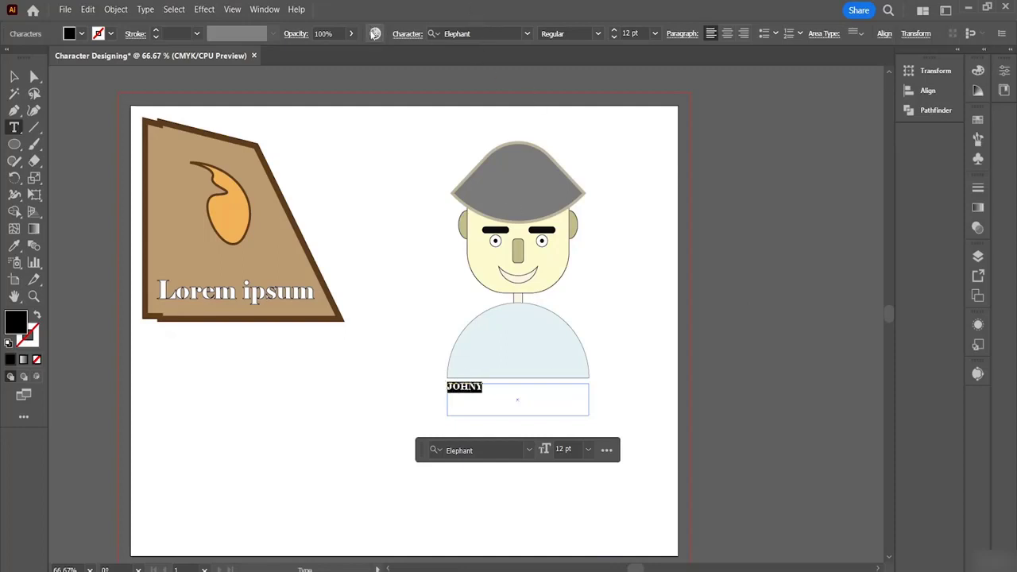
left_click(615, 30)
left_click(615, 33)
left_click(615, 32)
left_click(615, 32)
left_click(615, 32)
left_click(614, 33)
left_click(614, 33)
left_click(614, 33)
left_click(614, 32)
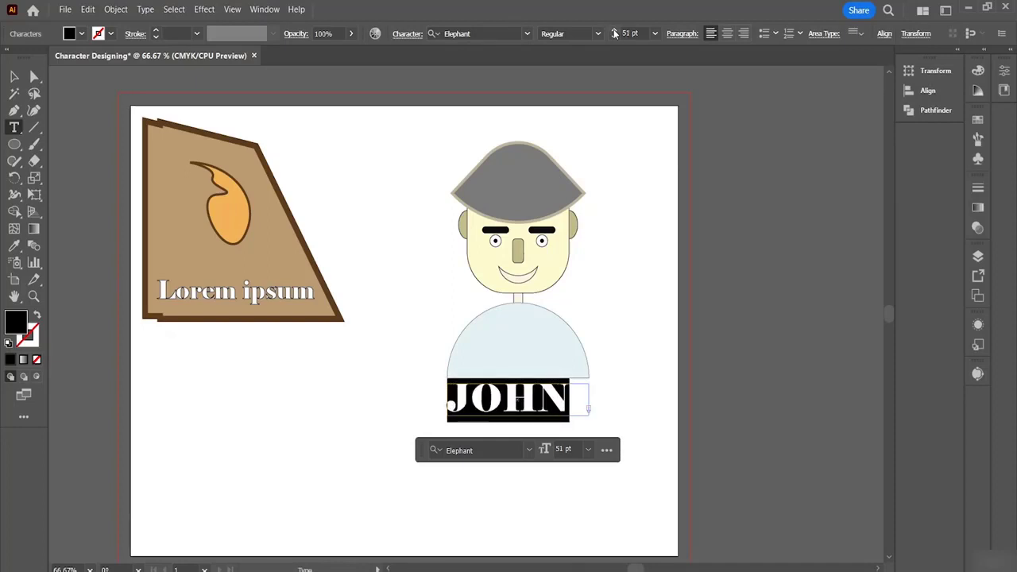
left_click(614, 37)
left_click(614, 37)
left_click(615, 37)
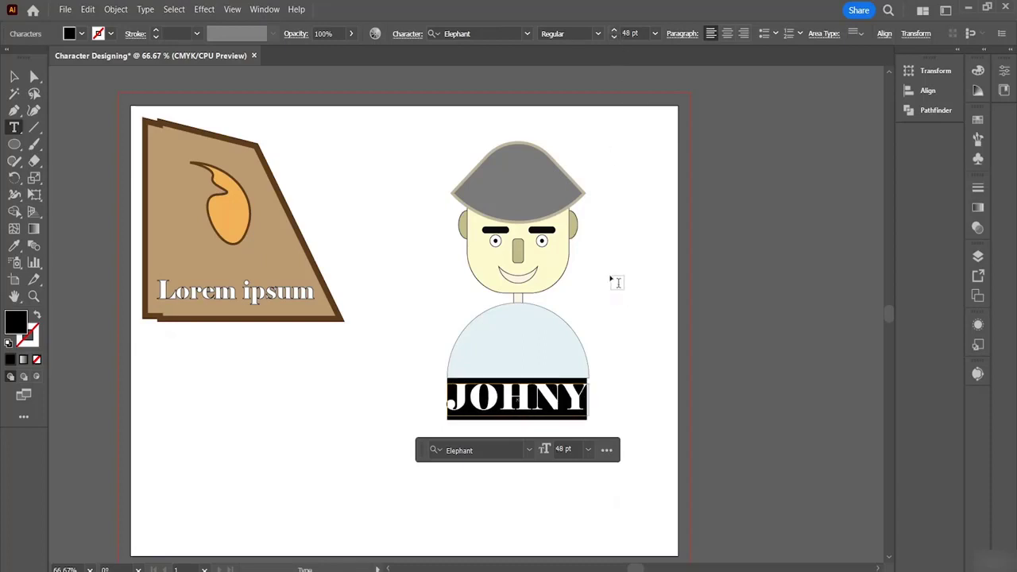
Change the name text's font to ROG Fonts and deselect the text.
left_click(526, 34)
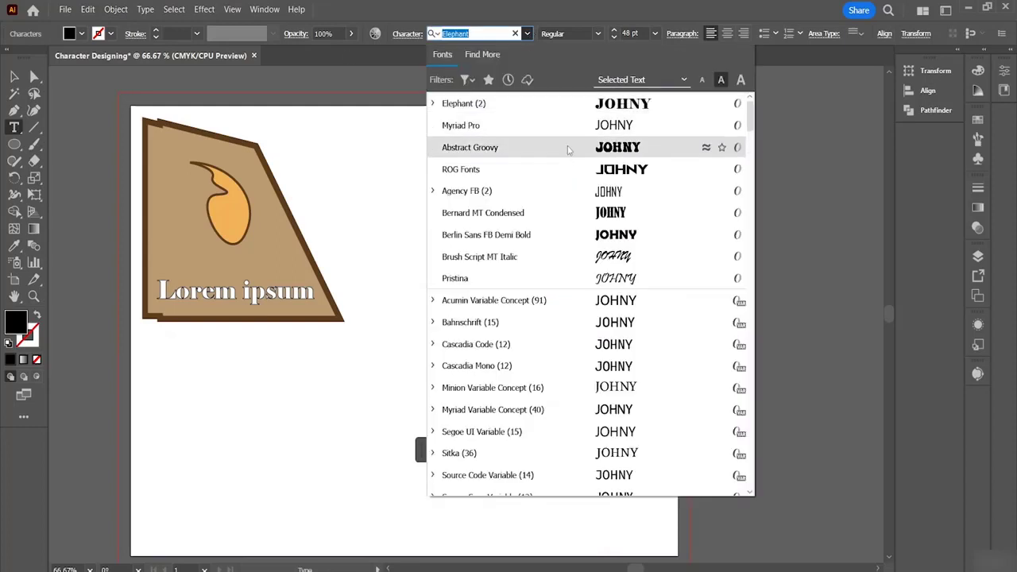
left_click(585, 167)
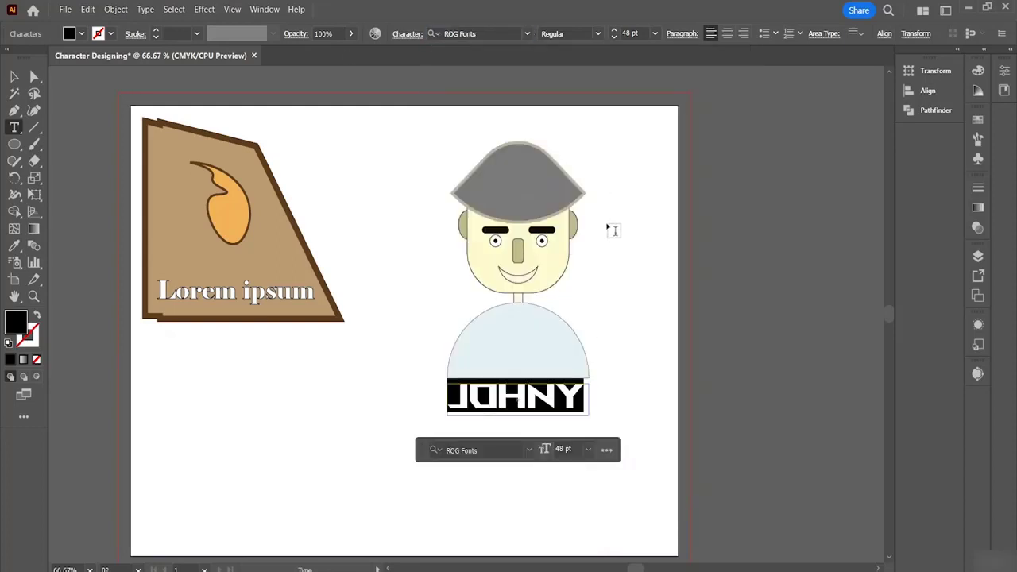
left_click(14, 77)
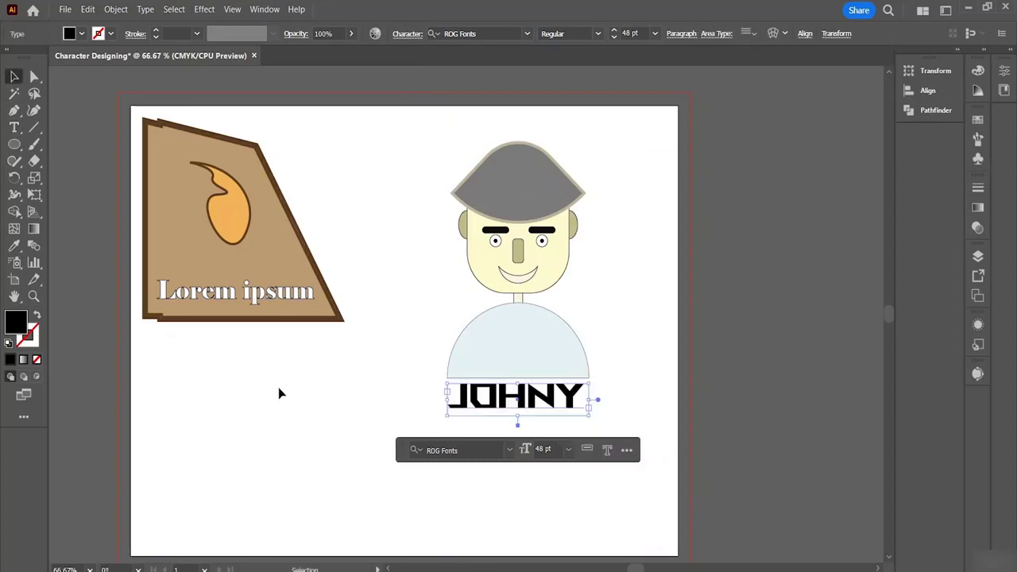
left_click(182, 364)
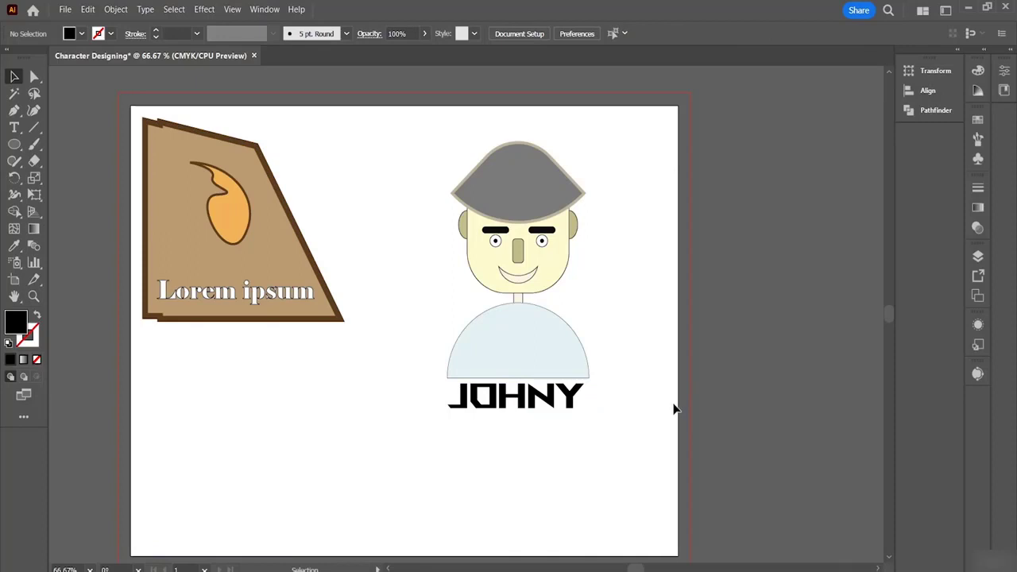
Move the name text up onto the lower torso and adjust the height and width of its text frame.
scroll(674, 409, "up", 1)
left_click(532, 421)
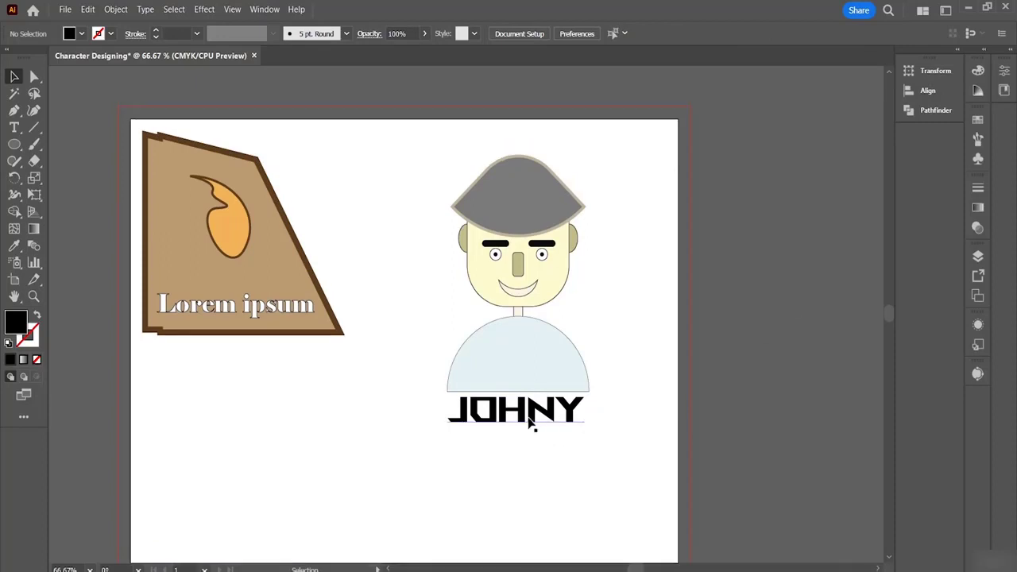
left_click_drag(531, 422, 534, 382)
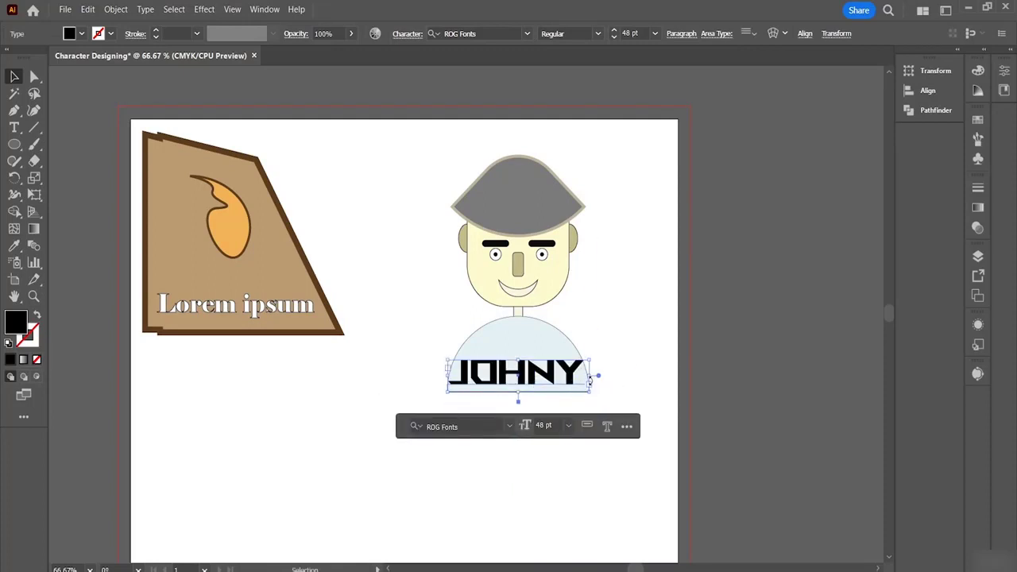
left_click_drag(590, 362, 587, 359)
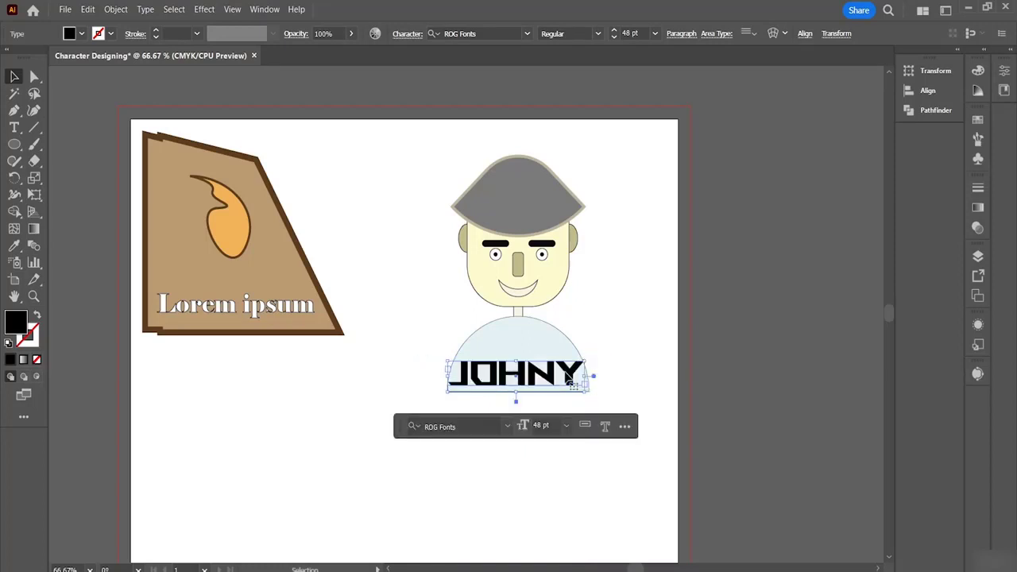
left_click(632, 355)
left_click(557, 378)
left_click_drag(593, 355, 596, 352)
left_click(645, 353)
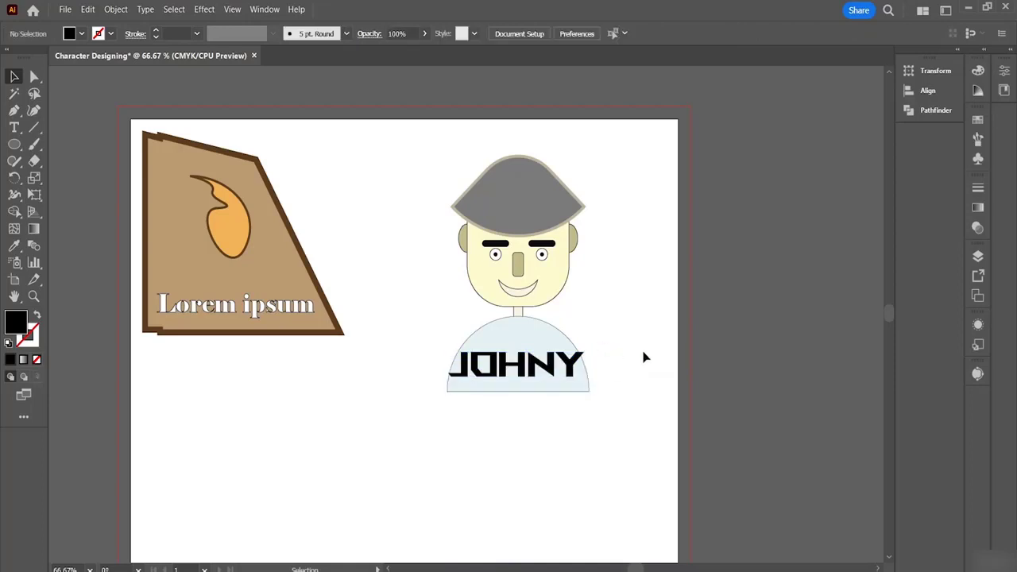
Reduce the name text on the torso to 36 pt.
left_click(534, 378)
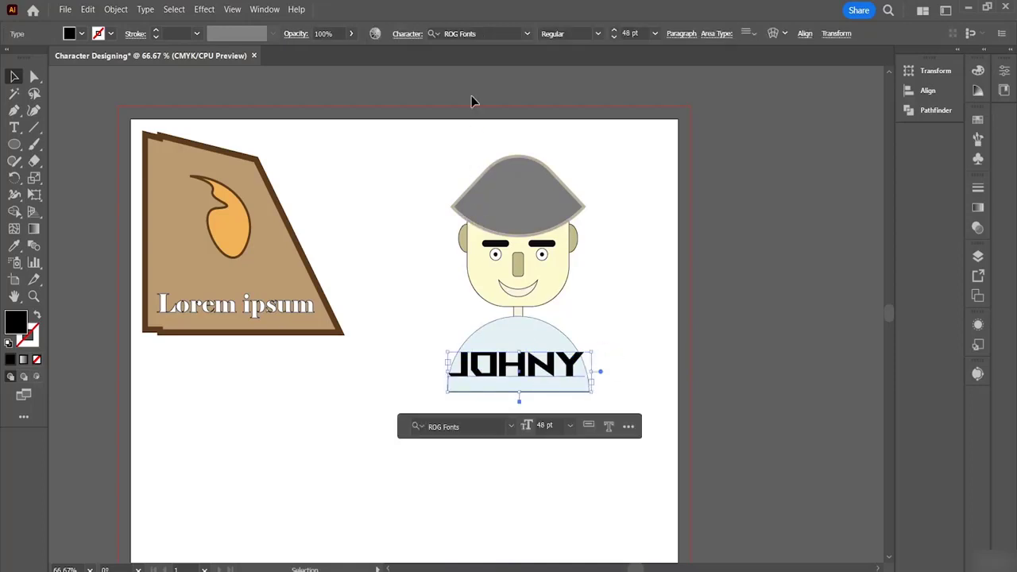
left_click(655, 34)
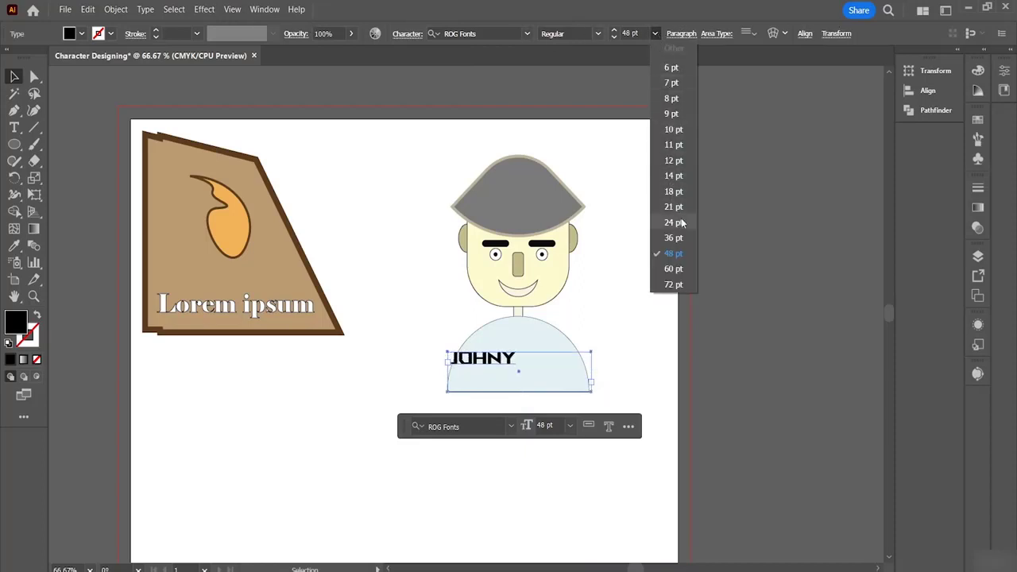
left_click(678, 239)
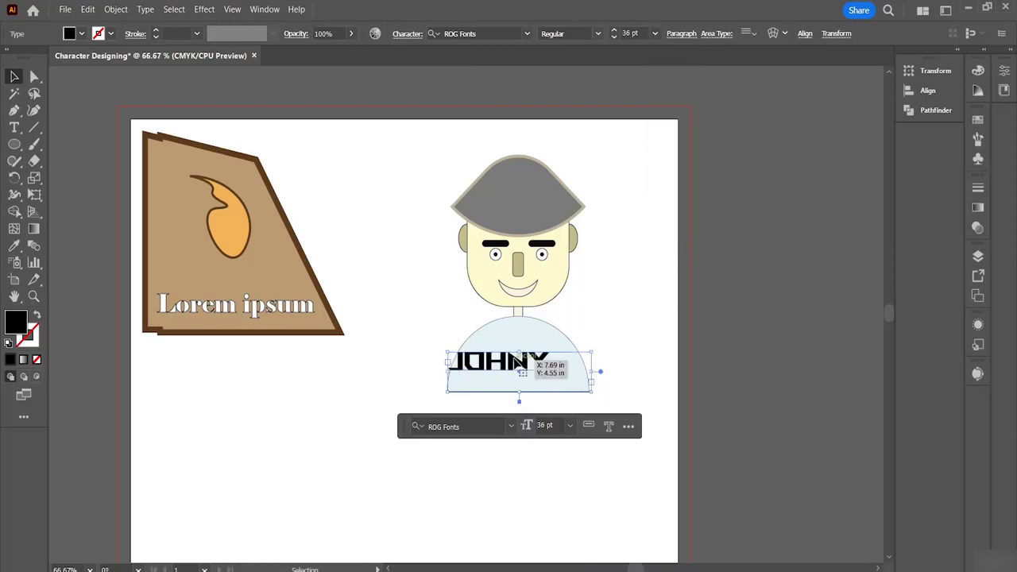
Centre the name text horizontally on the torso like a shirt print and deselect it.
mouse_move(517, 360)
left_mouse_down()
mouse_move(568, 363)
mouse_move(529, 364)
left_mouse_up()
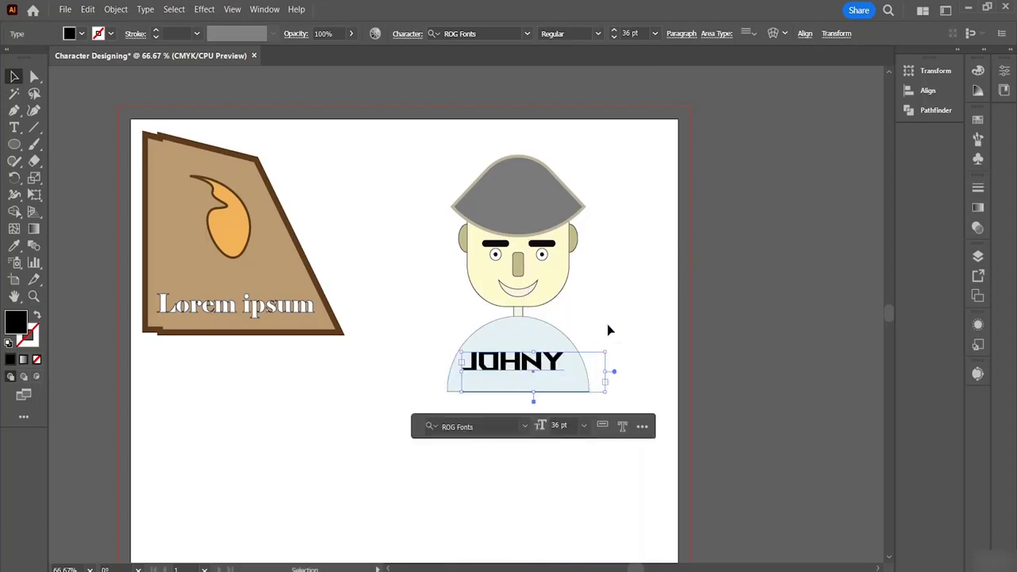
left_click_drag(608, 372, 520, 365)
double_click(517, 385)
left_click(761, 335)
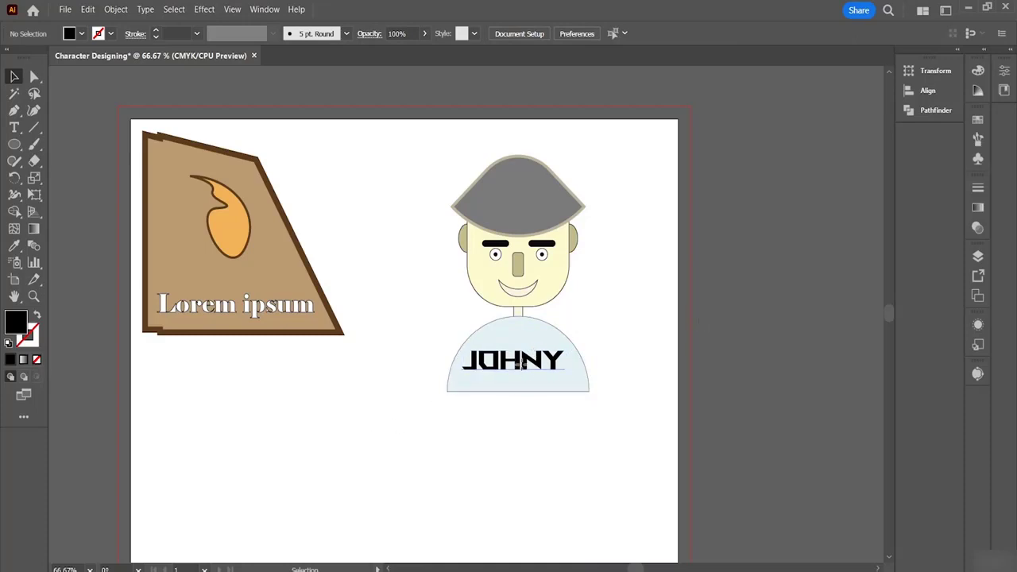
left_click(514, 364)
left_click_drag(514, 364, 516, 365)
left_click(755, 323)
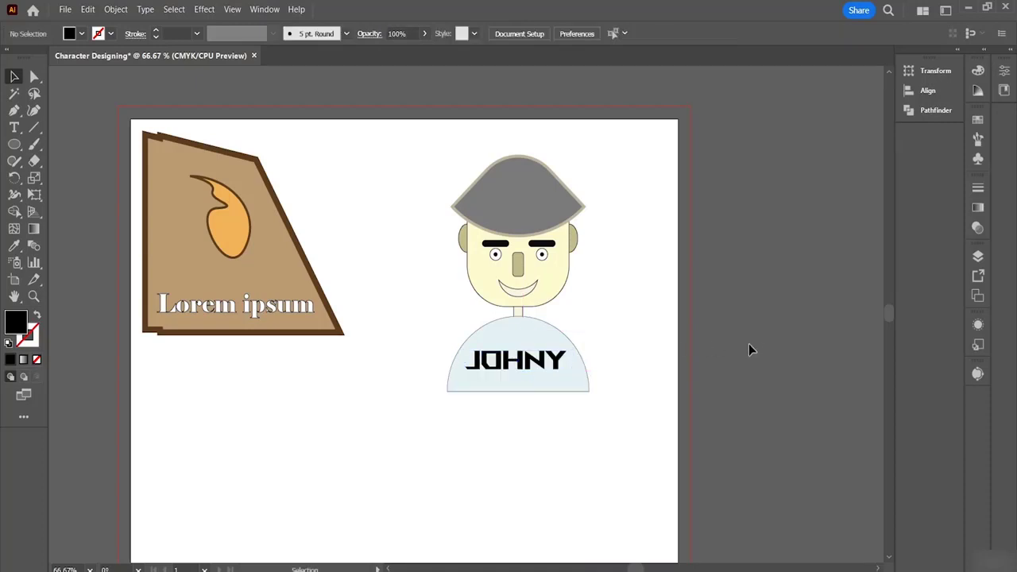
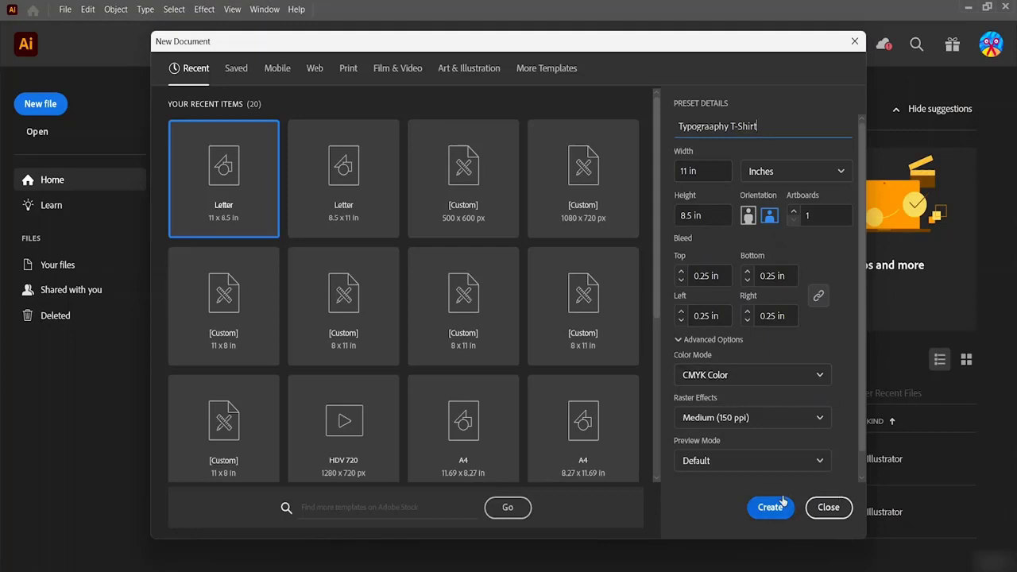
Create the 11 x 8.5 in landscape document "Typograaphy T-Shirt", keeping CMYK Color after trying RGB Color as the color mode.
left_click(779, 380)
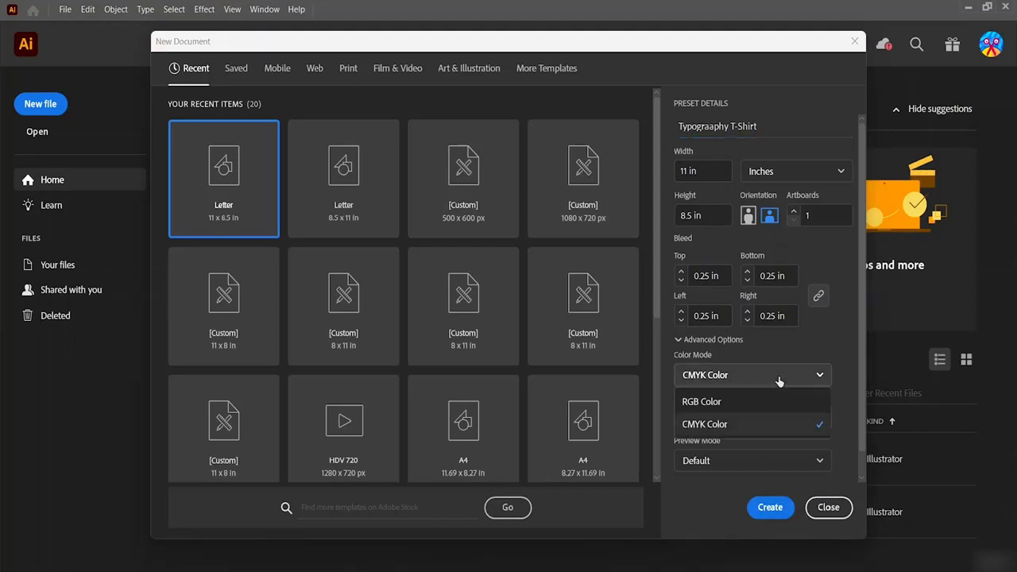
left_click(747, 403)
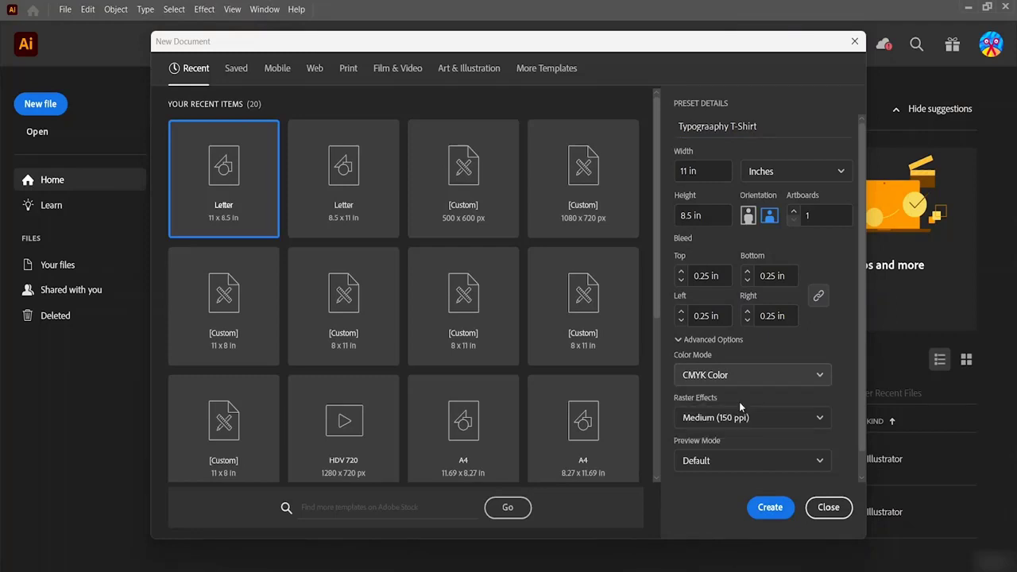
left_click(818, 385)
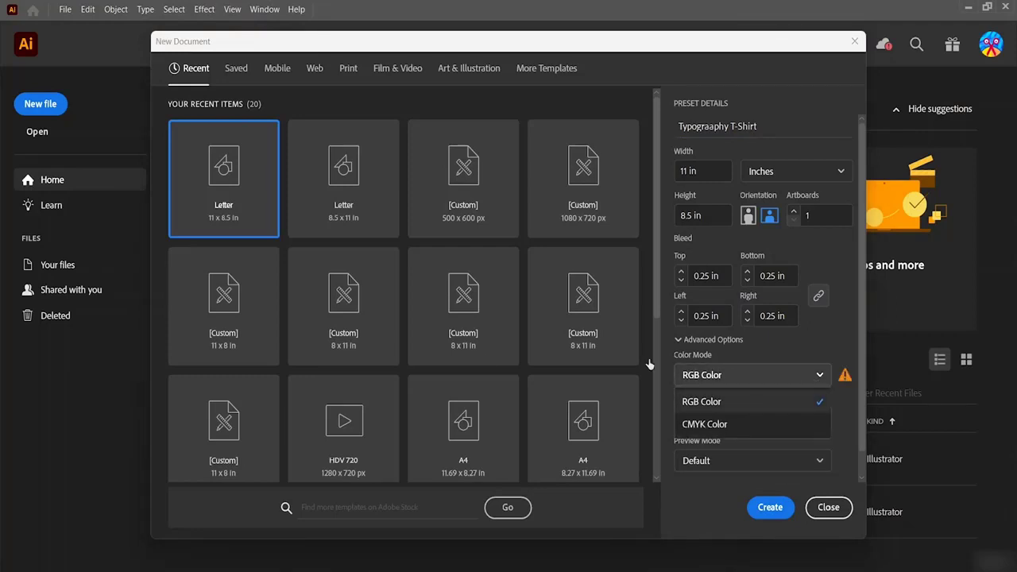
left_click(719, 426)
left_click(766, 507)
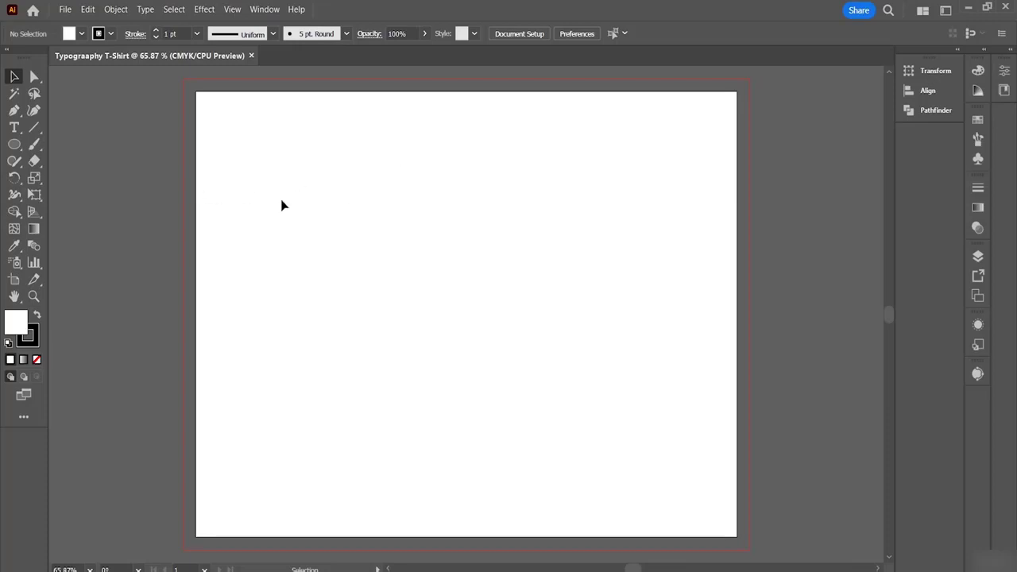
Switch to the web browser and search Google in a new tab for "small tshirt quotes idea".
left_click(14, 128)
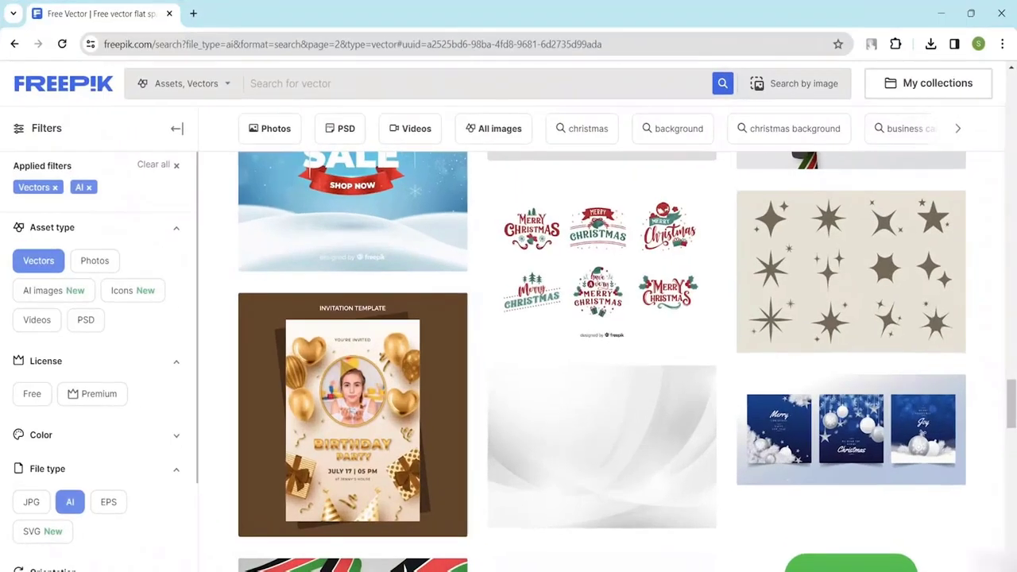
left_click(193, 13)
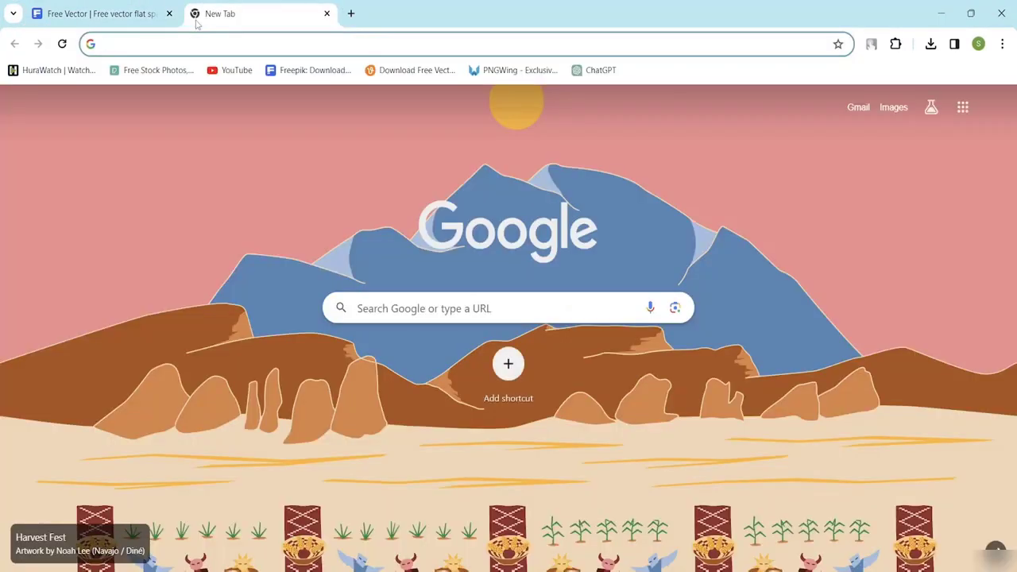
left_click(398, 311)
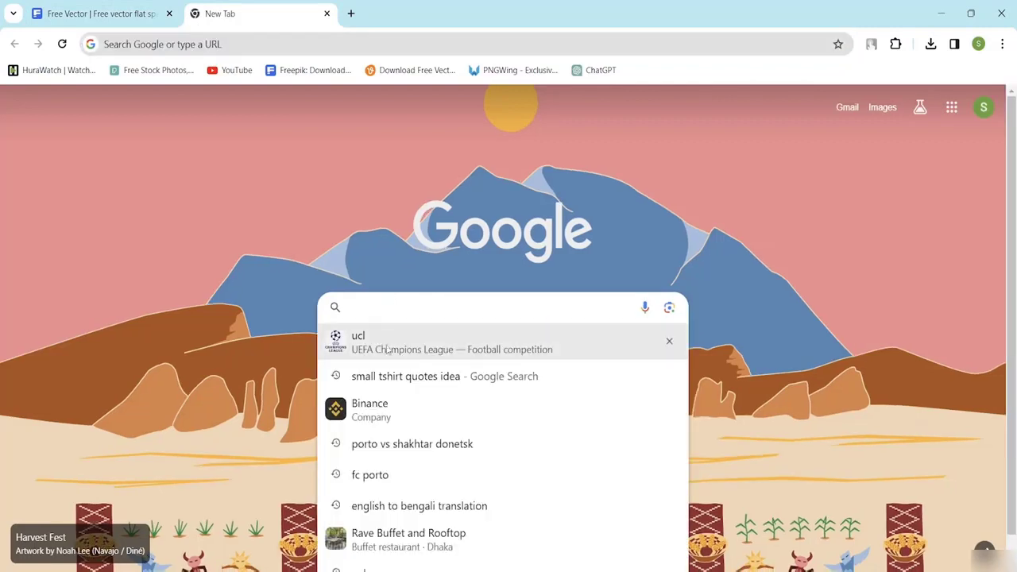
left_click(398, 384)
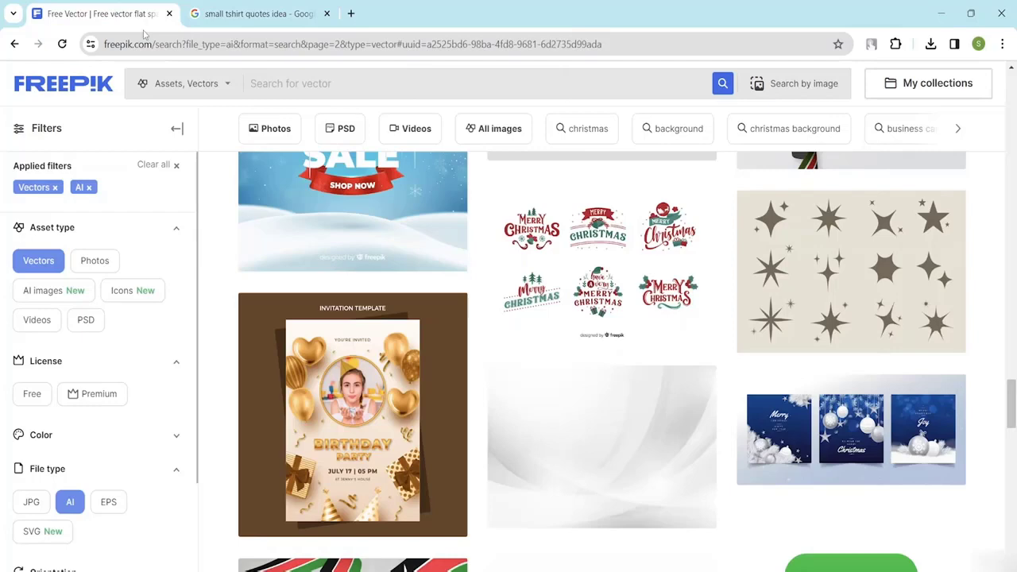
Look through the Freepik AI-format vector results and their filter options for design ideas, and return to the Illustrator document.
left_click(111, 14)
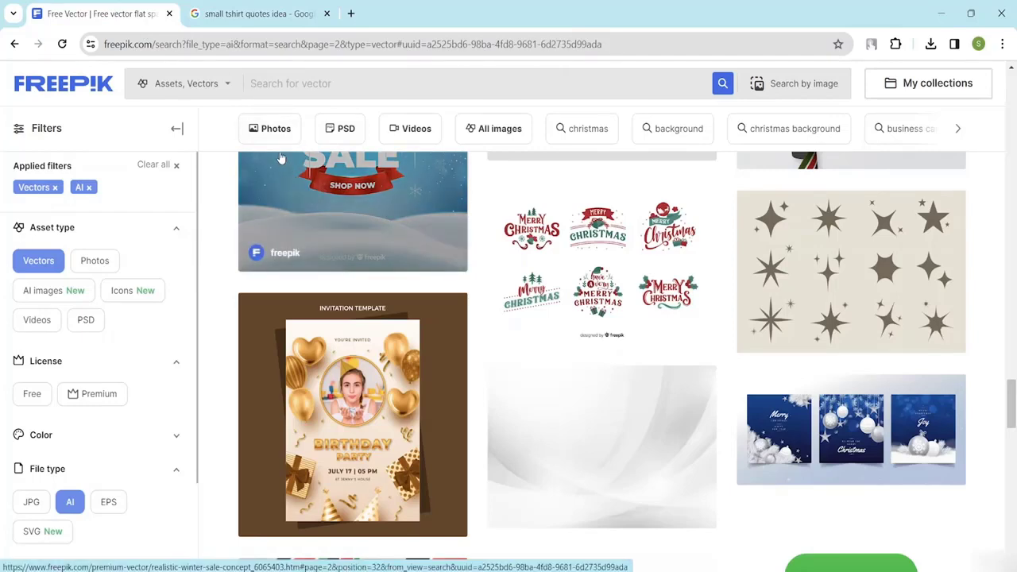
scroll(453, 238, "up", 8)
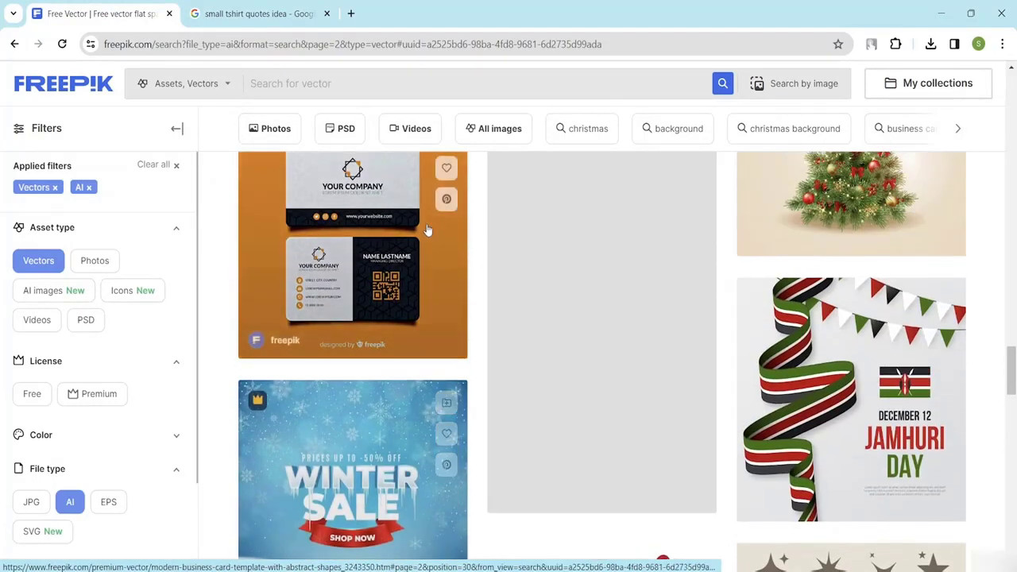
scroll(425, 224, "up", 10)
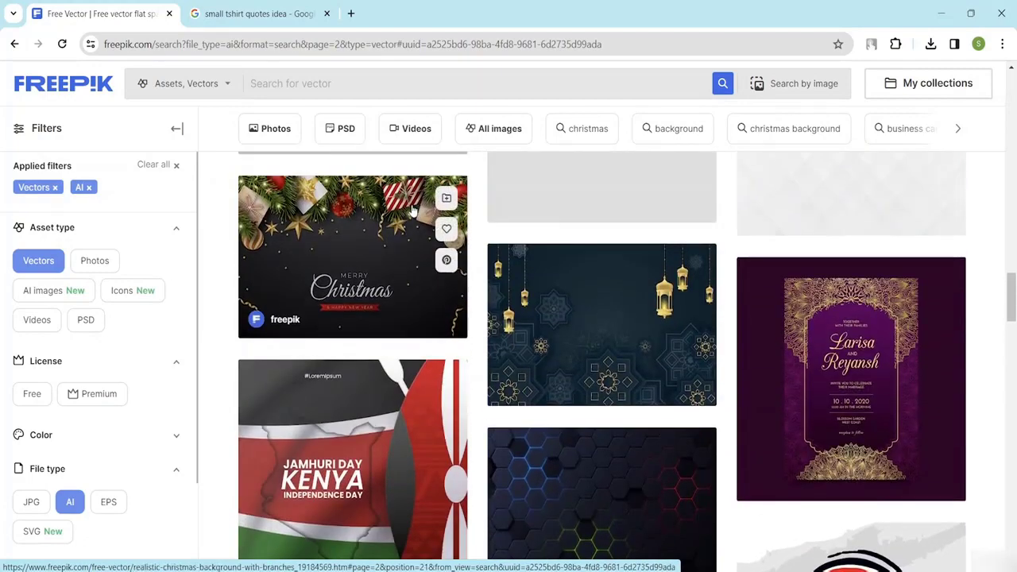
scroll(226, 190, "up", 10)
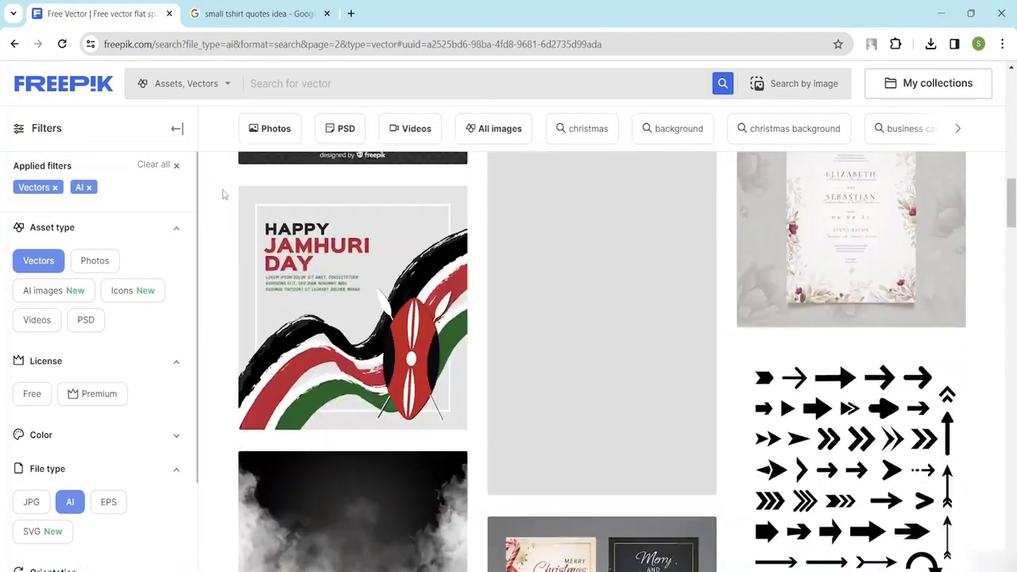
scroll(225, 193, "up", 12)
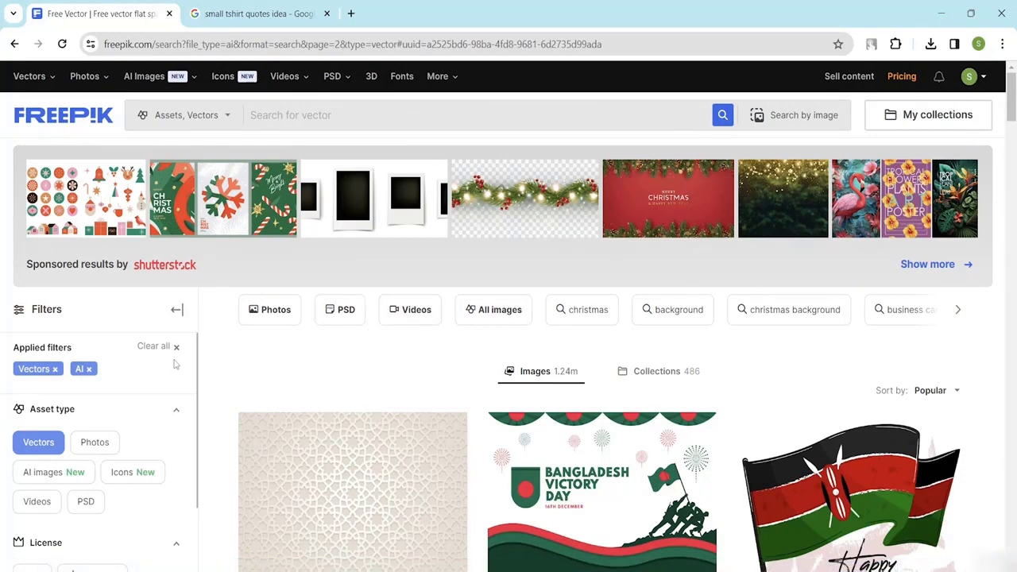
scroll(175, 362, "down", 3)
scroll(191, 372, "down", 4)
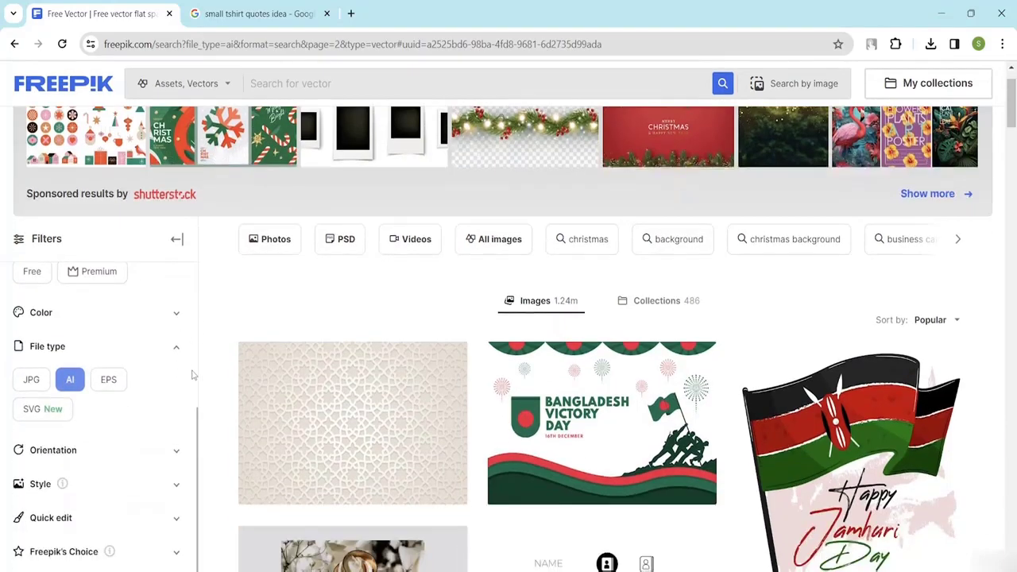
scroll(411, 414, "down", 5)
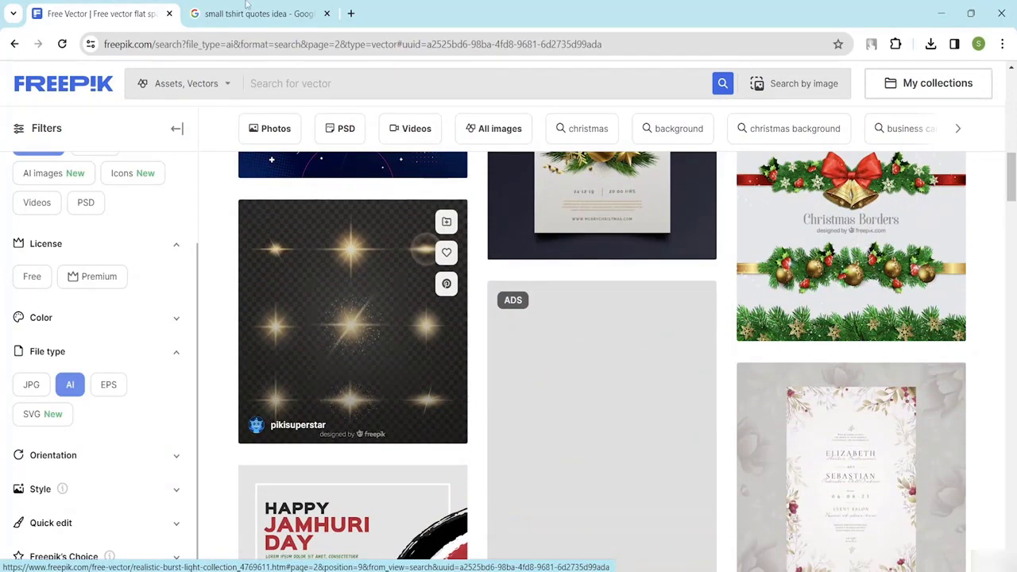
left_click(169, 14)
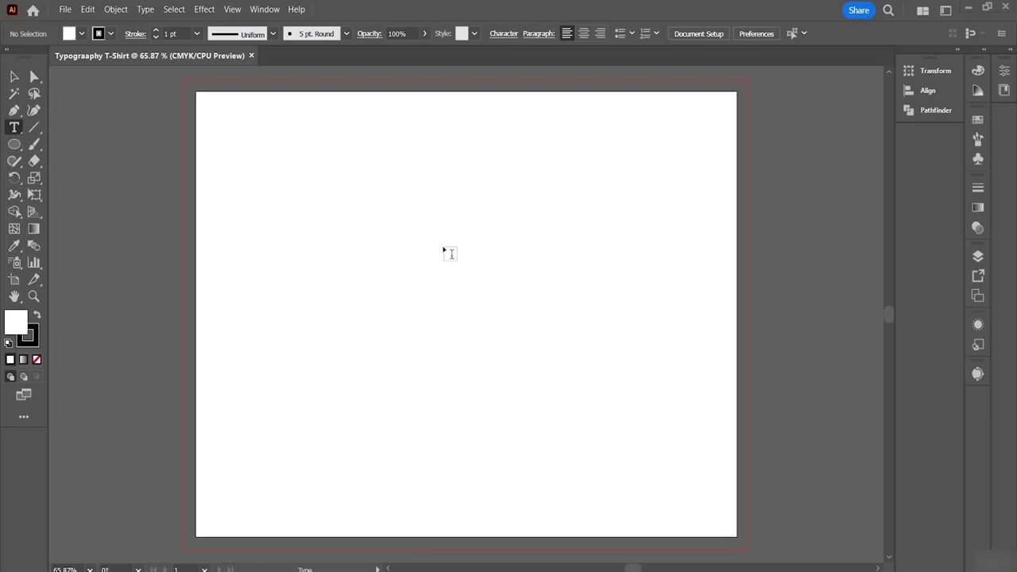
Add the words "THE" and "GRASS IS" as two separate text lines in the upper part of the artboard.
left_click(387, 175)
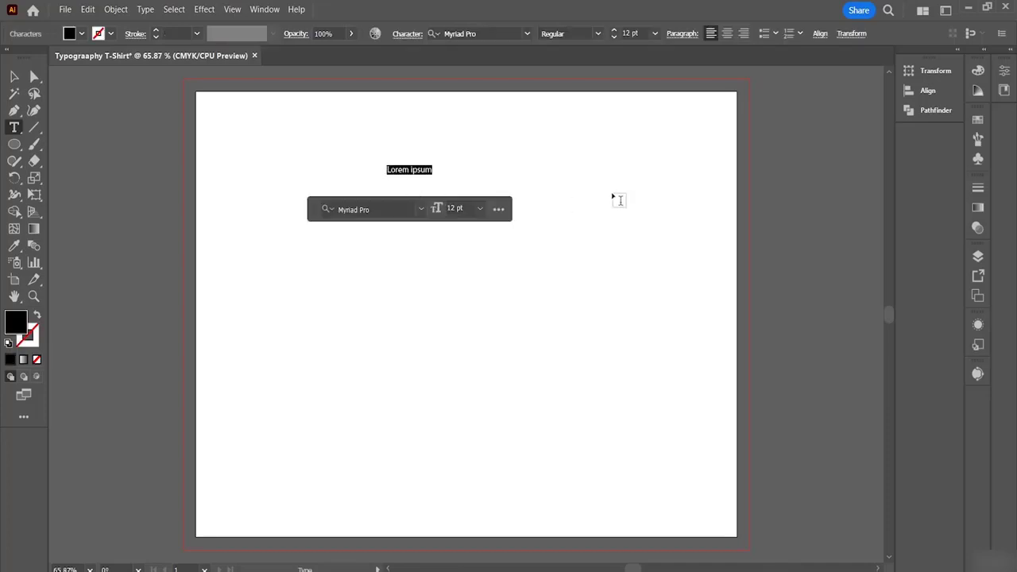
key("BackSpace")
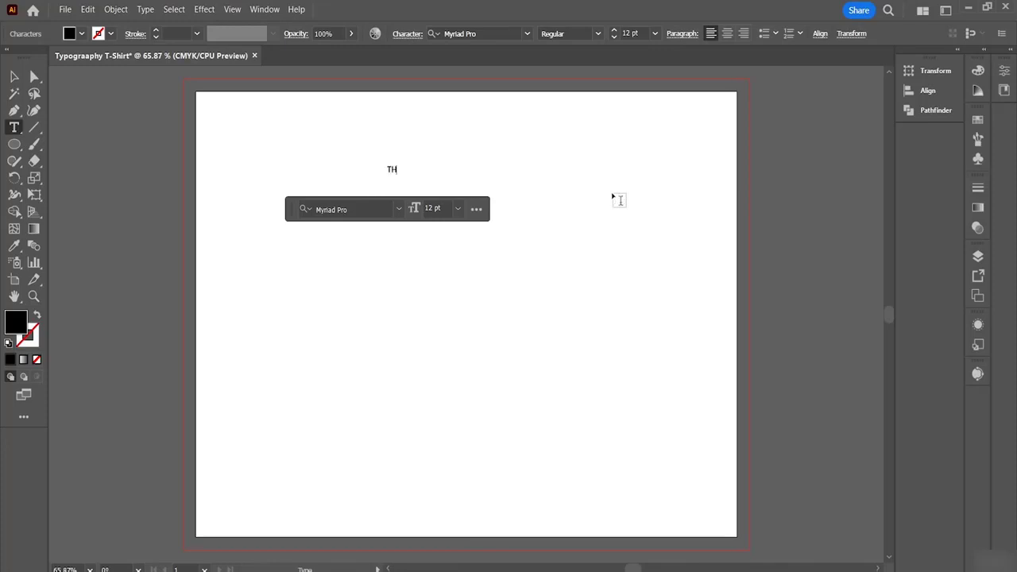
left_click(383, 239)
left_click(374, 202)
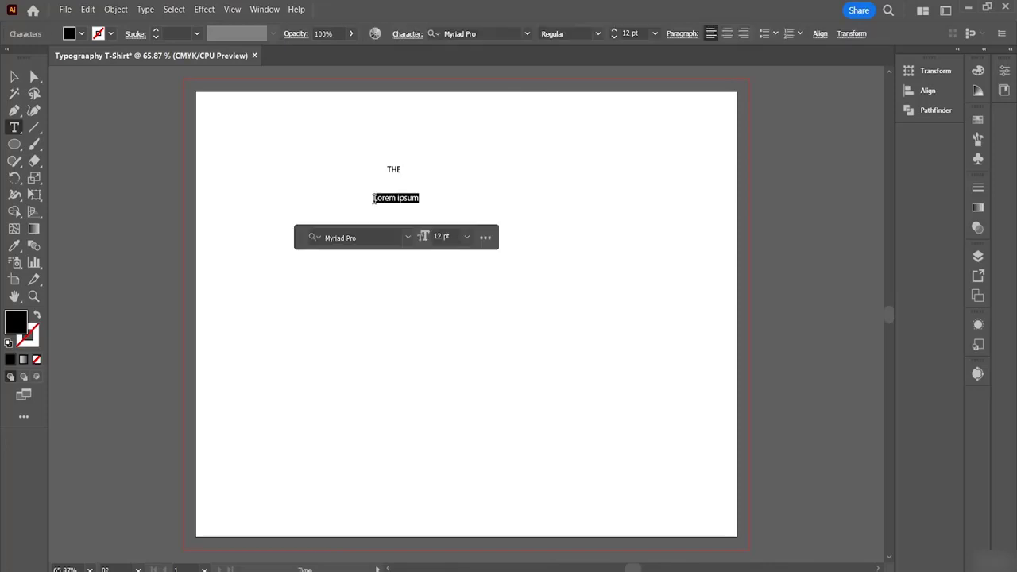
key("BackSpace")
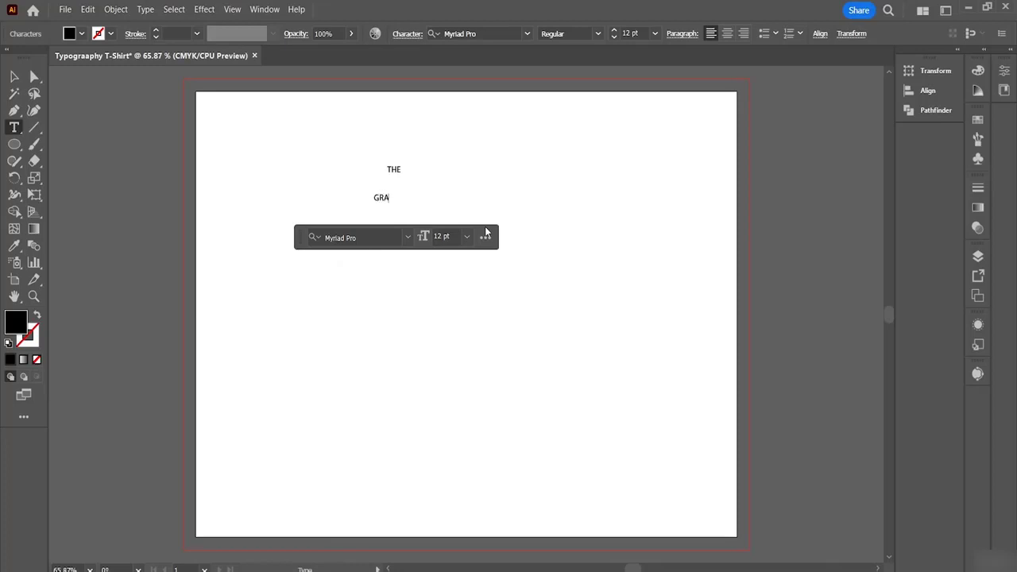
type("GRASS IS")
Add the separate text lines "GREENER" and "WHERE YOU" beneath "GRASS IS".
left_click(378, 262)
left_click(365, 223)
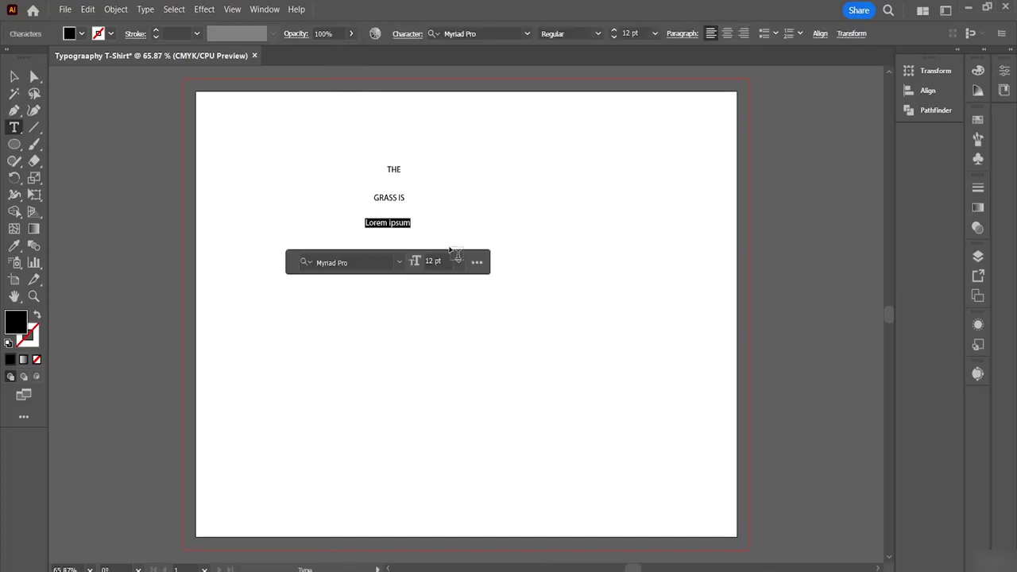
key("BackSpace")
key("Escape")
left_click(360, 241)
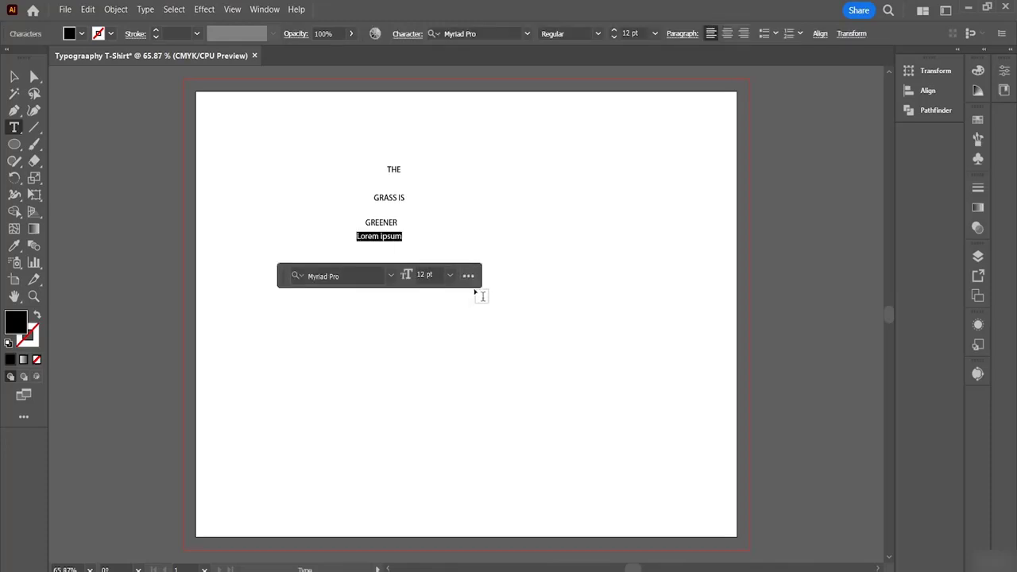
type("WHERE YOU")
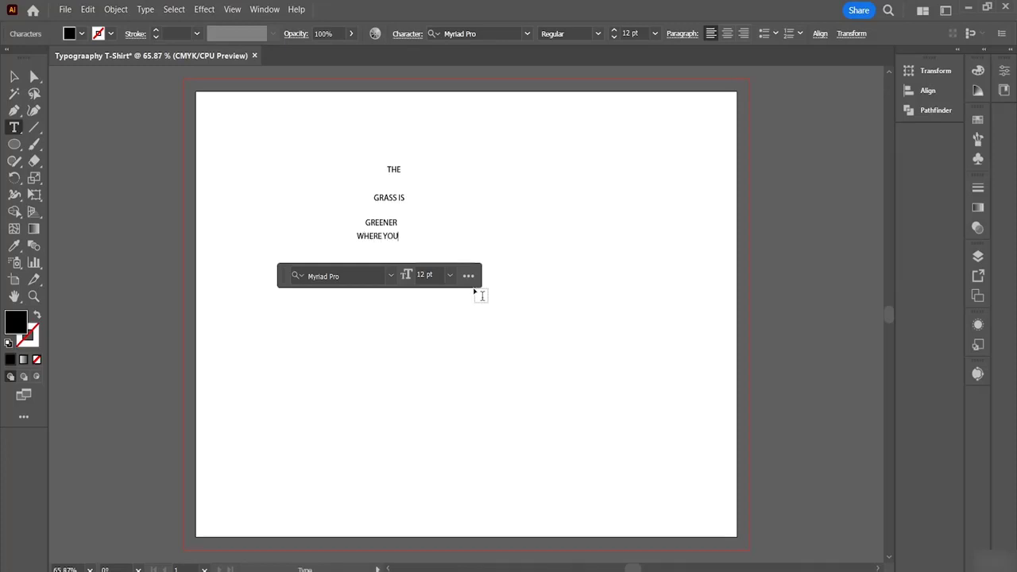
key("Escape")
Add the text line "WATER IT" and move it clear below "WHERE YOU".
left_click(357, 252)
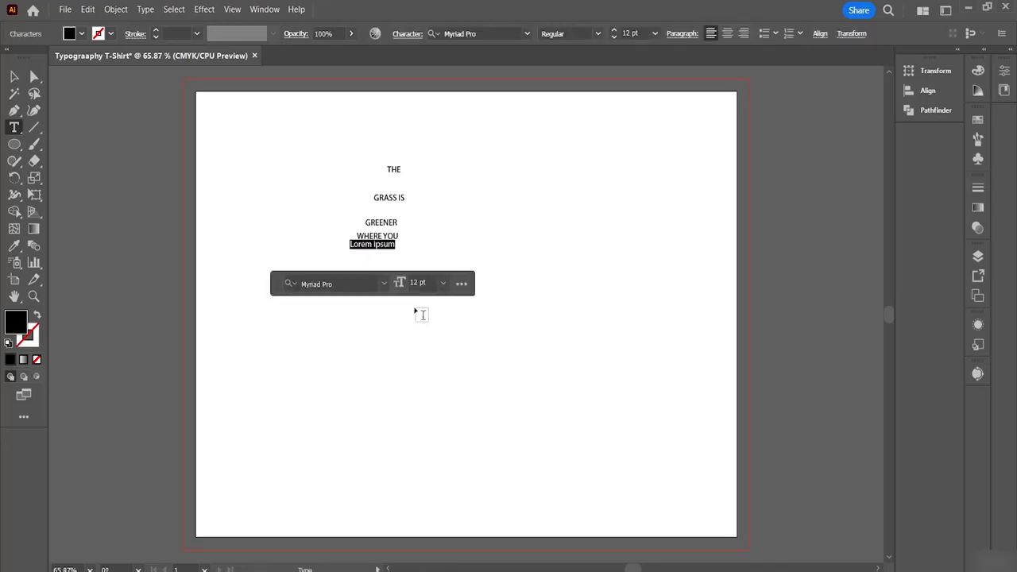
type("WATER IT")
key("Escape")
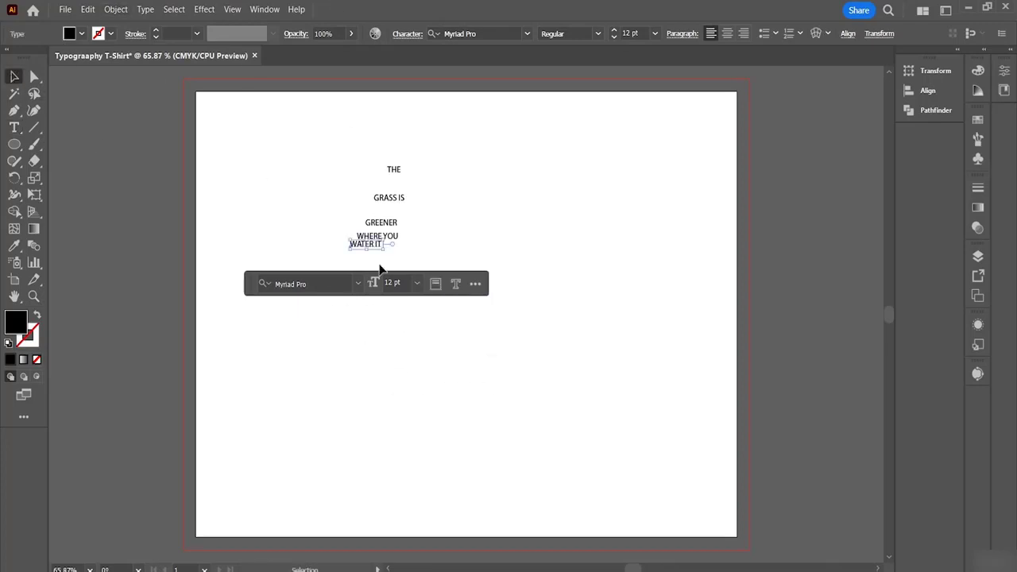
left_click(379, 337)
left_click_drag(362, 244, 370, 268)
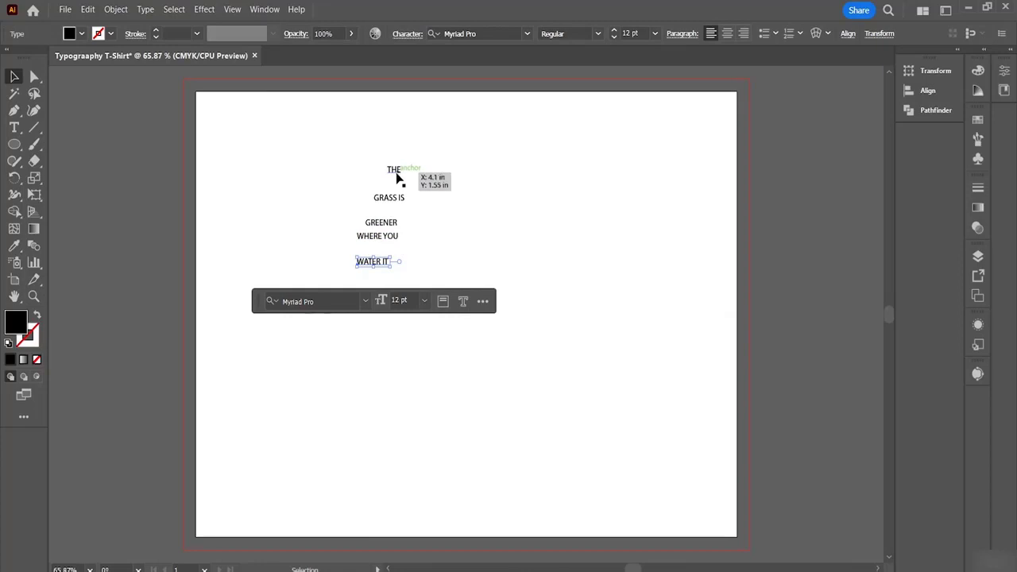
Move "THE" slightly down and to the right and raise its font size to 48 pt.
left_click_drag(400, 178, 429, 183)
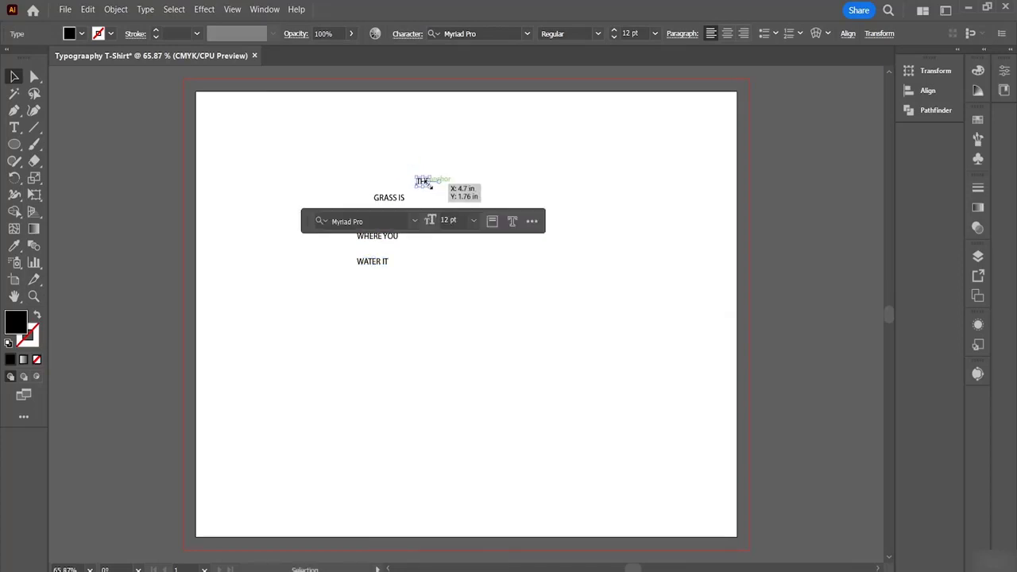
left_click(613, 30)
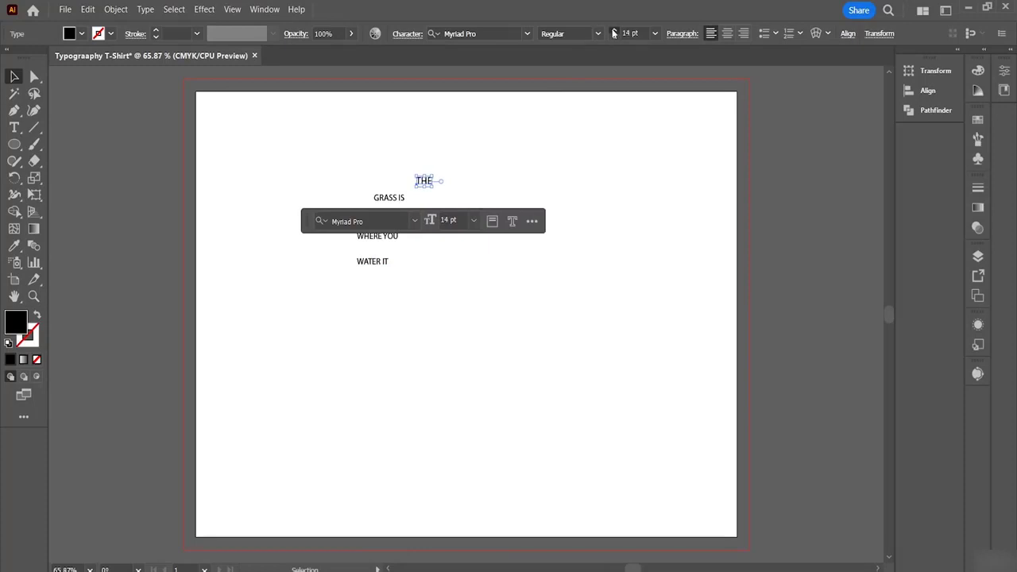
left_click(613, 31)
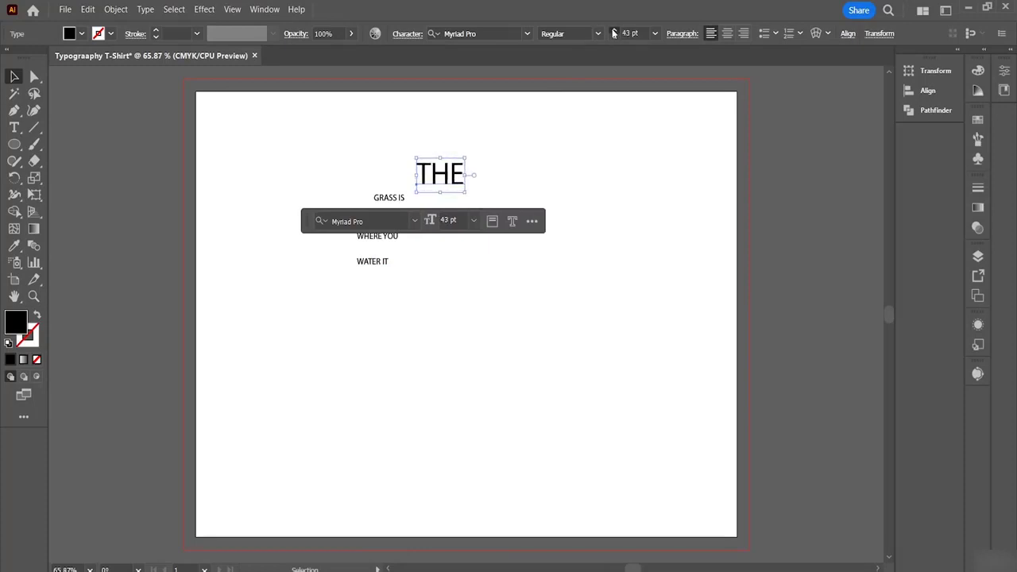
left_click_drag(445, 185, 399, 198)
left_click(399, 199)
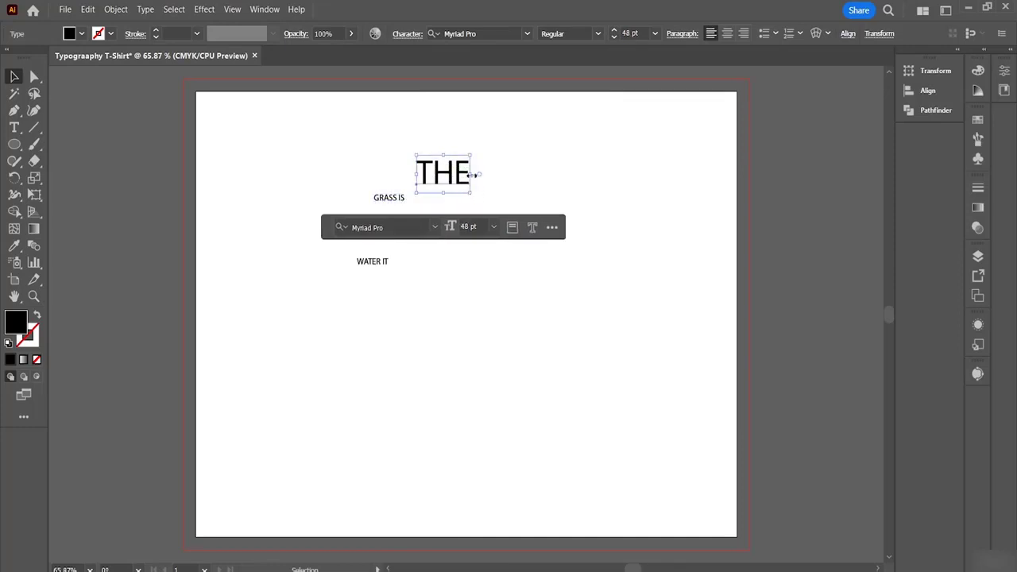
Stretch "THE" wider and taller by its bounding box into a large headline and deselect it.
left_click(466, 173)
left_click_drag(470, 173, 548, 223)
left_click(597, 222)
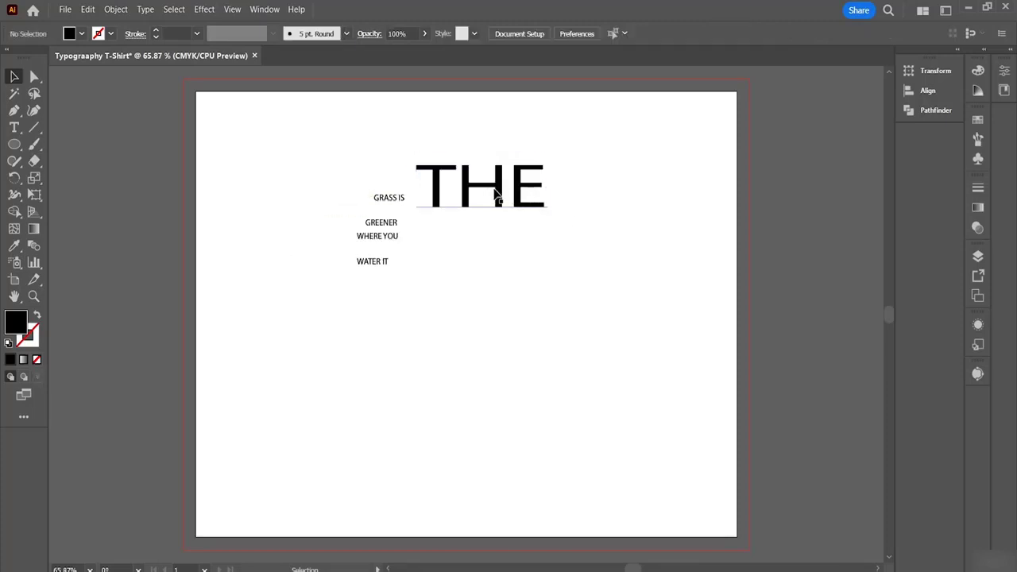
Move "GRASS IS", "GREENER", "WHERE YOU" and "WATER IT" into a spaced-out column beneath the large "THE".
left_click_drag(391, 199, 488, 264)
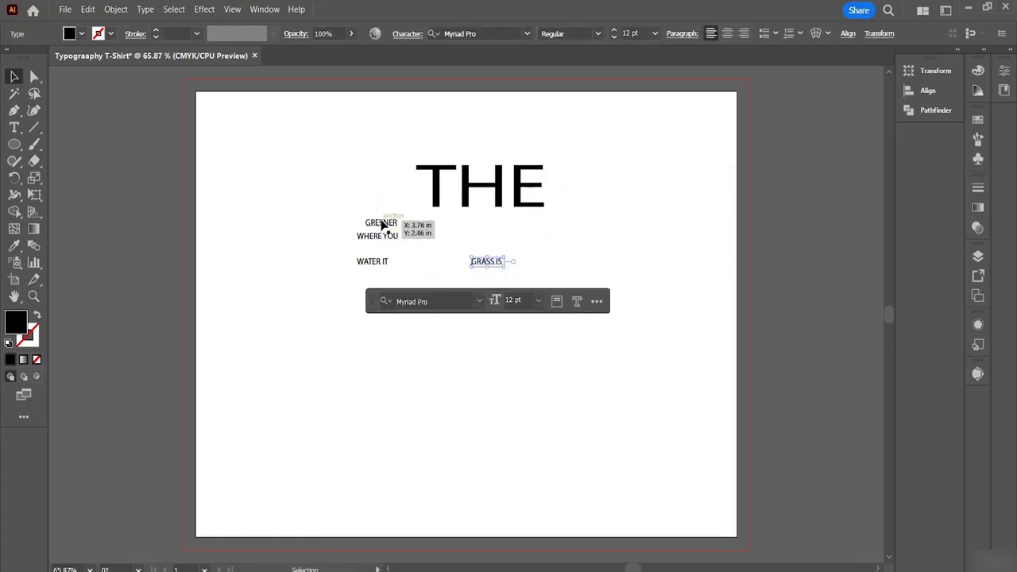
left_click_drag(383, 223, 486, 322)
left_click_drag(380, 240, 484, 371)
left_click(375, 264)
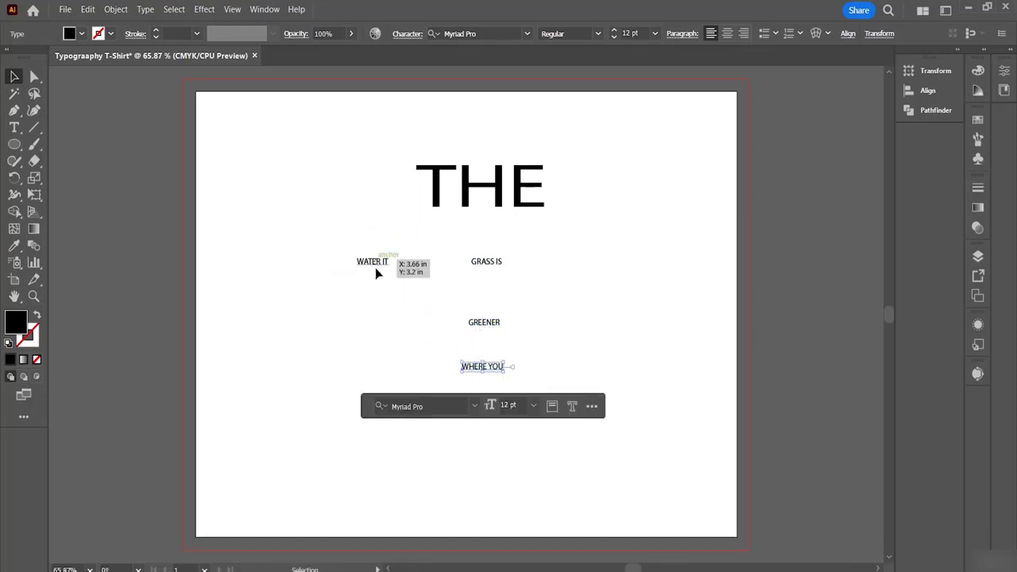
left_click_drag(377, 263, 482, 419)
Enlarge "GRASS IS" to nearly the width of "THE" and place it directly beneath that word.
left_click(486, 263)
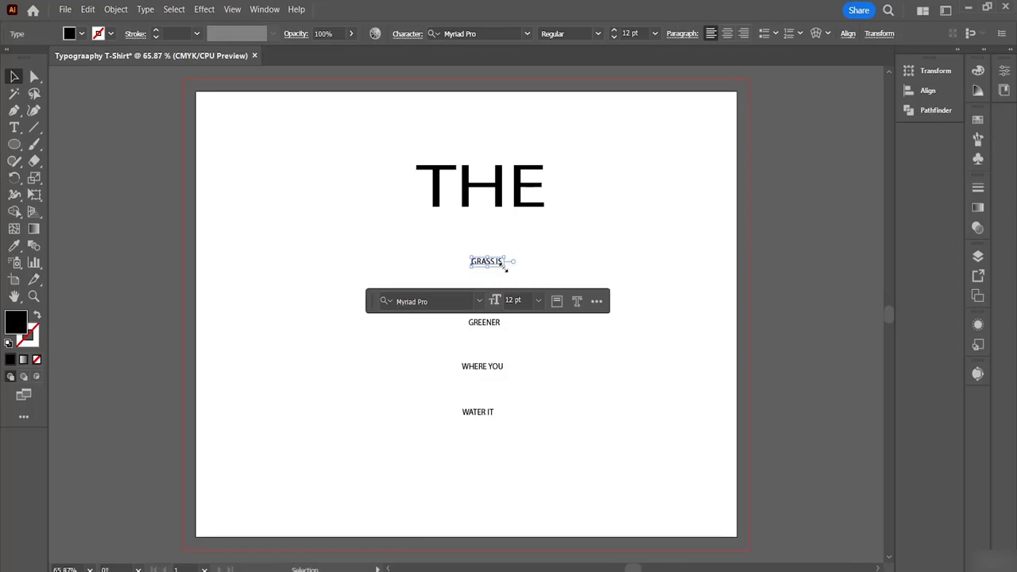
left_click_drag(505, 269, 602, 355)
left_click_drag(555, 280, 507, 239)
left_click(602, 259)
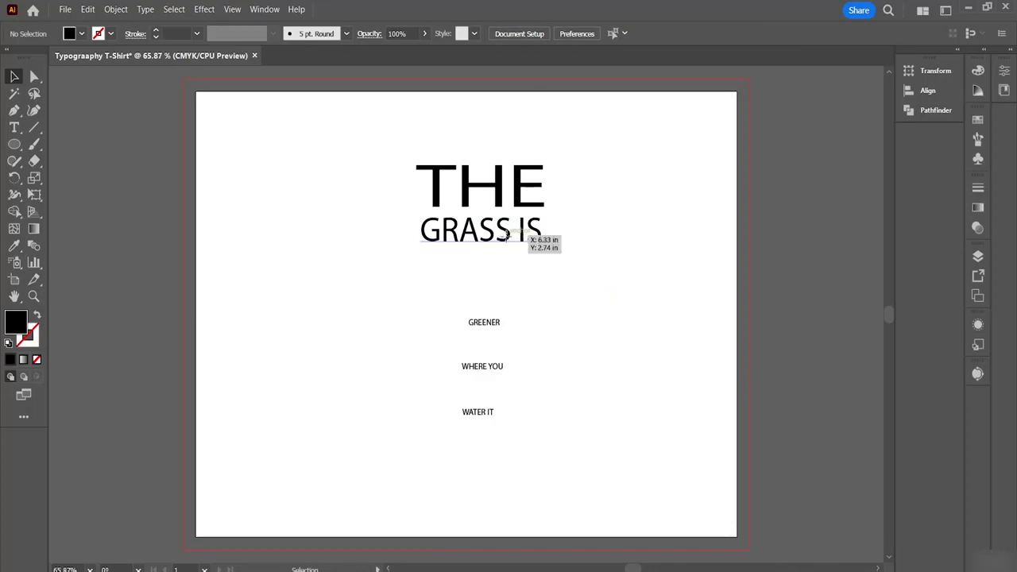
left_click_drag(510, 240, 512, 240)
left_click(577, 217)
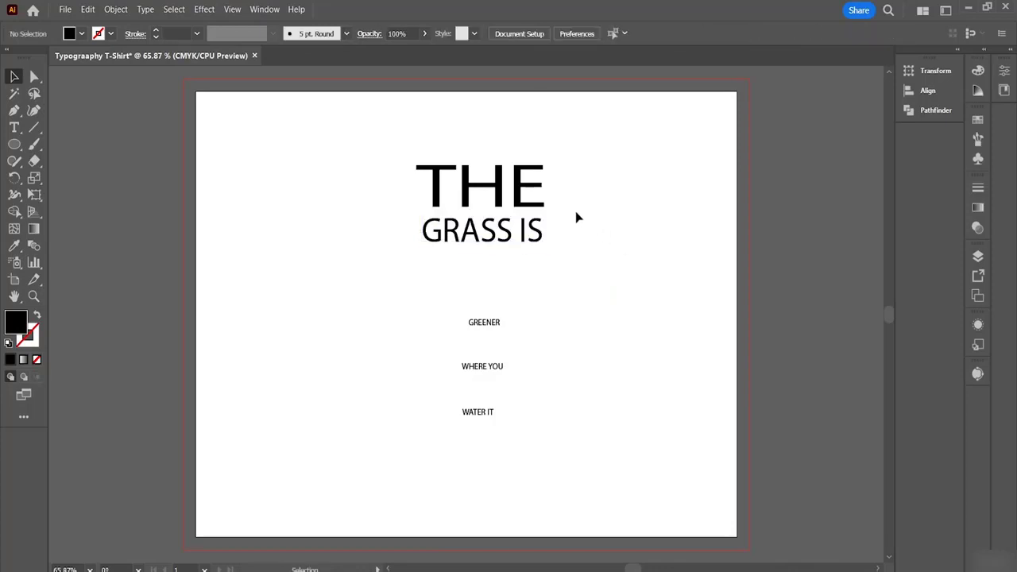
Set the paragraph alignment of "THE" and "GRASS IS" to centered and select the "GREENER" line.
left_click_drag(411, 133, 538, 291)
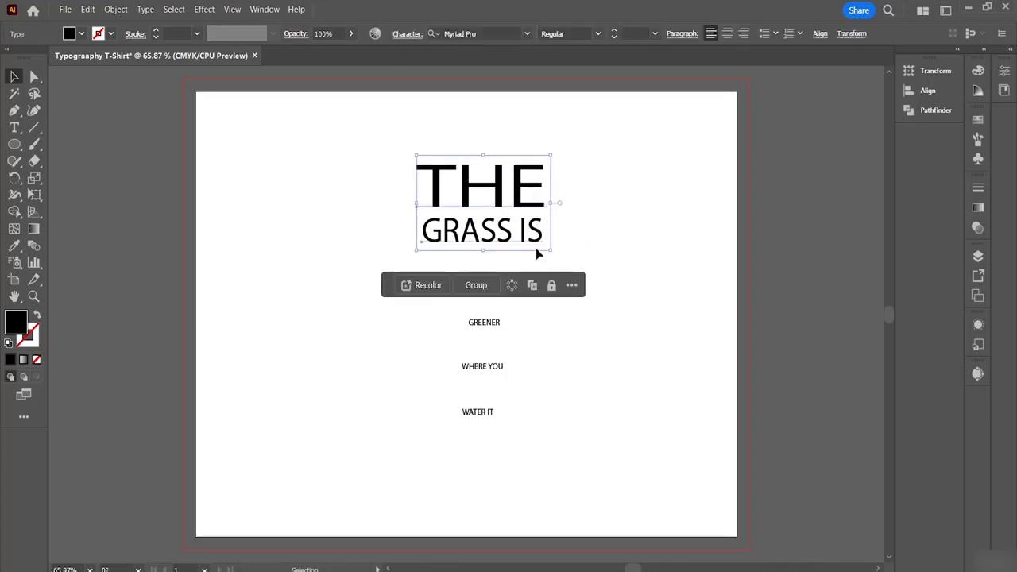
left_click(727, 34)
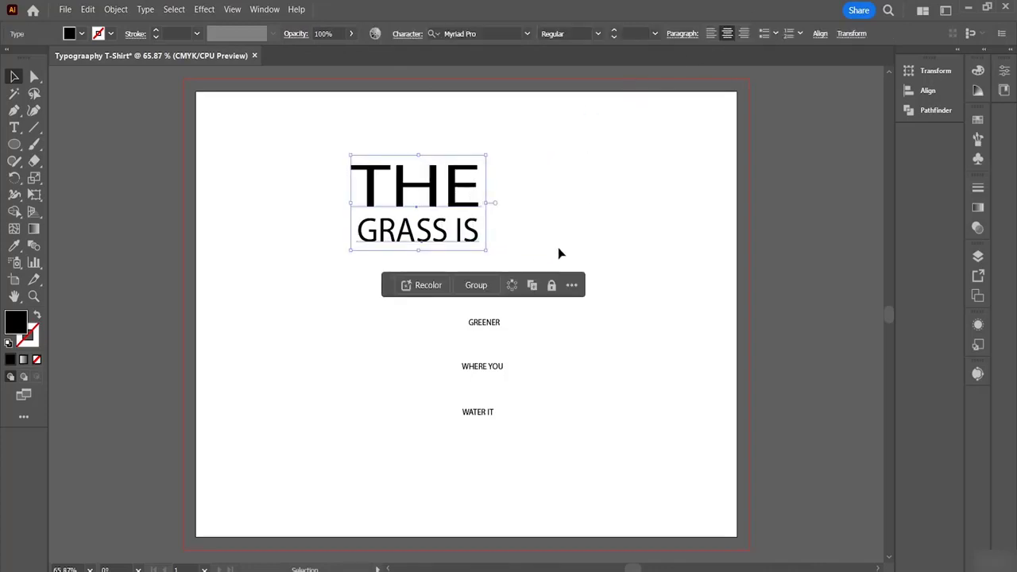
left_click(485, 325)
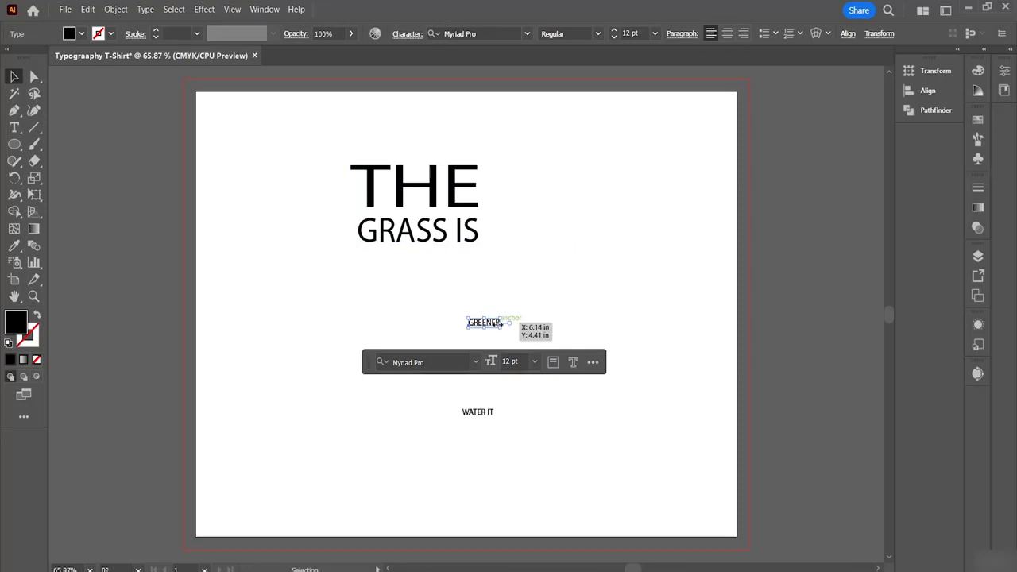
Enlarge "GREENER", "WHERE YOU" and "WATER IT" and stack them one below another beneath "GRASS IS".
left_click_drag(486, 322, 450, 283)
left_click(482, 366)
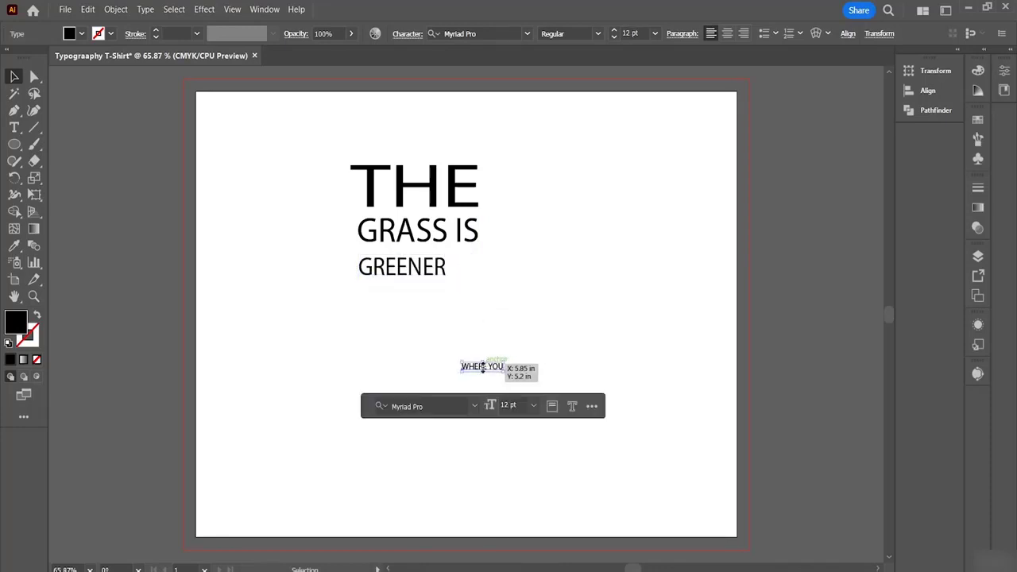
left_click_drag(469, 371, 529, 345)
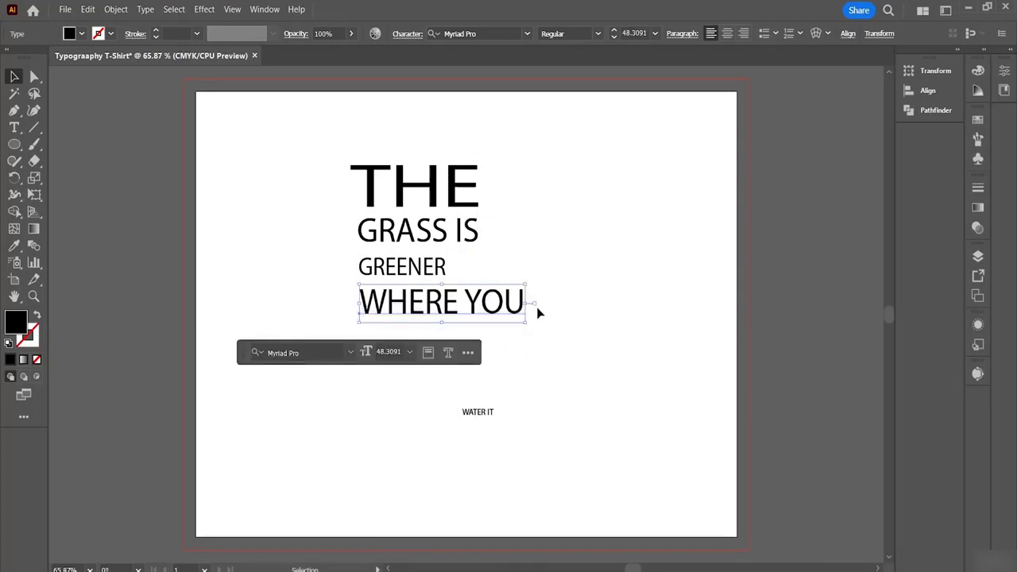
left_click(549, 338)
left_click(472, 411)
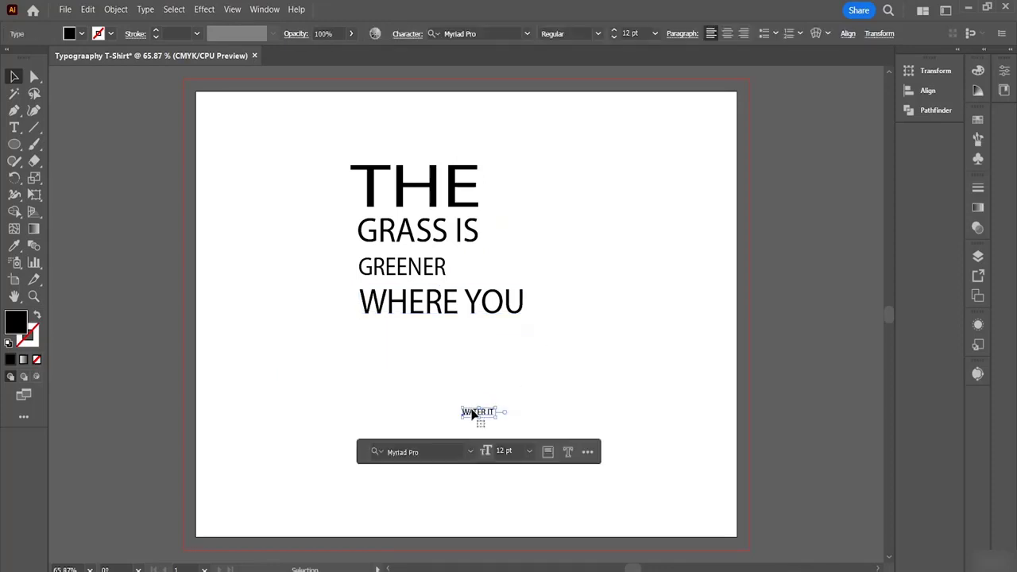
left_click_drag(472, 411, 458, 344)
left_click(555, 328)
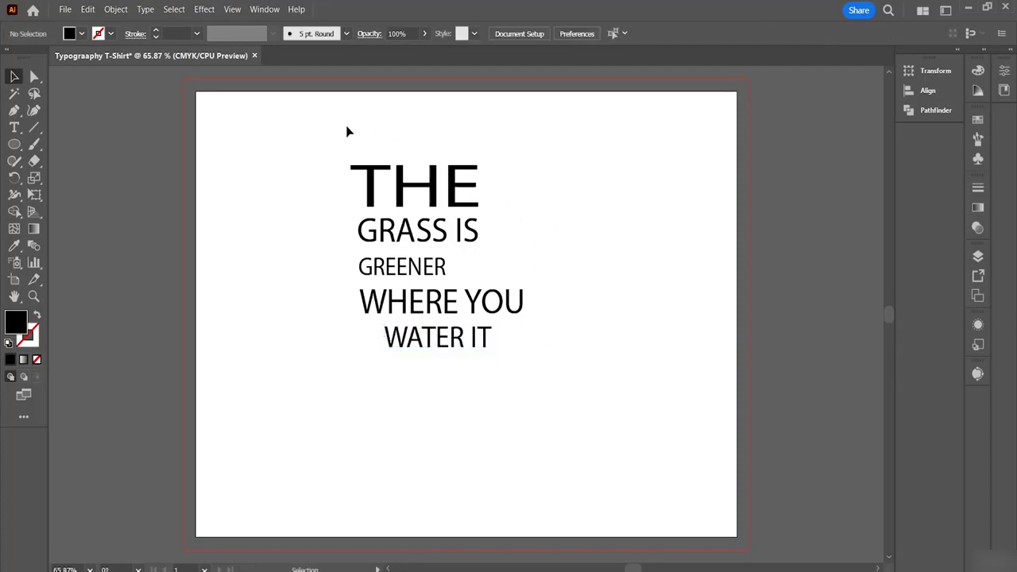
Try to align the horizontal centers of all five text lines with "WATER IT" as the key object.
left_click_drag(334, 131, 534, 402)
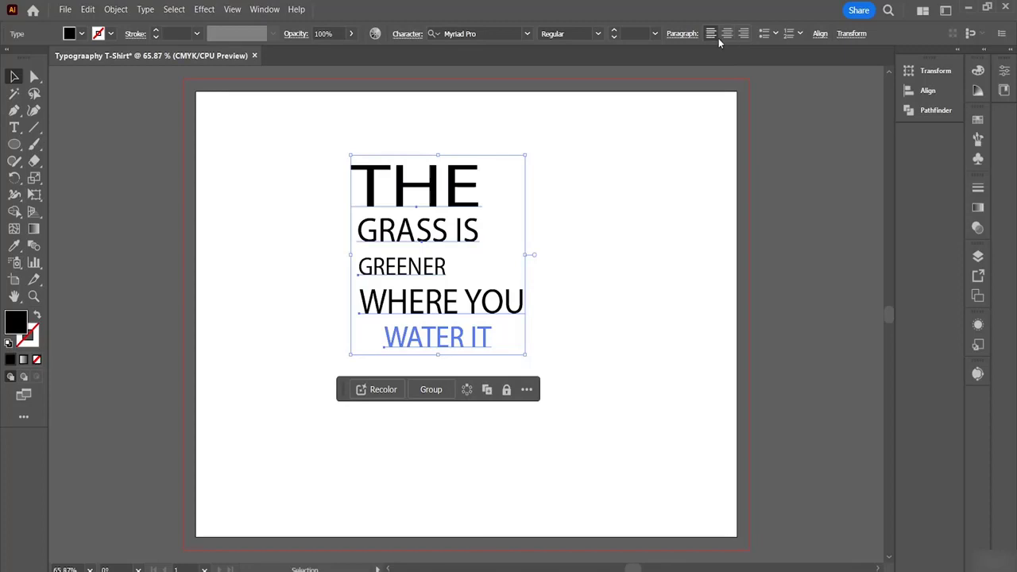
left_click(821, 34)
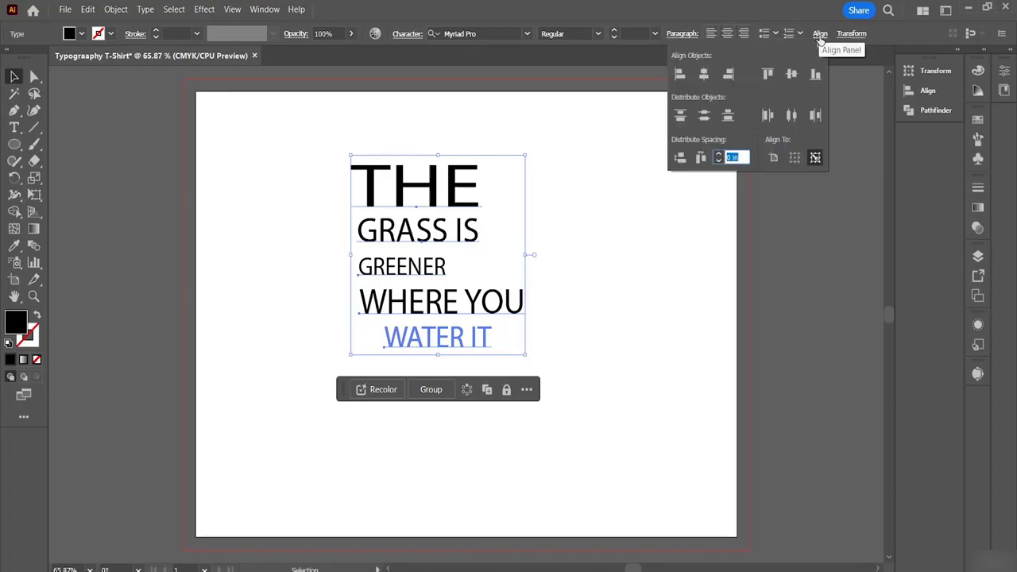
left_click(704, 74)
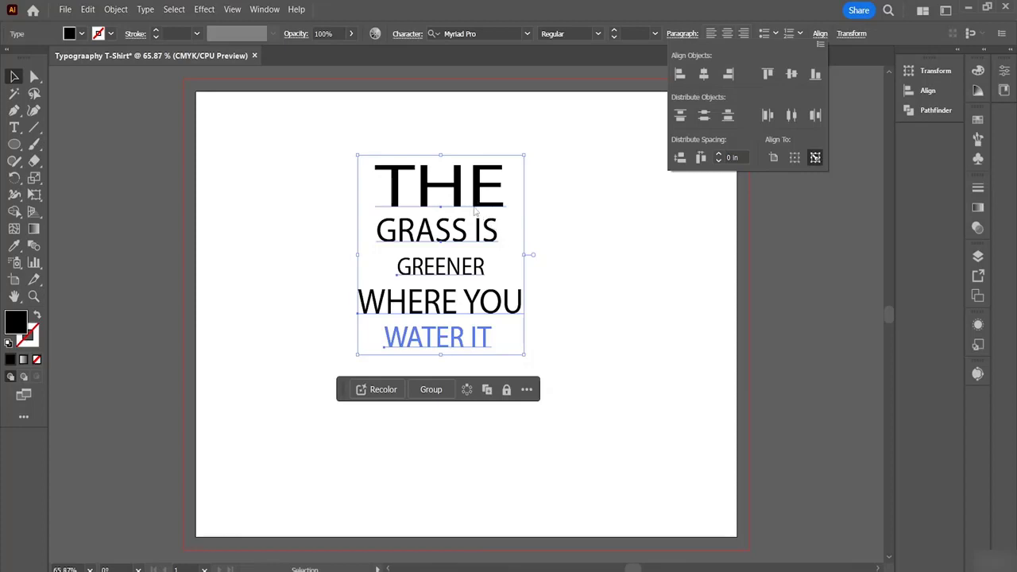
left_click(504, 225)
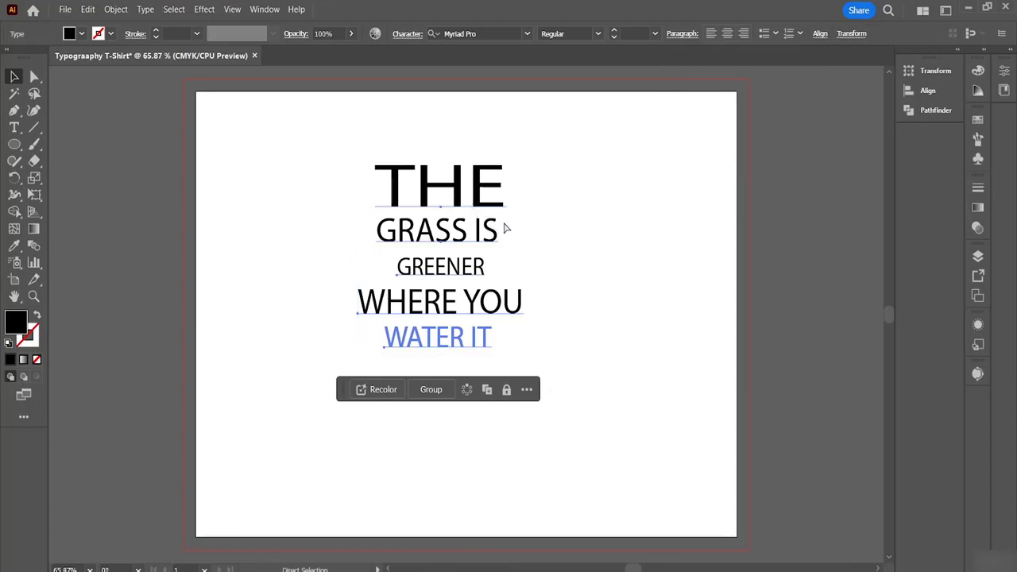
key("ctrl+z")
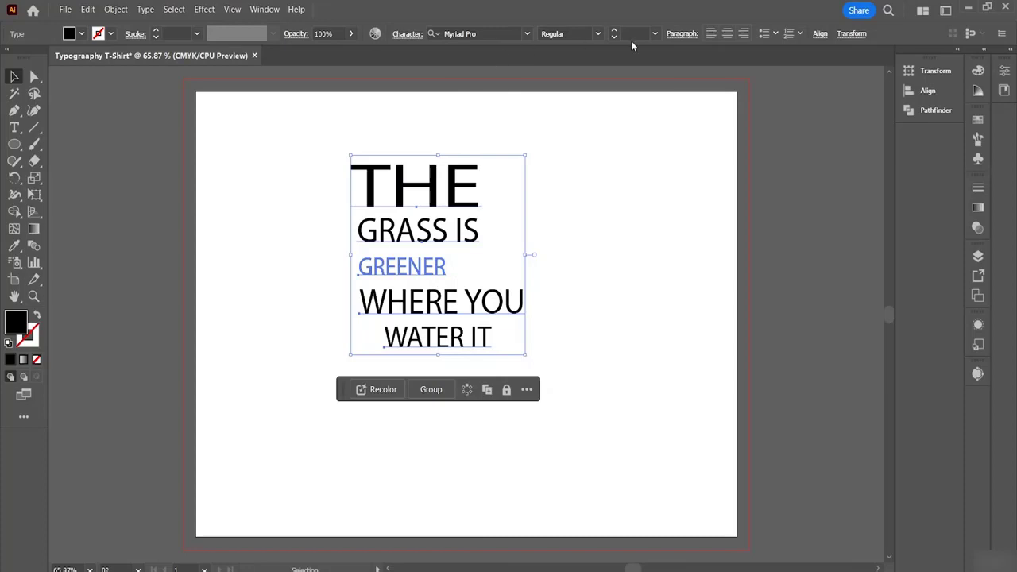
Try to align the horizontal centers of the five text lines with "GREENER" as the key object.
left_click(821, 33)
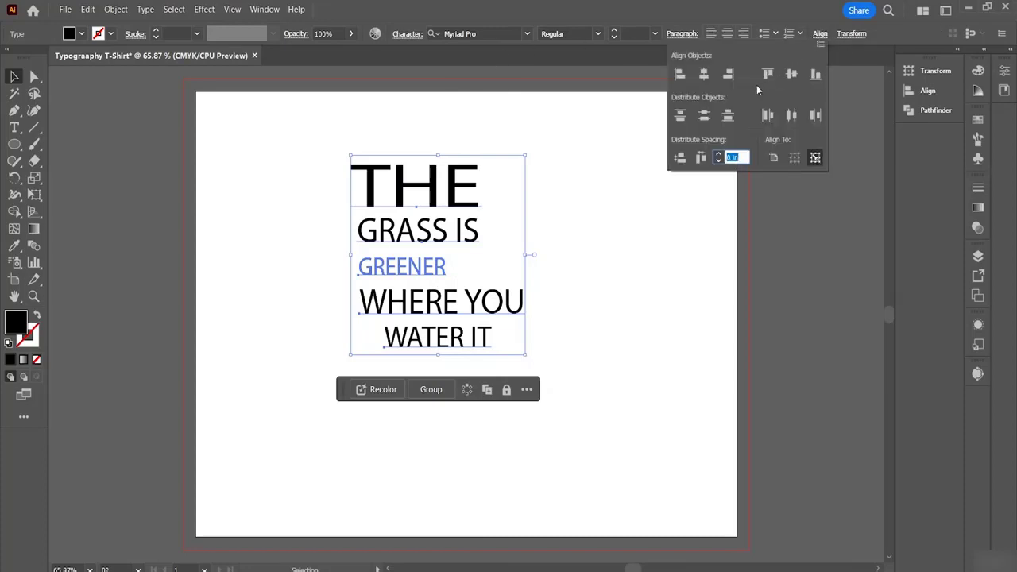
left_click(703, 76)
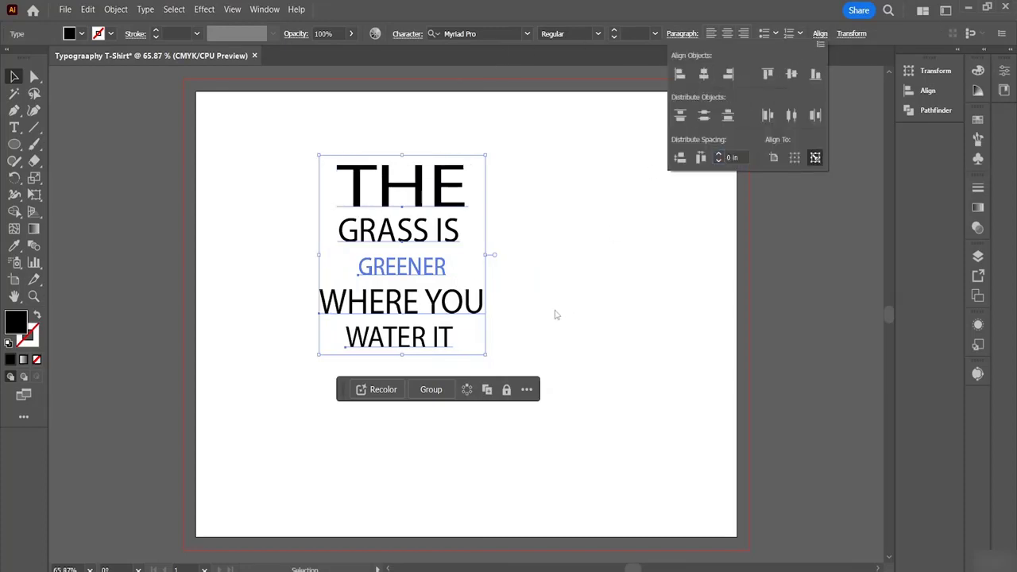
key("ctrl+z")
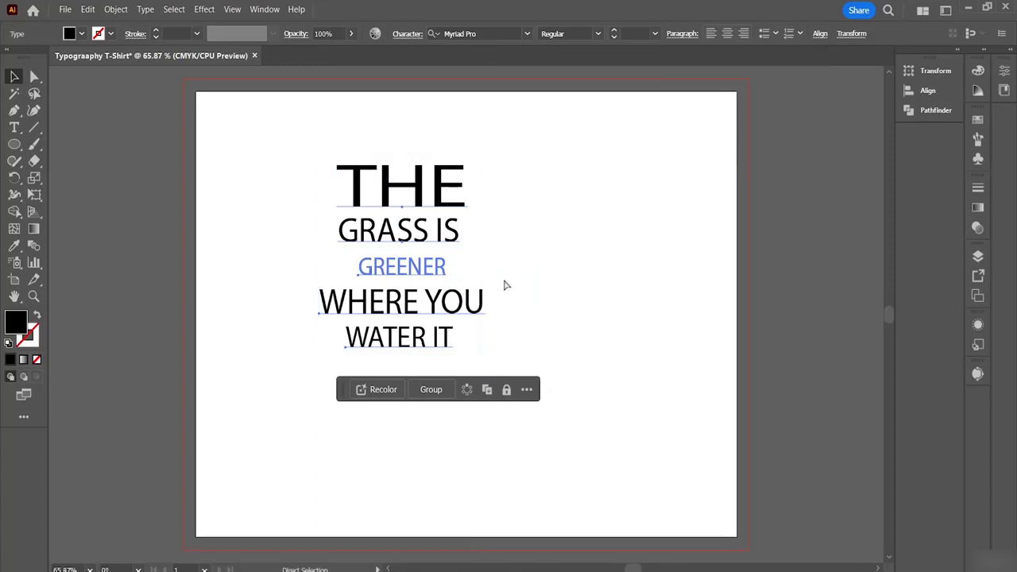
key("ctrl+z")
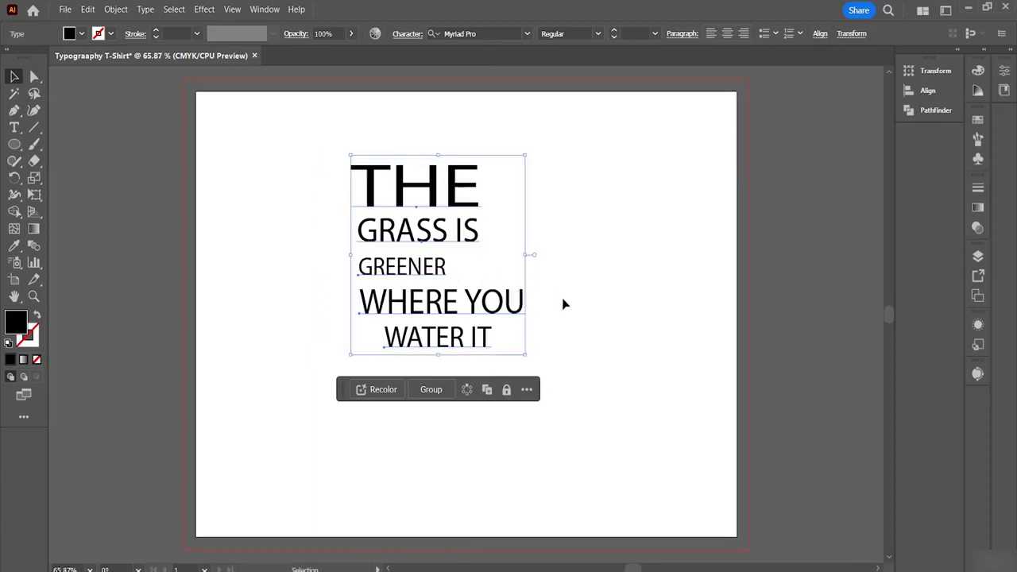
left_click(588, 321)
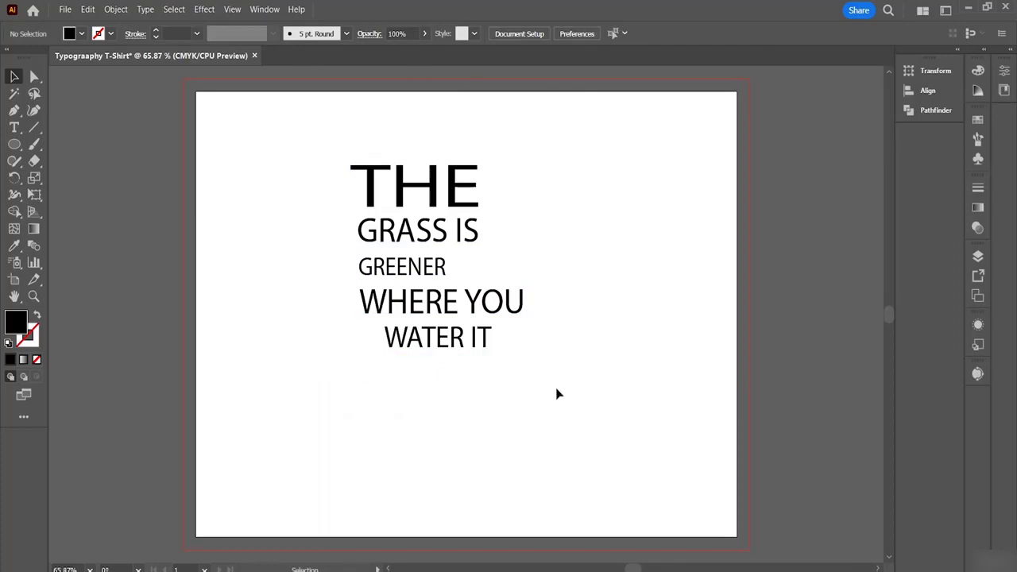
Set the font of the "THE" headline to Bernard MT Condensed.
left_click(436, 197)
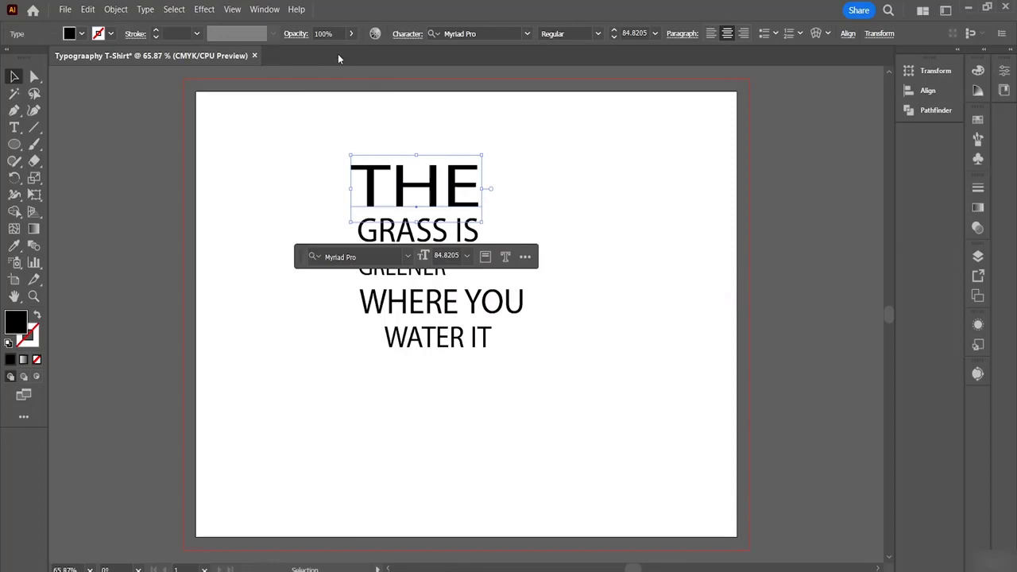
left_click(527, 33)
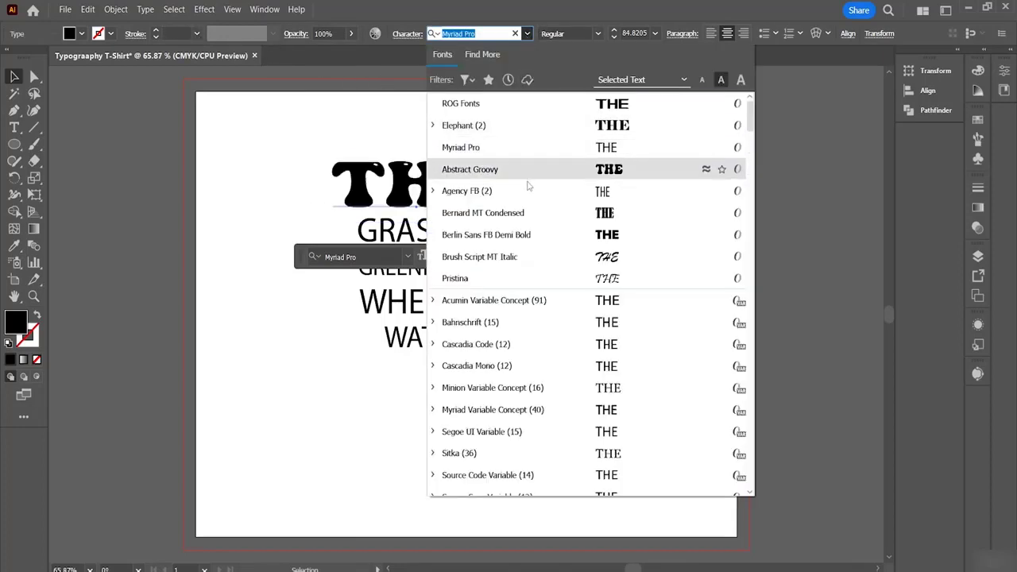
left_click(613, 223)
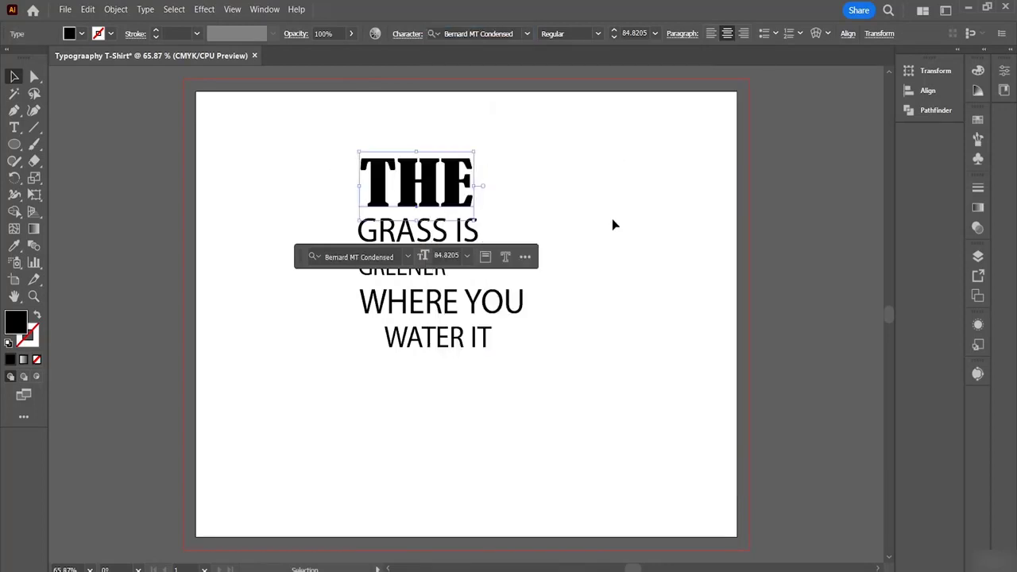
Set the font of the "GRASS IS" line to Bell MT Bold.
left_click(459, 241)
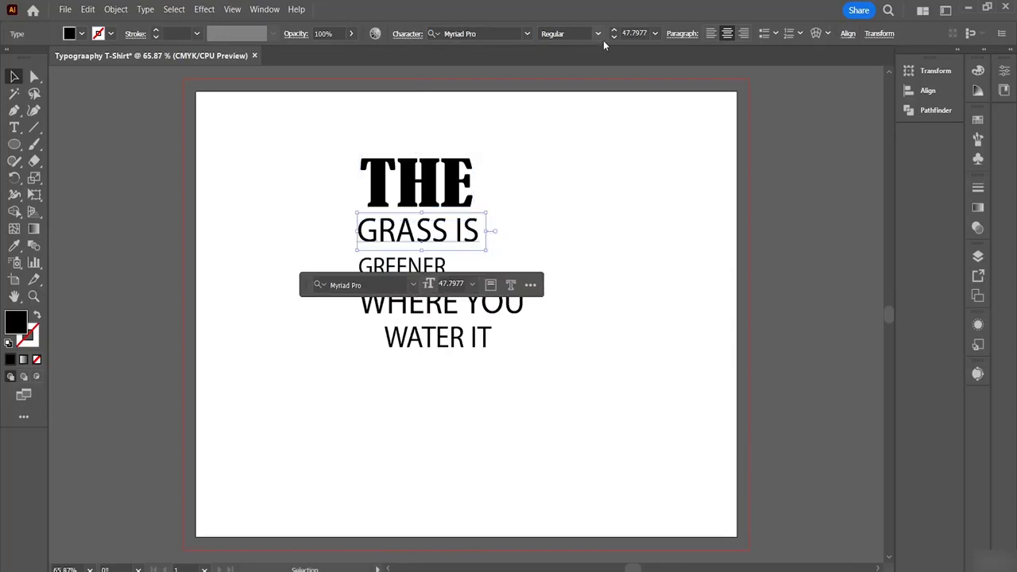
left_click(525, 34)
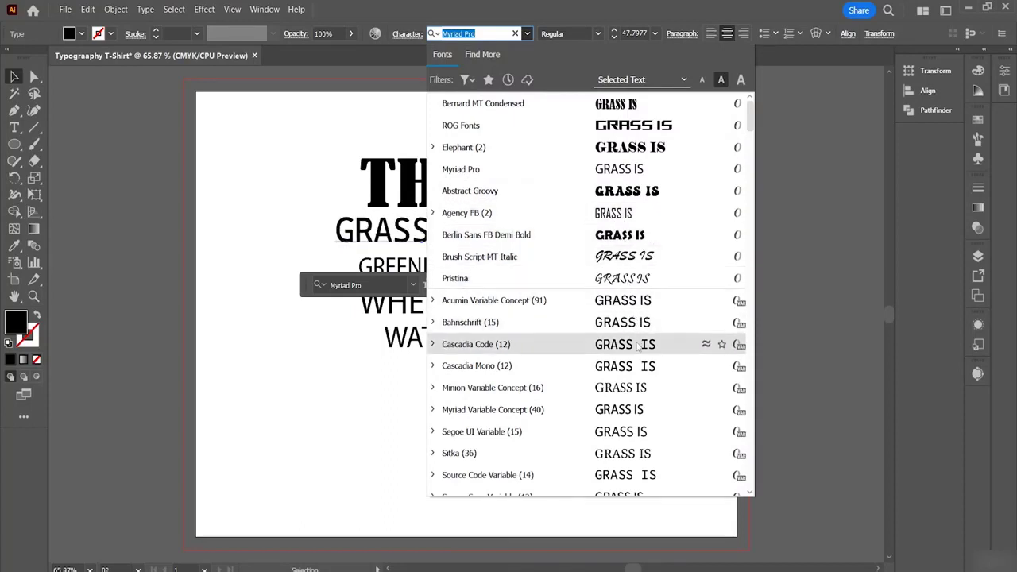
scroll(639, 367, "down", 8)
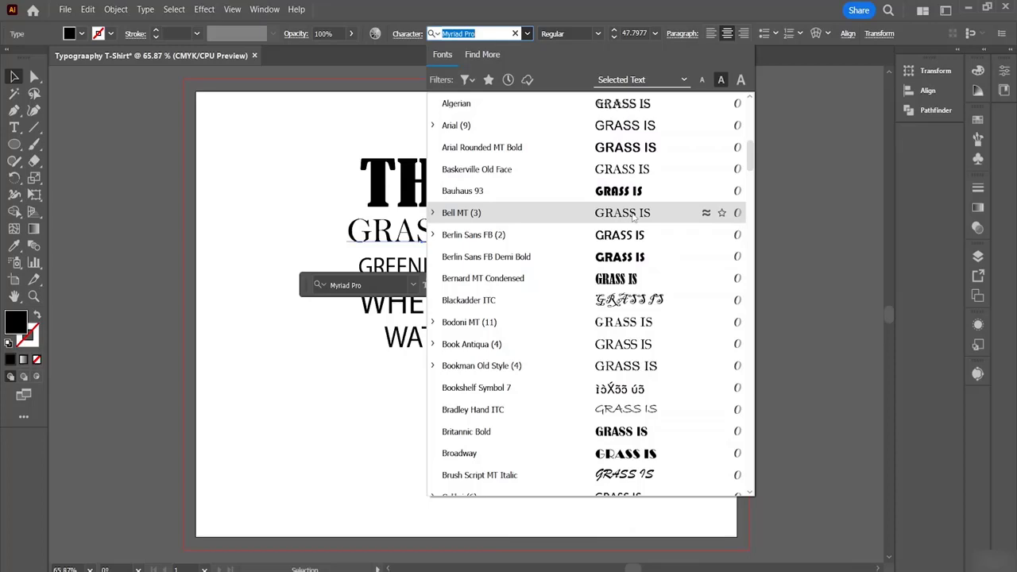
left_click(434, 213)
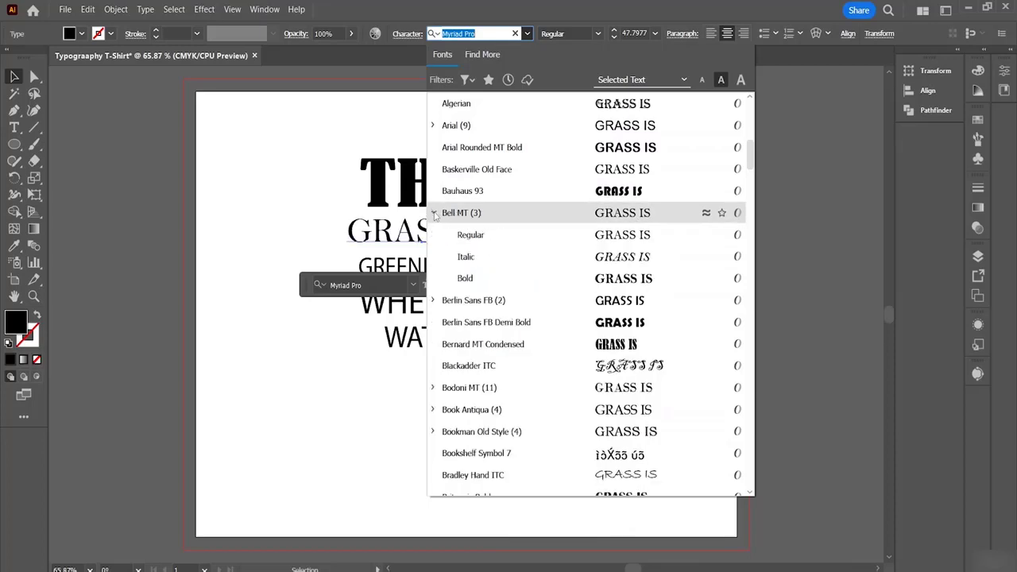
left_click(504, 286)
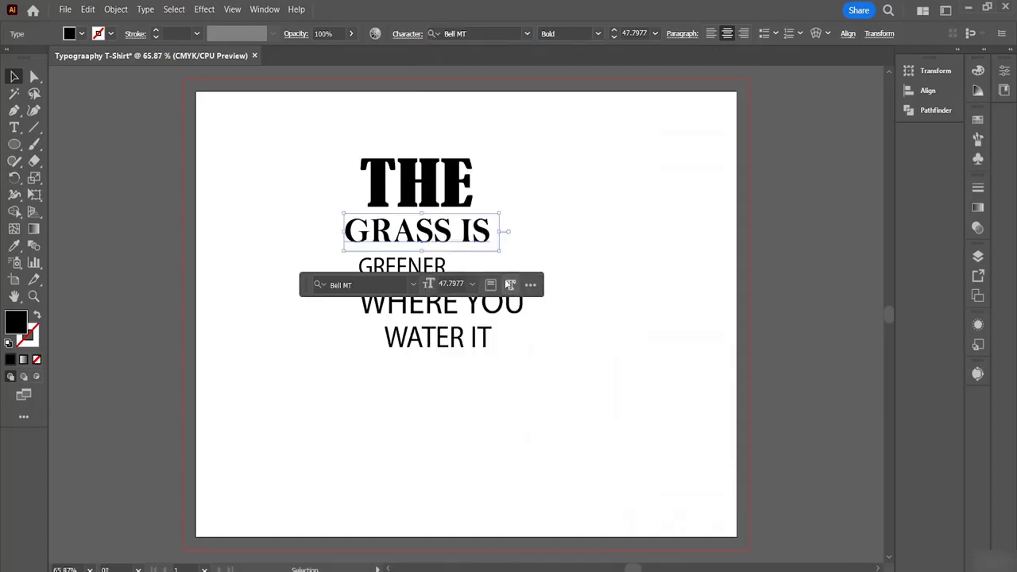
Set the font of the "GREENER" line to Franklin Gothic Heavy.
left_click(435, 269)
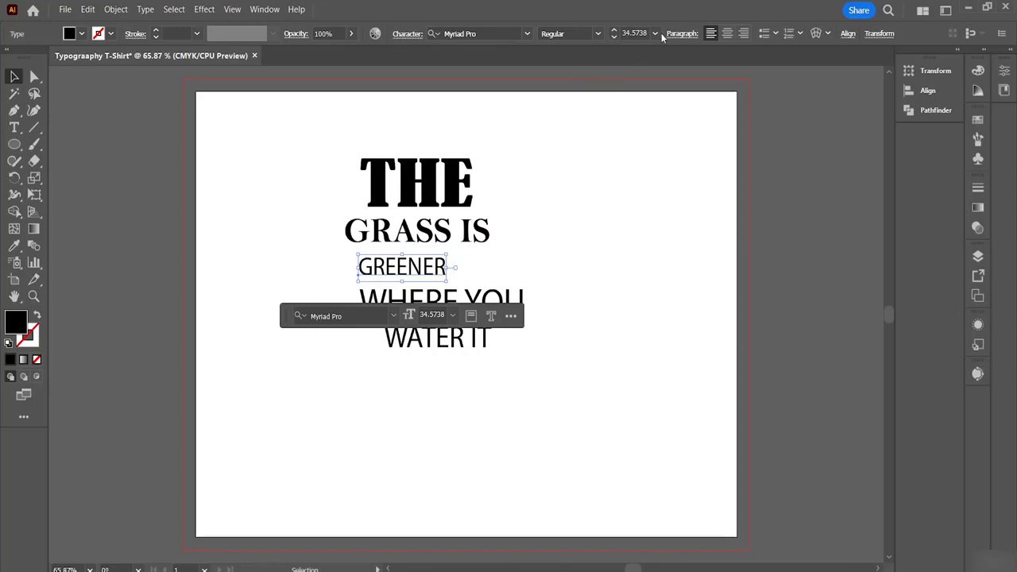
left_click(526, 34)
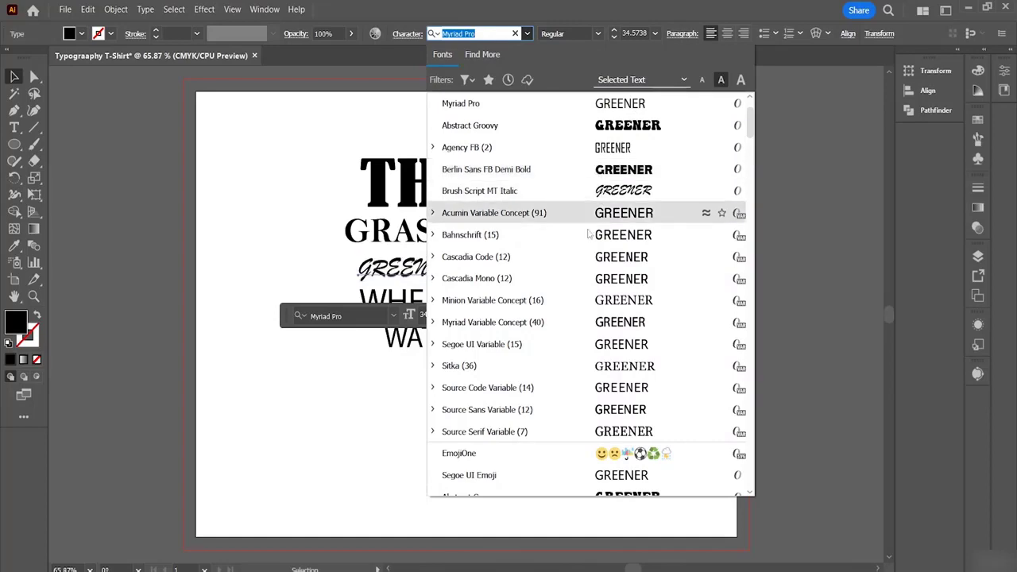
left_click_drag(750, 131, 748, 229)
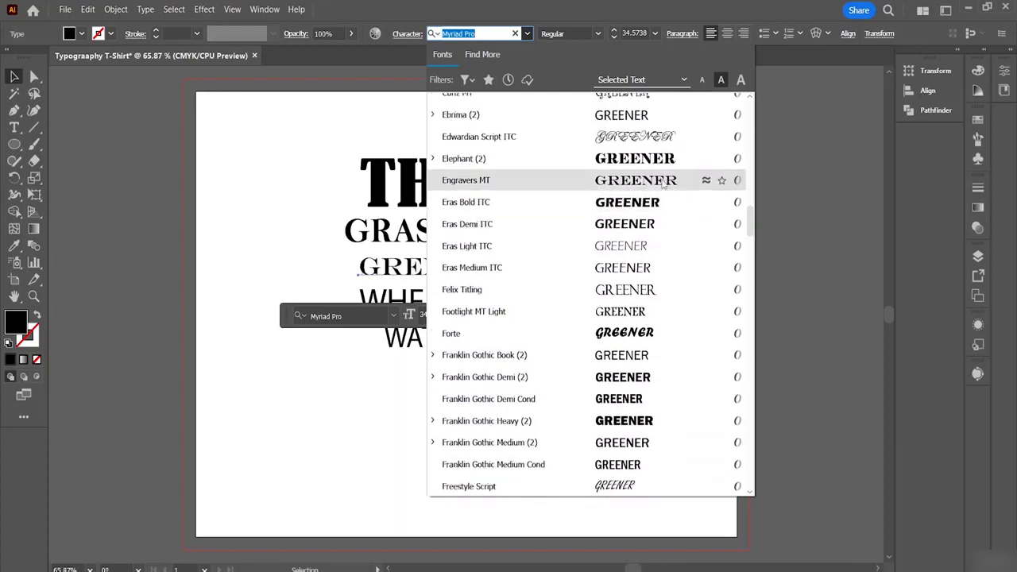
left_click(684, 431)
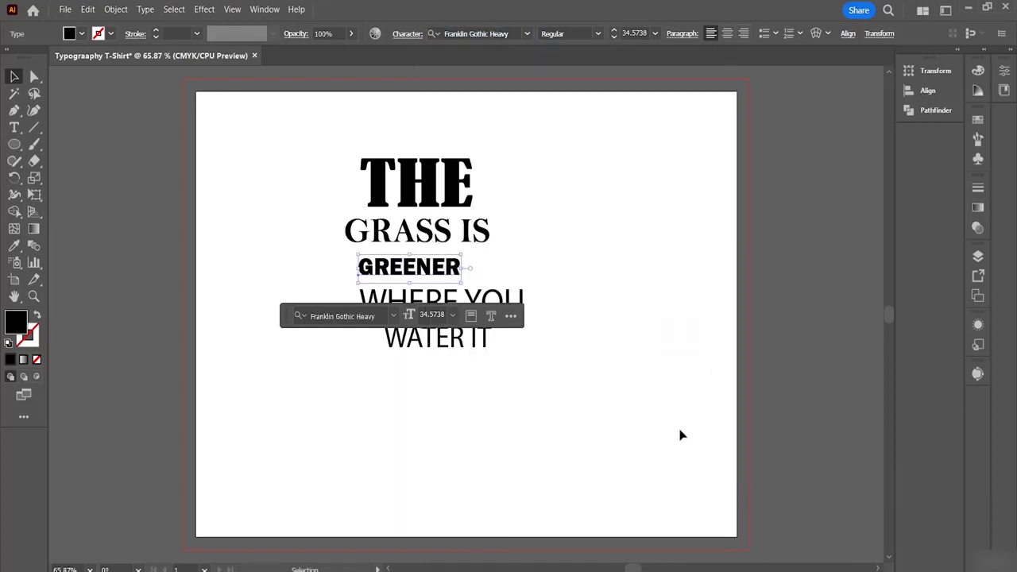
Set the font of the "WHERE YOU" line to Bernard MT Condensed.
left_click(475, 302)
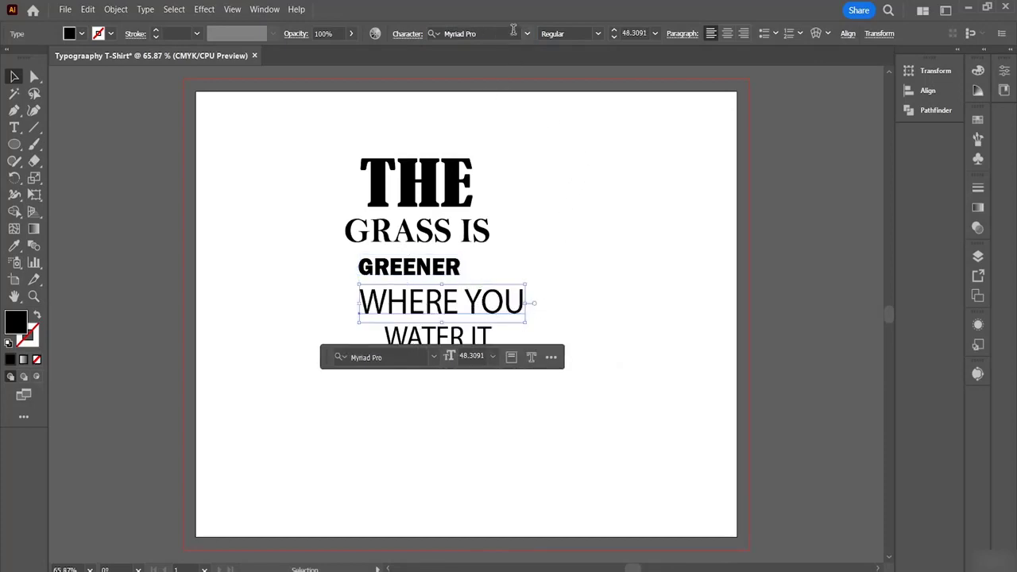
left_click(526, 34)
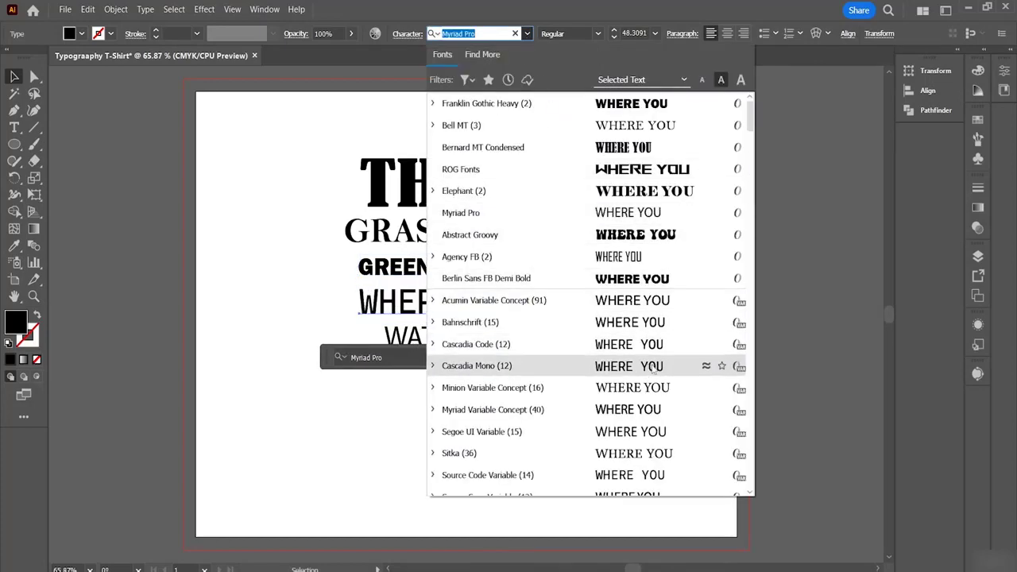
scroll(517, 256, "down", 3)
scroll(650, 401, "down", 3)
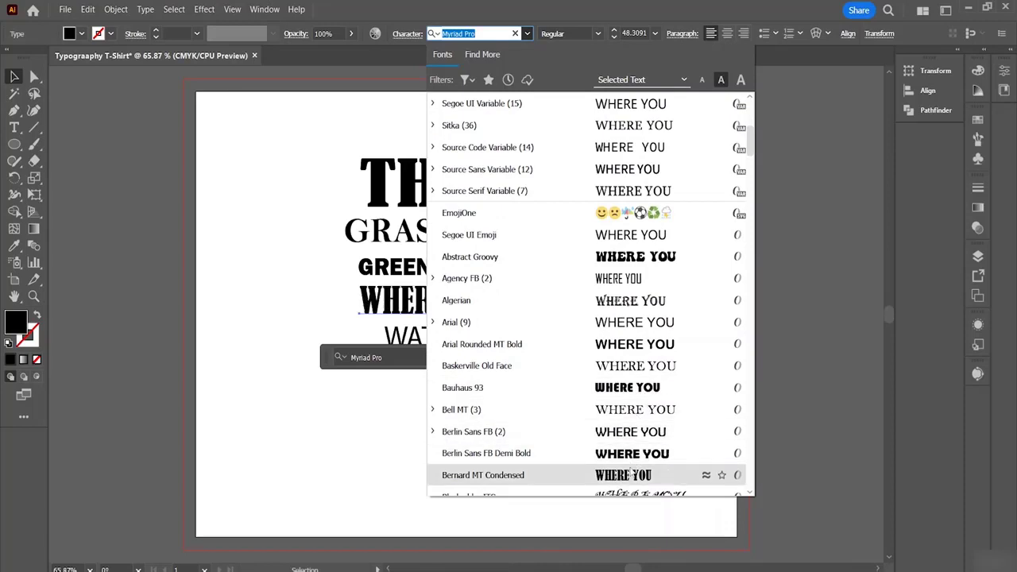
left_click(628, 476)
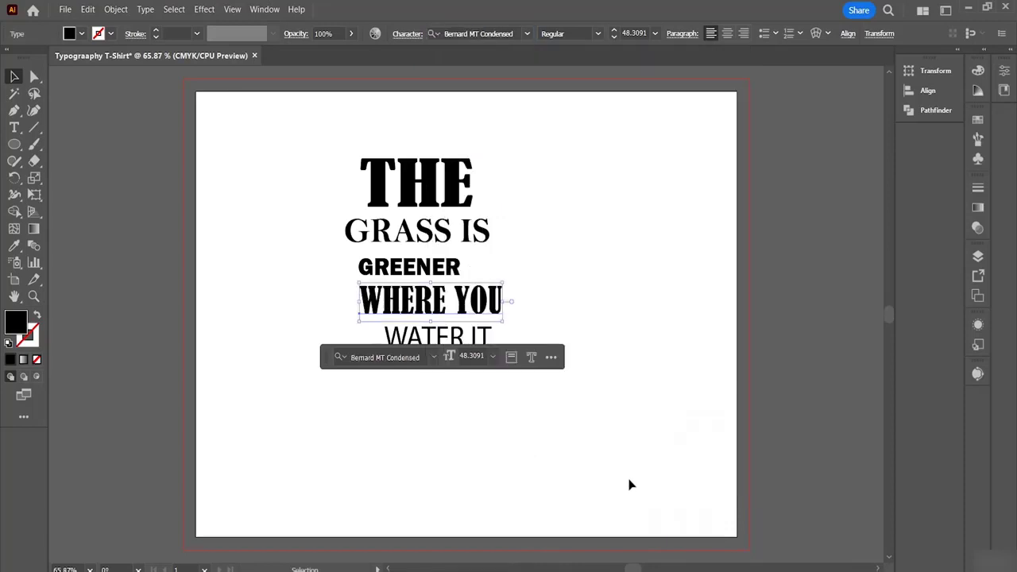
Set the font of the "WATER IT" line to Impact and deselect it.
left_click(465, 337)
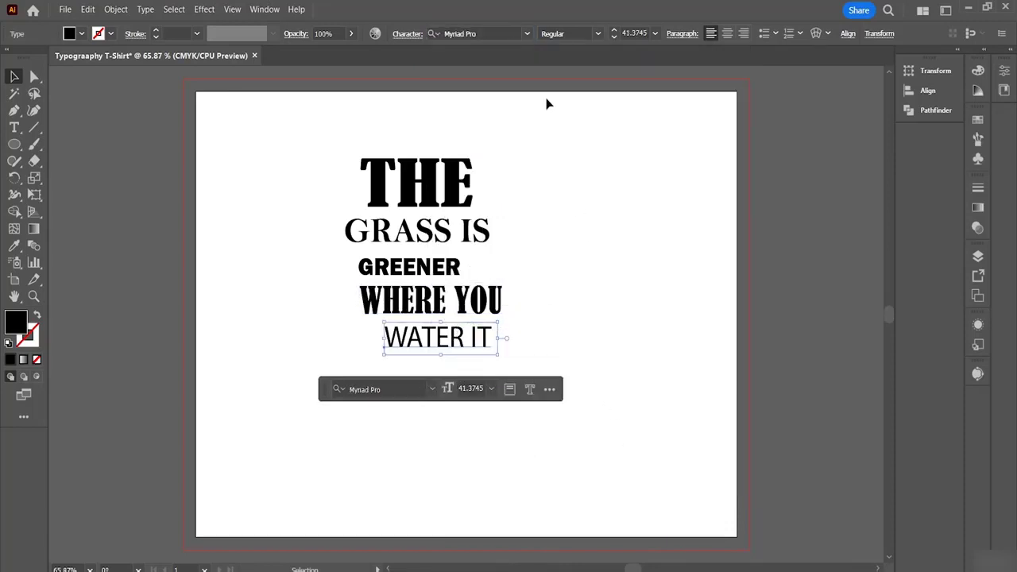
left_click(527, 33)
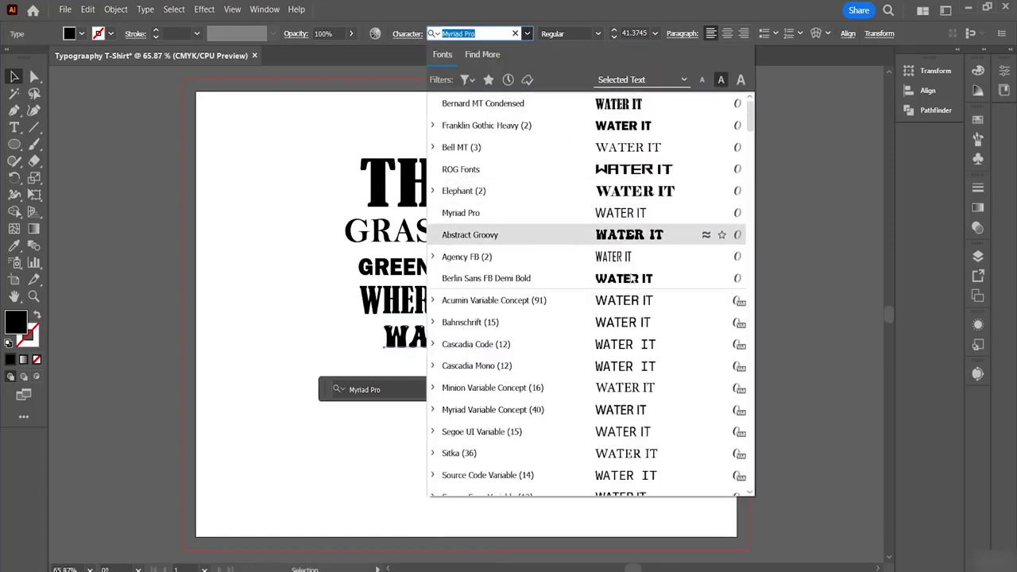
scroll(665, 366, "down", 10)
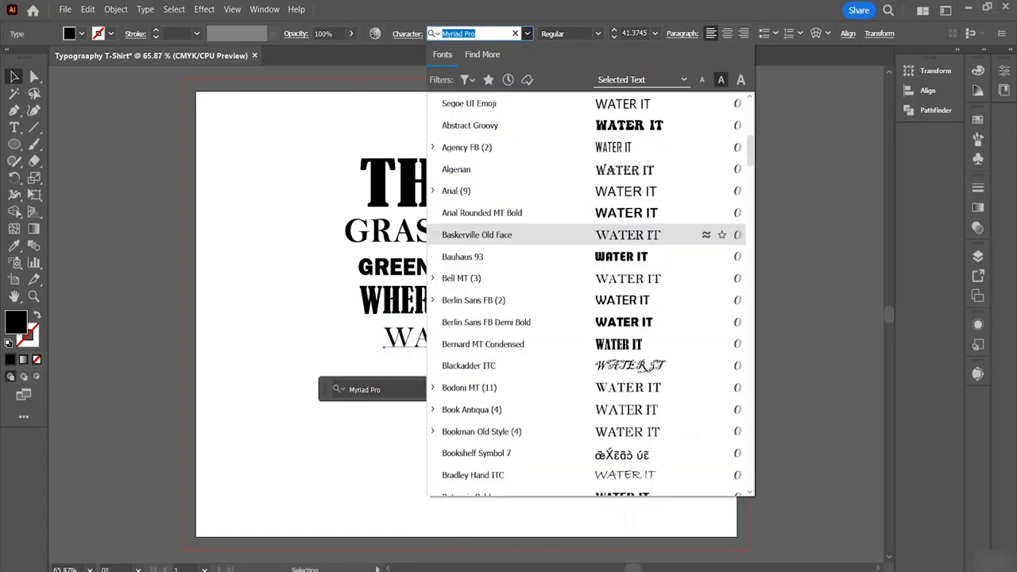
scroll(654, 364, "down", 8)
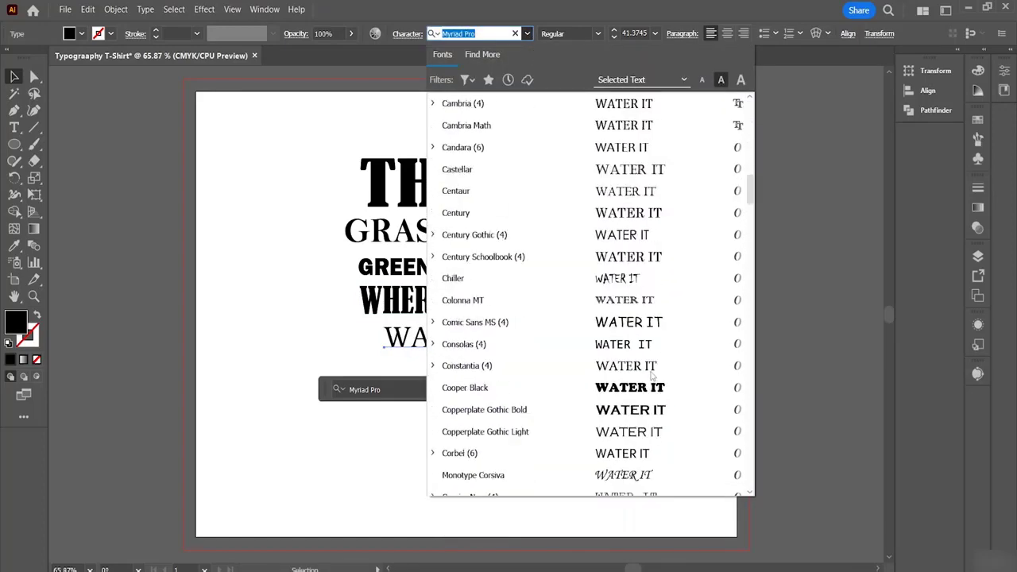
scroll(652, 377, "down", 6)
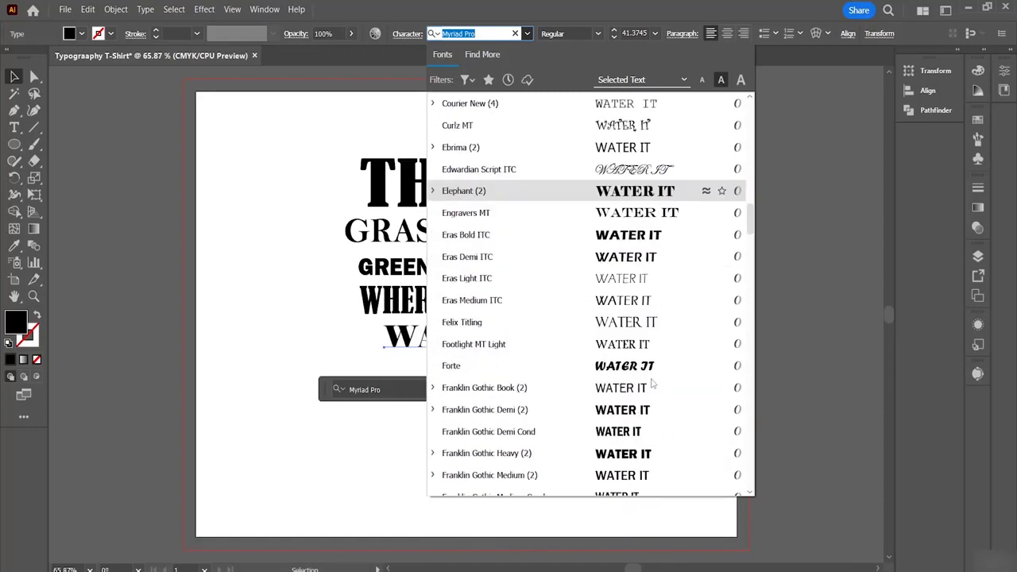
scroll(652, 385, "down", 8)
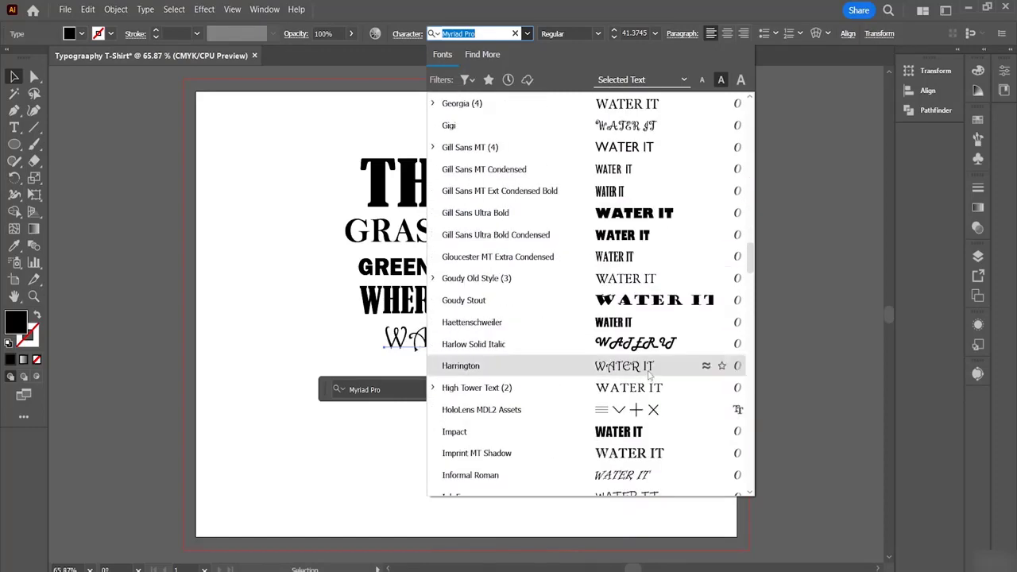
scroll(650, 374, "down", 1)
left_click(615, 367)
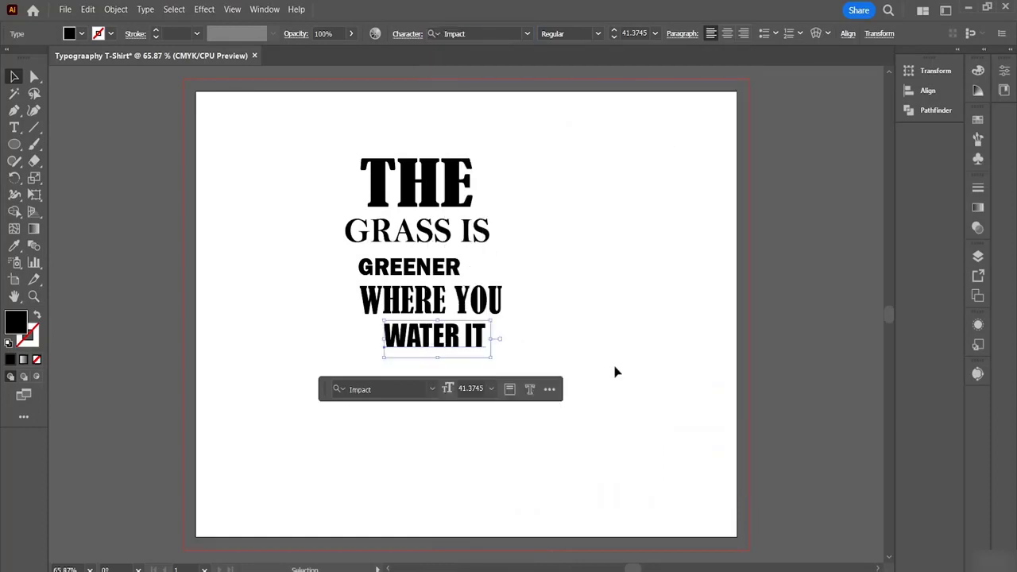
left_click(589, 351)
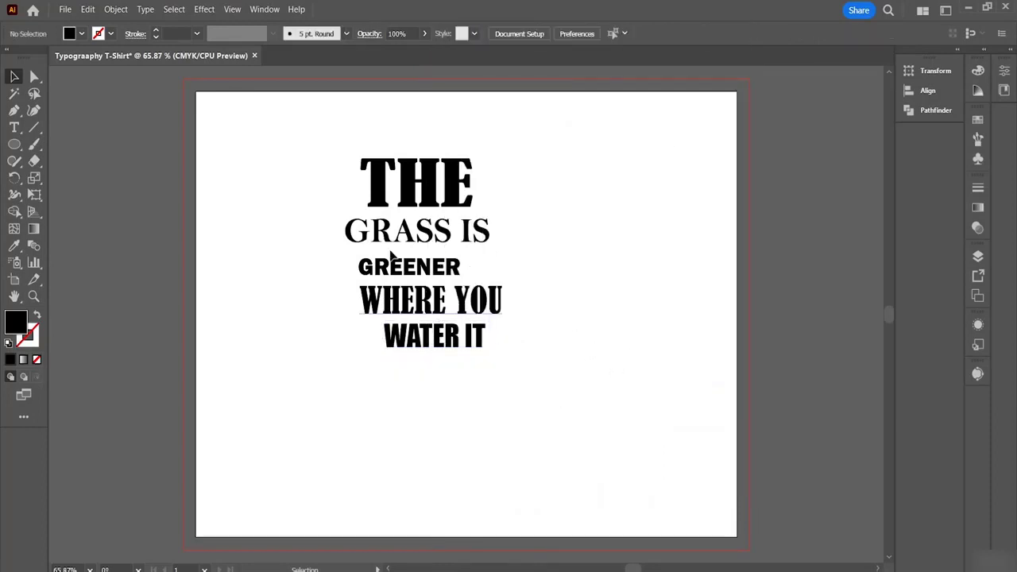
Nudge "GRASS IS" slightly upward so it sits closer beneath the "THE" headline.
left_click(385, 203)
left_click(730, 287)
left_click(433, 232)
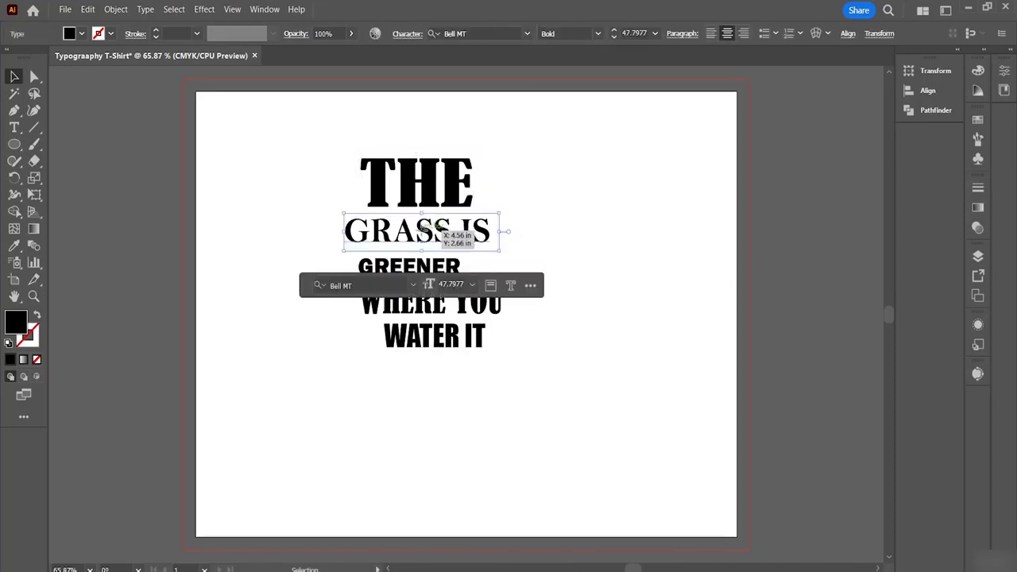
key("Up")
key("Up")
key("Up")
key("Up")
key("Up")
key("Up")
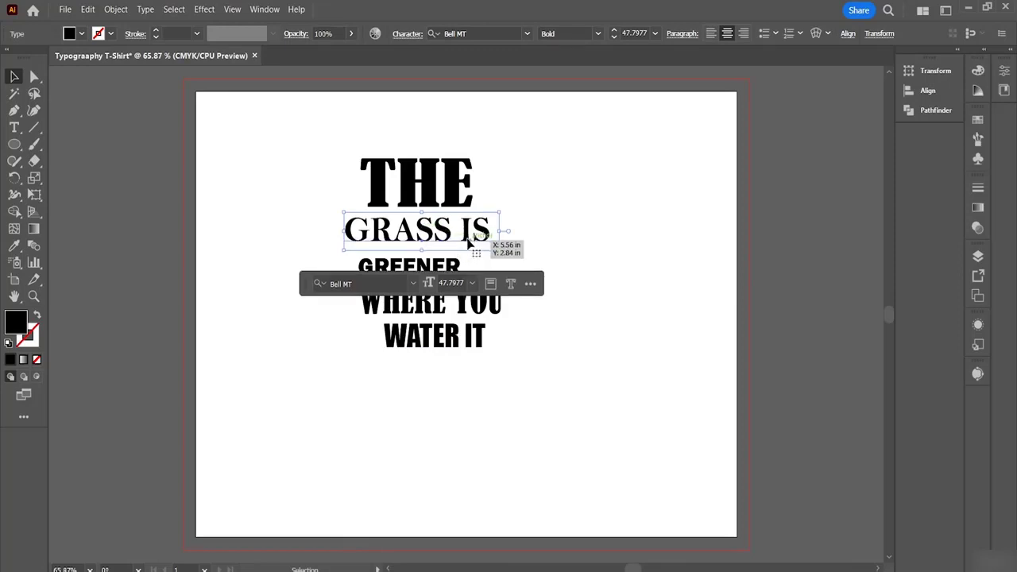
Nudge the GRASS IS line up so it sits close beneath THE.
key("Up")
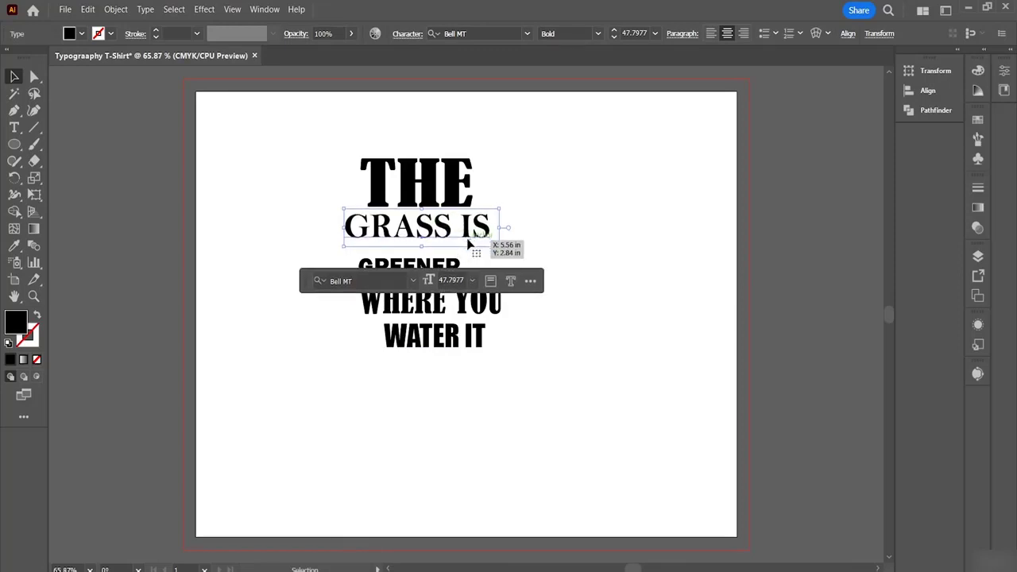
key("Up")
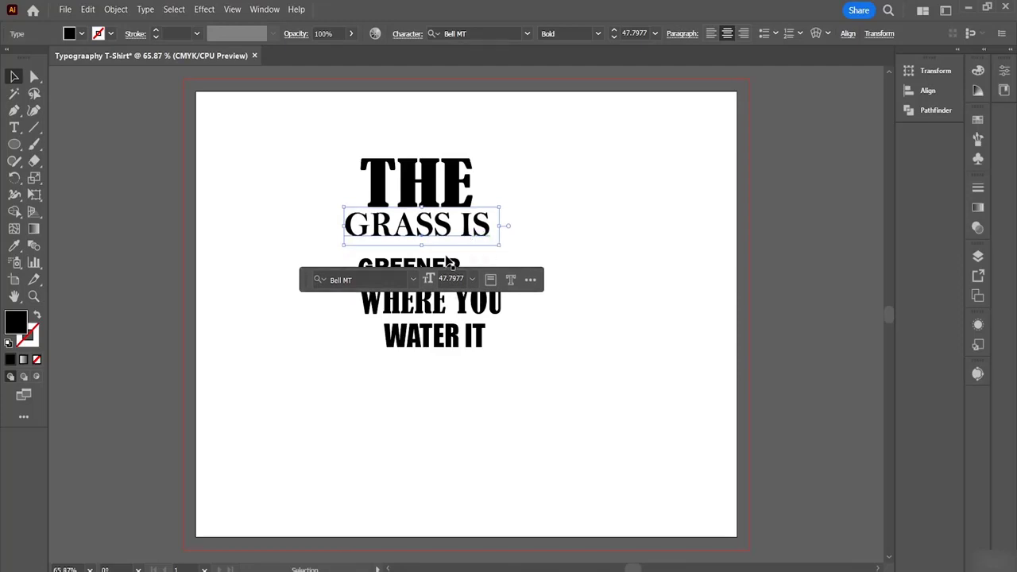
Move the GREENER line straight up in small increments until it sits tight beneath GRASS IS.
left_click(452, 263)
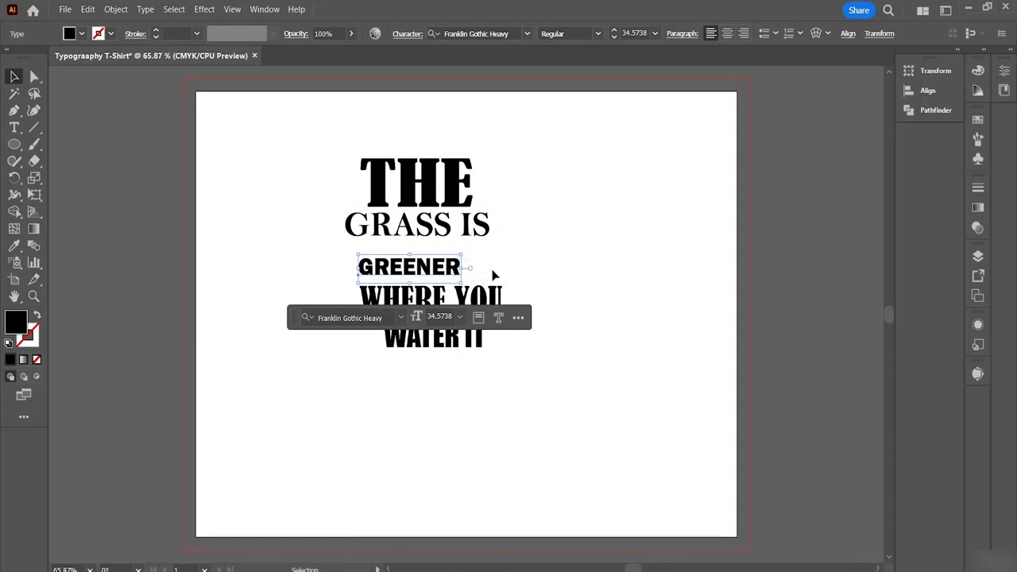
key("Up")
key("Up")
key("Up")
key("Up")
key("Up")
key("Up")
key("Up")
key("Up")
key("Up")
key("Up")
key("Up")
key("Up")
key("Up")
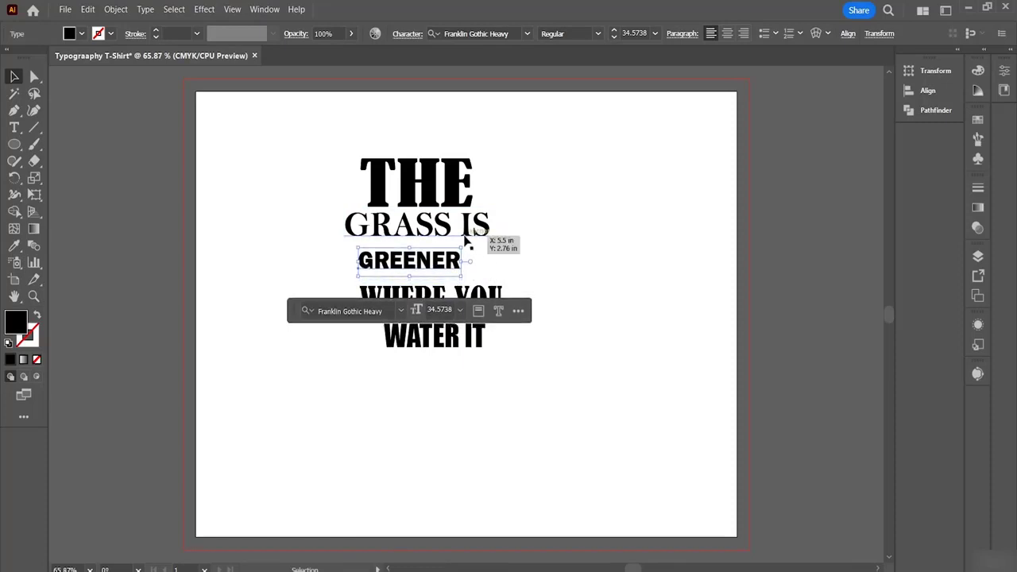
key("Up")
key("Up")
key("Up")
key("Up")
key("Up")
key("Up")
key("Up")
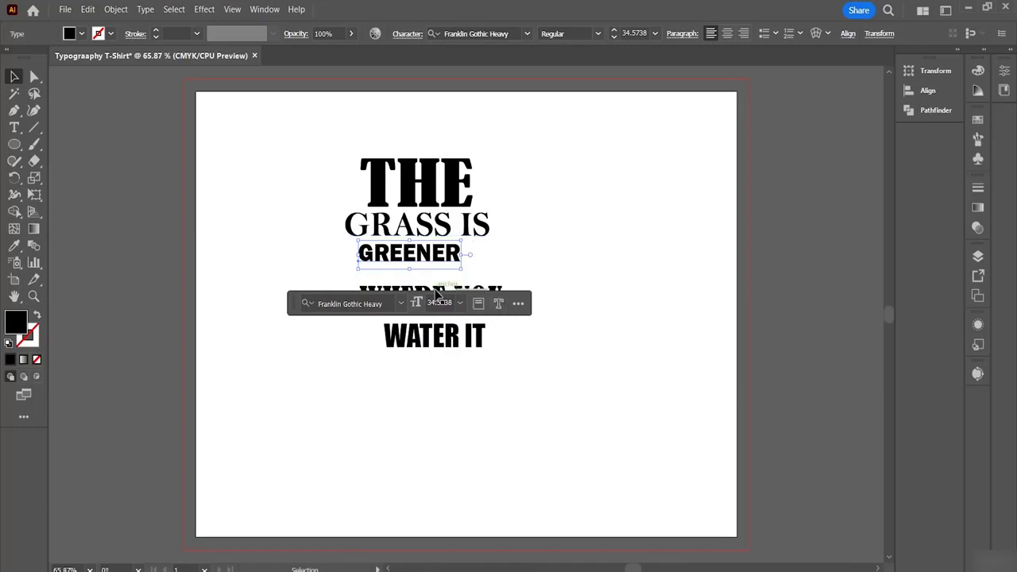
key("Up")
key("Up")
key("Up")
key("Up")
key("Up")
key("Up")
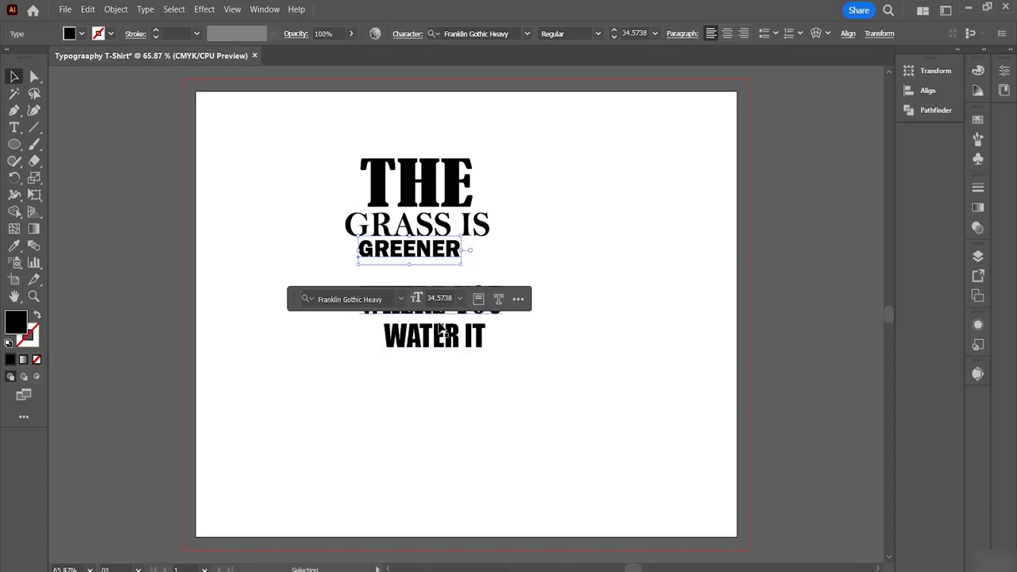
Move the WHERE YOU line straight up in small increments until it sits tight beneath GREENER.
left_click(433, 318)
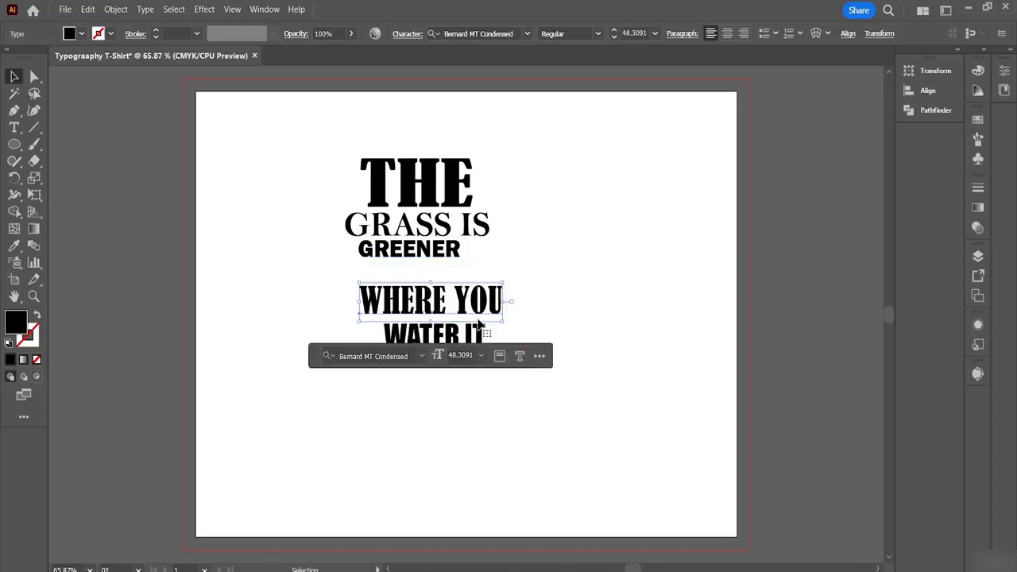
key("Up")
key("Up")
key("Up")
key("Up")
key("Up")
key("Up")
key("Up")
key("Up")
key("Up")
key("Up")
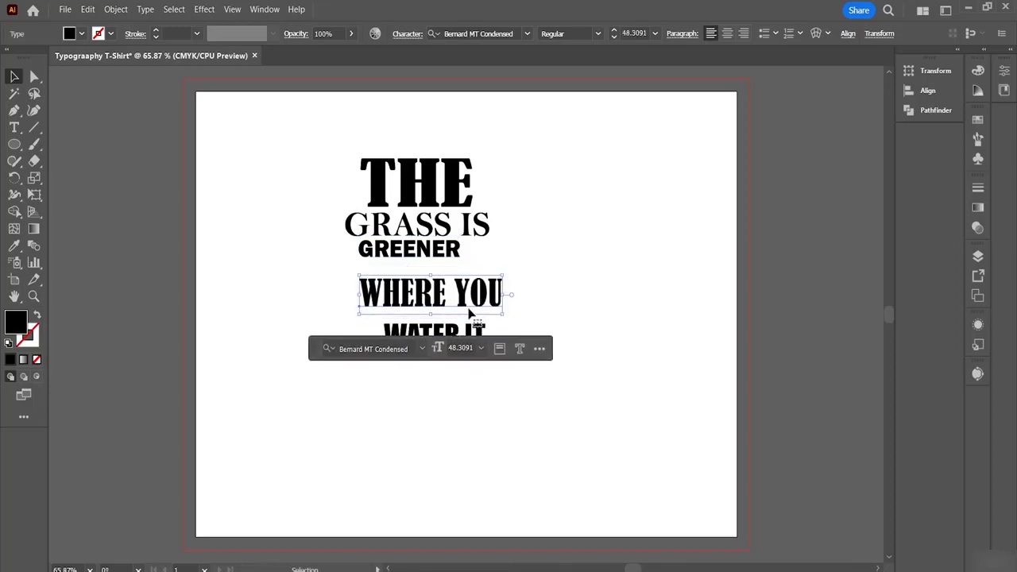
key("Up")
key("Up")
key("Up")
key("Up")
key("Up")
key("Up")
key("Up")
key("Up")
key("Up")
key("Up")
key("Up")
key("Up")
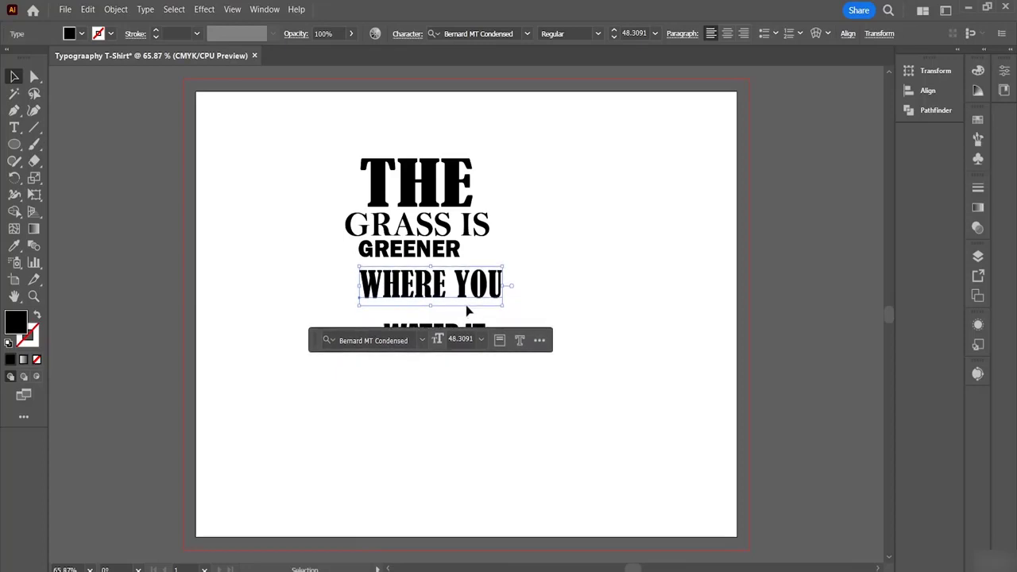
key("Up")
key("Up")
key("Up")
key("Up")
key("Up")
key("Up")
key("Up")
key("Up")
key("Up")
key("Up")
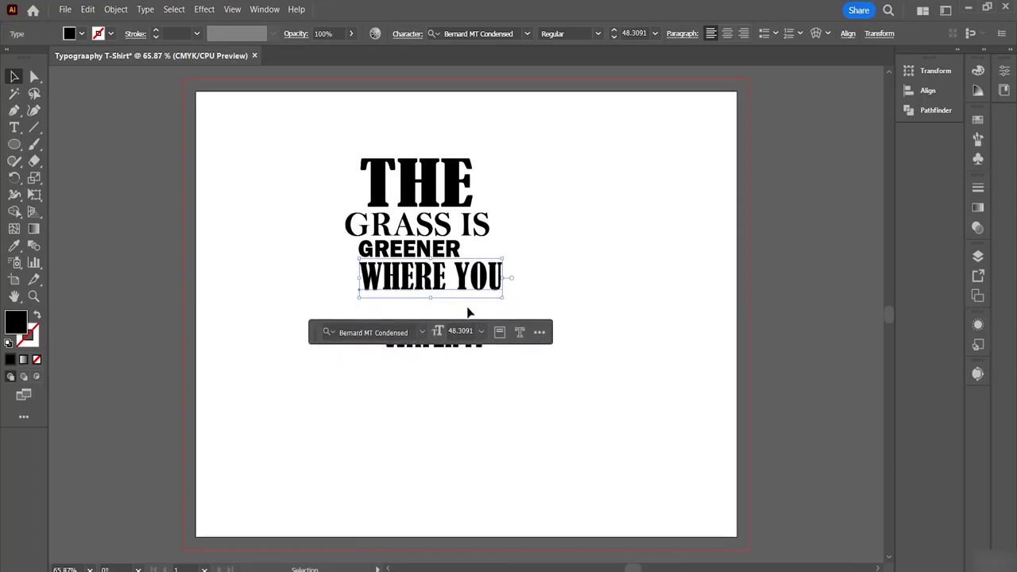
key("Up")
key("Up")
key("Up")
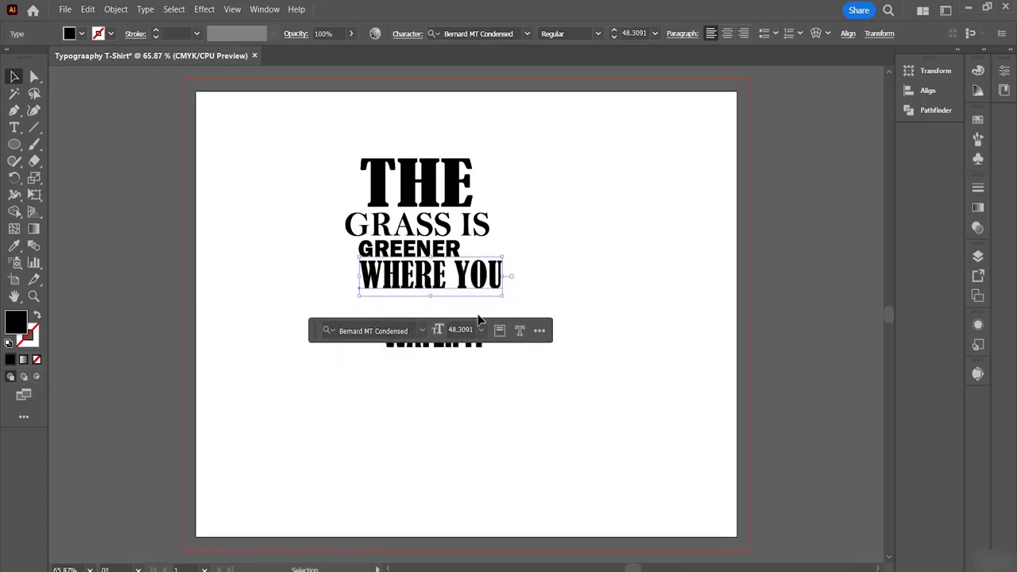
Move the WATER IT line straight up in small increments until it sits tight beneath WHERE YOU, and deselect it.
left_click(434, 348)
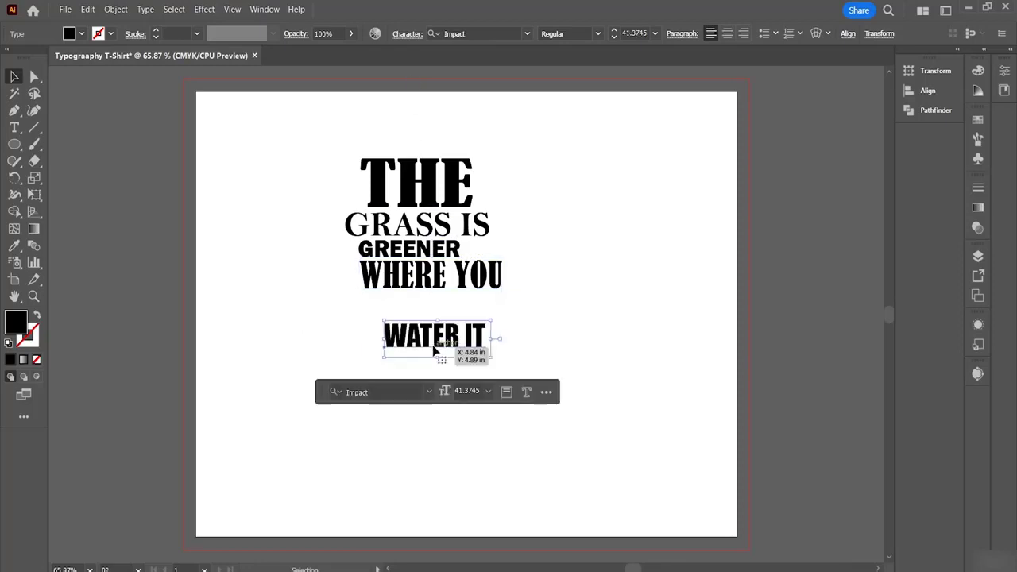
key("Up")
key("Up")
key("Up")
key("Up")
key("Up")
key("Up")
key("Up")
key("Up")
key("Up")
key("Up")
key("Up")
key("Up")
key("Up")
key("Up")
key("Up")
key("Up")
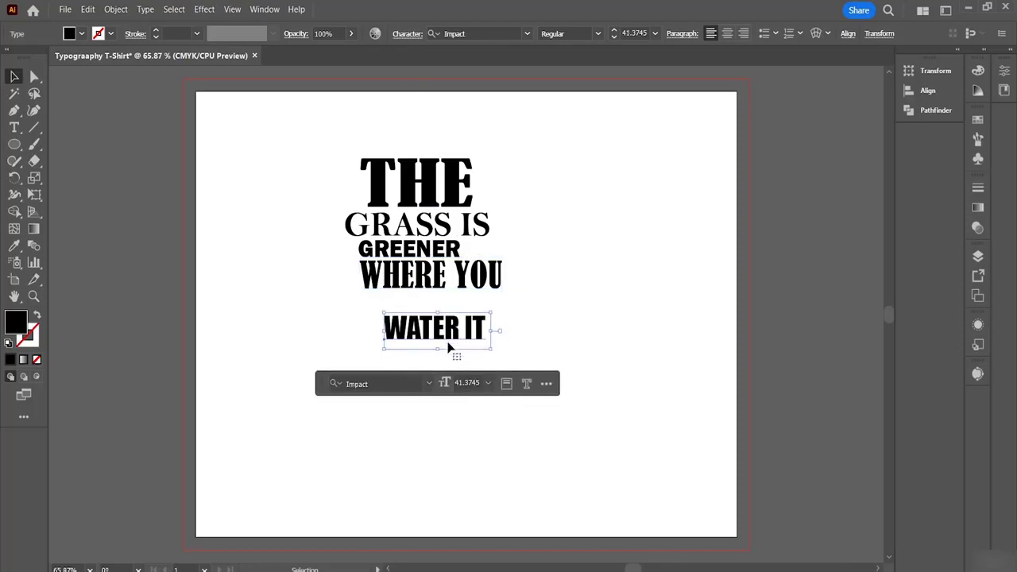
key("Up")
key("Up")
key("Up")
key("Up")
key("Up")
key("Up")
key("Up")
key("Up")
key("Up")
key("Up")
key("Up")
key("Up")
key("Up")
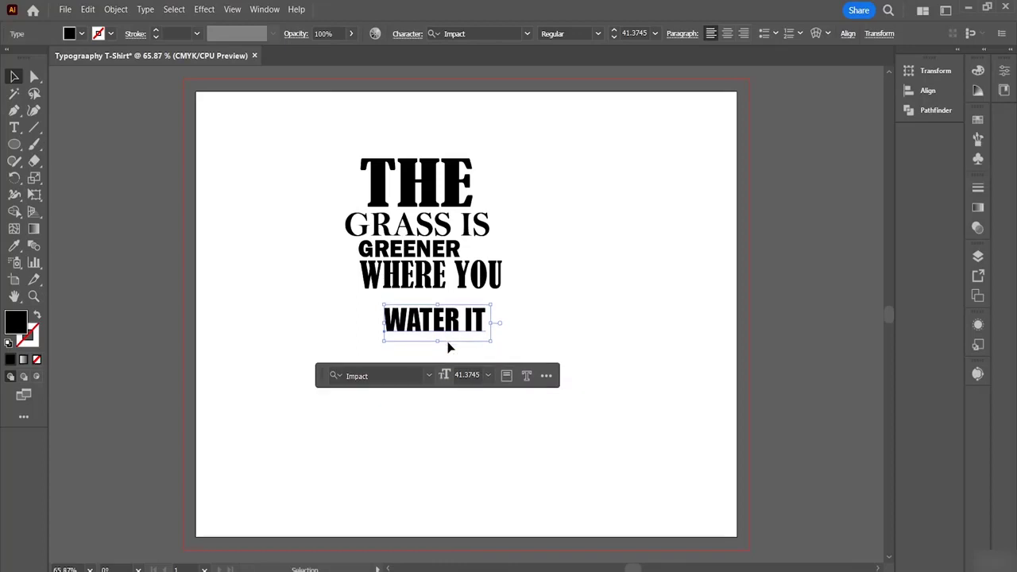
key("Up")
key("Up")
key("Up")
key("Up")
key("Up")
key("Up")
key("Up")
key("Up")
key("Up")
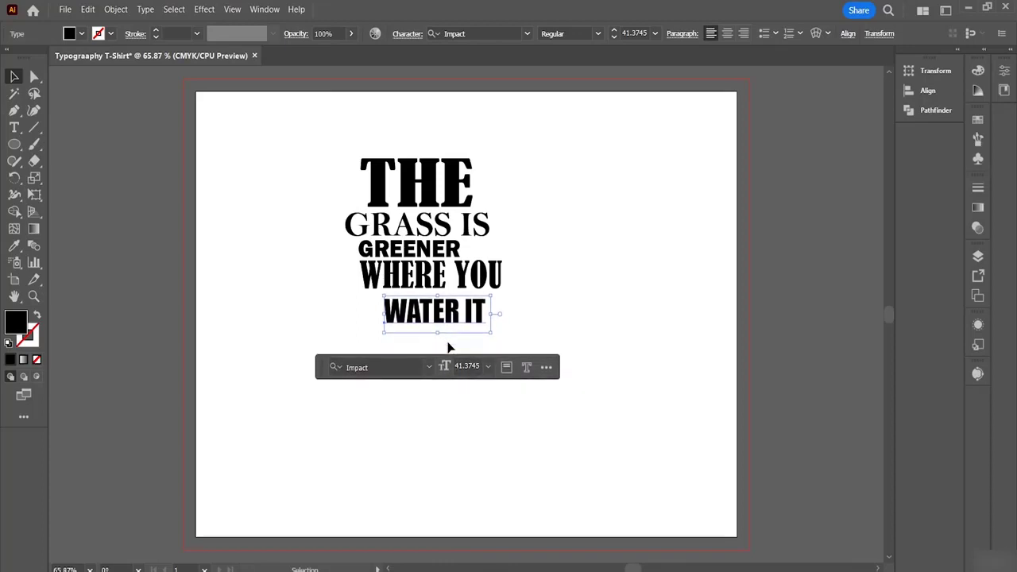
key("Up")
key("Up")
key("Up")
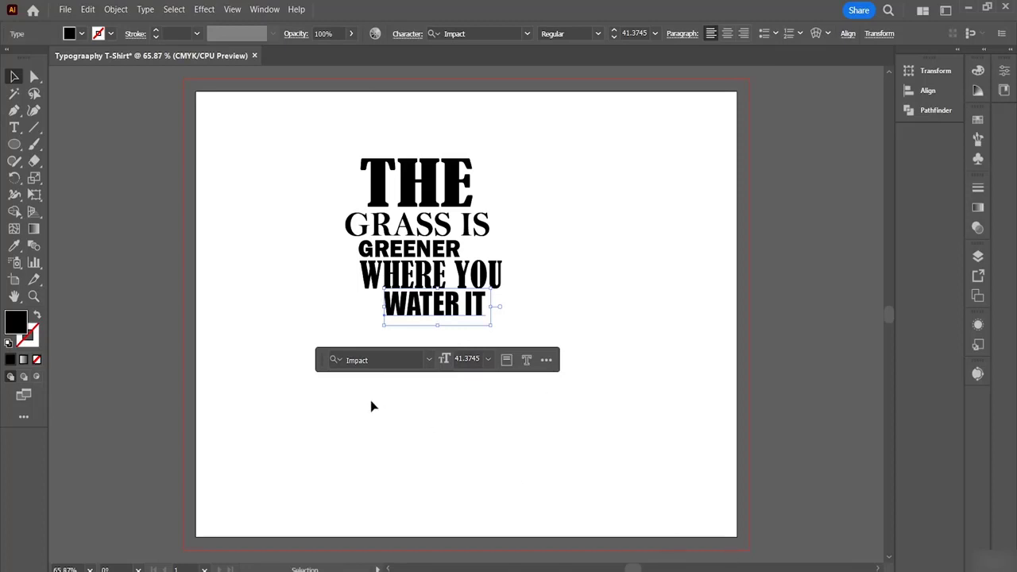
left_click(499, 415)
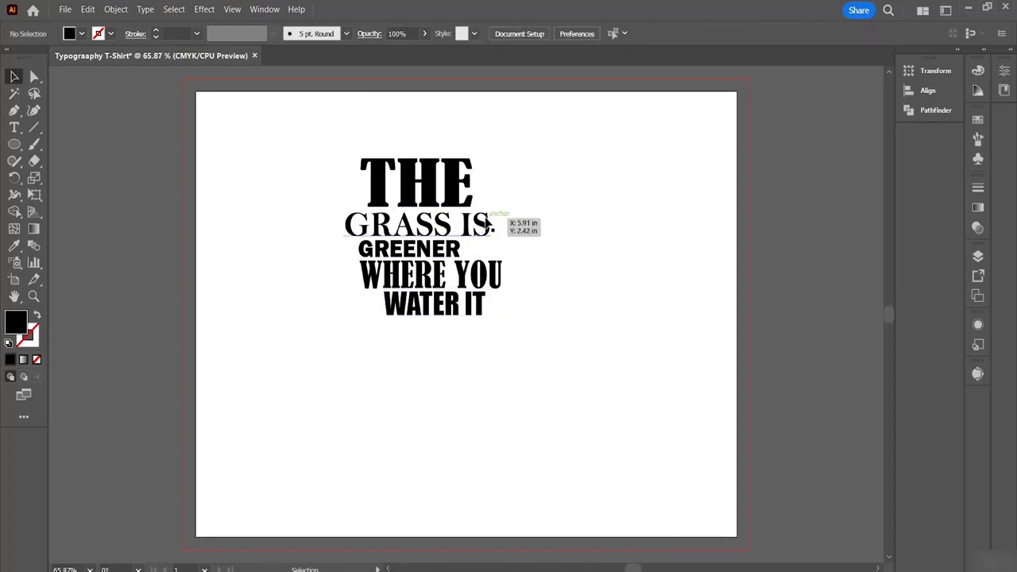
Add a 1 pt stroke to the word THE.
left_click(421, 201)
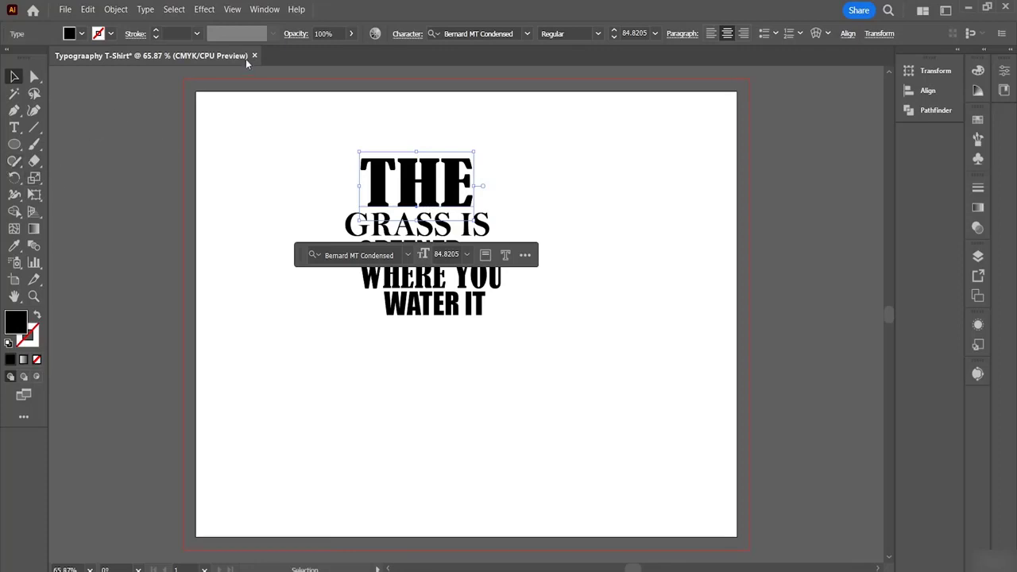
left_click(157, 32)
left_click(157, 31)
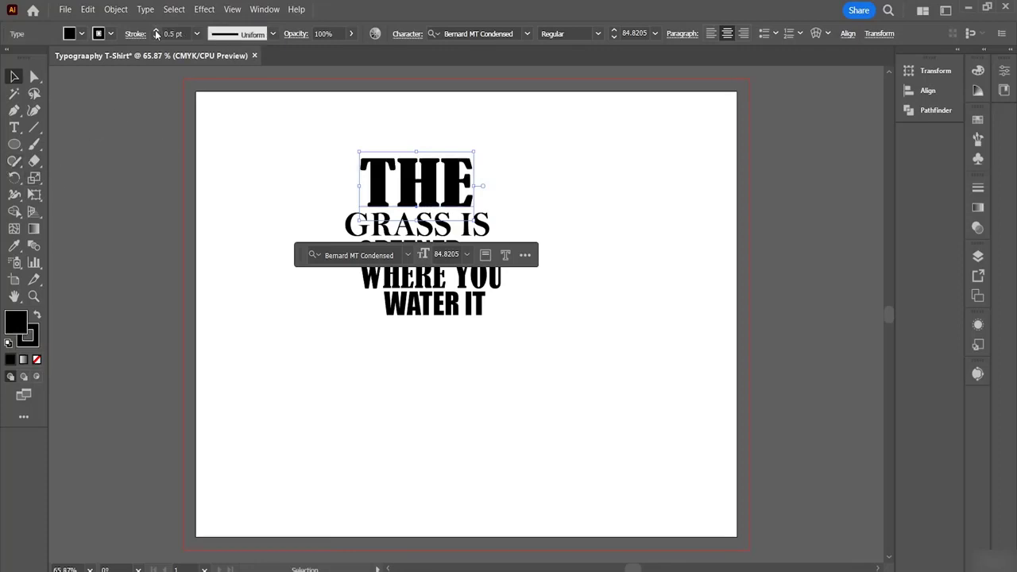
left_click(157, 32)
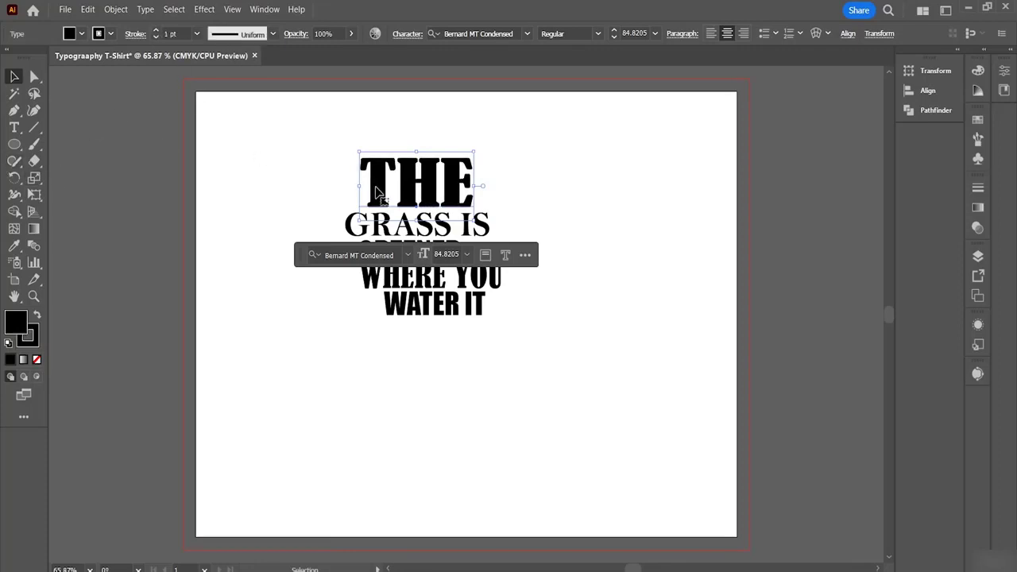
Try a mid-grey swatch as the stroke colour of THE.
left_click(105, 37)
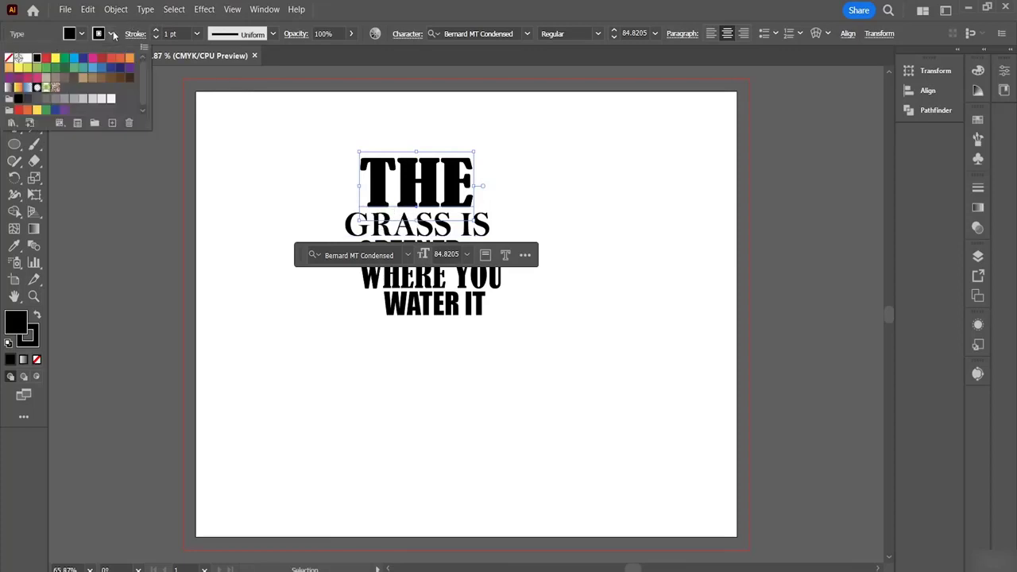
left_click(63, 99)
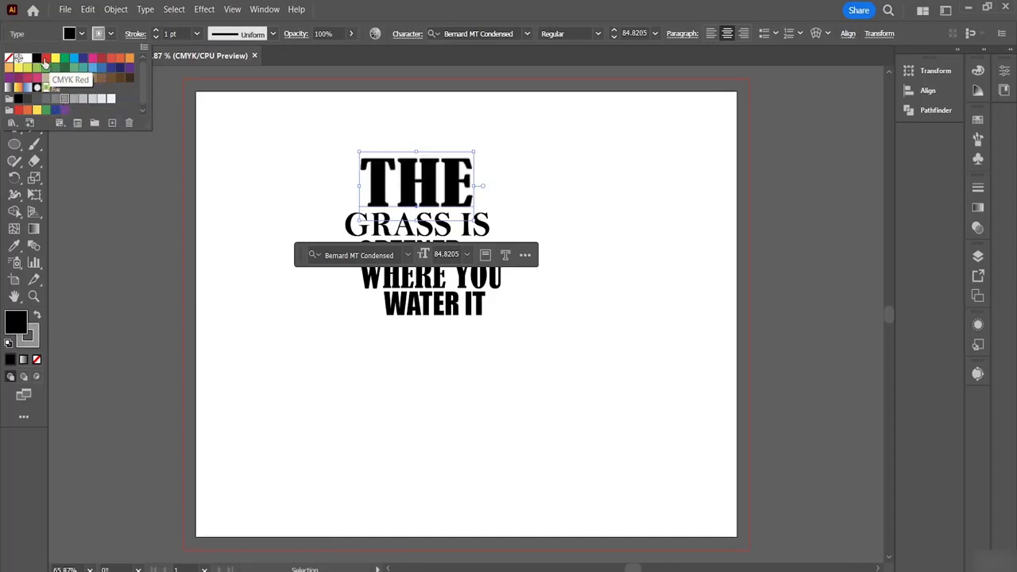
left_click(83, 36)
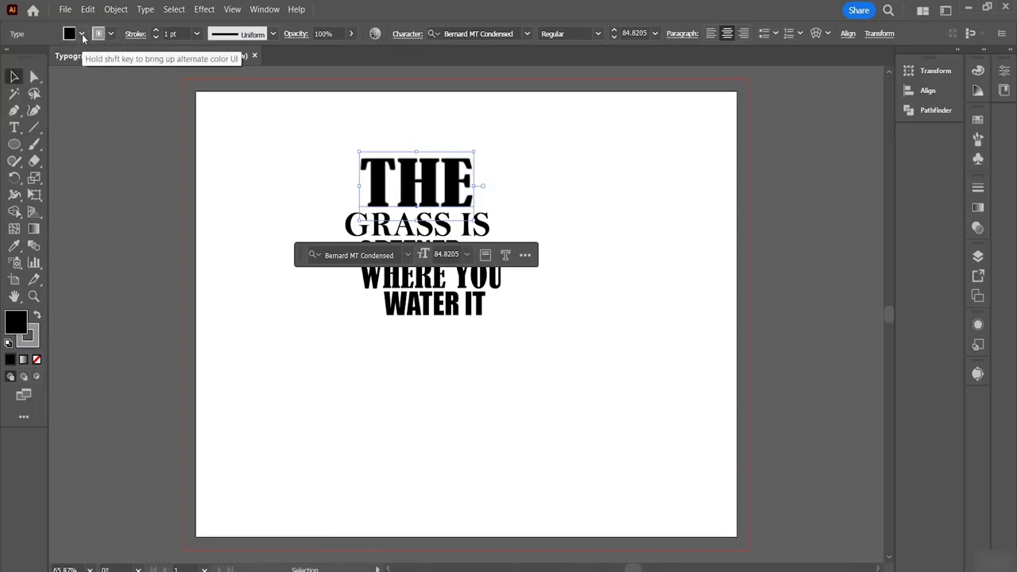
left_click(82, 37)
left_click(83, 36)
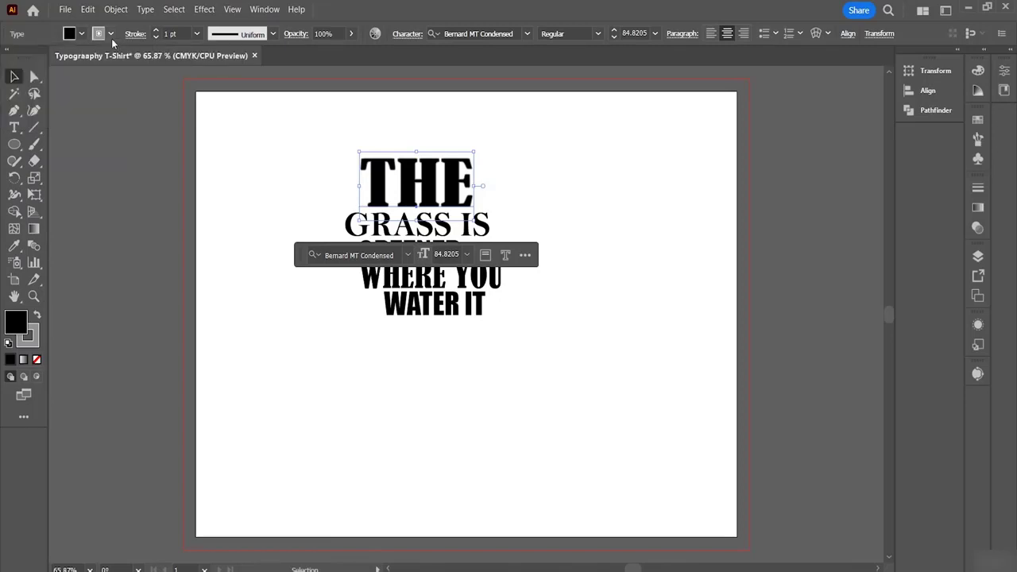
left_click(112, 39)
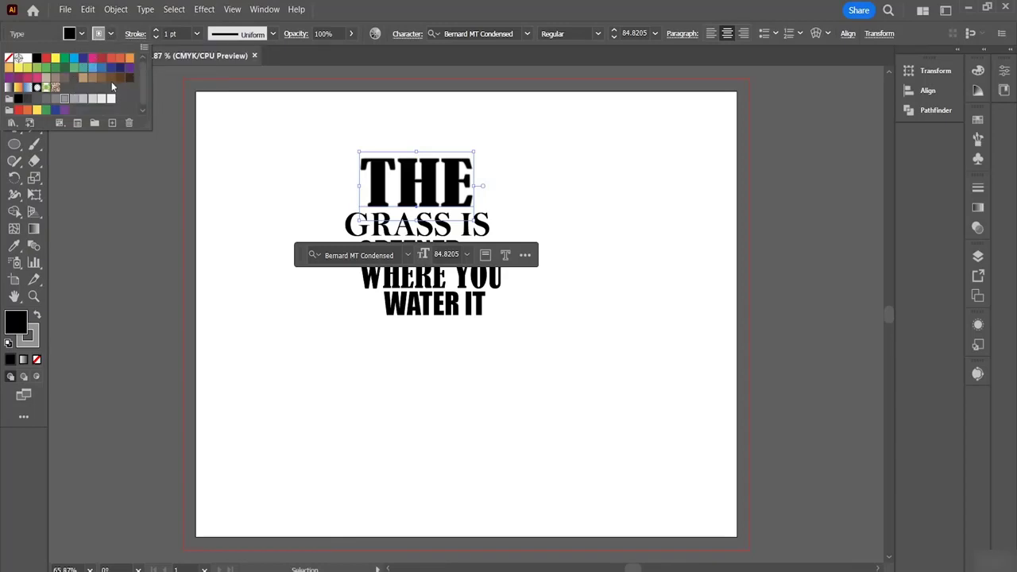
left_click(113, 36)
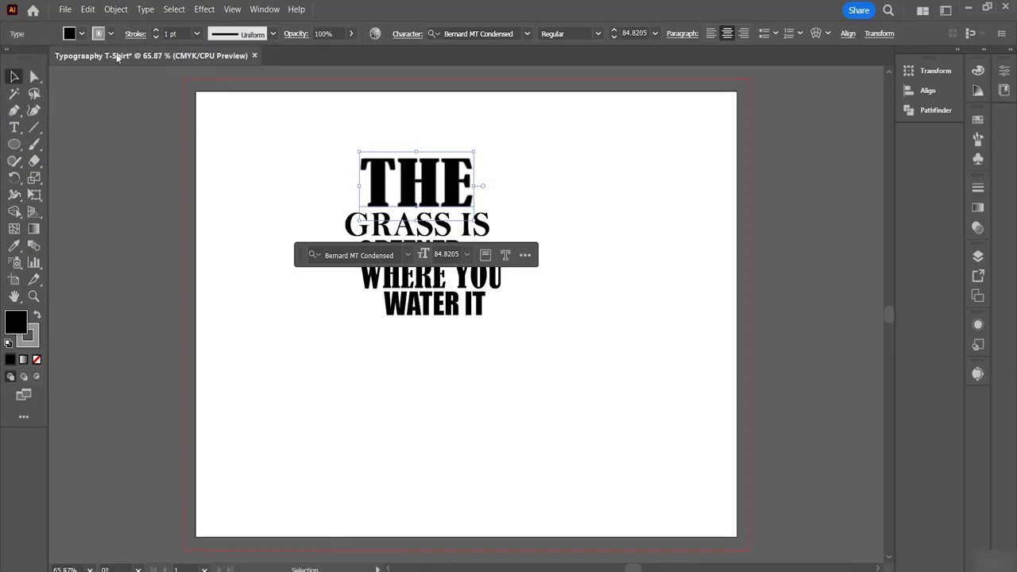
Set the stroke colour of THE to light blue A9CCFF with the Color Picker.
double_click(35, 343)
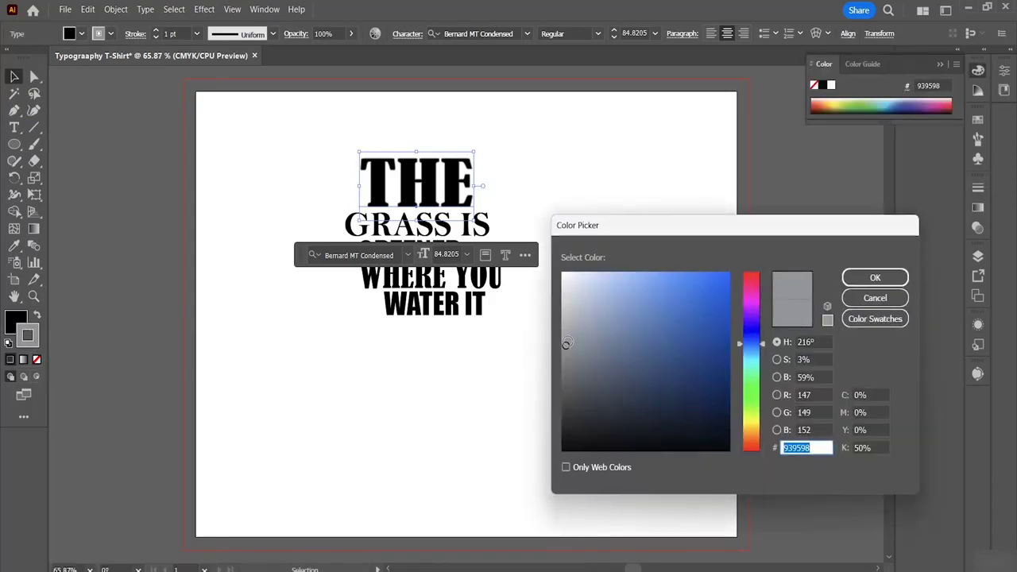
mouse_move(566, 343)
left_mouse_down()
mouse_move(627, 313)
mouse_move(659, 282)
mouse_move(688, 276)
mouse_move(607, 243)
mouse_move(619, 225)
left_mouse_up()
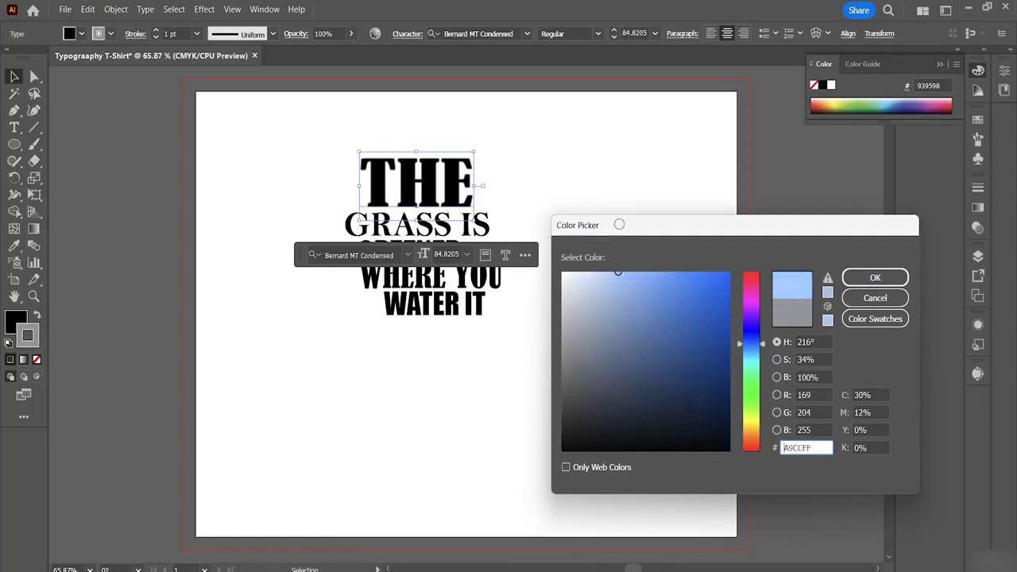
left_click(875, 279)
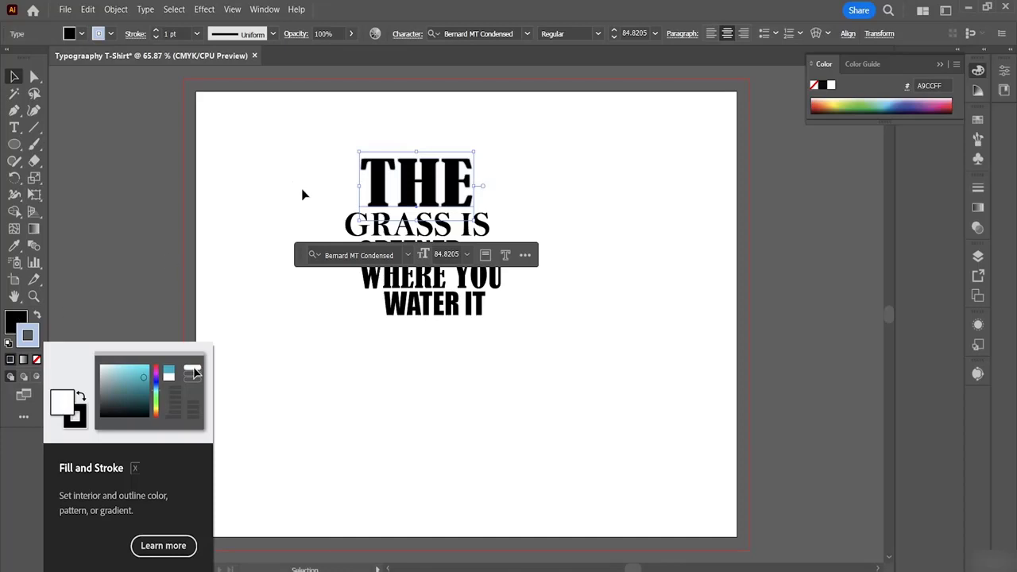
Set the fill colour of THE to pink D37F97 with the Color Picker and deselect the text.
double_click(19, 321)
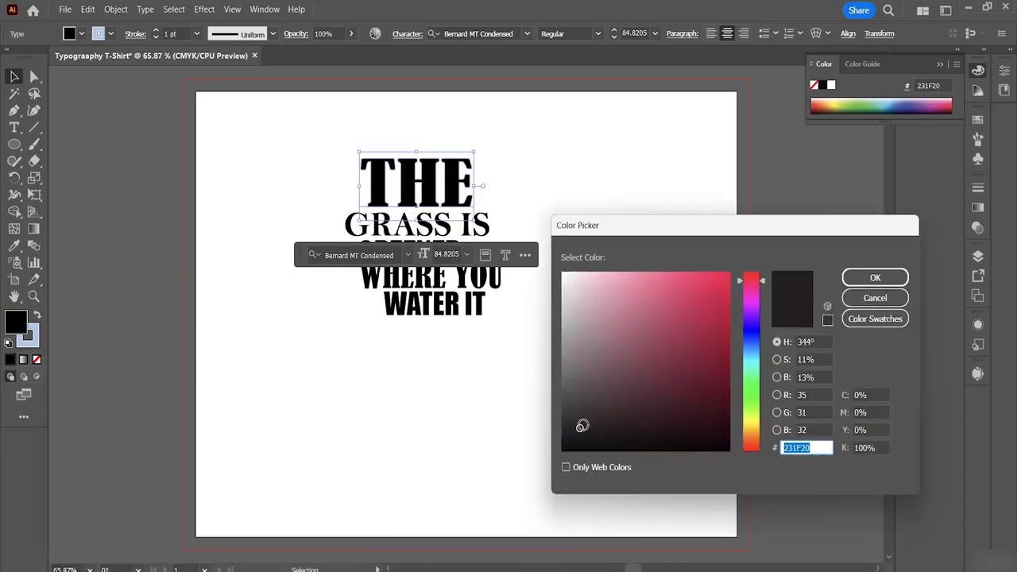
mouse_move(583, 426)
left_mouse_down()
mouse_move(631, 286)
mouse_move(629, 301)
left_mouse_up()
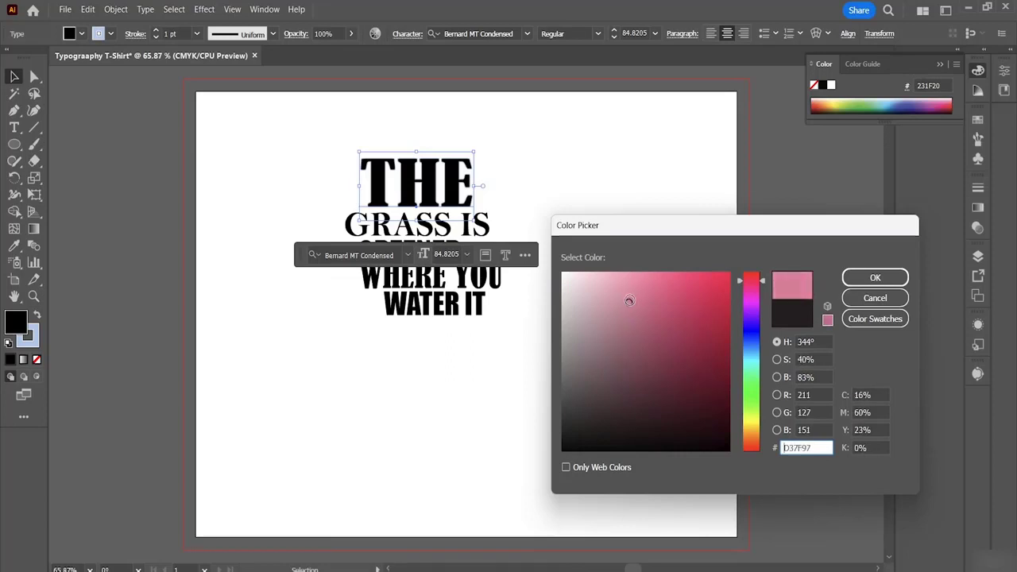
left_click(875, 277)
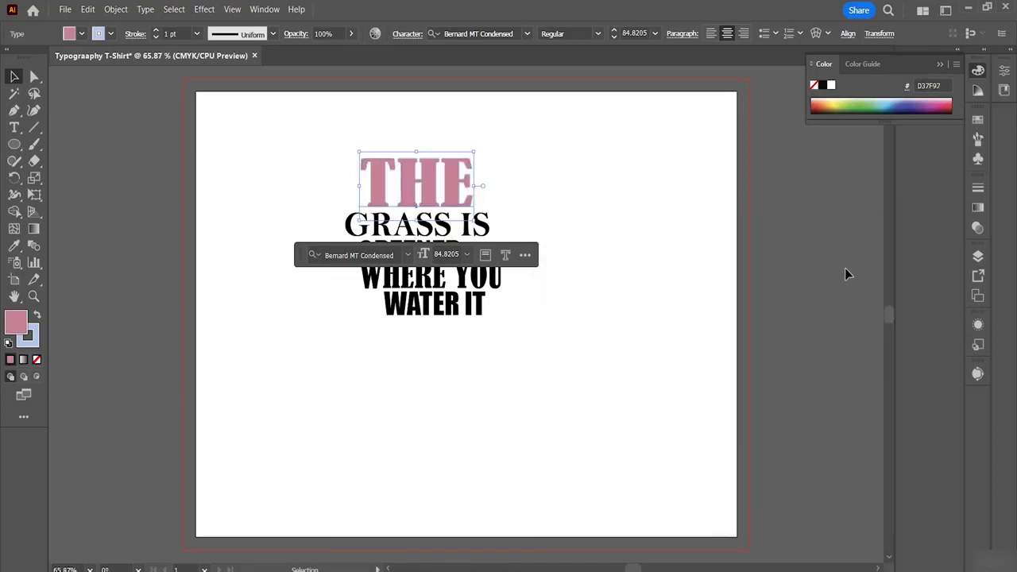
left_click(510, 169)
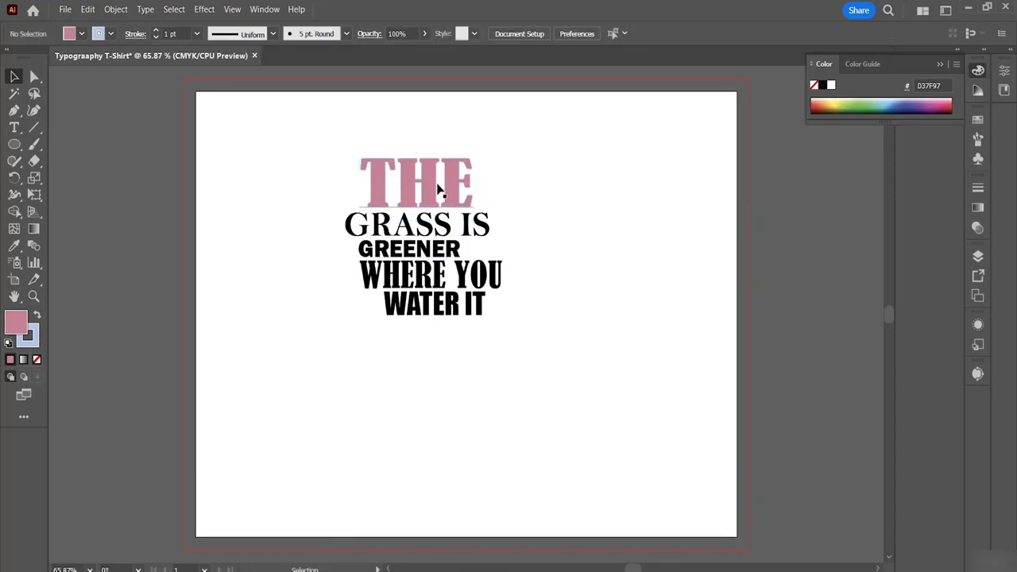
Set the stroke of the word THE to black at 4 pt and deselect the text.
left_click(440, 190)
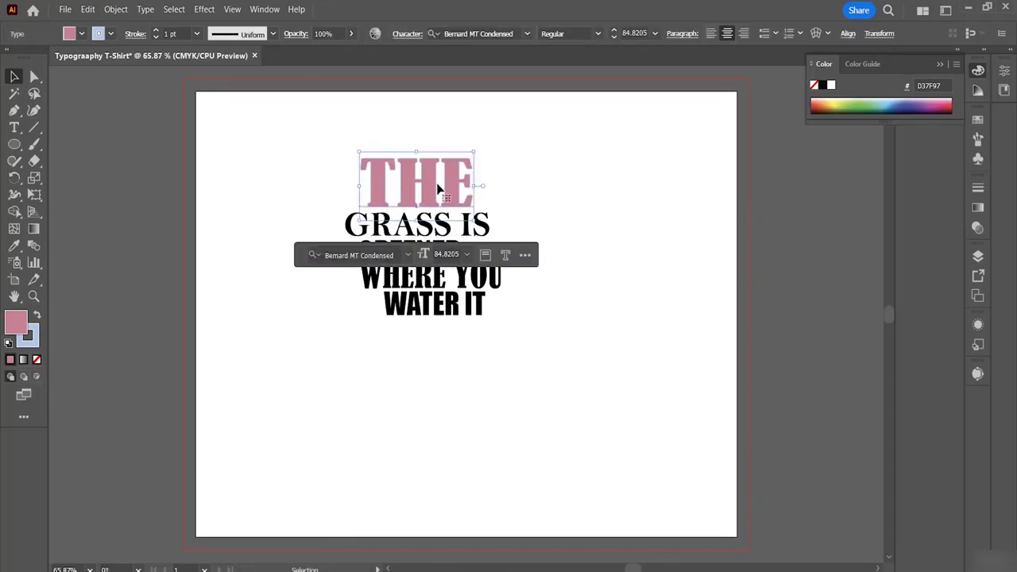
left_click(111, 34)
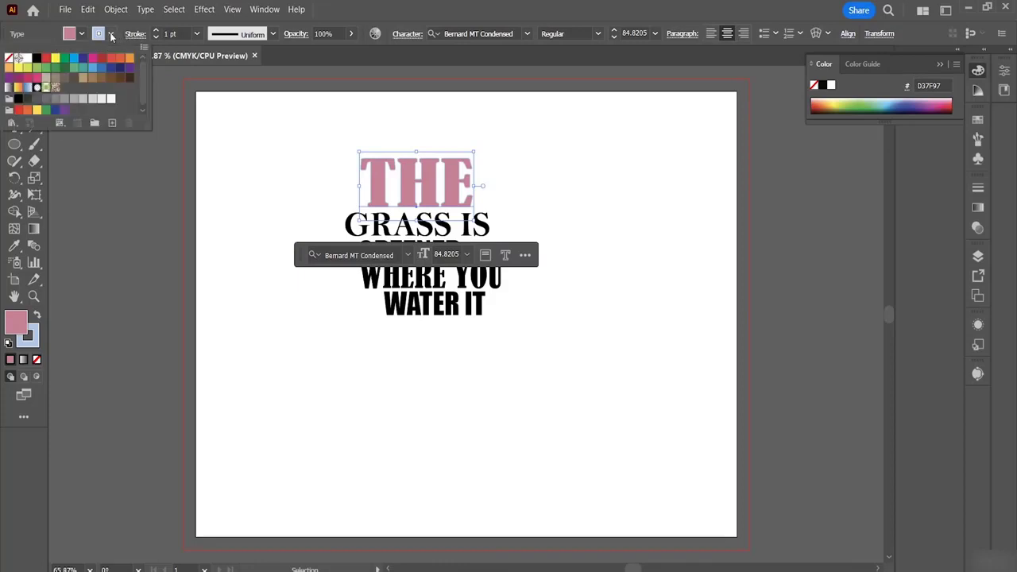
left_click(37, 58)
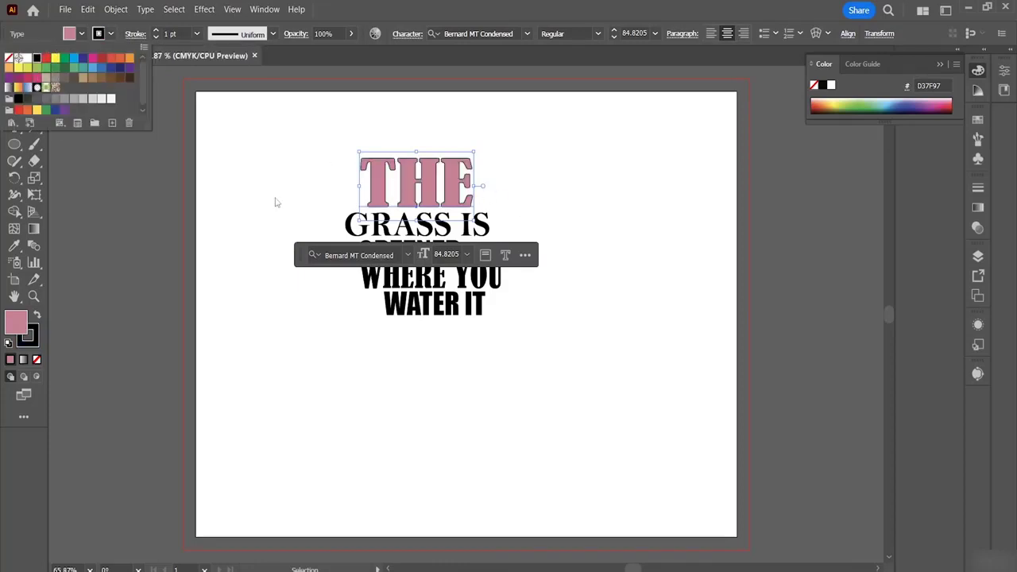
left_click(156, 30)
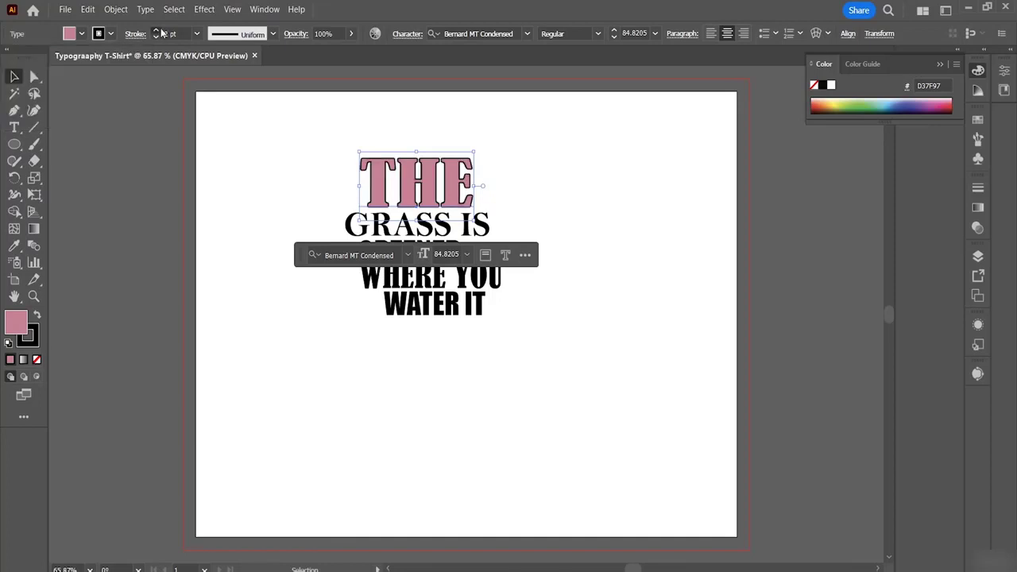
left_click(156, 30)
left_click(156, 30)
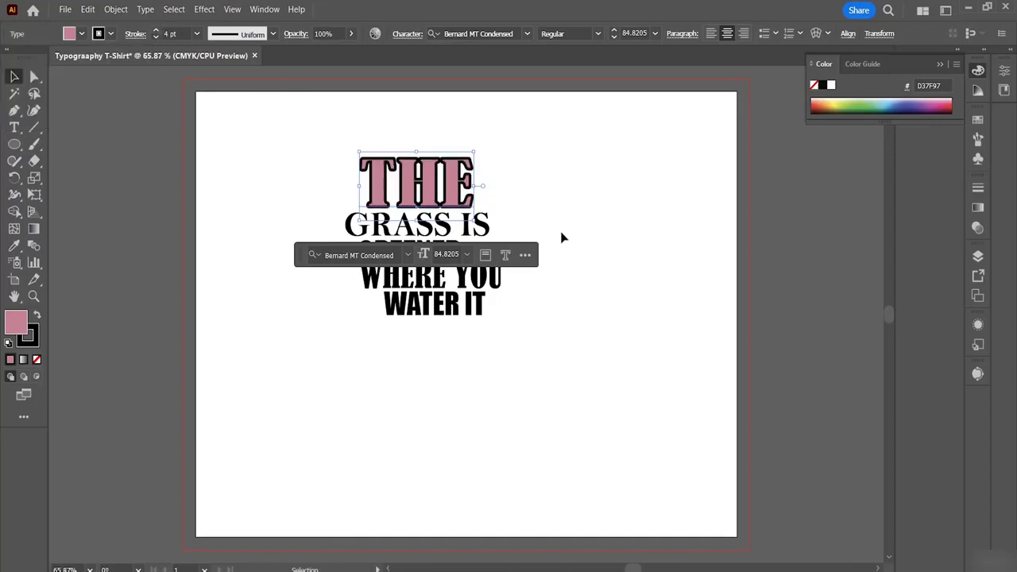
left_click(560, 237)
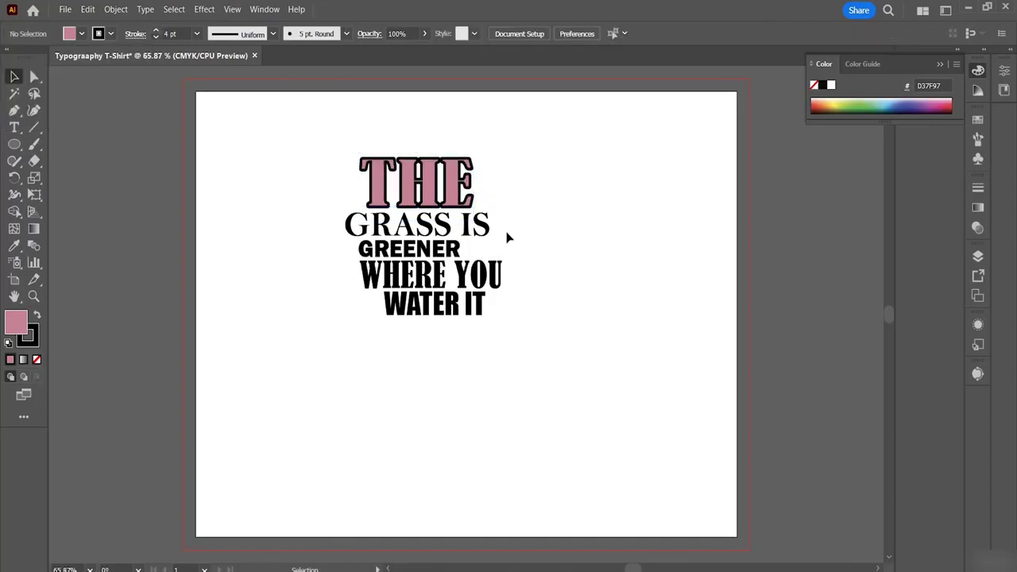
Try removing the fill colour from the GRASS IS line.
left_click(436, 232)
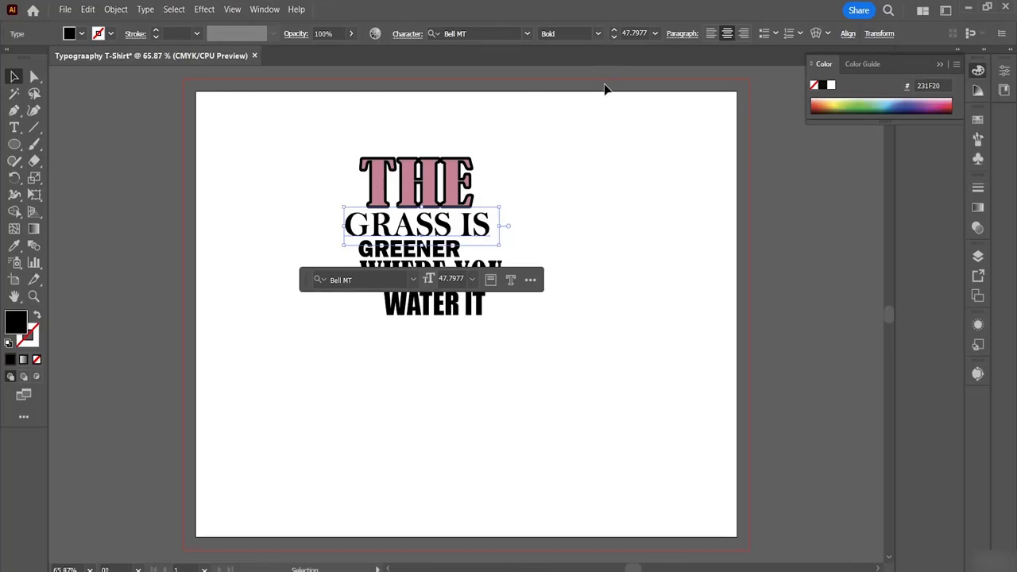
left_click(81, 34)
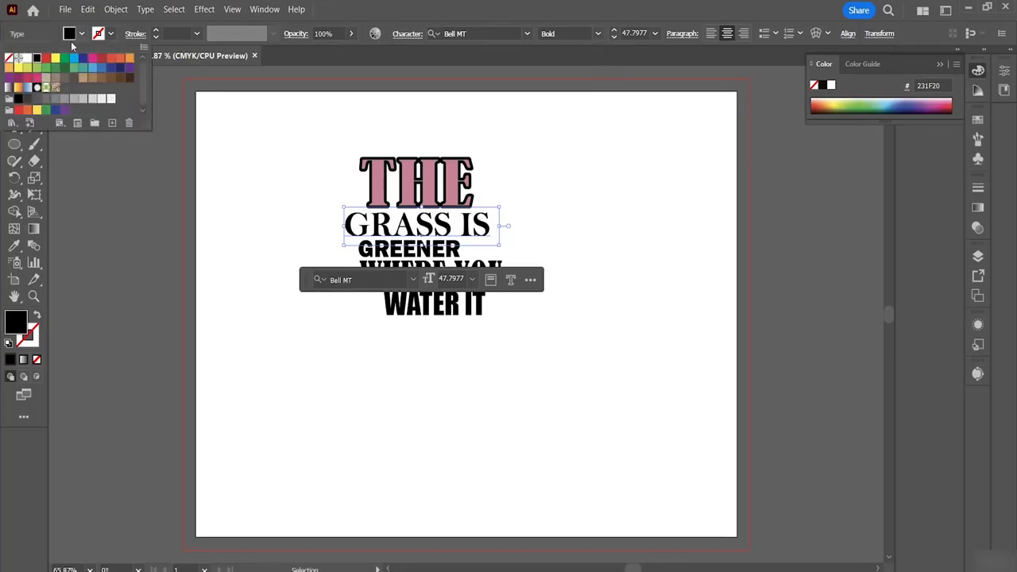
left_click(9, 58)
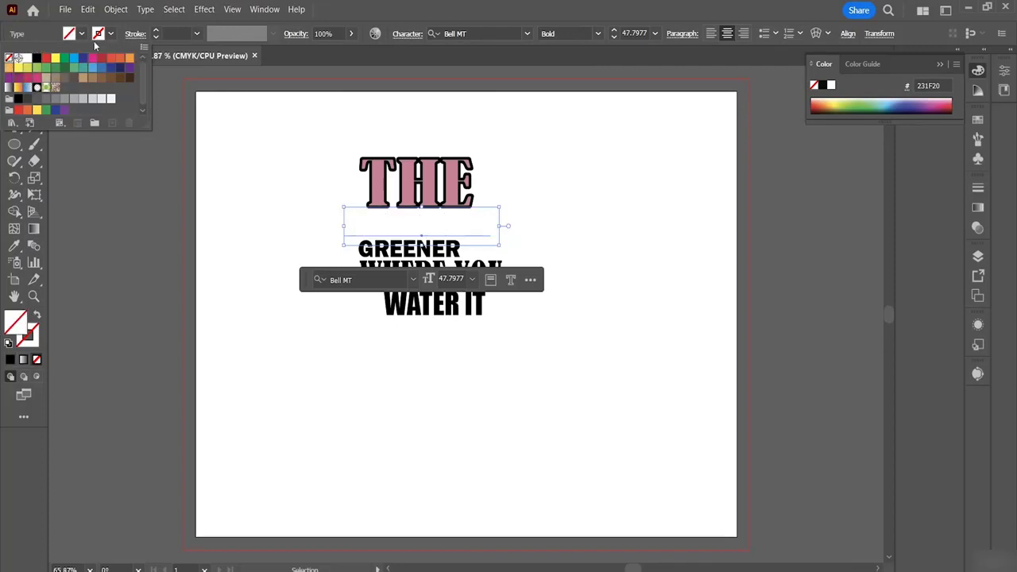
left_click(112, 35)
left_click(112, 36)
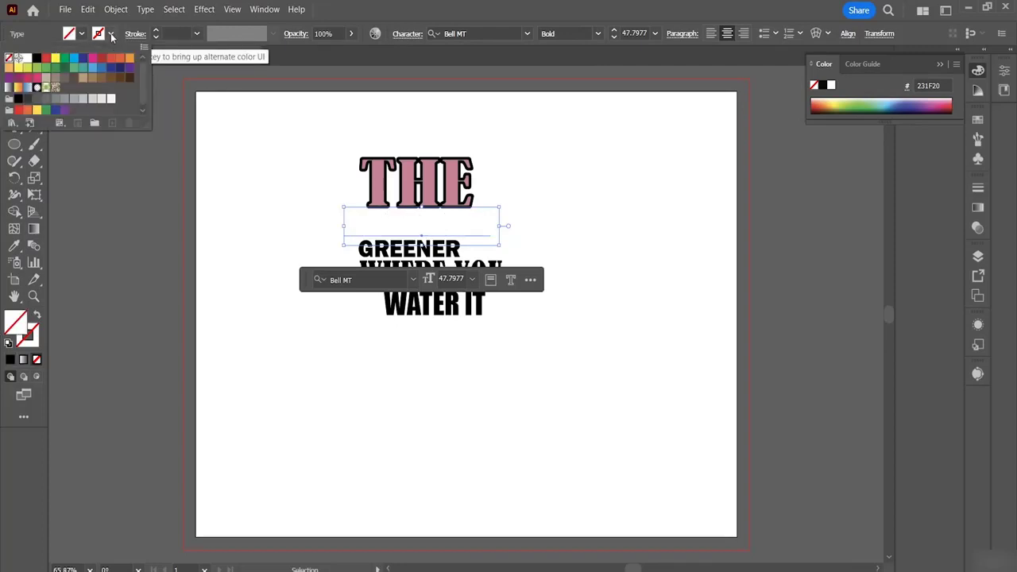
Try a black outline on GRASS IS, testing weights up to 4 pt and settling on 2 pt.
left_click(156, 31)
left_click(156, 31)
left_click(156, 31)
left_click(156, 31)
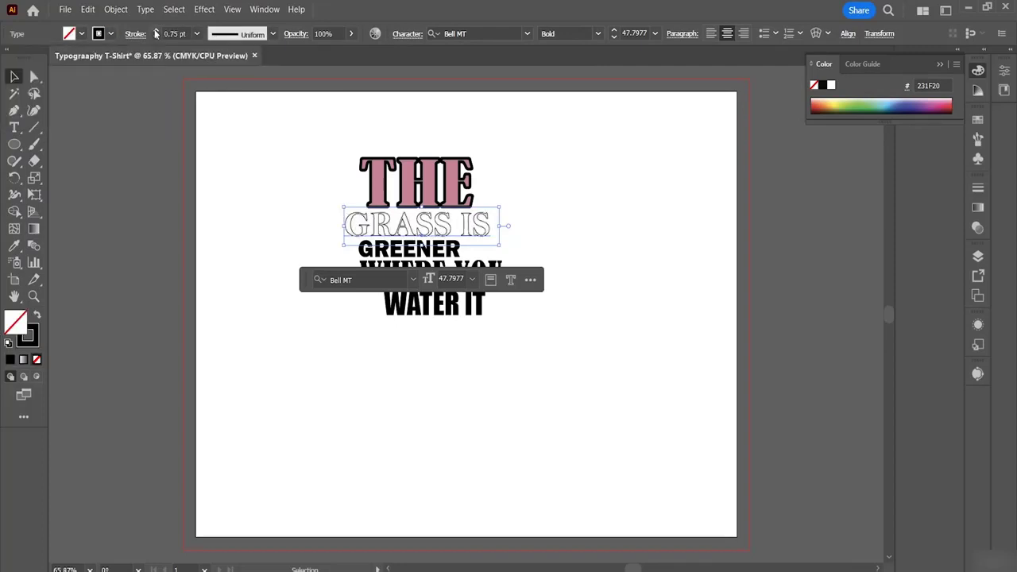
left_click(156, 31)
left_click(156, 31)
left_click(156, 31)
left_click(156, 31)
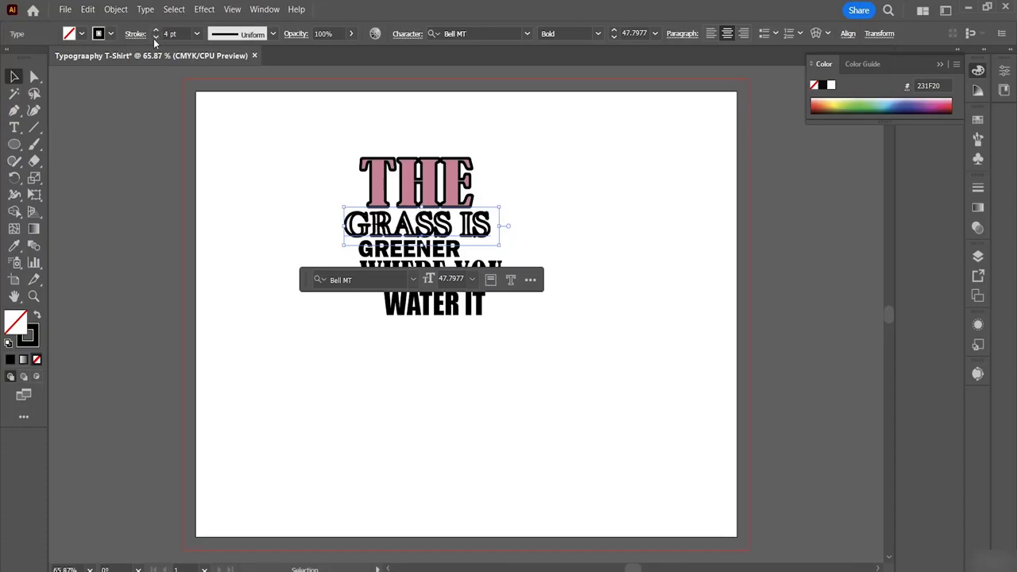
left_click(155, 38)
left_click(156, 38)
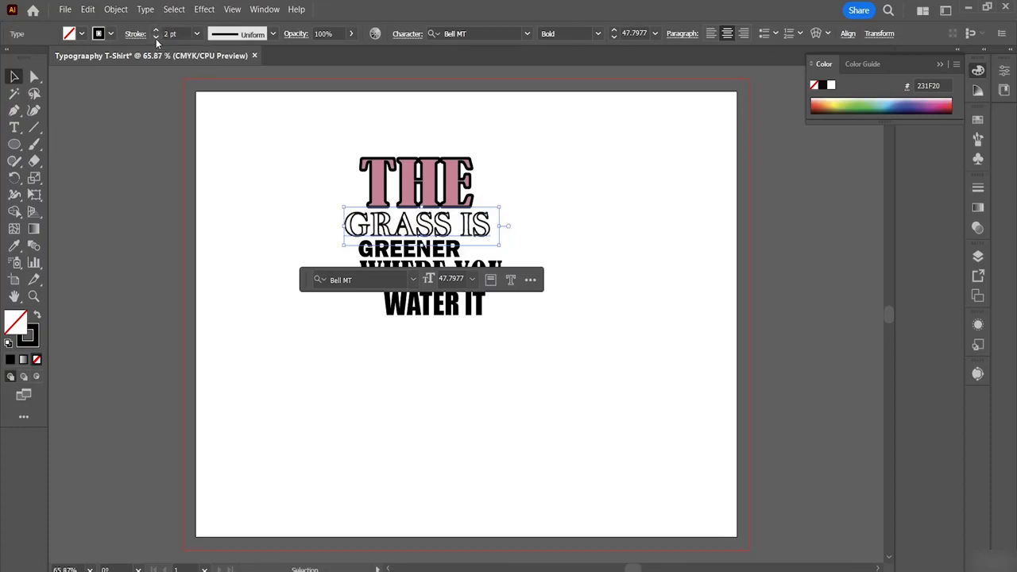
left_click(155, 38)
left_click(156, 31)
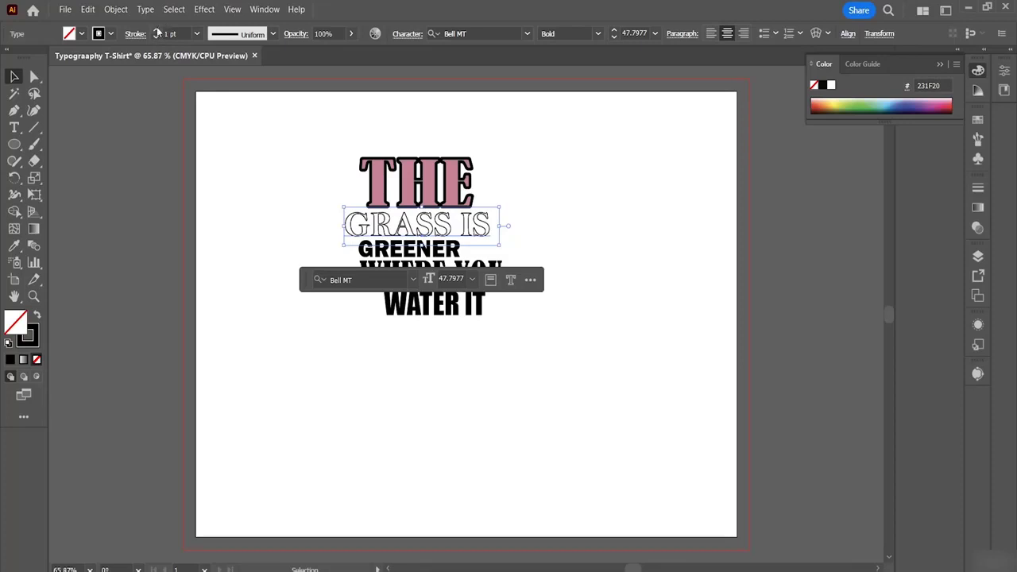
left_click(592, 263)
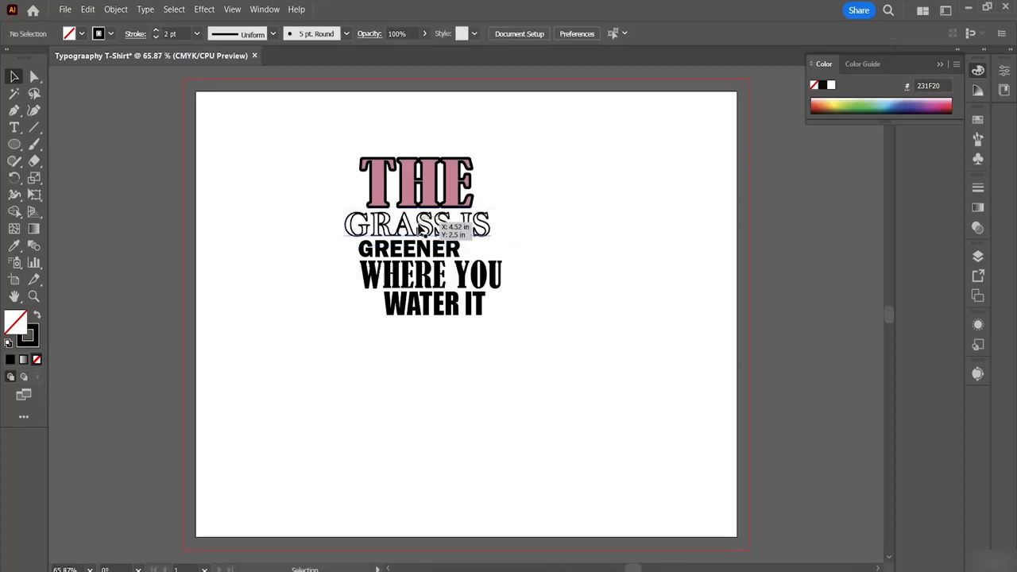
left_click(432, 227)
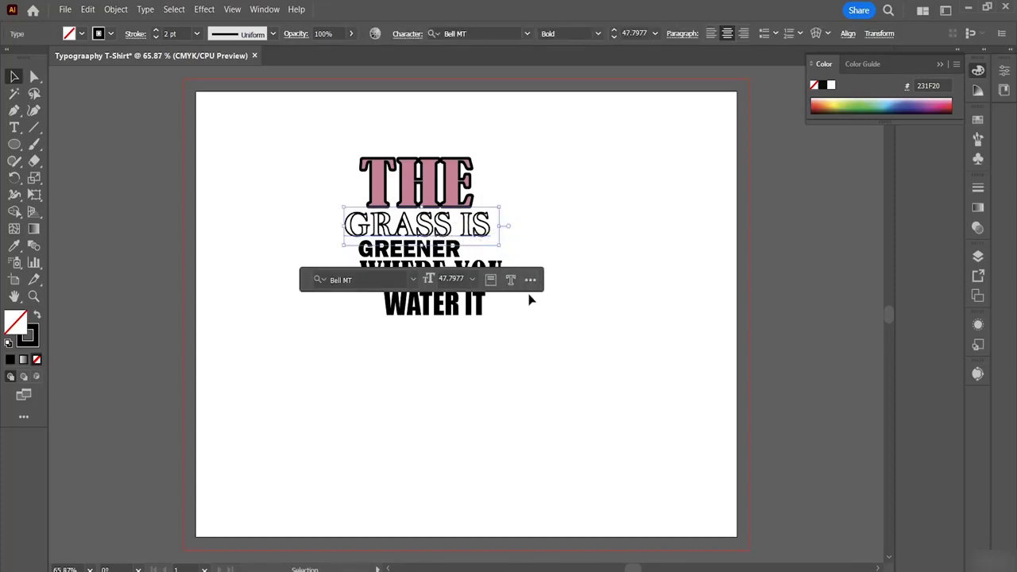
Undo the outline and fill changes on GRASS IS and deselect the text.
key("ctrl+z")
key("ctrl+z")
key("ctrl+z")
key("ctrl+z")
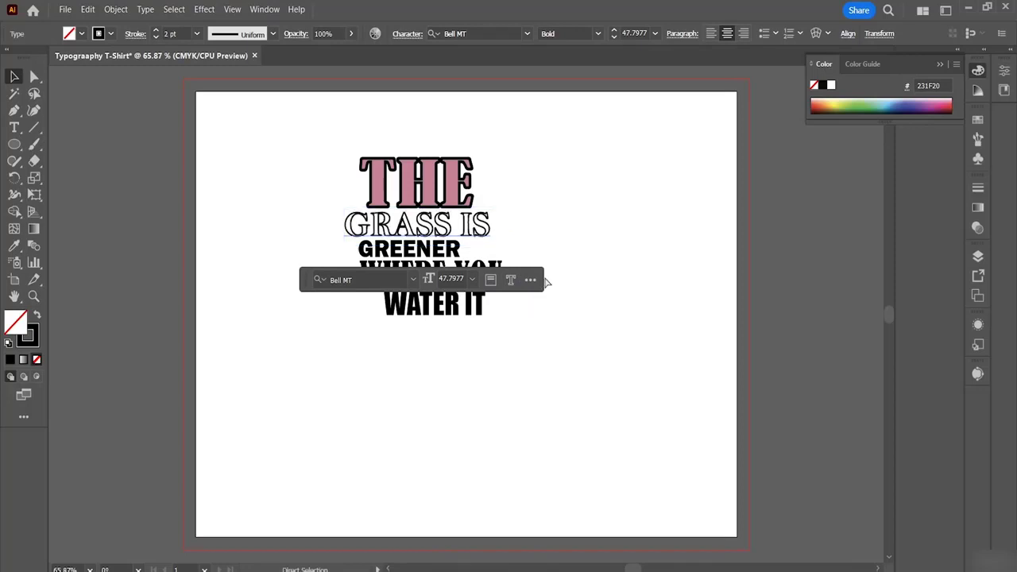
key("ctrl+shift+z")
key("ctrl+shift+z")
key("ctrl+shift+z")
key("ctrl+shift+z")
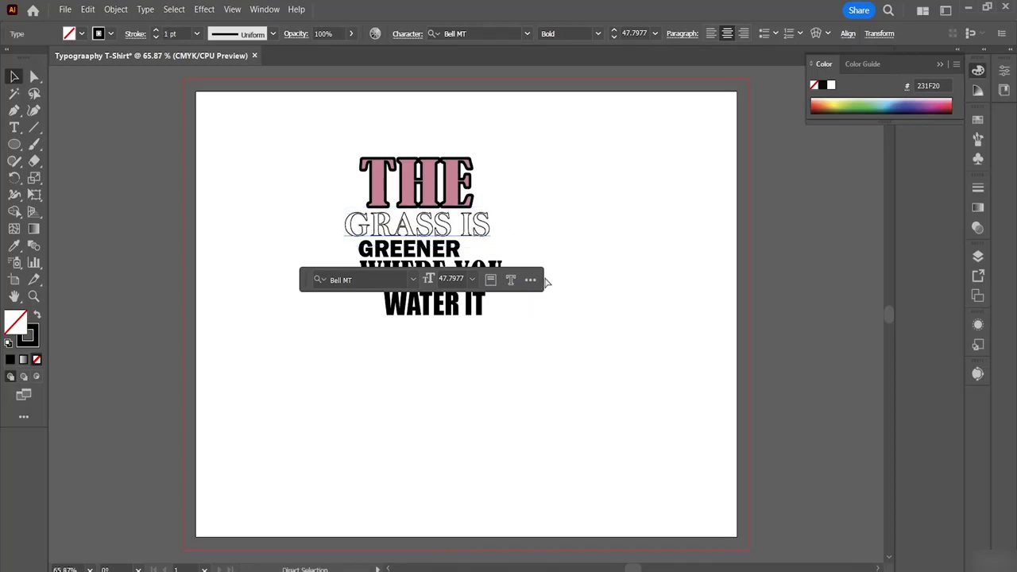
key("ctrl+z")
key("ctrl+z")
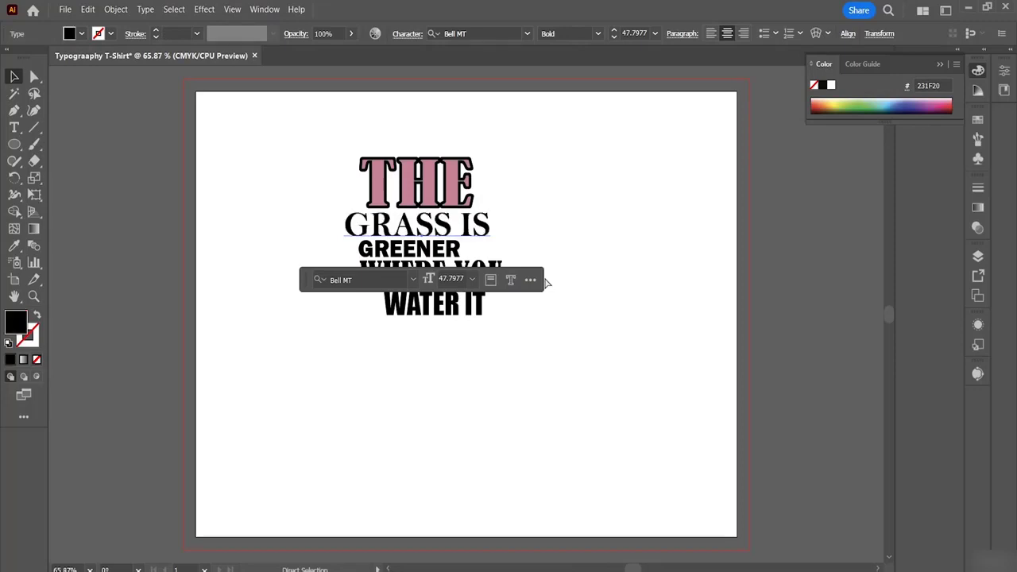
left_click(624, 257)
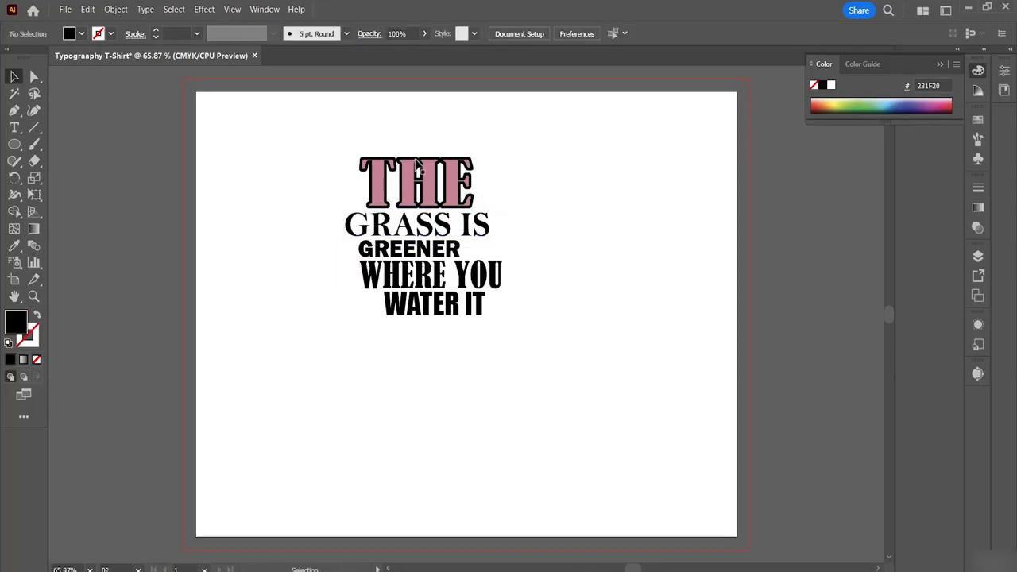
Set the fill colour of the word THE to black and leave all the text deselected.
left_click(431, 178)
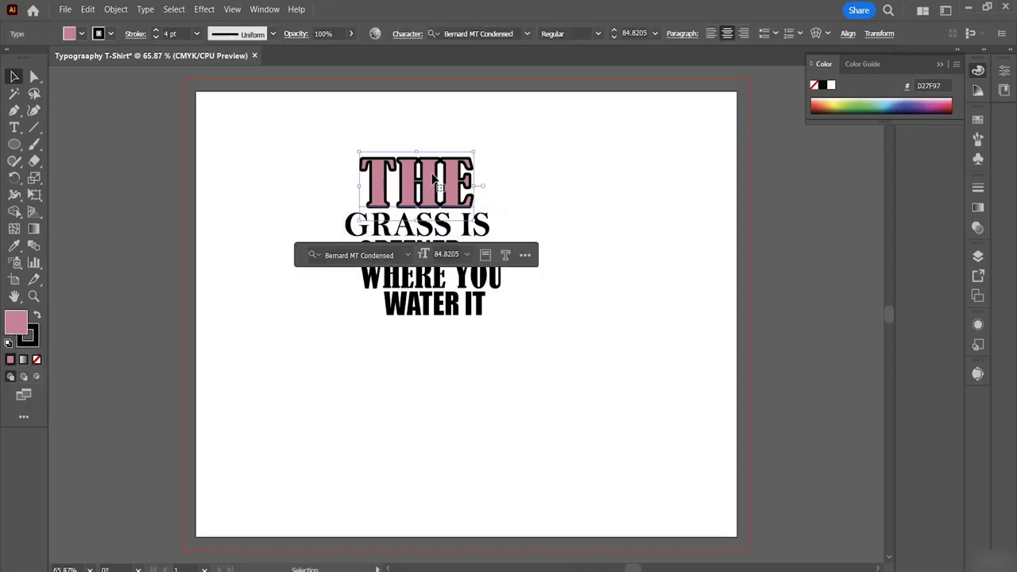
left_click(82, 34)
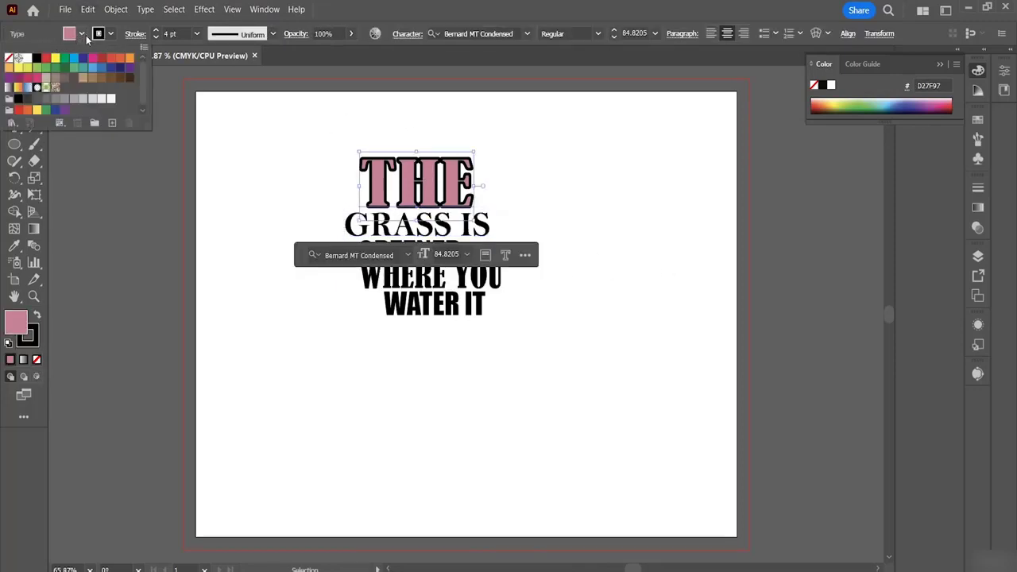
left_click(36, 58)
left_click(569, 230)
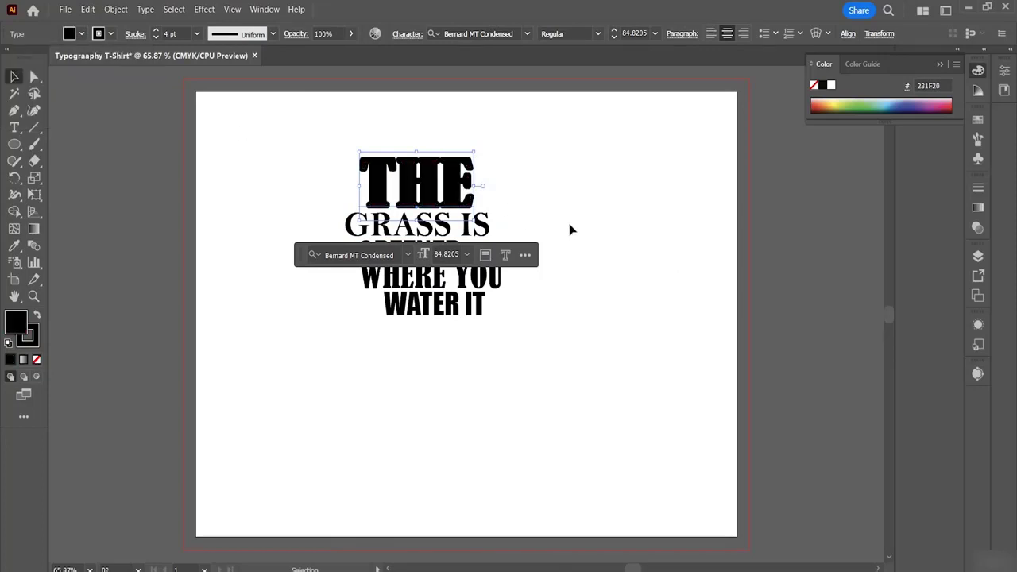
left_click(524, 204)
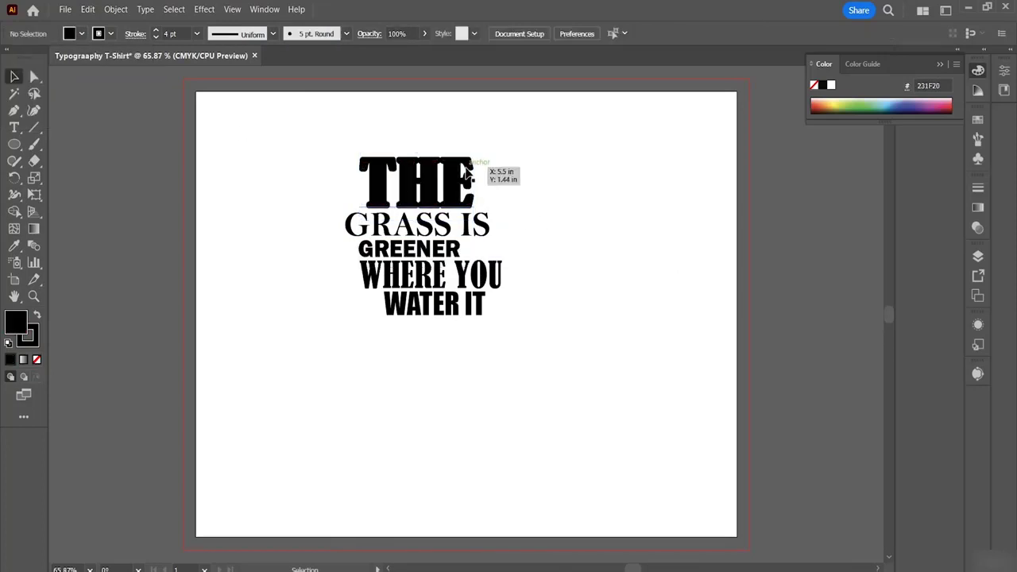
left_click_drag(318, 135, 553, 407)
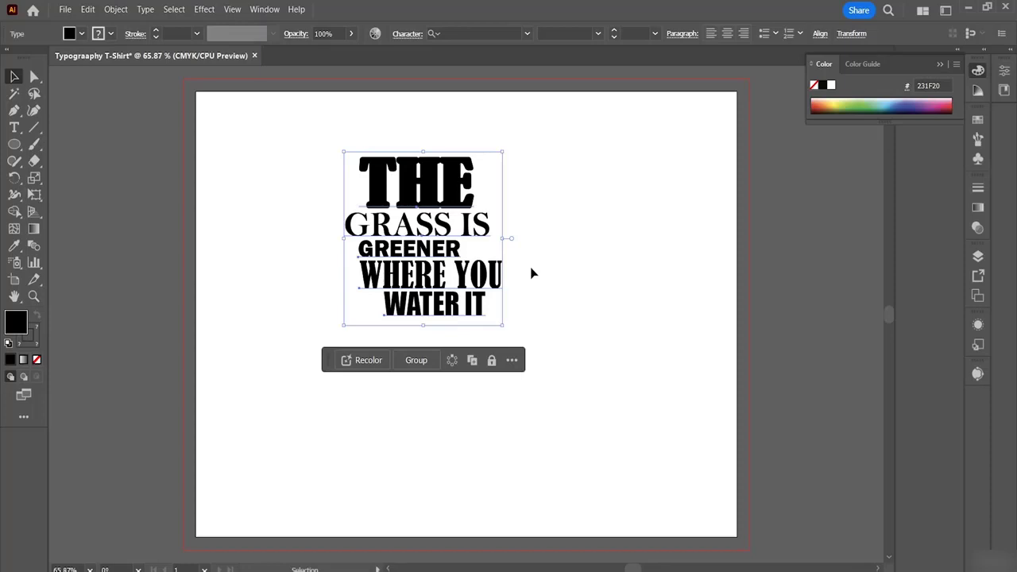
left_click(286, 193)
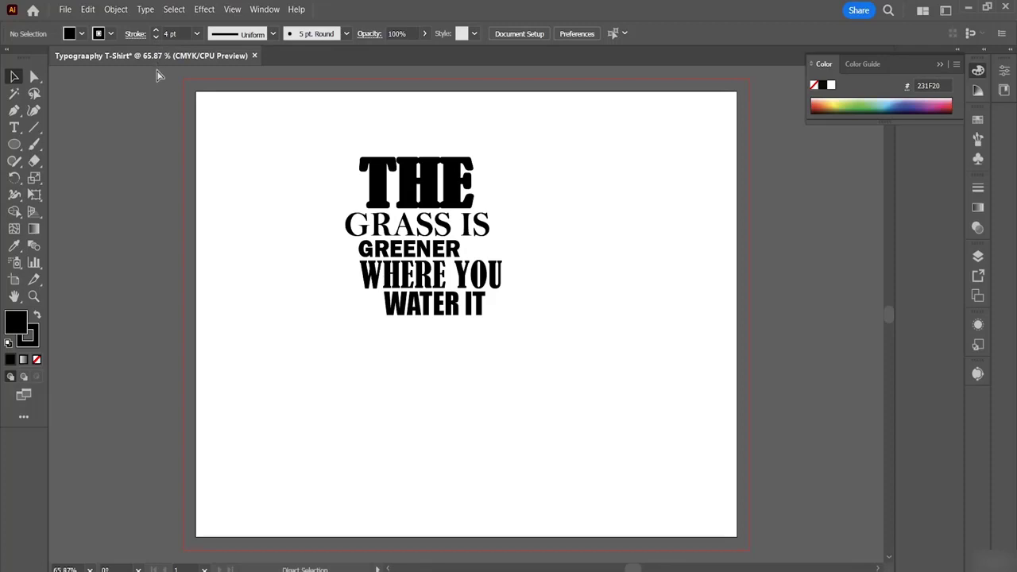
Show the rulers and place two vertical guides, at the left edge of GRASS IS and the right edge of WHERE YOU.
key("ctrl+r")
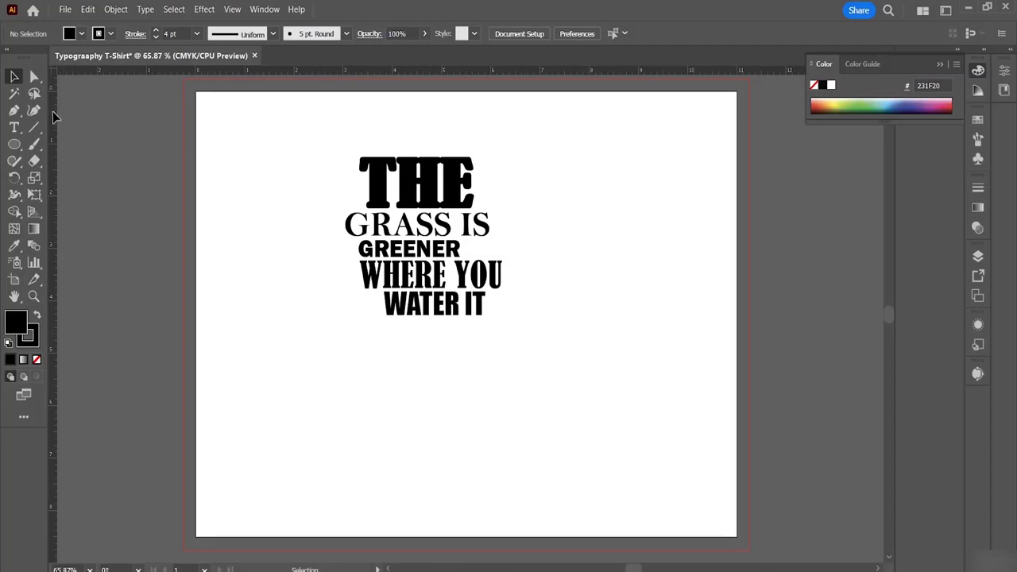
left_click_drag(51, 111, 344, 188)
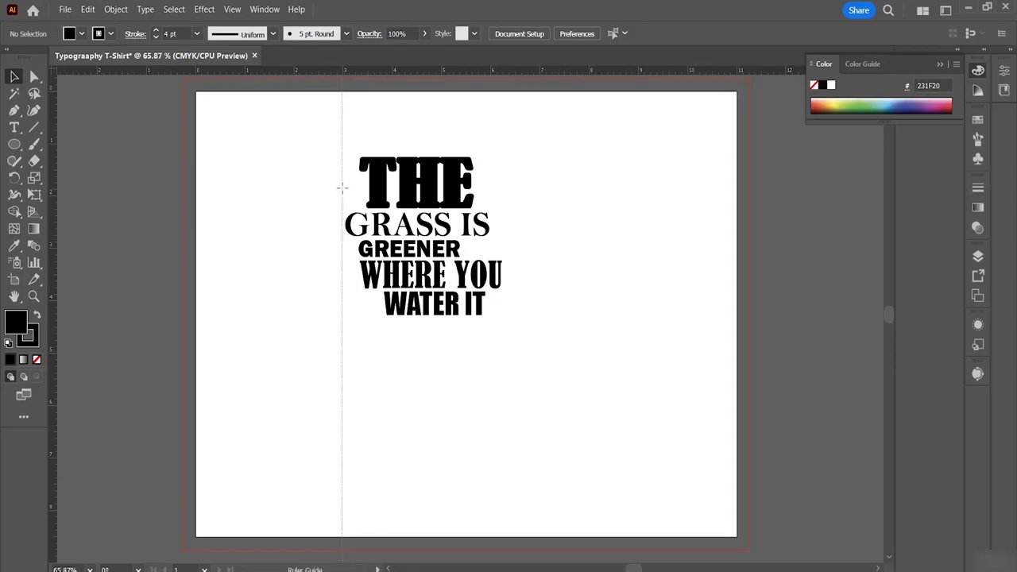
left_click_drag(342, 187, 345, 180)
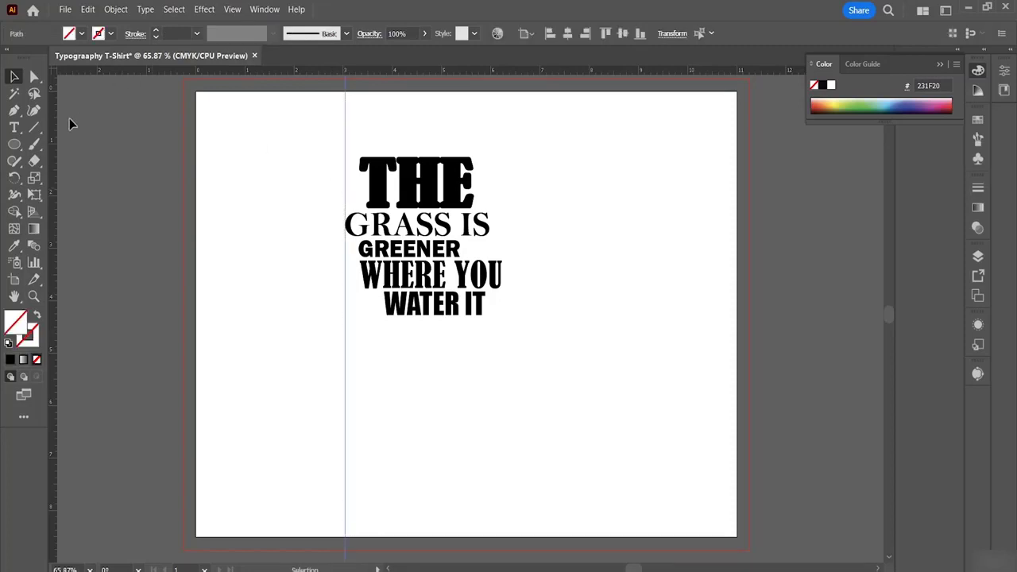
left_click_drag(53, 124, 501, 201)
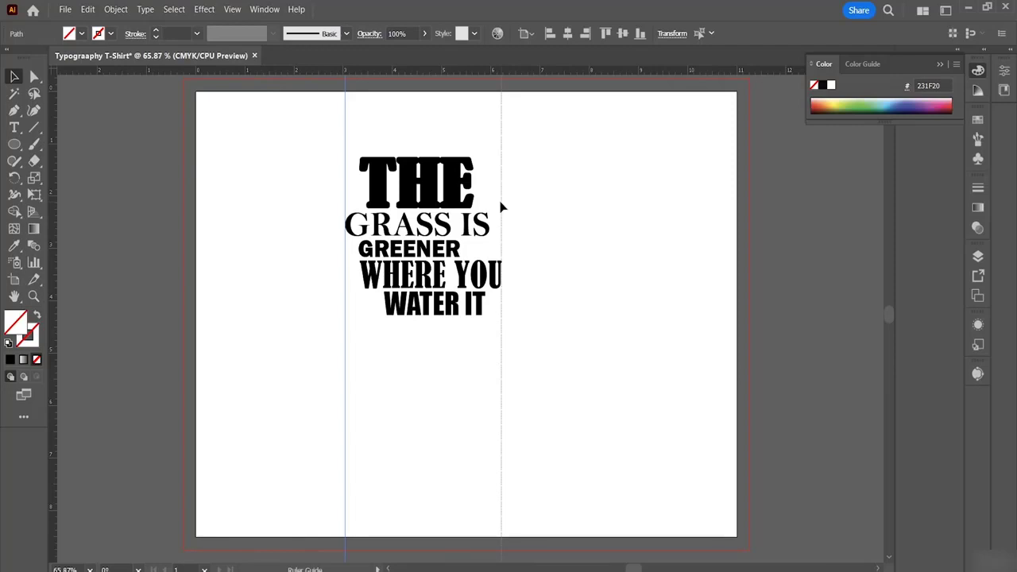
left_click_drag(501, 204, 502, 203)
left_click(510, 199)
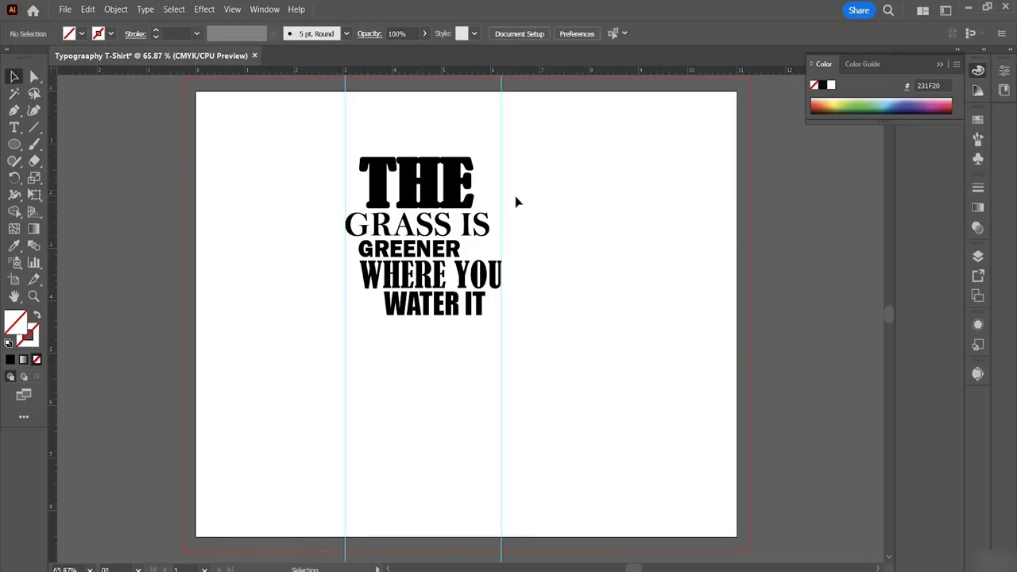
Stretch the word THE horizontally so it spans from the left guide to the right guide.
left_click(382, 183)
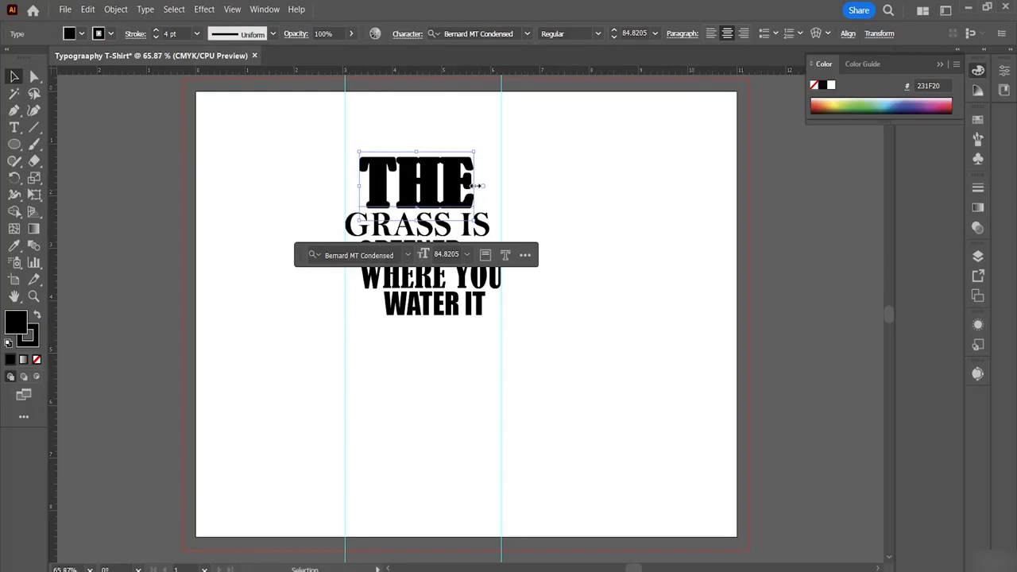
left_click_drag(480, 188, 504, 191)
left_click_drag(358, 186, 345, 191)
left_click(563, 216)
Widen the GRASS IS text so its bounding box reaches the right guide, and deselect it.
left_click(463, 246)
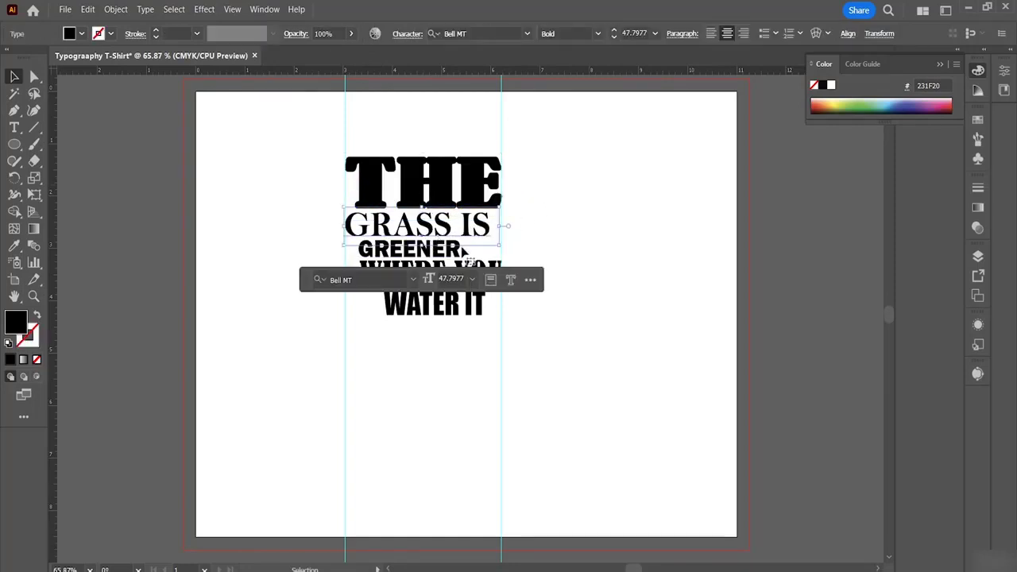
left_click_drag(505, 226, 503, 227)
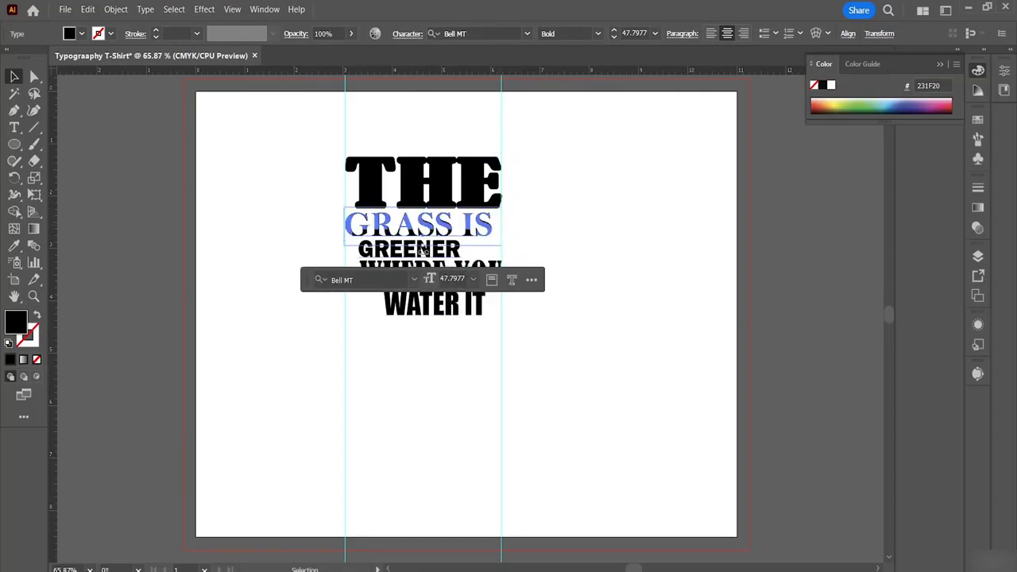
left_click(536, 350)
Widen the word GREENER, set its right edge on the right guide, and deselect it.
left_click(445, 251)
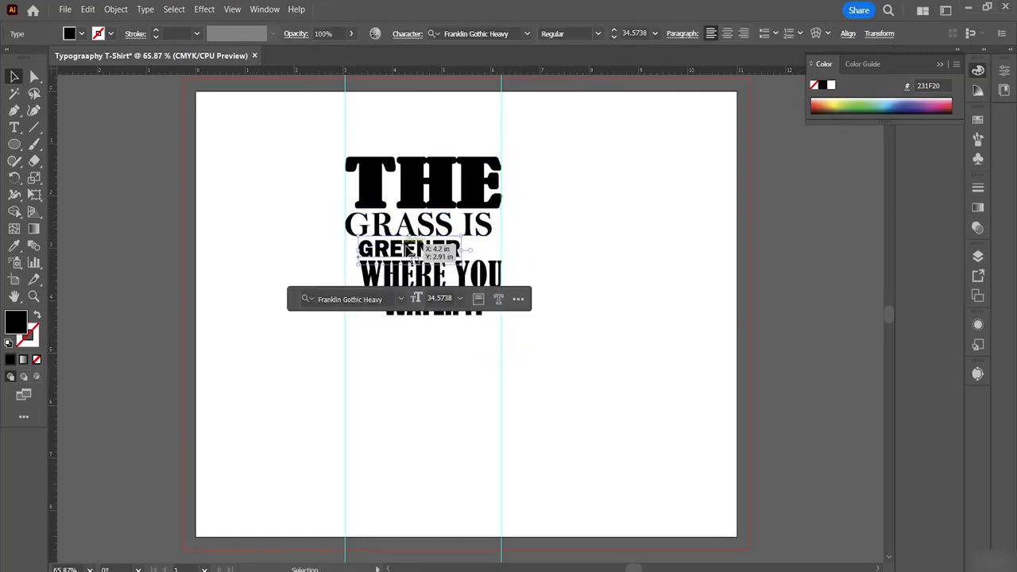
left_click_drag(473, 251, 504, 251)
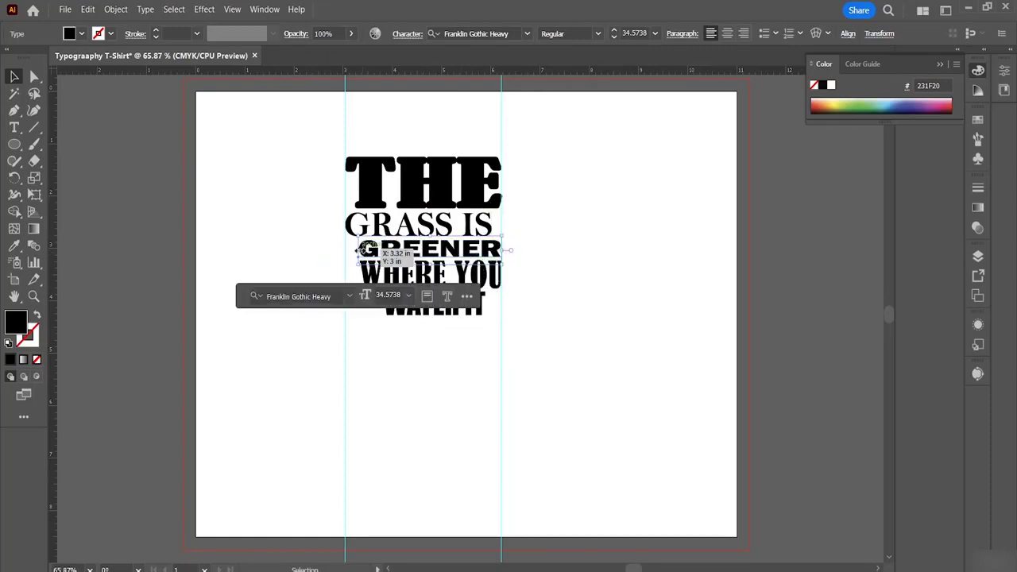
left_click_drag(362, 251, 345, 275)
left_click(516, 299)
Stretch WHERE YOU to span both guides and move WATER IT to the middle between them.
left_click(362, 278)
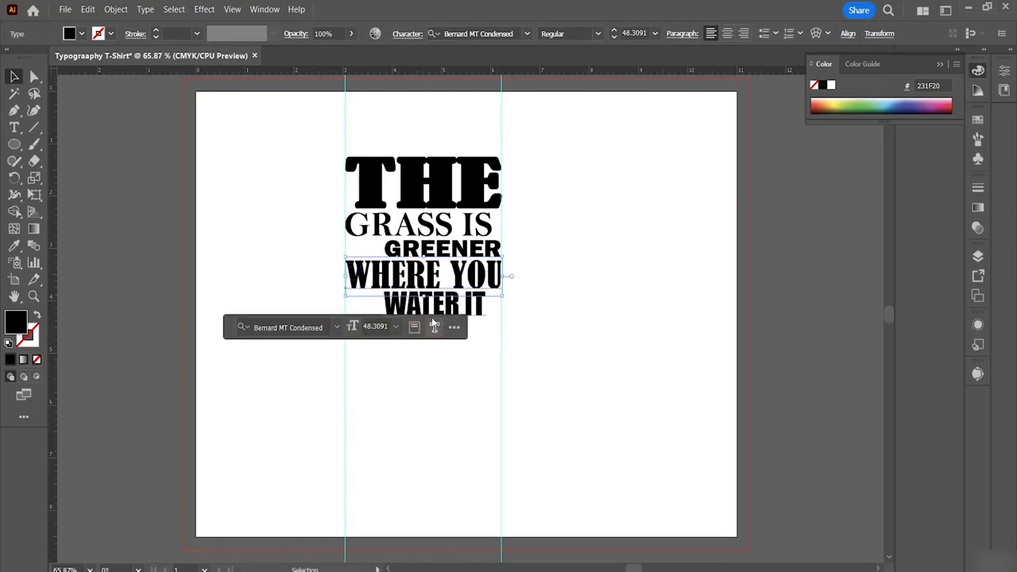
left_click(548, 339)
left_click_drag(445, 313, 436, 312)
left_click(567, 316)
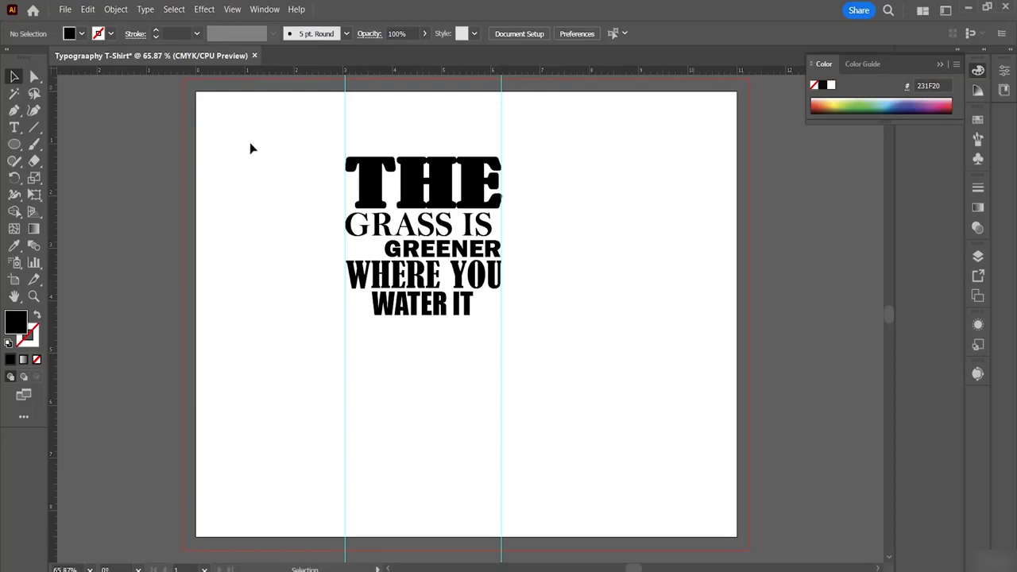
Remove the stroke from the word THE and stretch it slightly downward to a font size of 86.0194 pt.
key("a")
key("ctrl+1")
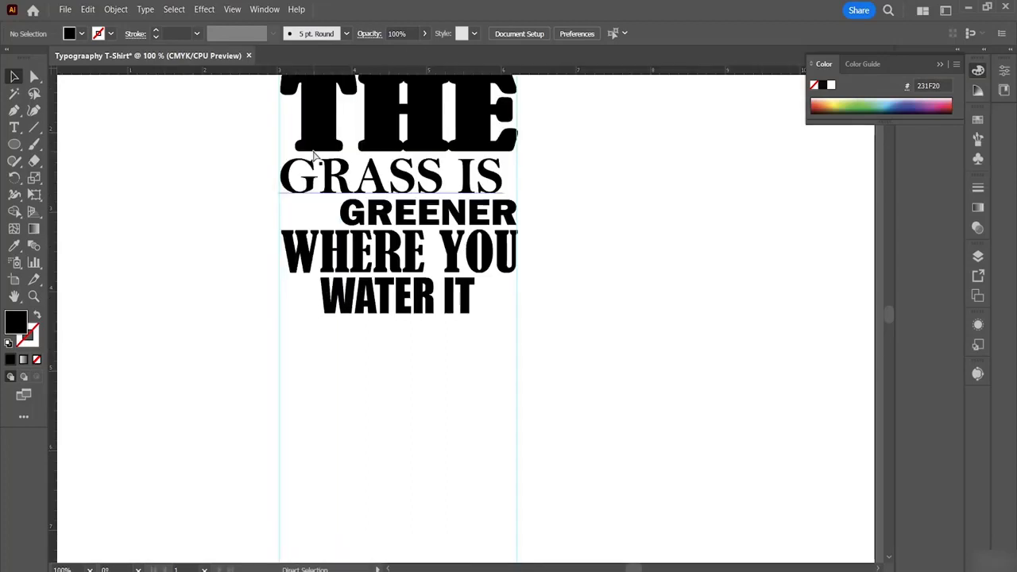
key("v")
scroll(469, 221, "up", 3)
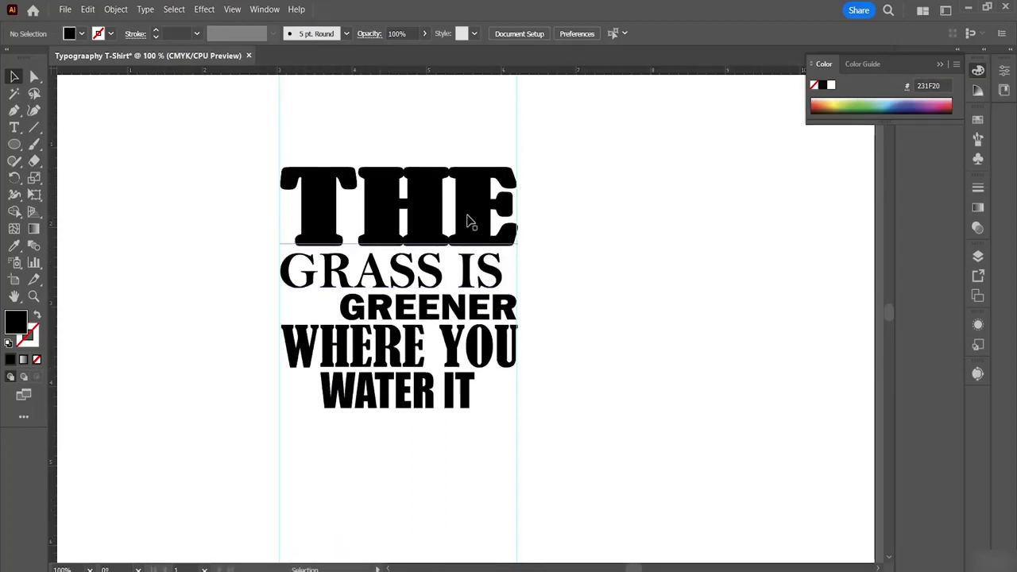
left_click(386, 251)
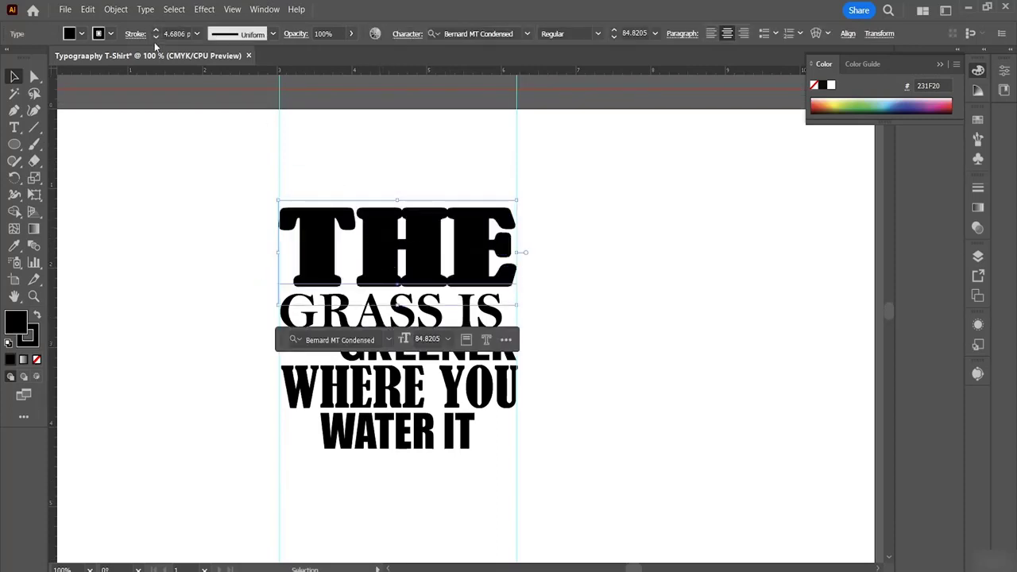
left_click(110, 33)
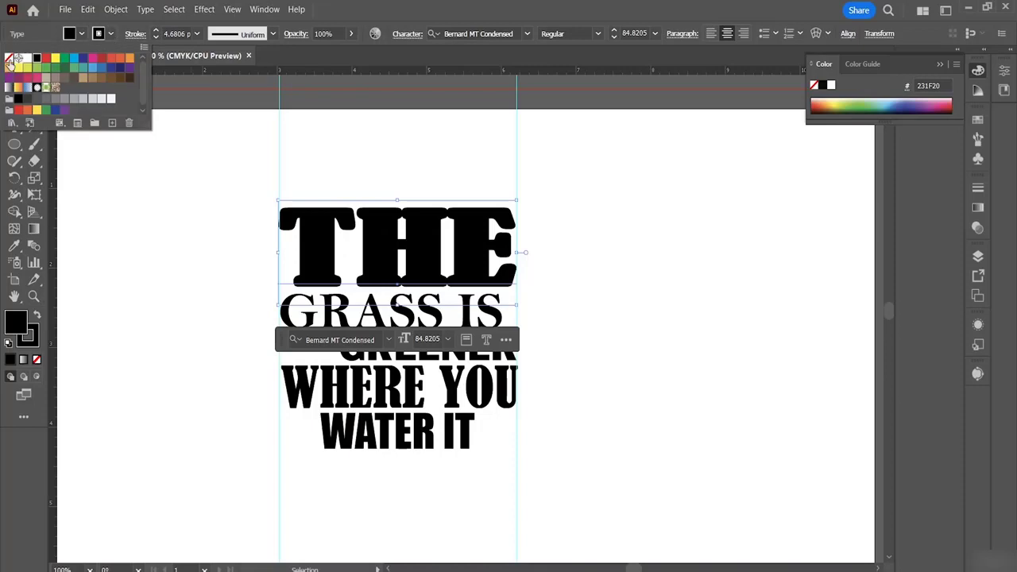
left_click(8, 58)
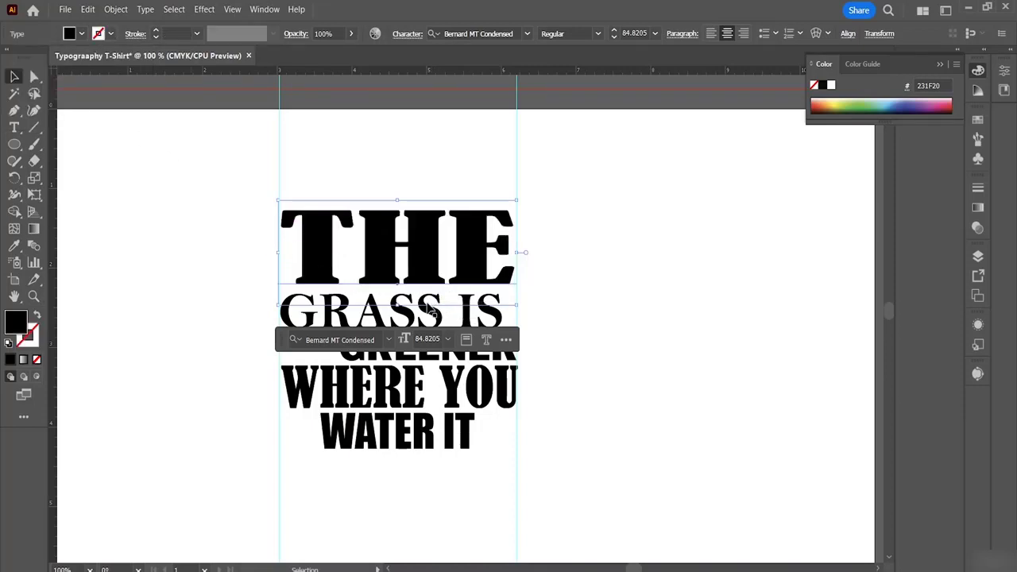
mouse_move(396, 305)
left_mouse_down()
mouse_move(396, 291)
mouse_move(396, 308)
left_mouse_up()
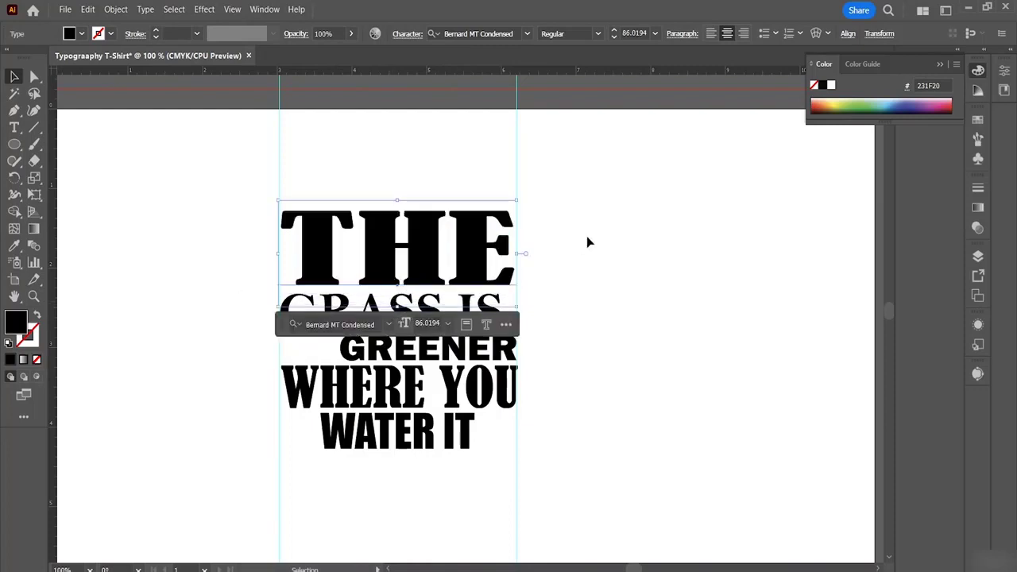
left_click(586, 236)
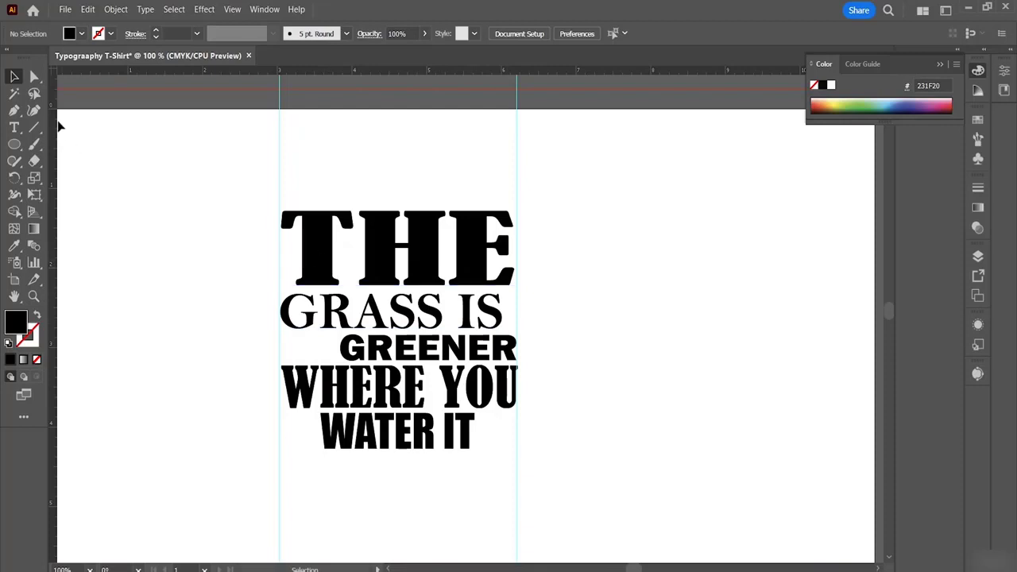
Try recolouring all the text lines with white sampled from the artboard, and undo the recolouring.
left_click_drag(14, 143, 88, 140)
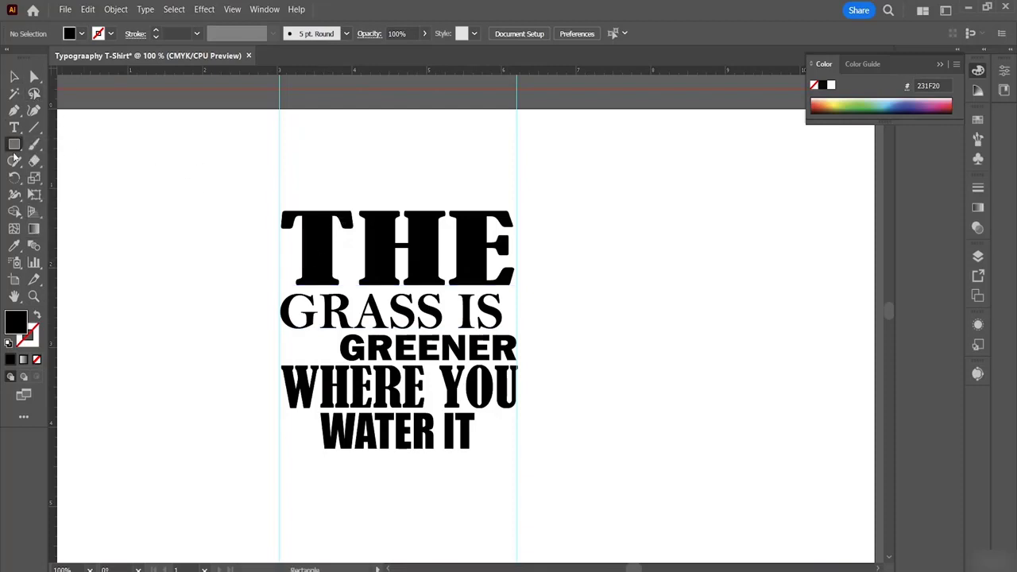
left_click(15, 246)
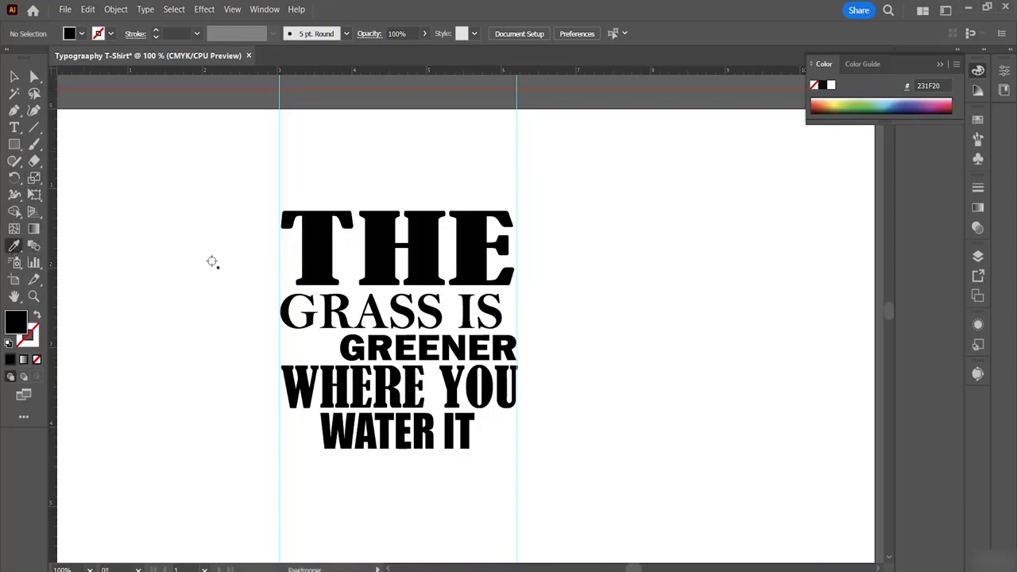
left_click(14, 77)
left_click_drag(253, 165, 574, 512)
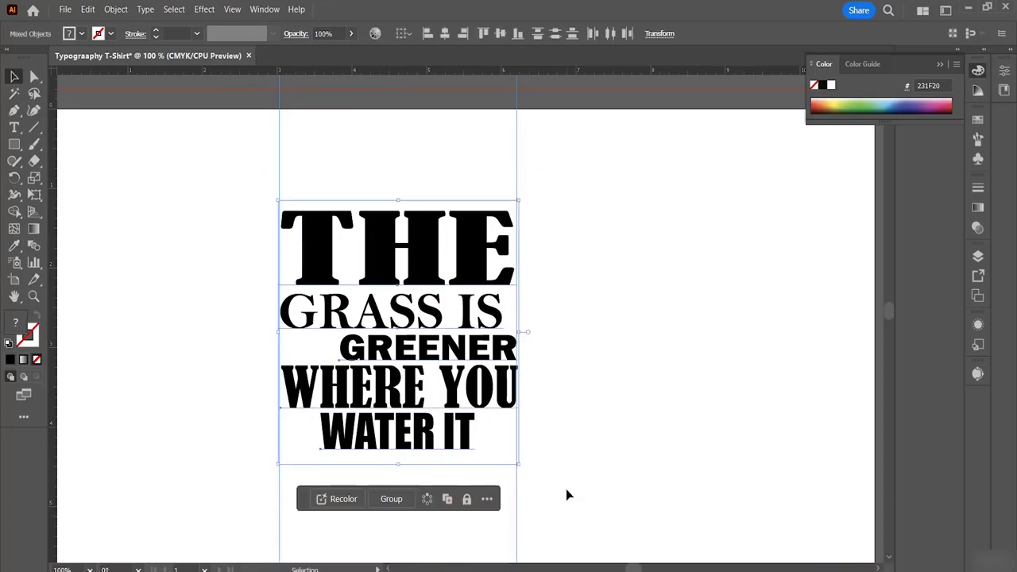
left_click(15, 246)
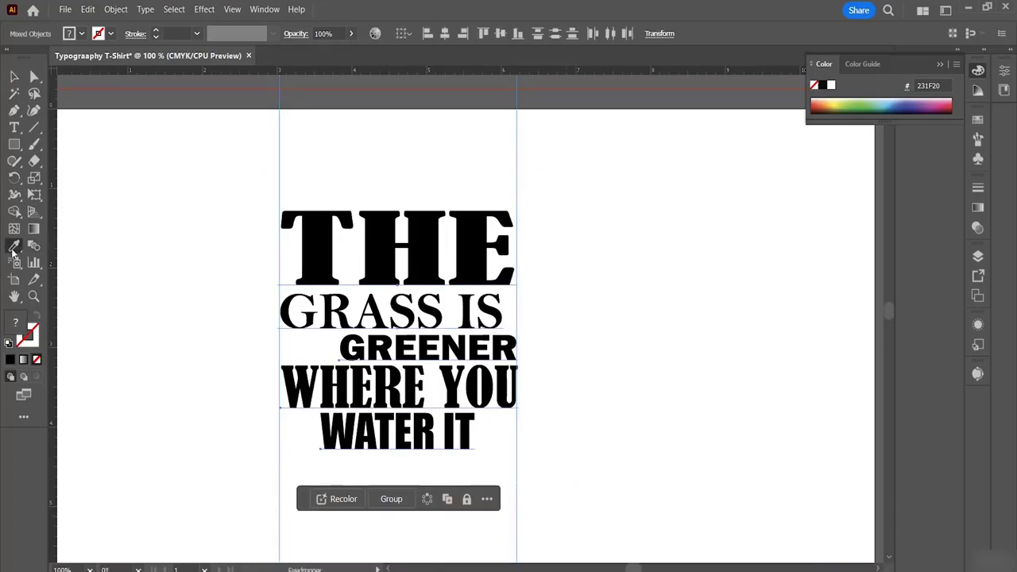
left_click(207, 288)
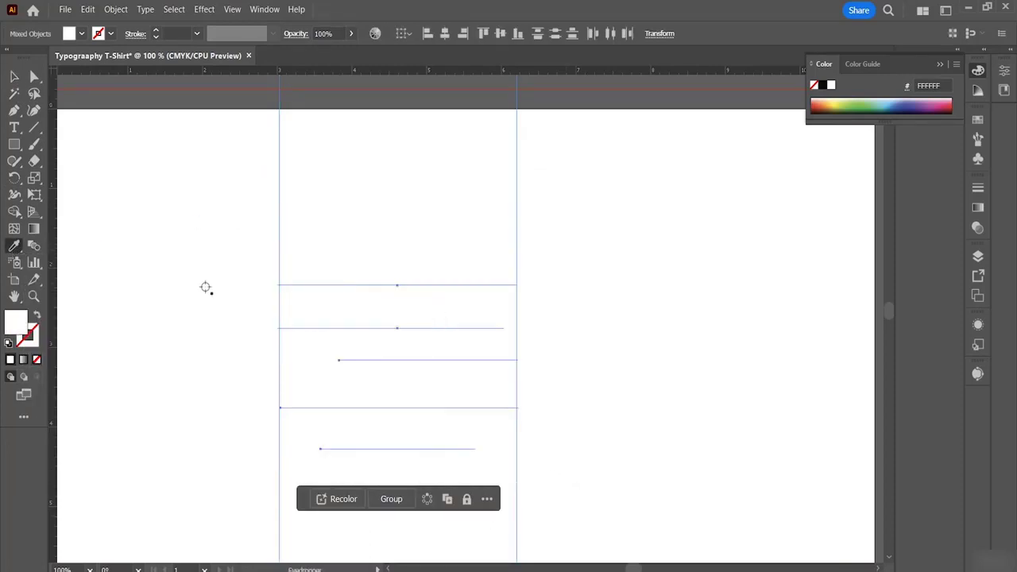
left_click(416, 266)
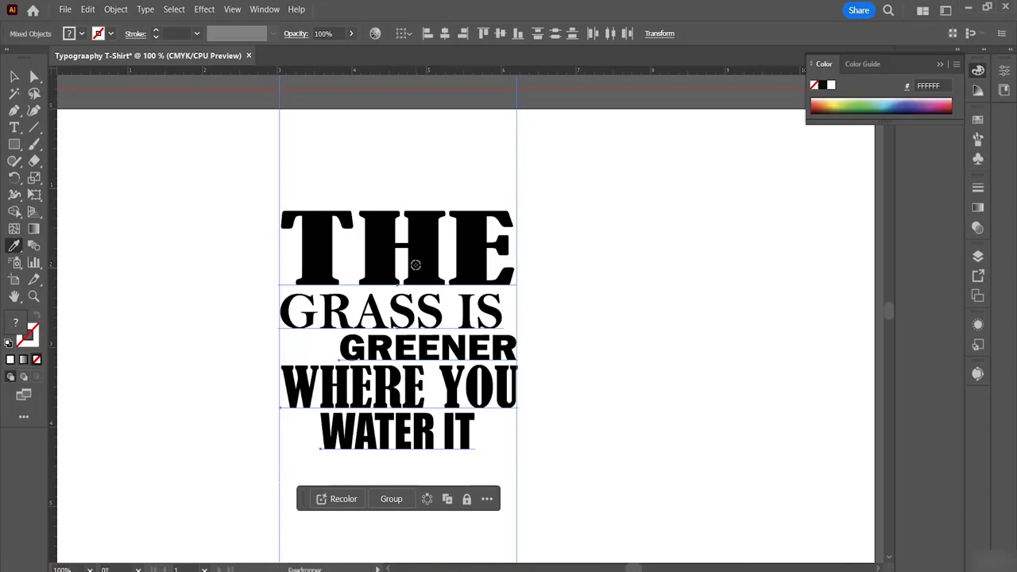
left_click(13, 76)
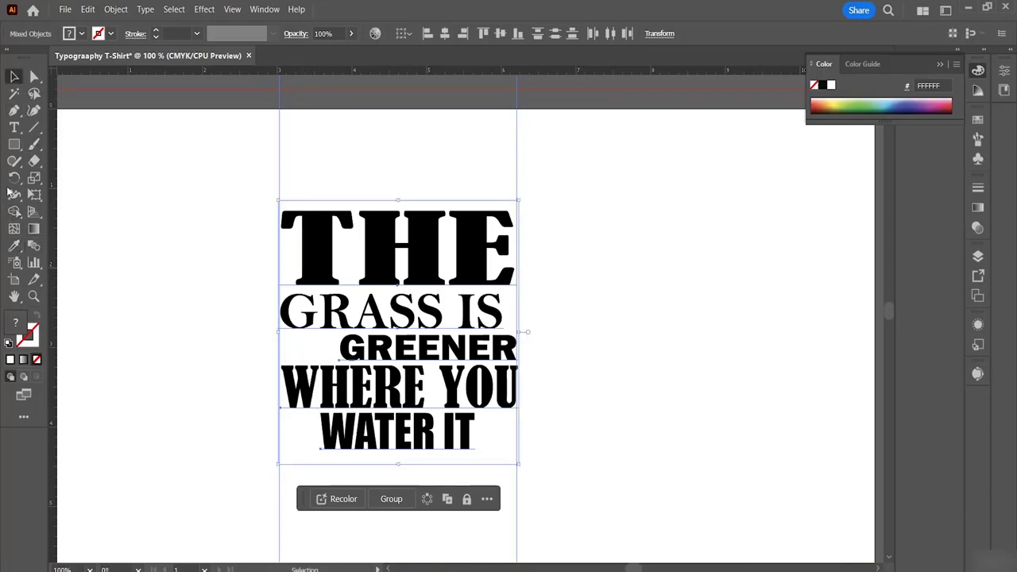
Draw a thin horizontal rectangle in the gap before GREENER and nudge its left end to the left guide.
right_click(15, 147)
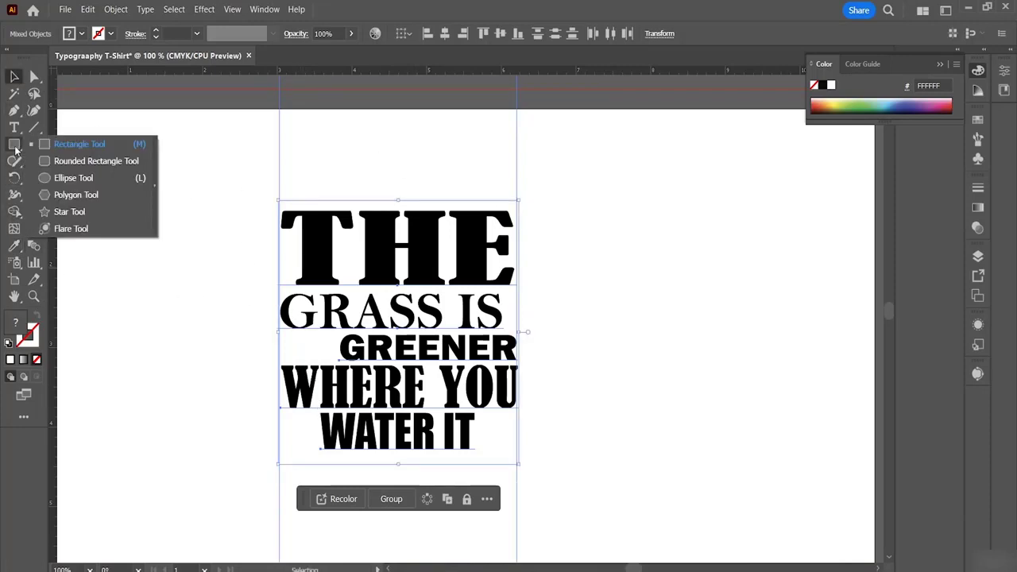
left_click(65, 144)
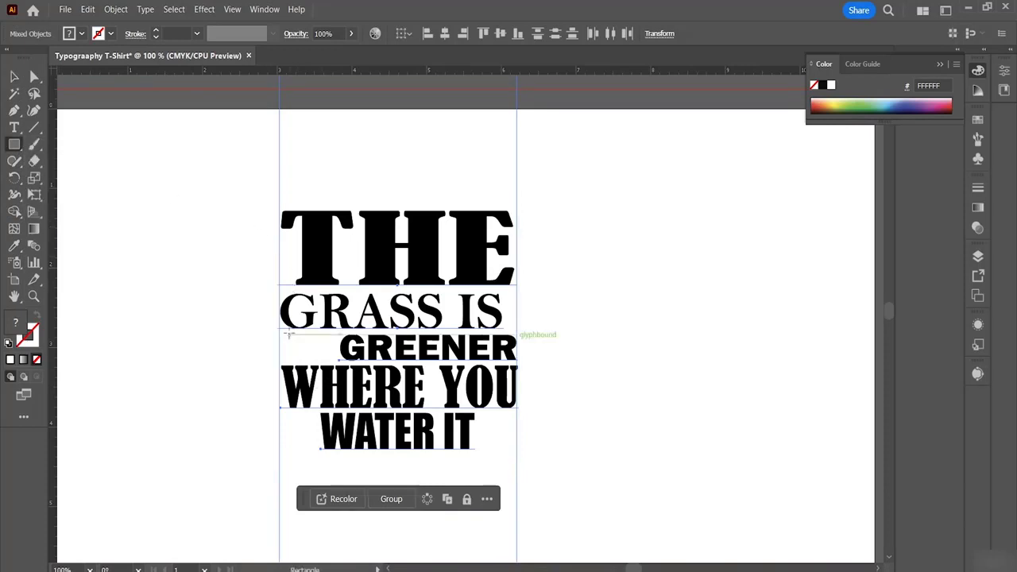
left_click_drag(289, 335, 332, 341)
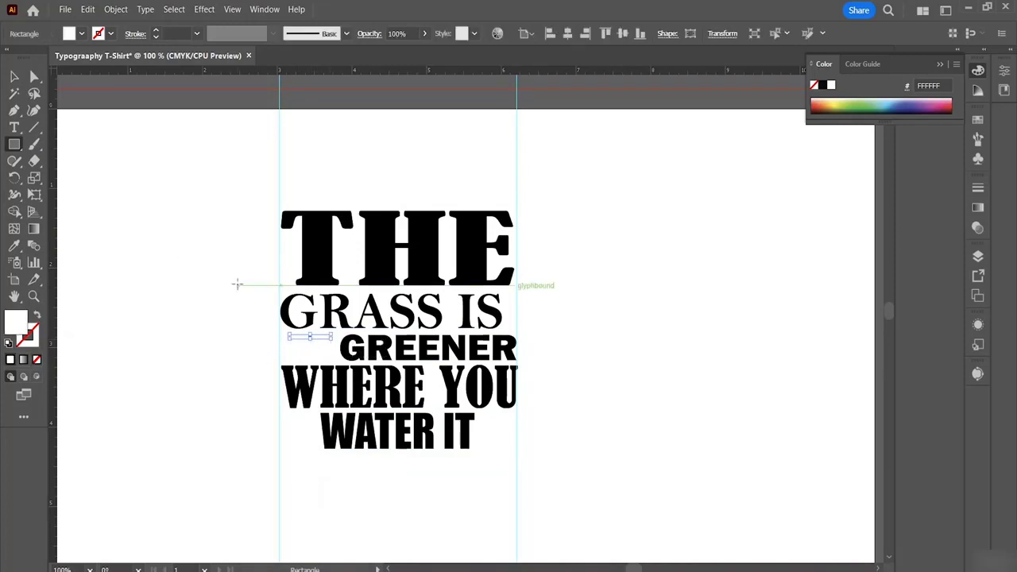
key("Left")
key("Left")
key("Left")
key("Left")
key("Left")
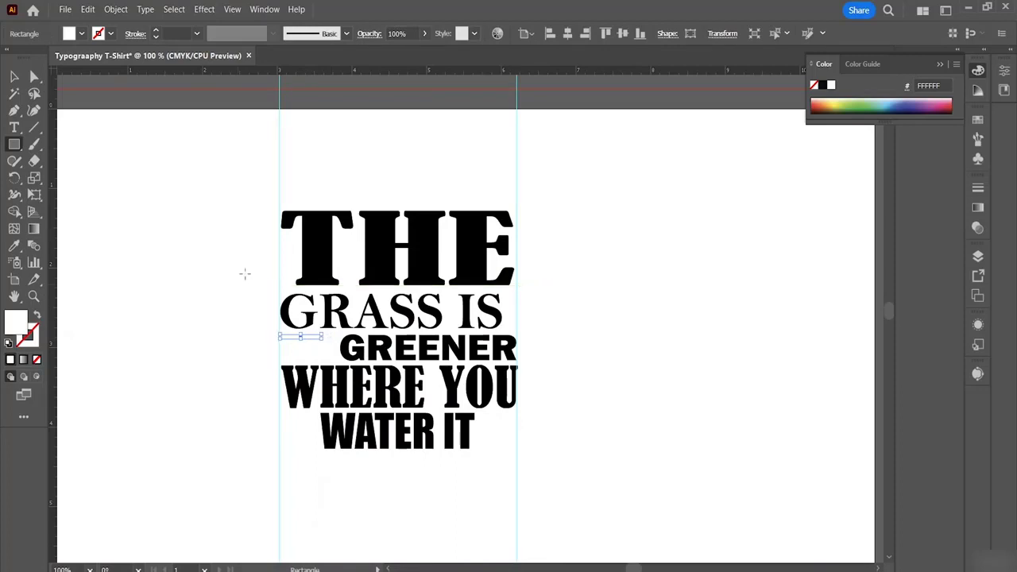
Fill the thin rectangle beside GREENER with black.
left_click(81, 33)
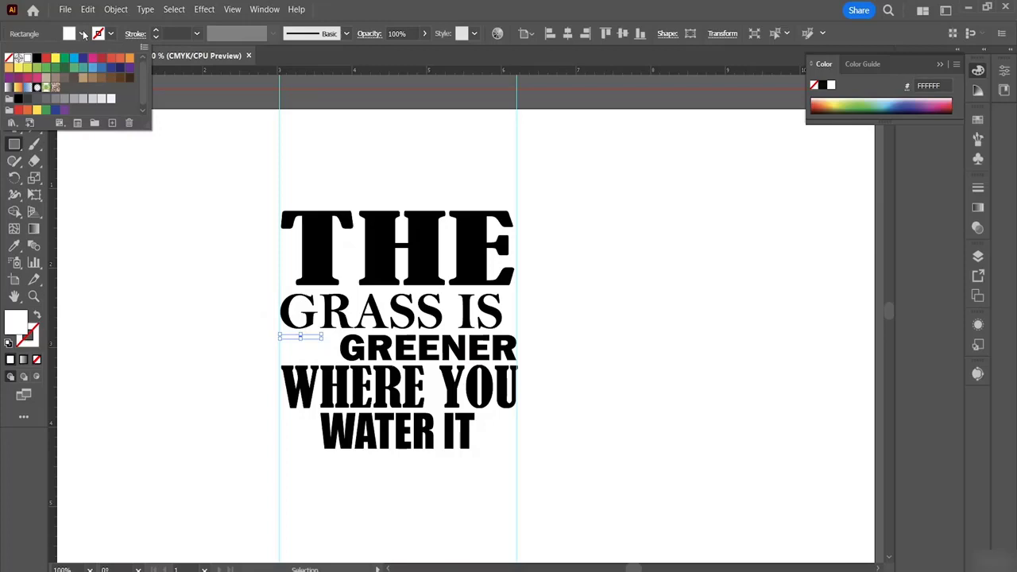
left_click(35, 61)
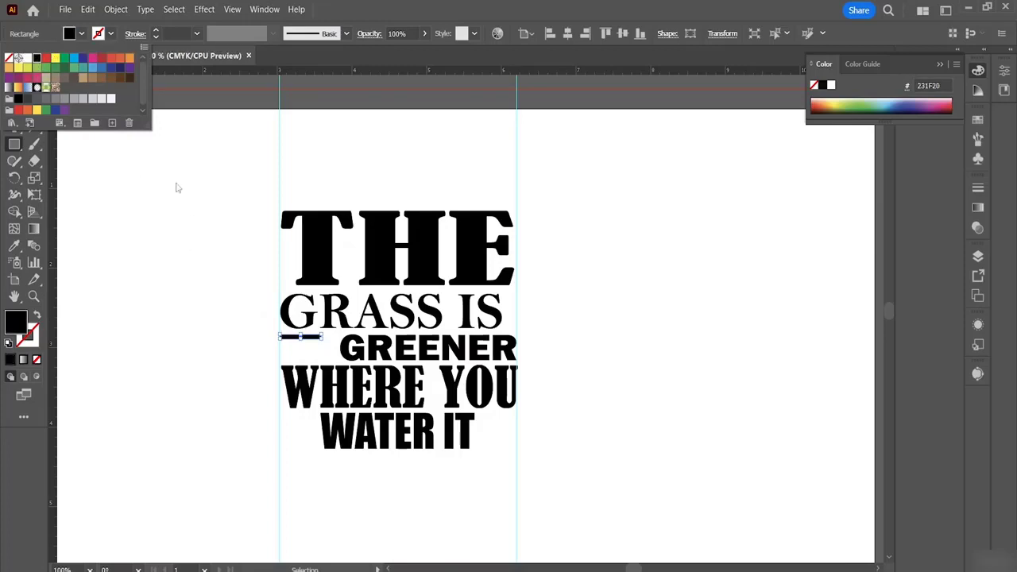
left_click(300, 341)
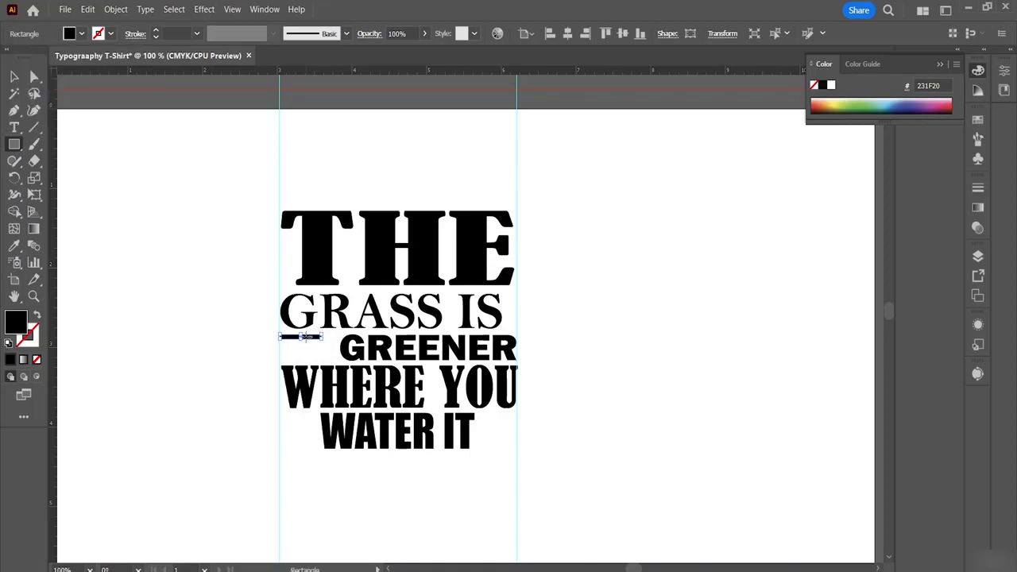
Duplicate the black bar downward into a stack of four evenly spaced bars matching the height of GREENER.
left_click(14, 75)
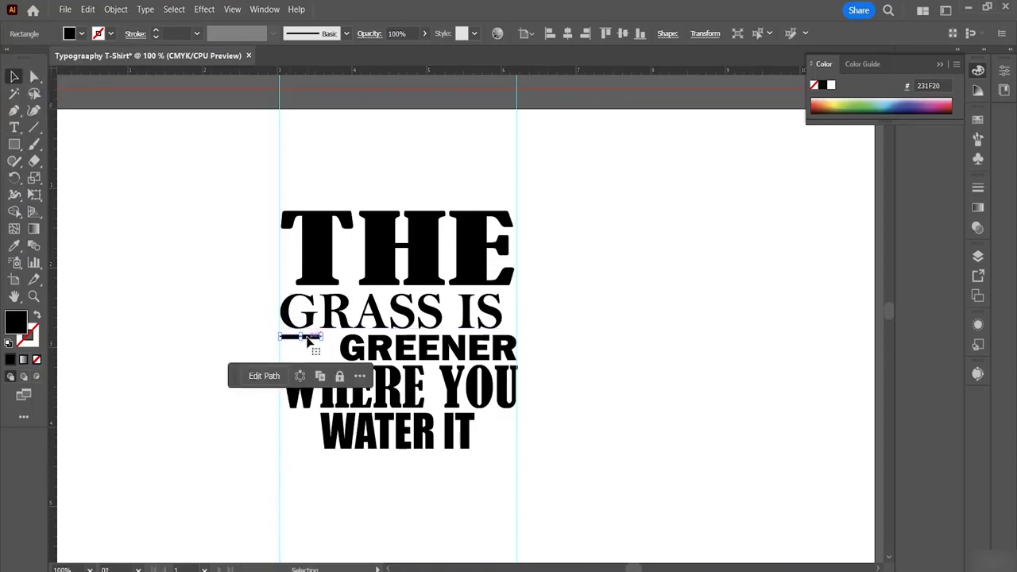
left_click_drag(307, 336, 303, 363)
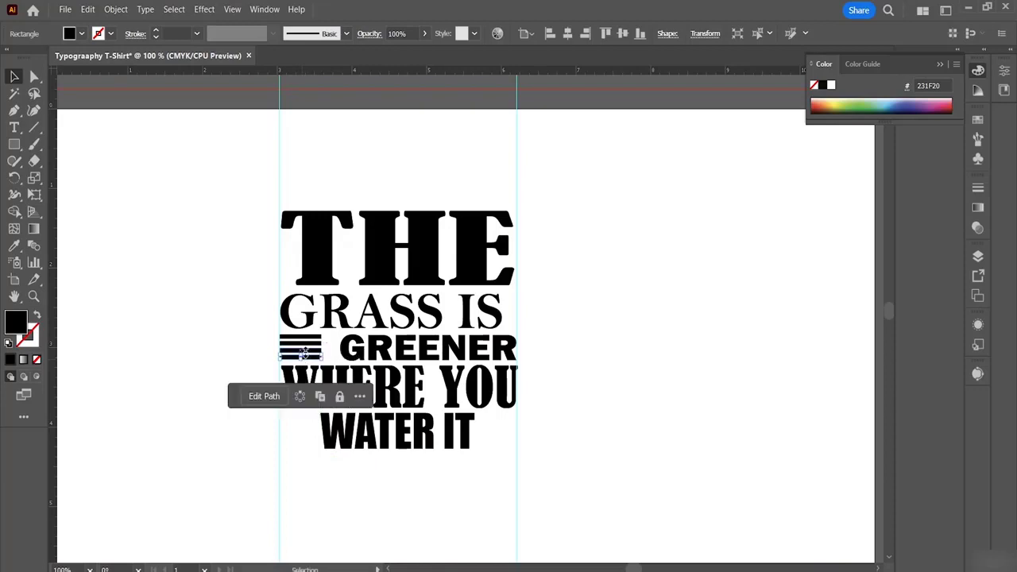
left_click(583, 308)
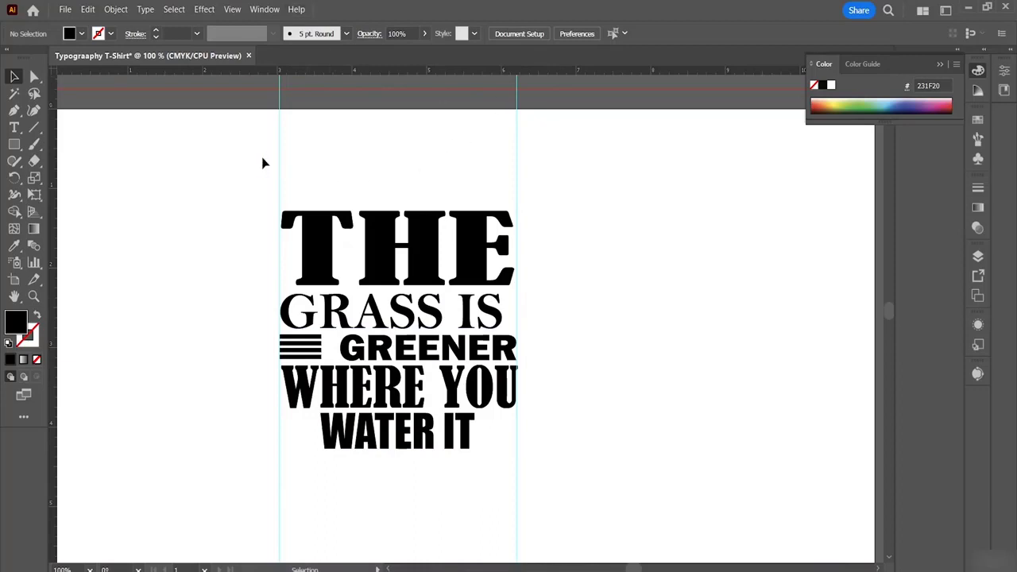
Draw a horizontal line above THE from the left guide to the right guide with an 8 pt black stroke.
left_click(34, 127)
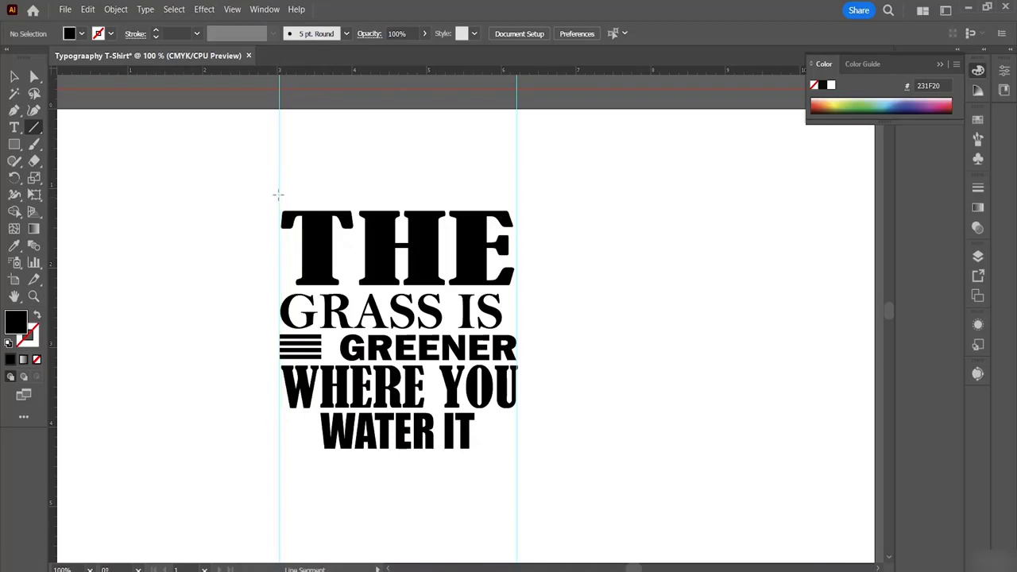
left_click_drag(278, 194, 518, 196)
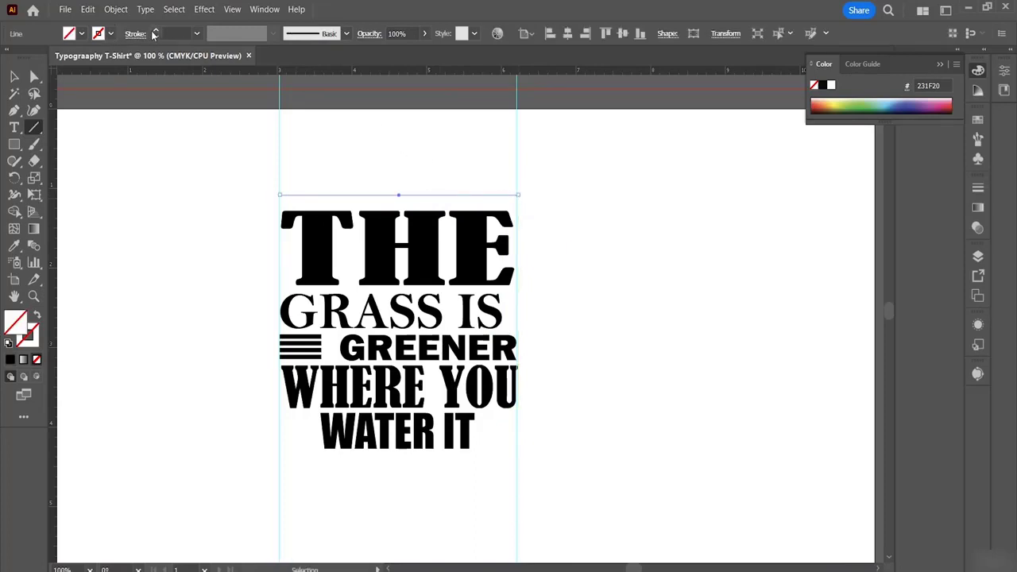
left_click(156, 32)
left_click(157, 31)
left_click(156, 32)
left_click(156, 31)
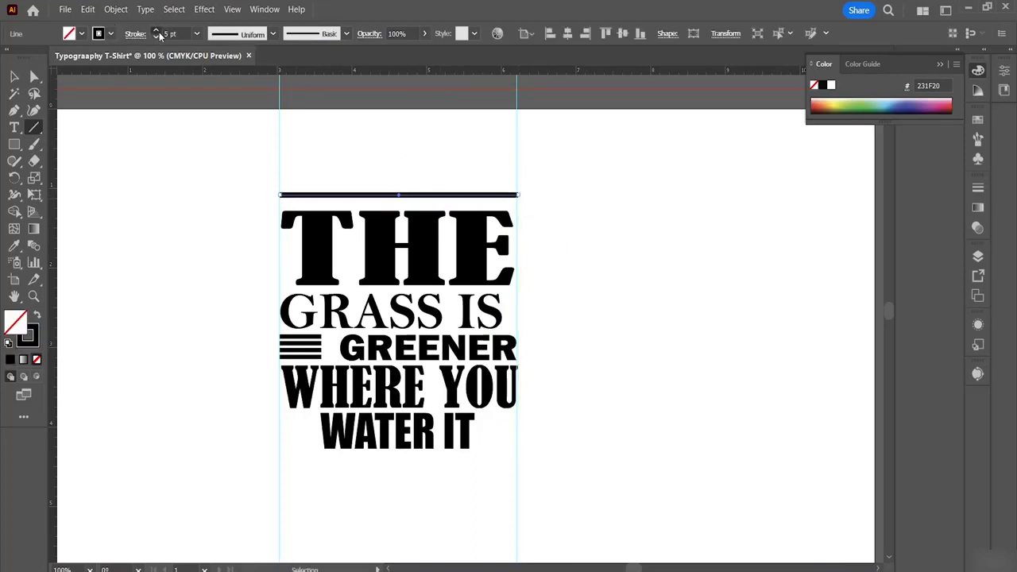
left_click(158, 31)
left_click(157, 32)
left_click(157, 32)
left_click(158, 31)
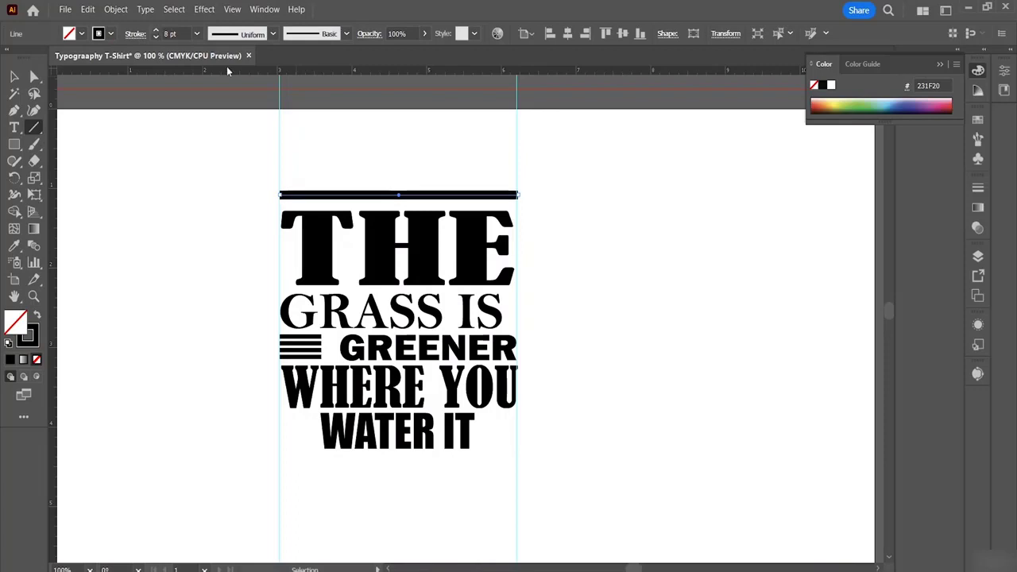
Copy the thick line straight down to just below WATER IT and leave everything deselected.
key("v")
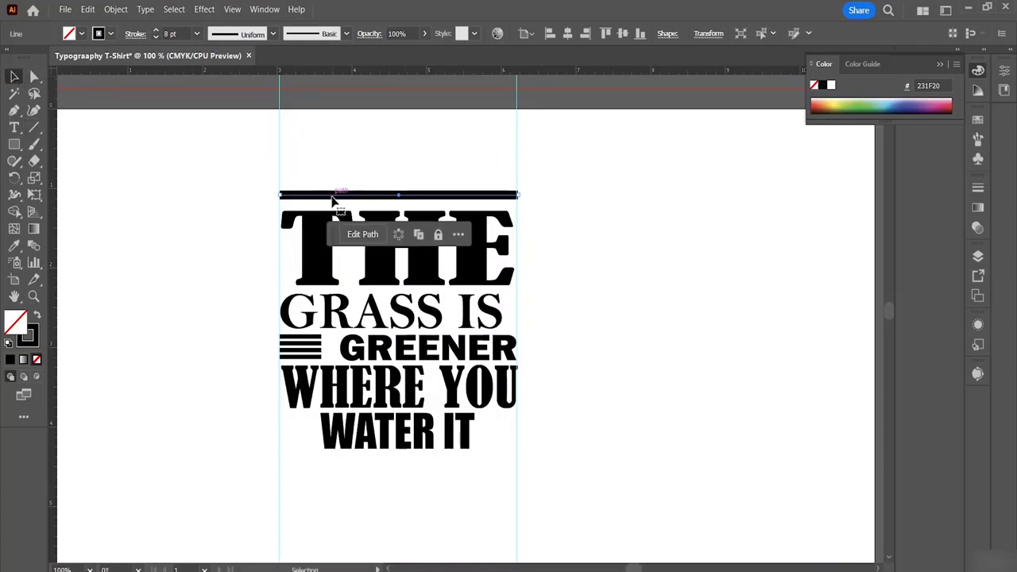
left_click_drag(325, 204, 329, 463)
left_click_drag(327, 457, 327, 458)
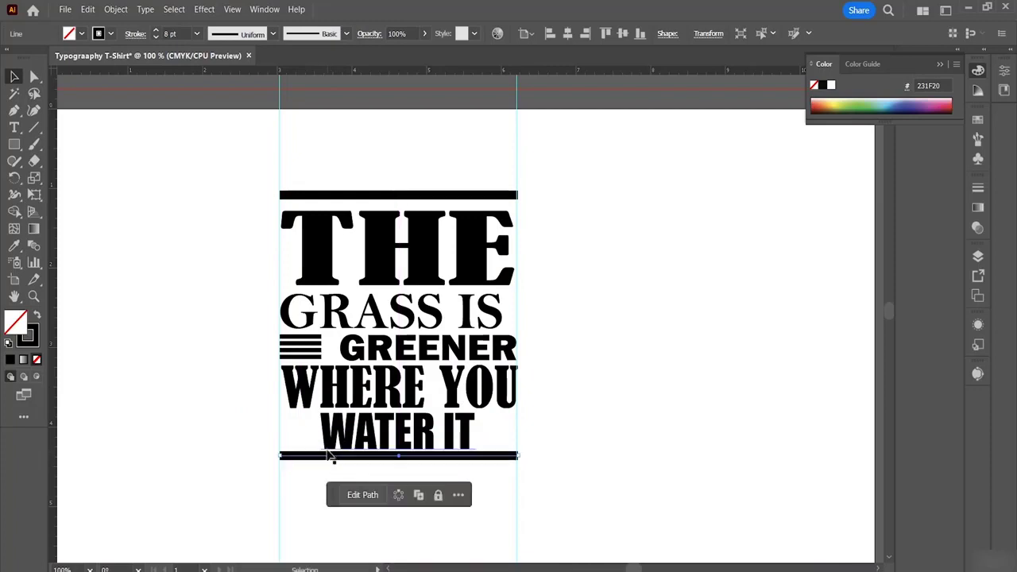
left_click(596, 392)
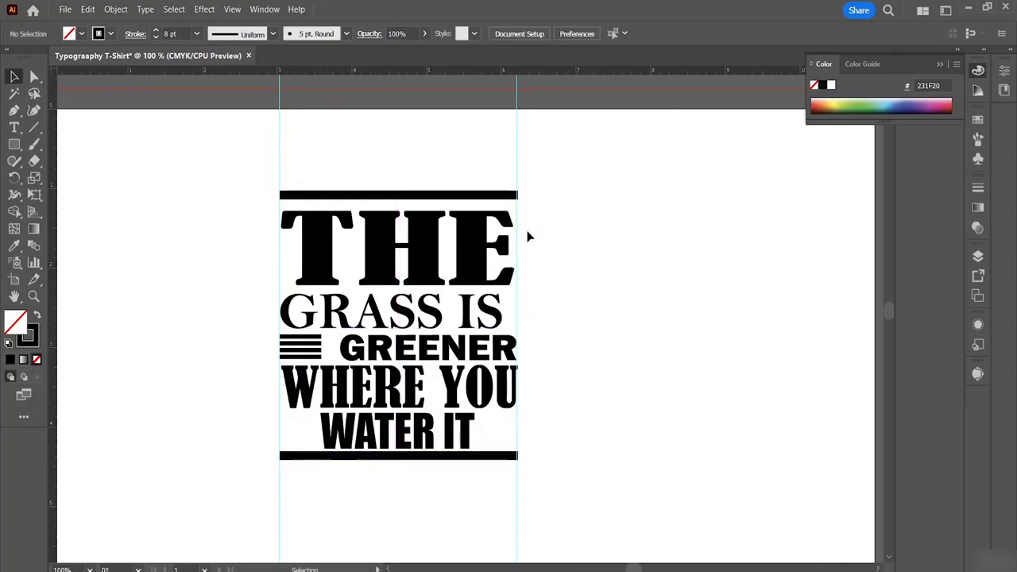
Select the whole design and recolor it with a white fill and no stroke by sampling the white artboard with the Eyedropper.
left_click(13, 144)
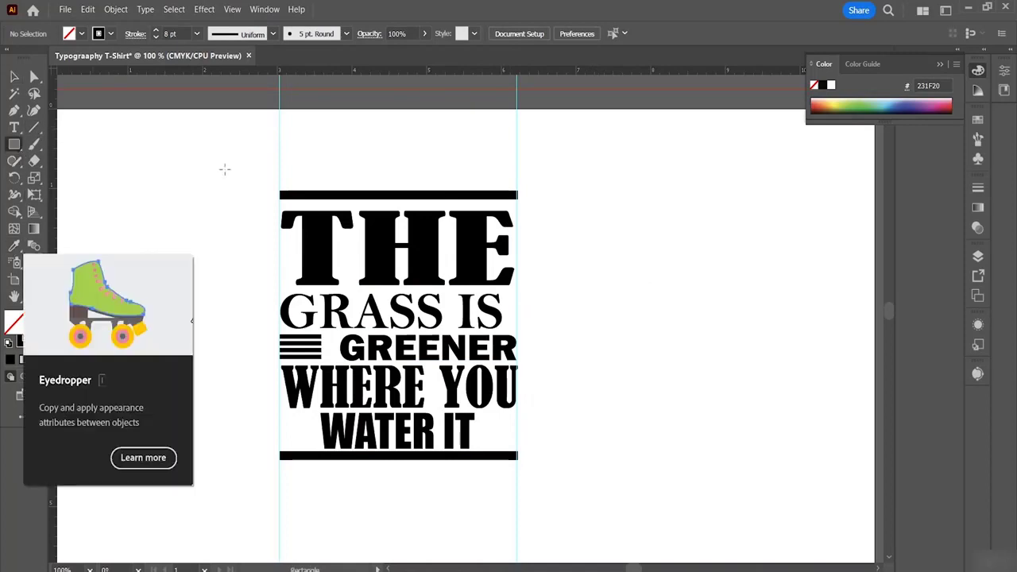
left_click(13, 76)
left_click_drag(250, 160, 574, 518)
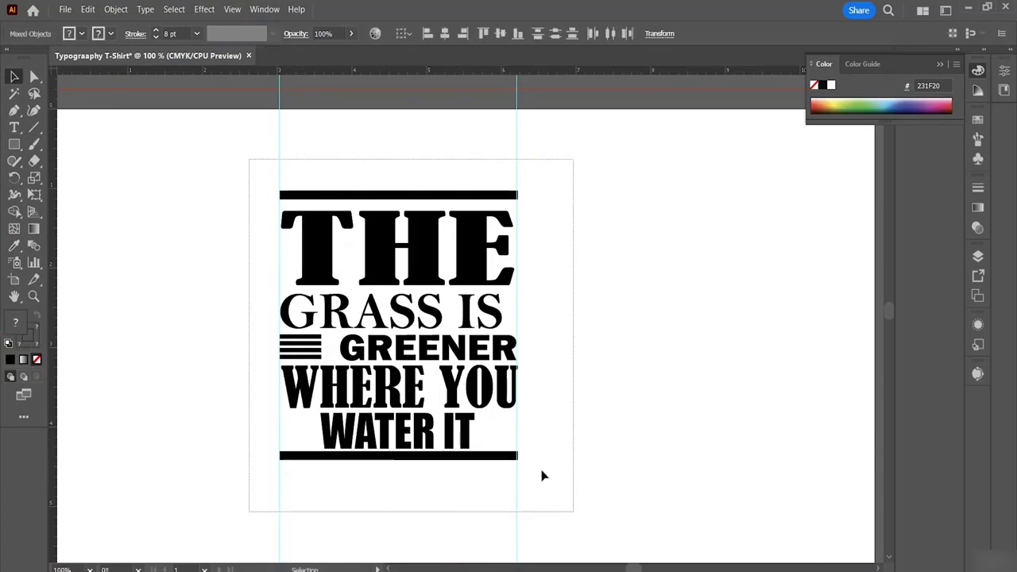
left_click(14, 245)
left_click(204, 270)
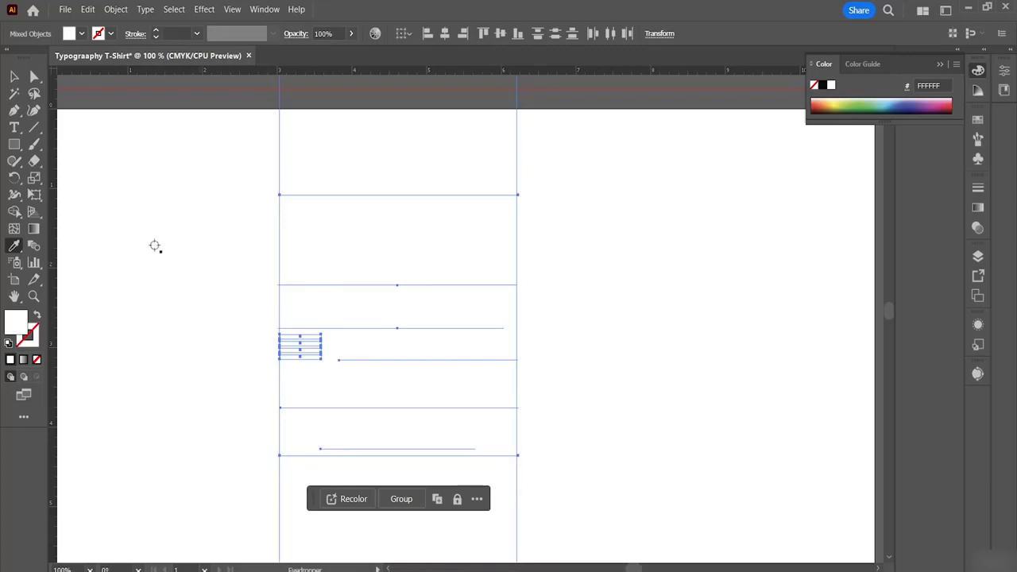
Draw a large rectangle covering the whole design, extending beyond both guides, and fill it with black.
left_click(15, 146)
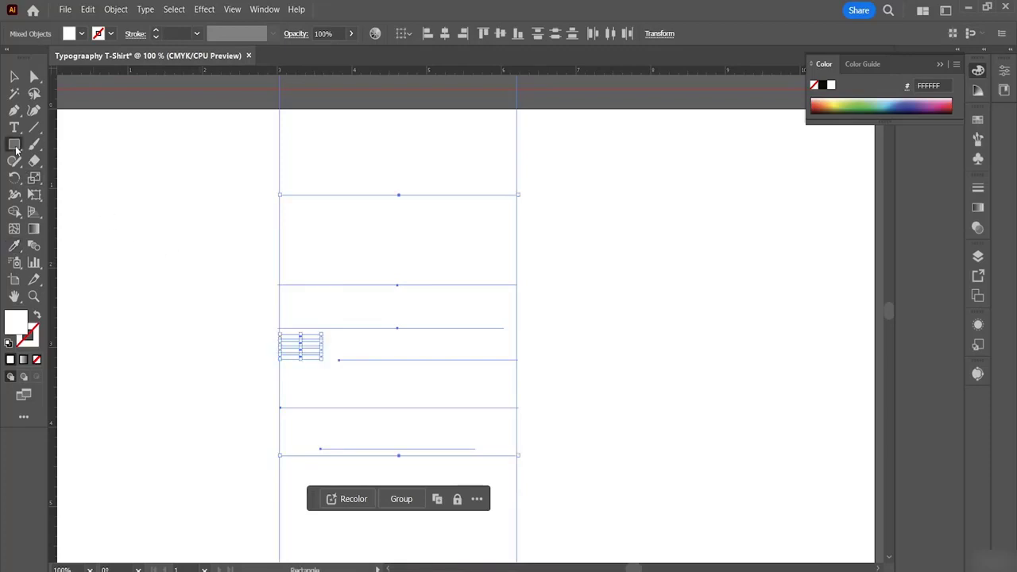
left_click(15, 147)
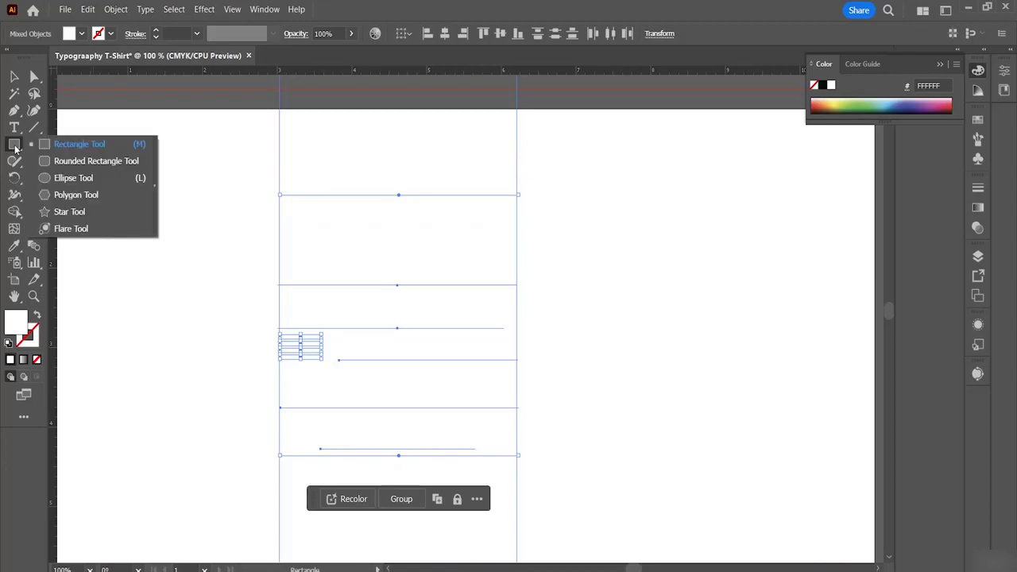
left_click(81, 143)
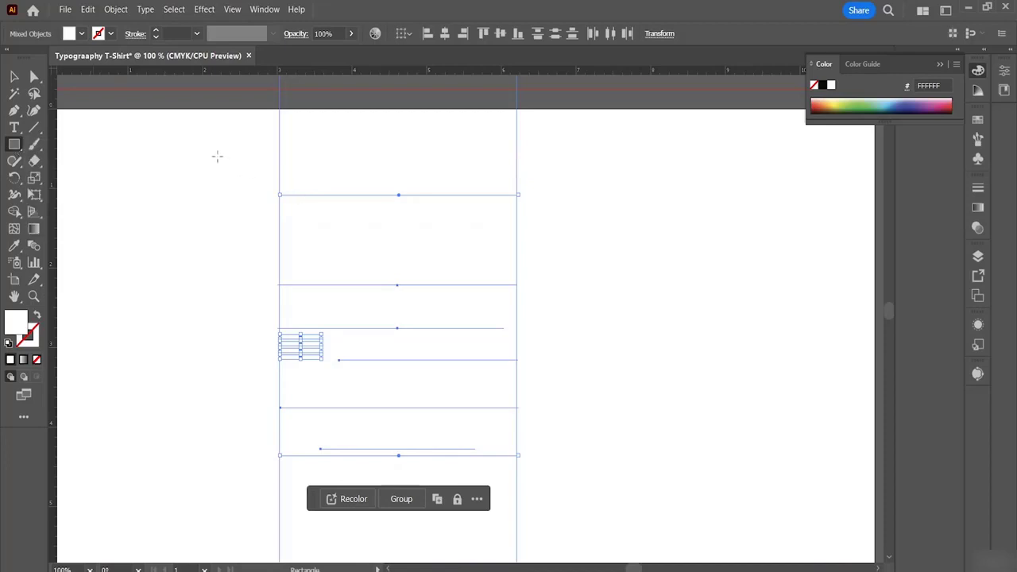
mouse_move(202, 153)
left_mouse_down()
mouse_move(364, 410)
mouse_move(488, 500)
mouse_move(589, 528)
mouse_move(607, 509)
mouse_move(576, 498)
mouse_move(596, 501)
left_mouse_up()
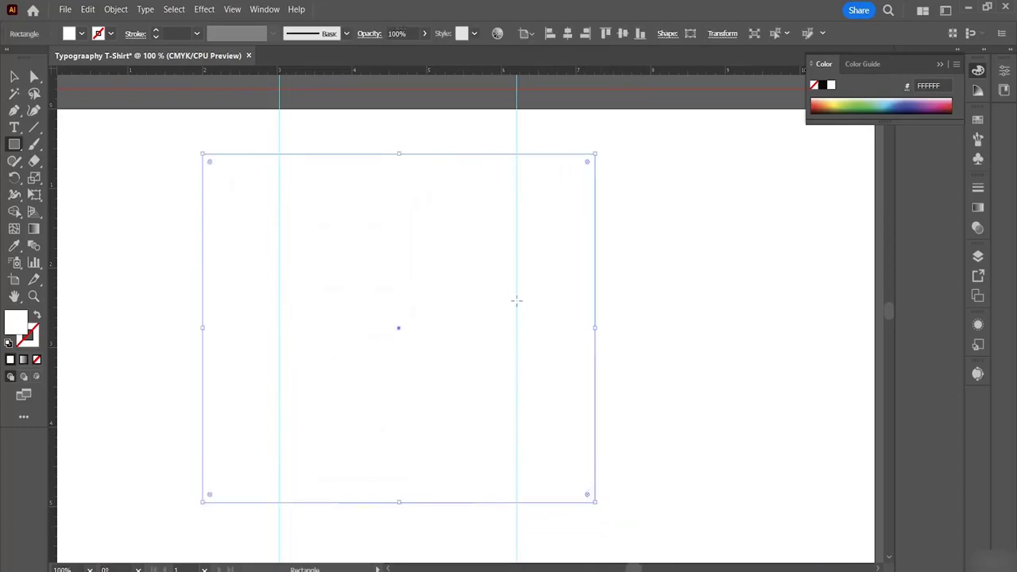
left_click(81, 35)
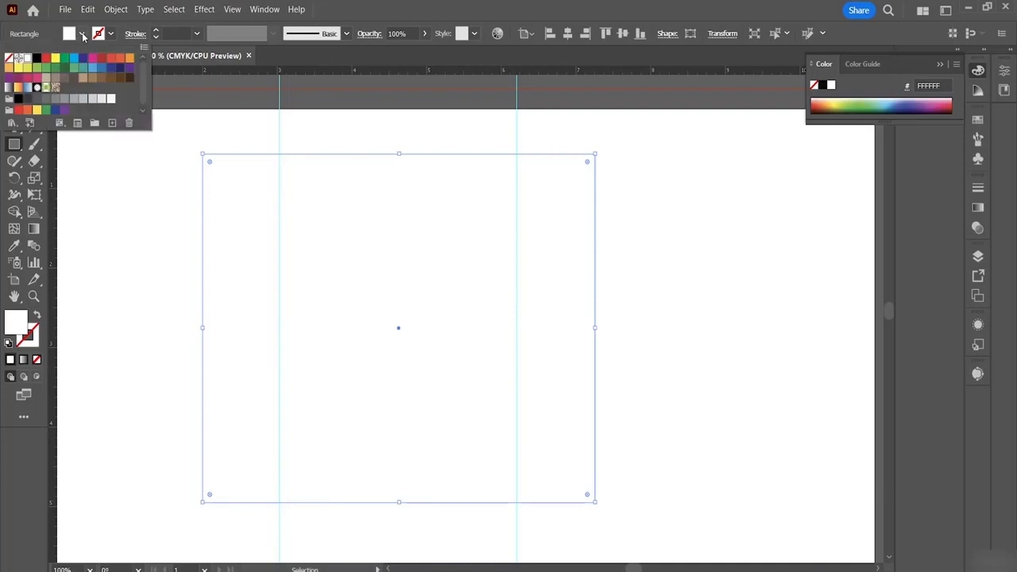
left_click(37, 59)
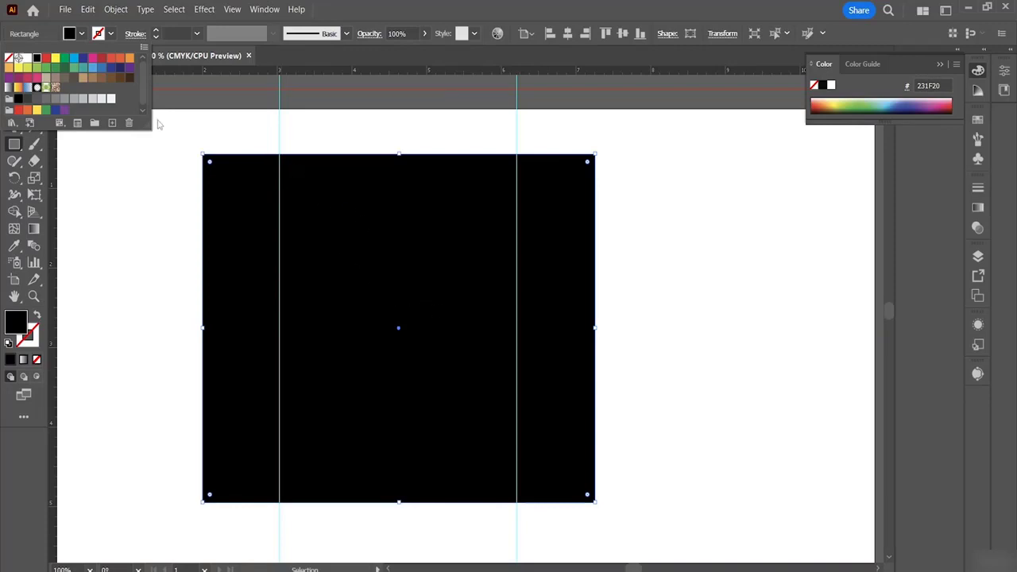
left_click(255, 242)
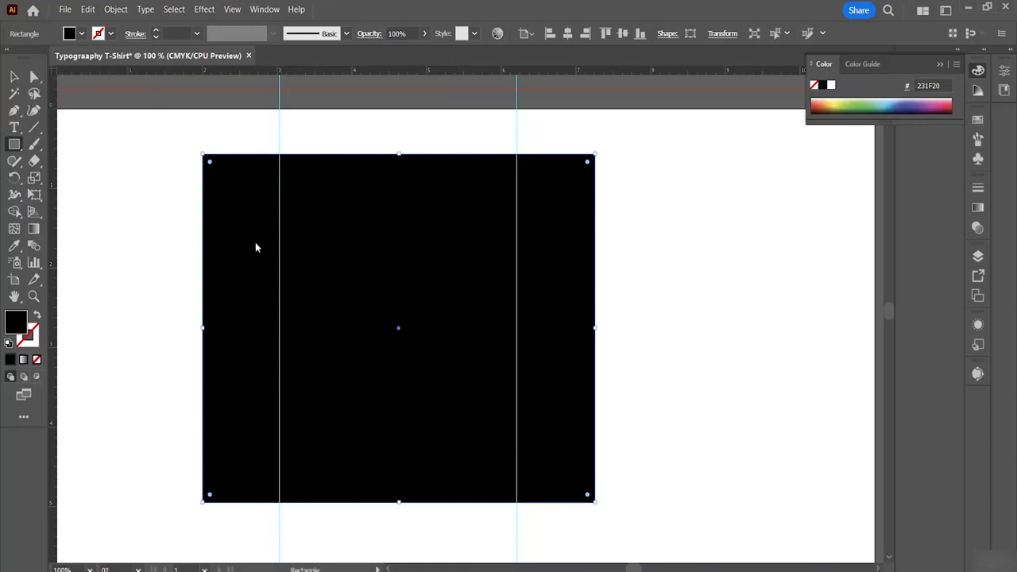
Send the black rectangle to the back behind the white quote and leave everything deselected.
left_click(14, 76)
right_click(549, 284)
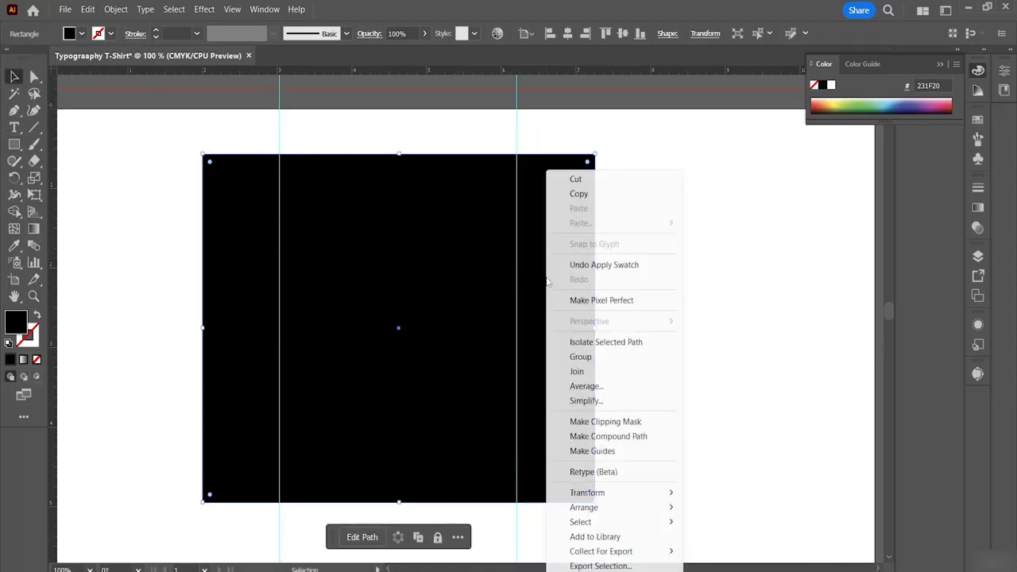
mouse_move(623, 511)
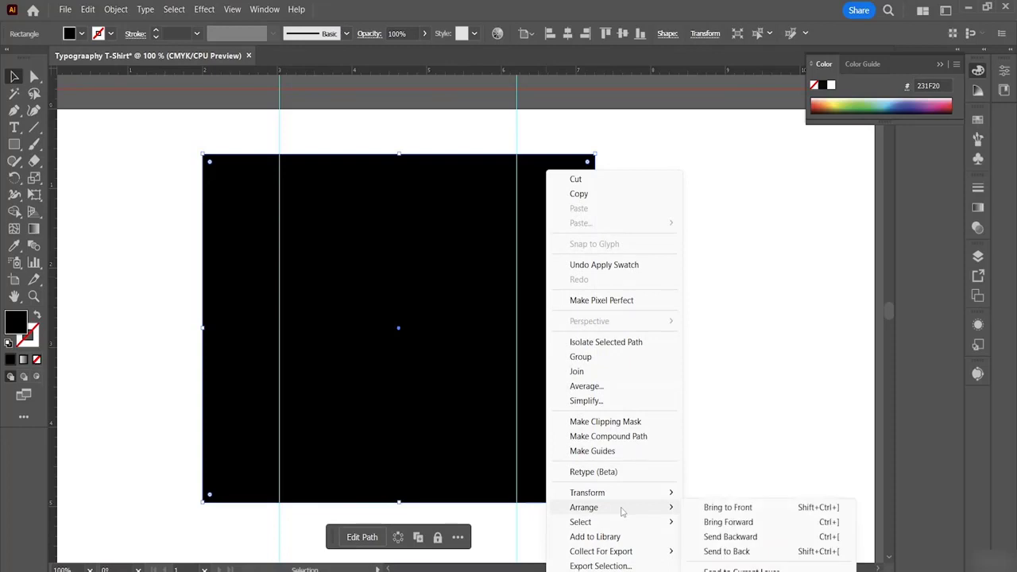
left_click(734, 551)
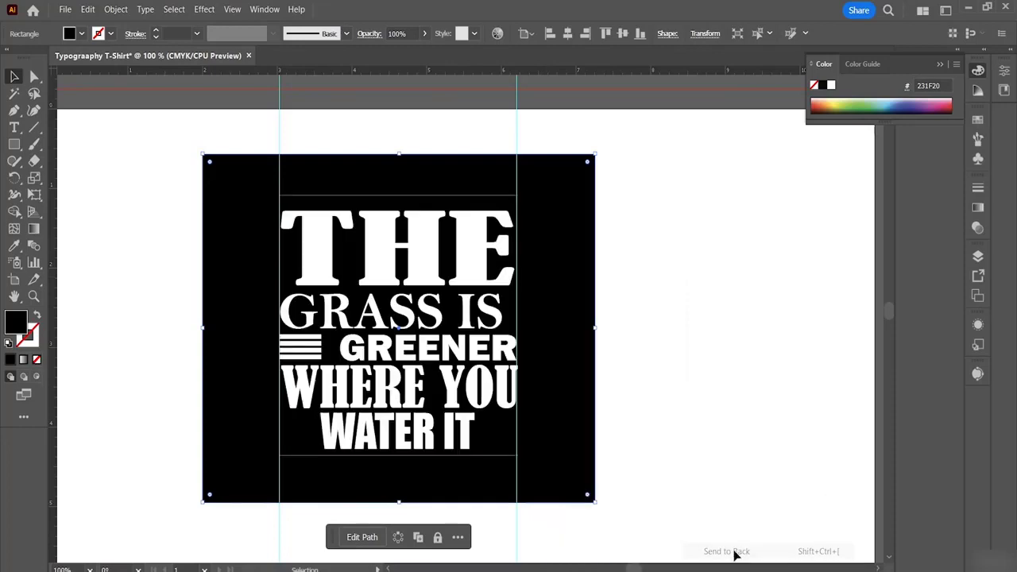
left_click(688, 401)
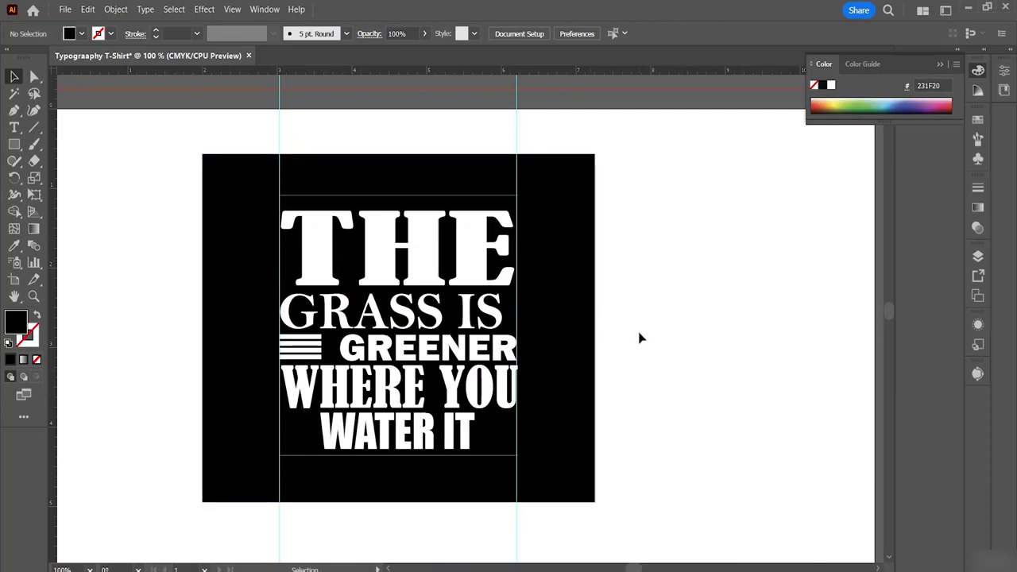
Select the word THE at the start of the quote.
left_click(517, 100)
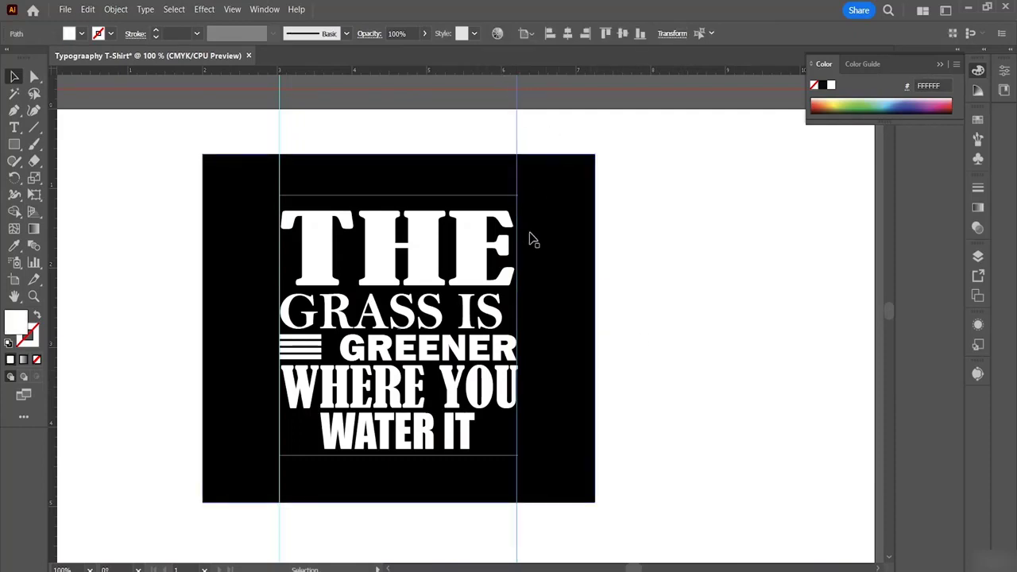
left_click(692, 254)
left_click(494, 254)
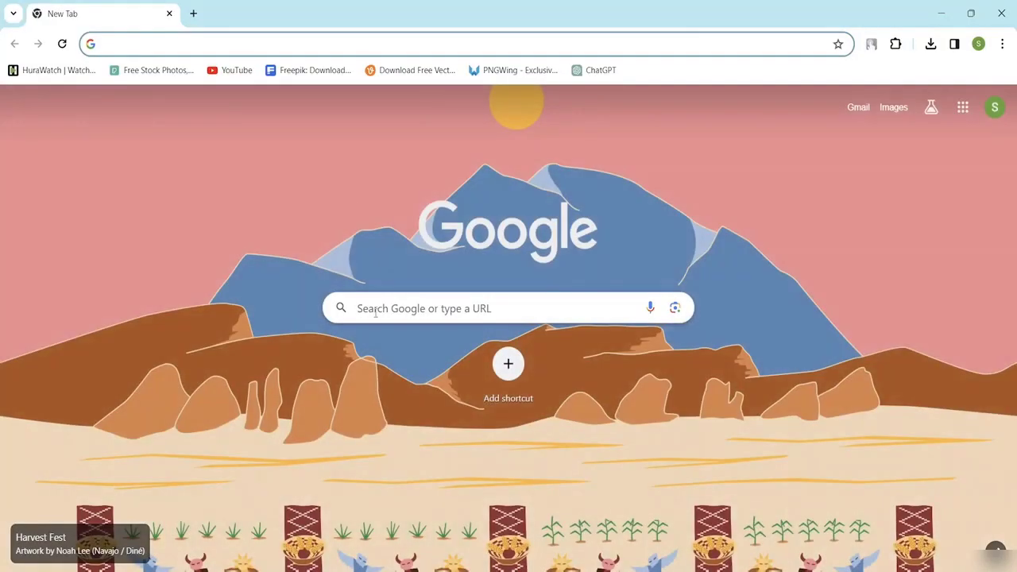
Search Google for grabient in the Chrome browser and open the Grabient website.
left_click(385, 302)
type("GRA")
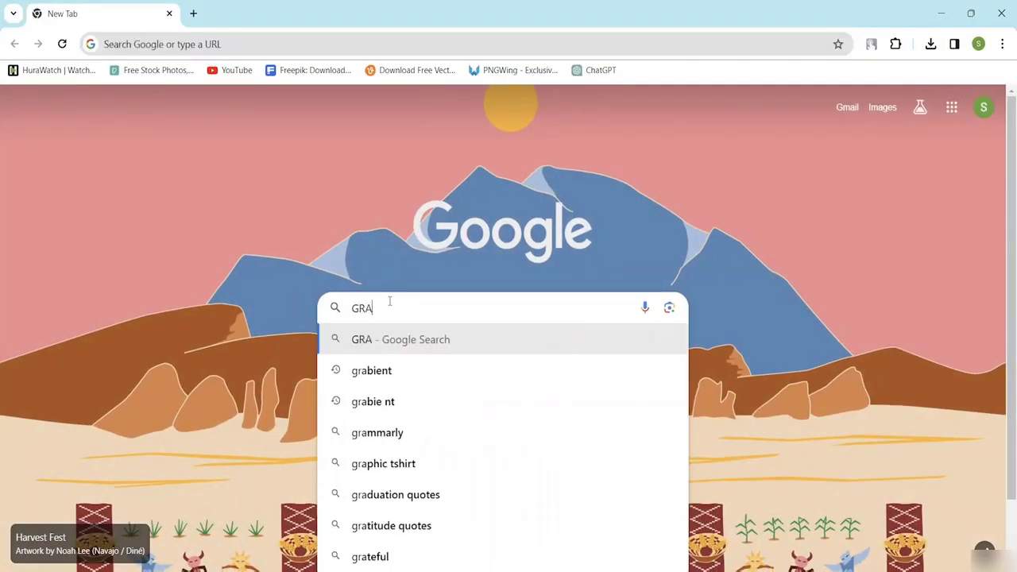
type("BIENT")
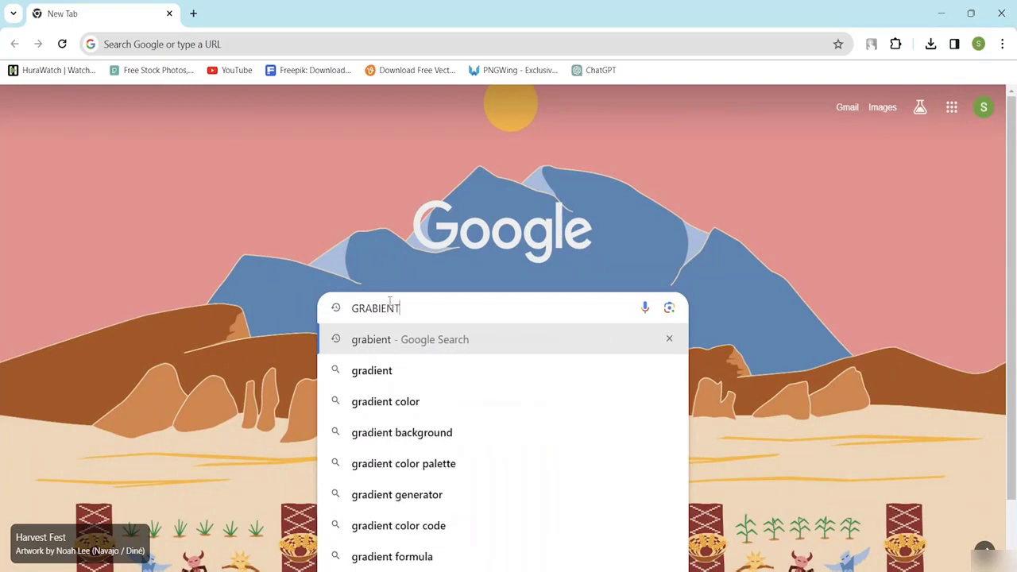
key("Return")
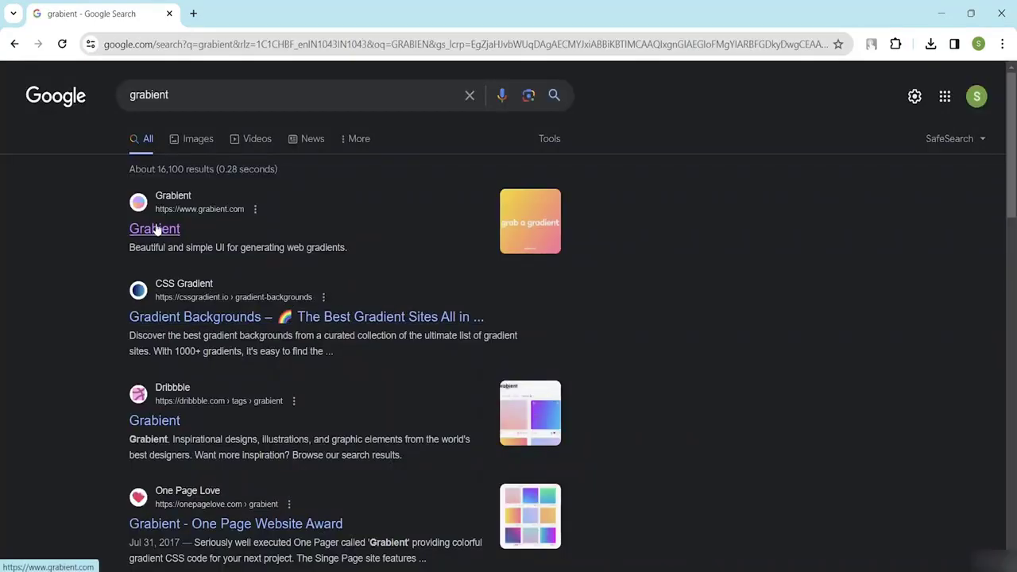
left_click(156, 229)
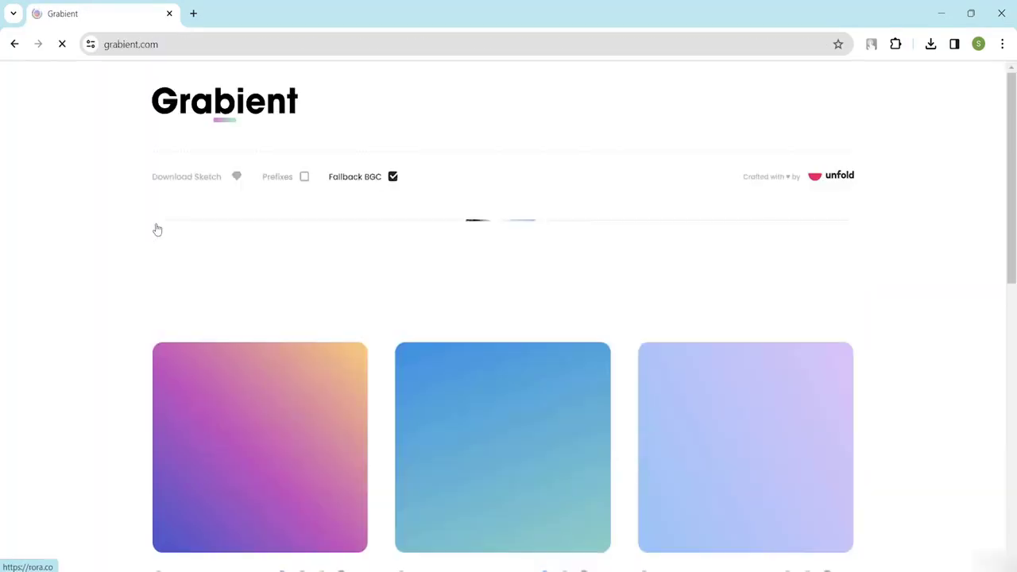
Look through the gradient swatches on the first and second pages of the gallery for suitable colors.
scroll(460, 354, "down", 6)
scroll(459, 322, "down", 2)
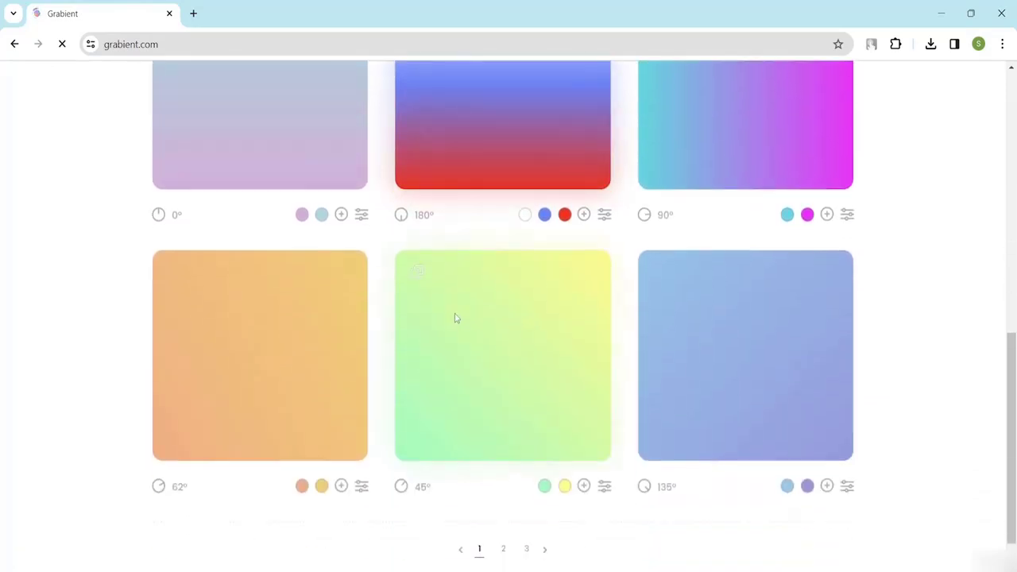
scroll(455, 313, "up", 3)
scroll(454, 301, "up", 5)
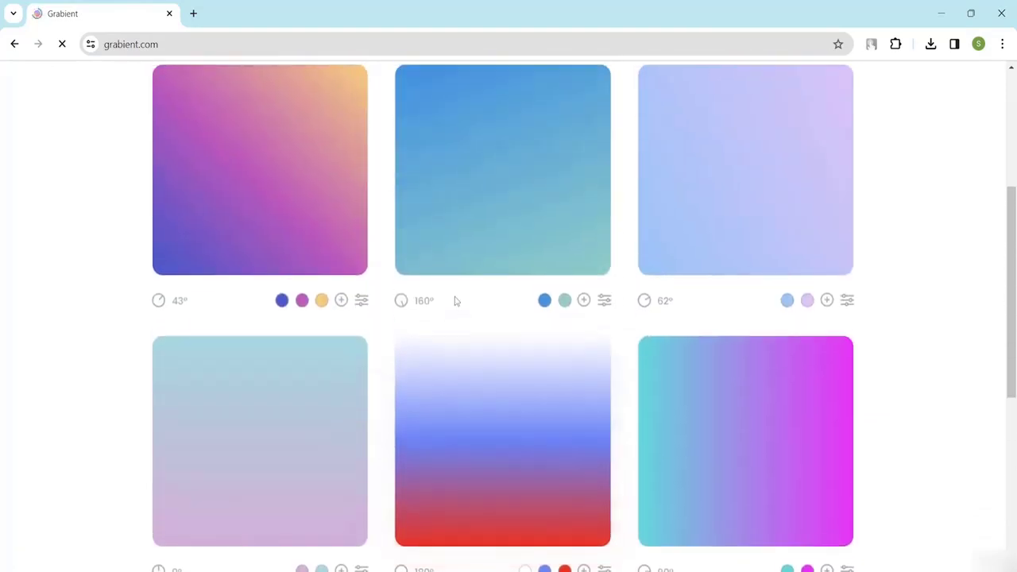
scroll(451, 281, "down", 7)
scroll(469, 298, "down", 2)
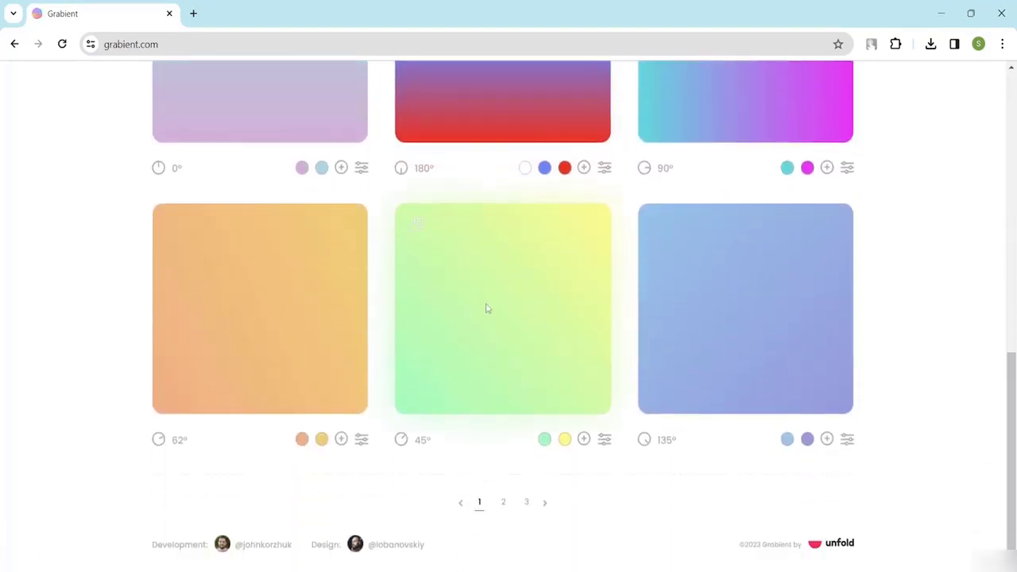
left_click(503, 502)
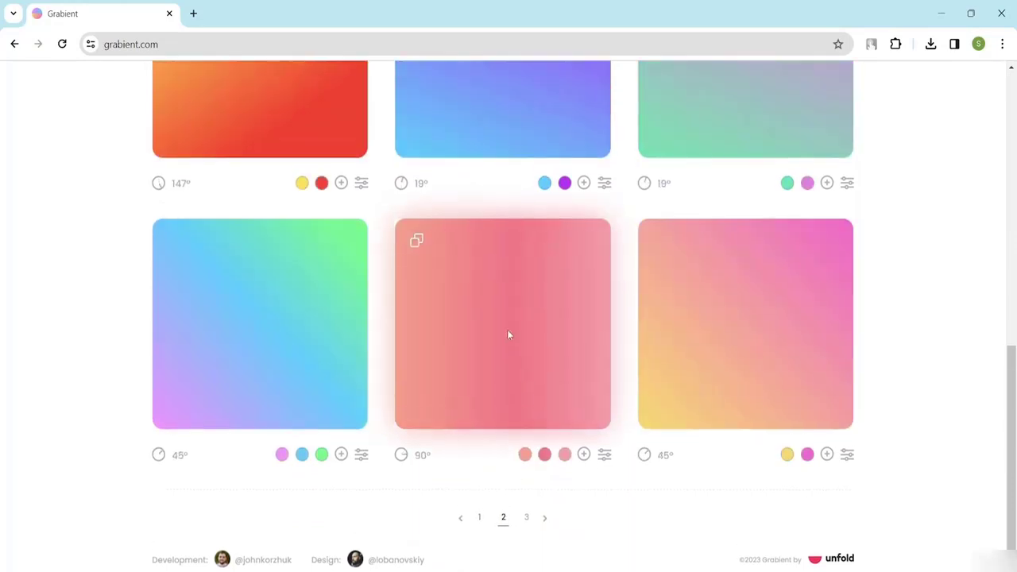
scroll(497, 303, "up", 7)
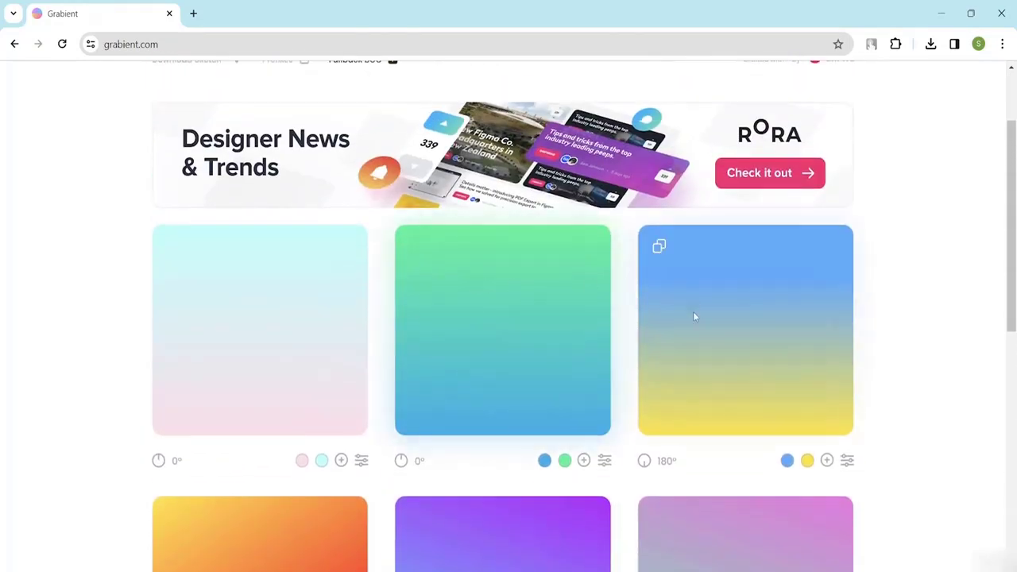
Copy the hex code #FFE53B of the yellow color in the 147° yellow-to-red gradient.
scroll(652, 322, "down", 3)
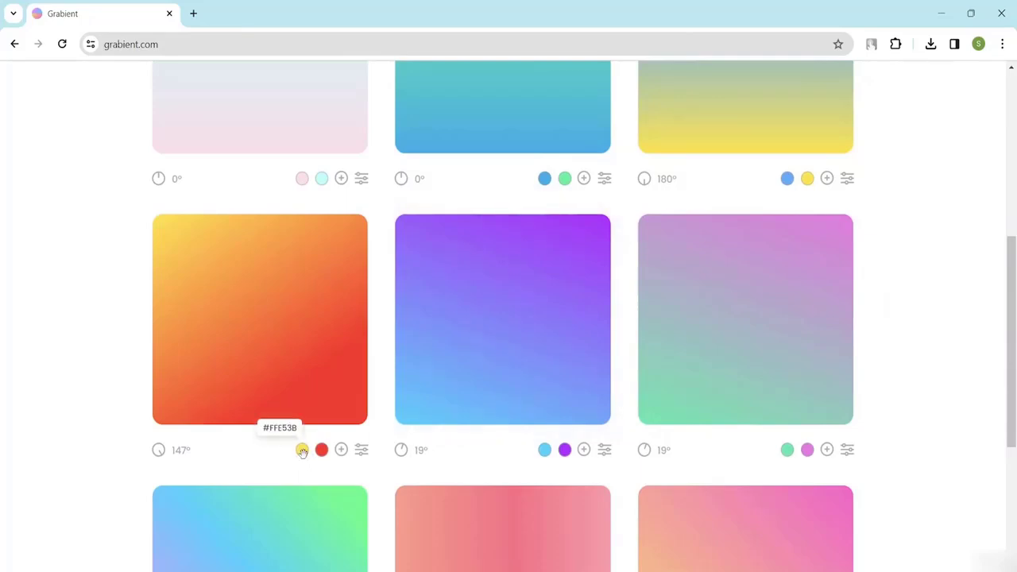
left_click(302, 449)
left_click_drag(241, 403, 191, 403)
key("ctrl+c")
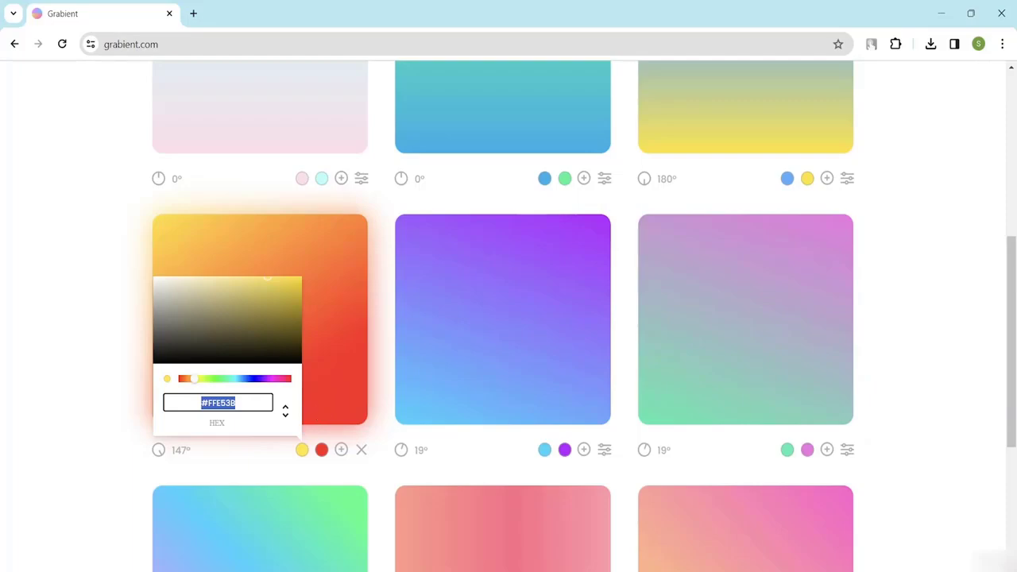
Switch to Illustrator and set the fill of the word THE to the copied color #FFE53B.
key("alt+Tab")
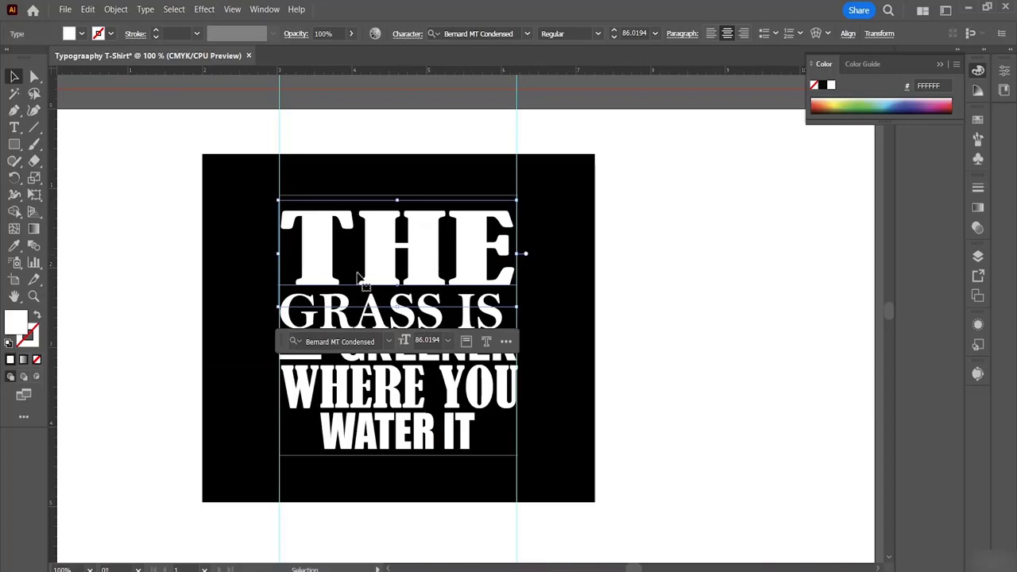
double_click(16, 322)
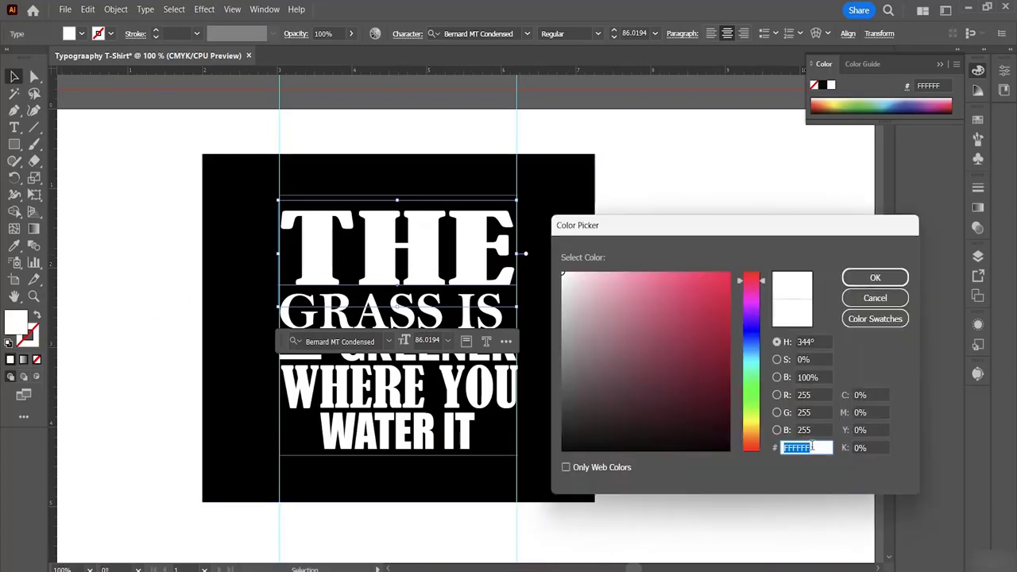
key("BackSpace")
key("ctrl+v")
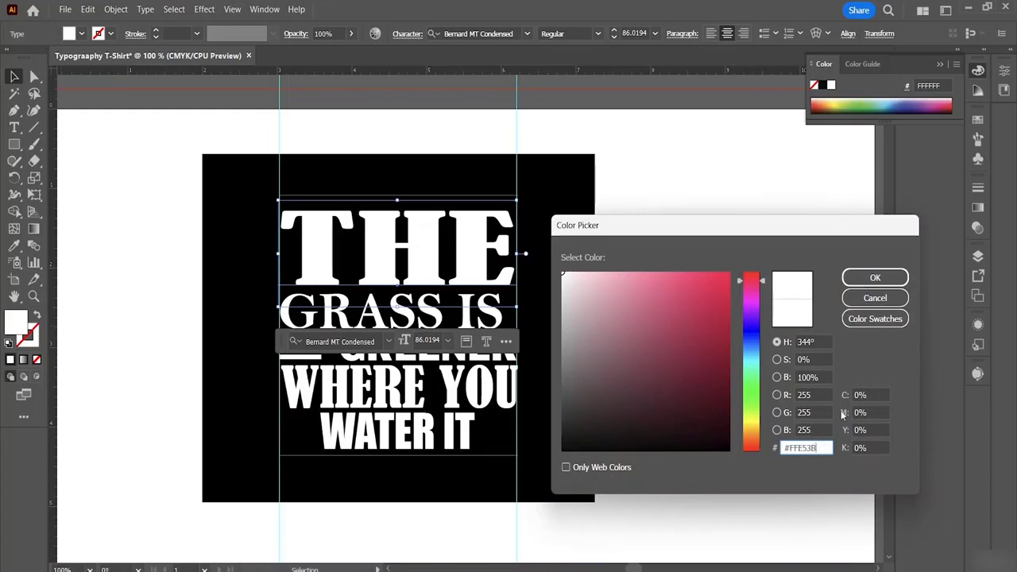
left_click(863, 280)
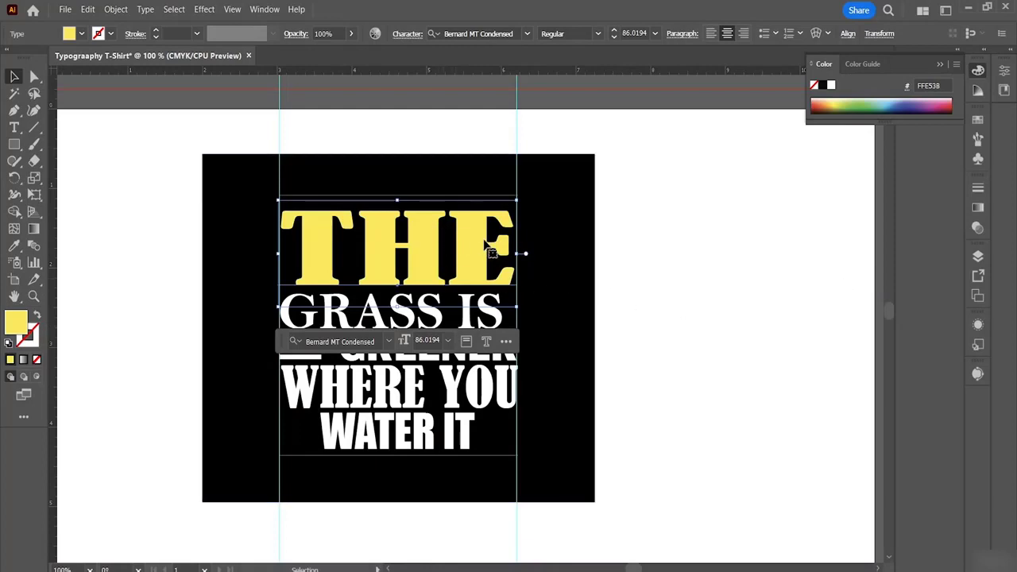
left_click(504, 319)
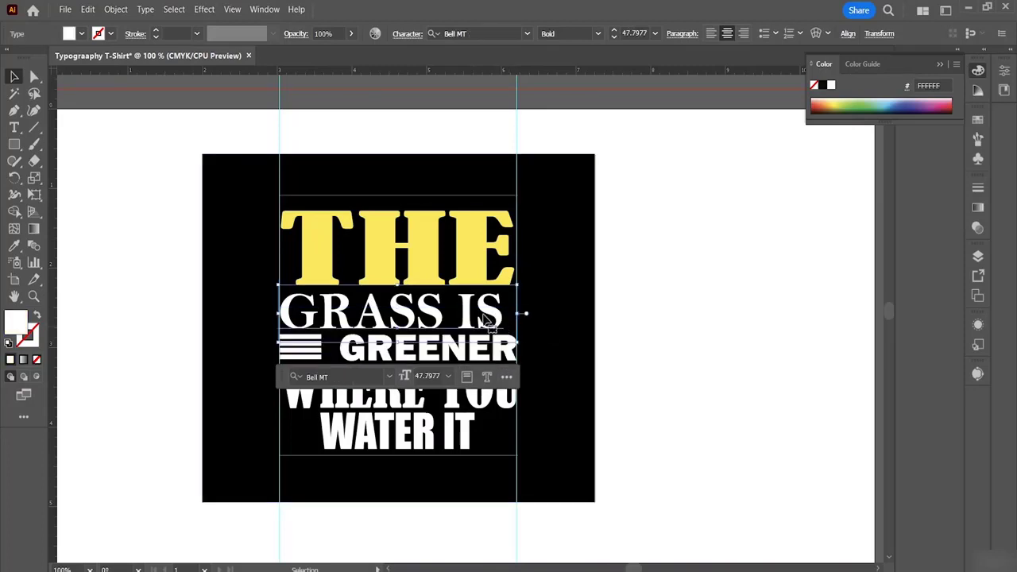
double_click(14, 323)
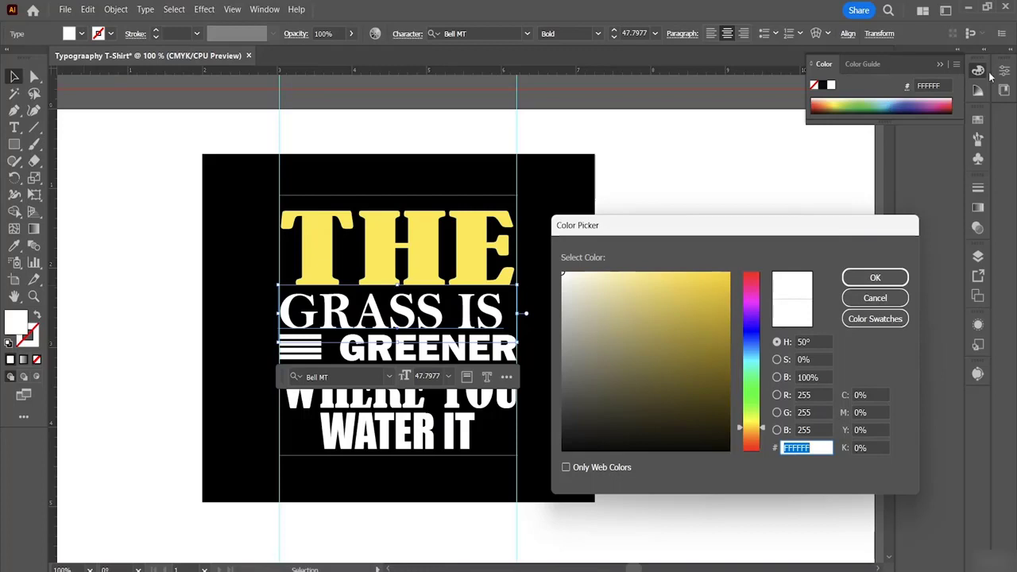
left_click(872, 302)
left_click(872, 302)
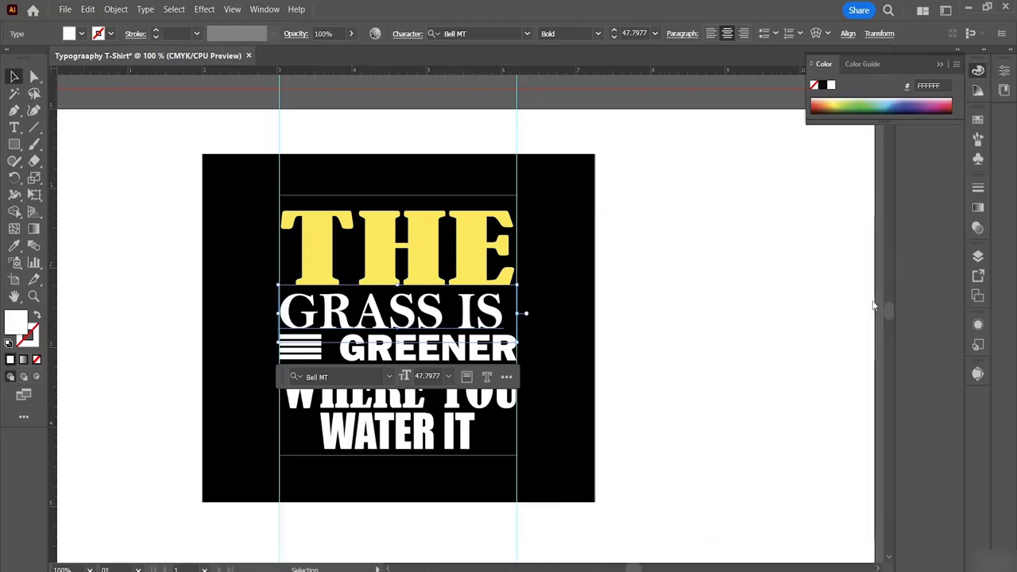
left_click(872, 300)
left_click(978, 90)
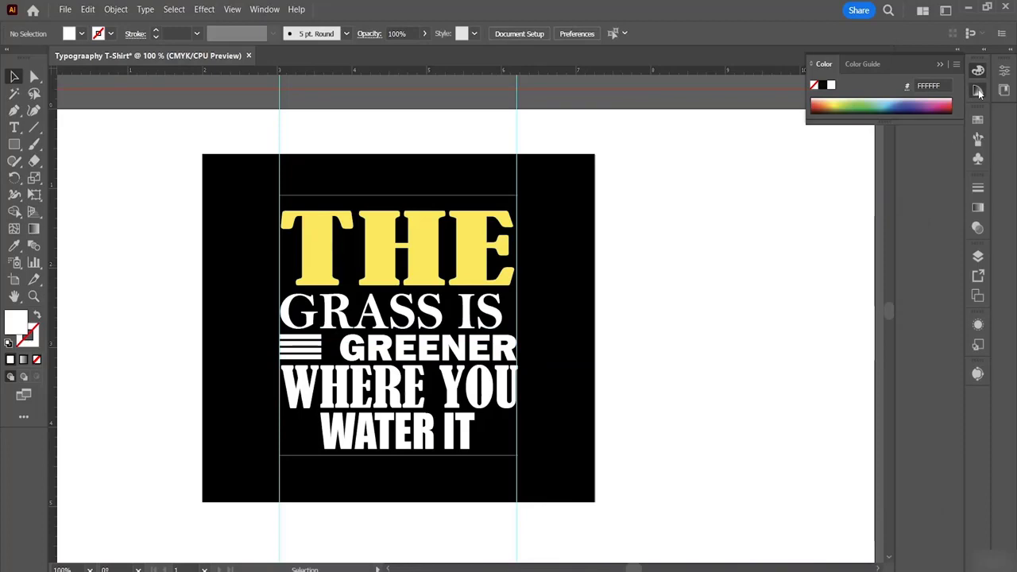
Try filling the GRASS IS line with the Orange, Yellow gradient preset.
left_click(413, 322)
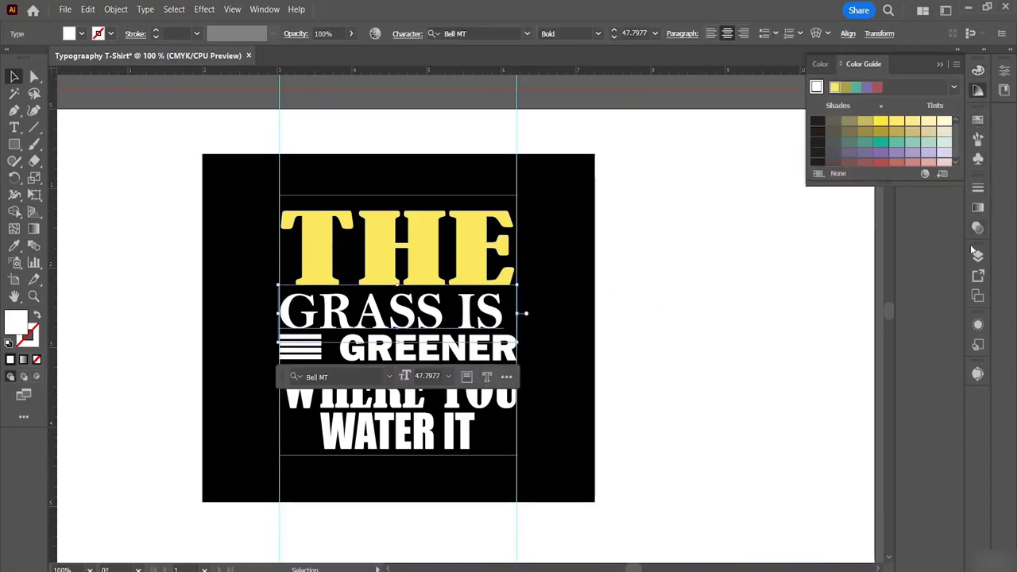
left_click(978, 208)
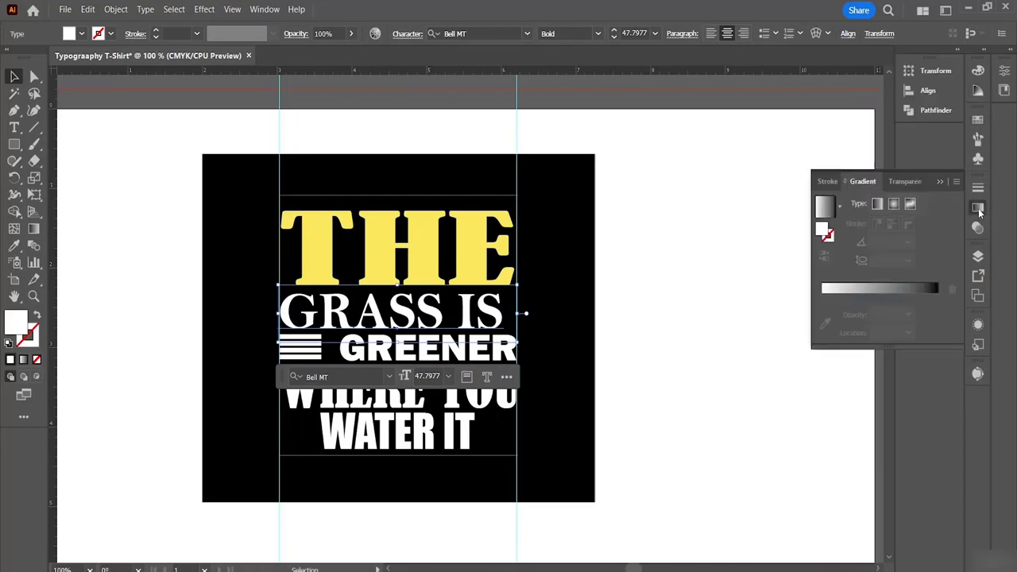
left_click(825, 291)
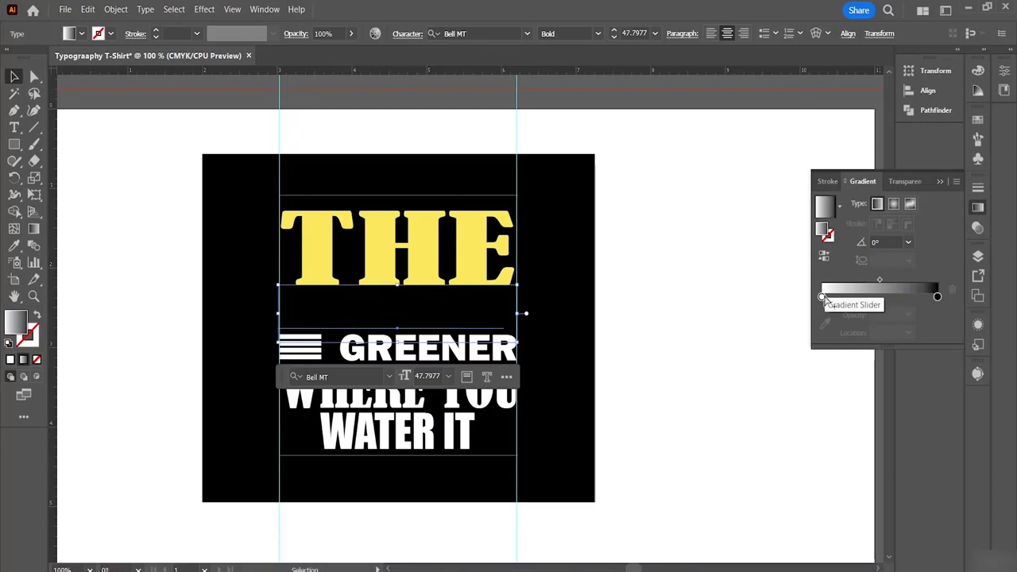
left_click(823, 297)
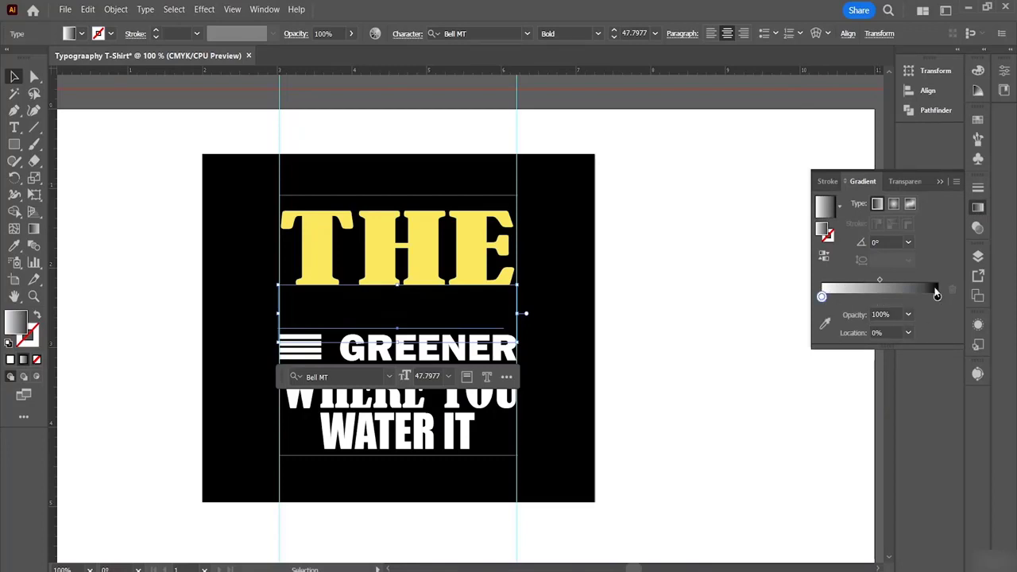
left_click(840, 207)
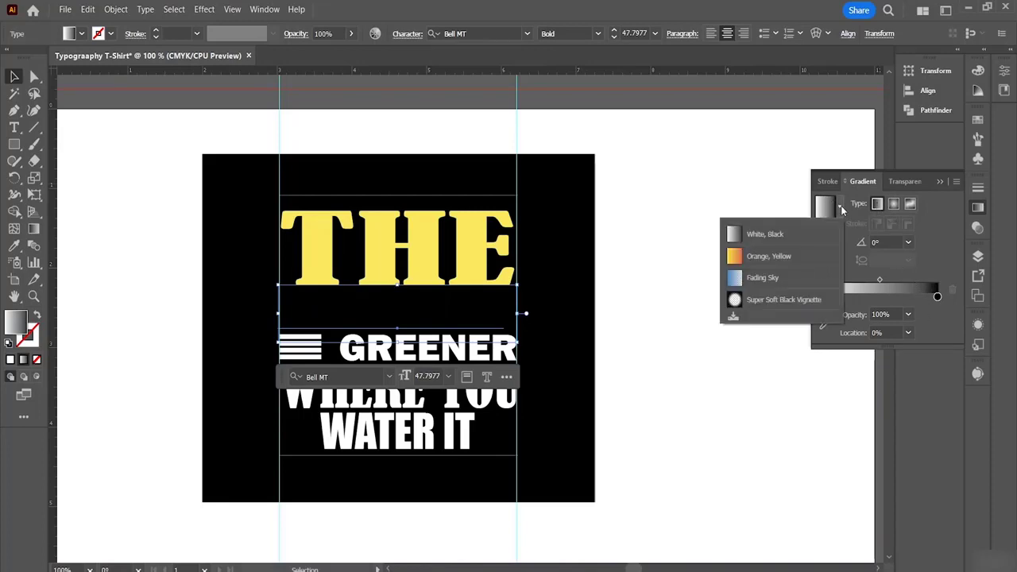
left_click(797, 261)
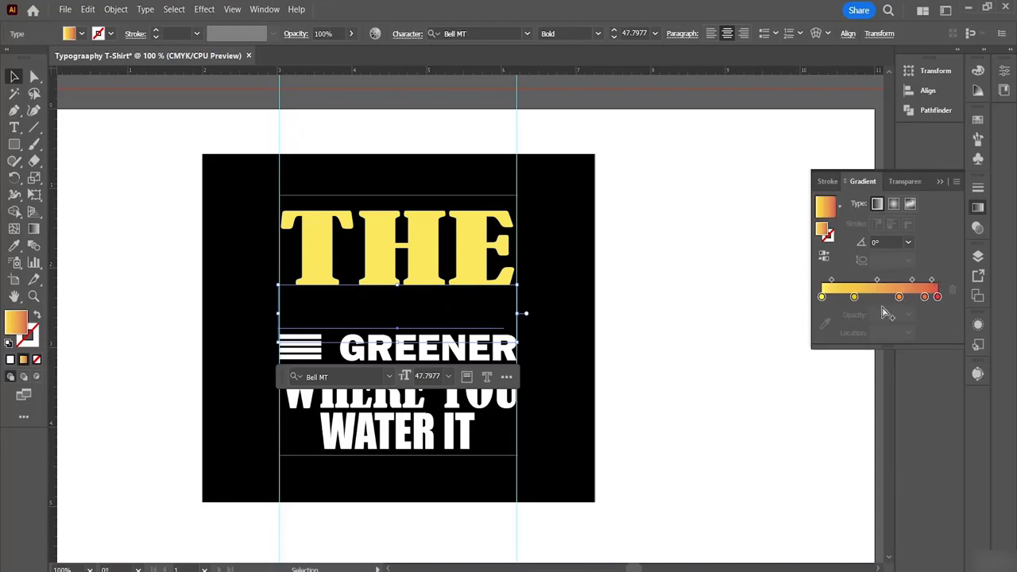
left_click(682, 344)
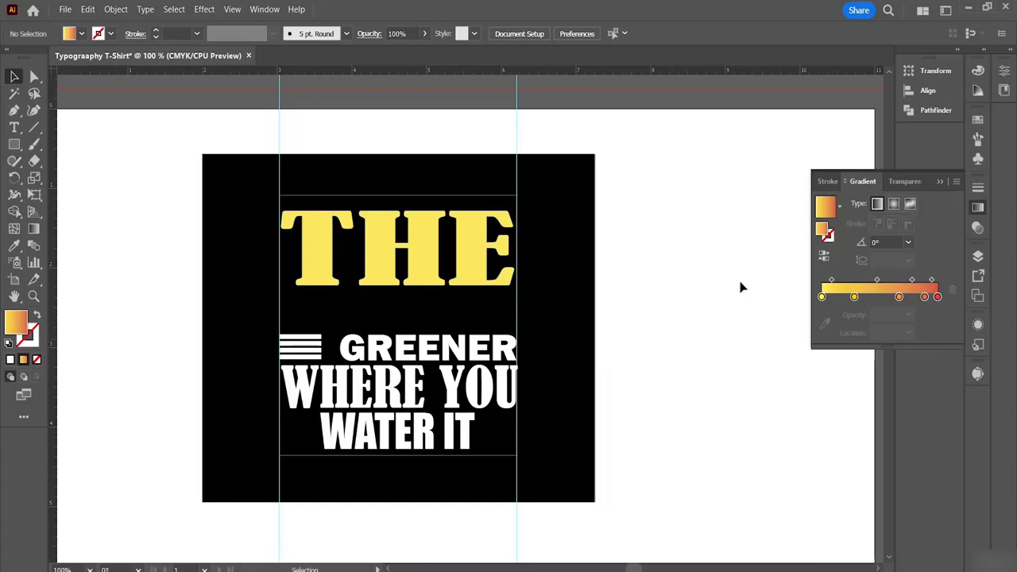
Try changing the stacking order of the GRASS IS line, and move the black background rectangle down to uncover that text.
left_click(415, 322)
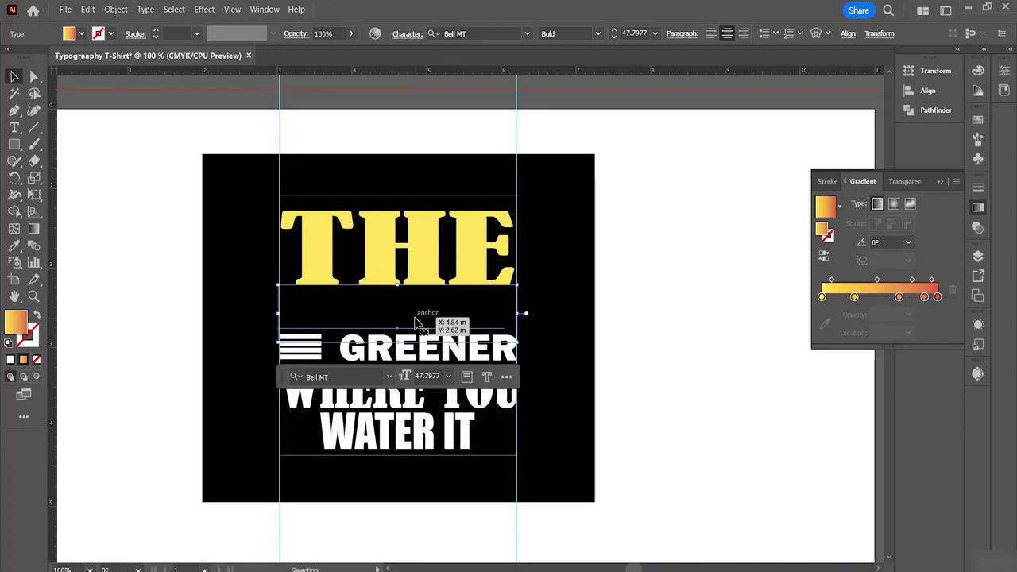
right_click(445, 314)
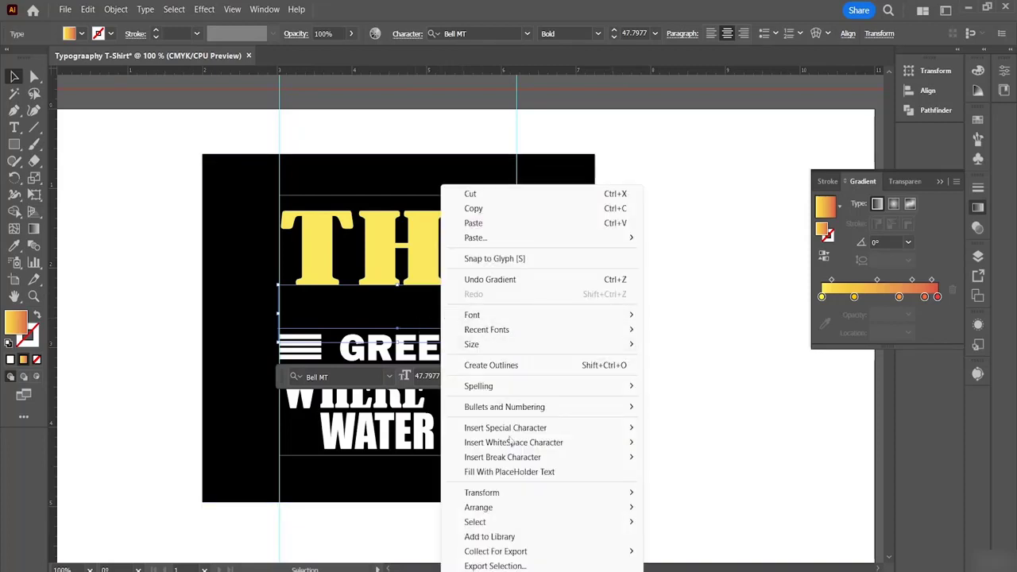
mouse_move(493, 507)
left_click(714, 507)
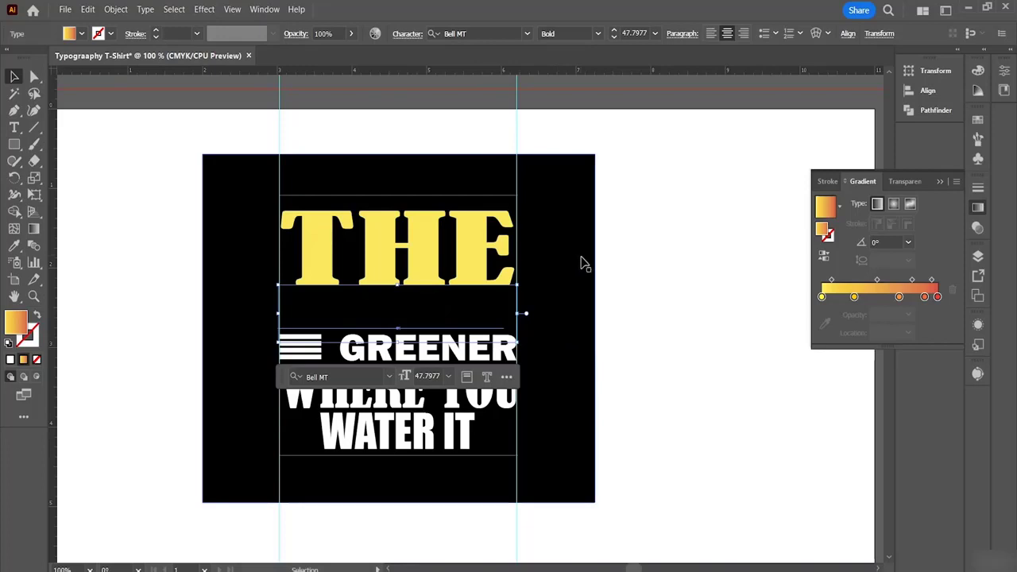
left_click_drag(579, 297, 596, 443)
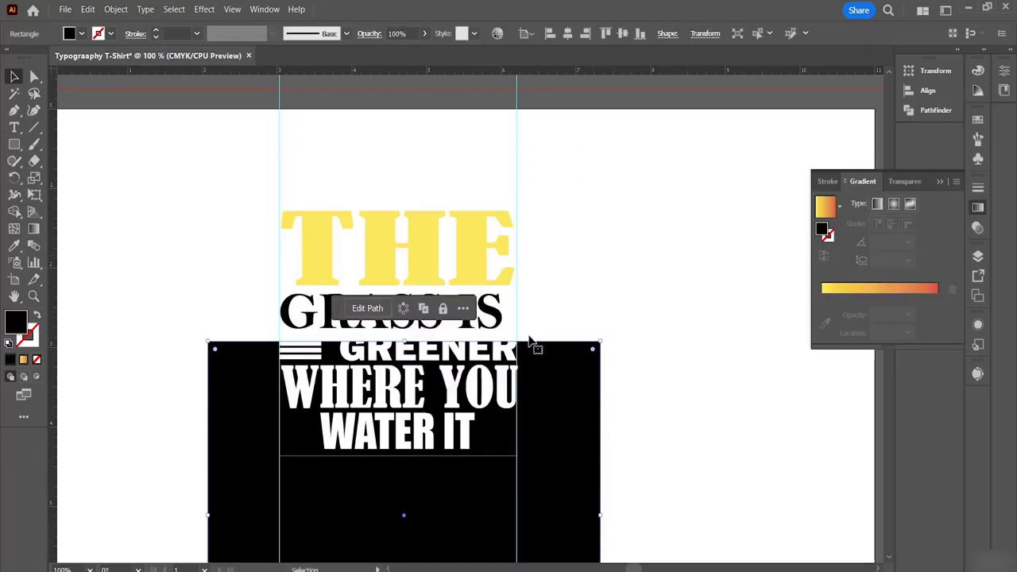
Select all characters of GRASS IS and try shifting the middle orange gradient stop to about 59%.
left_click(499, 316)
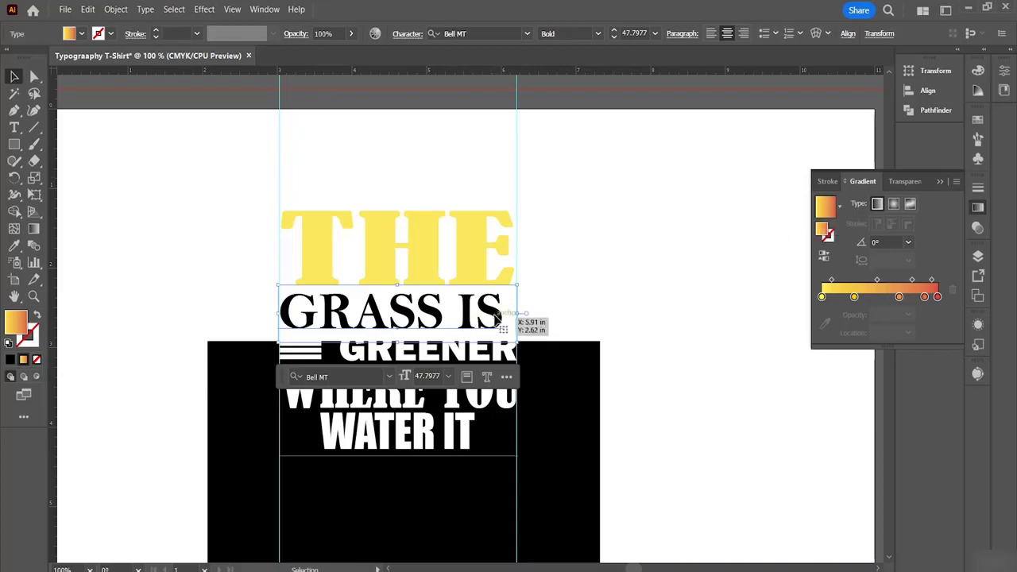
double_click(494, 314)
left_click_drag(503, 315, 256, 325)
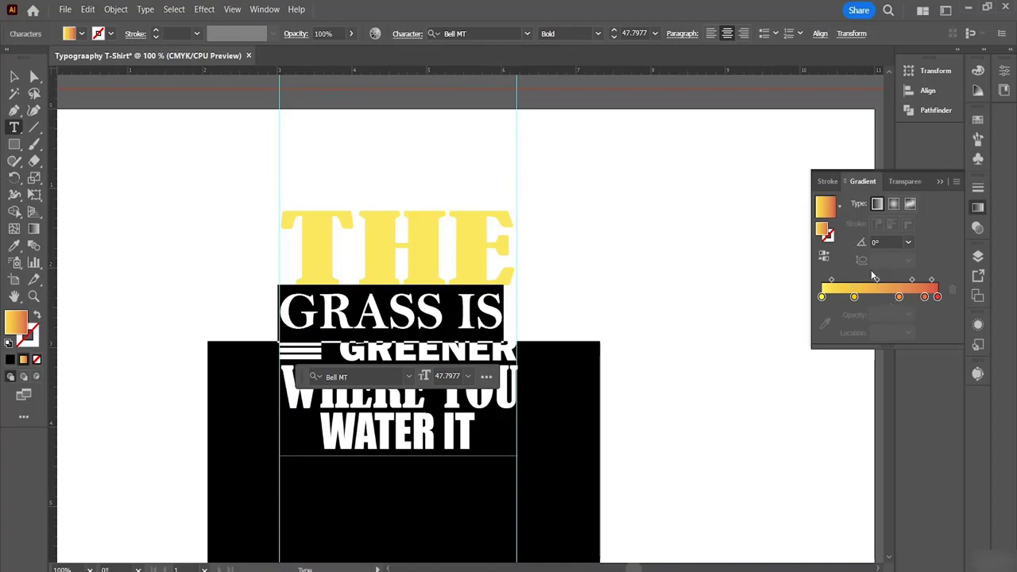
left_click(862, 182)
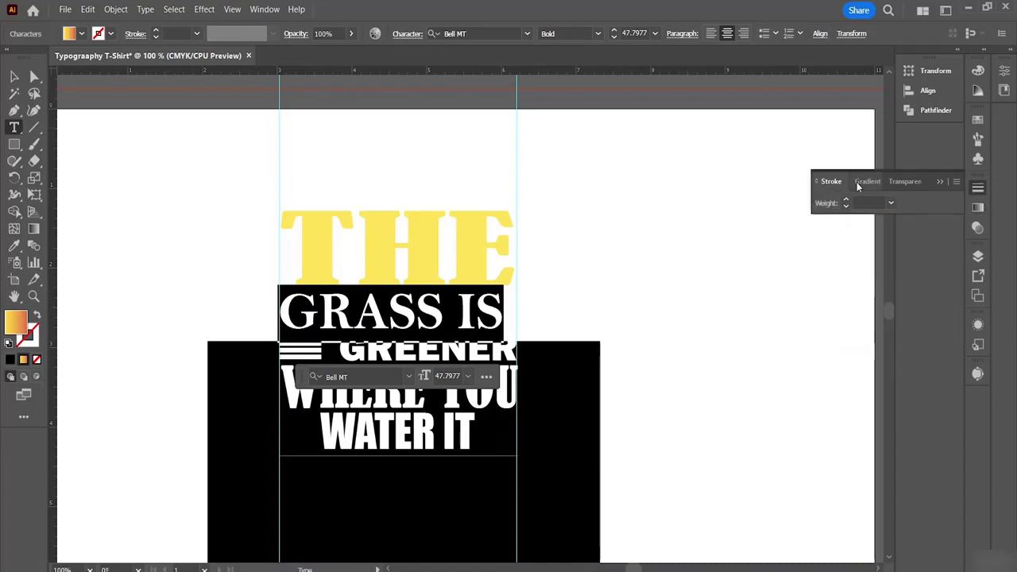
left_click(862, 183)
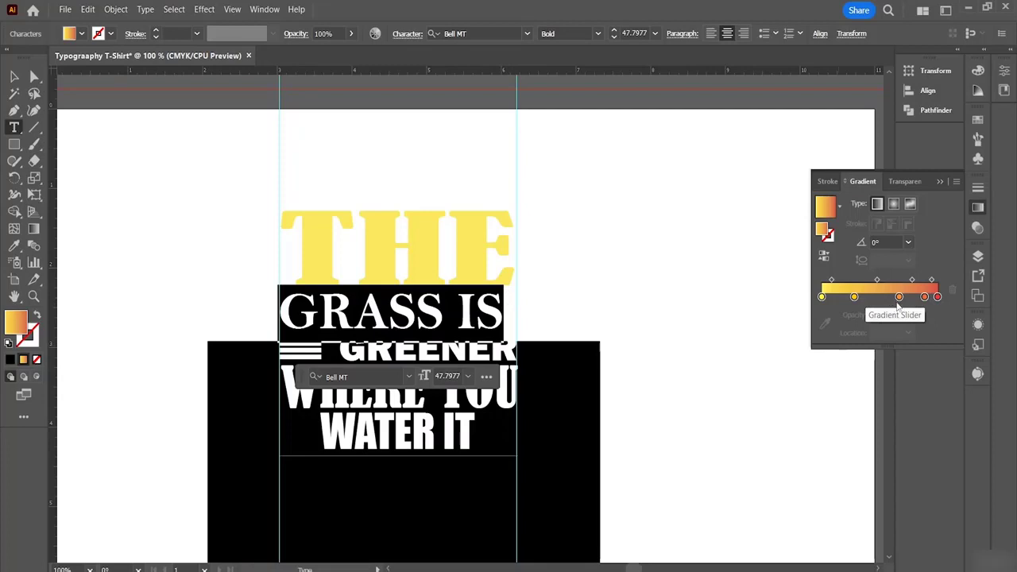
left_click_drag(899, 297, 890, 297)
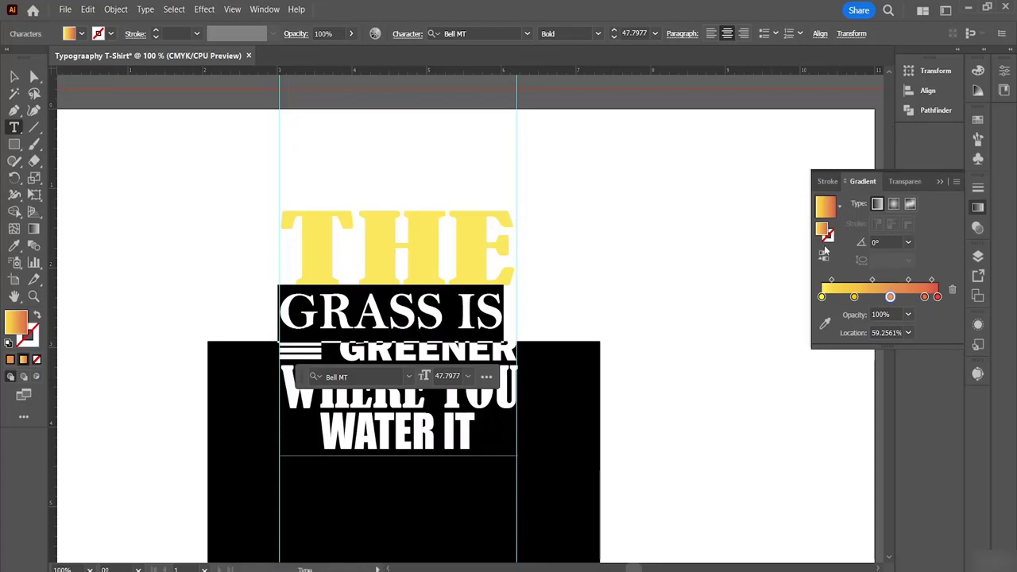
Try the radial and freeform gradient types on the GRASS IS text, then deselect it.
left_click(893, 204)
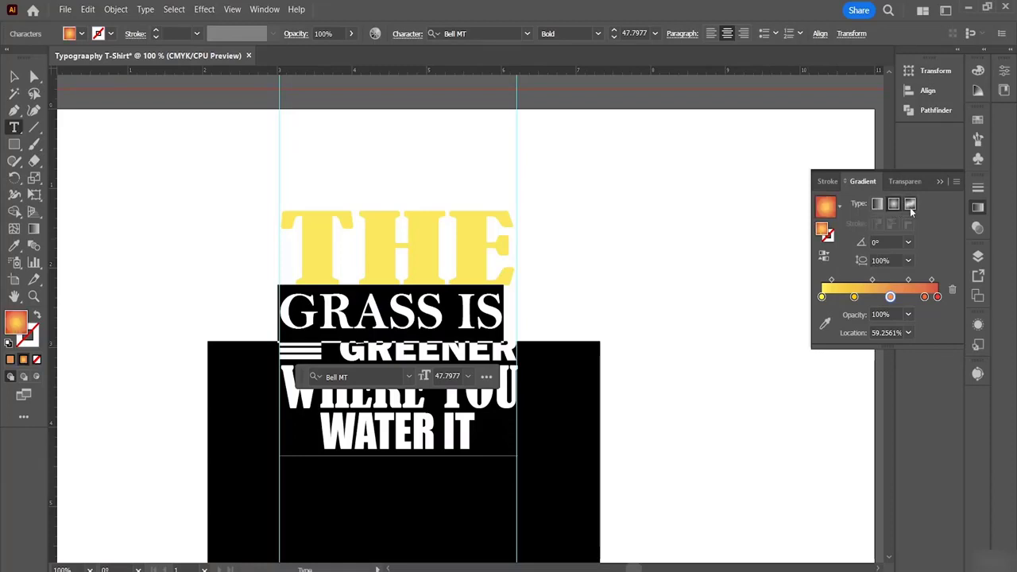
left_click(911, 204)
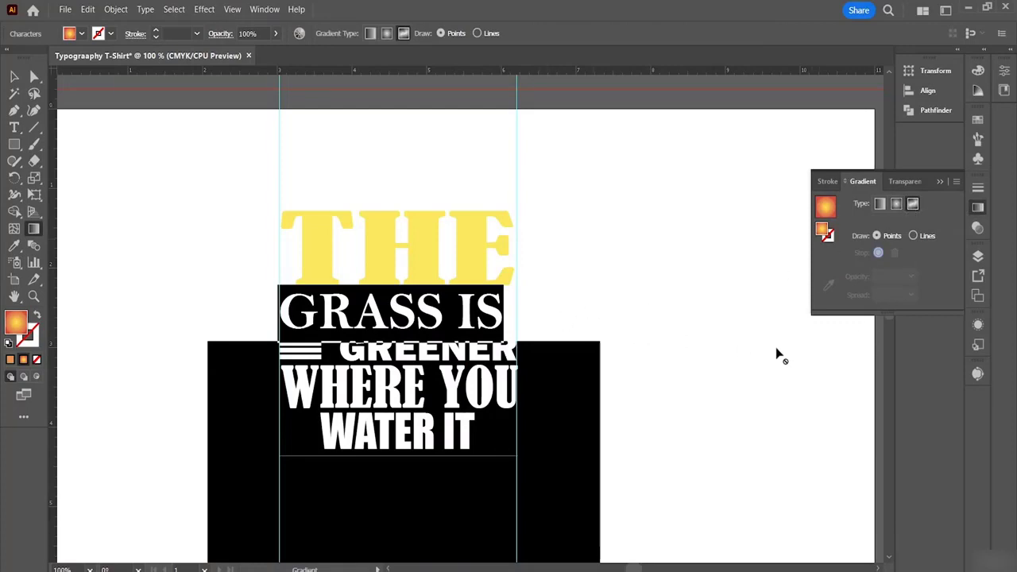
left_click(14, 77)
left_click(155, 209)
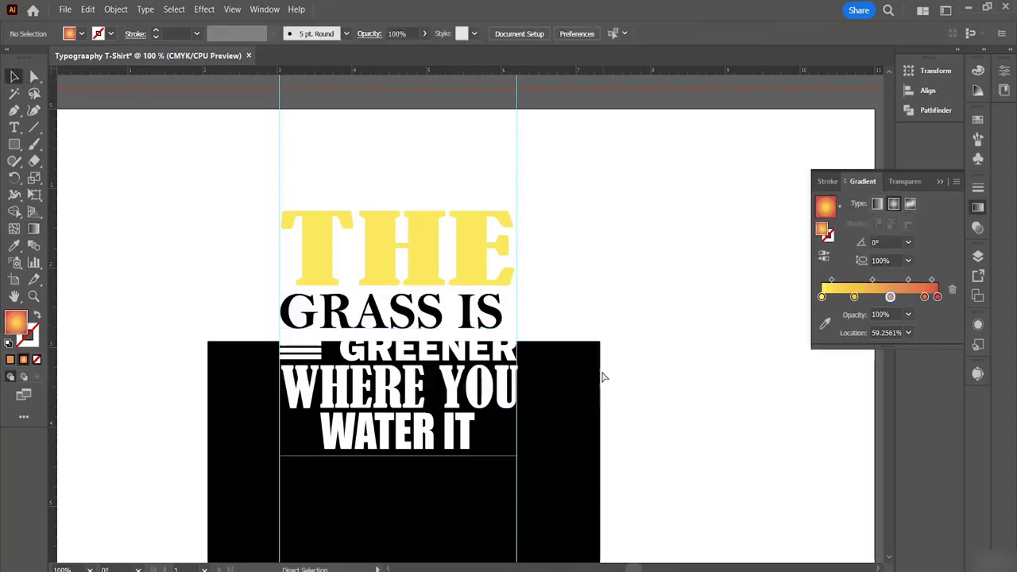
Undo the gradient edits on the GRASS IS line and the move of the black background rectangle.
key("ctrl+z")
key("ctrl+z")
key("ctrl+z")
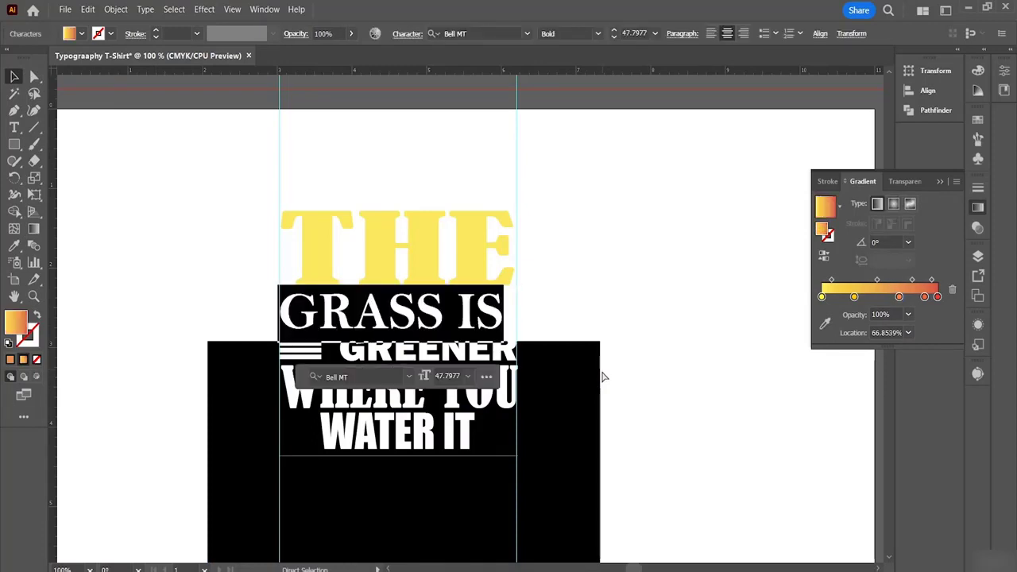
key("ctrl+z")
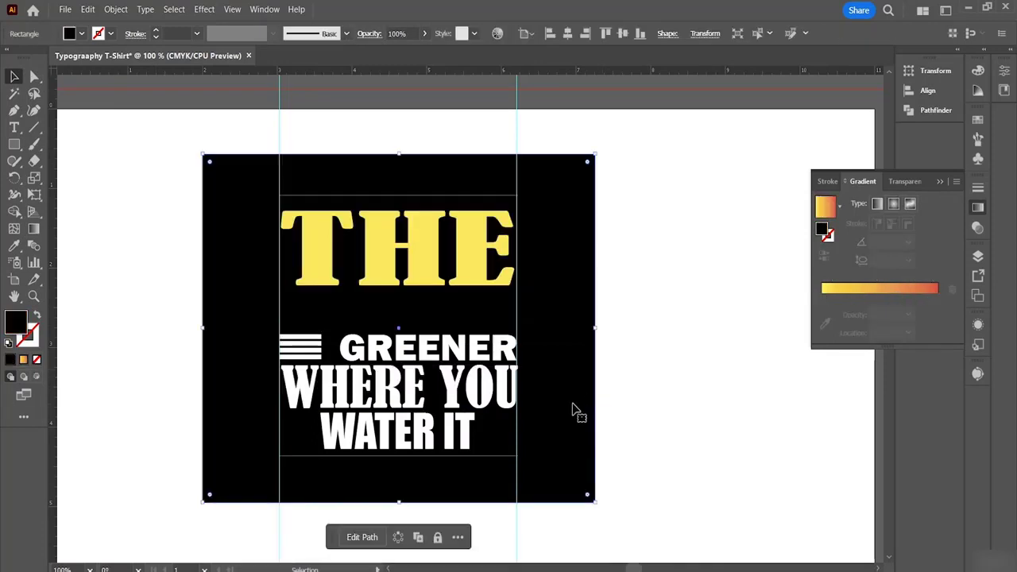
key("ctrl+z")
key("ctrl+z")
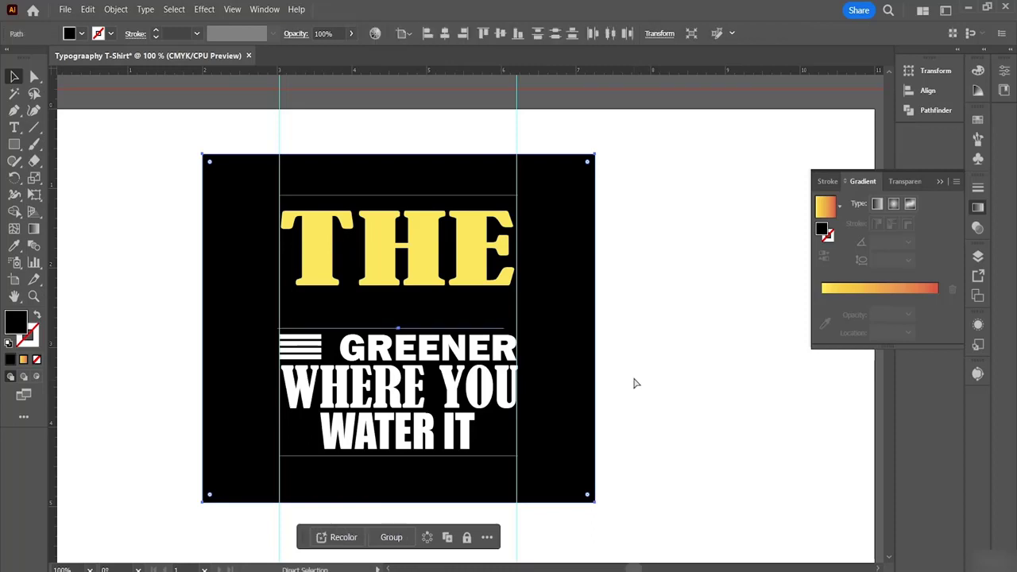
key("ctrl+z")
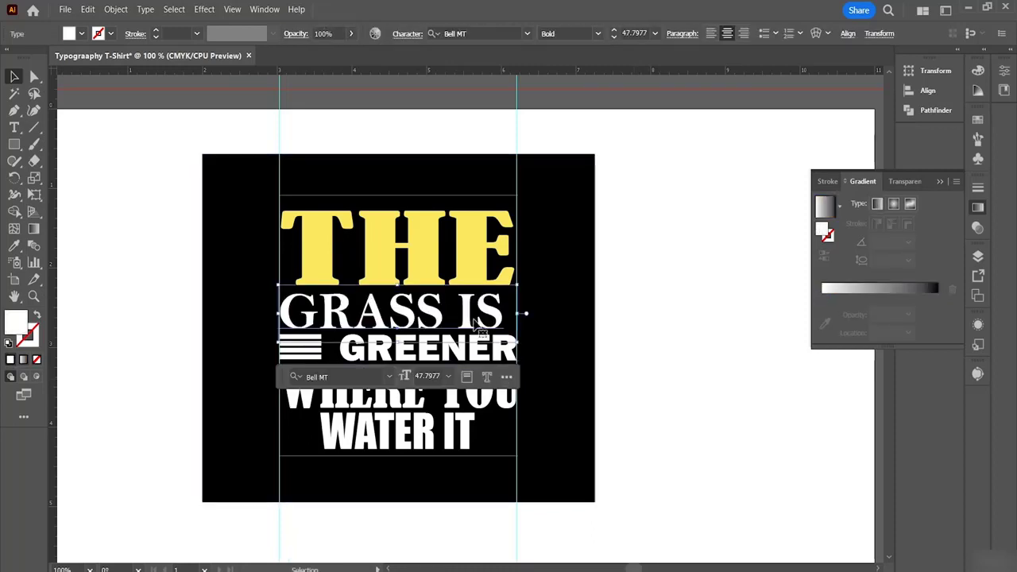
Set the fill of the GRASS IS line to the gray #A8A8A8.
double_click(14, 326)
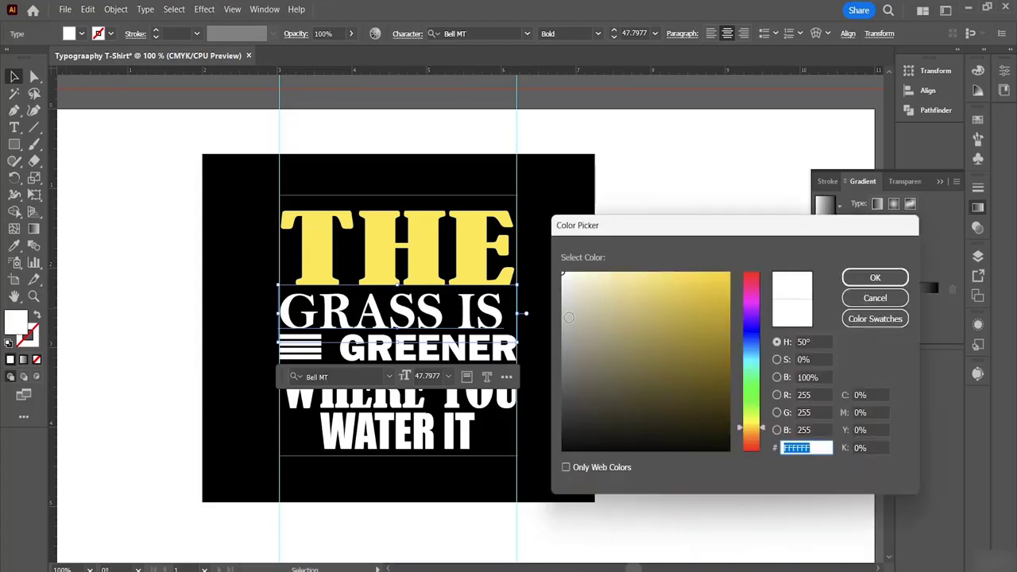
mouse_move(569, 317)
left_mouse_down()
mouse_move(556, 298)
mouse_move(545, 341)
mouse_move(539, 333)
left_mouse_up()
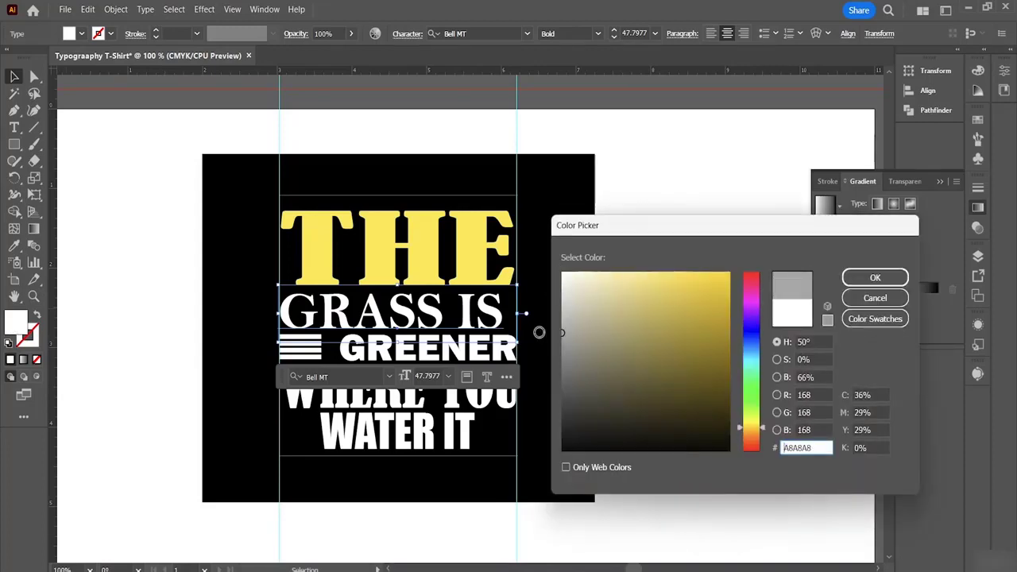
left_click(869, 278)
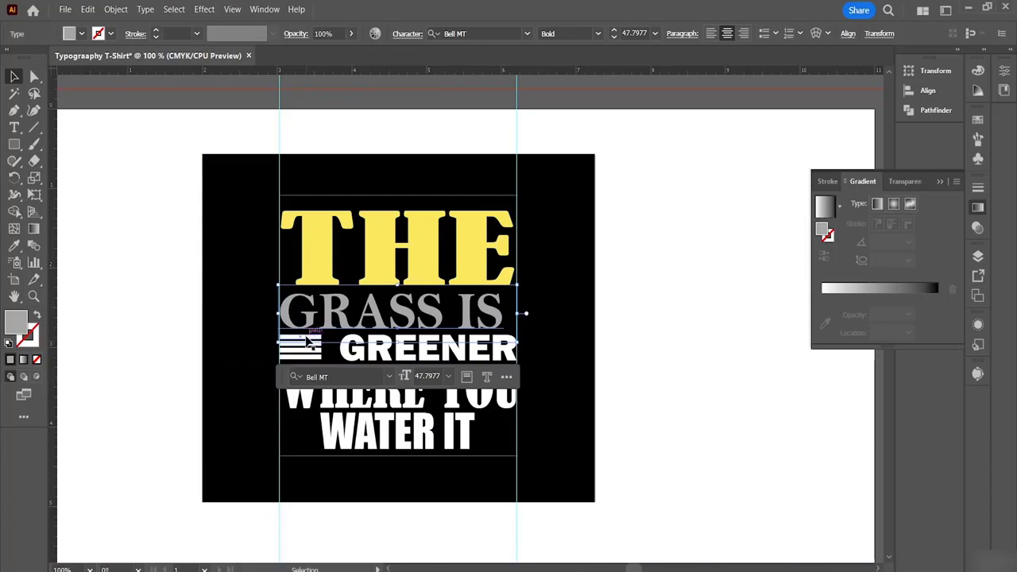
Set the fill of the word GREENER to the brown #A37E4D.
left_click(319, 340)
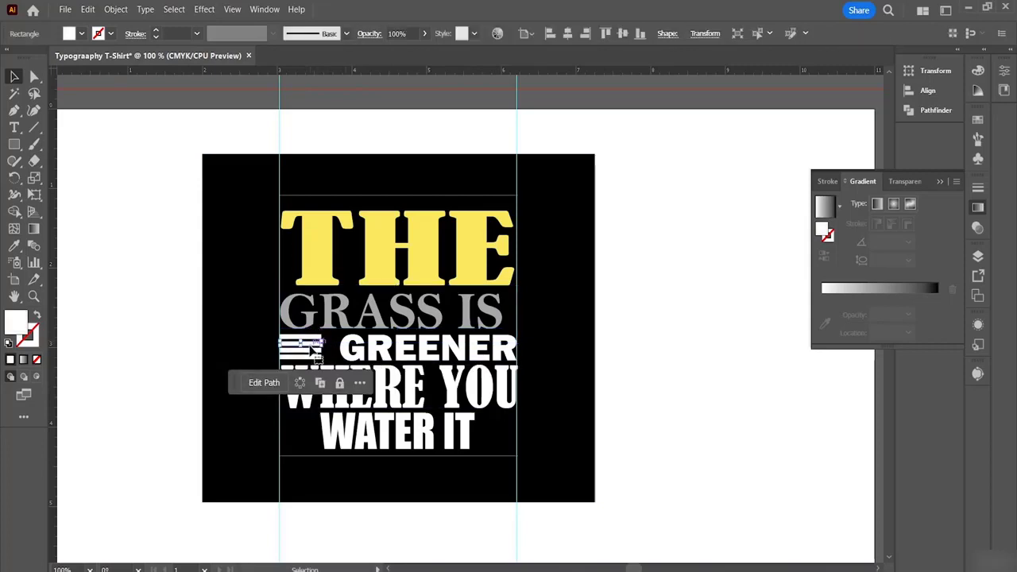
left_click(365, 353)
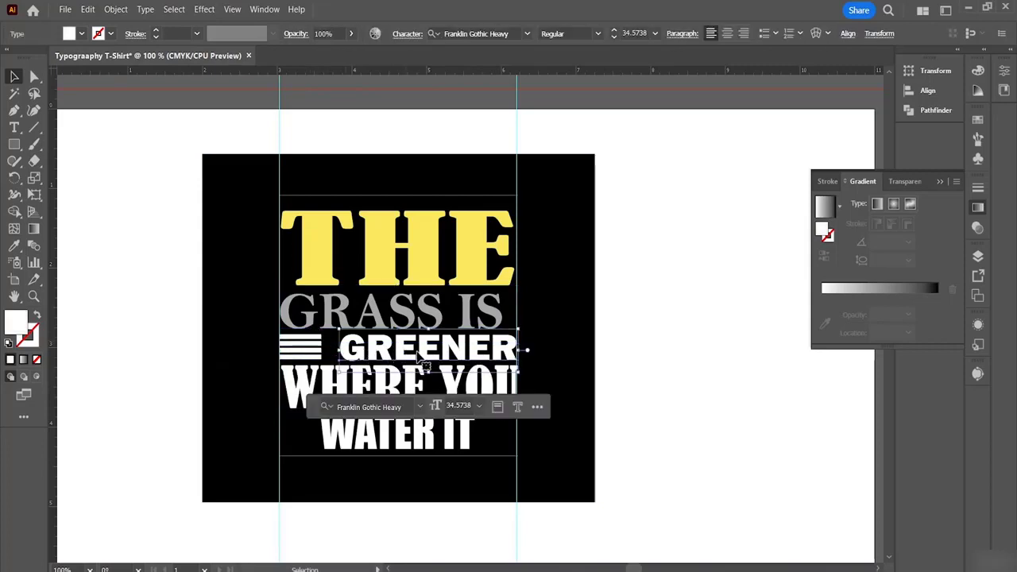
double_click(18, 326)
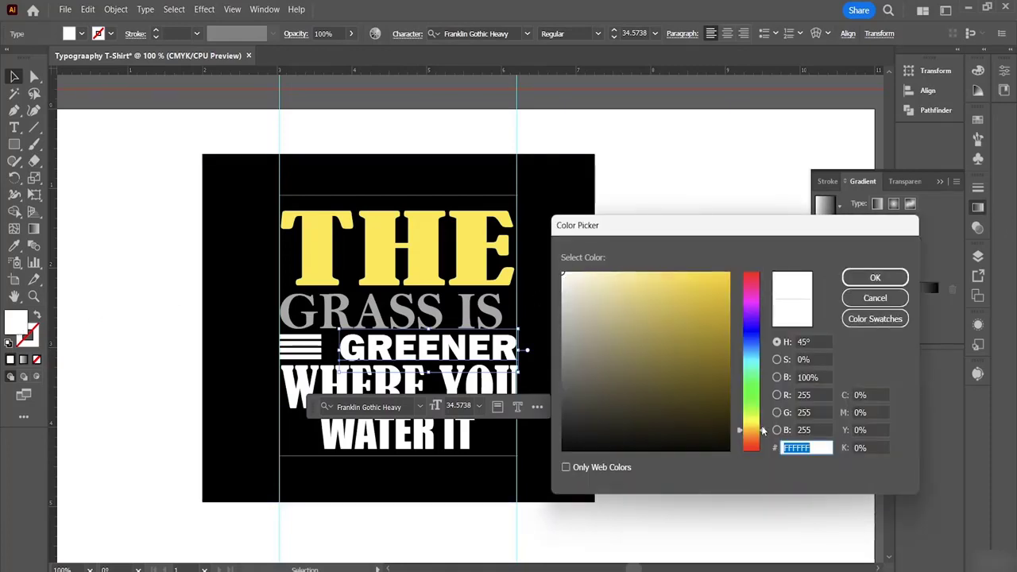
left_click_drag(762, 430, 761, 436)
mouse_move(562, 274)
left_mouse_down()
mouse_move(654, 260)
mouse_move(567, 271)
mouse_move(584, 310)
mouse_move(612, 334)
mouse_move(589, 340)
mouse_move(592, 353)
mouse_move(611, 358)
mouse_move(650, 336)
left_mouse_up()
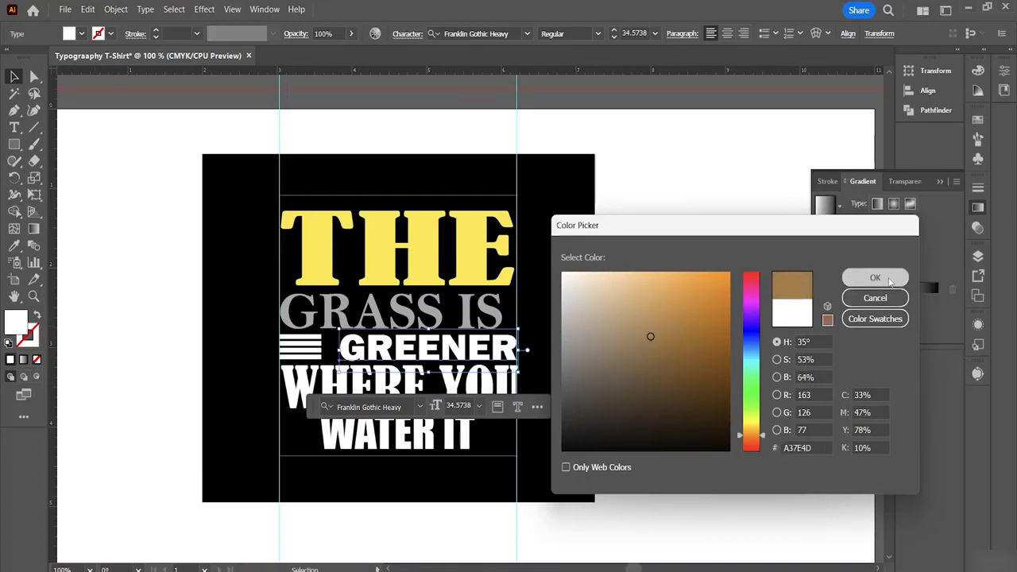
left_click(890, 281)
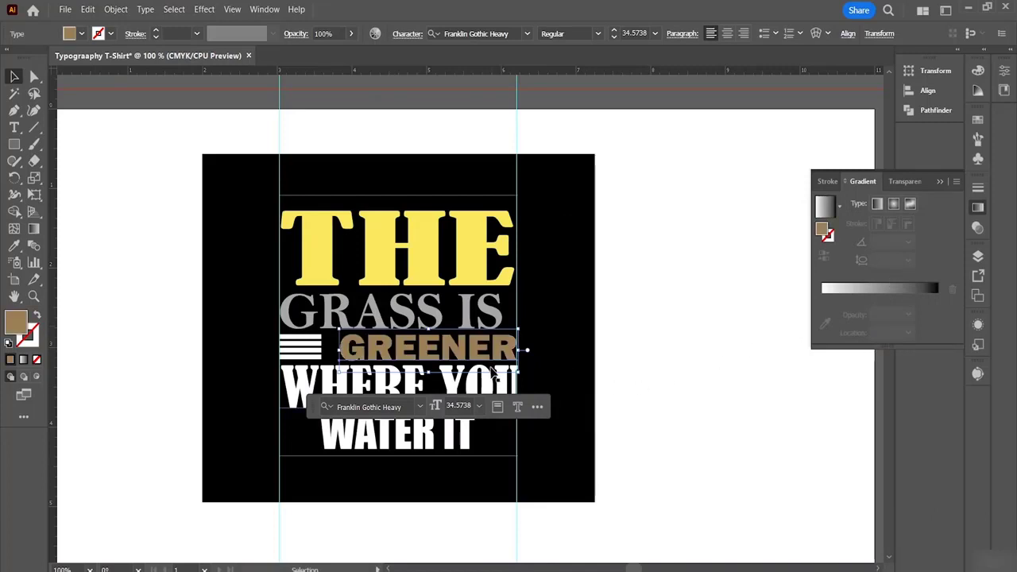
Set the fill of the WHERE YOU line to the olive gold #99893D.
left_click(492, 389)
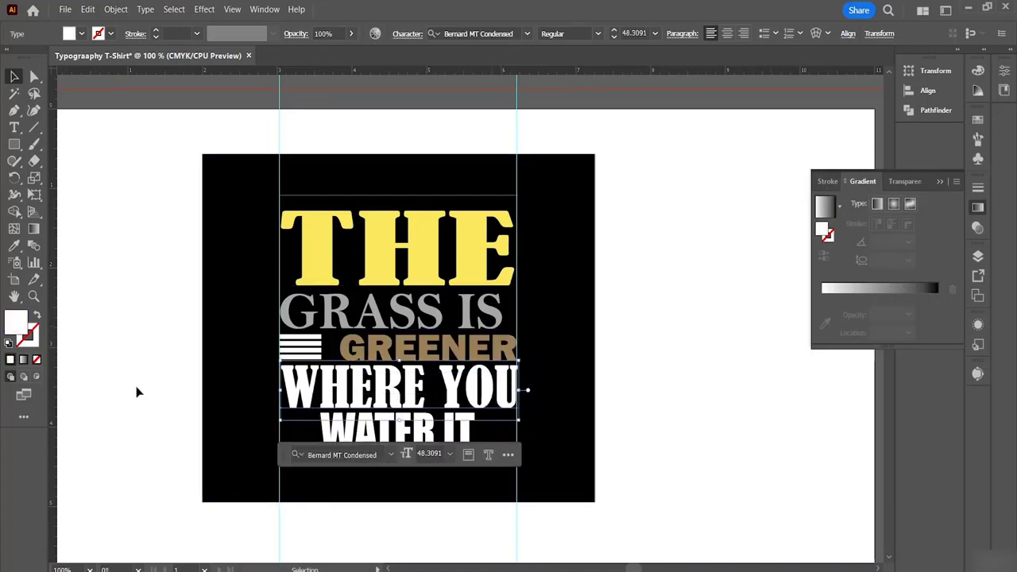
double_click(16, 325)
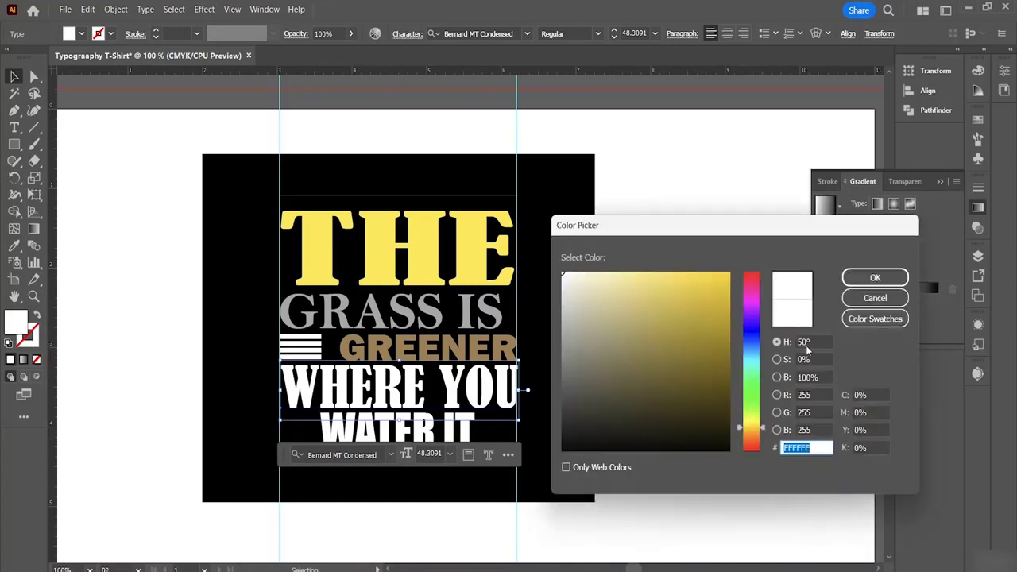
mouse_move(565, 272)
left_mouse_down()
mouse_move(668, 263)
mouse_move(610, 281)
mouse_move(638, 379)
mouse_move(652, 324)
mouse_move(662, 342)
left_mouse_up()
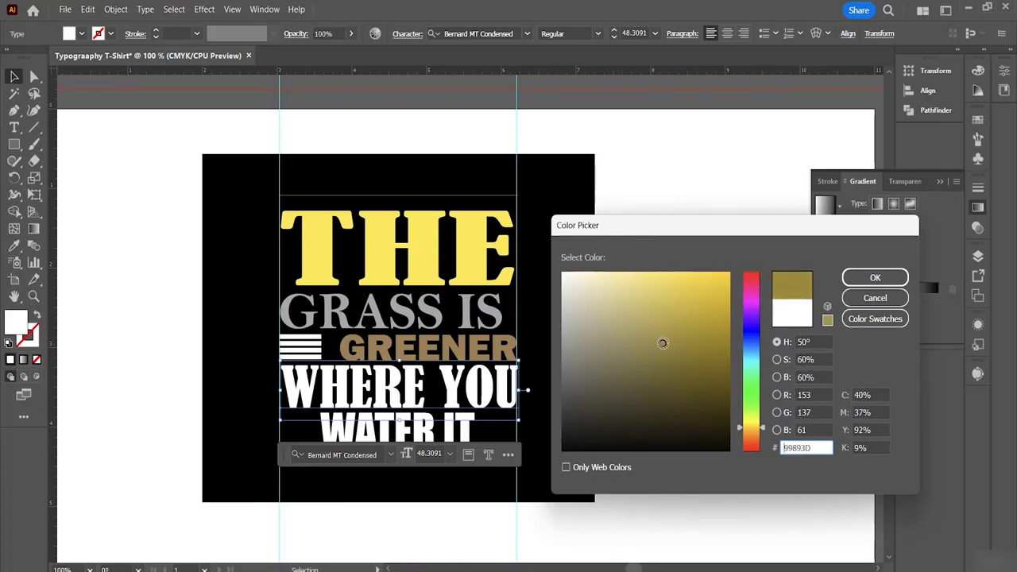
left_click(896, 285)
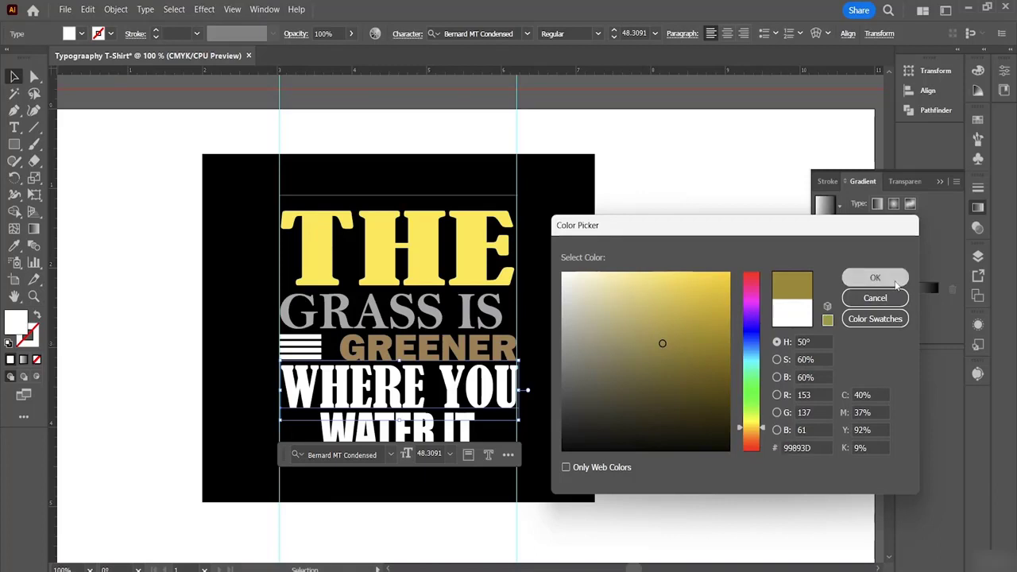
Set the fill of the WATER IT line to the reddish brown #A0633A.
double_click(464, 429)
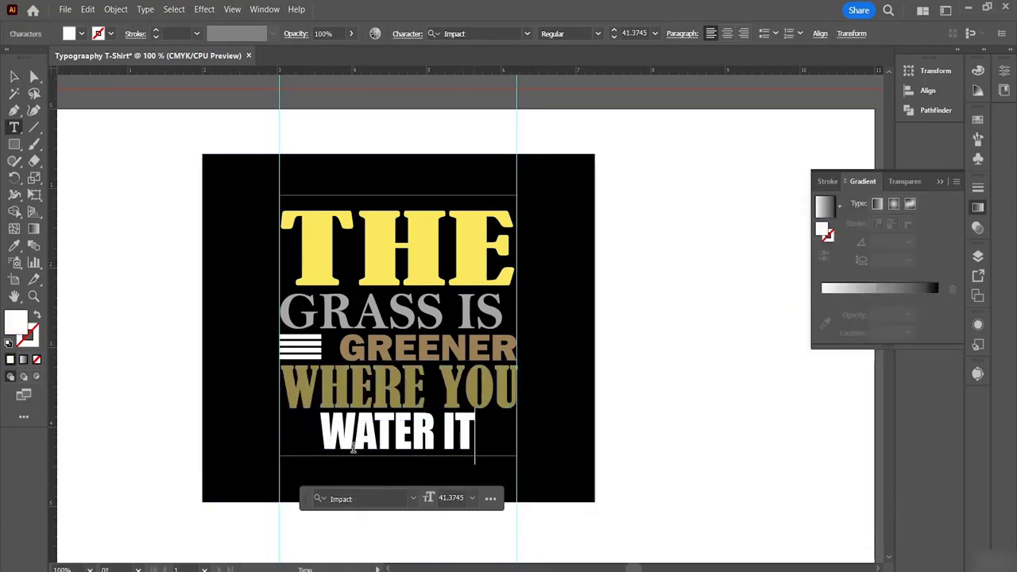
left_click(668, 453)
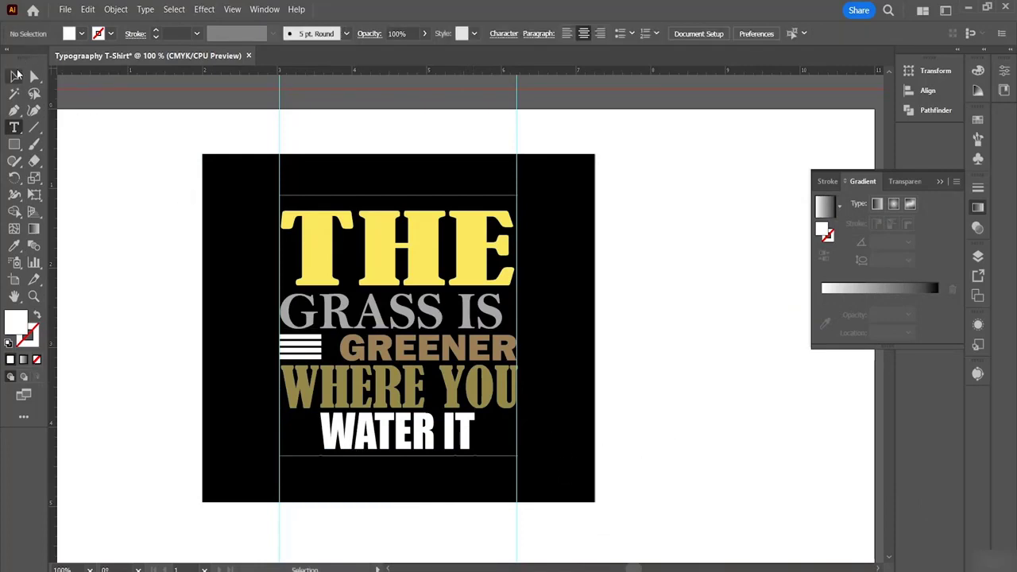
left_click(15, 75)
left_click(422, 445)
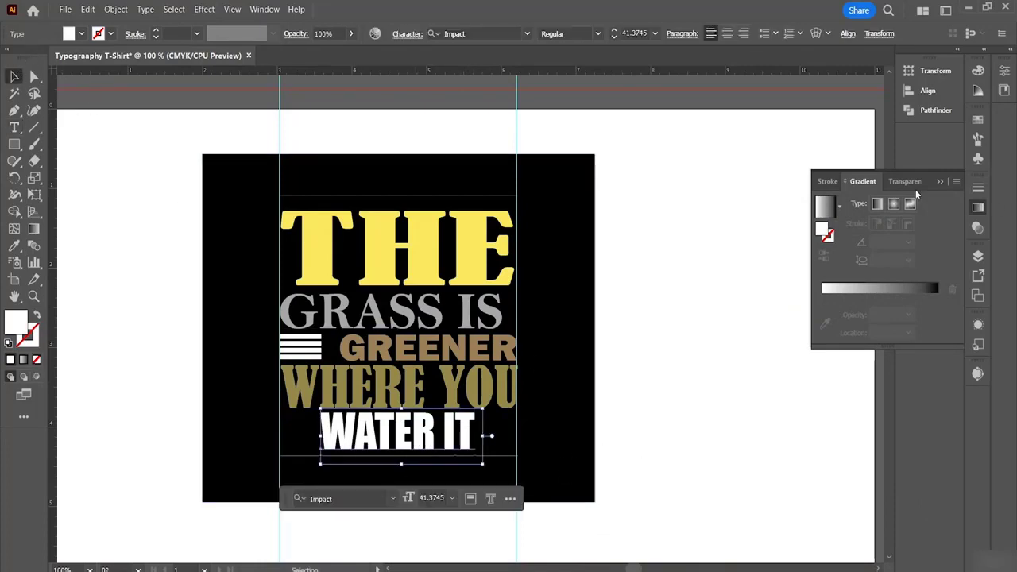
double_click(13, 333)
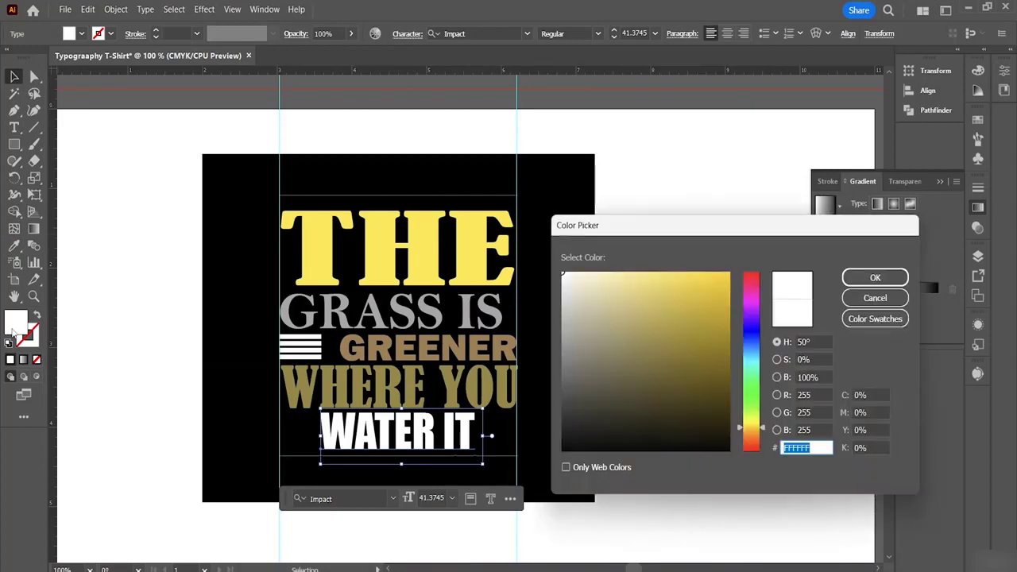
left_click_drag(761, 428, 763, 440)
mouse_move(564, 275)
left_mouse_down()
mouse_move(701, 268)
mouse_move(719, 243)
mouse_move(705, 240)
mouse_move(666, 336)
mouse_move(660, 322)
mouse_move(669, 339)
left_mouse_up()
left_click(875, 277)
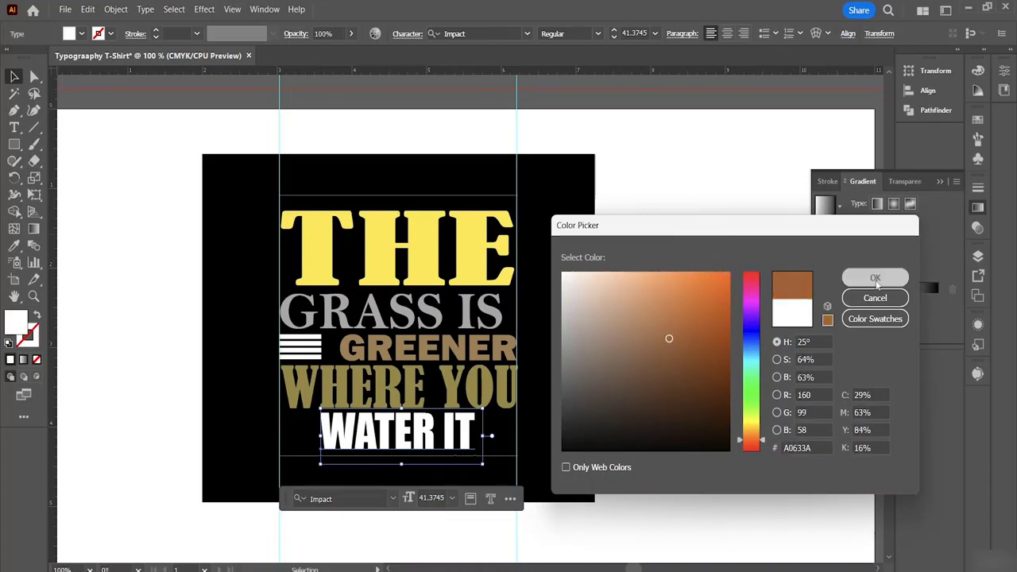
left_click(659, 429)
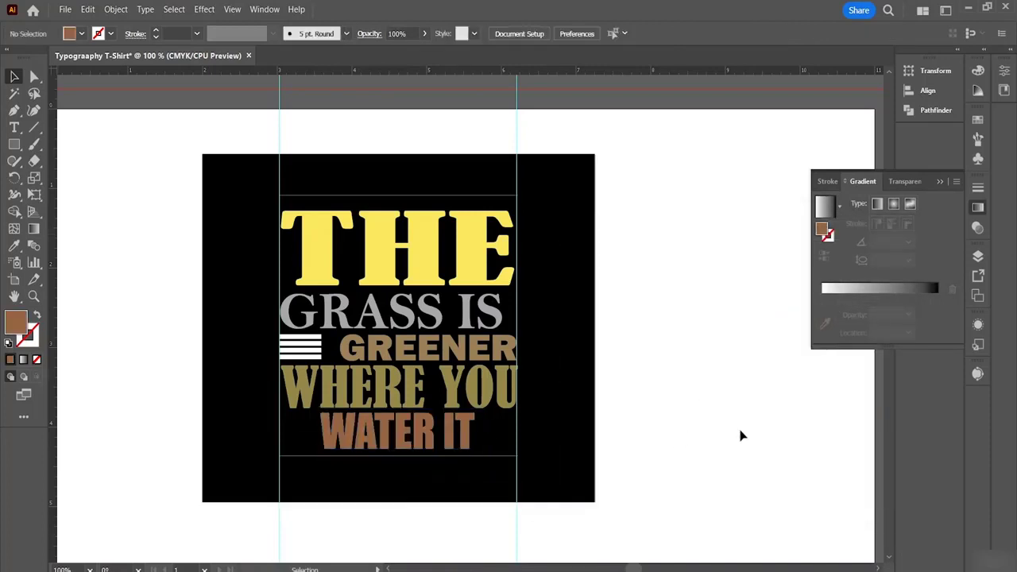
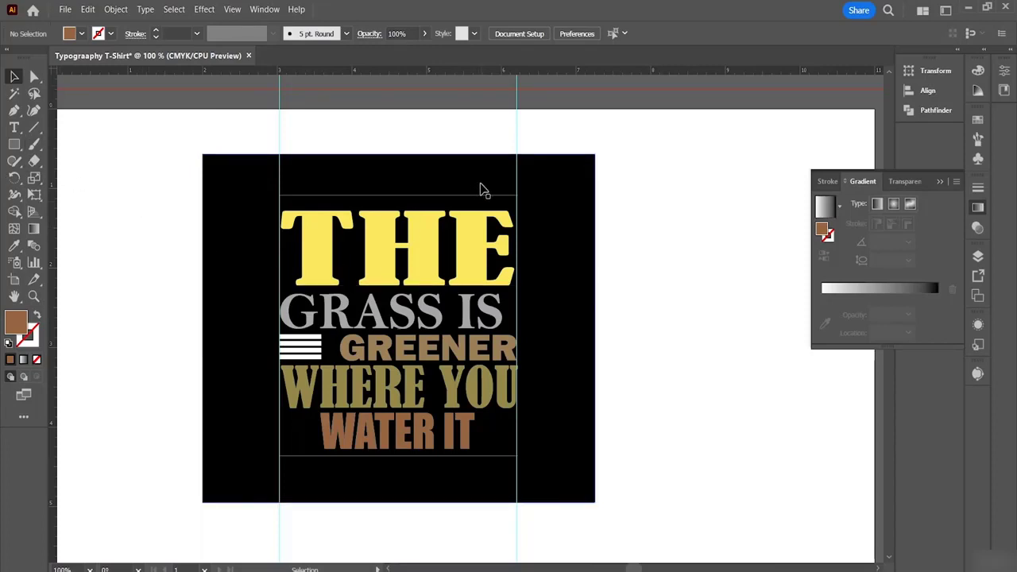
left_click(943, 182)
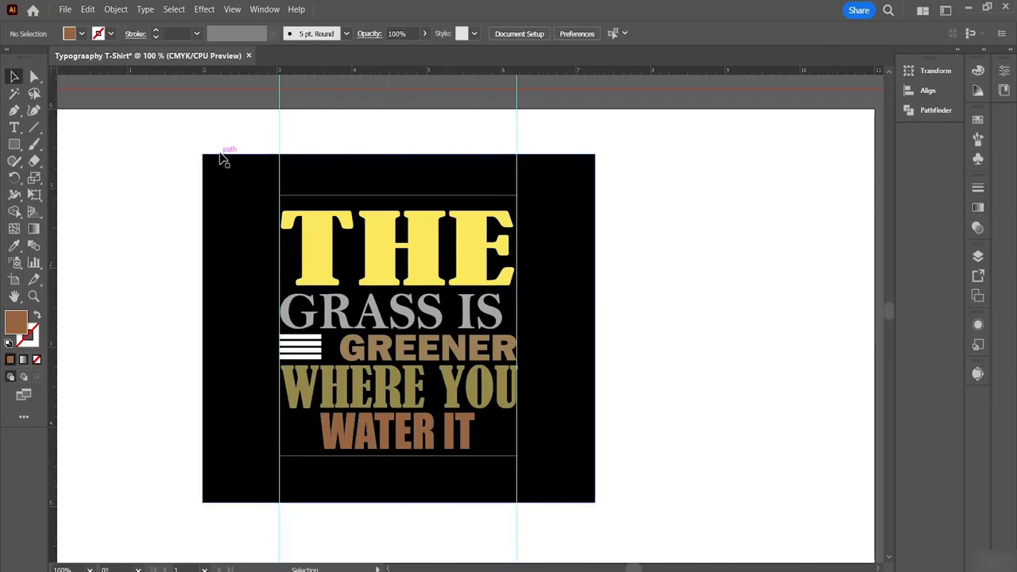
left_click(385, 253)
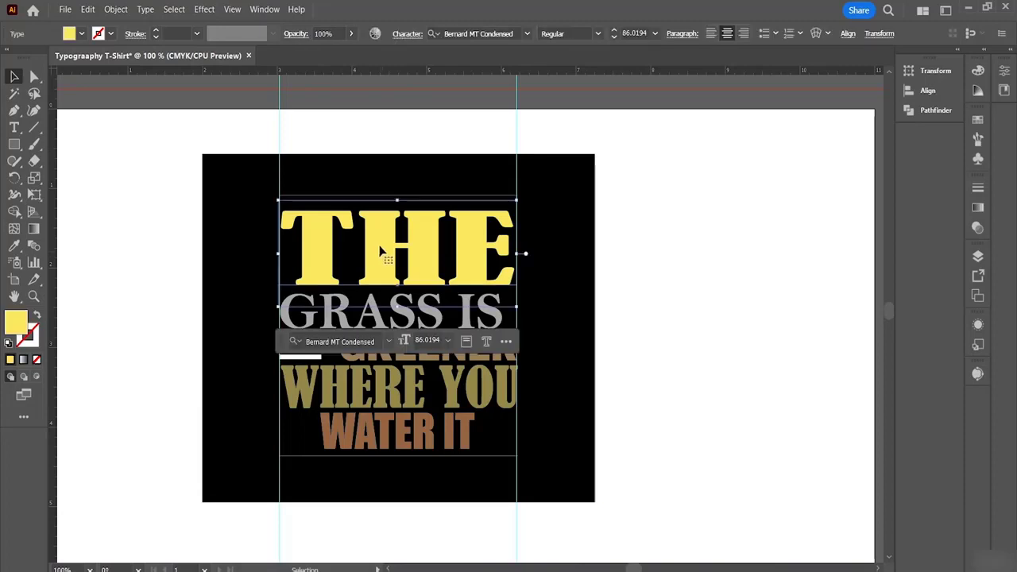
left_click(672, 304)
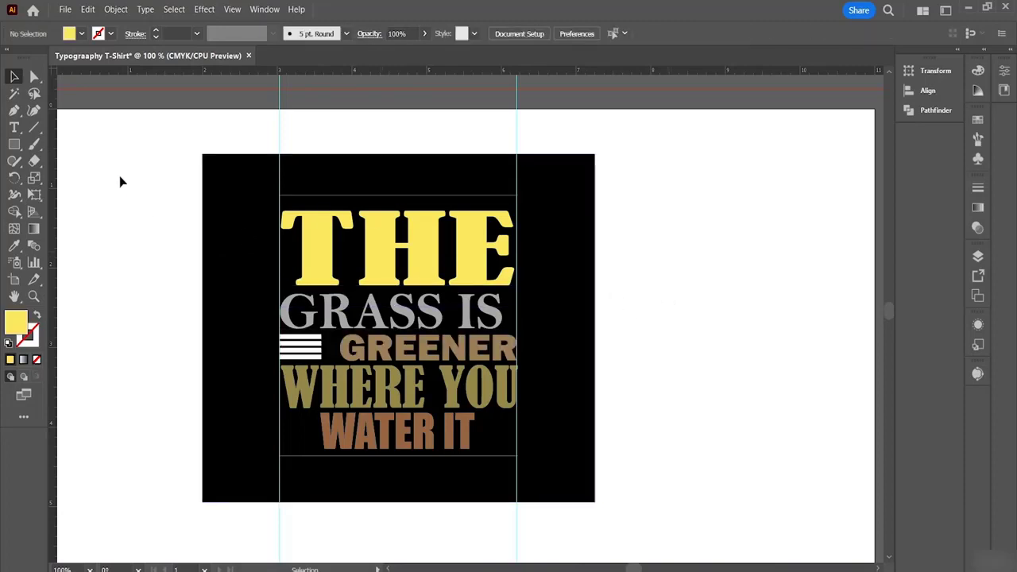
Open the Illustrator file 4783114 from the ink-brush-stroke-collection folder.
left_click(65, 10)
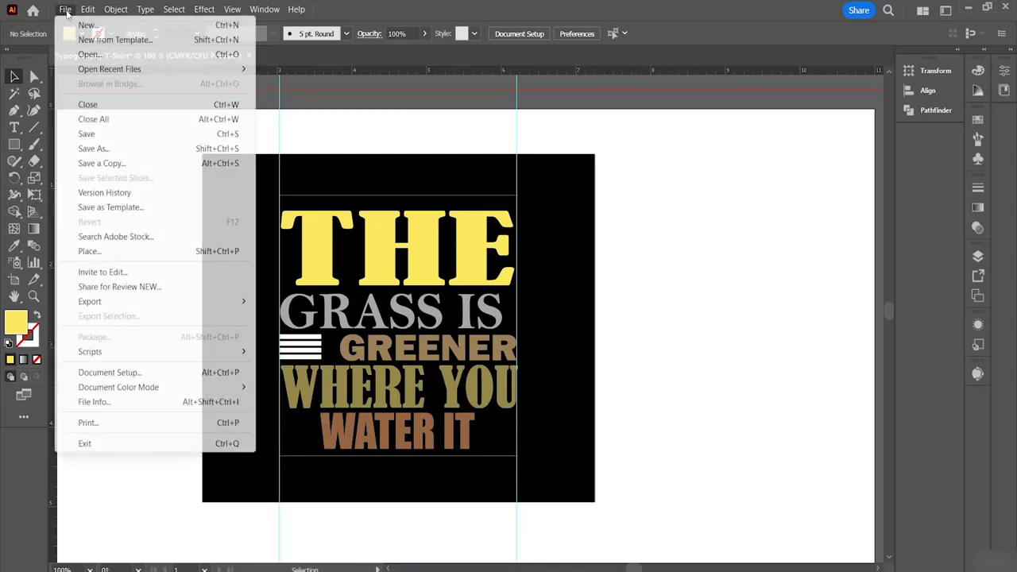
left_click(86, 60)
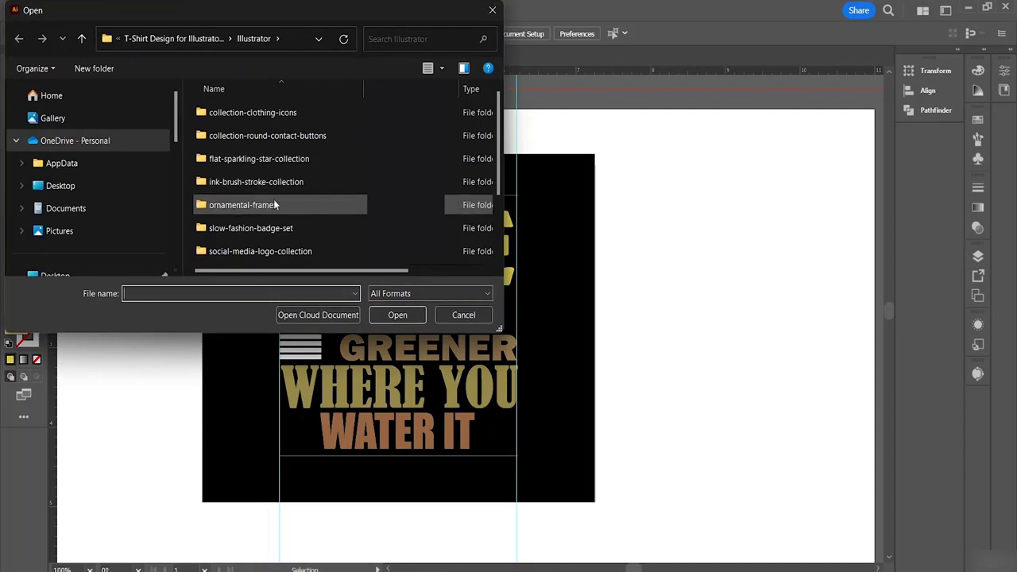
left_click(284, 183)
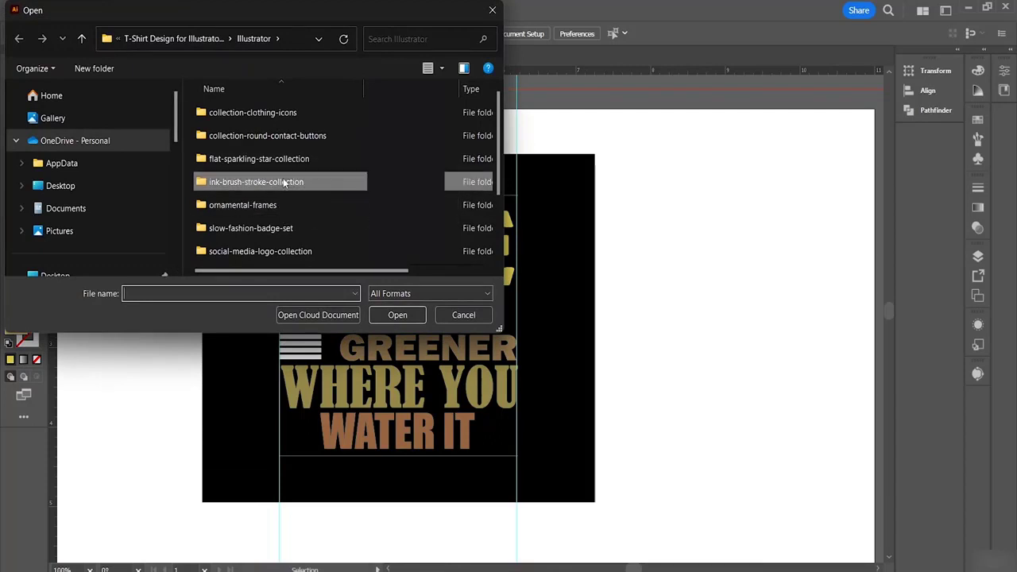
left_click(397, 315)
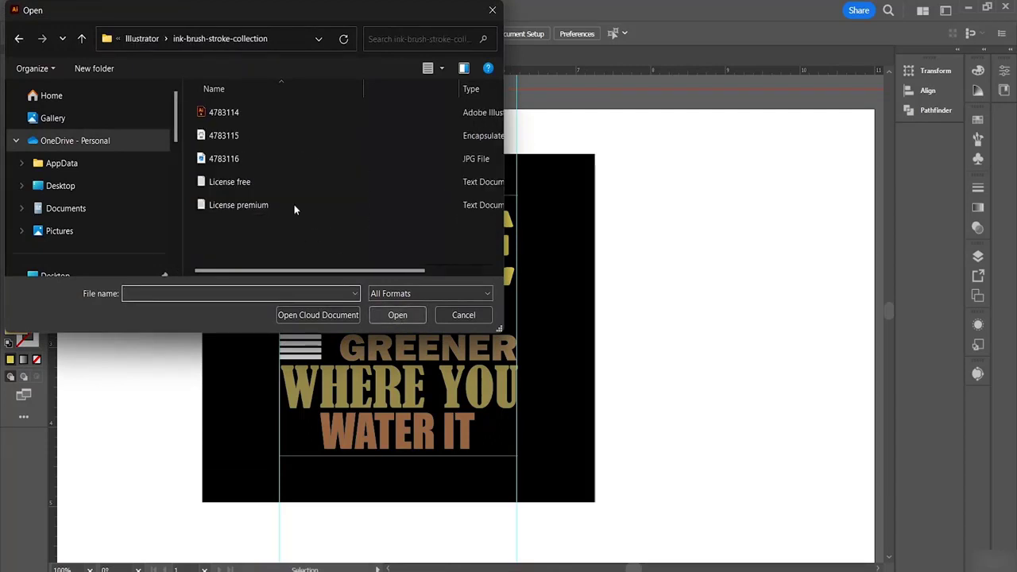
left_click(260, 112)
left_click(398, 315)
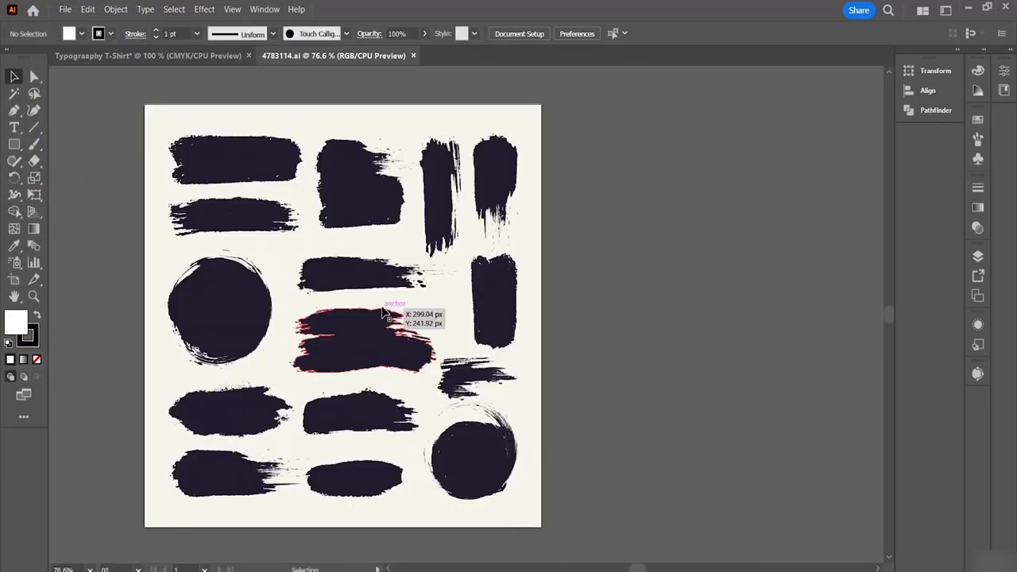
Copy the narrow horizontal brush stroke above the wide double stroke and paste it into the Typograaphy T-Shirt document.
left_click(244, 180)
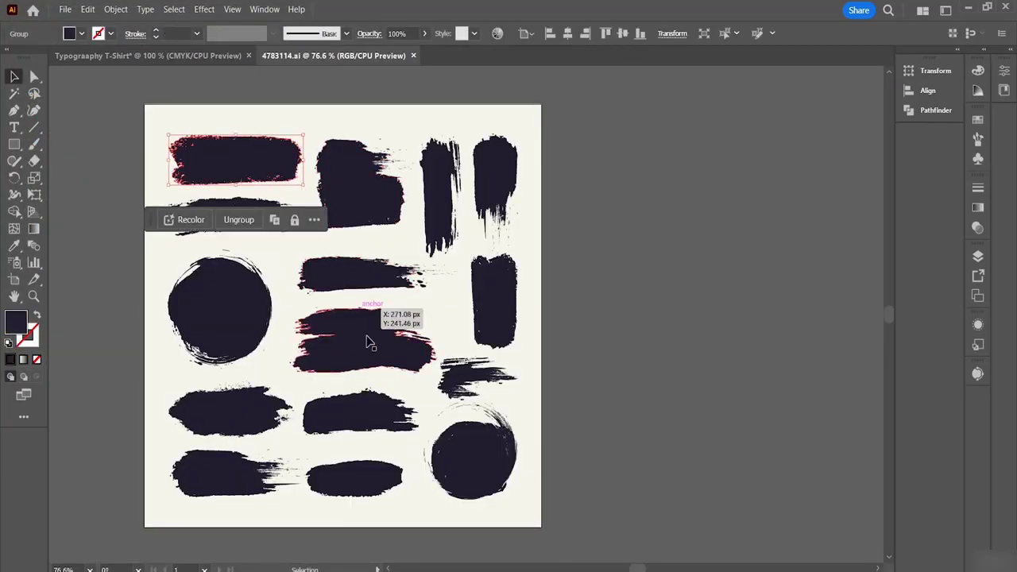
left_click(445, 212)
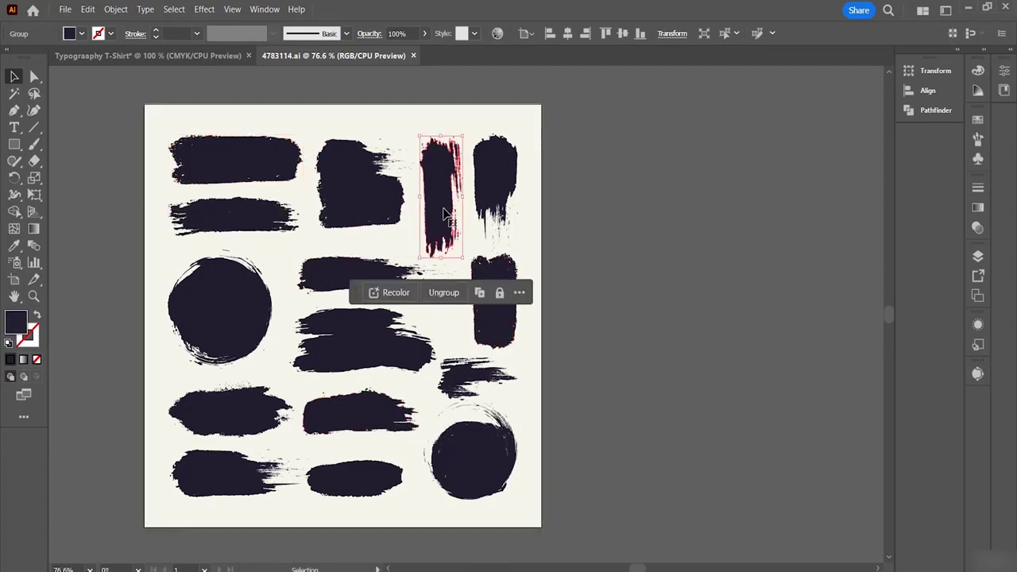
key("a")
key("v")
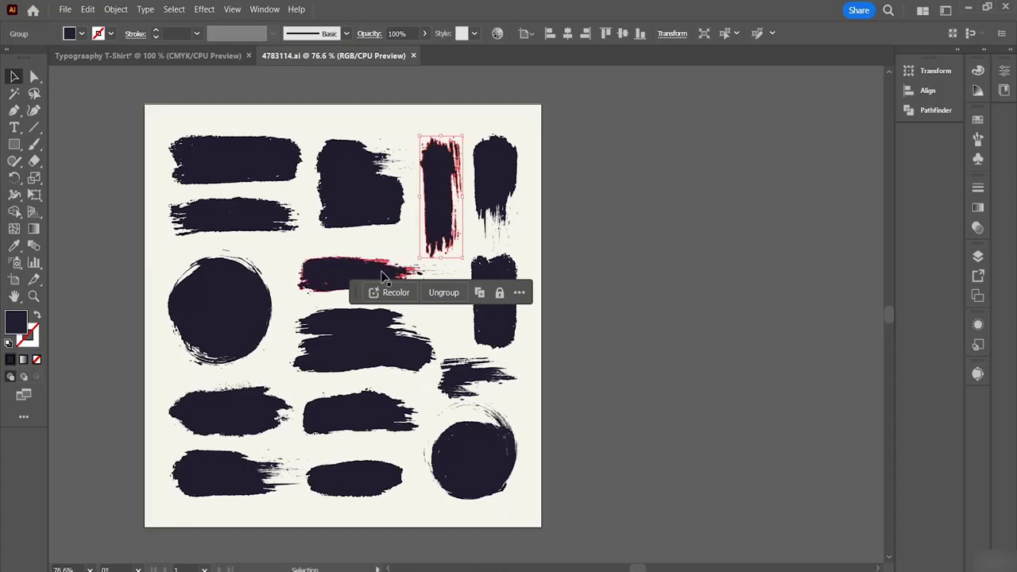
left_click(354, 276)
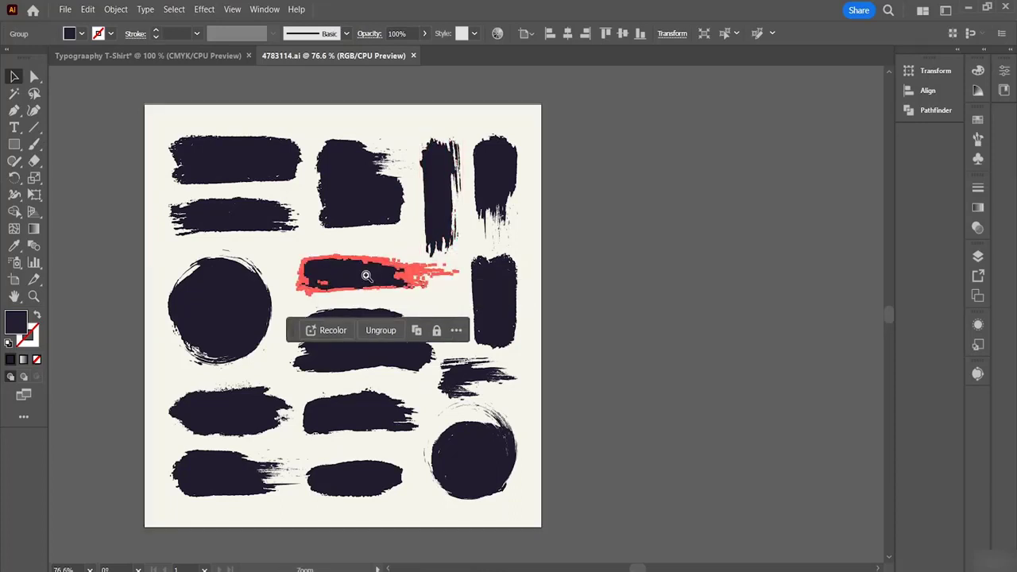
key("a")
left_click(198, 56)
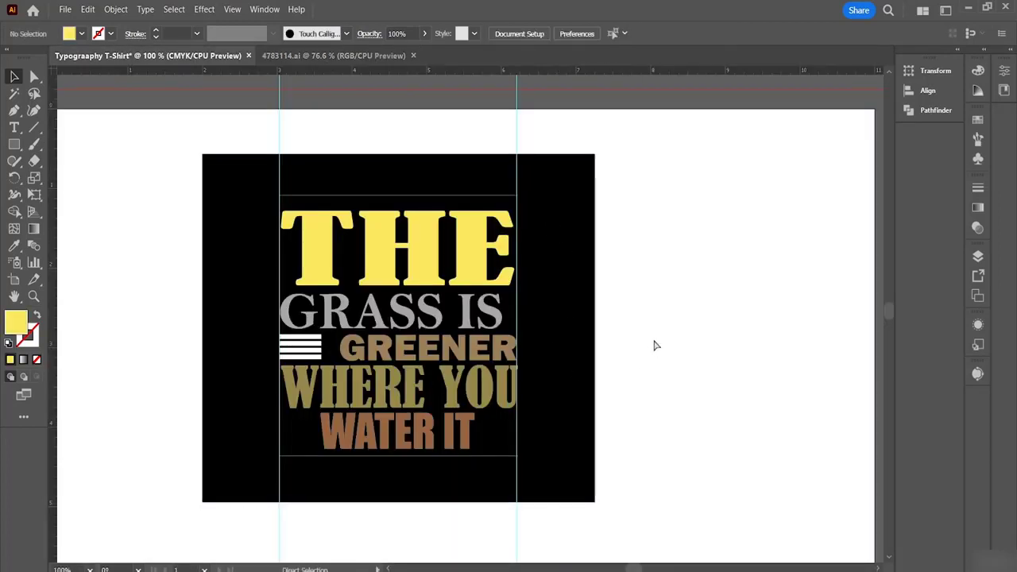
key("ctrl+v")
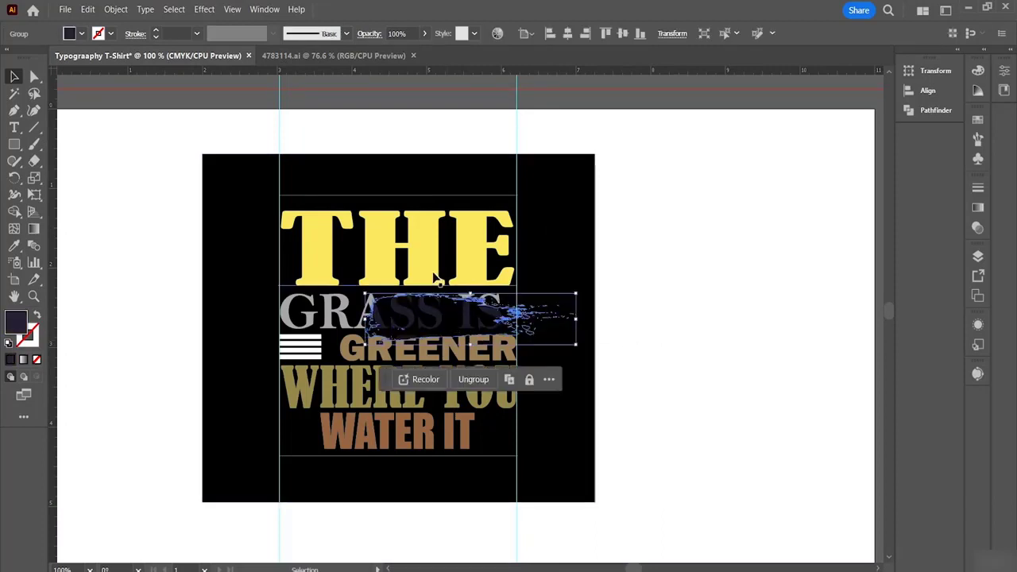
Set the fill of the pasted brush stroke to light gray.
left_click(81, 34)
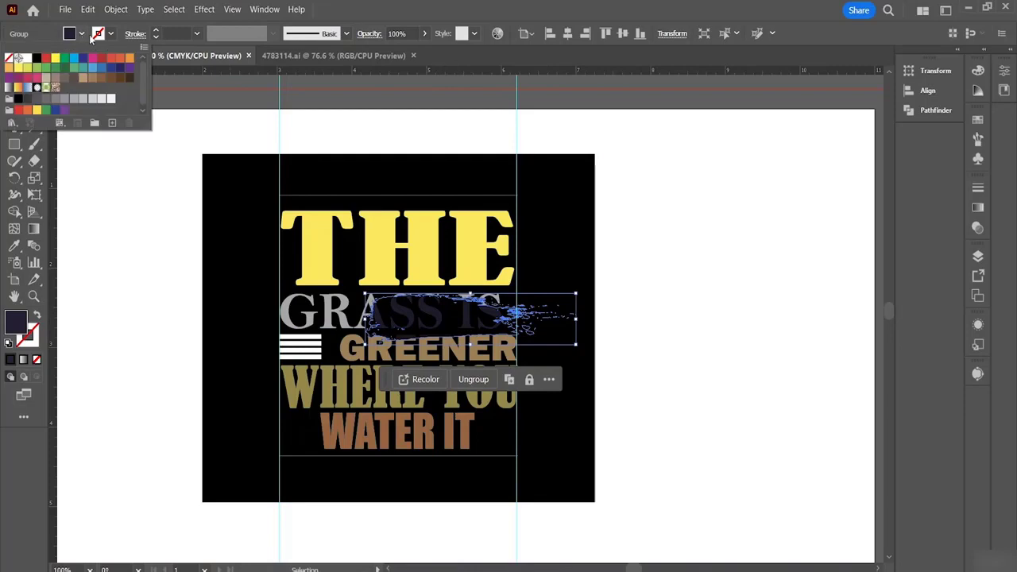
left_click(83, 99)
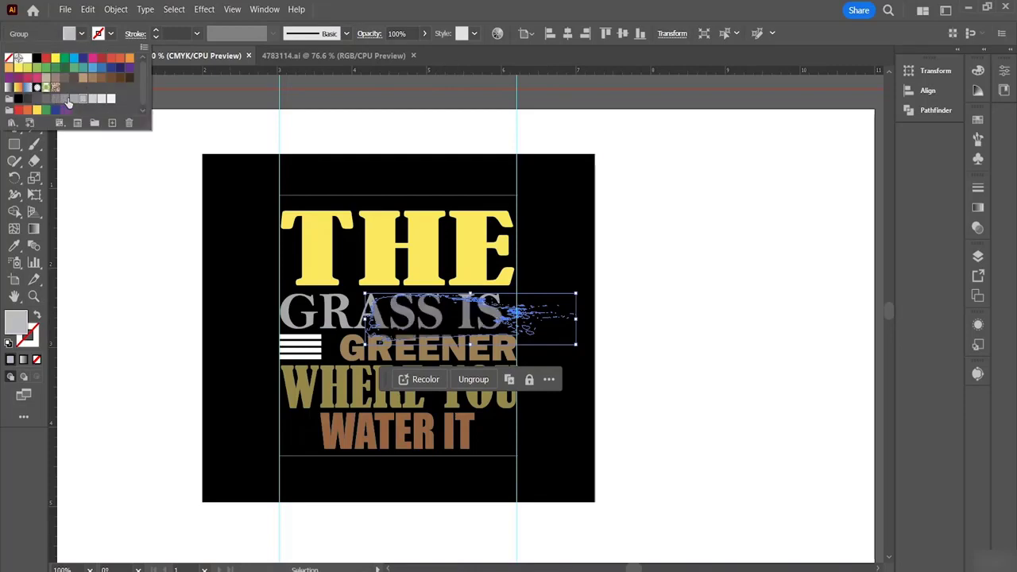
left_click(27, 59)
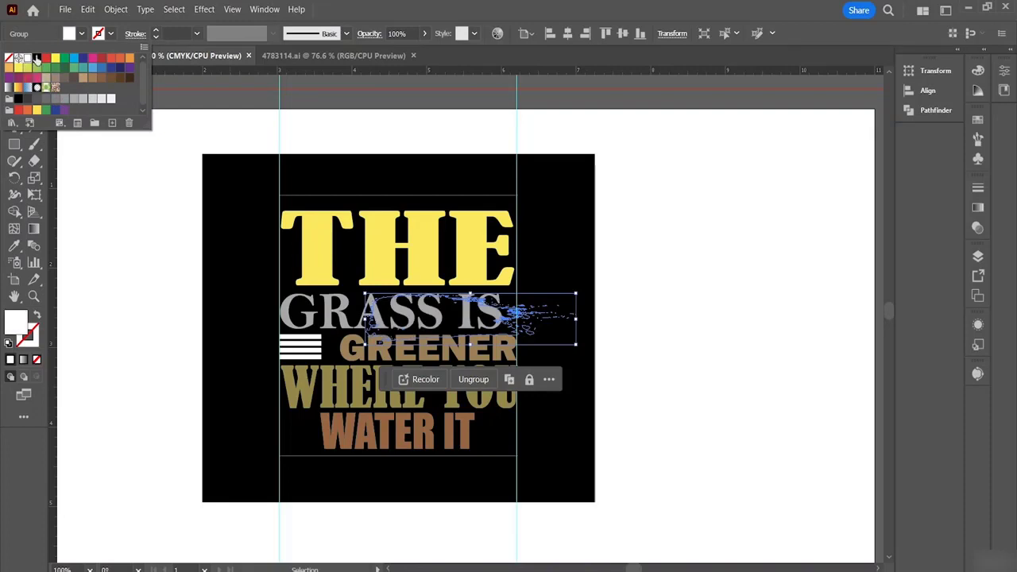
left_click(494, 310)
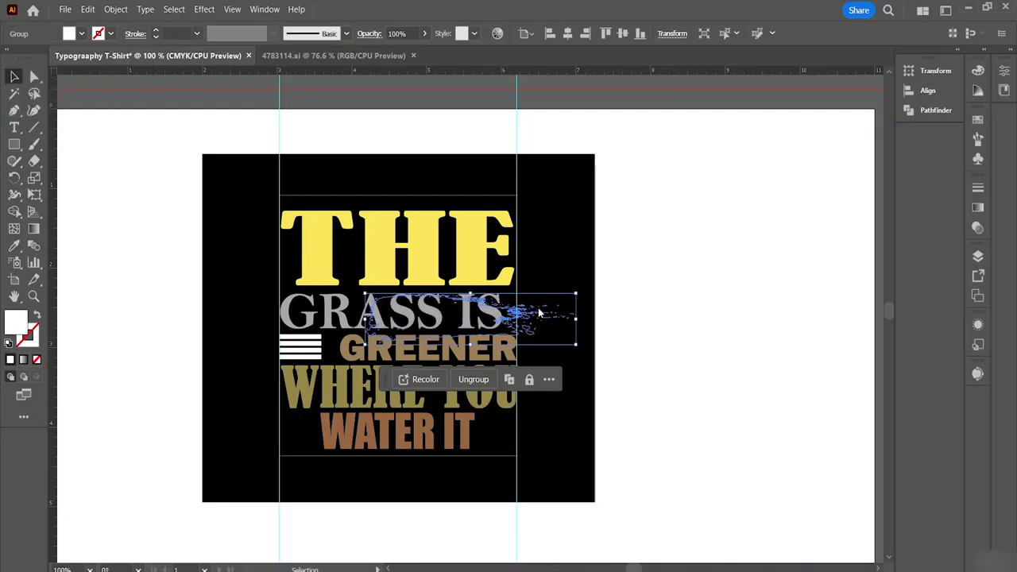
double_click(522, 317)
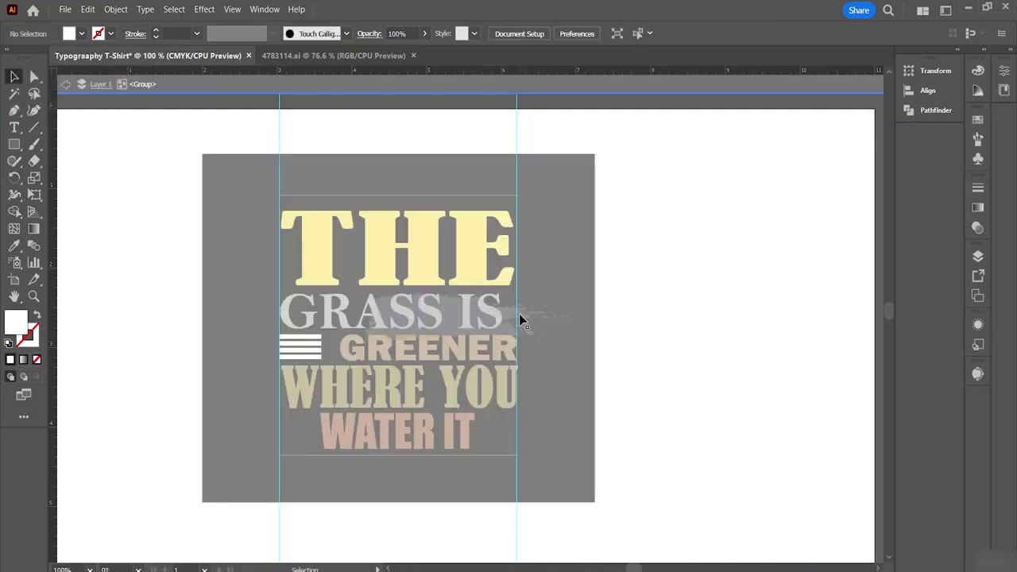
key("a")
key("Escape")
Move the brush stroke off the text, tilt it slightly counter-clockwise and place it over the T of THE.
mouse_move(516, 315)
left_mouse_down()
mouse_move(556, 322)
mouse_move(765, 259)
mouse_move(735, 250)
left_mouse_up()
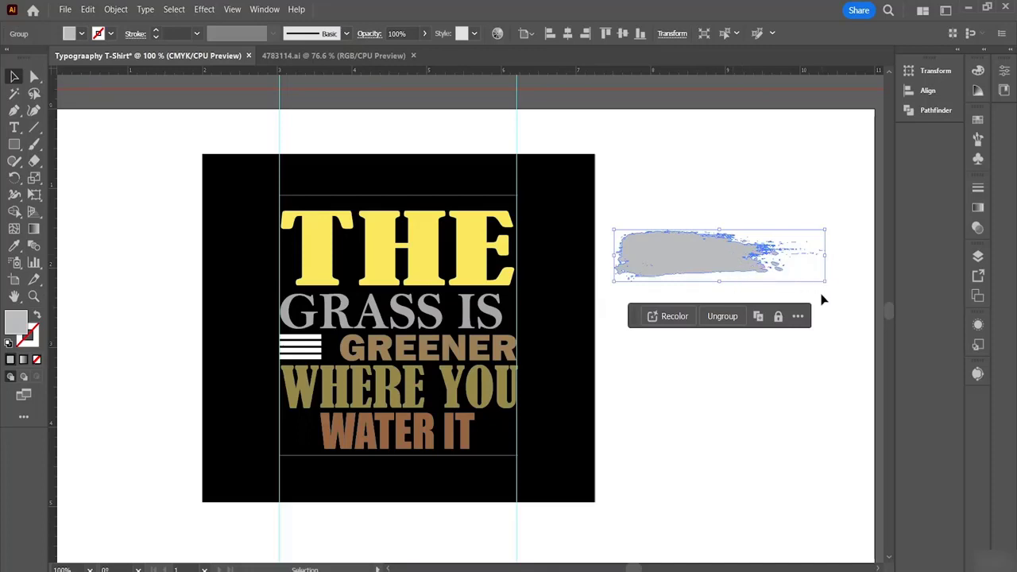
mouse_move(829, 286)
left_mouse_down()
mouse_move(839, 264)
mouse_move(826, 253)
left_mouse_up()
mouse_move(712, 252)
left_mouse_down()
mouse_move(514, 243)
mouse_move(288, 256)
mouse_move(317, 211)
left_mouse_up()
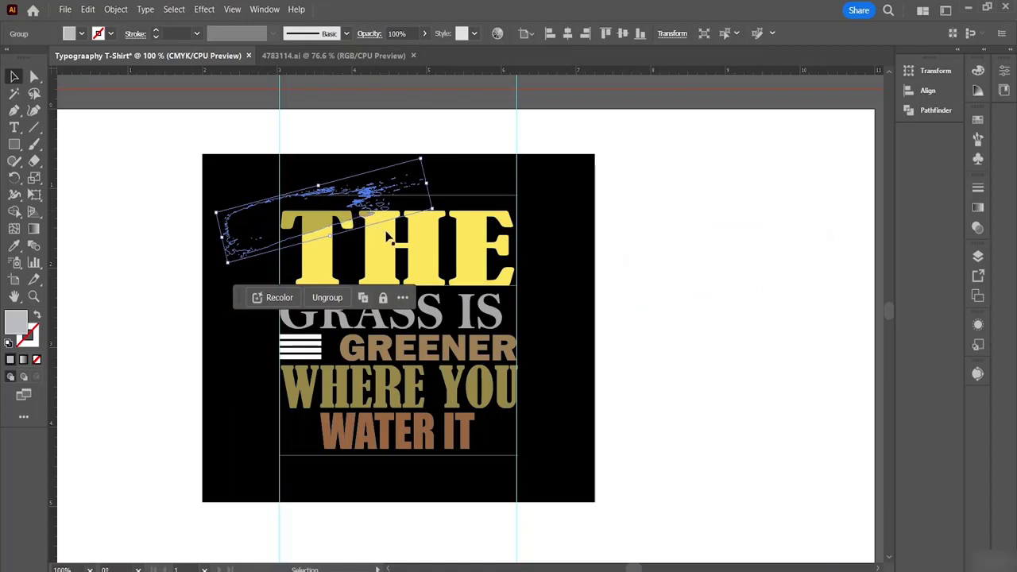
right_click(271, 234)
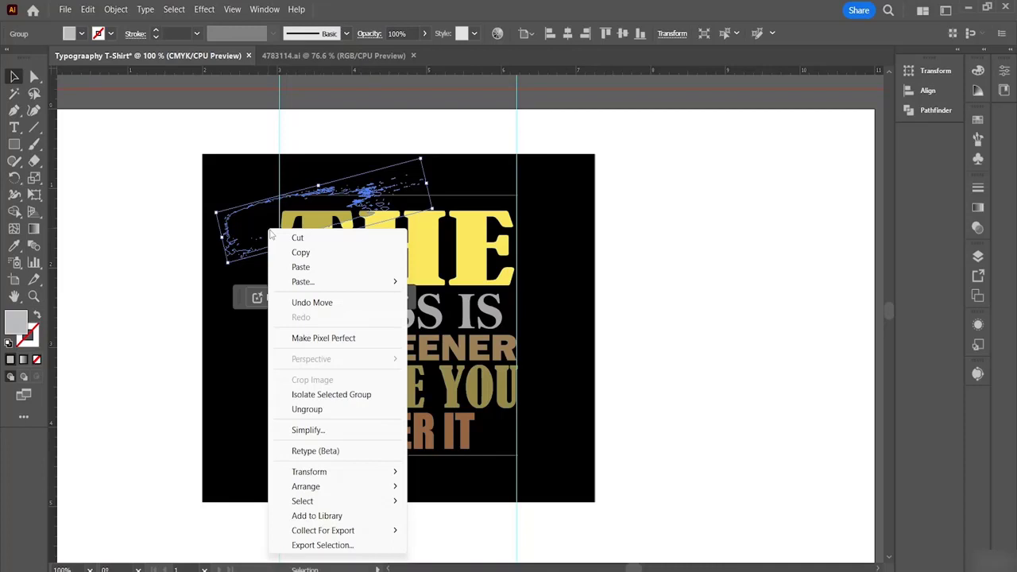
key("Escape")
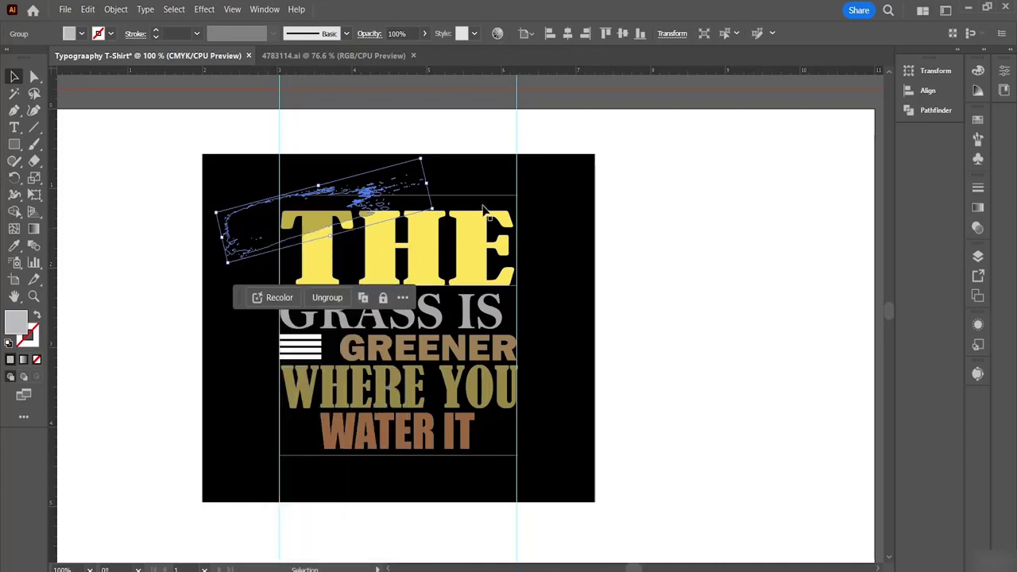
Set the blending mode of the tilted brush stroke to Normal.
left_click(977, 229)
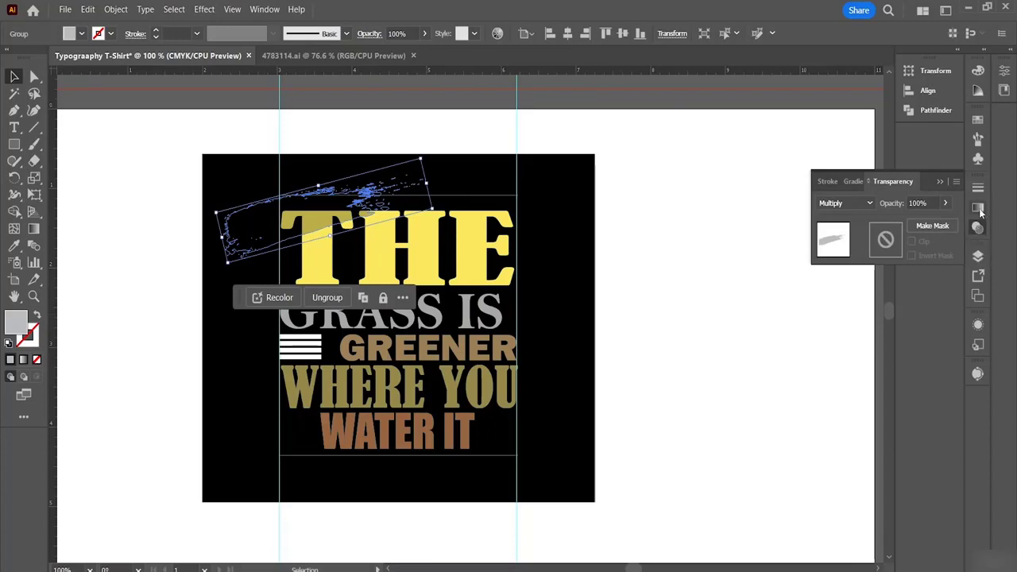
left_click(976, 208)
left_click(915, 181)
left_click(850, 203)
left_click(851, 223)
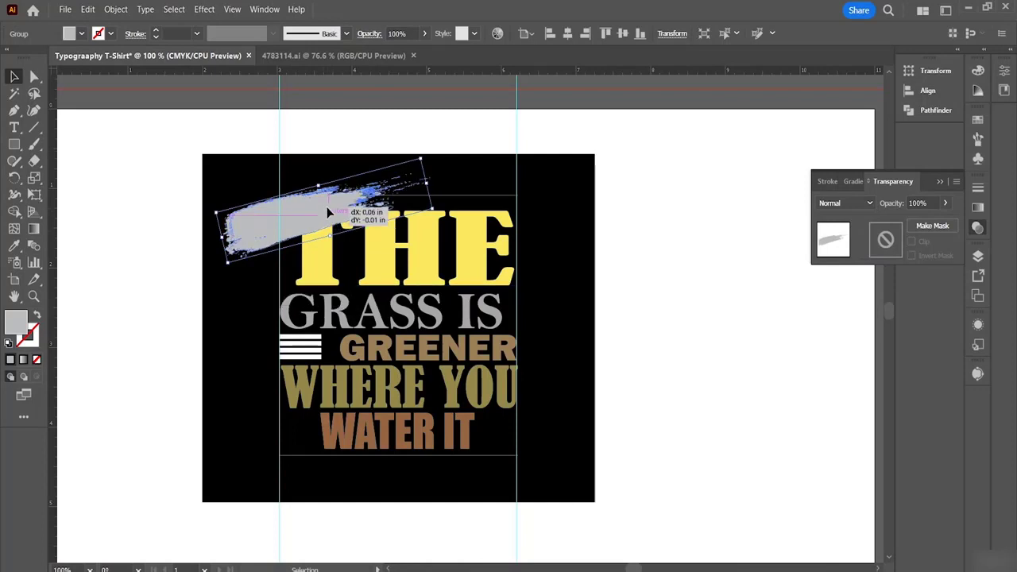
Nudge the brush stroke over THE and place a copy of it across the end of the WATER IT line.
mouse_move(327, 206)
left_mouse_down()
mouse_move(343, 209)
mouse_move(334, 208)
left_mouse_up()
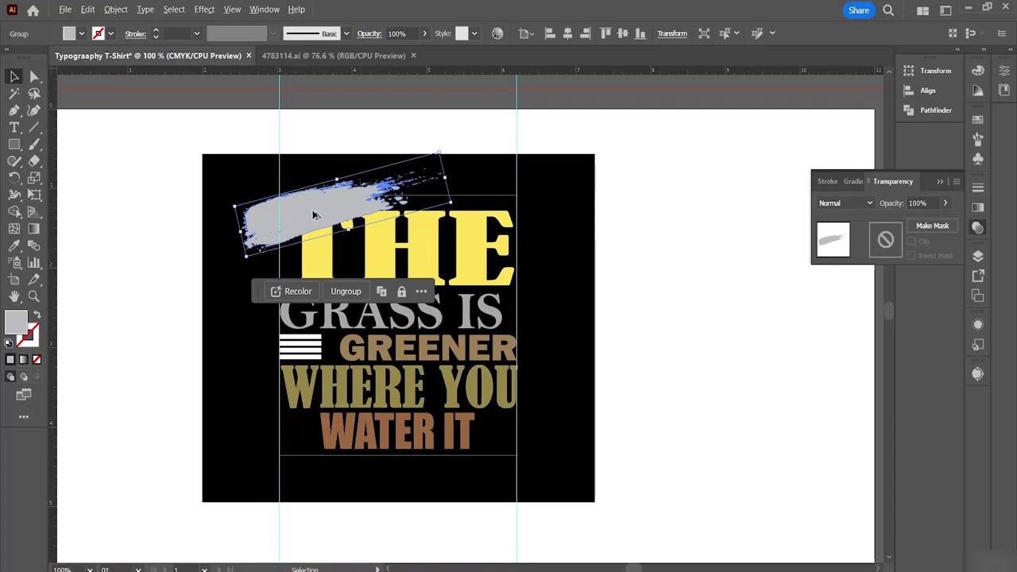
mouse_move(314, 215)
left_mouse_down()
mouse_move(338, 221)
mouse_move(465, 417)
mouse_move(445, 446)
mouse_move(445, 420)
mouse_move(435, 426)
left_mouse_up()
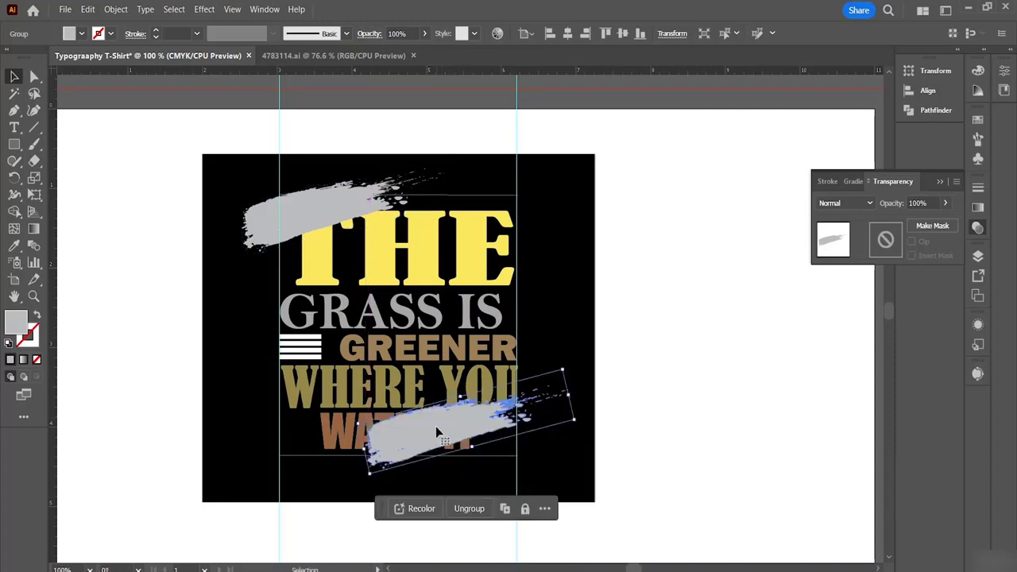
left_click(300, 219)
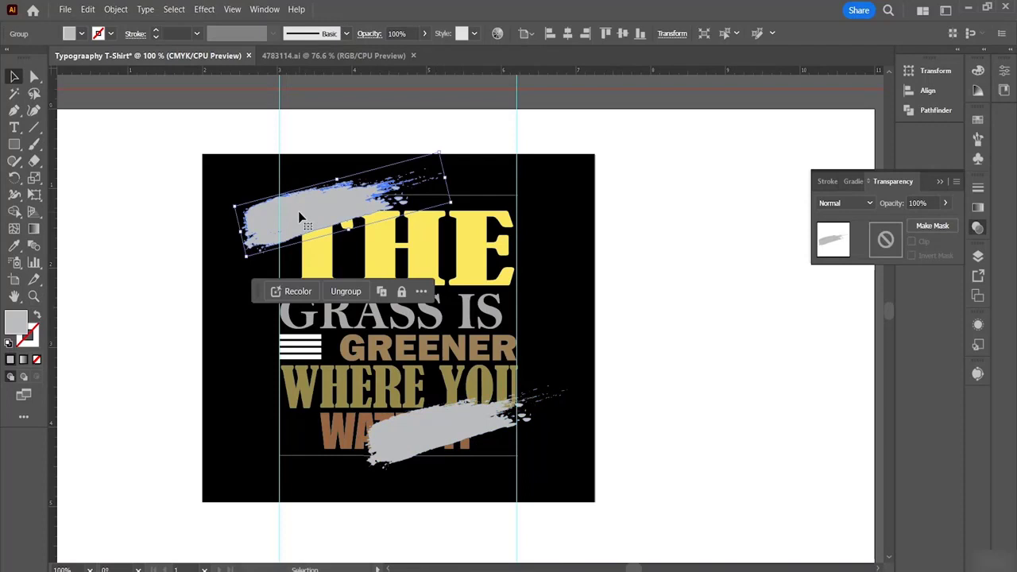
Try to send the brush stroke over THE to the very back of the stacking order.
right_click(299, 216)
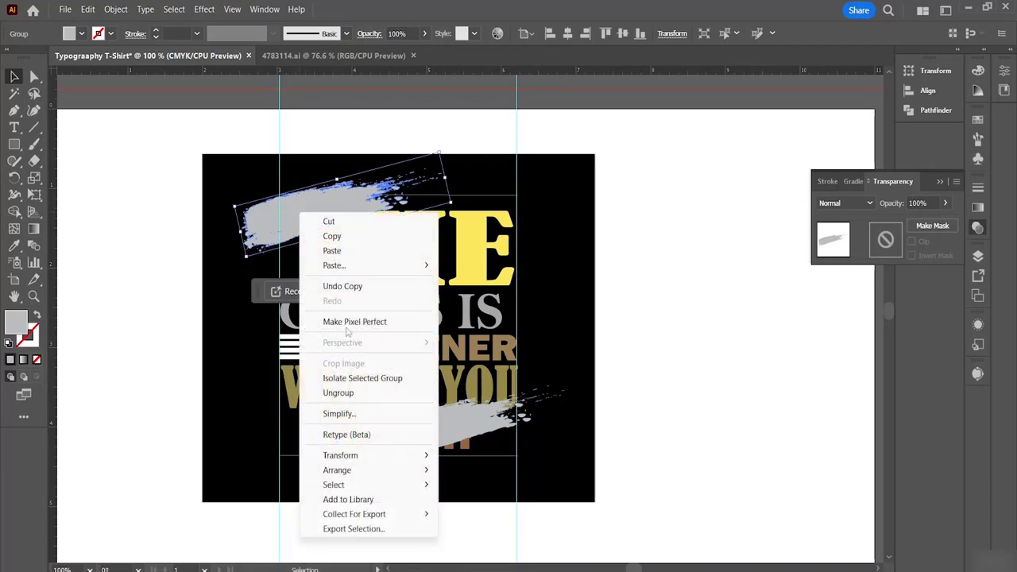
mouse_move(364, 471)
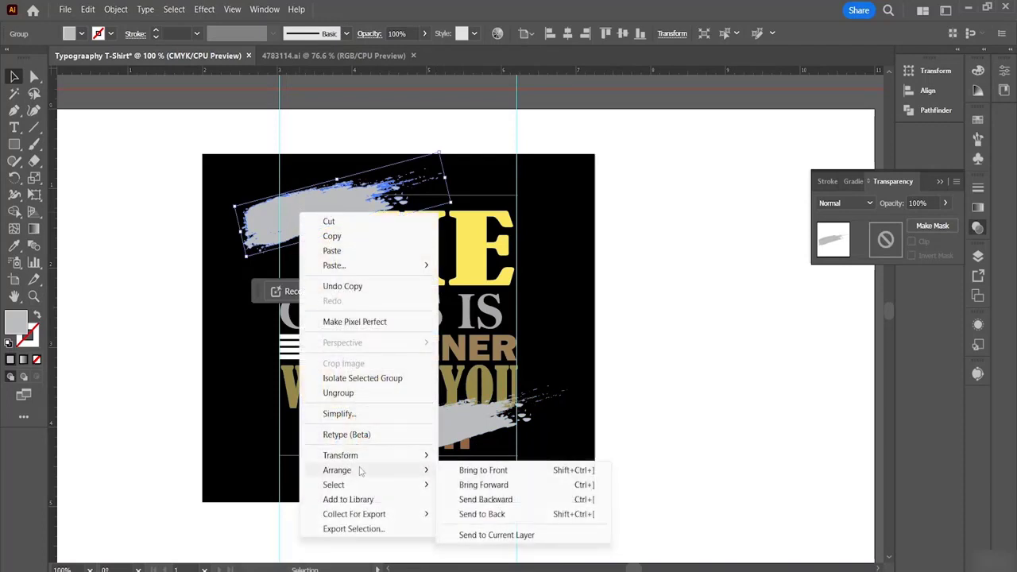
left_click(482, 516)
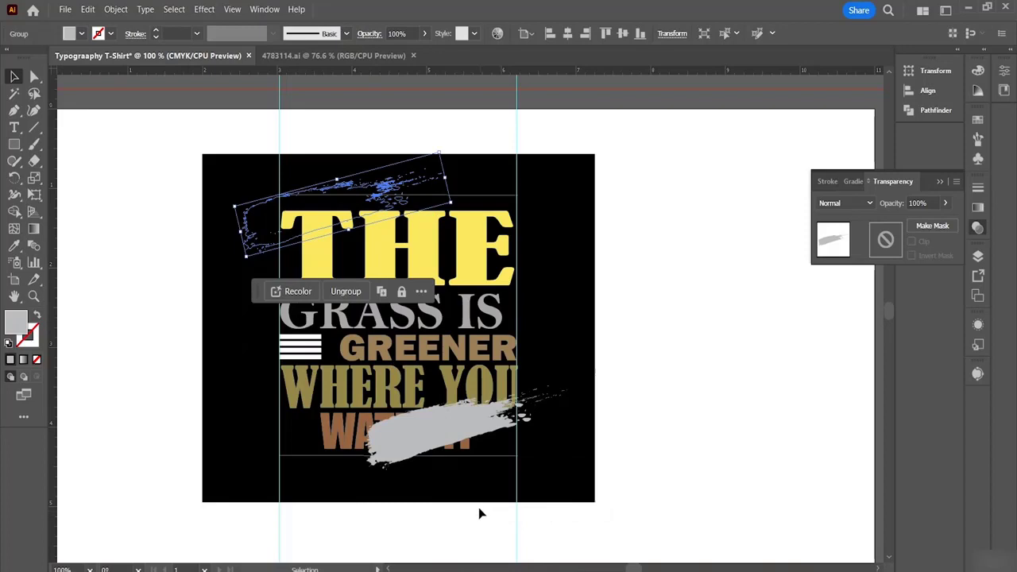
left_click(315, 213)
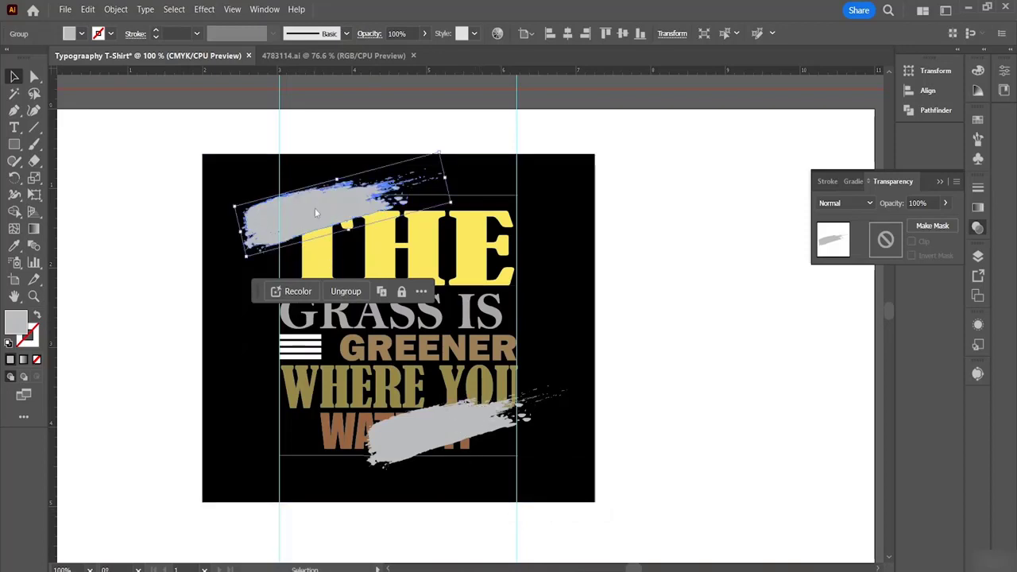
Try to move the brush stroke over THE behind the lettering by repeatedly sending it backward one level.
right_click(315, 212)
mouse_move(366, 466)
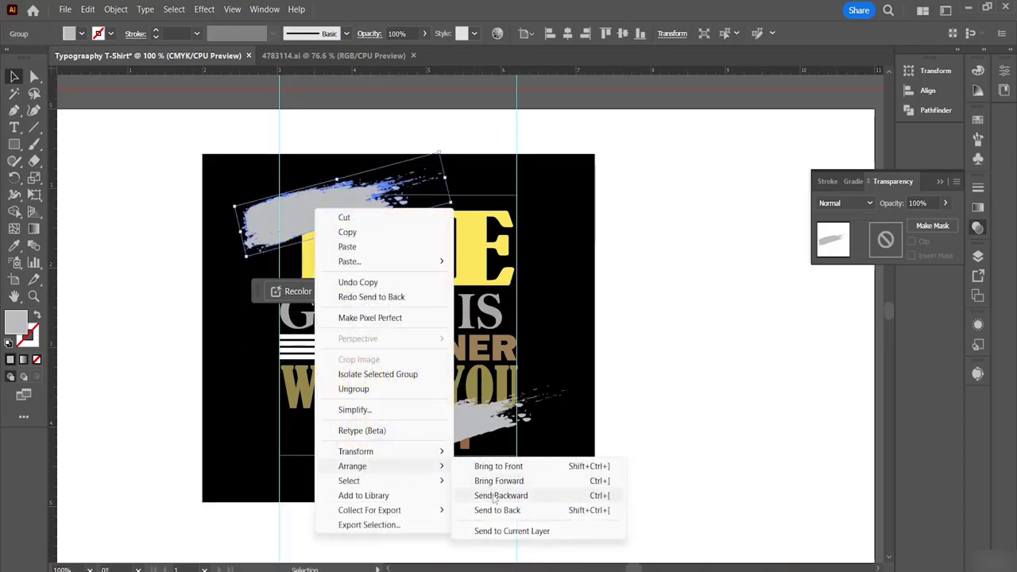
left_click(493, 497)
right_click(302, 208)
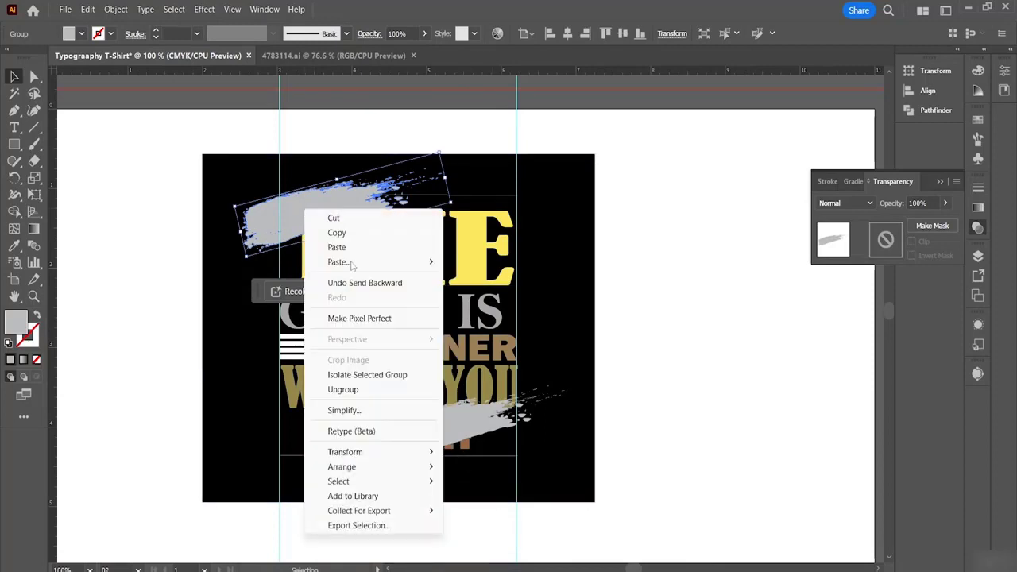
mouse_move(367, 467)
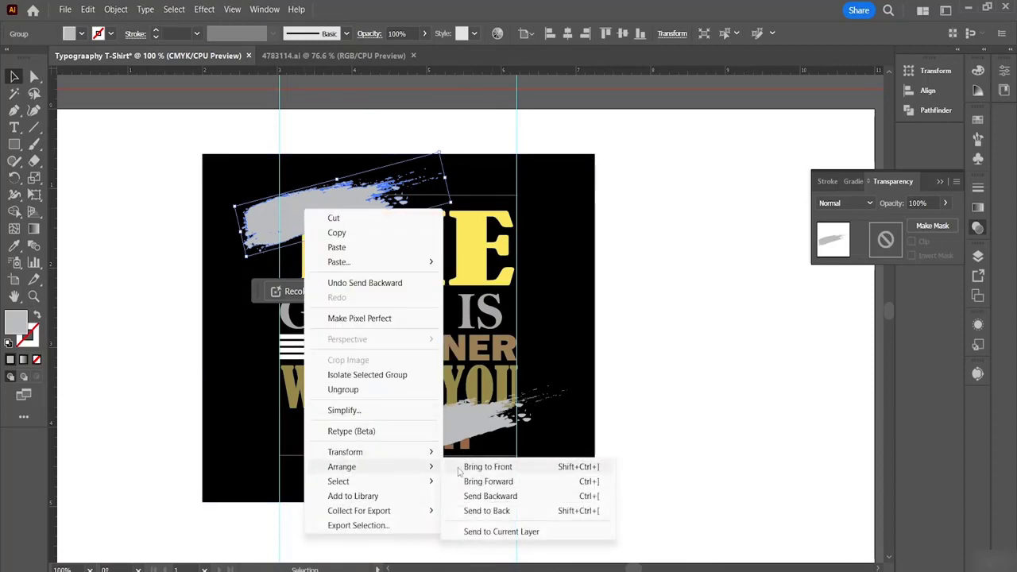
left_click(476, 496)
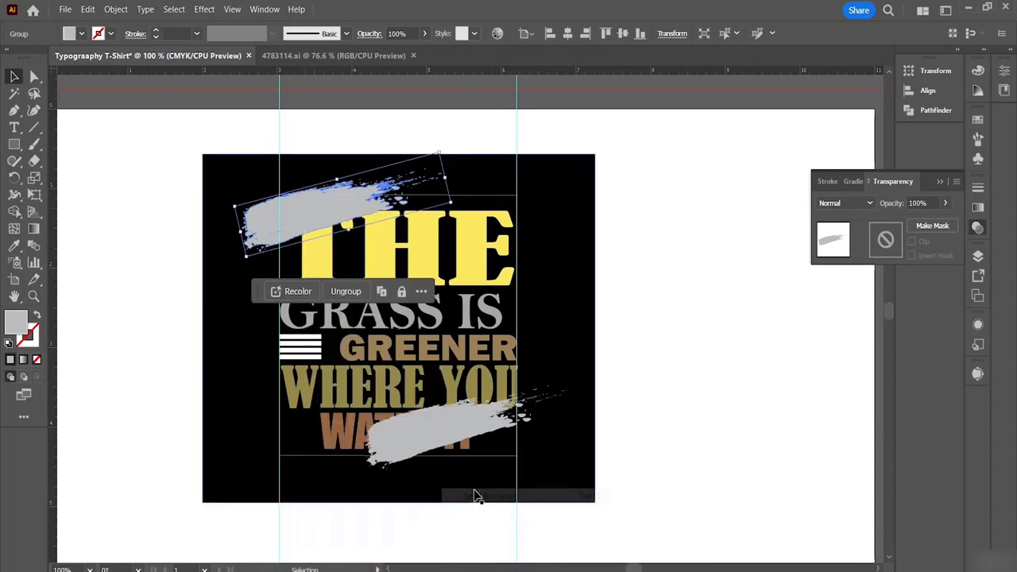
right_click(315, 219)
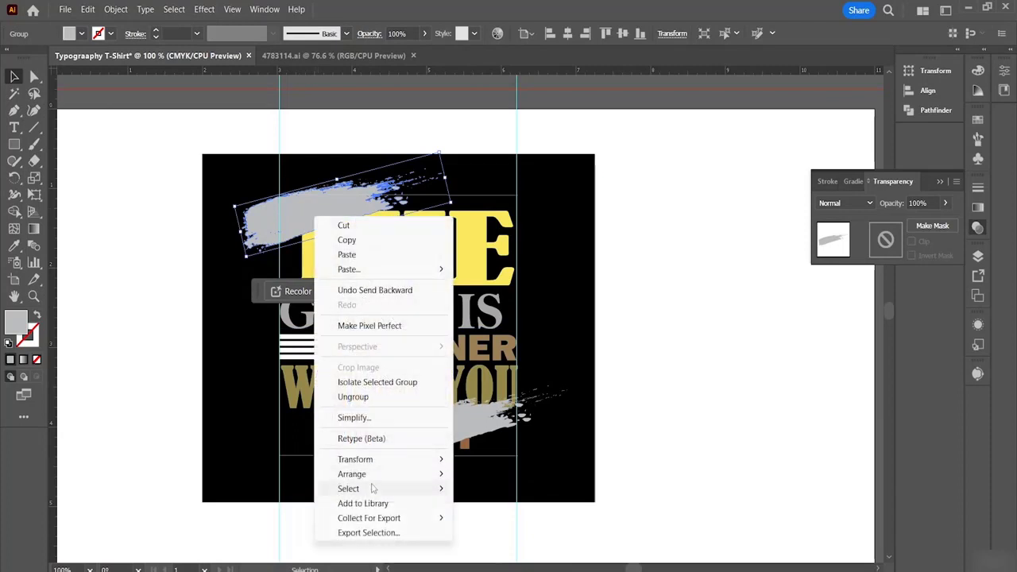
mouse_move(372, 475)
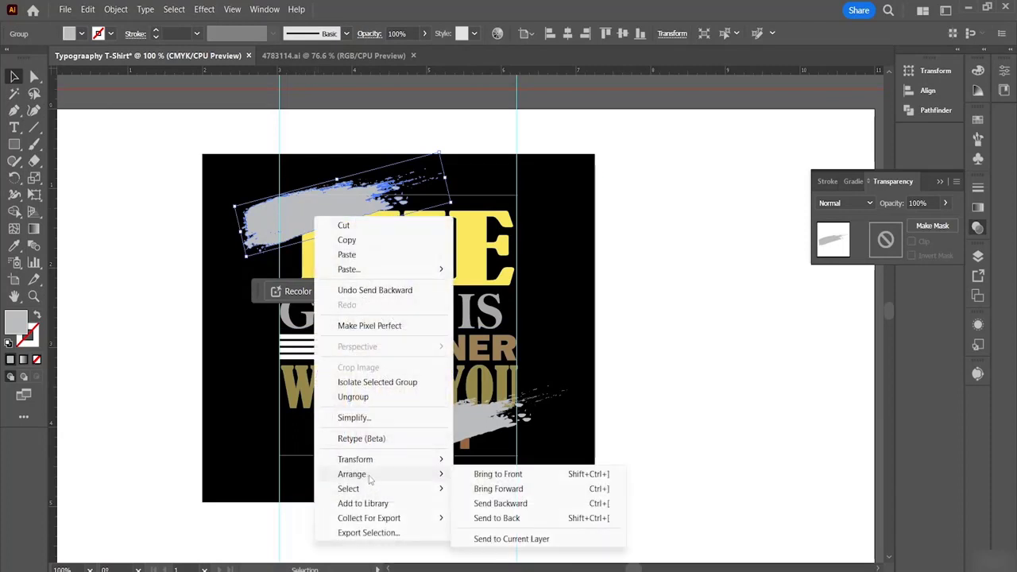
left_click(483, 505)
double_click(321, 222)
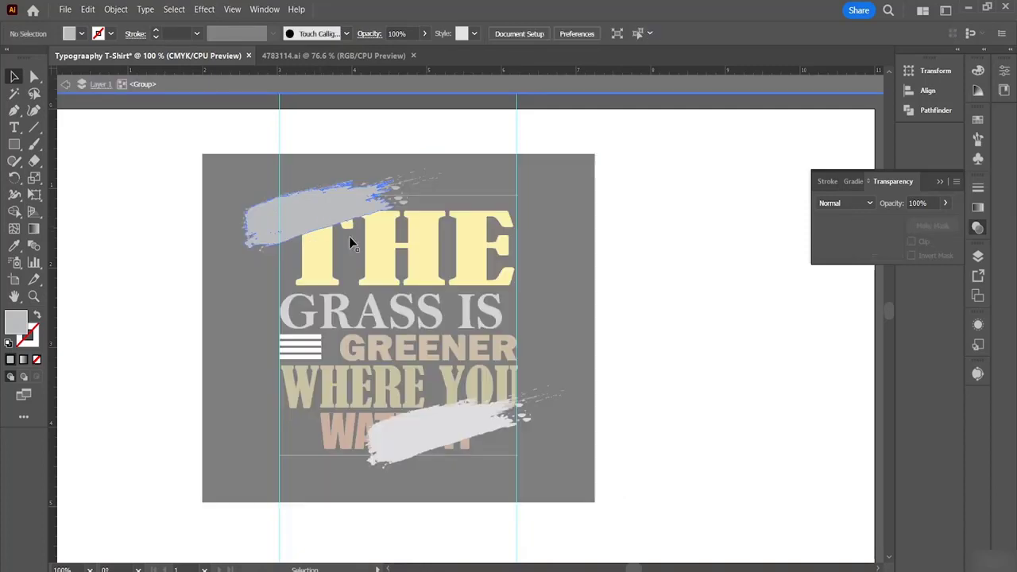
double_click(137, 228)
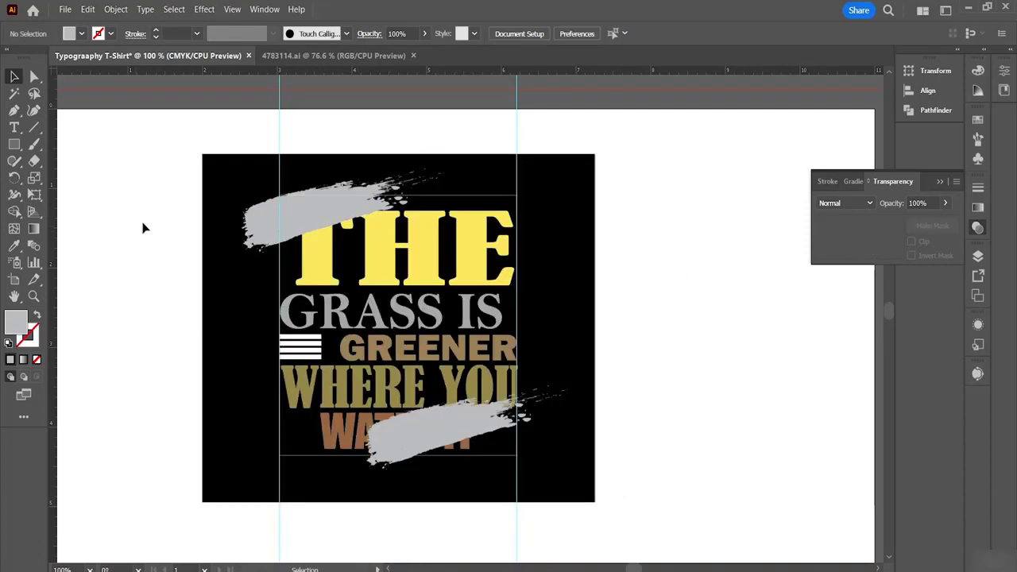
left_click(322, 224)
right_click(322, 224)
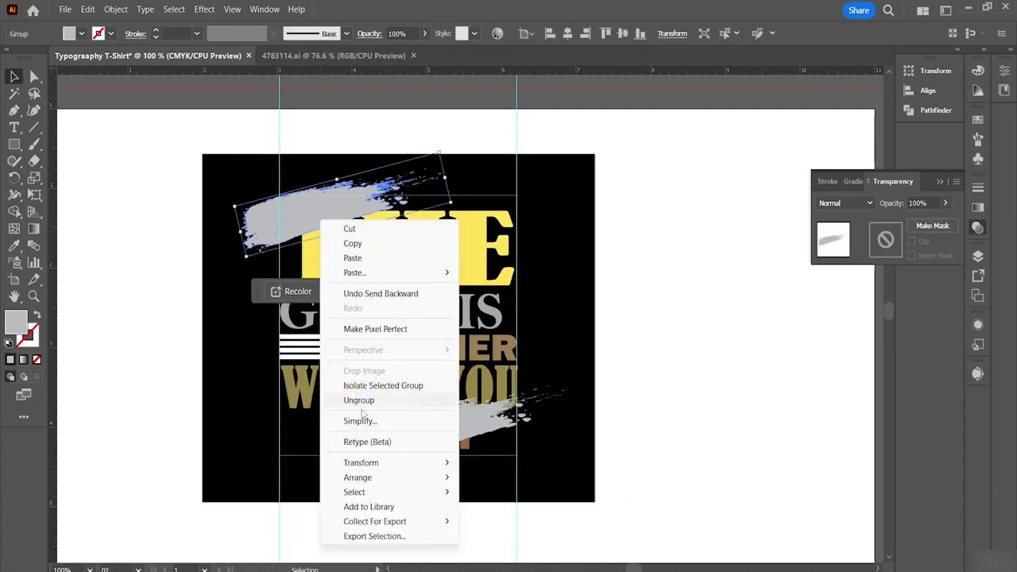
mouse_move(362, 477)
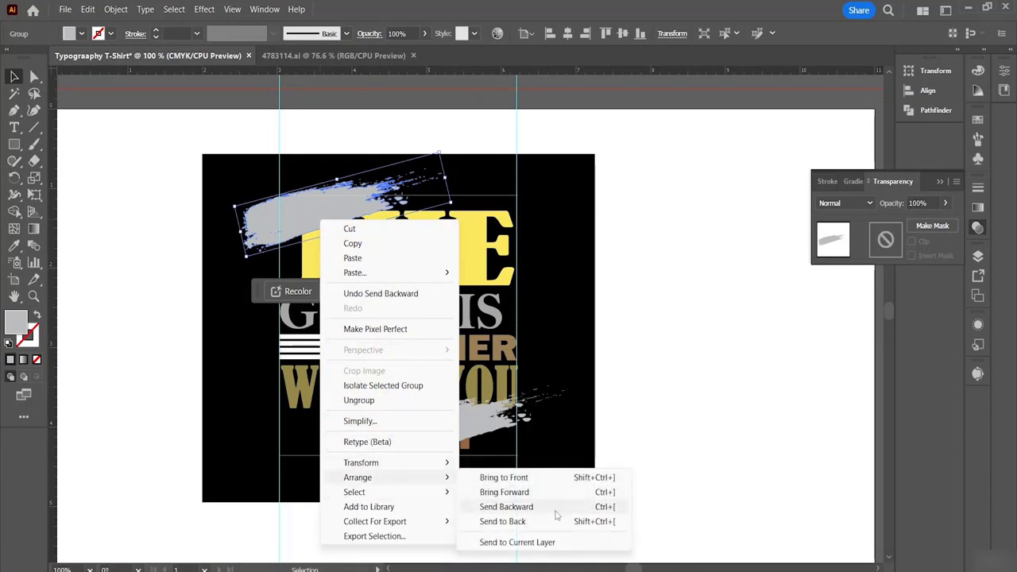
left_click(503, 513)
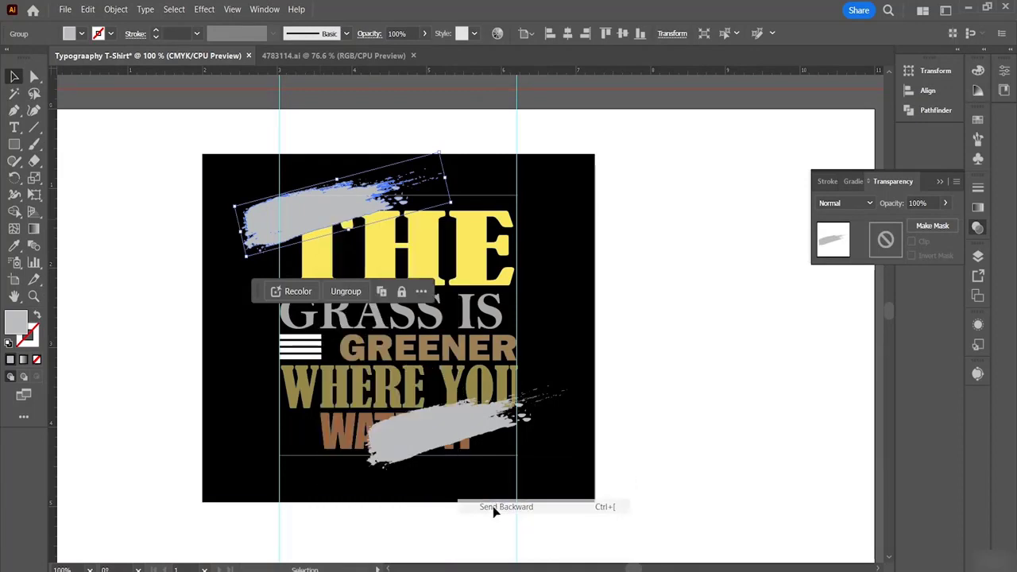
Send the brush stroke over THE to the back and bring it forward one level, between the black background and the text.
right_click(302, 213)
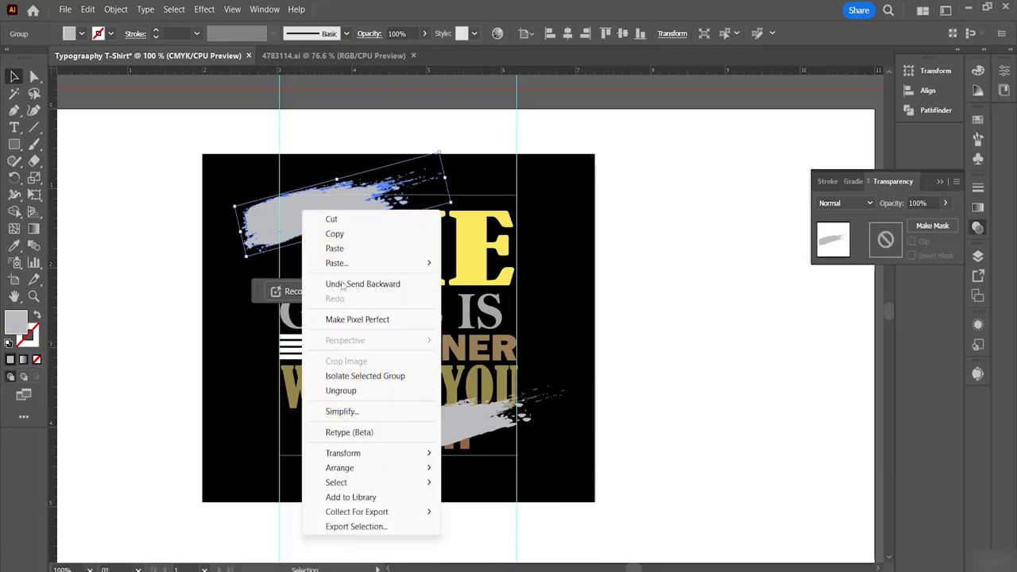
mouse_move(413, 468)
left_click(501, 509)
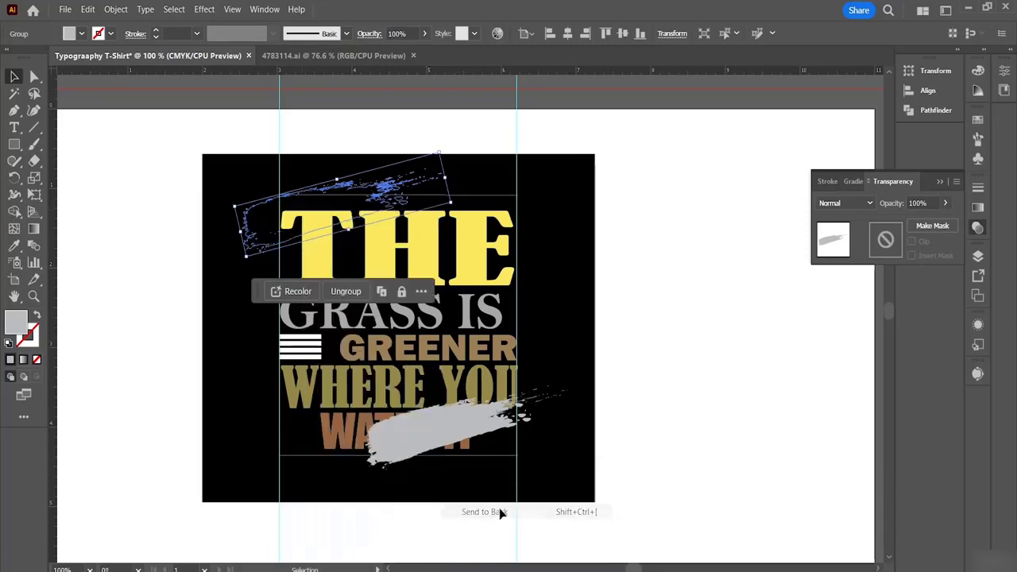
right_click(266, 229)
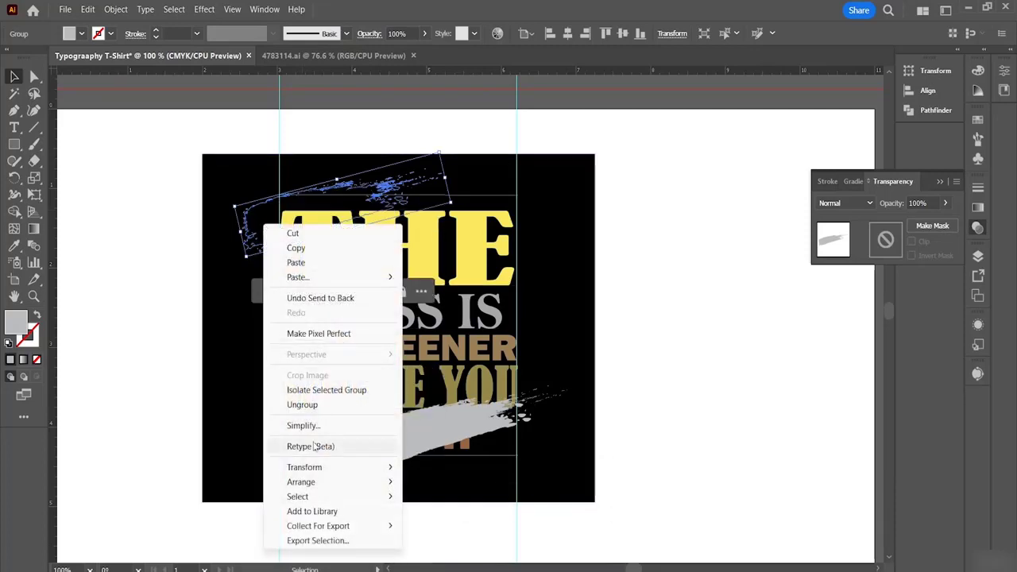
mouse_move(318, 482)
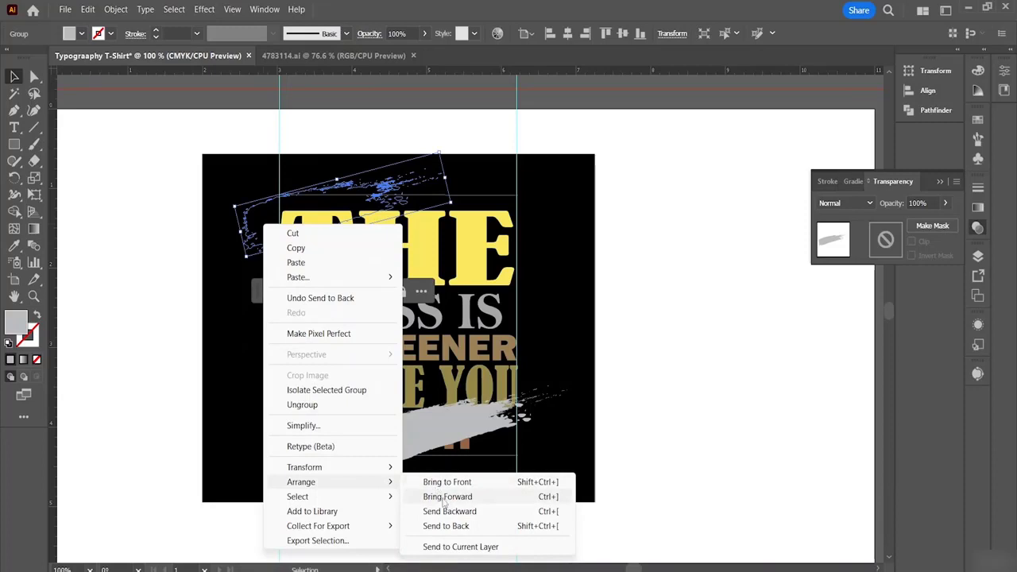
left_click(443, 499)
left_click(688, 229)
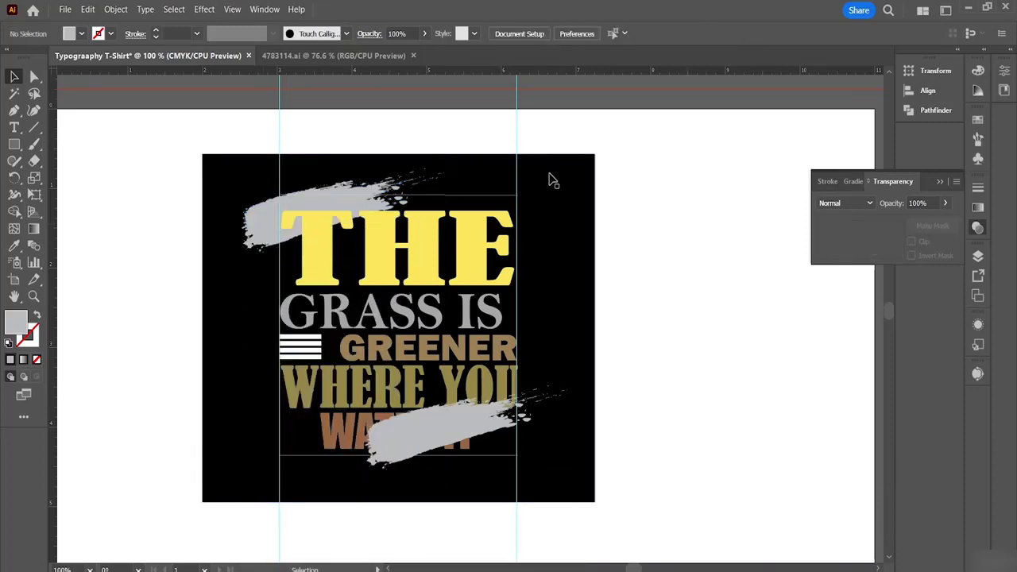
Place the brush stroke over WATER IT behind the lettering by sending it to the back and bringing it forward one level.
left_click(442, 435)
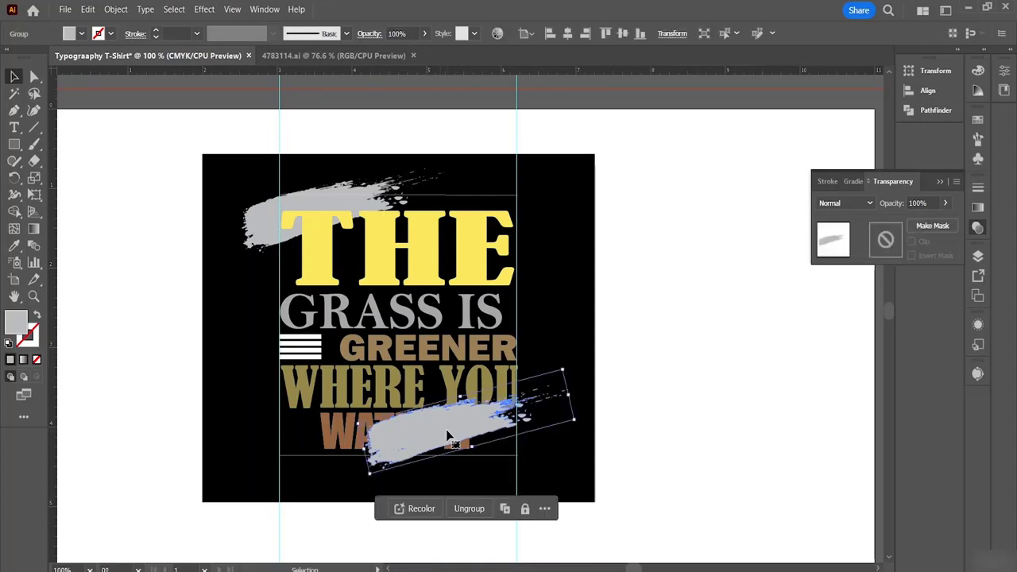
right_click(446, 436)
mouse_move(520, 359)
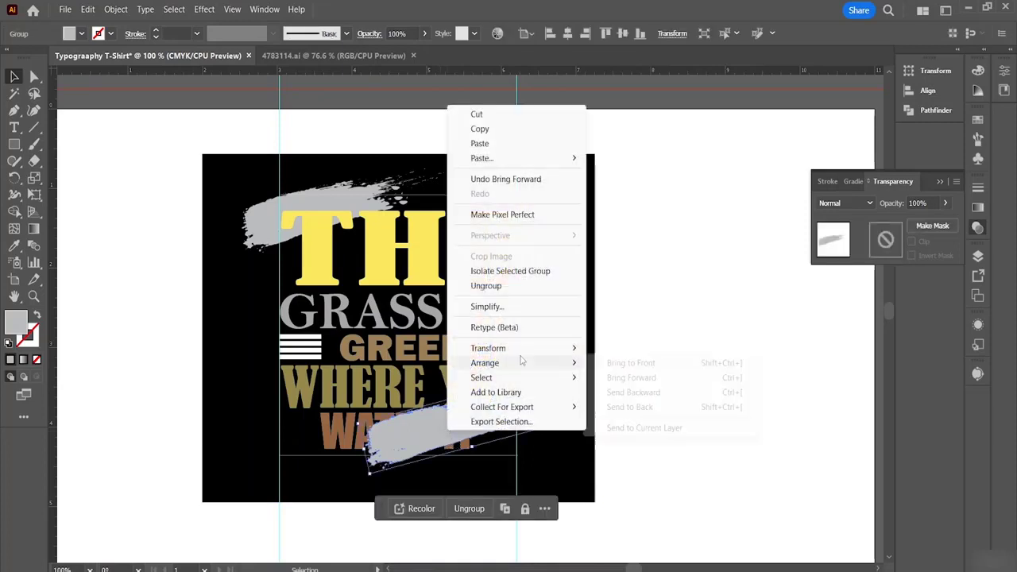
left_click(613, 408)
right_click(472, 435)
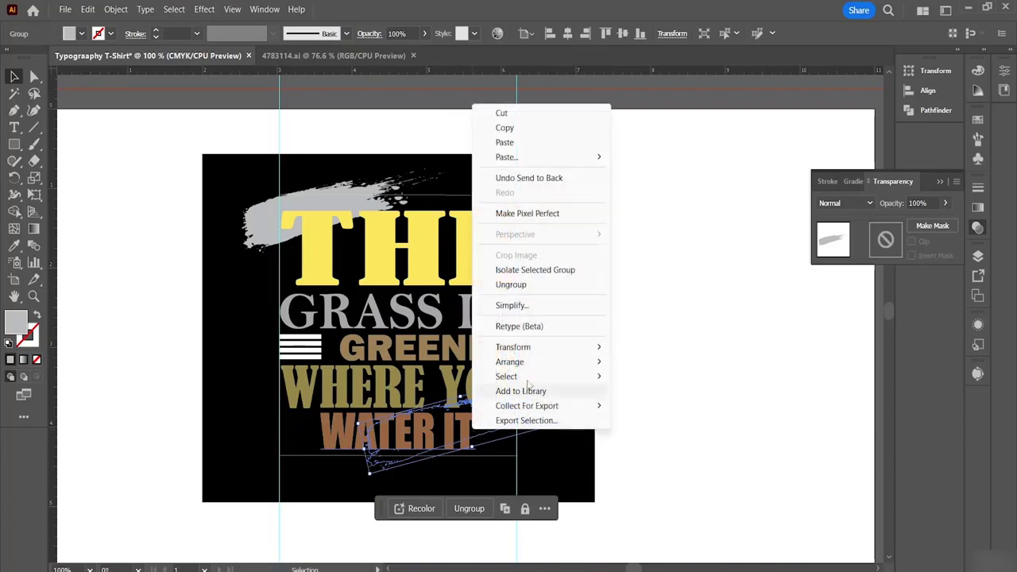
mouse_move(537, 364)
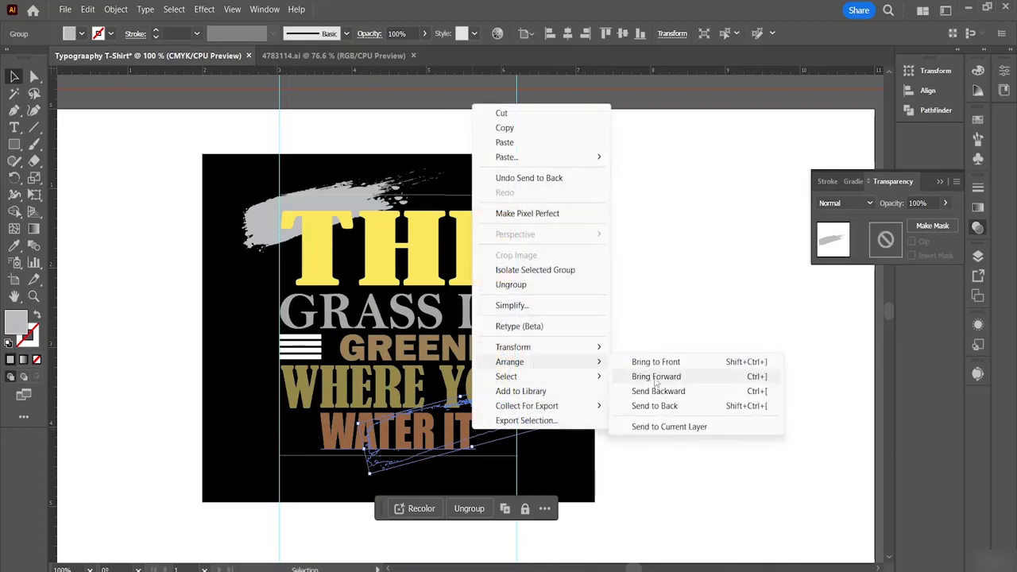
left_click(656, 376)
left_click(573, 466)
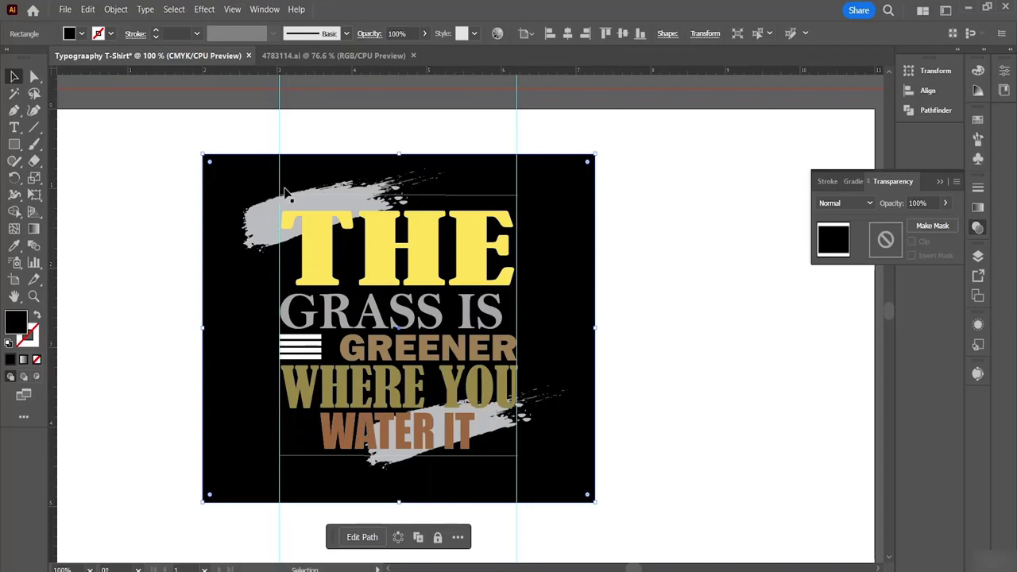
Delete the two vertical guides at the sides of the text block.
left_click(281, 104)
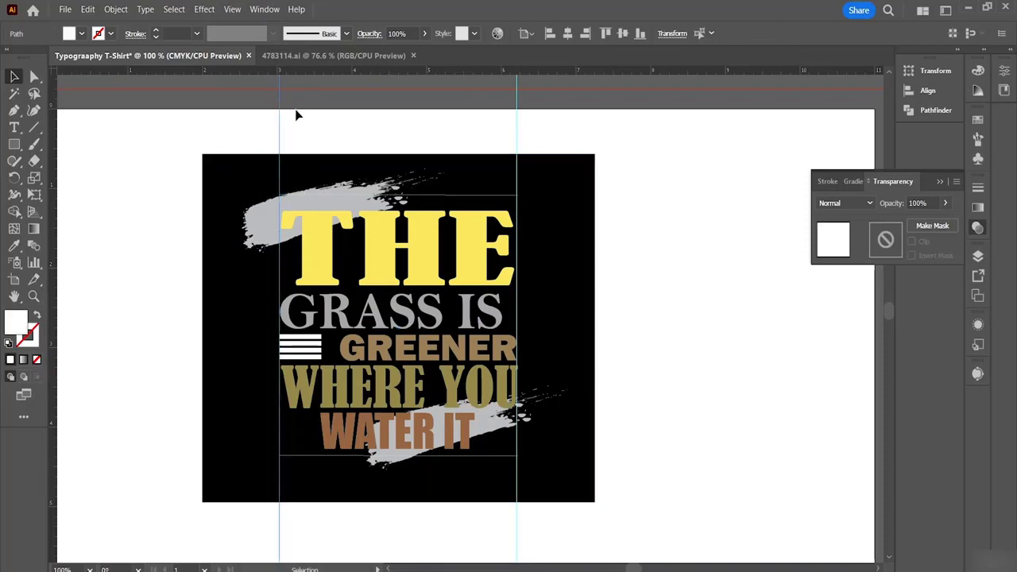
key("Delete")
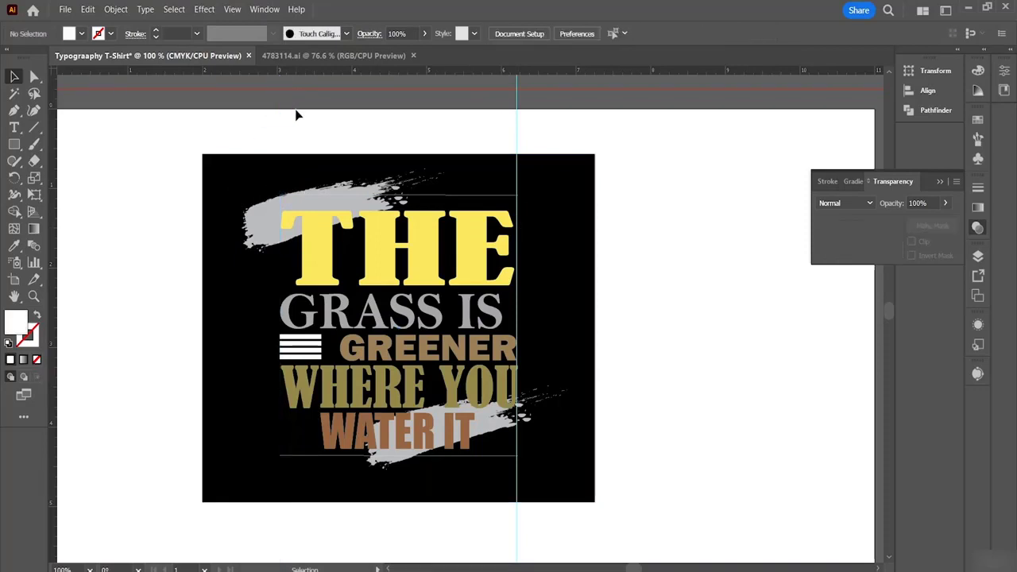
left_click(517, 113)
key("Delete")
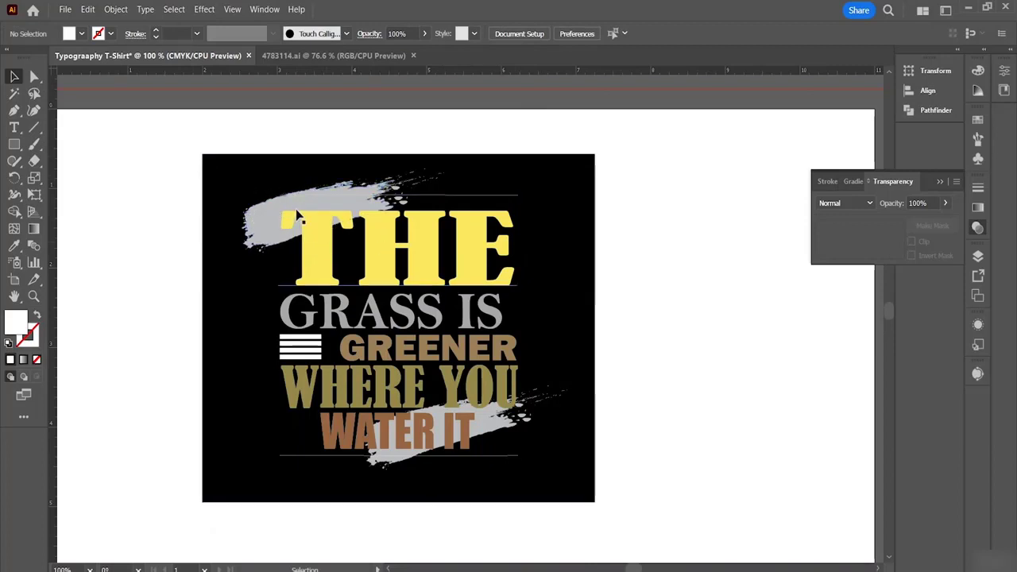
Delete the thin horizontal border line above THE.
left_click(494, 460)
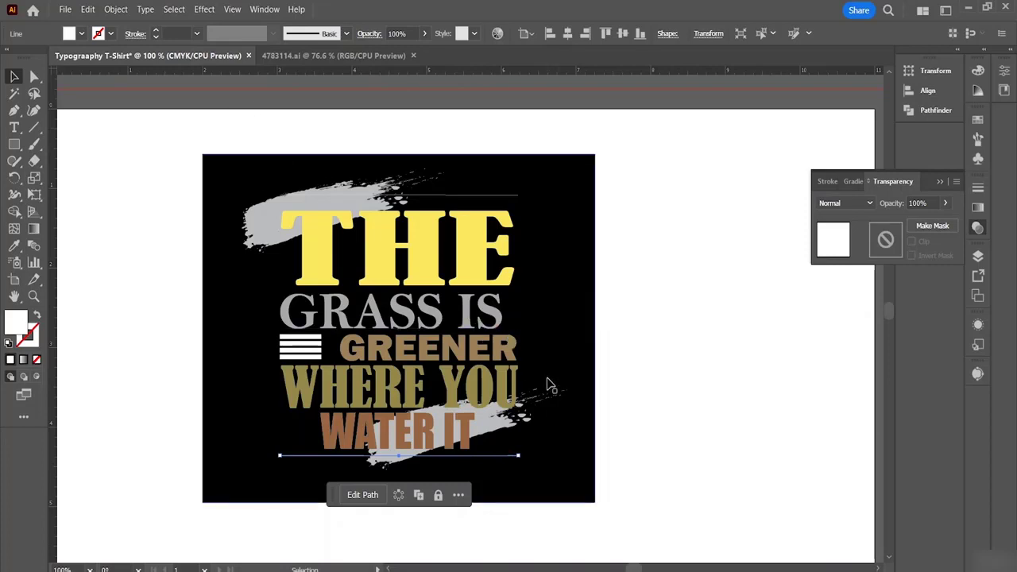
left_click(481, 198)
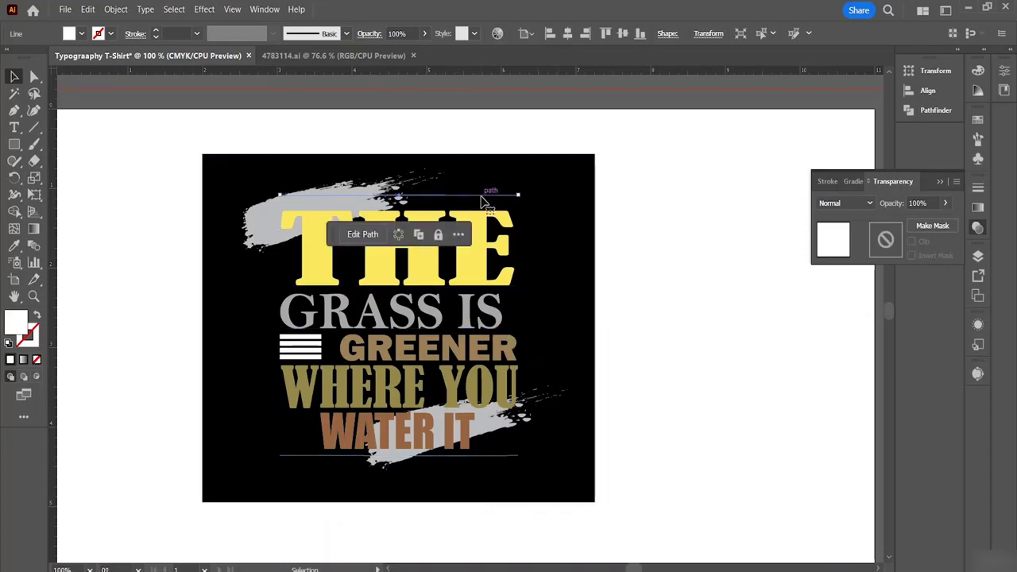
key("Delete")
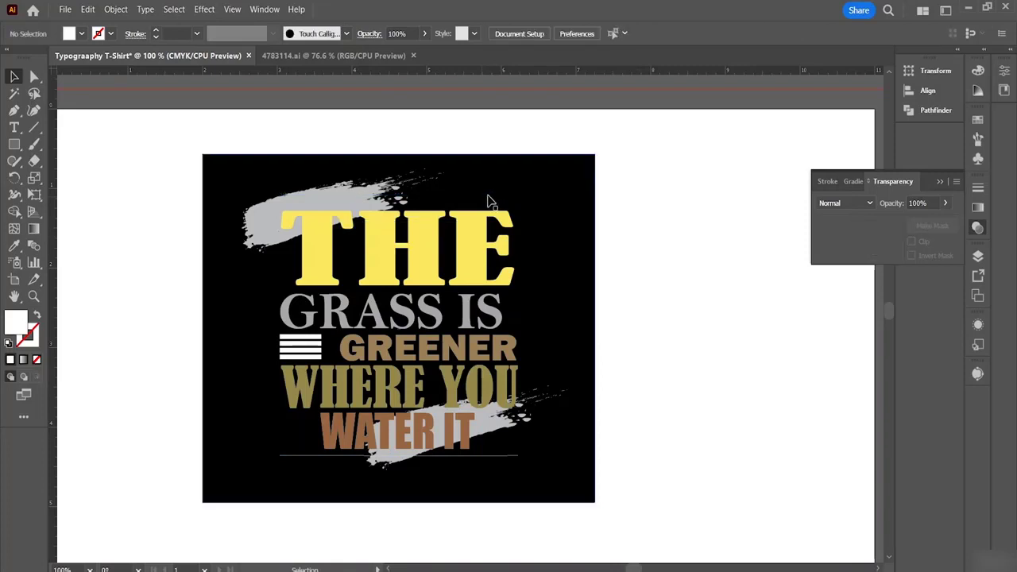
Move the border line under WATER IT further down and extend its left end to a length of about 3.76 in.
left_click(479, 457)
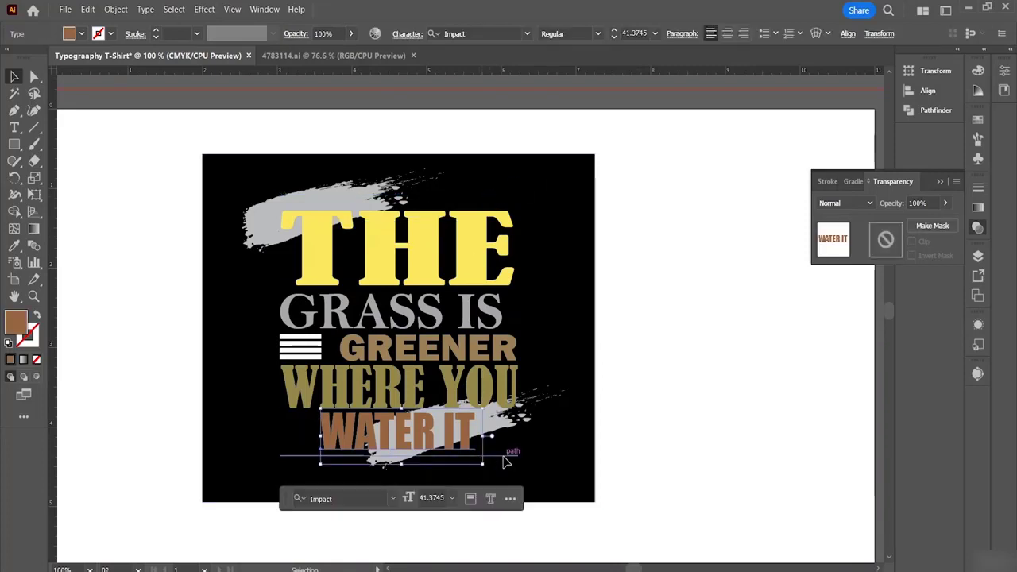
left_click_drag(503, 458, 503, 480)
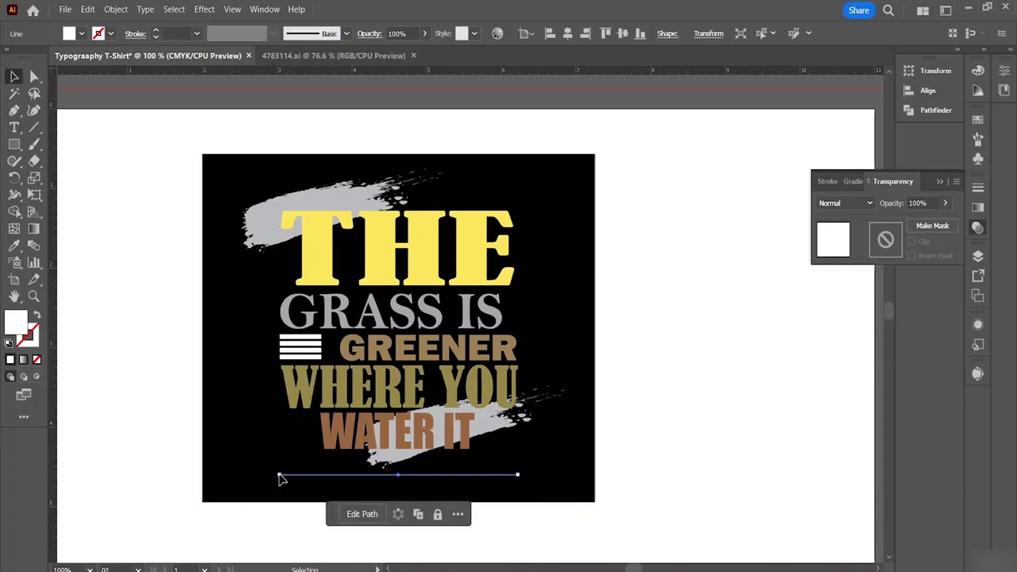
left_click_drag(279, 478, 237, 479)
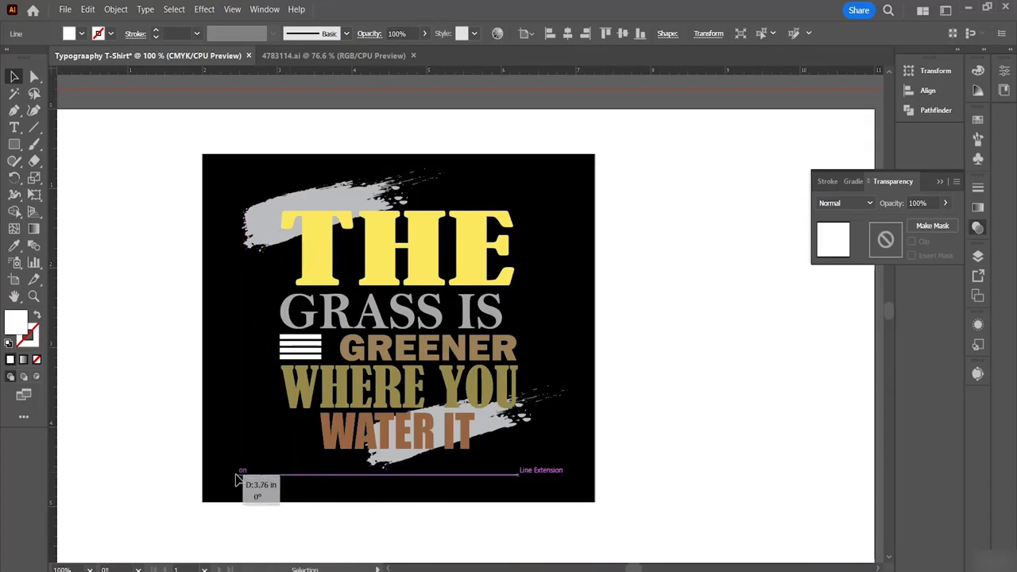
left_click_drag(237, 479, 236, 477)
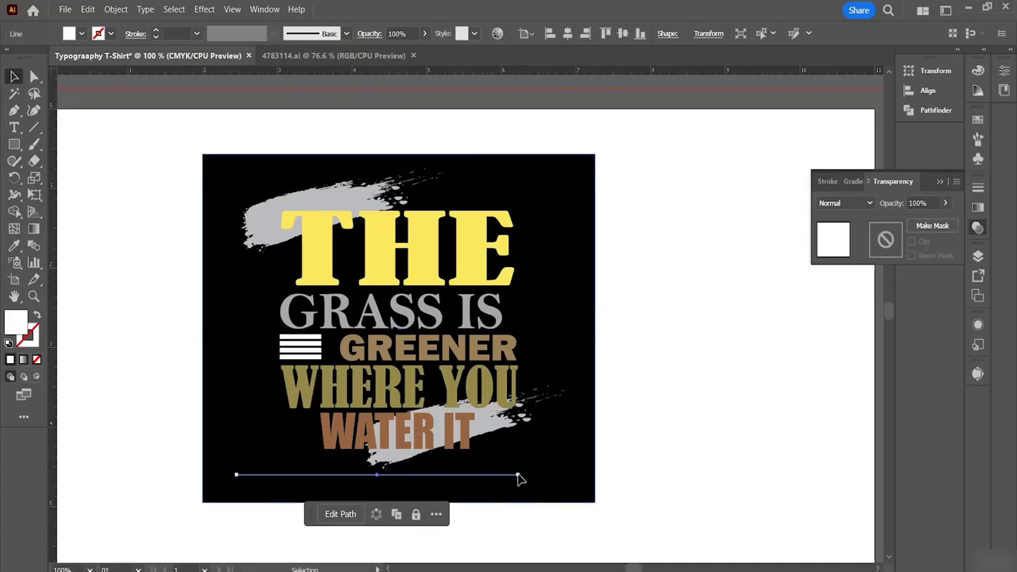
Extend the right end of the border line under WATER IT and set its stroke weight to 6 pt.
left_click_drag(520, 477, 558, 480)
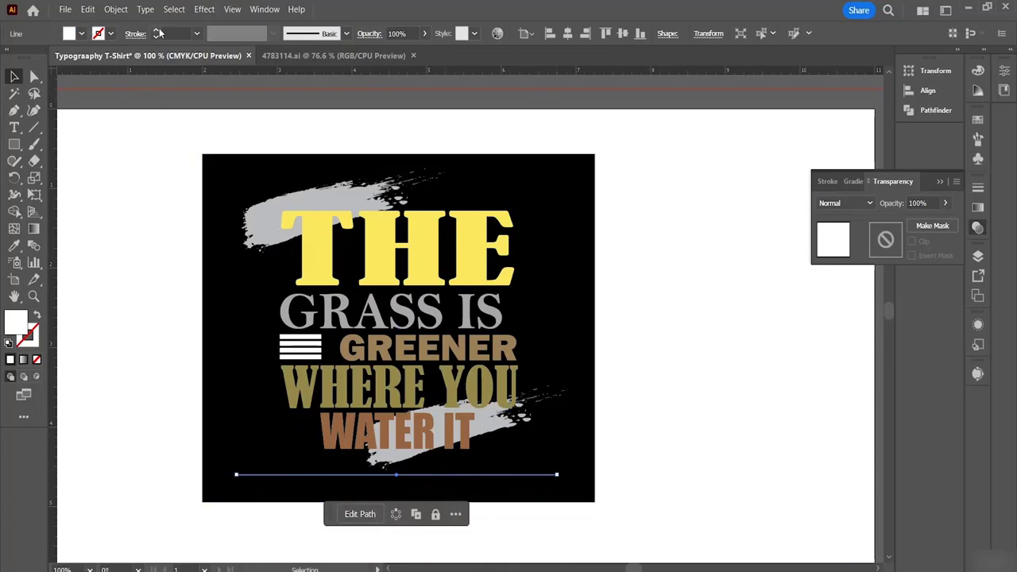
left_click(157, 31)
left_click(158, 31)
left_click(157, 31)
left_click(157, 31)
left_click(157, 31)
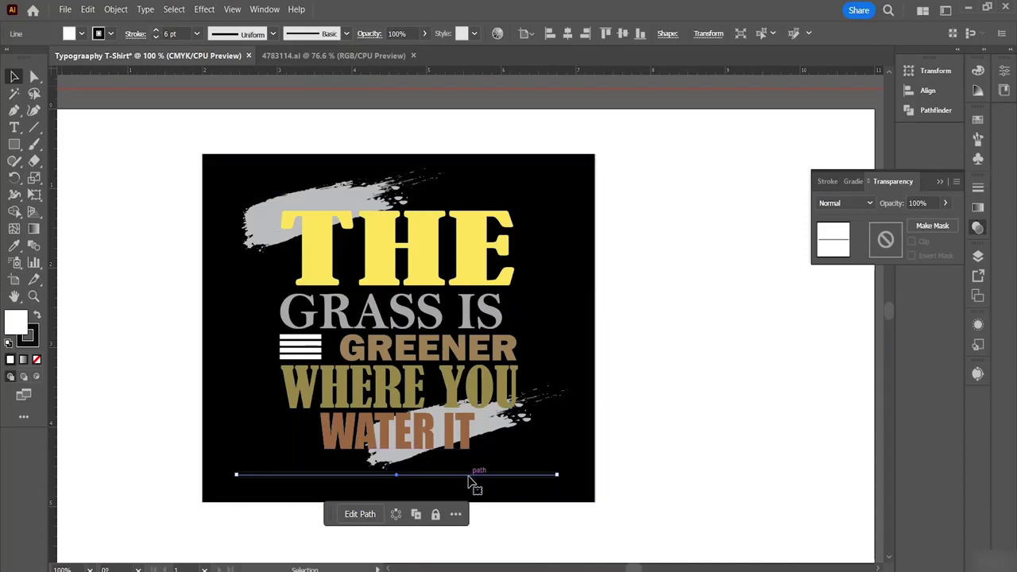
Bring the border line under WATER IT to the front and move it slightly upward.
left_click(82, 34)
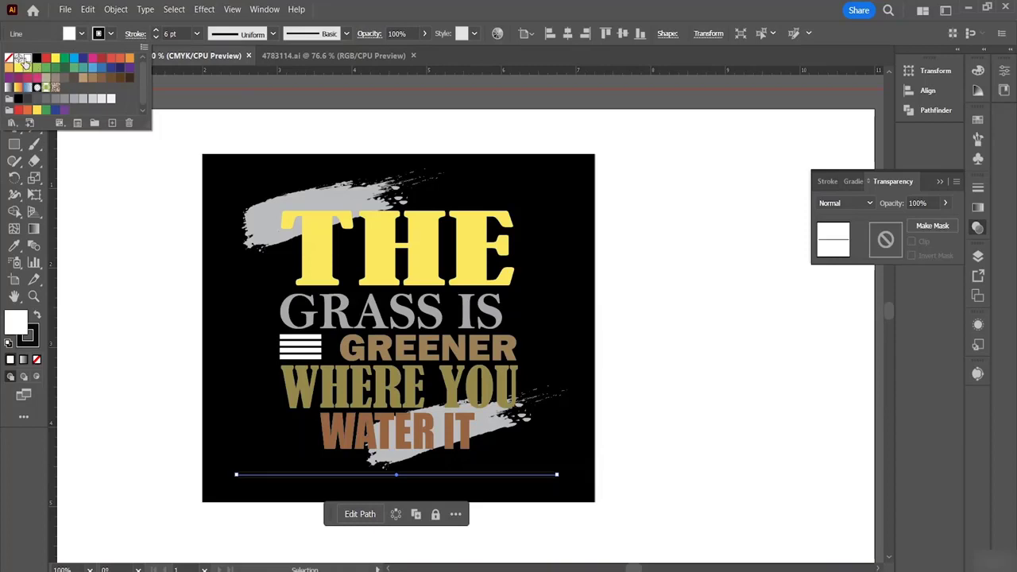
left_click(453, 477)
right_click(452, 475)
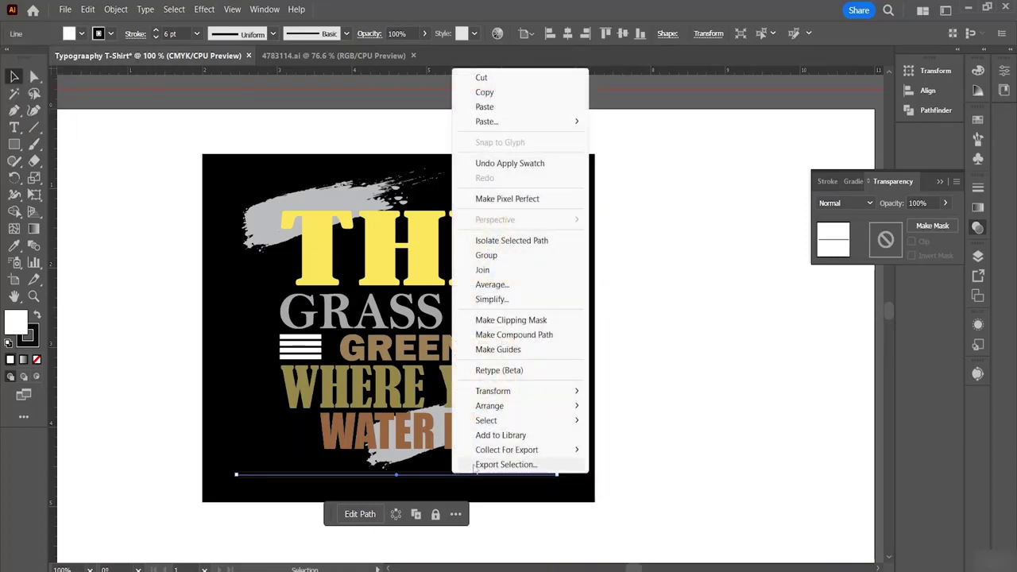
mouse_move(503, 410)
left_click(628, 407)
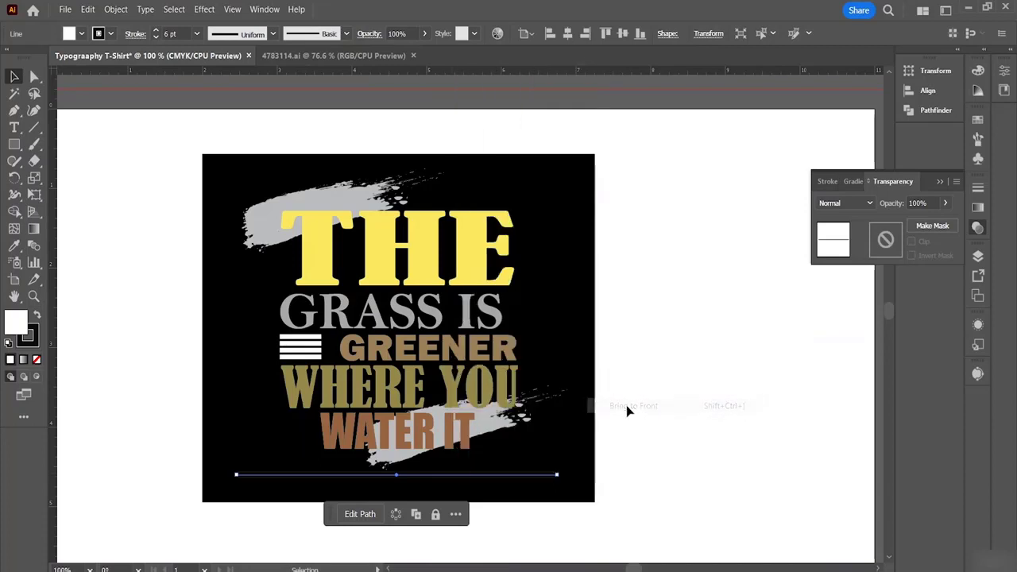
mouse_move(499, 480)
left_mouse_down()
mouse_move(515, 490)
mouse_move(530, 533)
mouse_move(536, 485)
mouse_move(485, 477)
left_mouse_up()
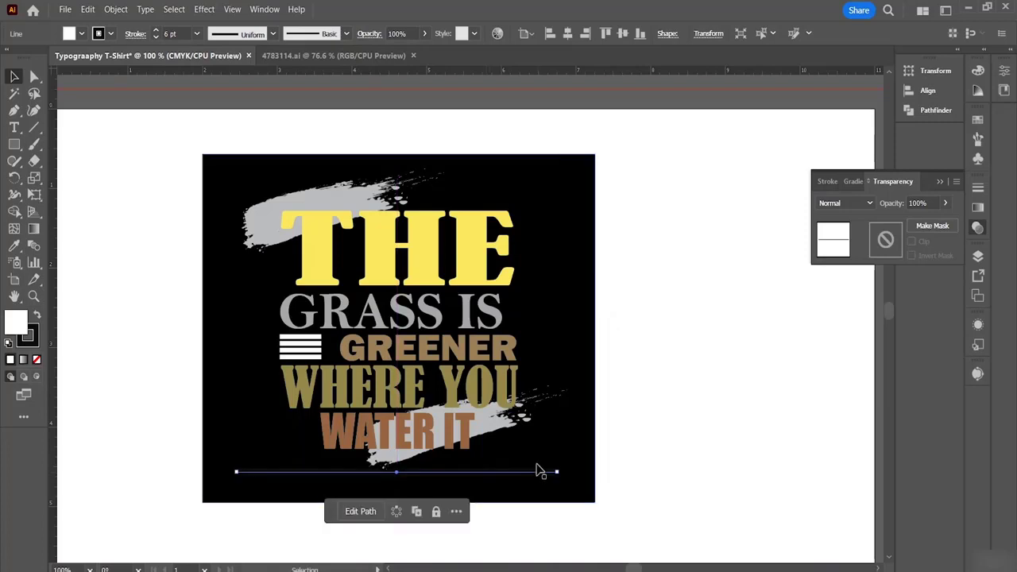
Set the stroke color of the border line under WATER IT to white and deselect it.
left_click(490, 477)
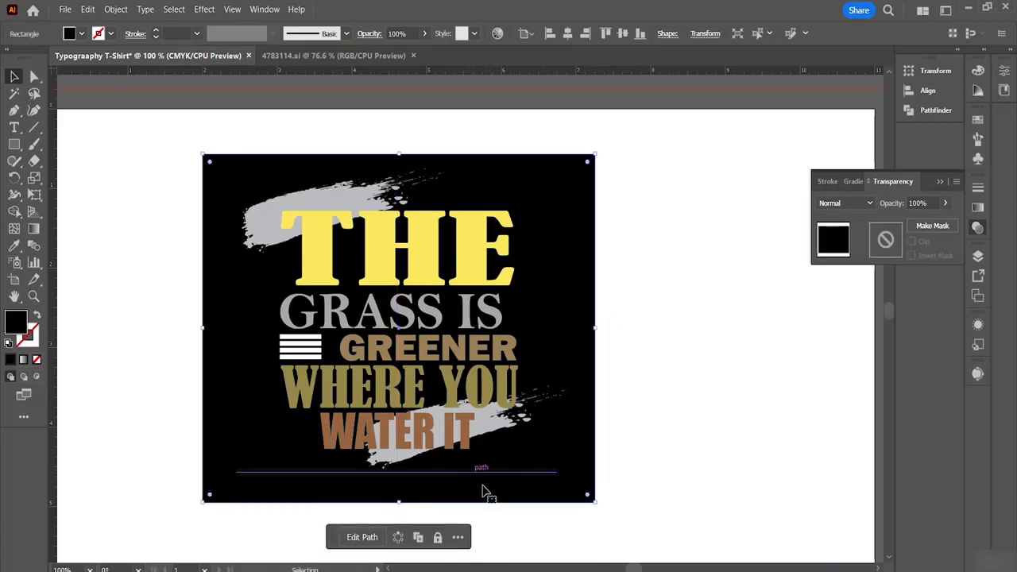
left_click(478, 475)
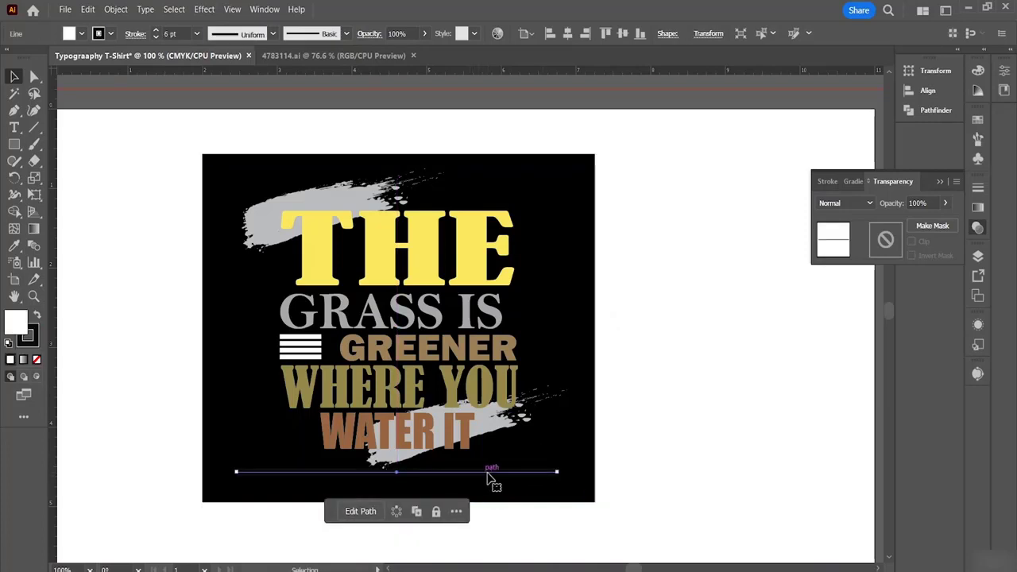
left_click(111, 34)
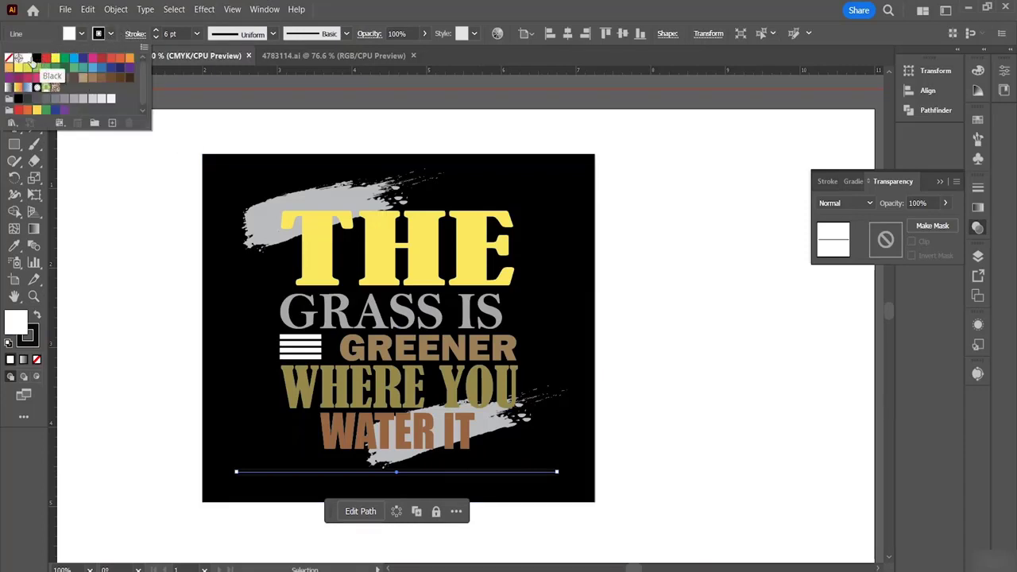
left_click(25, 61)
left_click(682, 327)
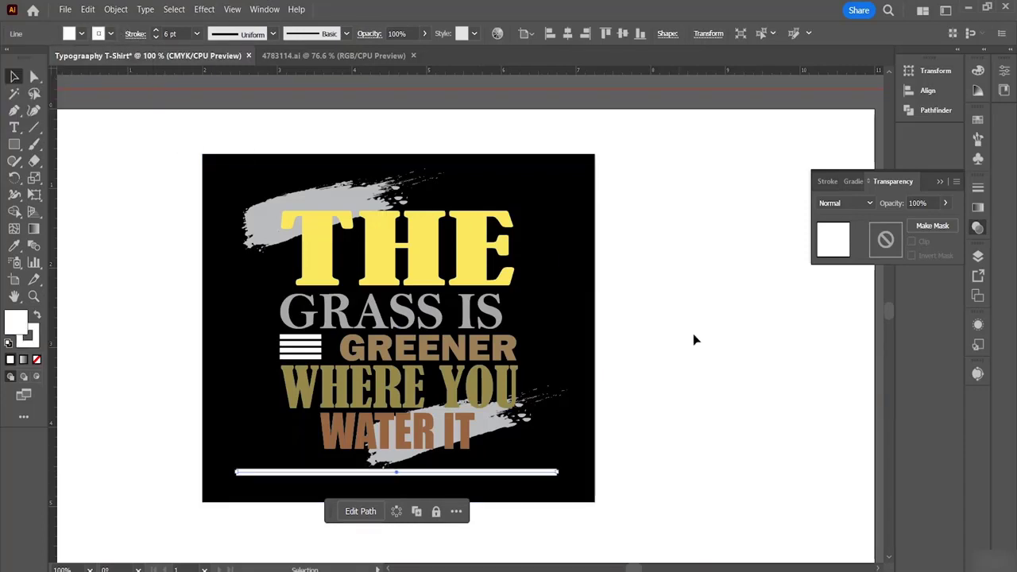
left_click(654, 437)
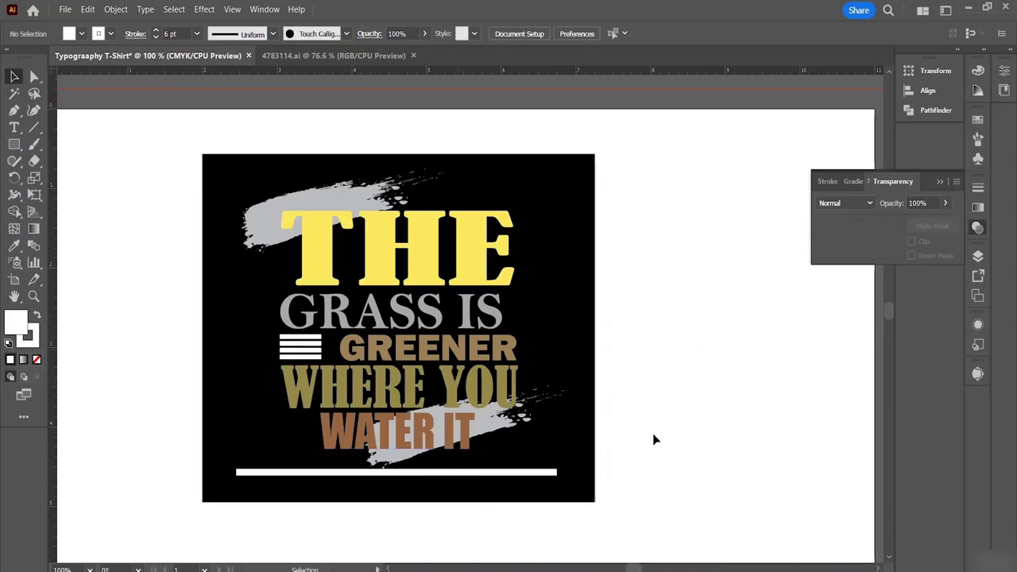
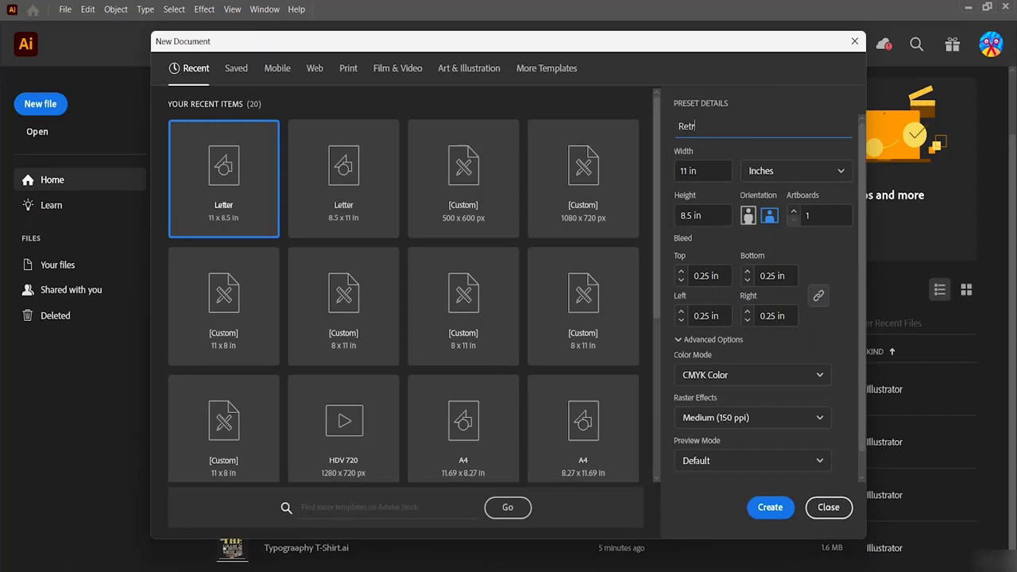
Create a new 11 x 8.5 in landscape CMYK document named Retro Sunset T-Shirt.
type("unset T-Shirt")
left_click(764, 513)
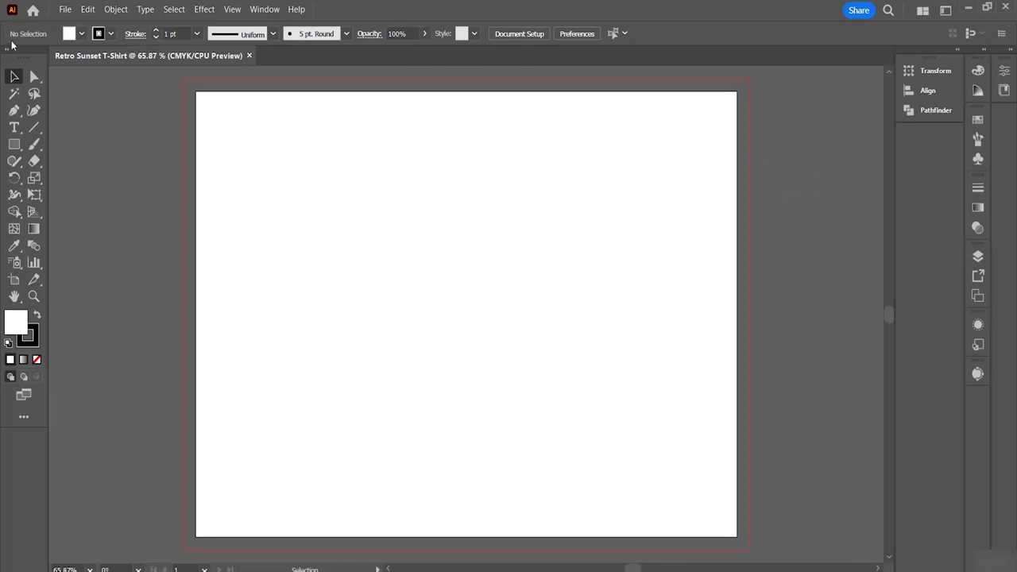
Draw a large, nearly circular ellipse on the artboard and move it up and slightly left.
left_click(16, 147)
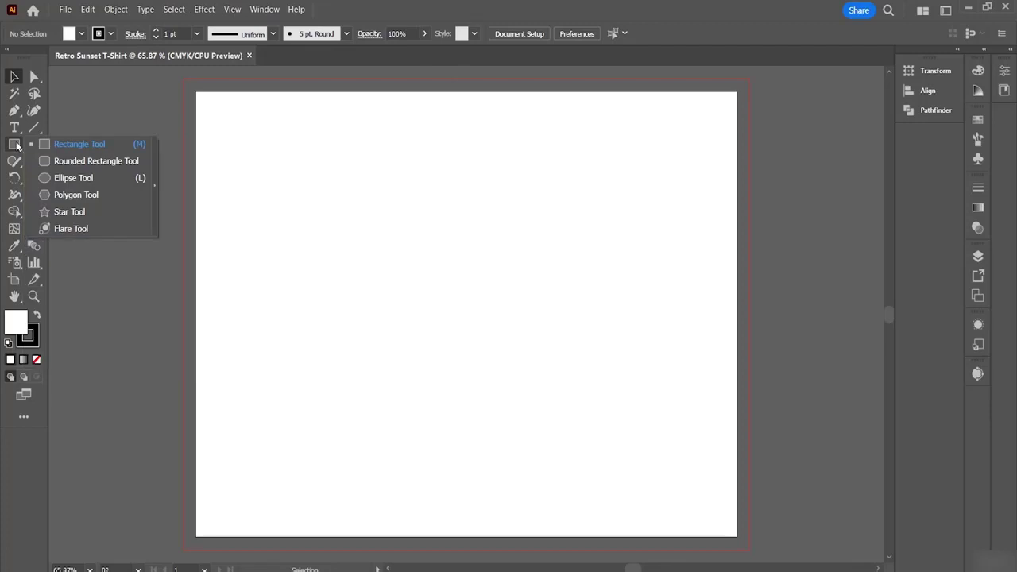
left_click(59, 180)
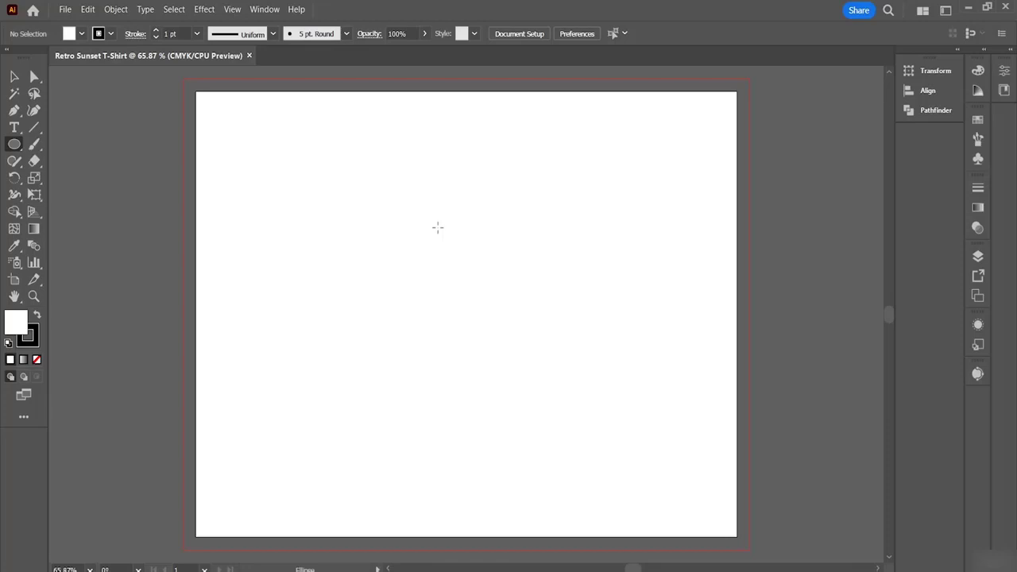
mouse_move(322, 165)
left_mouse_down()
mouse_move(518, 354)
mouse_move(439, 165)
mouse_move(425, 410)
mouse_move(595, 442)
mouse_move(424, 479)
mouse_move(588, 283)
mouse_move(579, 343)
mouse_move(411, 221)
mouse_move(433, 336)
mouse_move(416, 241)
mouse_move(481, 321)
mouse_move(632, 454)
mouse_move(570, 372)
mouse_move(600, 397)
left_mouse_up()
key("v")
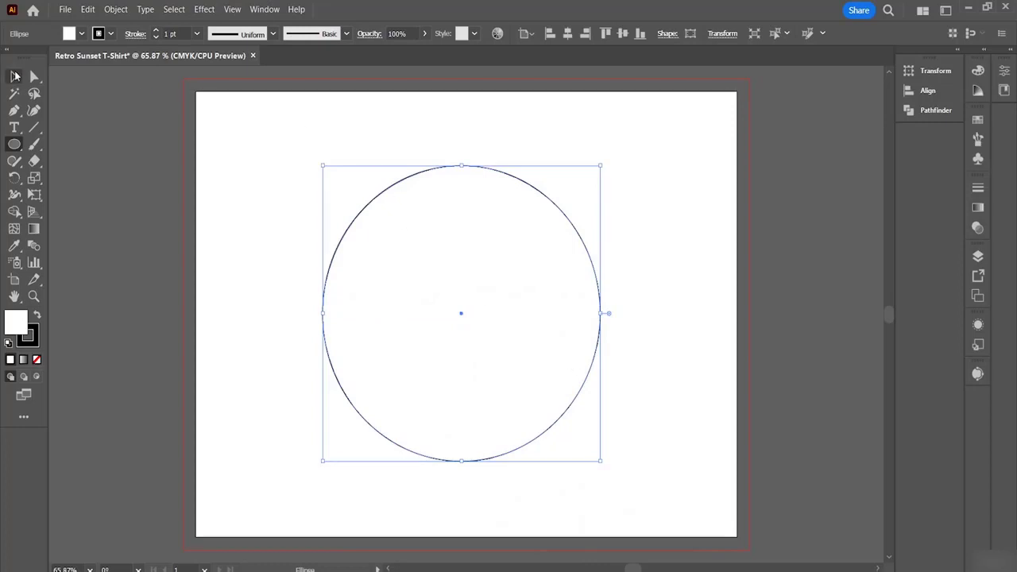
left_click_drag(472, 230, 460, 200)
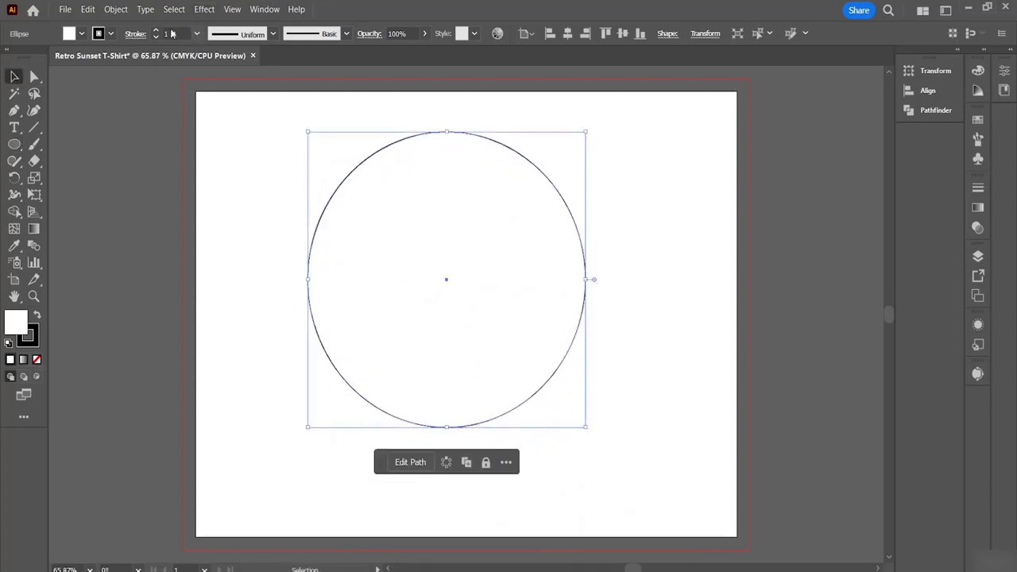
Remove the ellipse's stroke and fill it with red.
left_click(113, 34)
left_click(9, 58)
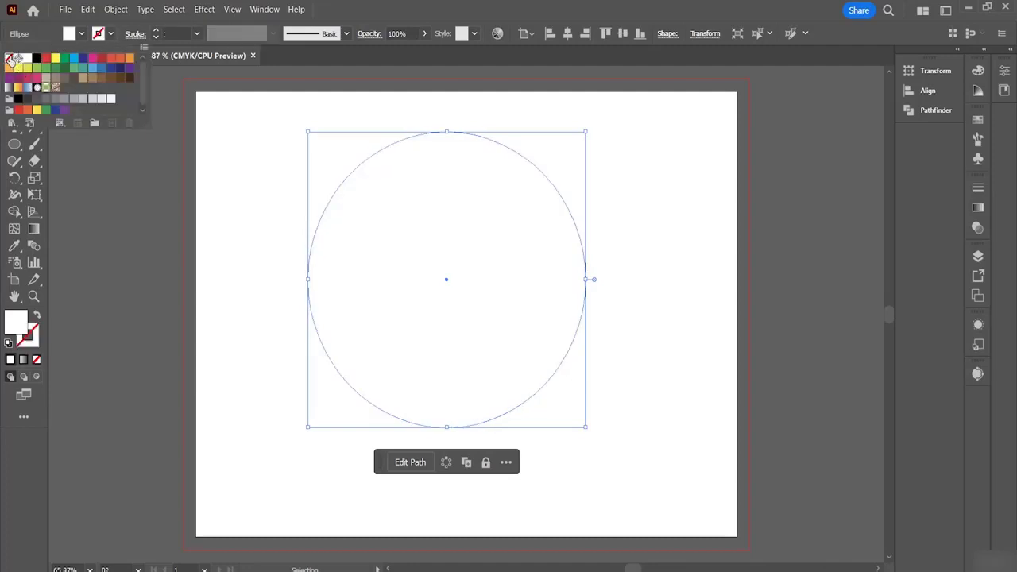
left_click(81, 34)
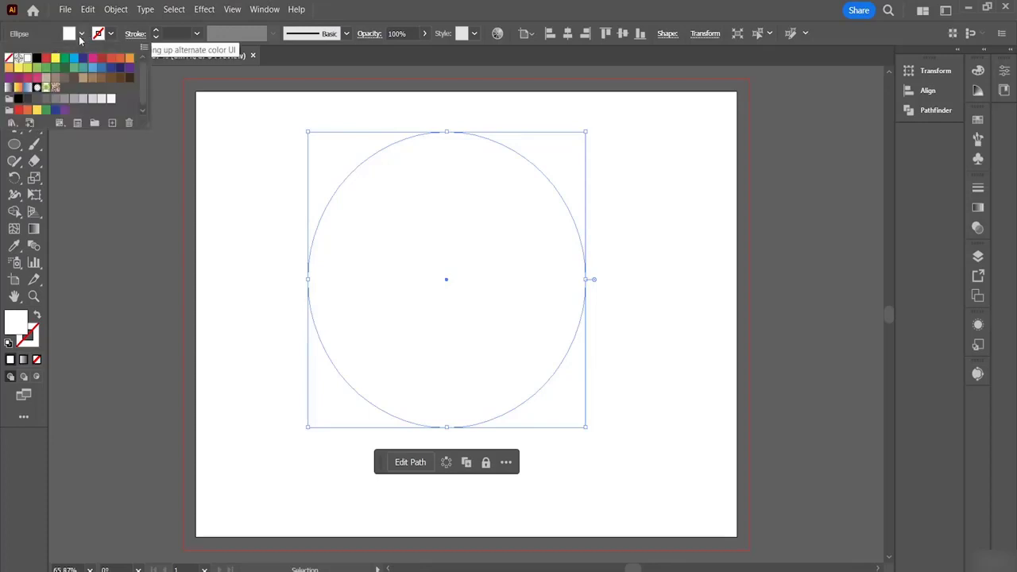
left_click(46, 62)
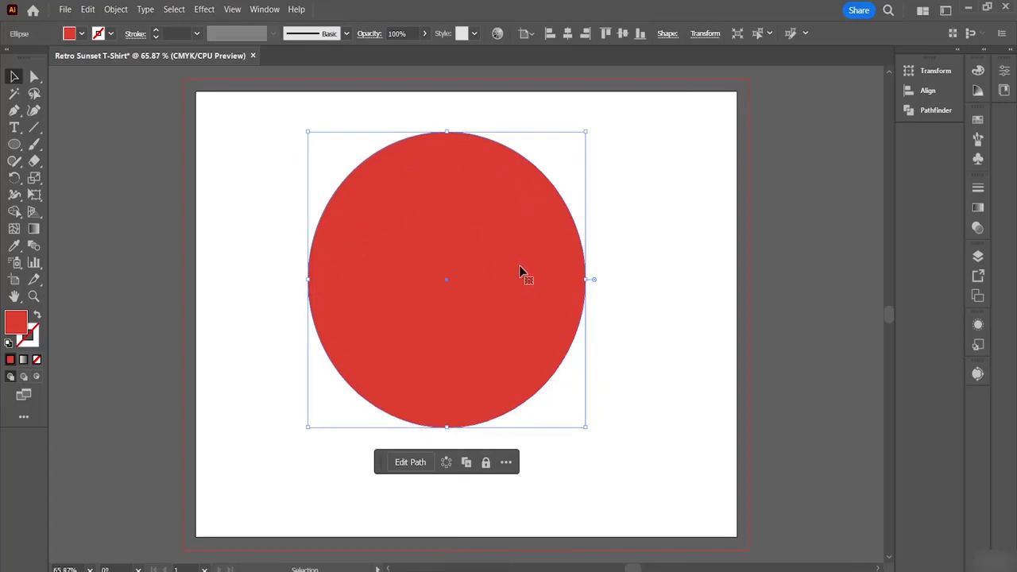
Duplicate the red ellipse in place as a slightly smaller concentric copy and fill the copy with yellow.
key("a")
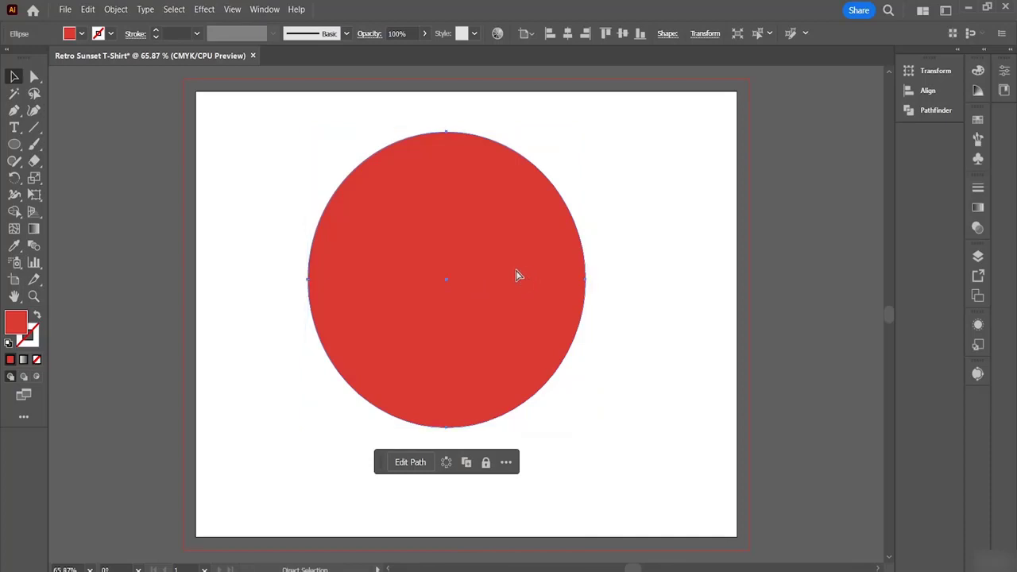
key("v")
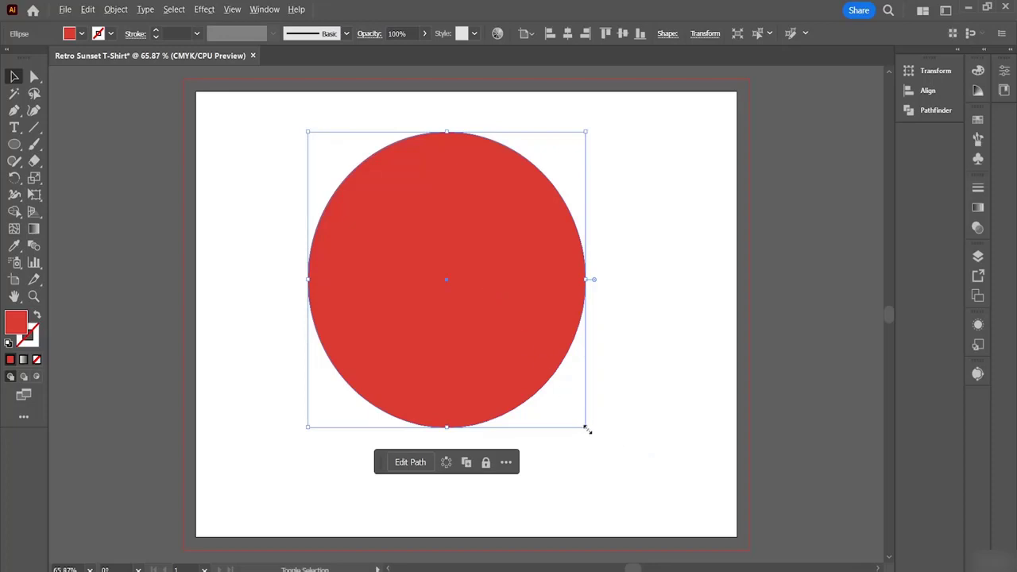
left_click_drag(587, 425, 560, 414)
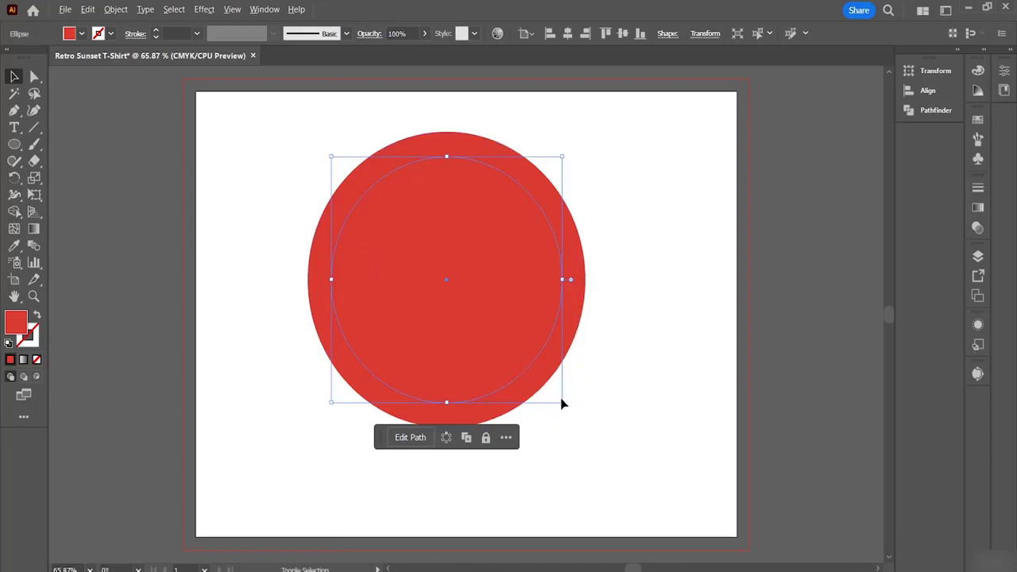
left_click_drag(562, 403, 574, 410)
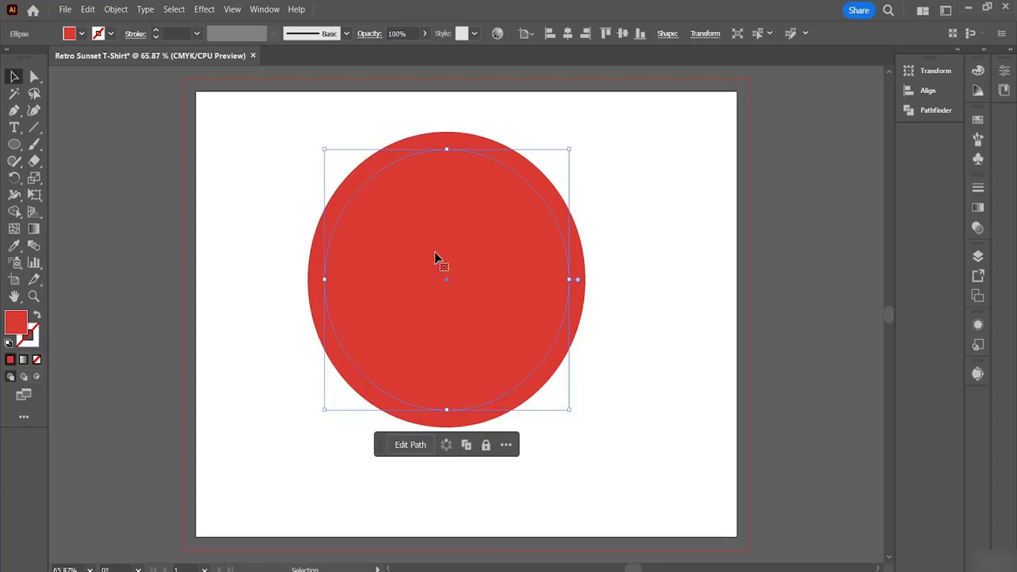
left_click(78, 33)
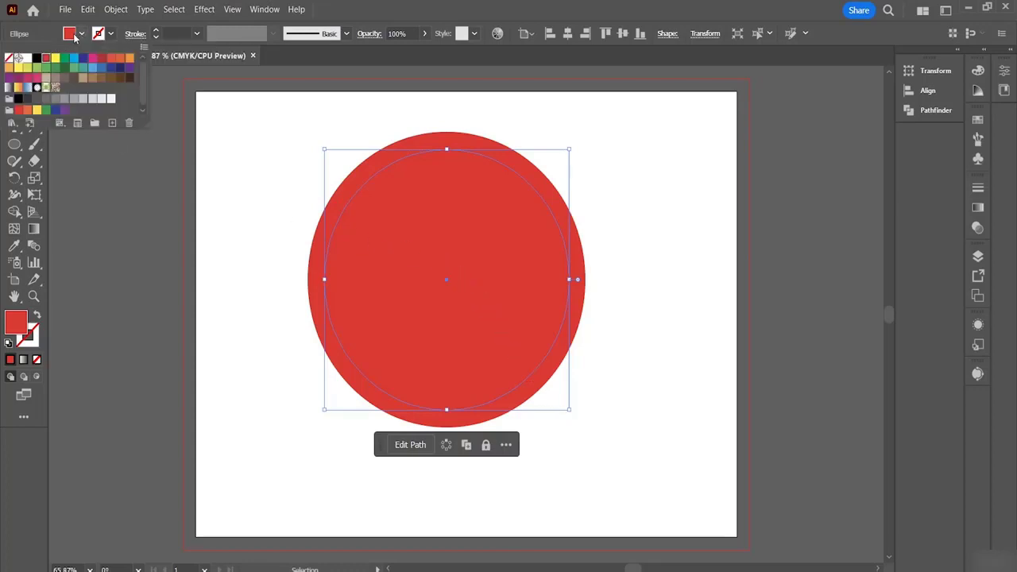
left_click(56, 59)
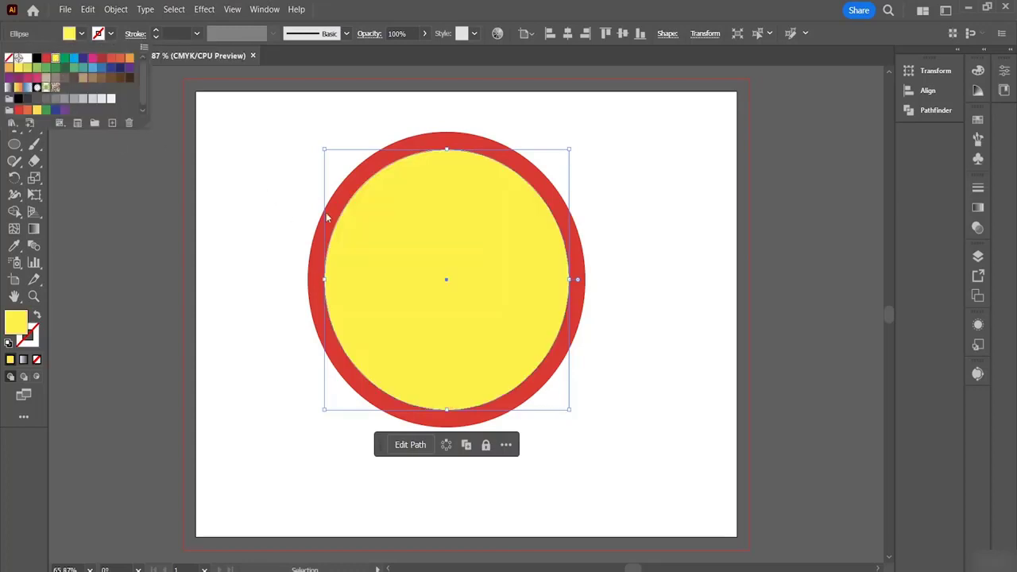
Duplicate the yellow ellipse in place as a smaller concentric copy and fill the copy with green.
left_click(515, 372)
key("ctrl+c")
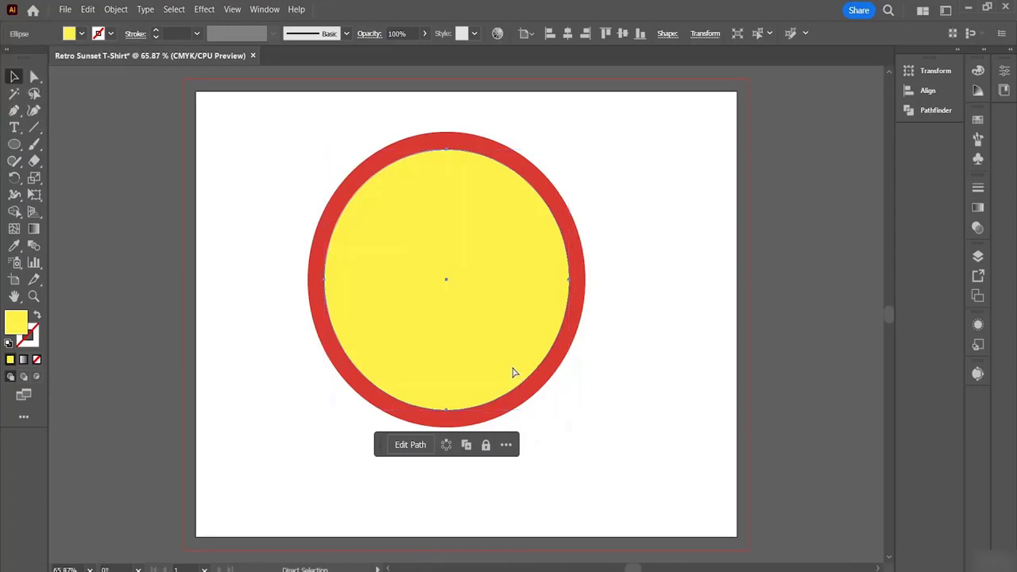
key("ctrl+f")
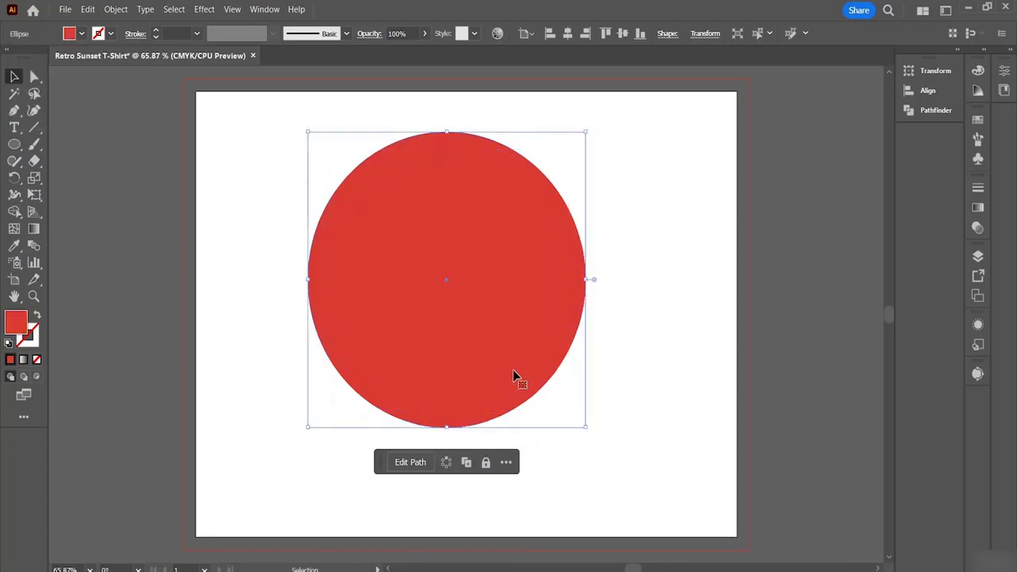
key("ctrl+f")
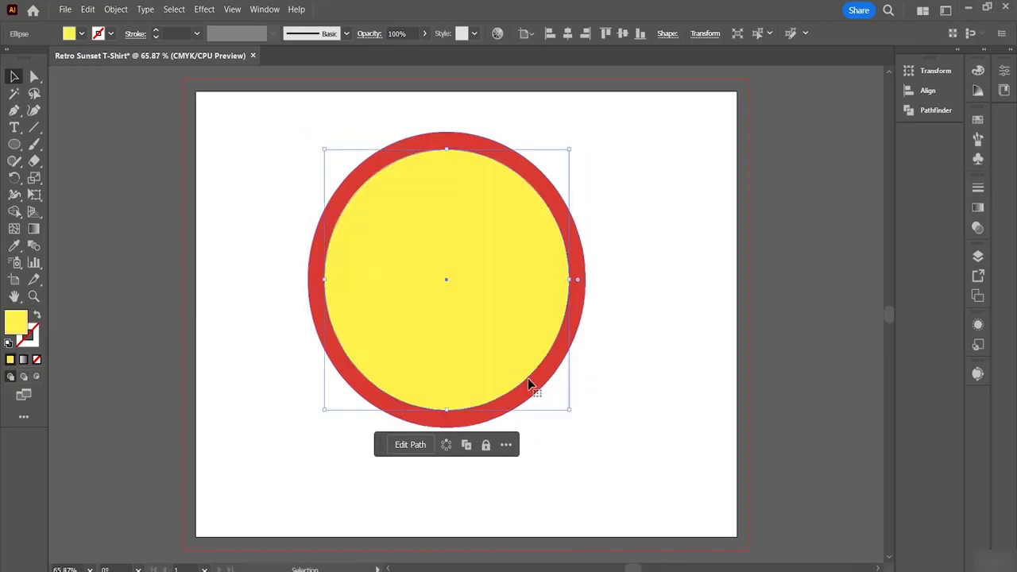
key("a")
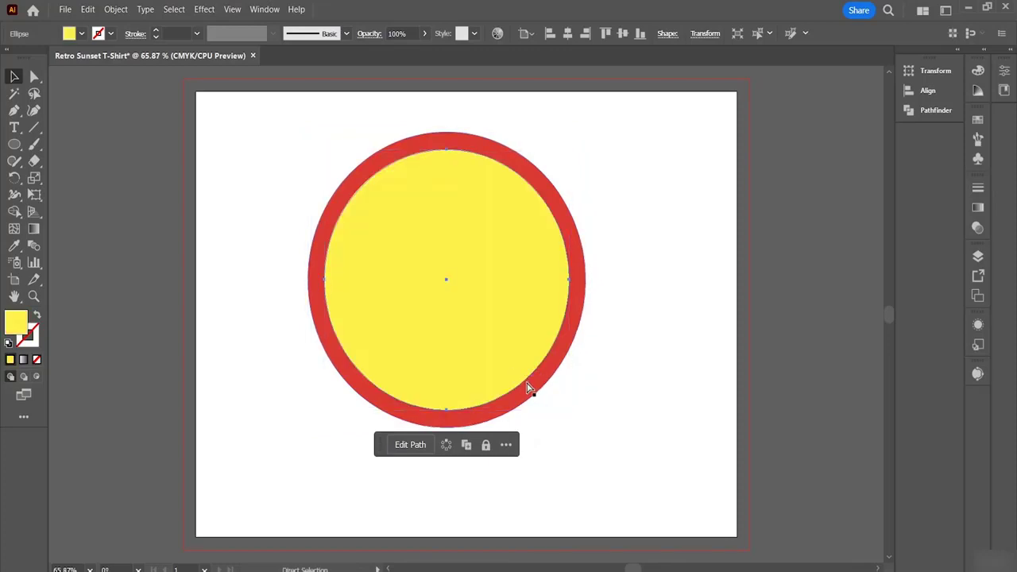
key("v")
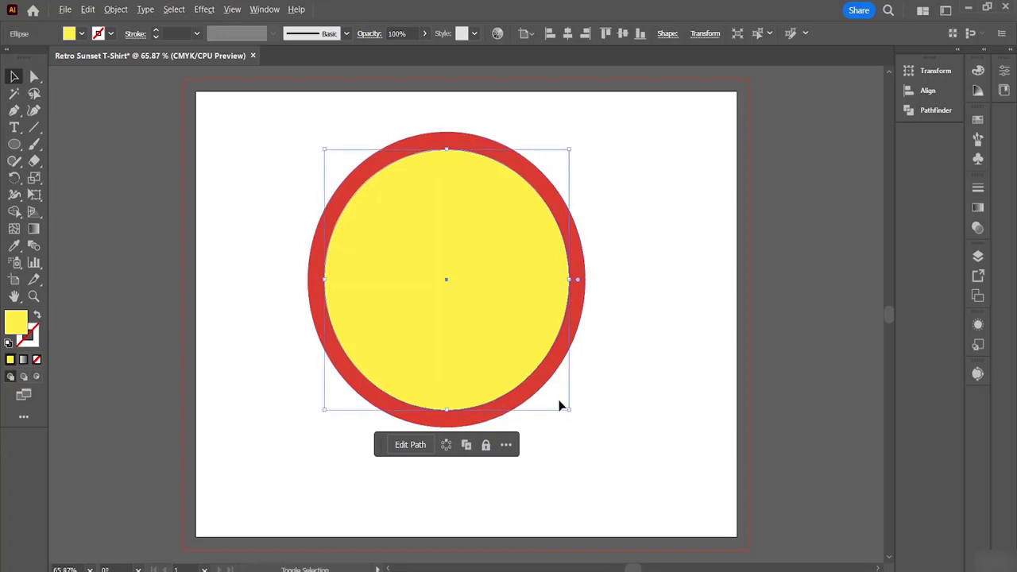
left_click_drag(569, 410, 544, 389)
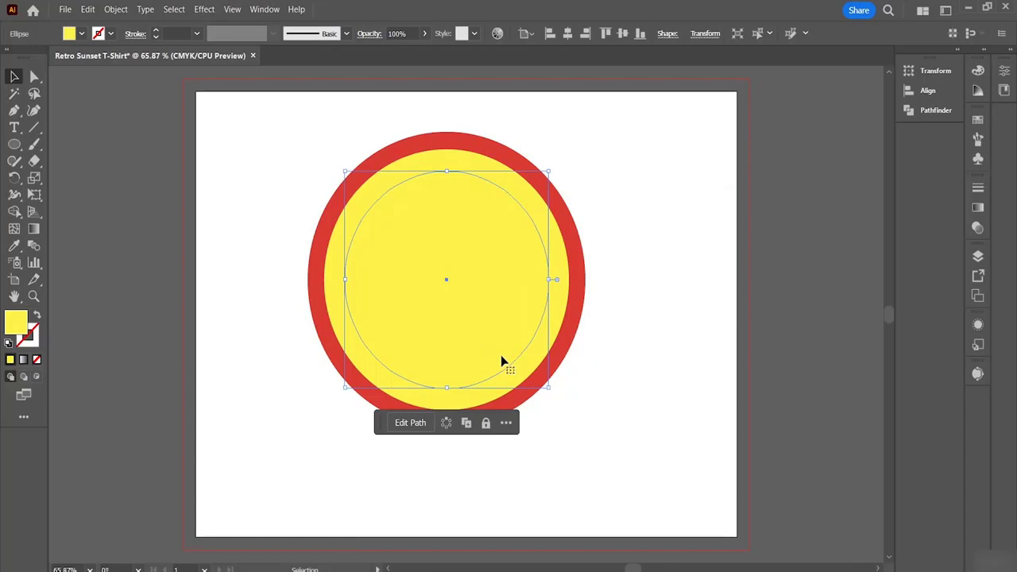
left_click(82, 34)
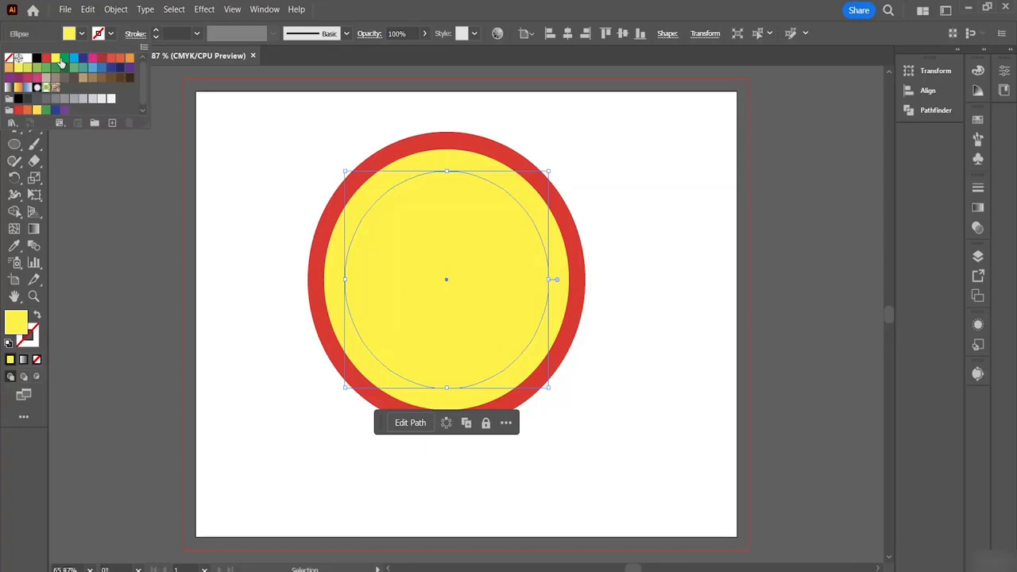
left_click(66, 60)
left_click(482, 324)
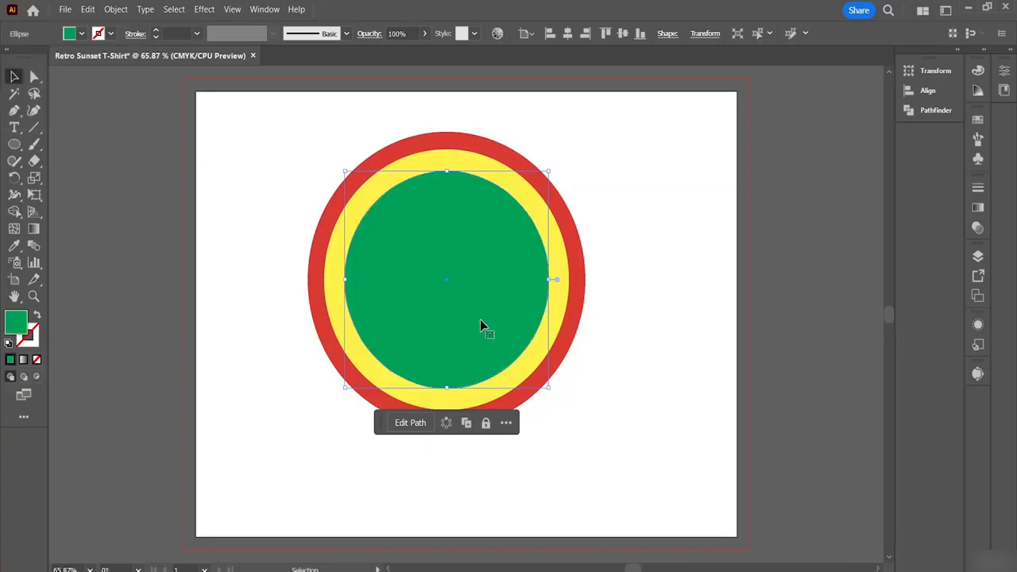
Duplicate the green ellipse in place as a smaller concentric copy and fill the copy with light blue.
key("a")
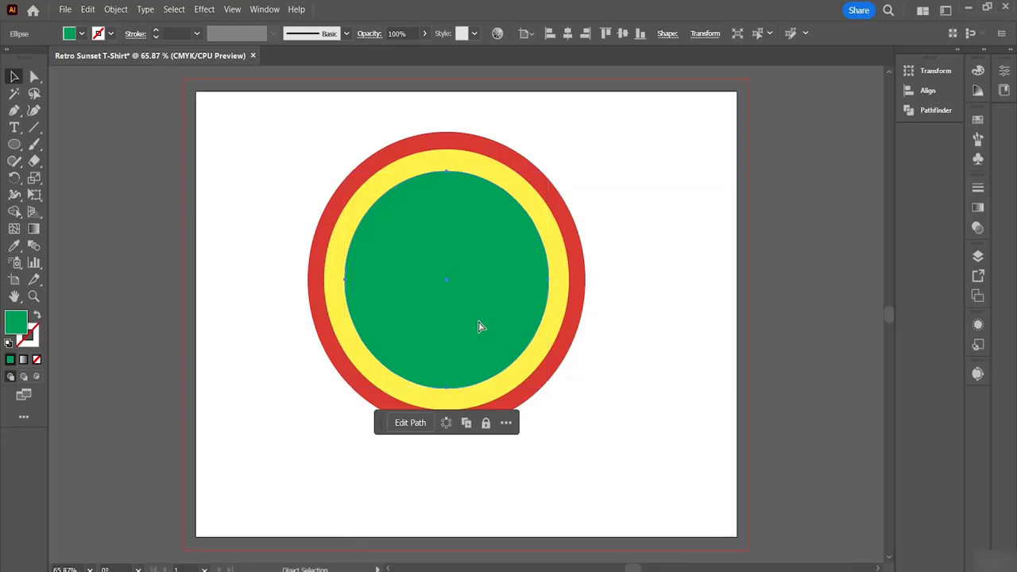
key("v")
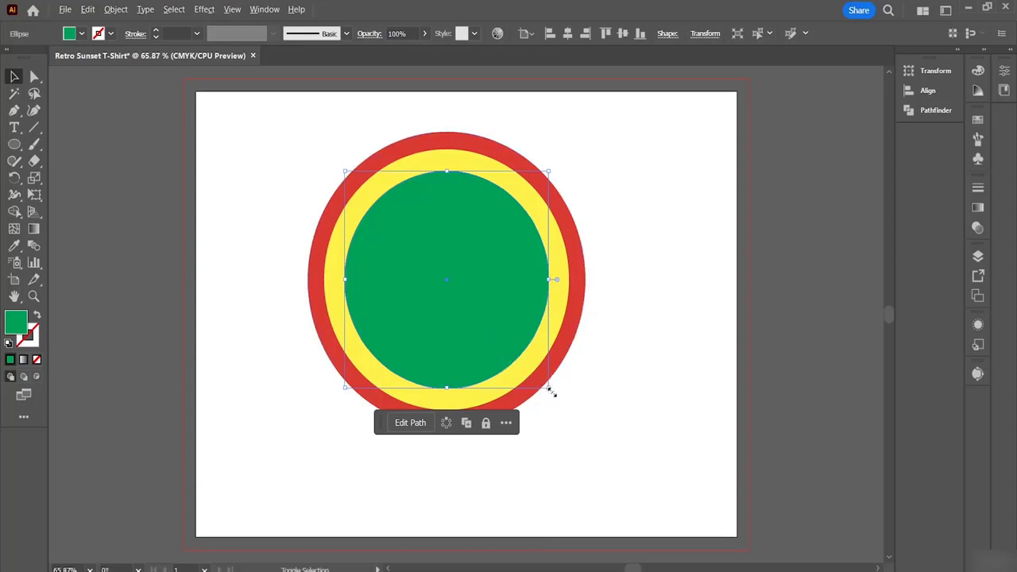
left_click_drag(548, 389, 537, 372)
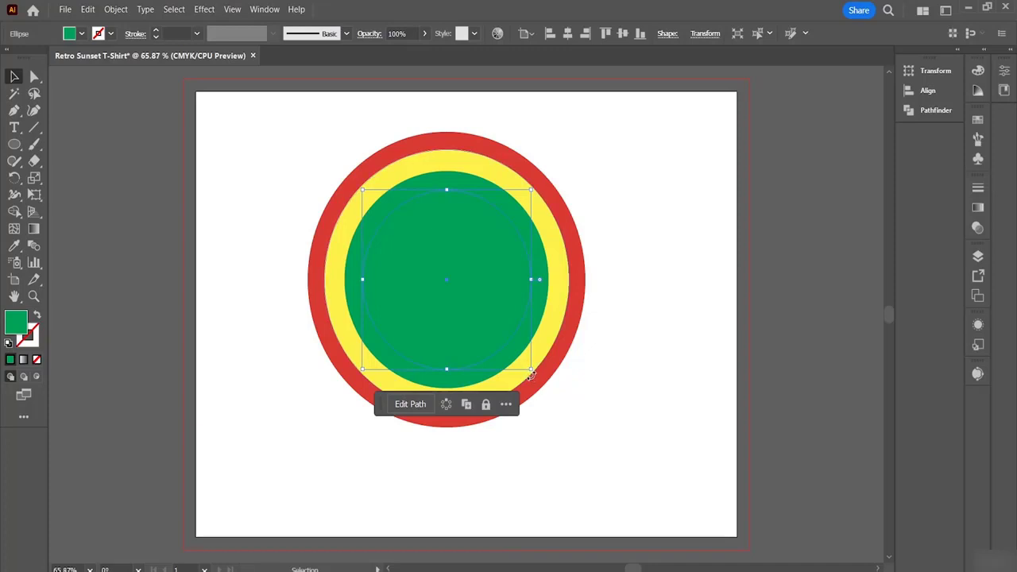
key("a")
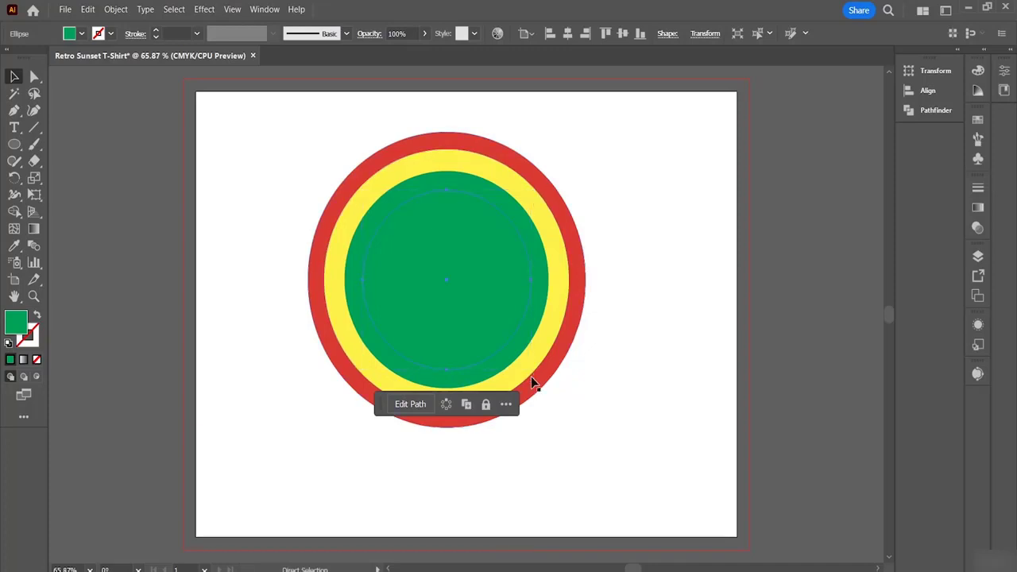
key("v")
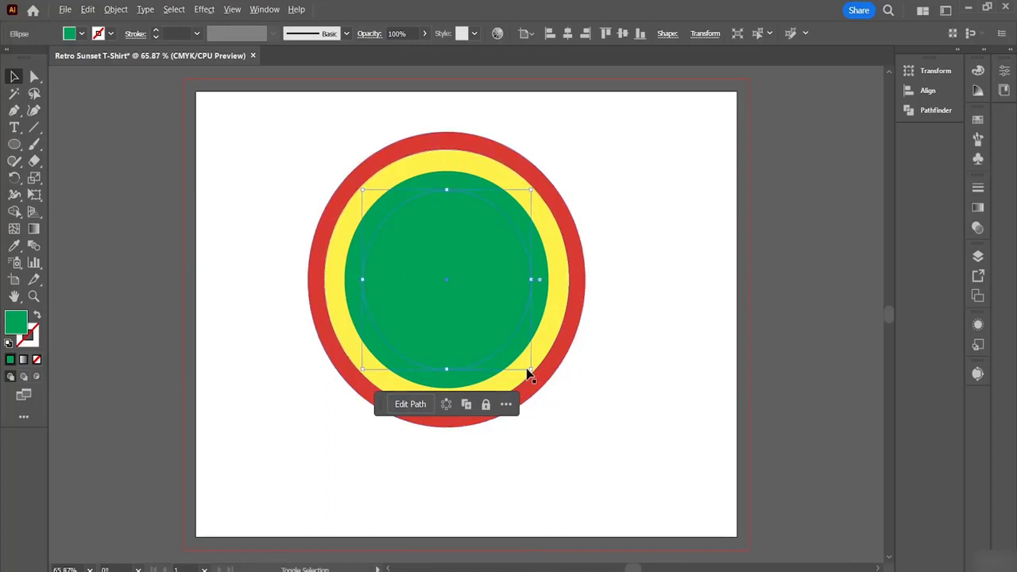
mouse_move(532, 371)
left_mouse_down()
mouse_move(504, 350)
mouse_move(529, 377)
left_mouse_up()
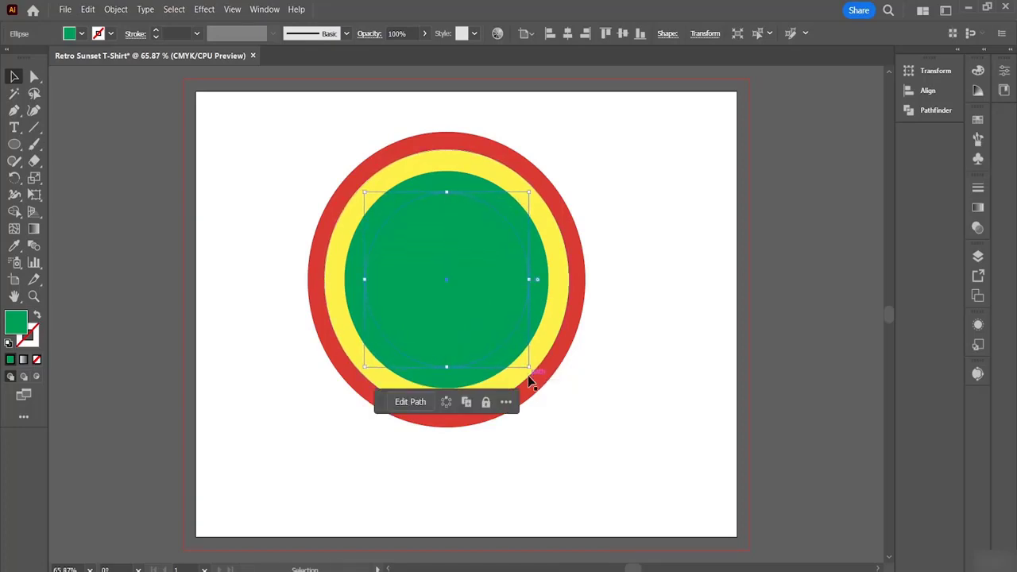
left_click(81, 33)
left_click(74, 61)
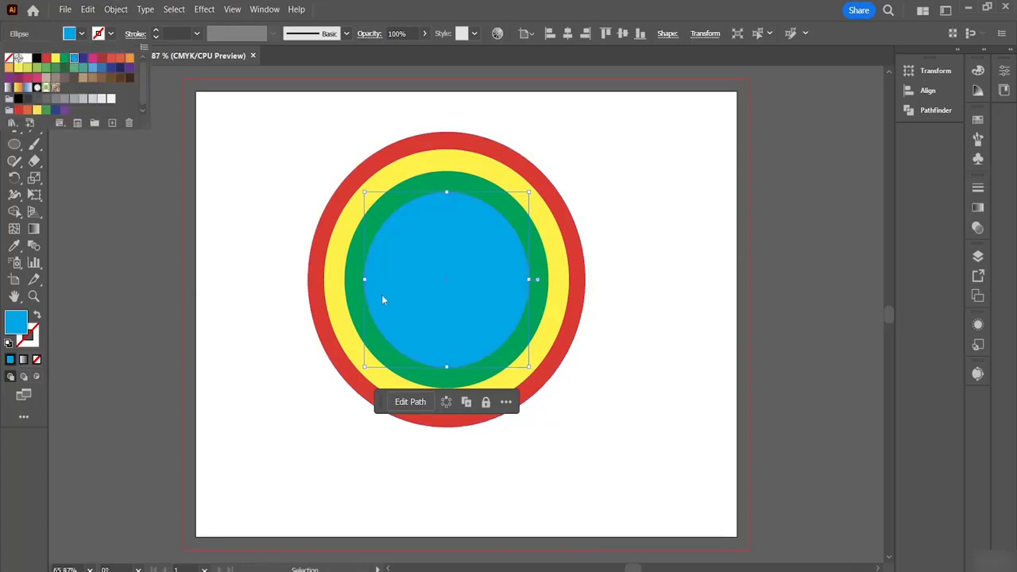
left_click(487, 331)
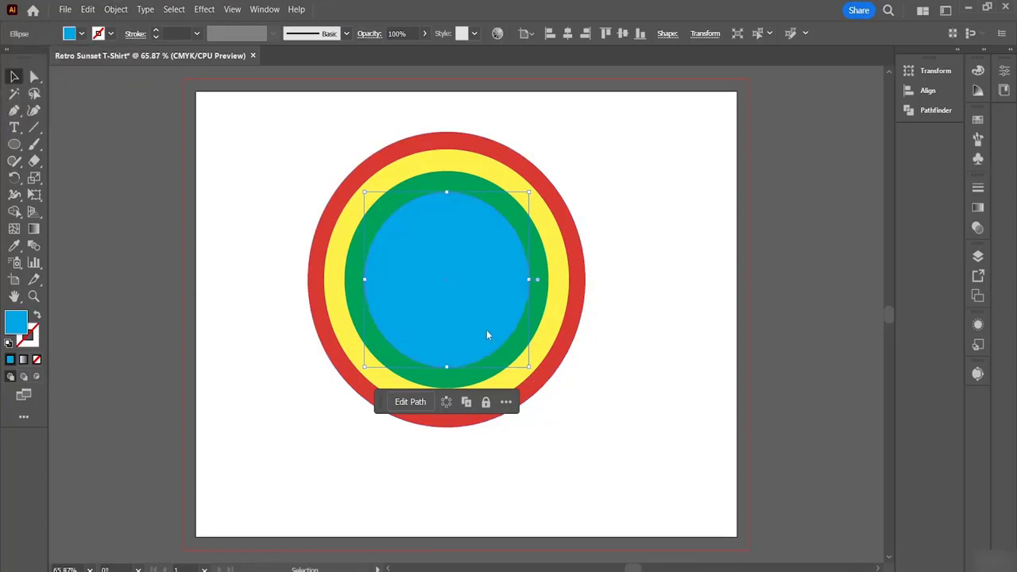
Duplicate the light blue ellipse in place as a smaller concentric copy, fill it with dark blue and deselect it.
key("a")
key("v")
left_click_drag(530, 366, 511, 355)
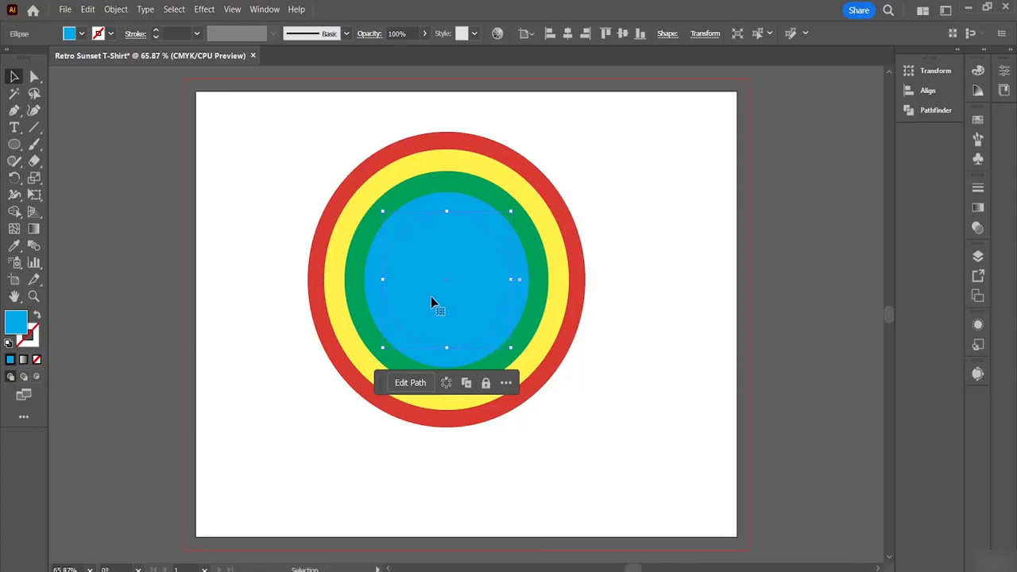
left_click(81, 34)
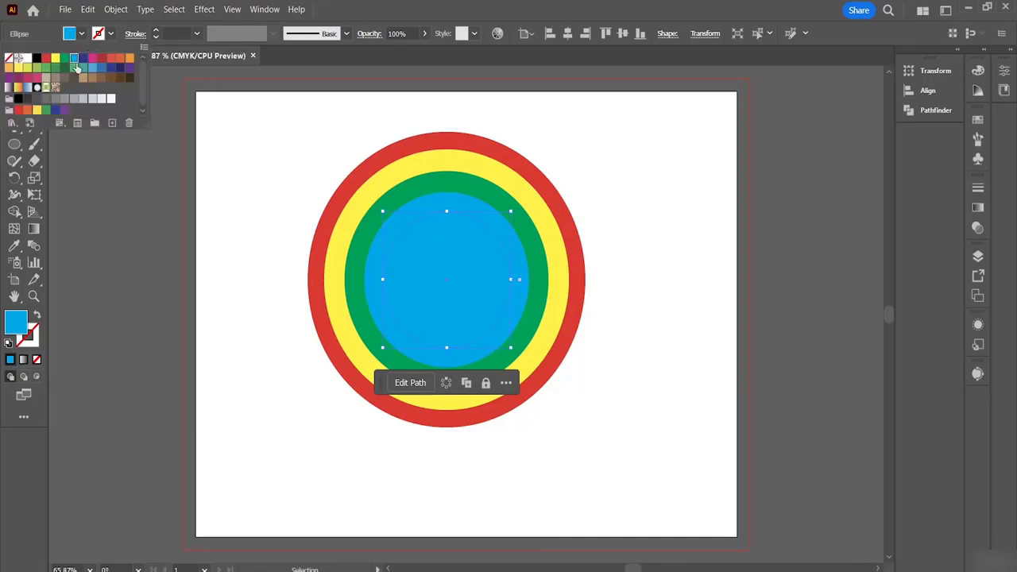
left_click(83, 59)
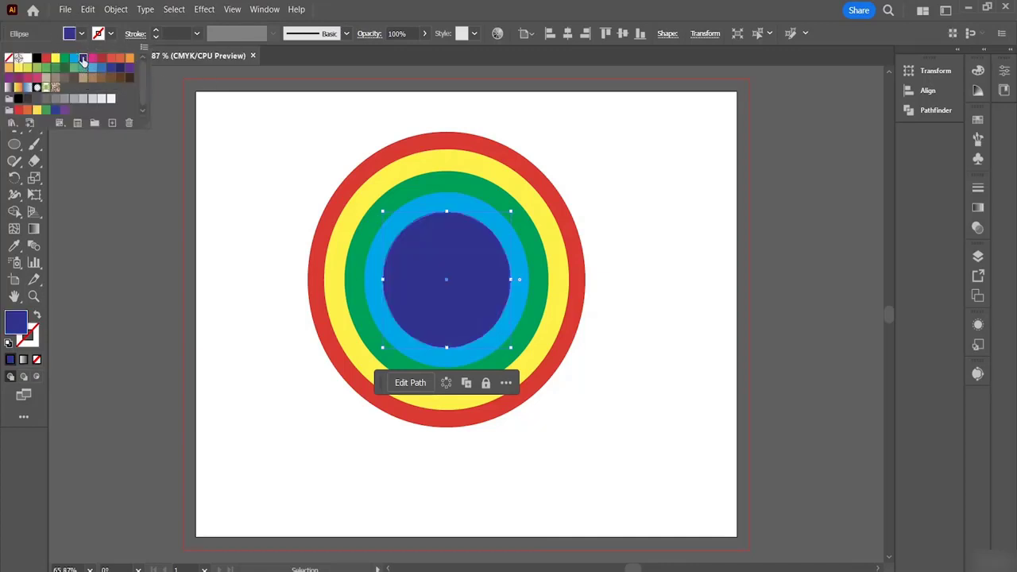
left_click(654, 277)
left_click(623, 279)
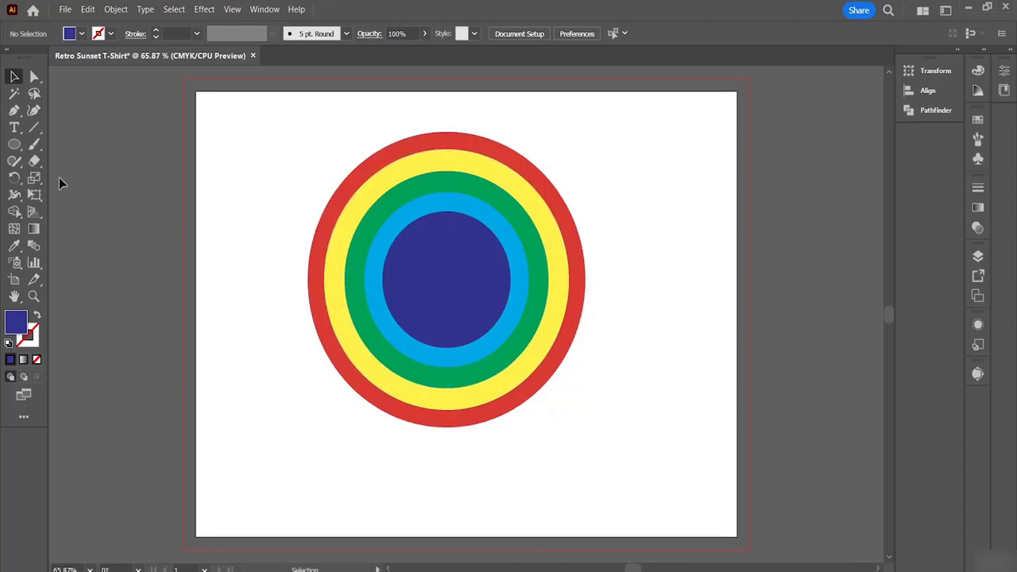
Draw a wide rectangle covering the lower half of the concentric circles and shift it slightly right to cover them evenly.
left_click_drag(14, 144, 56, 144)
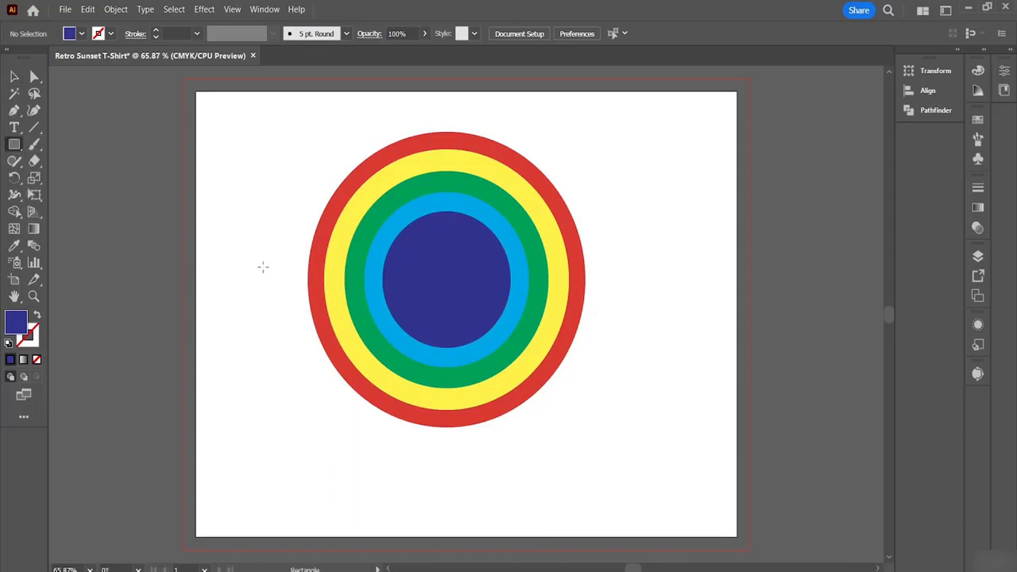
left_click_drag(263, 267, 618, 469)
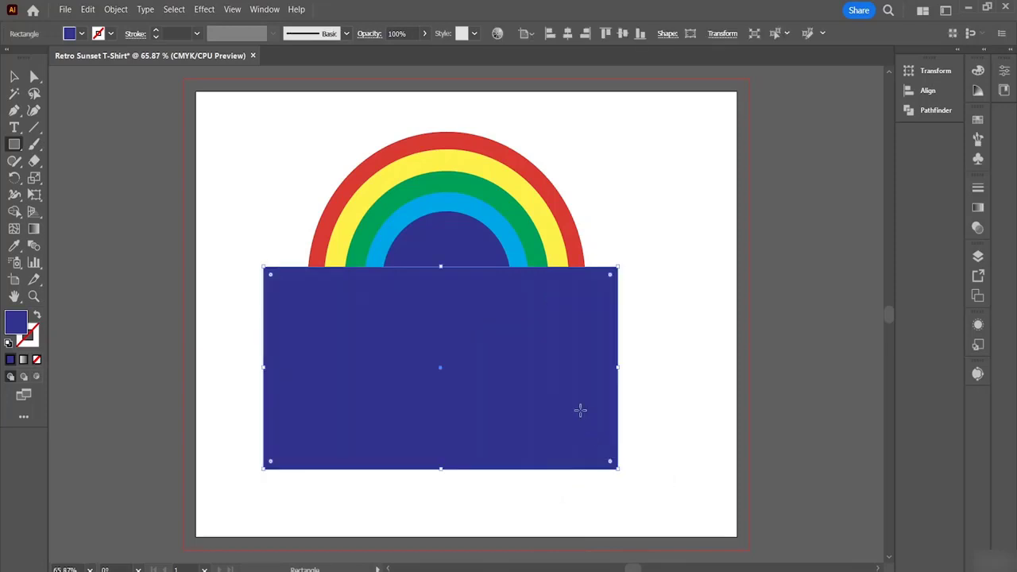
left_click_drag(557, 319, 569, 347)
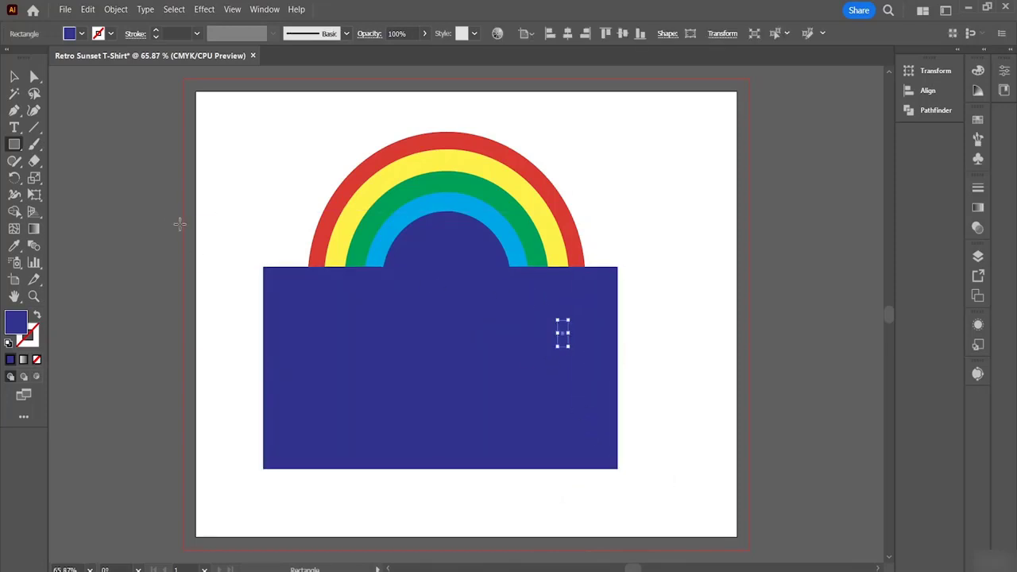
key("ctrl+z")
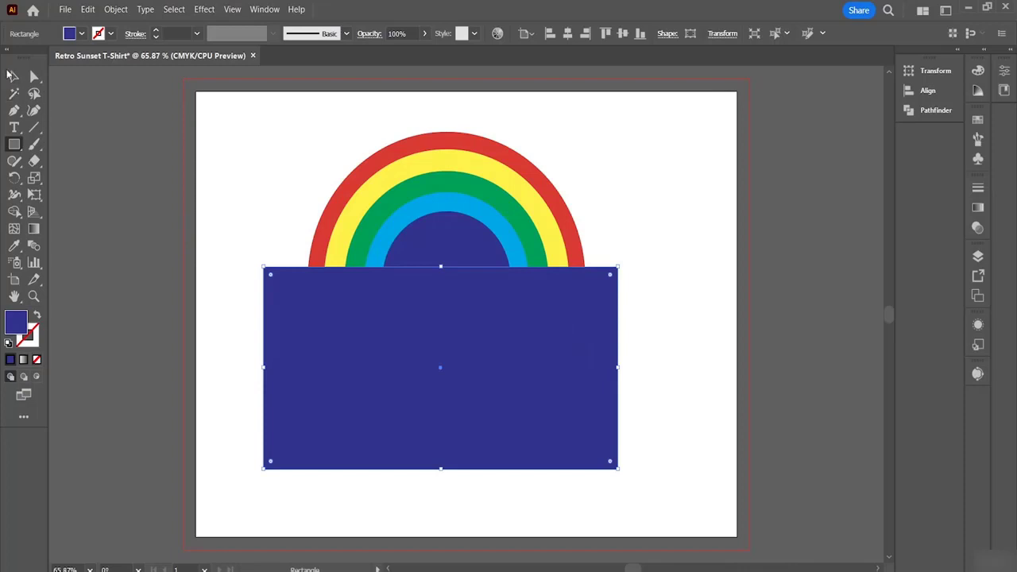
left_click(13, 75)
mouse_move(544, 337)
left_mouse_down()
mouse_move(553, 355)
mouse_move(544, 334)
mouse_move(509, 326)
mouse_move(566, 334)
mouse_move(548, 331)
left_mouse_up()
left_click(699, 328)
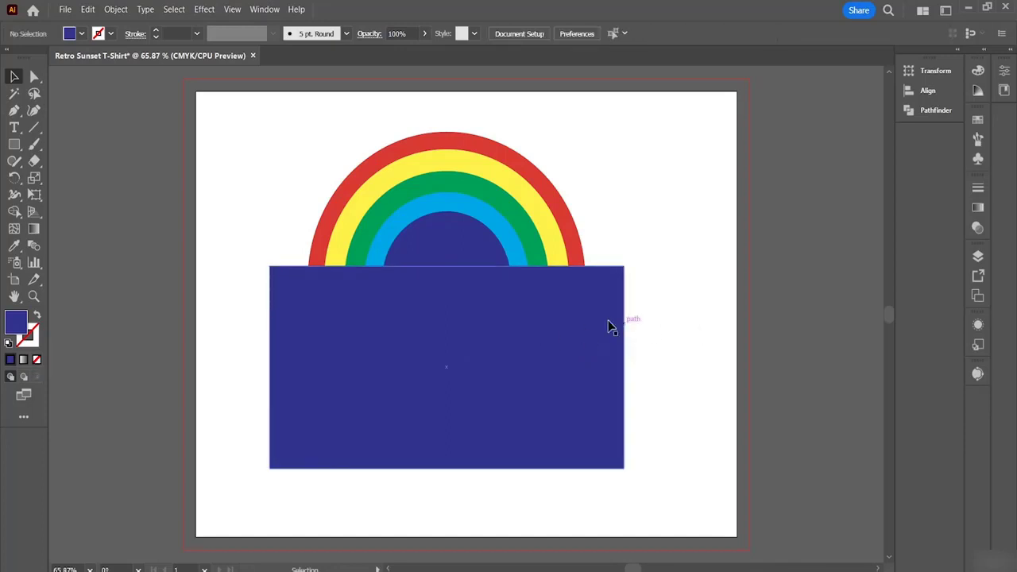
mouse_move(564, 345)
left_mouse_down()
mouse_move(564, 317)
mouse_move(569, 354)
left_mouse_up()
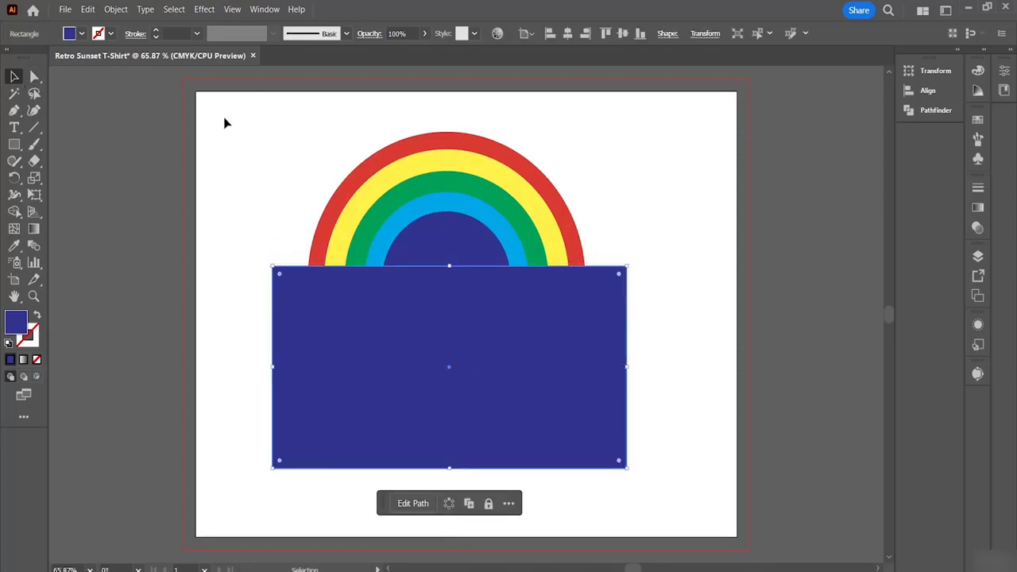
Select the circles with the rectangle and remove the rectangle and the circles' lower halves using the Shape Builder.
left_click_drag(242, 117, 657, 536)
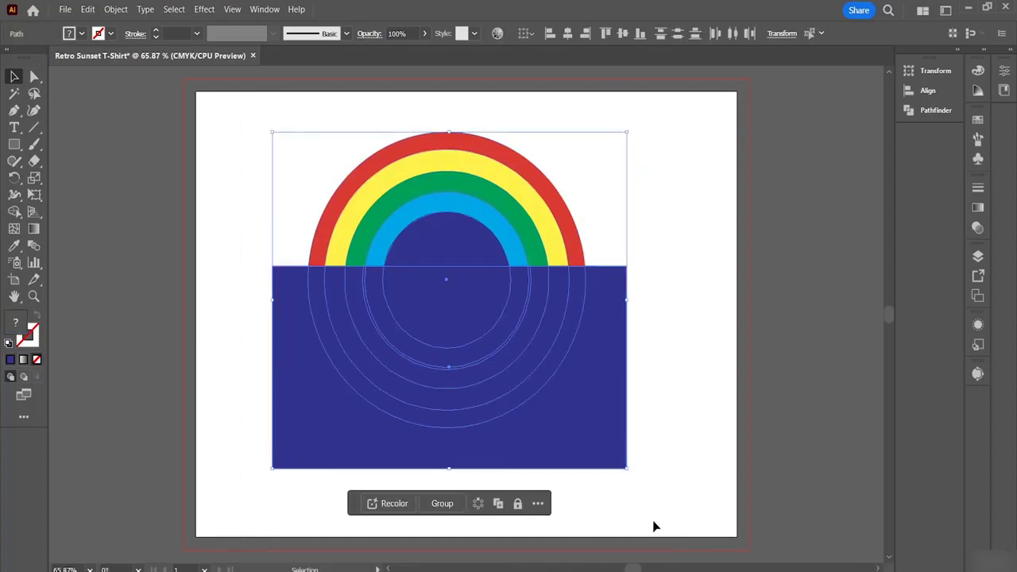
left_click(14, 211)
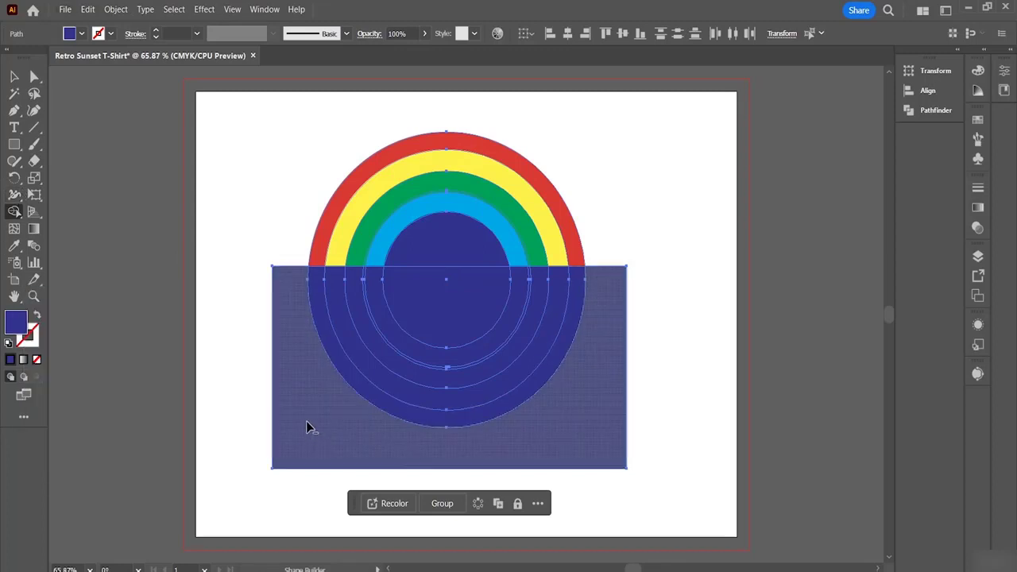
left_click_drag(300, 431, 429, 324)
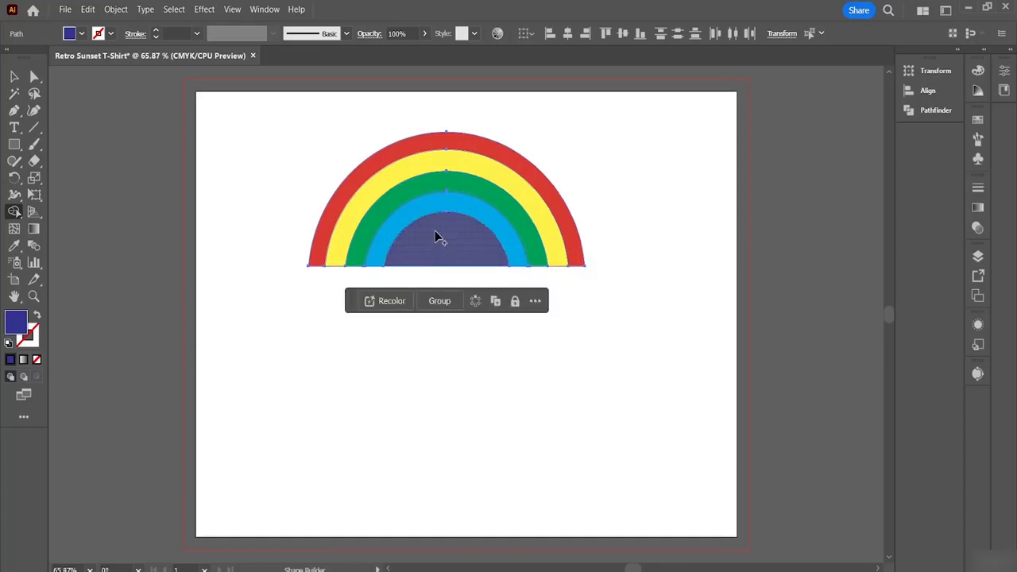
left_click(14, 76)
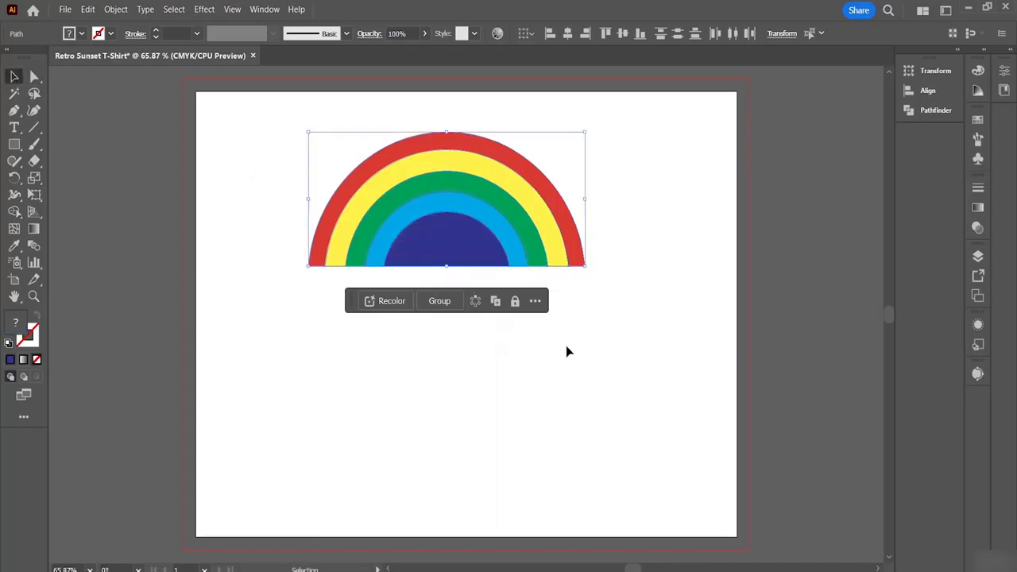
left_click(441, 226)
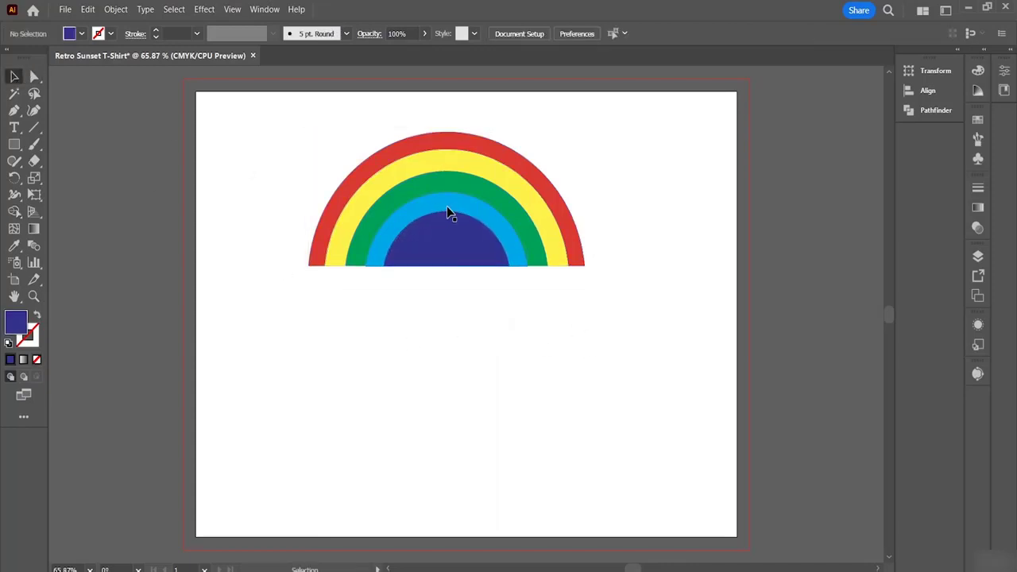
left_click(452, 197)
left_click(455, 184)
left_click(448, 164)
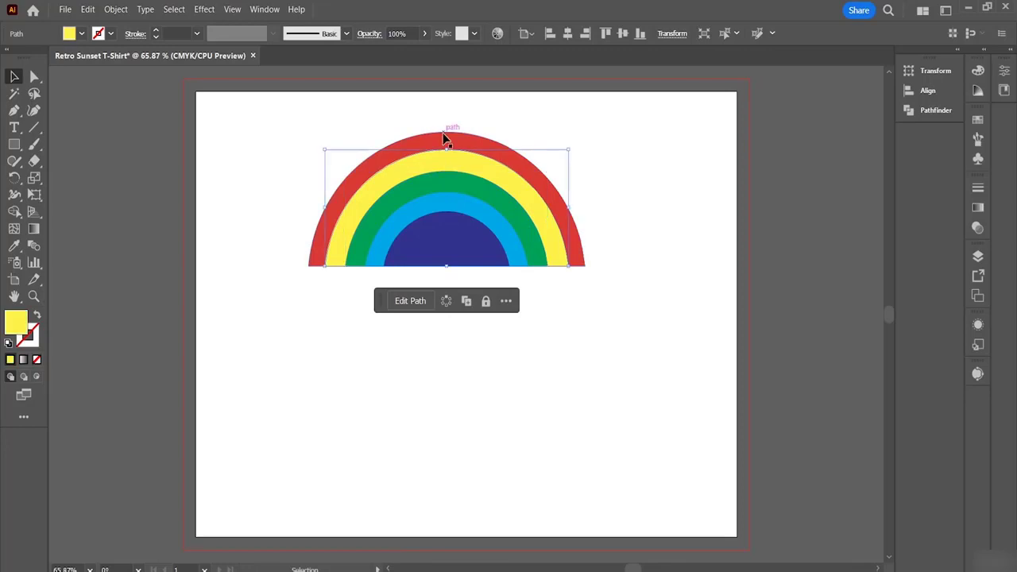
Give the outer red arc a white stroke with a weight of 6 pt.
left_click(445, 141)
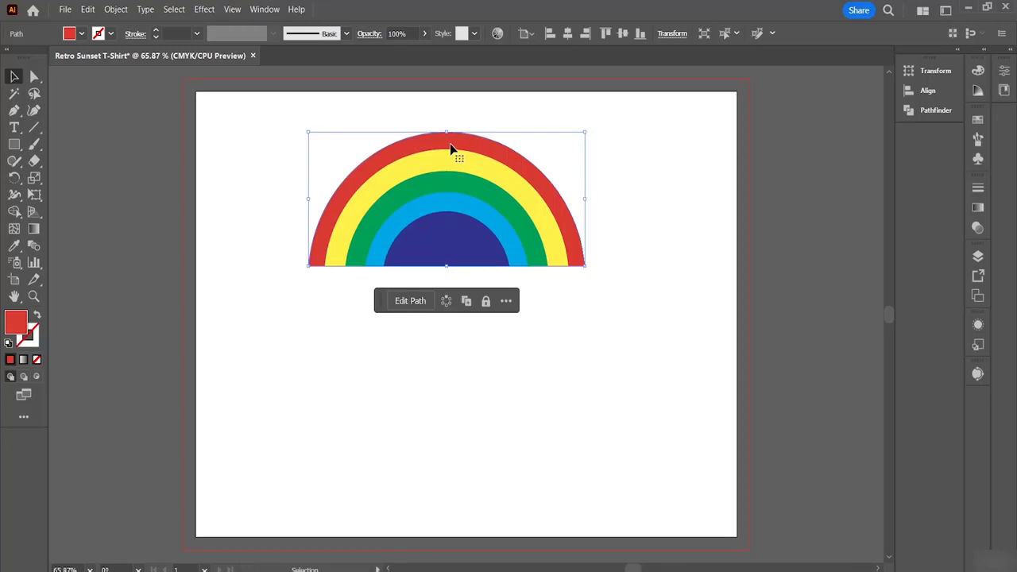
left_click(110, 33)
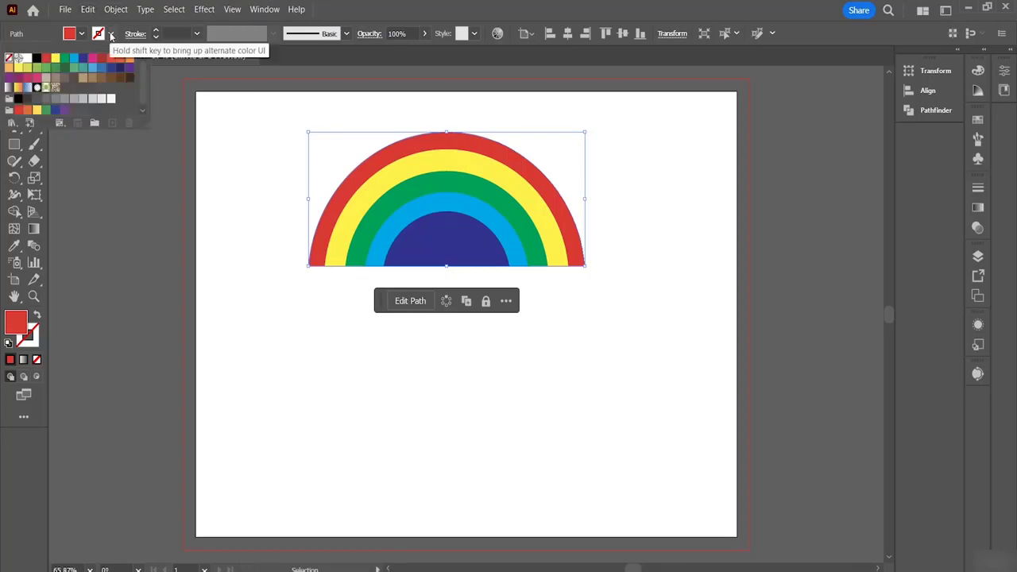
left_click(17, 61)
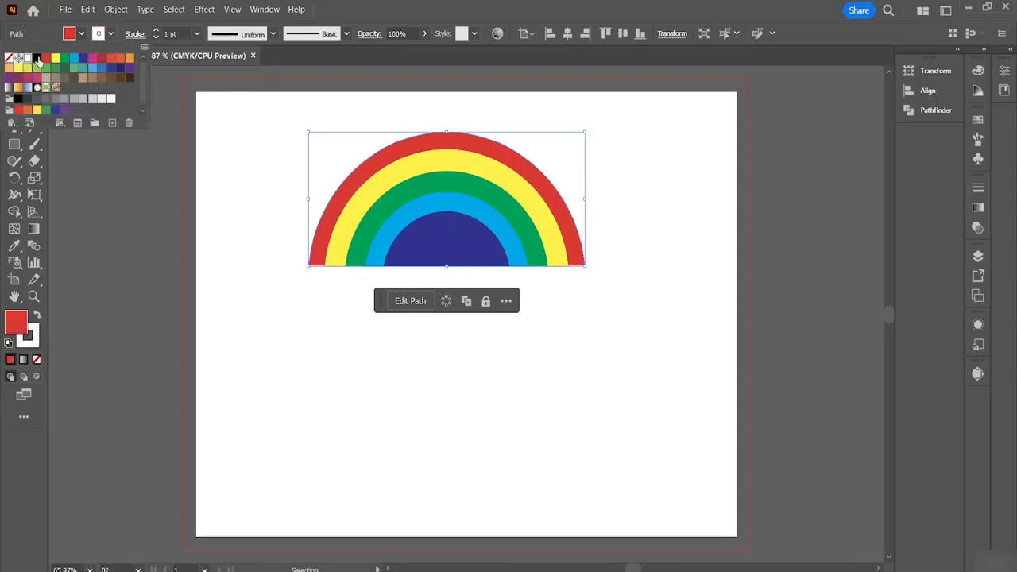
left_click(156, 31)
left_click(155, 31)
left_click(156, 31)
left_click(156, 31)
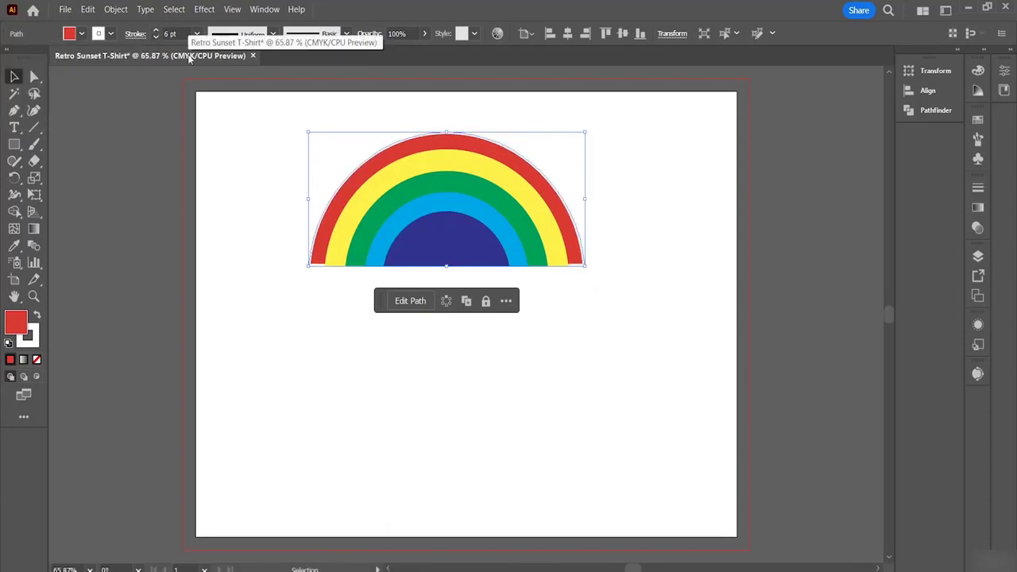
Reduce the red arc's white stroke weight to 2 pt.
left_click(379, 194)
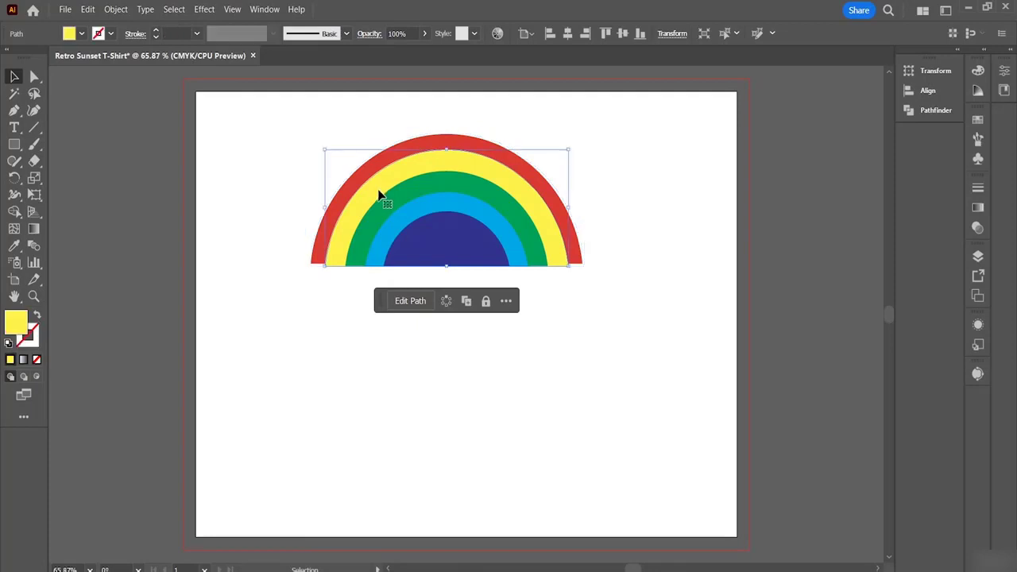
left_click(110, 33)
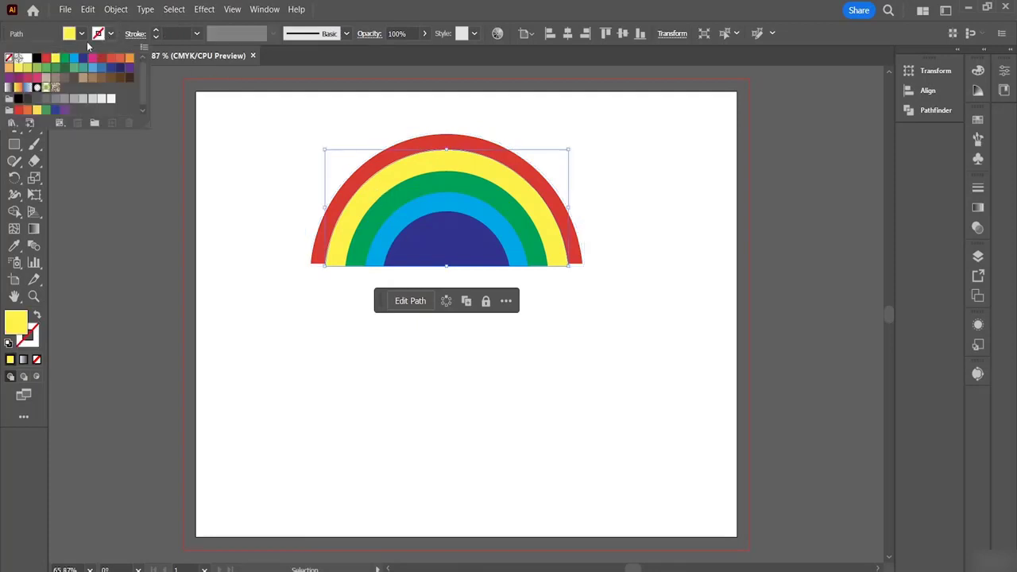
left_click(369, 173)
left_click(367, 173)
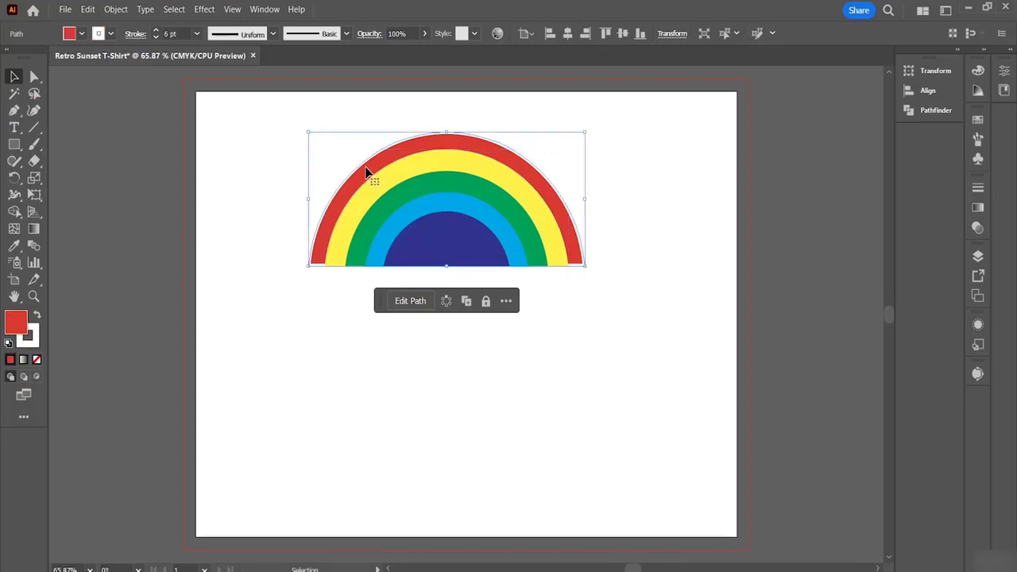
left_click(156, 37)
left_click(156, 38)
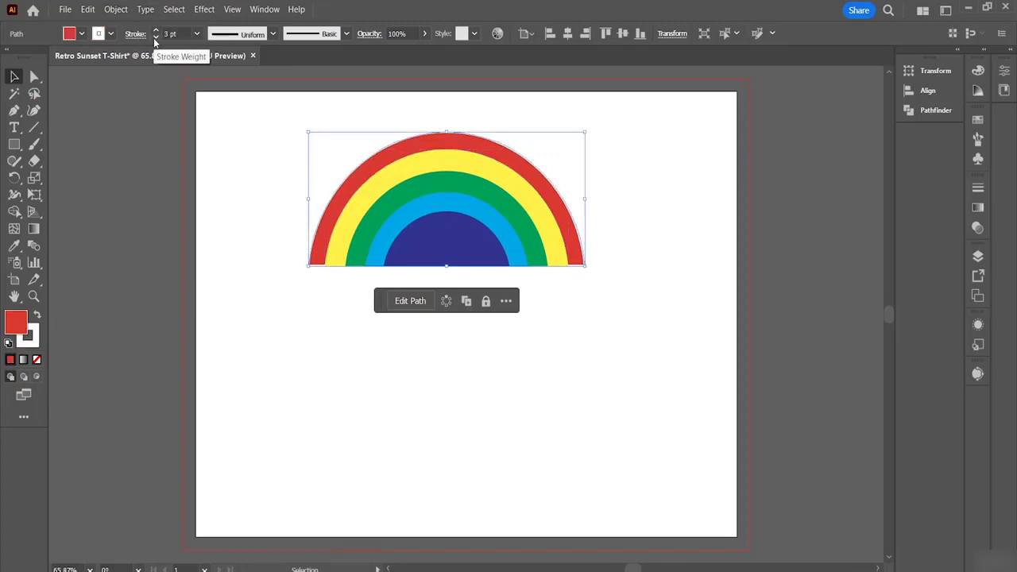
left_click(156, 37)
left_click(155, 37)
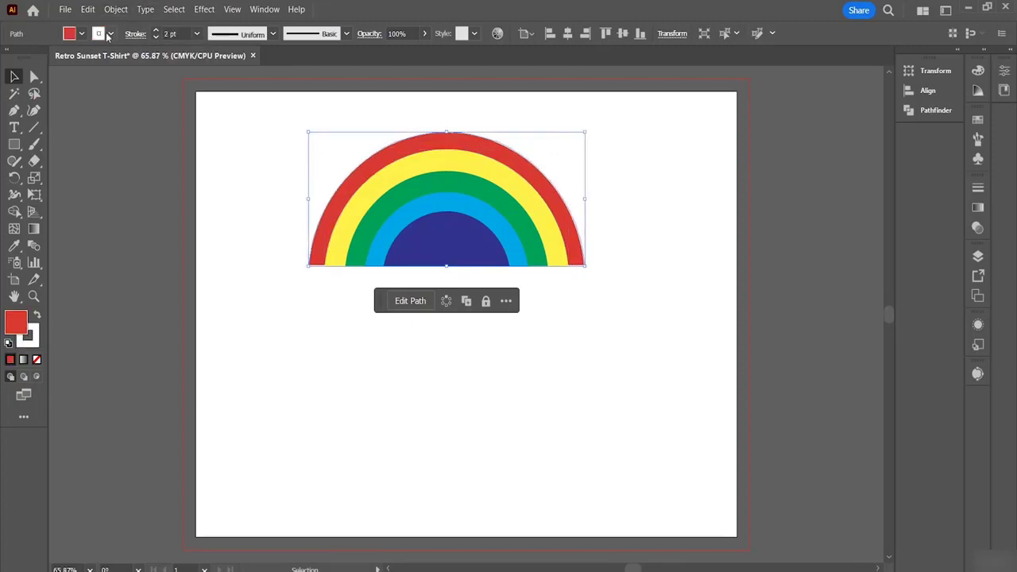
Give the yellow arc a white stroke with a weight of 2 pt.
left_click(378, 182)
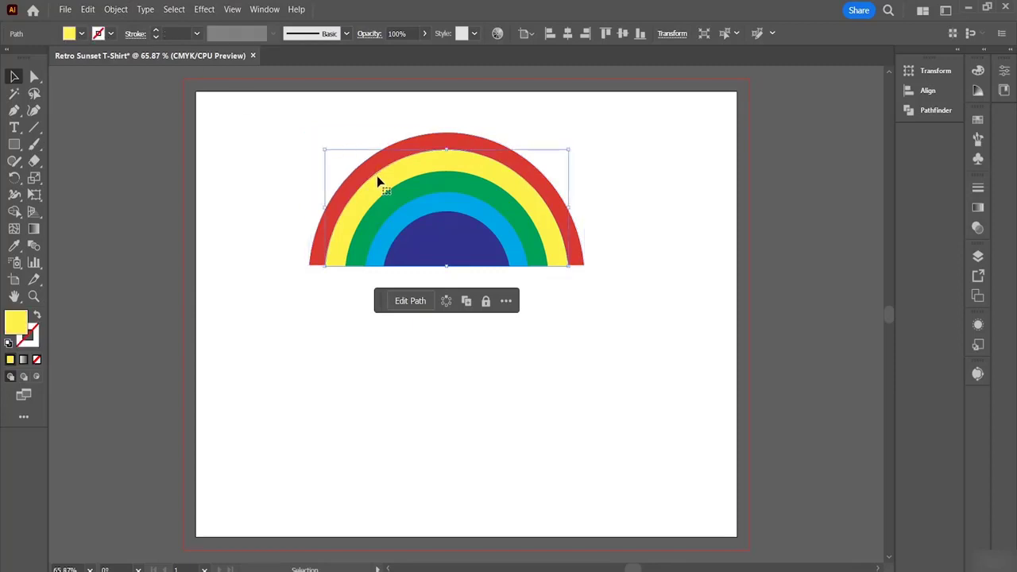
left_click(110, 34)
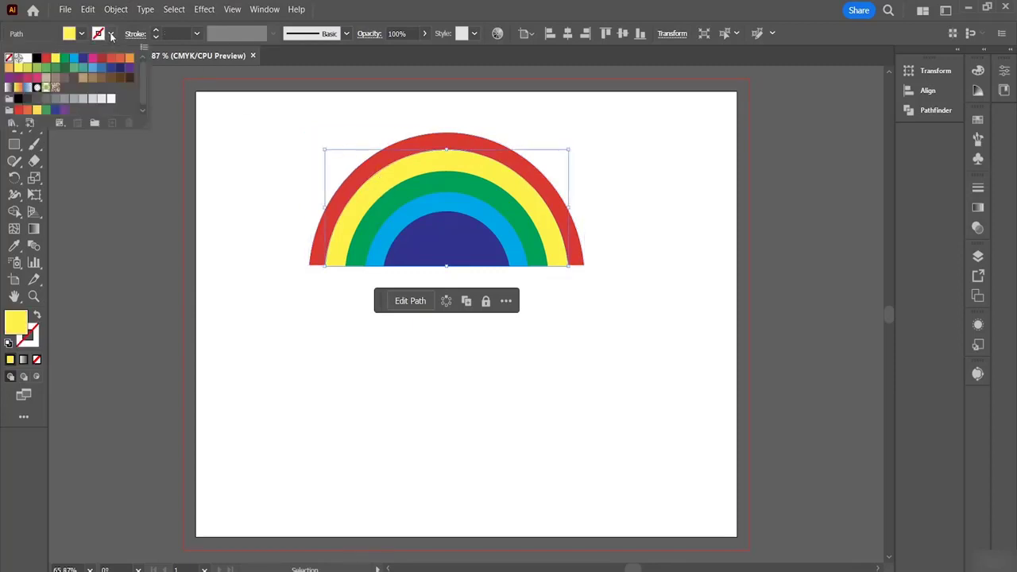
left_click(24, 61)
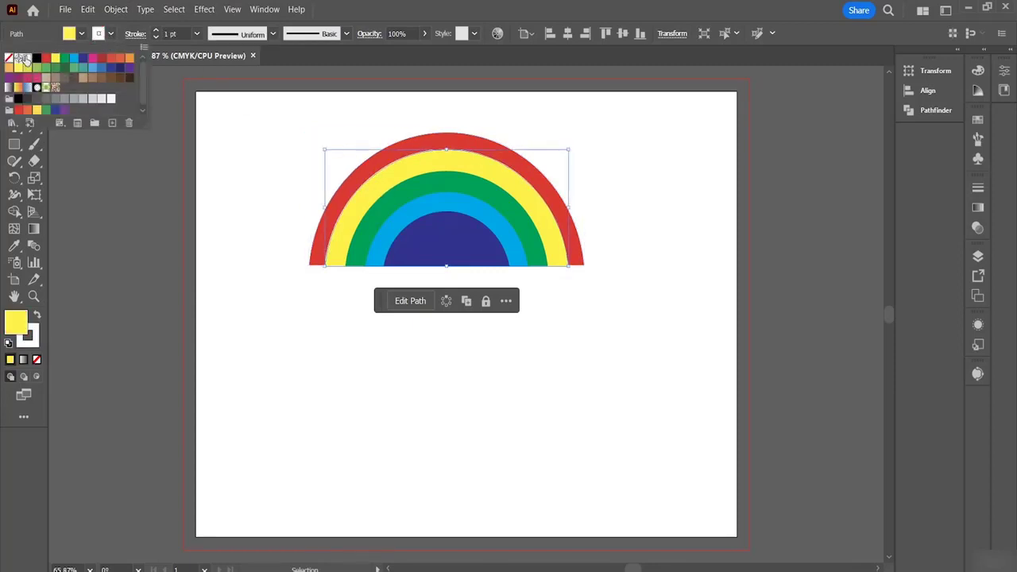
left_click(156, 32)
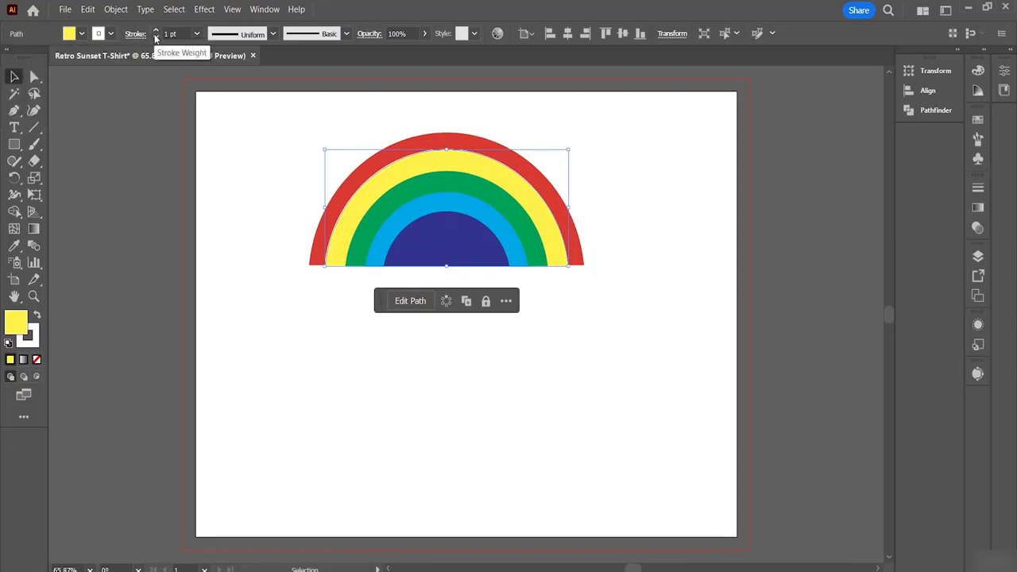
left_click(156, 29)
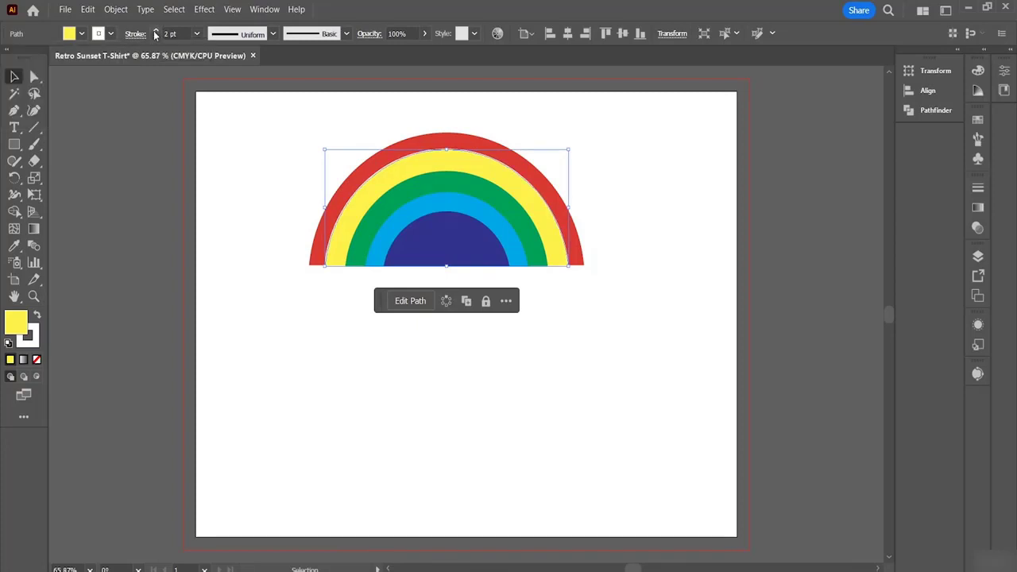
left_click(663, 310)
Give the green and light blue arcs white strokes with a weight of 2 pt each.
left_click(459, 186)
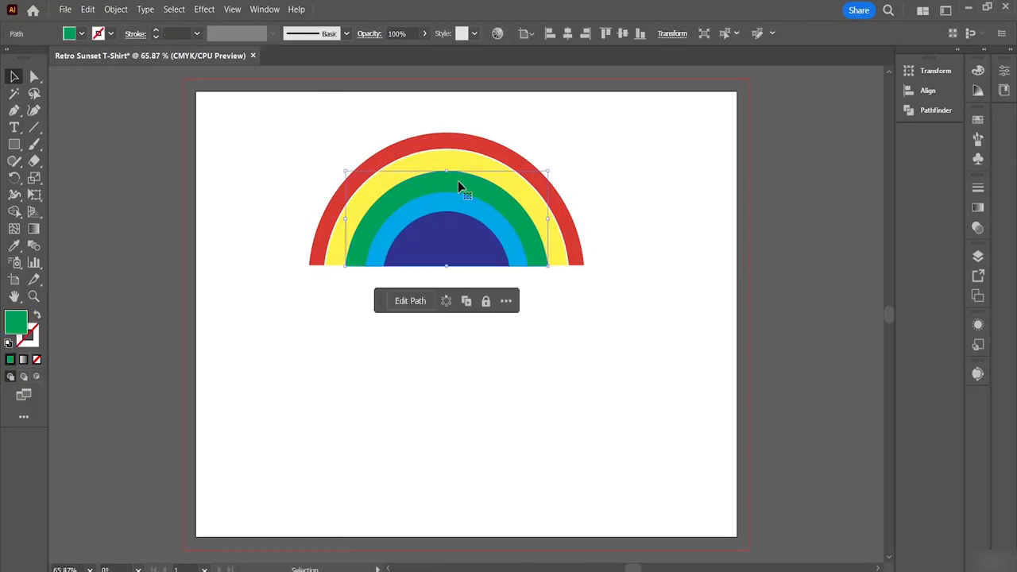
left_click(156, 31)
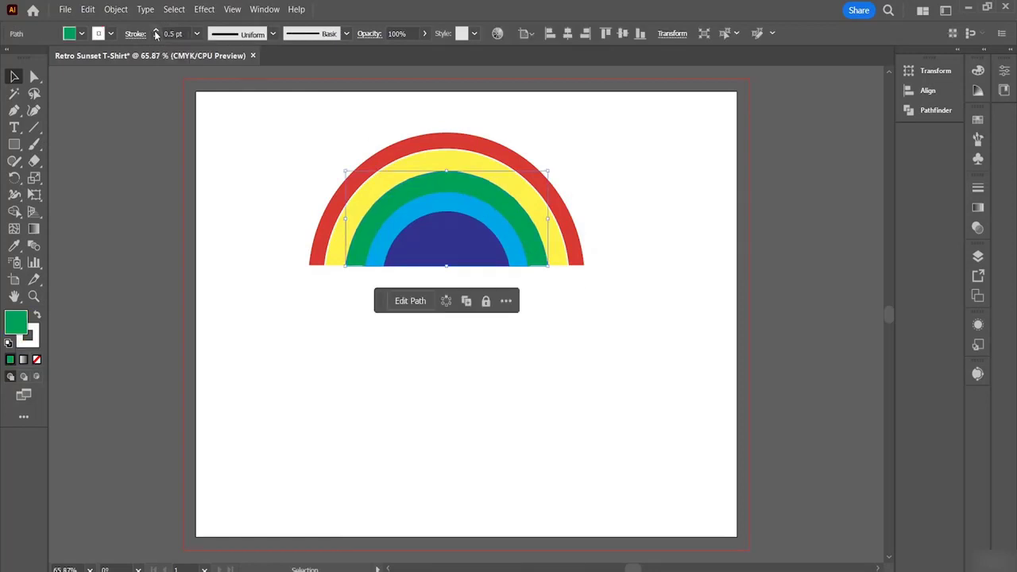
left_click(156, 32)
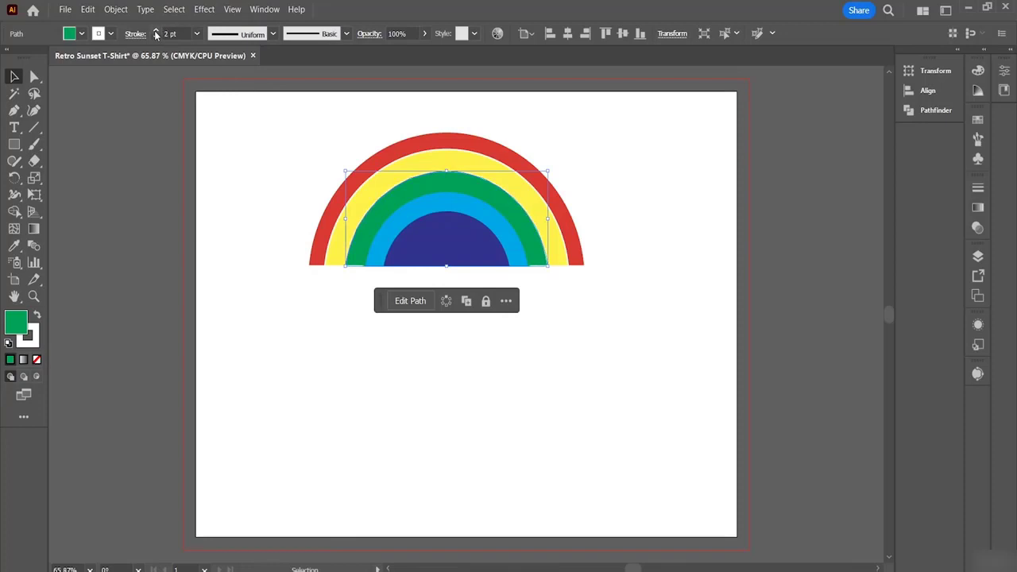
left_click(431, 200)
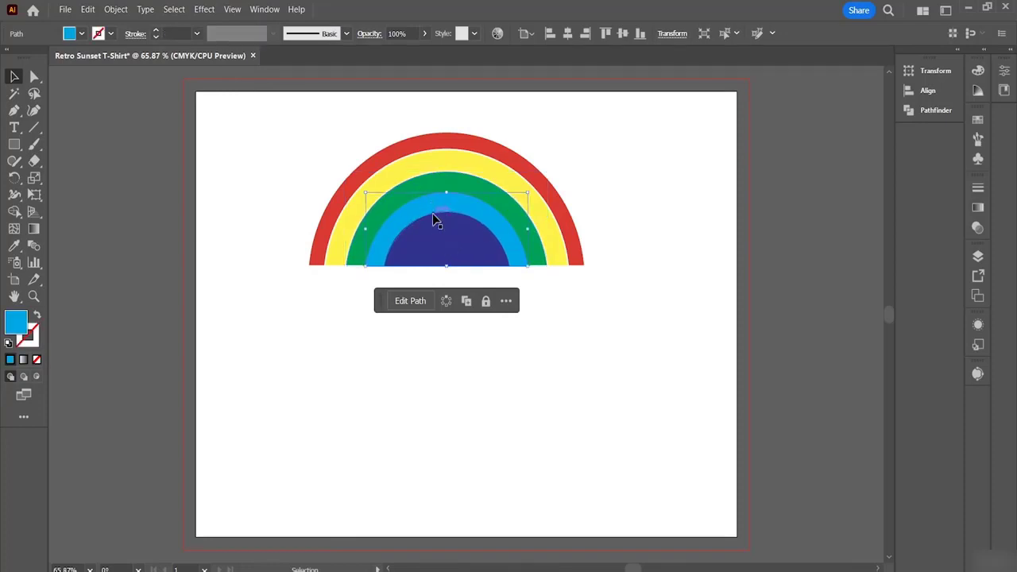
left_click(157, 31)
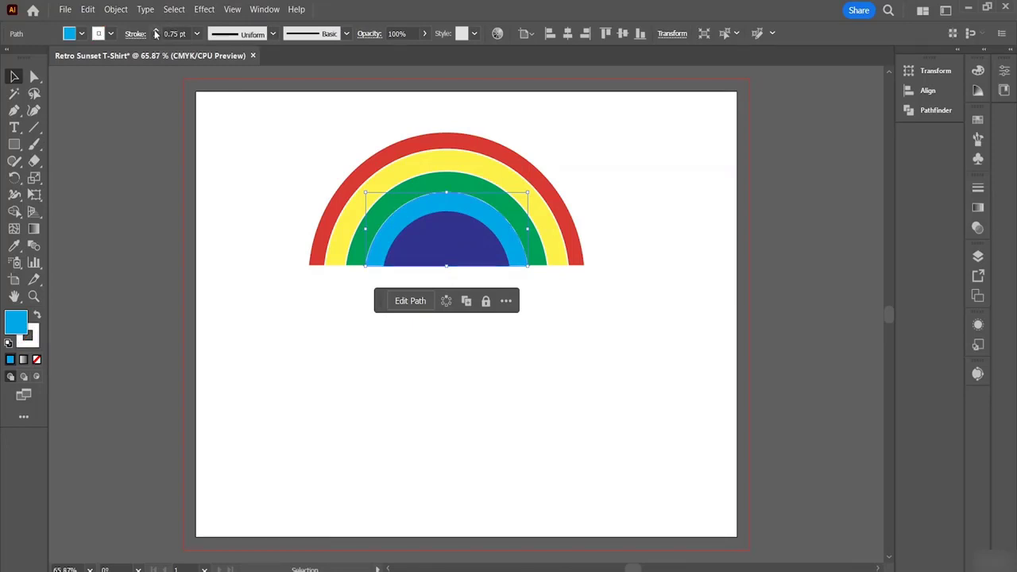
left_click(155, 30)
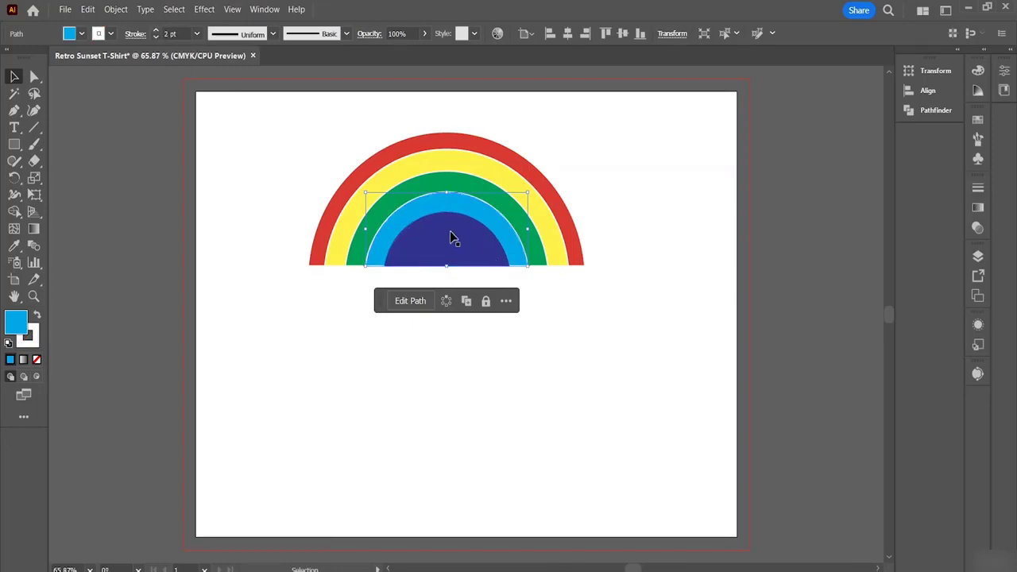
Give the innermost dark blue half circle a white stroke with a weight of 2 pt and deselect it.
left_click(447, 252)
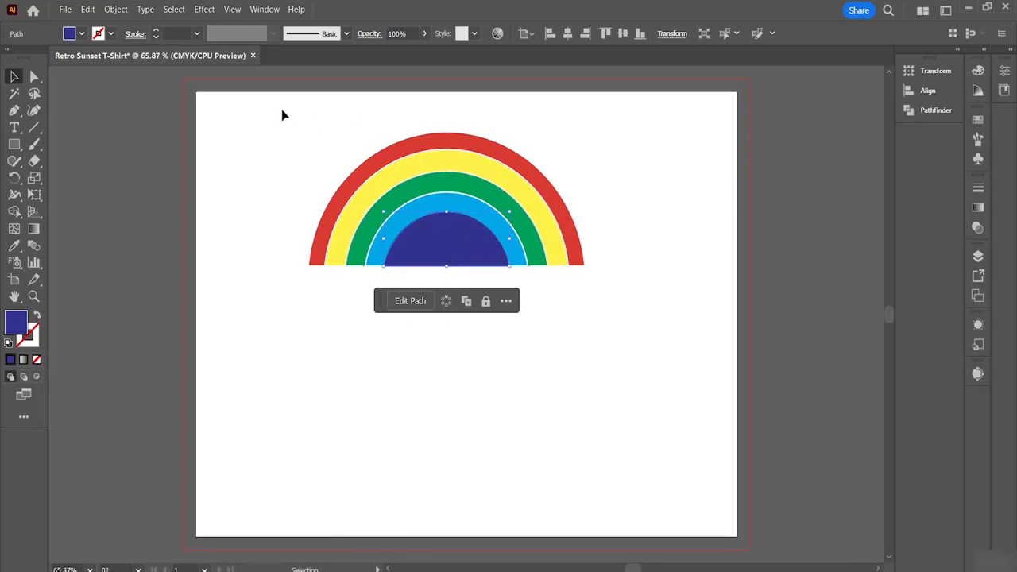
left_click(167, 33)
type("2")
key("Return")
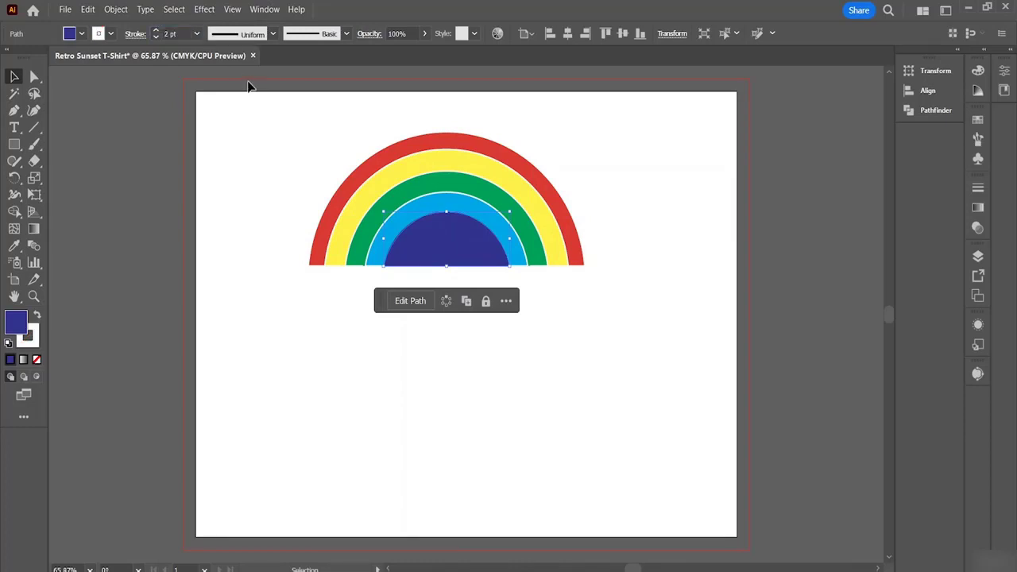
left_click(649, 369)
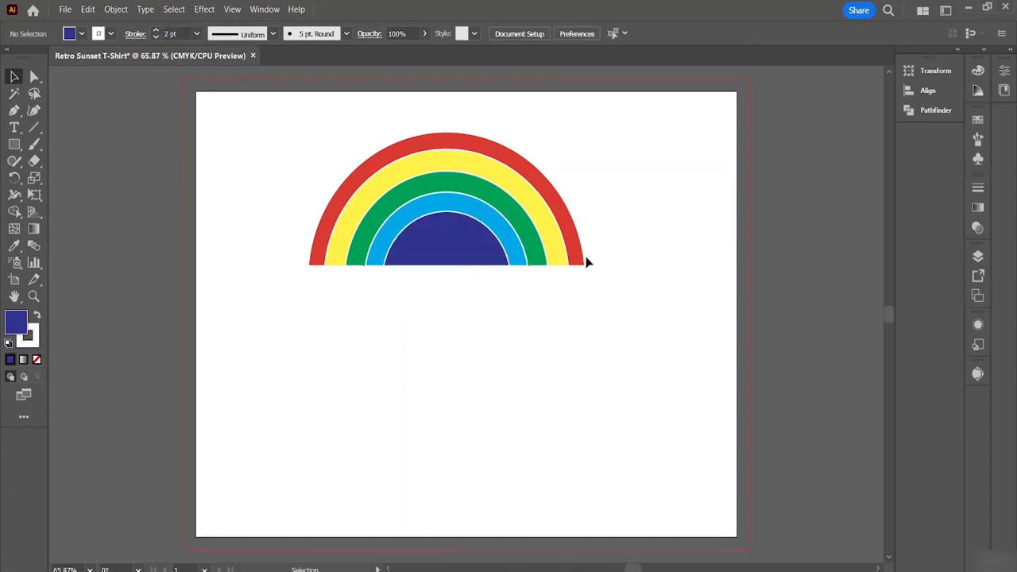
left_click(437, 252)
left_click(390, 239)
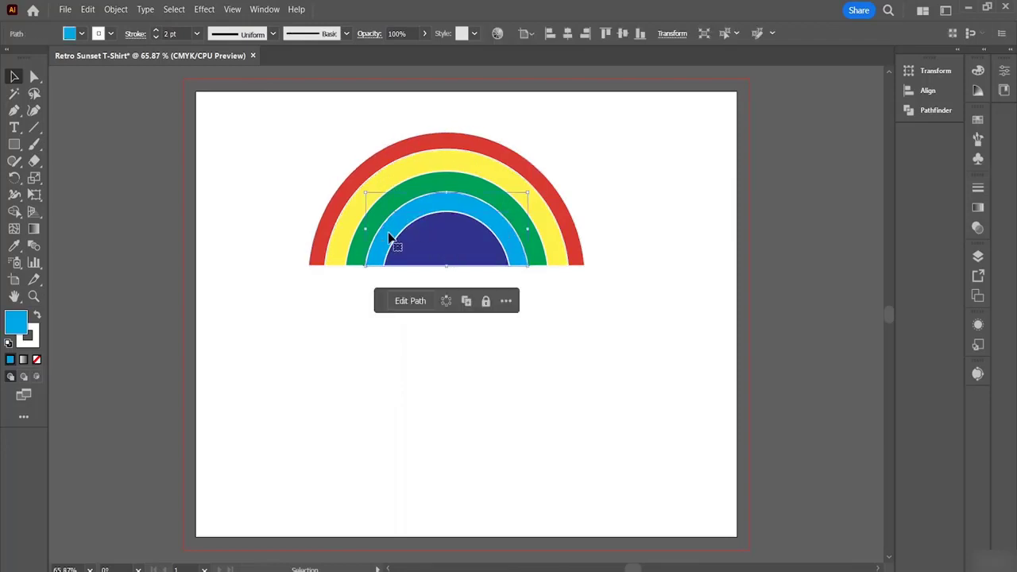
left_click(357, 232)
left_click(340, 231)
left_click(322, 219)
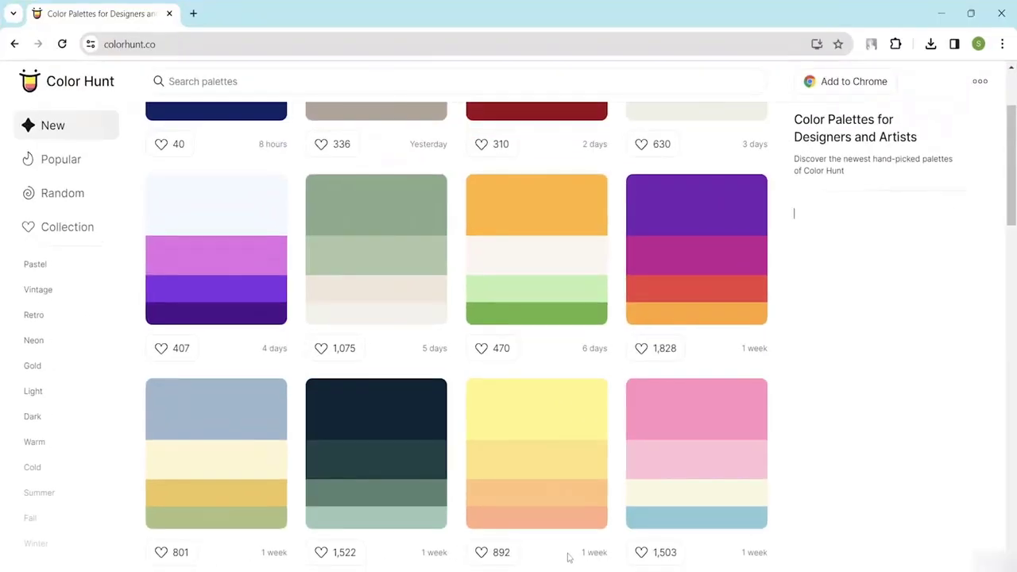
Look through the newest palettes on Color Hunt and switch back to Illustrator.
scroll(497, 343, "up", 2)
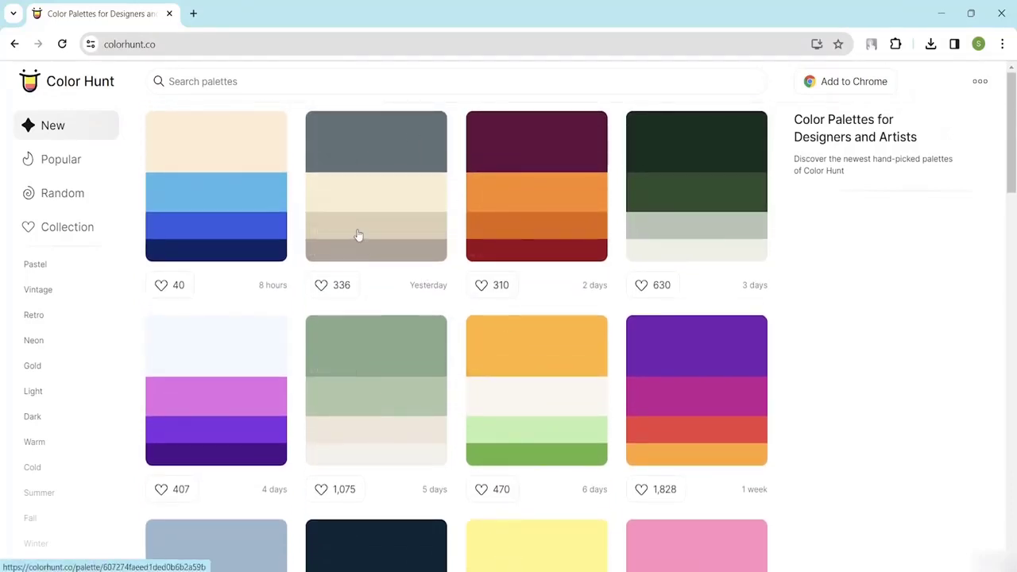
scroll(334, 291, "down", 1)
scroll(338, 289, "down", 8)
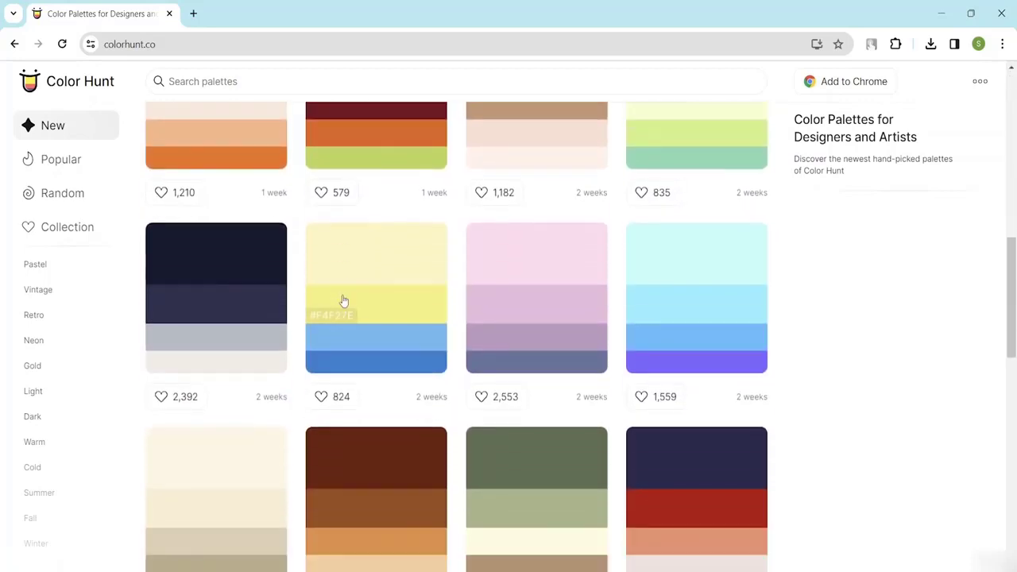
scroll(345, 285, "up", 8)
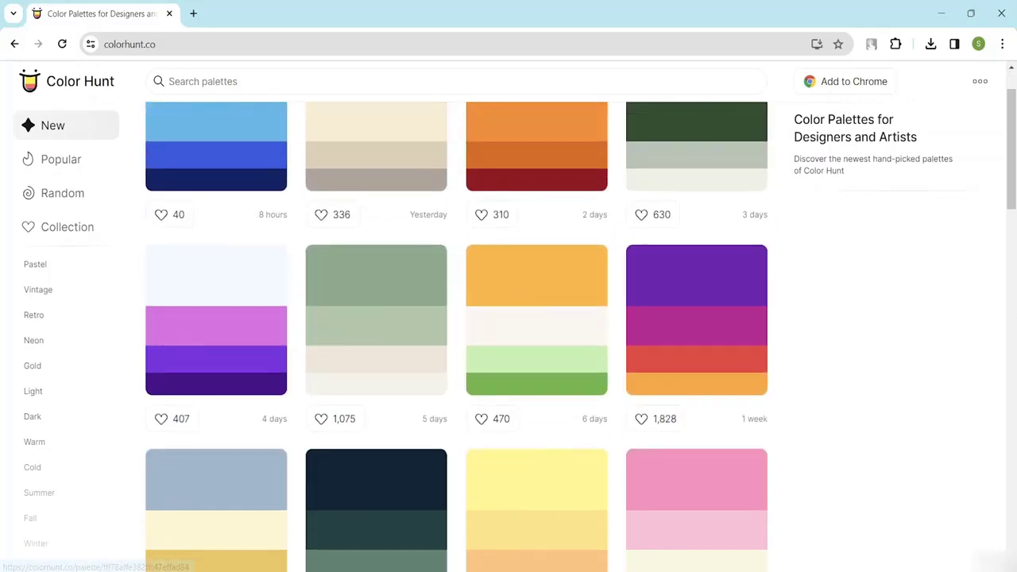
mouse_move(596, 569)
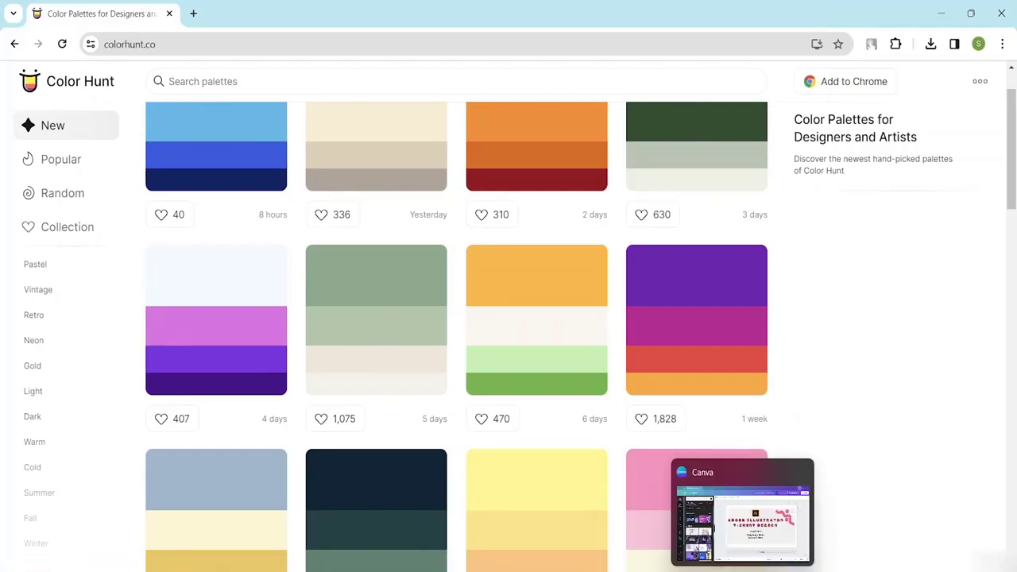
left_click(728, 508)
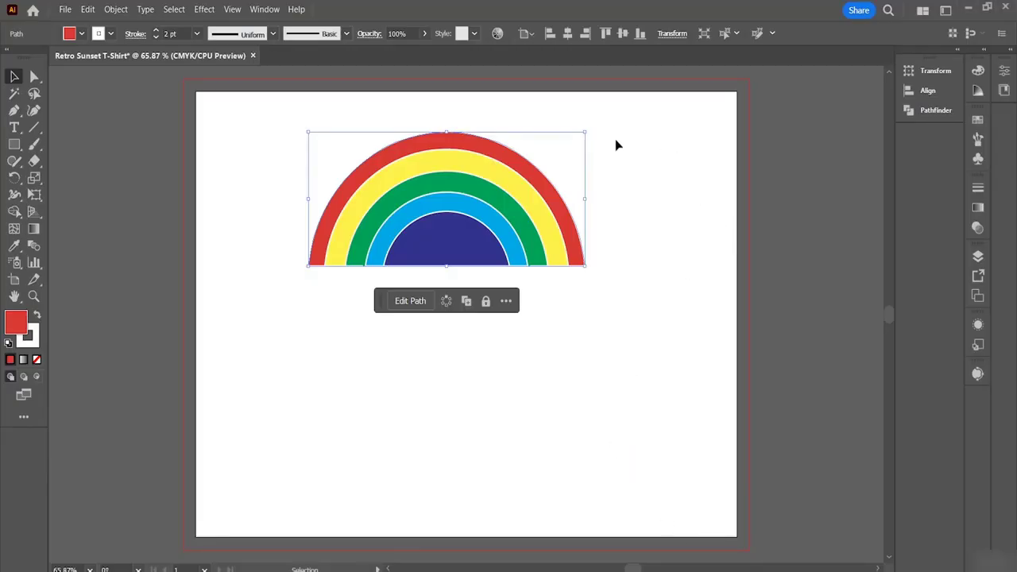
Draw a small red square on the empty artboard area right of the arcs and place a copy directly below it.
left_click(14, 144)
key("ctrl+shift+a")
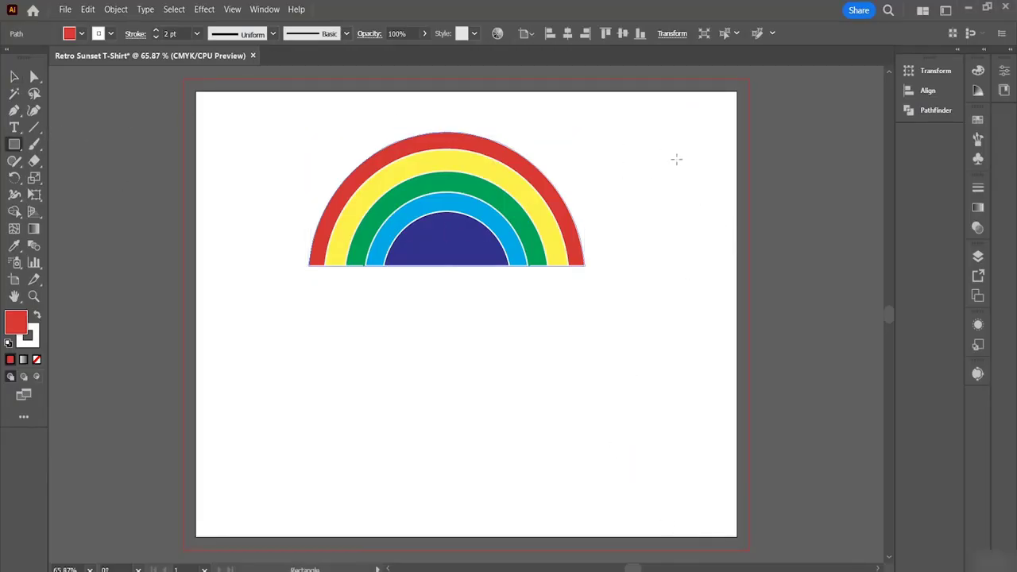
left_click_drag(668, 155, 697, 184)
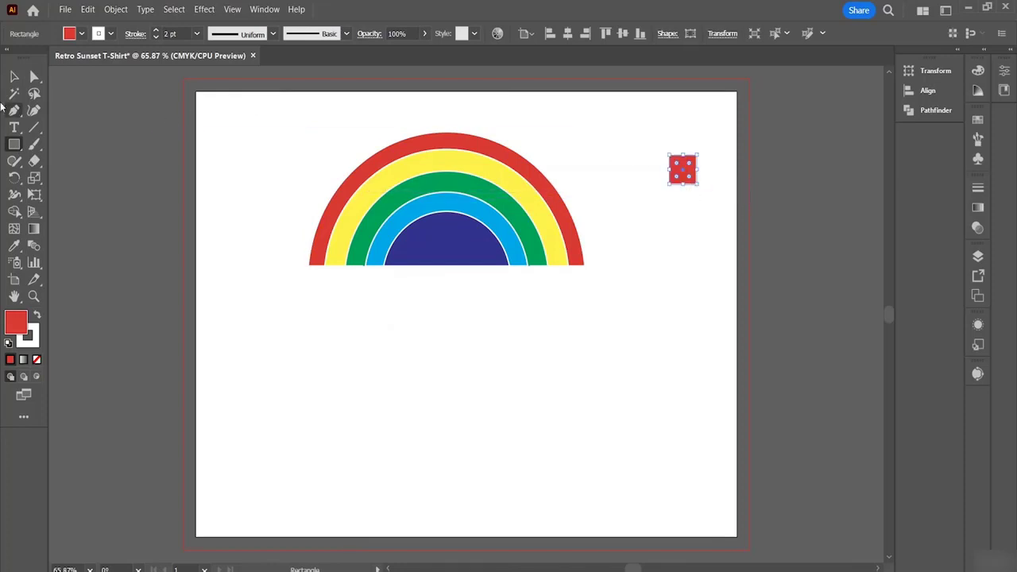
left_click(15, 77)
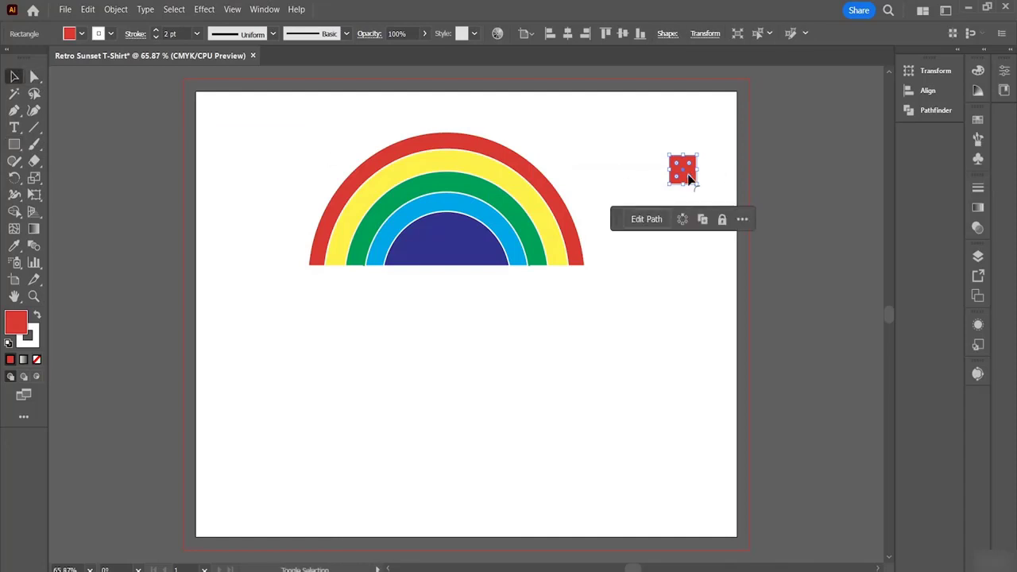
left_click_drag(689, 175, 695, 211)
left_click(706, 196)
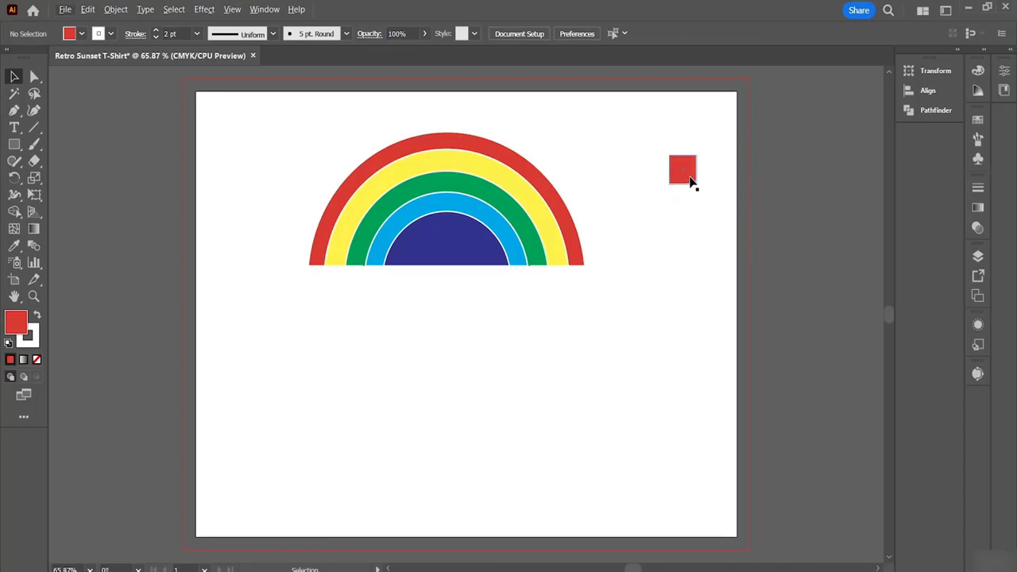
left_click_drag(690, 182, 689, 213)
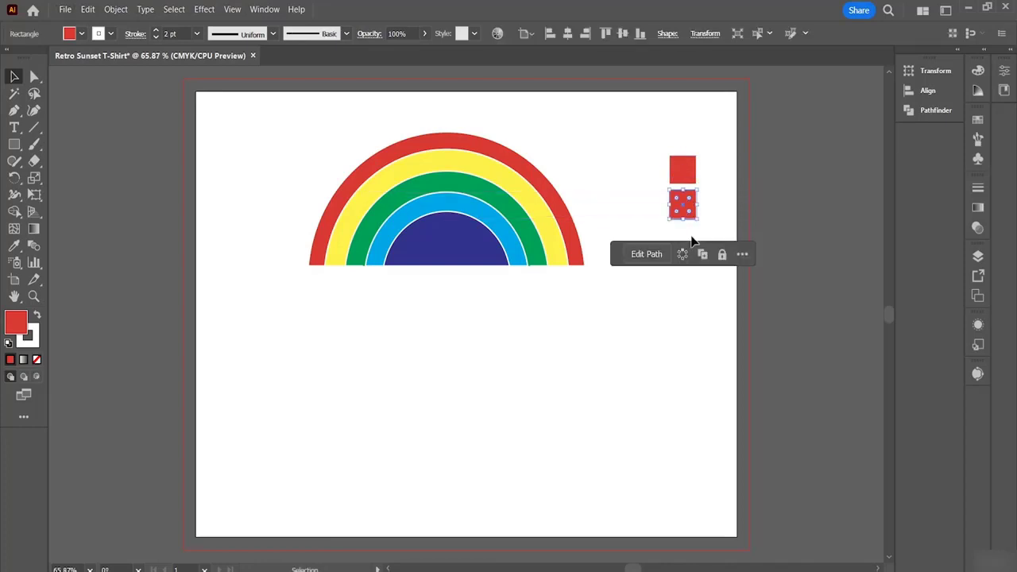
Duplicate the square downward to make a column of seven, then align all of them to their horizontal centers.
left_click(718, 224)
left_click(687, 212)
left_click_drag(683, 213, 691, 370)
left_click(690, 366)
left_click(720, 302)
left_click_drag(651, 129, 712, 438)
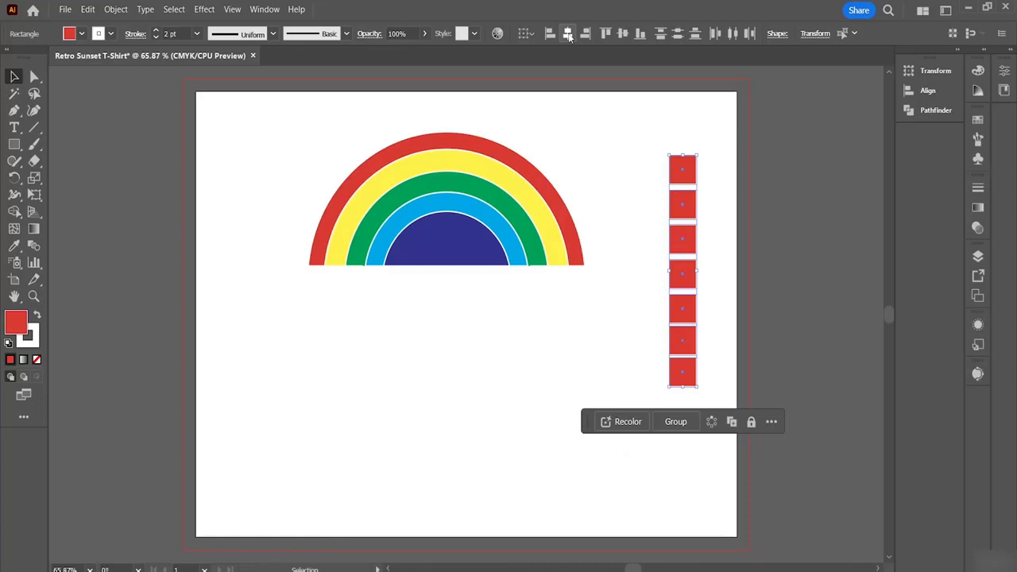
left_click(723, 277)
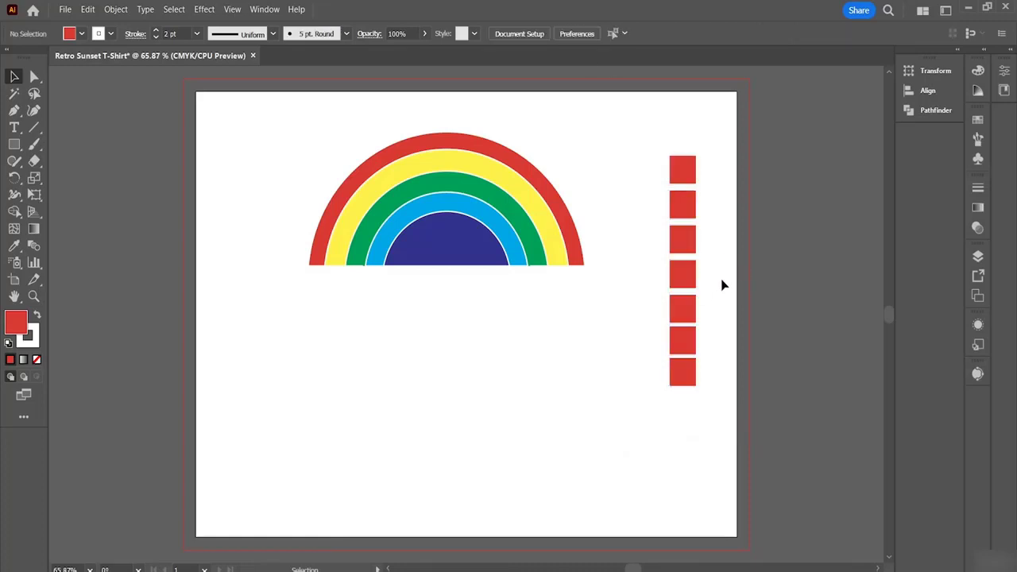
With the top swatch square selected, switch to Color Hunt and copy teal #219C90 from the teal, yellow, orange and red palette.
left_click(685, 183)
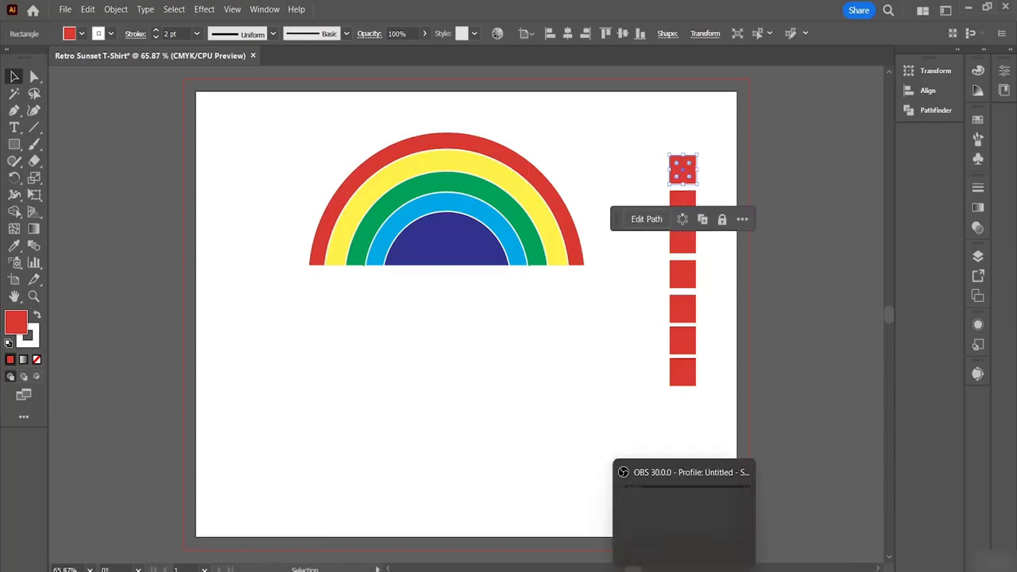
left_click(651, 570)
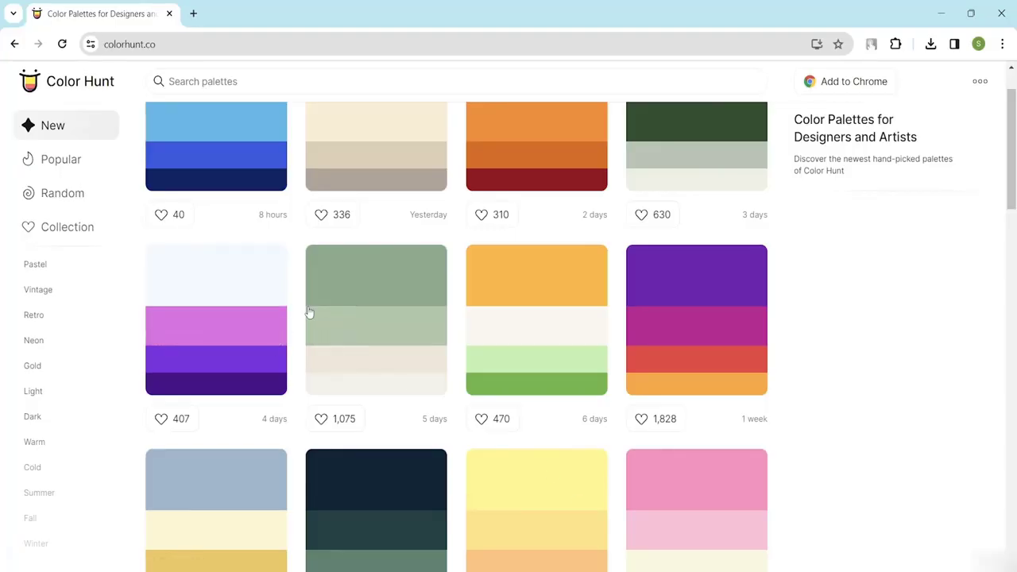
scroll(423, 333, "up", 1)
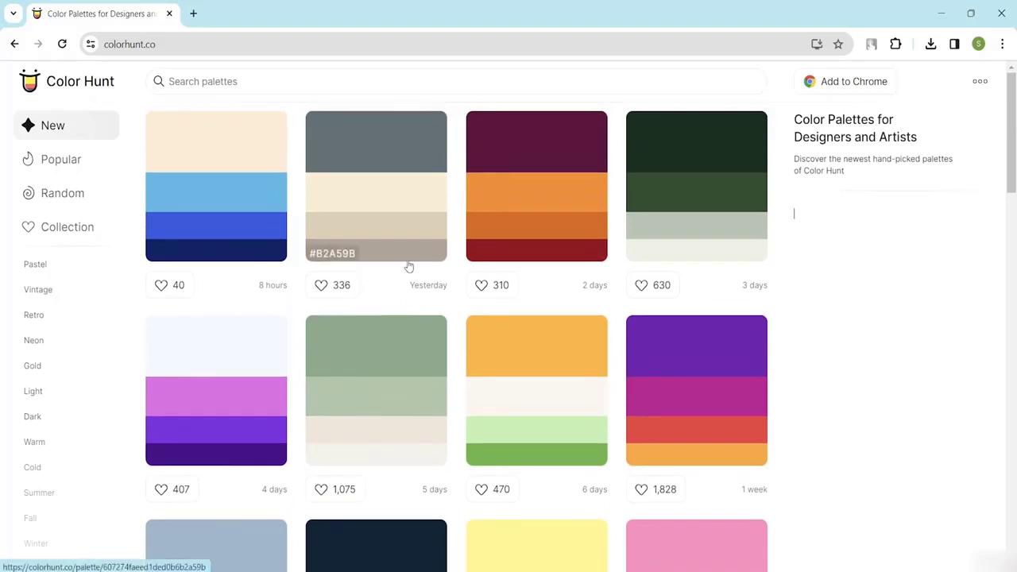
scroll(407, 267, "down", 4)
scroll(400, 284, "down", 3)
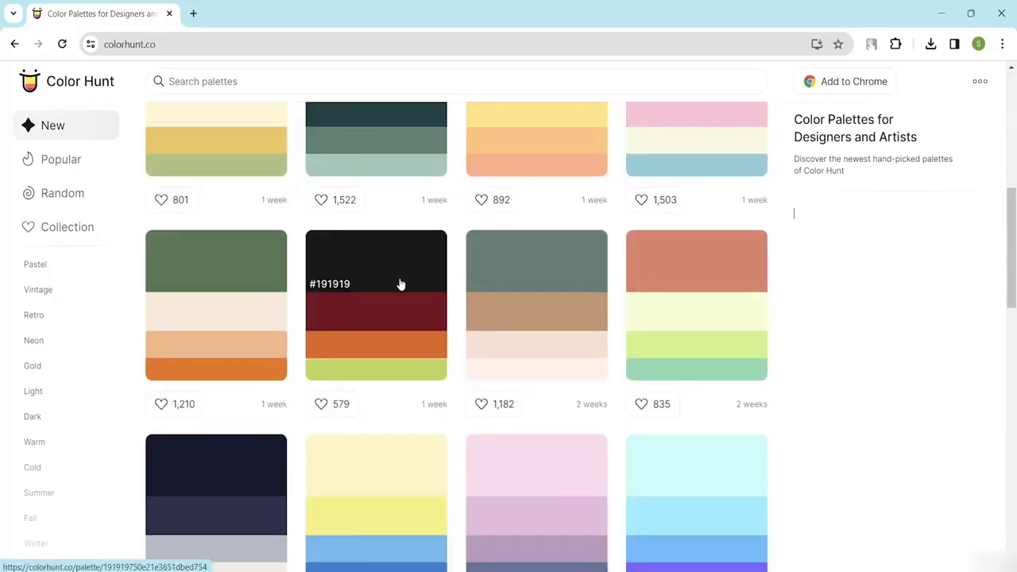
scroll(400, 285, "up", 6)
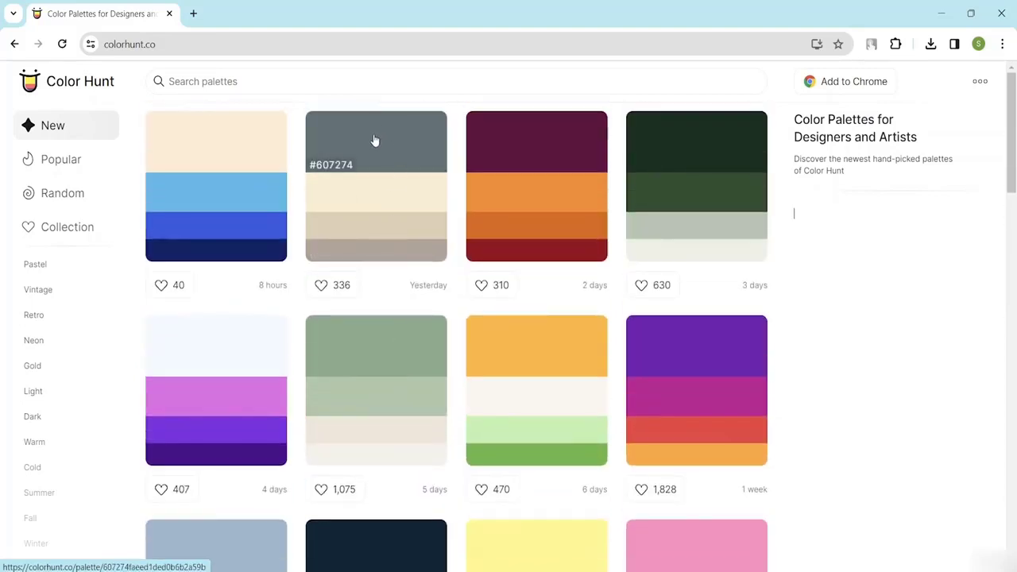
scroll(395, 302, "down", 10)
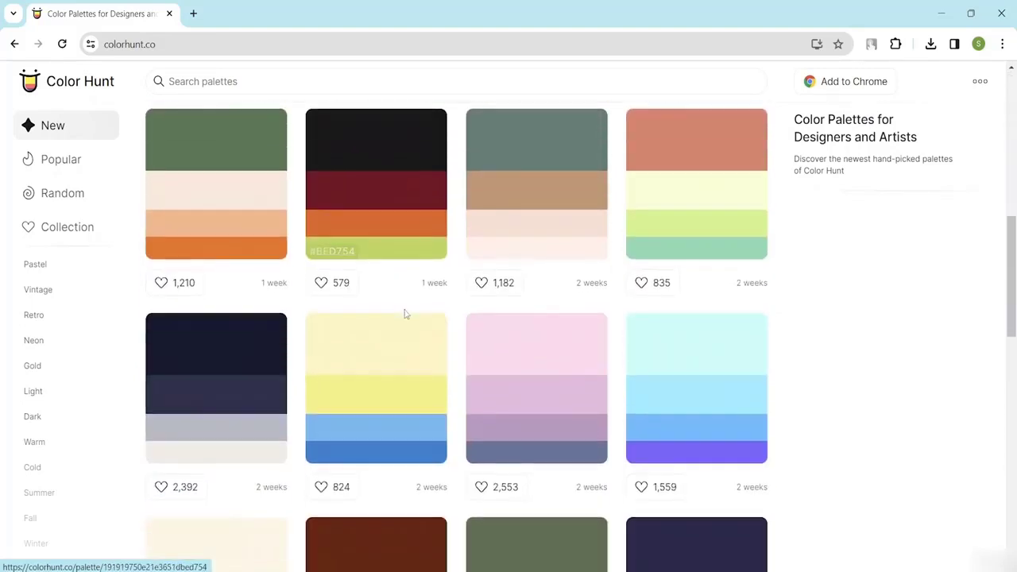
scroll(401, 316, "down", 8)
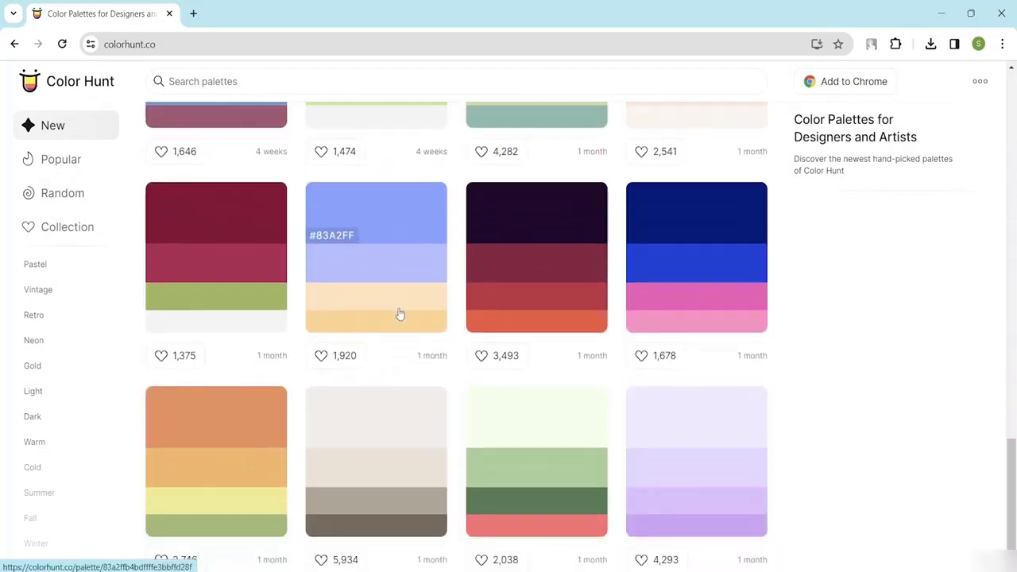
scroll(374, 283, "down", 2)
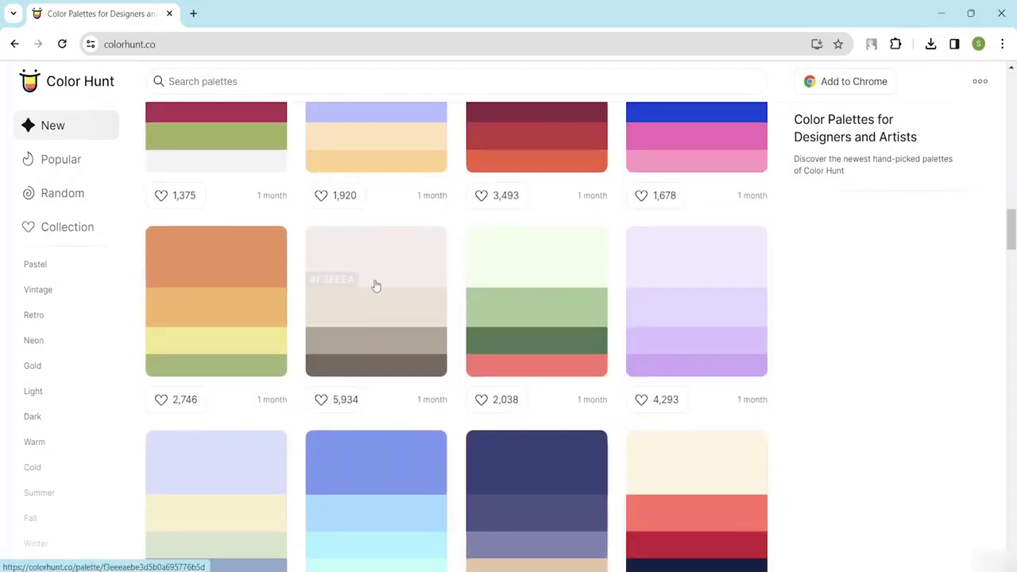
scroll(413, 302, "down", 3)
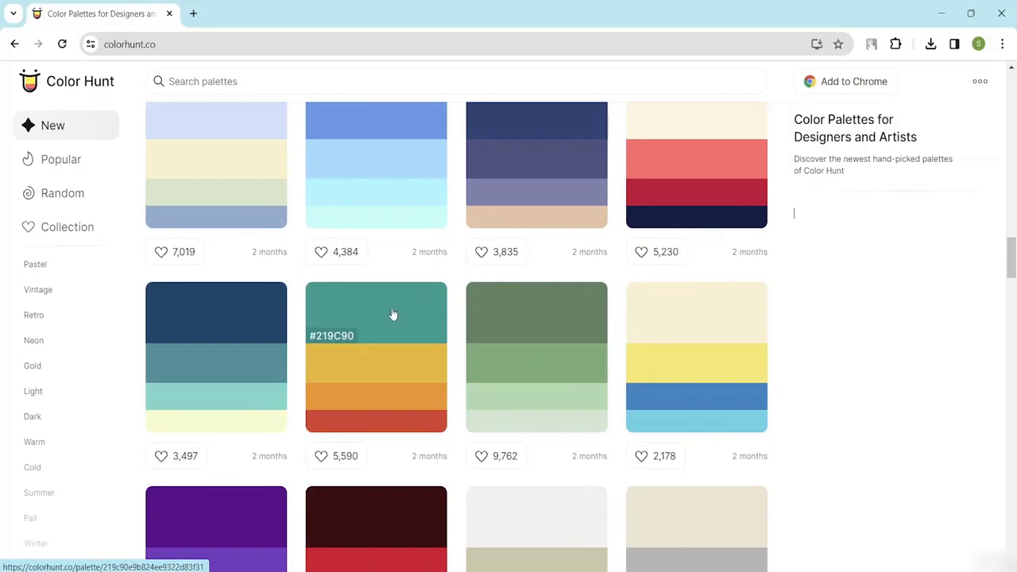
left_click(343, 337)
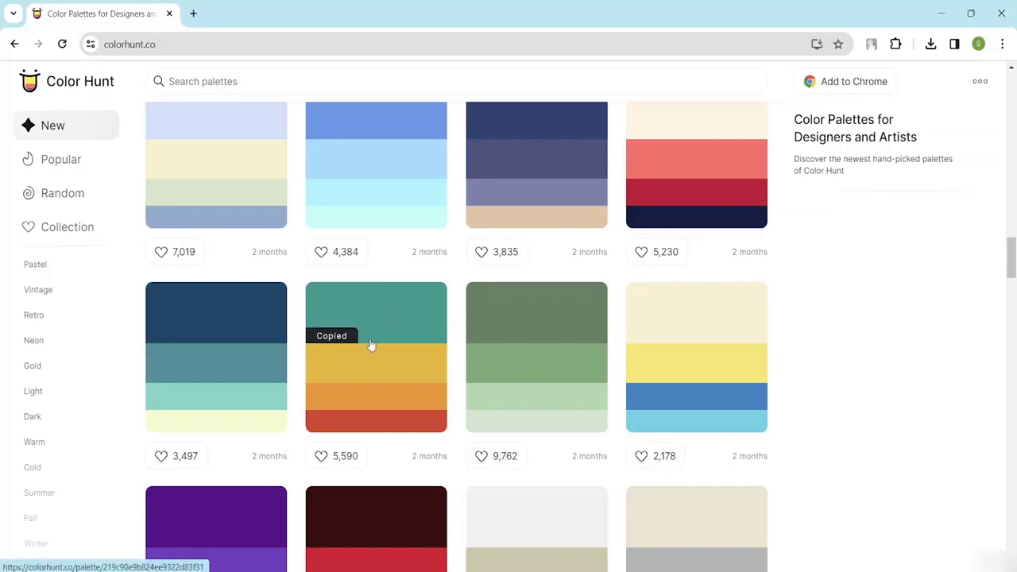
Switch back to Illustrator and fill the top square of the column with the copied teal #219C90.
left_click(707, 571)
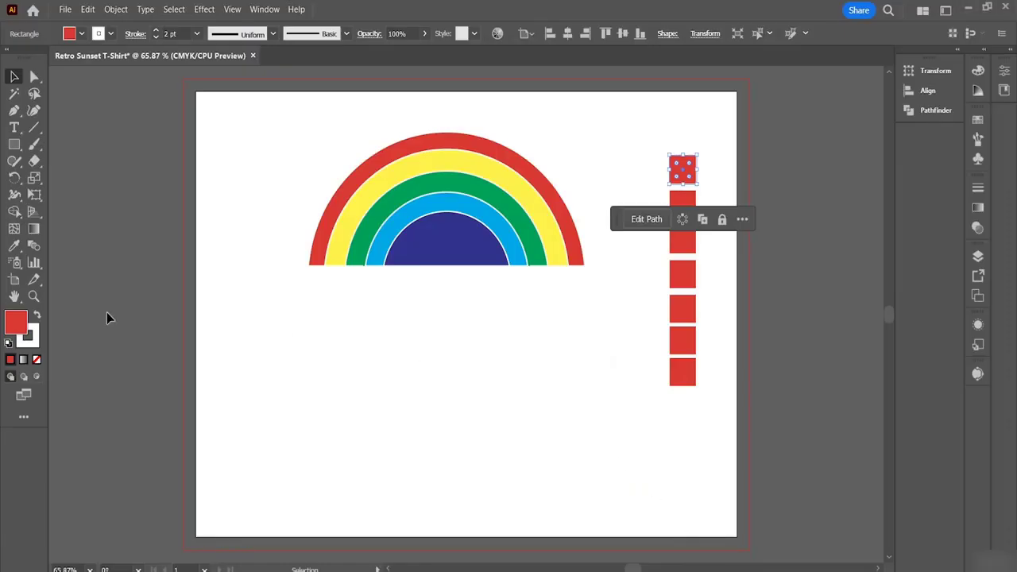
double_click(14, 323)
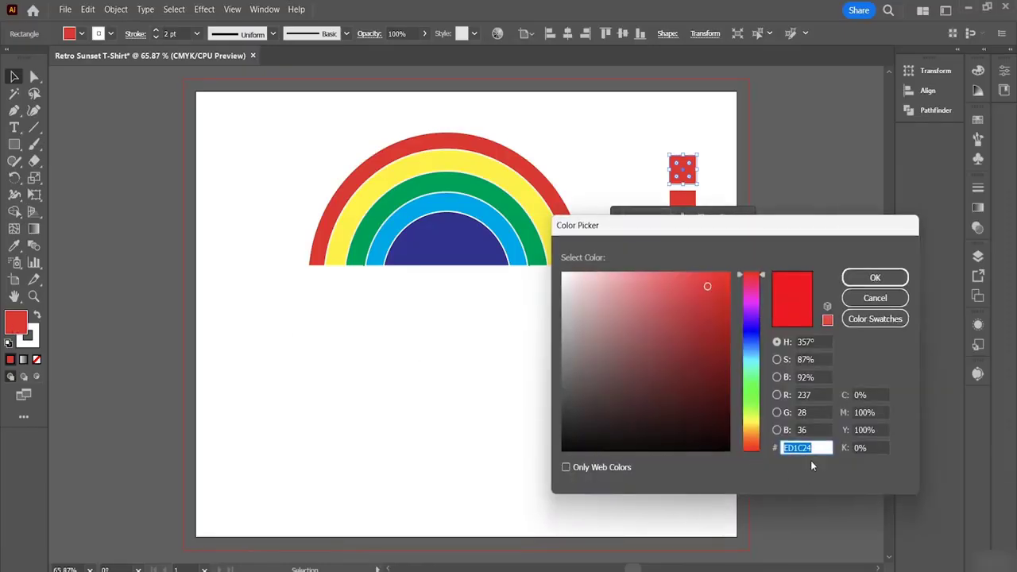
type("489790")
left_click(855, 274)
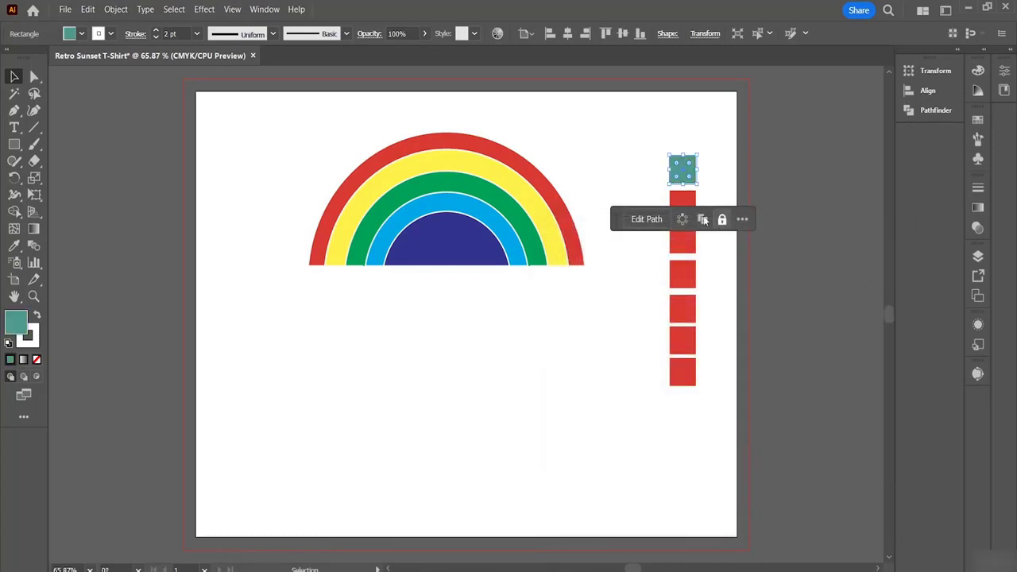
Fill the second square with yellow #E9B824, copied from the same Color Hunt palette.
left_click(682, 201)
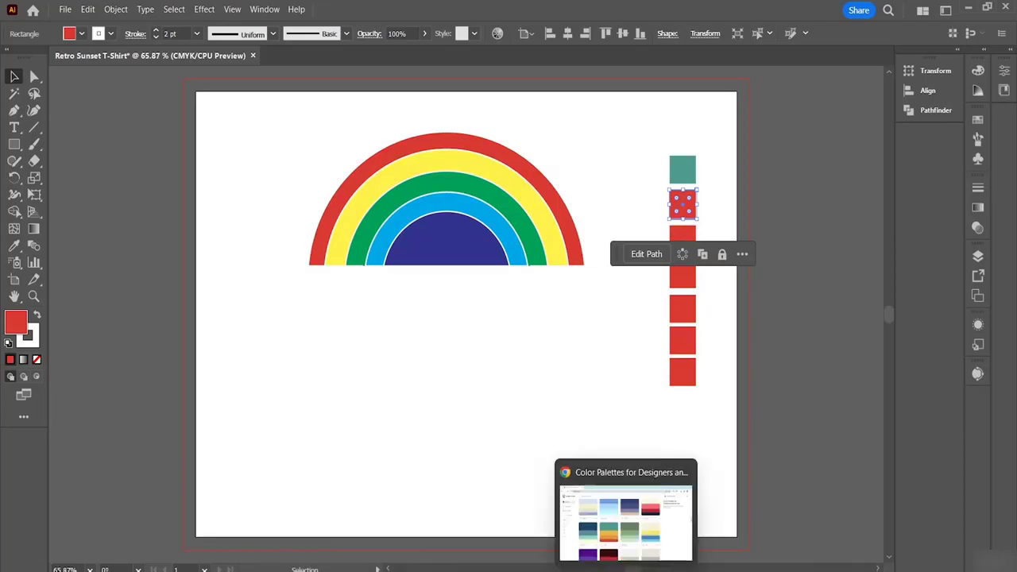
left_click(614, 532)
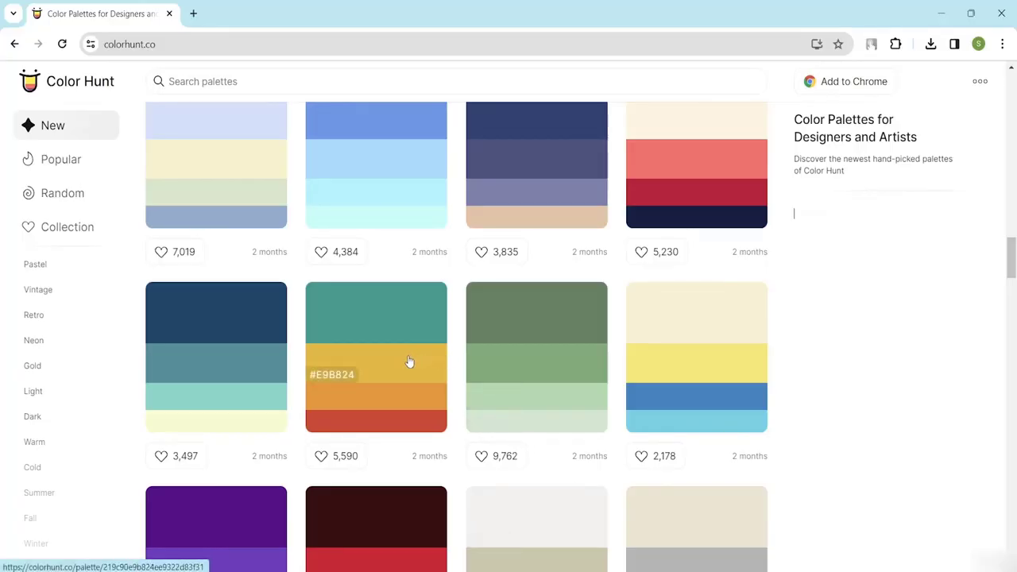
left_click(334, 382)
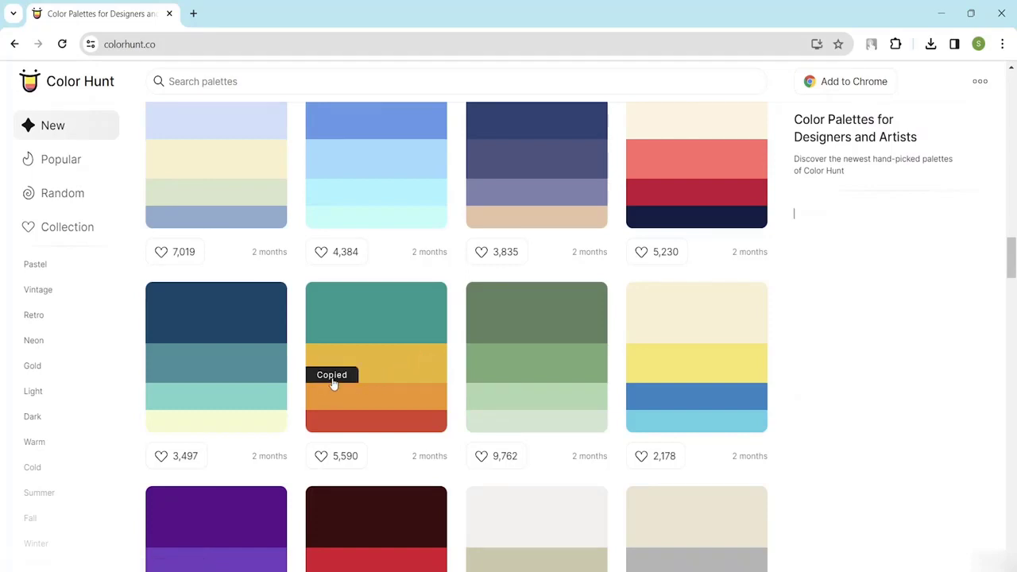
mouse_move(713, 571)
left_click(713, 517)
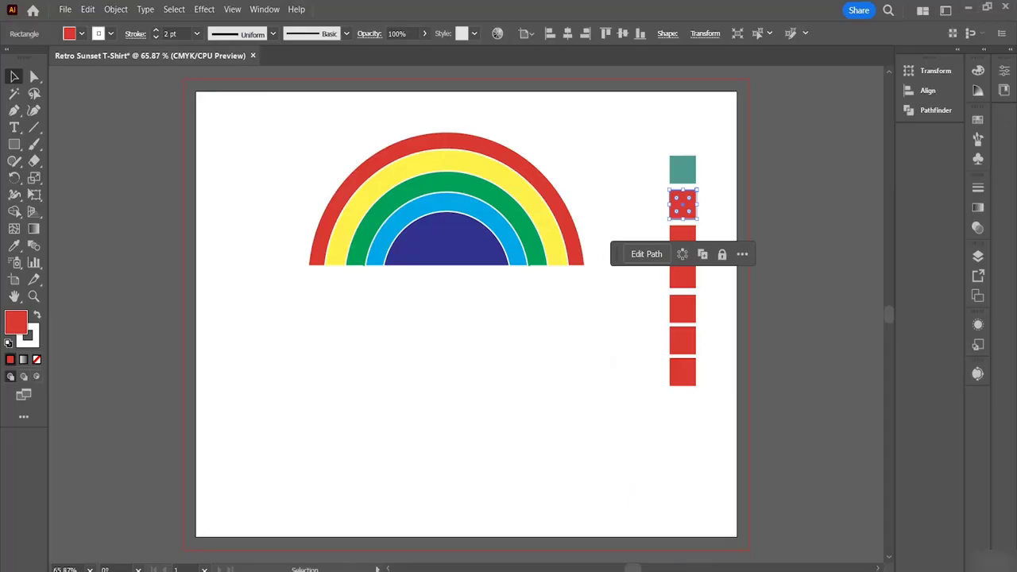
double_click(17, 322)
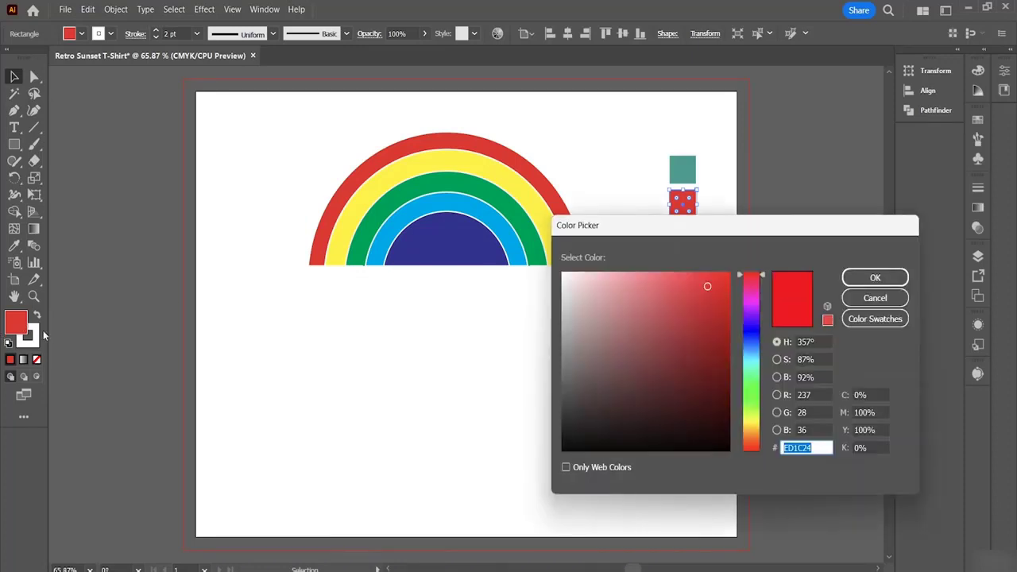
key("ctrl+v")
key("Return")
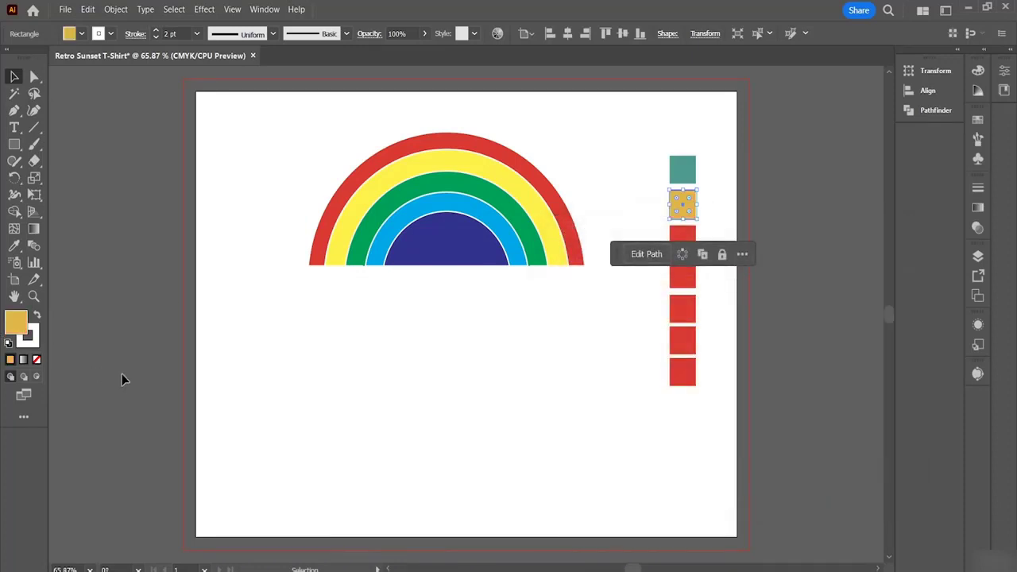
Fill the third square with orange #EE9322, copied from the palette's own page on Color Hunt.
left_click(685, 239)
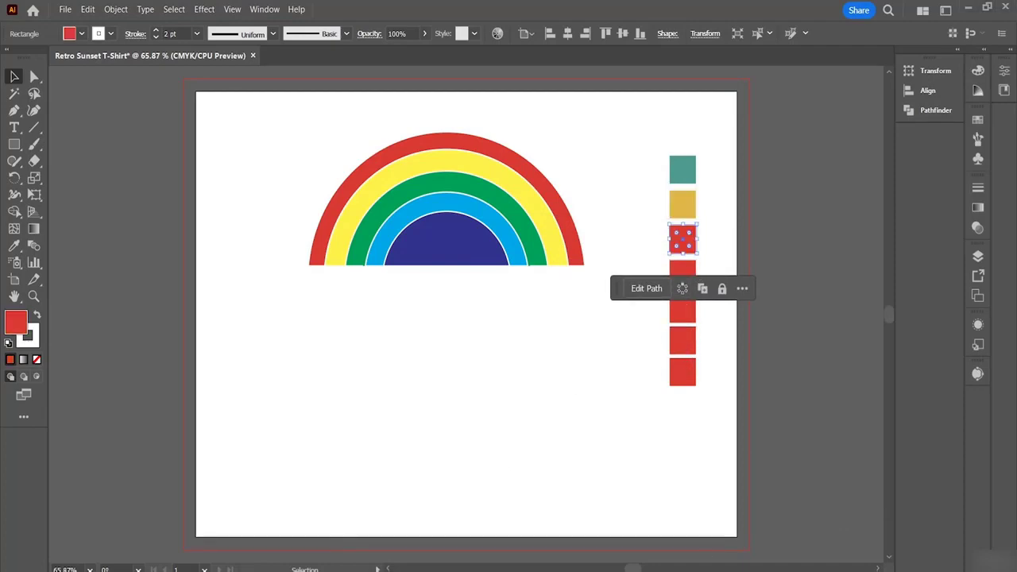
key("alt+Tab")
mouse_move(358, 399)
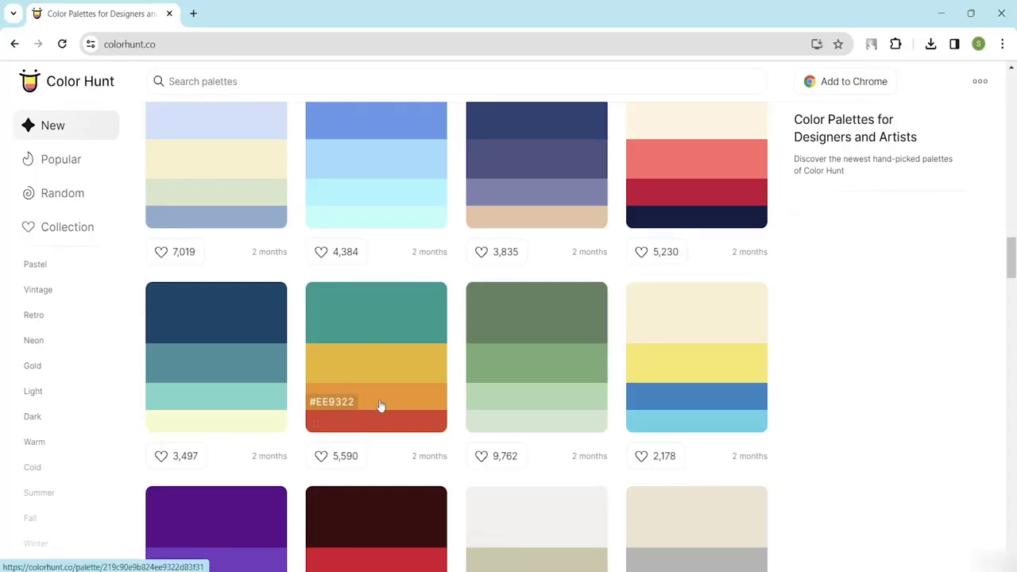
left_click(336, 407)
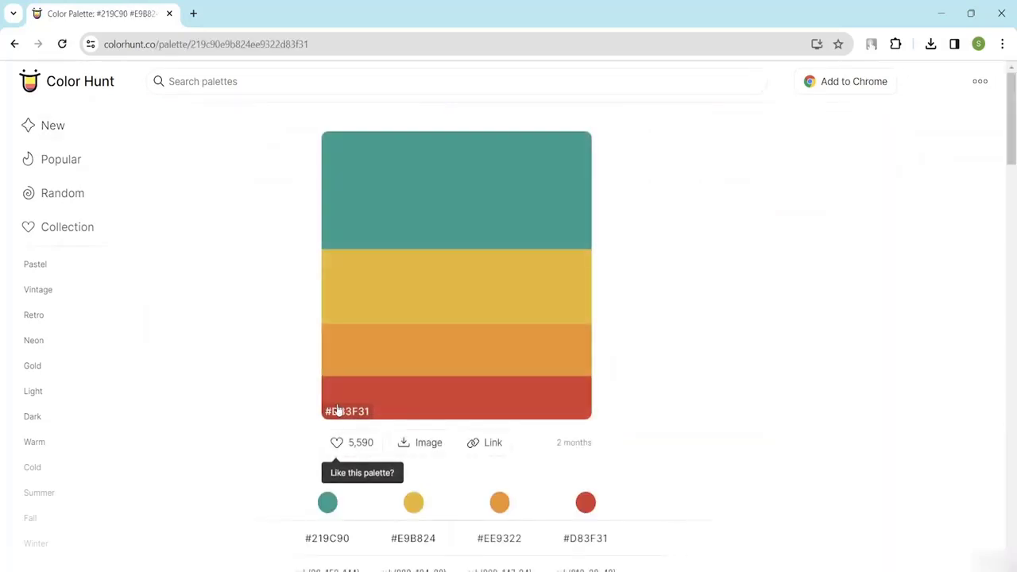
left_click(349, 370)
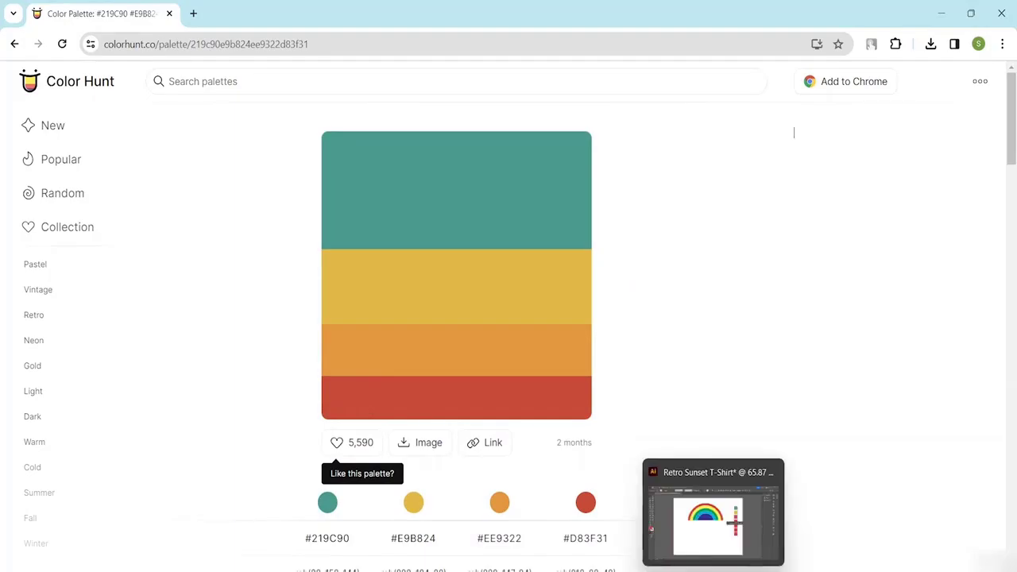
left_click(656, 472)
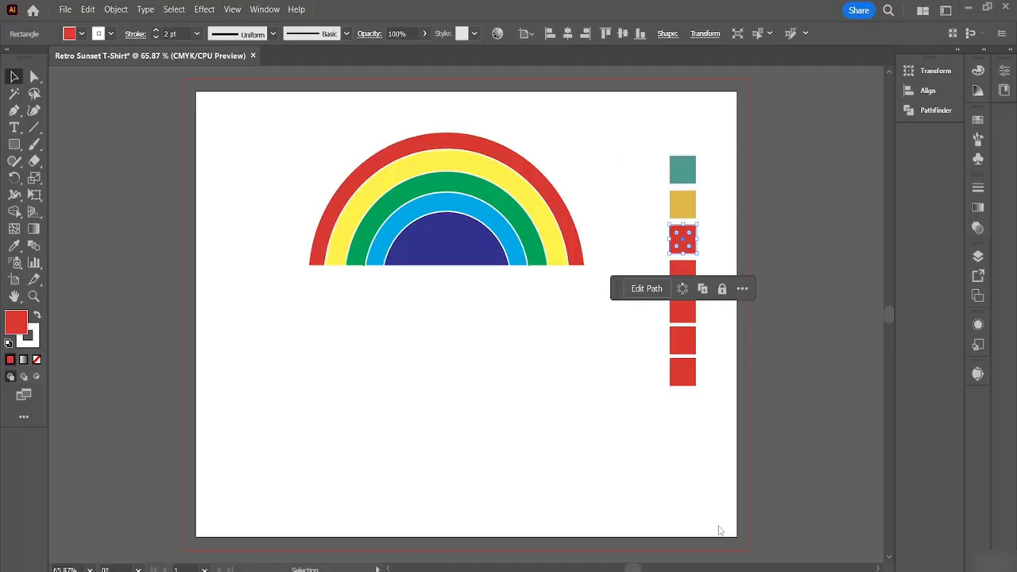
double_click(16, 322)
key("ctrl+v")
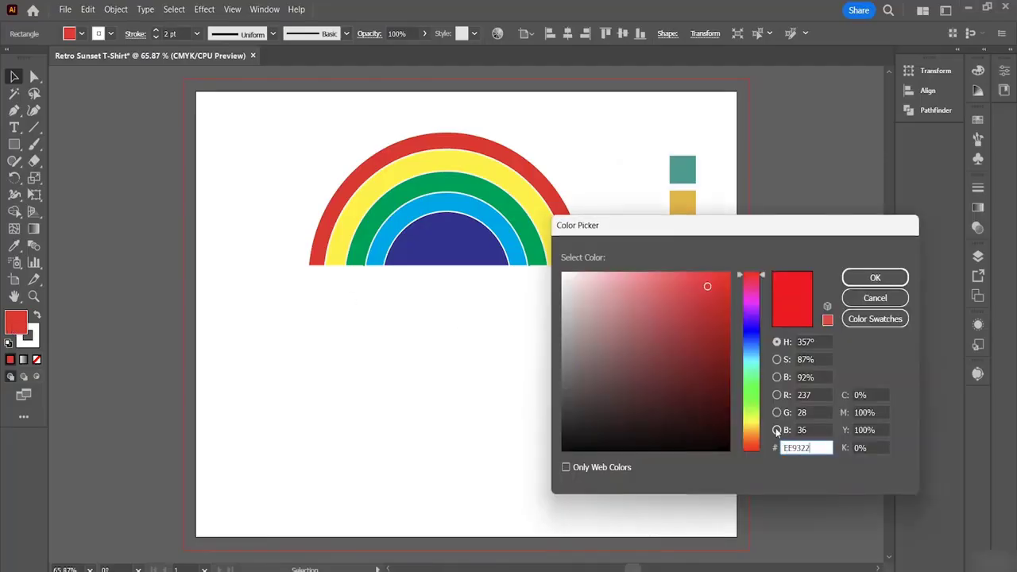
key("Return")
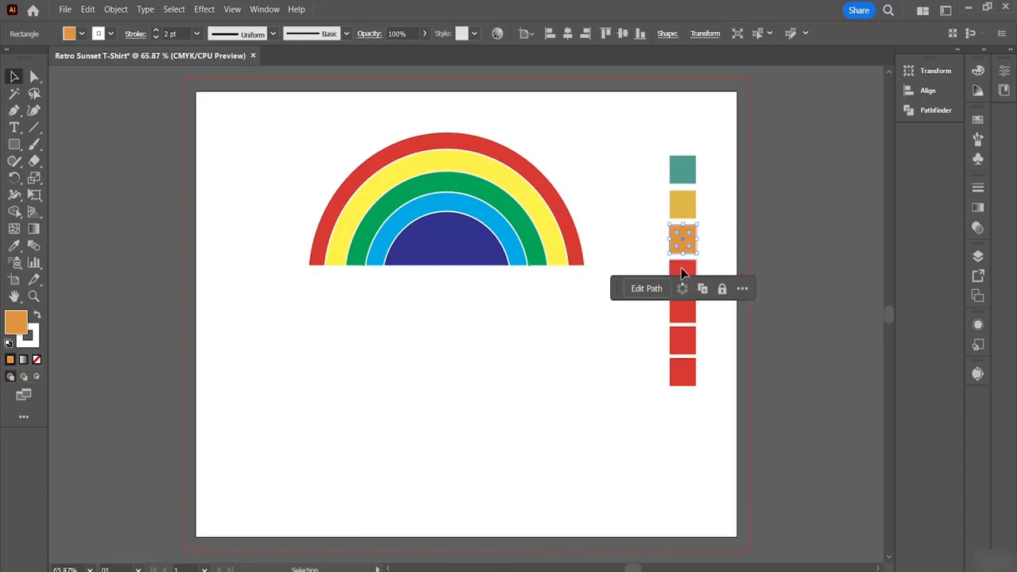
Fill the fourth square with the palette's red #D83F31, copied from Color Hunt.
left_click(682, 272)
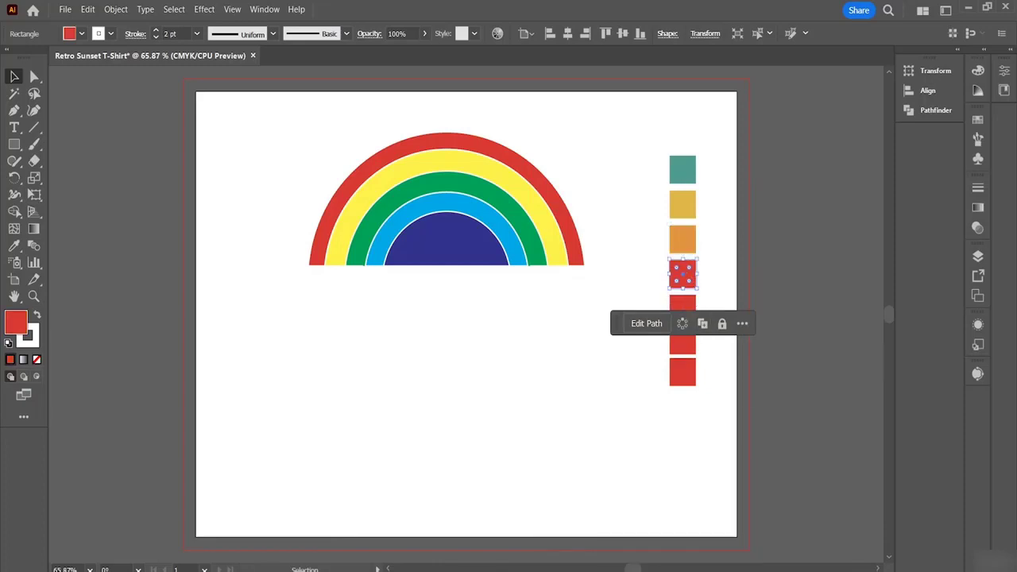
left_click(623, 537)
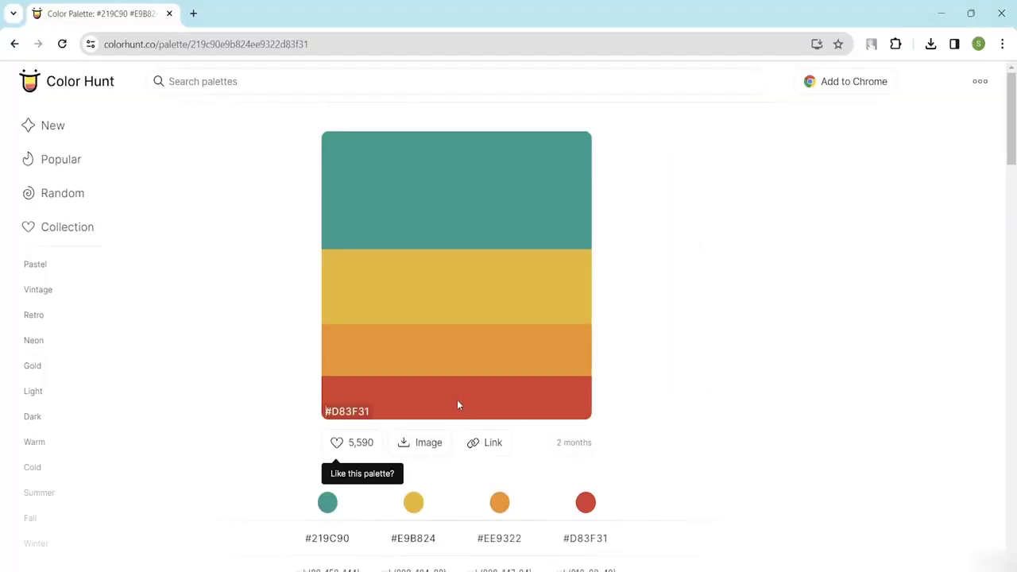
left_click(367, 411)
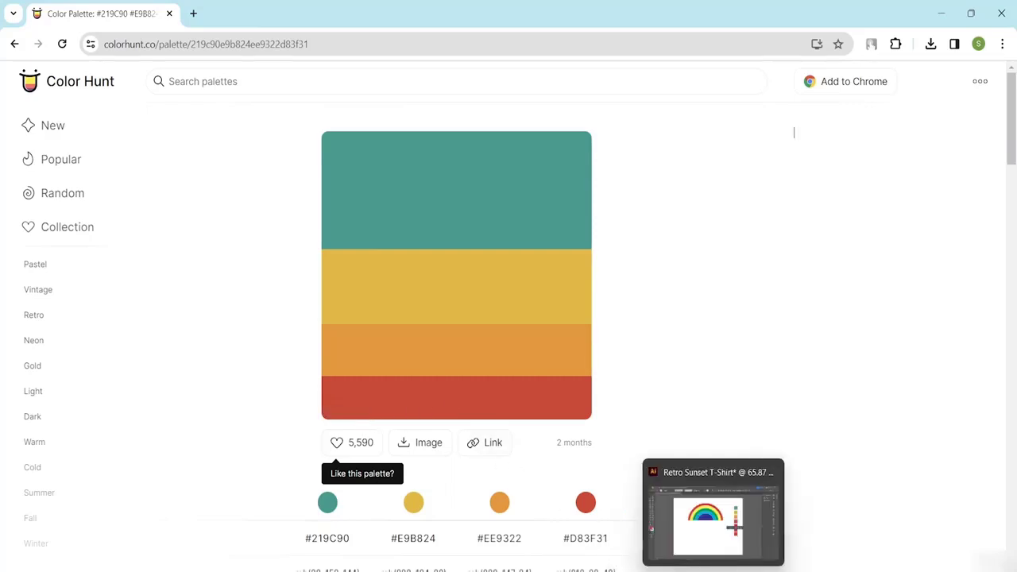
left_click(694, 536)
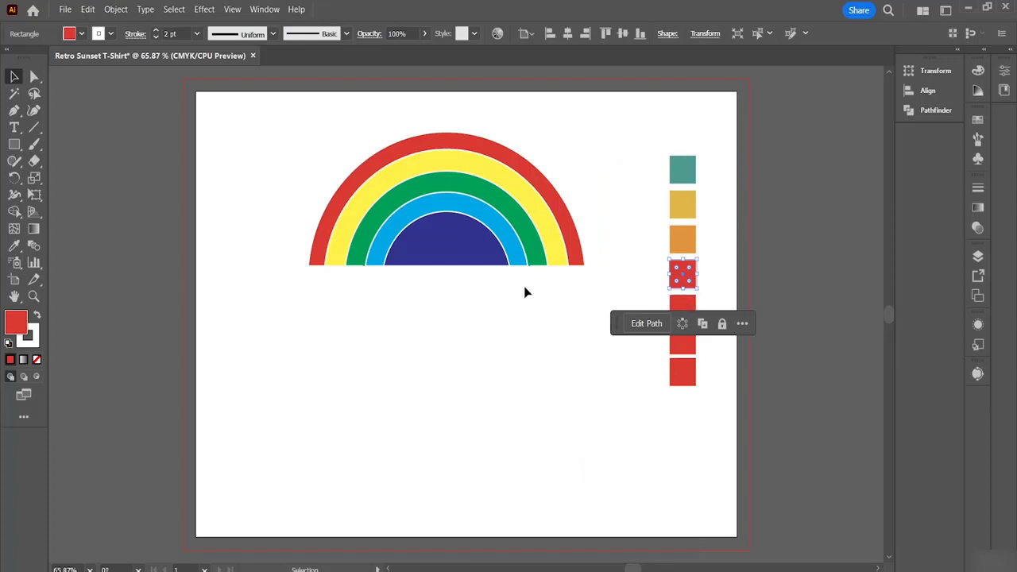
double_click(17, 321)
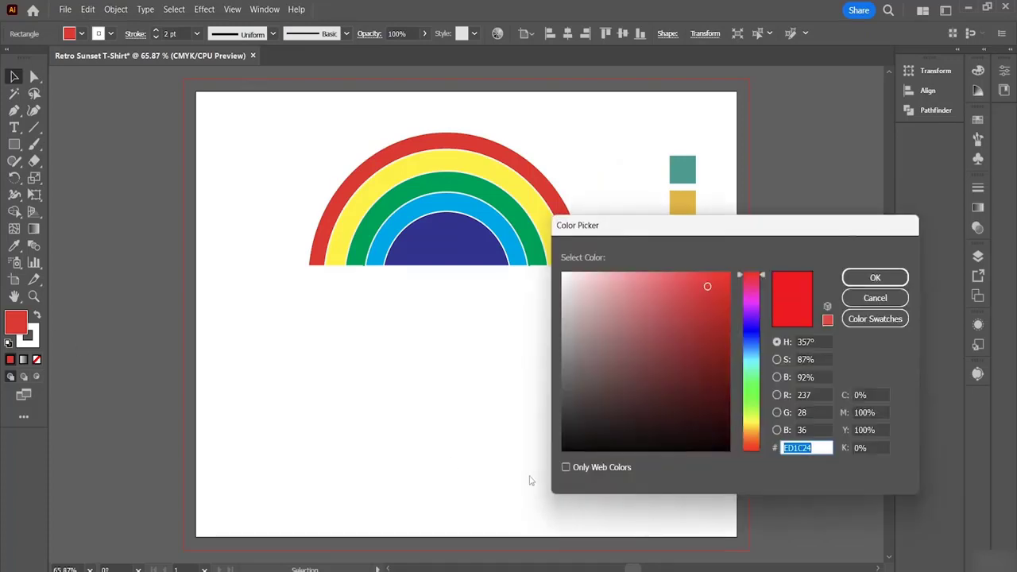
key("ctrl+v")
key("Return")
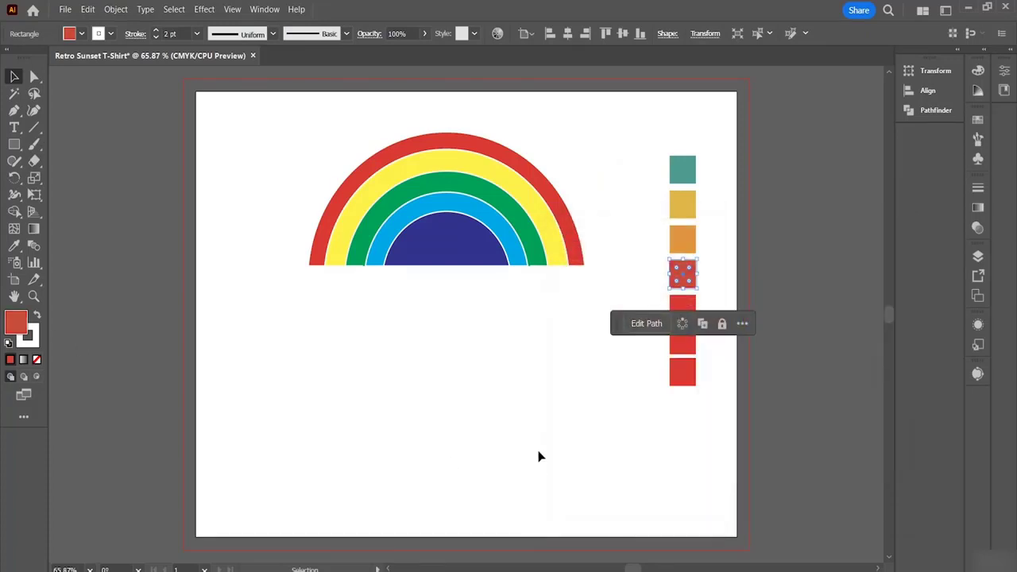
Select the fifth square, switch to Color Hunt in Chrome, and copy green #88AB8E from the green-and-beige palette among the newest ones.
left_click(685, 309)
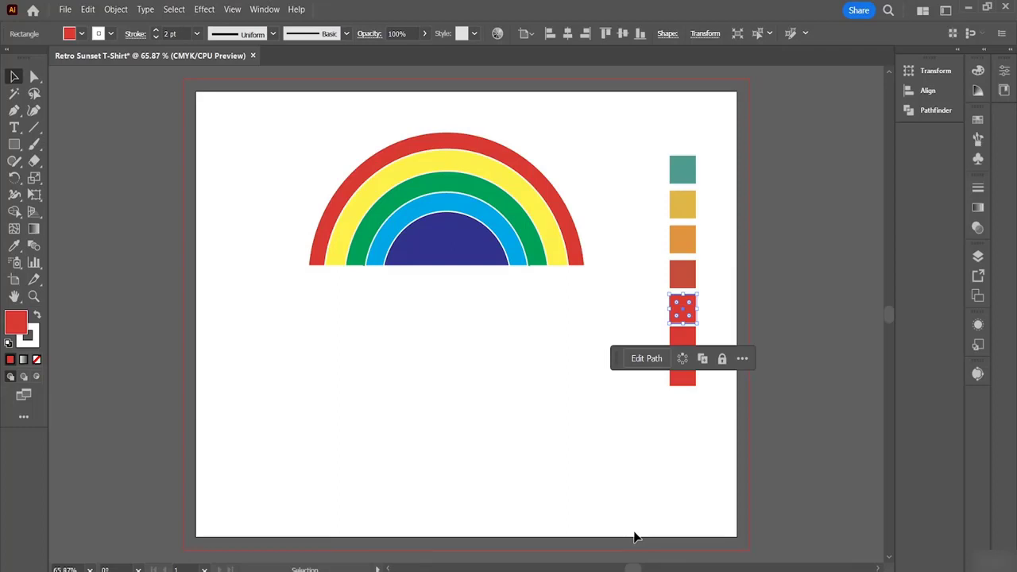
mouse_move(640, 566)
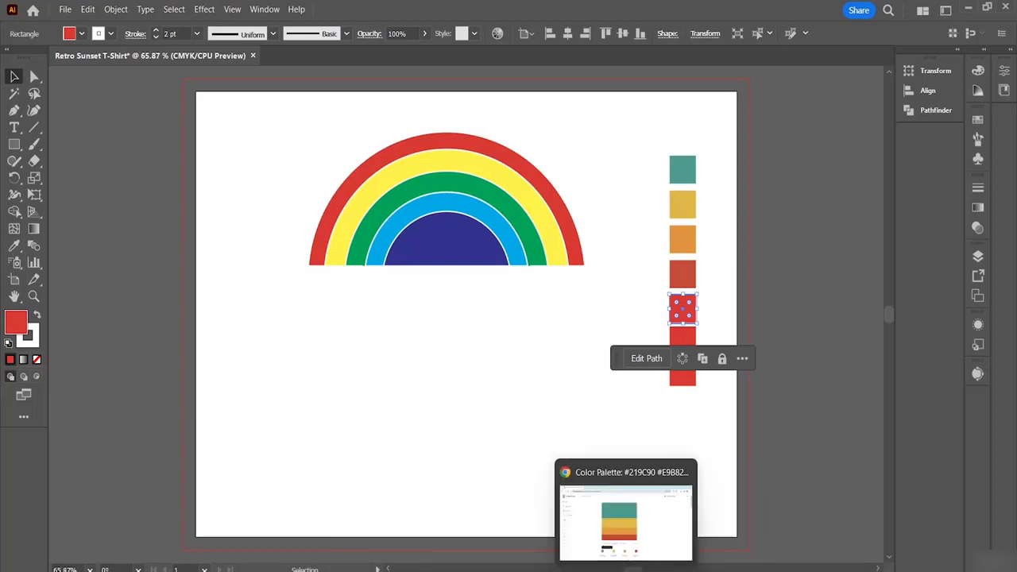
left_click(614, 545)
left_click(14, 46)
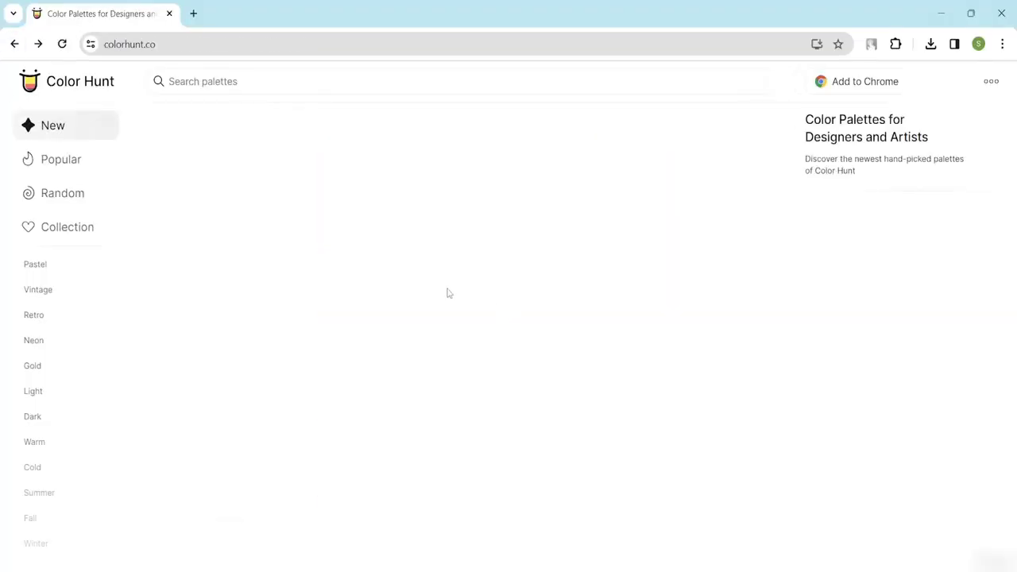
scroll(486, 363, "down", 4)
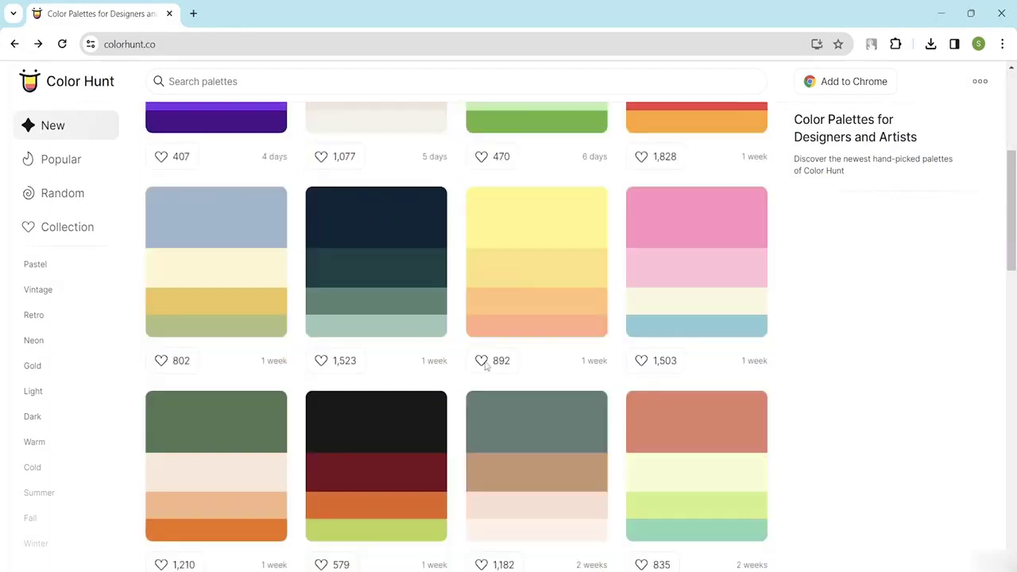
scroll(485, 361, "up", 4)
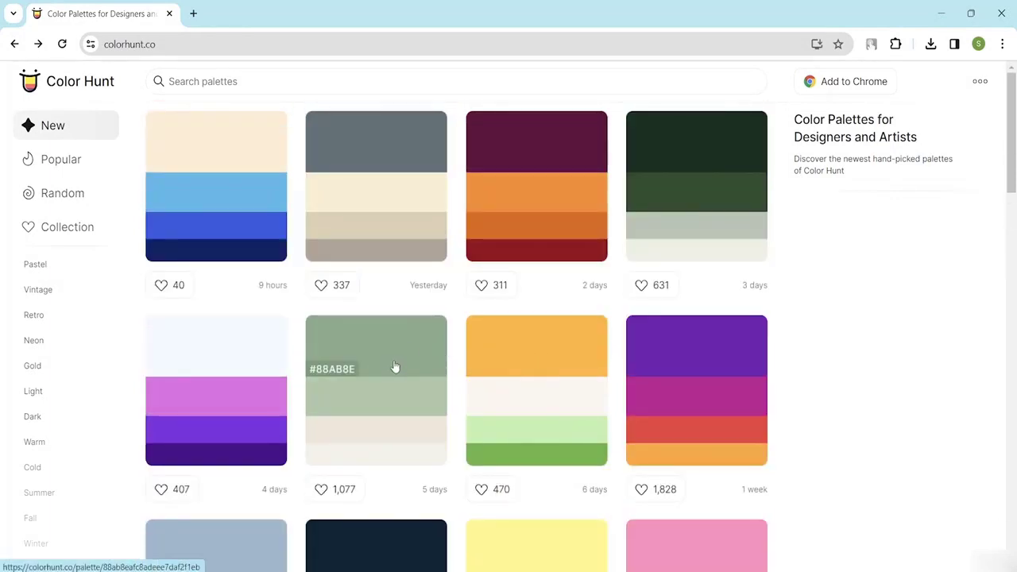
double_click(340, 370)
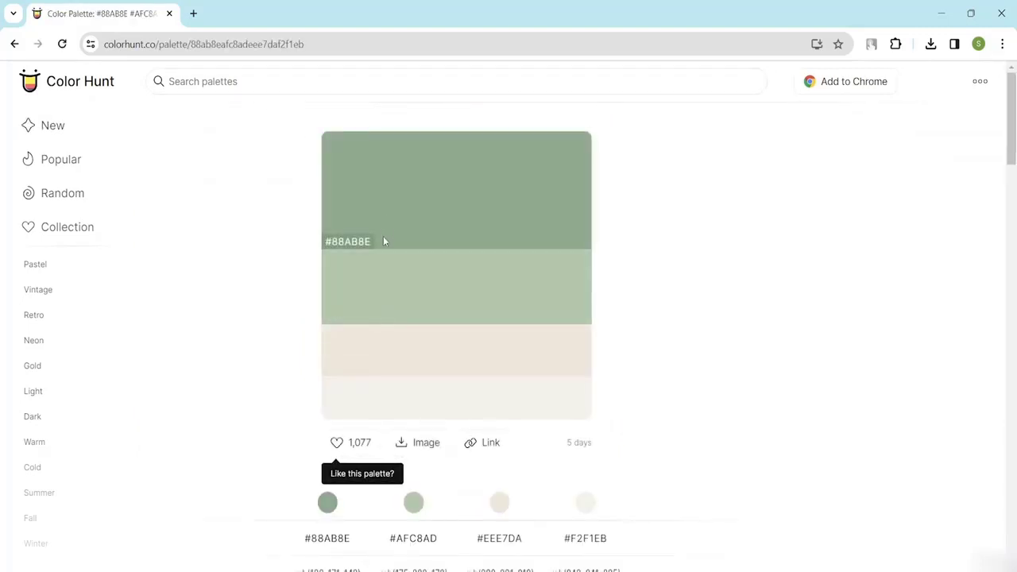
left_click(350, 243)
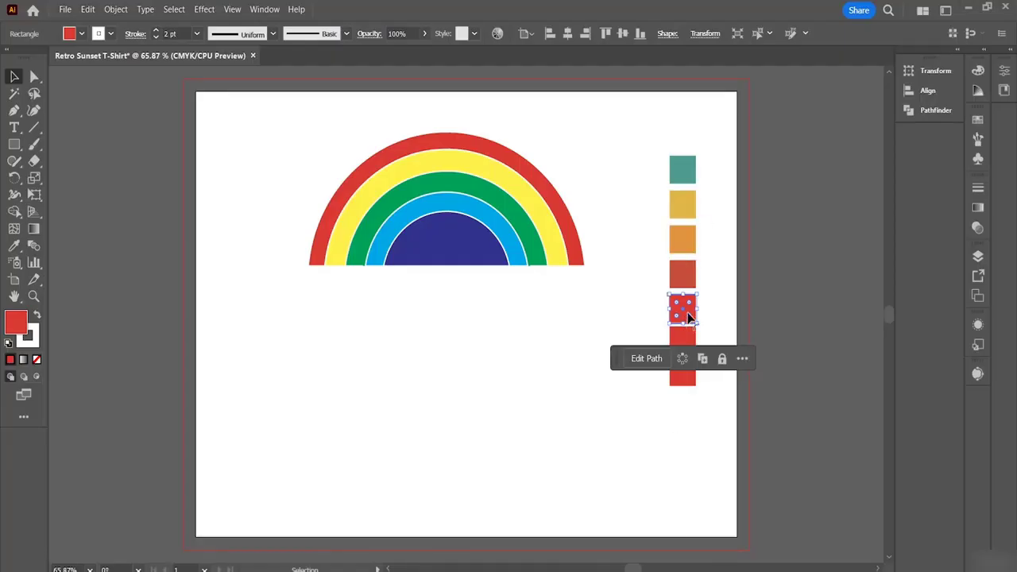
Switch back to Illustrator and fill the fifth square with the copied green #88AB8E.
key("ctrl+v")
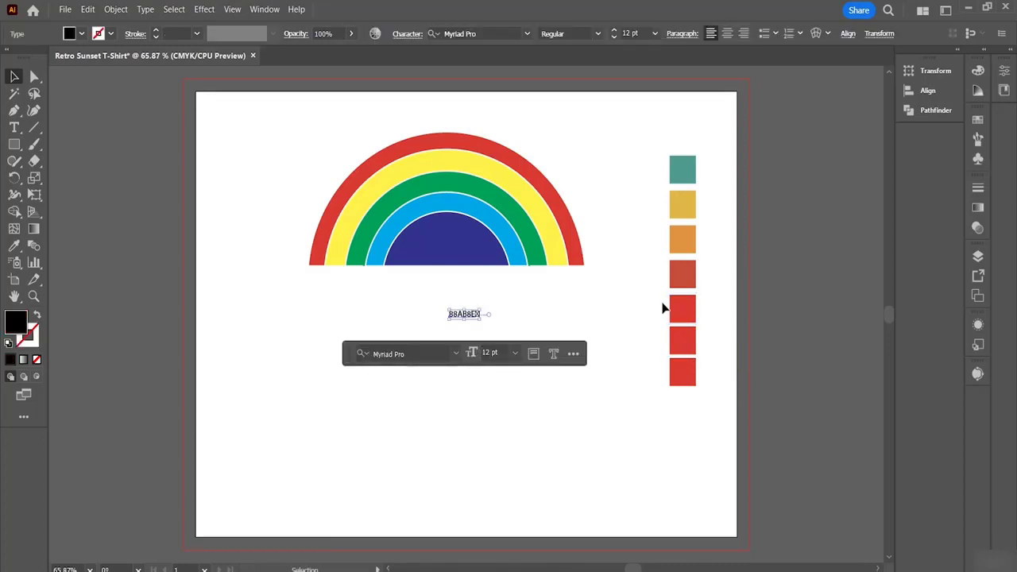
key("ctrl+z")
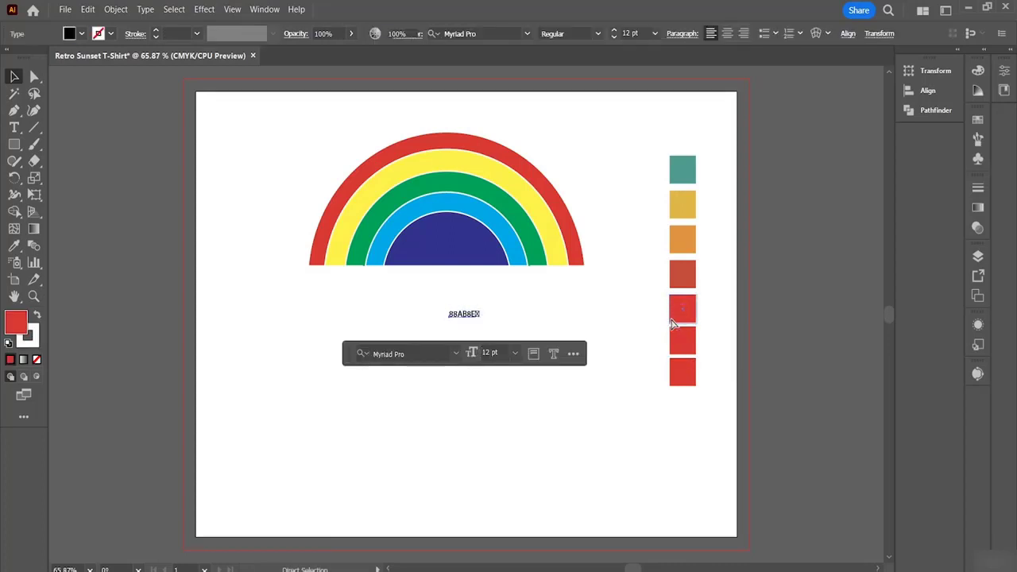
double_click(15, 324)
key("ctrl+v")
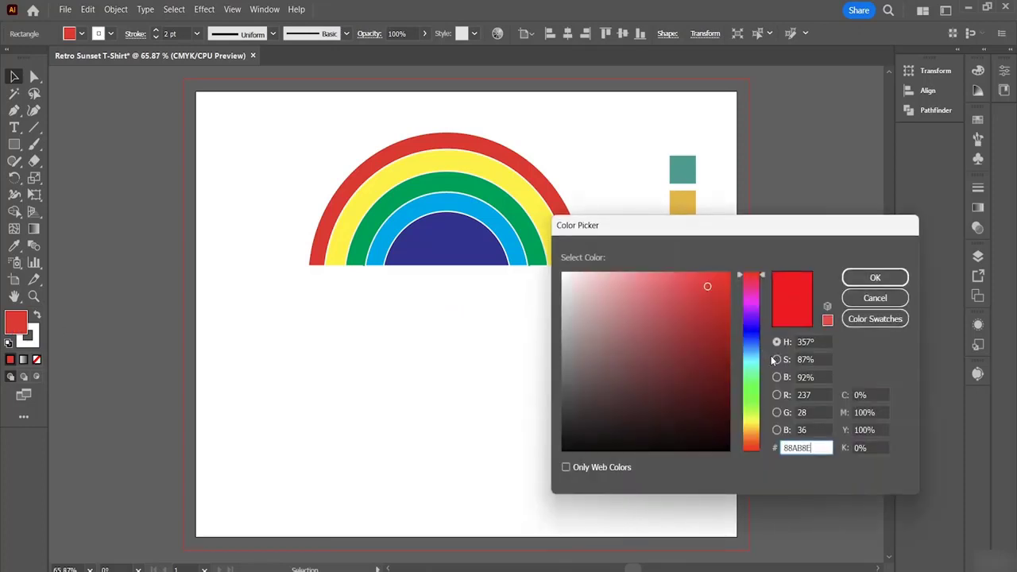
key("Return")
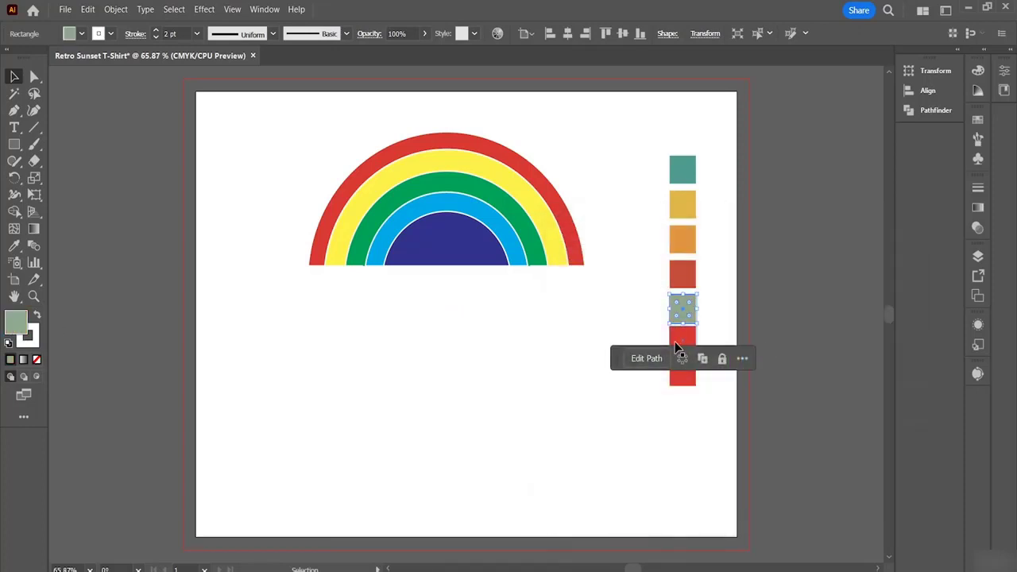
Fill the sixth square with light green #AFC8AD, copied from the same Color Hunt palette.
left_click(676, 347)
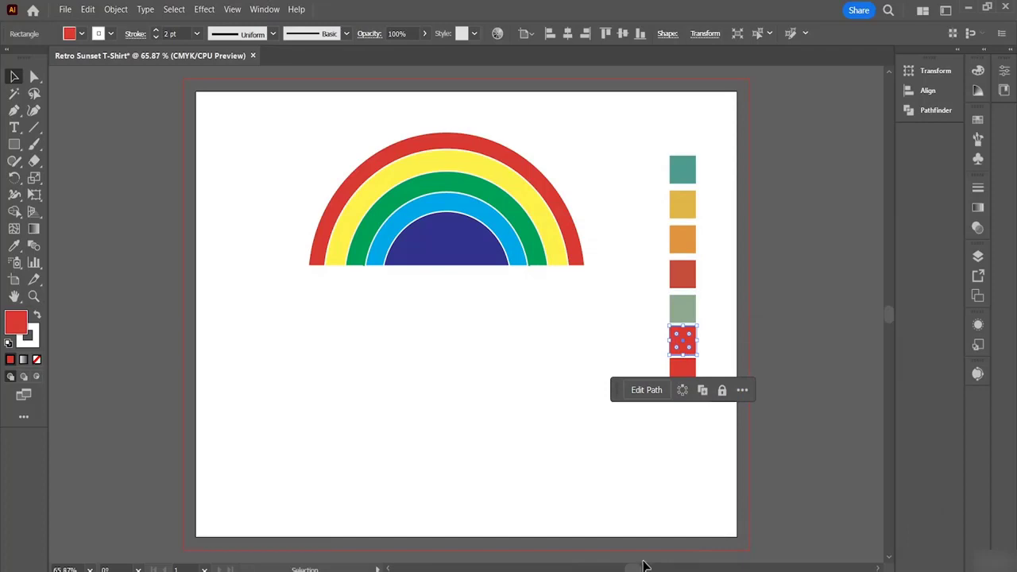
double_click(18, 323)
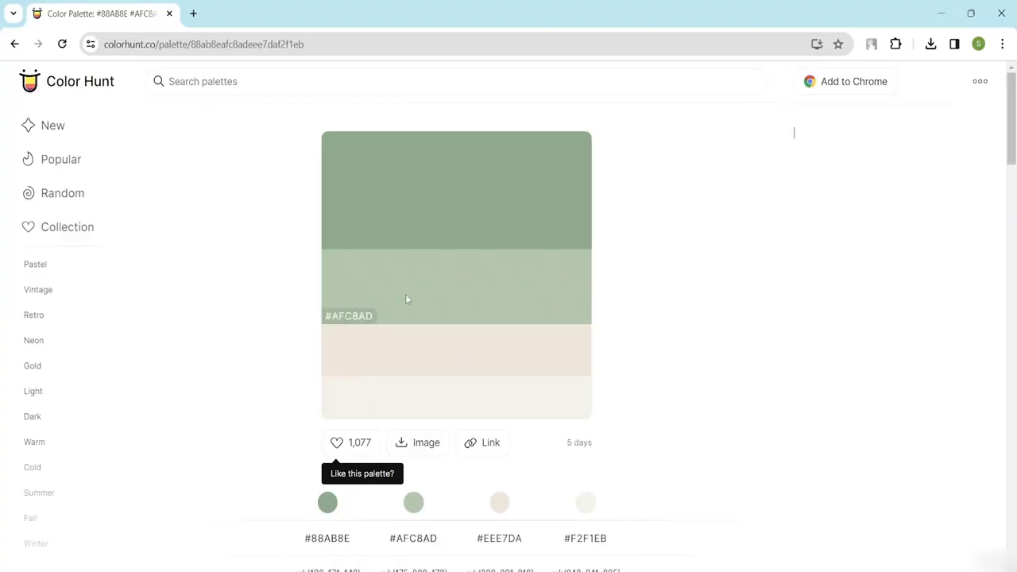
left_click(406, 294)
left_click(350, 317)
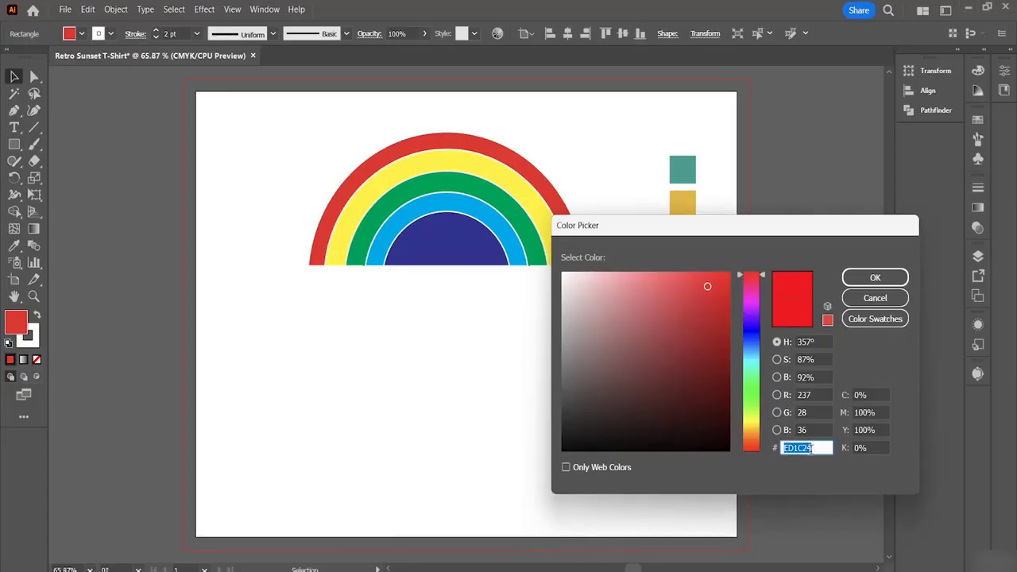
key("ctrl+v")
key("Return")
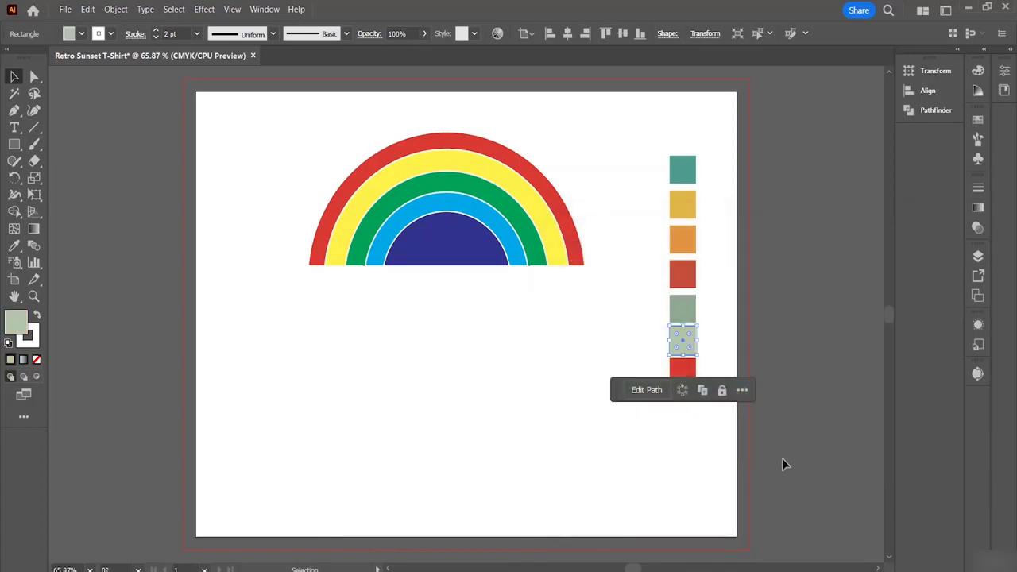
Select the bottom square of the column and switch to the green palette's page on Color Hunt in Chrome.
left_click(682, 368)
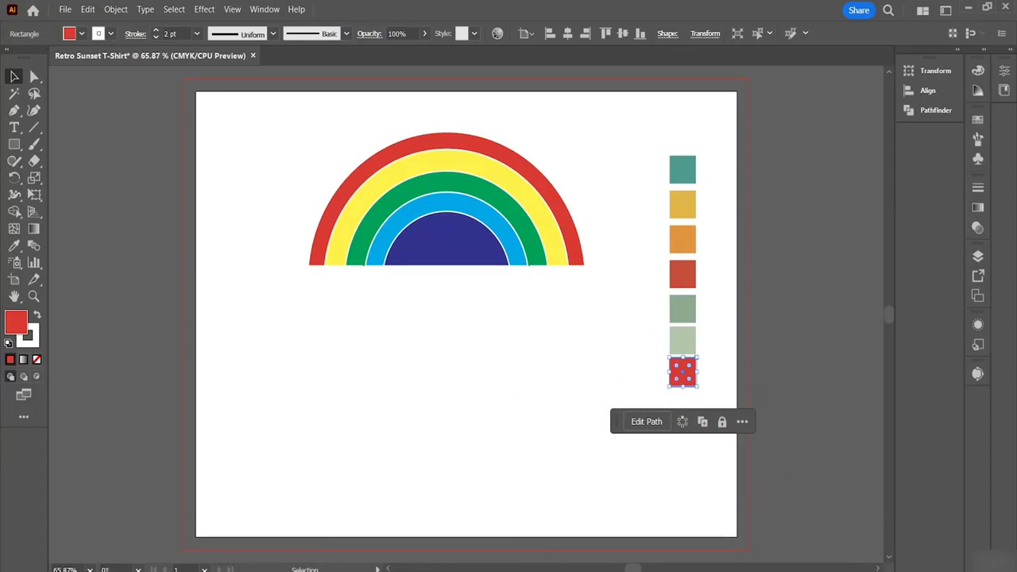
key("alt+Tab")
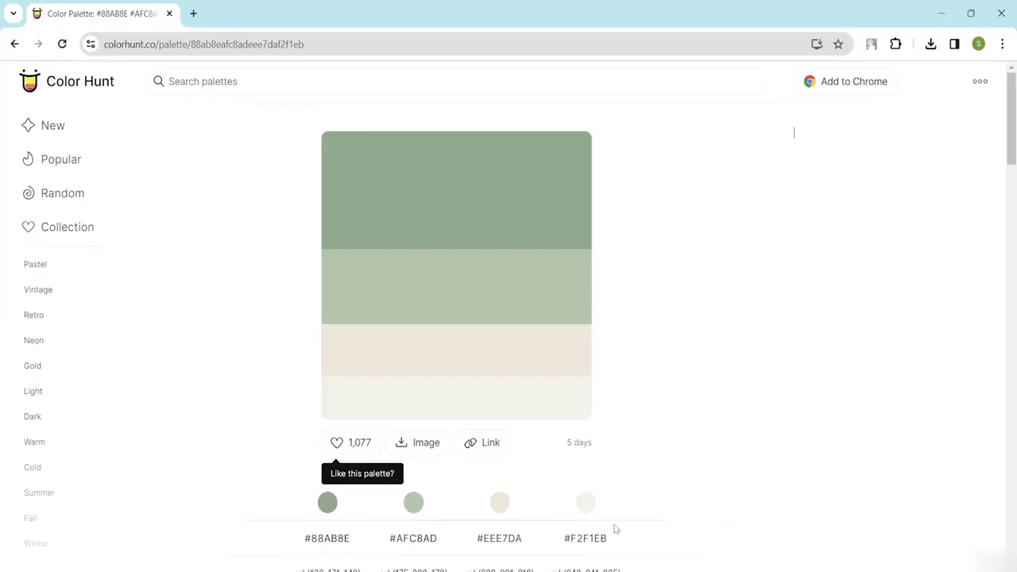
Copy the #EEE7DA hex code from the Color Hunt palette and fill the lowest swatch square in Illustrator with it.
left_click(342, 375)
mouse_move(684, 571)
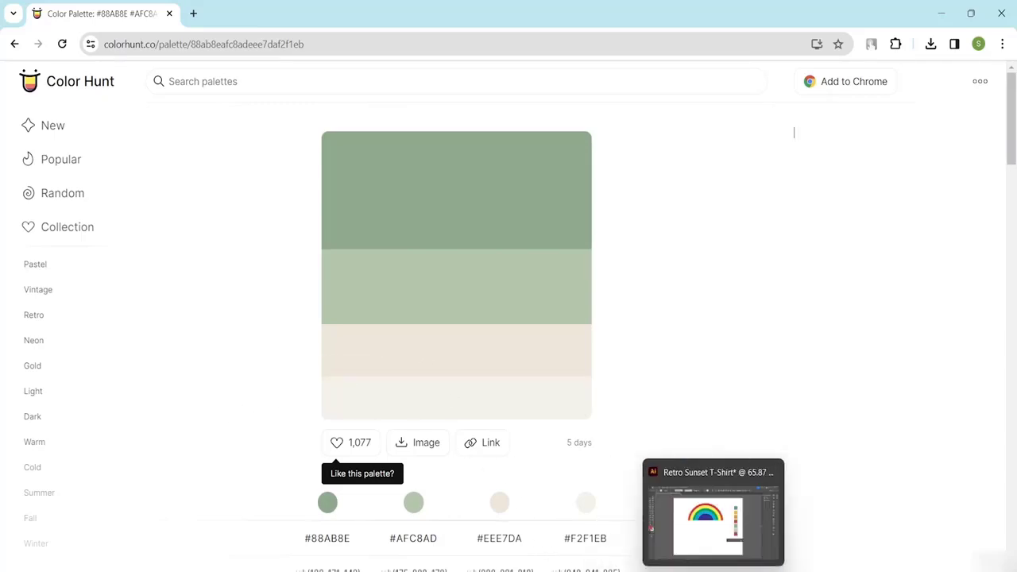
left_click(704, 517)
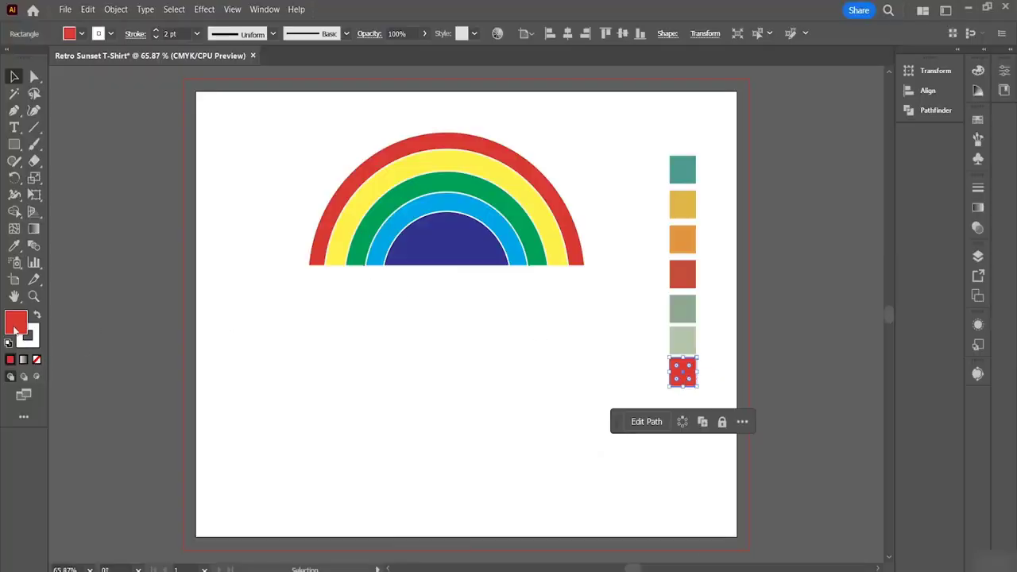
double_click(16, 326)
key("ctrl+v")
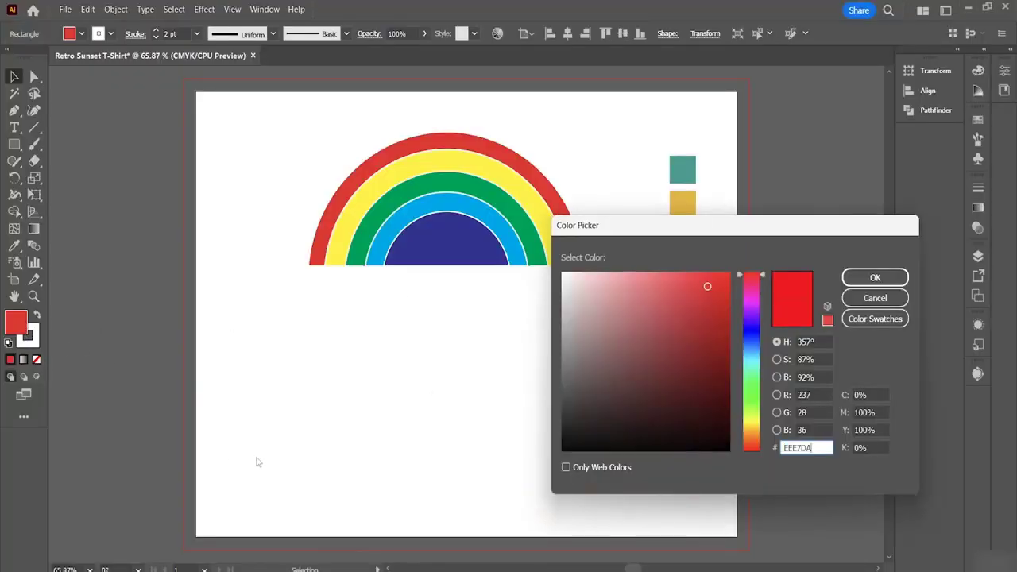
left_click(851, 277)
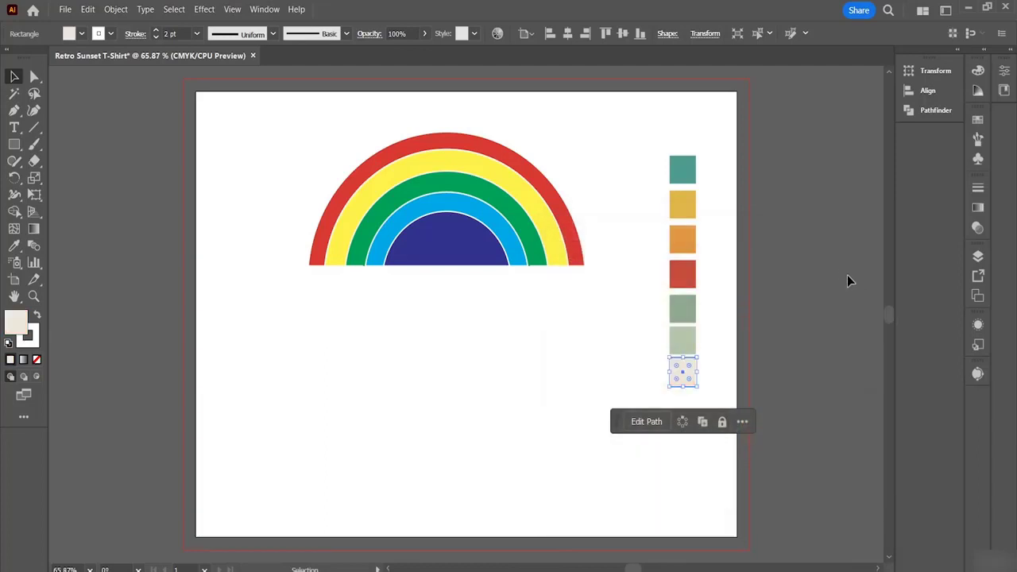
left_click(716, 387)
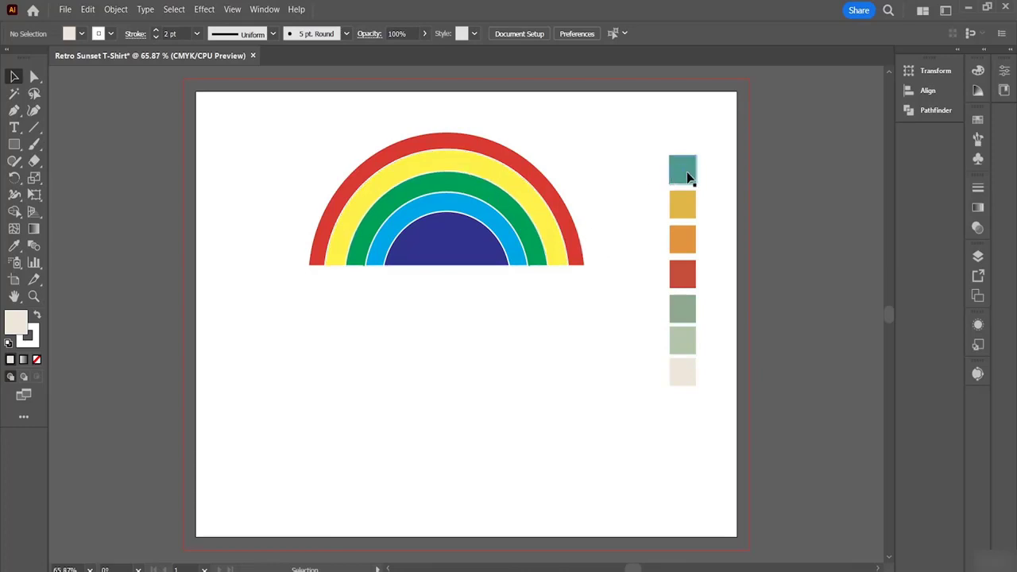
Recolor the outermost red rainbow band with the teal of the first swatch square using the Eyedropper.
left_click(446, 145)
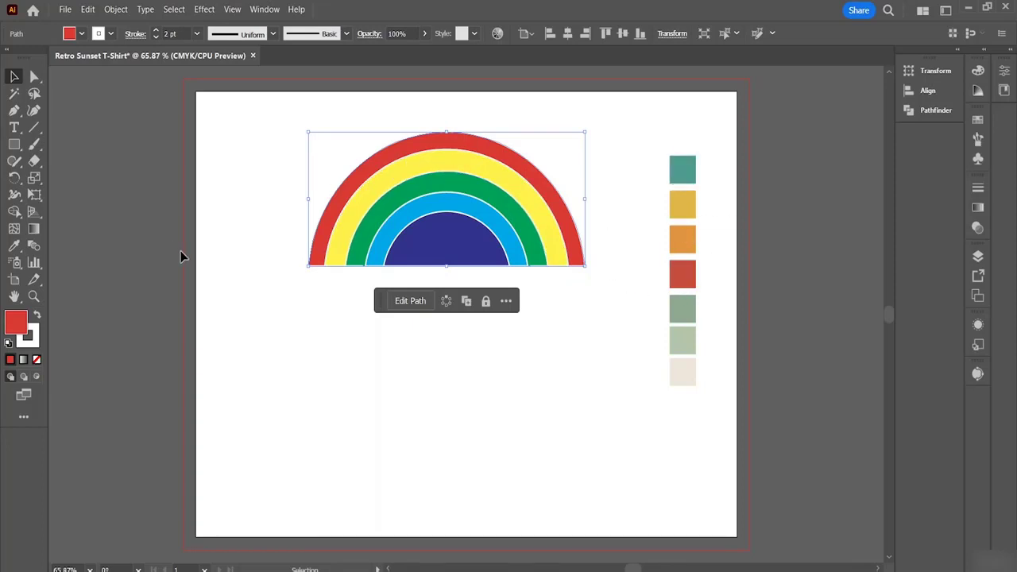
left_click(14, 248)
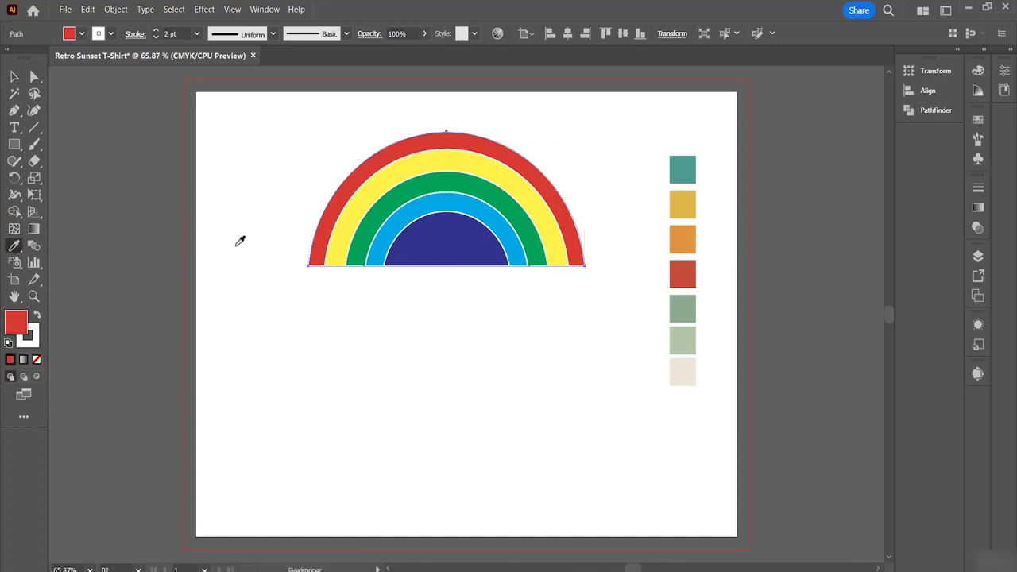
left_click(690, 166)
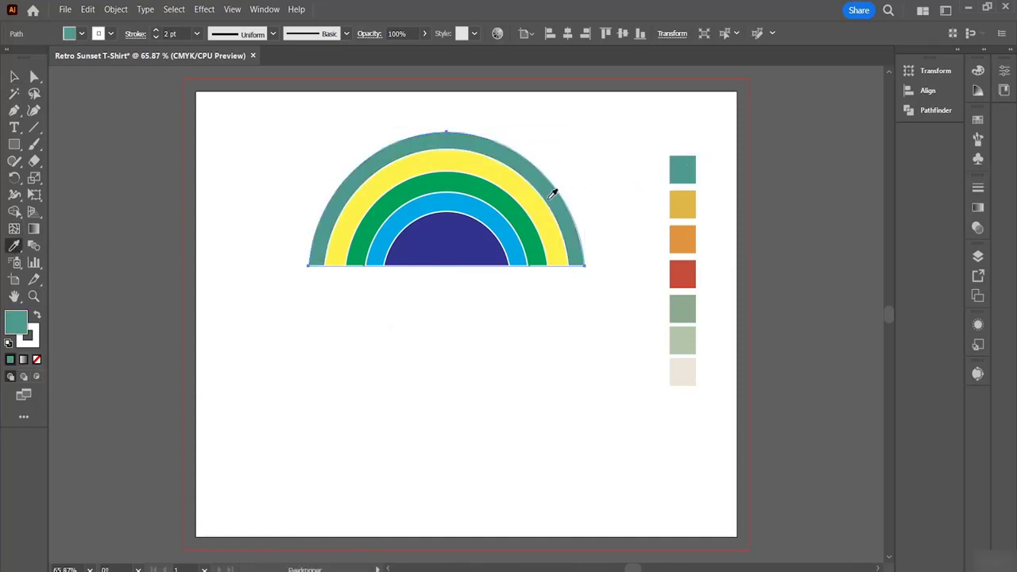
key("v")
Recolor the bright yellow second rainbow band with the mustard yellow sampled from the second swatch square.
left_click(425, 173)
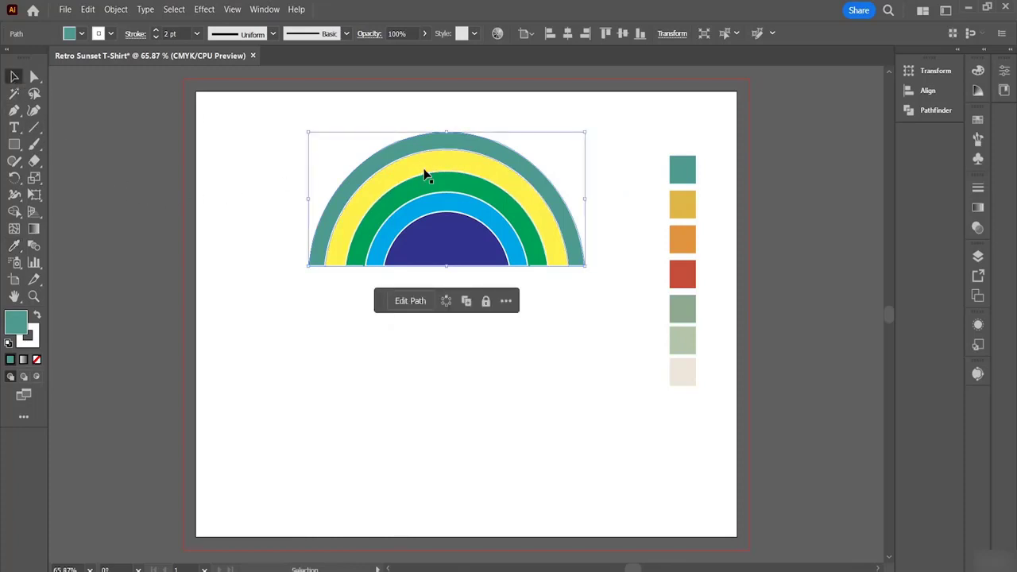
left_click(15, 246)
left_click(681, 209)
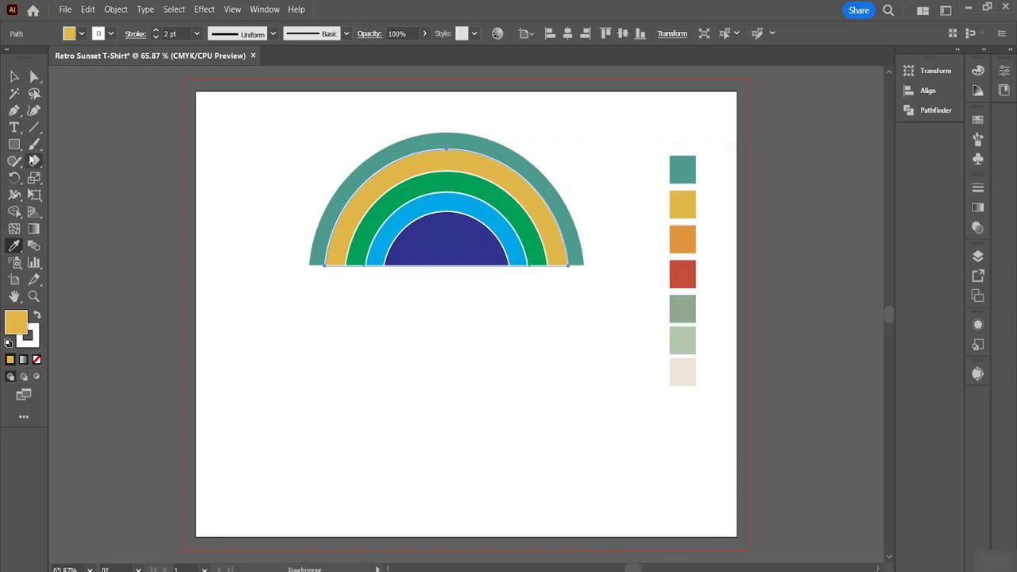
left_click(15, 76)
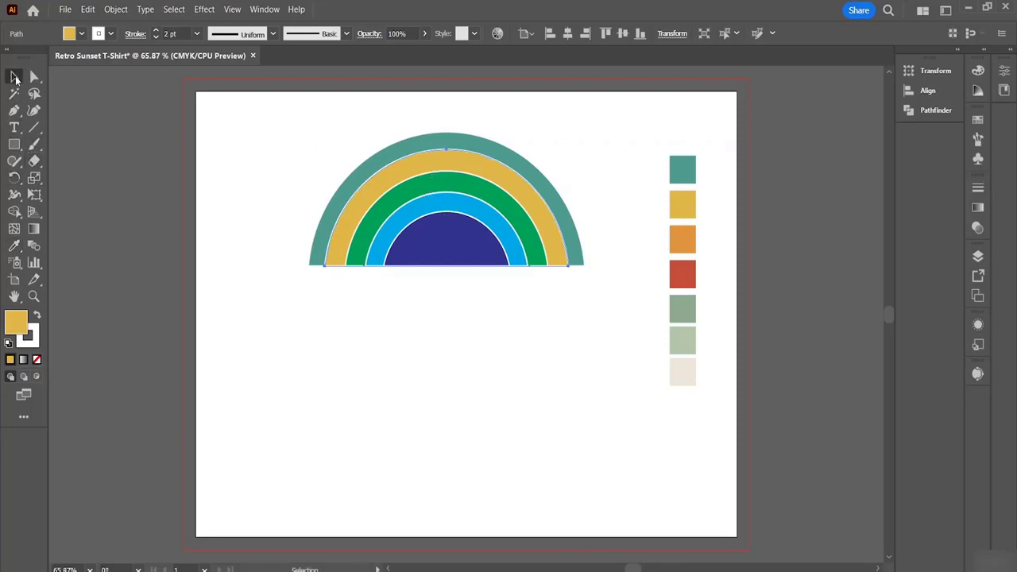
Recolor the green third rainbow band with the orange sampled from the third swatch square.
left_click(350, 219)
left_click(419, 185)
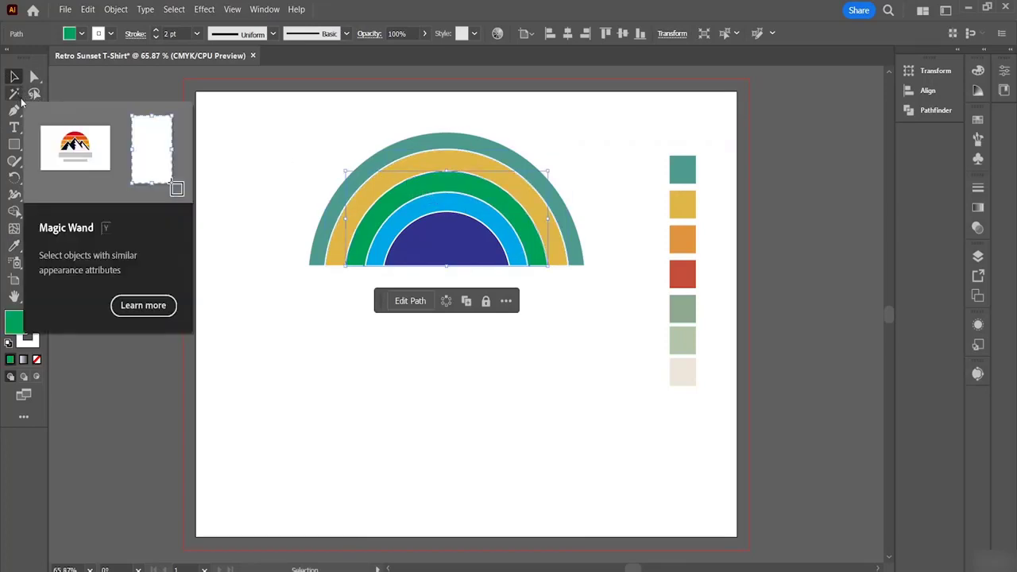
left_click(14, 247)
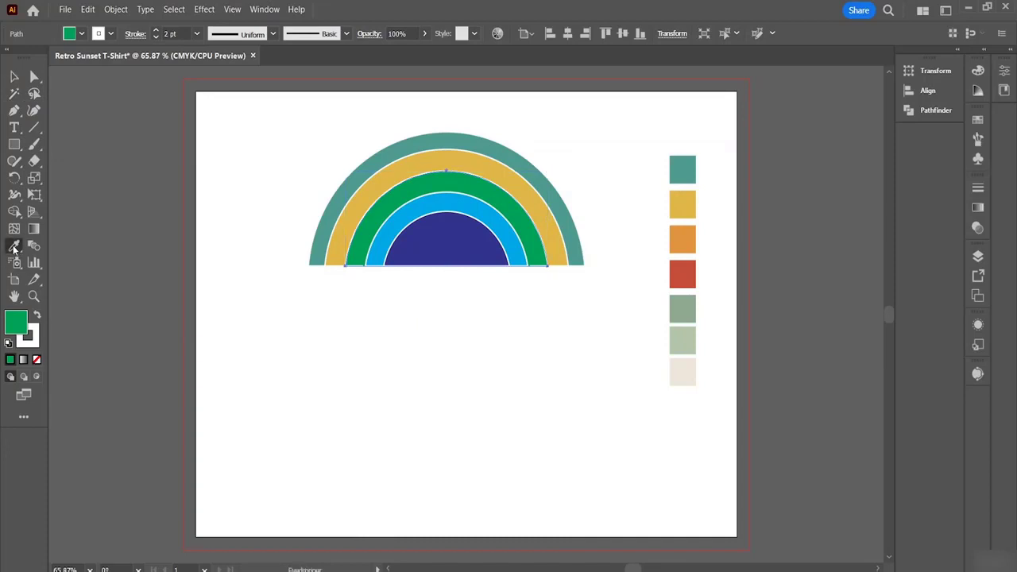
left_click(683, 244)
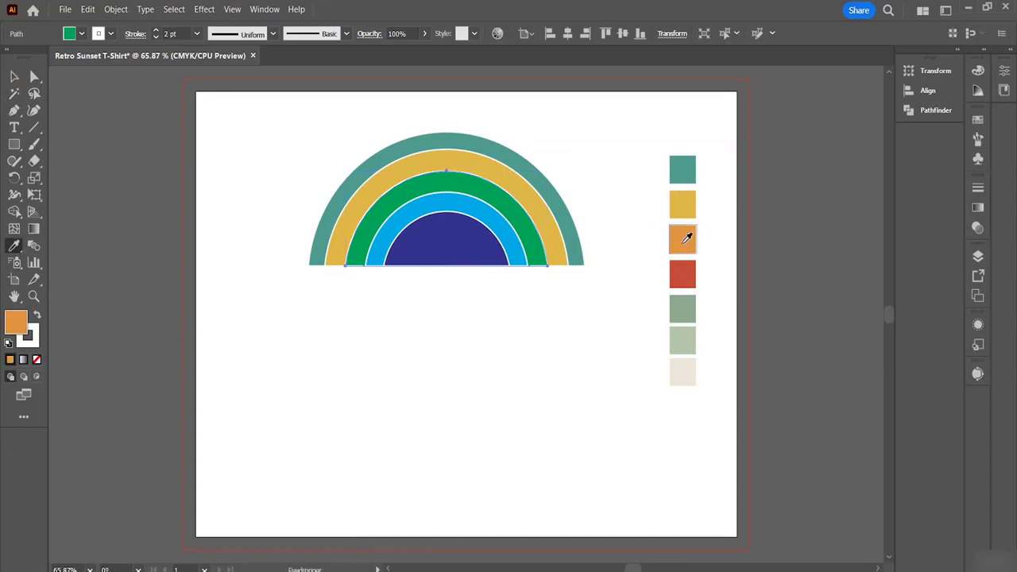
left_click(19, 77)
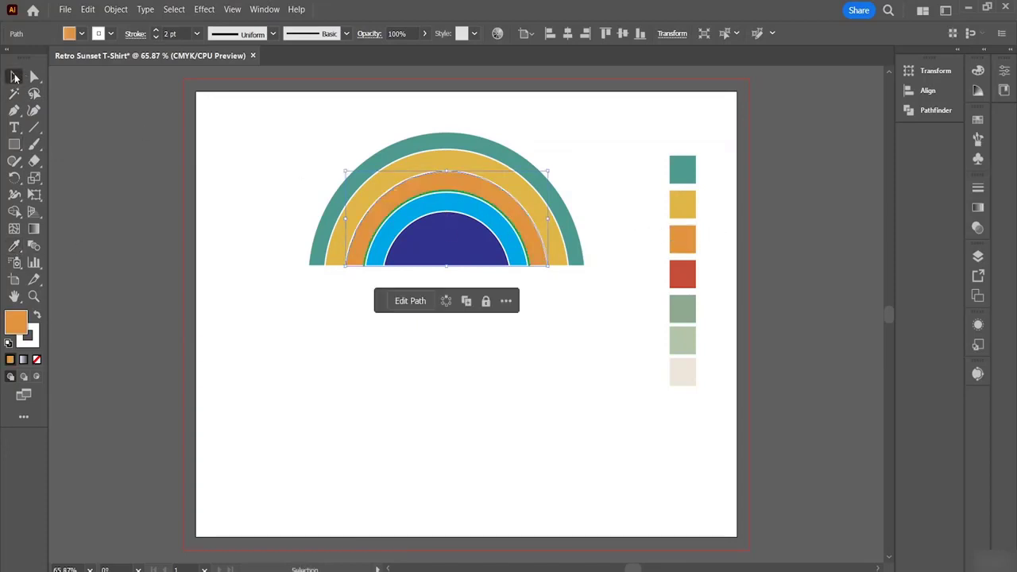
Recolor the light blue fourth rainbow band with the brick red sampled from the fourth swatch square.
left_click(433, 210)
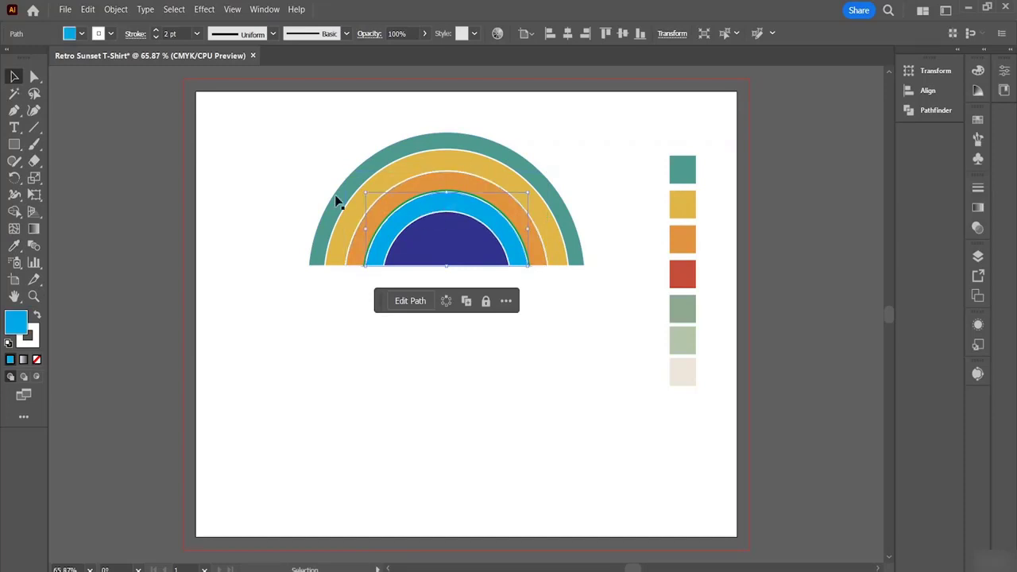
left_click(14, 245)
left_click(688, 272)
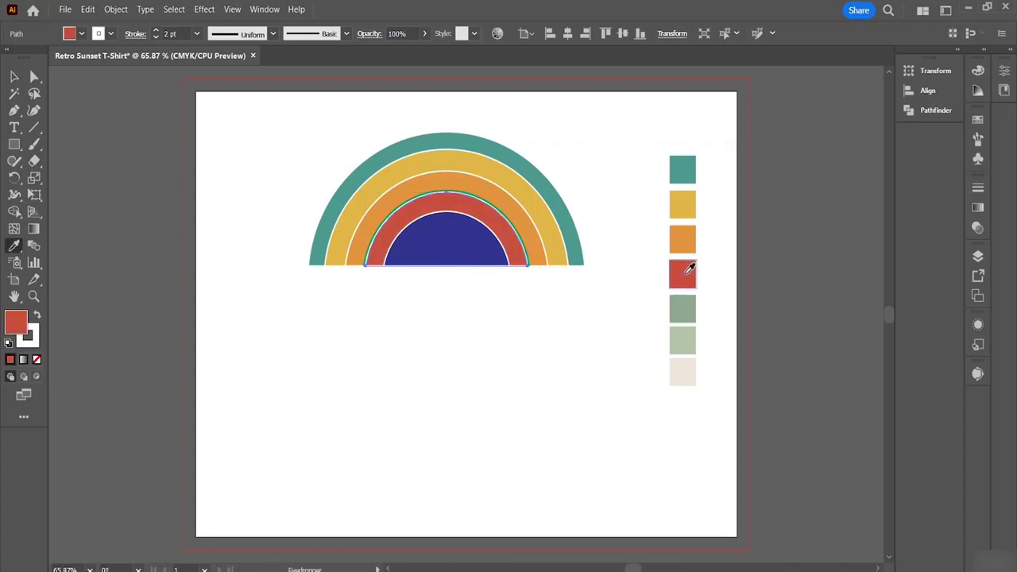
left_click(17, 80)
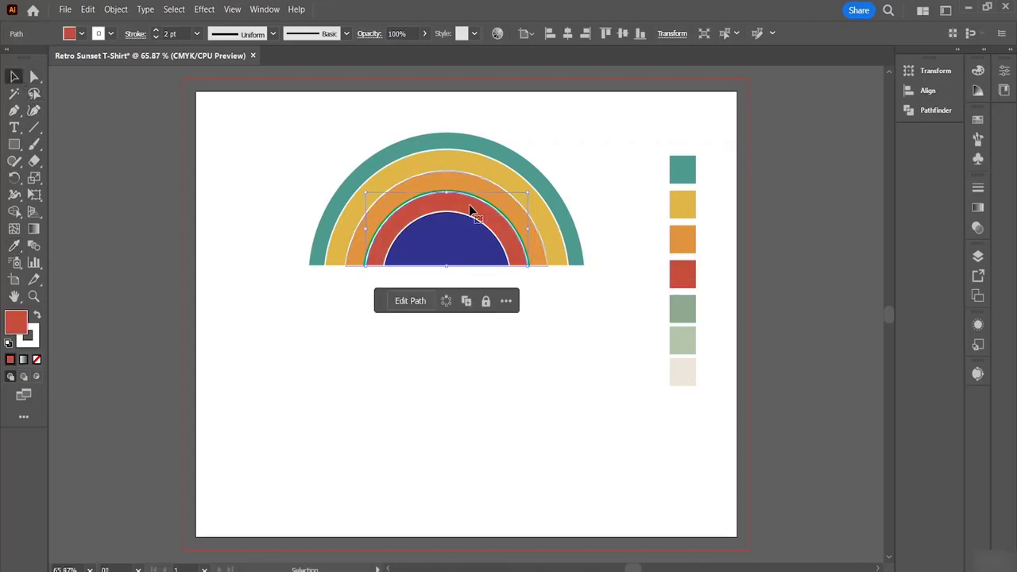
Recolor the dark blue innermost half-circle with the cream sampled from the last swatch square, then deselect it.
left_click(475, 254)
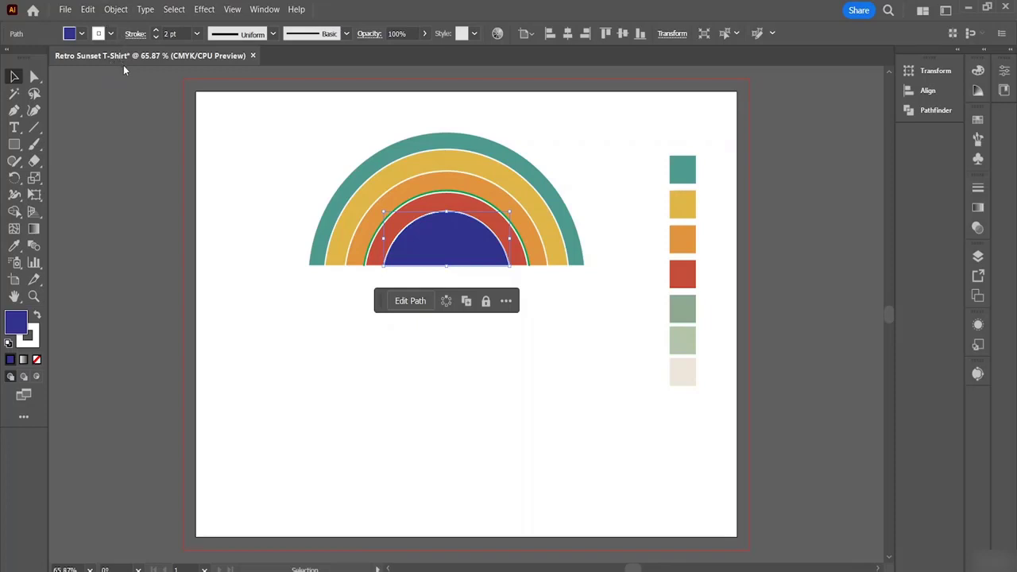
left_click(15, 245)
left_click(682, 372)
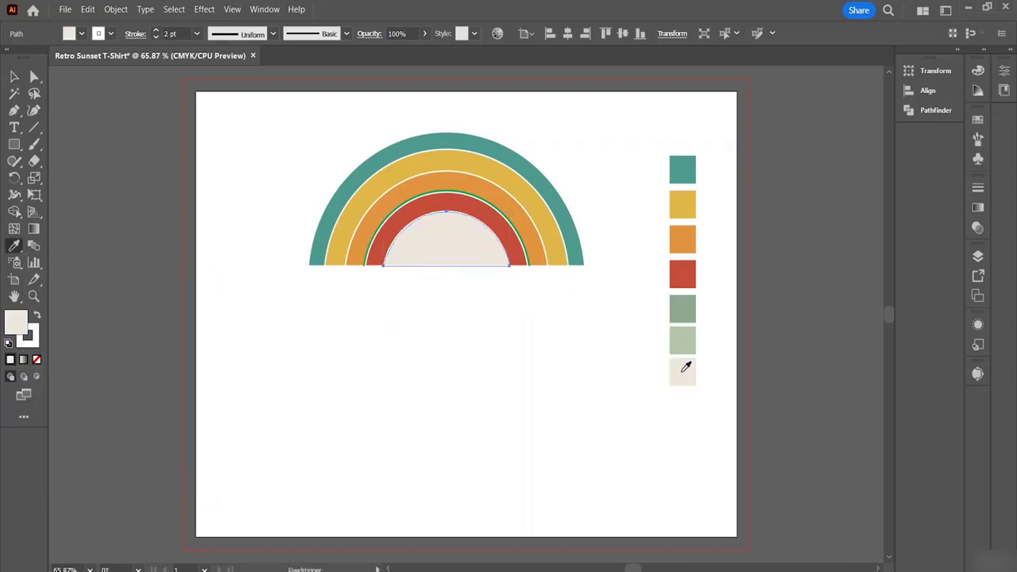
left_click(15, 76)
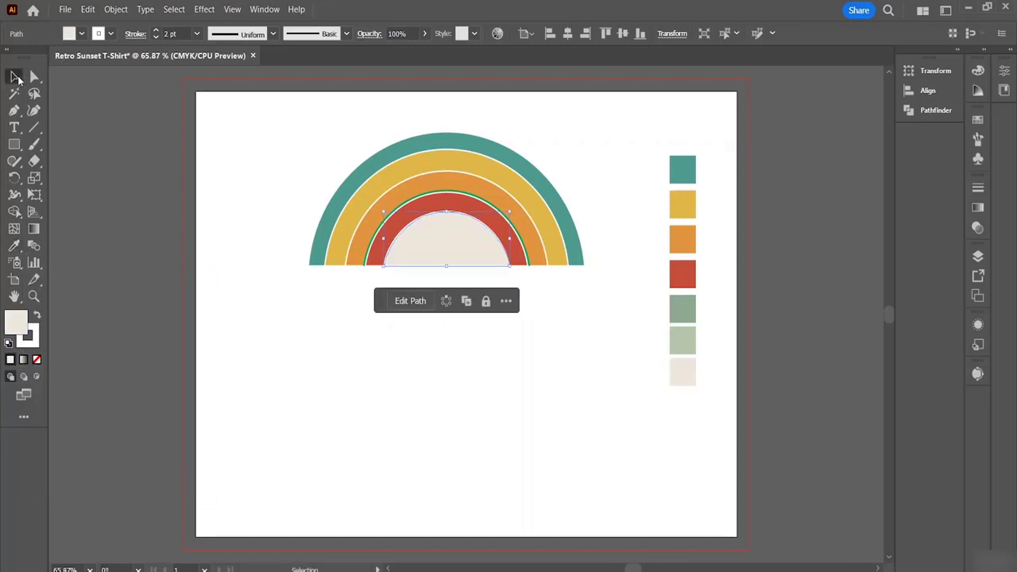
left_click(238, 221)
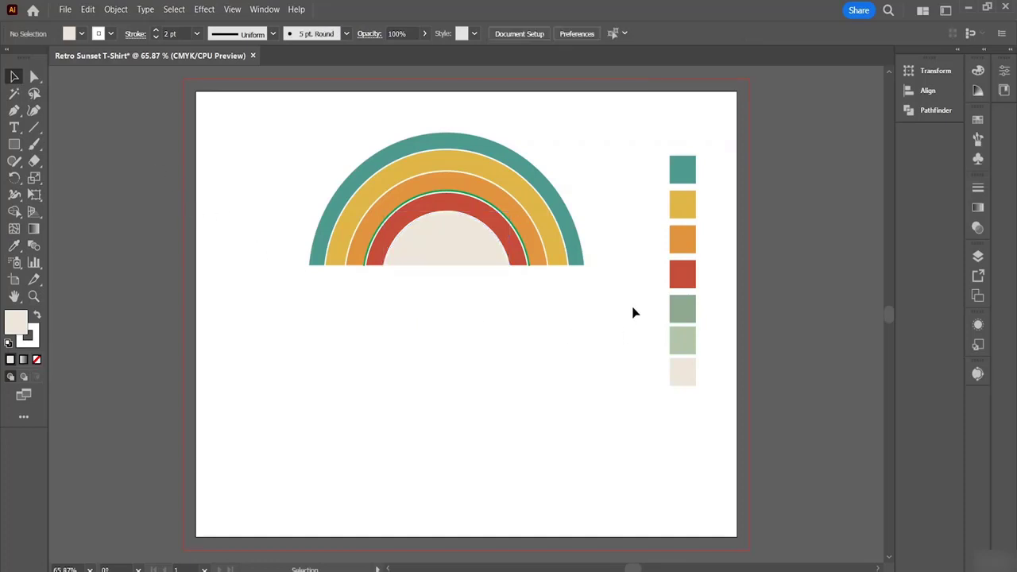
Remove the white stroke from the cream half-circle at the center of the rainbow by setting it to None.
left_click(443, 253)
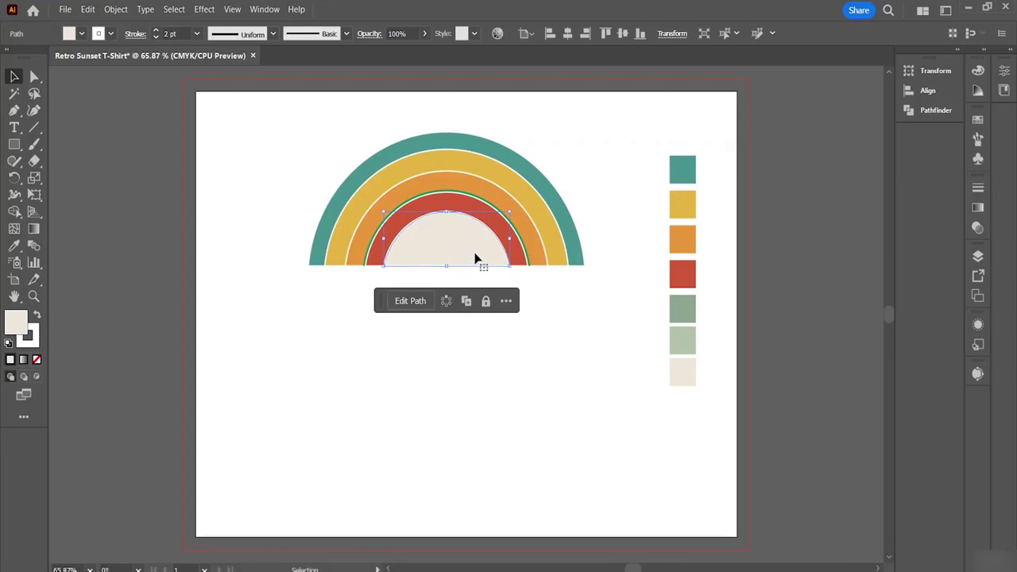
left_click(628, 302)
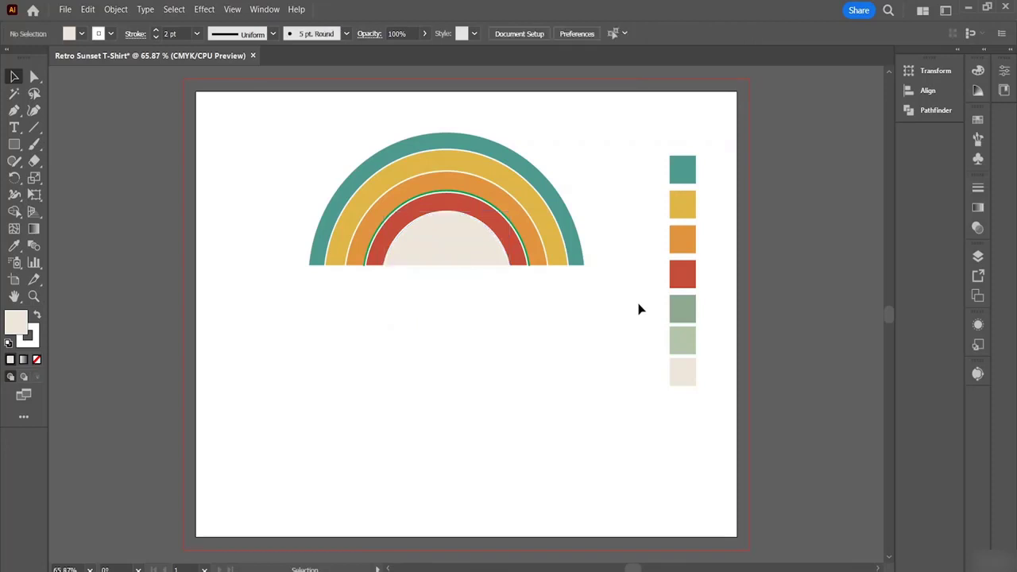
left_click(449, 245)
left_click(556, 313)
left_click(468, 258)
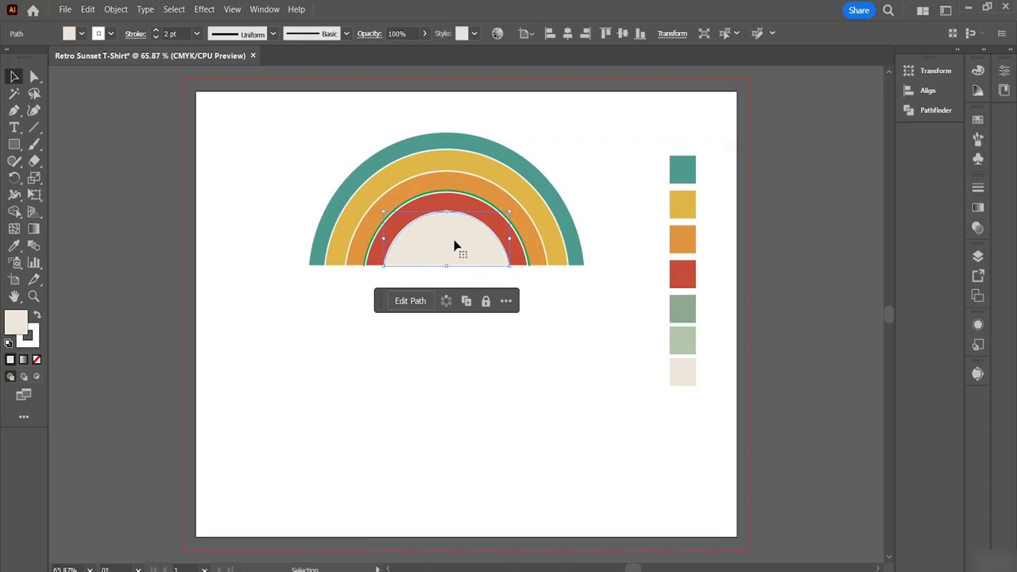
left_click(156, 37)
left_click(155, 37)
left_click(109, 31)
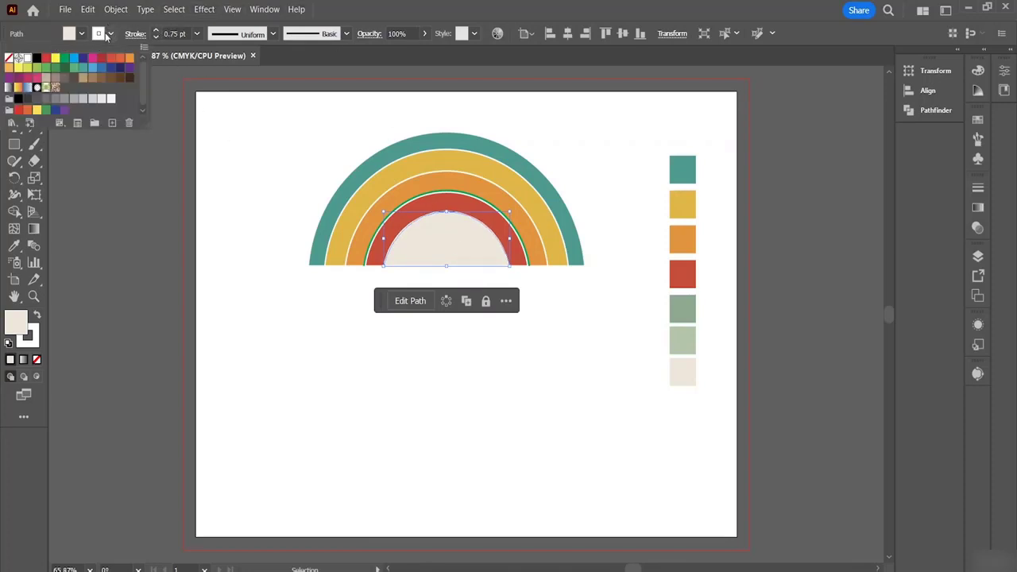
left_click(11, 64)
left_click(322, 342)
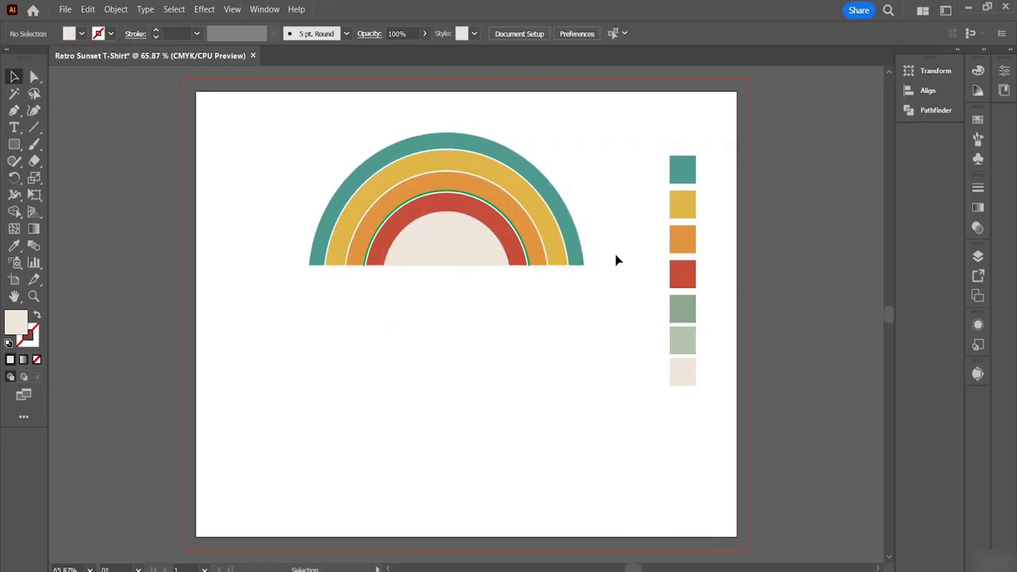
With nothing selected, set the fill color to black (#000000) in the Color Picker.
left_click(389, 219)
left_click(609, 234)
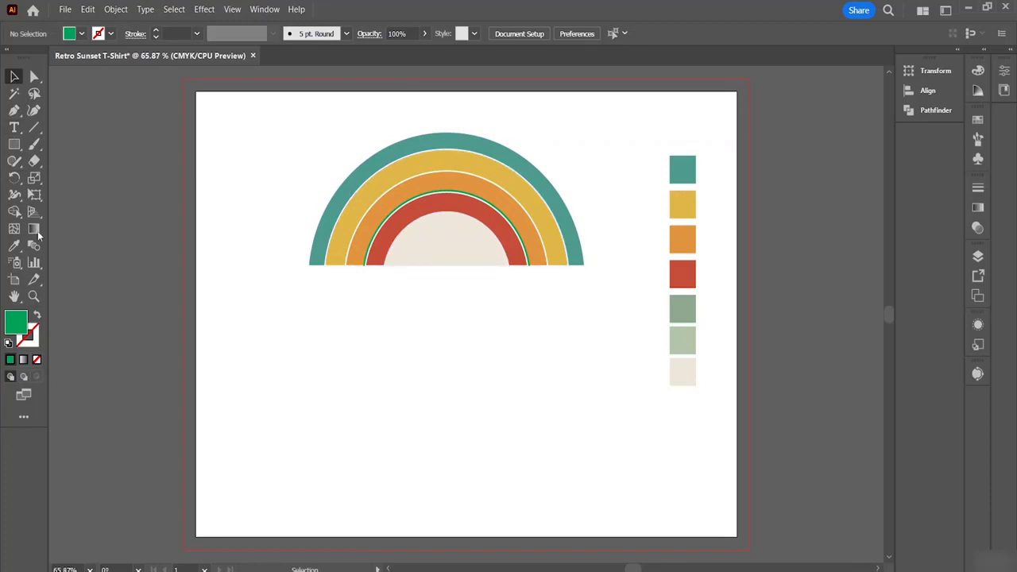
double_click(16, 323)
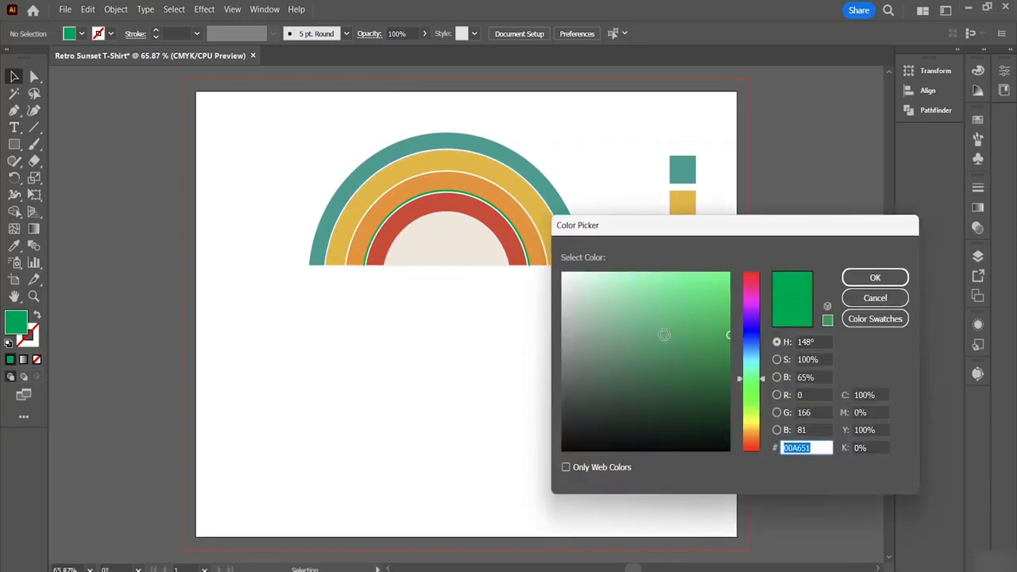
mouse_move(665, 335)
left_mouse_down()
mouse_move(592, 306)
mouse_move(567, 326)
mouse_move(562, 446)
mouse_move(546, 453)
left_mouse_up()
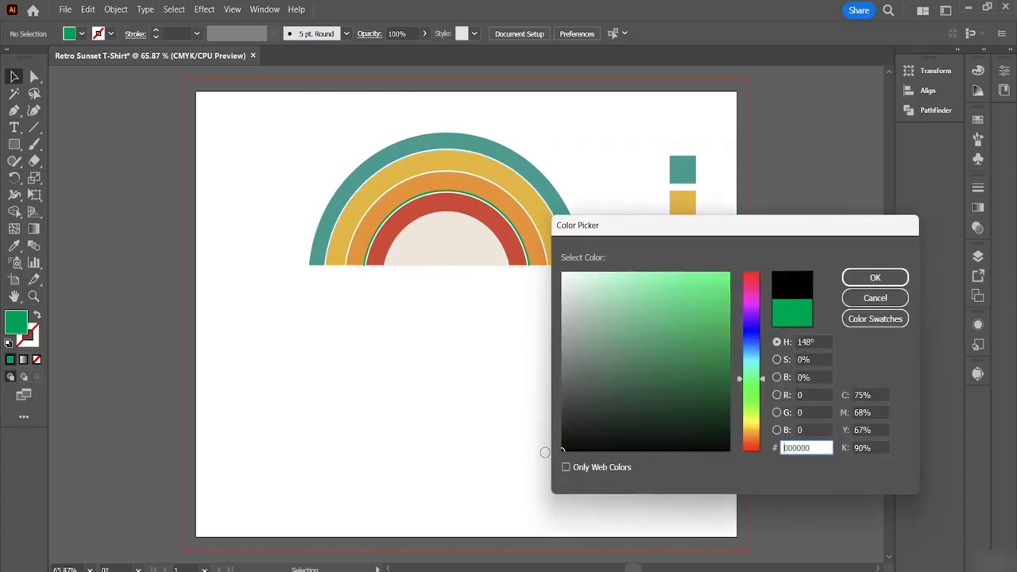
left_click(878, 275)
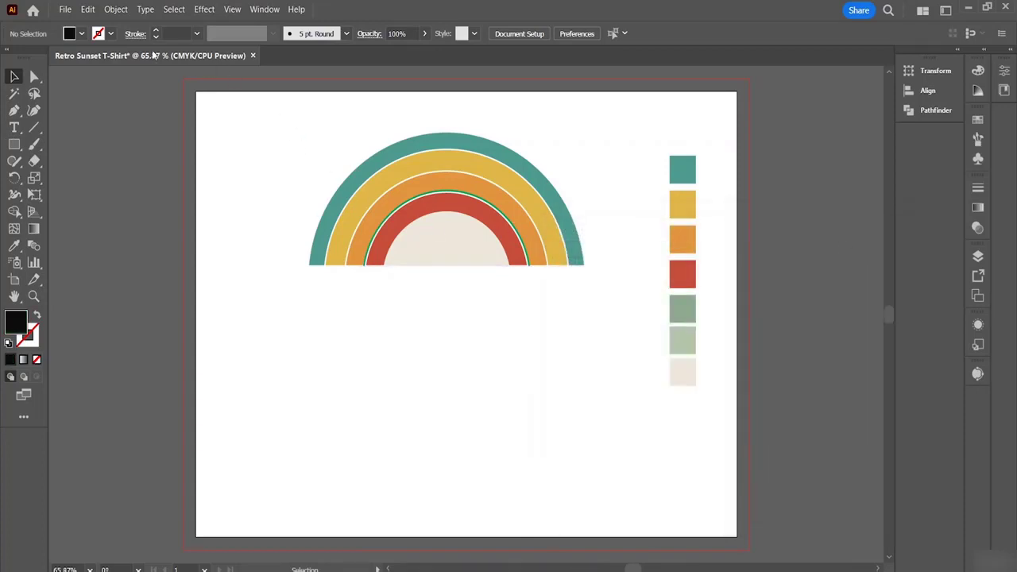
Activate the Type tool, show the rulers and place vertical guides at the rainbow's left and right outer edges.
left_click(14, 128)
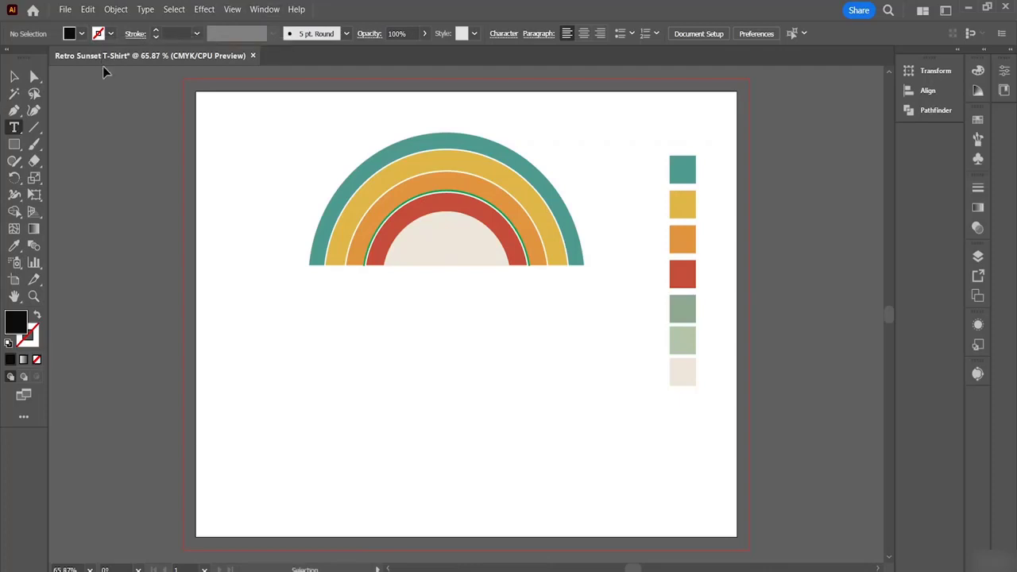
key("ctrl+r")
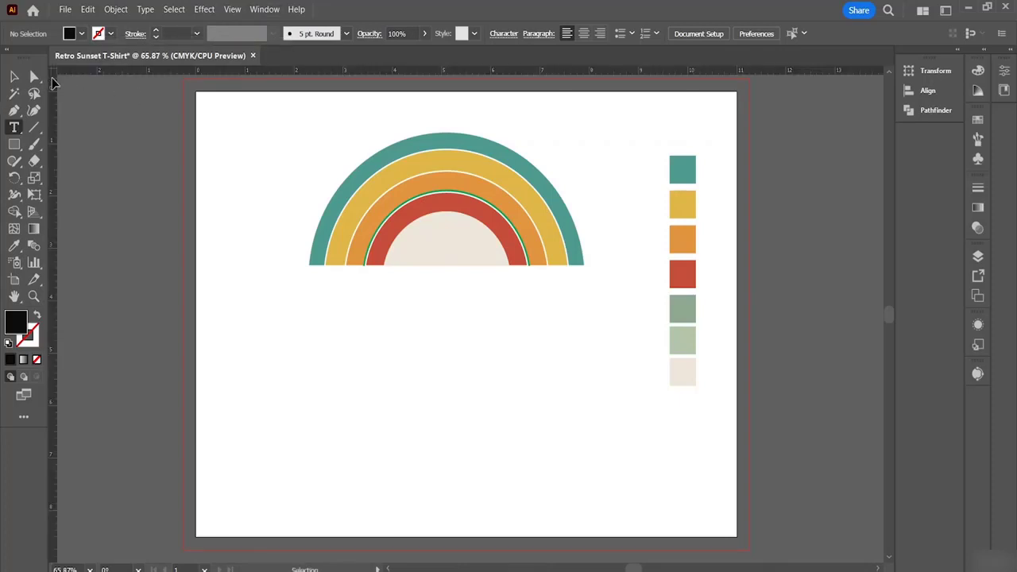
left_click_drag(51, 77, 309, 115)
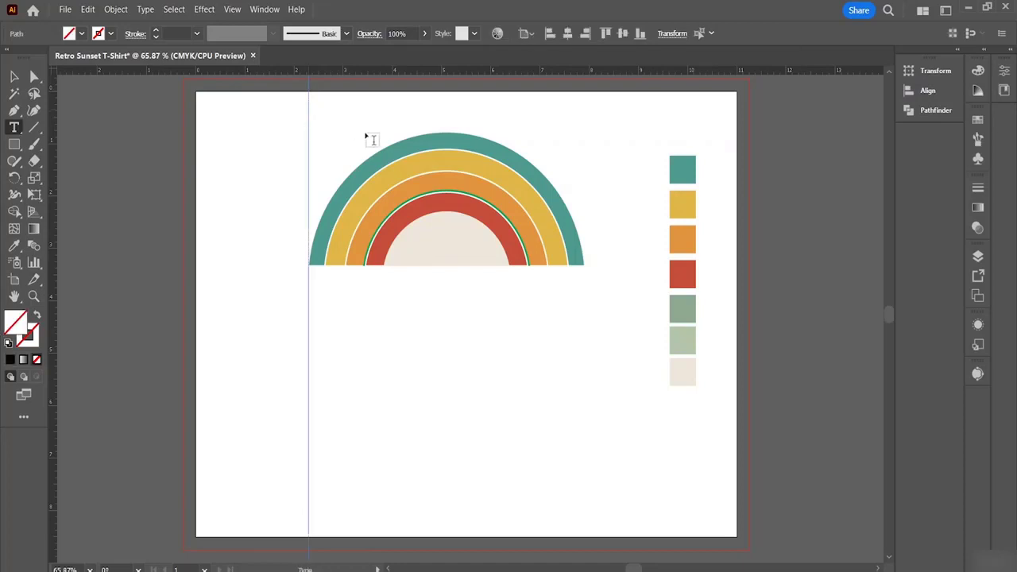
left_click_drag(55, 97, 583, 156)
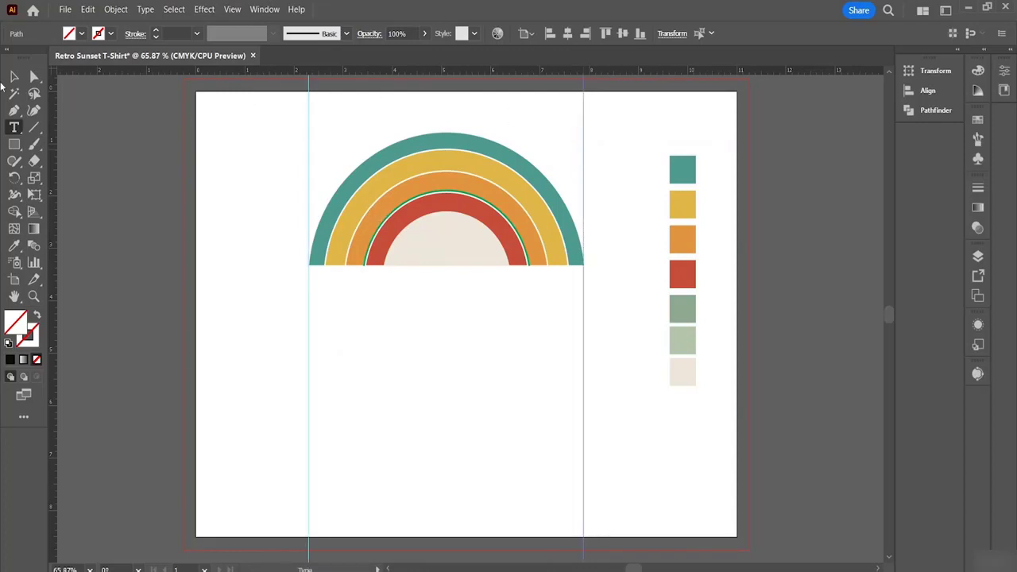
Deselect everything and add the text HAPPY VIBES as point type below the rainbow.
left_click(15, 76)
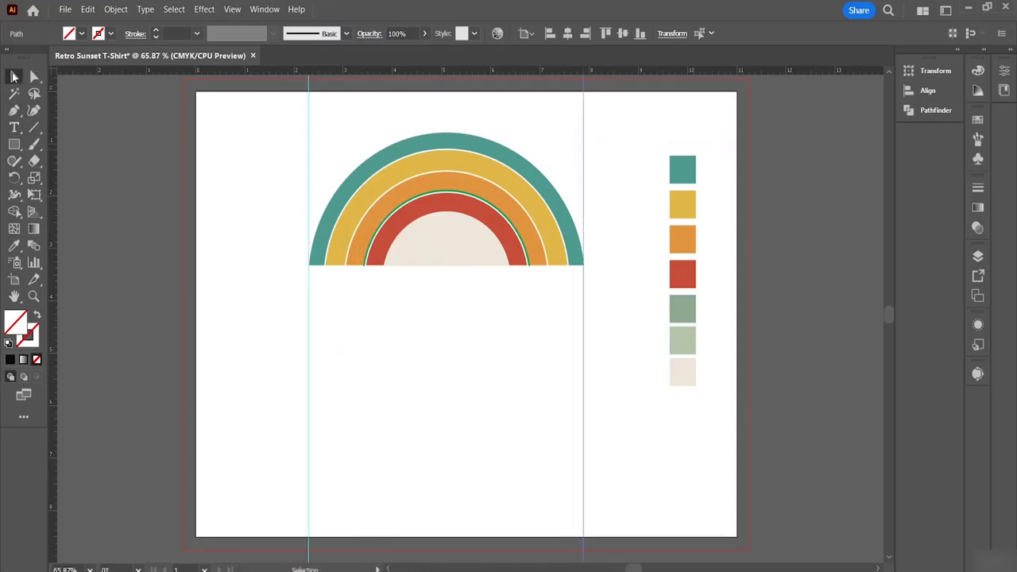
left_click(422, 385)
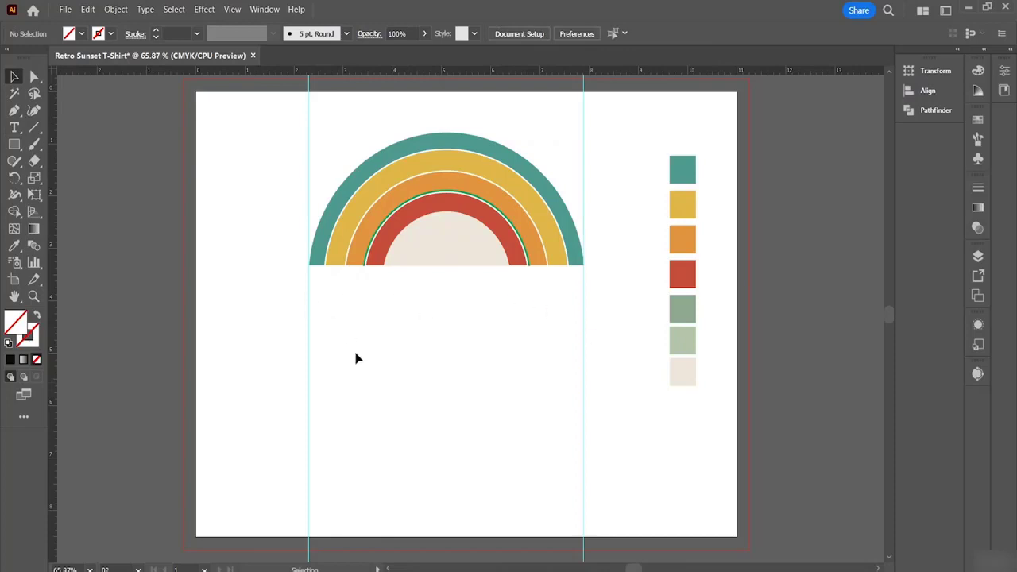
left_click(15, 130)
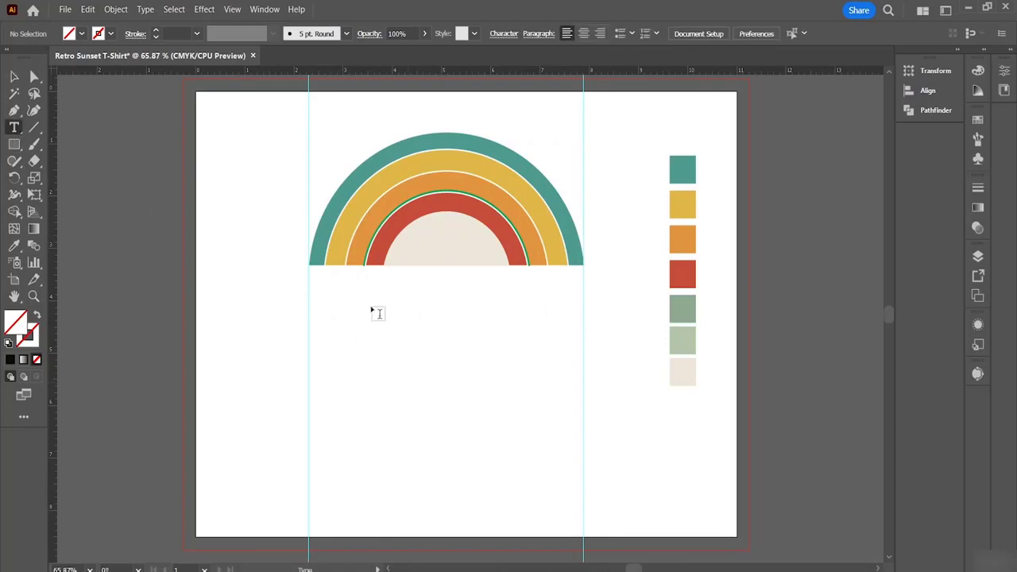
left_click(371, 307)
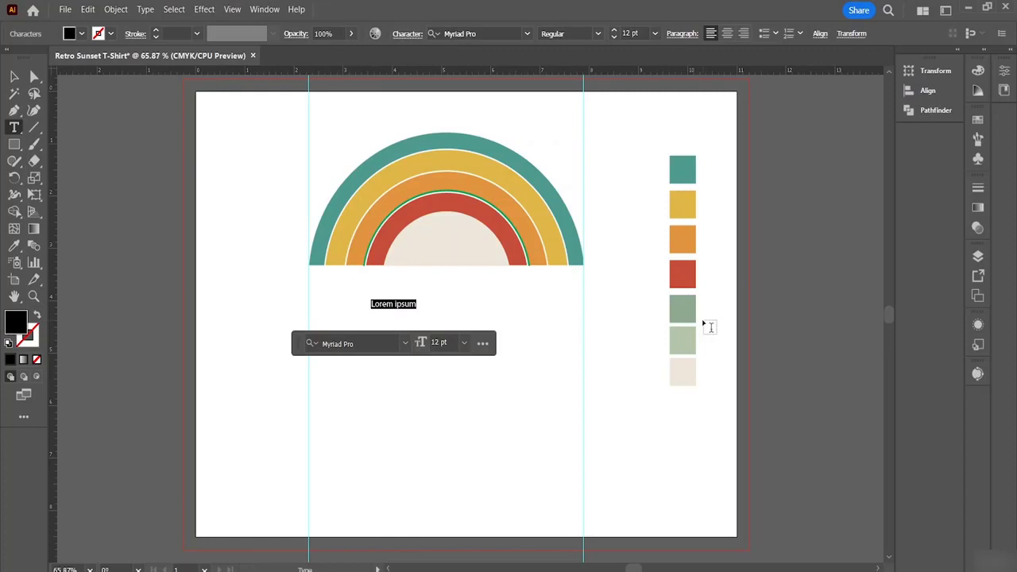
key("BackSpace")
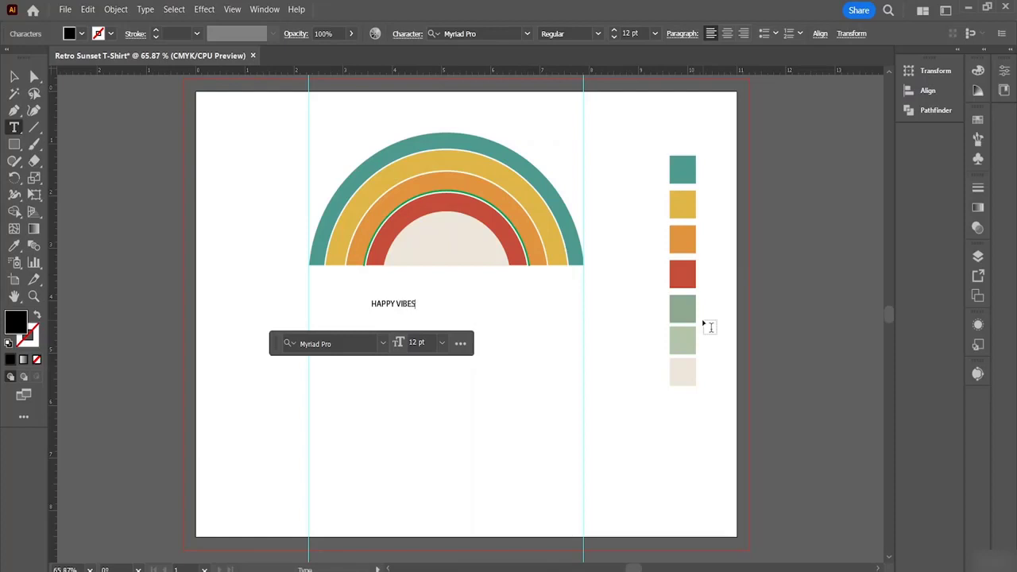
Enlarge the HAPPY VIBES text to about 78 pt and place it just below the rainbow between the two vertical guides.
left_click(14, 76)
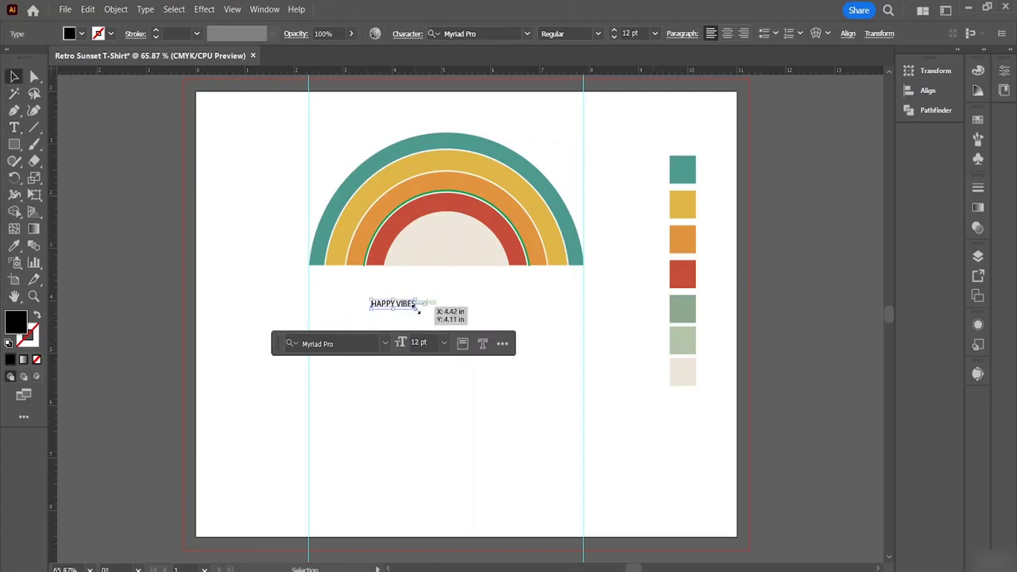
left_click_drag(417, 309, 580, 398)
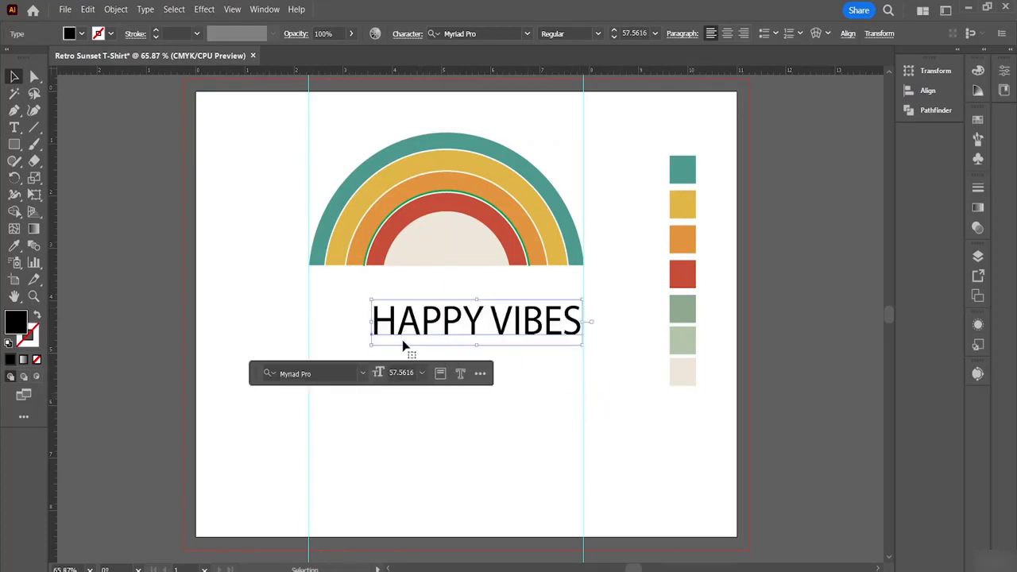
left_click_drag(370, 347, 310, 357)
left_click_drag(453, 357, 445, 306)
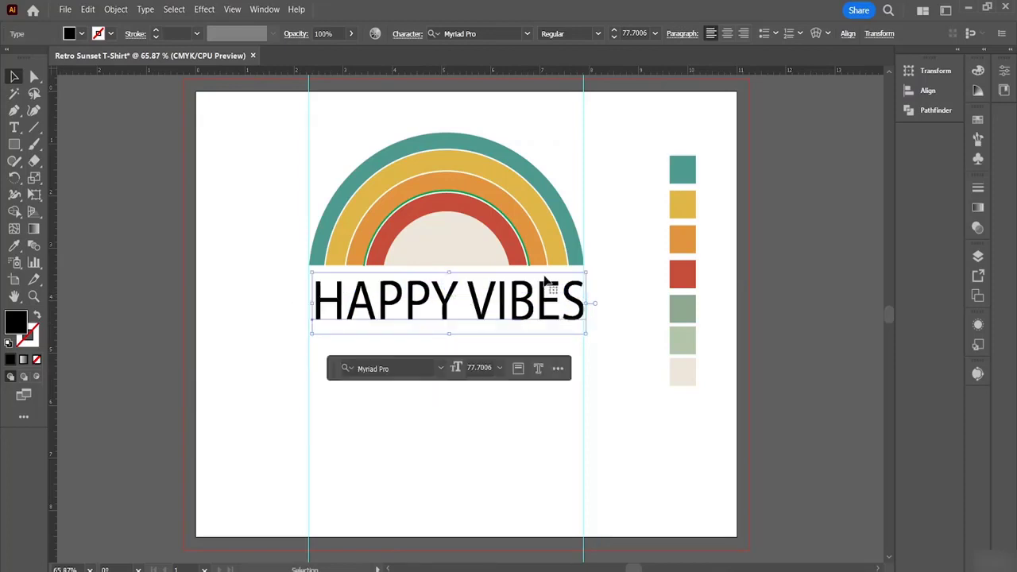
left_click(634, 306)
left_click(543, 312)
Change the font of the whole HAPPY VIBES text to Britannic Bold and finish editing the text.
double_click(578, 309)
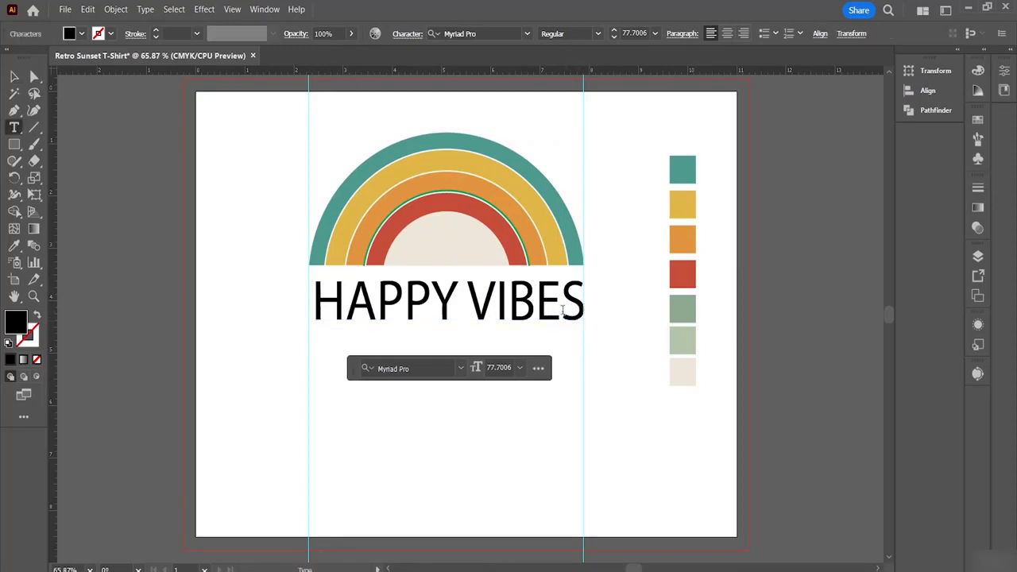
left_click_drag(583, 310, 320, 312)
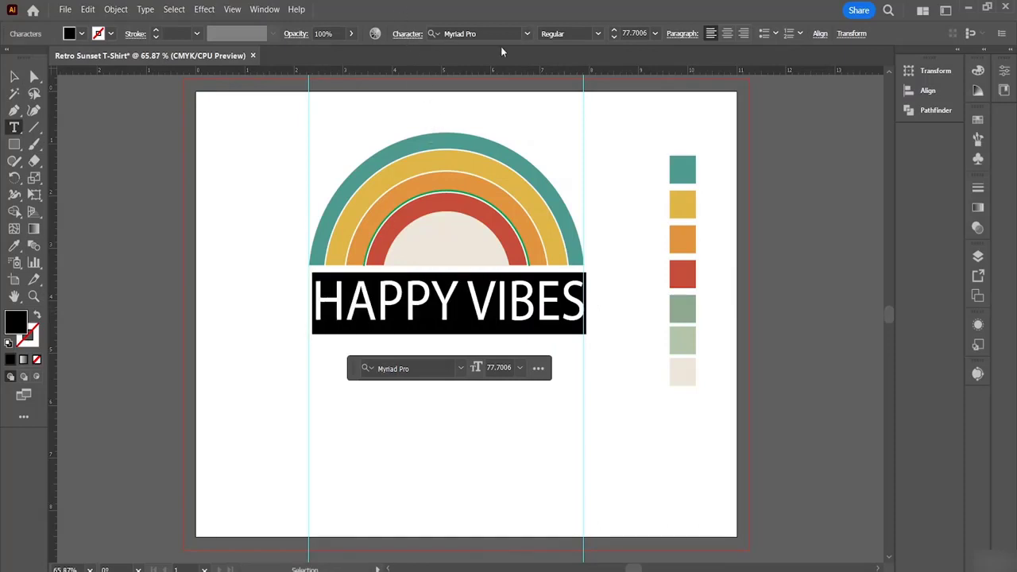
left_click(527, 33)
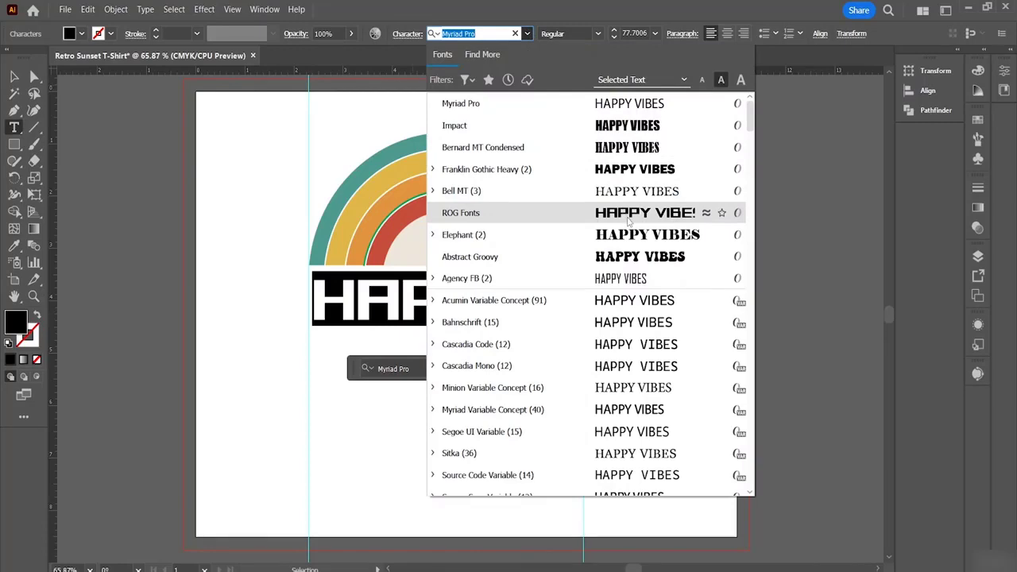
scroll(646, 239, "down", 3)
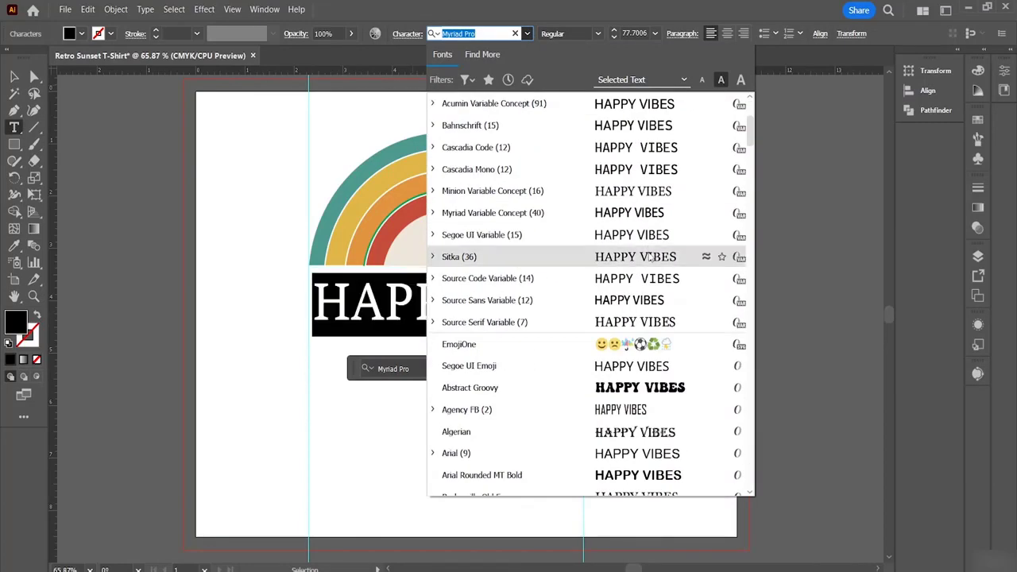
scroll(650, 254, "down", 3)
scroll(652, 257, "down", 3)
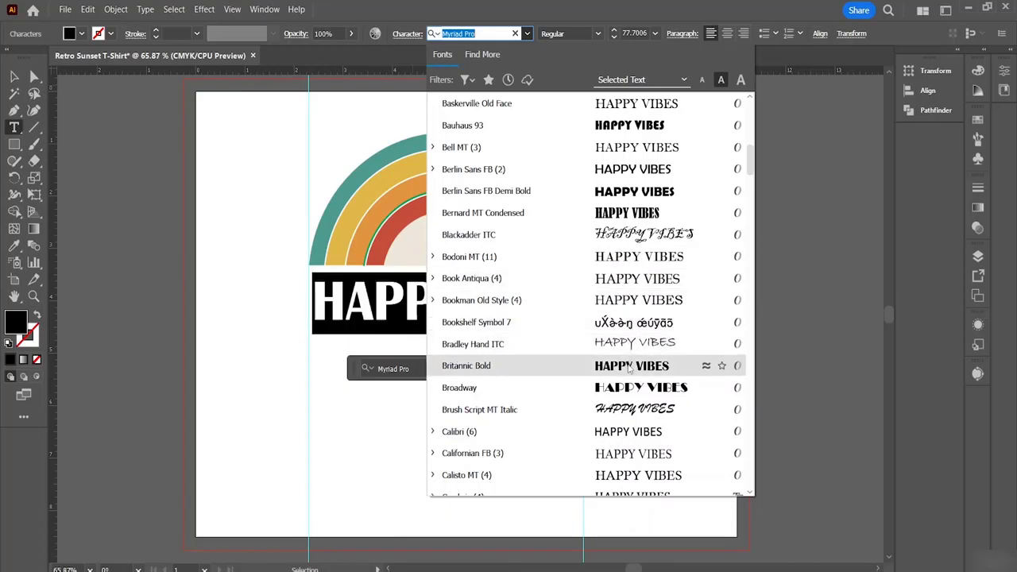
left_click(629, 366)
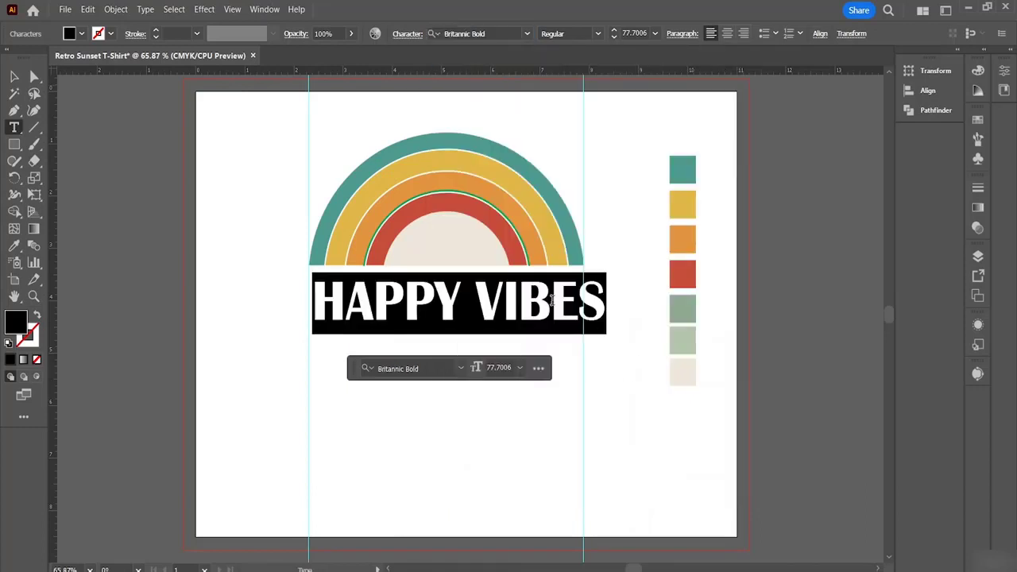
key("Escape")
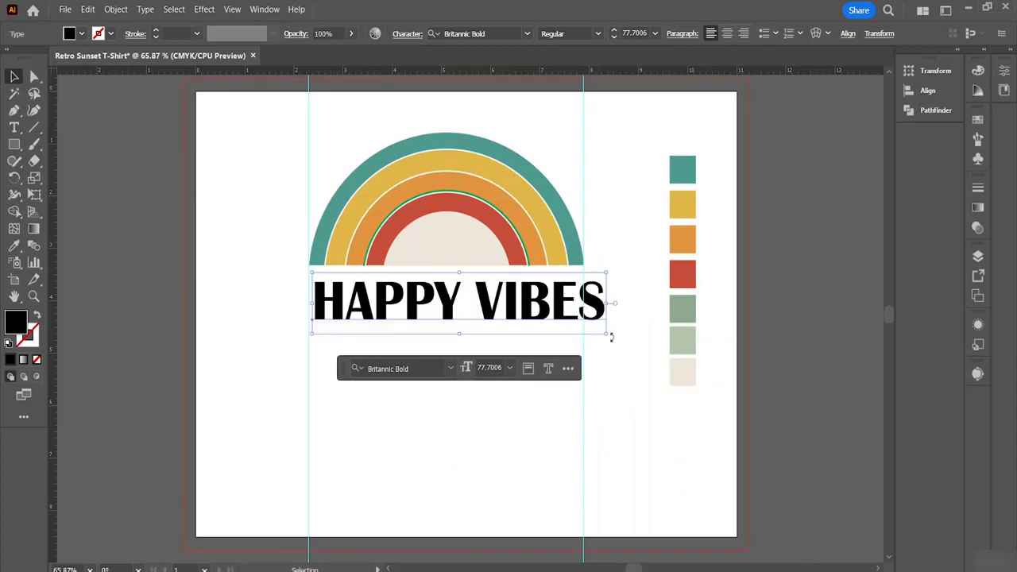
Scale the HAPPY VIBES text down to about 71 pt and move it against the left guide directly beneath the rainbow.
left_click_drag(607, 335, 630, 322)
left_click(626, 307)
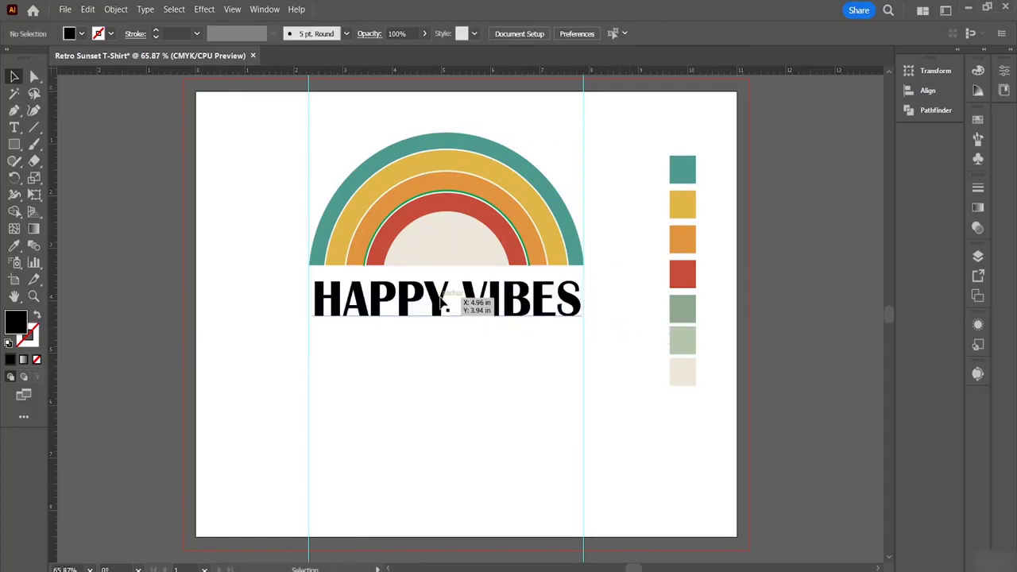
left_click(442, 296)
left_click_drag(442, 296, 439, 295)
left_click(624, 312)
Stretch the width of the HAPPY VIBES text until its right edge meets the right guide, then deselect it.
left_click(556, 296)
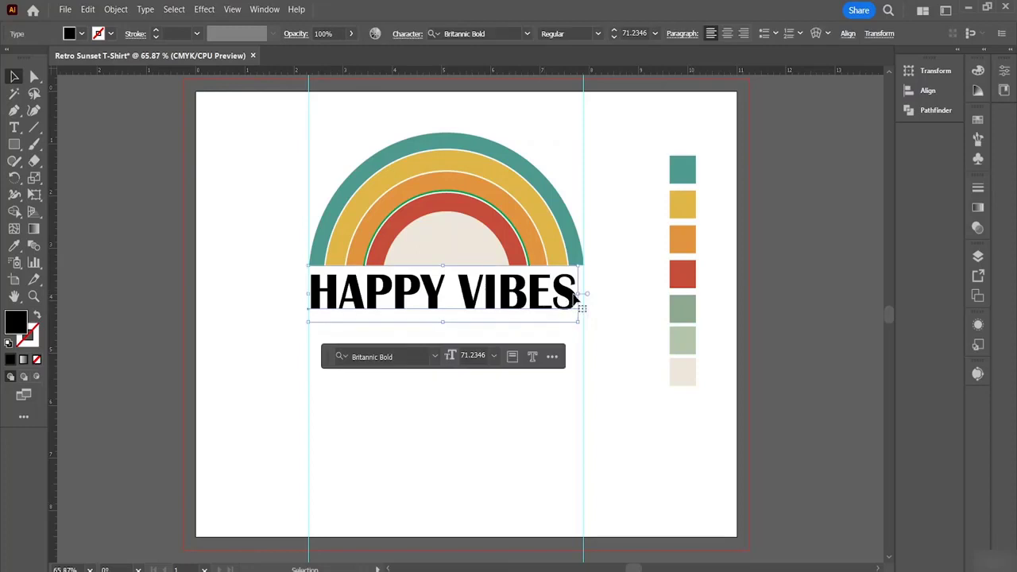
left_click_drag(579, 295, 587, 295)
left_click(636, 341)
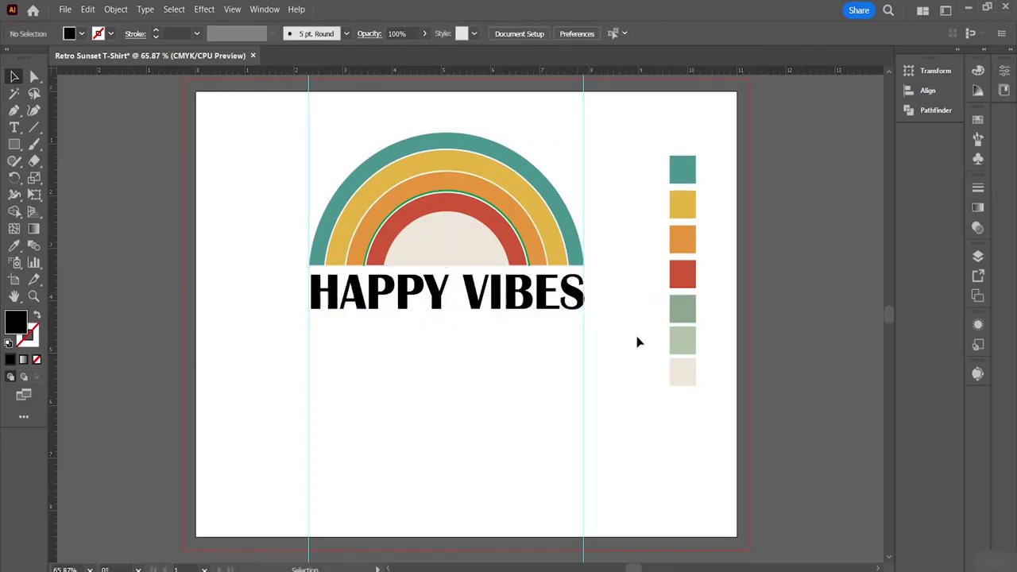
left_click(582, 300)
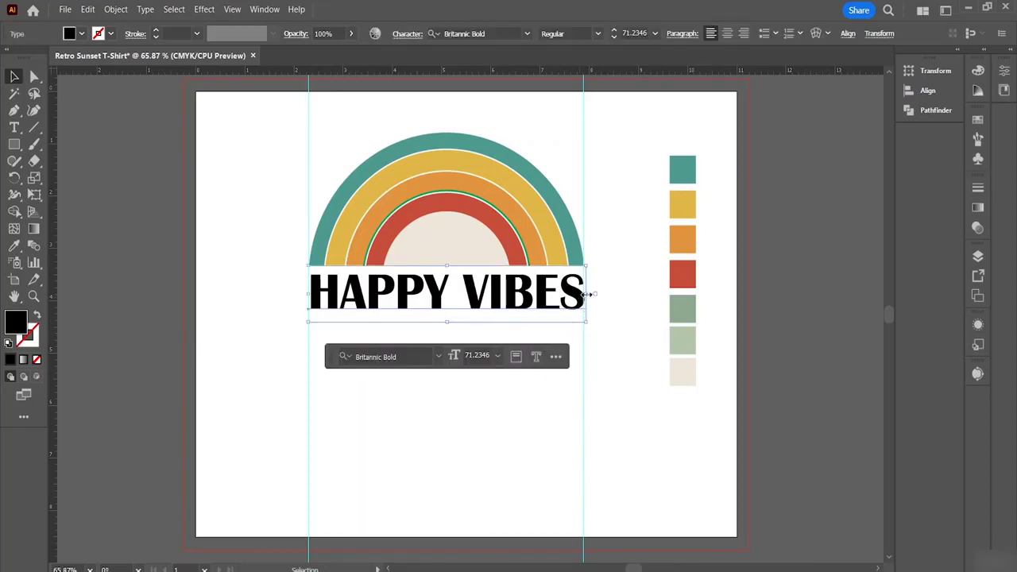
left_click_drag(588, 294, 584, 295)
left_click(609, 297)
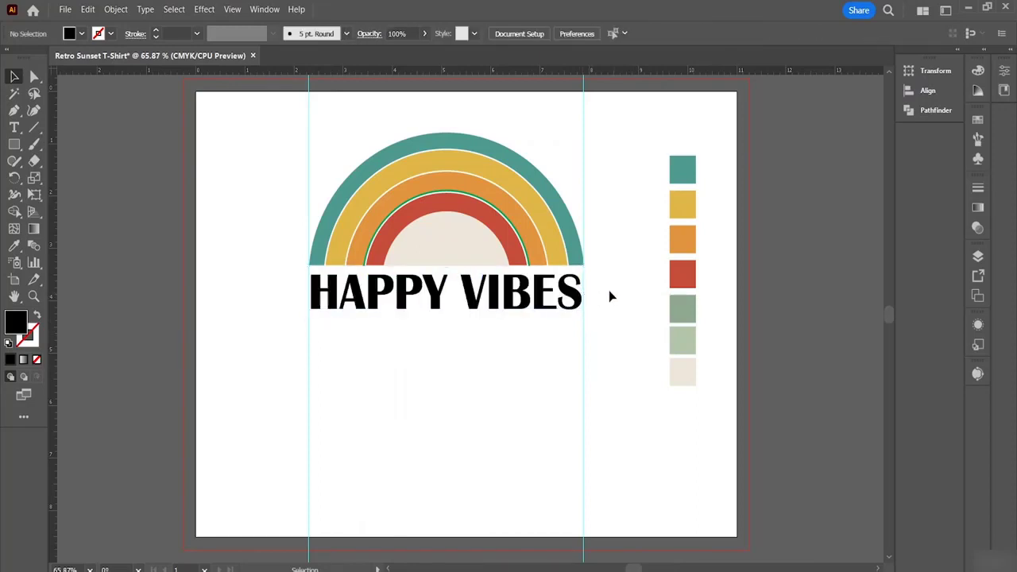
Expand the HAPPY VIBES text into editable shapes with the Object and Fill options enabled.
left_click(404, 297)
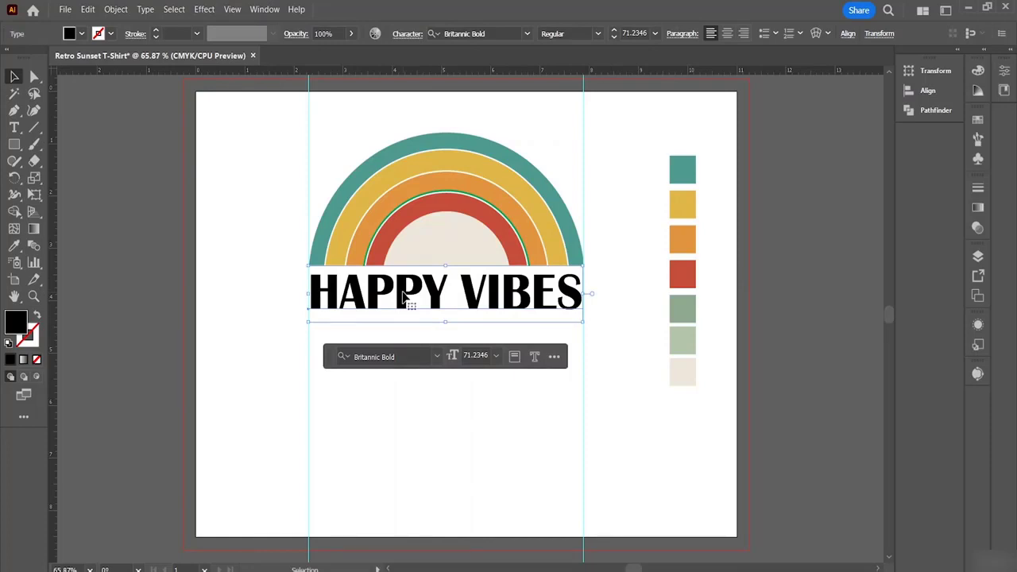
left_click(88, 9)
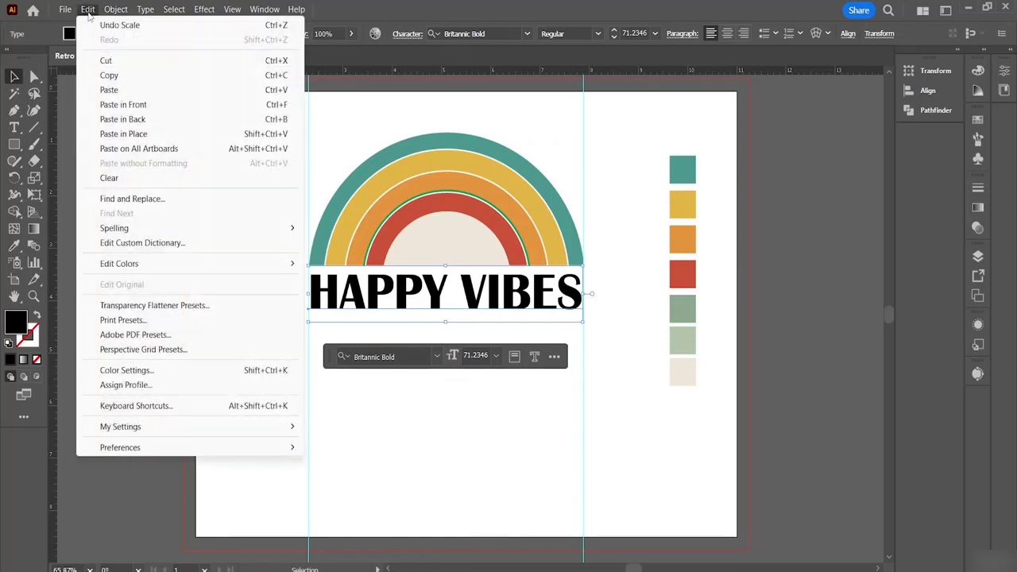
left_click(88, 9)
left_click(116, 10)
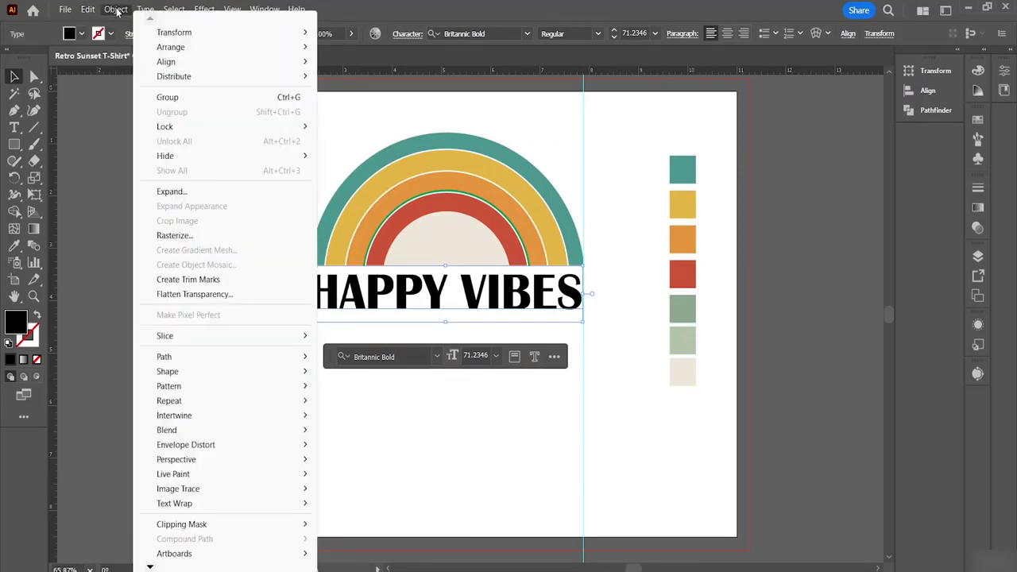
left_click(169, 191)
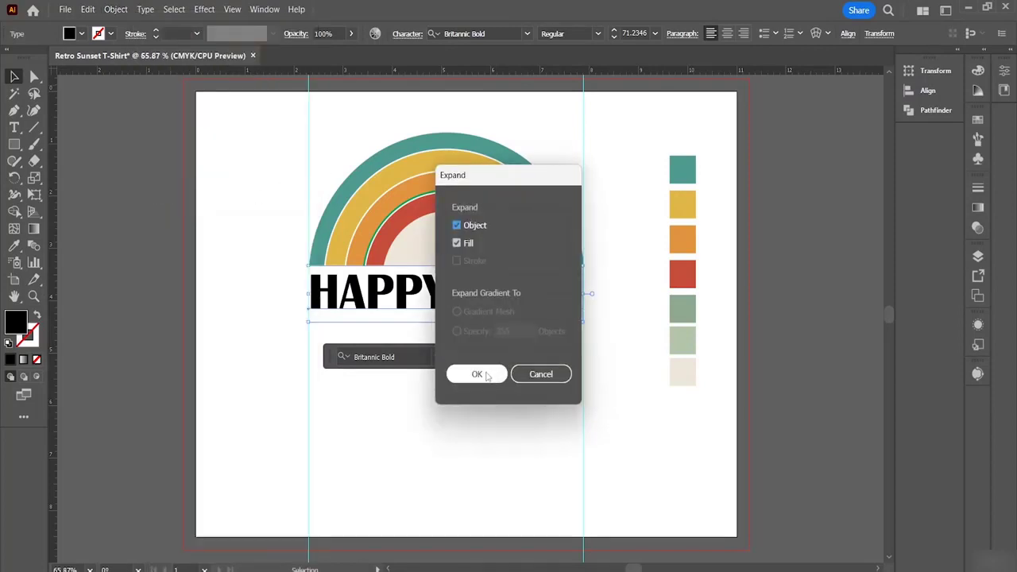
left_click(487, 375)
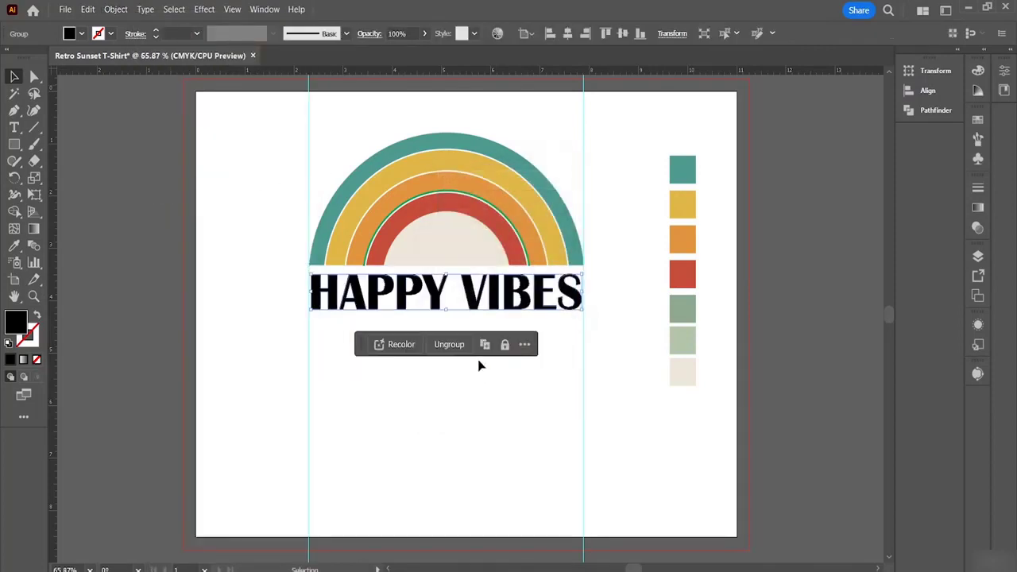
Stretch the expanded HAPPY VIBES lettering slightly taller from its lower edge and reselect it.
left_click_drag(446, 312, 448, 322)
left_click(660, 377)
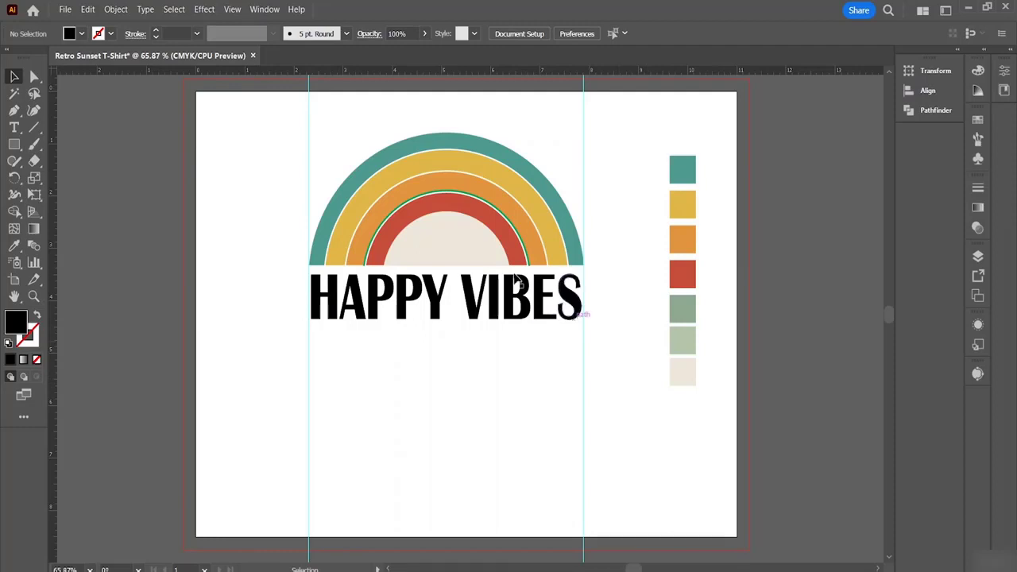
left_click(436, 310)
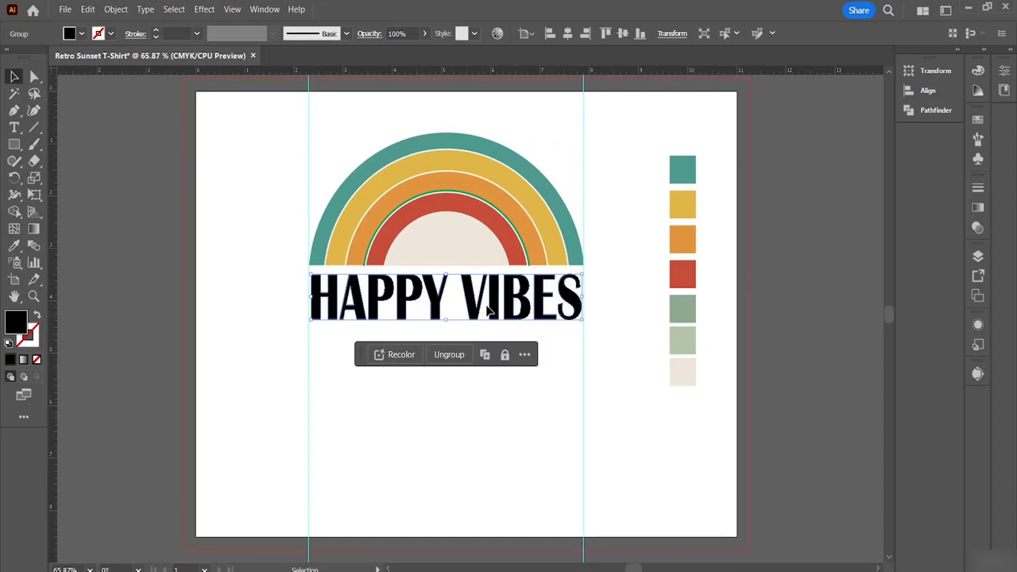
key("a")
key("v")
key("a")
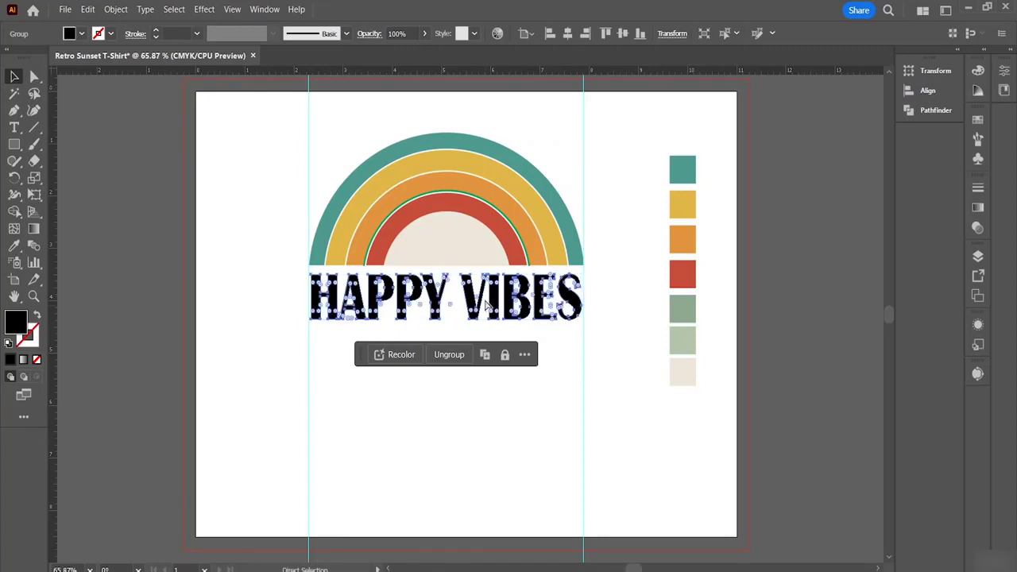
key("v")
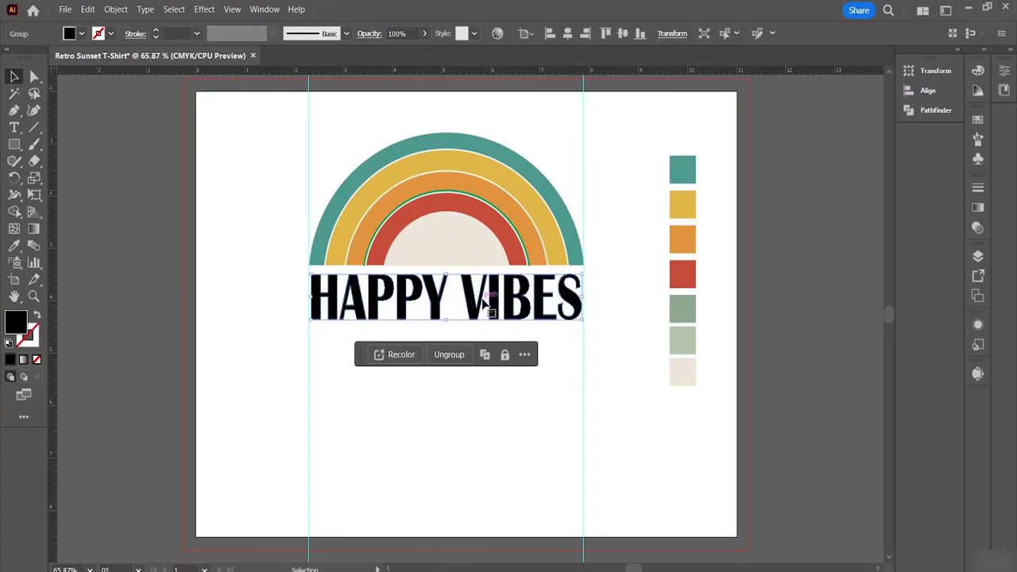
key("a")
key("v")
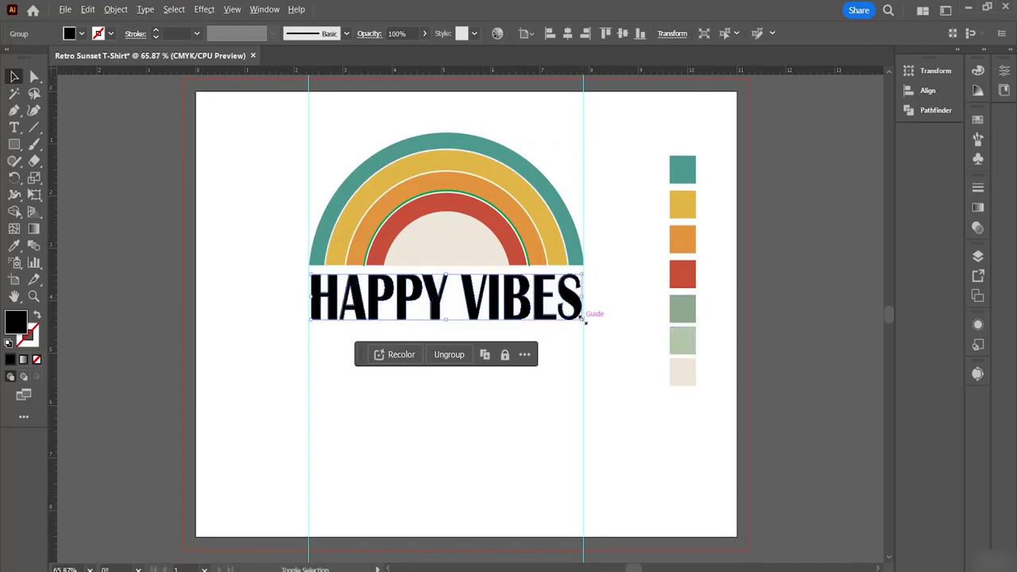
Duplicate the HAPPY VIBES lettering in place and stretch the duplicate so it extends slightly below the original.
left_click_drag(585, 319, 597, 325)
left_click_drag(445, 322, 442, 329)
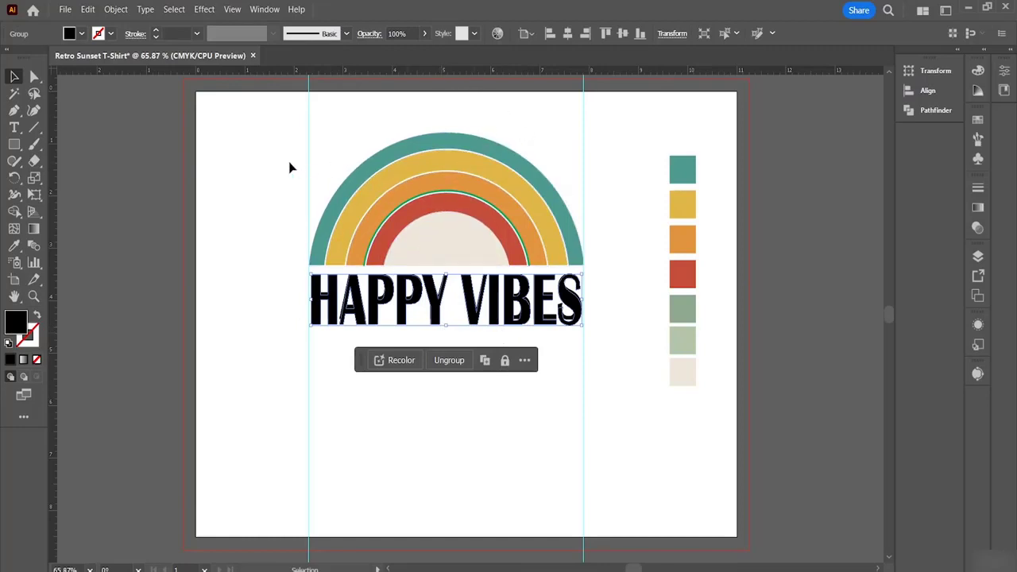
left_click(565, 410)
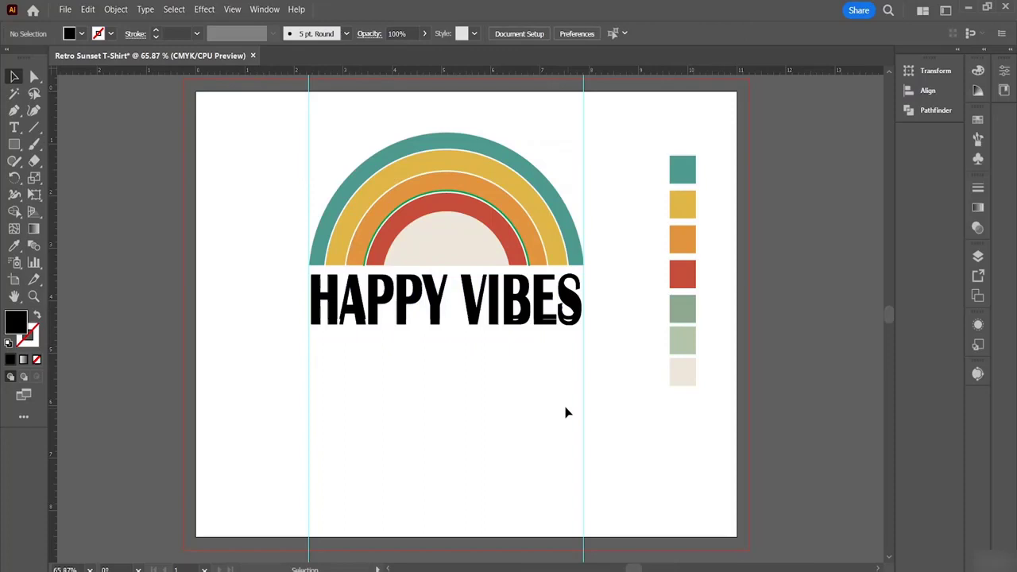
Recolor the shorter HAPPY VIBES copy with the gray fill 7F7F7F and deselect it.
left_click(569, 317)
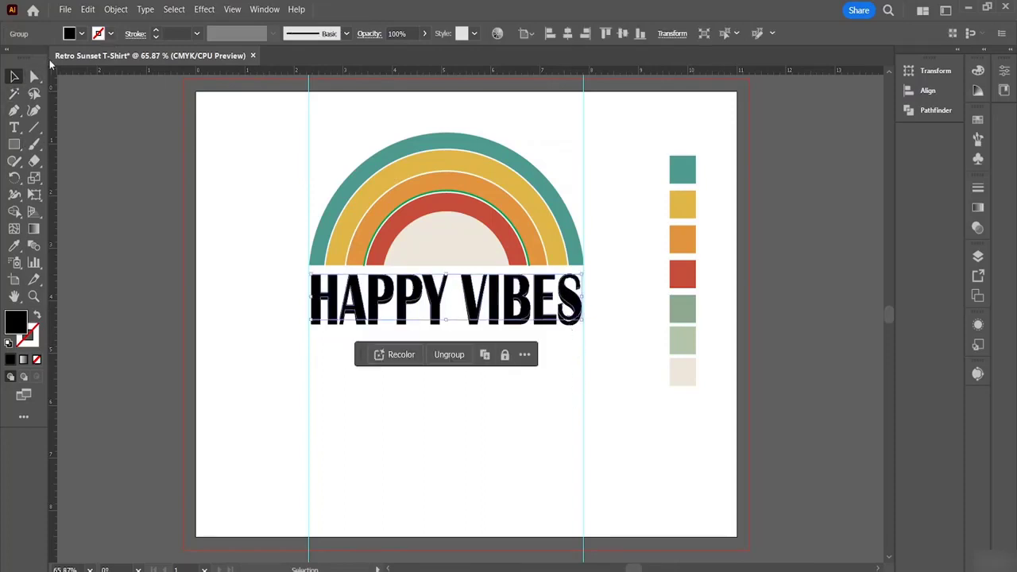
double_click(21, 325)
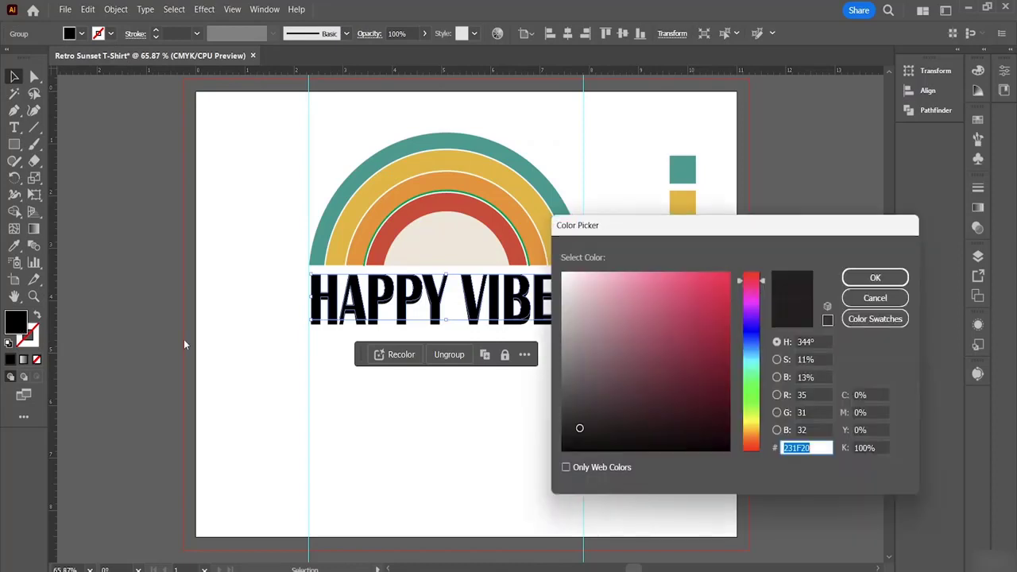
left_click(560, 426)
mouse_move(560, 427)
left_mouse_down()
mouse_move(520, 345)
mouse_move(529, 359)
left_mouse_up()
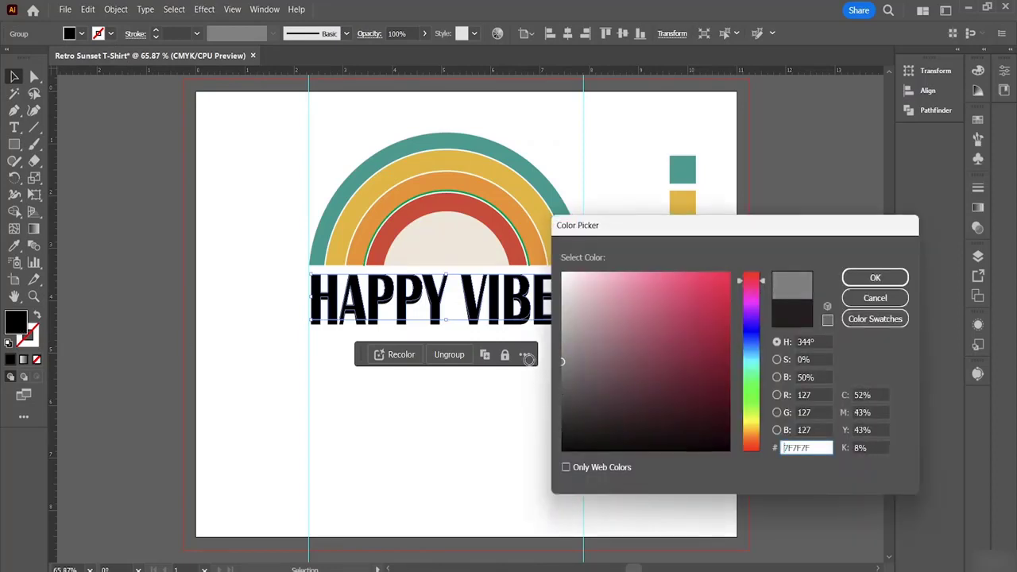
left_click(875, 278)
left_click(522, 396)
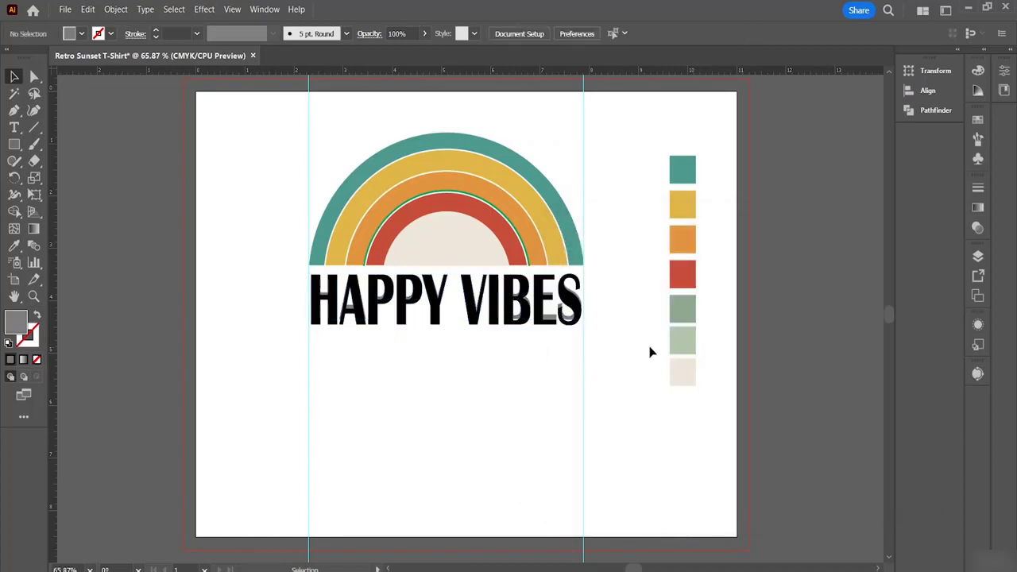
Reposition the black HAPPY VIBES lettering slightly higher so the gray copy shows around its edges as a shadow.
left_click(538, 319)
left_click_drag(537, 316, 540, 319)
left_click(563, 358)
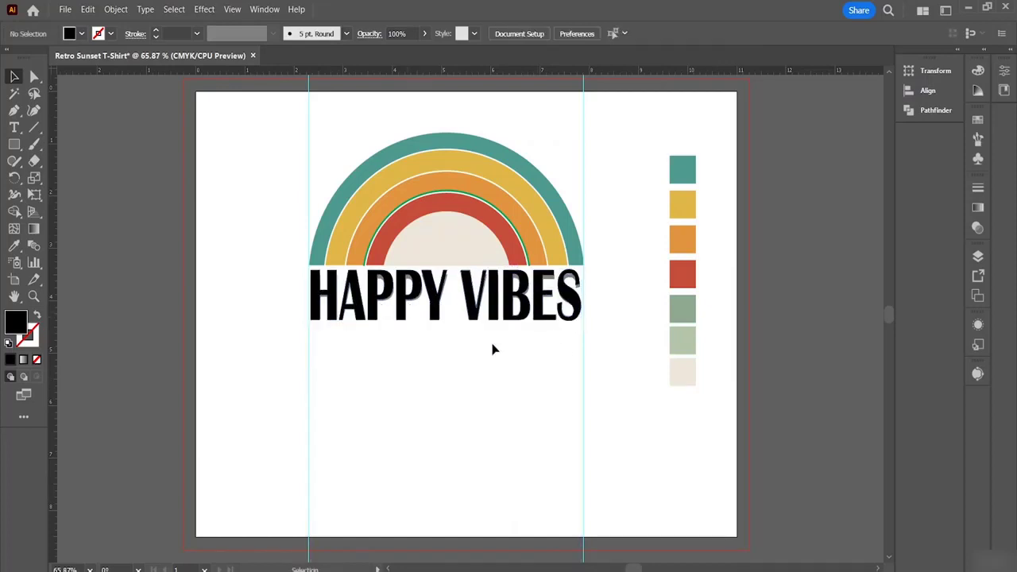
key("ctrl+plus")
key("ctrl+plus")
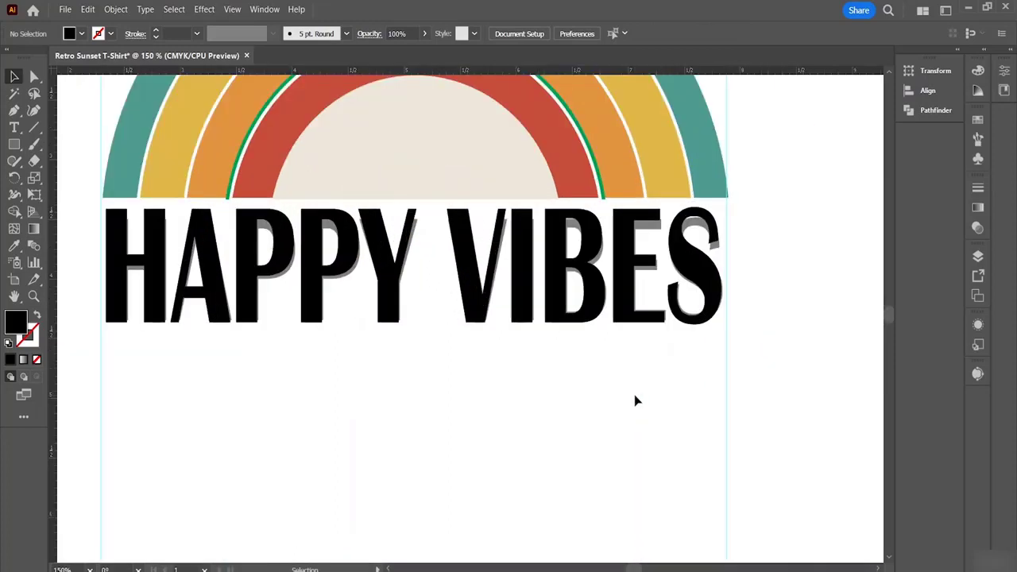
left_click(390, 267)
left_click_drag(391, 267, 394, 274)
left_click(575, 416)
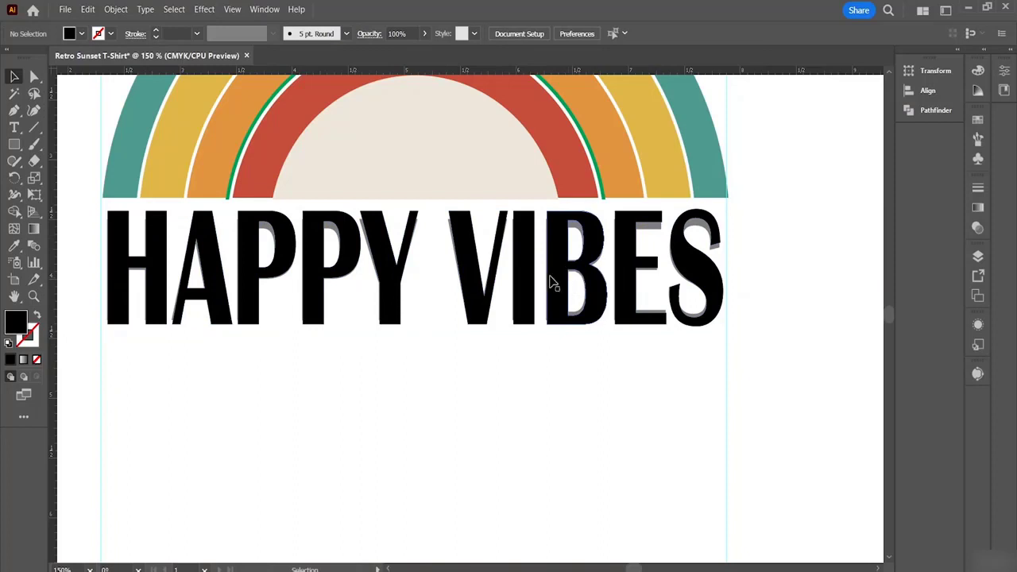
Enlarge the gray HAPPY VIBES copy to reach the right guide, shift it slightly up behind the black lettering, and deselect it.
scroll(469, 338, "up", 3)
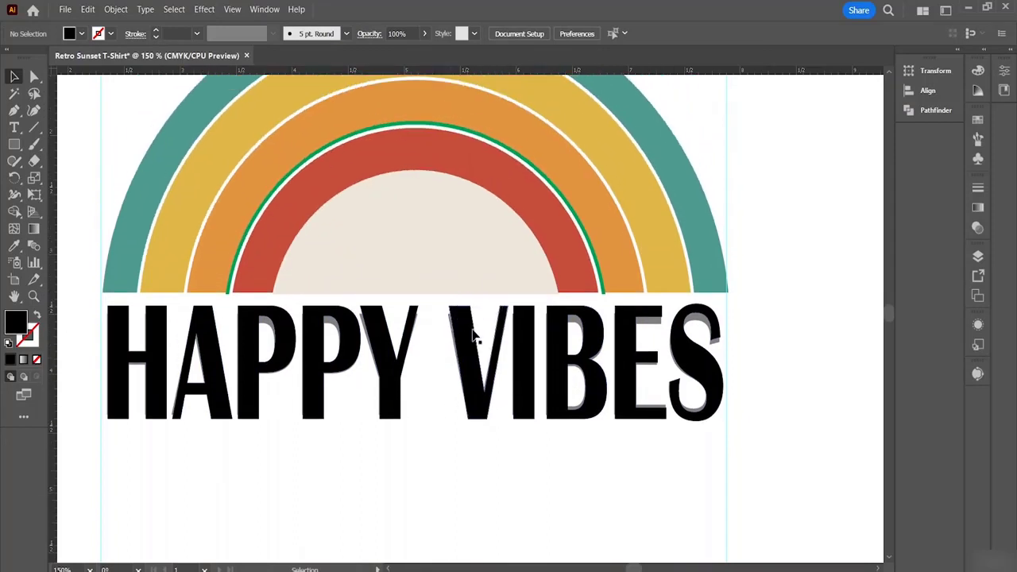
left_click(458, 332)
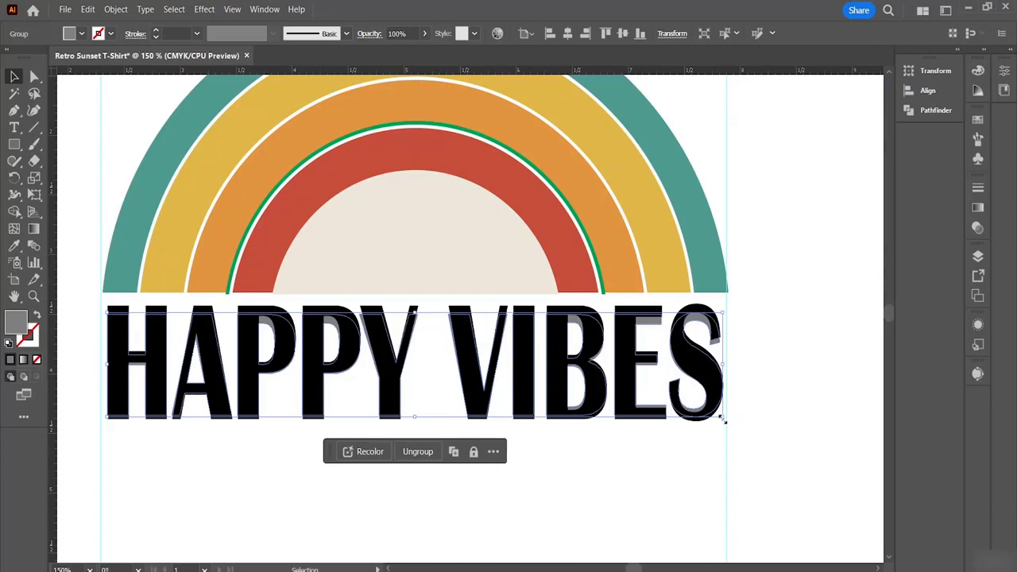
left_click_drag(724, 420, 732, 422)
key("a")
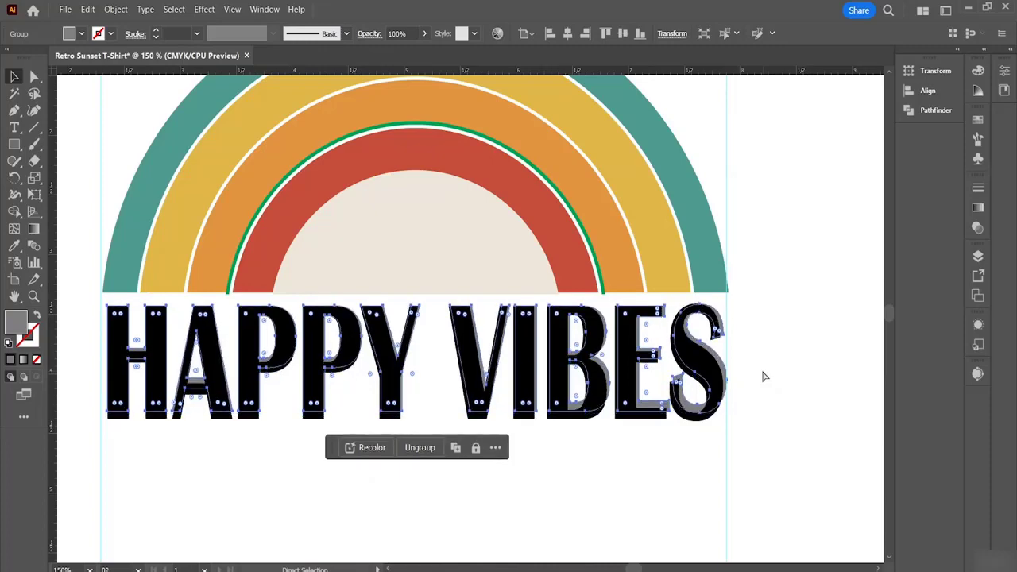
key("v")
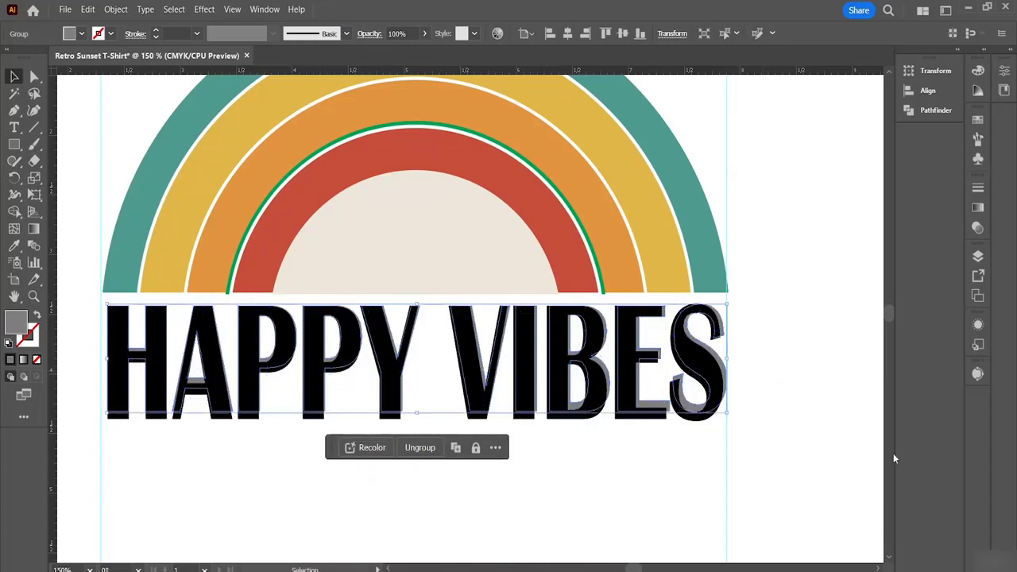
left_click(638, 493)
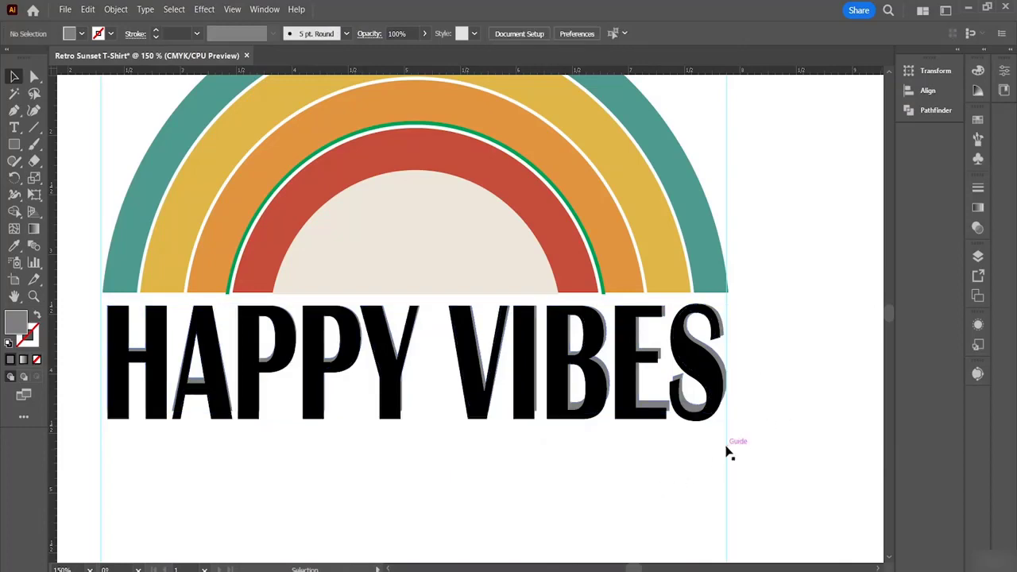
Add the text SUNSET below the HAPPY VIBES lettering and enlarge it to about 53.5 pt.
scroll(703, 457, "up", 5)
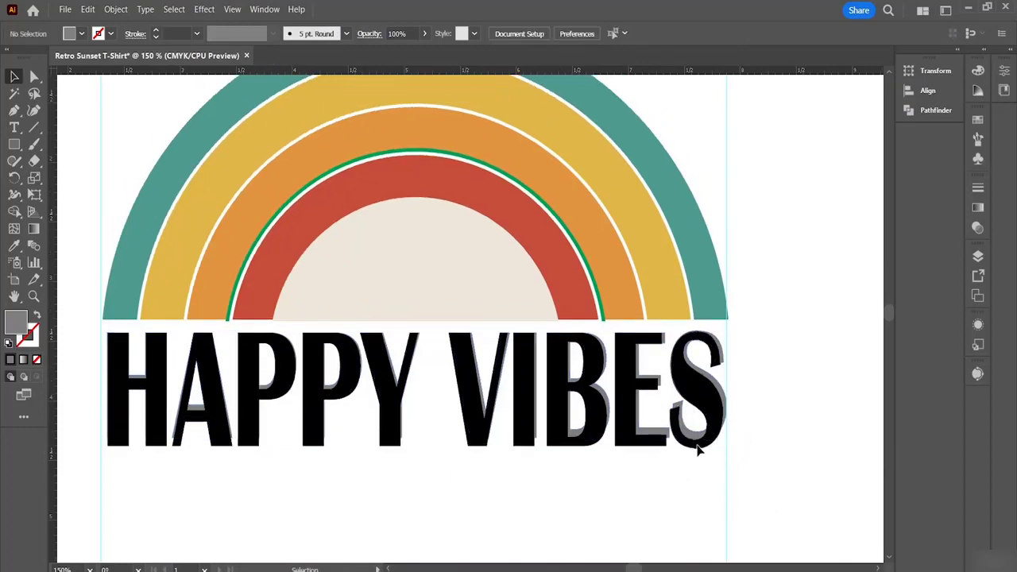
scroll(708, 414, "up", 1)
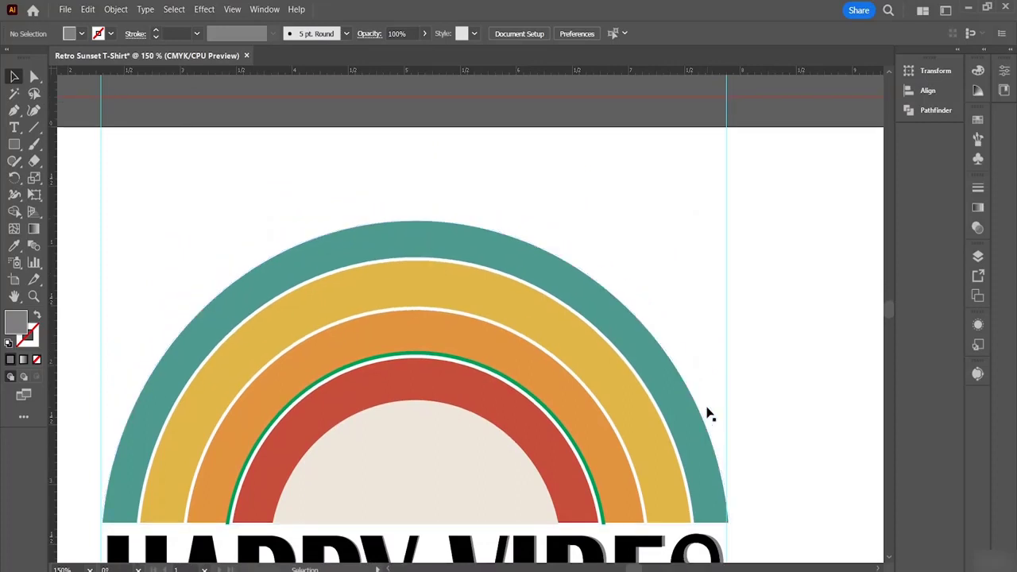
key("ctrl+minus")
key("ctrl+minus")
key("ctrl+minus")
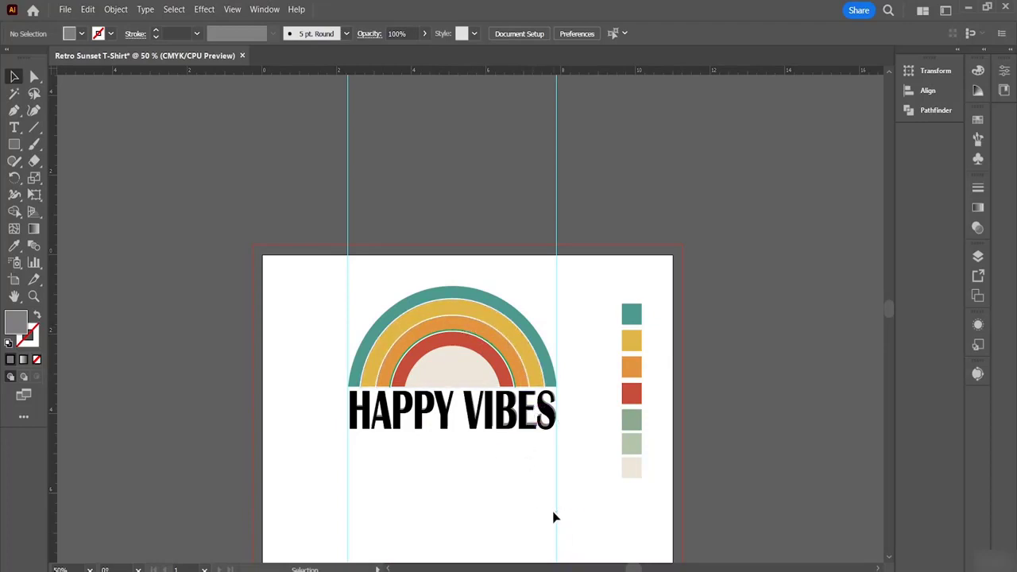
scroll(361, 434, "down", 1)
scroll(362, 433, "down", 2)
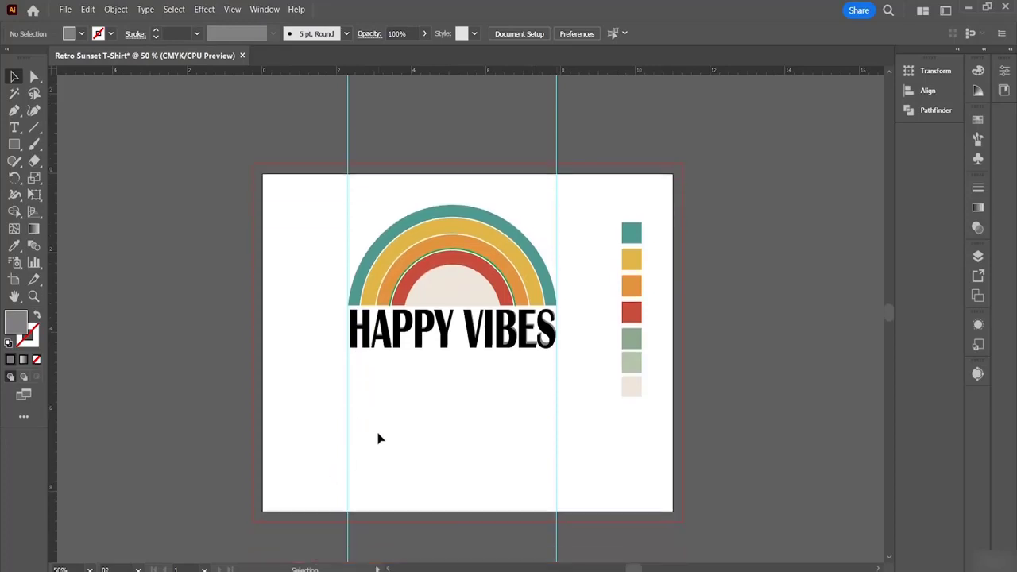
left_click(14, 128)
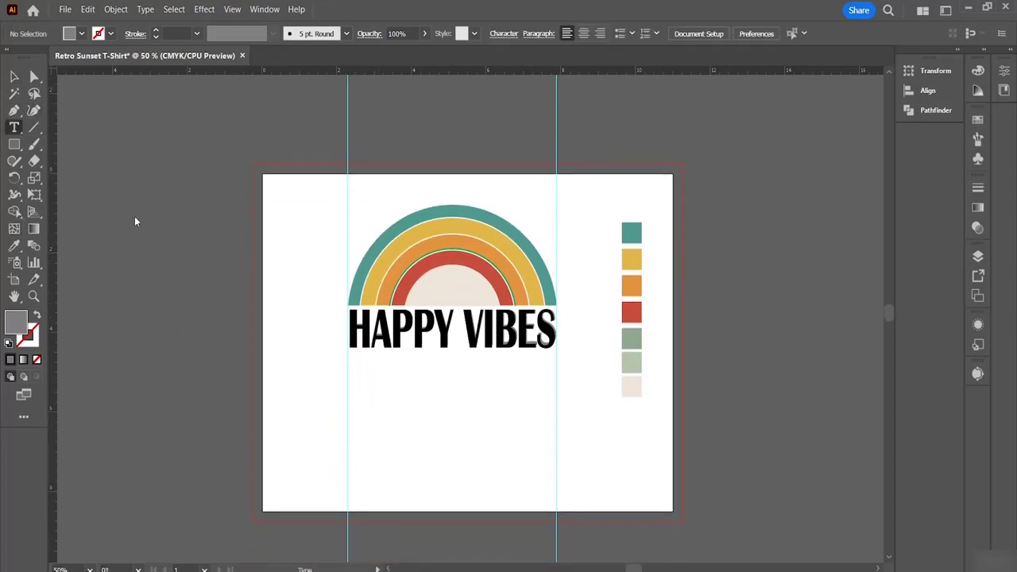
left_click(367, 418)
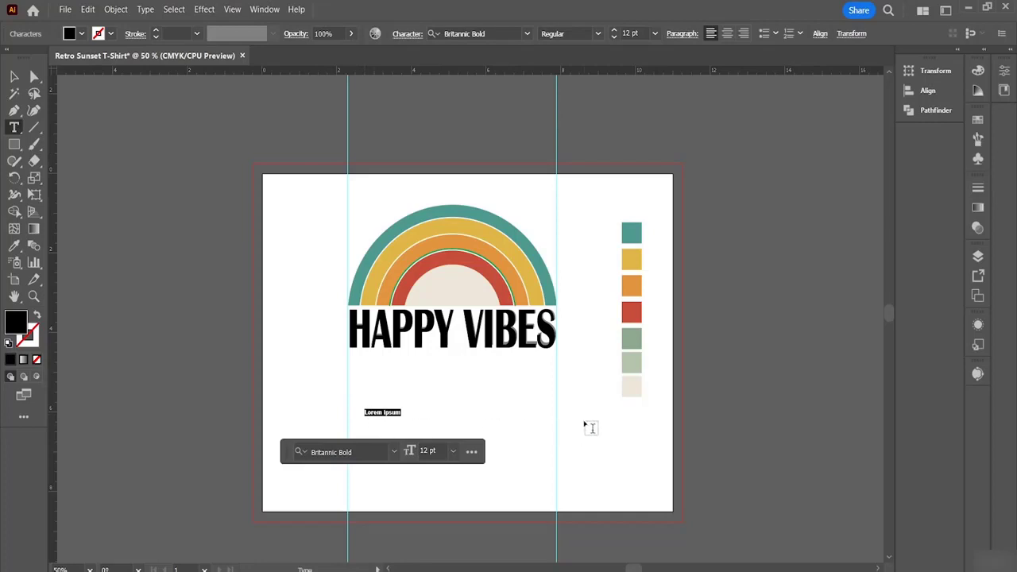
type("s")
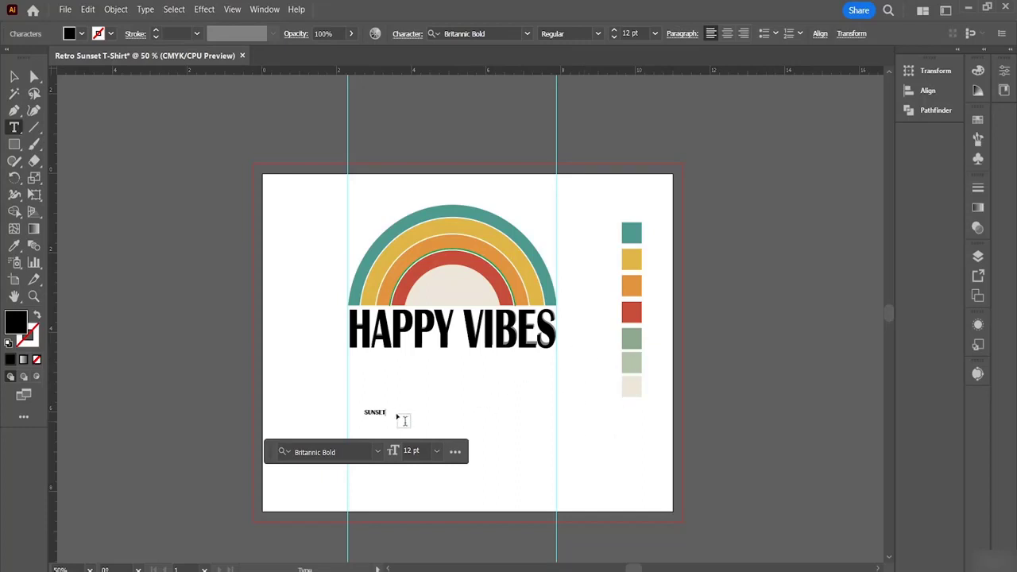
left_click(14, 77)
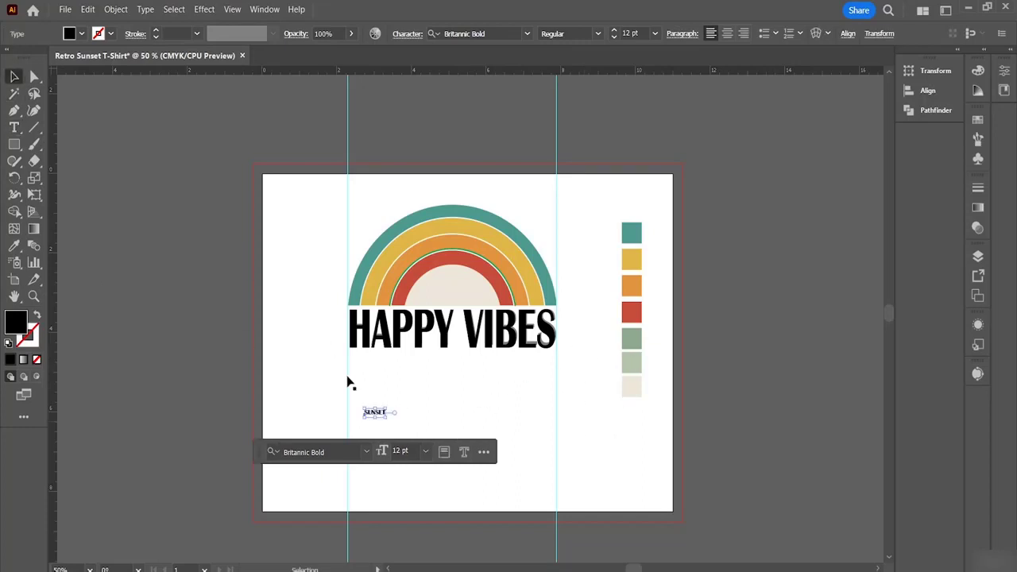
left_click_drag(386, 417, 475, 457)
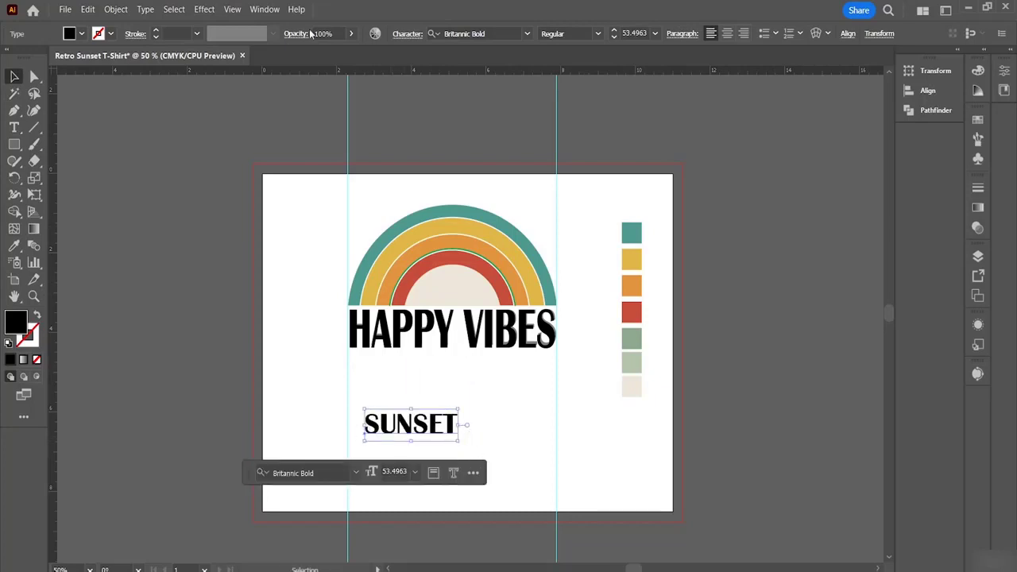
Browse the fonts for the SUNSET text and filter them to the Script classification.
left_click(526, 34)
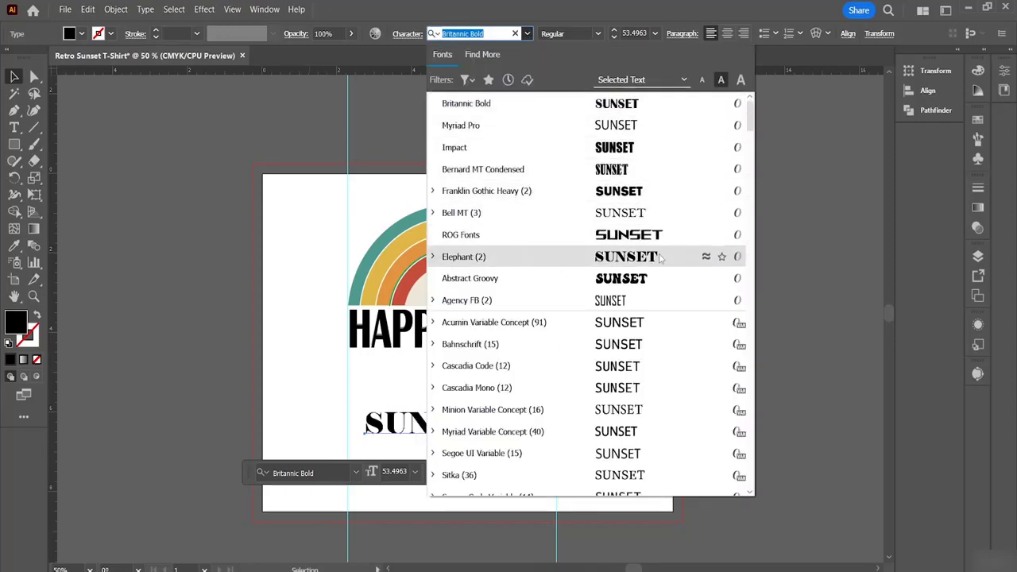
scroll(659, 318, "down", 10)
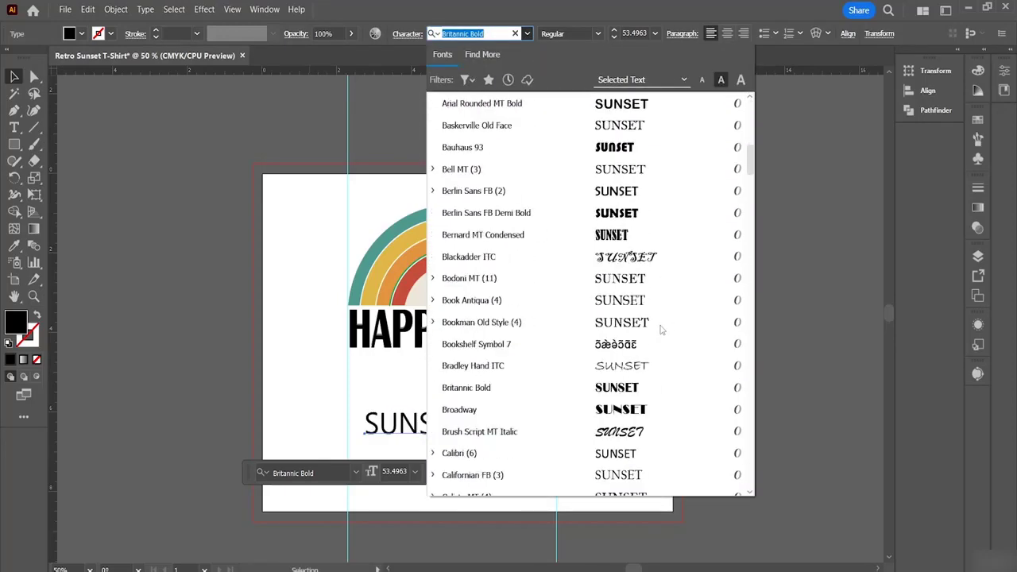
scroll(670, 318, "down", 7)
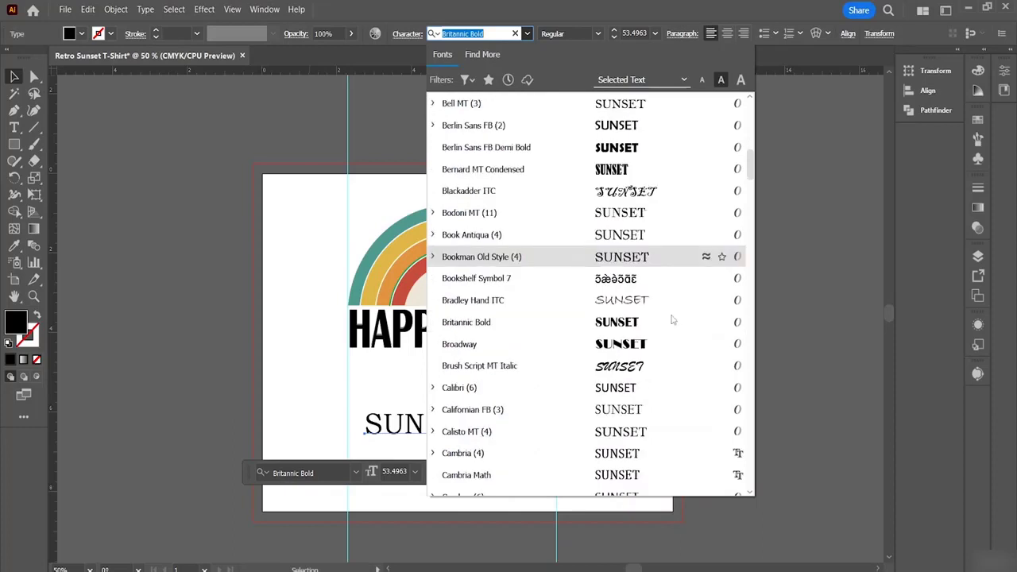
left_click(467, 81)
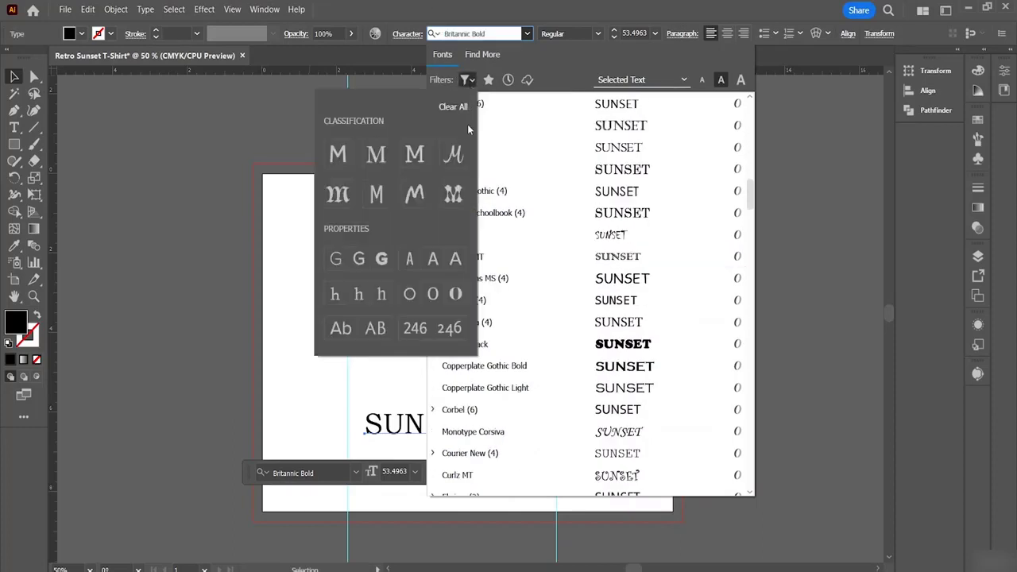
left_click(453, 155)
left_click(455, 155)
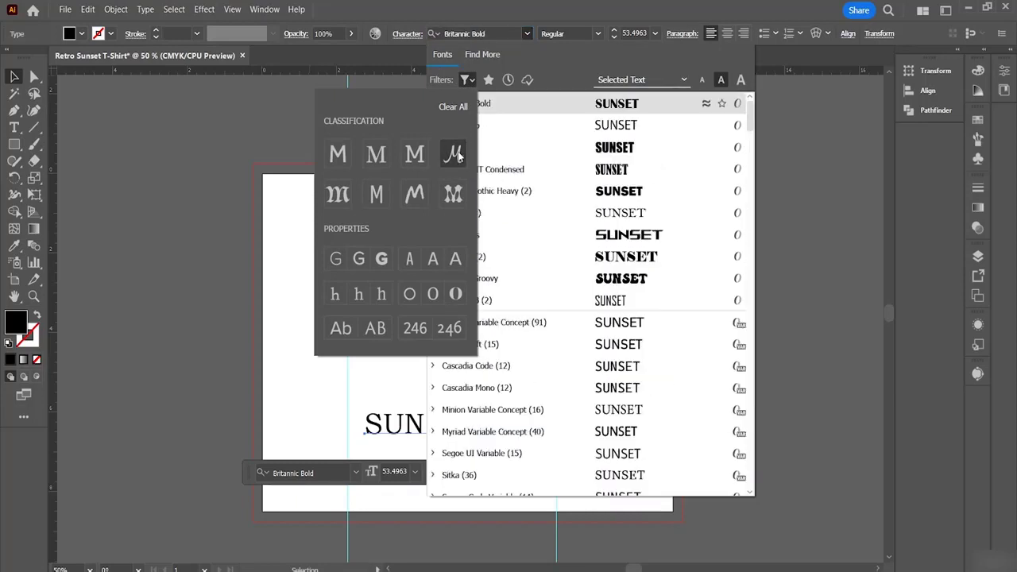
left_click(459, 159)
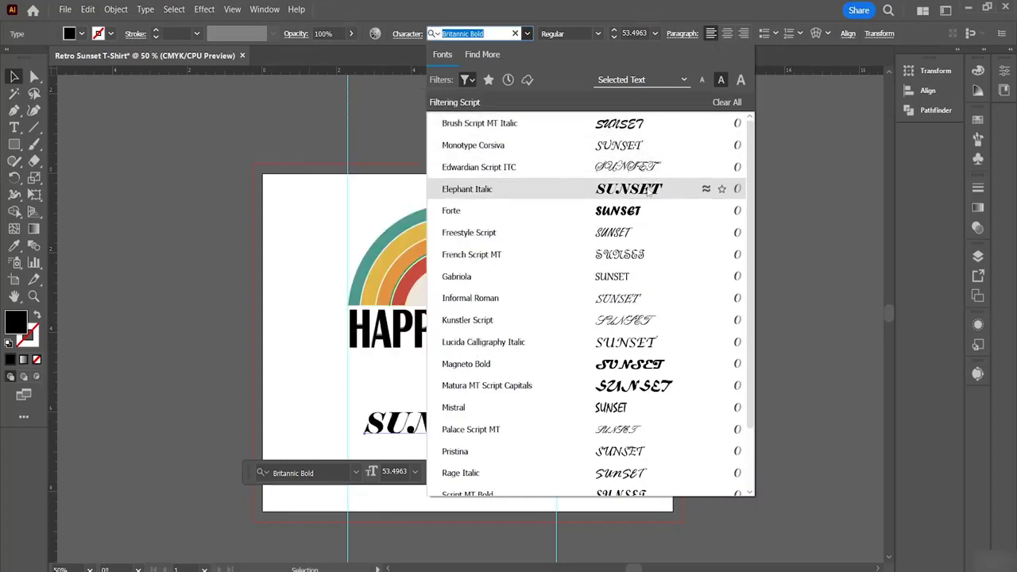
Compare the script fonts on the SUNSET text and apply Informal Roman.
scroll(647, 217, "down", 1)
scroll(665, 279, "up", 1)
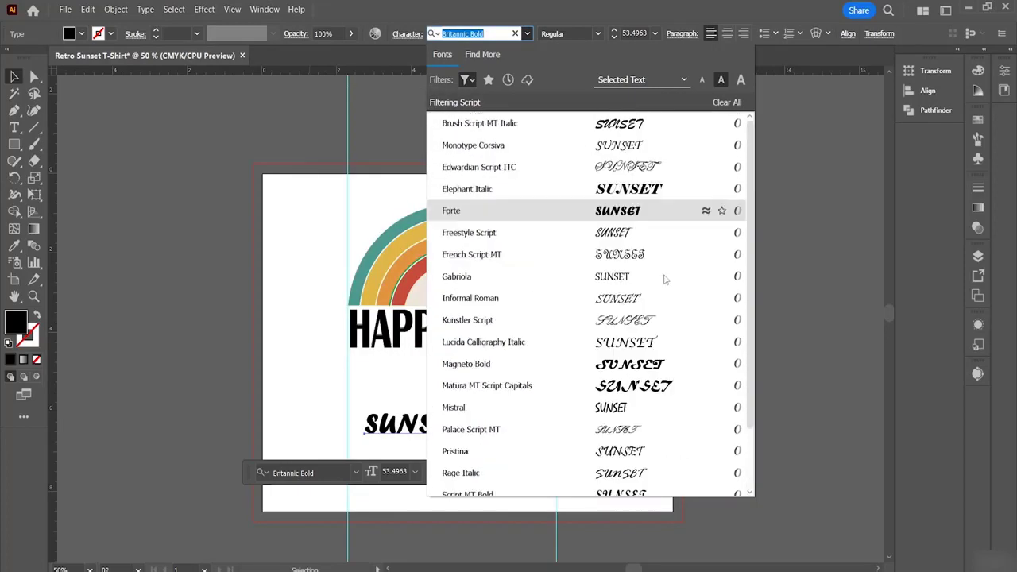
scroll(662, 294, "down", 1)
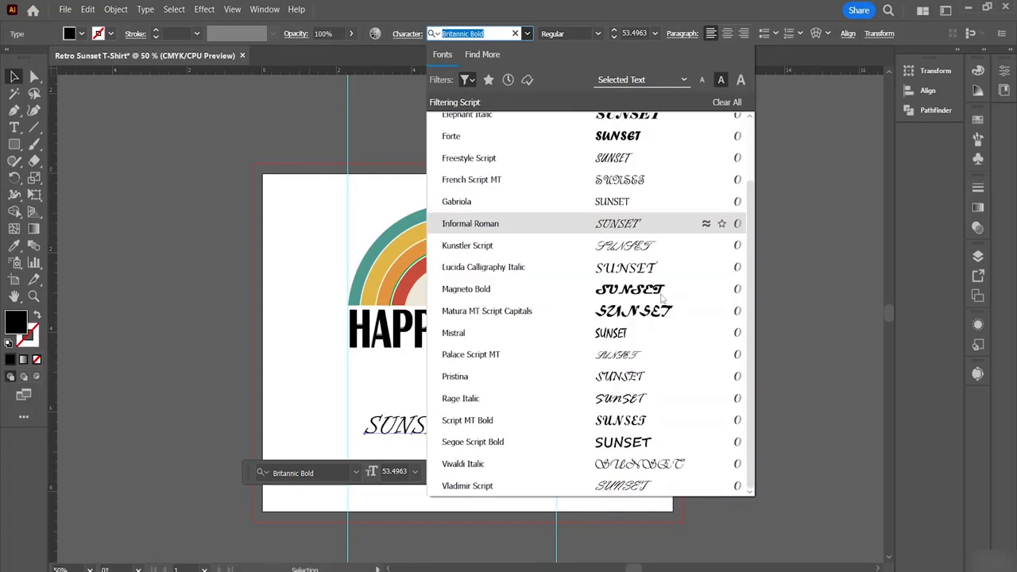
scroll(663, 299, "up", 1)
scroll(663, 301, "down", 1)
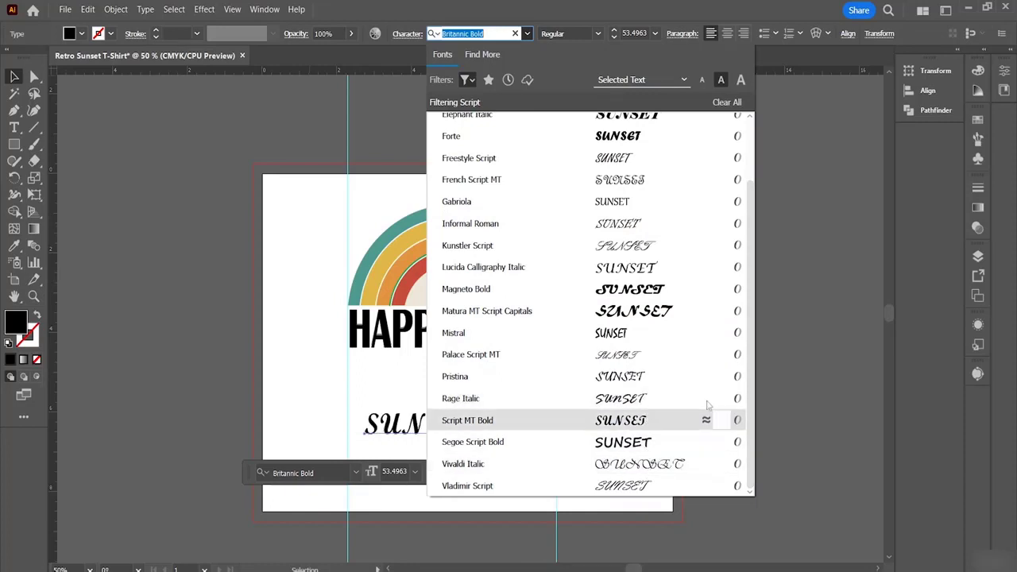
scroll(693, 366, "up", 1)
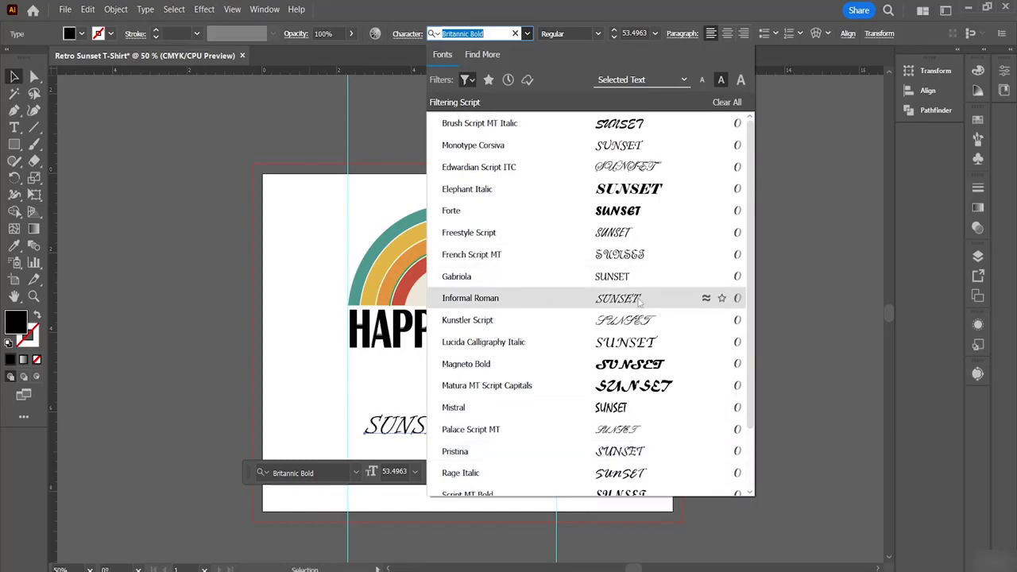
left_click(639, 300)
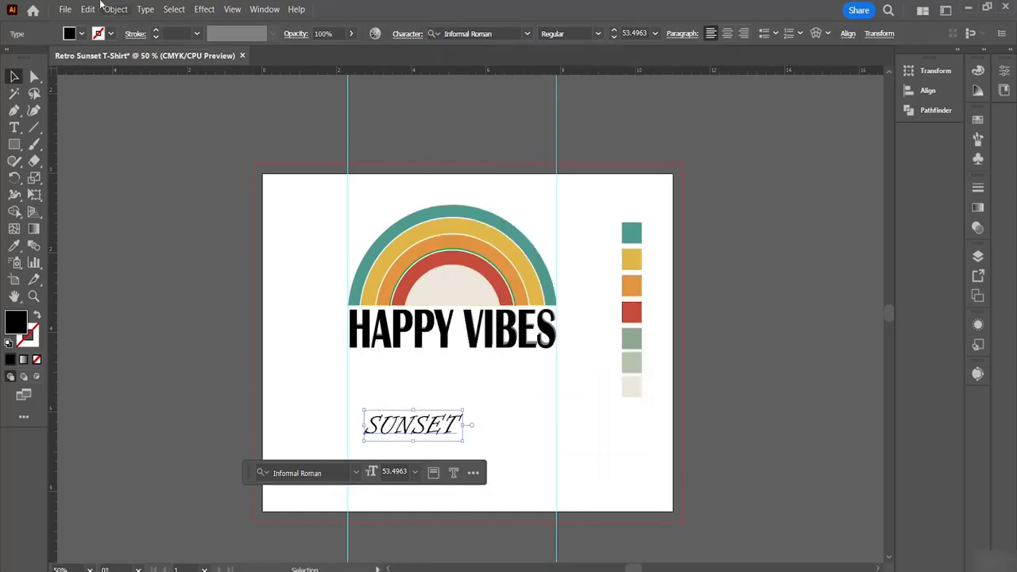
Try several weights of a white outline on the SUNSET text, finishing with 0.75 pt.
left_click(157, 31)
left_click(156, 31)
left_click(157, 31)
left_click(156, 31)
left_click(156, 31)
left_click(157, 31)
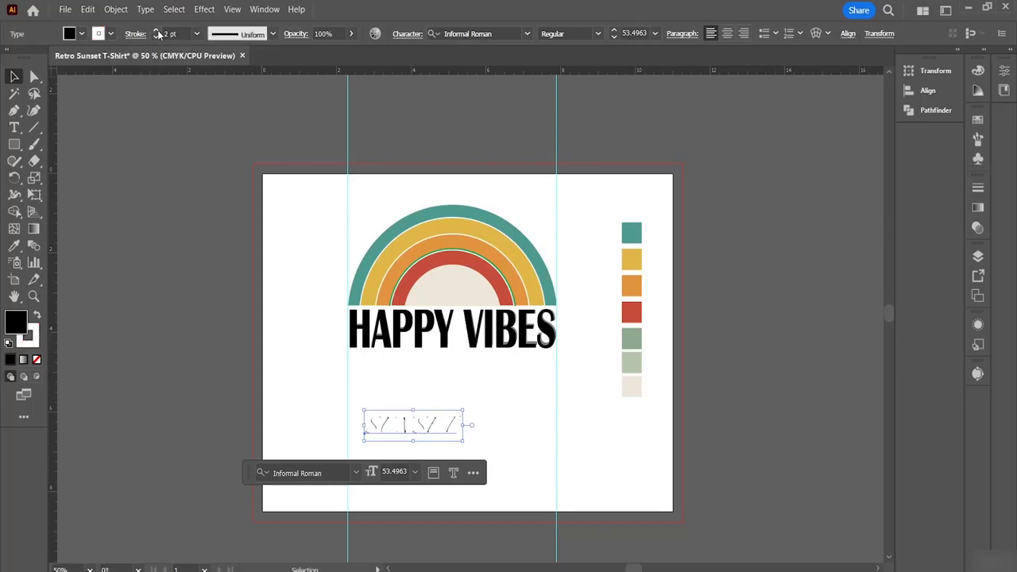
left_click(156, 31)
left_click(155, 37)
left_click(155, 37)
left_click(155, 38)
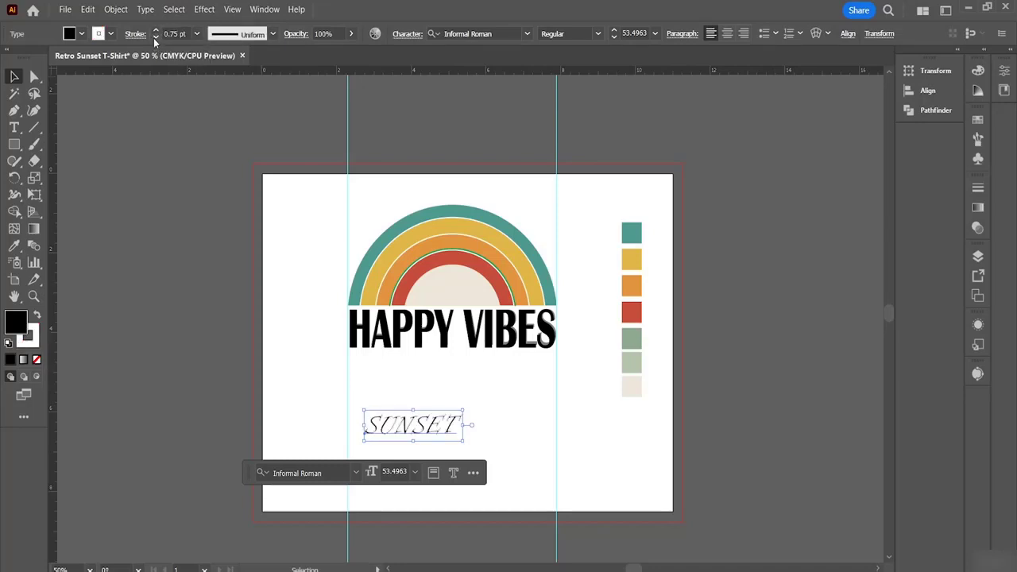
Change the SUNSET text's outline colour to black and set its stroke weight to 2 pt.
left_click(110, 34)
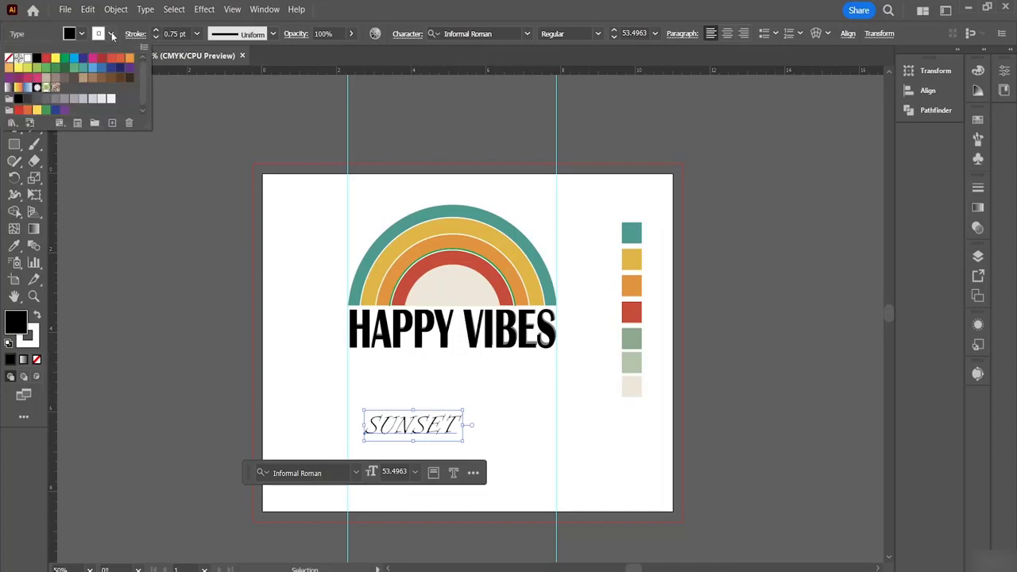
left_click(36, 59)
left_click(156, 31)
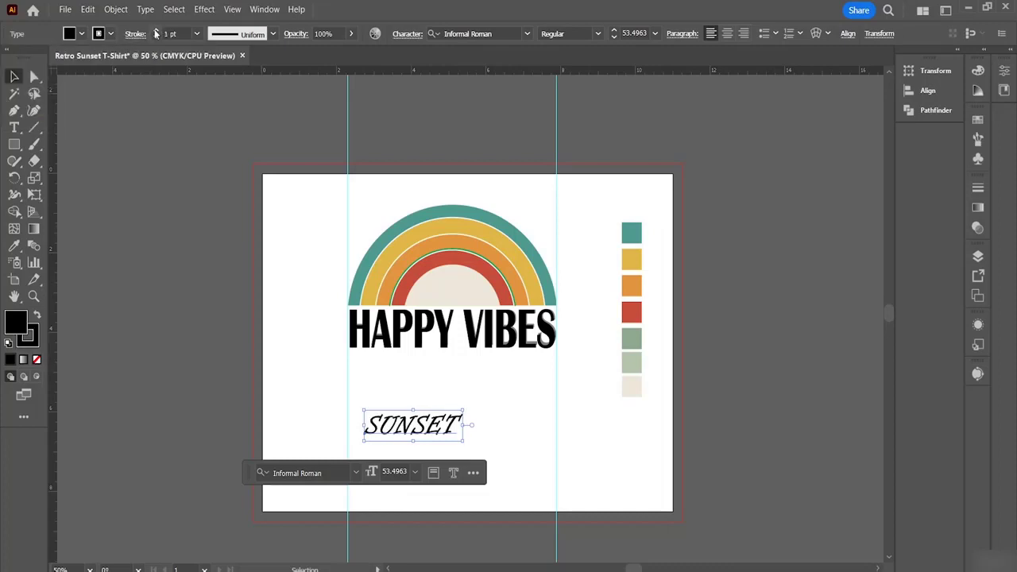
left_click(157, 31)
left_click(156, 31)
left_click(156, 31)
left_click(156, 37)
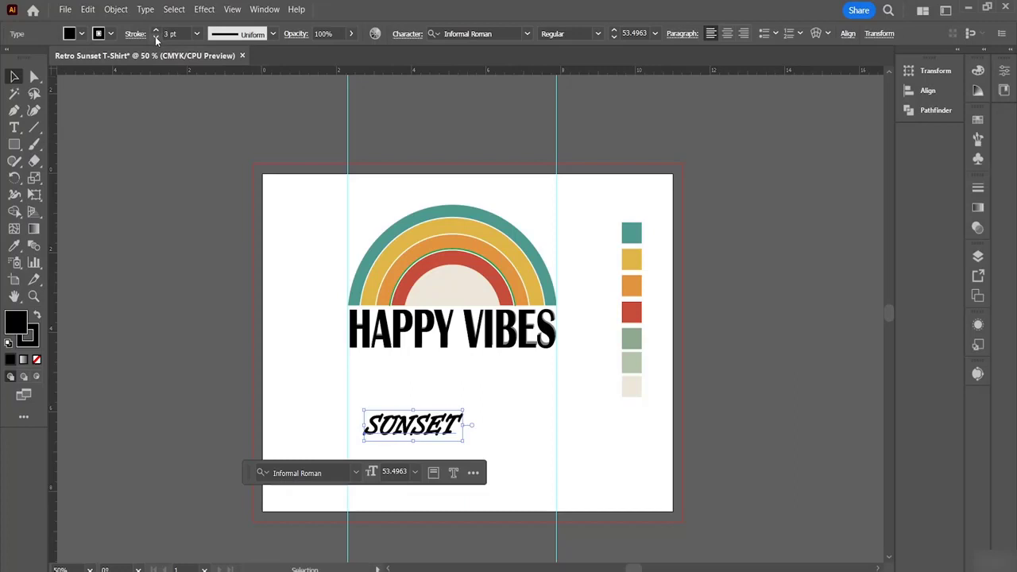
left_click(157, 38)
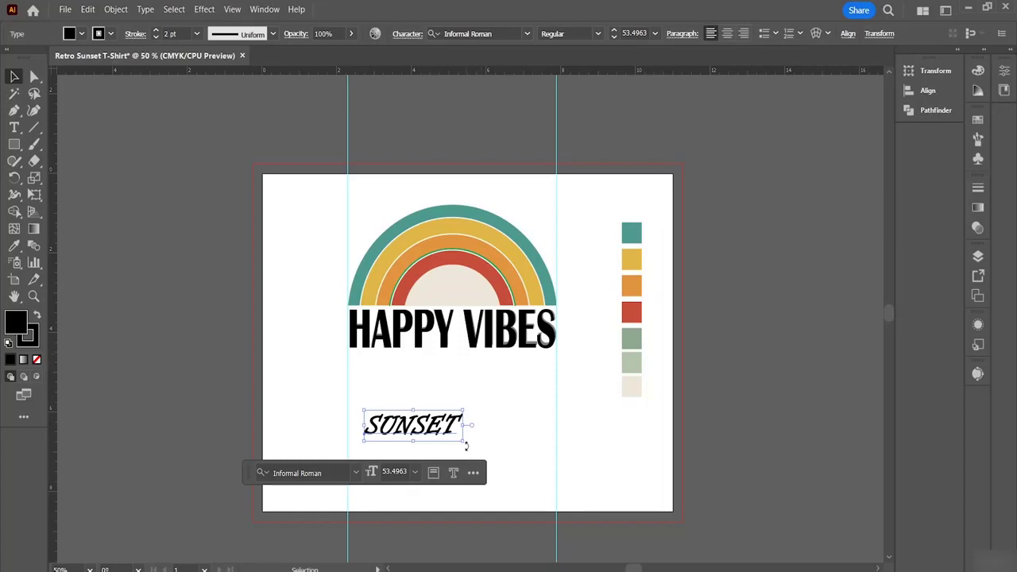
Expand the SUNSET text into editable vector shapes.
left_click(115, 9)
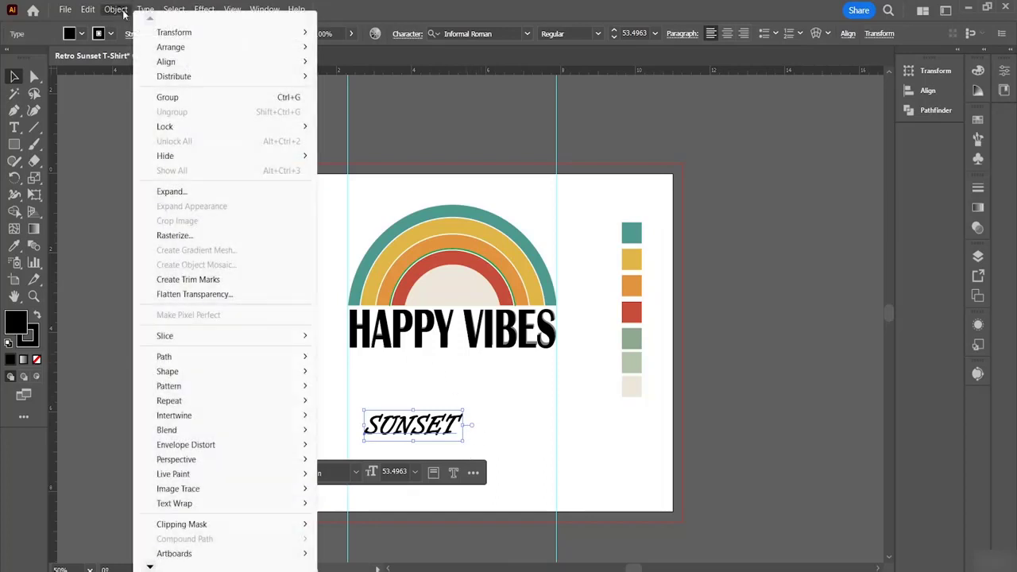
left_click(186, 192)
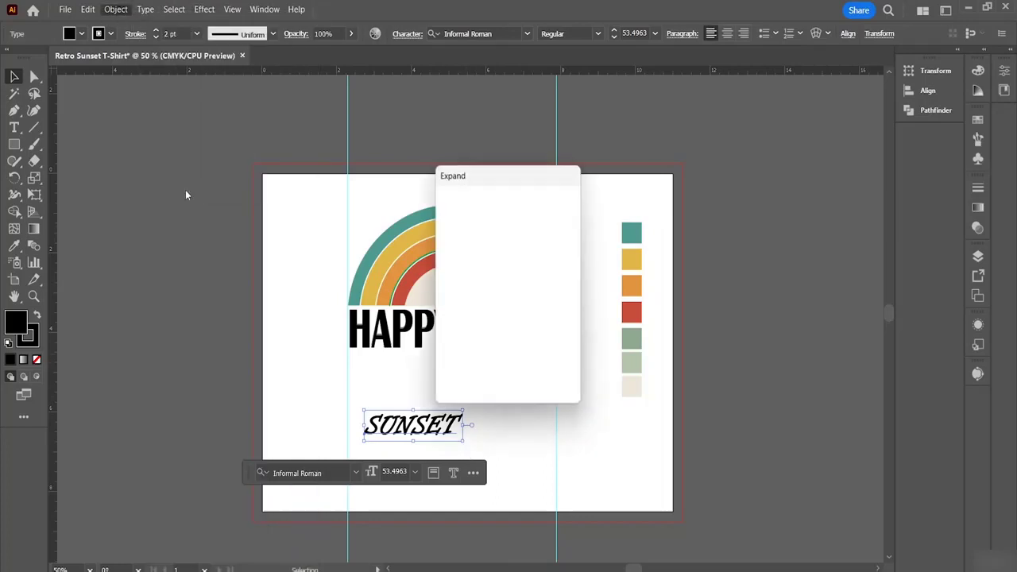
left_click(477, 374)
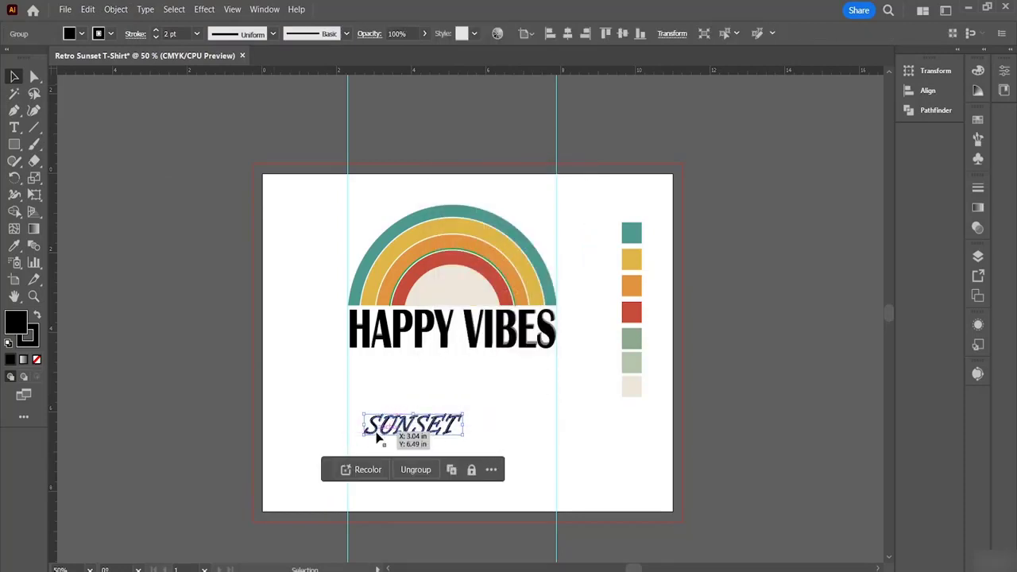
left_click(14, 127)
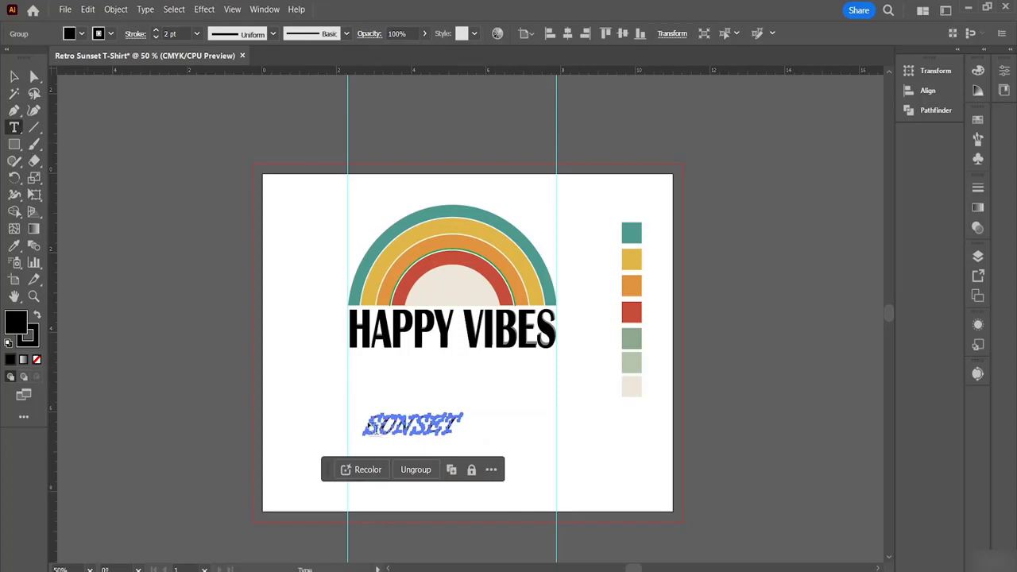
left_click(365, 425)
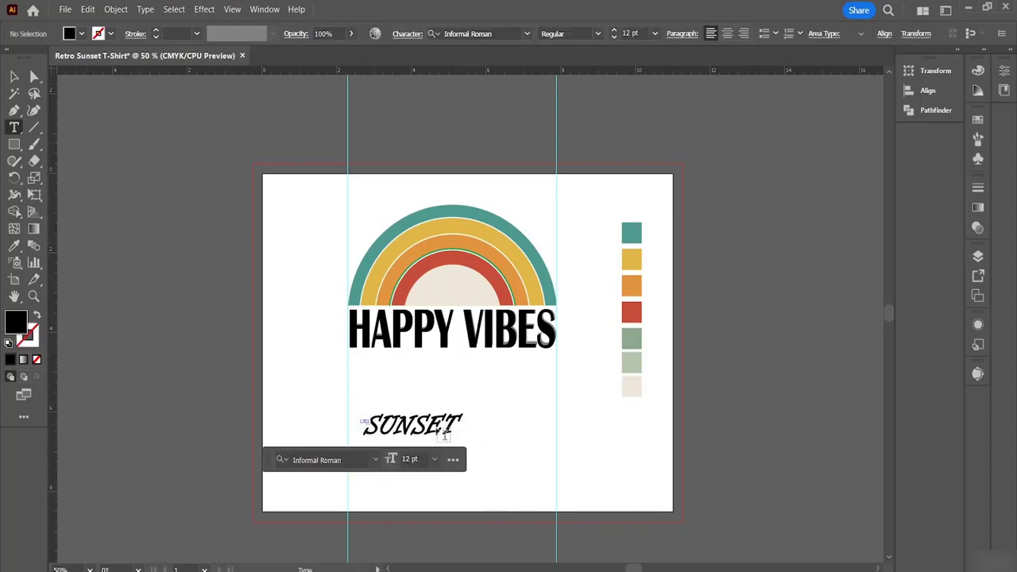
key("ctrl+equal")
key("ctrl+equal")
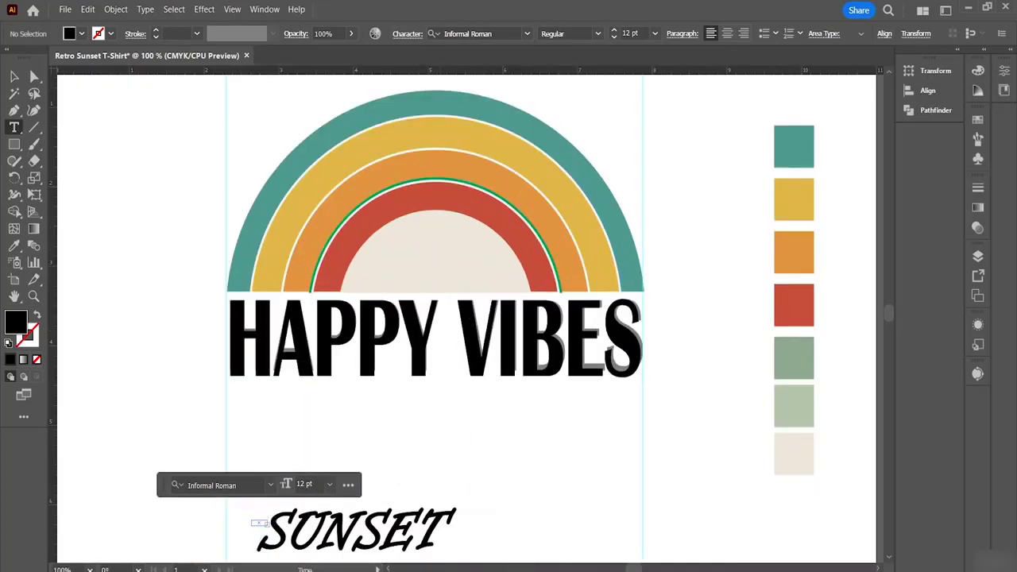
scroll(406, 363, "down", 3)
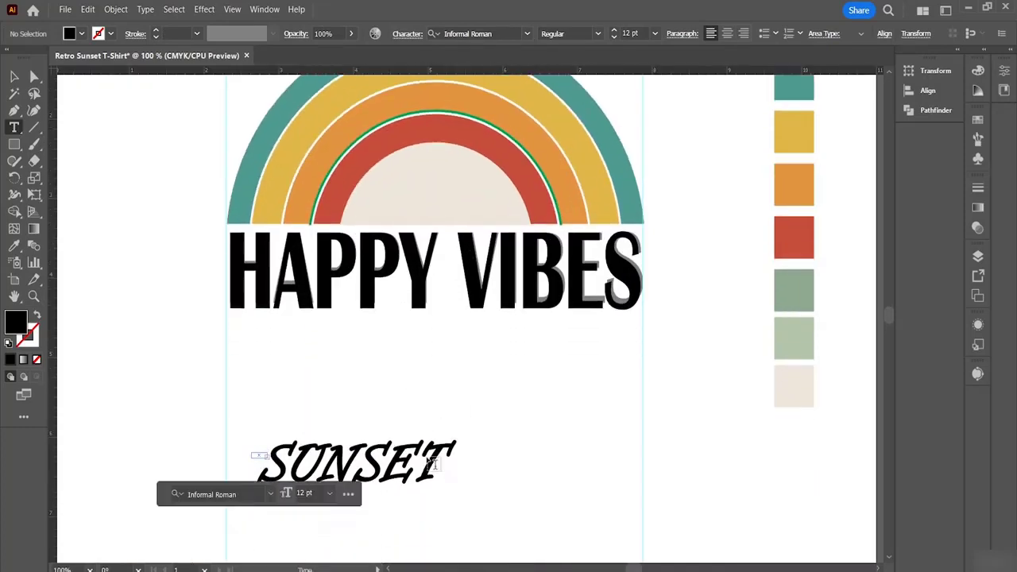
key("Escape")
left_click(418, 445)
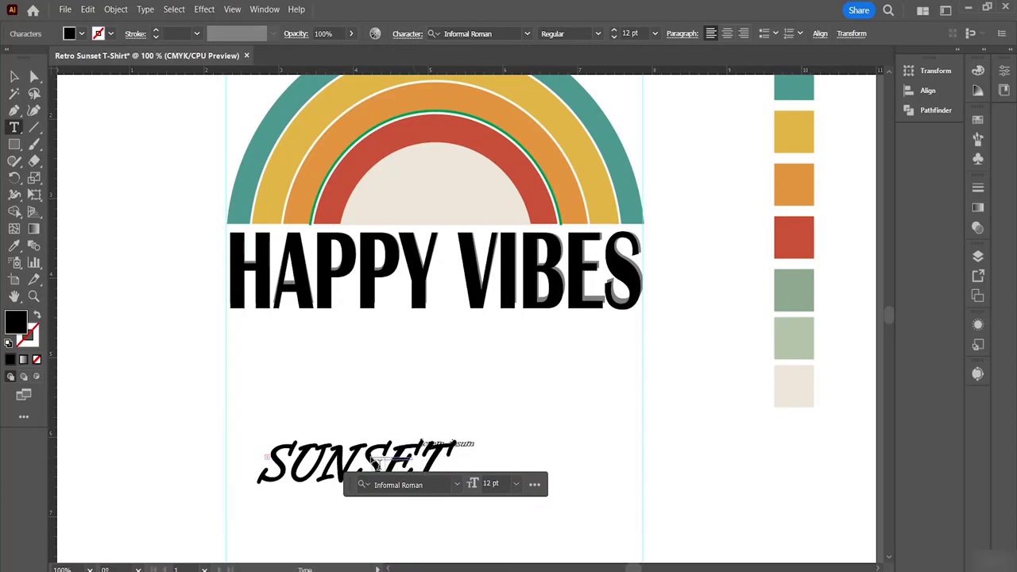
key("Escape")
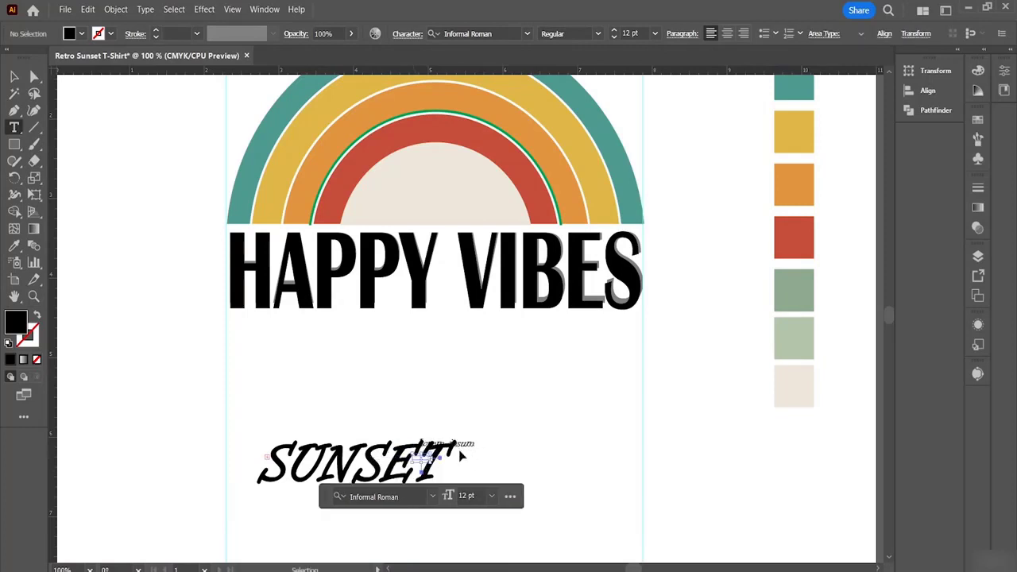
key("ctrl+z")
key("ctrl+z")
left_click(459, 453)
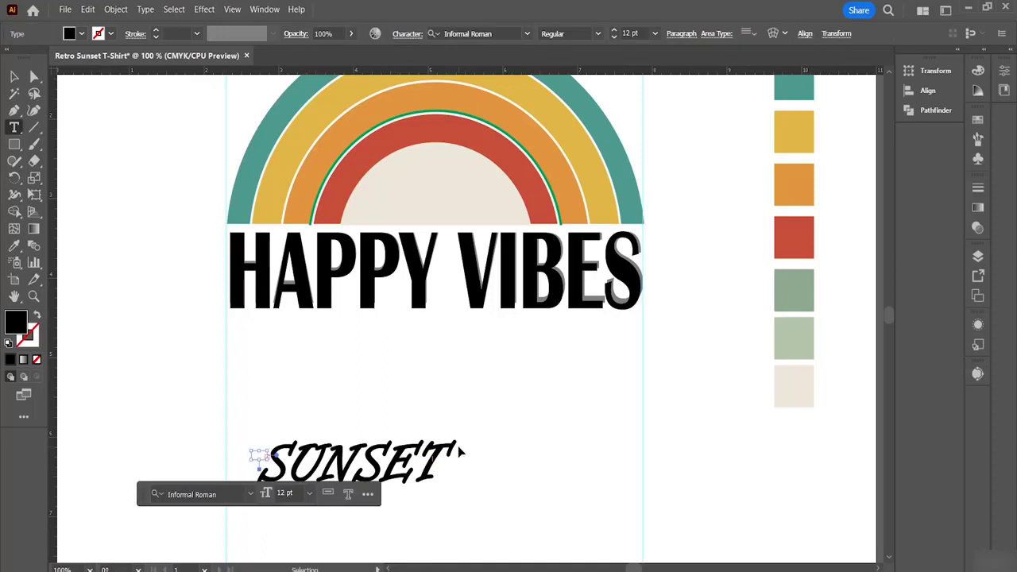
key("ctrl+shift+o")
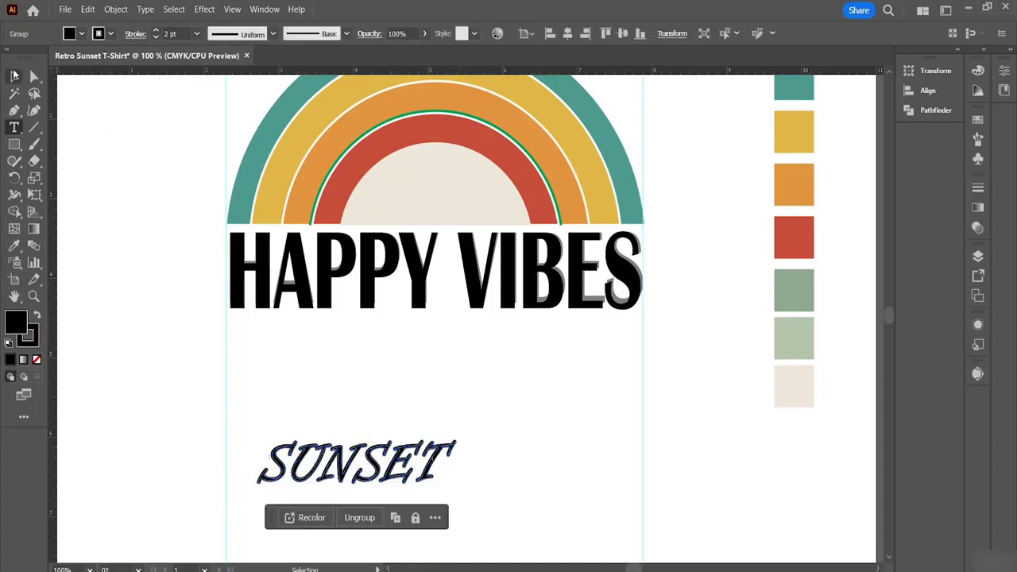
Move the SUNSET lettering up over the inner arches of the rainbow.
left_click(14, 76)
left_click_drag(398, 465, 503, 178)
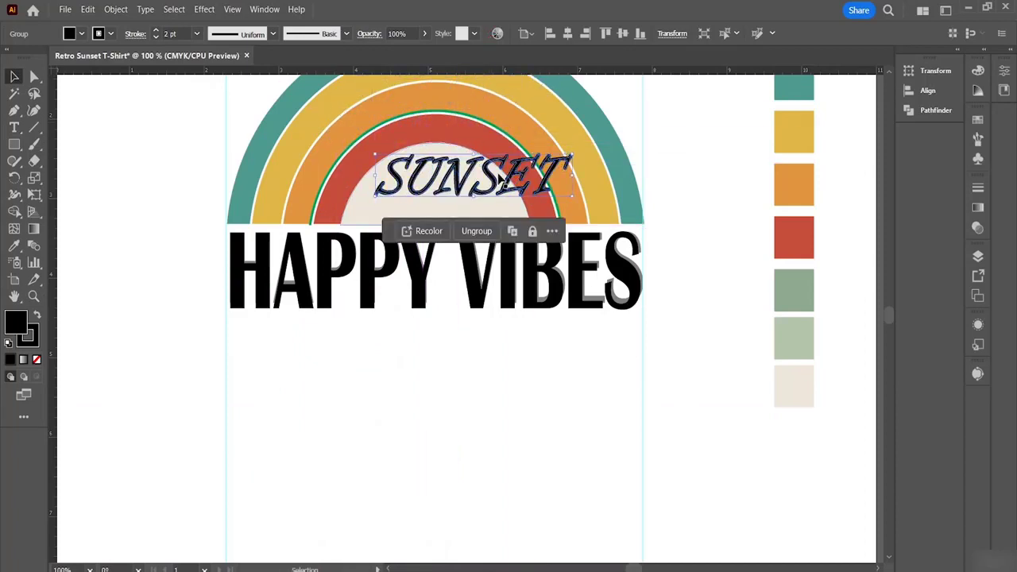
key("ctrl+minus")
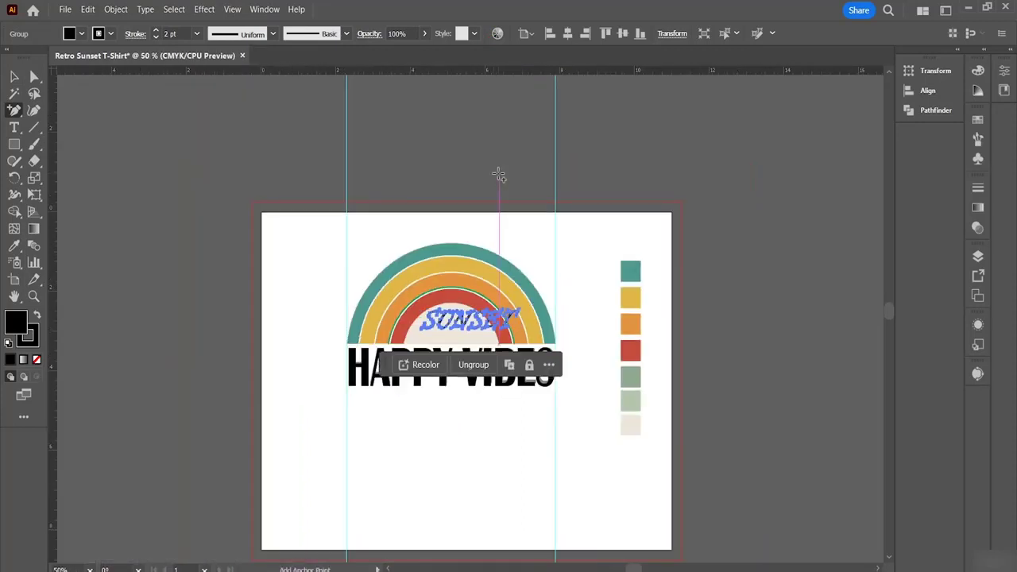
left_click(13, 76)
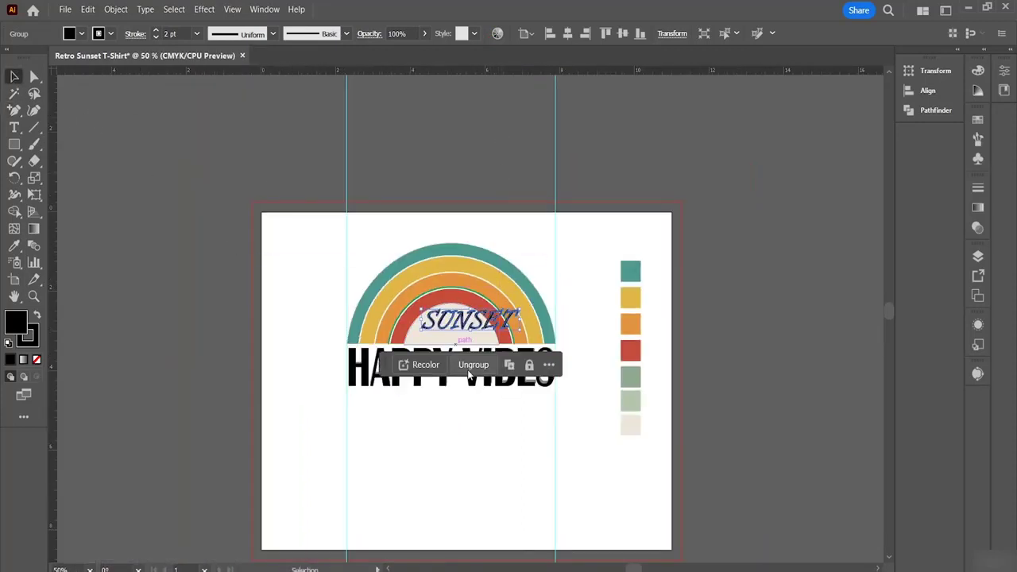
left_click_drag(465, 321, 464, 322)
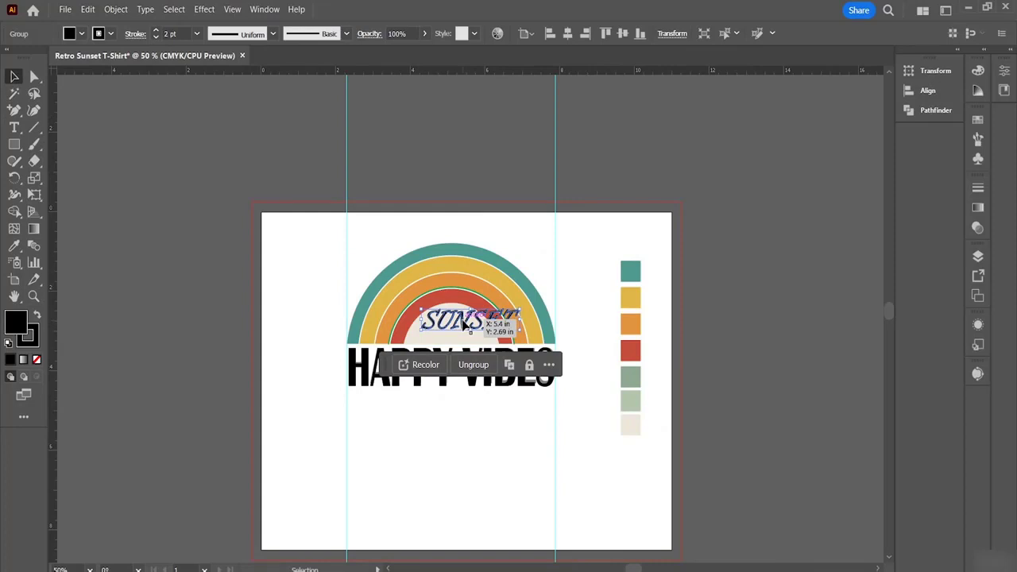
left_click_drag(464, 322, 464, 322)
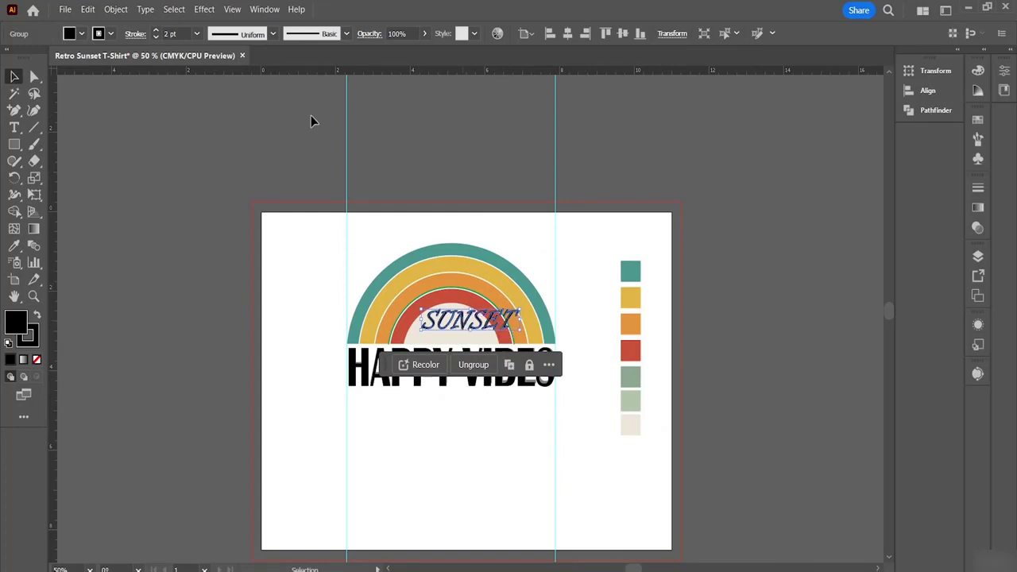
Thicken the outline of the SUNSET lettering to 5 pt.
left_click(156, 30)
left_click(156, 30)
left_click(157, 30)
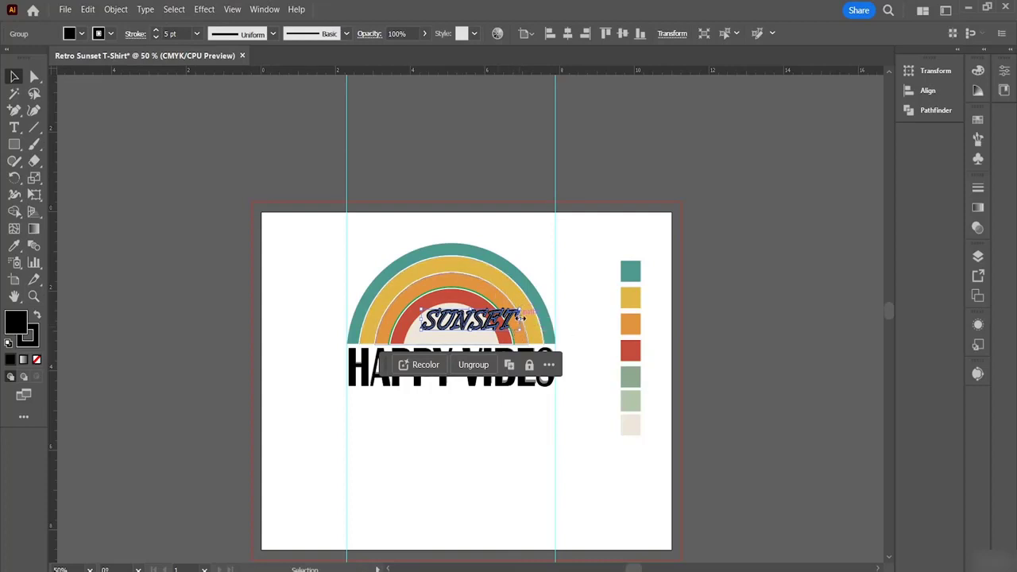
left_click(115, 9)
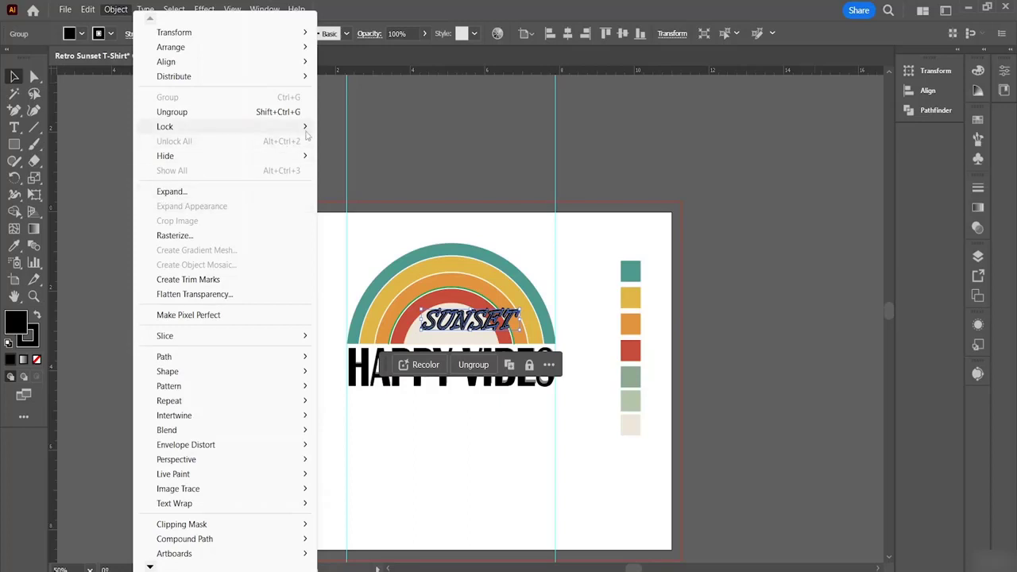
mouse_move(309, 132)
left_click(476, 319)
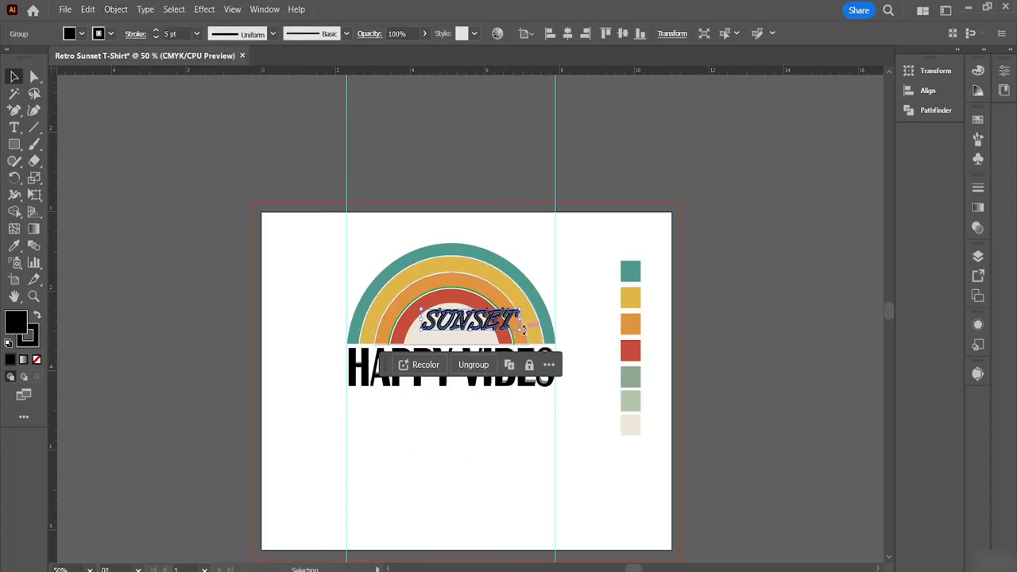
Enlarge the SUNSET lettering to span the rainbow between the two vertical guides and tilt it so it rises toward the right.
left_click_drag(520, 328, 640, 410)
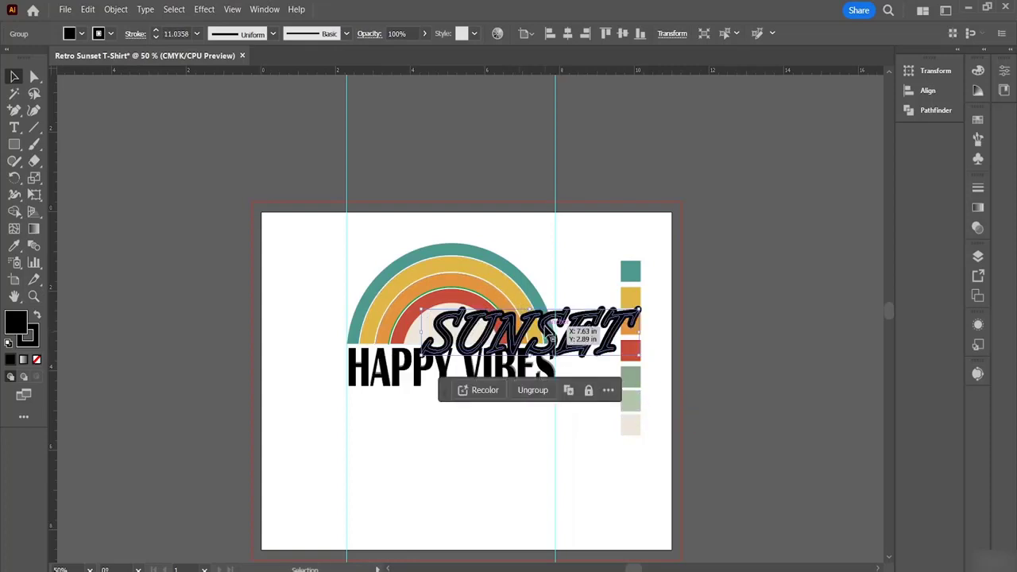
left_click_drag(547, 327, 471, 294)
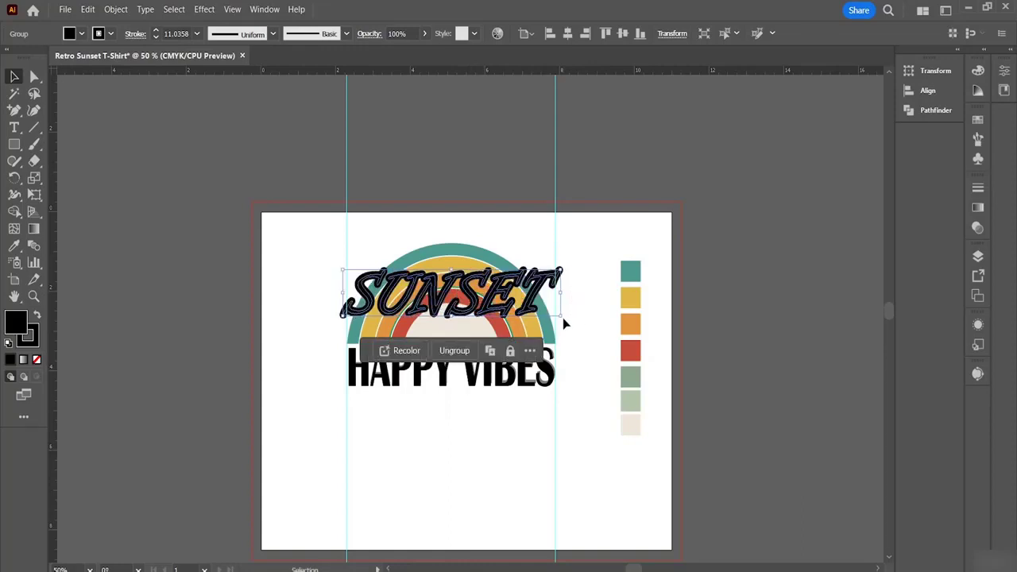
left_click_drag(565, 320, 570, 301)
left_click(592, 302)
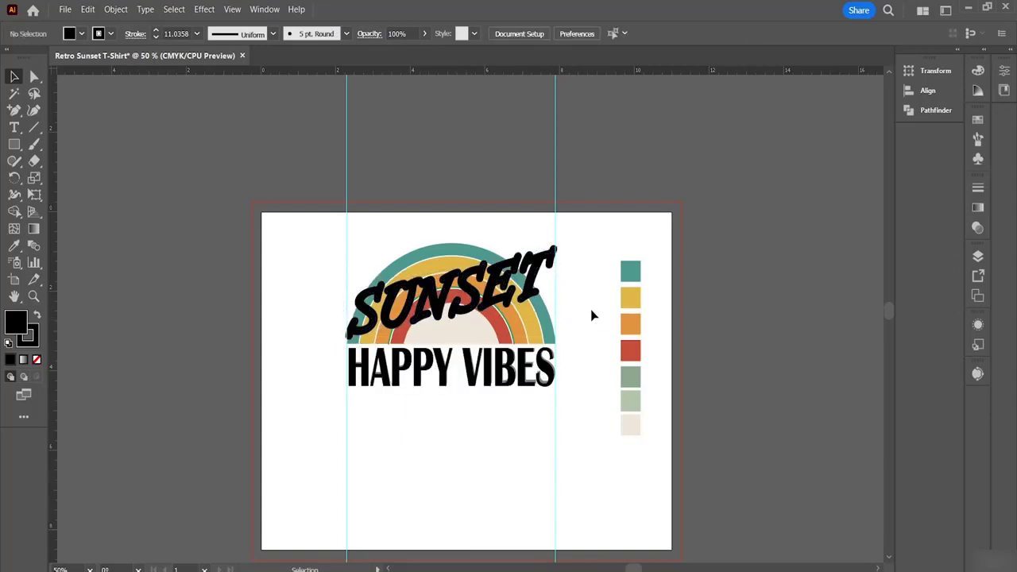
Nudge the tilted SUNSET lettering slightly upward on the rainbow.
left_click(459, 286)
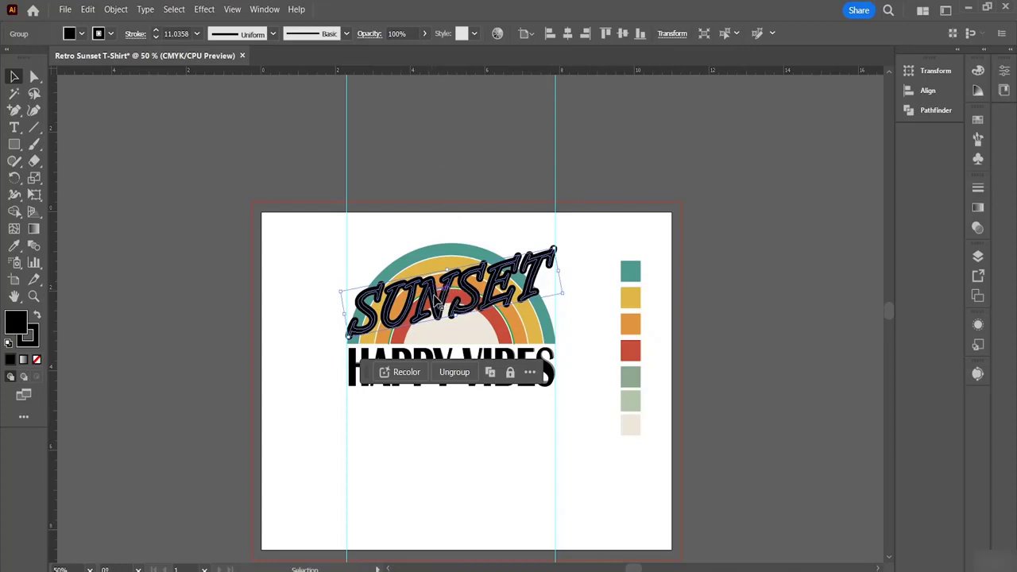
key("a")
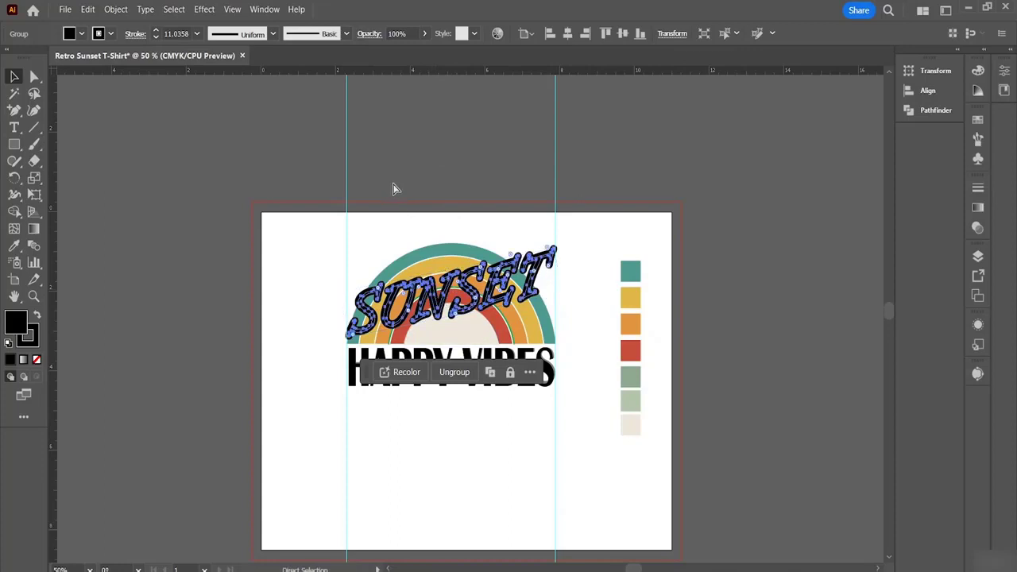
key("v")
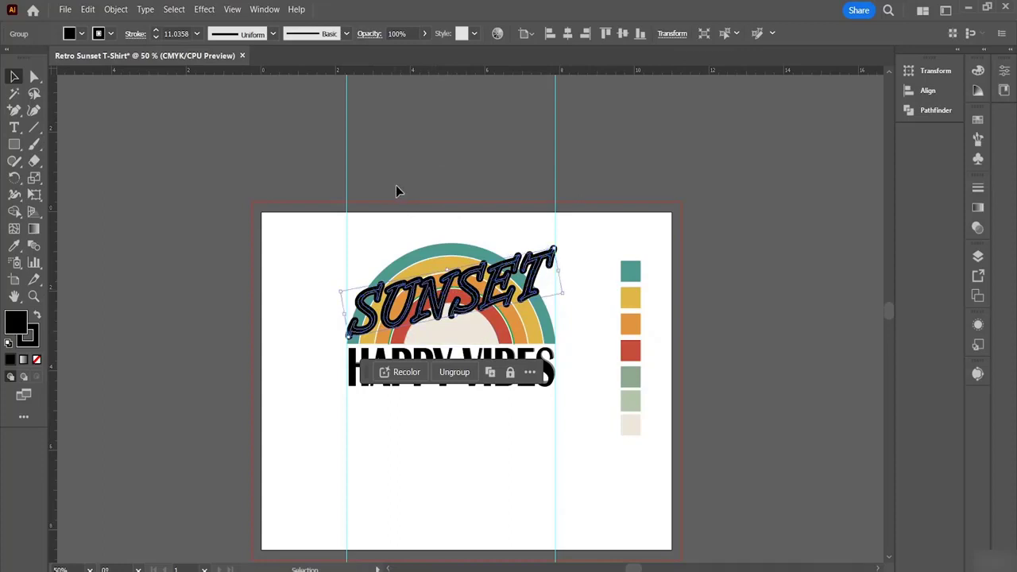
key("a")
key("v")
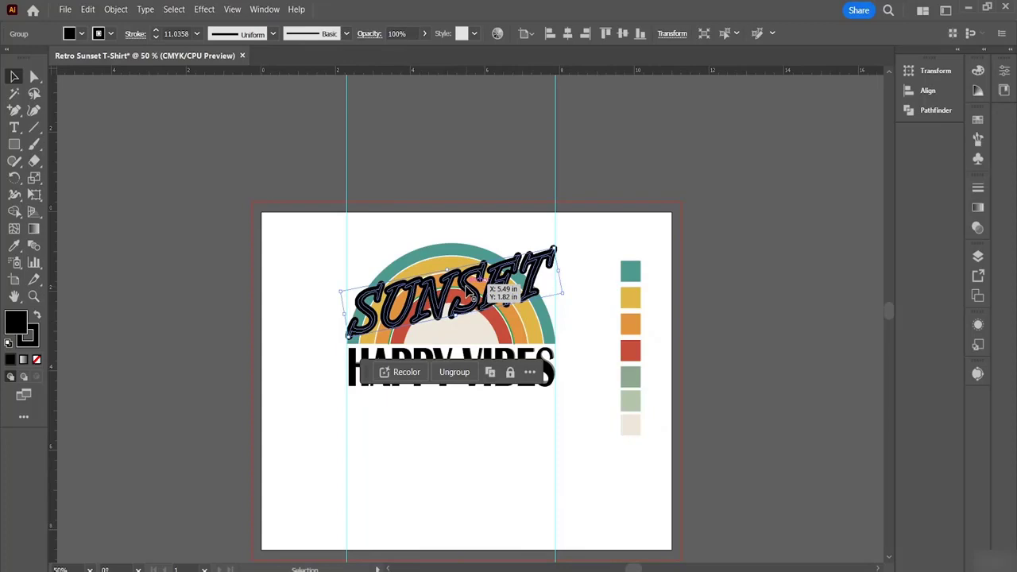
key("Up")
key("Up")
key("Up")
key("Up")
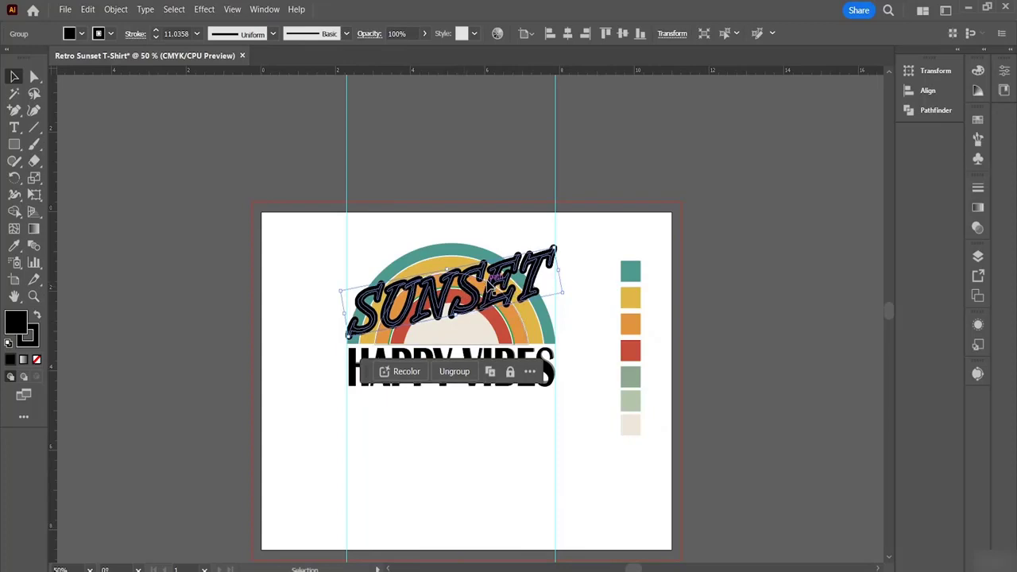
key("Up")
key("Up")
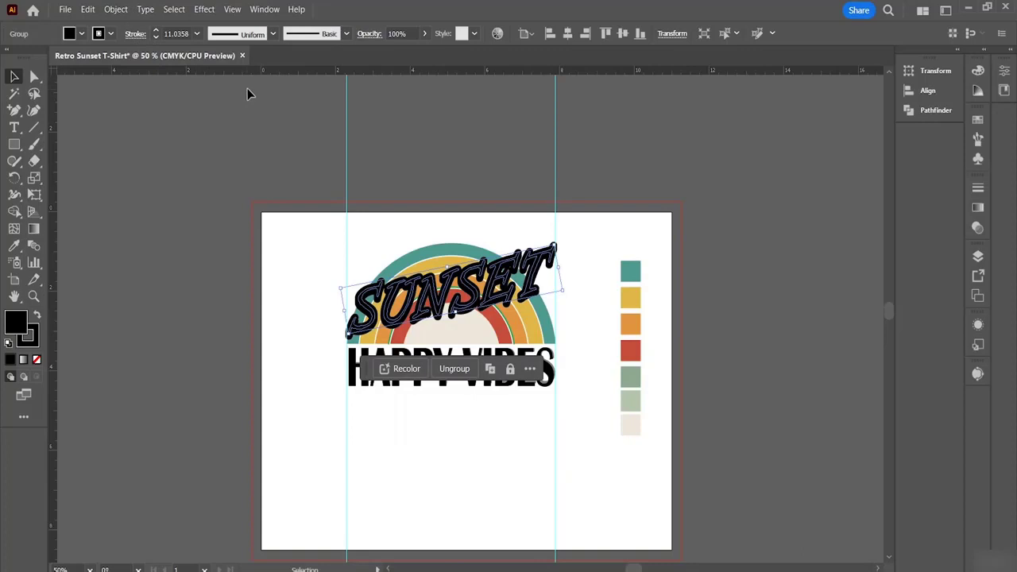
Change the front SUNSET lettering's fill and outline to white and nudge it slightly up from the black lettering behind it.
left_click(82, 34)
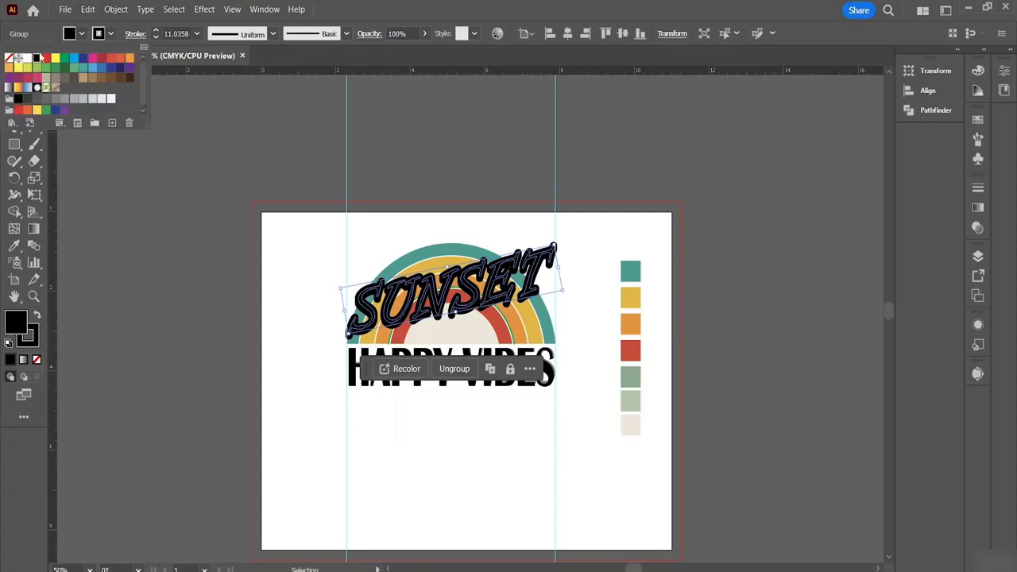
left_click(26, 59)
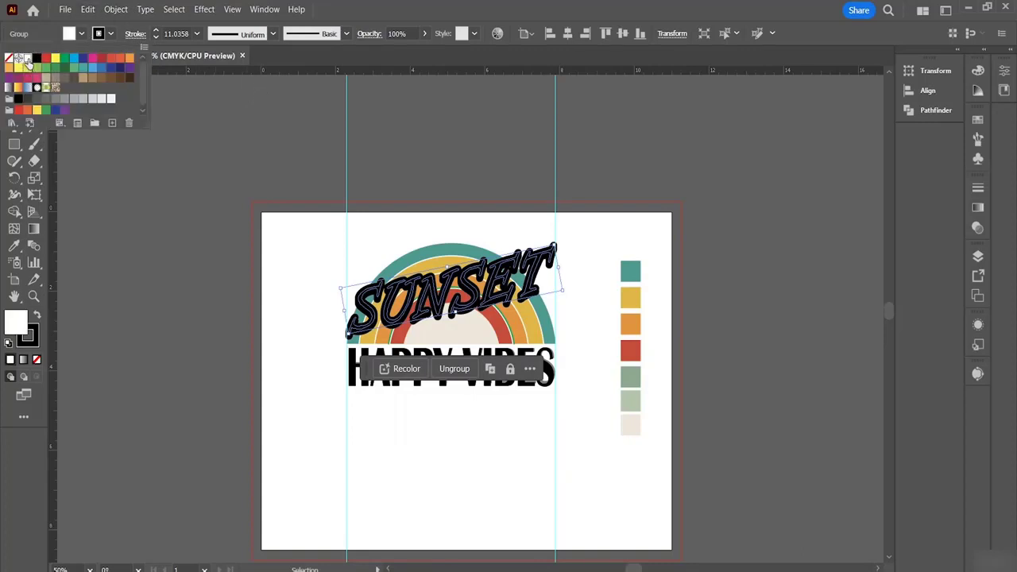
left_click(196, 127)
left_click(110, 35)
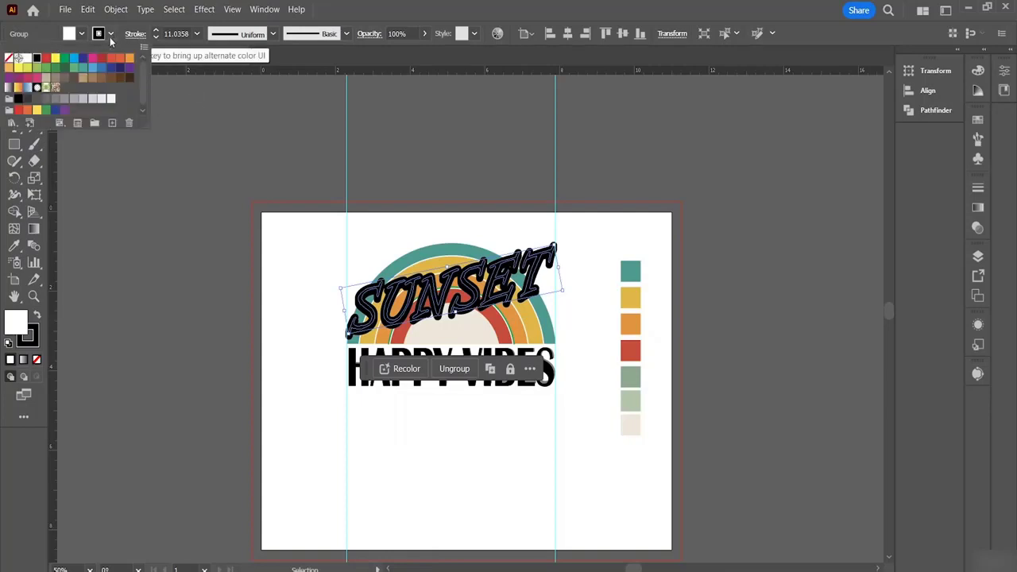
left_click(27, 60)
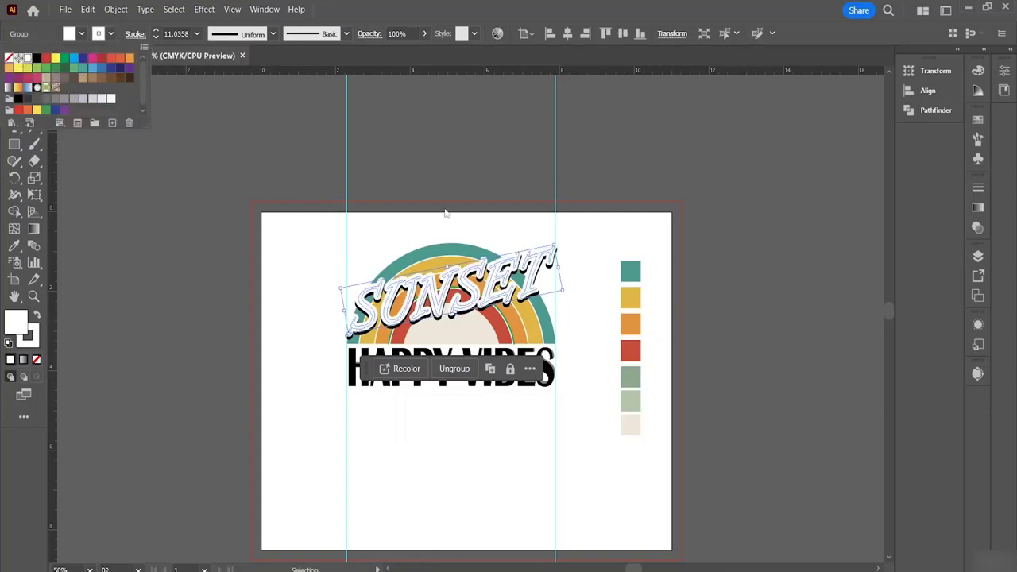
left_click(608, 272)
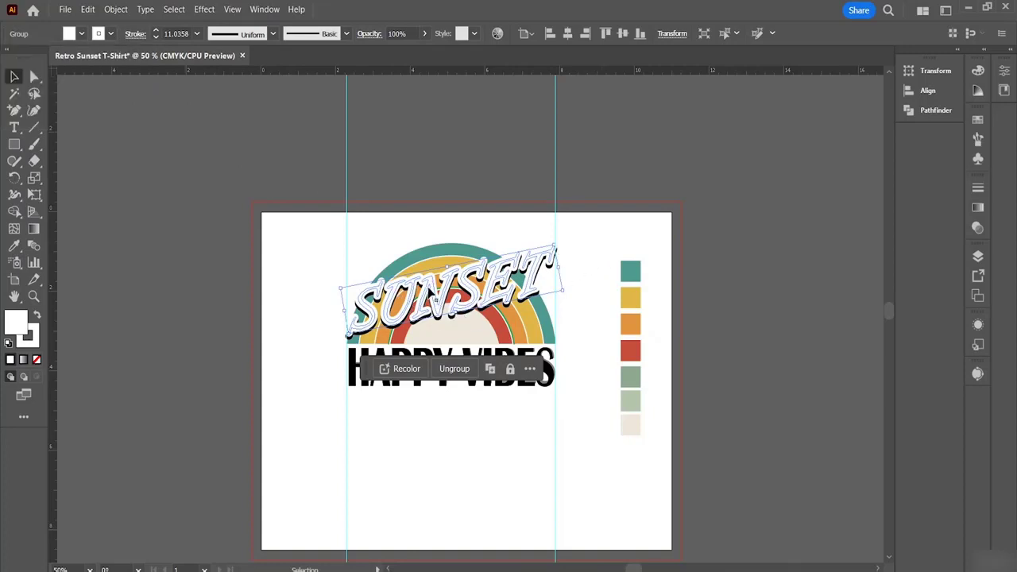
left_click_drag(442, 284, 457, 290)
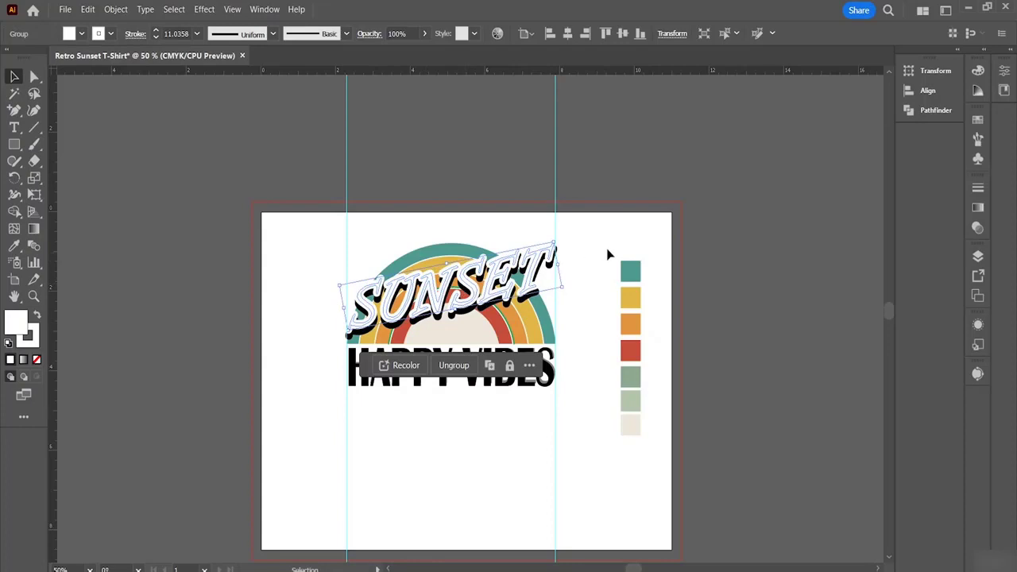
left_click(608, 255)
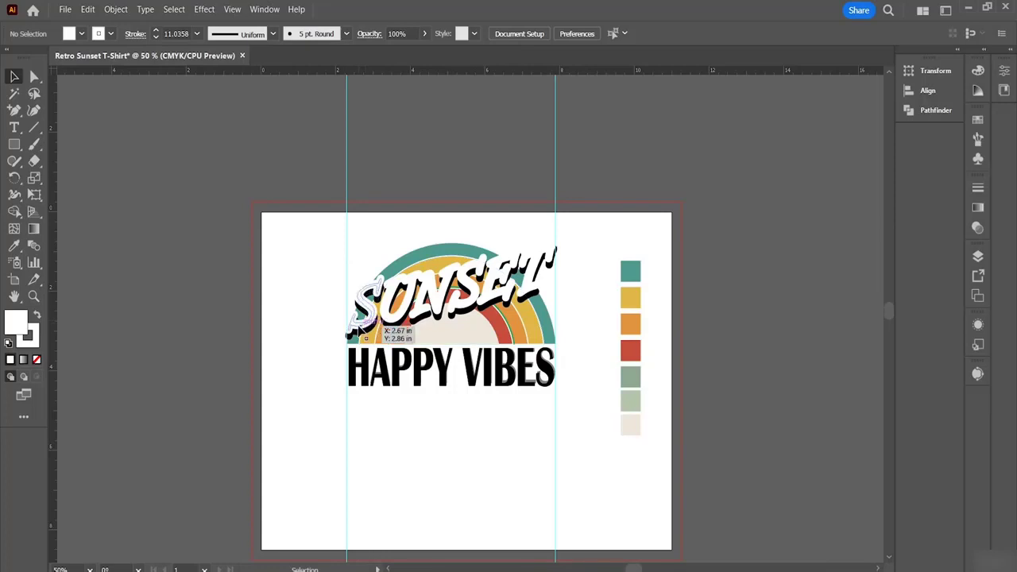
Recolor the front SUNSET lettering's outline to pink, FF769D.
left_click(427, 306)
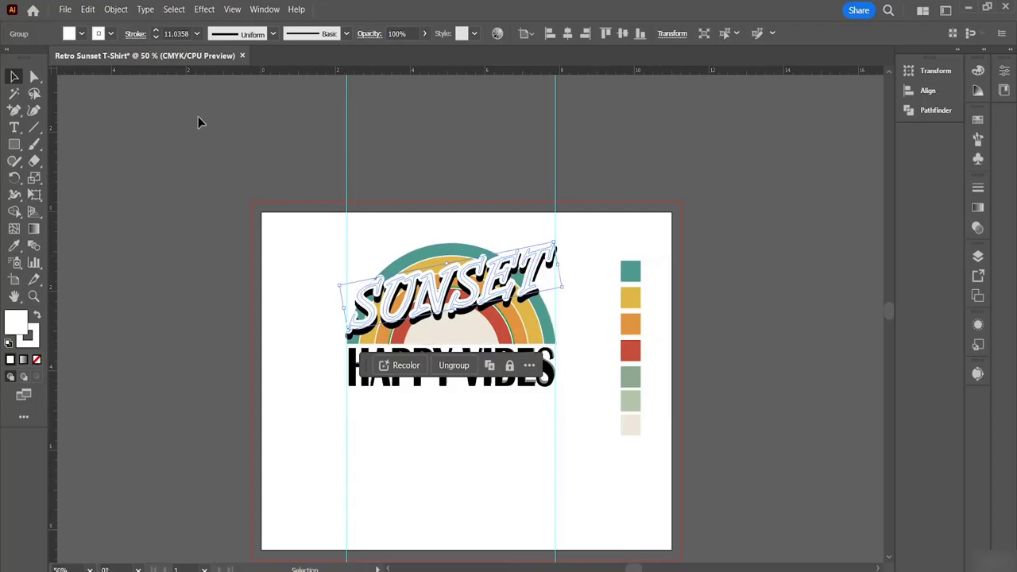
left_click(81, 33)
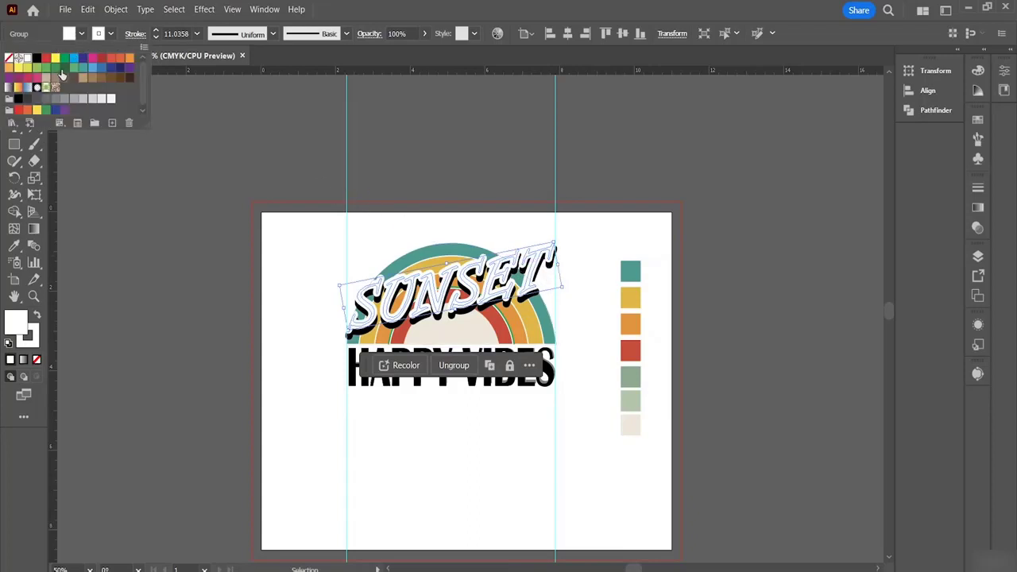
left_click(112, 34)
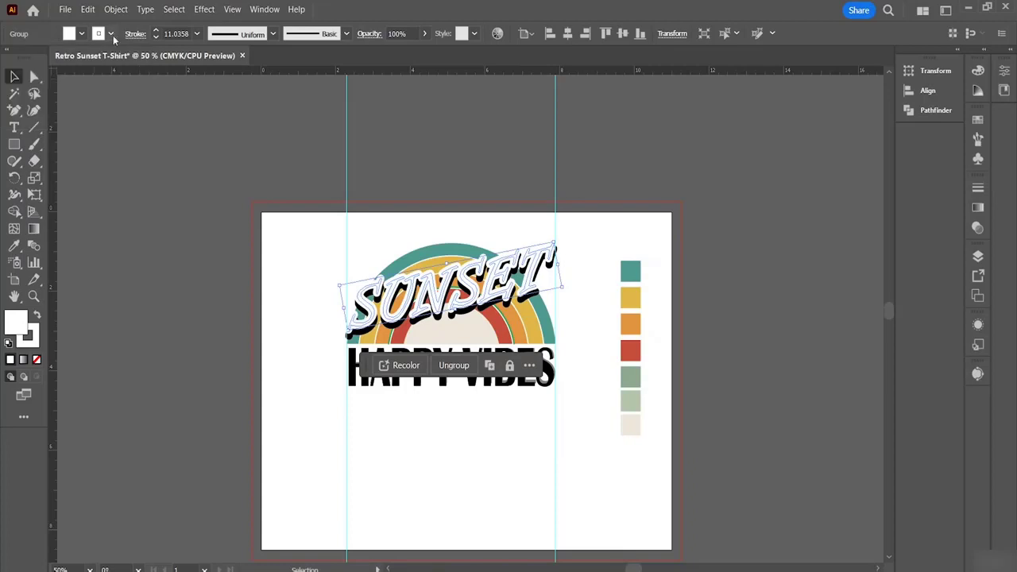
double_click(34, 338)
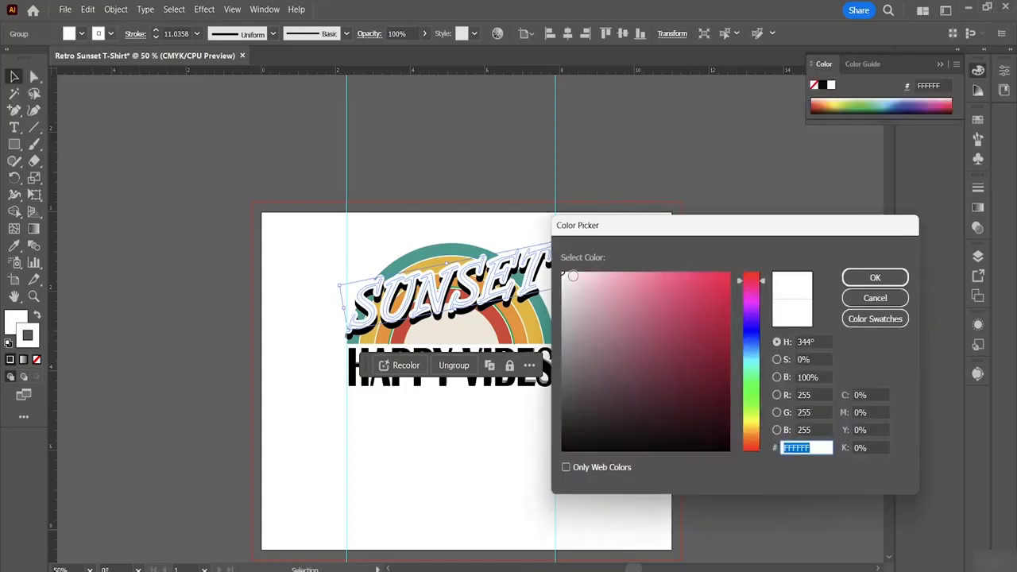
type("FF9CB8")
left_click_drag(627, 266, 652, 271)
left_click(902, 278)
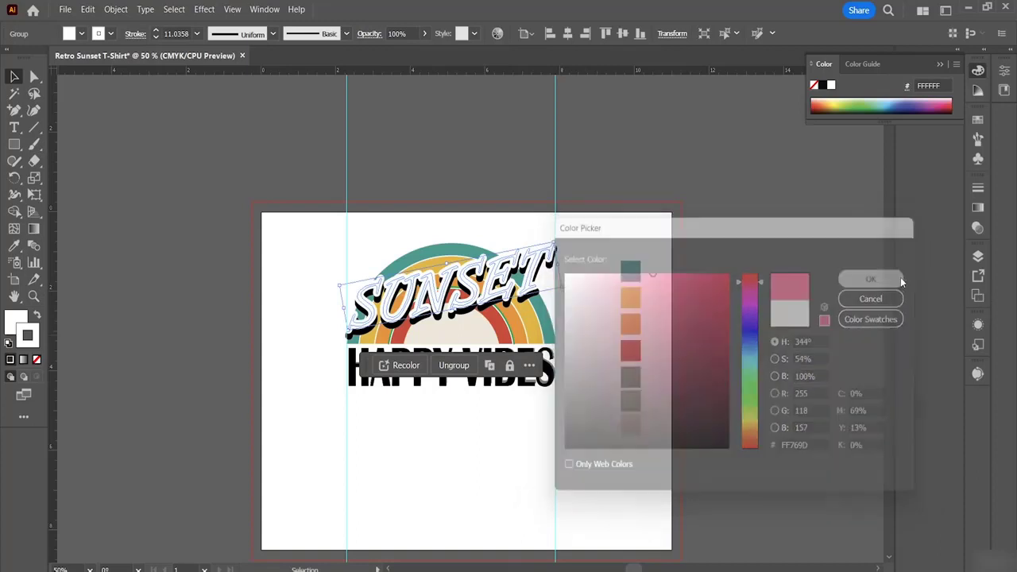
left_click(748, 254)
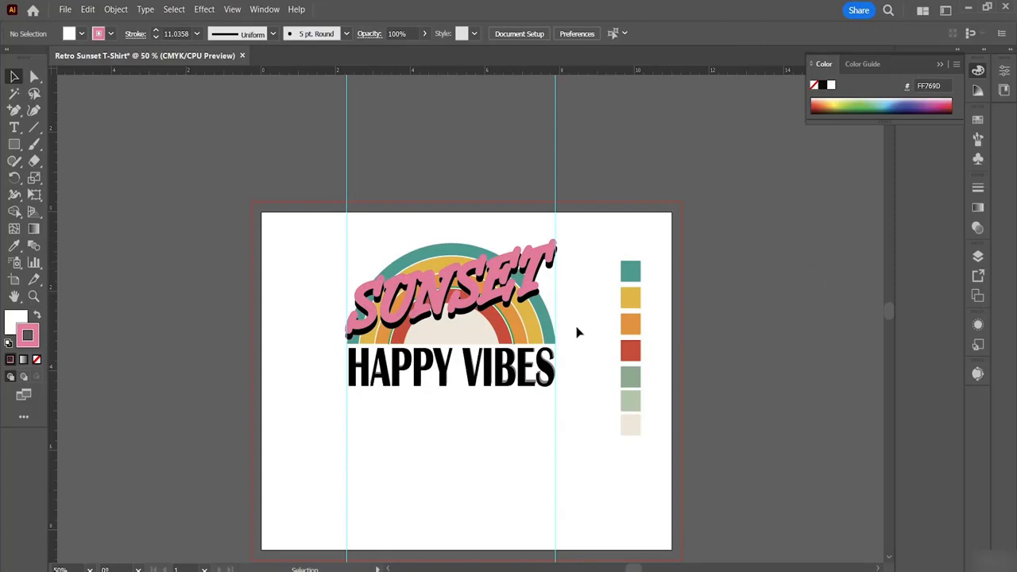
Sample the teal palette square with the Eyedropper to give the front SUNSET lettering a teal fill and 2 pt white outline.
left_click(482, 296)
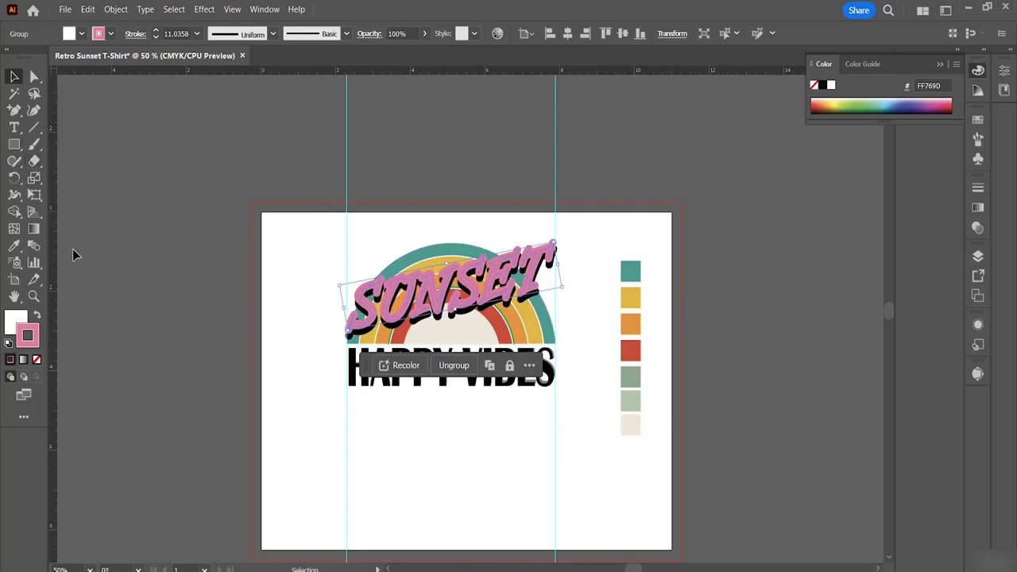
left_click(15, 245)
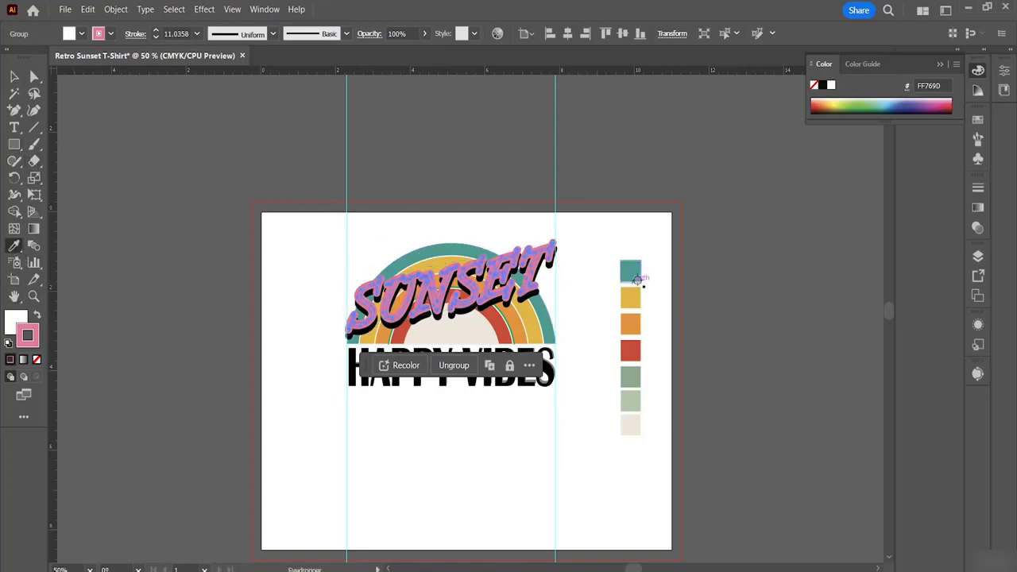
left_click(630, 272)
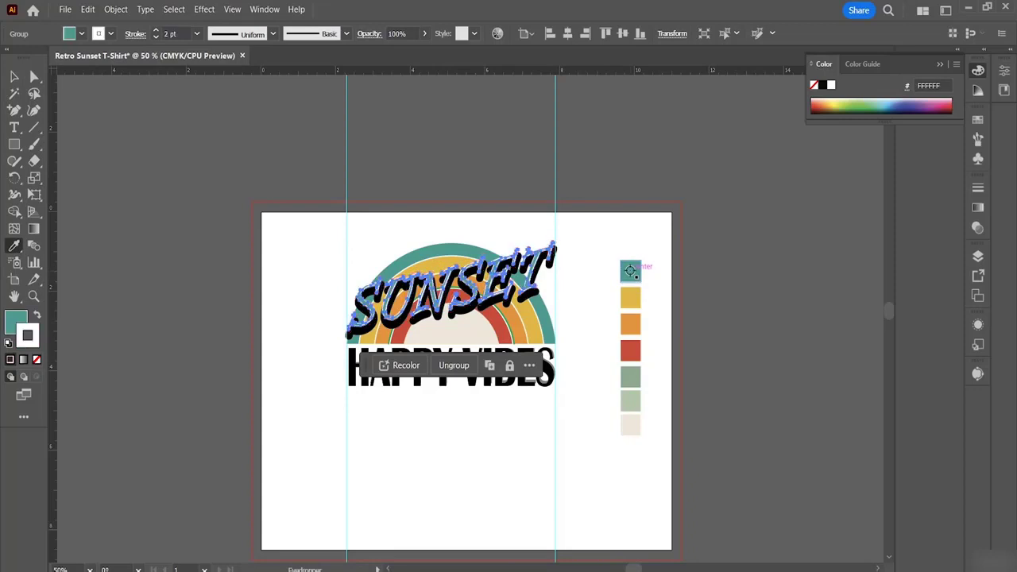
left_click(15, 77)
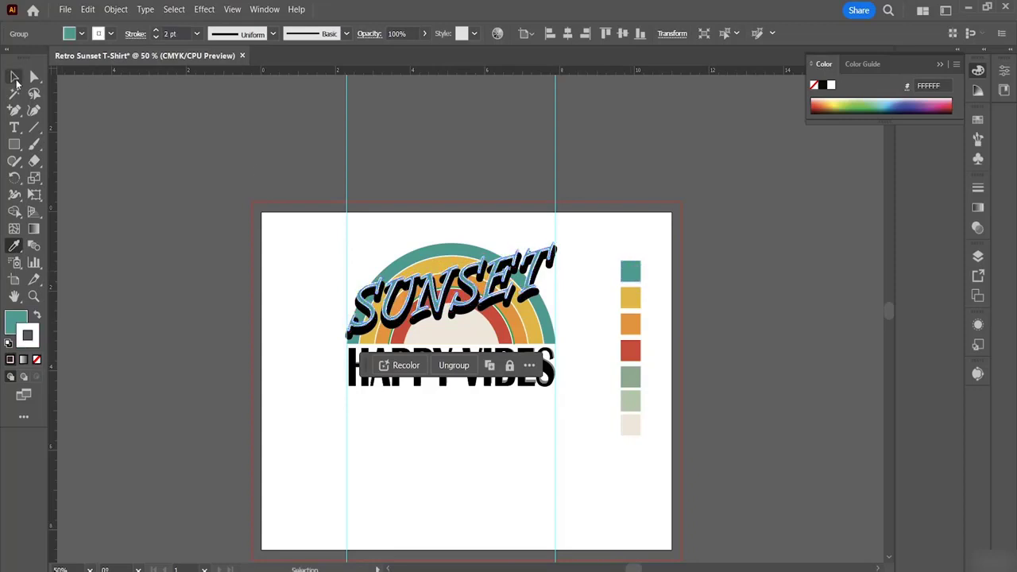
left_click(212, 266)
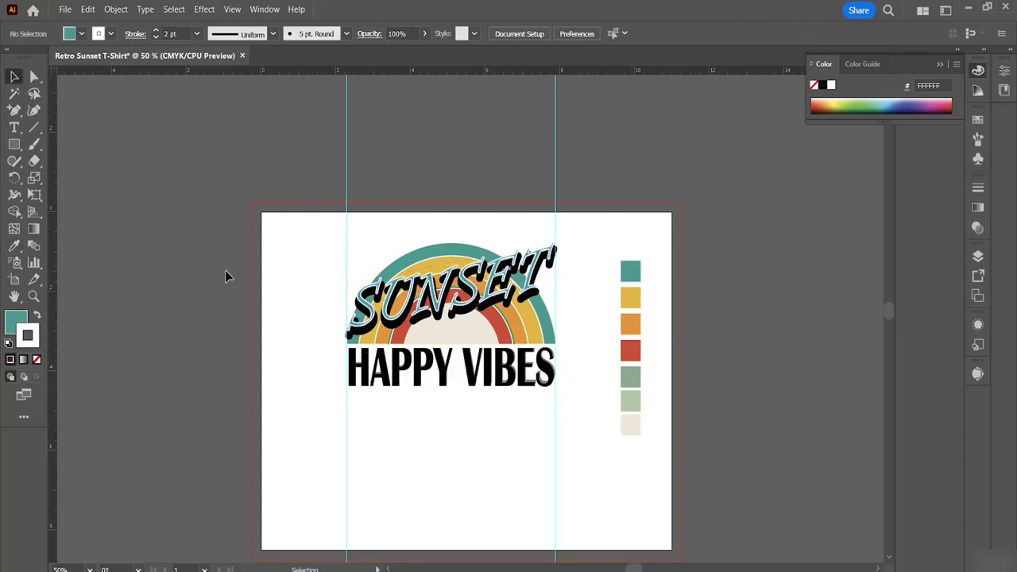
Apply a text wrap to the front teal SUNSET lettering.
left_click(630, 326)
left_click(588, 242)
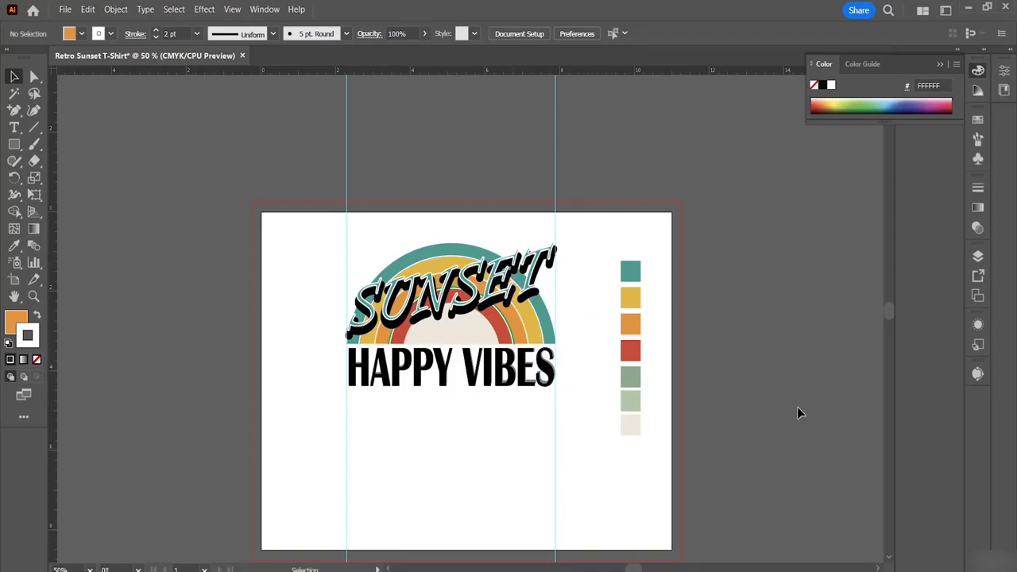
left_click(478, 291)
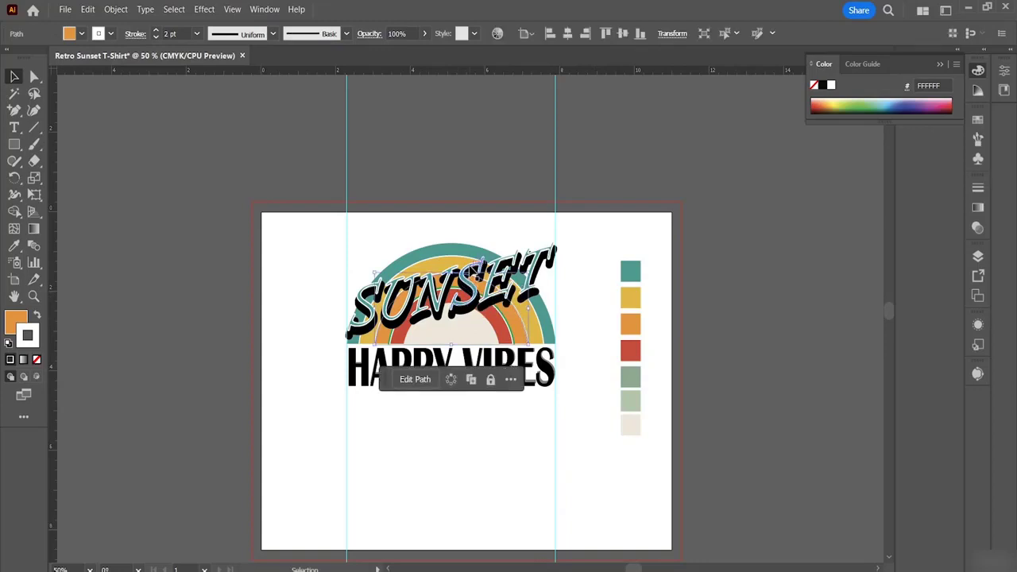
left_click(471, 285)
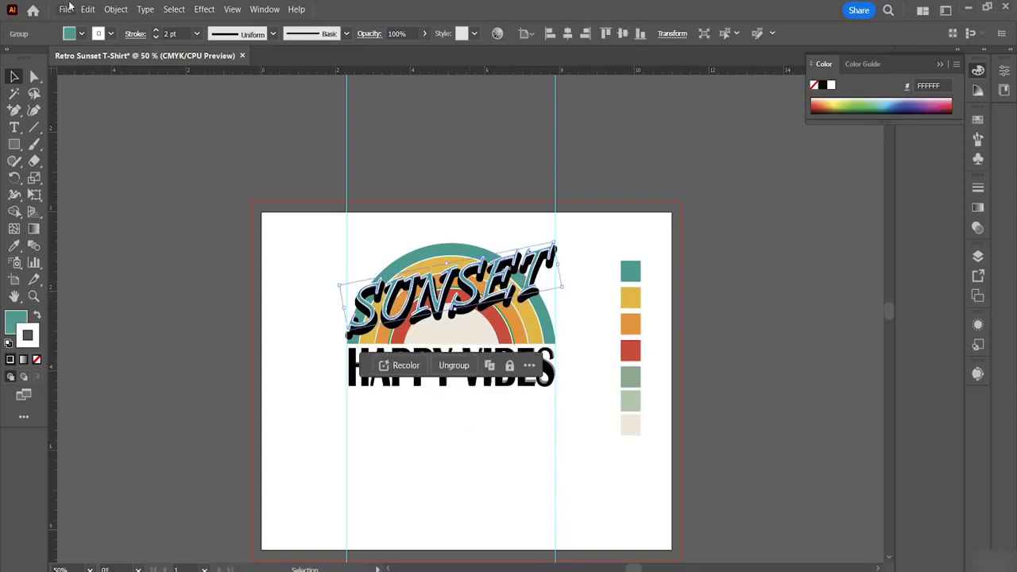
left_click(115, 8)
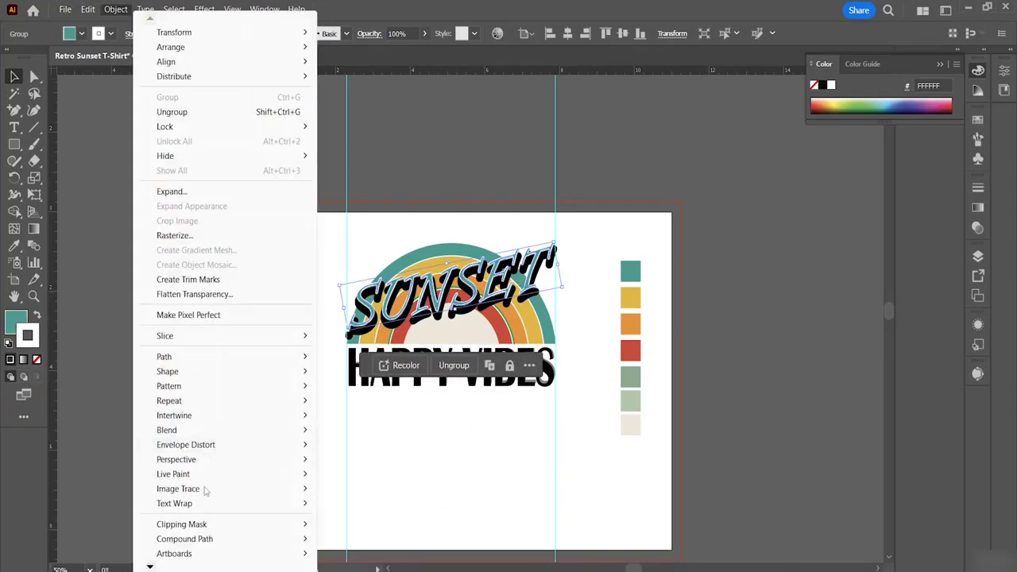
mouse_move(234, 504)
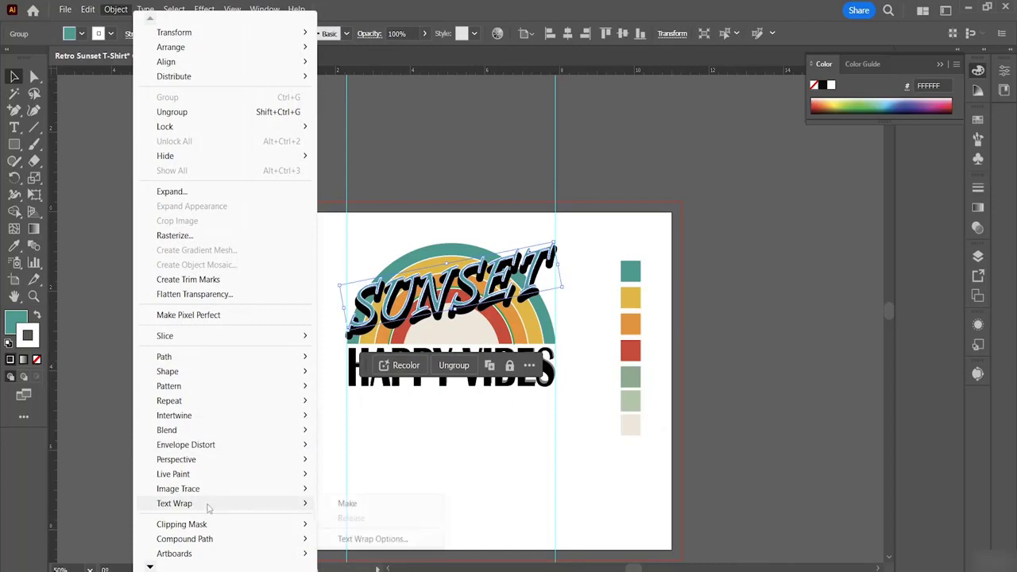
left_click(343, 507)
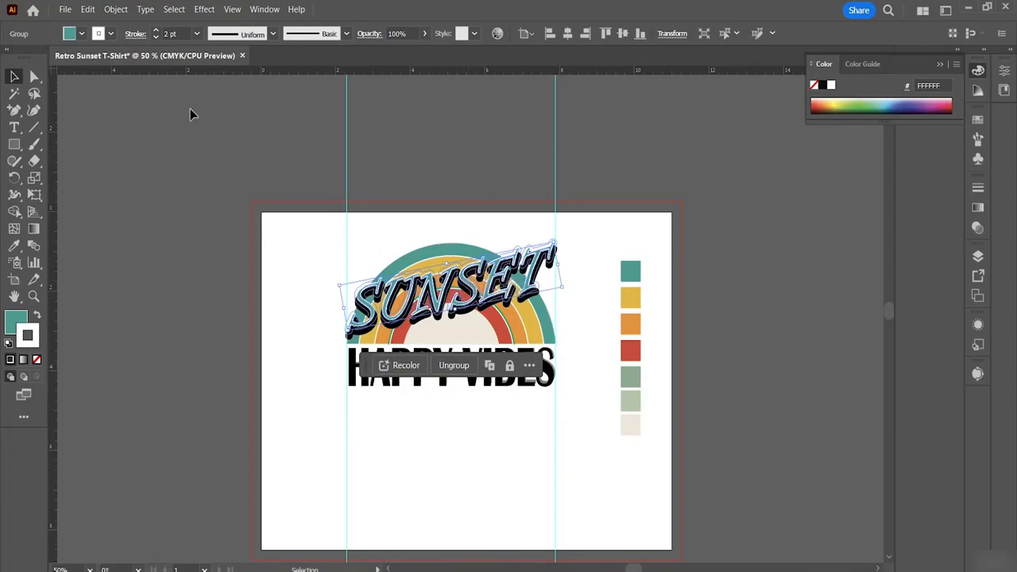
left_click(288, 156)
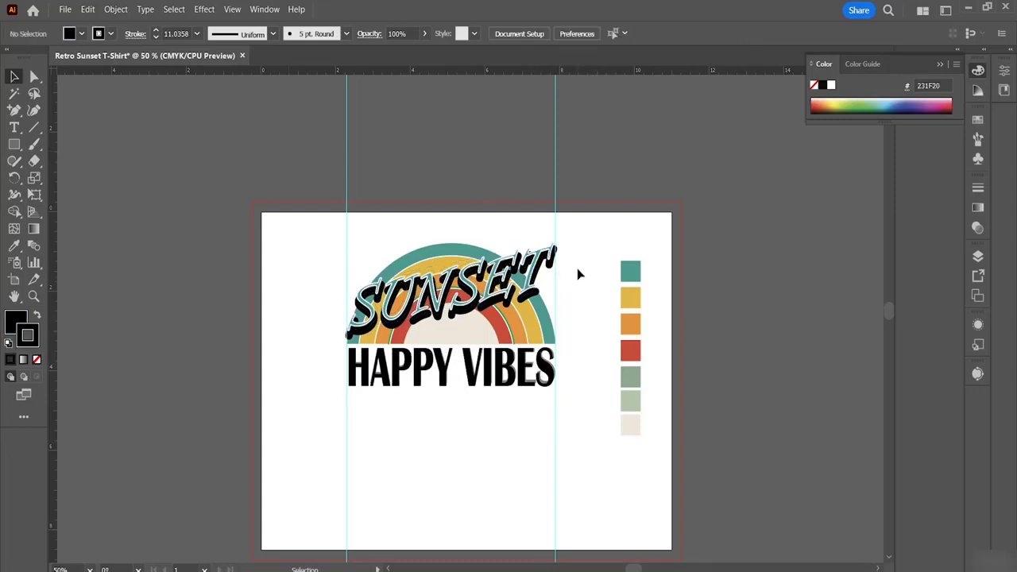
mouse_move(481, 305)
left_mouse_down()
mouse_move(433, 313)
mouse_move(476, 310)
left_mouse_up()
left_click(602, 275)
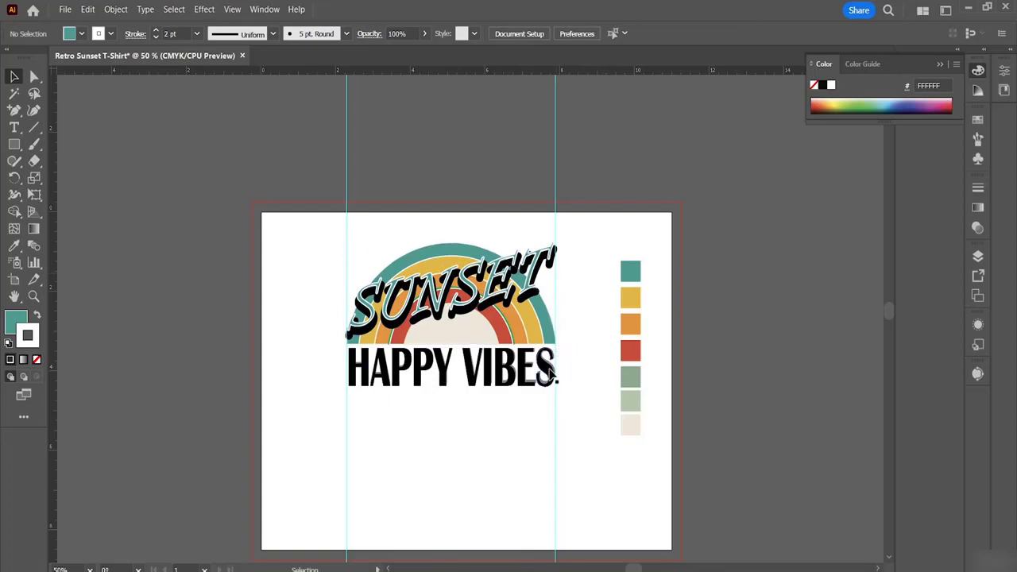
Open the Illustrator file 56932-O8RG2B-371 from the white-paper-texture folder.
left_click(66, 8)
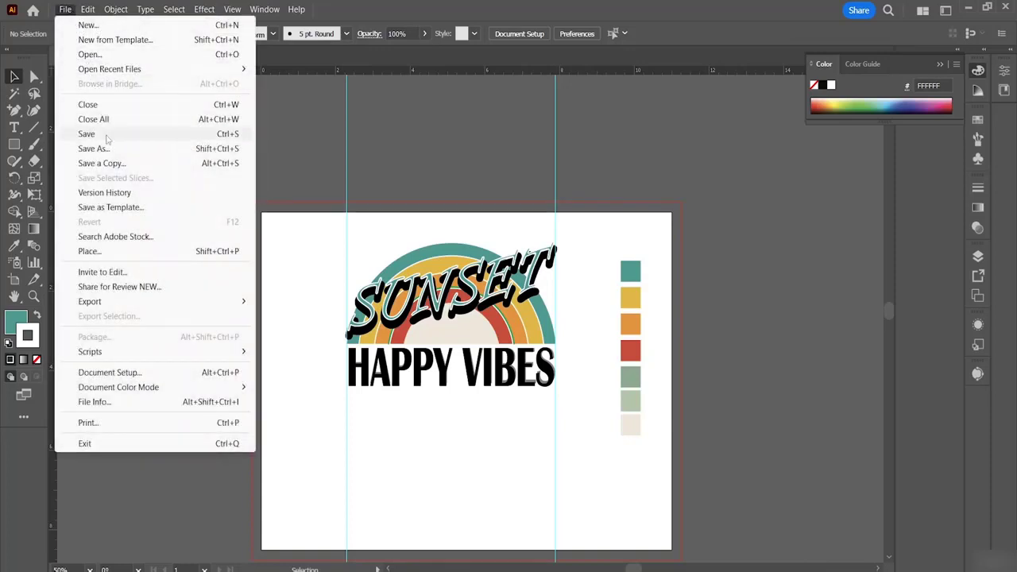
left_click(88, 55)
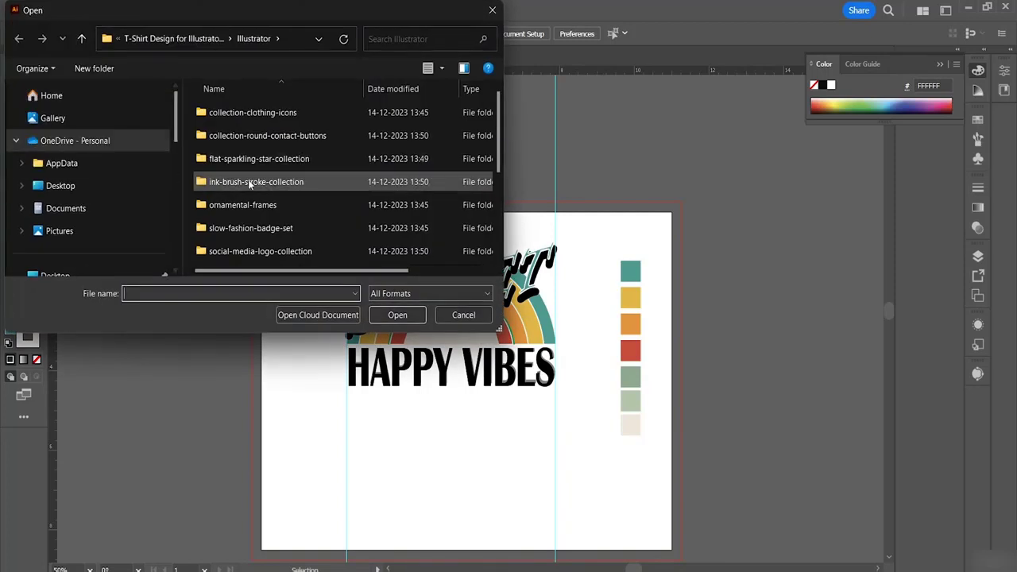
scroll(248, 180, "down", 3)
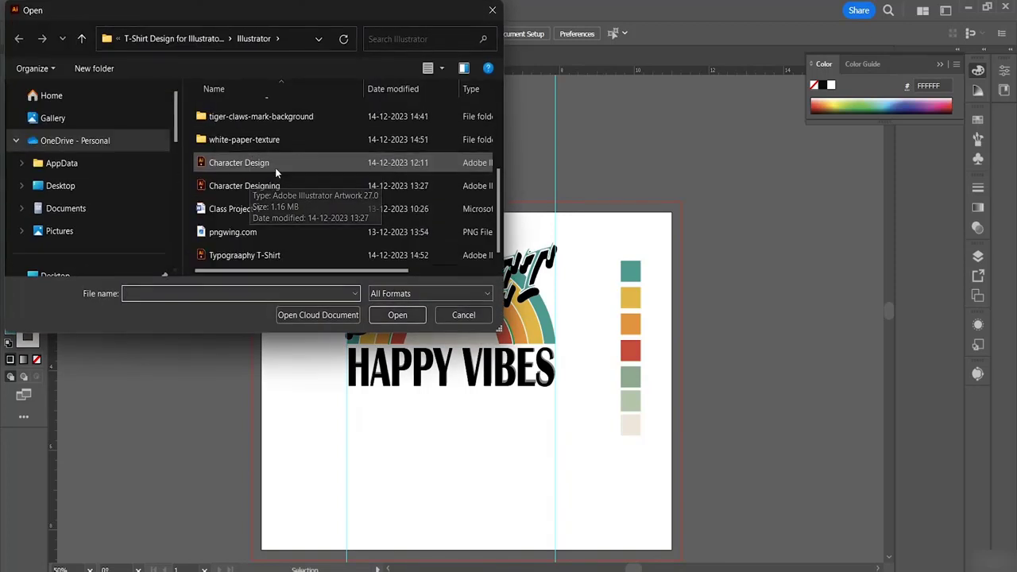
left_click(268, 139)
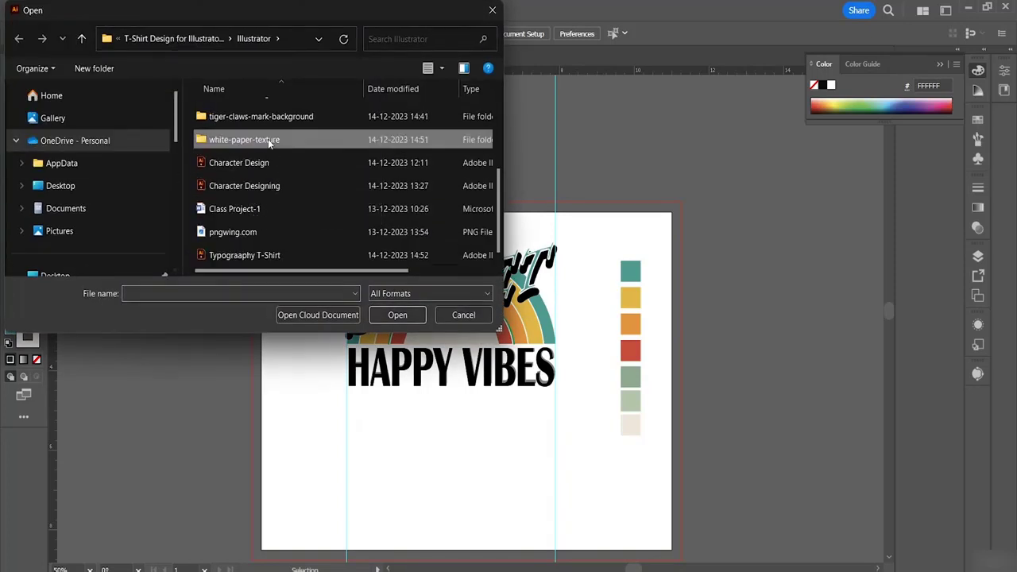
left_click(395, 316)
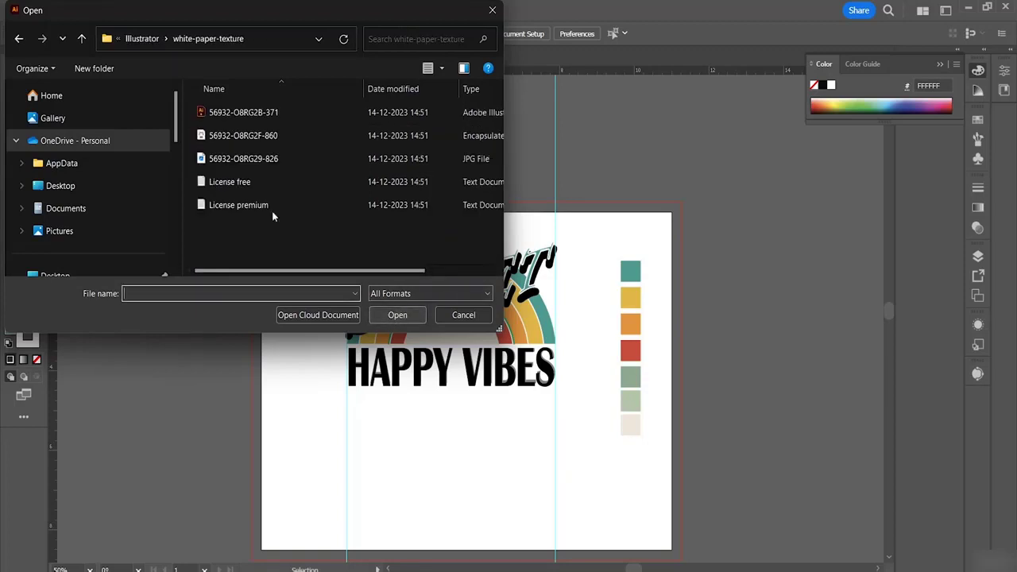
left_click(243, 112)
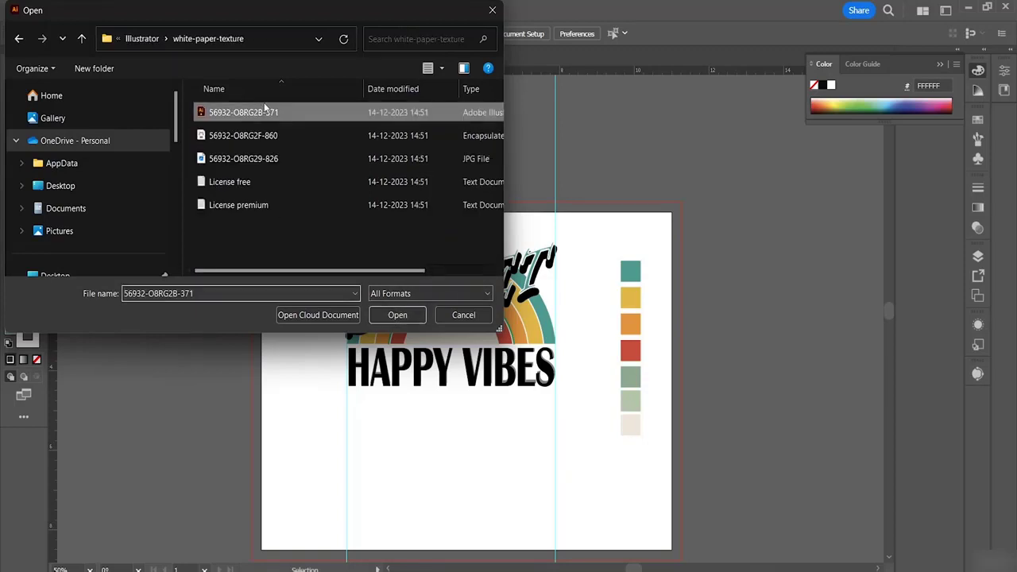
left_click(397, 316)
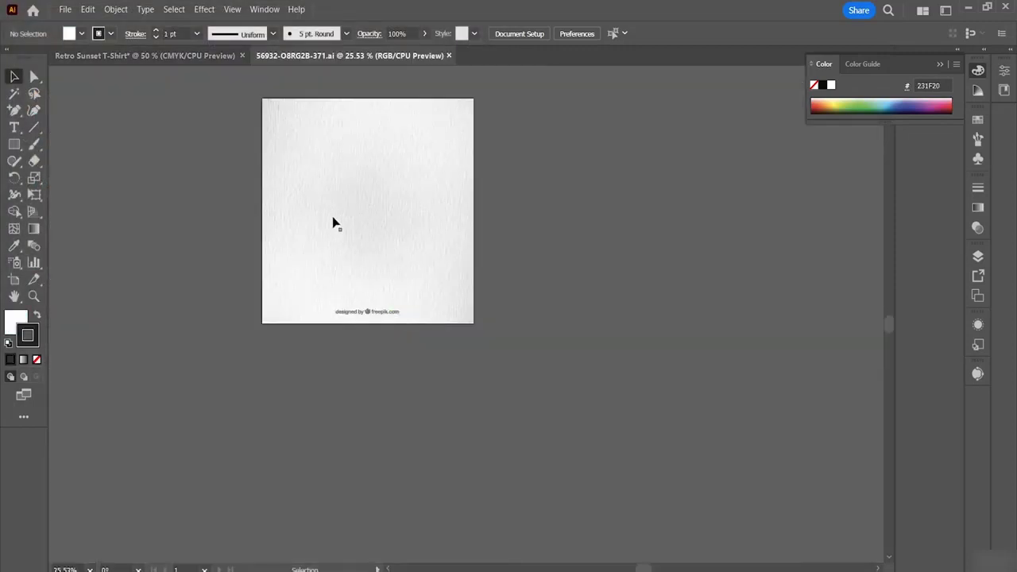
Copy the paper texture from 56932-O8RG2B-371.ai and paste it into the Retro Sunset T-Shirt document.
left_click(306, 160)
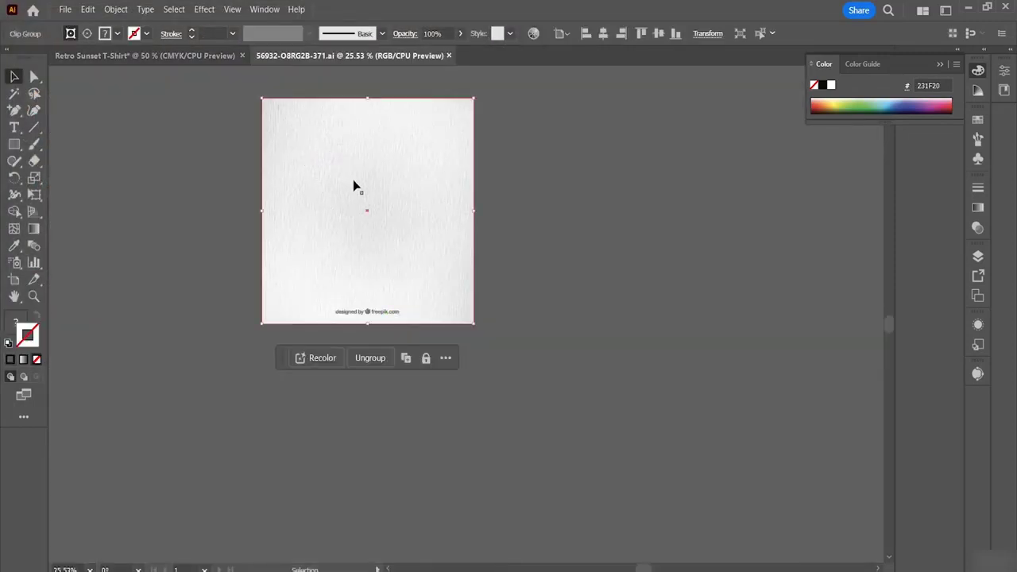
key("a")
left_click(150, 57)
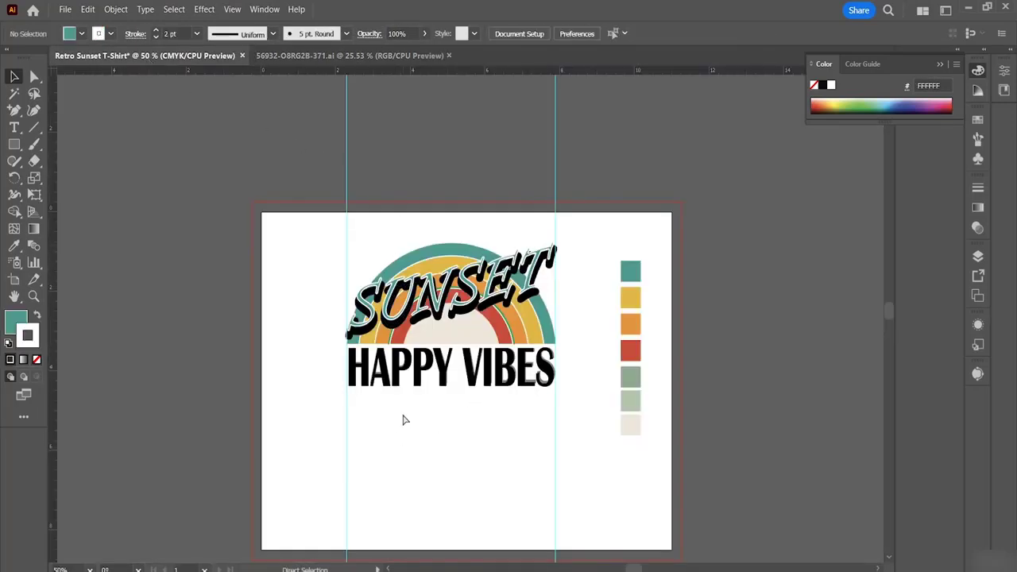
key("ctrl+v")
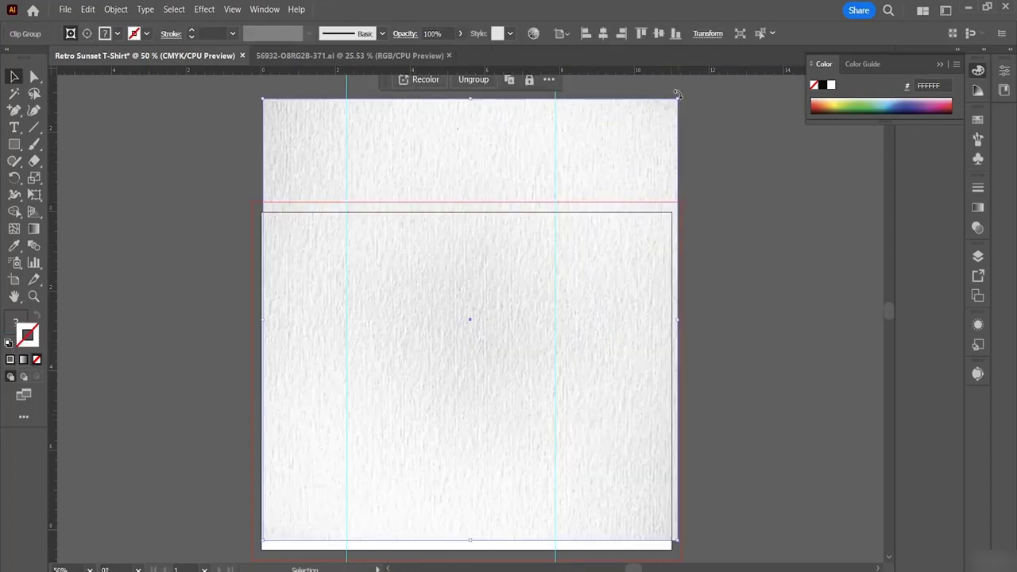
Scale the pasted paper texture down over the design and send it to the back.
left_click_drag(678, 99, 543, 242)
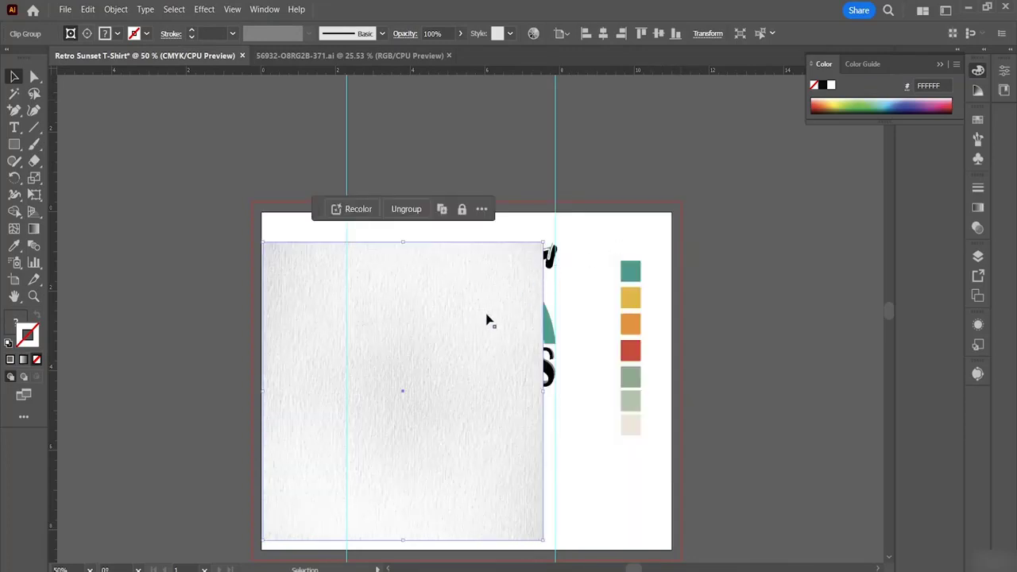
left_click_drag(438, 256, 496, 244)
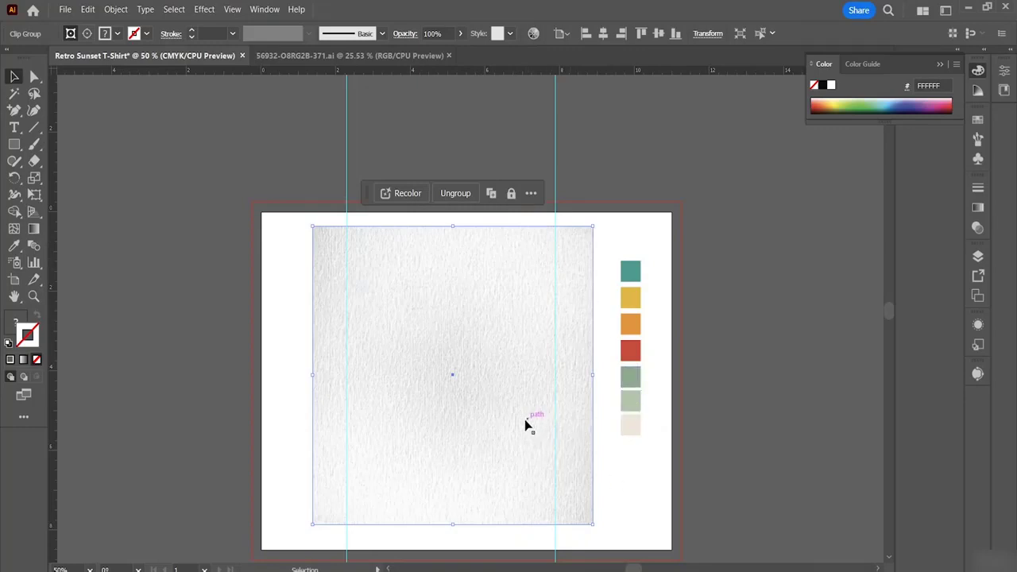
right_click(506, 427)
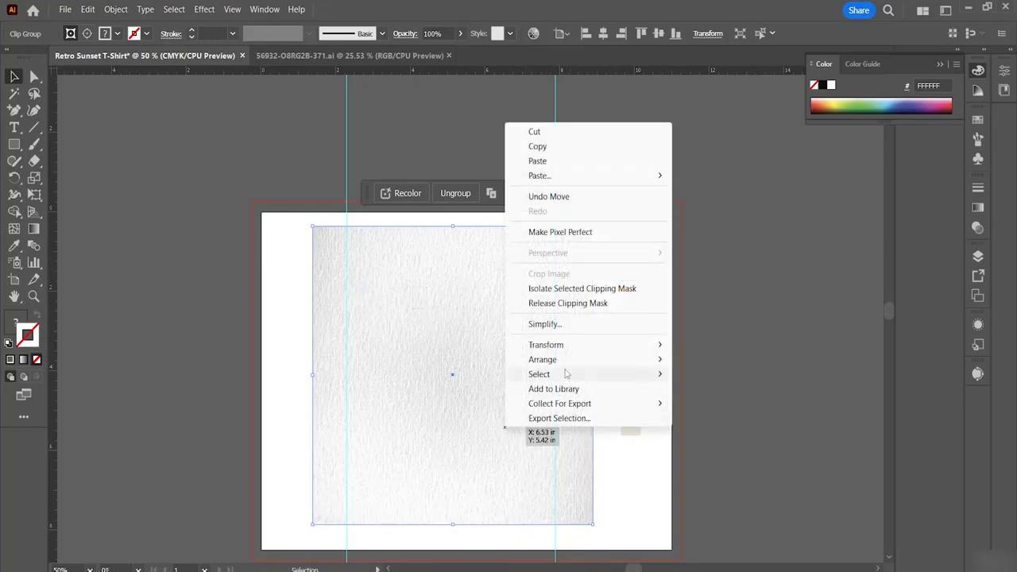
mouse_move(562, 361)
left_click(704, 404)
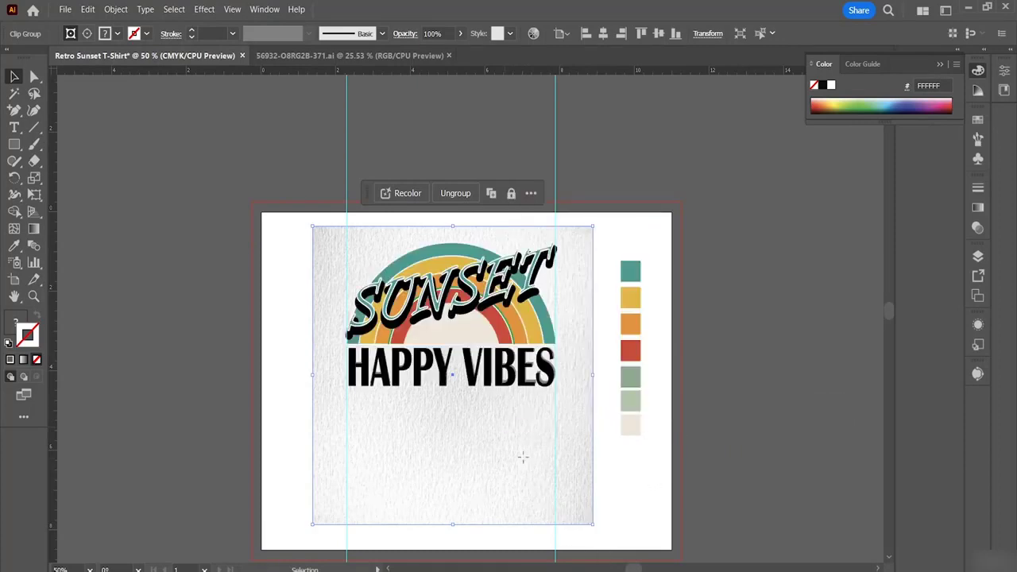
Align the paper texture with the artboard's top edge and stretch it to the bottom and left edges.
left_click_drag(527, 464, 529, 456)
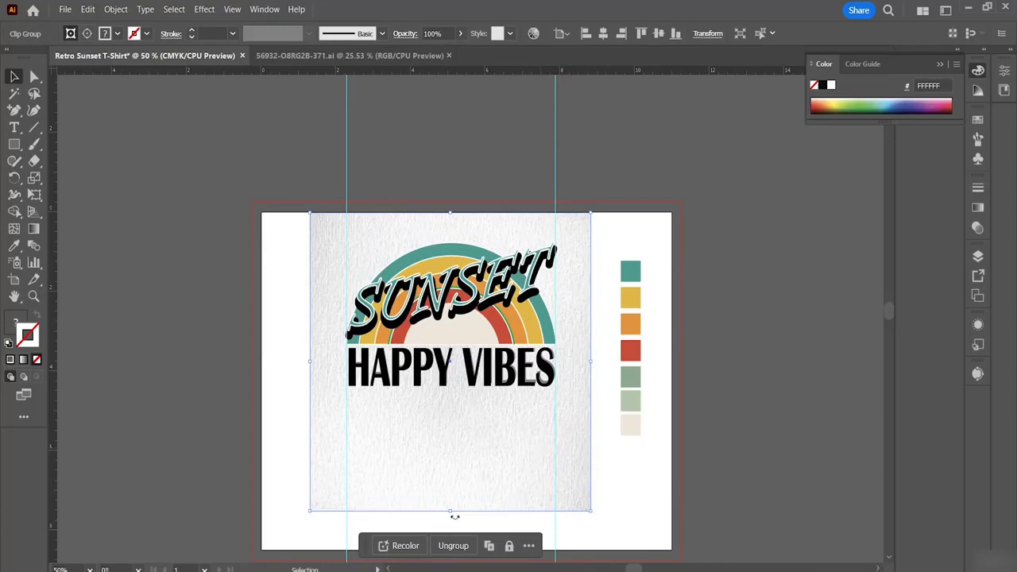
left_click_drag(450, 511, 455, 556)
left_click_drag(310, 383, 261, 381)
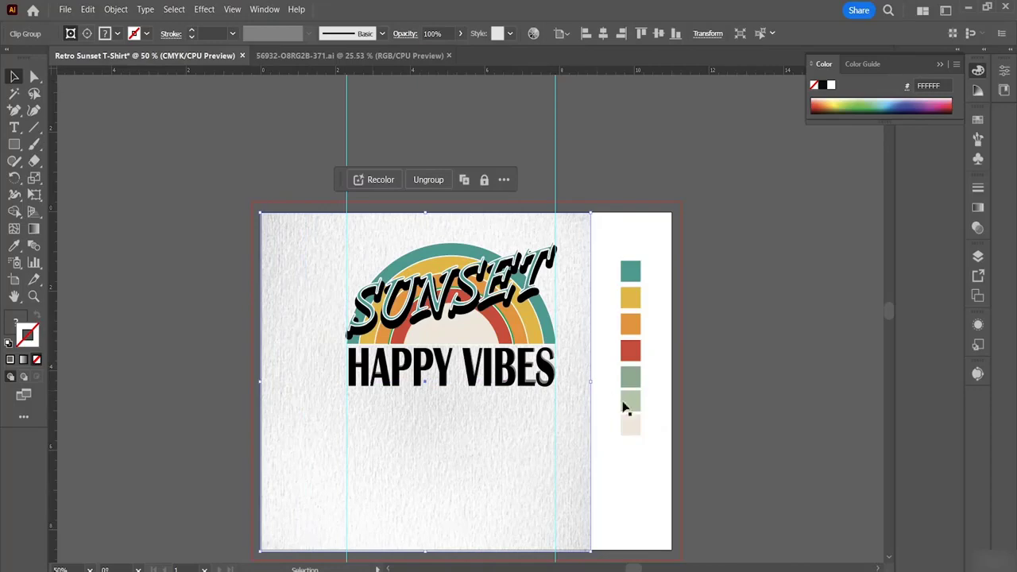
Delete the column of color palette squares beside the artwork.
left_click_drag(612, 248, 653, 458)
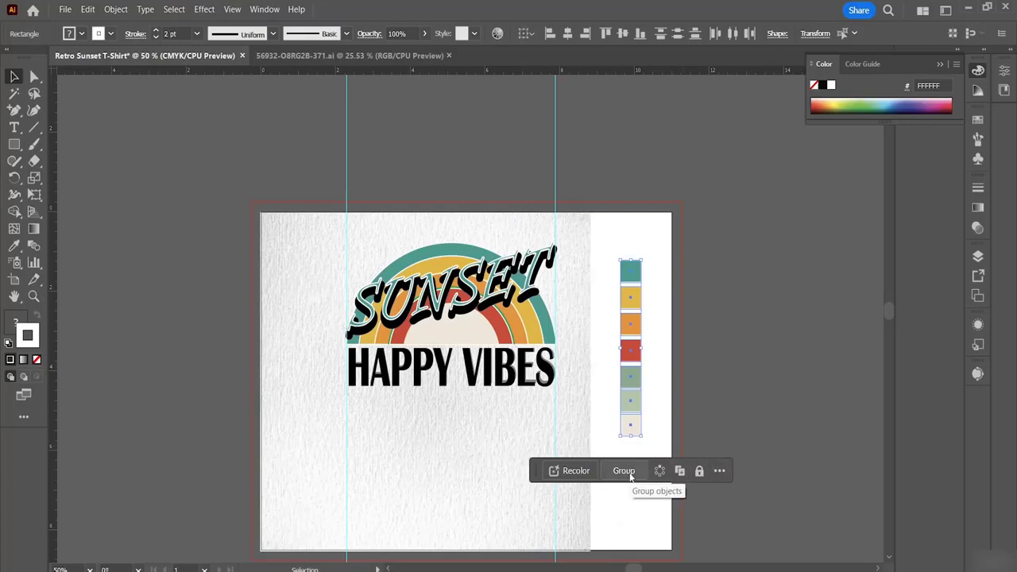
left_click(719, 471)
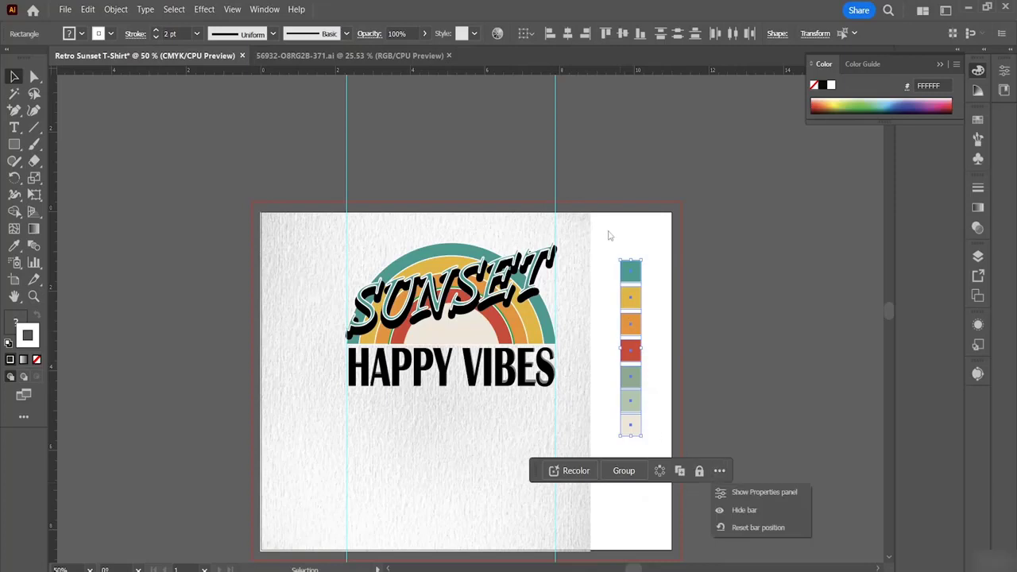
key("Delete")
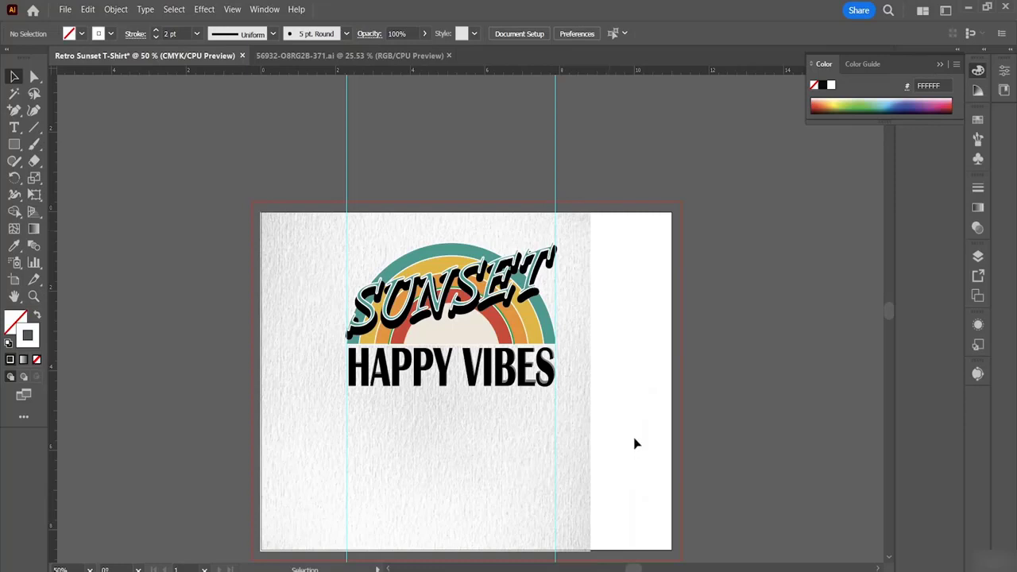
Stretch the paper texture to the artboard's right edge and lock its clip group within Layer 1.
left_click(586, 421)
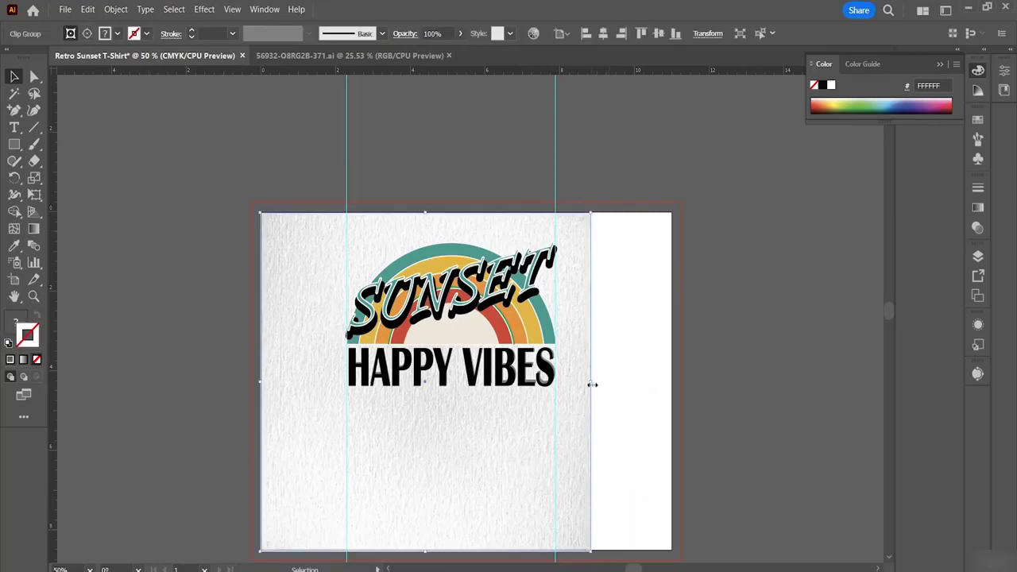
left_click_drag(593, 384, 669, 385)
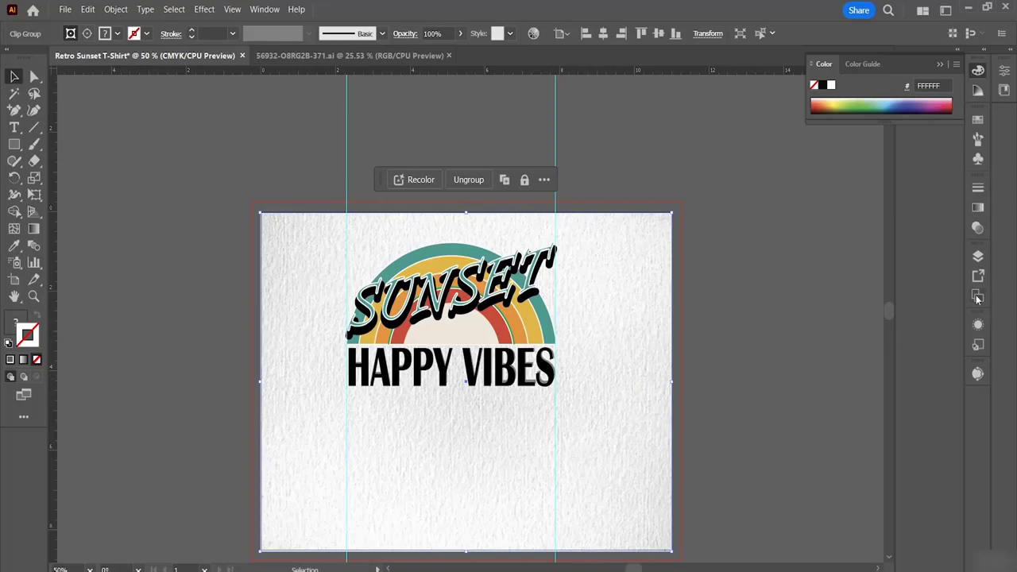
left_click(978, 256)
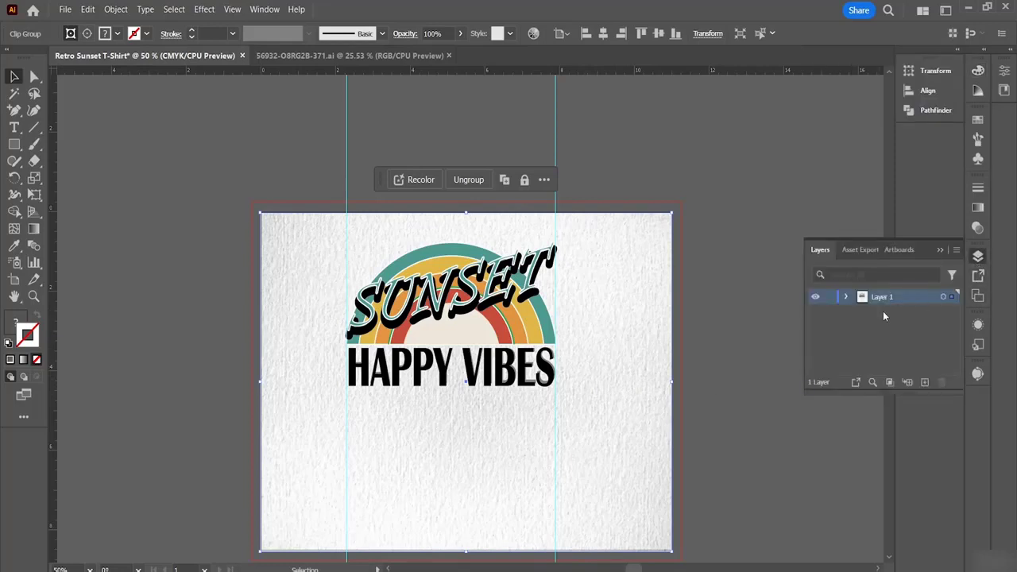
left_click(846, 297)
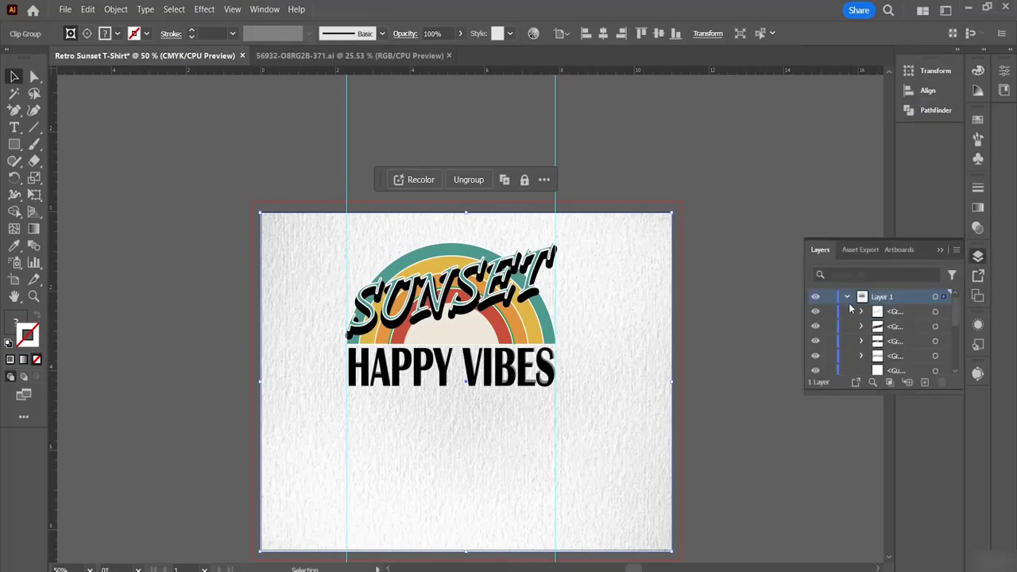
scroll(854, 320, "down", 5)
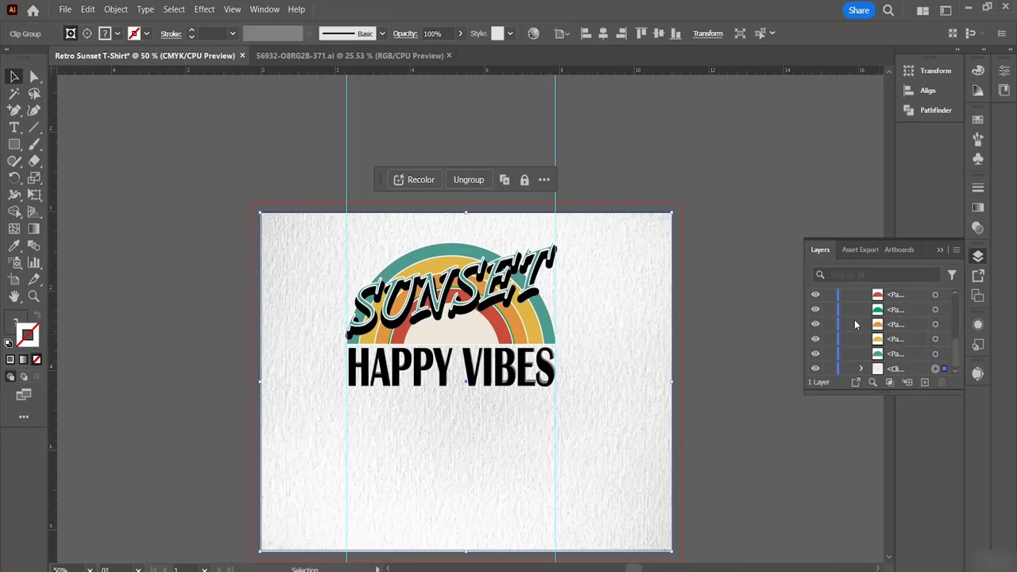
left_click(899, 372)
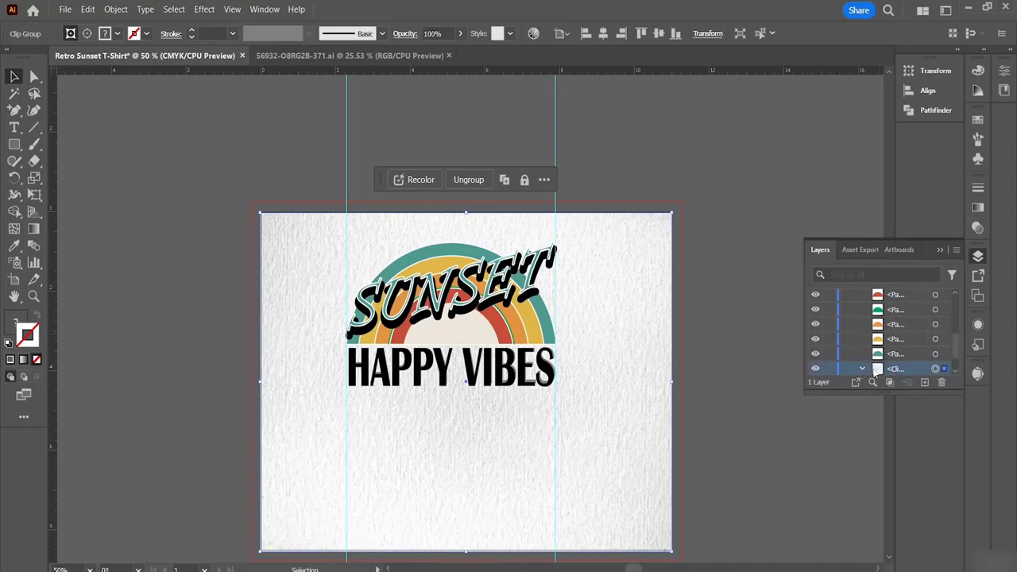
scroll(875, 373, "down", 1)
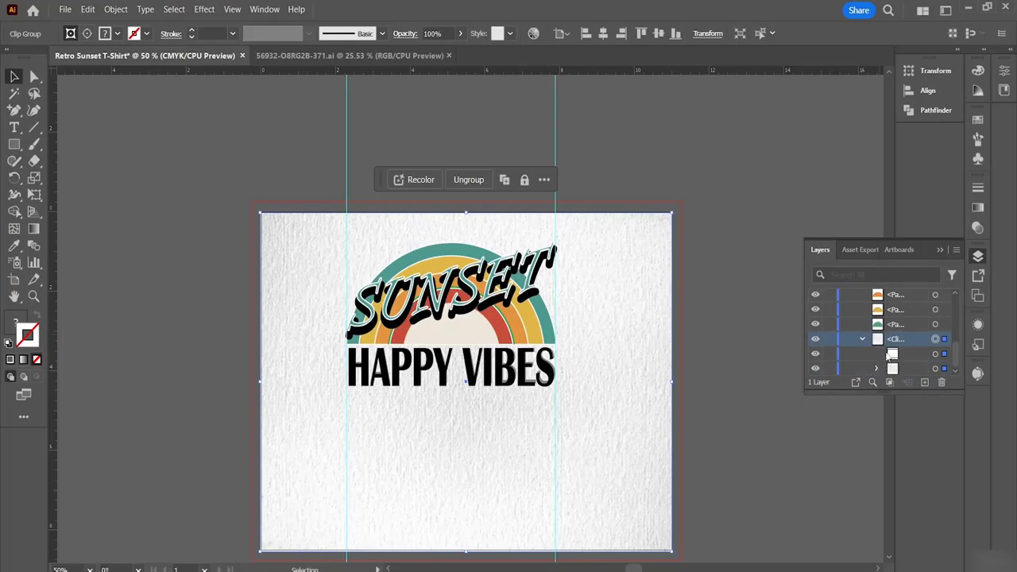
left_click(723, 322)
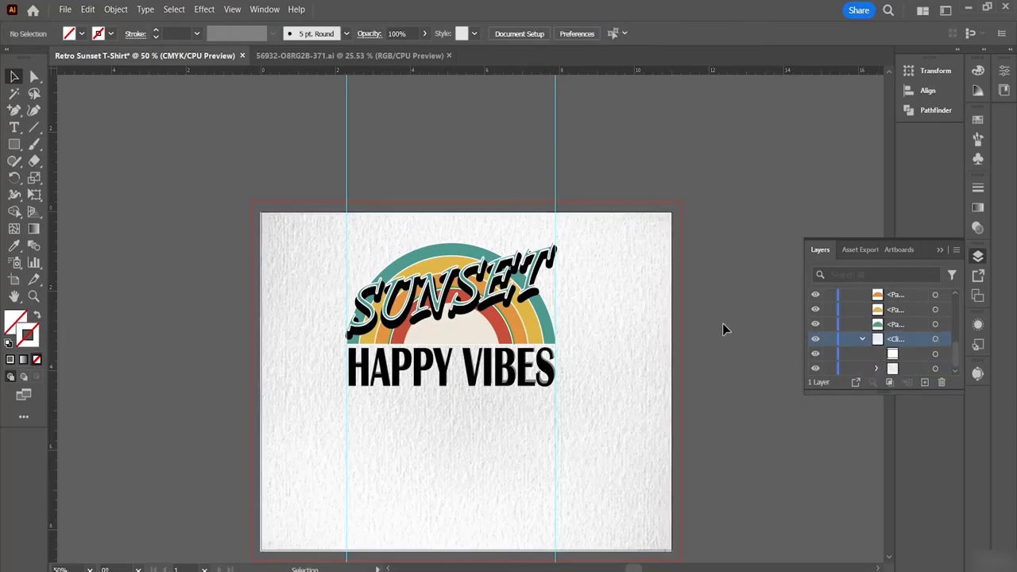
left_click(645, 393)
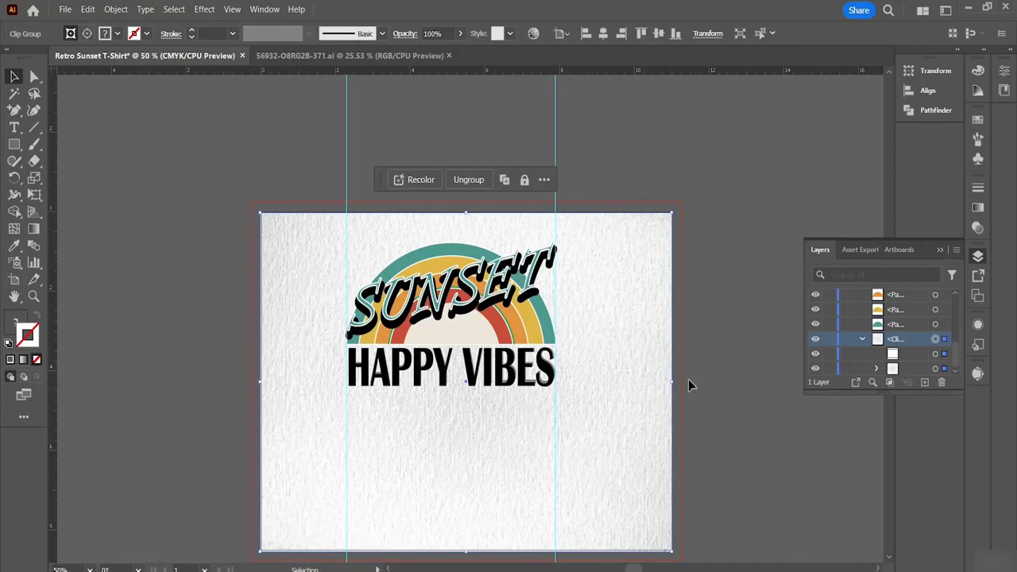
left_click(829, 339)
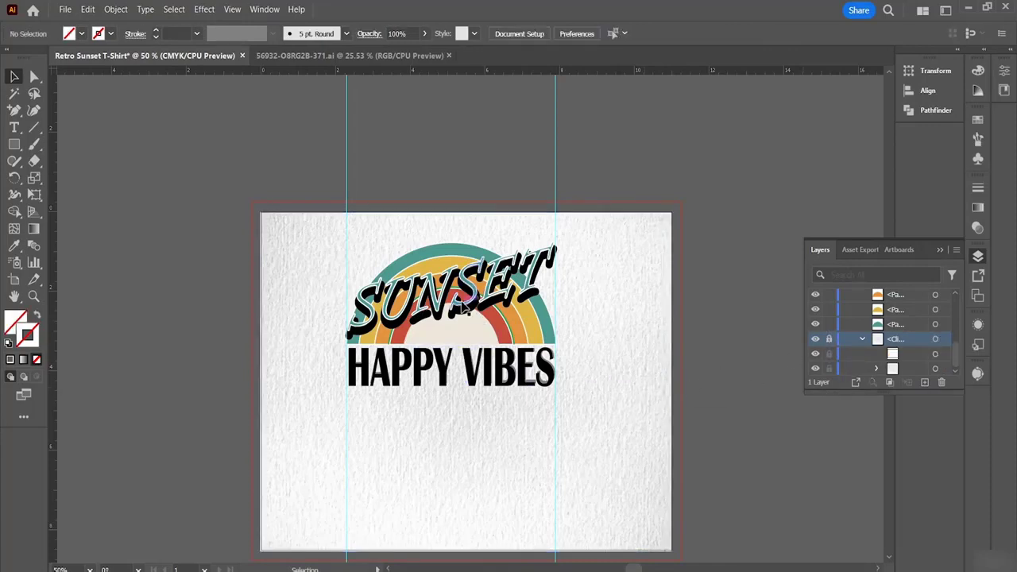
Delete the two vertical guides on either side of the rainbow and lettering.
left_click_drag(362, 246, 558, 435)
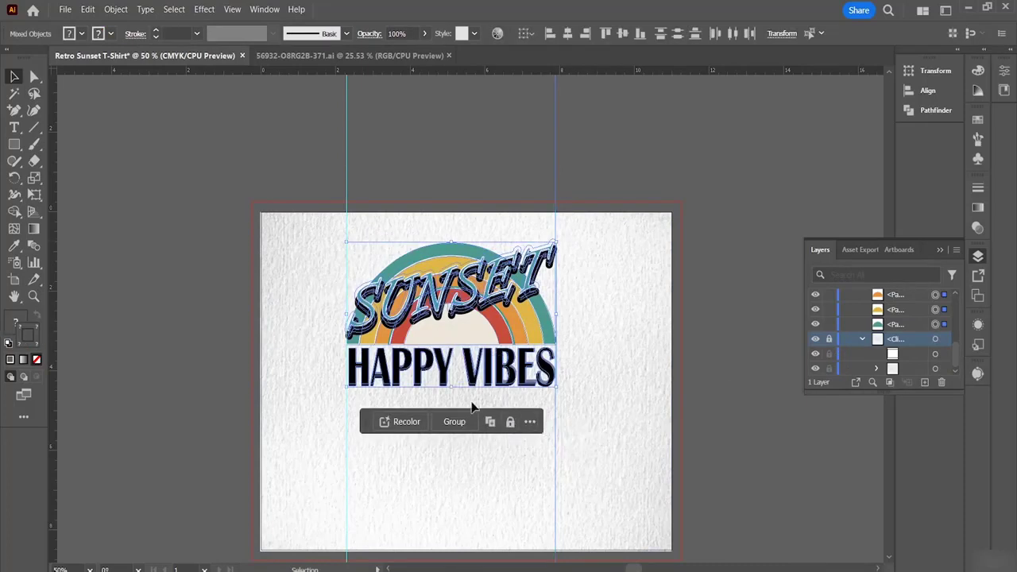
left_click(483, 442)
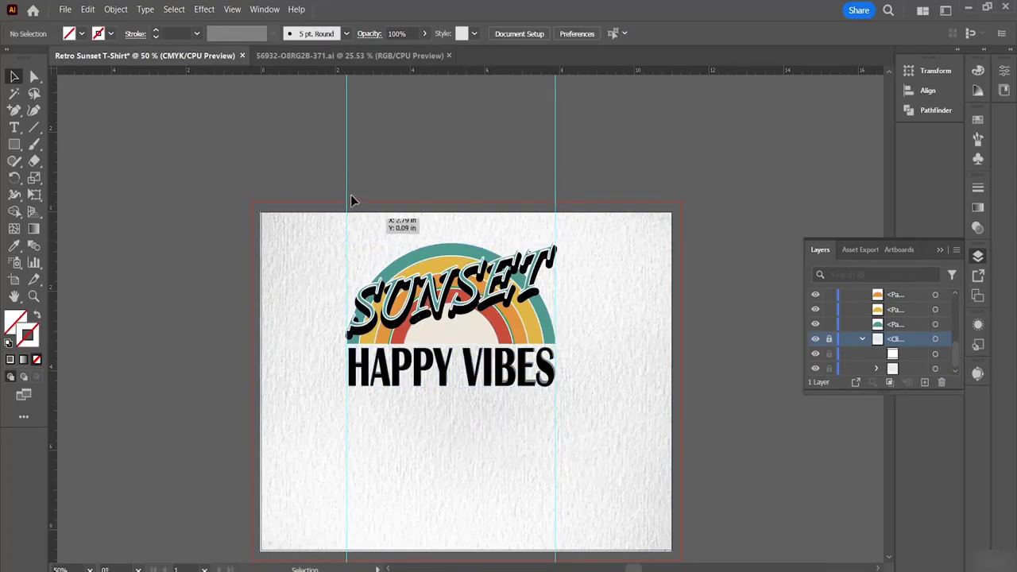
left_click(347, 119)
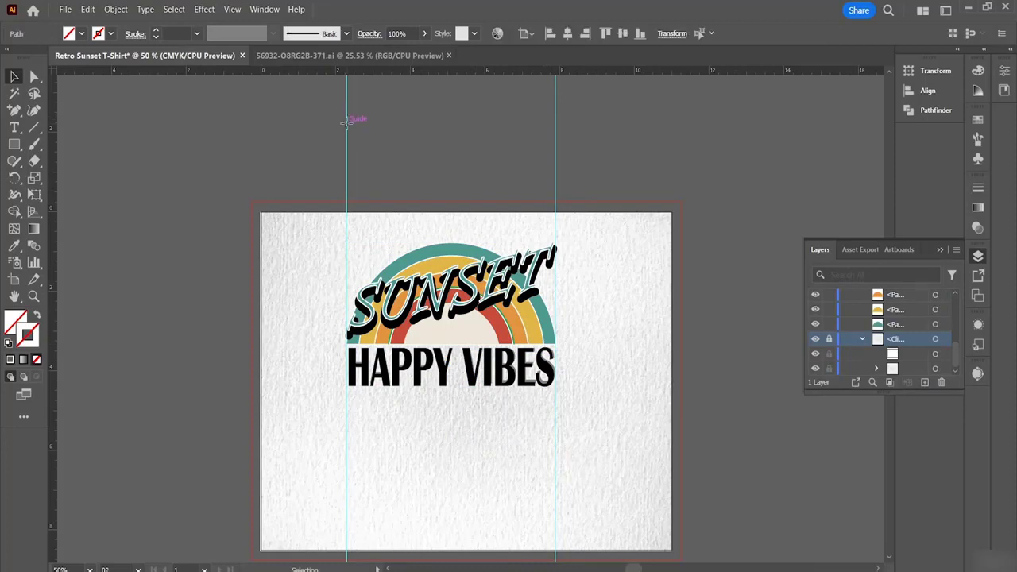
key("Delete")
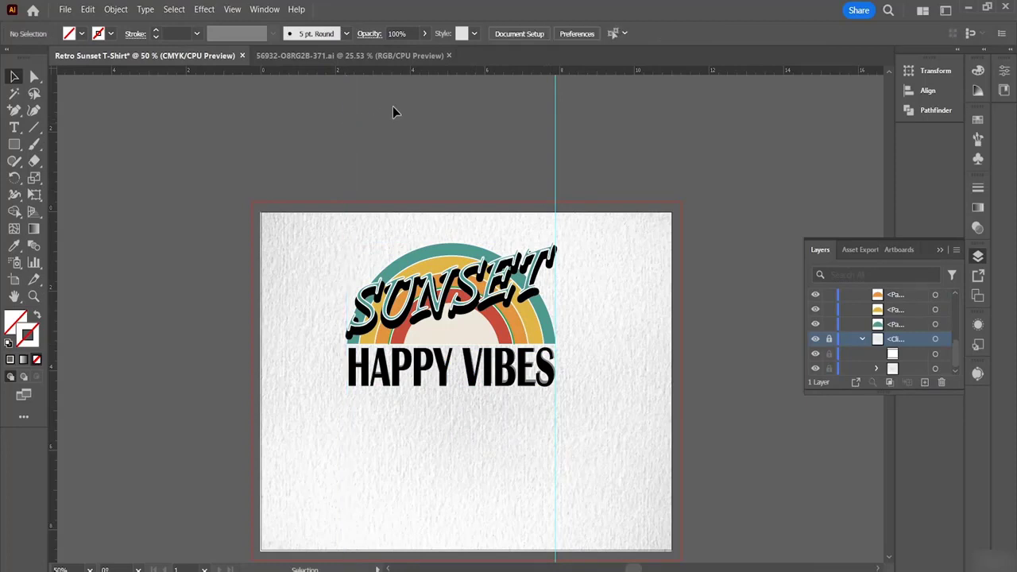
left_click(554, 108)
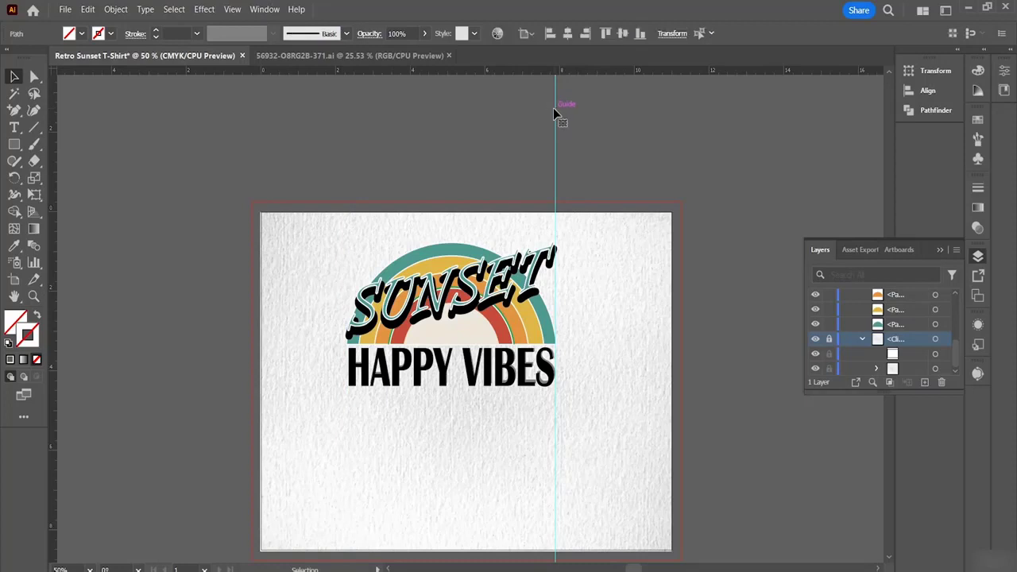
key("Delete")
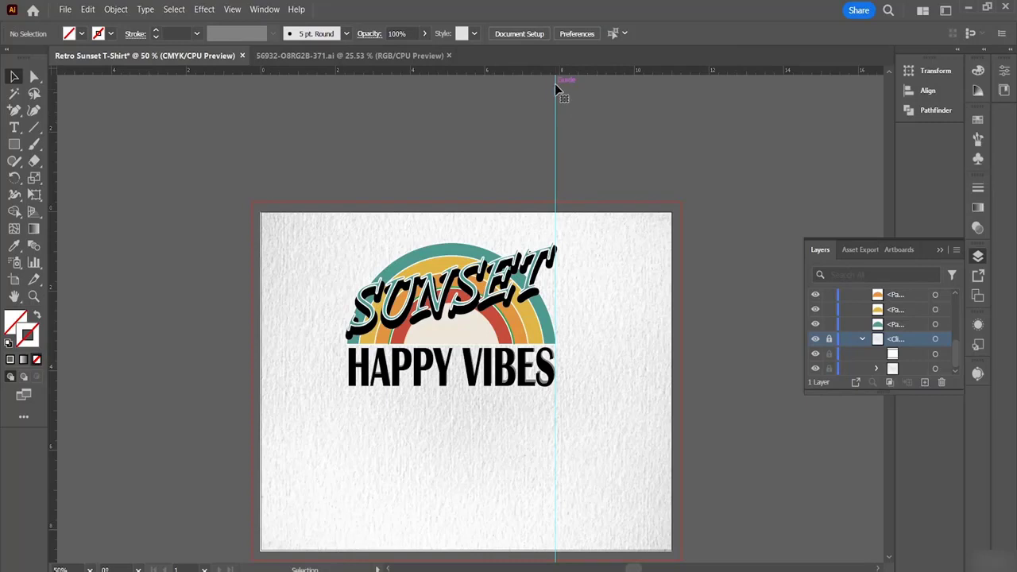
left_click(555, 86)
key("Delete")
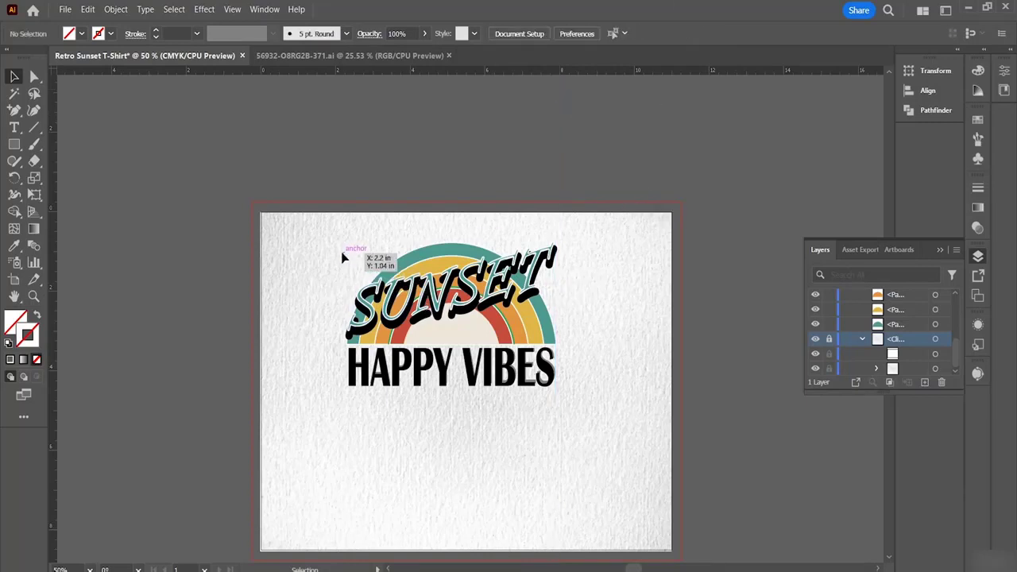
Group the rainbow with the SUNSET and HAPPY VIBES lettering, and center and enlarge the group to nearly fill the artboard's width.
left_click_drag(342, 253, 589, 411)
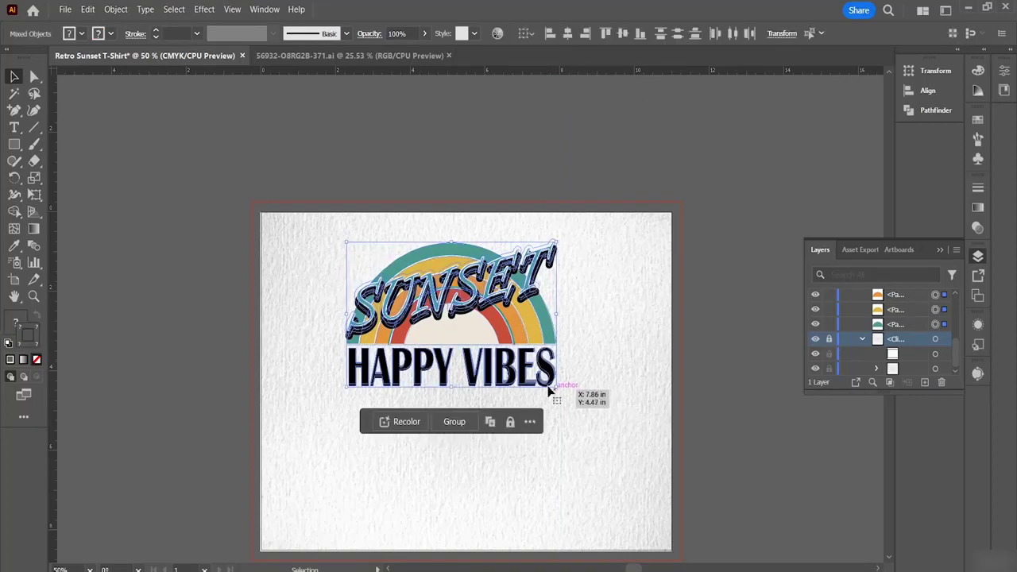
left_click(453, 422)
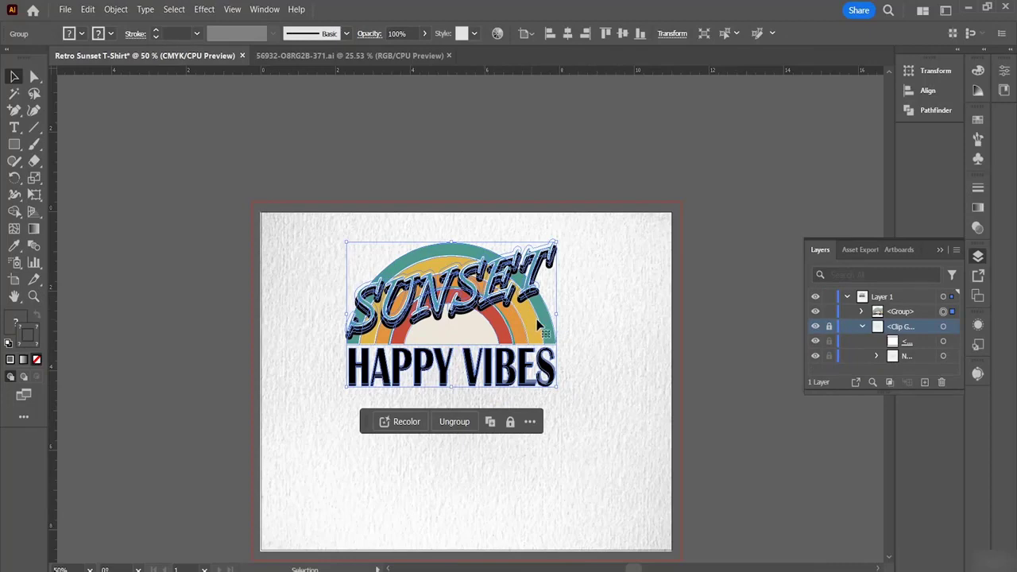
left_click_drag(532, 324, 545, 383)
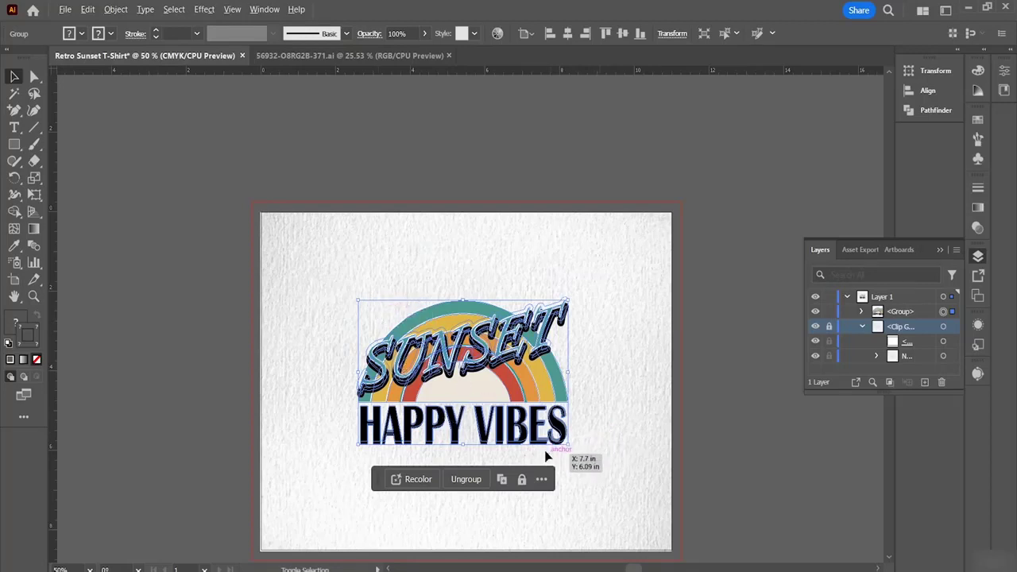
left_click_drag(568, 443, 650, 525)
left_click(747, 451)
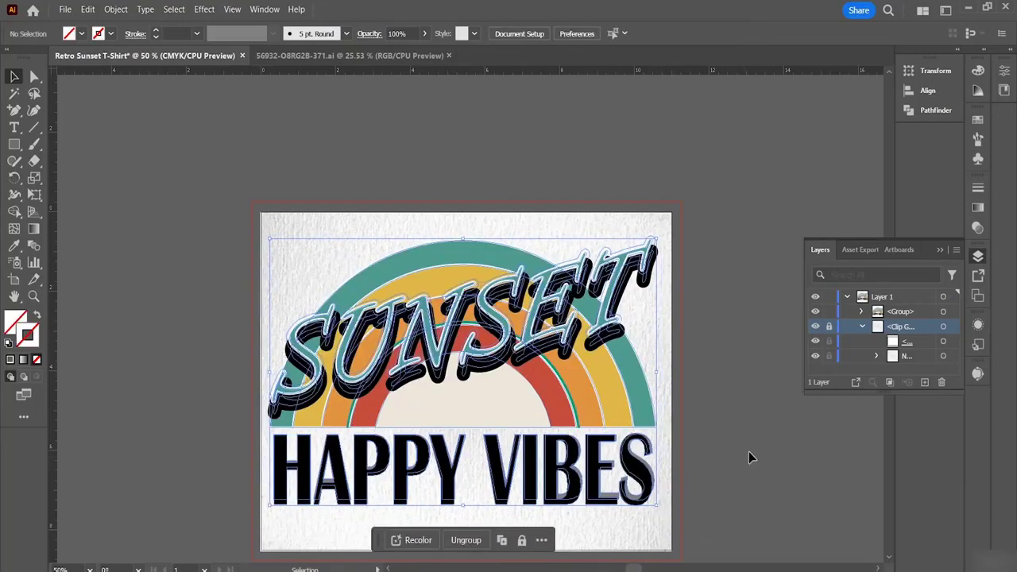
scroll(652, 322, "down", 2)
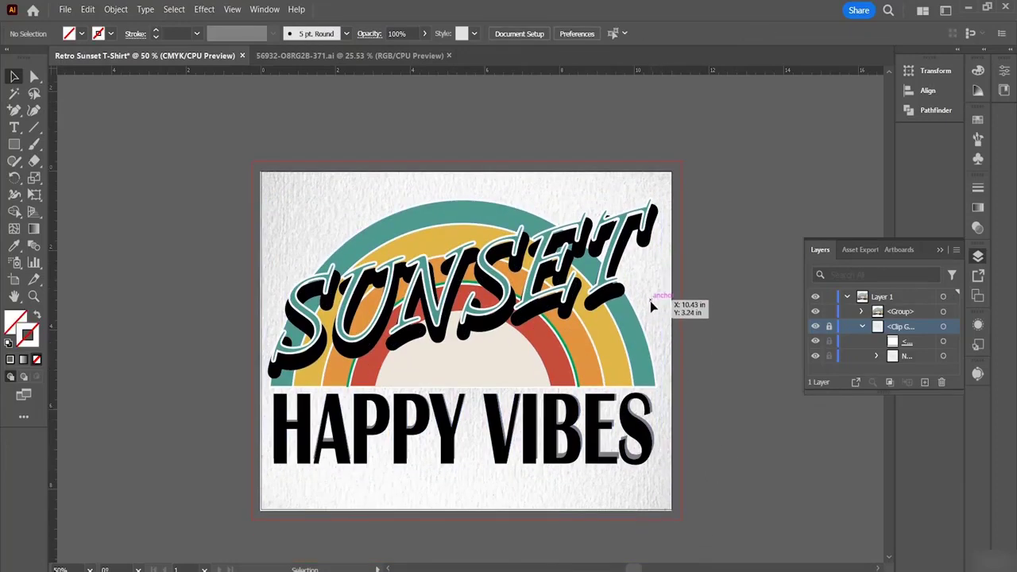
key("F7")
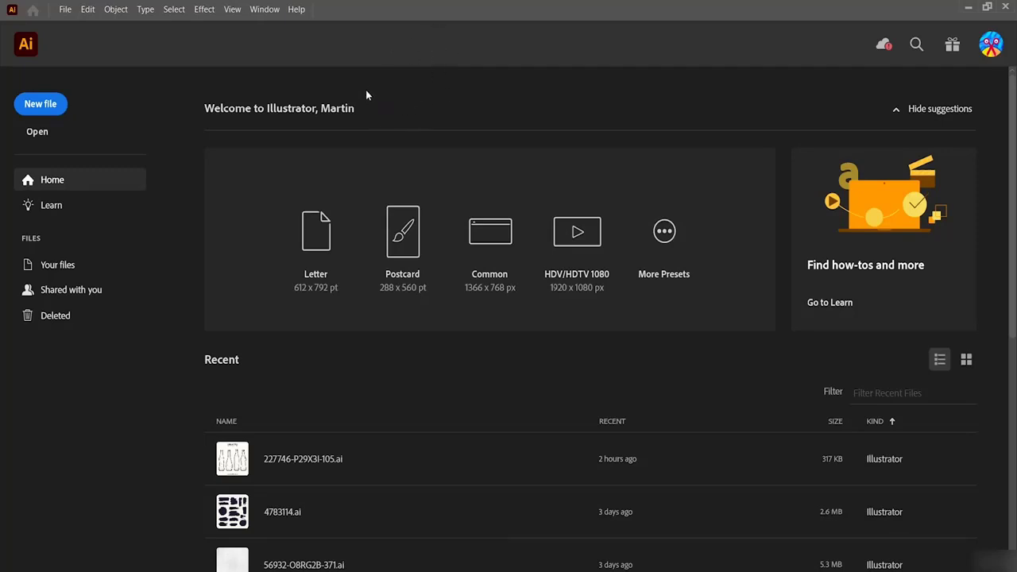
Create a new Letter-size document, 8.5 x 11 in, named "Text wrap in custom shape", and collapse the layer list.
left_click(53, 107)
left_click(719, 126)
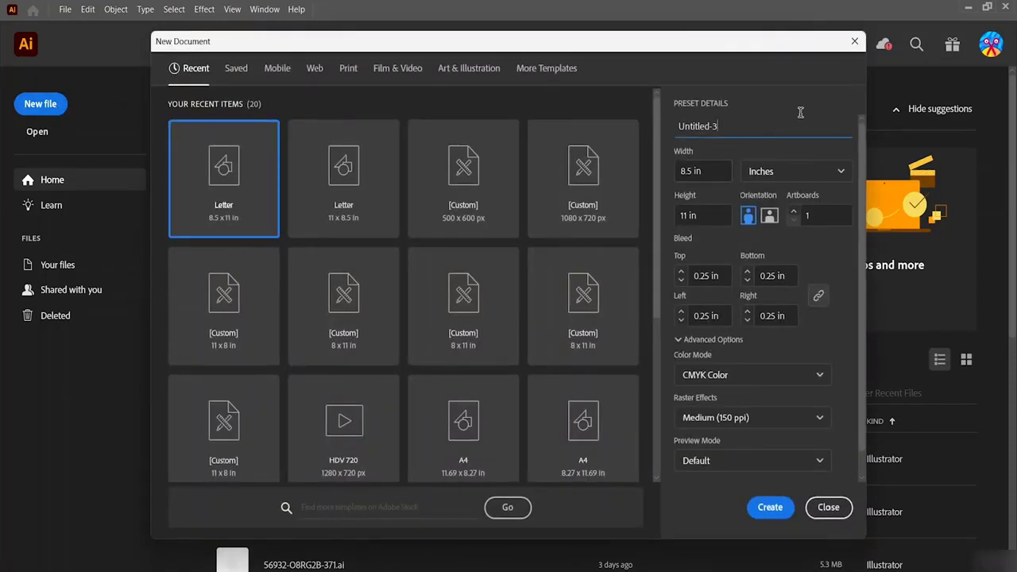
key("BackSpace")
key("BackSpace")
key("BackSpace")
key("BackSpace")
key("BackSpace")
key("BackSpace")
key("BackSpace")
key("BackSpace")
key("BackSpace")
type("Text wrap ")
type("in custom")
type(" shao")
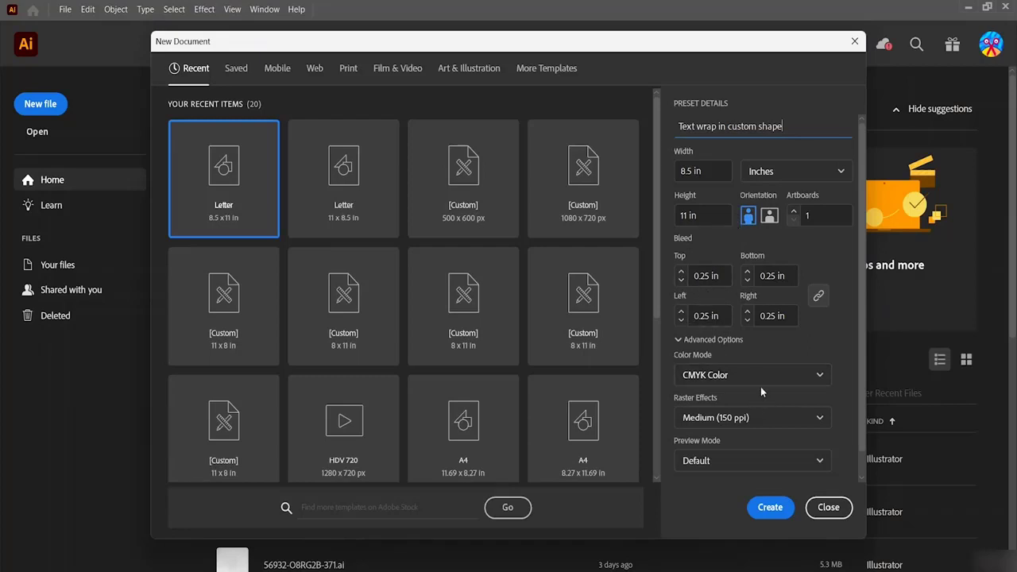
left_click(777, 508)
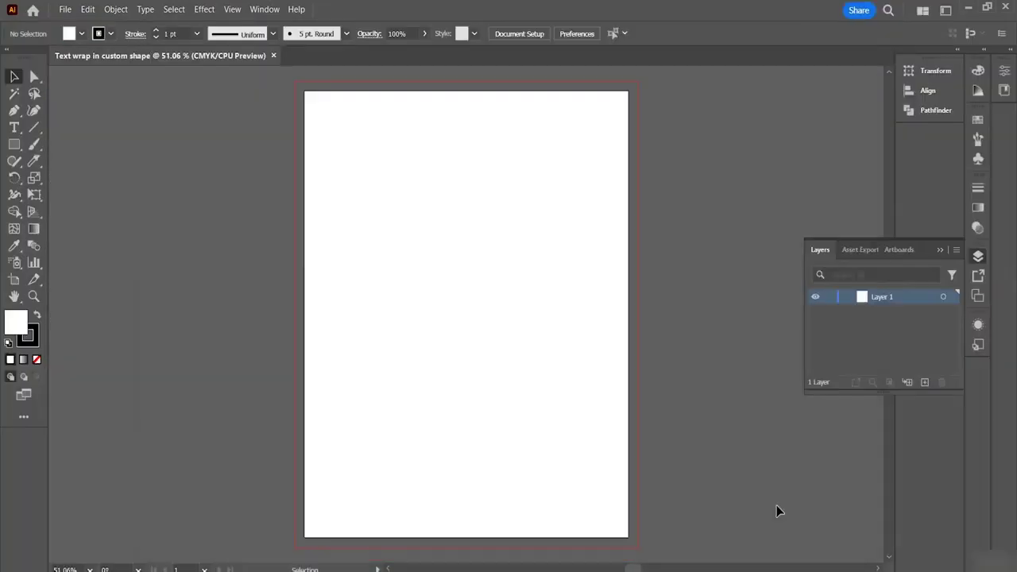
left_click(942, 250)
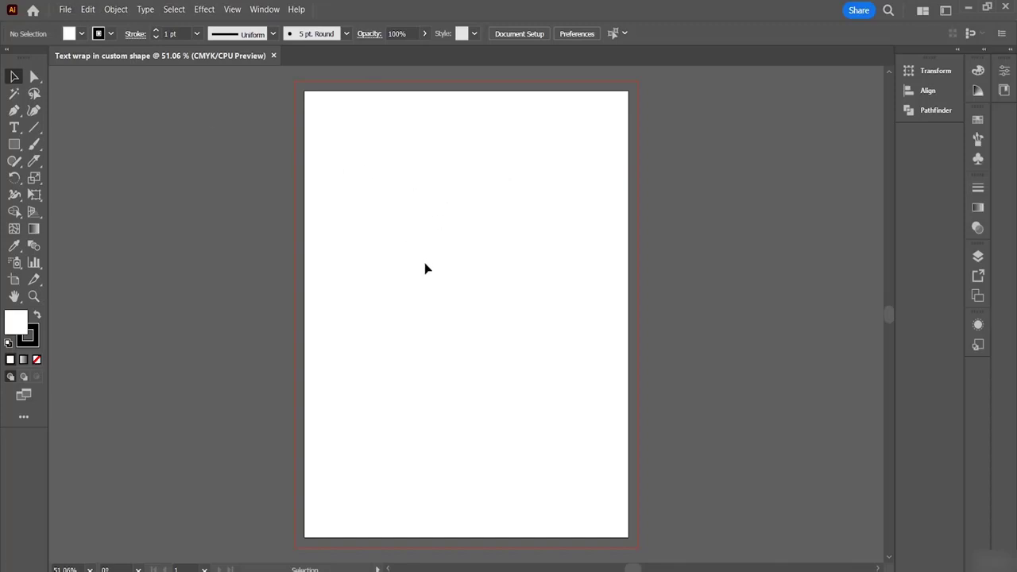
Open the image cold-bottle-beer-with-drops-isolated-white-background.jpg from the Downloads folder.
left_click(65, 9)
left_click(65, 9)
left_click(65, 10)
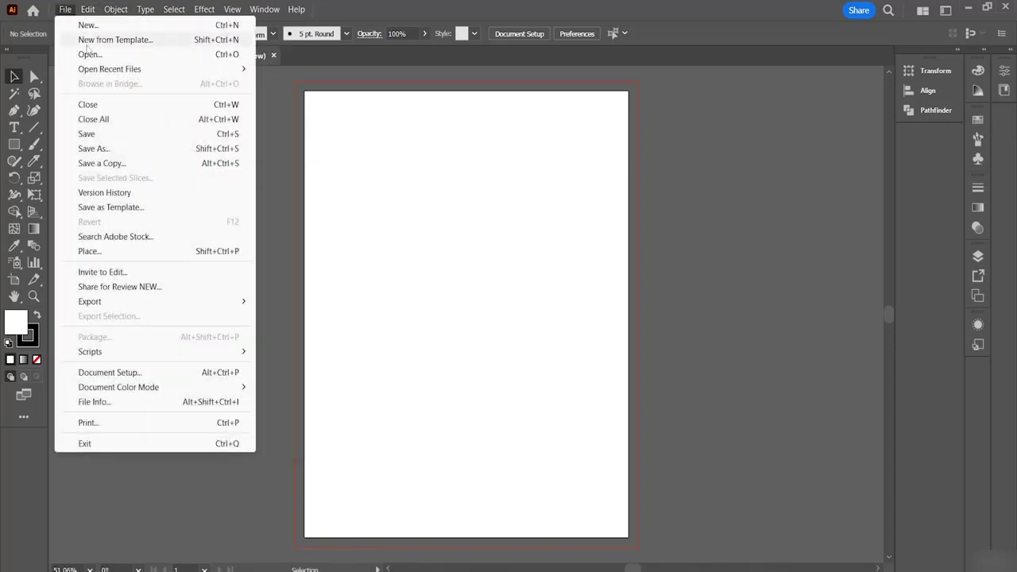
left_click(85, 54)
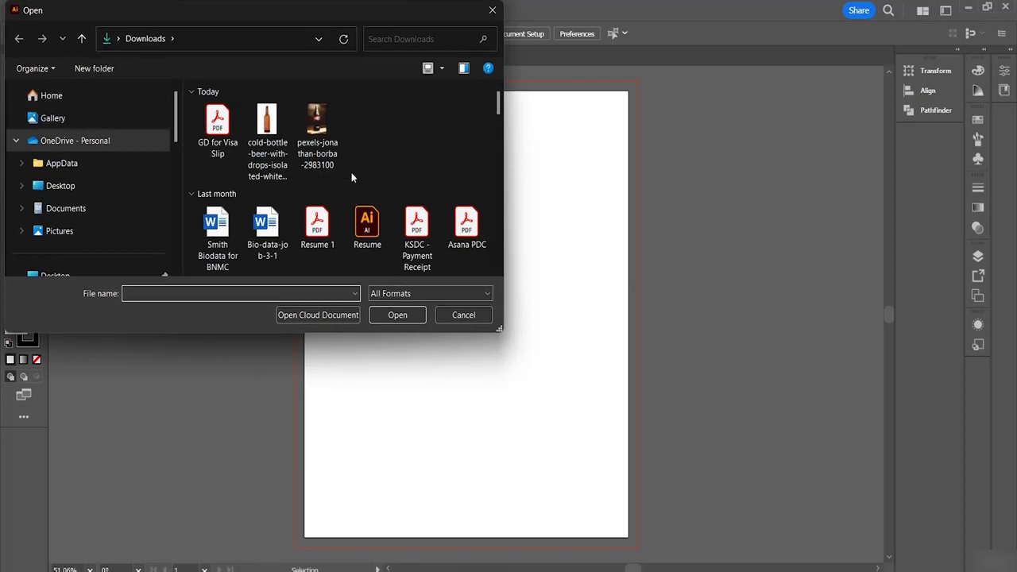
left_click(274, 154)
left_click(387, 317)
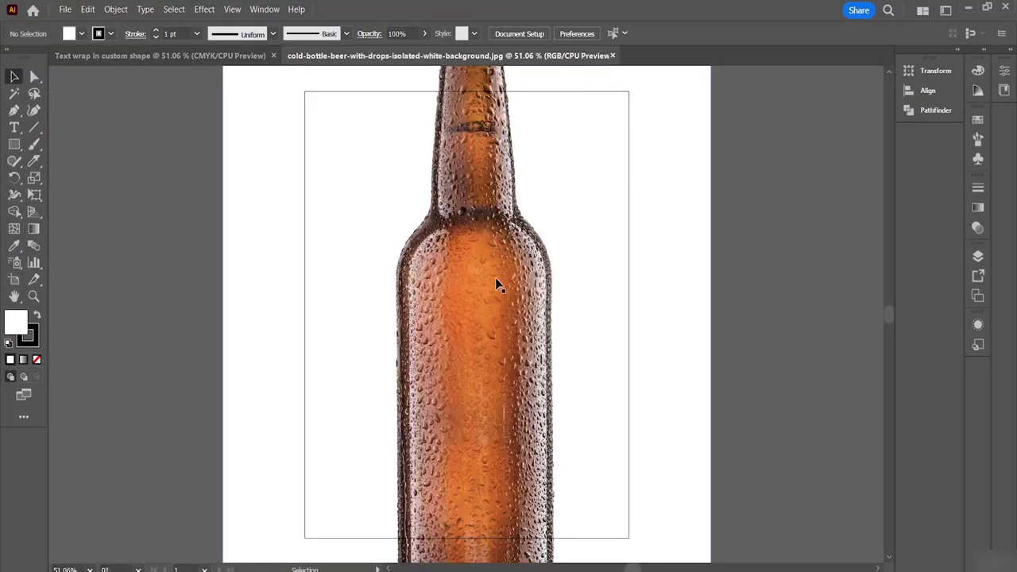
Scale the bottle image down proportionally about its center to about 4.64 x 6.99 in so it fits inside the artboard.
scroll(635, 367, "down", 1)
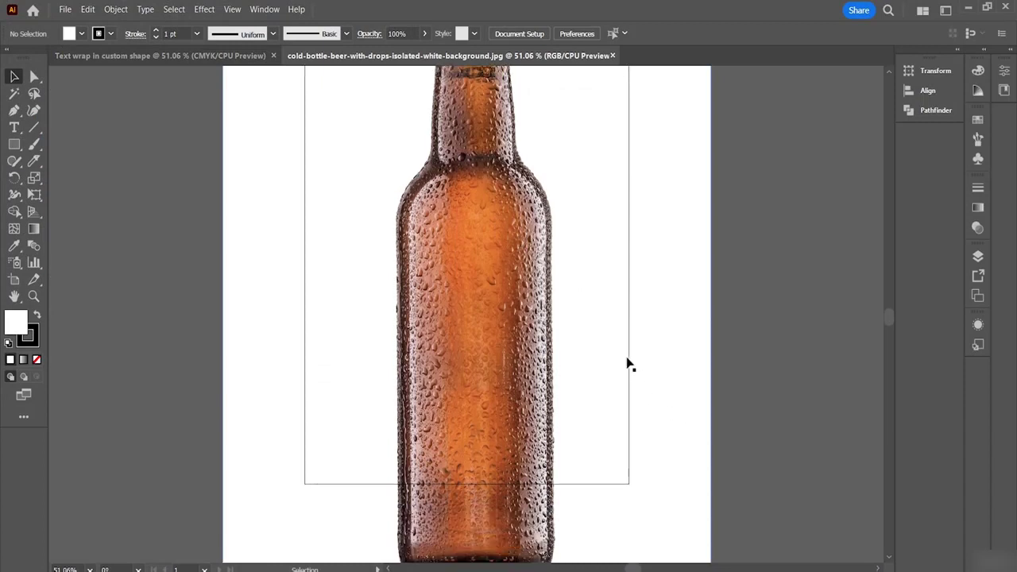
key("ctrl+minus")
key("ctrl+minus")
key("ctrl+minus")
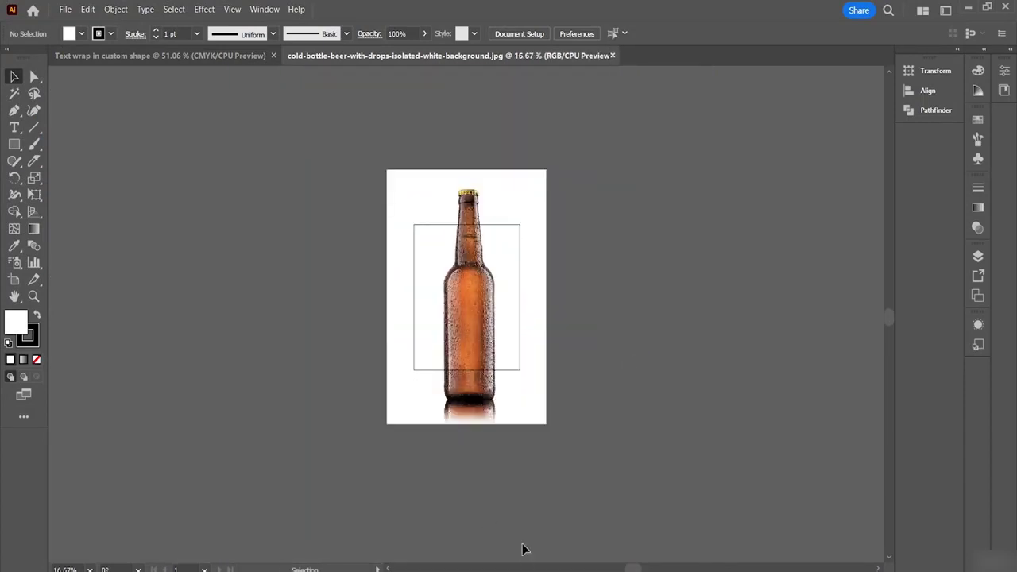
left_click(533, 407)
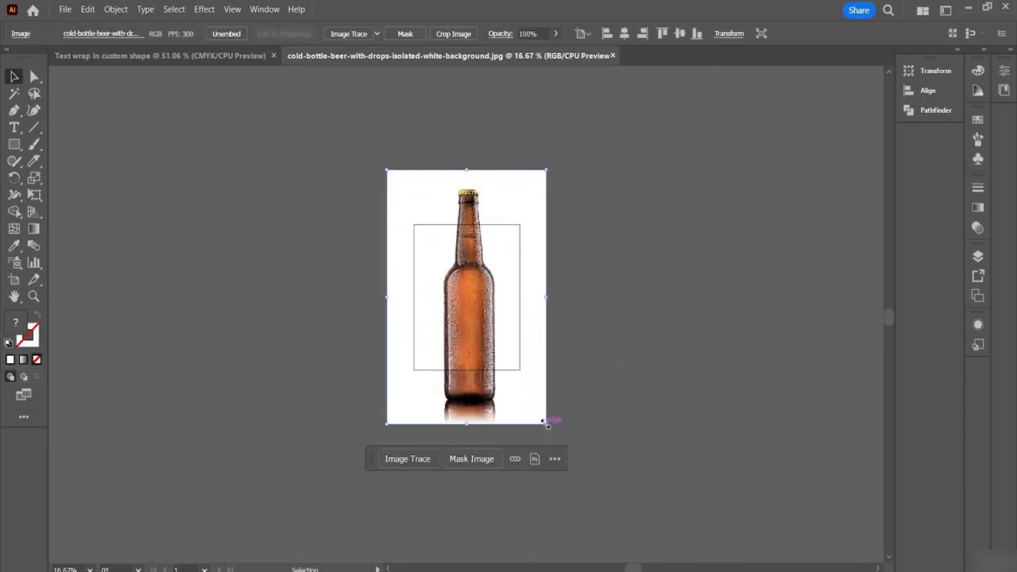
left_click_drag(546, 423, 475, 311)
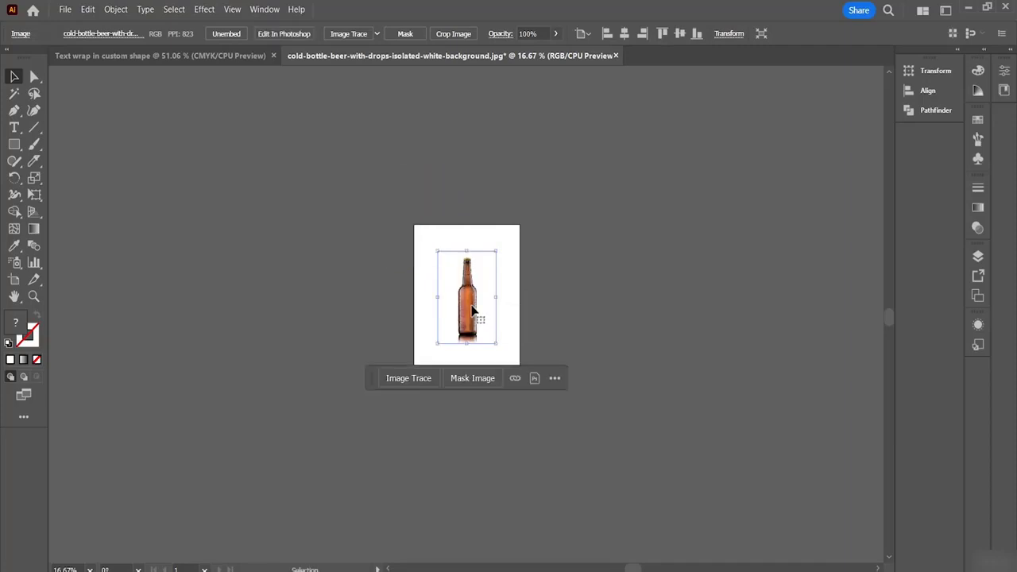
Copy the resized bottle image into the "Text wrap in custom shape" document.
key("ctrl+equal")
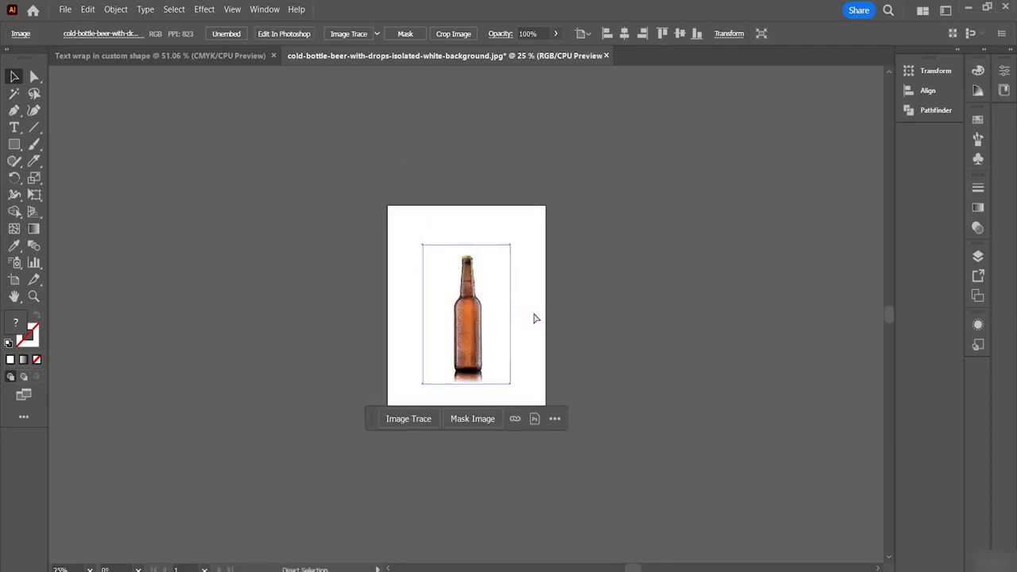
key("ctrl+equal")
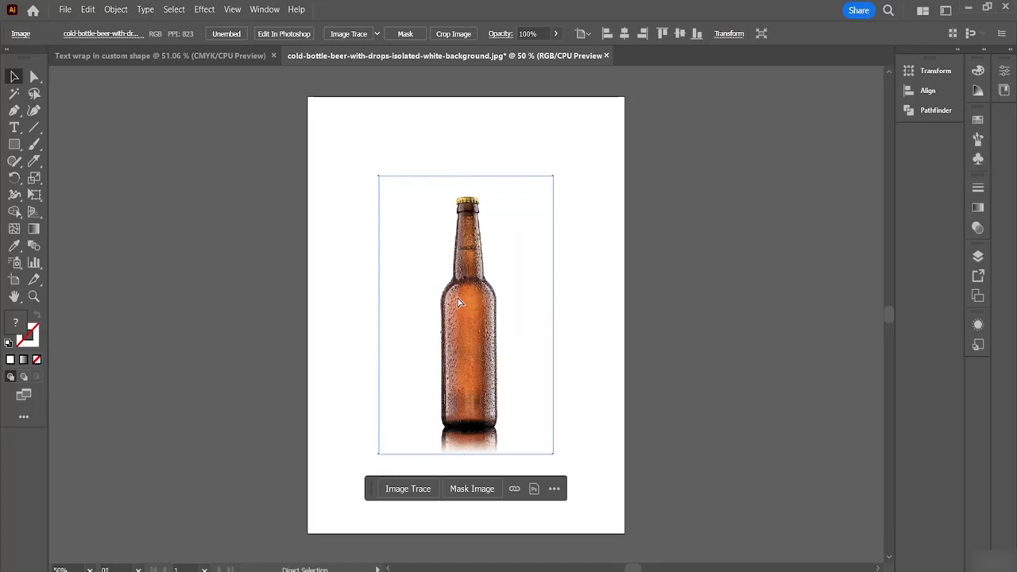
left_click(199, 57)
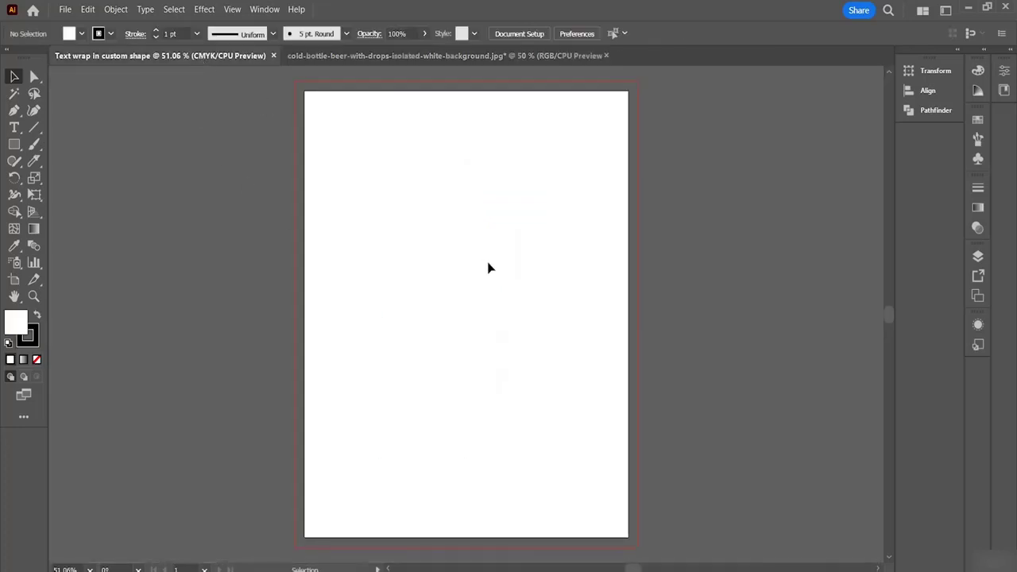
key("ctrl+v")
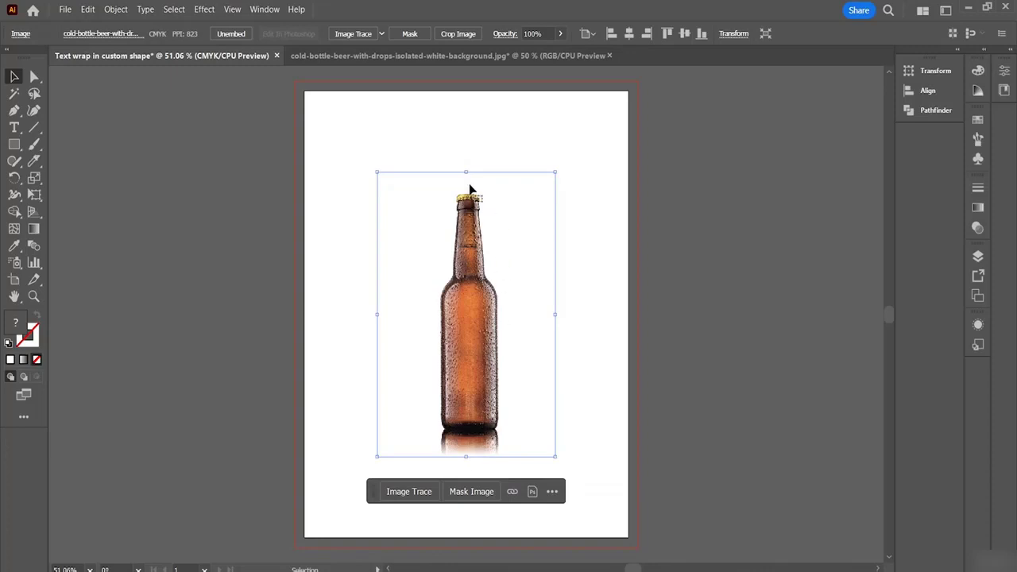
Crop the bottle image to a height of about 6.38 in, removing the reflection below the bottle's base.
left_click(462, 35)
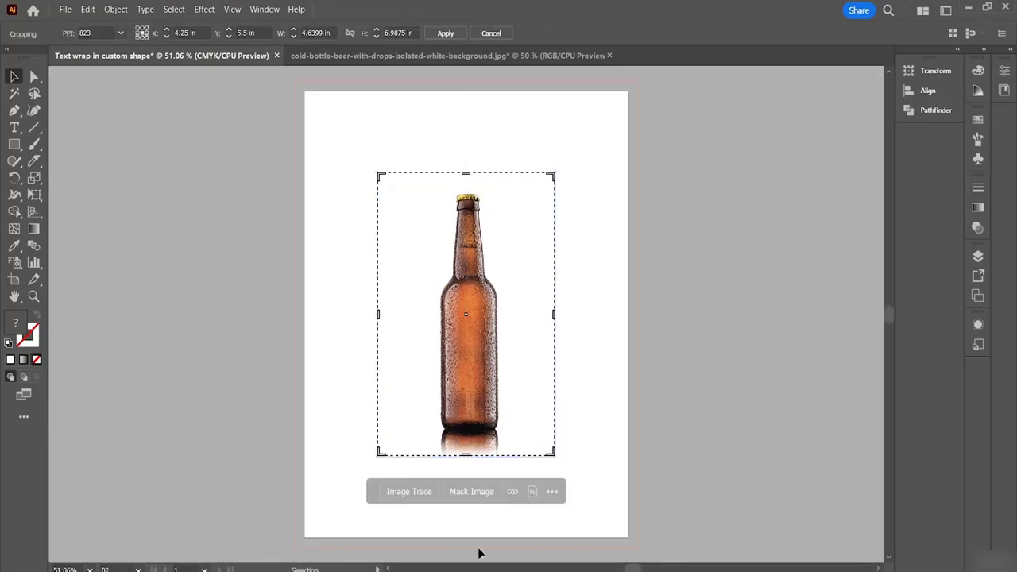
left_click_drag(465, 455, 460, 430)
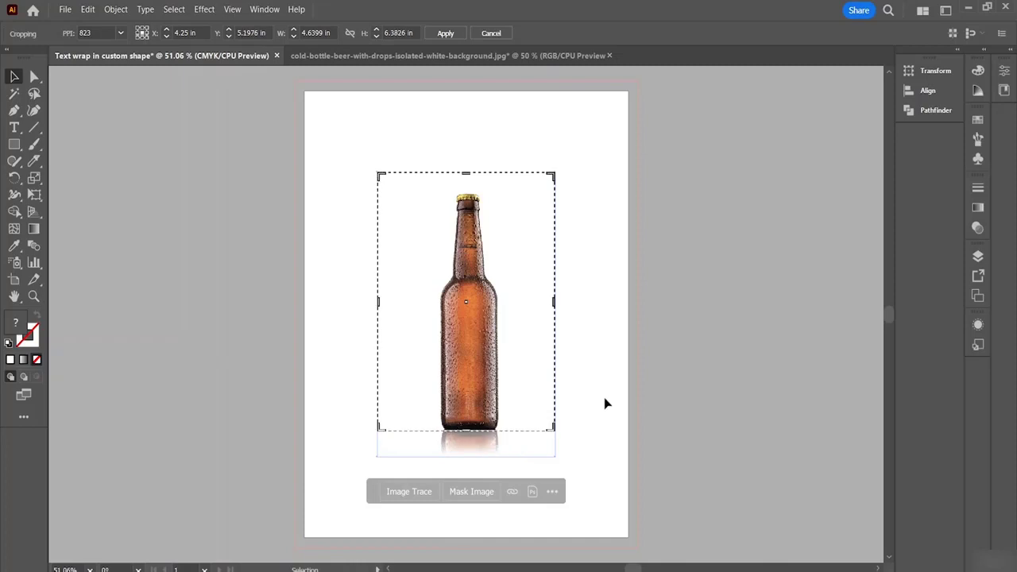
left_click(453, 35)
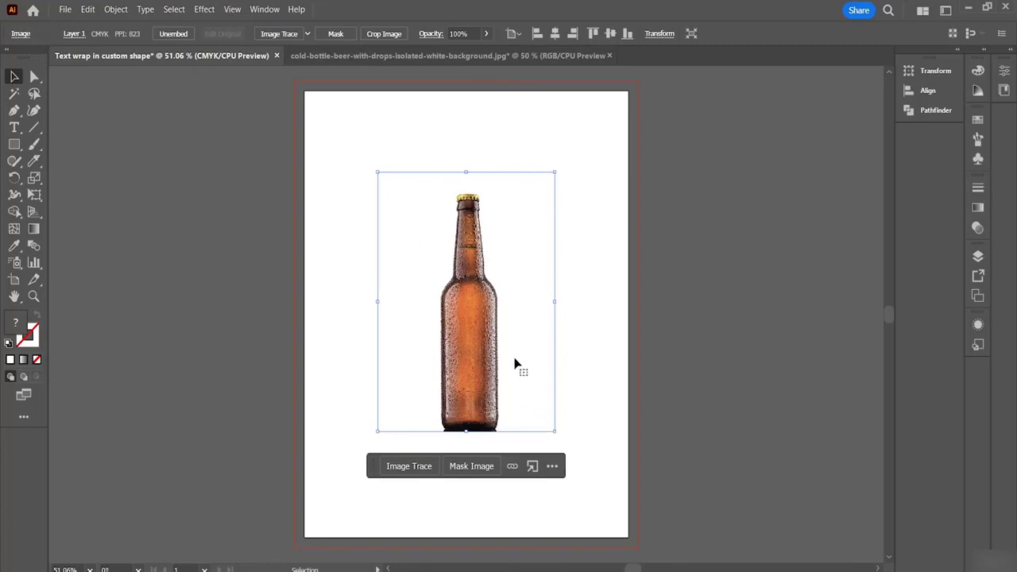
Apply Image Trace to the cropped bottle image with the Sketched Art preset.
left_click(307, 35)
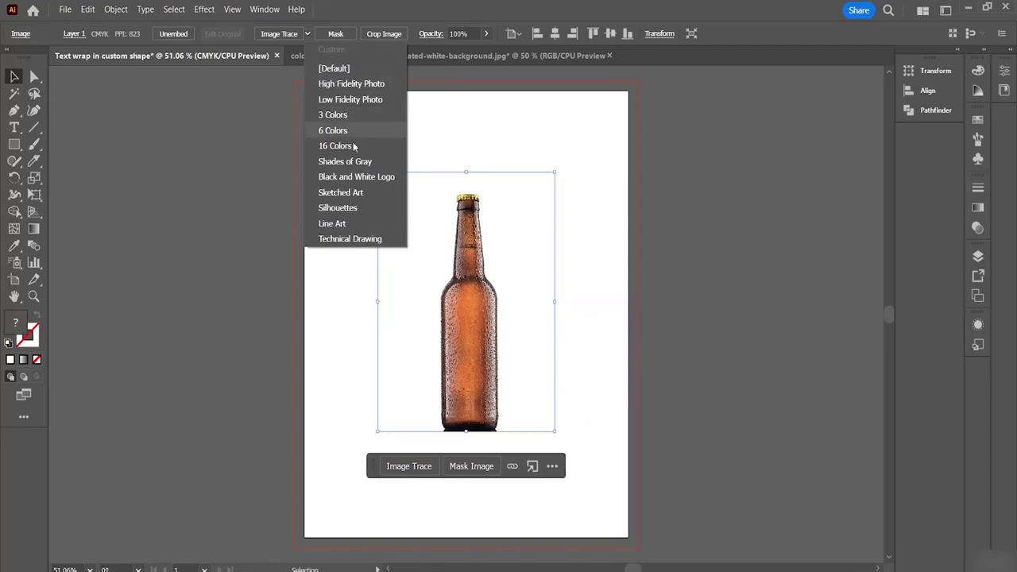
left_click(344, 193)
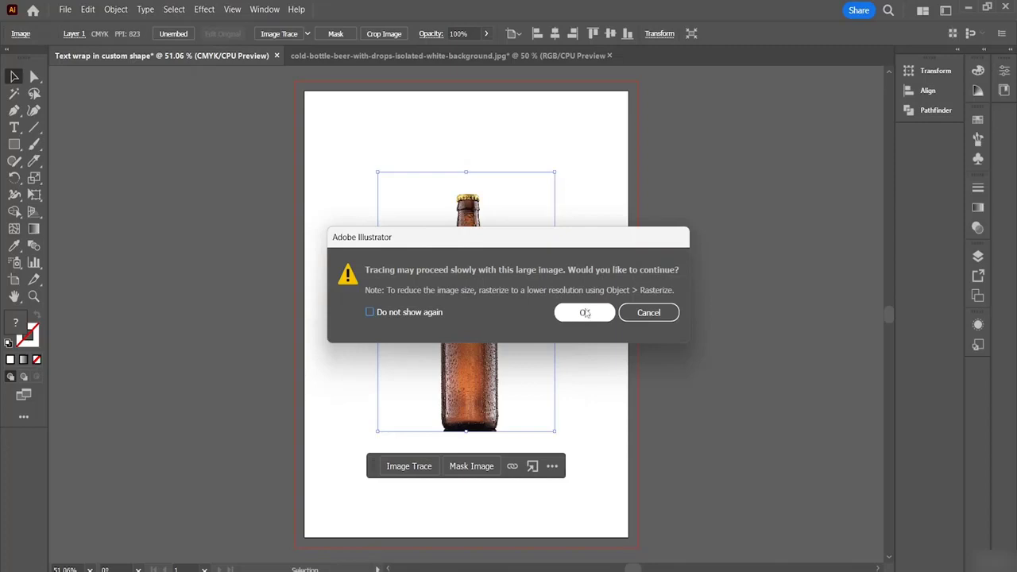
left_click(585, 313)
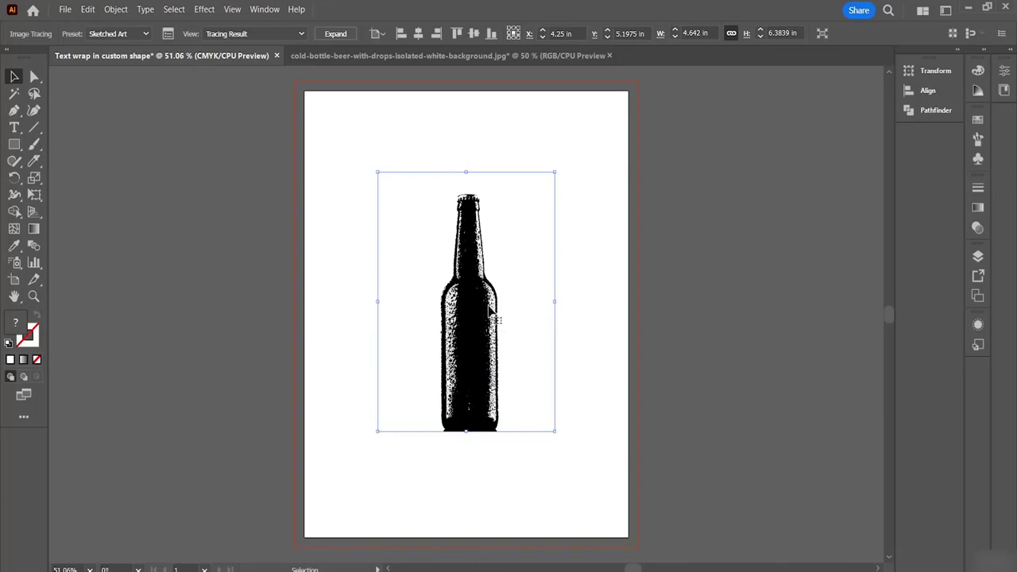
Raise the black-and-white tracing threshold to 253 to turn the bottle into a solid black silhouette.
left_click(168, 34)
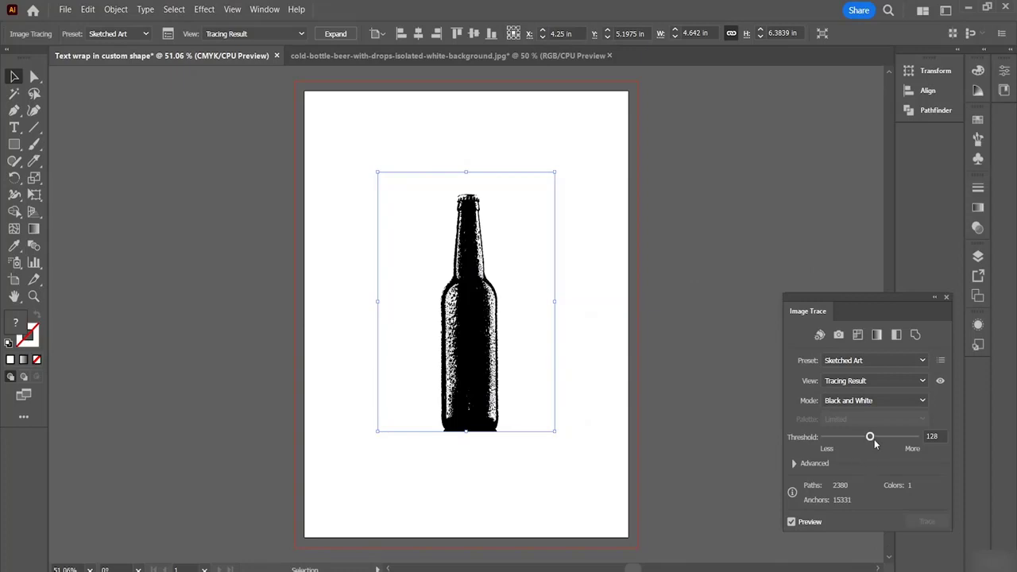
left_click_drag(873, 438, 883, 440)
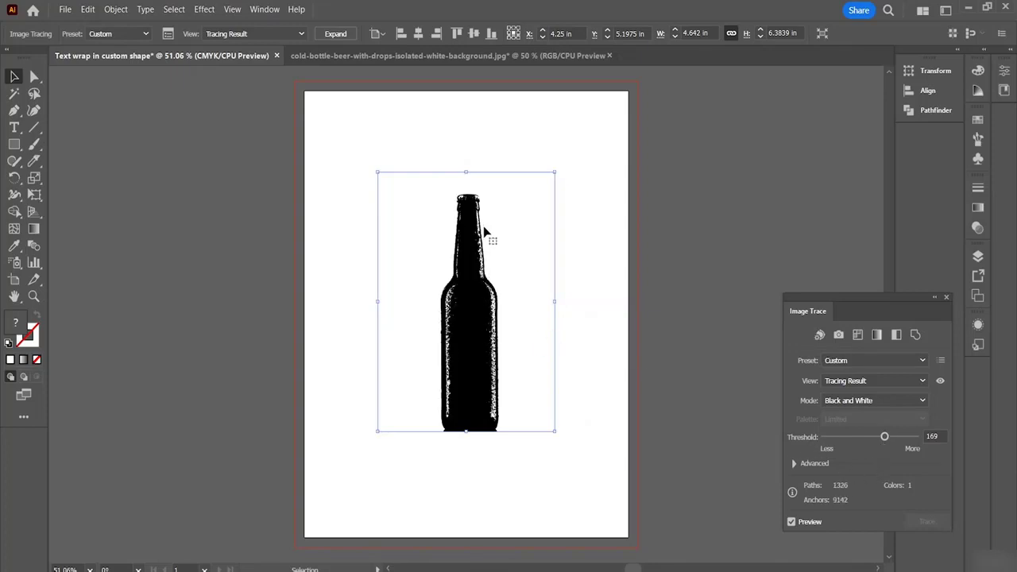
key("ctrl+1")
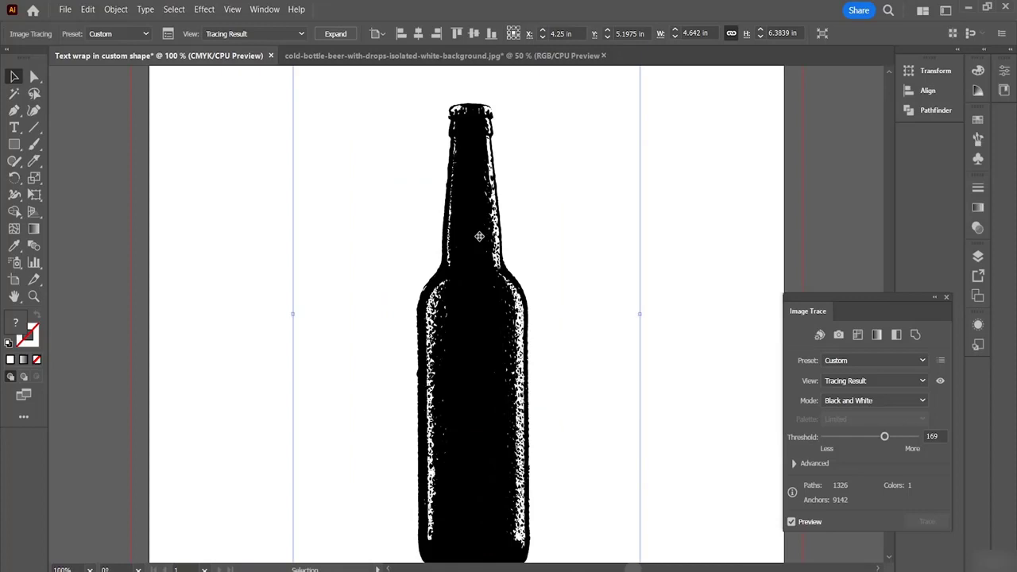
scroll(507, 207, "down", 2)
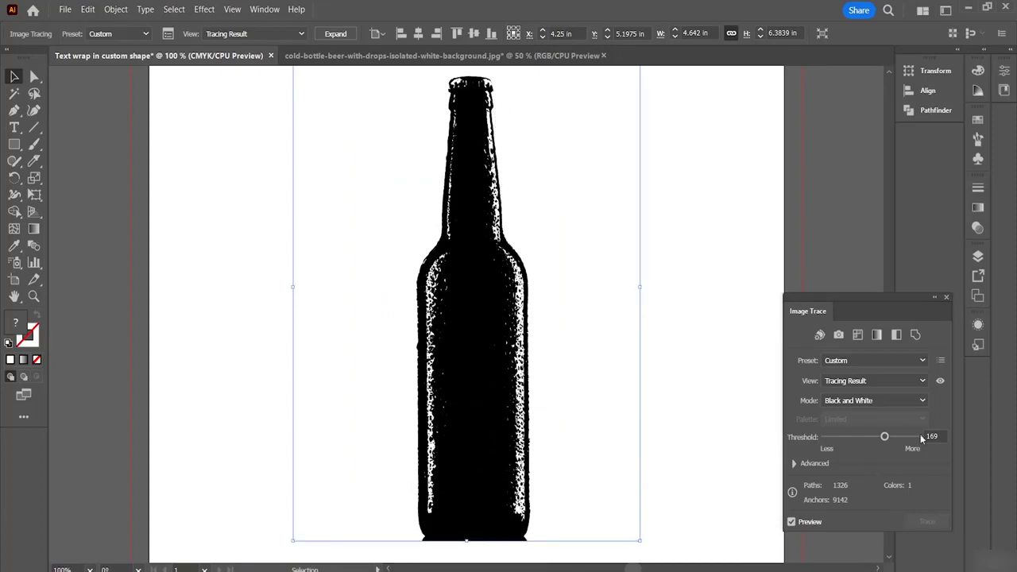
left_click_drag(885, 438, 906, 438)
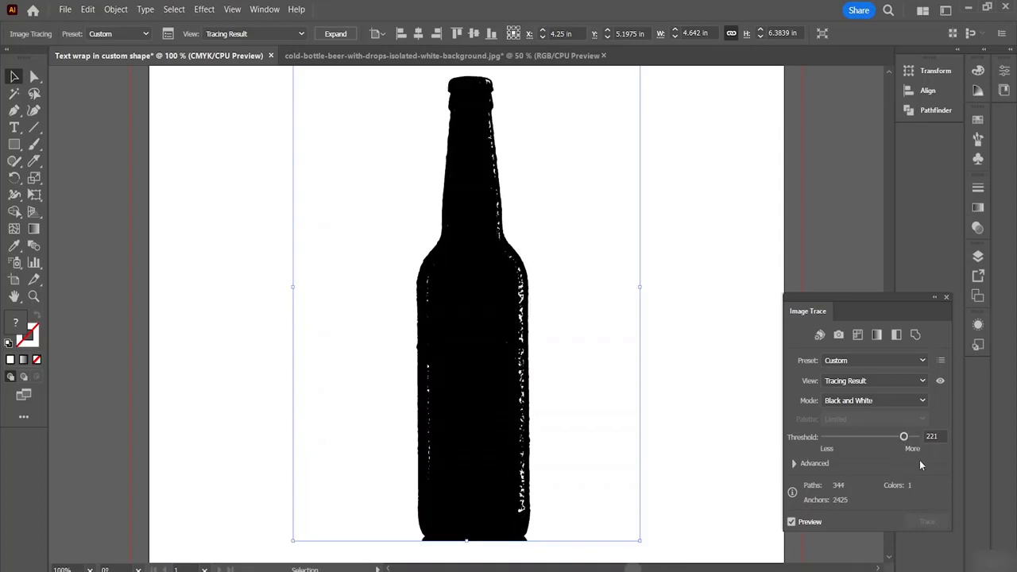
left_click_drag(905, 437, 926, 438)
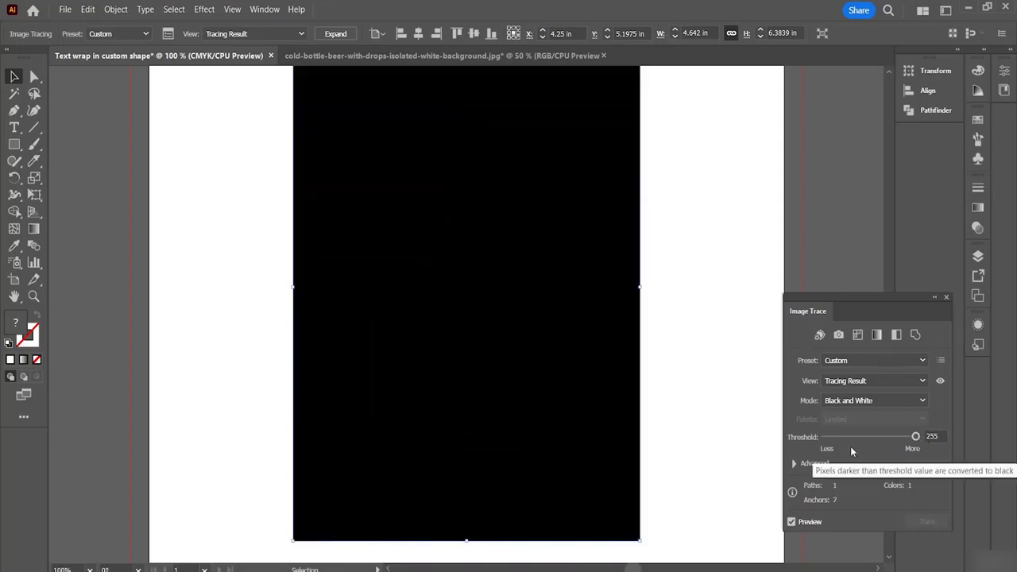
key("ctrl+z")
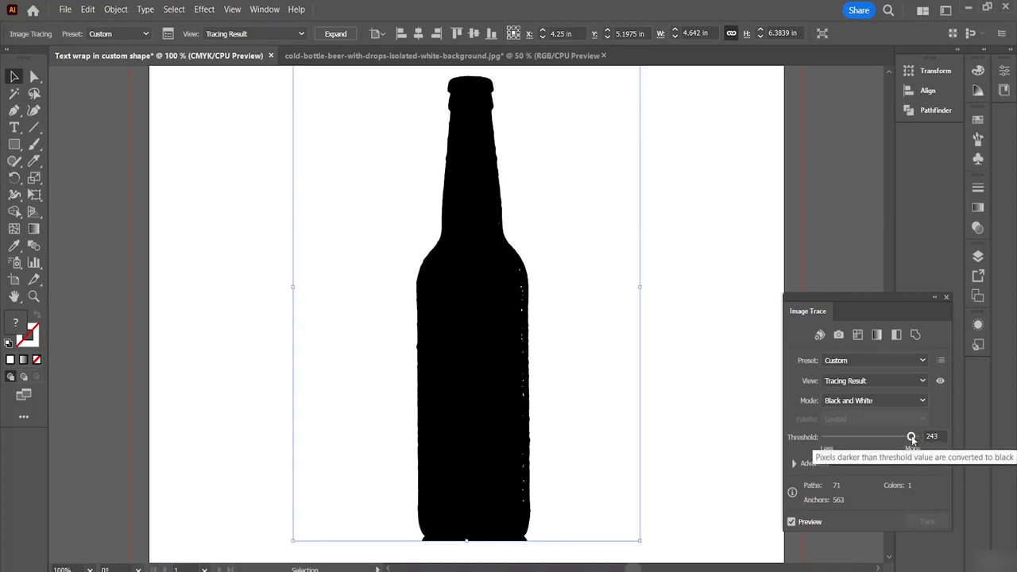
left_click_drag(911, 436, 915, 437)
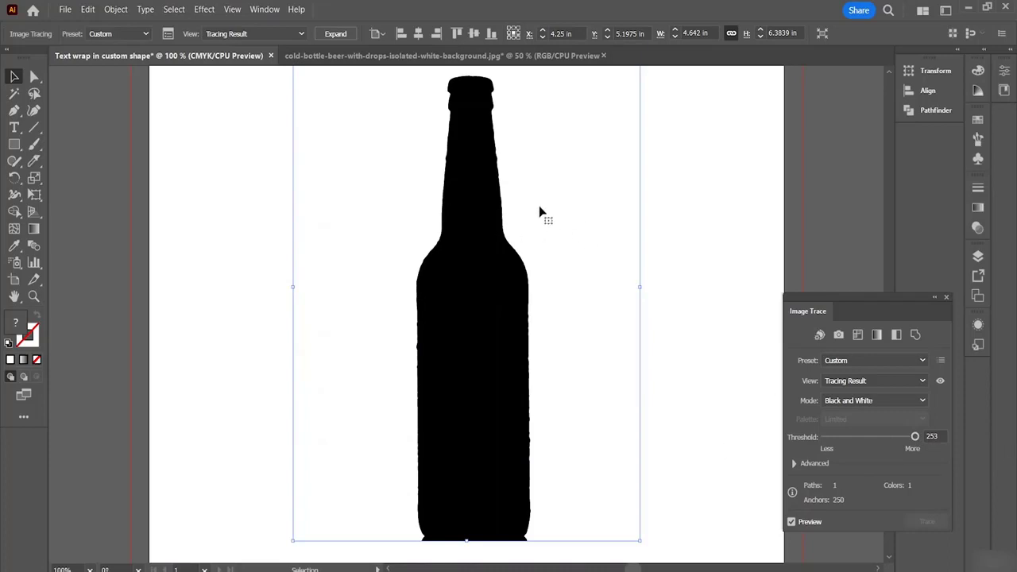
Expand the traced bottle silhouette into editable vector paths and check its outline.
scroll(551, 309, "up", 2)
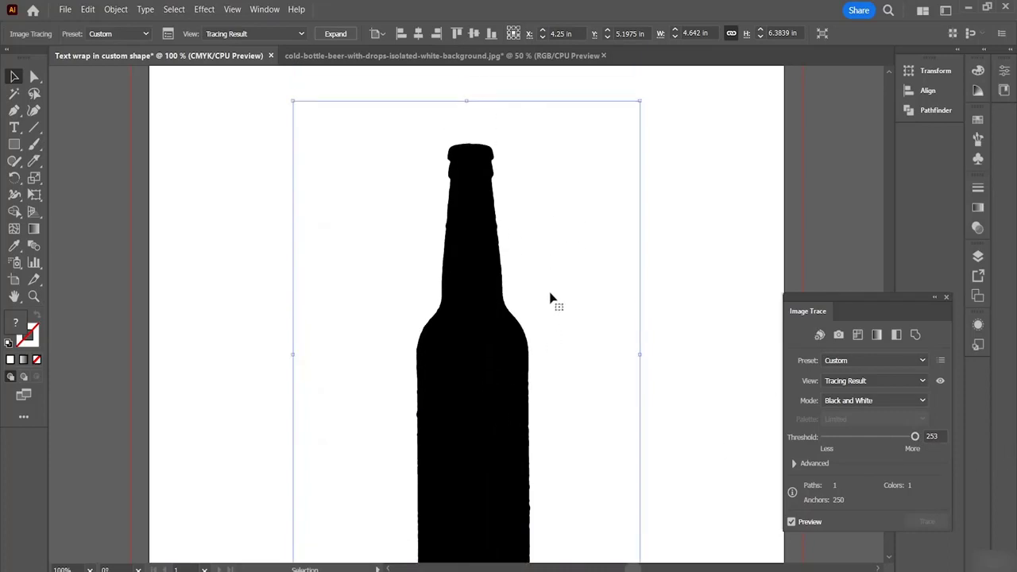
scroll(551, 300, "up", 2)
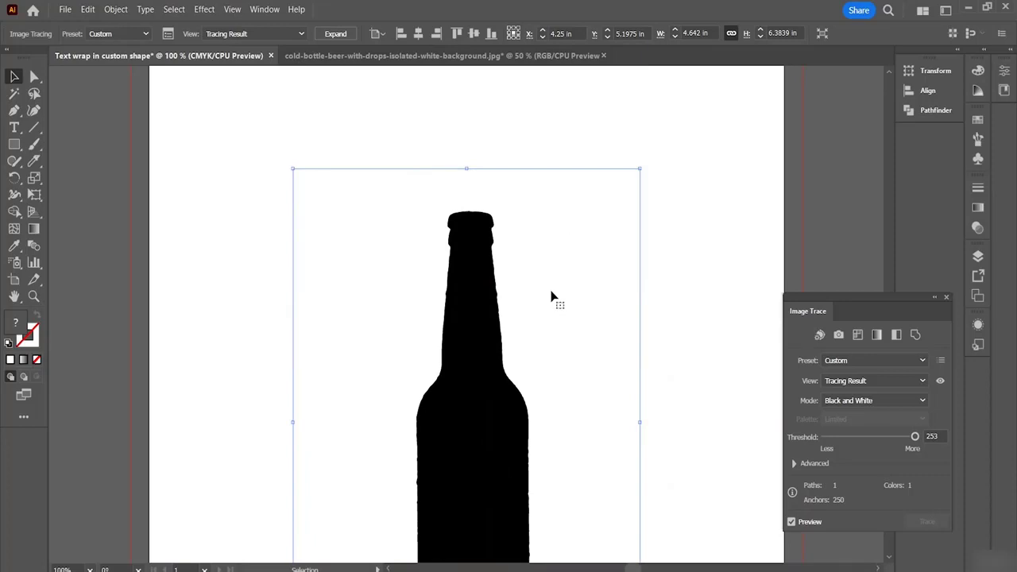
left_click(335, 33)
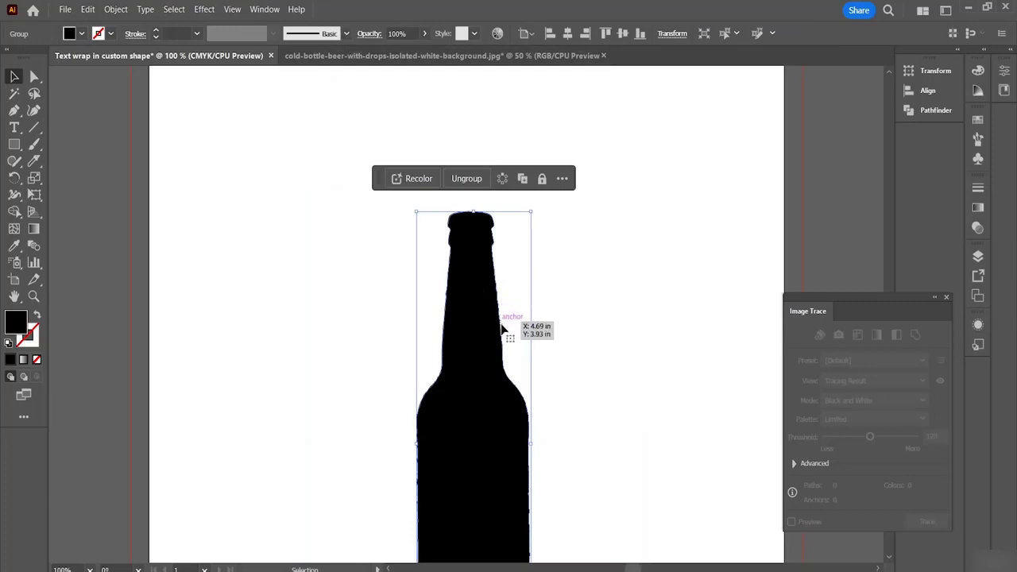
scroll(495, 332, "down", 3)
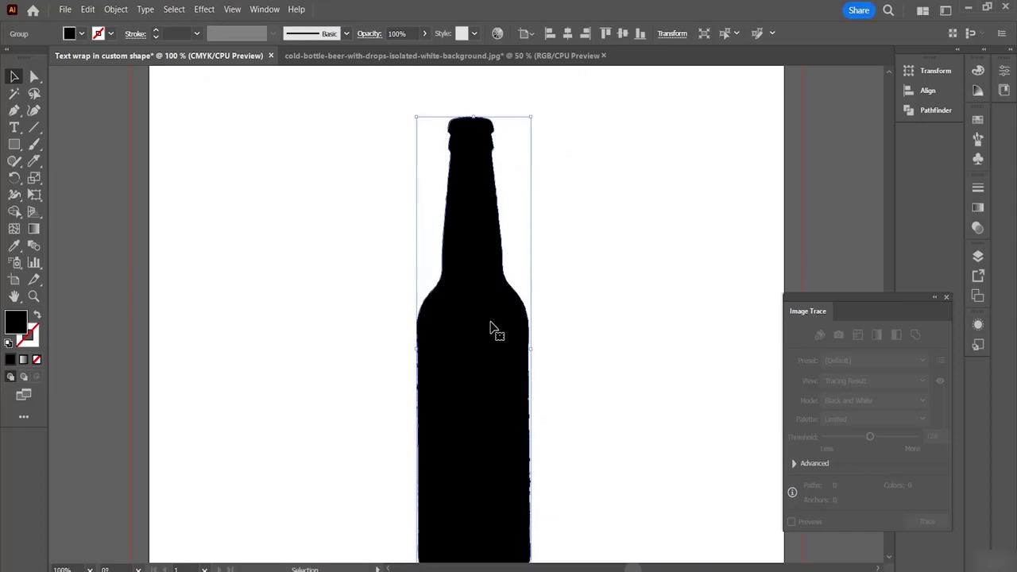
scroll(492, 324, "down", 3)
scroll(490, 365, "up", 2)
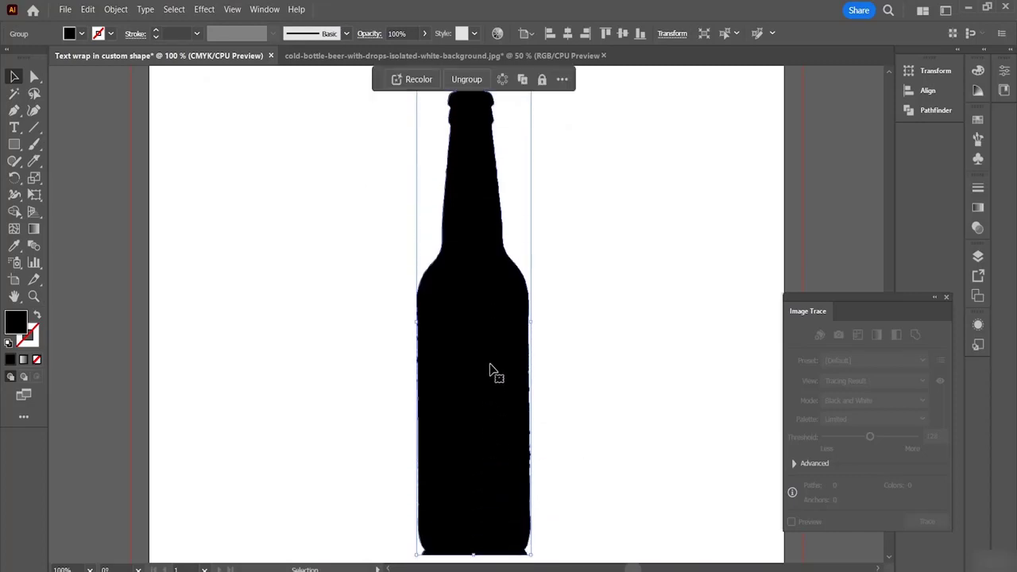
scroll(490, 370, "up", 2)
scroll(490, 370, "down", 1)
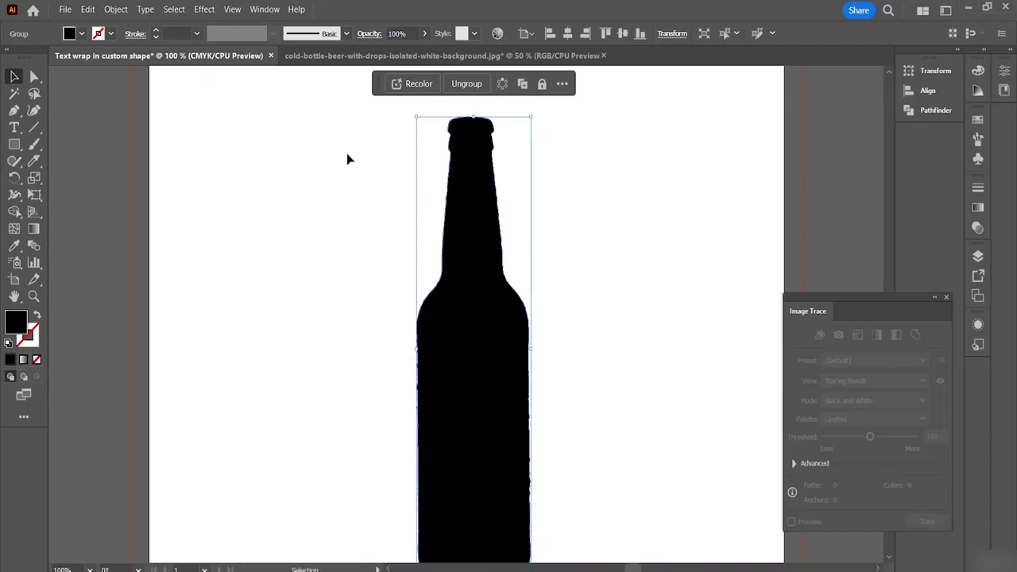
Try green, red and yellow swatches in turn as the bottle silhouette's fill color.
left_click(82, 34)
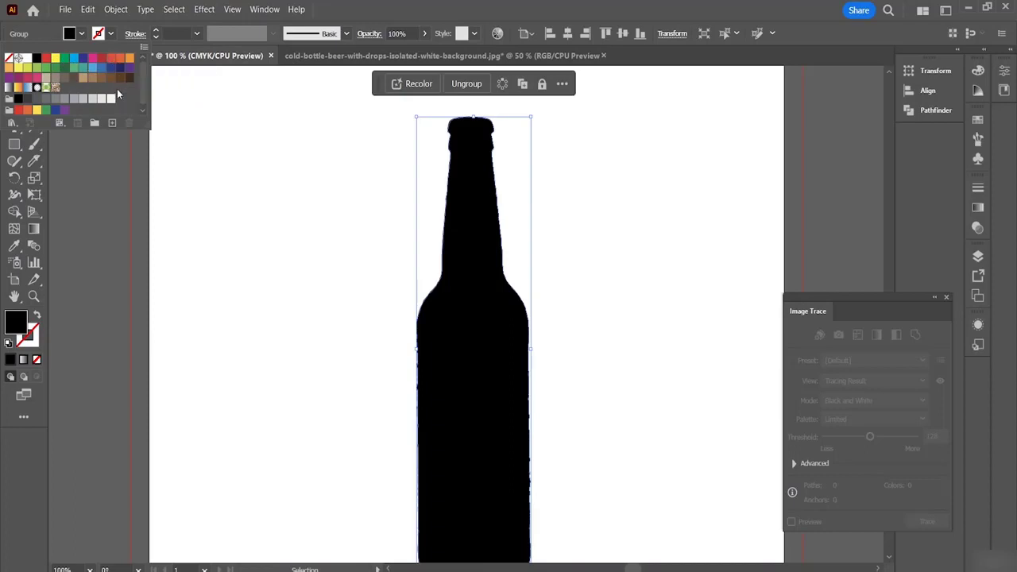
left_click(49, 70)
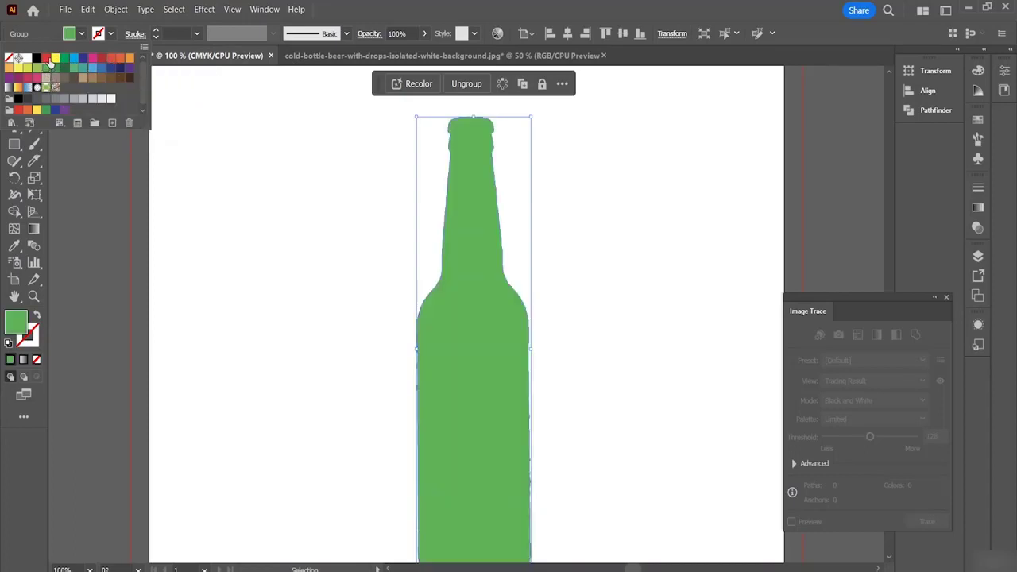
left_click(47, 58)
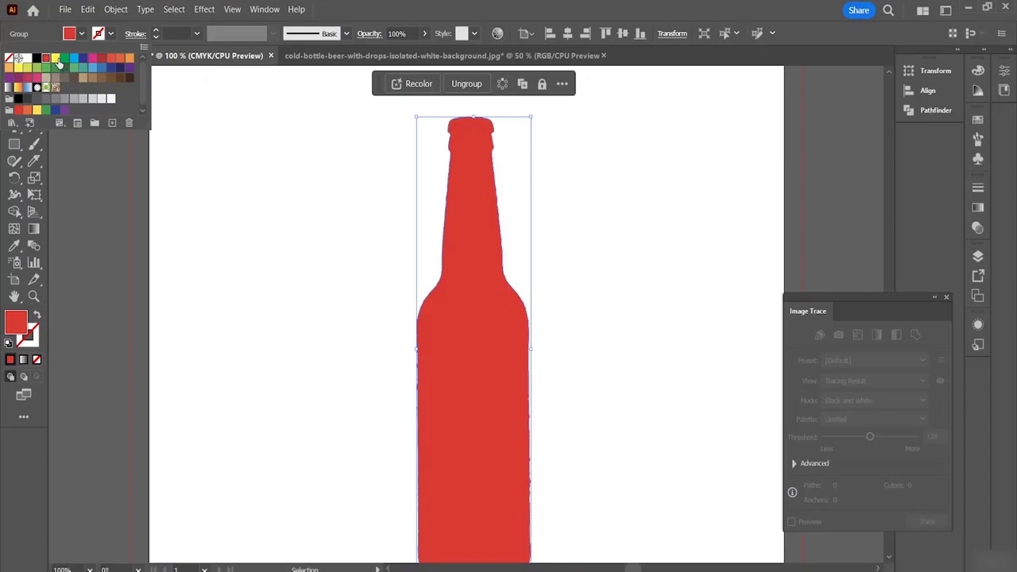
left_click(56, 59)
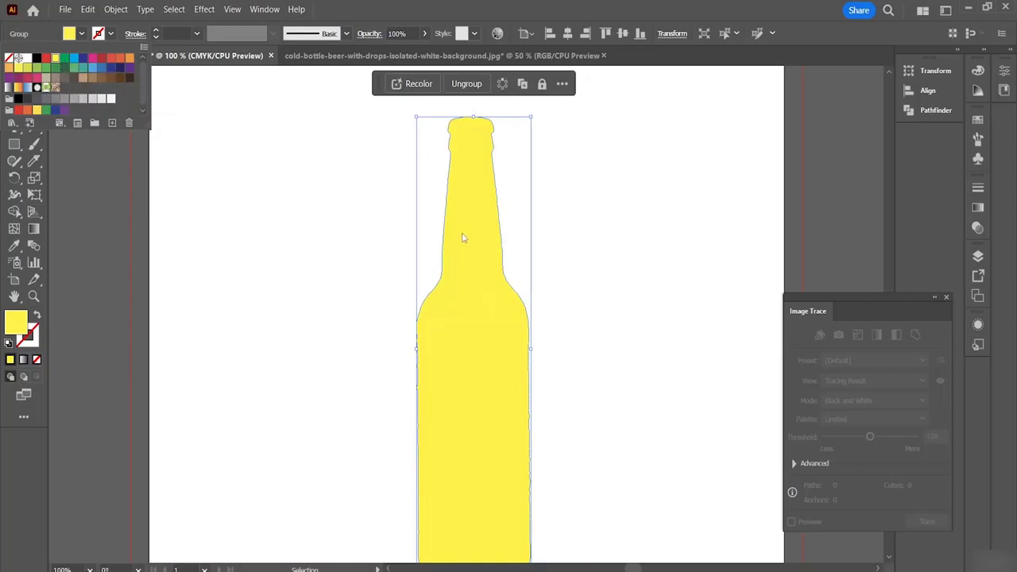
Create a global process-color swatch in Grayscale mode with K at 11% and apply it to the bottle's fill.
left_click(113, 123)
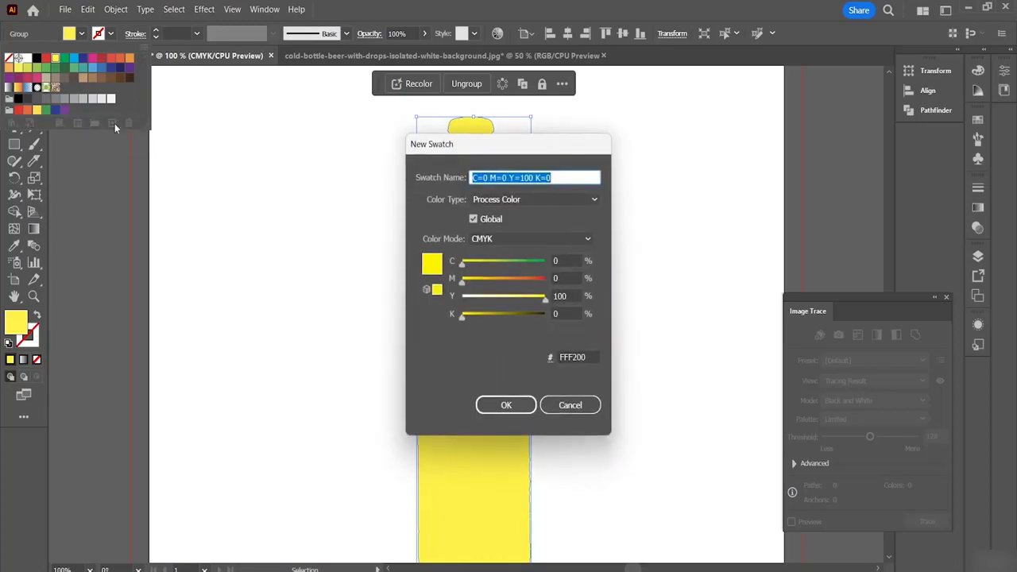
left_click(561, 237)
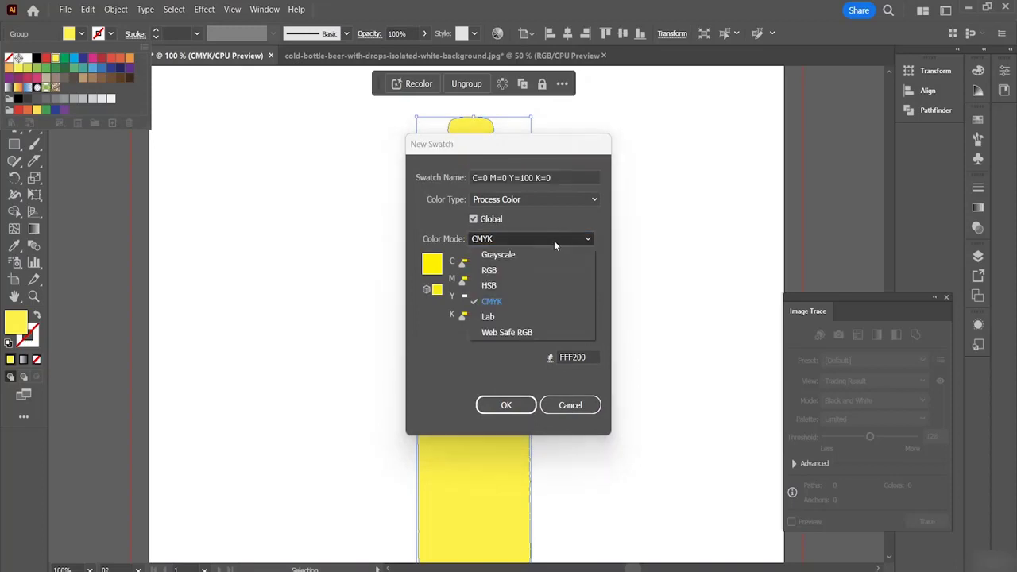
left_click(517, 254)
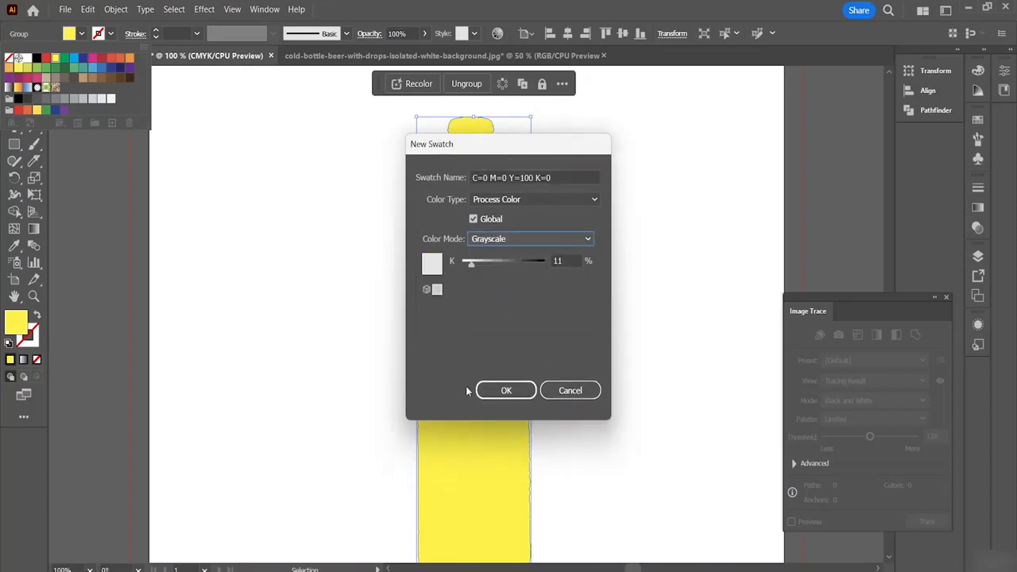
left_click(504, 390)
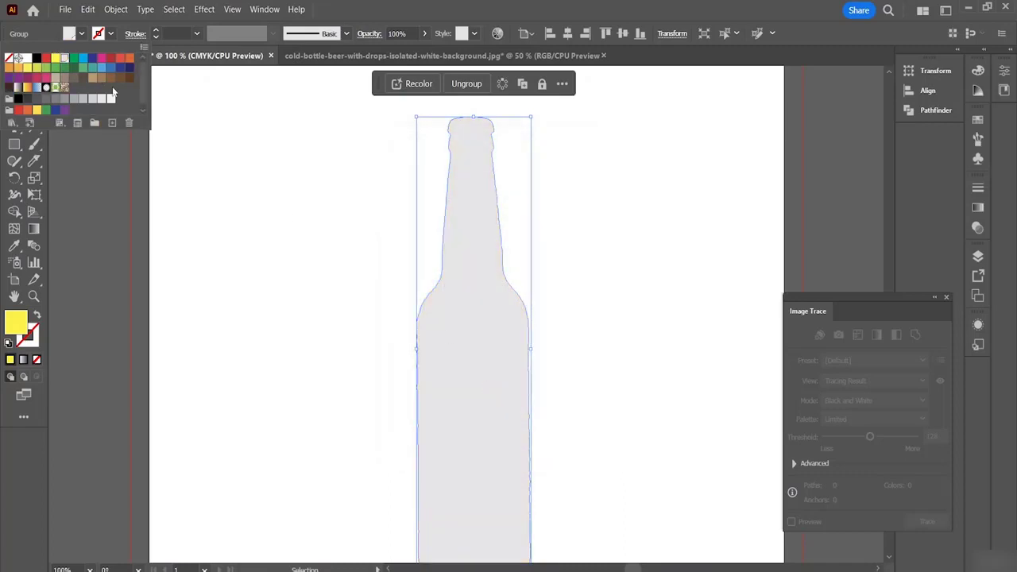
left_click(175, 73)
Create a dusty-pink CMYK swatch for the bottle's fill with some cyan, 47% magenta, 27% yellow and 11% black.
left_click(81, 35)
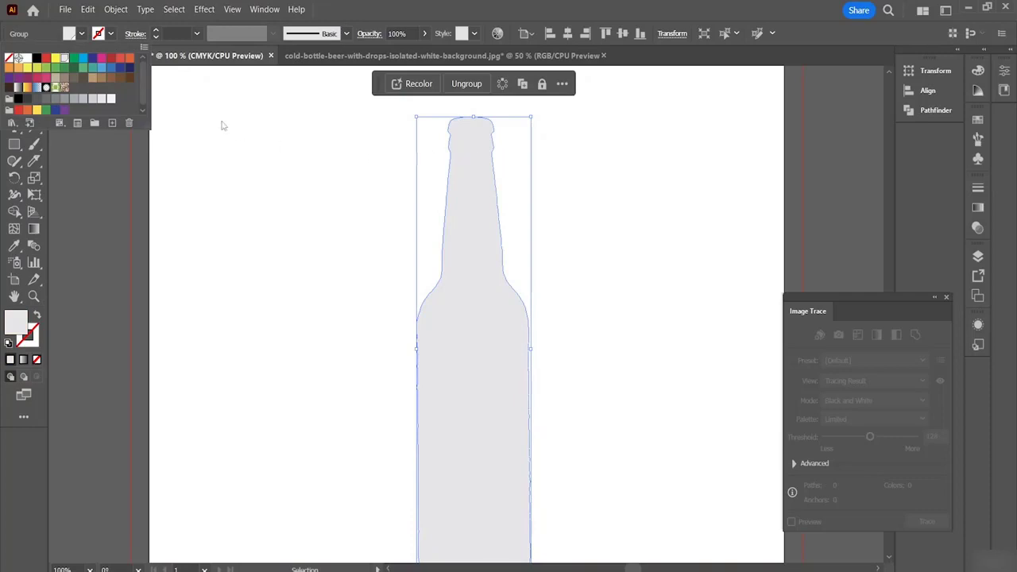
left_click(113, 125)
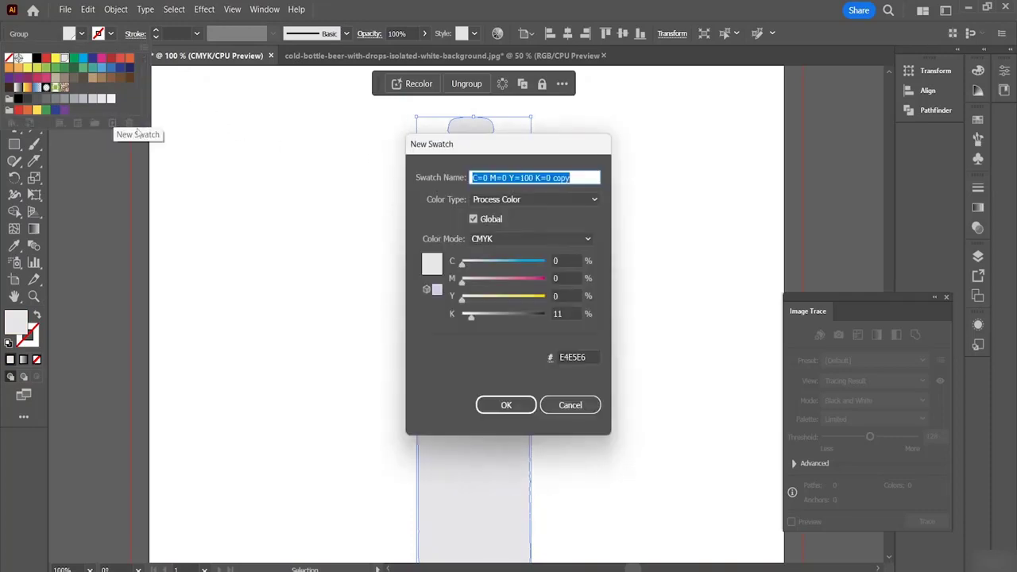
left_click(550, 239)
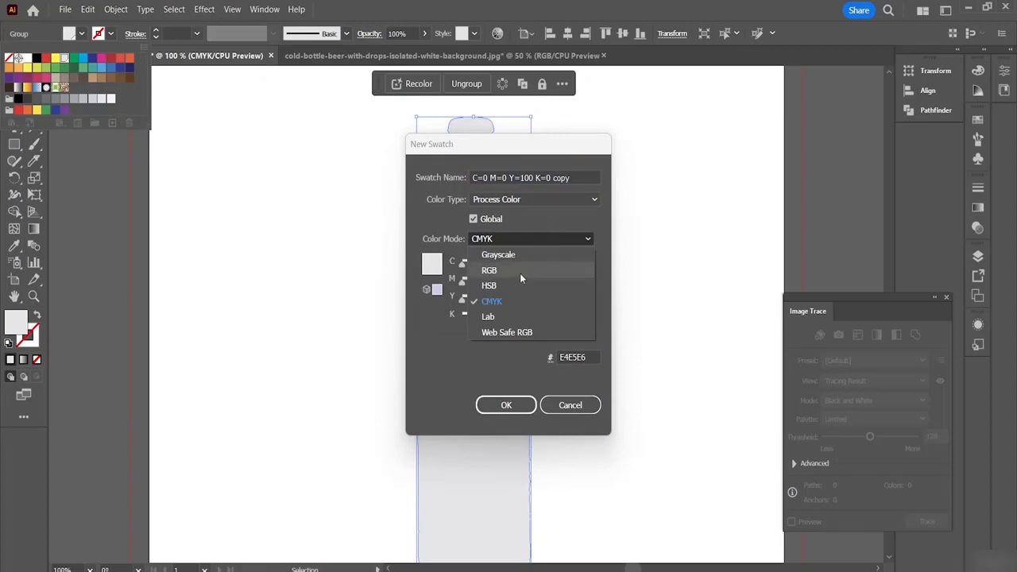
left_click(529, 306)
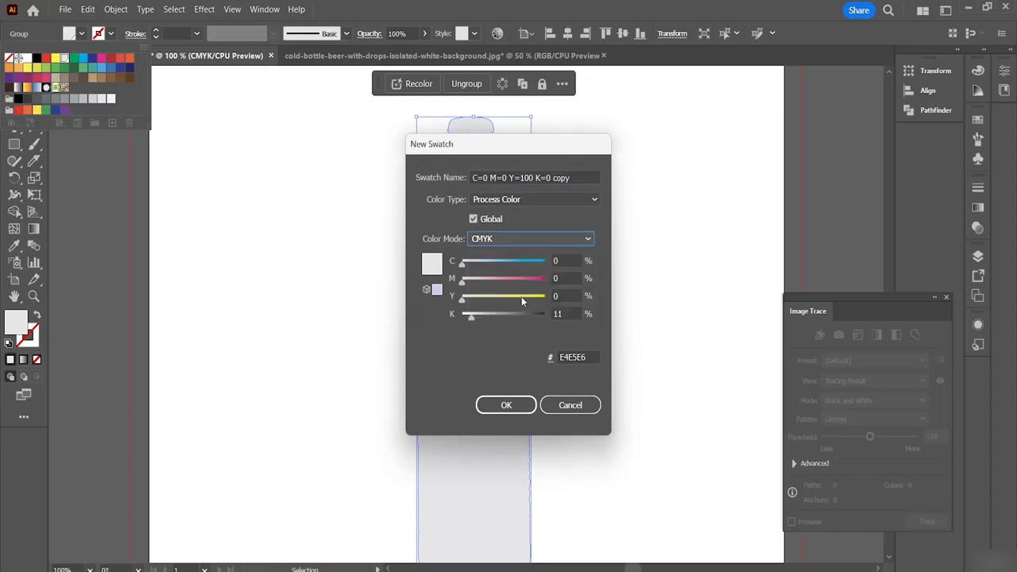
left_click_drag(463, 299, 468, 267)
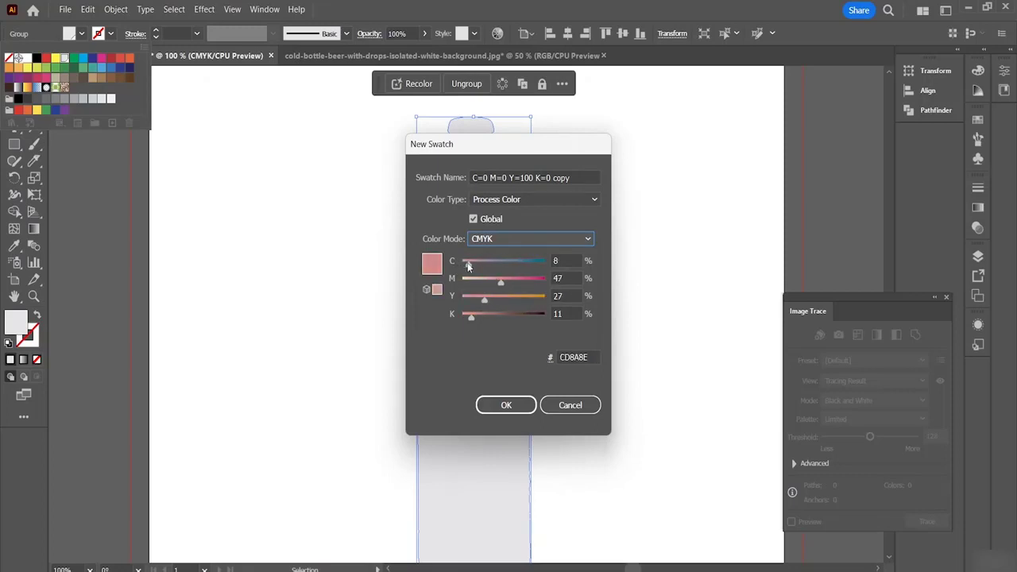
left_click(507, 405)
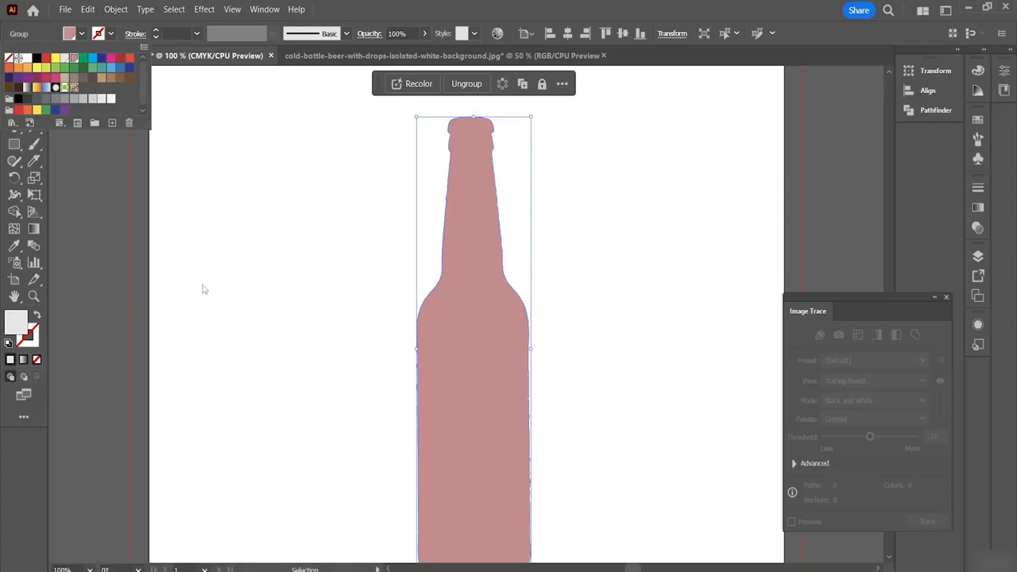
Close Image Trace and cut the bottle into five pieces with the Knife tool, crossing below the cap, at the neck's base, mid-body and near the base.
left_click(946, 298)
left_click_drag(891, 312, 890, 312)
key("ctrl+minus")
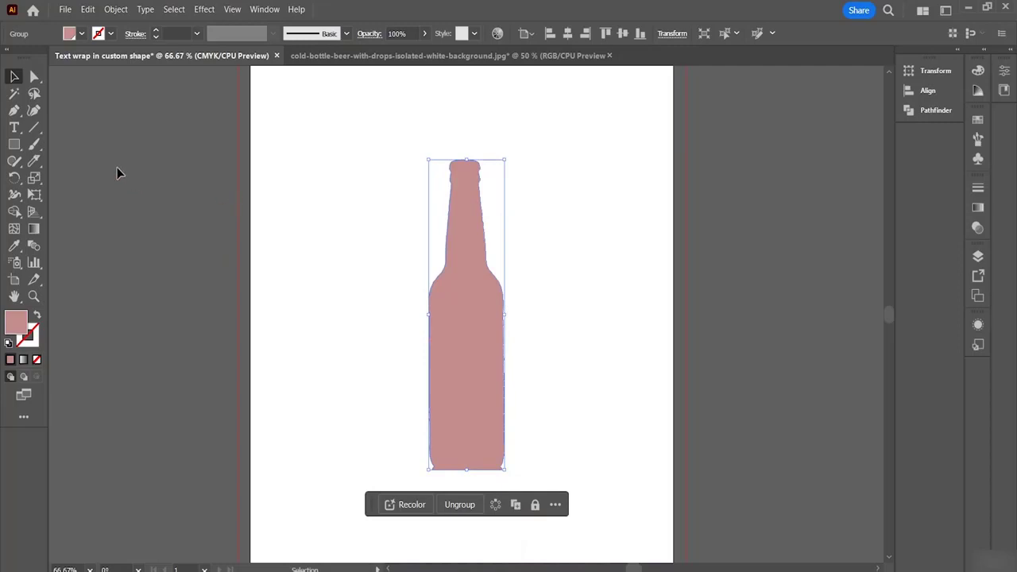
left_click(34, 161)
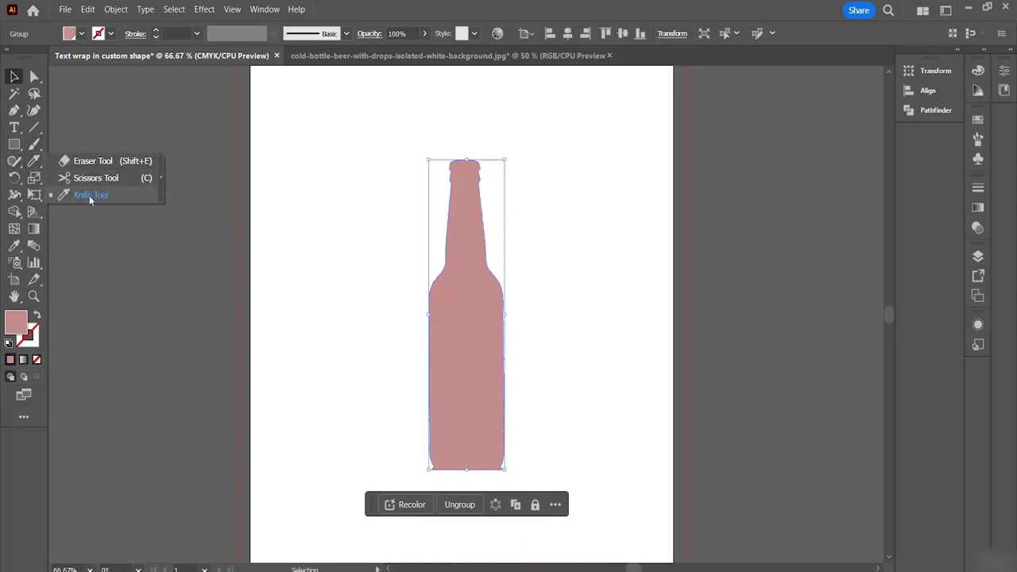
left_click(89, 196)
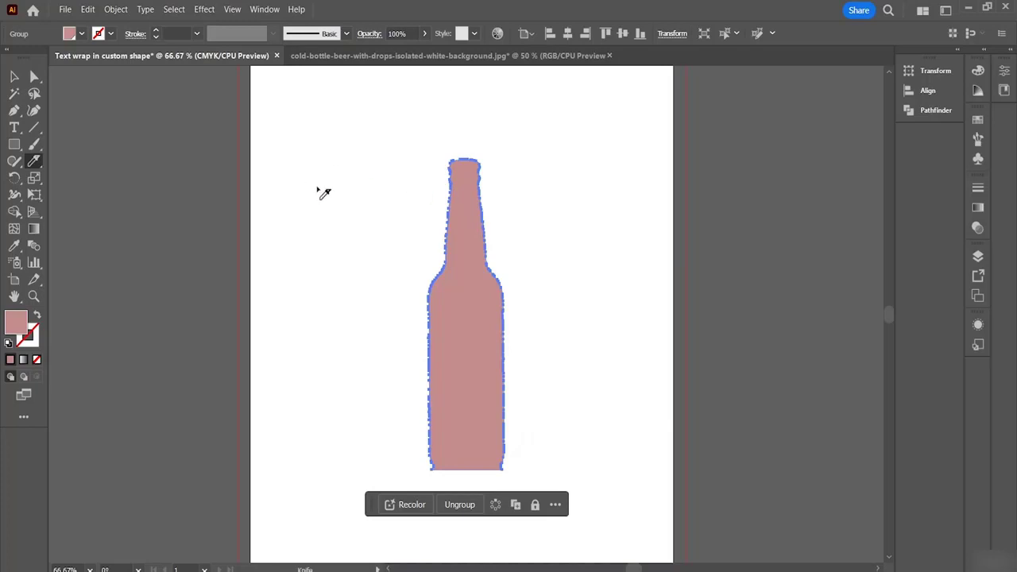
left_click_drag(284, 153, 383, 135)
mouse_move(414, 170)
left_mouse_down()
mouse_move(482, 185)
mouse_move(558, 170)
left_mouse_up()
mouse_move(395, 248)
left_mouse_down()
mouse_move(479, 264)
mouse_move(558, 261)
left_mouse_up()
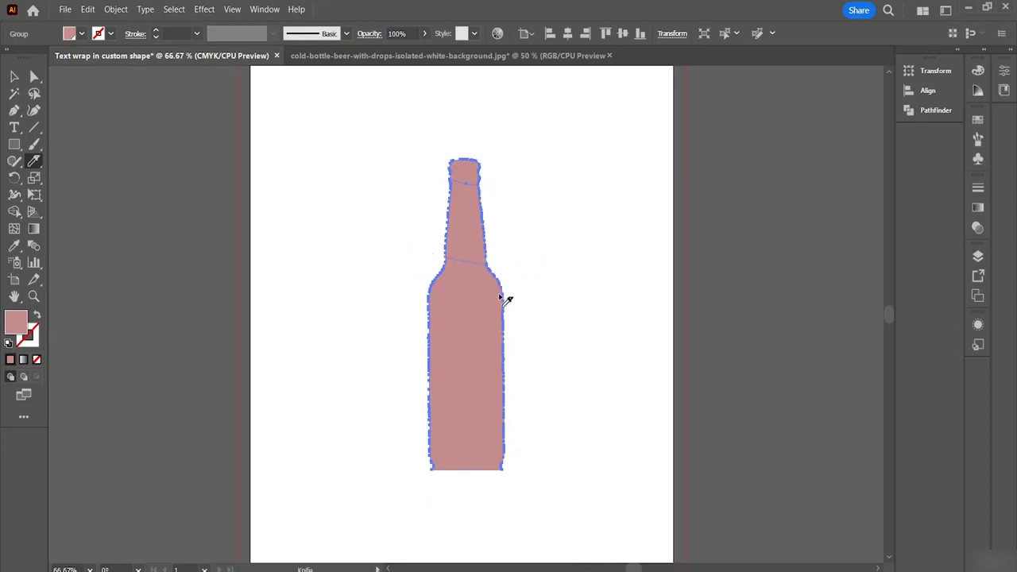
scroll(445, 345, "down", 1)
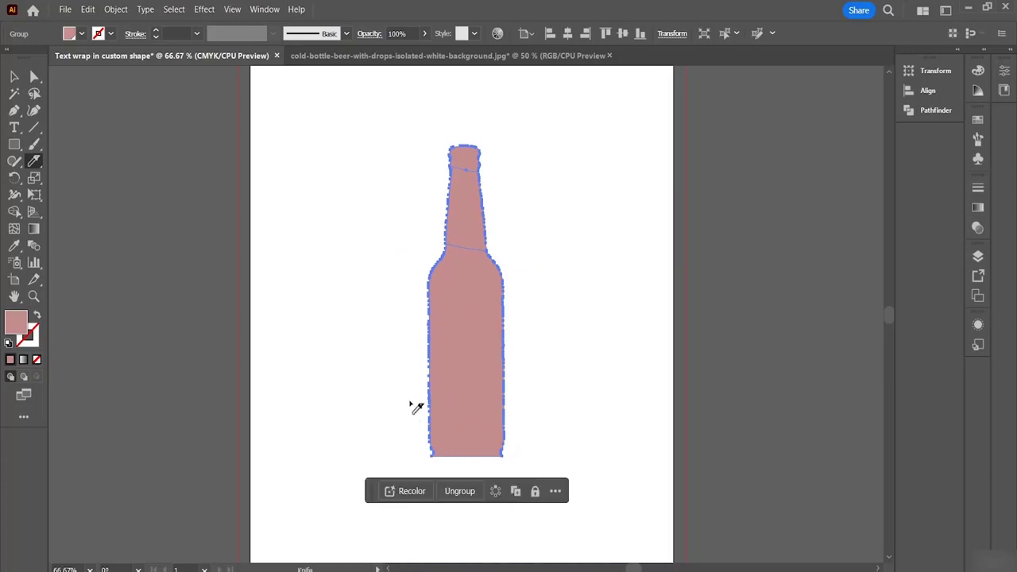
mouse_move(357, 309)
left_mouse_down()
mouse_move(450, 344)
mouse_move(630, 319)
left_mouse_up()
mouse_move(358, 396)
left_mouse_down()
mouse_move(426, 438)
mouse_move(486, 450)
mouse_move(528, 441)
mouse_move(586, 395)
left_mouse_up()
left_click(13, 77)
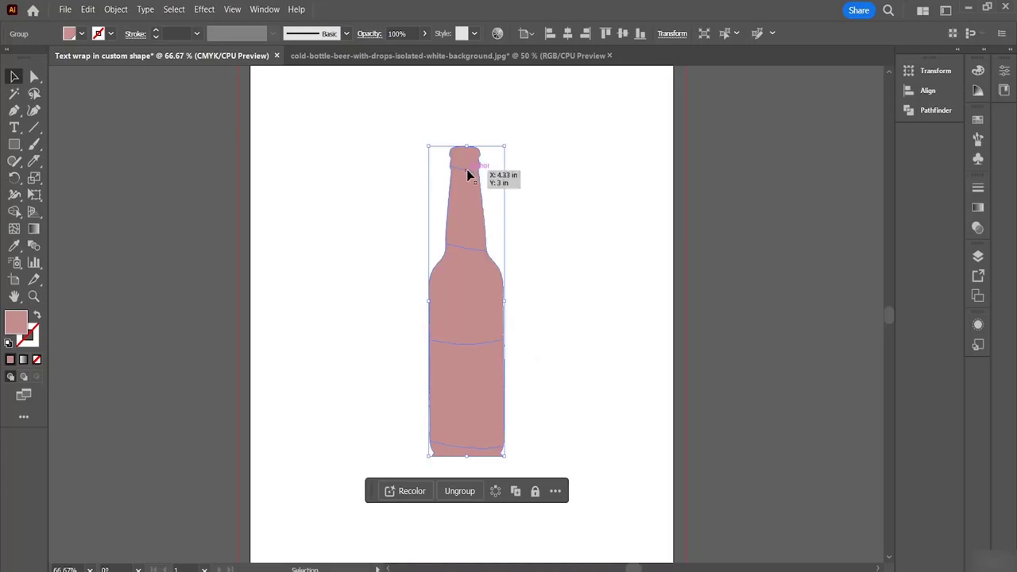
Isolate the bottle group and nudge the cap piece slightly upward to open a narrow gap above the neck.
left_click(34, 161)
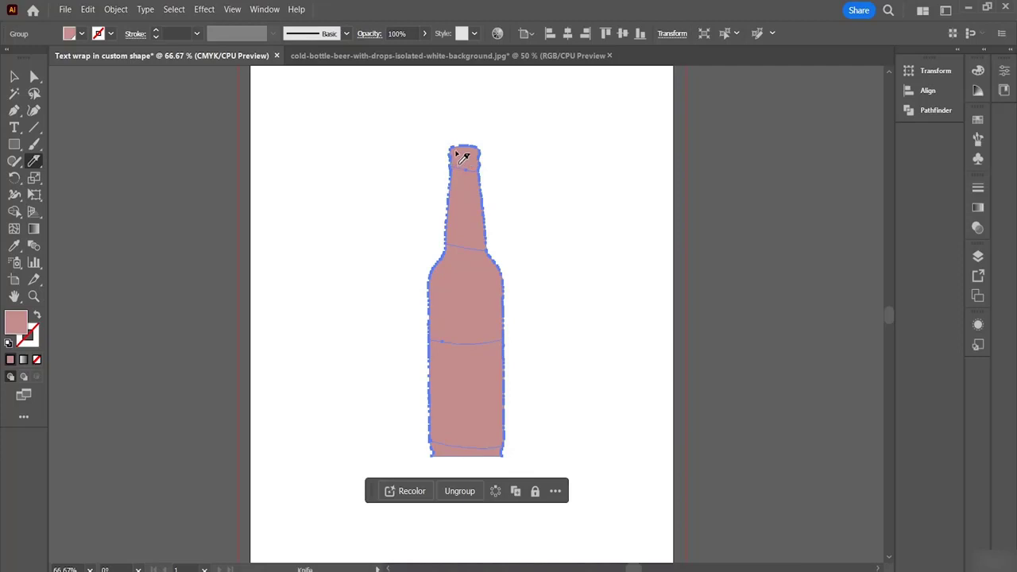
left_click(15, 76)
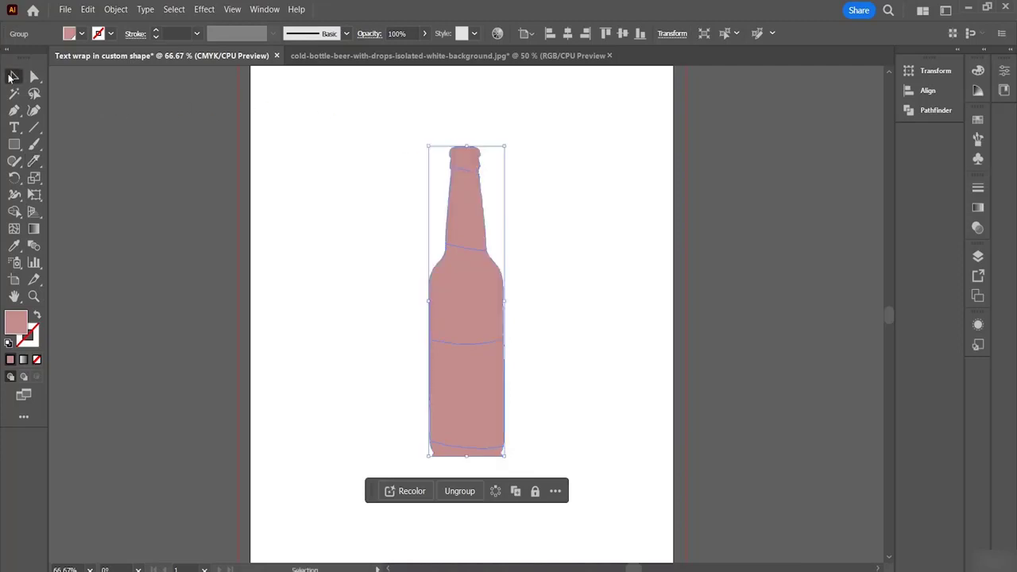
double_click(465, 164)
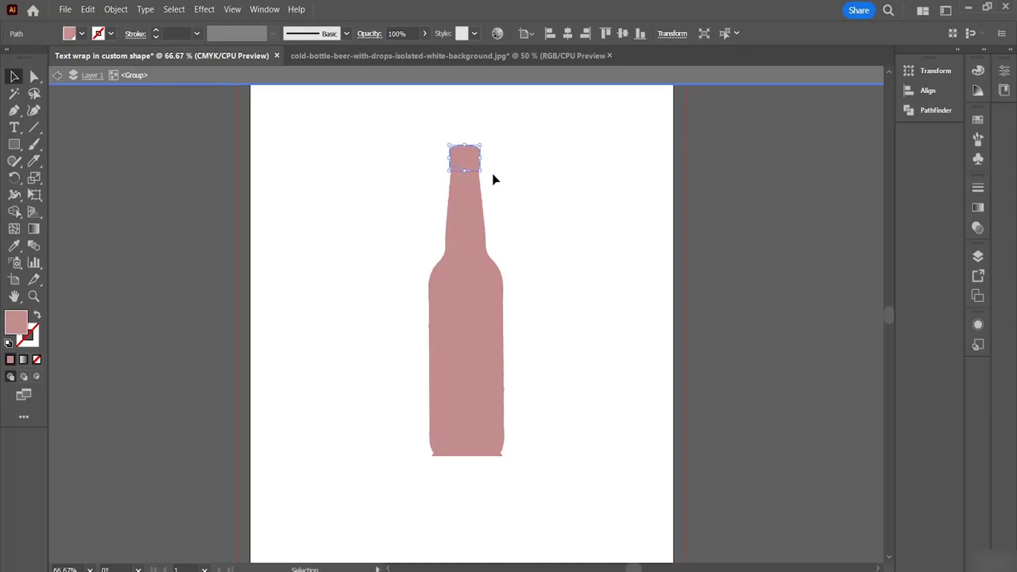
key("Up")
key("Up")
key("Up")
key("Up")
Nudge the bottle's base piece downward to separate it from the lower body.
left_click(459, 454)
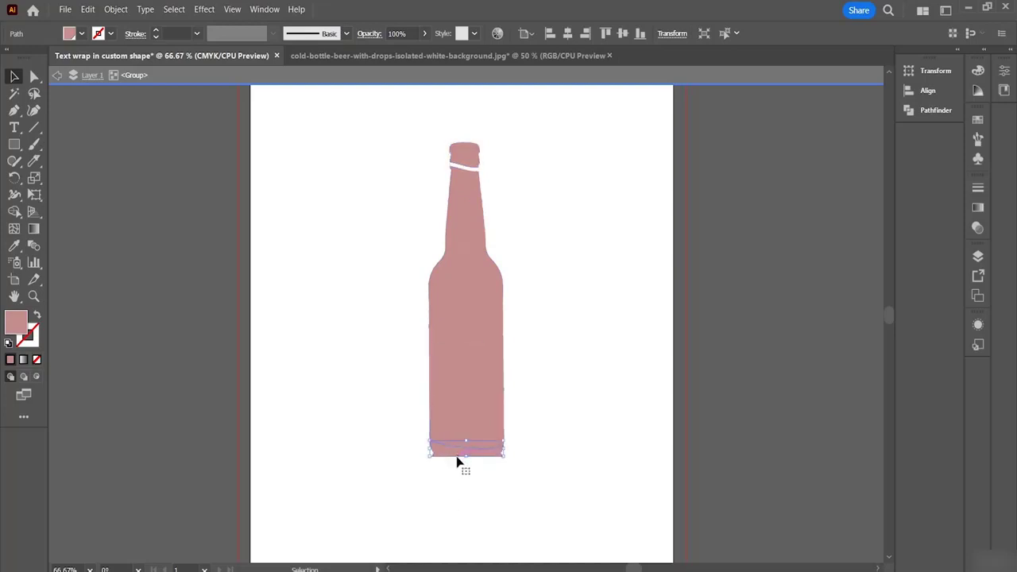
key("Down")
key("Down")
key("Down")
key("Down")
key("Down")
key("Down")
key("Down")
key("Down")
key("Down")
key("Down")
key("Down")
key("Down")
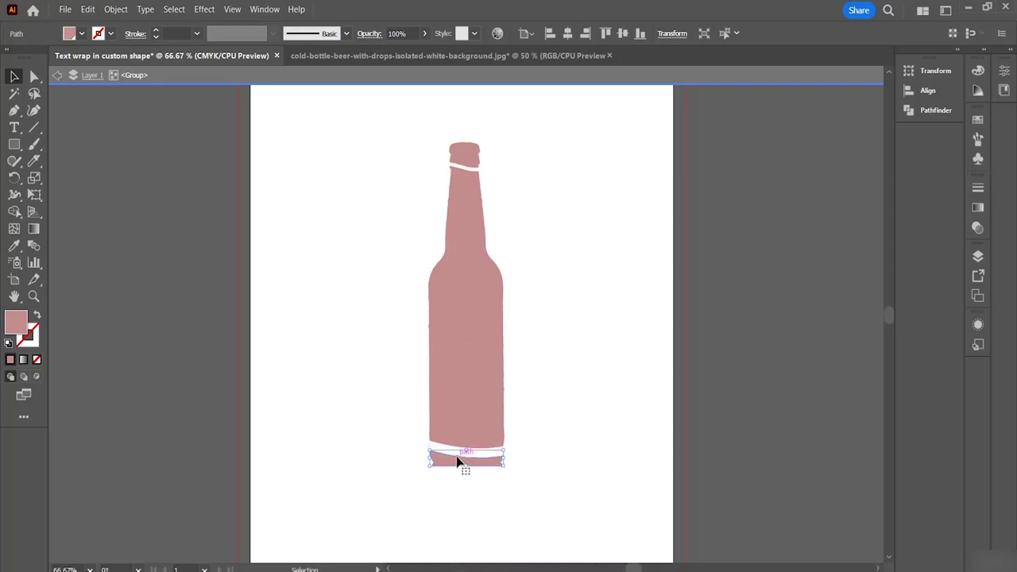
Nudge the lower body piece downward, leaving narrow gaps between it and the pieces above and below.
left_click(468, 404)
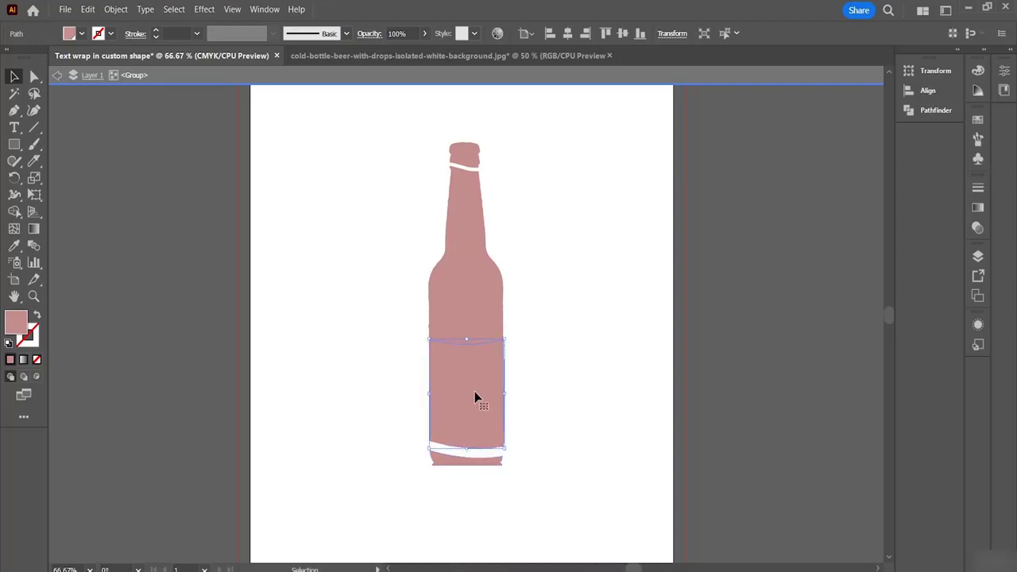
key("Down")
key("Down")
key("Down")
key("Down")
key("Down")
key("Down")
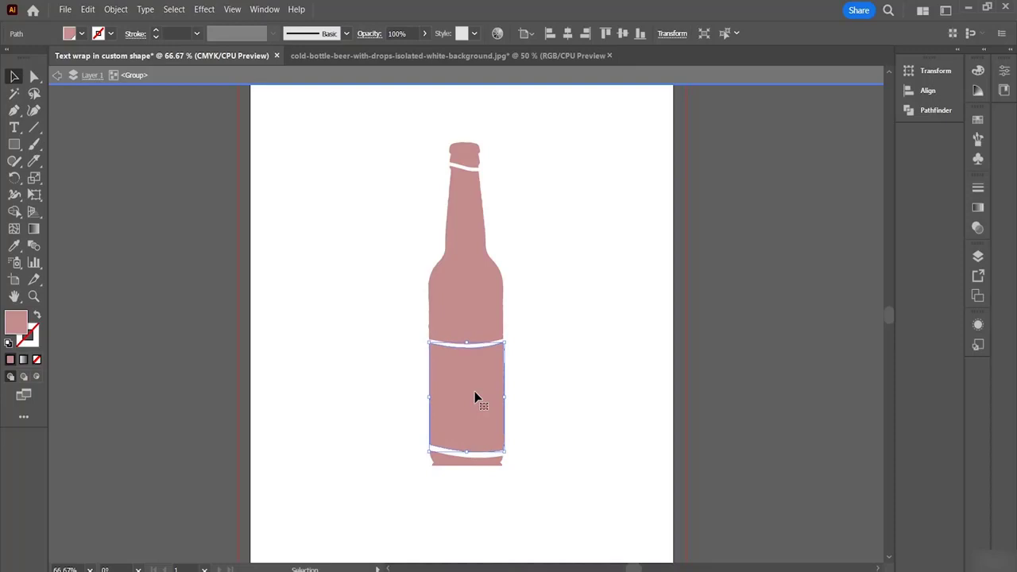
key("Down")
key("Down")
key("Down")
key("Down")
key("Down")
key("Down")
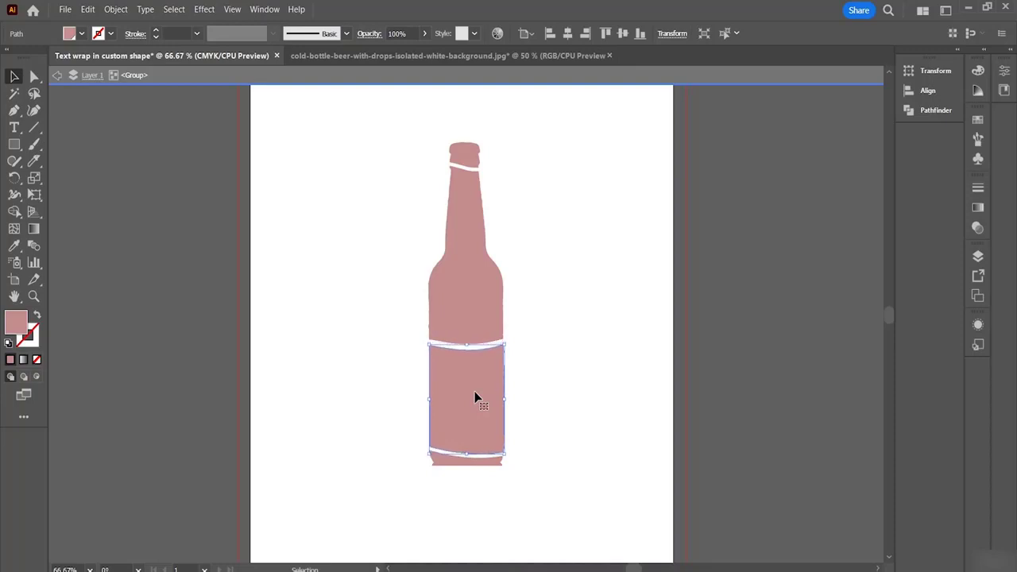
Nudge the shoulder piece slightly downward to open a thin gap below the neck, and deselect it.
left_click(480, 312)
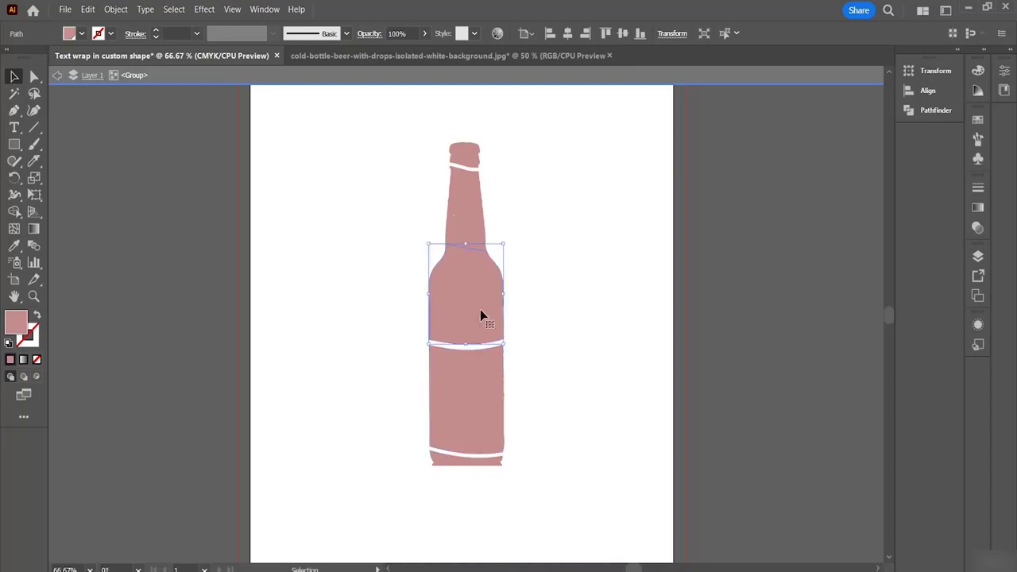
key("Down")
key("Down")
key("Down")
key("Down")
key("Down")
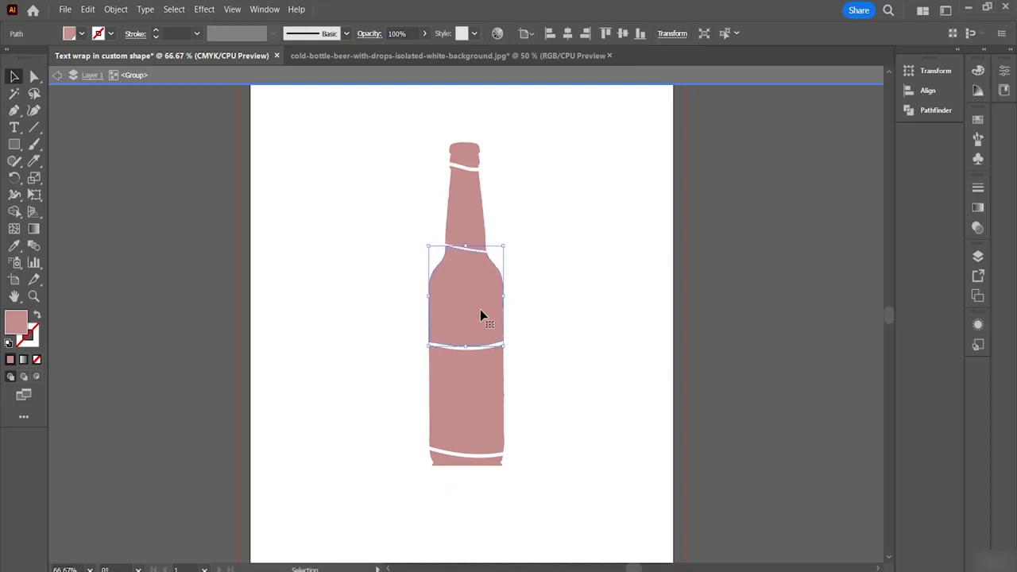
left_click(602, 313)
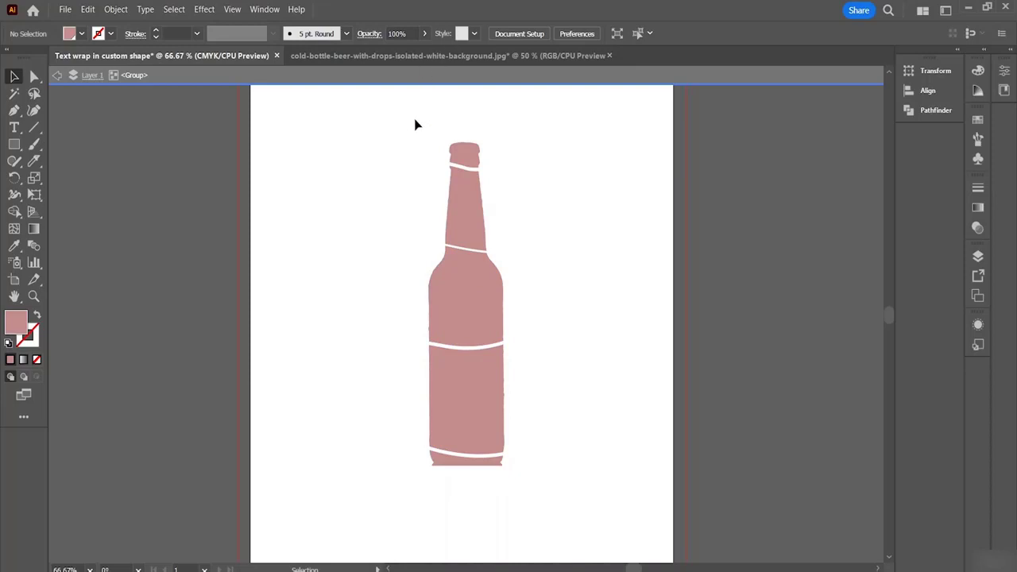
Select all five bottle pieces and move them together to the artboard's left side.
left_click_drag(411, 117, 547, 526)
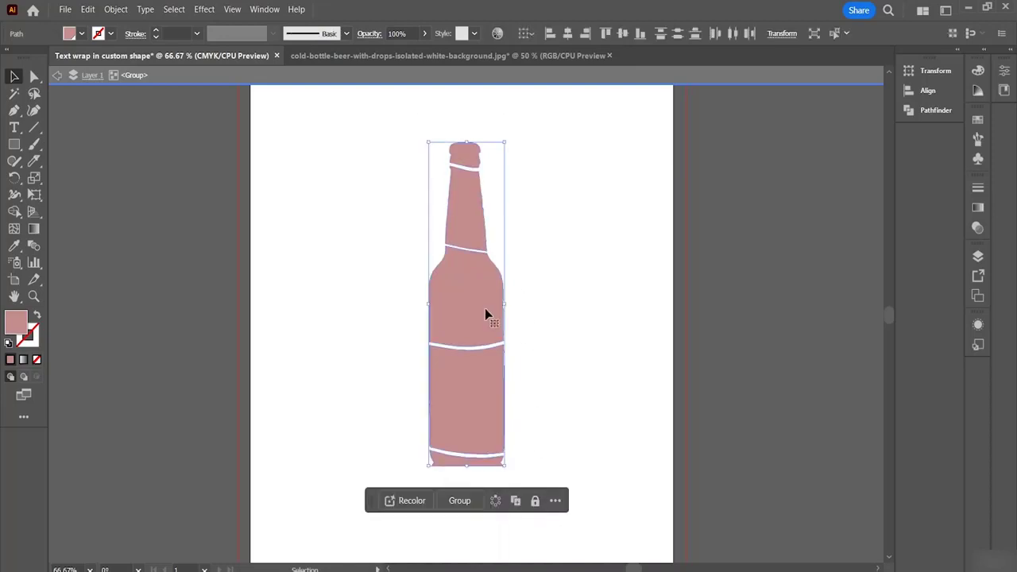
left_click_drag(481, 311, 324, 308)
left_click(478, 263)
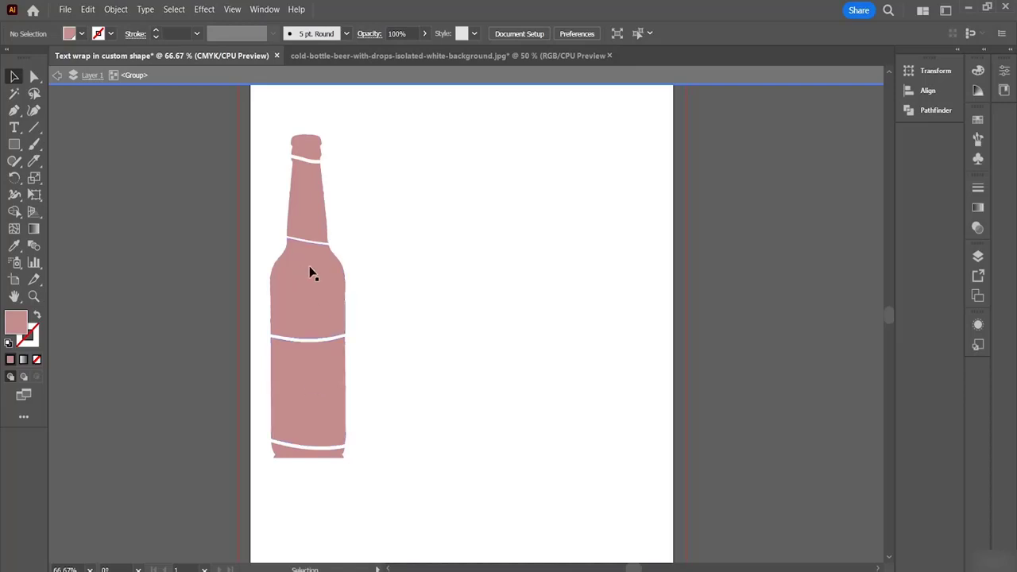
Add the point text "I AM" on the empty area beside the bottle's neck.
left_click(15, 130)
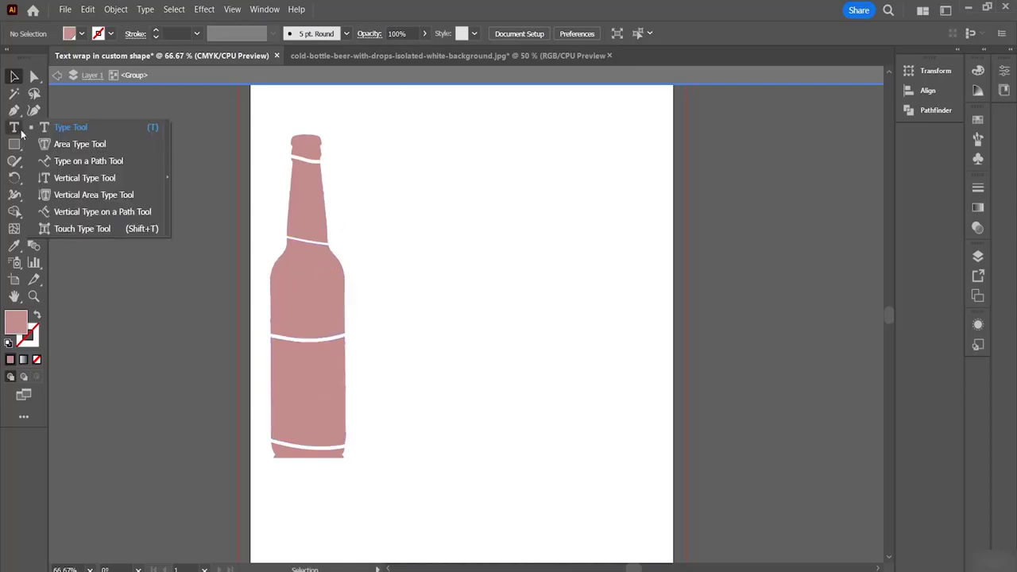
left_click(71, 127)
left_click(486, 173)
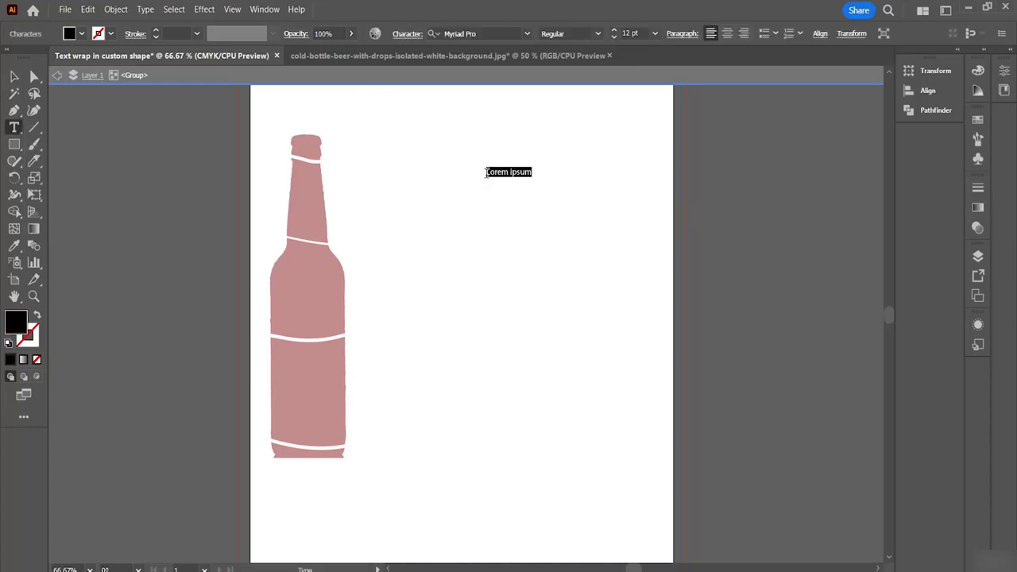
key("BackSpace")
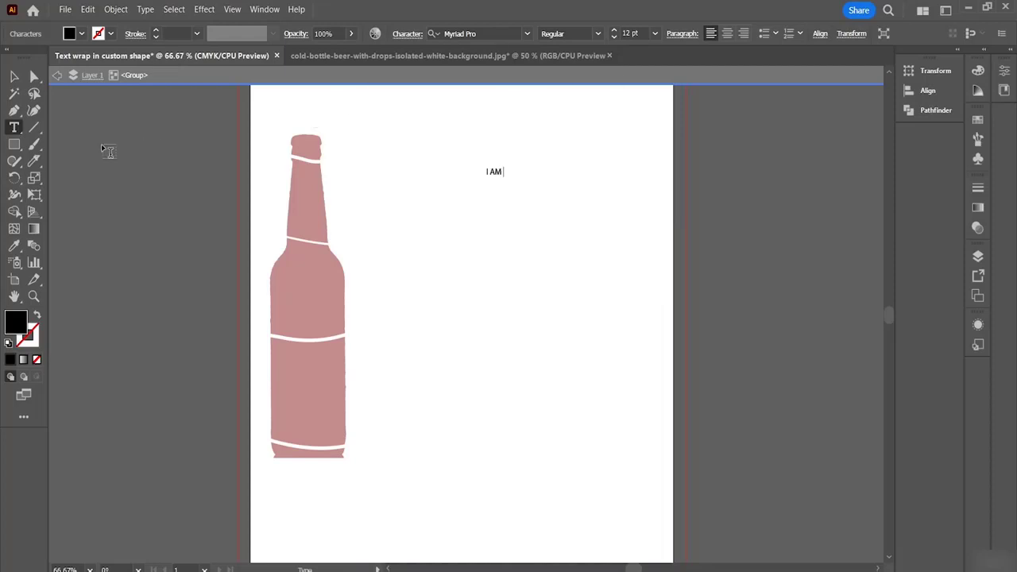
key("Escape")
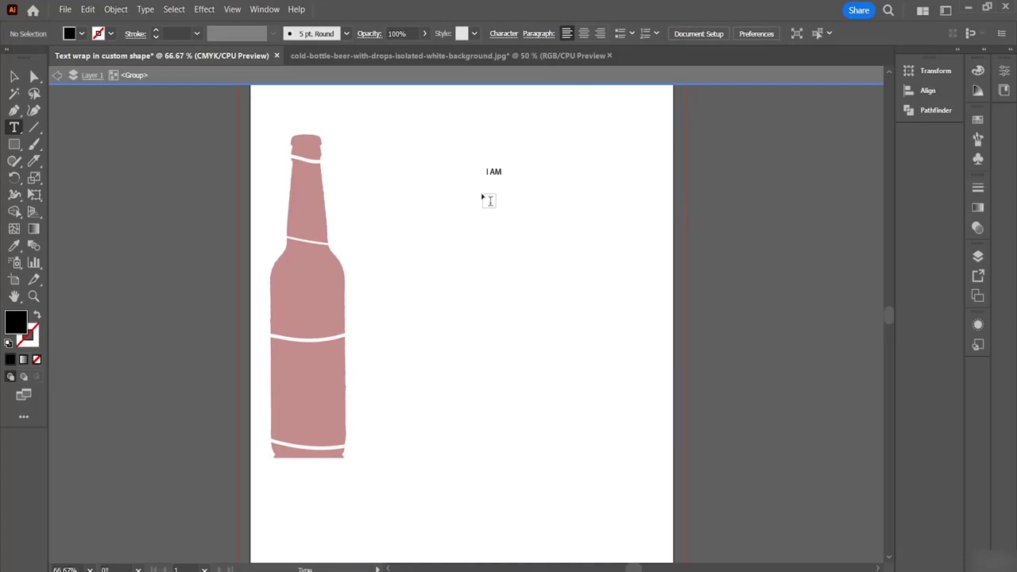
left_click(14, 77)
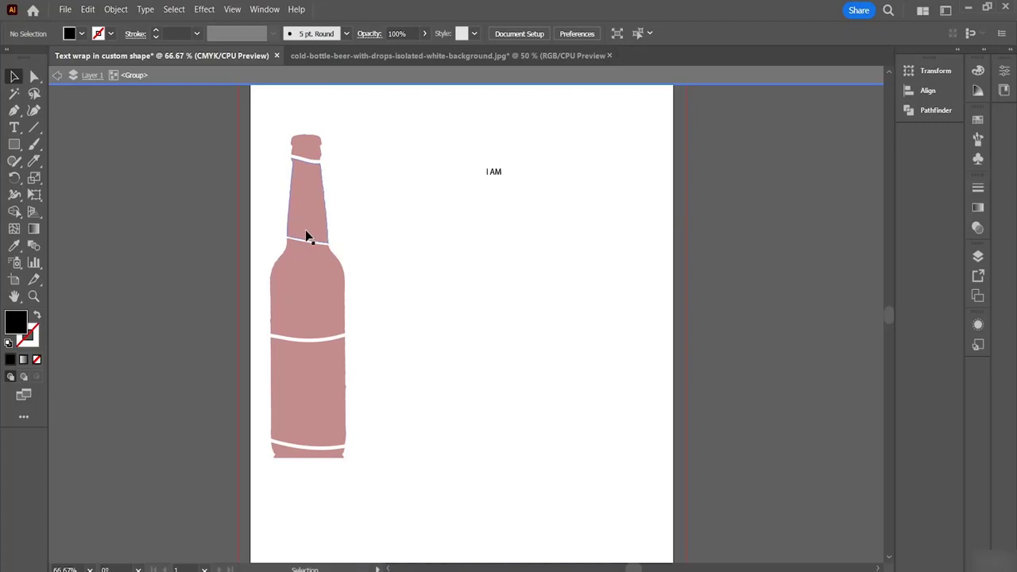
Duplicate the "I AM" text just below itself and change the copy to "HERE FOR THE".
left_click(497, 175)
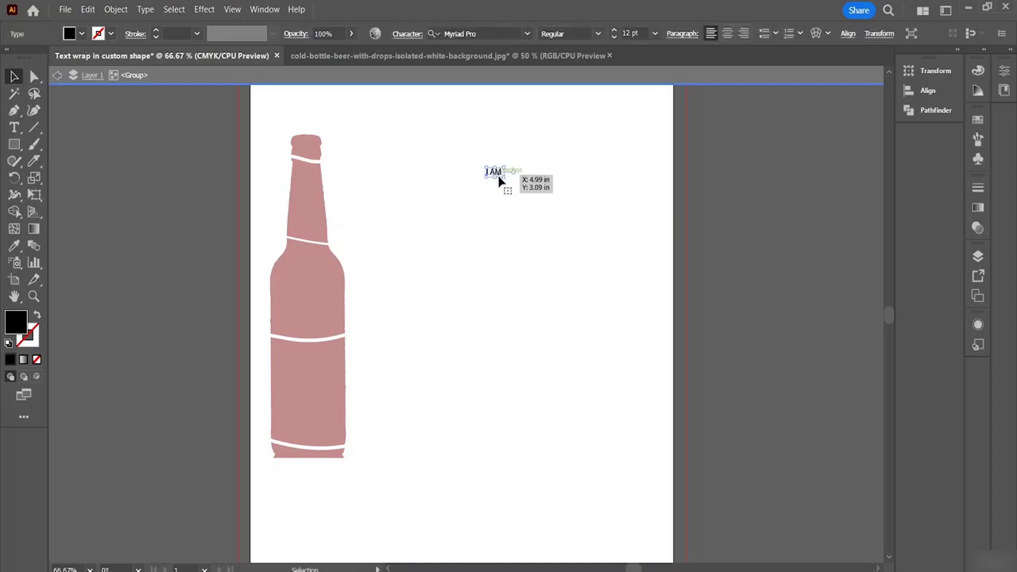
left_click_drag(498, 182, 501, 197)
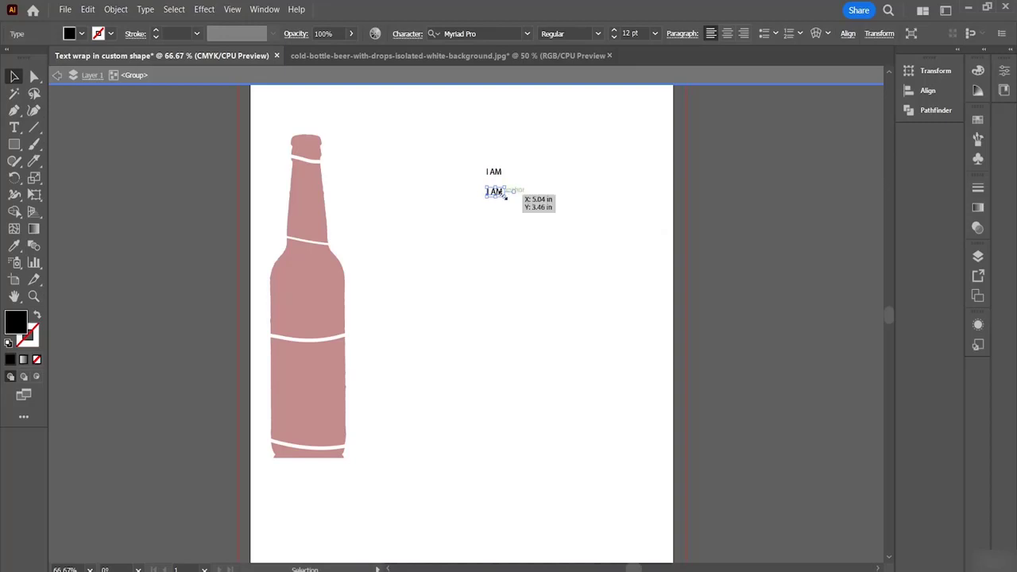
key("t")
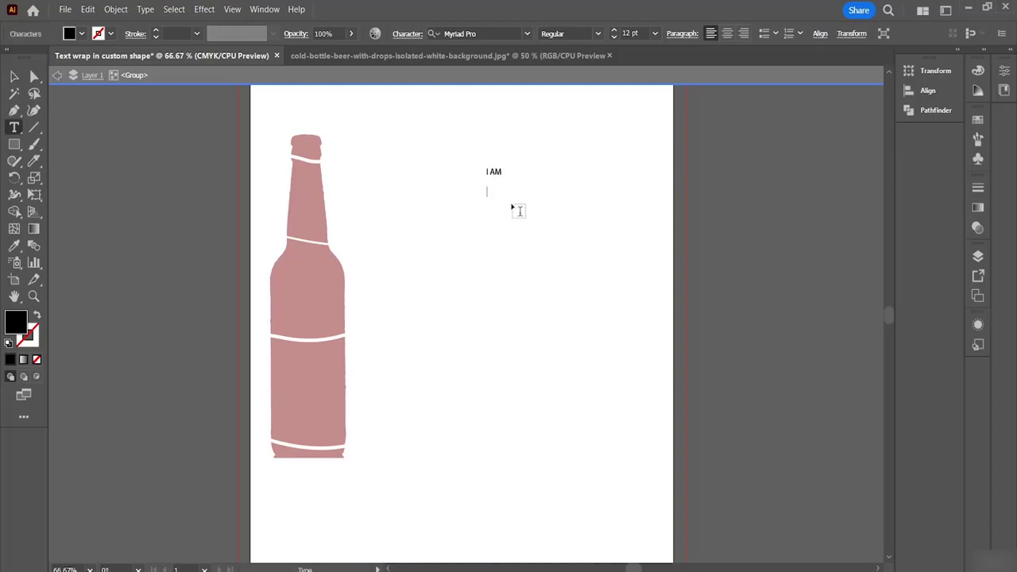
type("hw")
left_click(14, 75)
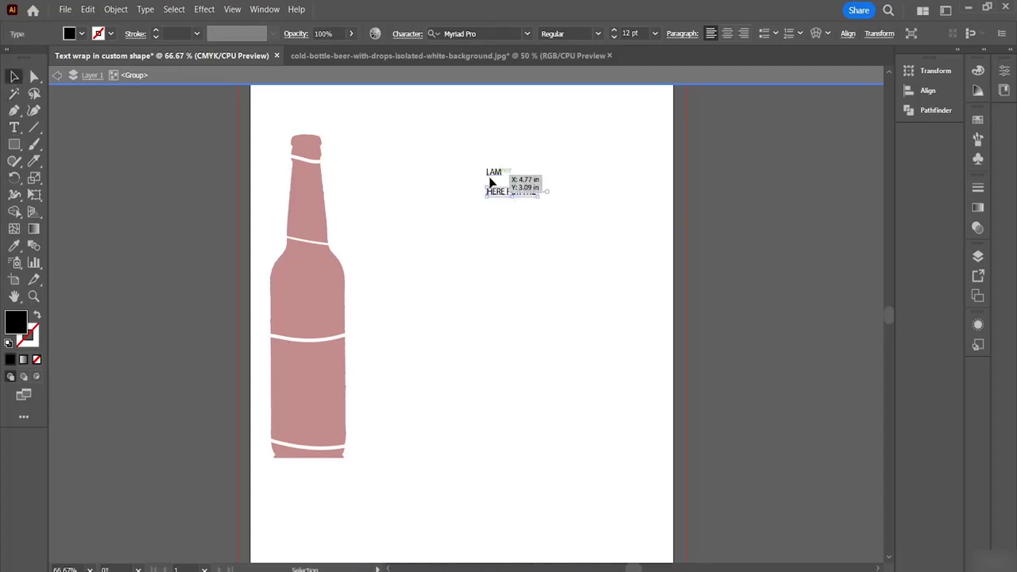
Duplicate the "HERE FOR THE" line directly beneath itself and replace the copy's text with "BEER".
left_click_drag(516, 194, 521, 217)
key("t")
left_click(537, 213)
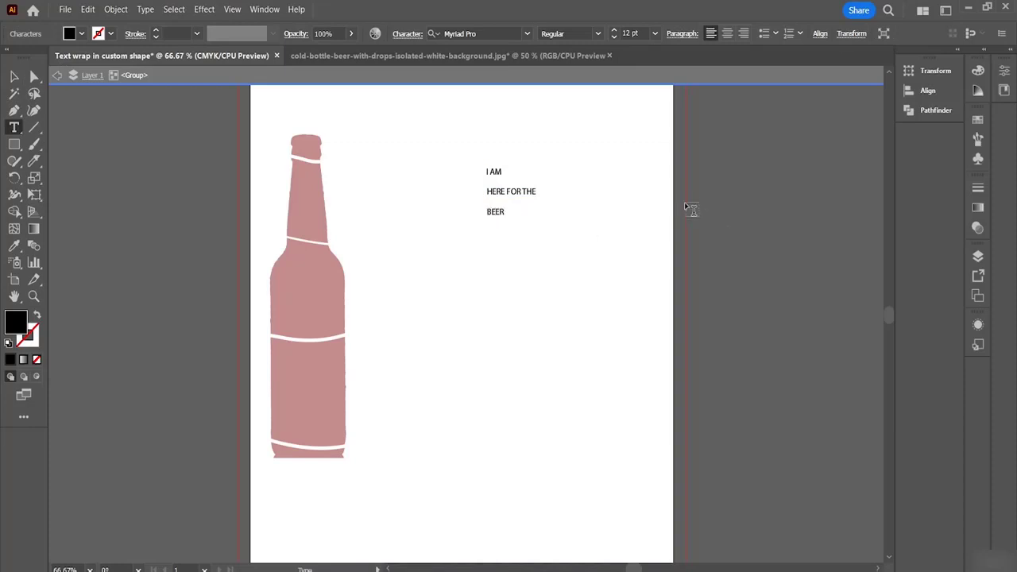
left_click(14, 74)
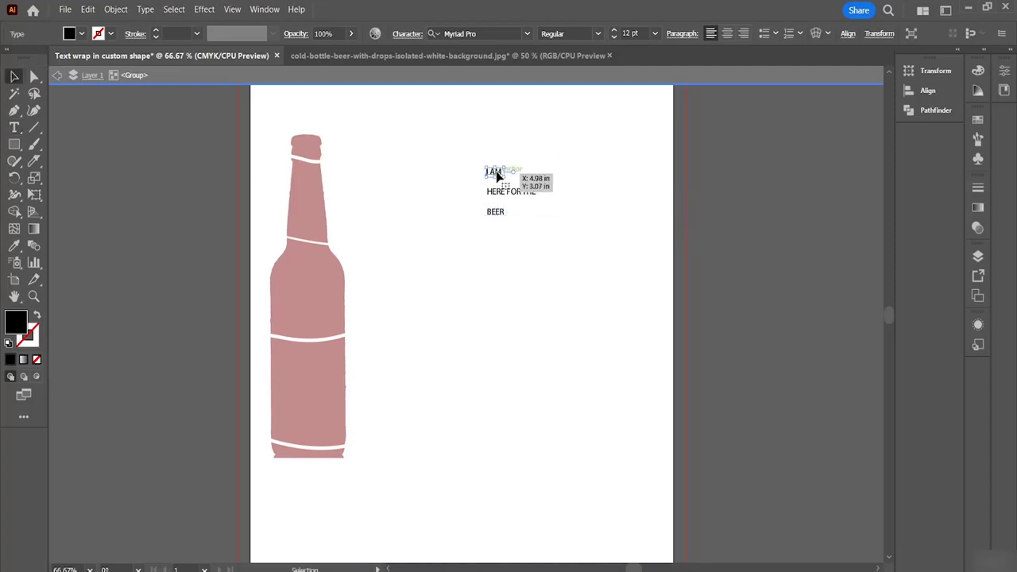
Move the "BEER" and "HERE FOR THE" lines lower on the artboard and enlarge "I AM" to about 82 pt.
left_click_drag(495, 216, 514, 337)
left_click_drag(509, 198, 500, 349)
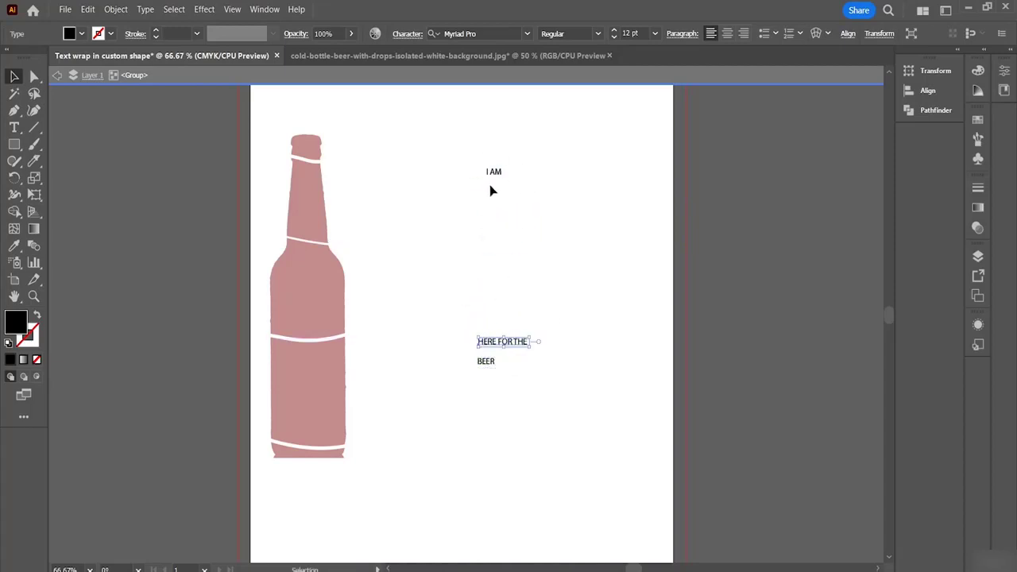
left_click(494, 172)
left_click_drag(506, 180, 511, 208)
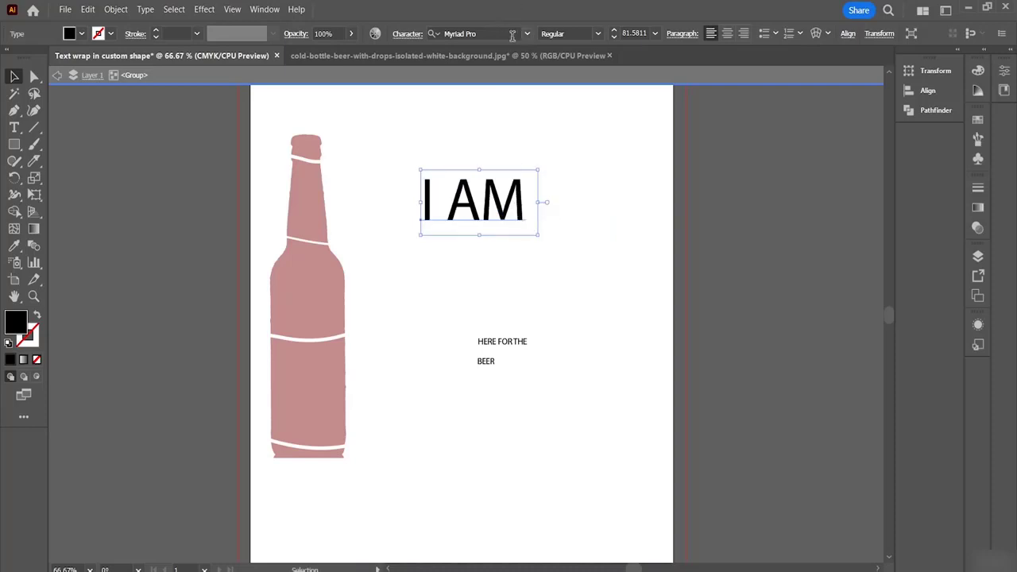
Set the "I AM" text in the Impact font.
double_click(527, 204)
left_click_drag(526, 203, 424, 197)
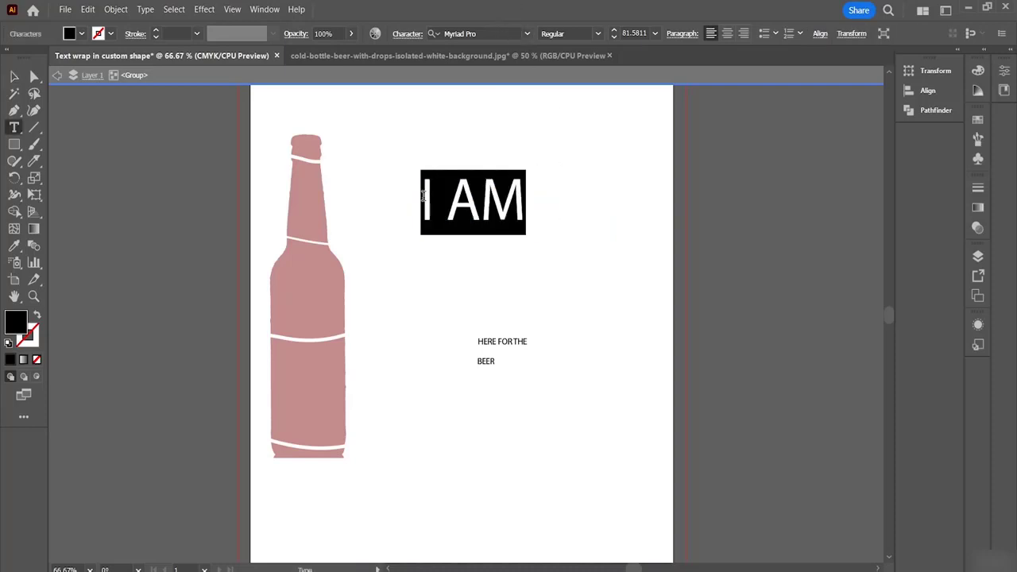
left_click(529, 35)
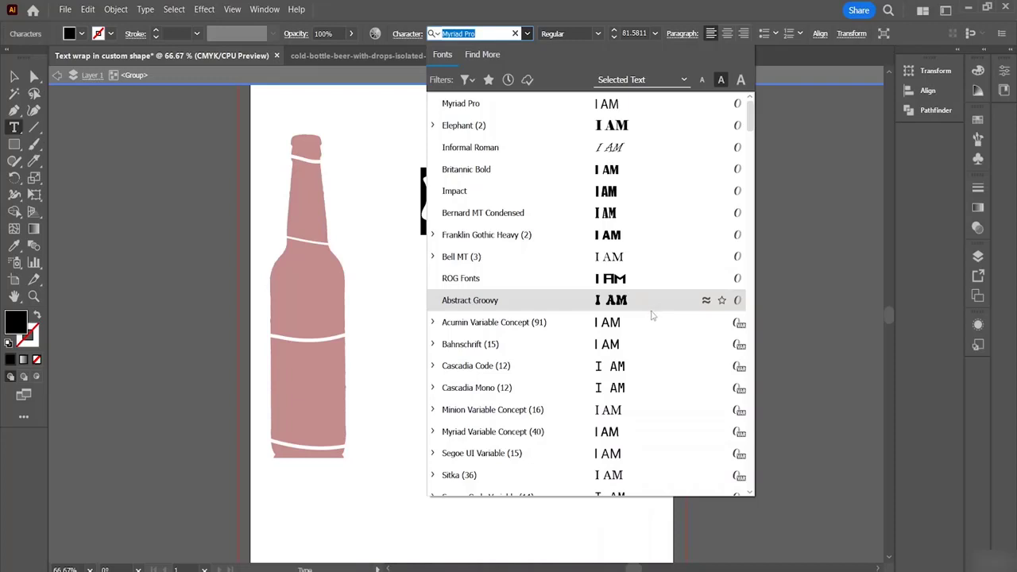
left_click(667, 199)
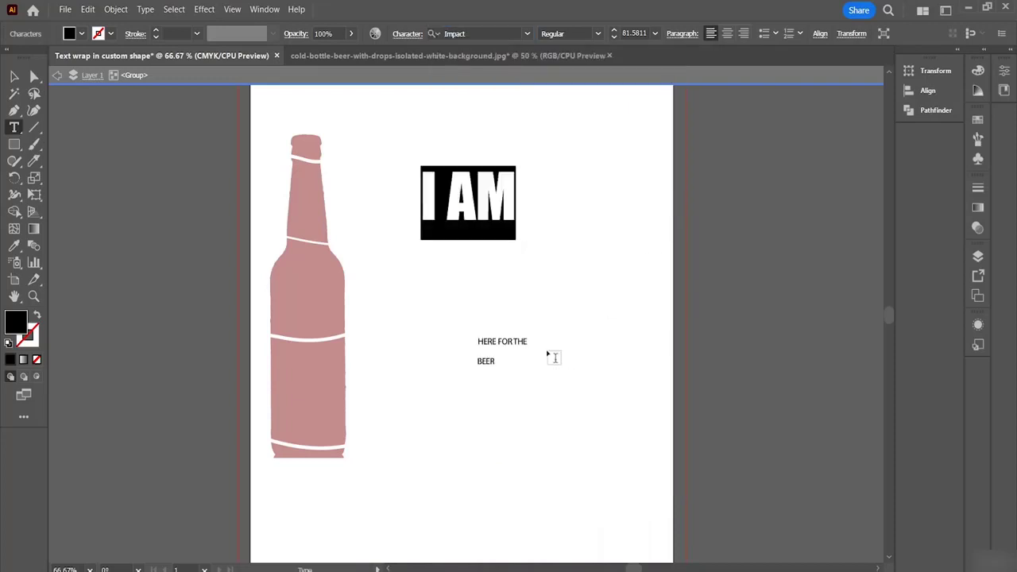
left_click(14, 75)
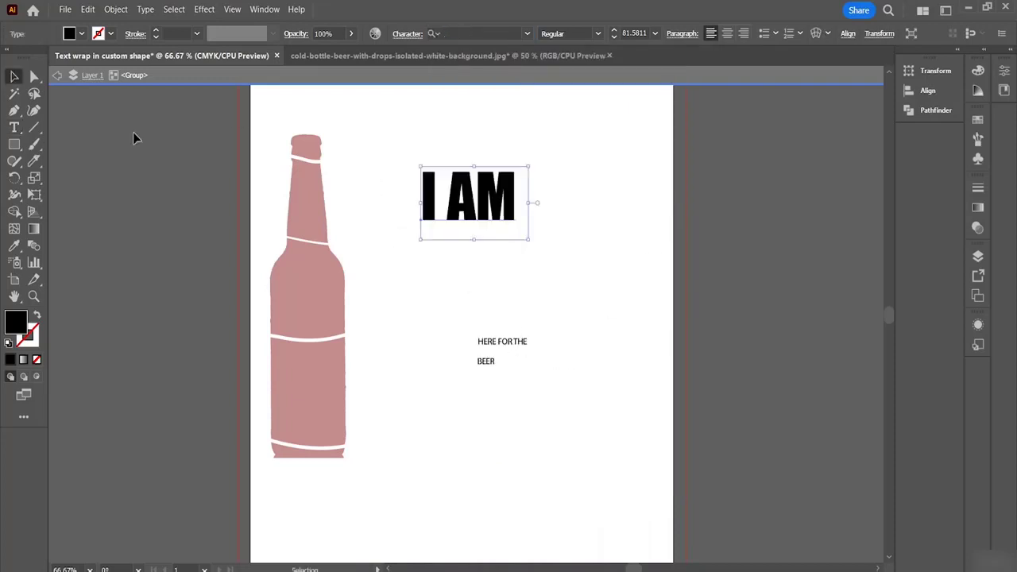
Enlarge the "HERE FOR THE" text to about 44 pt and place it between "I AM" and "BEER".
double_click(503, 343)
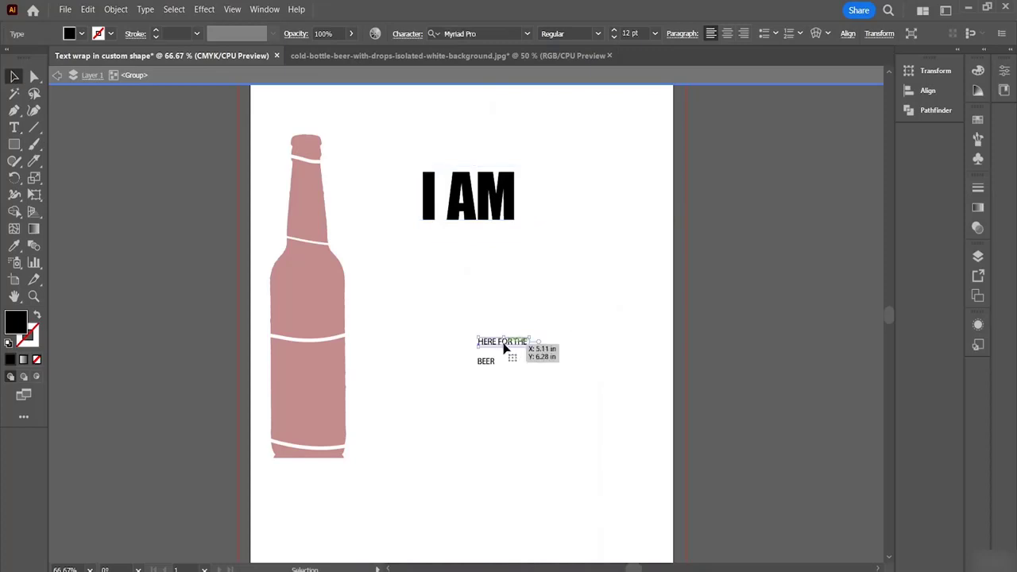
left_click(13, 75)
left_click_drag(502, 342, 625, 433)
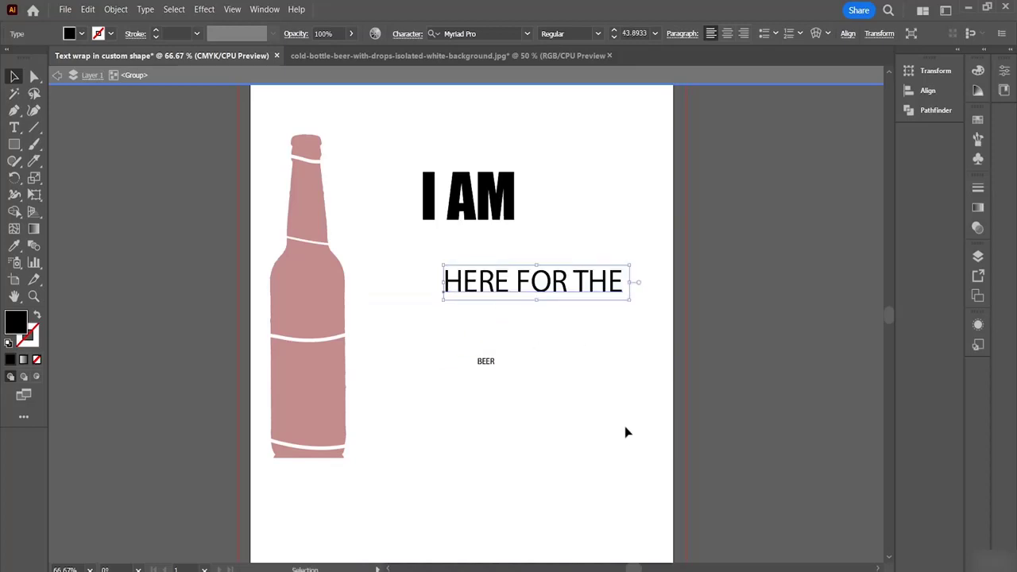
Set "HERE FOR THE" in the Abstract Groovy font and move it under "I AM", fully inside the artboard.
left_click(526, 33)
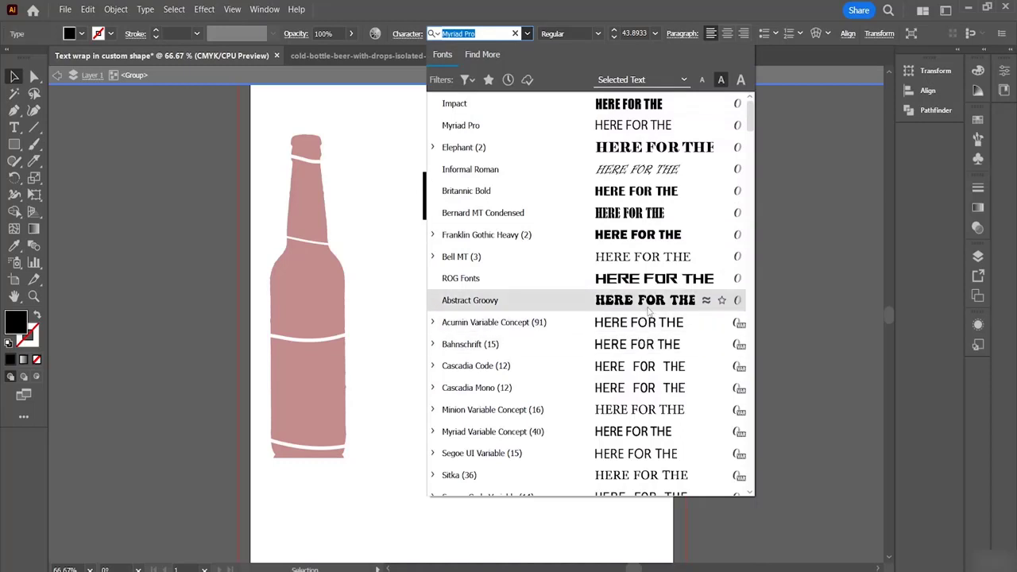
scroll(654, 433, "down", 4)
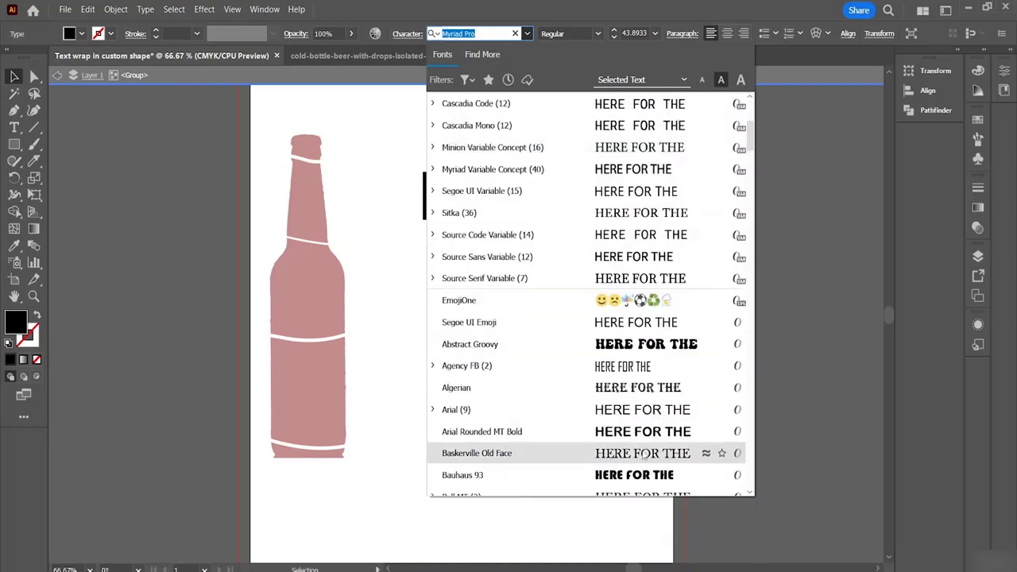
left_click(640, 344)
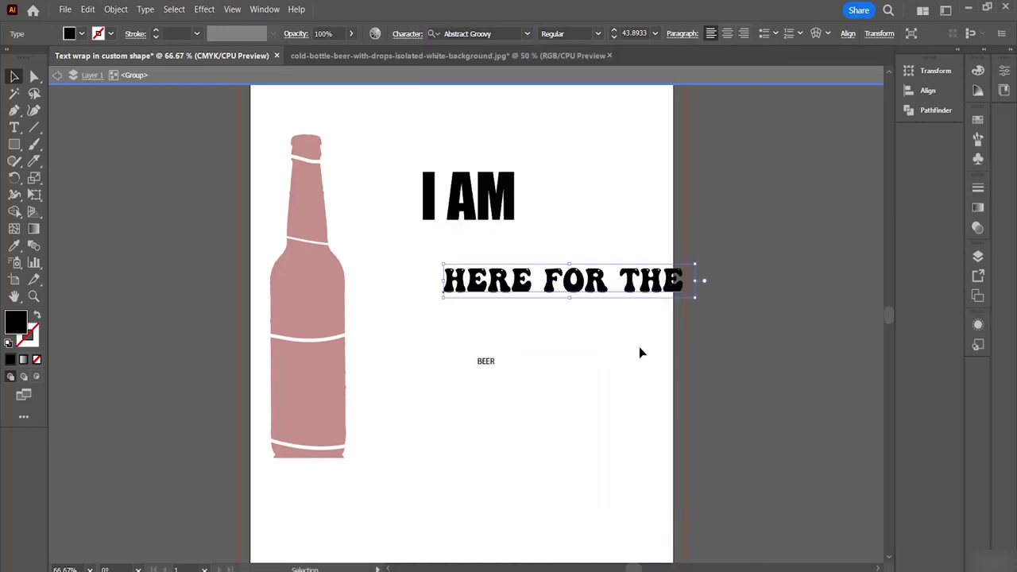
left_click_drag(593, 291, 537, 278)
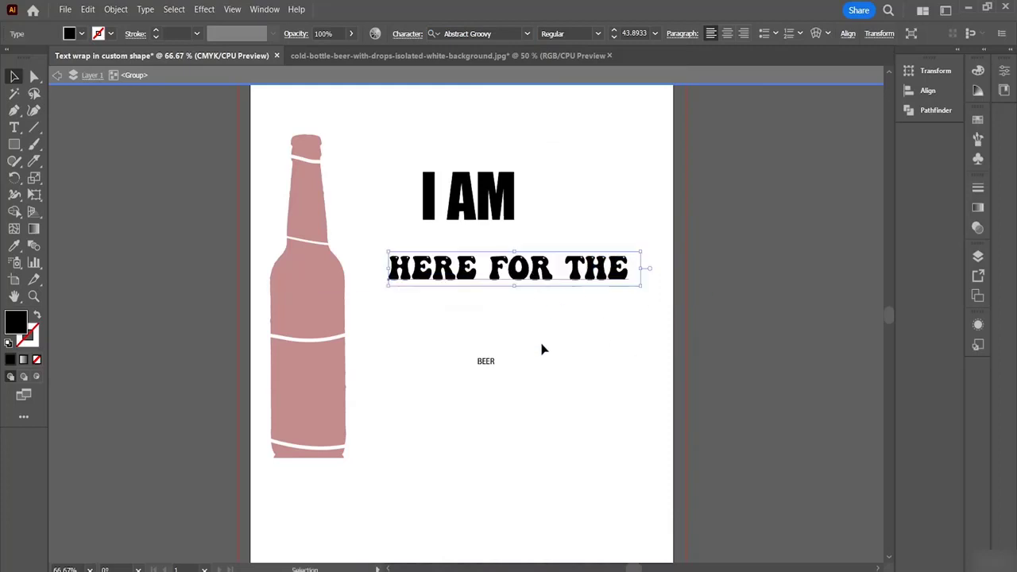
Scale the "BEER" text up to about 73 pt.
left_click(485, 363)
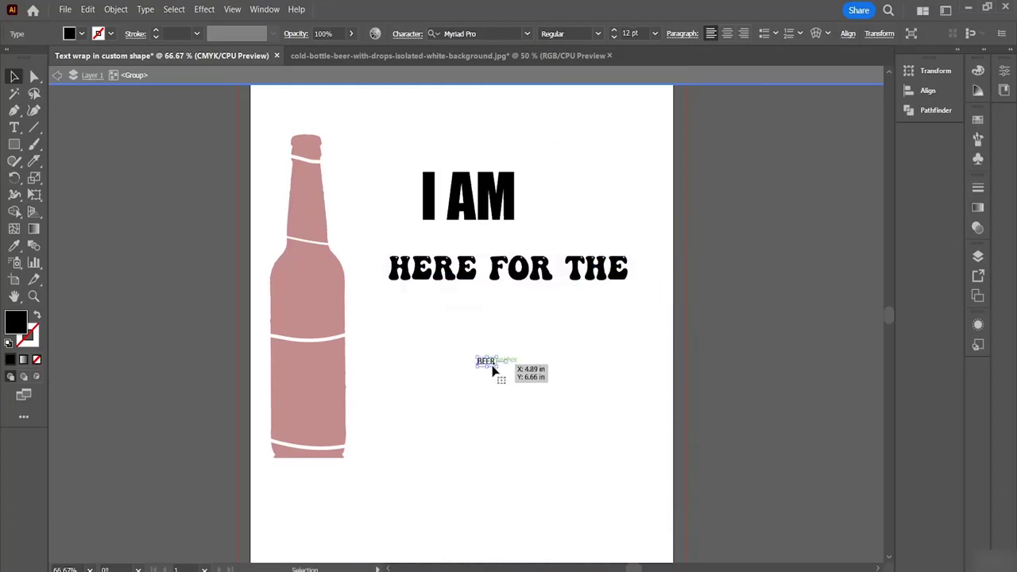
left_click_drag(498, 368, 638, 531)
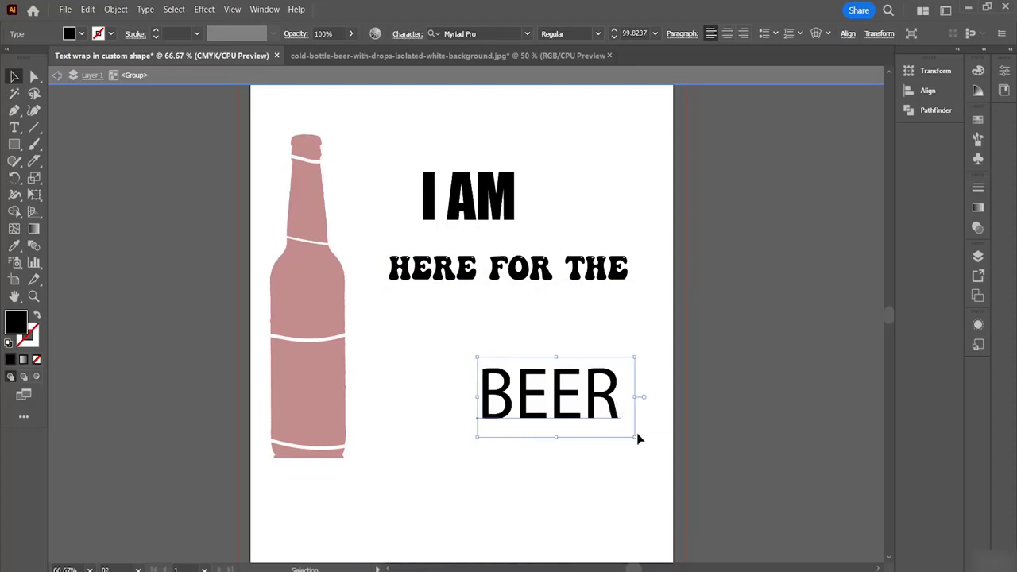
left_click_drag(635, 437, 477, 374)
Set the "BEER" text in the Bernard MT Condensed font.
double_click(579, 391)
left_click(527, 33)
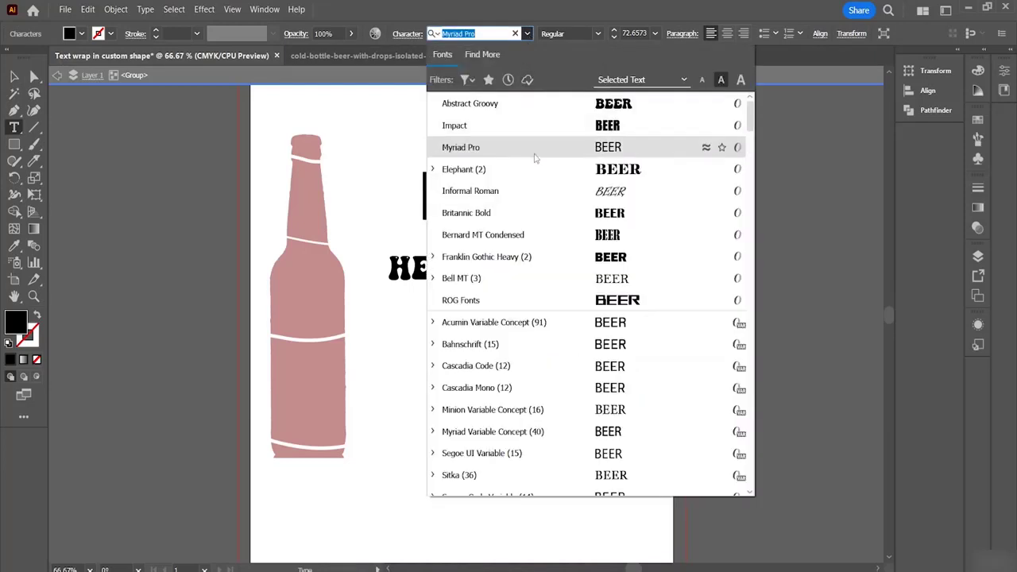
left_click(578, 235)
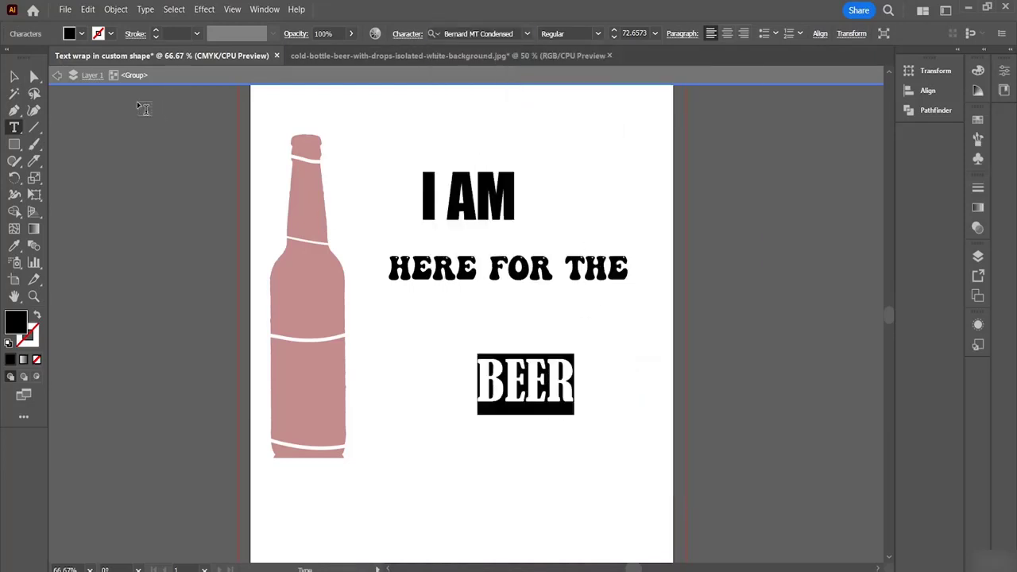
left_click(19, 77)
Move "BEER" up to sit directly beneath "HERE FOR THE", and leave nothing selected.
left_click_drag(553, 380, 493, 318)
left_click(615, 312)
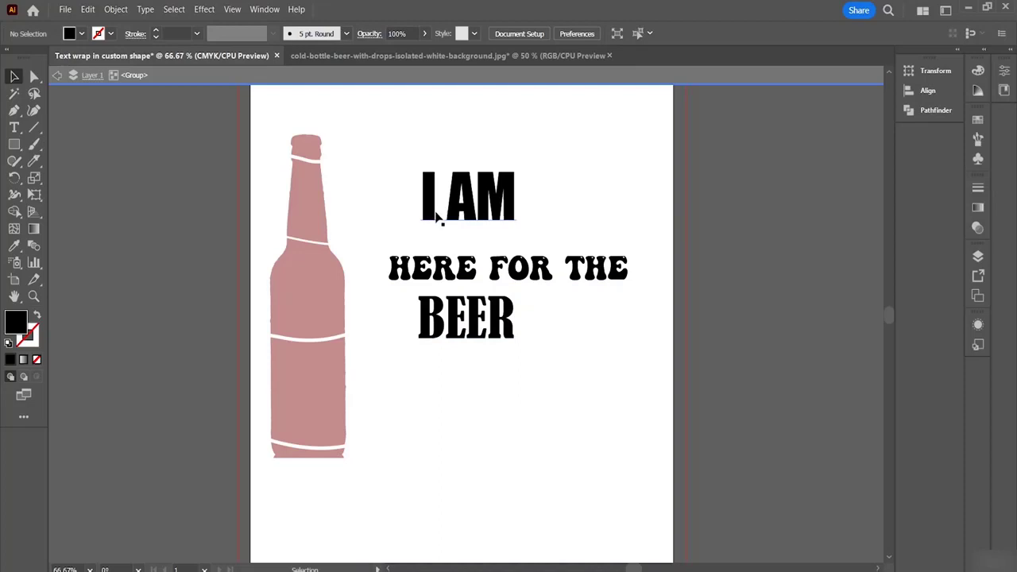
left_click(493, 208)
left_click(625, 217)
Select all the bottle pieces, bring them to the front of the stacking order, and deselect them.
left_click_drag(269, 120, 345, 525)
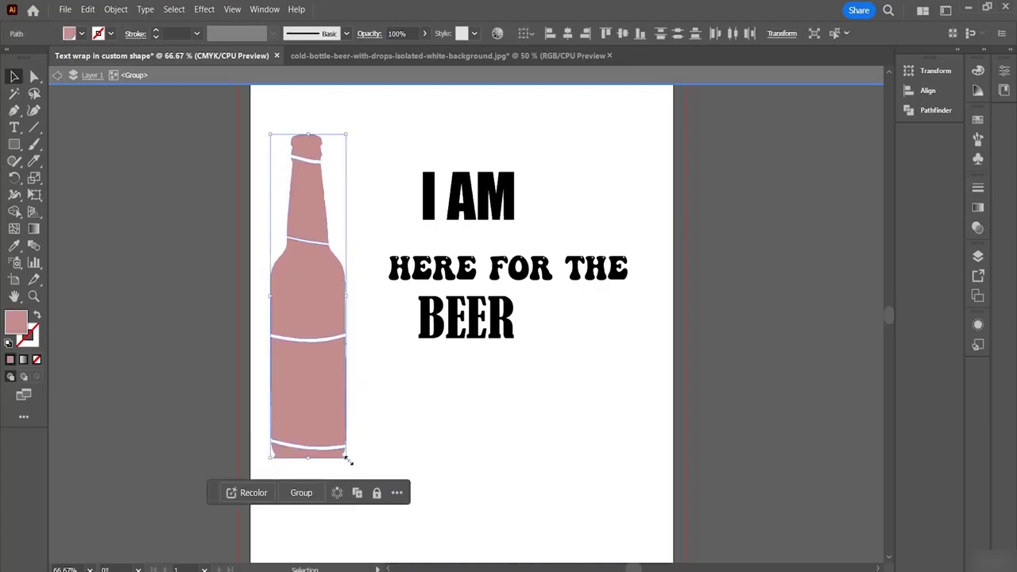
right_click(311, 363)
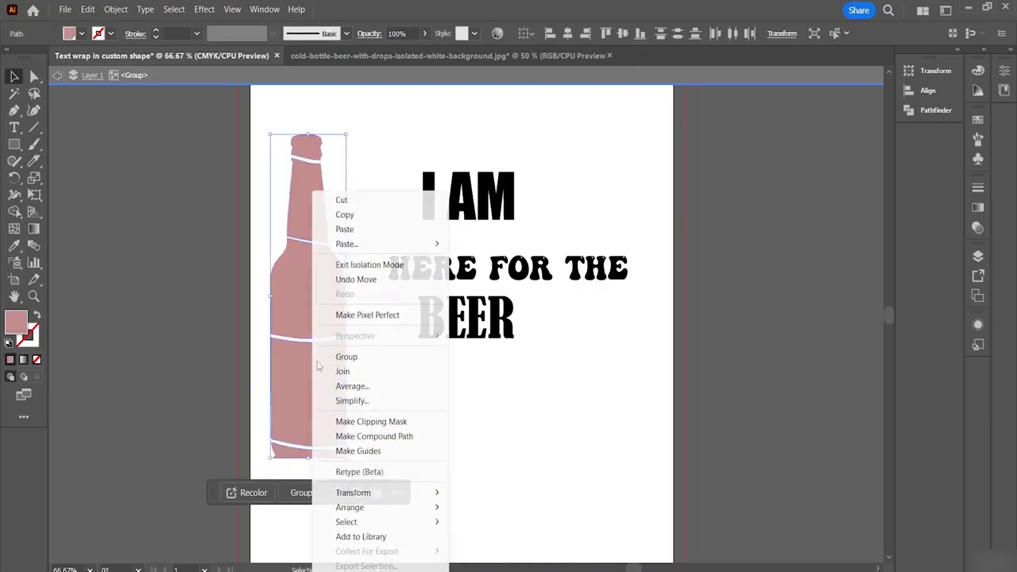
mouse_move(383, 511)
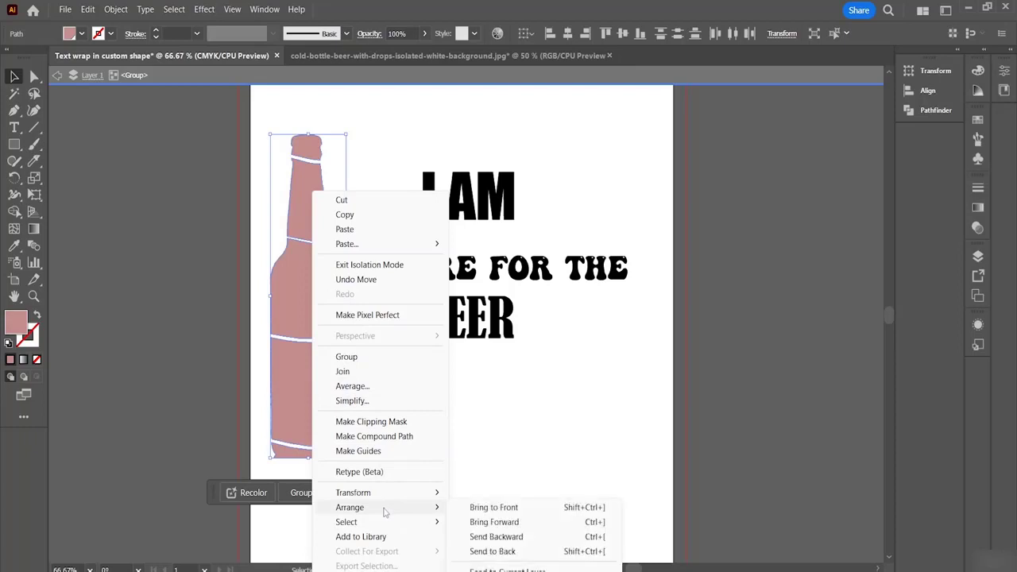
left_click(477, 511)
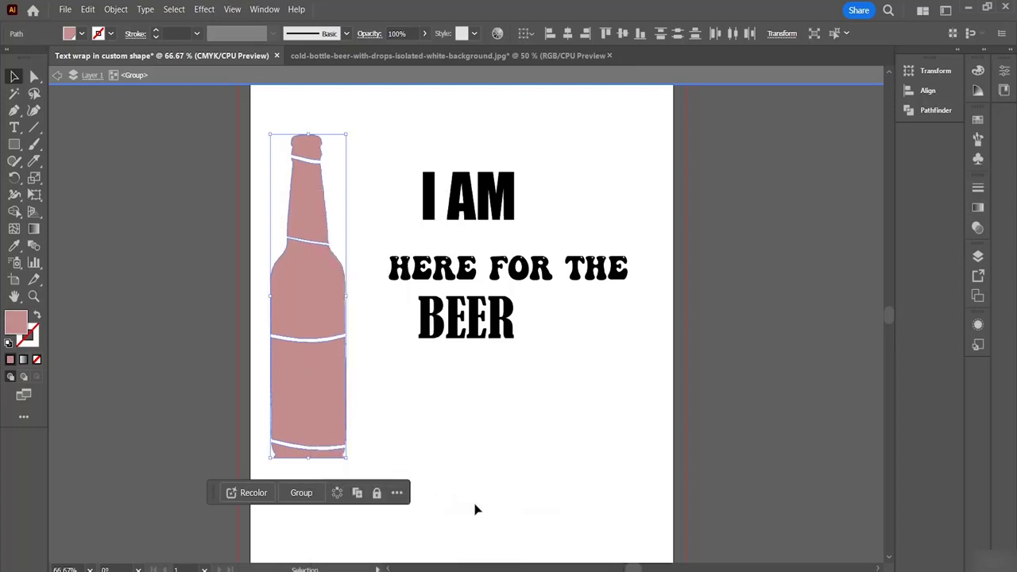
left_click(596, 363)
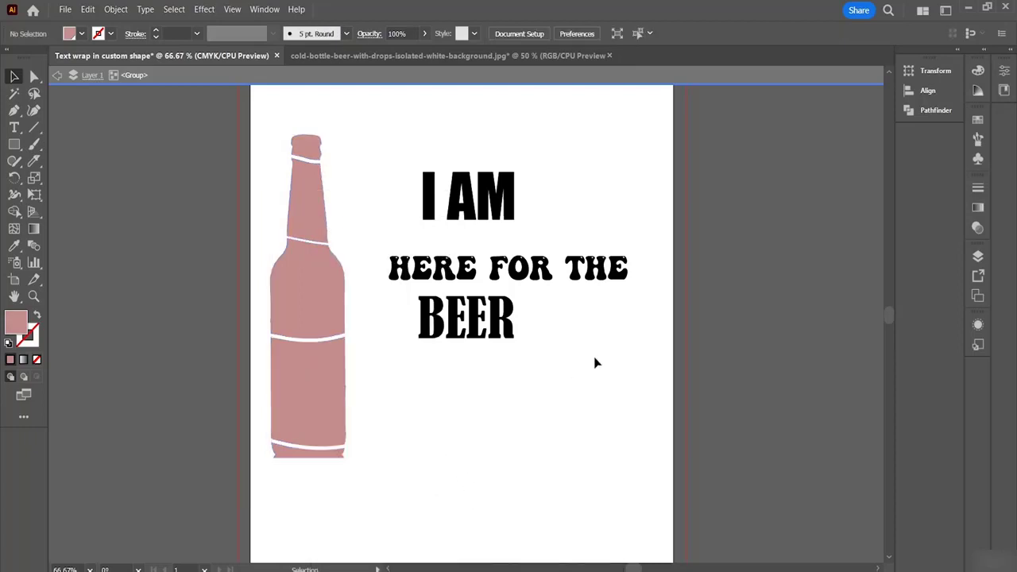
Expand the isolated group in the layer list to check the stacking order of the bottle pieces and text lines.
left_click(978, 256)
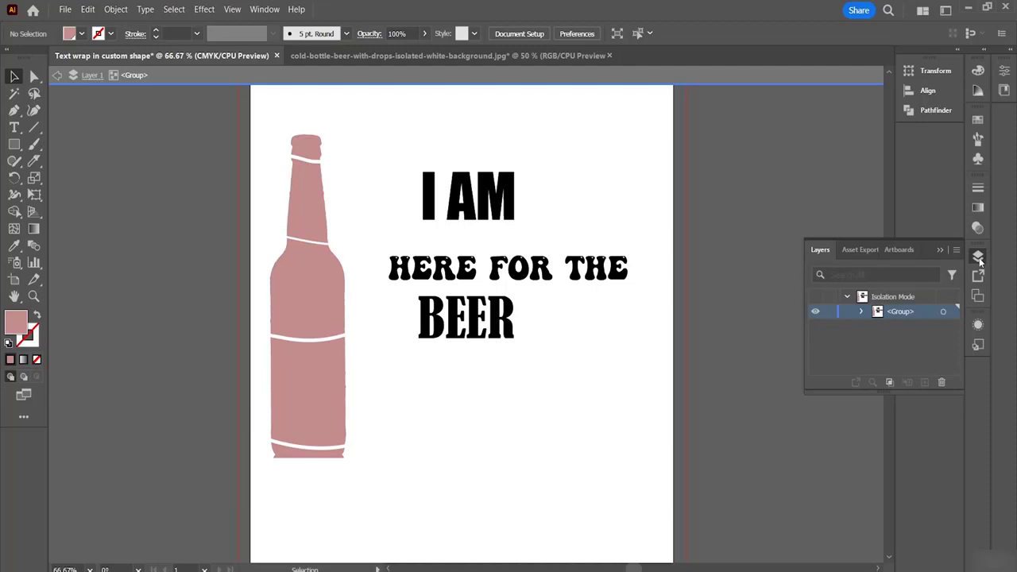
left_click(863, 312)
scroll(912, 337, "down", 1)
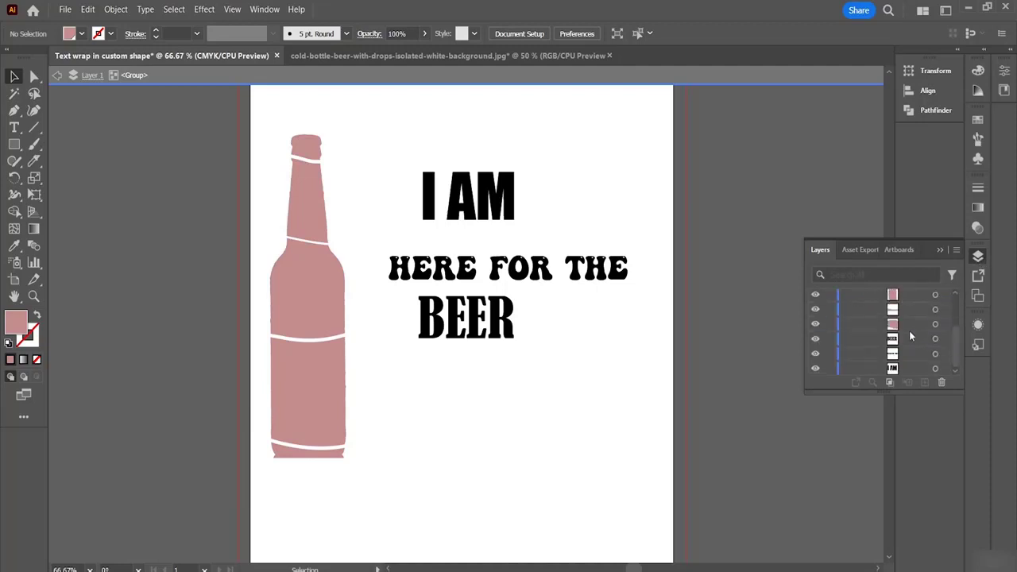
Warp the "I AM" text into the bottle's neck section with Envelope Distort using the top object, and deselect it.
scroll(911, 329, "up", 1)
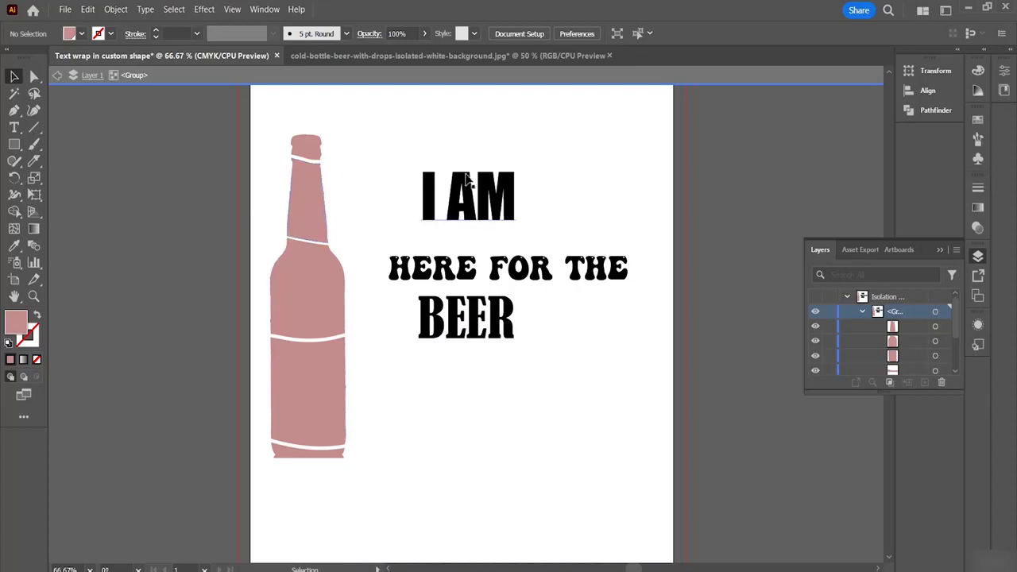
left_click(472, 211)
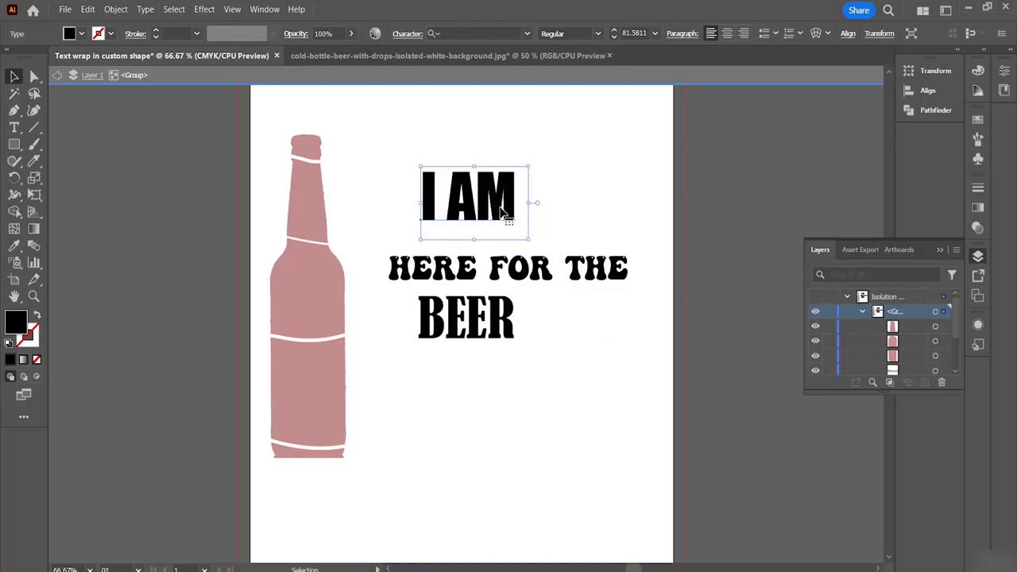
left_click(316, 220, "shift")
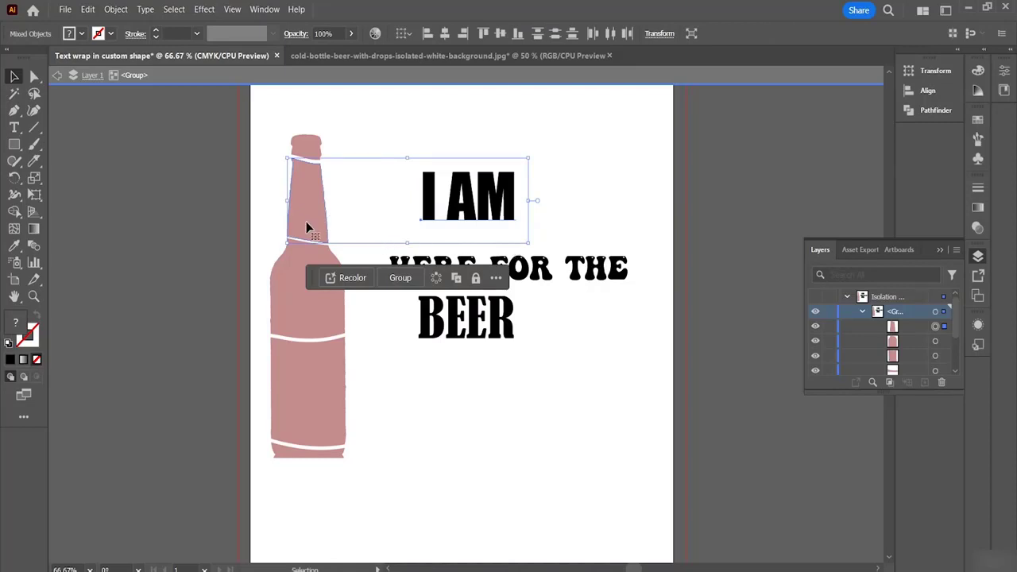
left_click(116, 10)
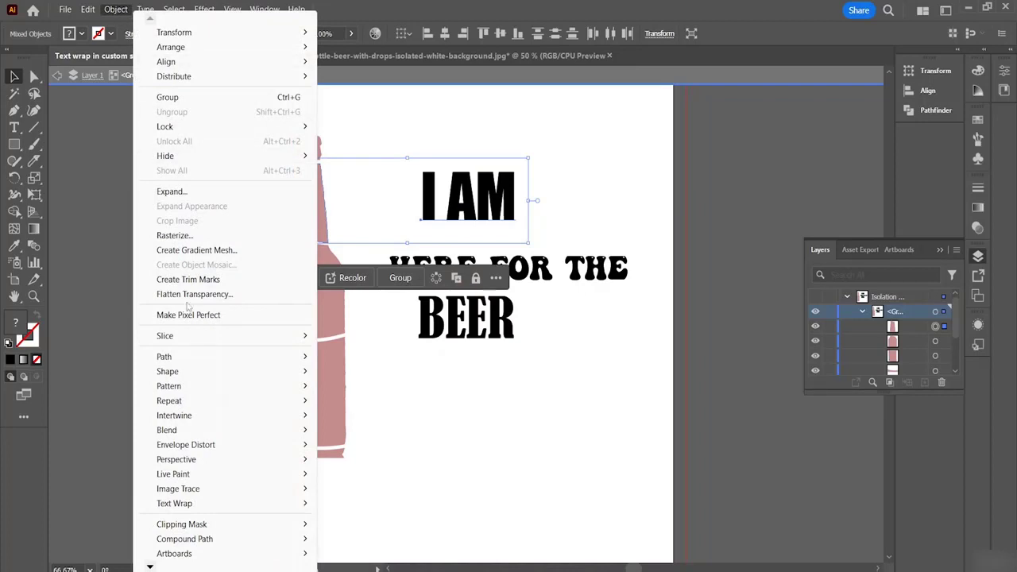
mouse_move(210, 450)
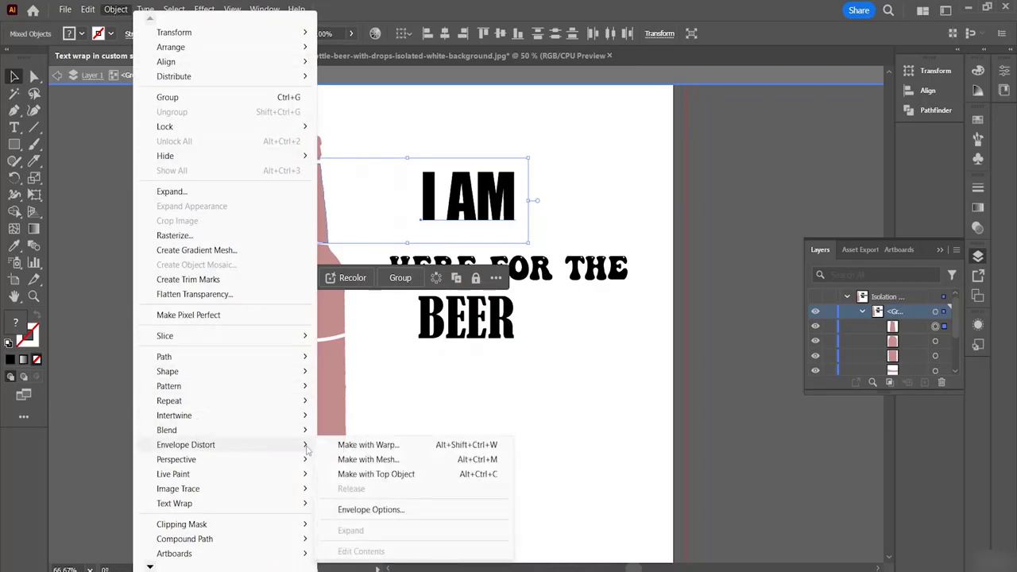
left_click(368, 475)
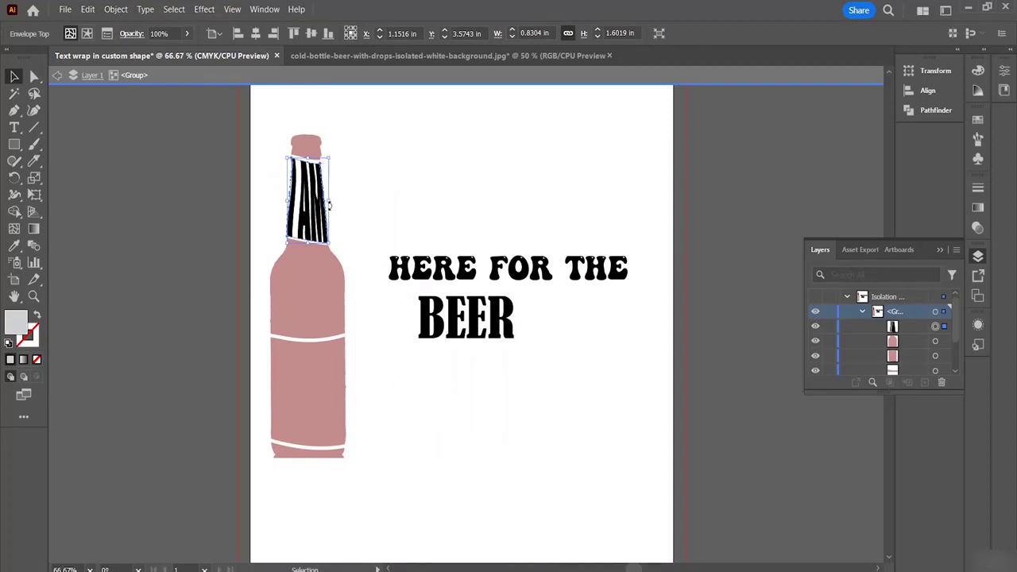
left_click(361, 197)
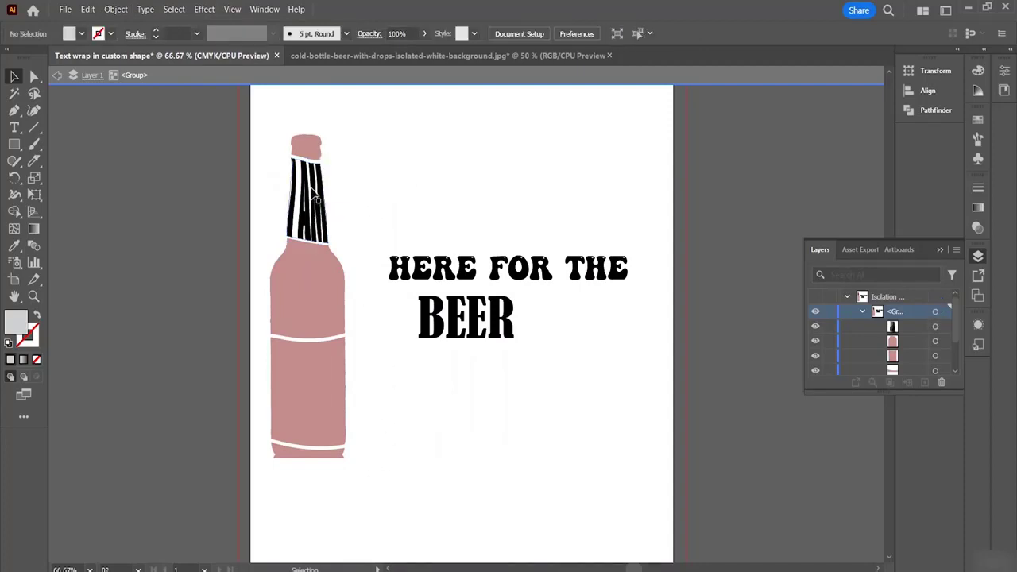
Warp the "HERE FOR THE" text into the bottle's shoulder section with Envelope Distort using the top object, and deselect it.
left_click(448, 276)
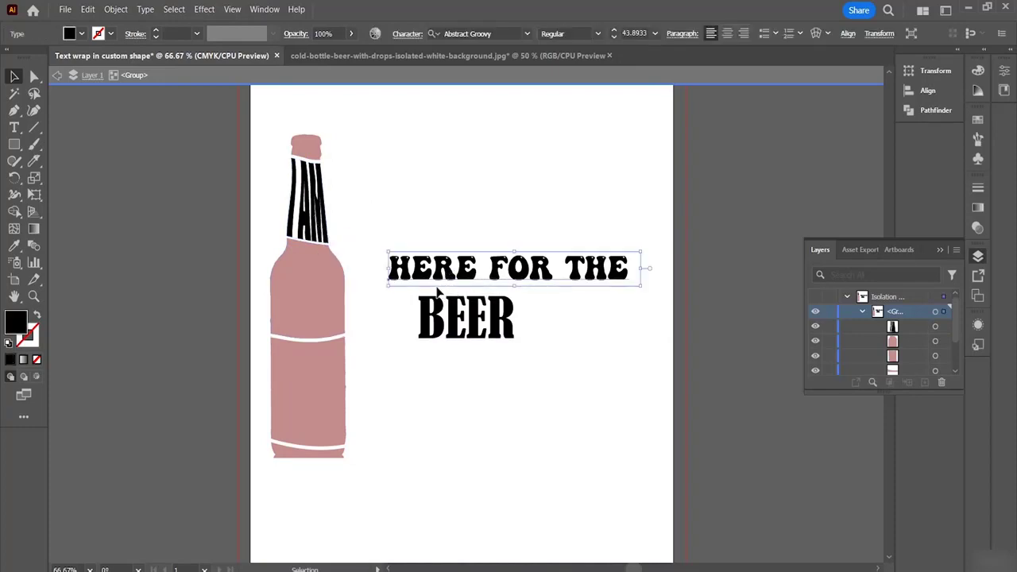
left_click(313, 296, "shift")
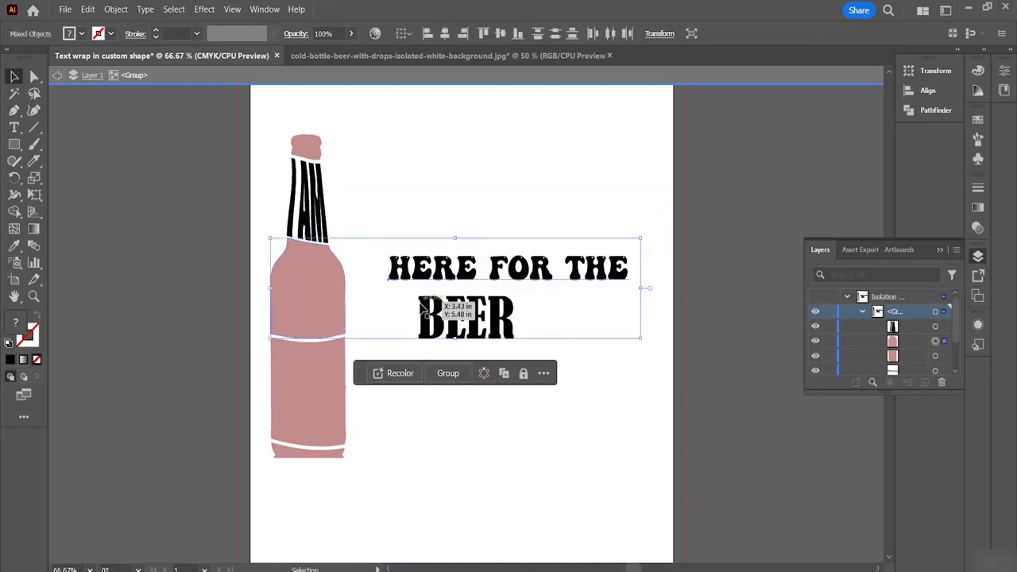
left_click(114, 9)
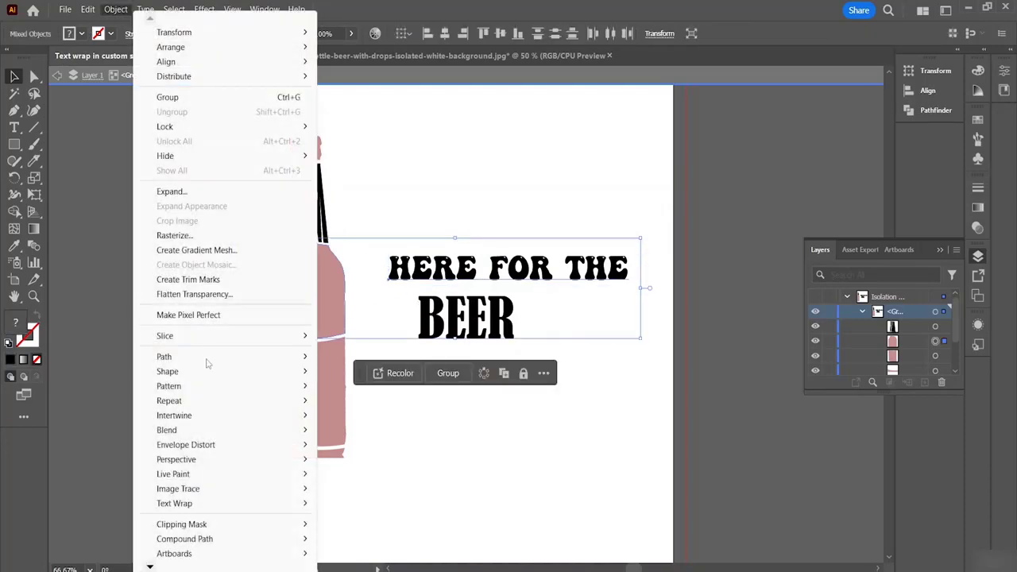
mouse_move(275, 446)
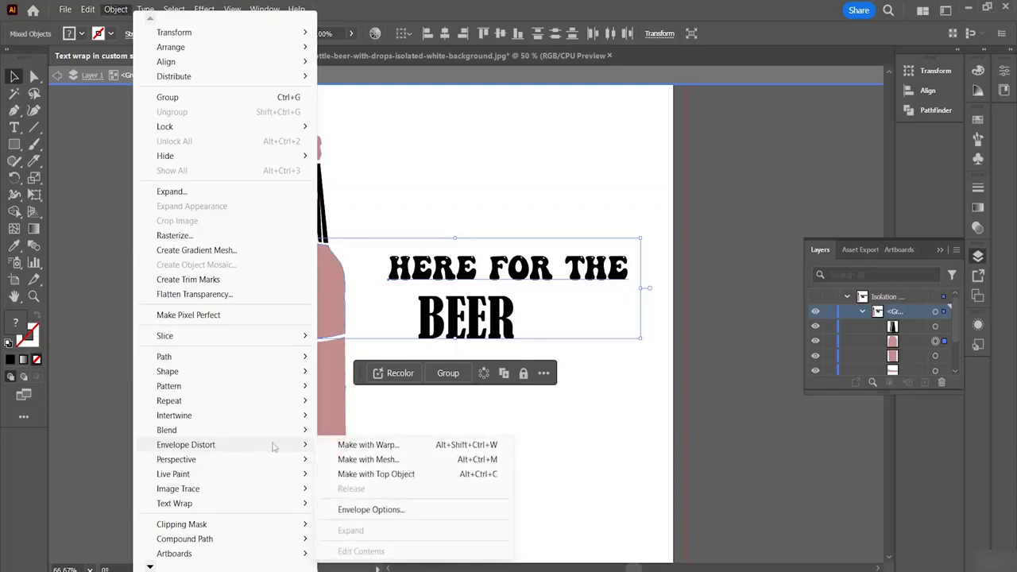
left_click(353, 474)
left_click(373, 449)
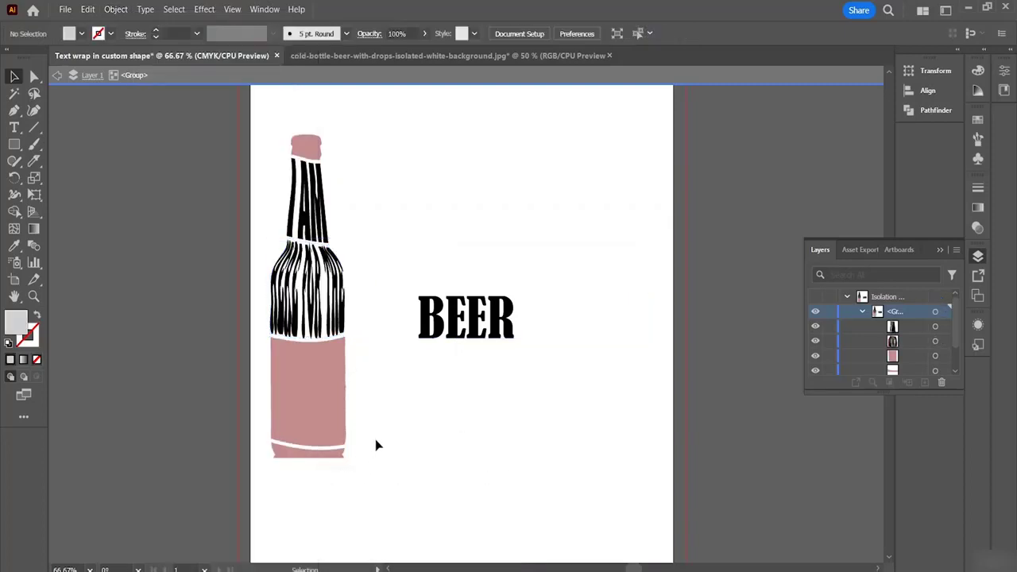
Warp the "BEER" text into the bottle's lower body section with Envelope Distort using the top object.
left_click(482, 333)
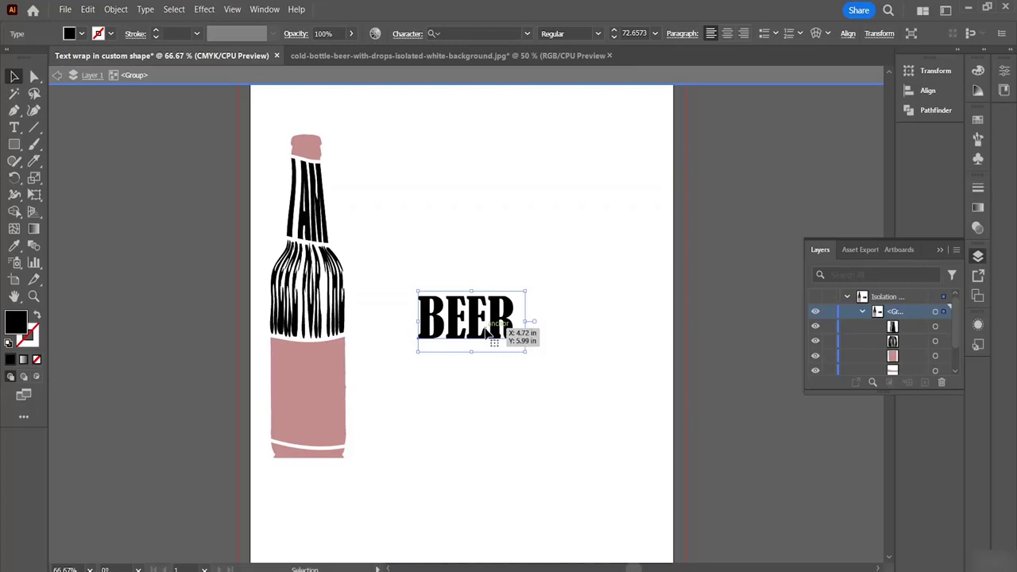
left_click(316, 396, "shift")
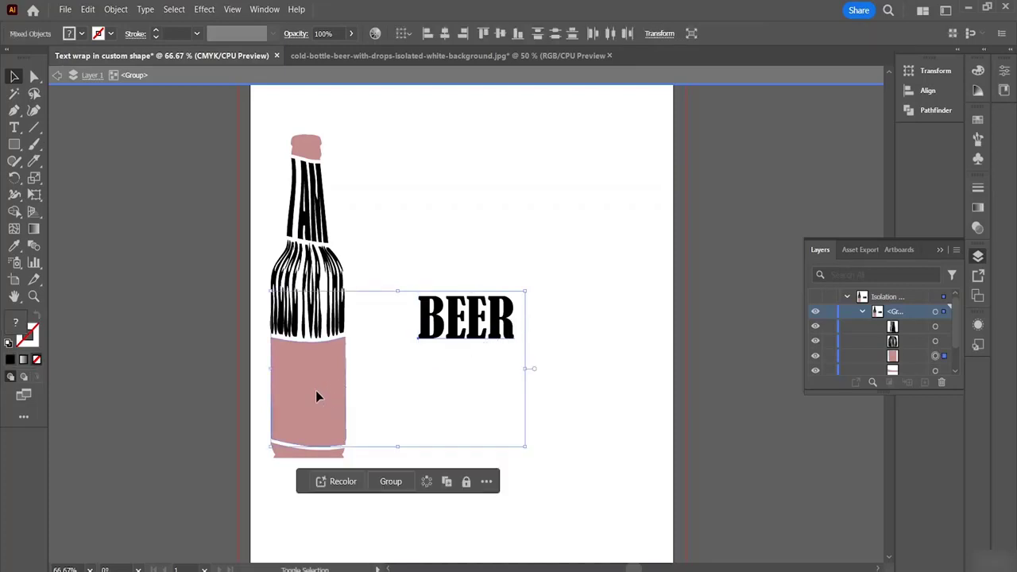
left_click(117, 9)
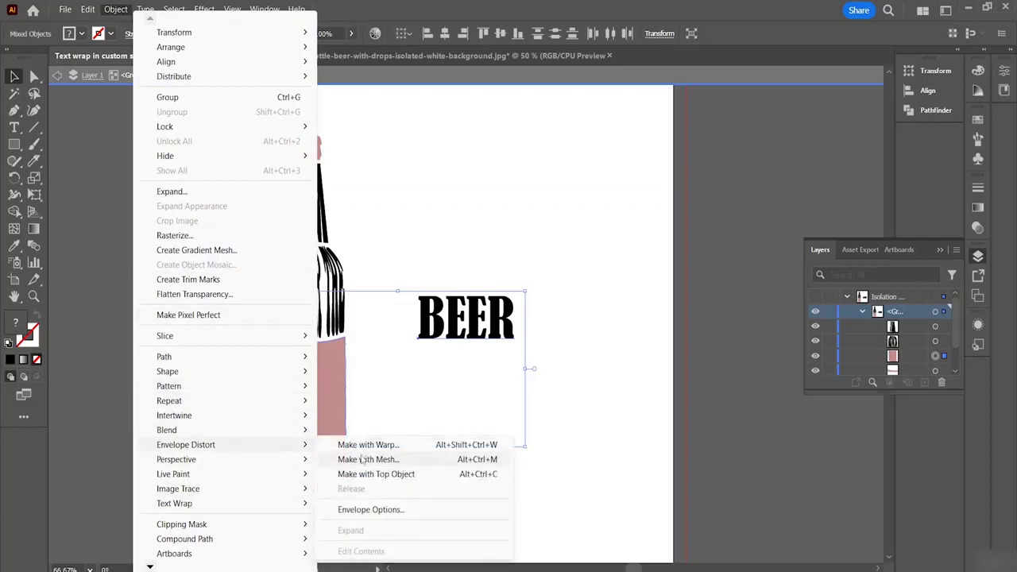
left_click(352, 476)
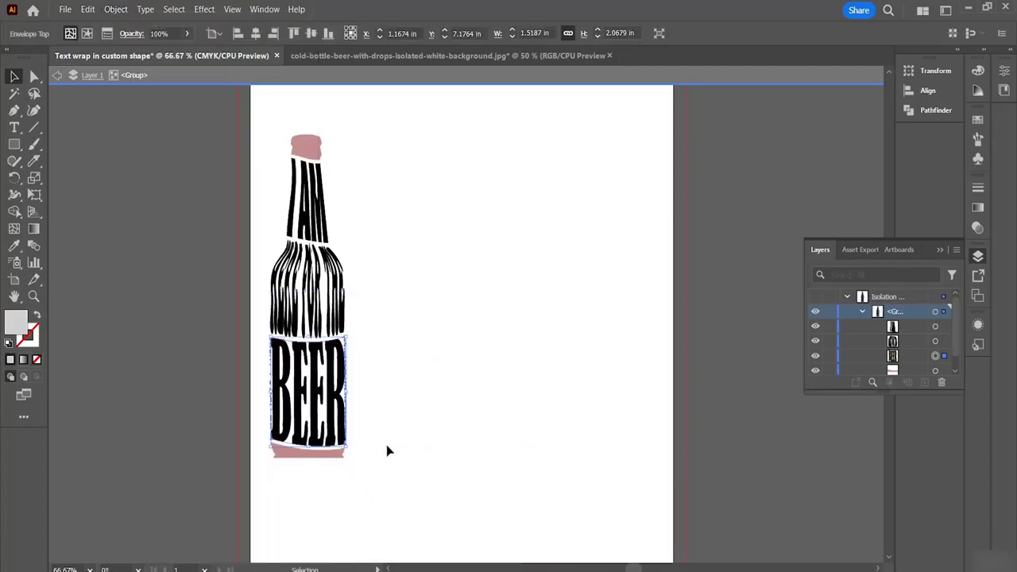
left_click(331, 297)
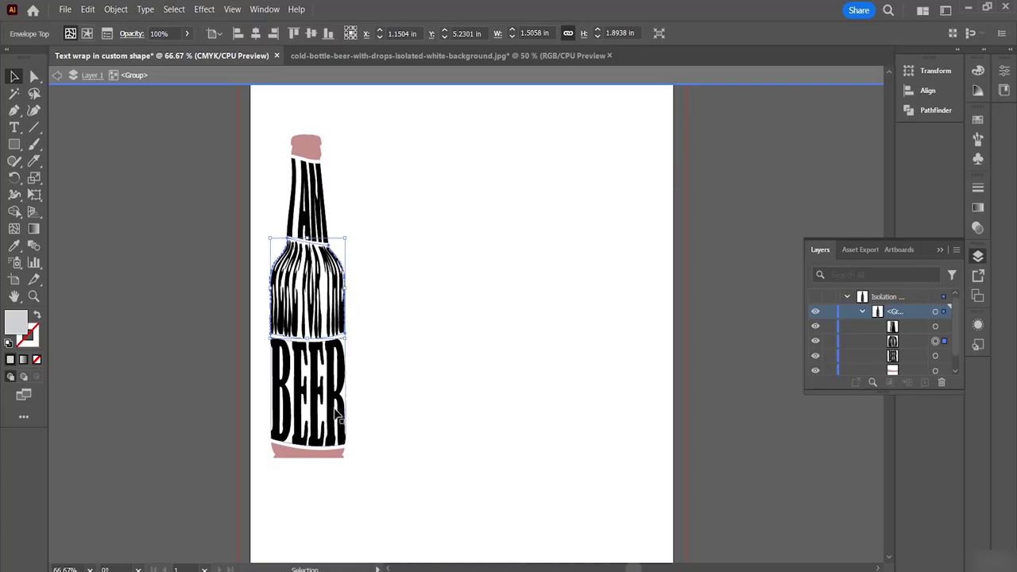
Select the whole bottle and stretch it horizontally to about 3.4 in wide, keeping its height, and deselect it.
left_click_drag(271, 117, 362, 519)
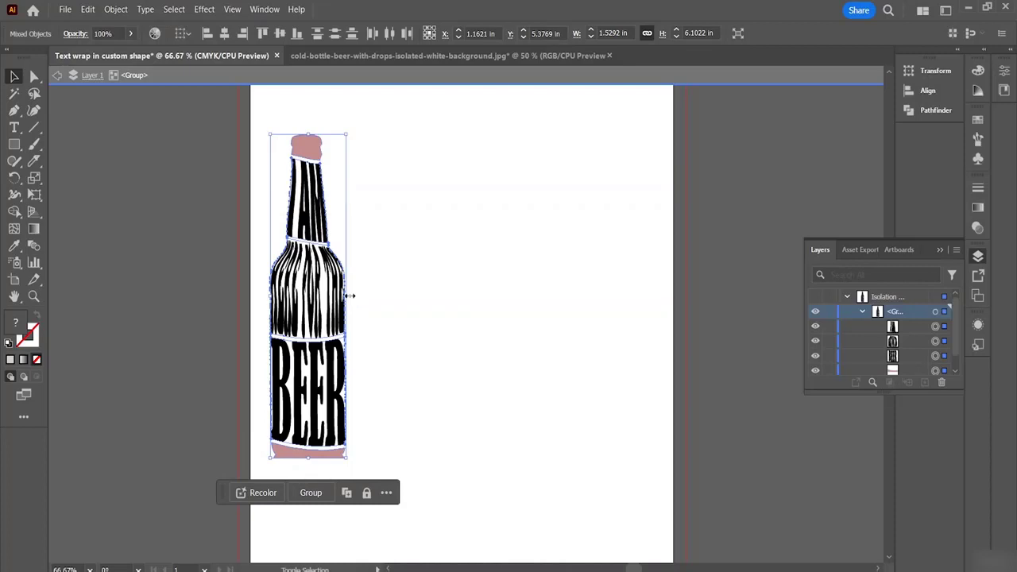
left_click_drag(350, 295, 402, 314)
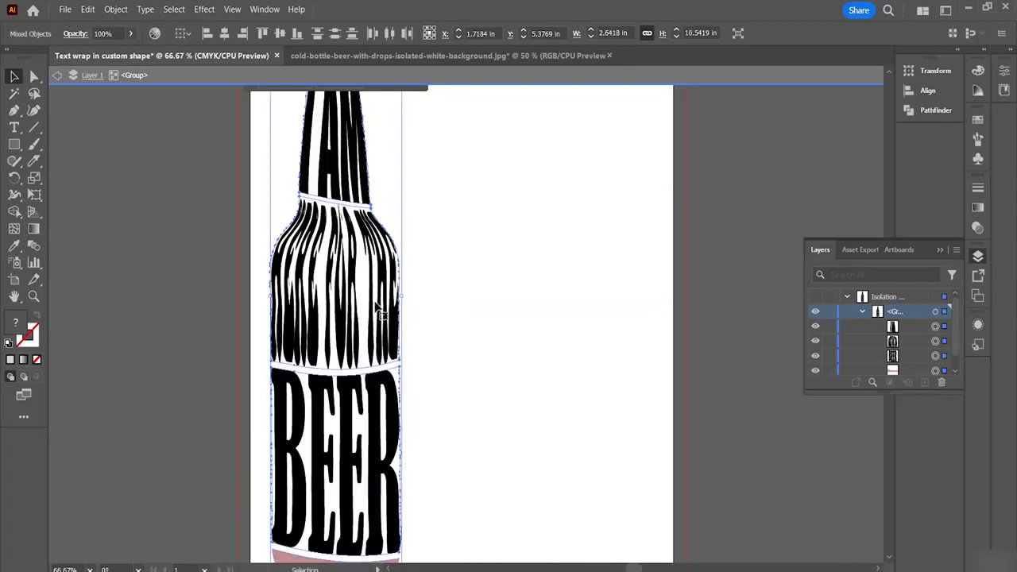
key("ctrl+z")
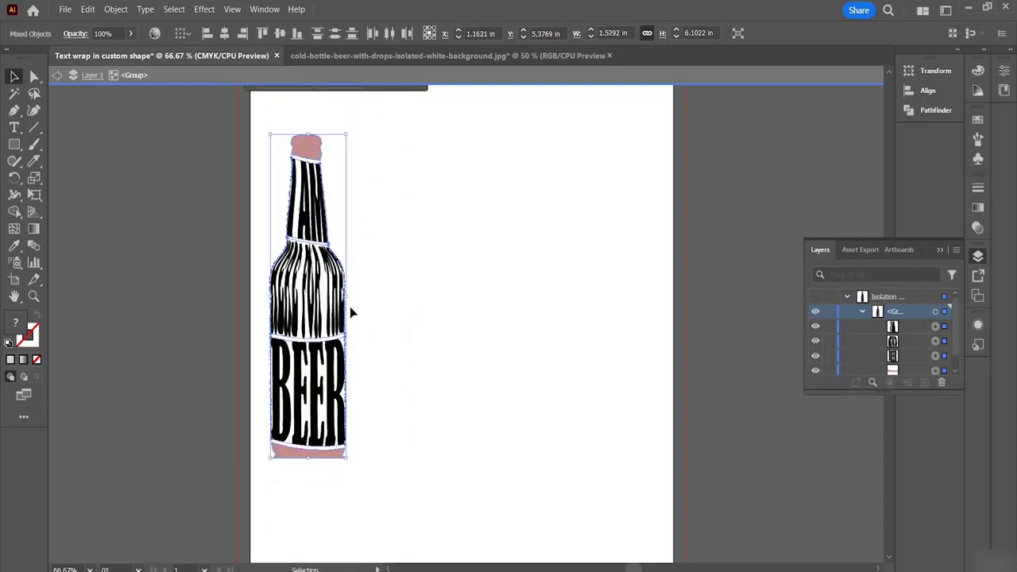
left_click_drag(348, 297, 439, 314)
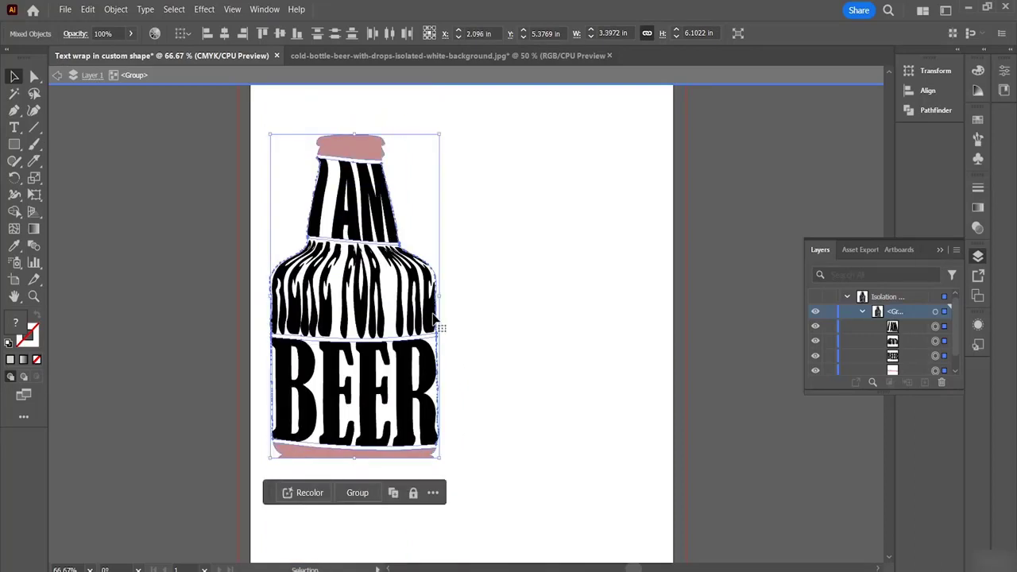
left_click(478, 322)
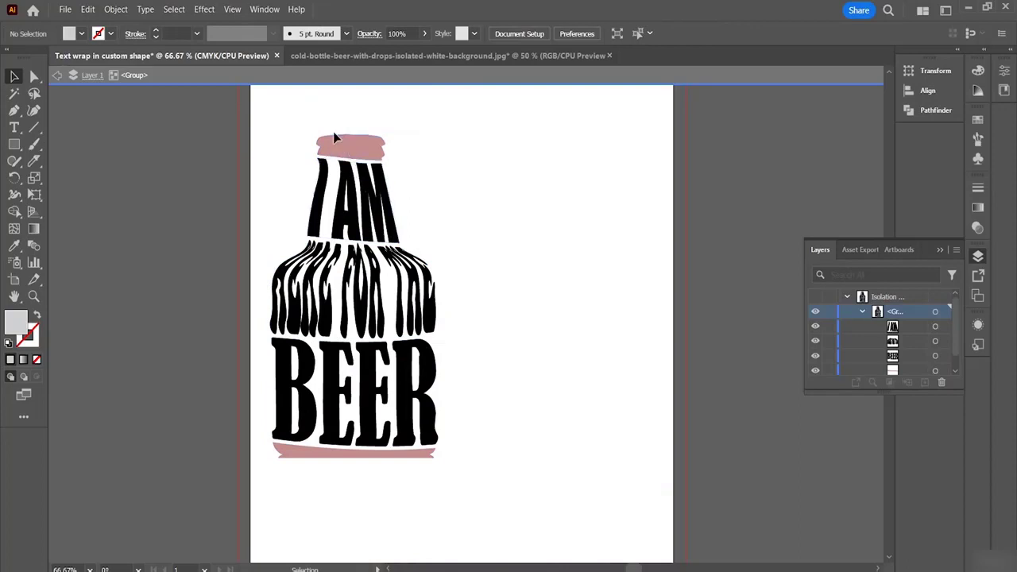
Move the whole bottle to the horizontal centre of the page and stretch it downward to about 7 in tall.
left_click_drag(289, 122, 454, 513)
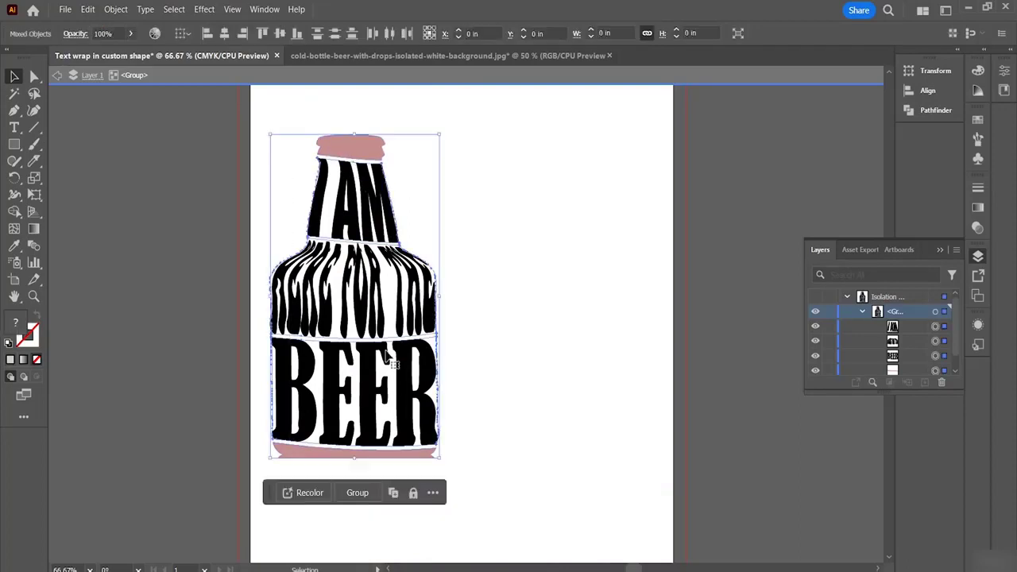
left_click_drag(367, 302, 474, 316)
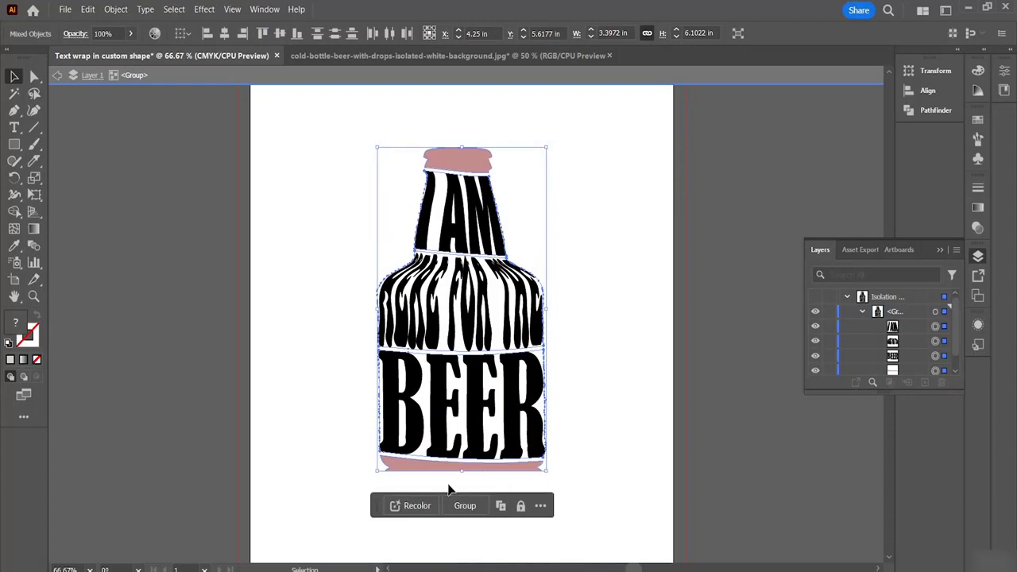
left_click_drag(463, 470, 463, 521)
left_click(610, 418)
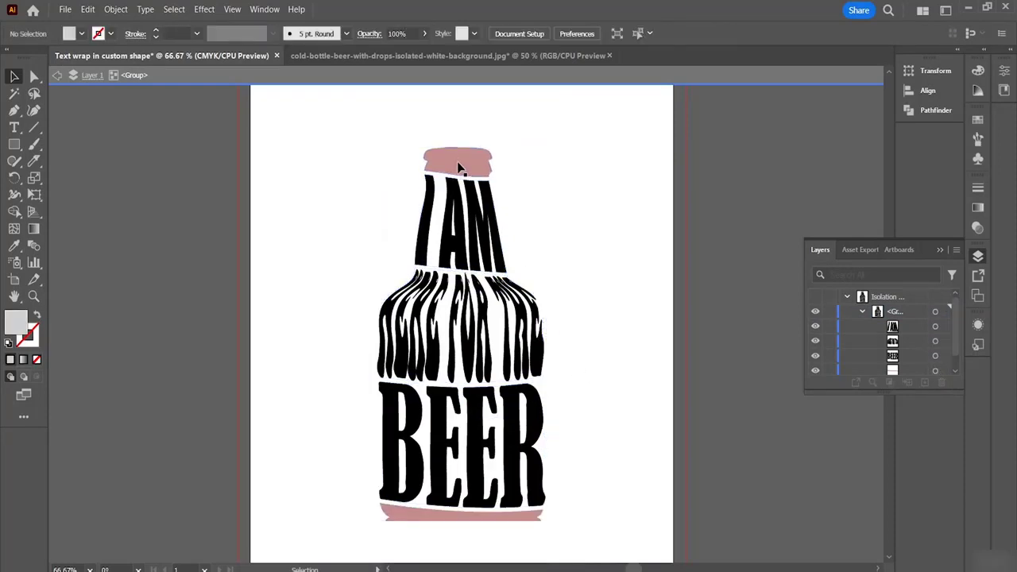
Edit the contents of the "I AM" envelope and change the text fill to red.
left_click(463, 237)
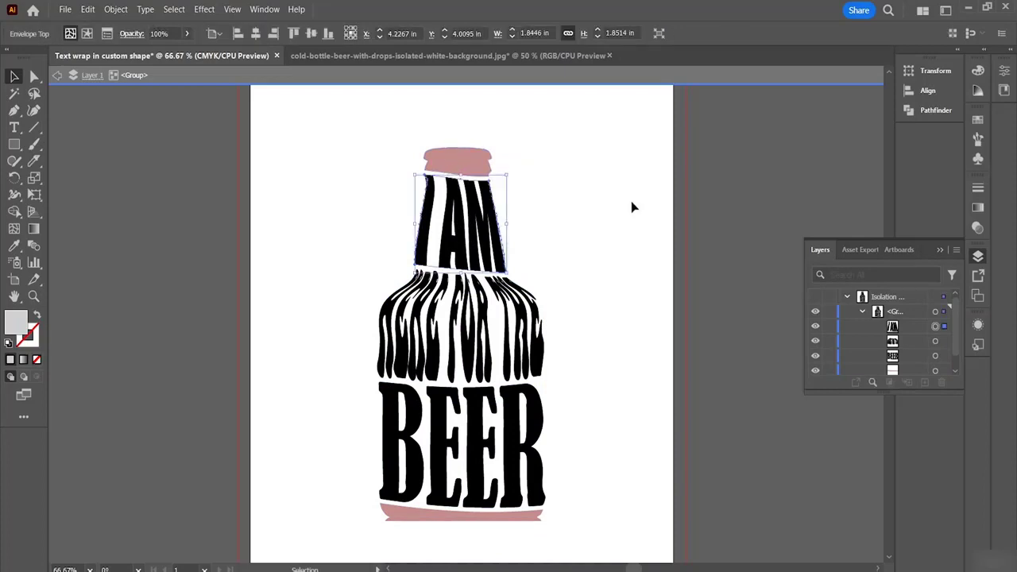
double_click(462, 232)
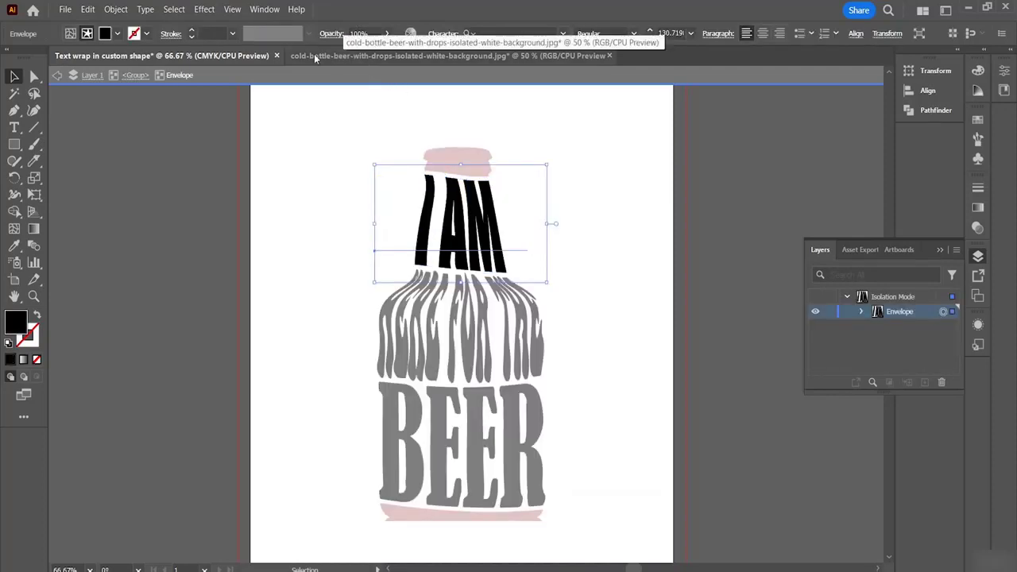
left_click(110, 33)
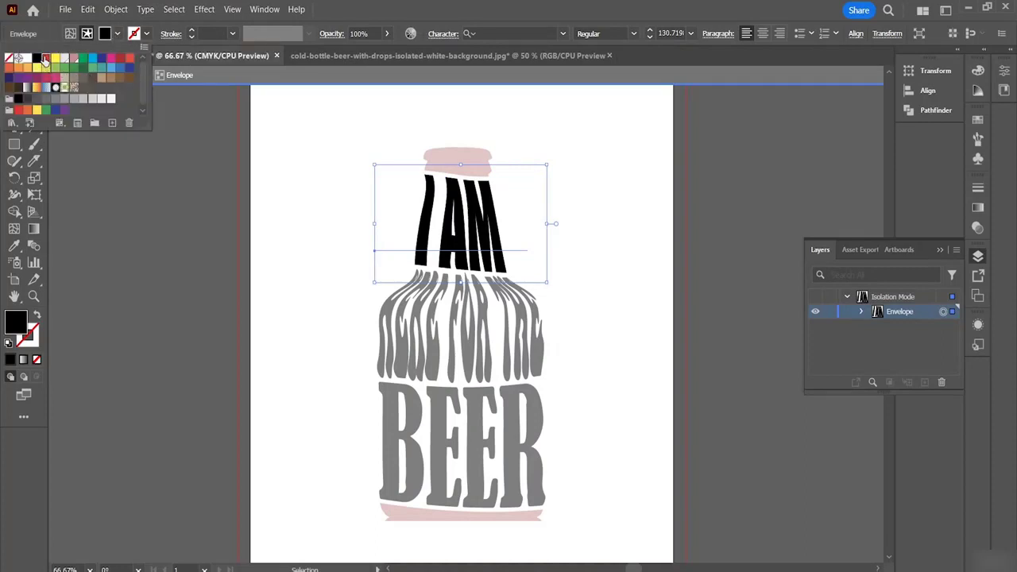
left_click(45, 59)
left_click(313, 279)
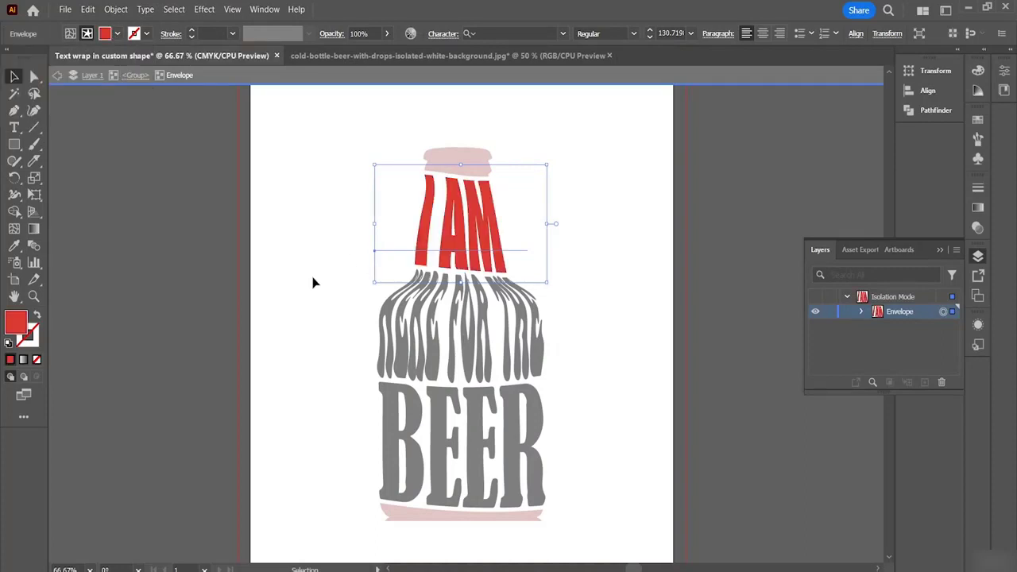
left_click(314, 294)
Edit the contents of the "HERE FOR THE" envelope and set the text fill to the C=35 M=100 Y=35 K=10 swatch.
double_click(432, 332)
double_click(434, 335)
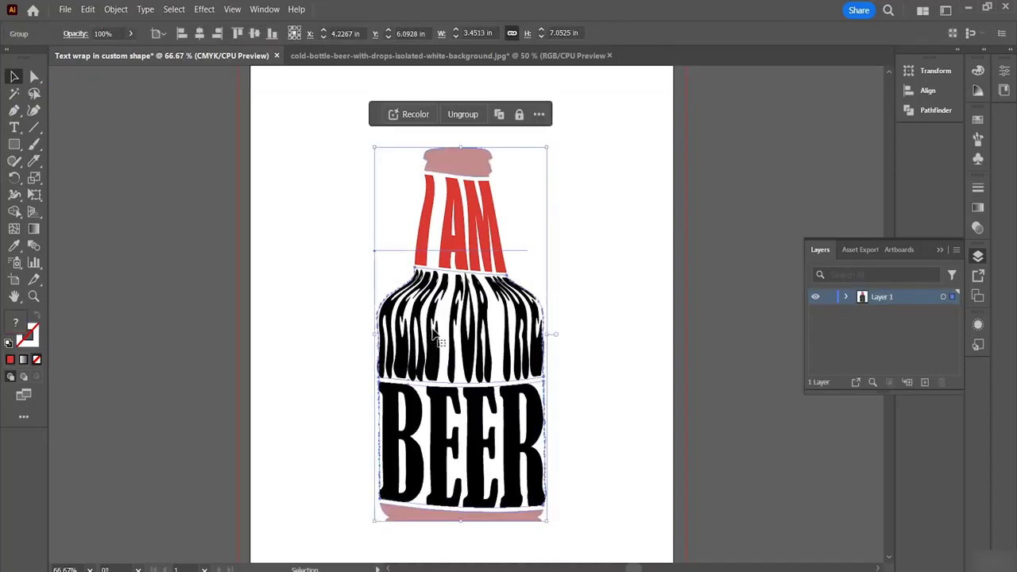
double_click(434, 332)
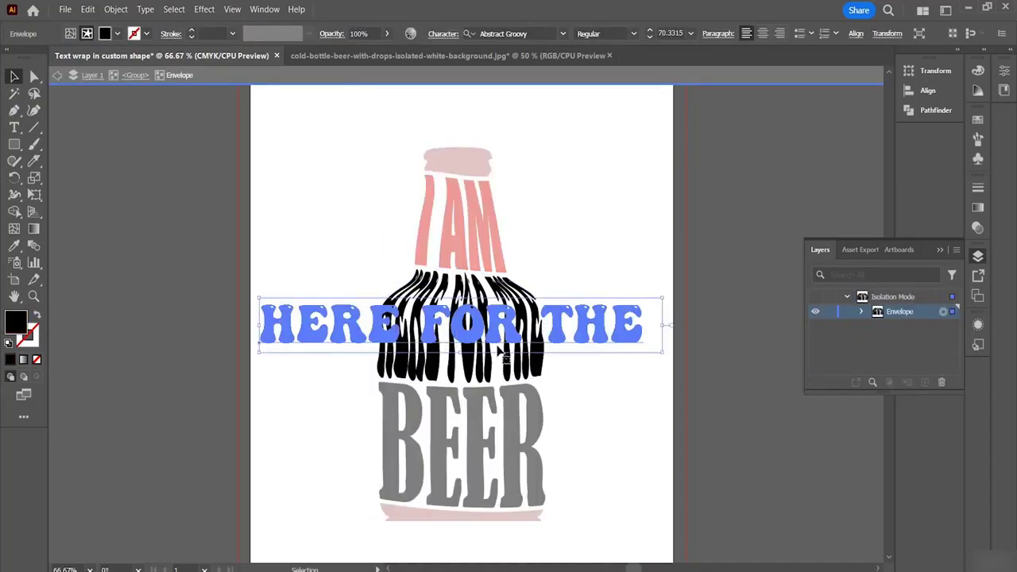
left_click(117, 35)
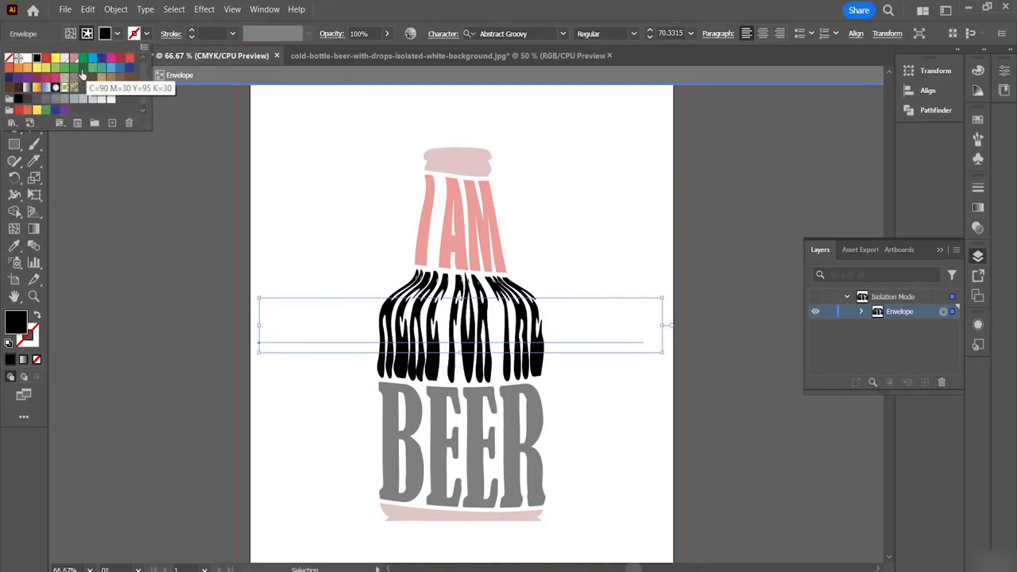
left_click(37, 79)
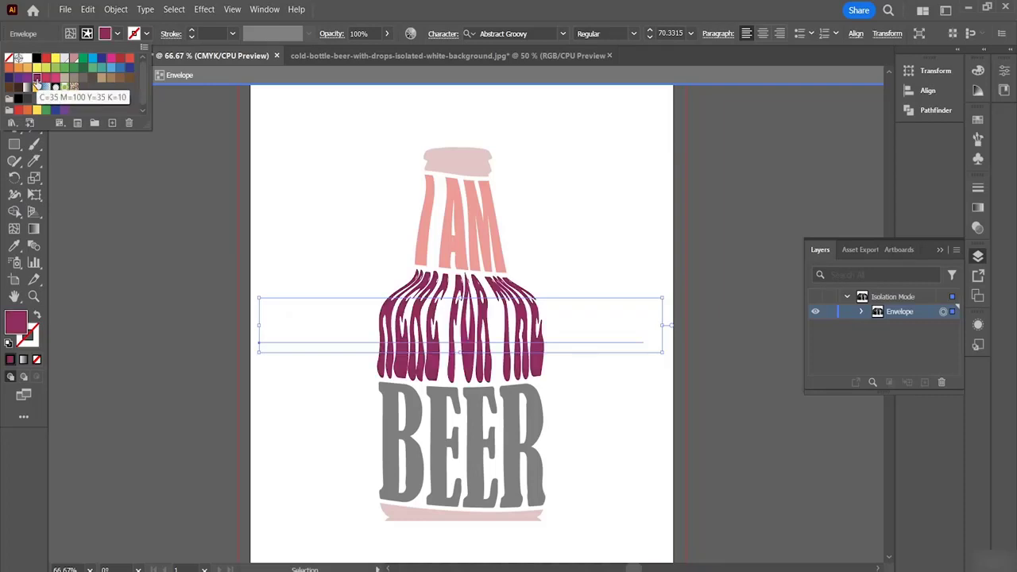
Edit the contents of the "BEER" envelope, set the text fill to dark blue, exit the envelope and deselect it.
double_click(442, 467)
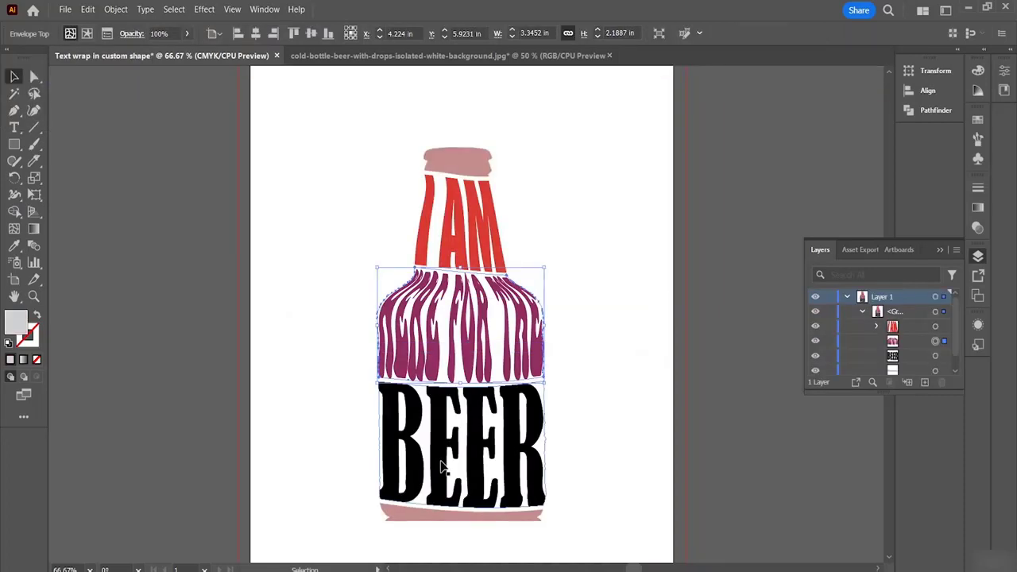
double_click(442, 467)
double_click(442, 466)
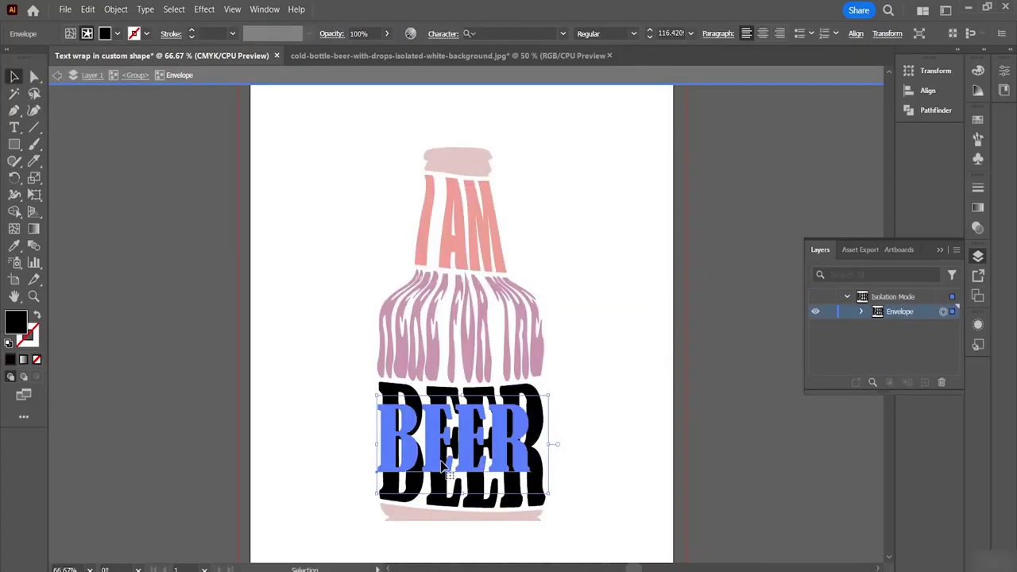
left_click(117, 33)
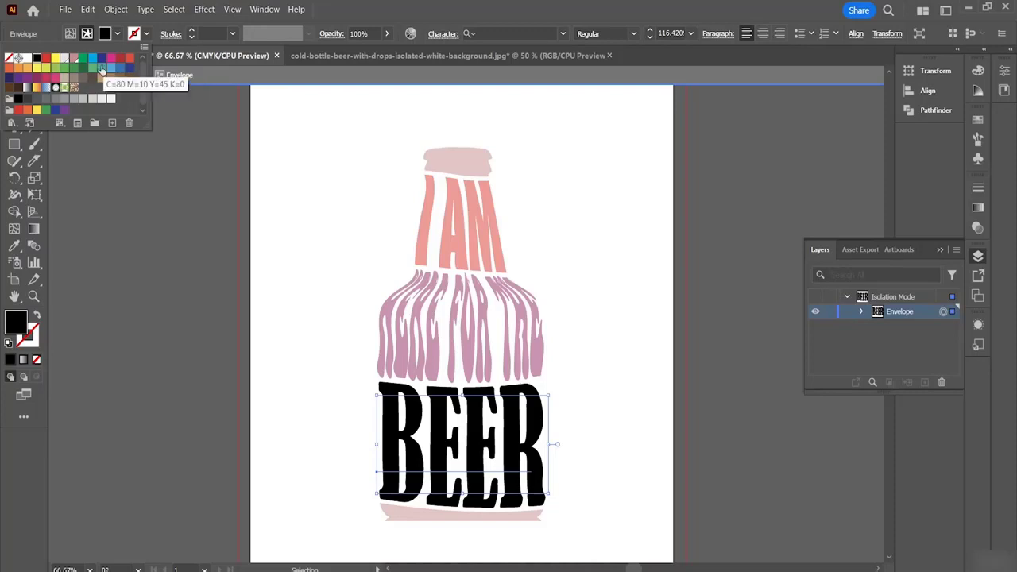
left_click(99, 62)
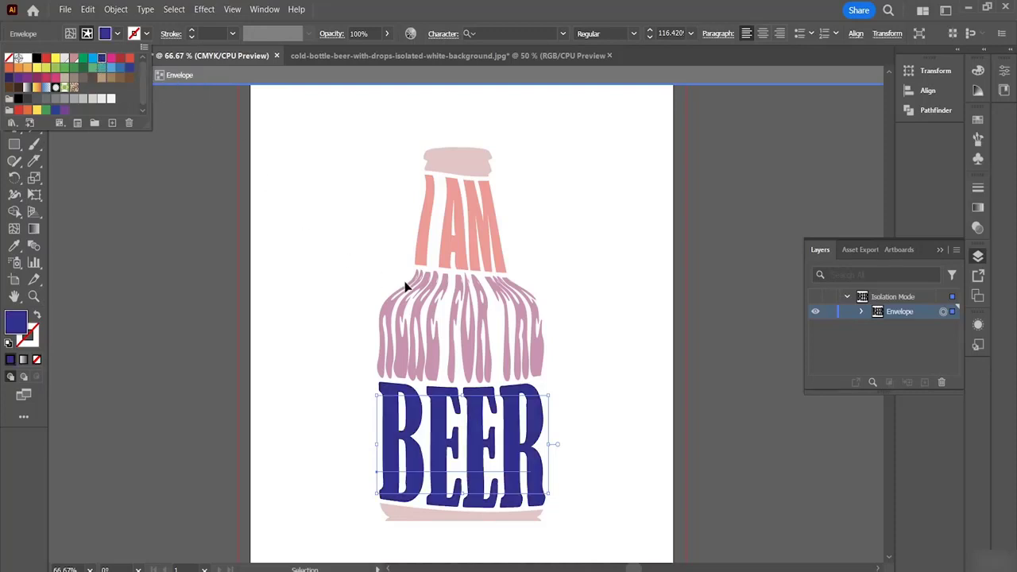
double_click(589, 287)
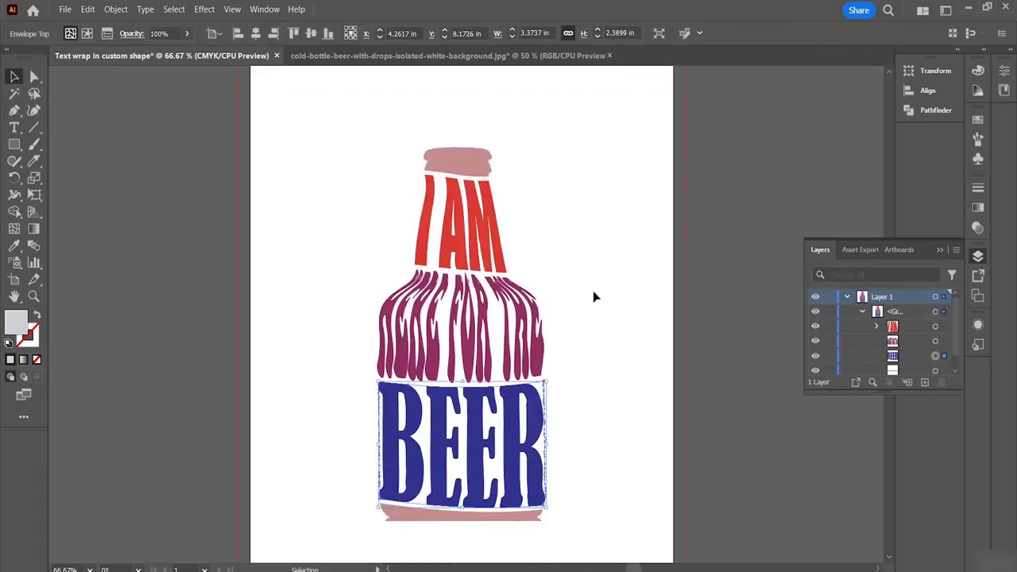
key("ctrl+minus")
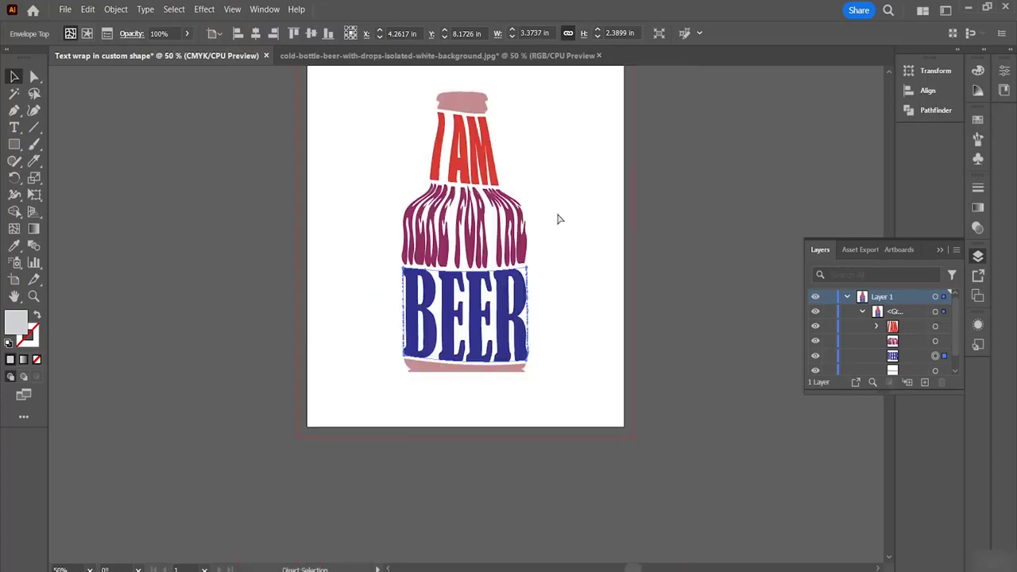
scroll(613, 288, "up", 3)
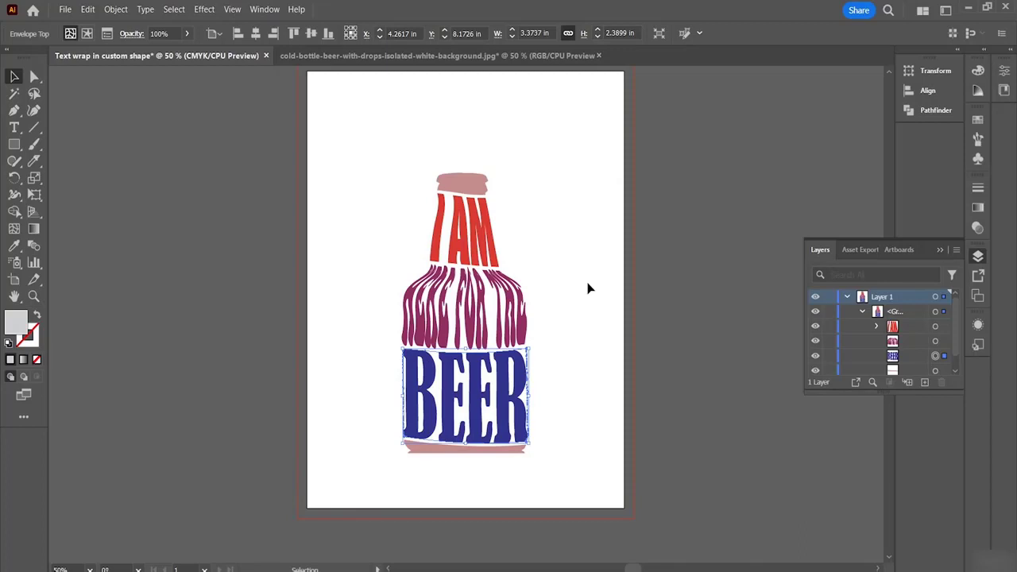
left_click(602, 399)
scroll(572, 387, "up", 2)
scroll(570, 387, "down", 1)
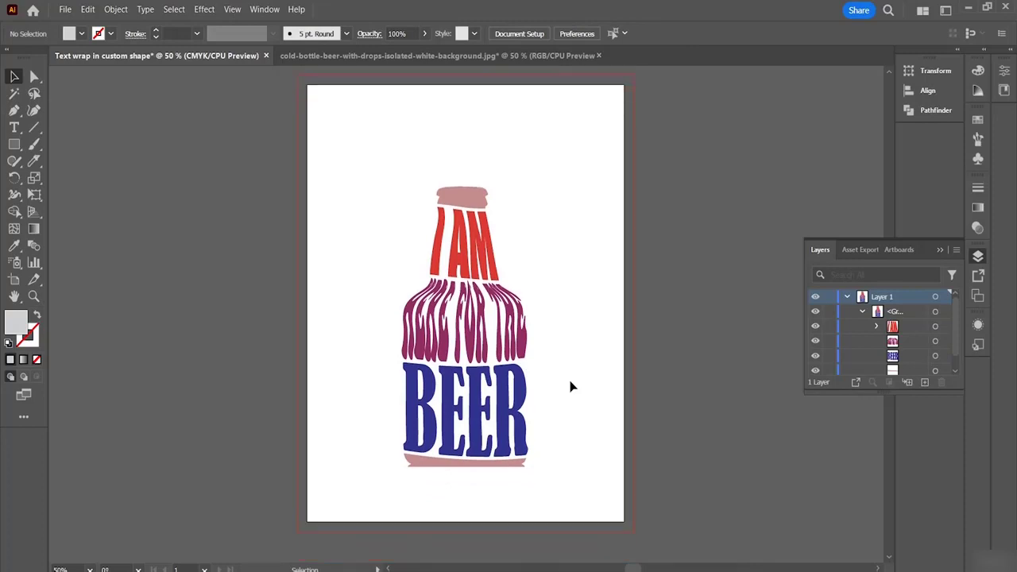
Draw a large rectangle covering the whole bottle with a margin around it, and fill it with black.
left_click(940, 251)
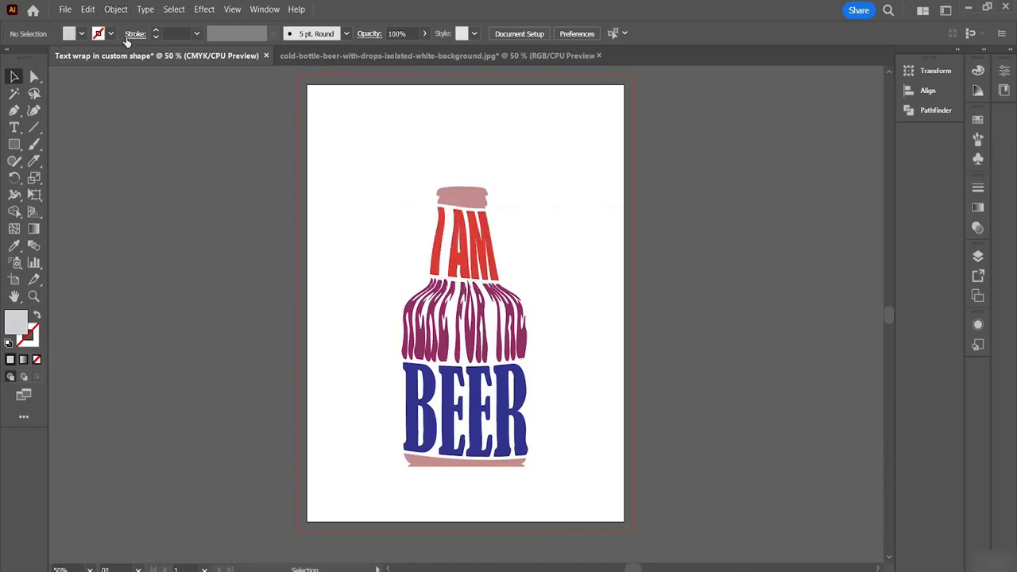
left_click_drag(14, 144, 64, 144)
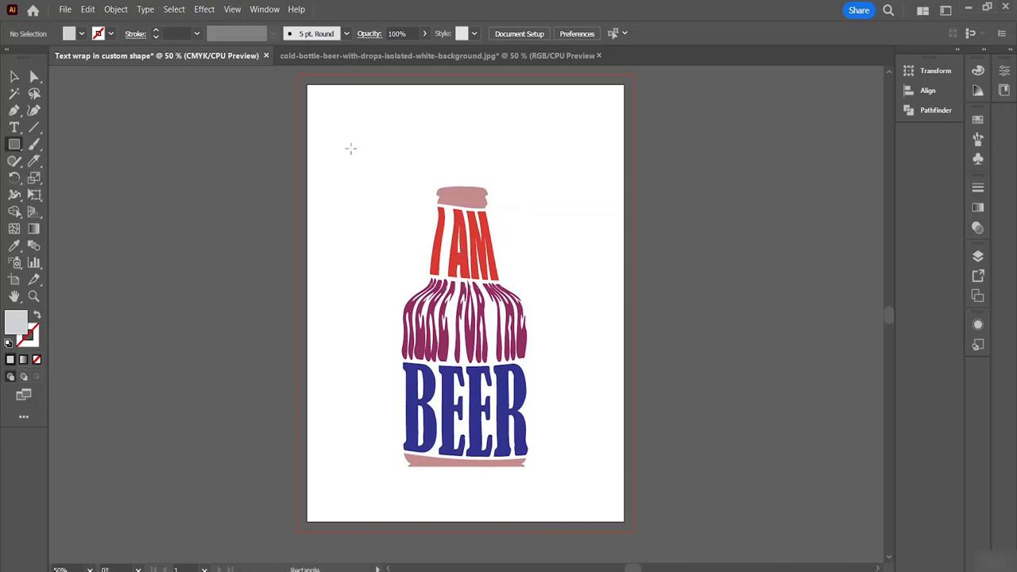
mouse_move(350, 148)
left_mouse_down()
mouse_move(390, 252)
mouse_move(557, 525)
mouse_move(585, 502)
left_mouse_up()
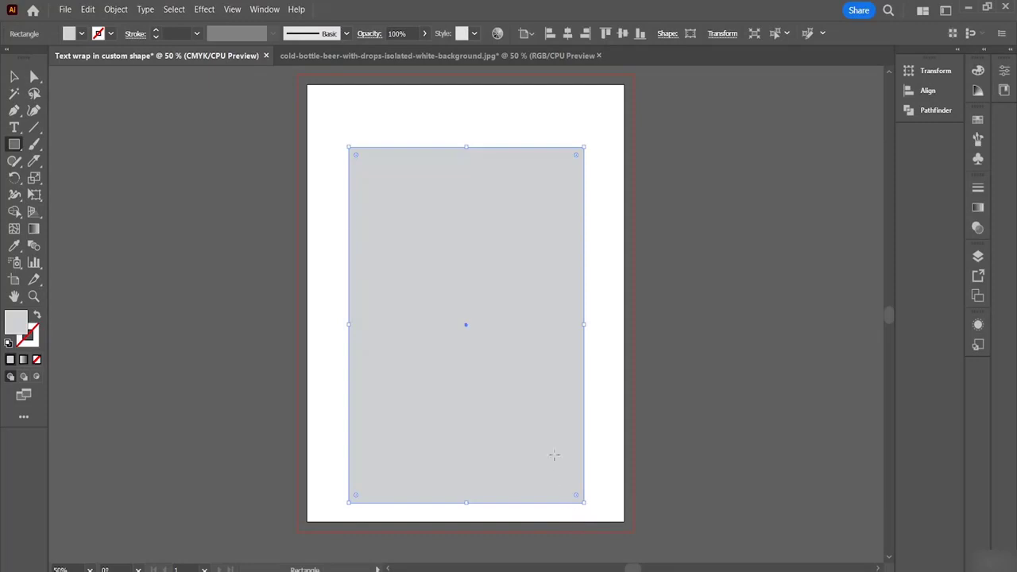
left_click(81, 33)
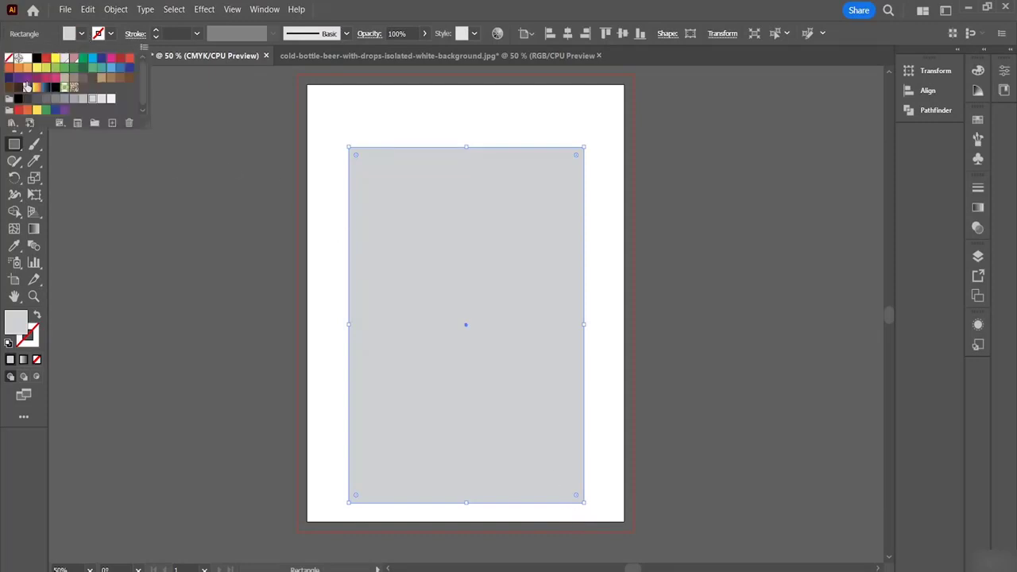
left_click(37, 59)
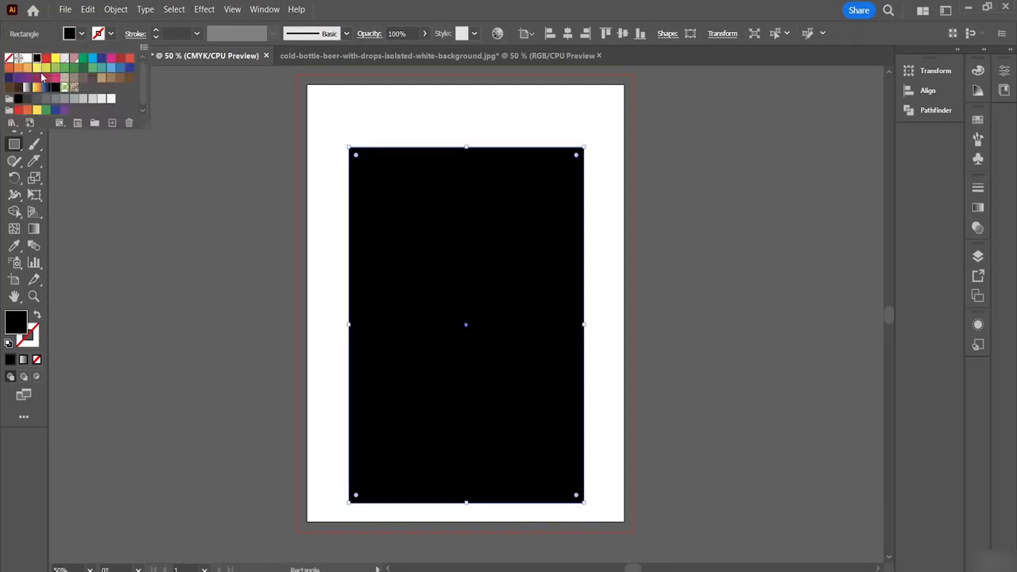
left_click(518, 291)
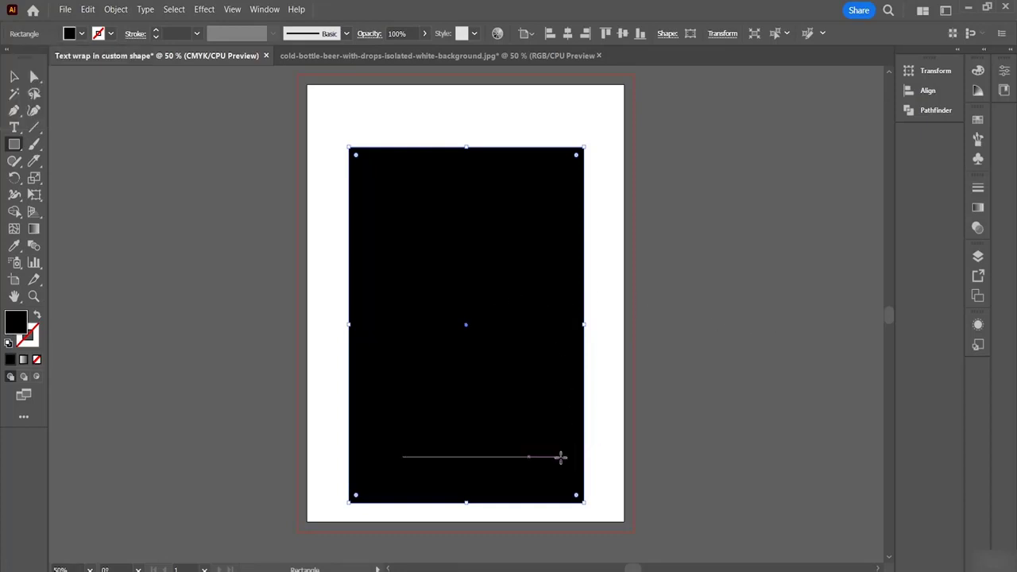
Send the black rectangle to the back behind the bottle design and deselect it.
left_click(14, 76)
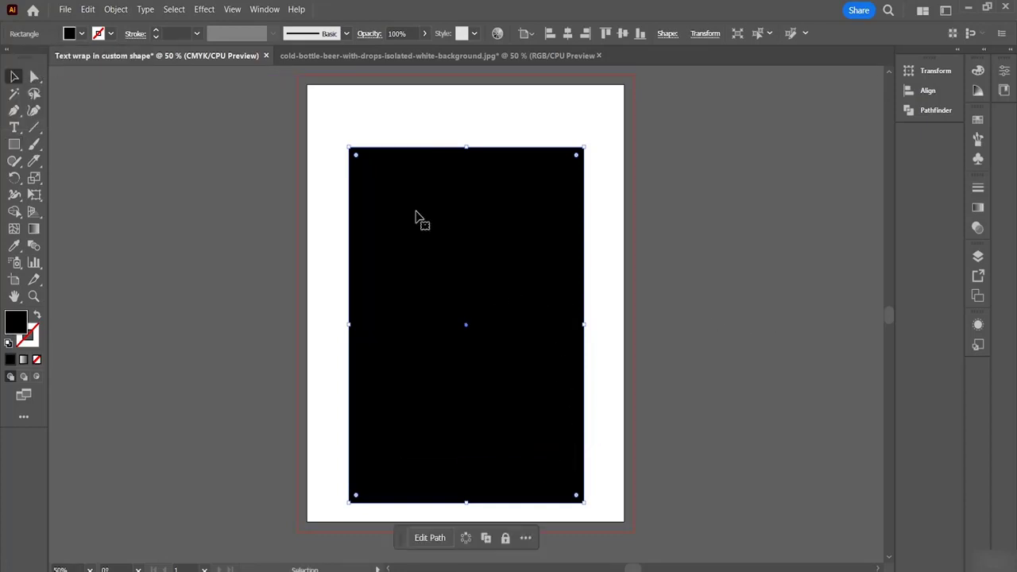
right_click(513, 270)
mouse_move(581, 509)
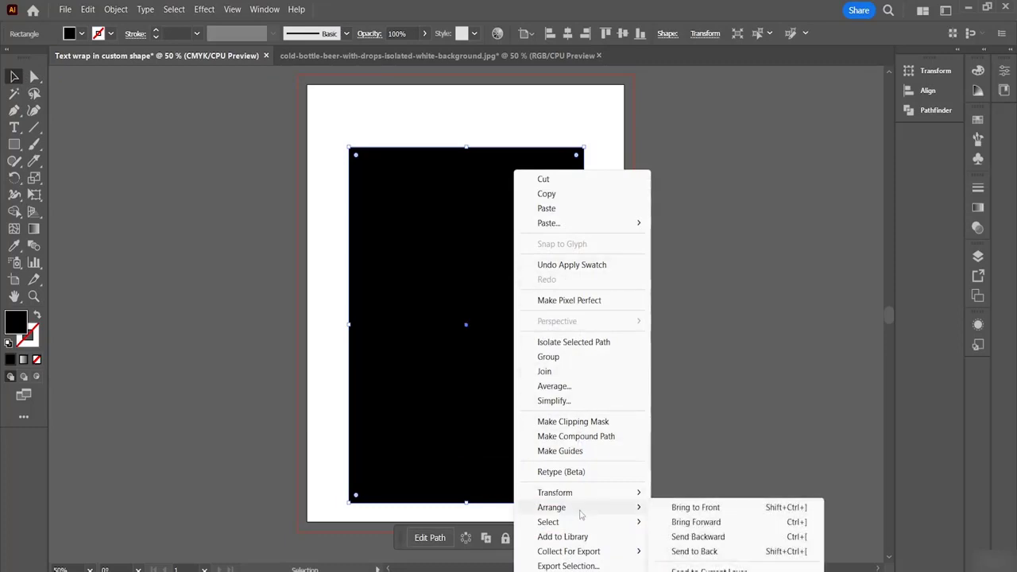
left_click(699, 552)
left_click(594, 404)
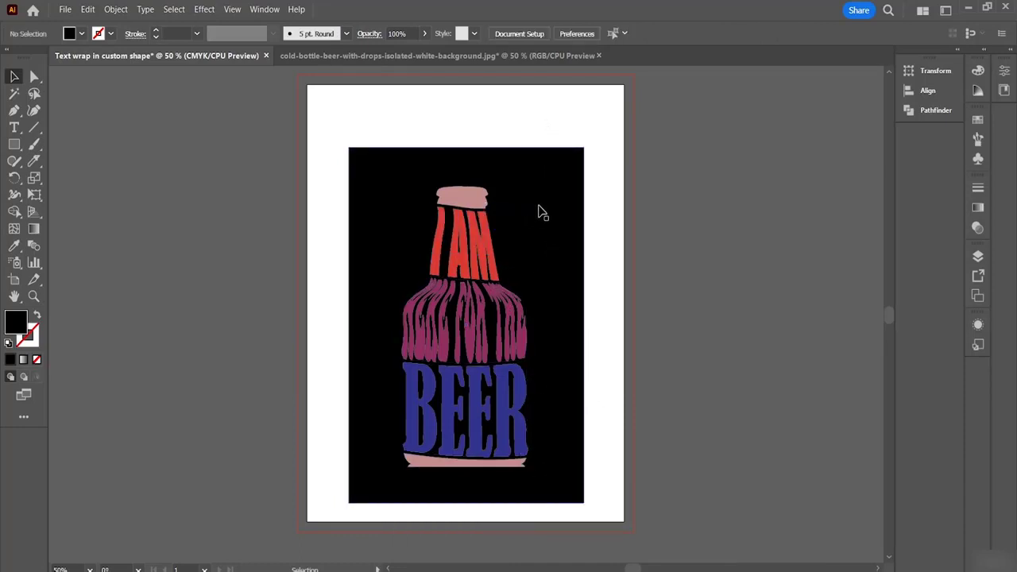
left_click(551, 265)
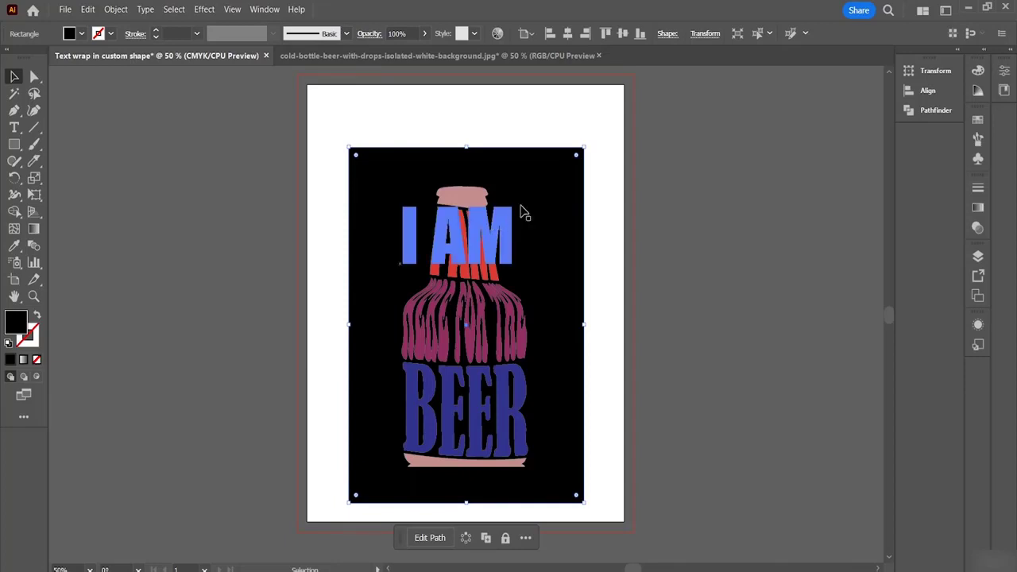
left_click(526, 107)
Isolate the bottle group and set the fill of the bottle cap shape to white (FFFFFF).
left_click(472, 207)
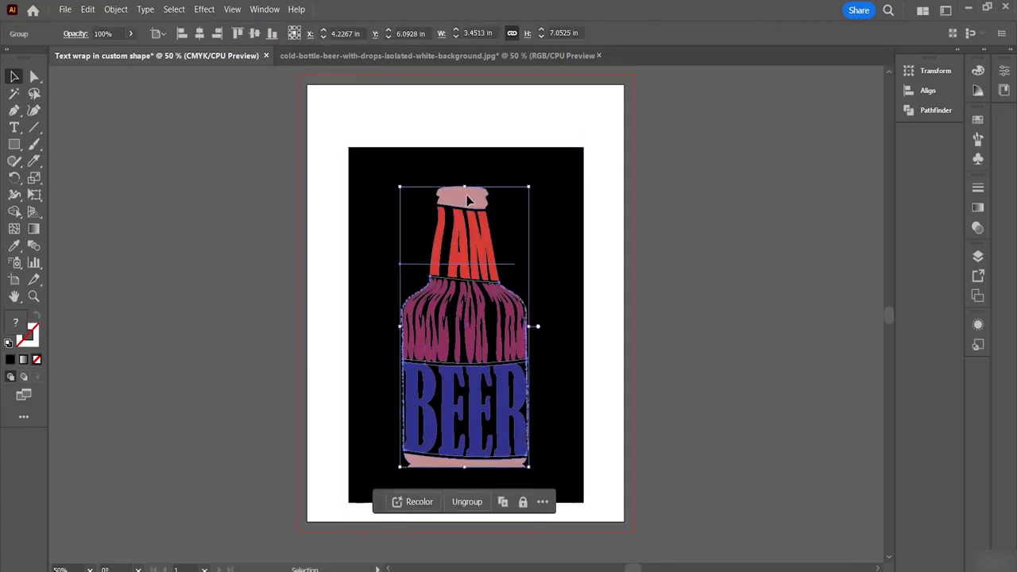
double_click(462, 196)
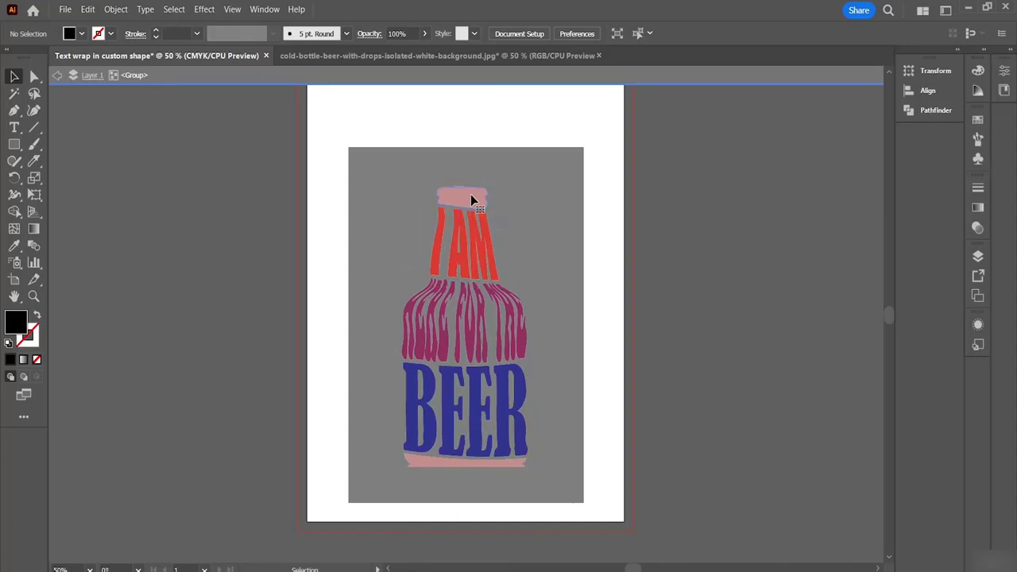
left_click(471, 194)
left_click(82, 33)
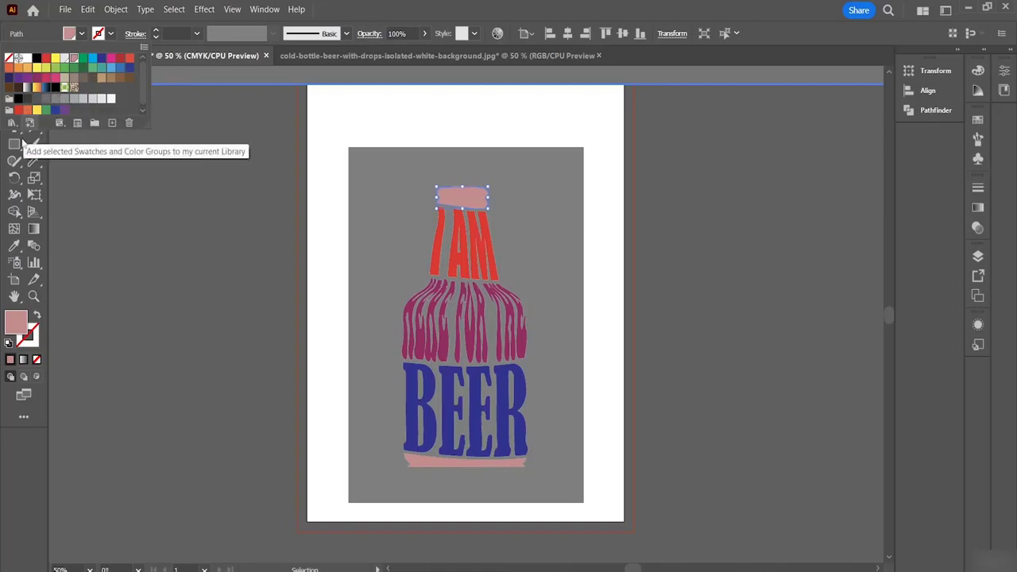
left_click(16, 335)
double_click(16, 334)
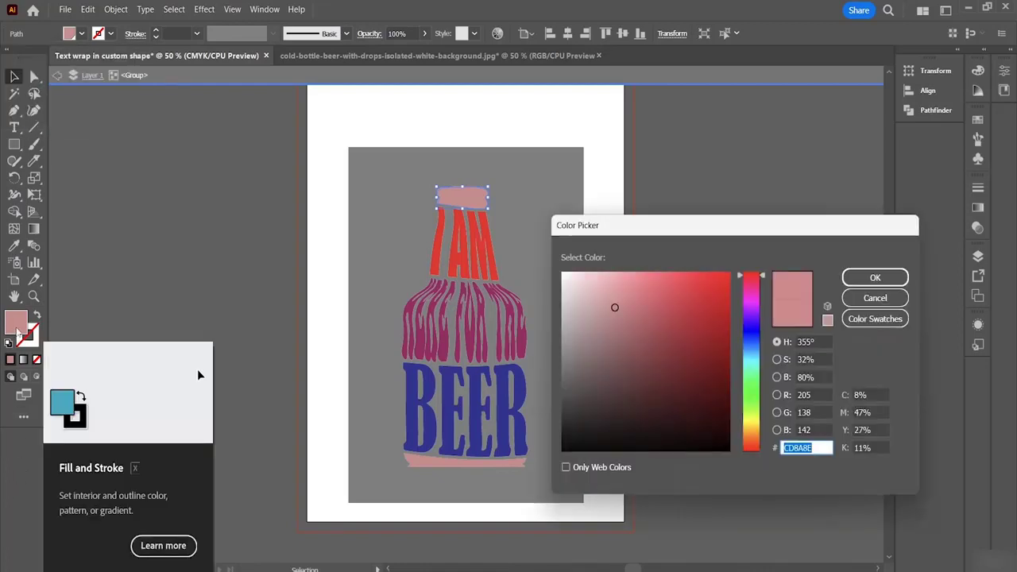
left_click(614, 337)
mouse_move(614, 337)
left_mouse_down()
mouse_move(591, 345)
mouse_move(570, 337)
mouse_move(563, 296)
mouse_move(542, 263)
left_mouse_up()
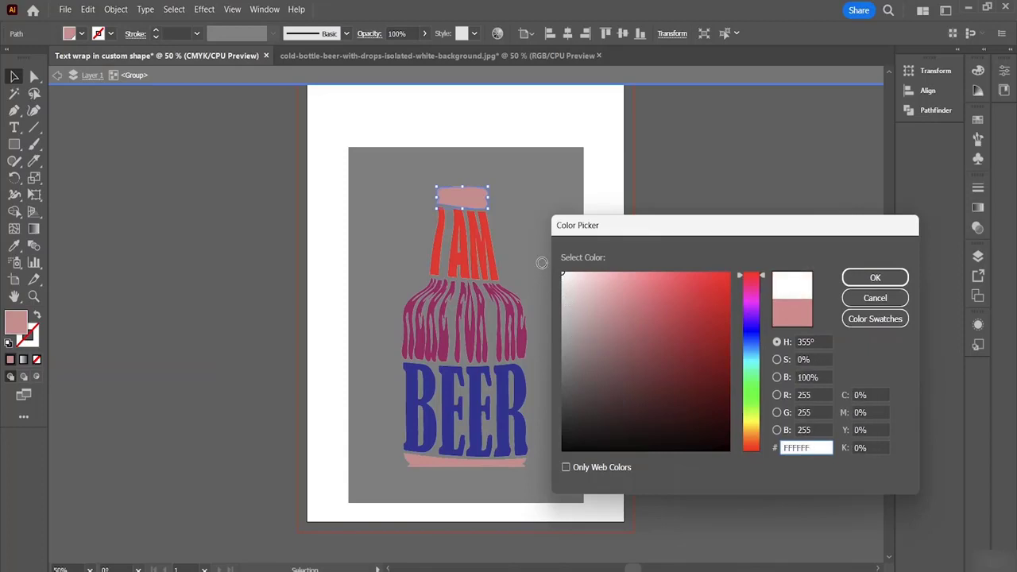
left_click(875, 277)
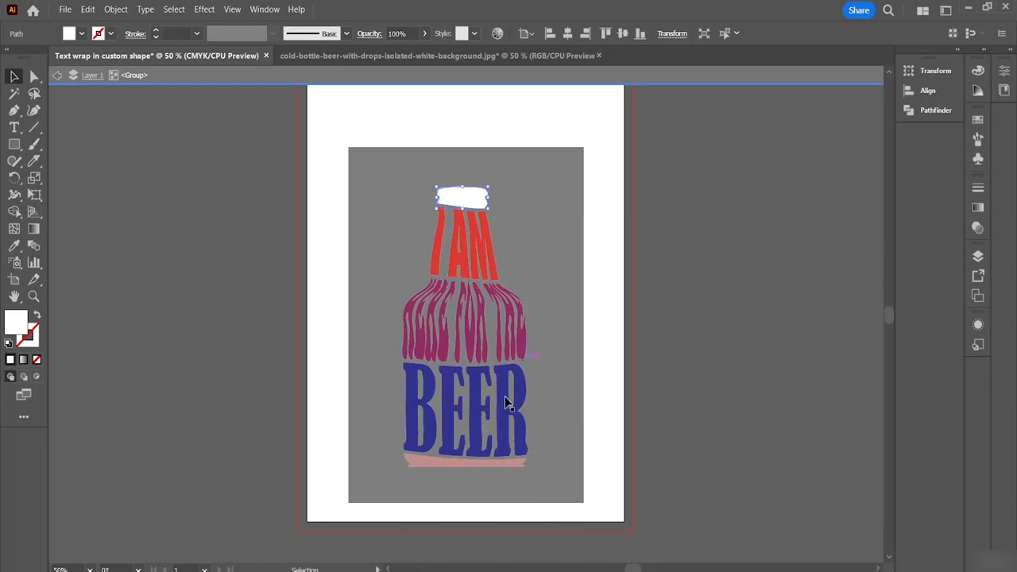
Set the fill of the bottle's base strip to white and exit the group's isolation mode.
left_click(456, 467)
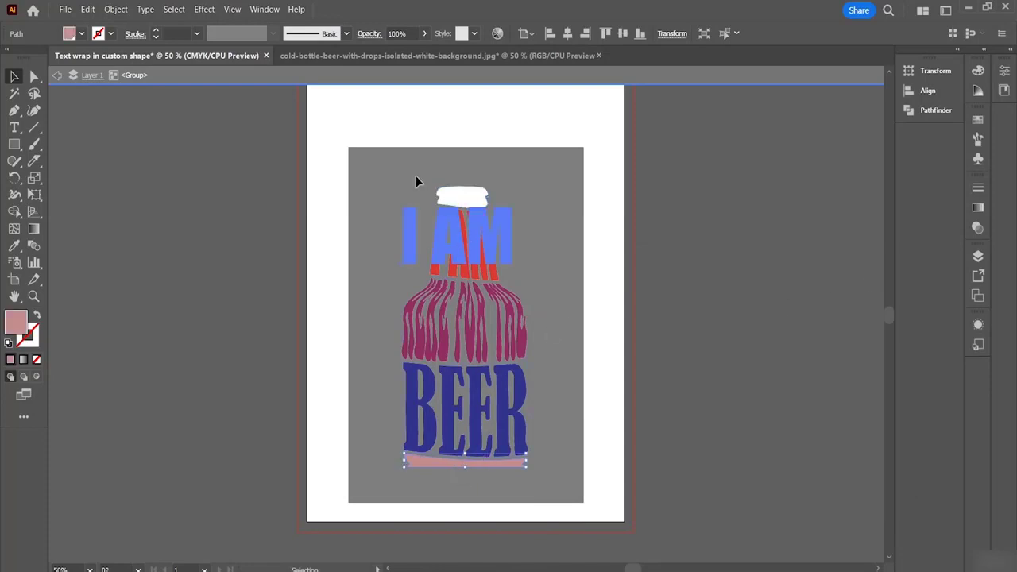
left_click(82, 34)
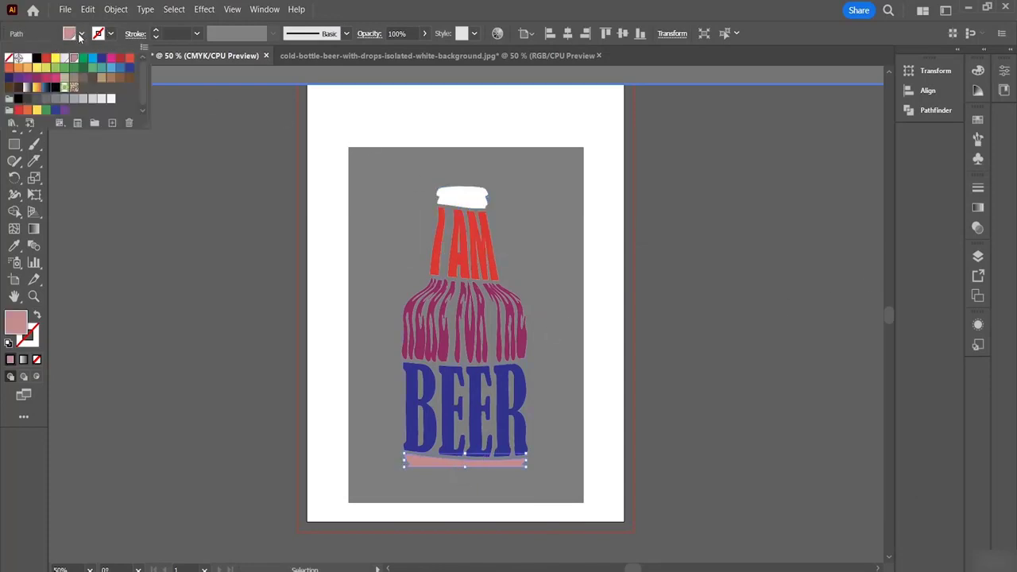
left_click(27, 59)
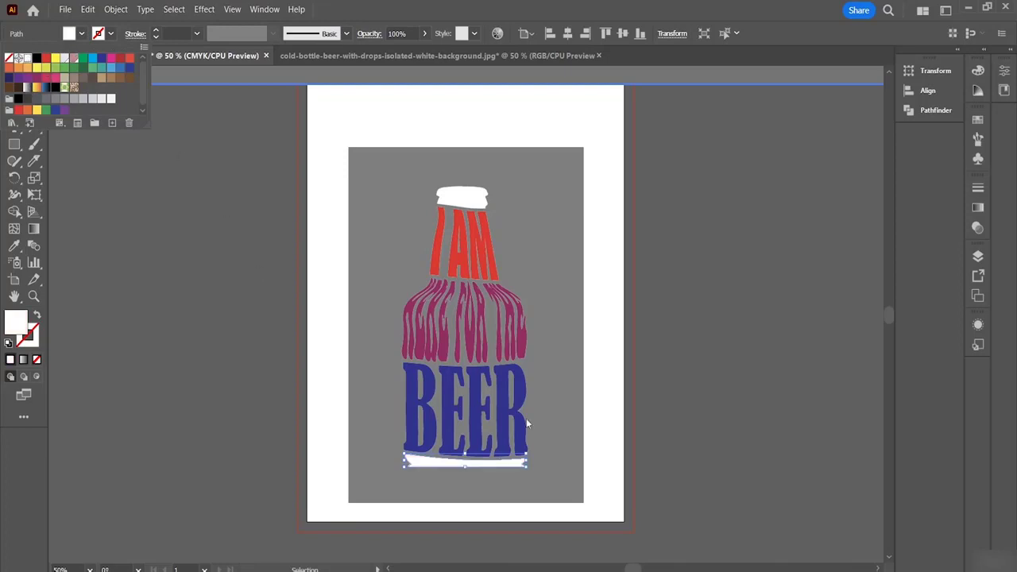
left_click(598, 383)
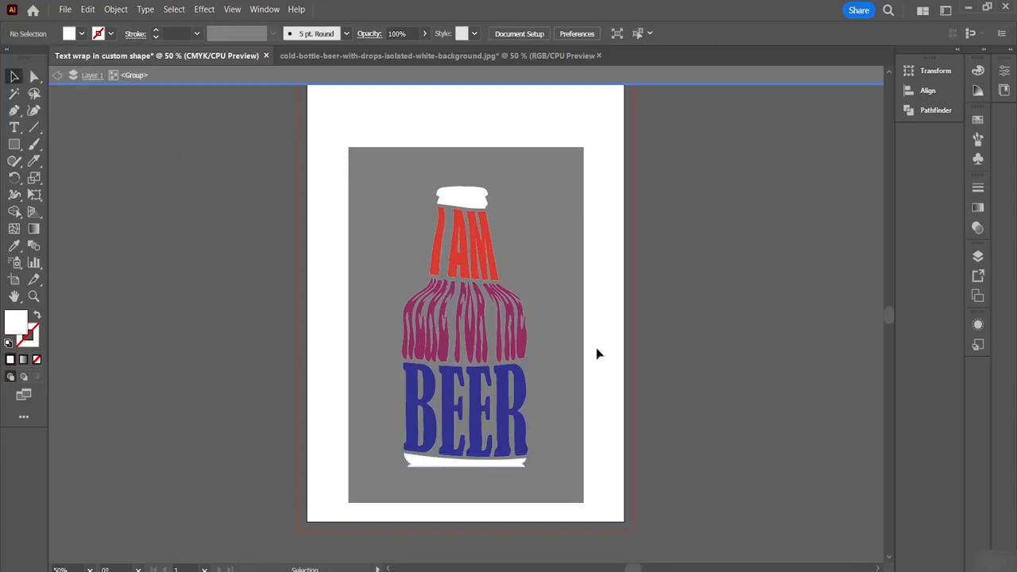
double_click(599, 354)
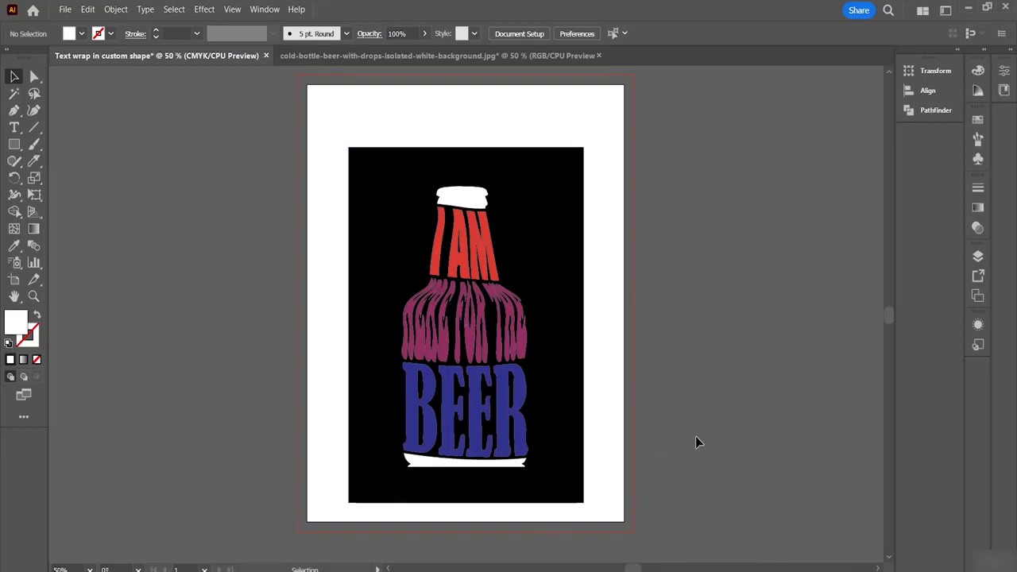
Save the design on the computer as the Illustrator file "Text wrap in custom shape" in the T-Shirt Design folder's Illustrator subfolder, with default Illustrator 2020 options.
left_click(67, 9)
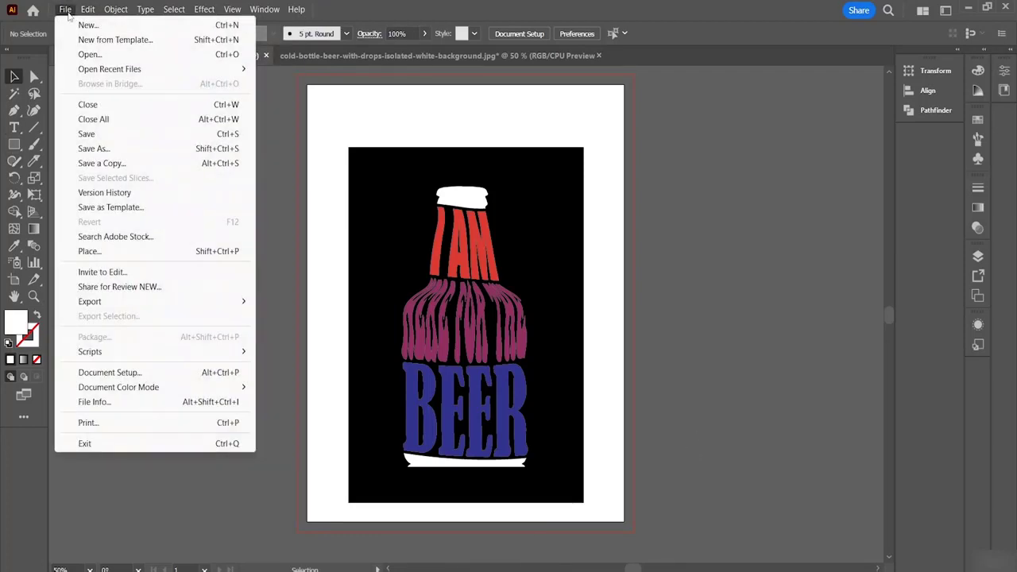
left_click(90, 149)
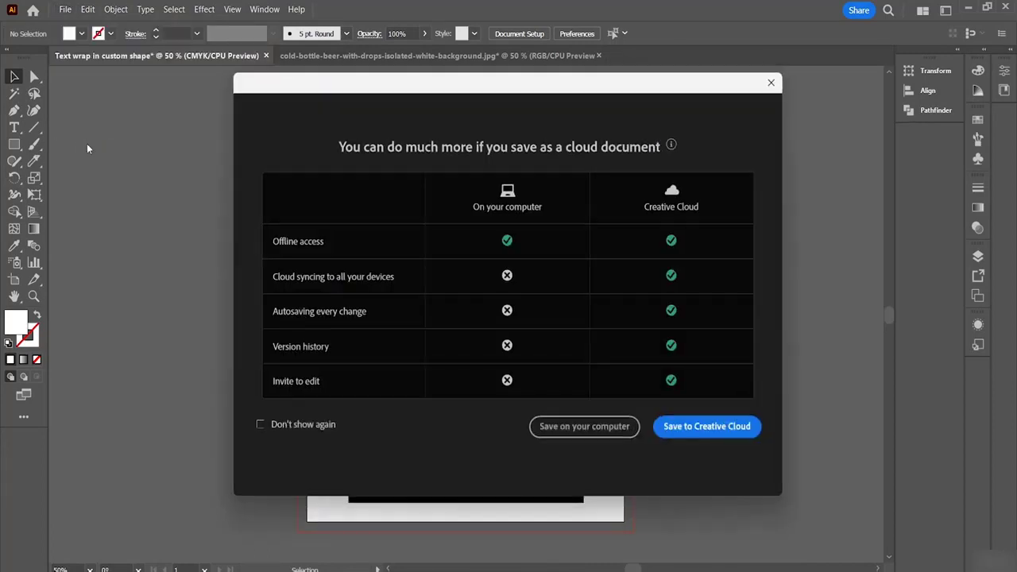
left_click(581, 427)
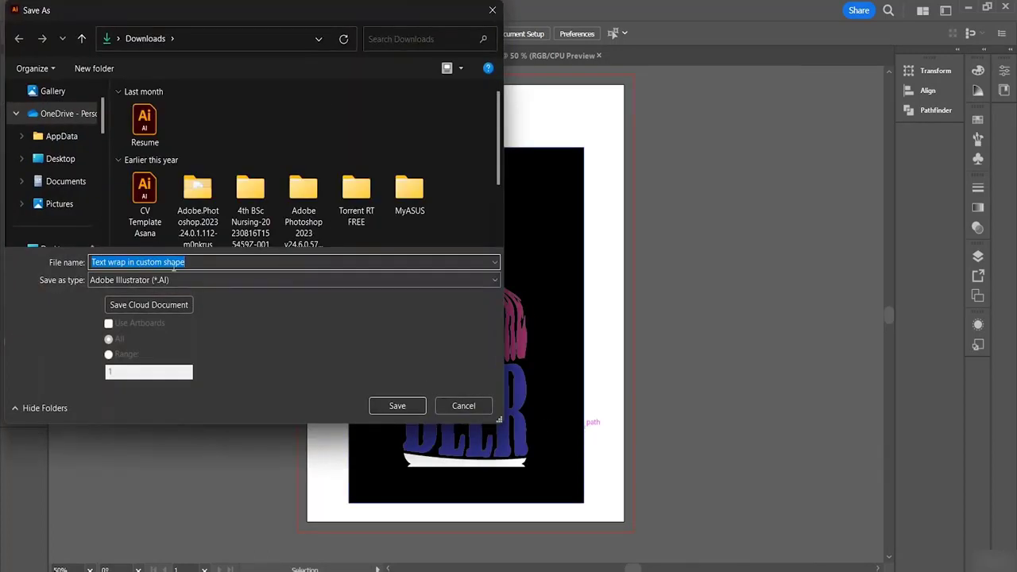
left_click(191, 262)
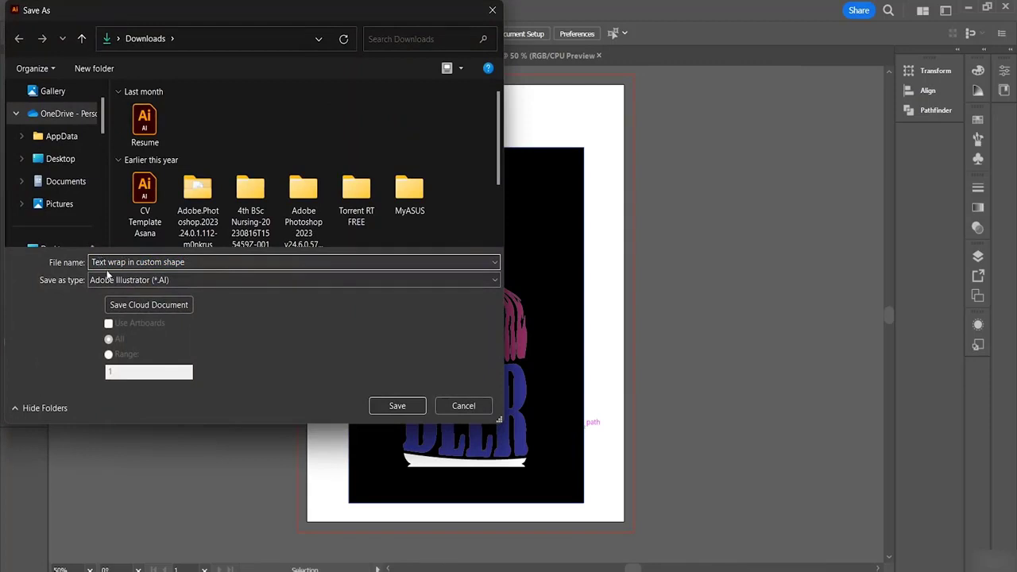
scroll(80, 183, "down", 3)
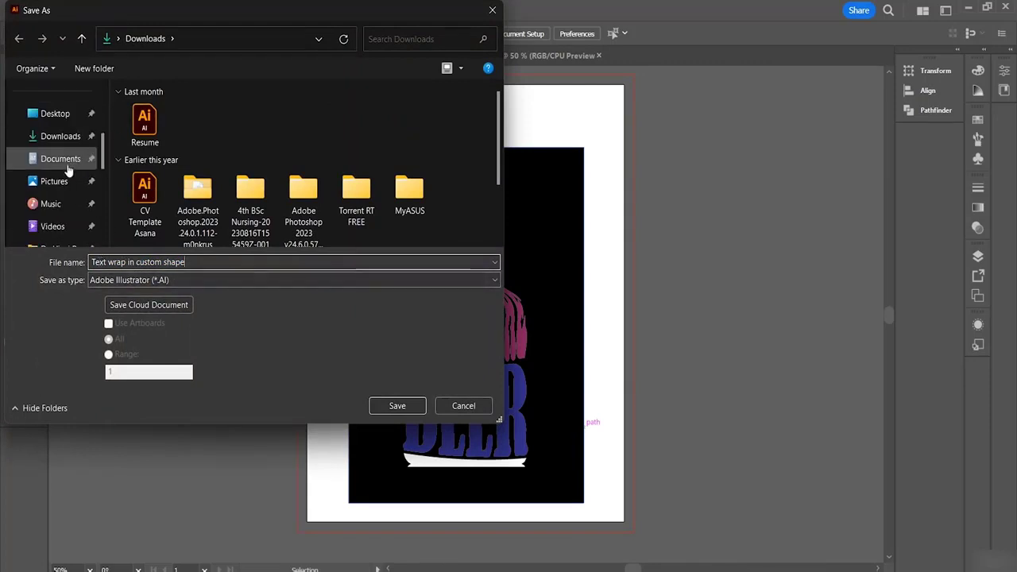
scroll(87, 191, "down", 3)
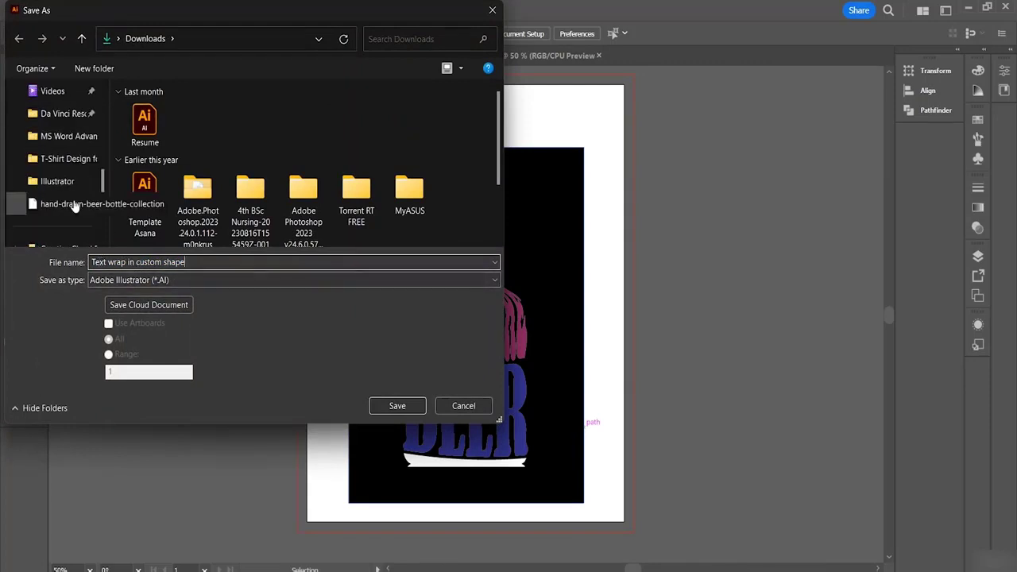
left_click(75, 160)
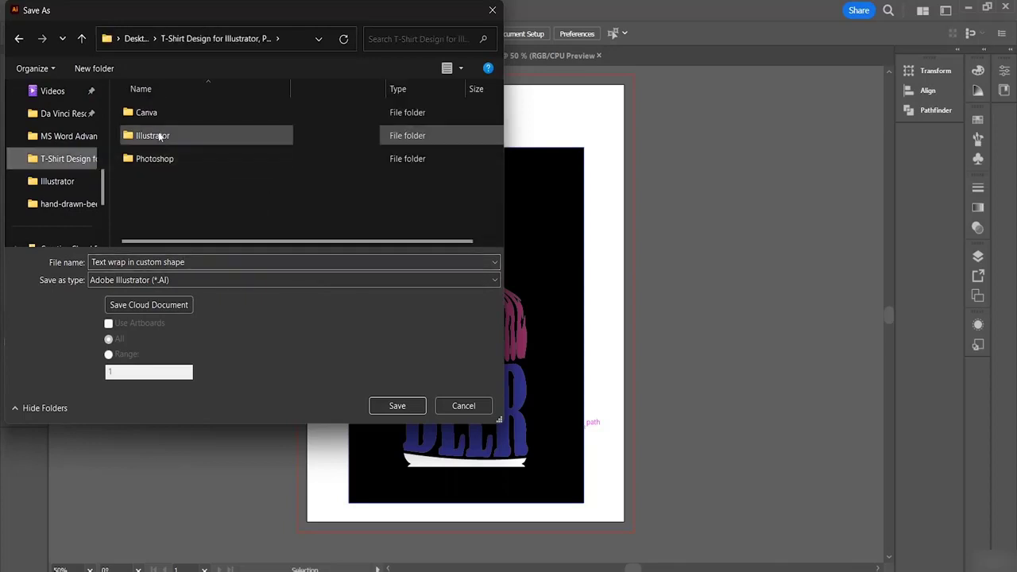
double_click(161, 137)
scroll(207, 151, "down", 3)
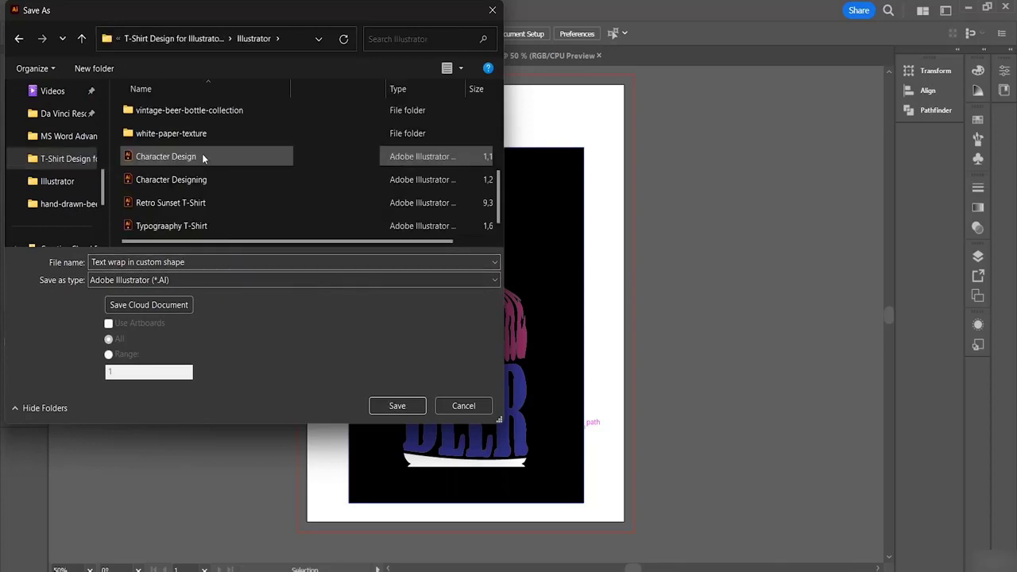
left_click(397, 406)
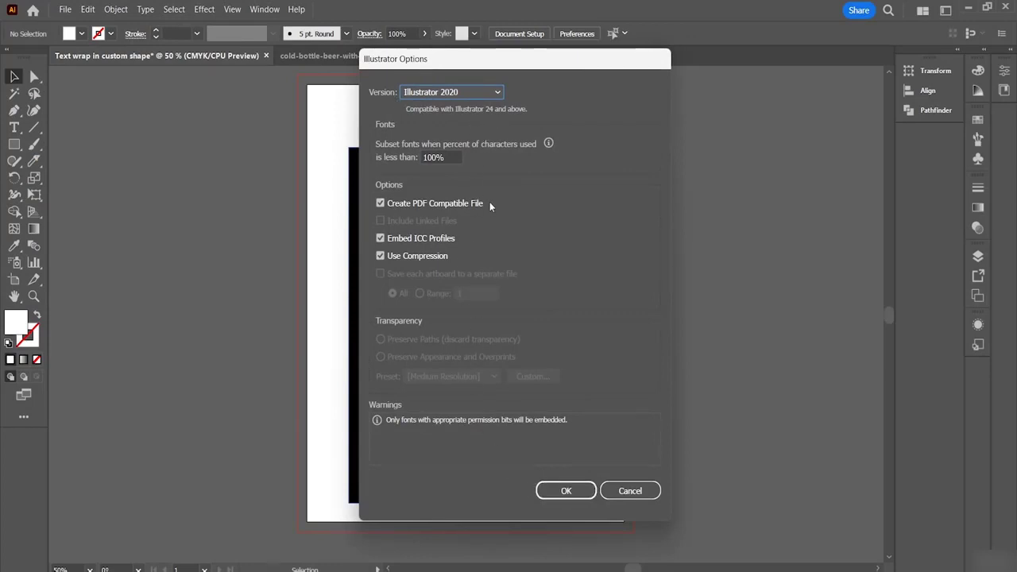
left_click(564, 491)
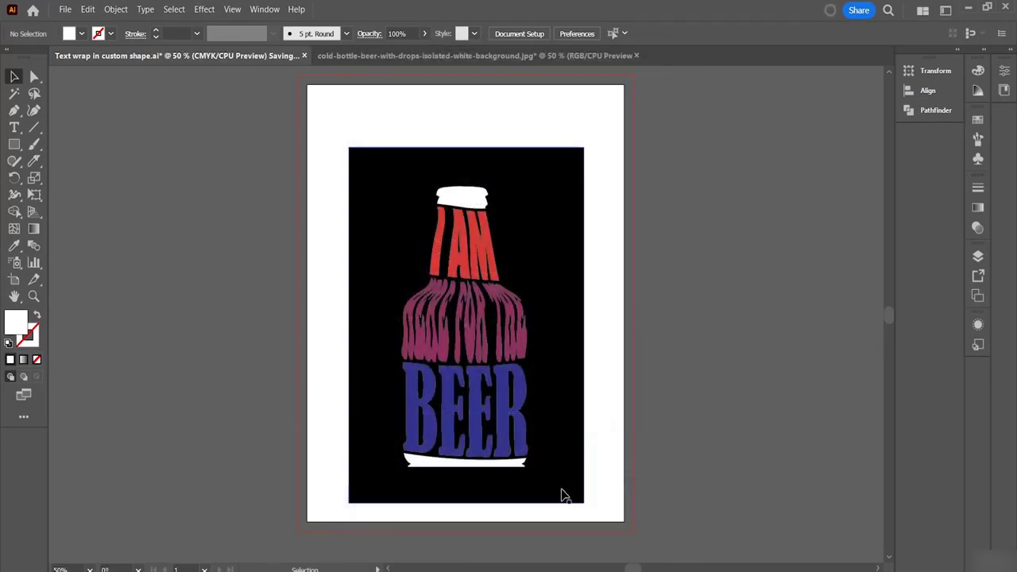
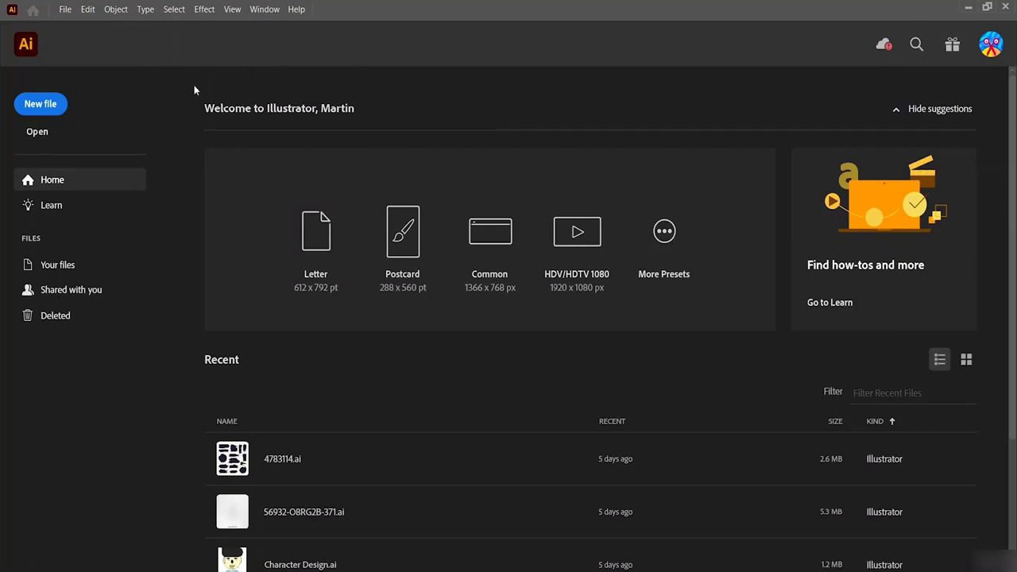
Start a new document from the 11 x 8.5 in Letter preset and name it "Summer T-Shirt Design".
left_click(60, 108)
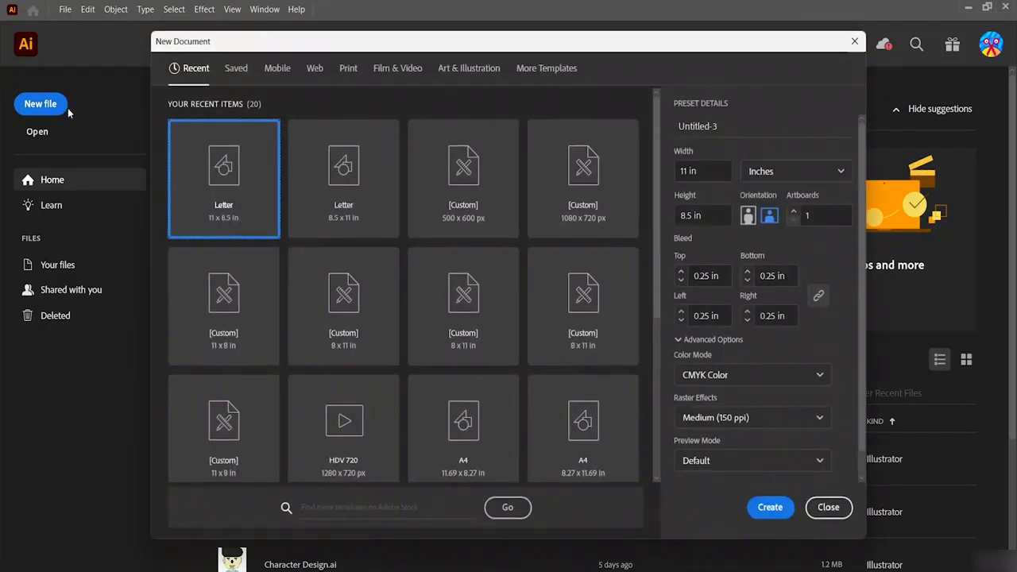
left_click(729, 127)
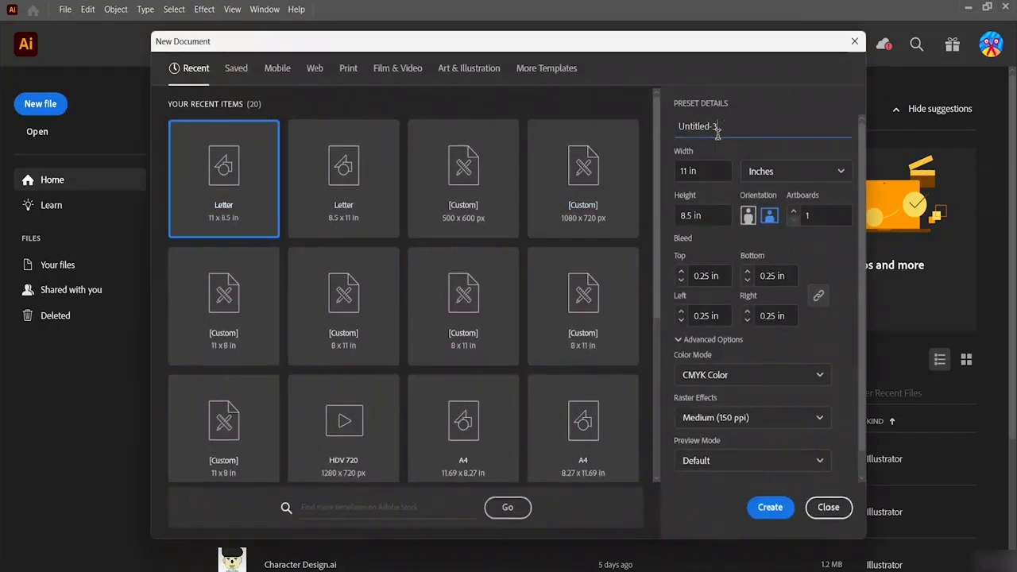
key("BackSpace")
key("BackSpace")
key("BackSpace")
key("BackSpace")
key("BackSpace")
key("BackSpace")
key("BackSpace")
key("BackSpace")
key("BackSpace")
key("BackSpace")
type("Summer T-Shirt Desi")
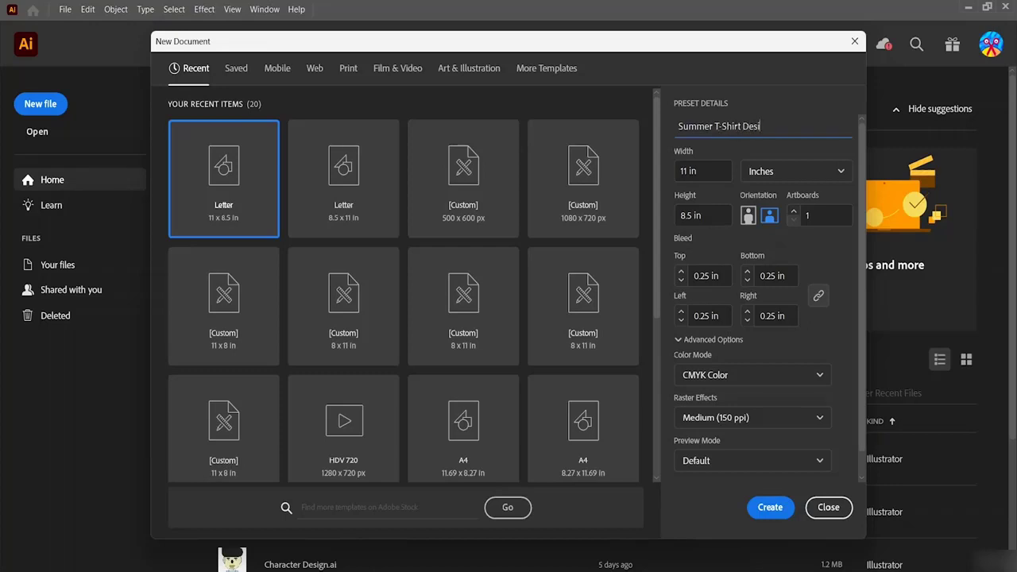
type("gn")
Keep inches as the unit, create the 11 x 8.5 in landscape CMYK document, and show its properties.
left_click(769, 185)
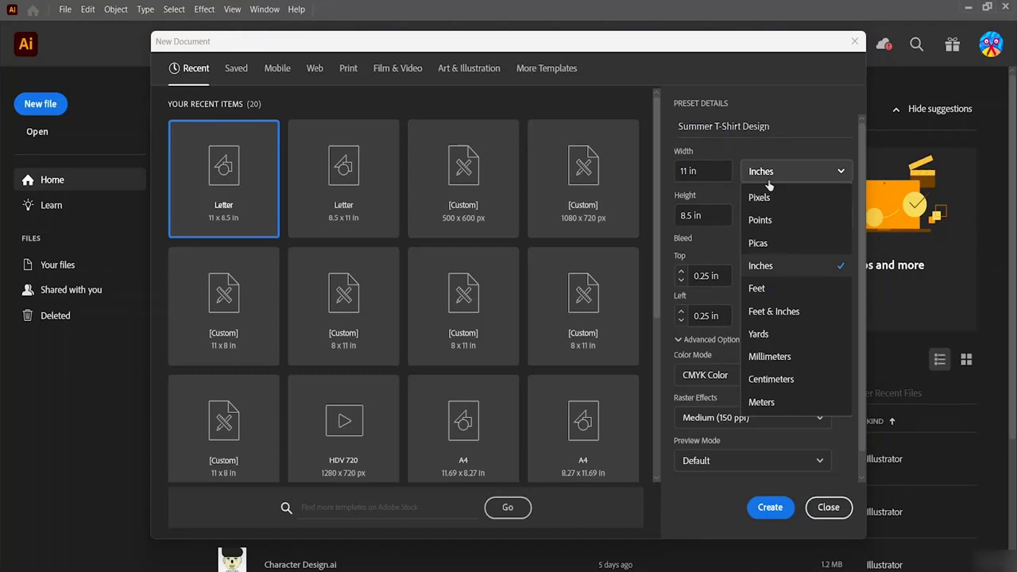
left_click(740, 147)
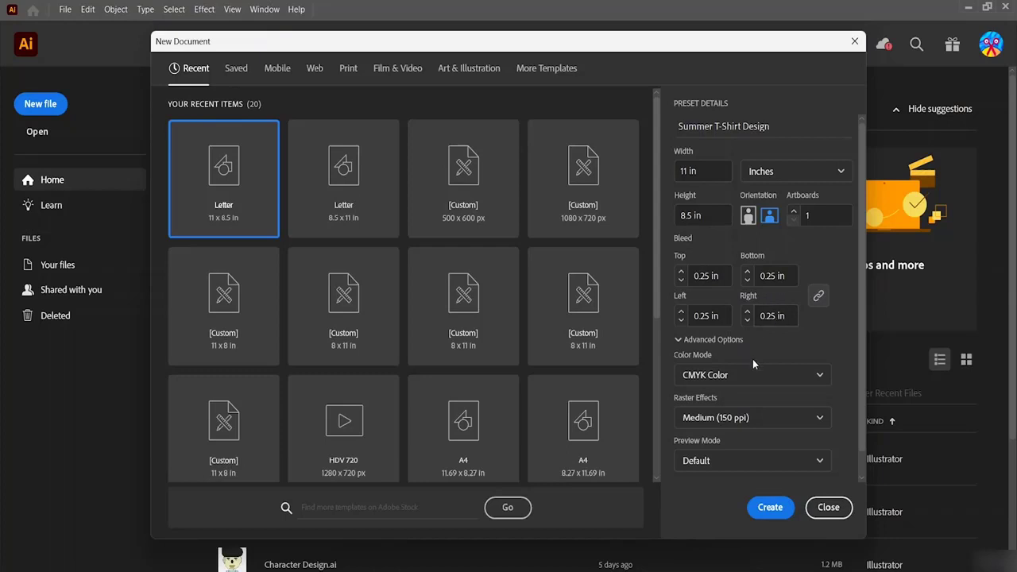
left_click(770, 509)
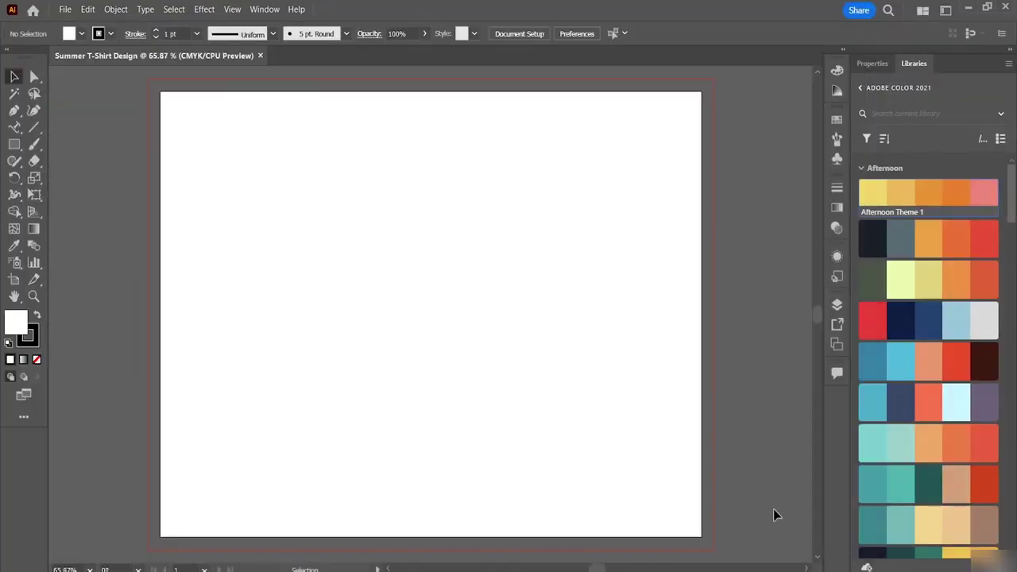
left_click(873, 63)
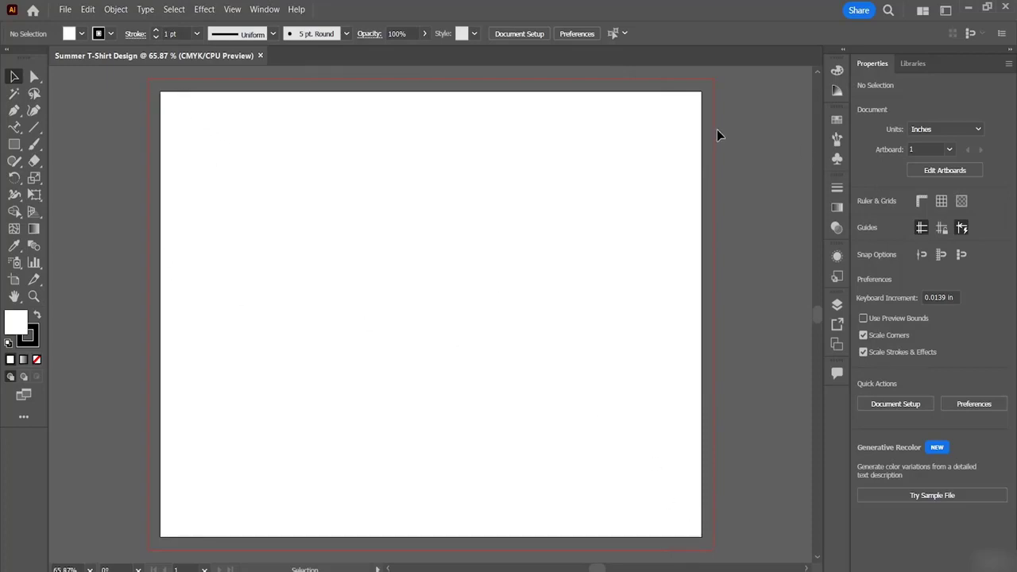
Start drawing a rectangle from the upper-left corner of the bleed boundary, undoing the small trial shape.
left_click(15, 145)
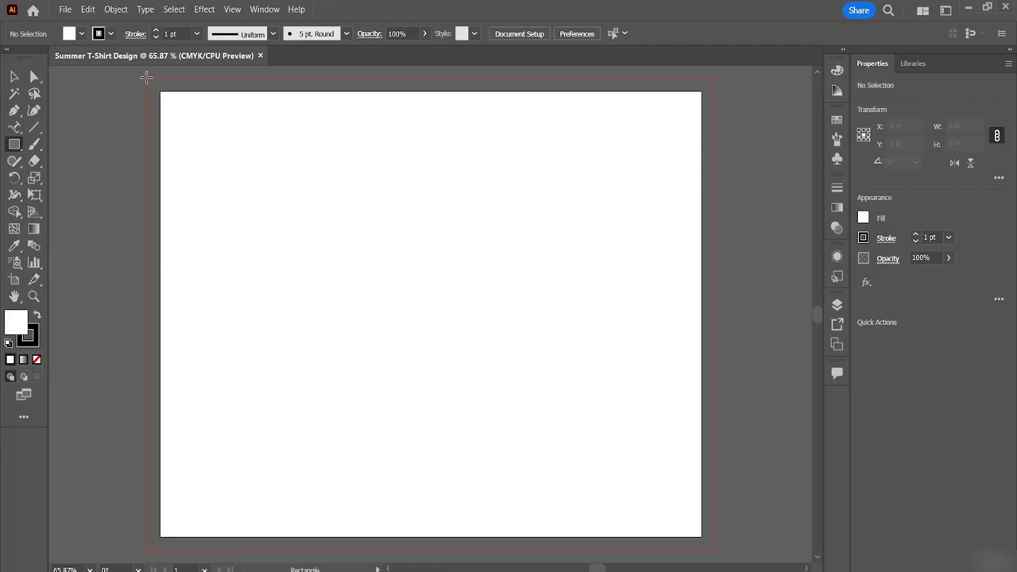
mouse_move(149, 78)
left_mouse_down()
mouse_move(191, 127)
mouse_move(168, 94)
mouse_move(158, 96)
left_mouse_up()
key("ctrl+z")
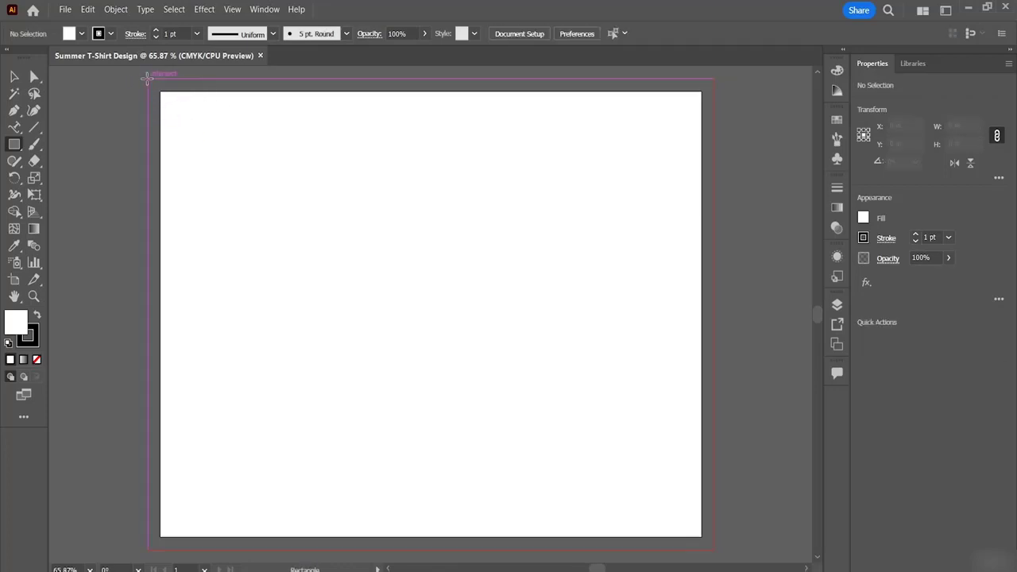
Draw an 11.5 × 9 in rectangle covering the whole artboard out to the bleed edges.
left_click_drag(148, 78, 643, 556)
left_click(699, 531)
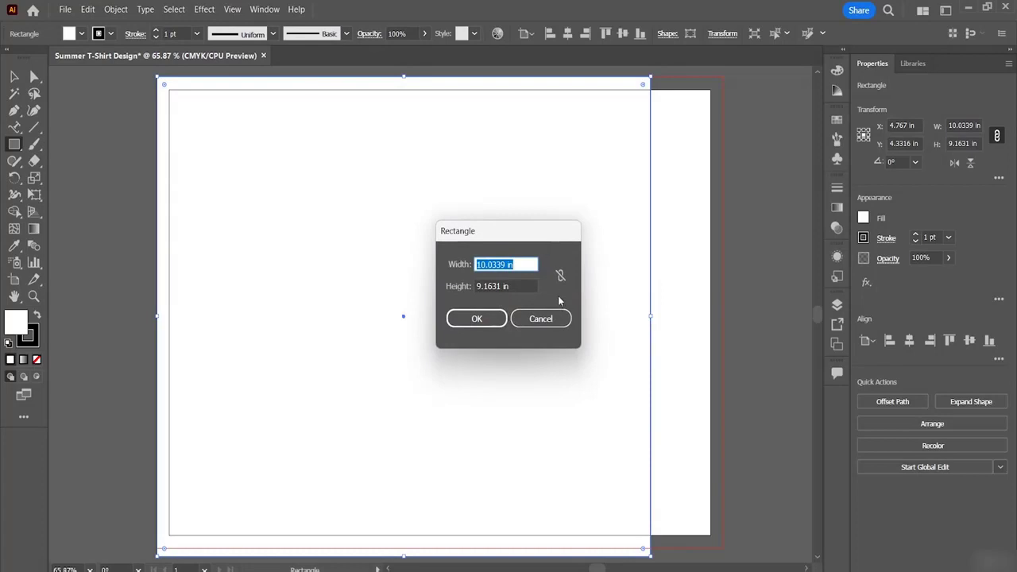
left_click(540, 319)
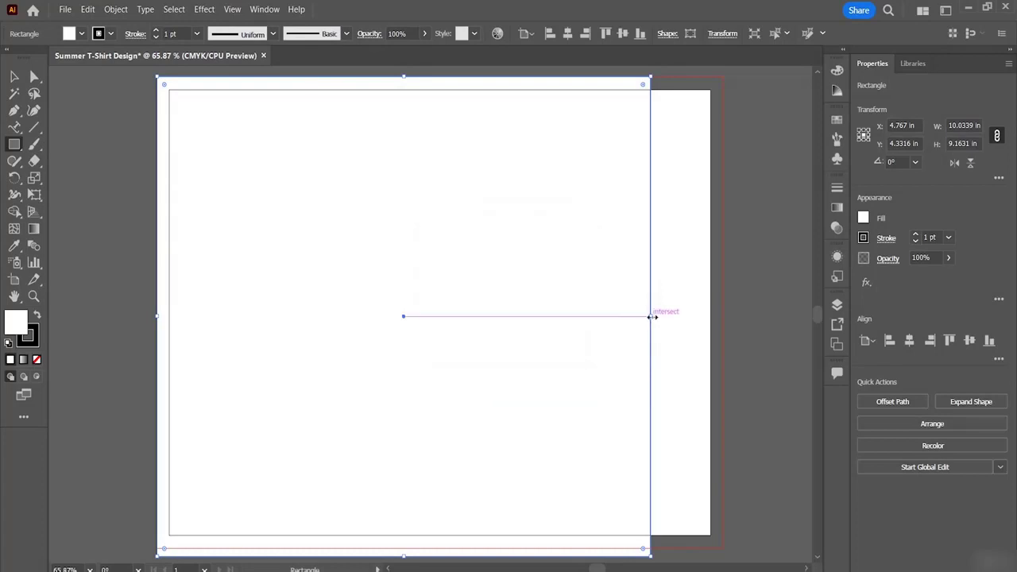
left_click_drag(651, 316, 724, 325)
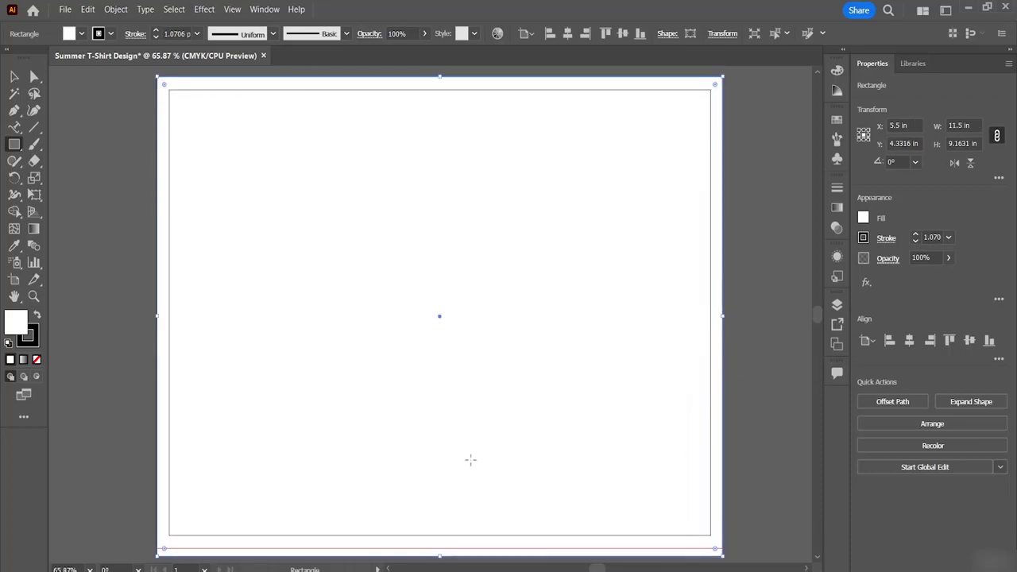
scroll(453, 493, "down", 1)
left_click_drag(440, 543, 441, 534)
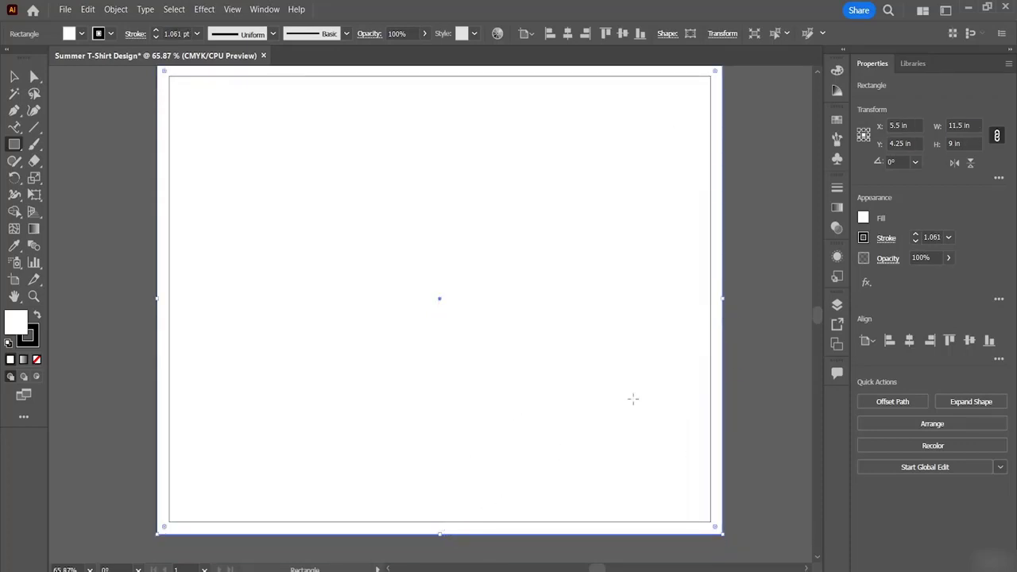
scroll(302, 189, "up", 3)
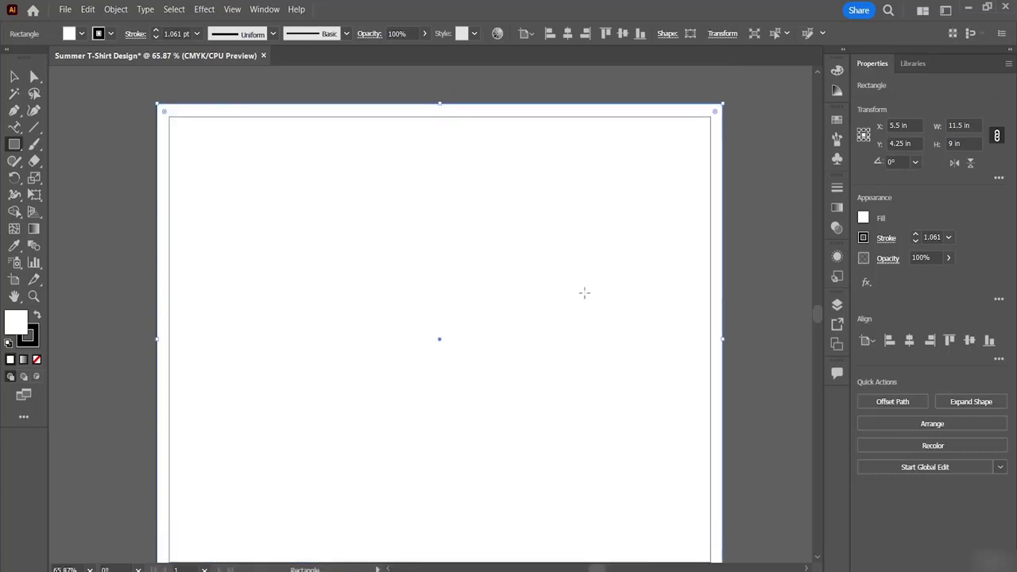
Set the background rectangle's fill colour to black, 000000.
double_click(22, 333)
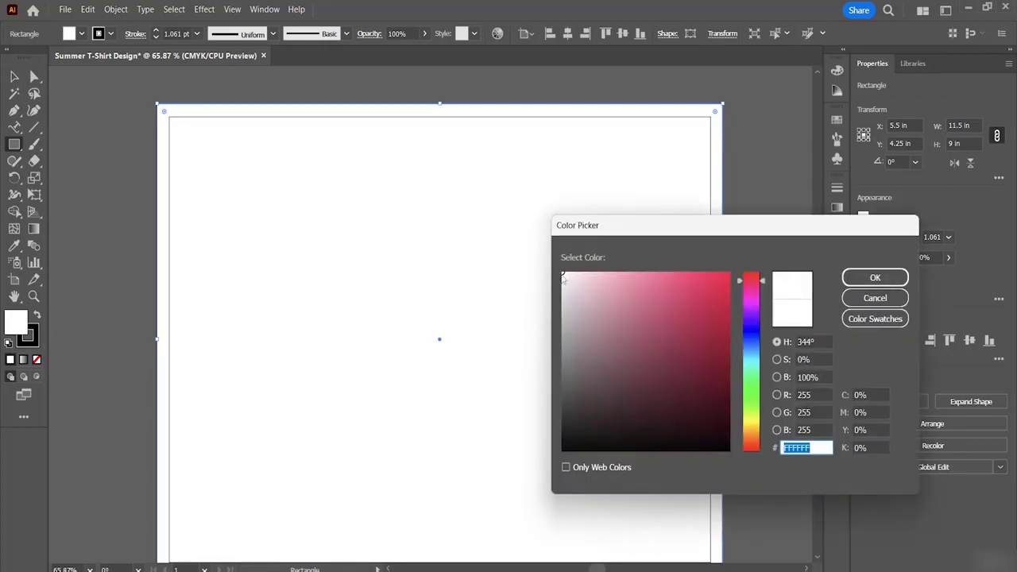
type("000000")
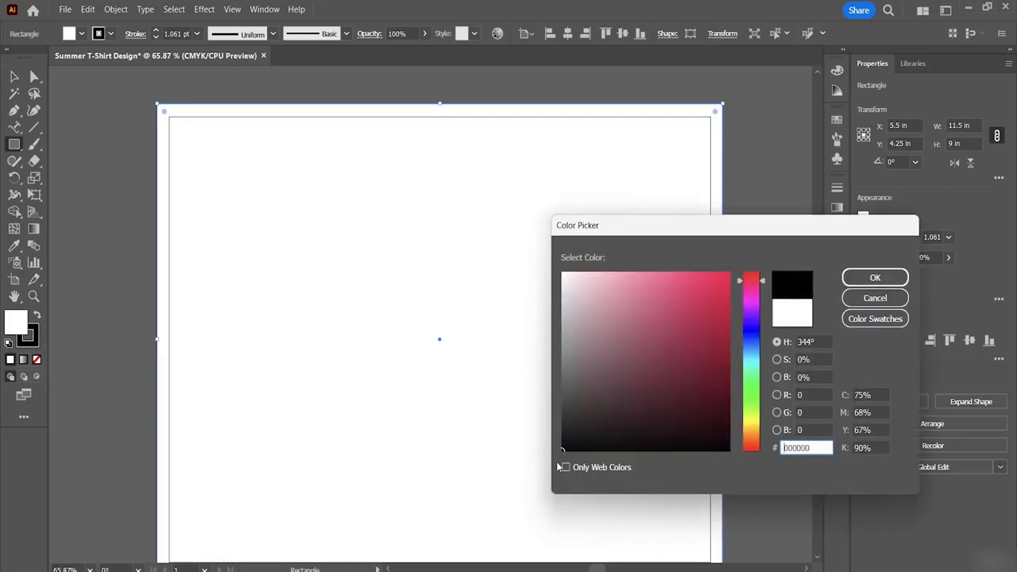
left_click(878, 277)
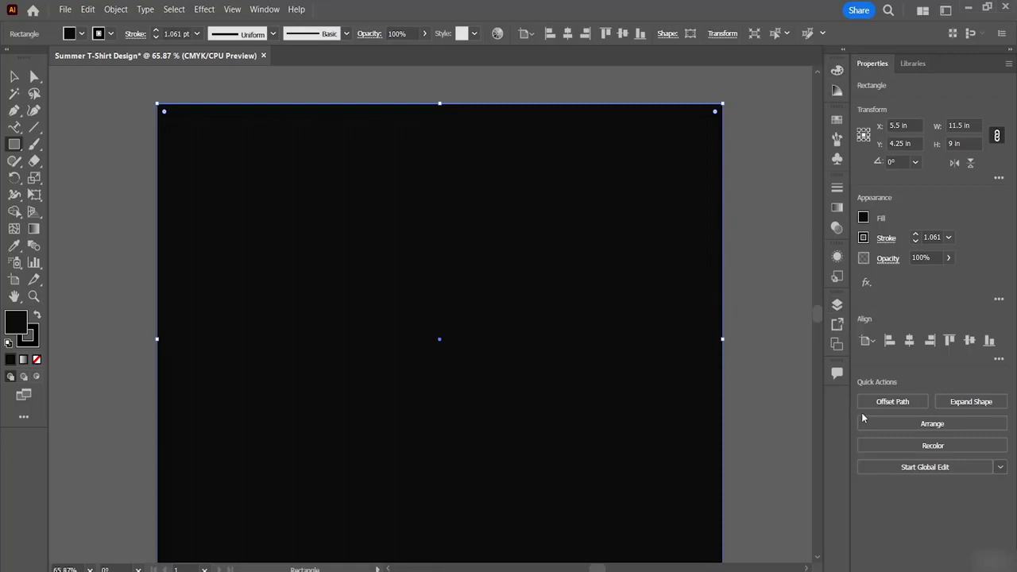
Lock Layer 1, which holds the black background rectangle.
left_click(264, 8)
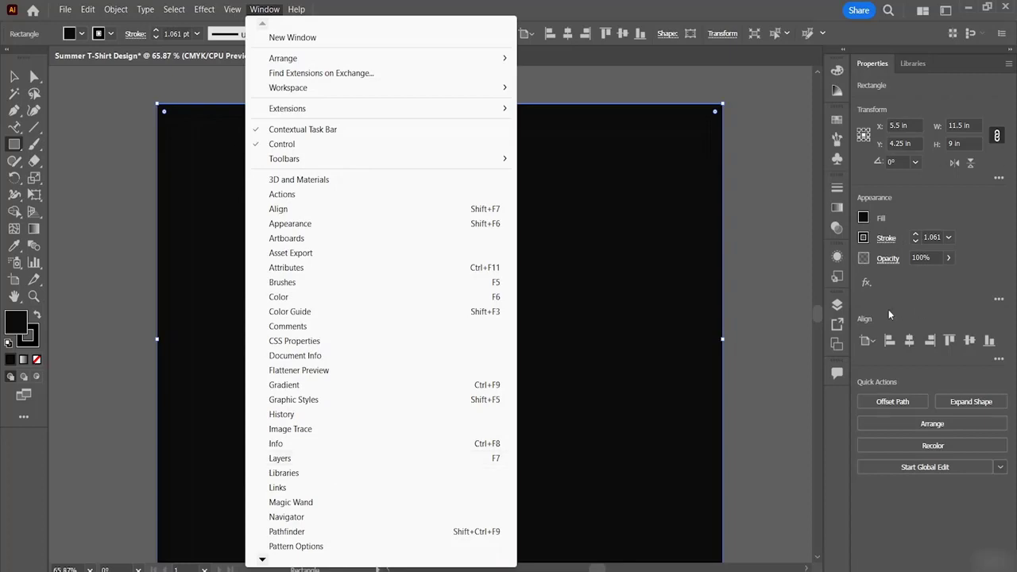
left_click(836, 307)
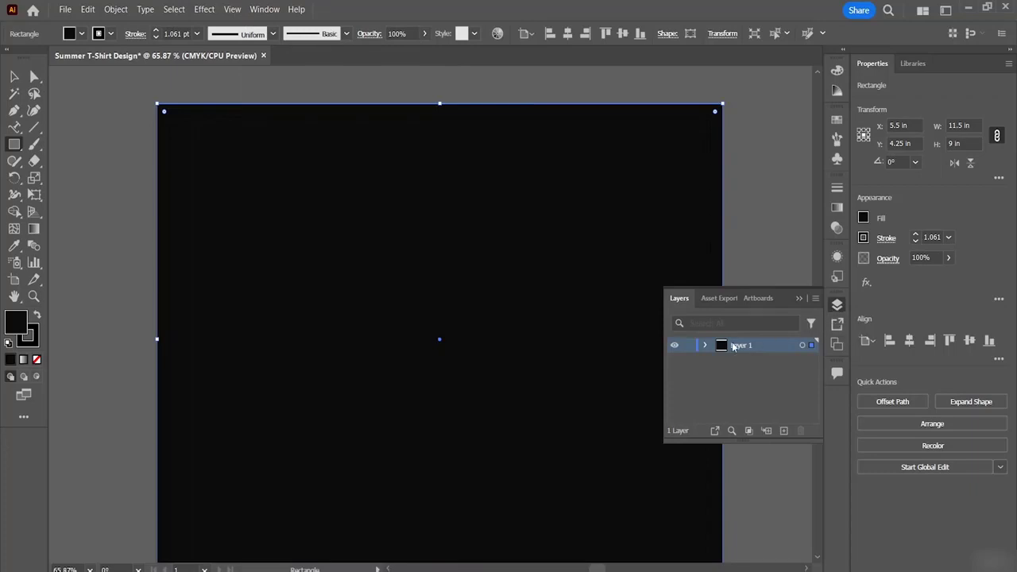
left_click(689, 345)
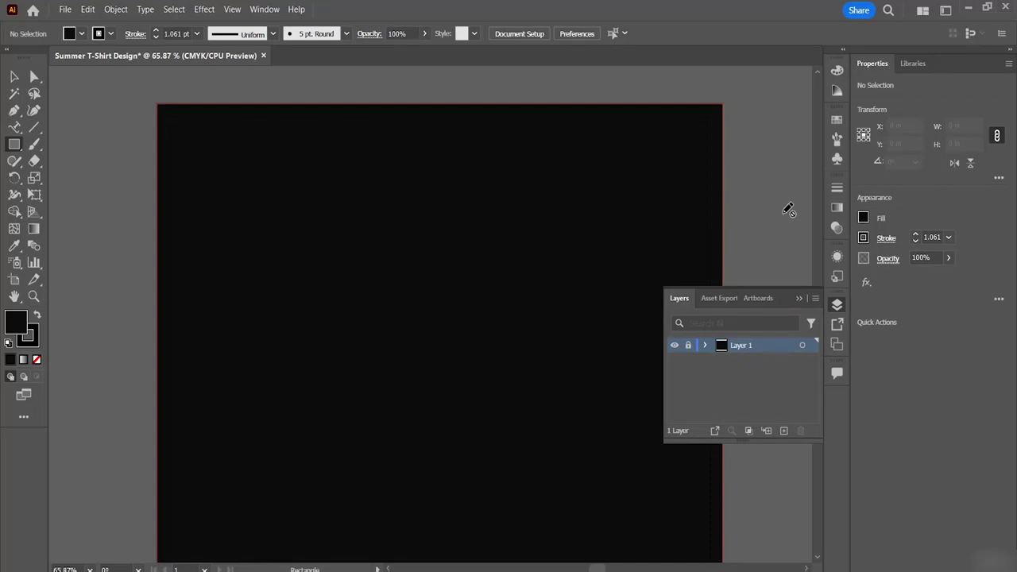
left_click(798, 300)
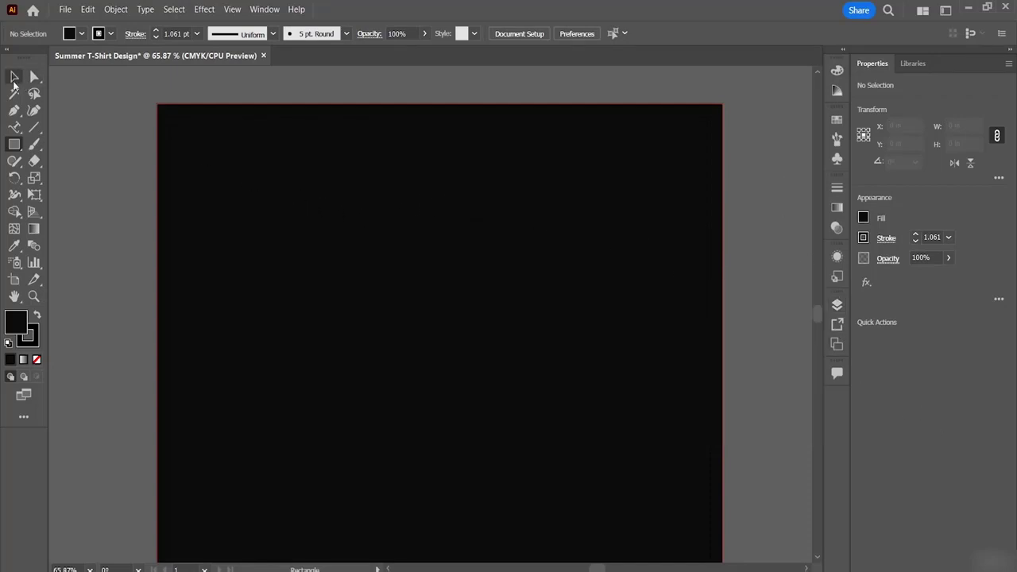
Choose the Ellipse tool, expand Layer 1 and release its lock so new shapes can be drawn on it.
left_click(13, 77)
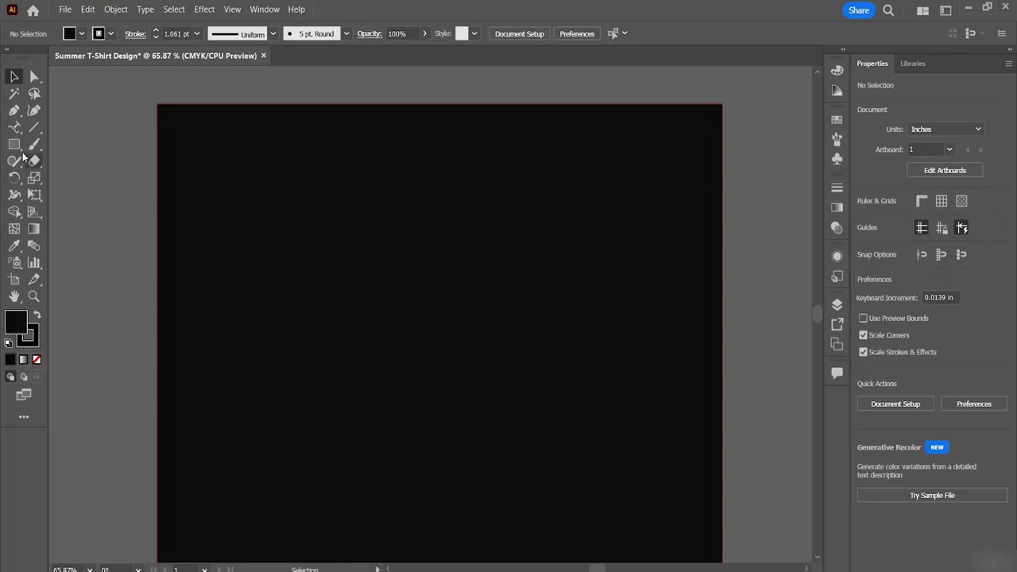
left_click_drag(14, 145, 74, 177)
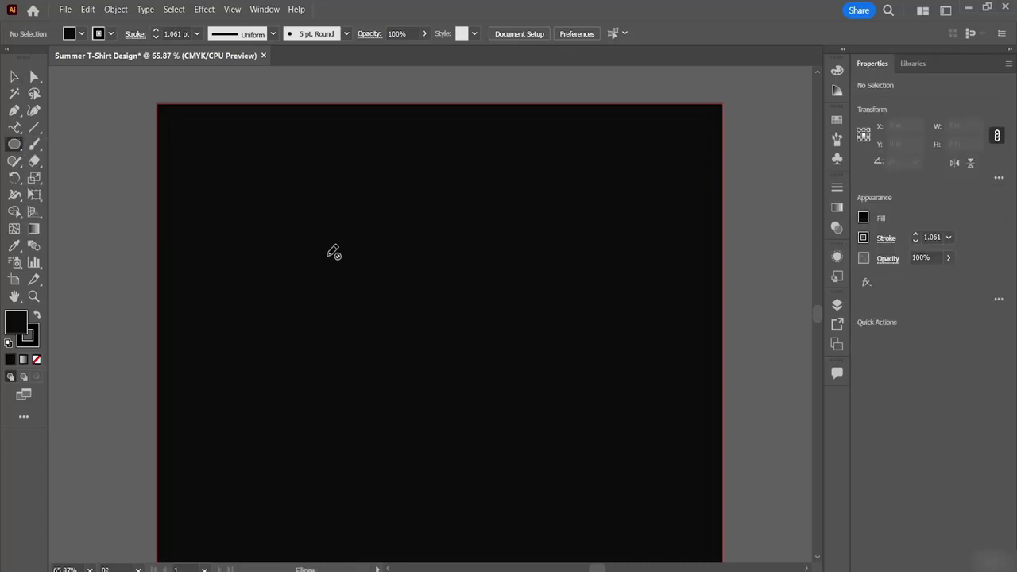
right_click(841, 308)
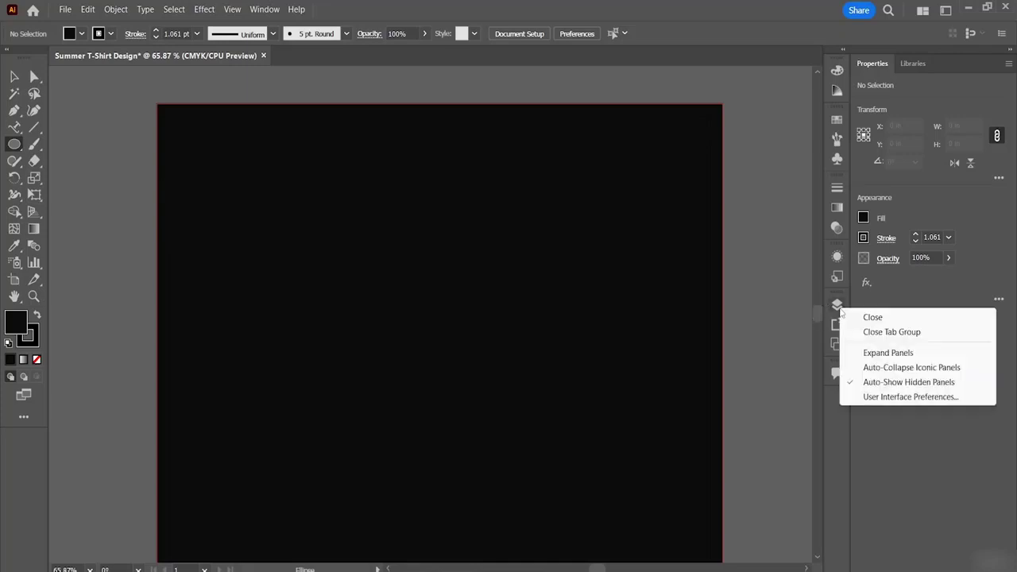
left_click(838, 307)
left_click(838, 305)
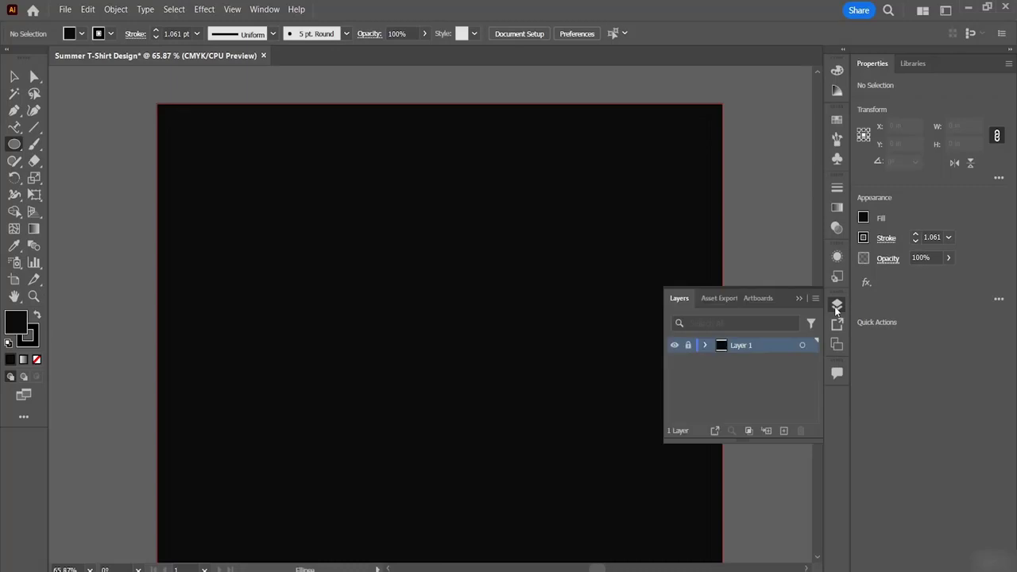
left_click(704, 346)
left_click(798, 299)
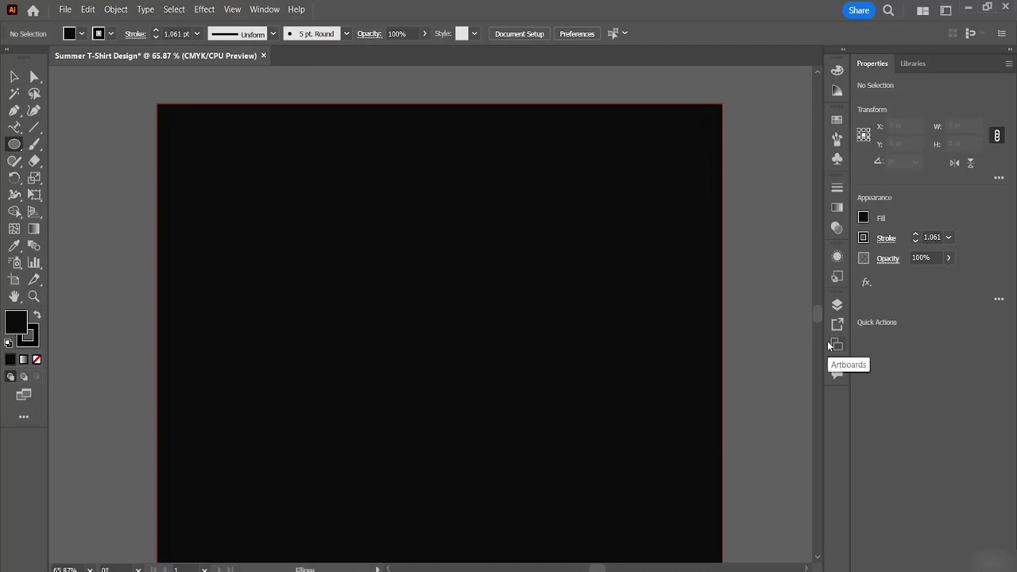
Draw a circle about 7.88 in in diameter and centre it on the artboard at X 5.5 in, Y 4.25 in.
scroll(549, 205, "down", 1)
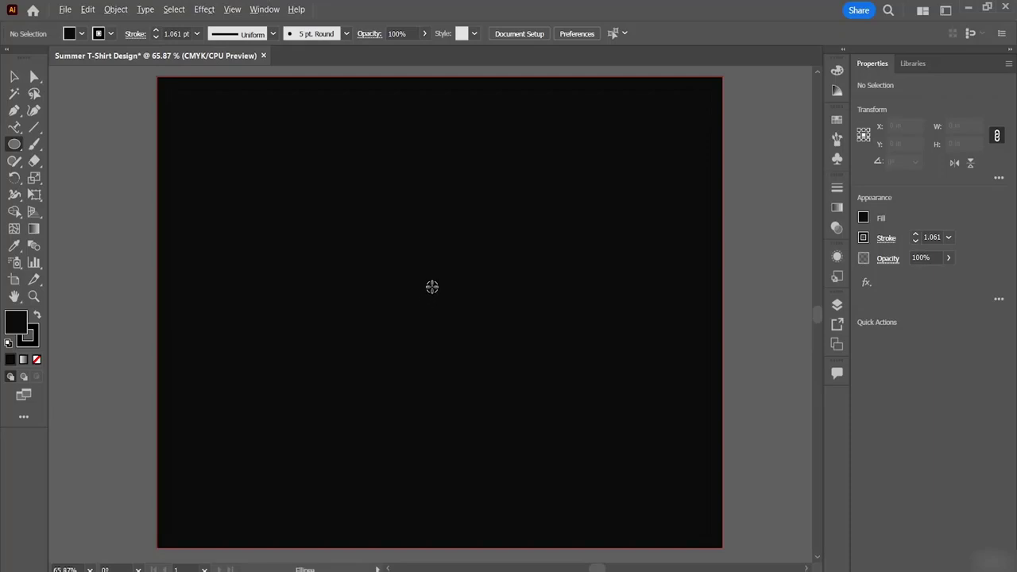
left_click_drag(432, 286, 626, 488)
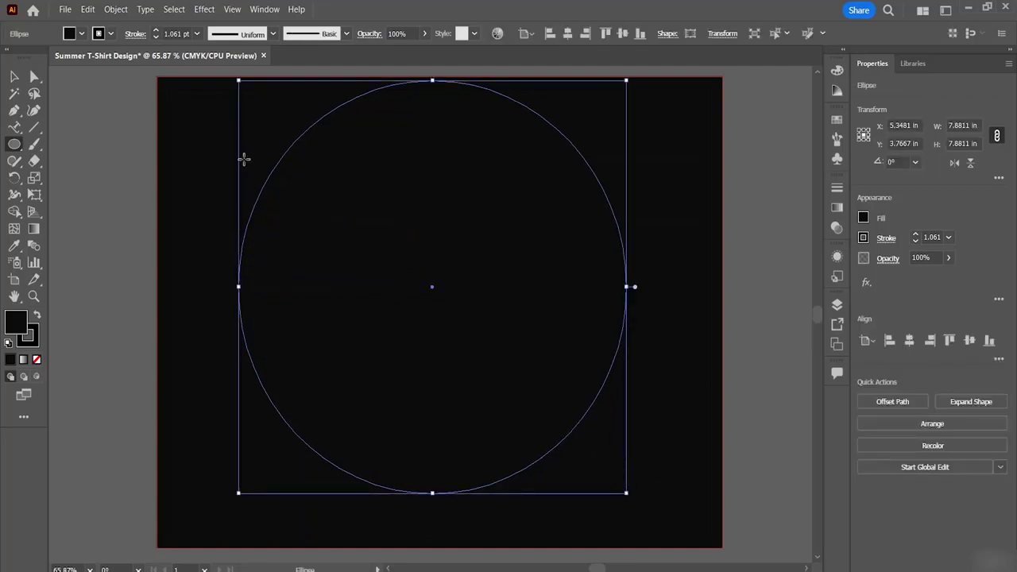
left_click(14, 76)
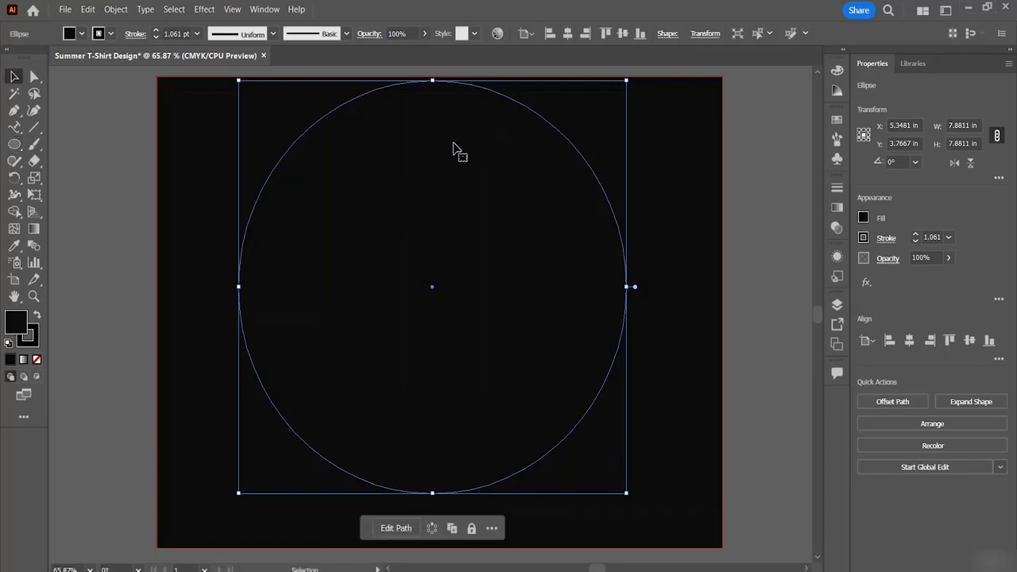
left_click_drag(480, 94, 484, 114)
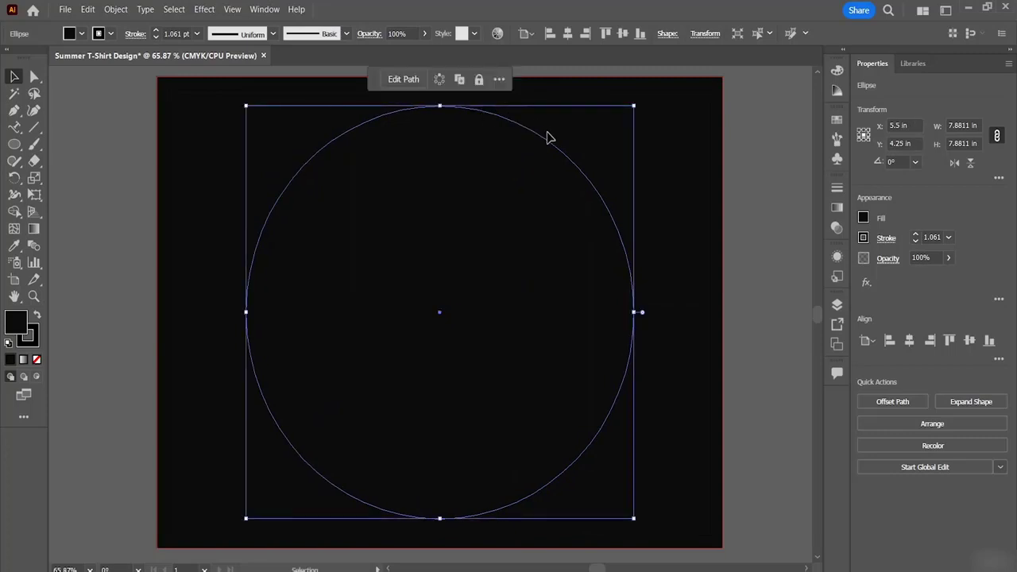
Set the circle's fill colour to white, FFFFFF.
double_click(17, 325)
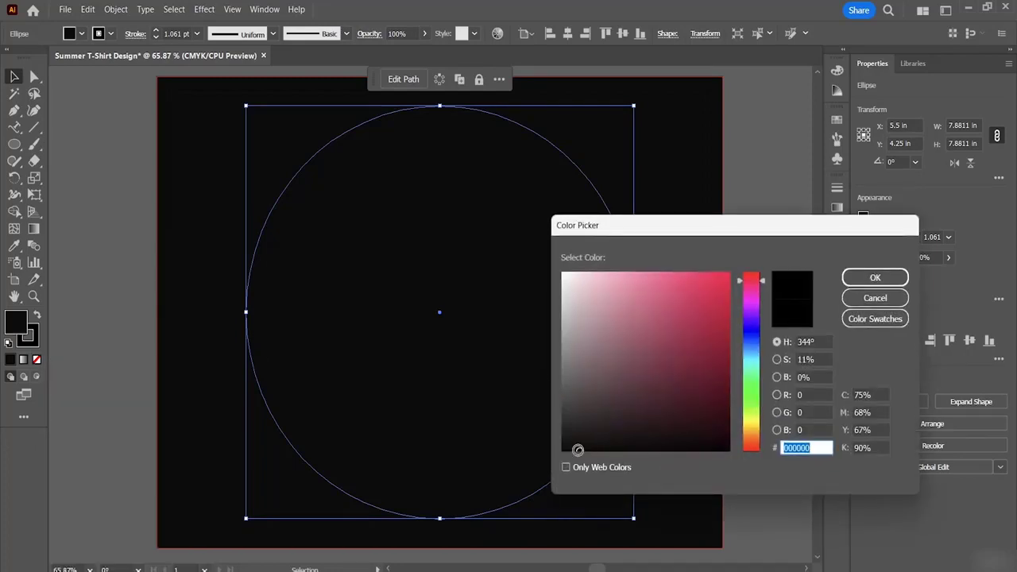
type("999999")
type("FFFFFF")
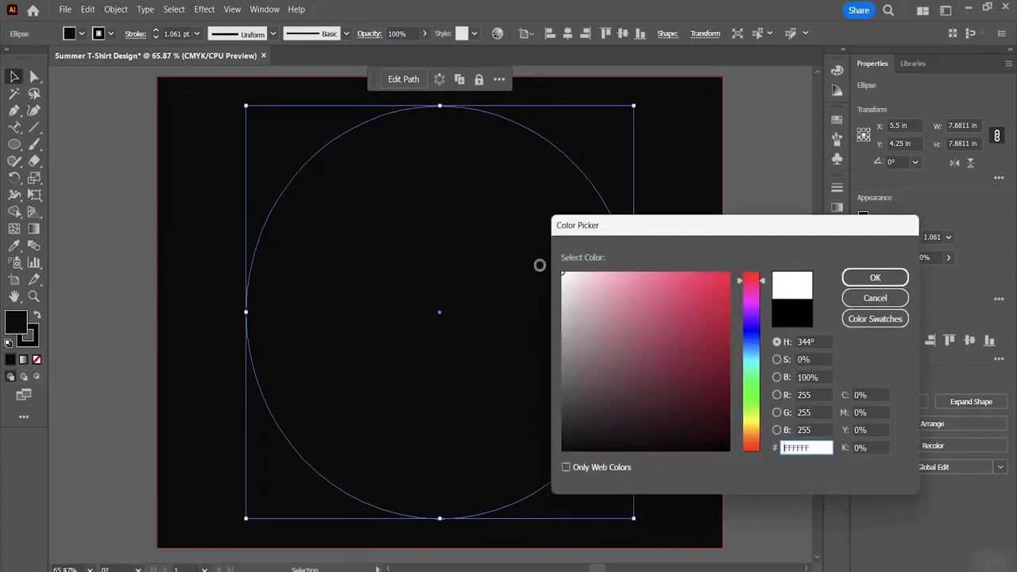
left_click(877, 277)
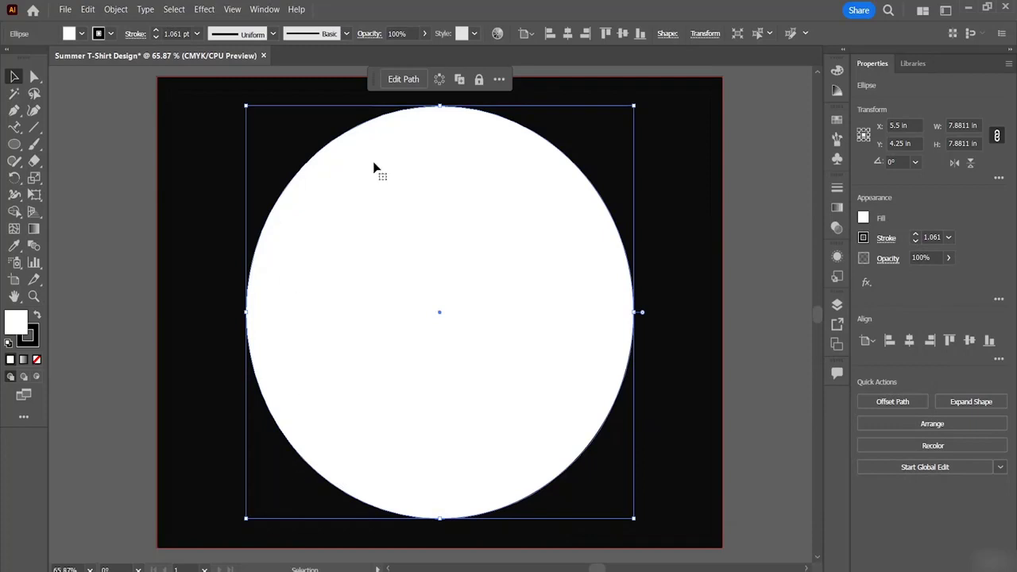
Remove the stroke from the circle and deselect it.
left_click(35, 341)
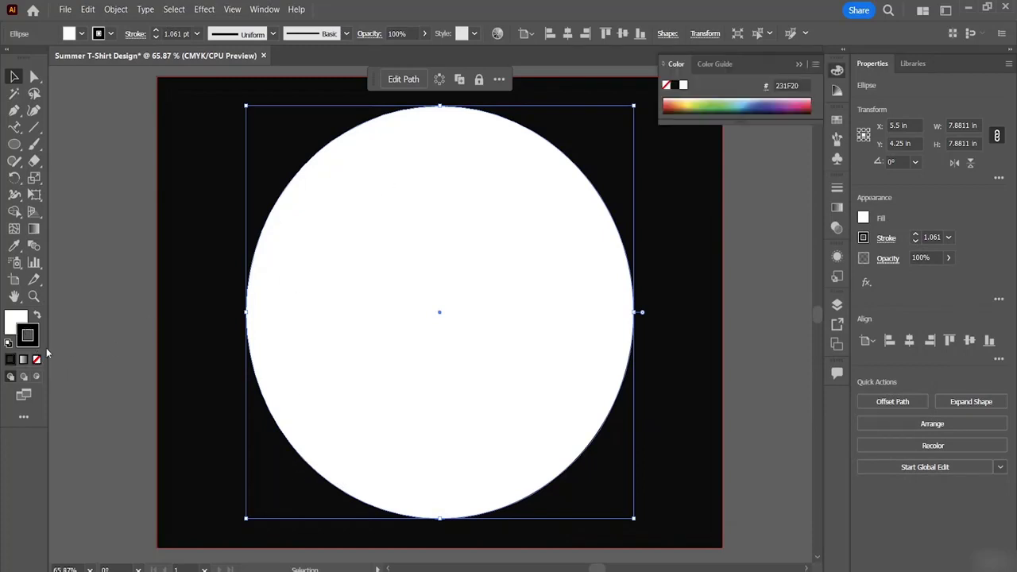
left_click(37, 360)
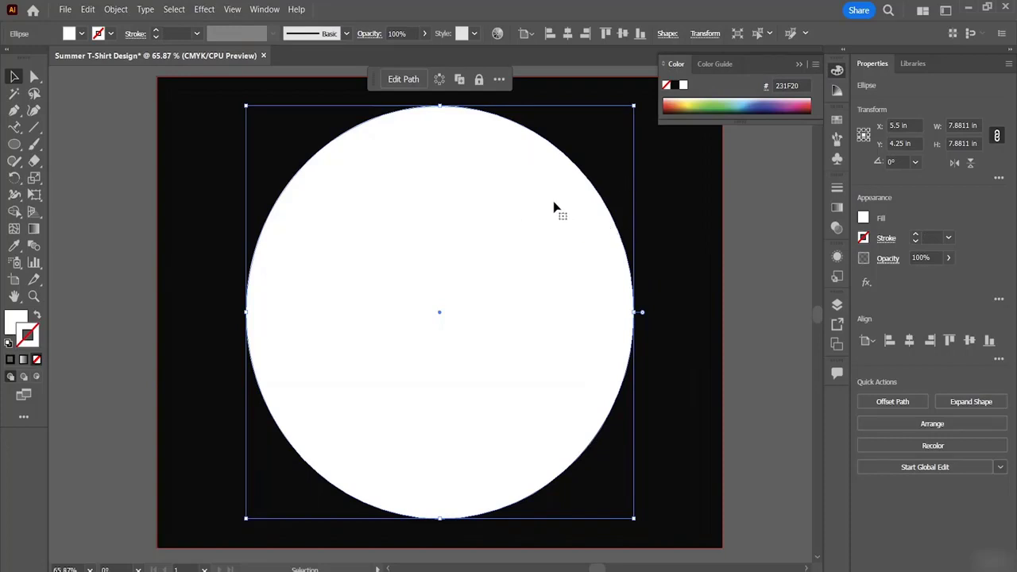
left_click(747, 171)
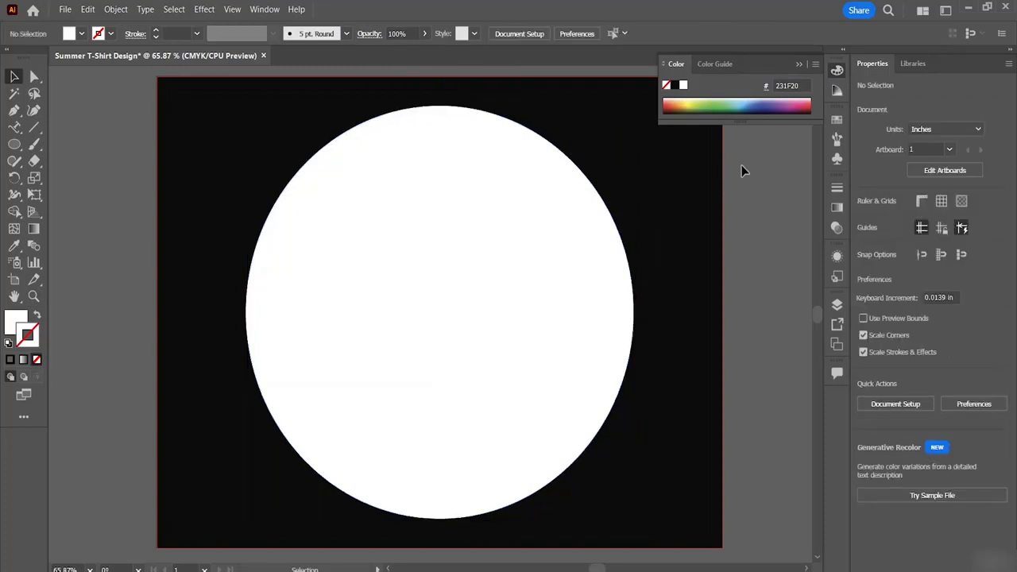
Select the circle and alternate between the Direct Selection and Selection tools, ending with the Selection tool.
left_click(460, 223)
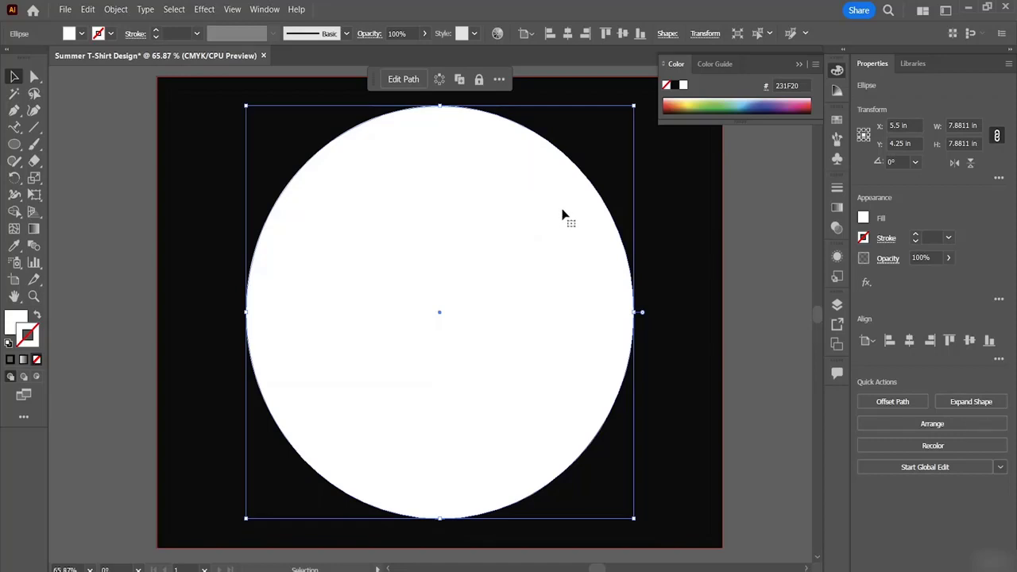
key("a")
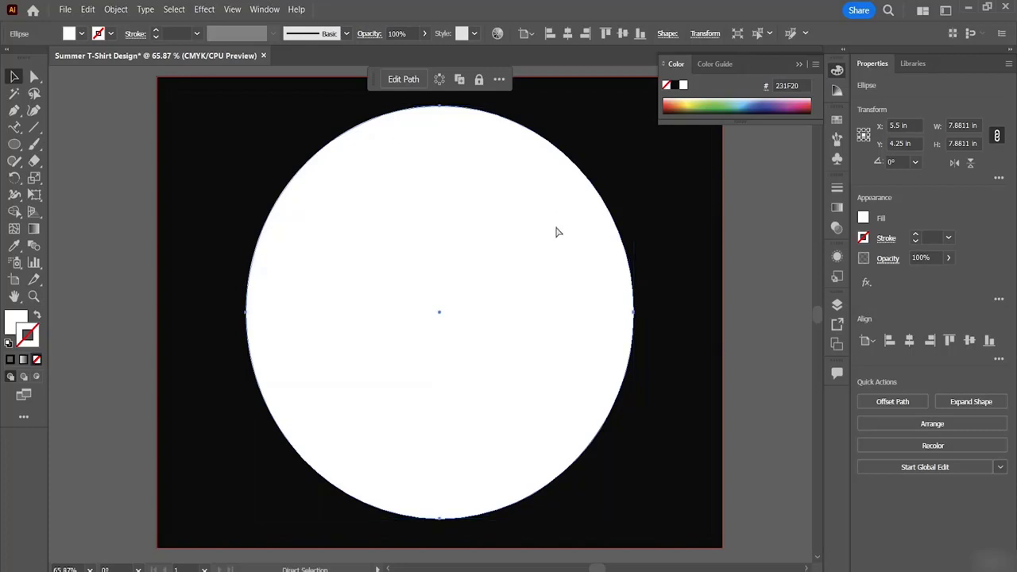
key("v")
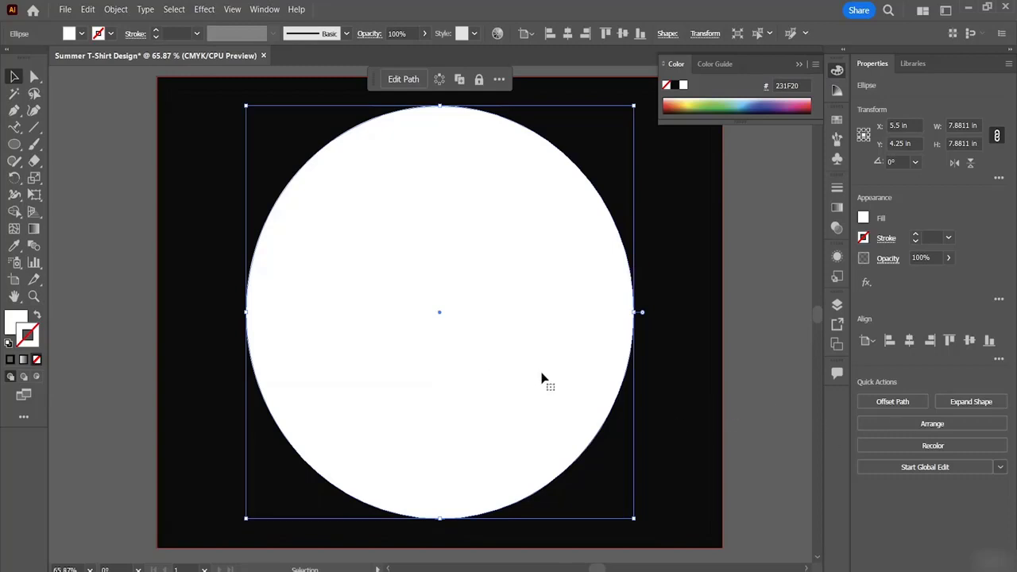
key("a")
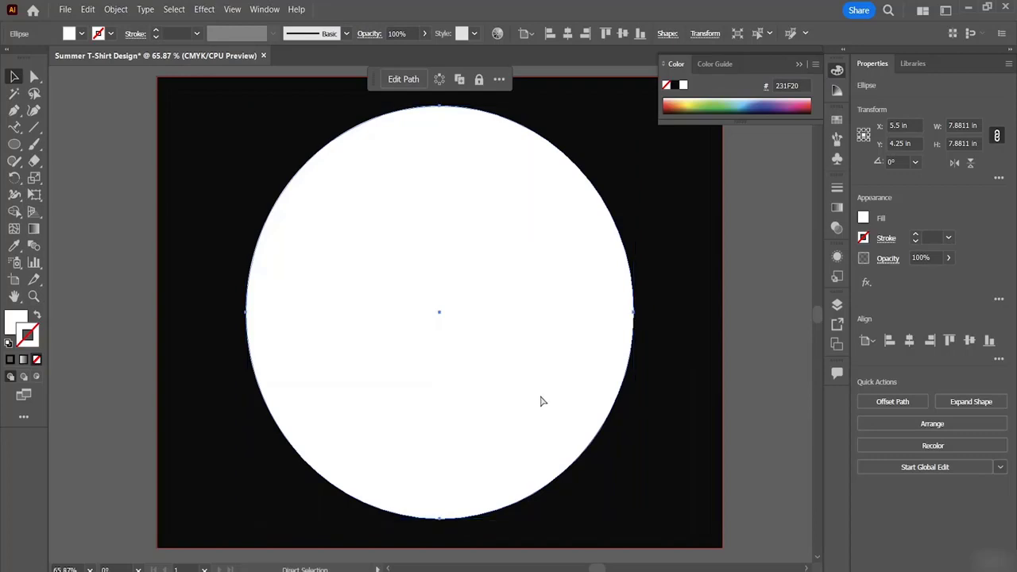
key("v")
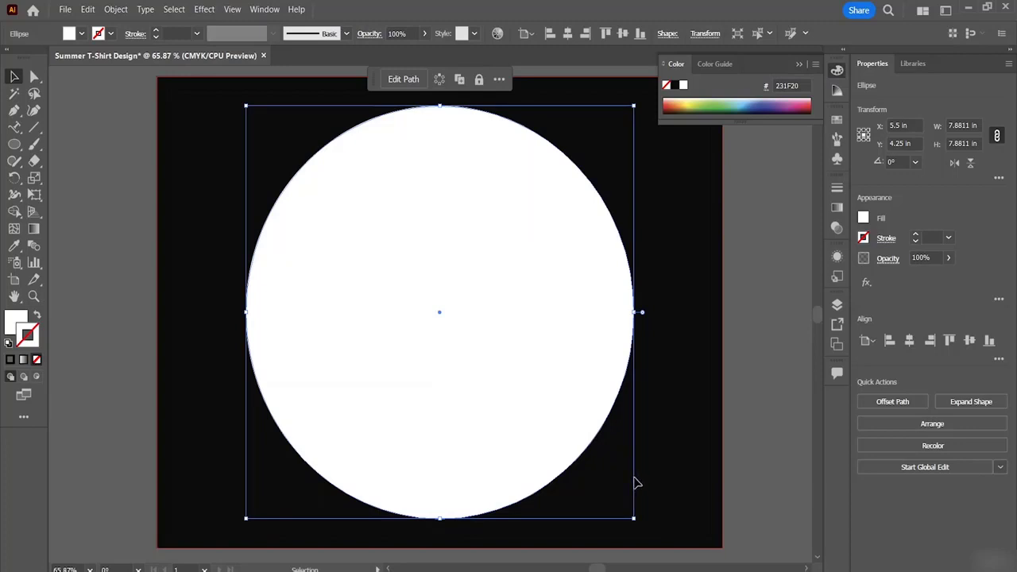
Change the circle's fill to the near-black colour 0A0A0A.
double_click(16, 321)
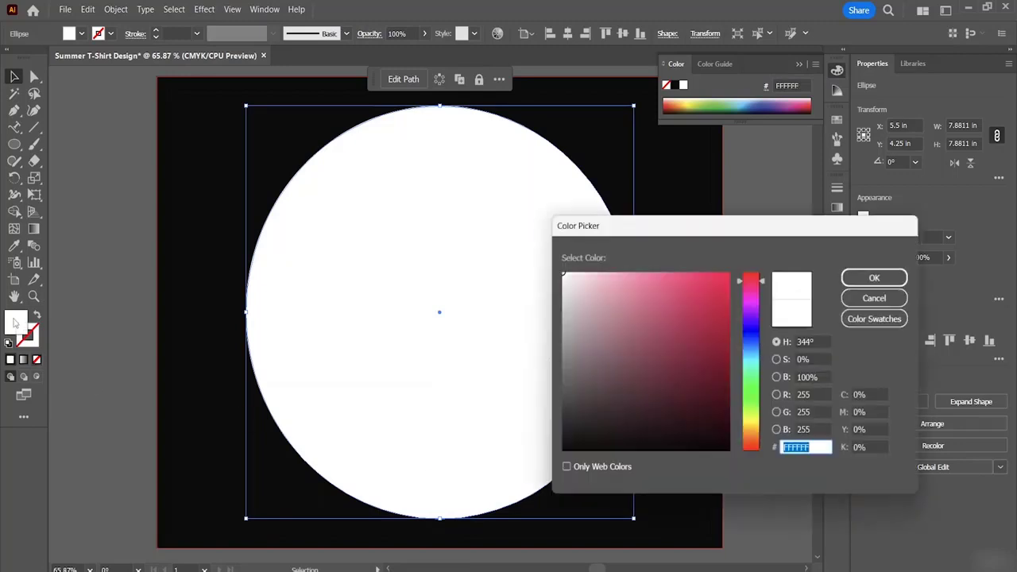
left_click_drag(561, 276, 552, 443)
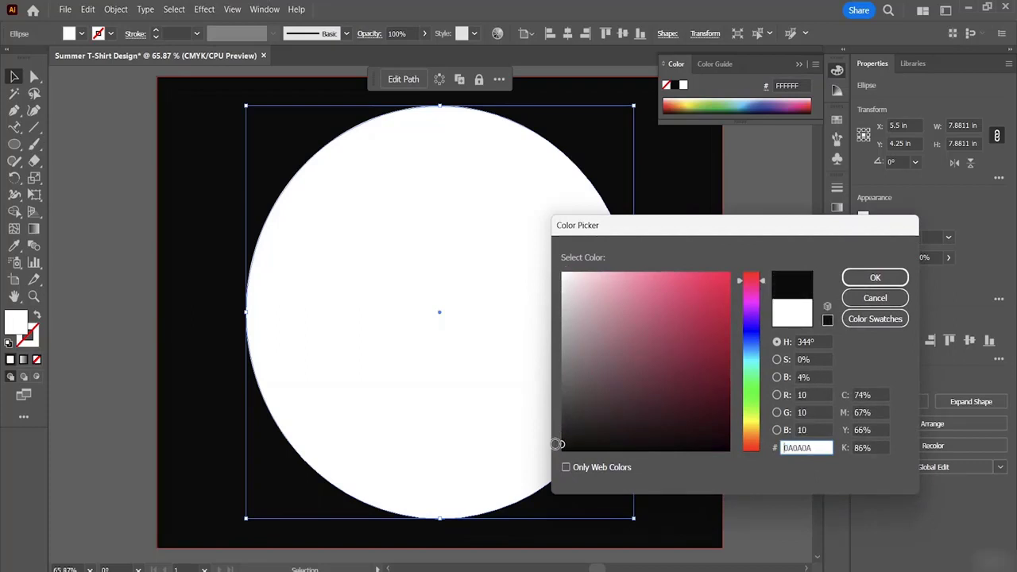
left_click(875, 277)
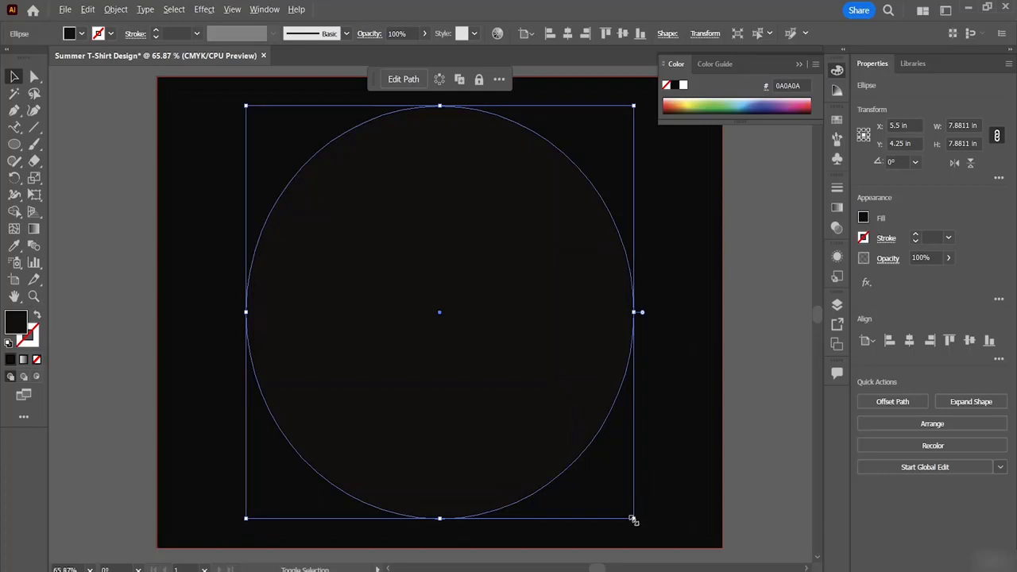
Scale the near-black circle down proportionally from its centre to about 5.92 in wide, leaving a white ring around it.
left_click_drag(635, 521, 600, 480)
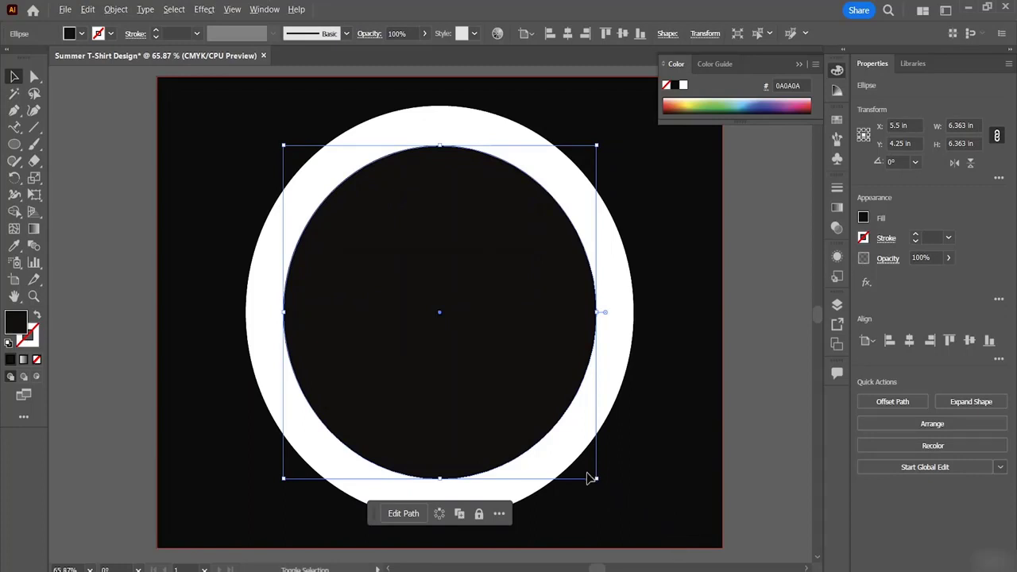
left_click_drag(596, 481, 587, 474)
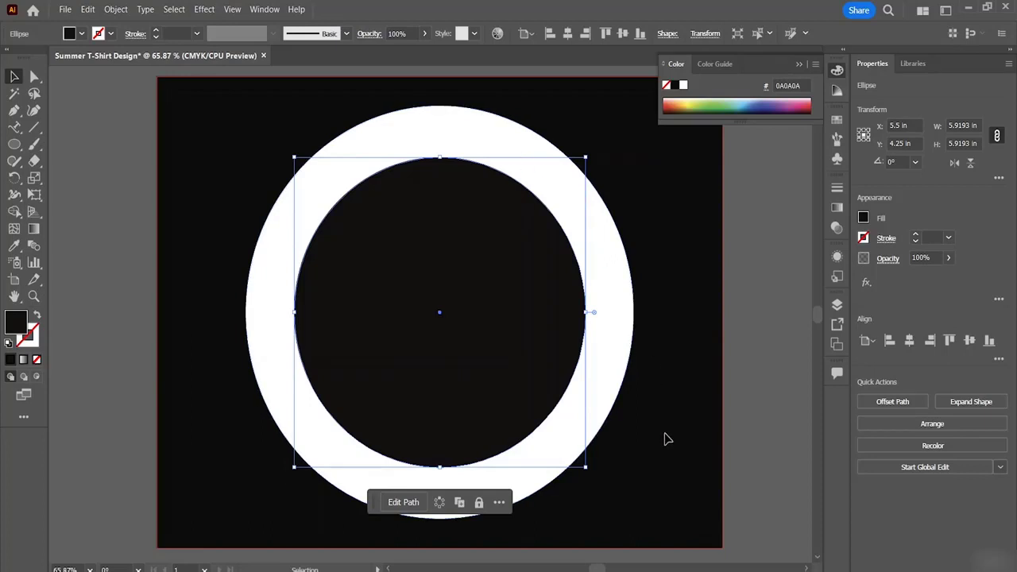
key("a")
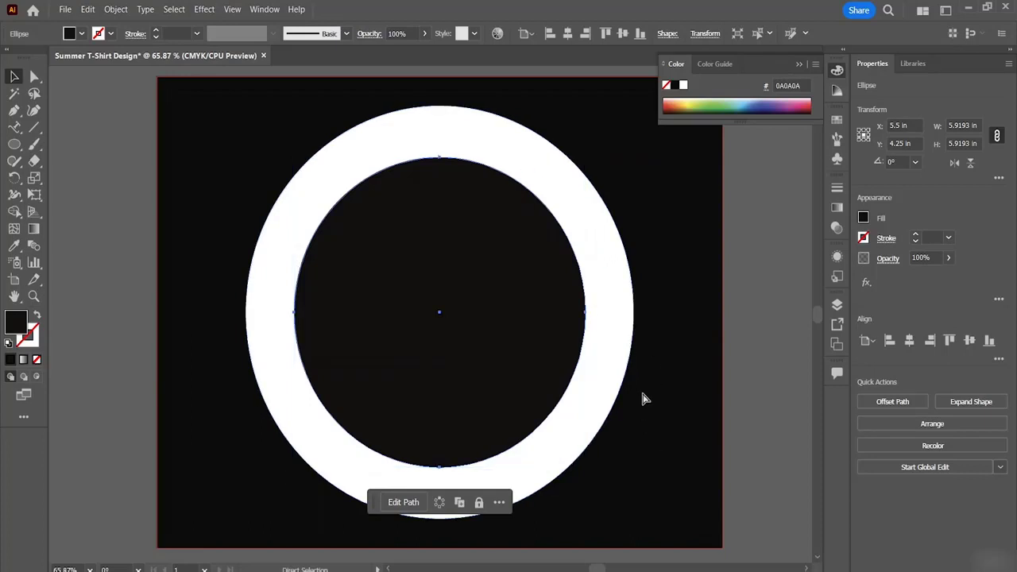
Examine the ring's inner and outer edges up close at the artwork's right side and upper area.
key("ctrl+equal")
key("ctrl+equal")
key("ctrl+equal")
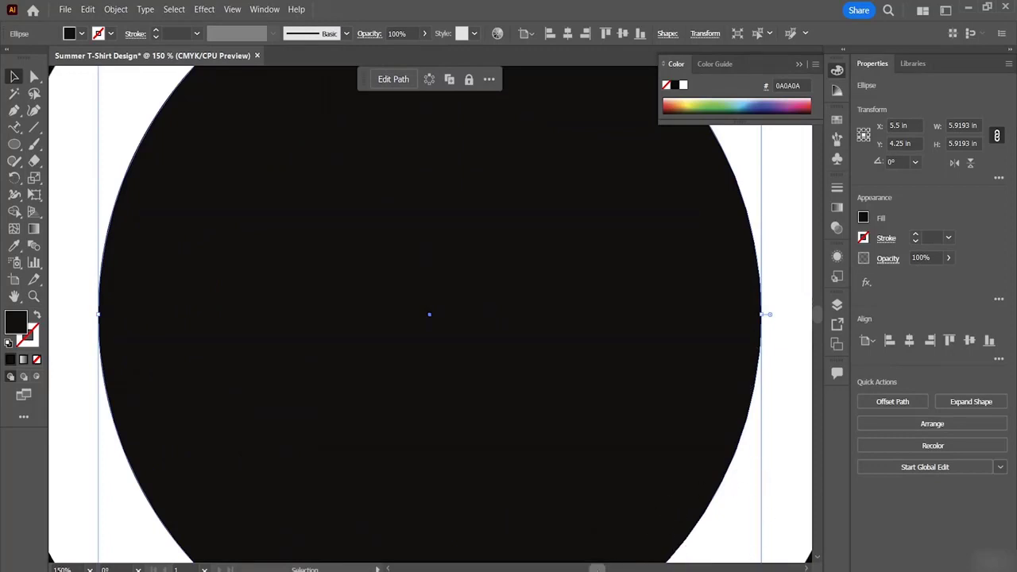
left_click_drag(597, 568, 602, 569)
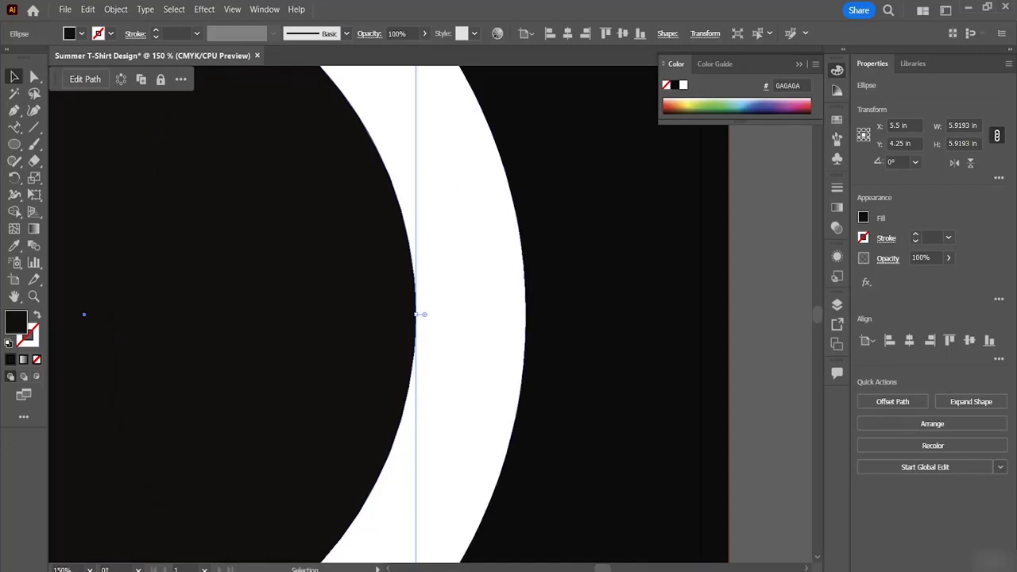
left_click_drag(602, 568, 598, 568)
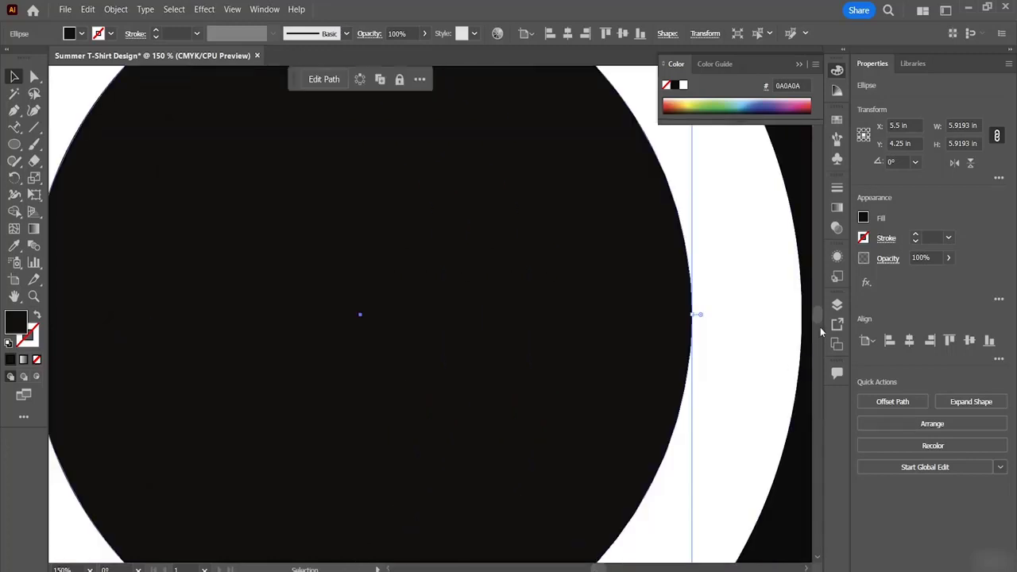
left_click_drag(818, 317, 819, 311)
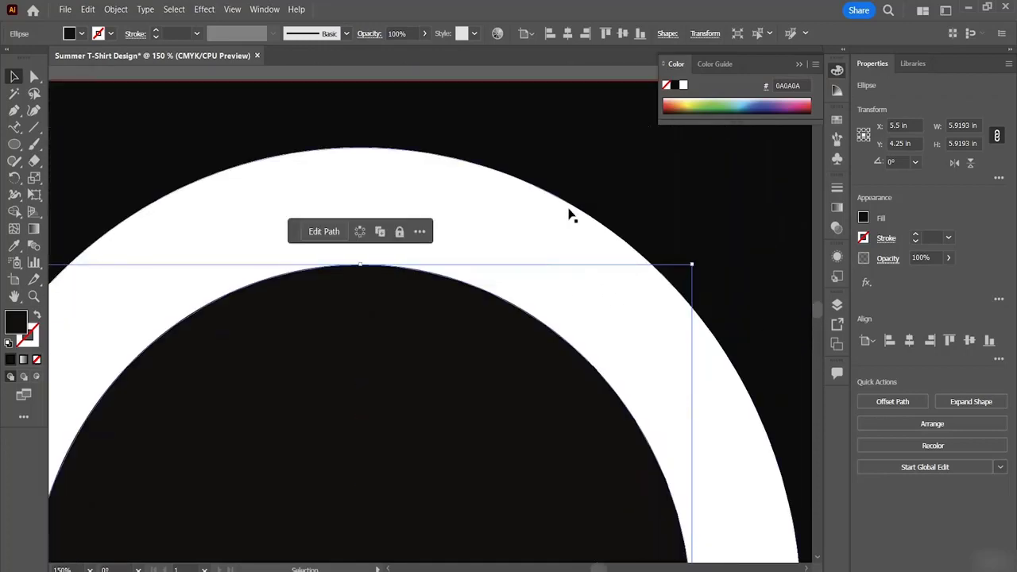
key("ctrl+0")
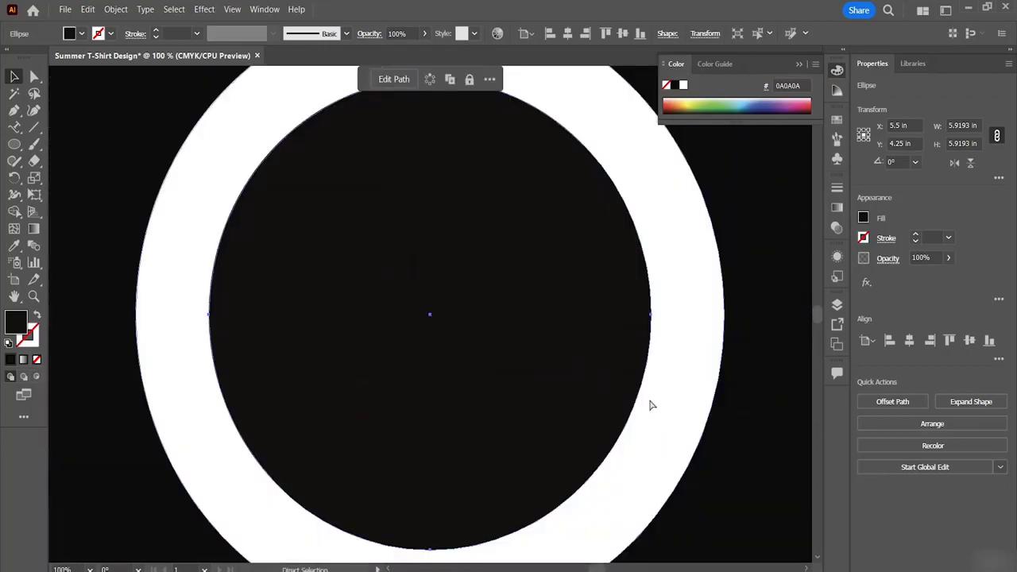
key("ctrl+minus")
key("v")
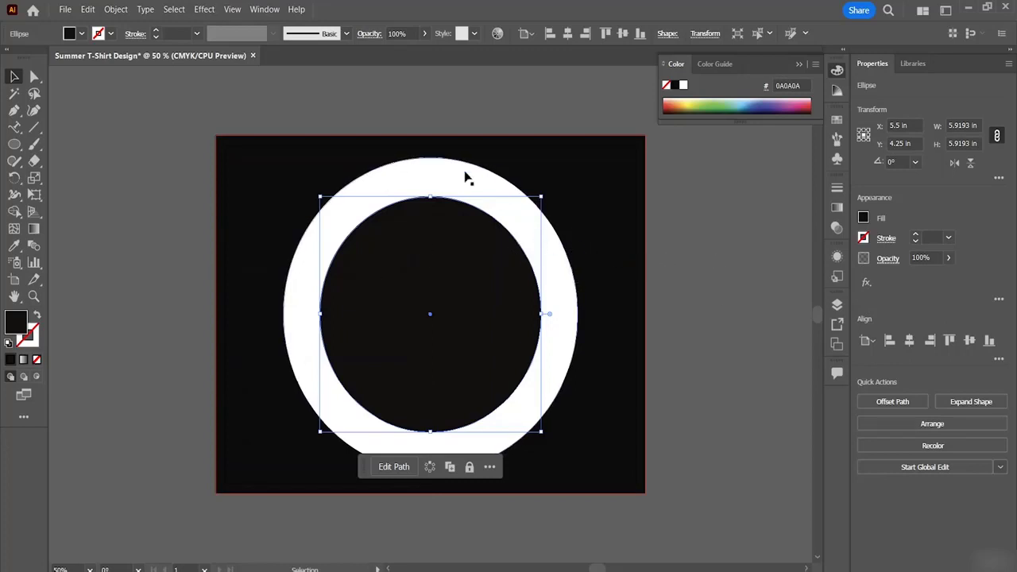
Show the Pathfinder panel and dock it with the collapsed panels beside the canvas.
left_click(263, 9)
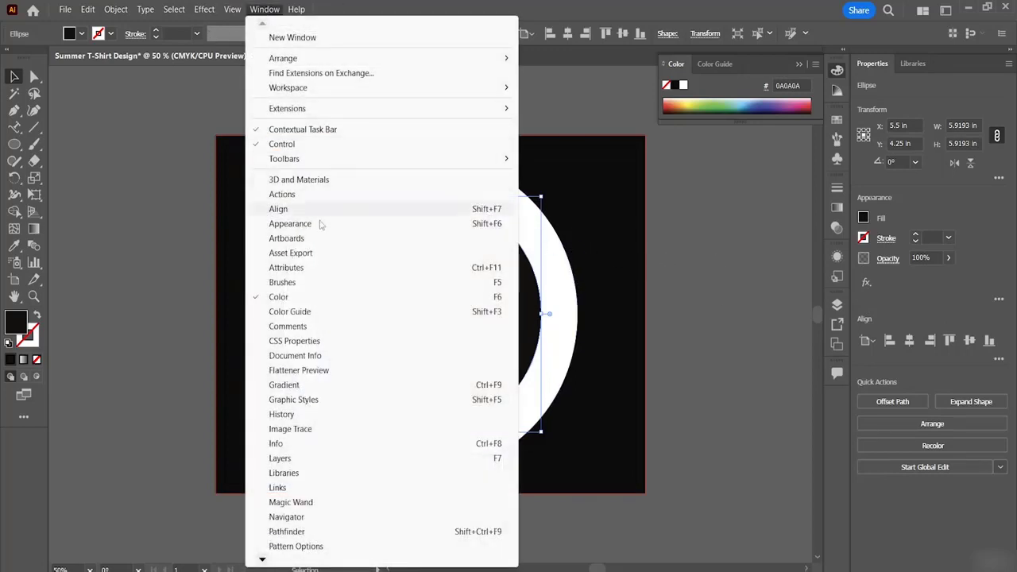
left_click(293, 532)
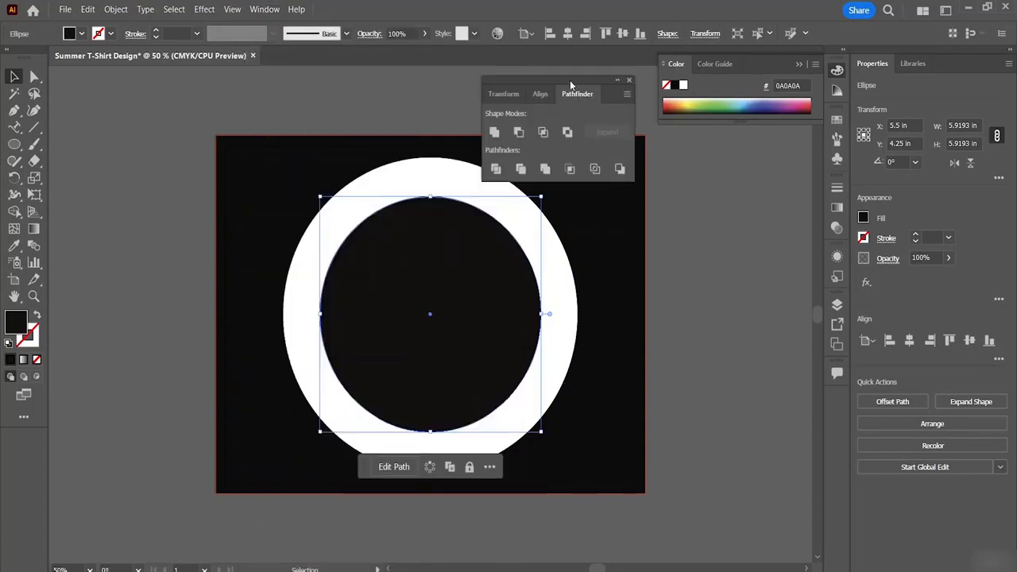
left_click_drag(560, 77, 837, 398)
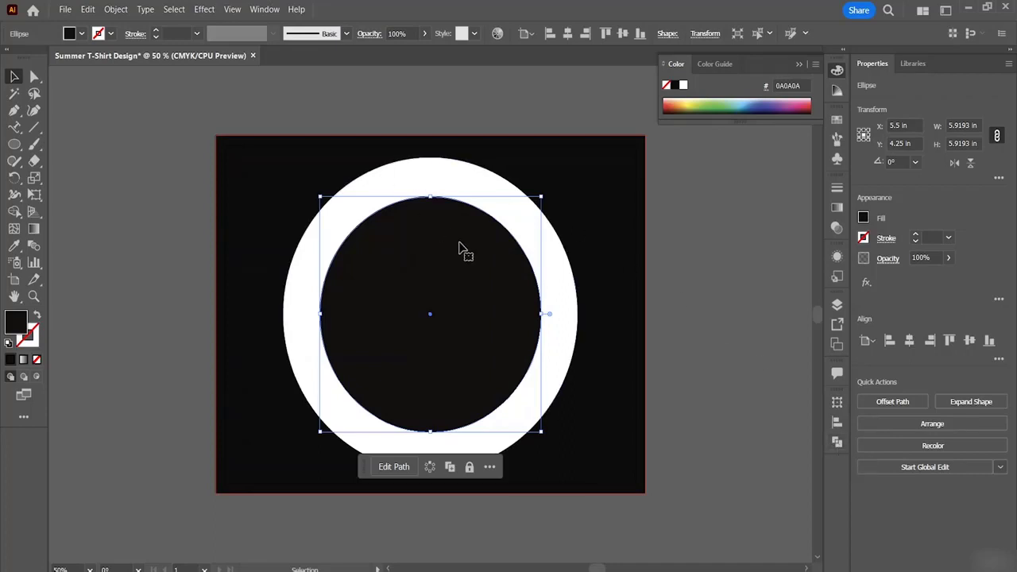
Subtract the near-black inner circle from the white circle with Pathfinder's Minus Front, and deselect the result.
left_click(567, 268, "shift")
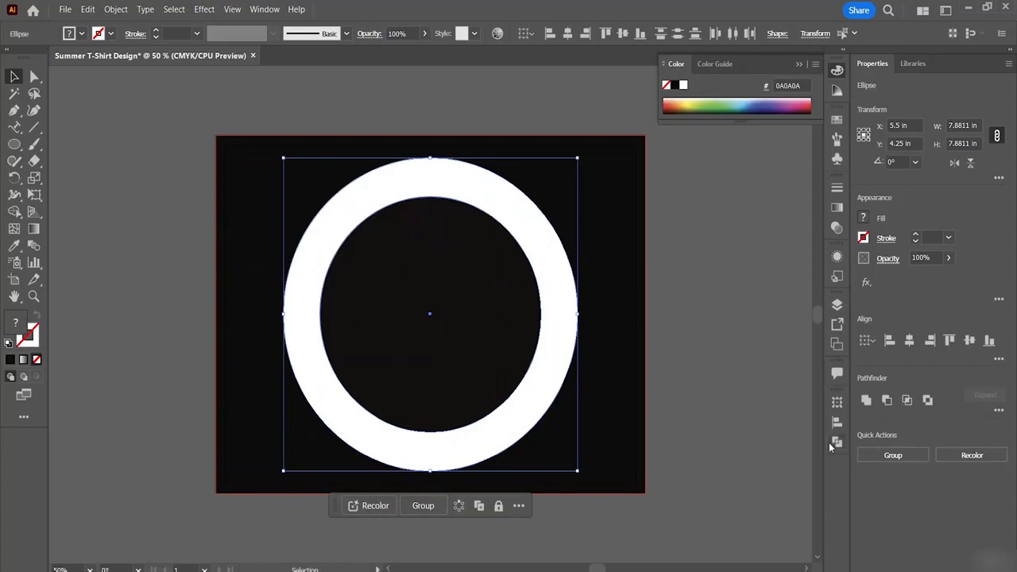
left_click(838, 443)
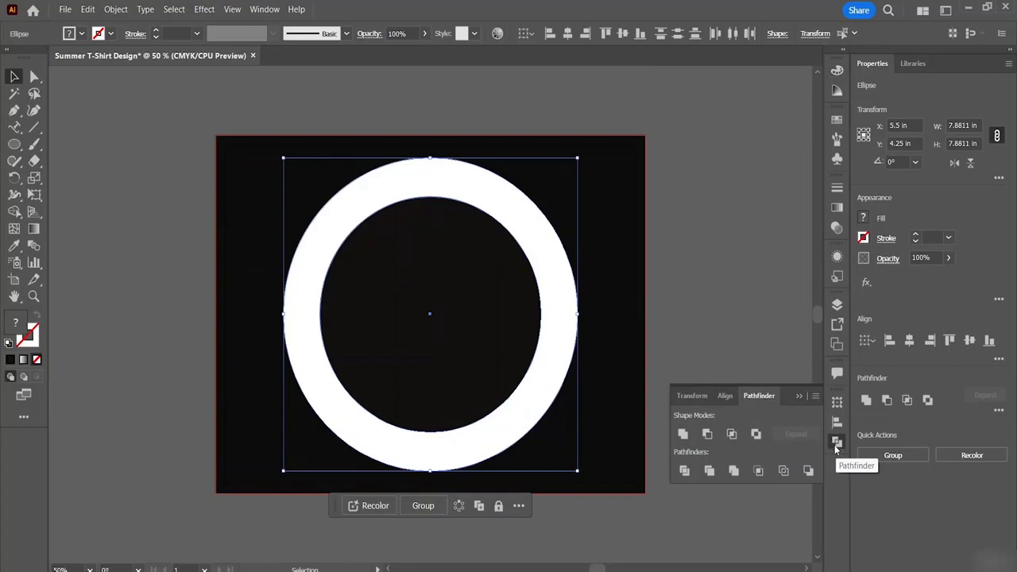
left_click(707, 433)
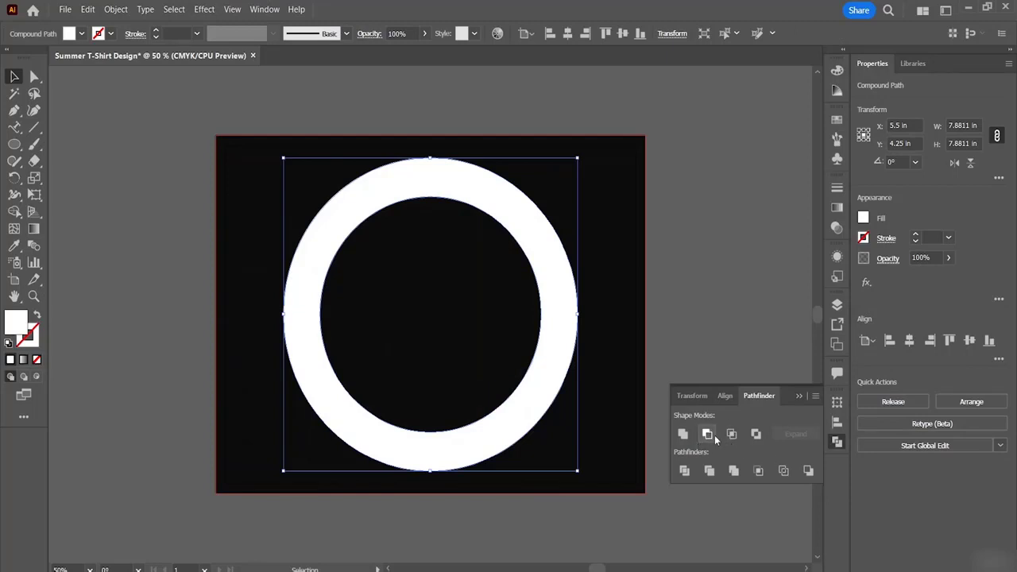
left_click_drag(464, 272, 549, 284)
left_click(223, 123)
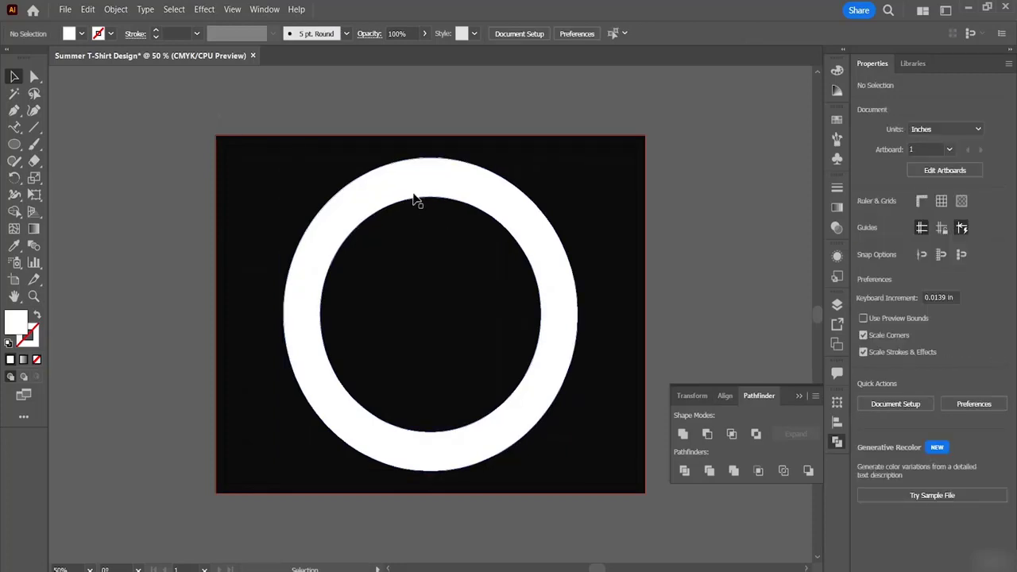
Move the ring partly off the artboard to check its cut-out centre, and return it to its centred position.
left_click(427, 172)
left_click_drag(456, 187, 675, 184)
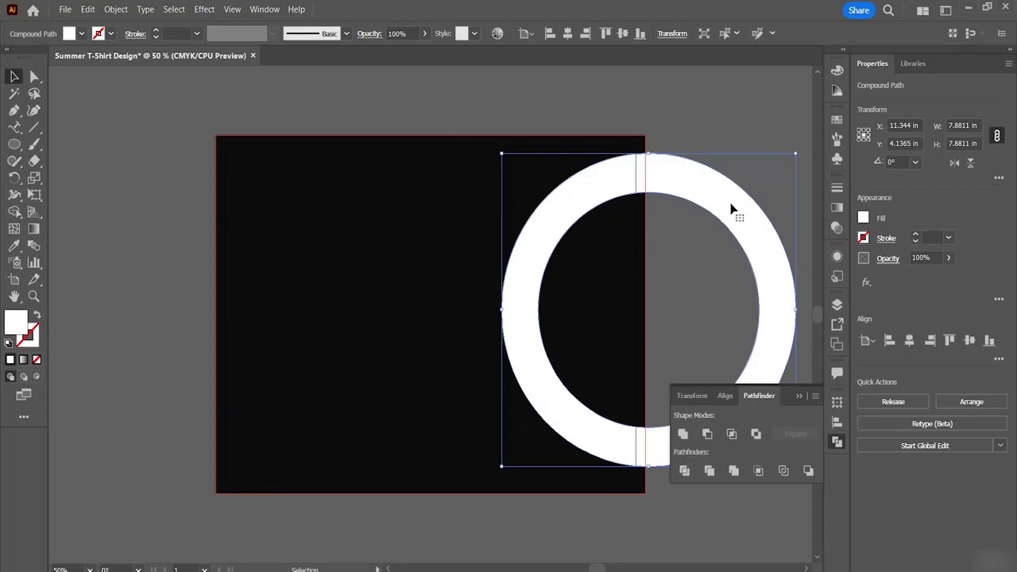
left_click_drag(732, 208, 514, 213)
left_click(740, 226)
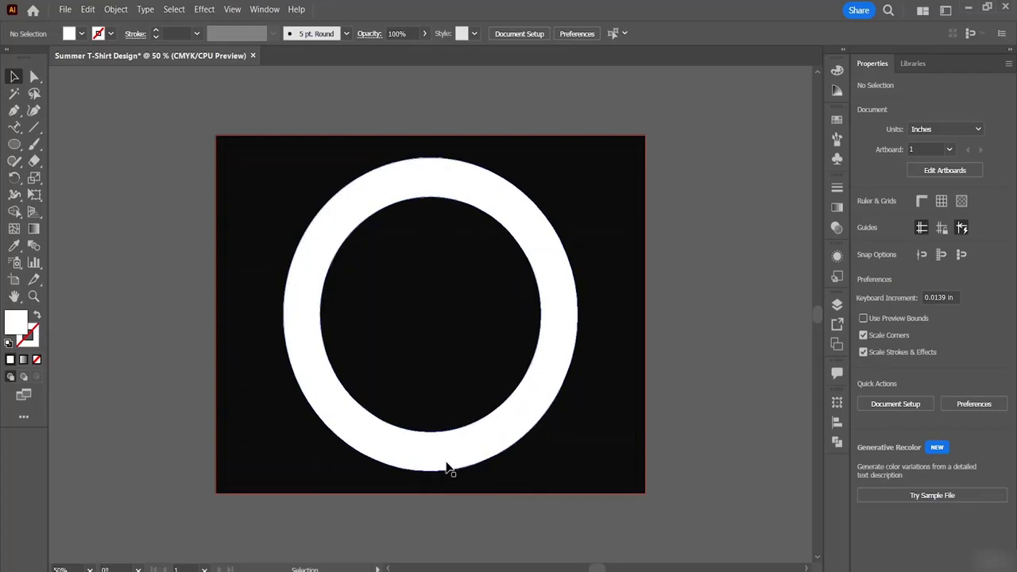
Try to open the sunset-background-with-palm-silhouettes zip file from the Downloads folder.
left_click(69, 10)
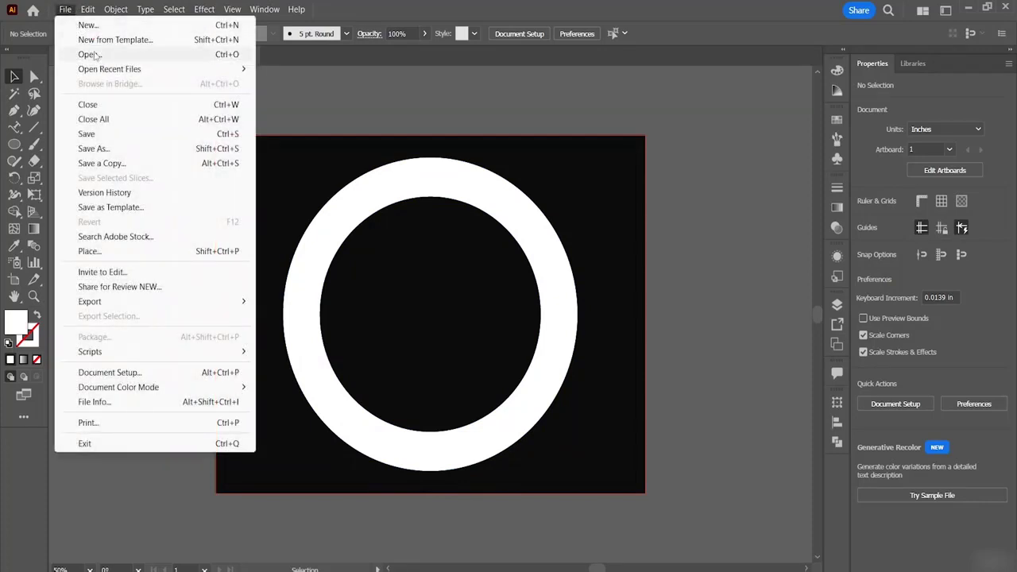
key("ctrl+o")
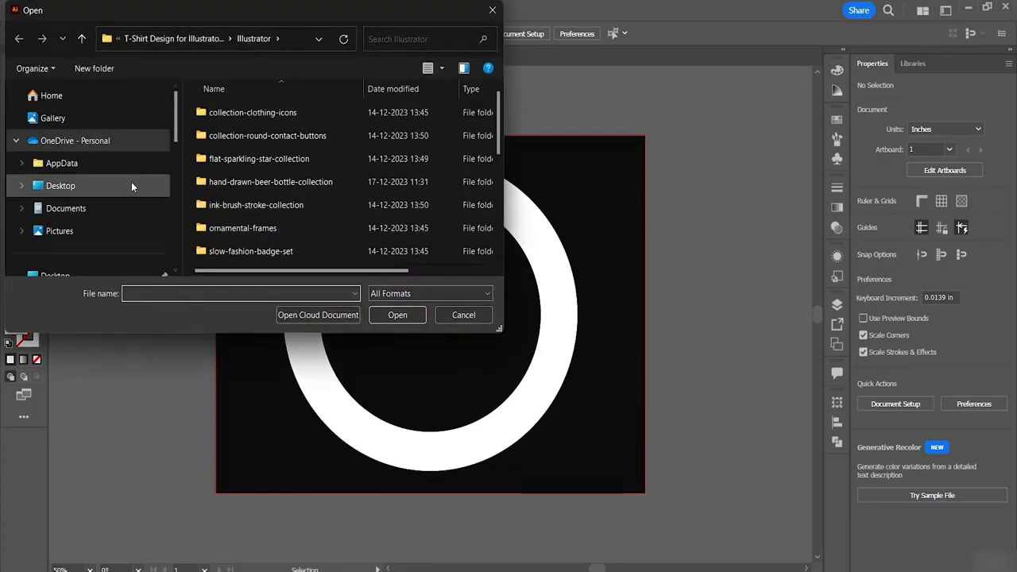
scroll(90, 240, "down", 1)
left_click(76, 227)
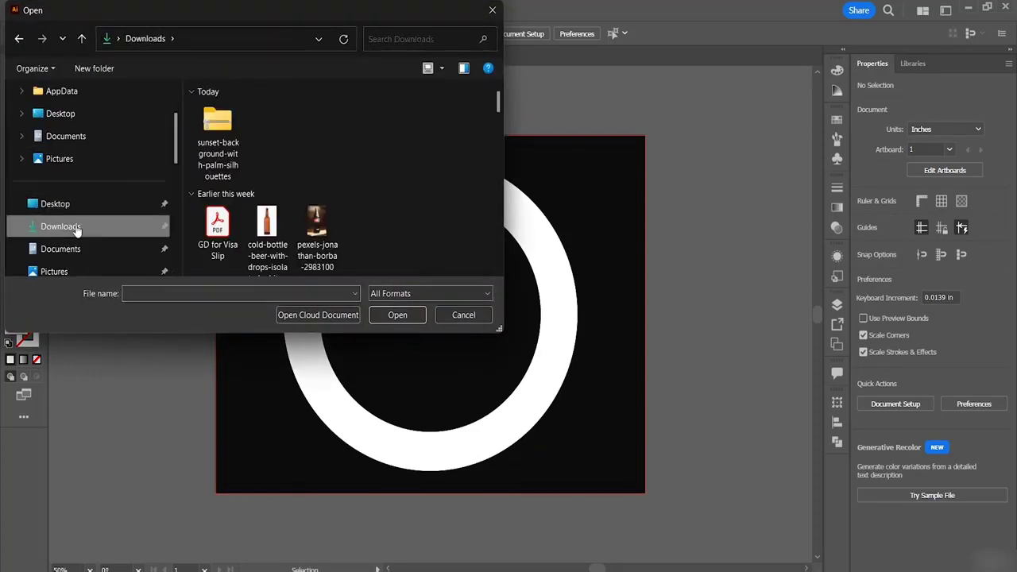
left_click(222, 164)
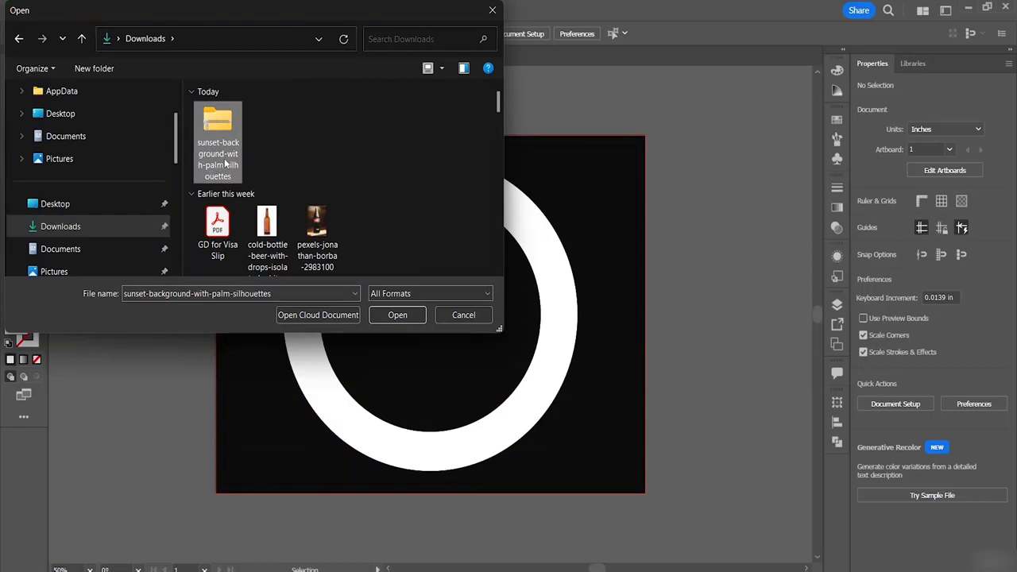
key("Escape")
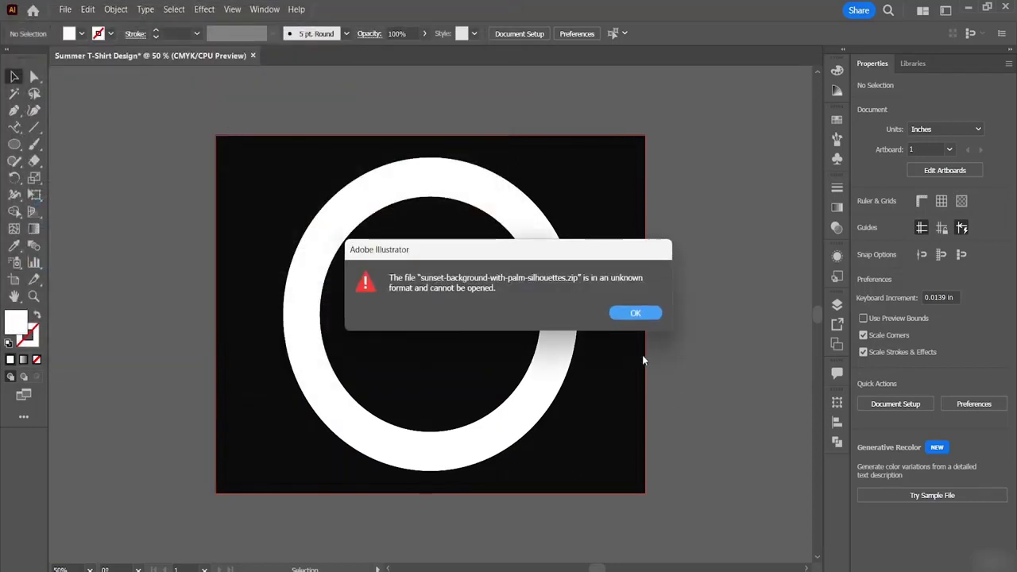
left_click(645, 316)
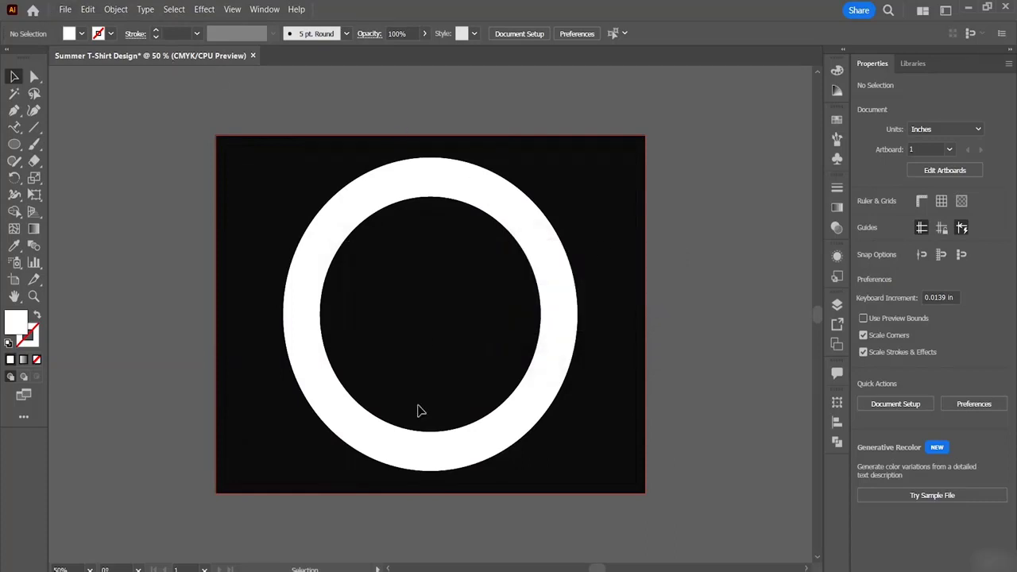
Switch to File Explorer and extract the sunset-background-with-palm-silhouettes zip into its own folder within Downloads.
key("alt+Tab")
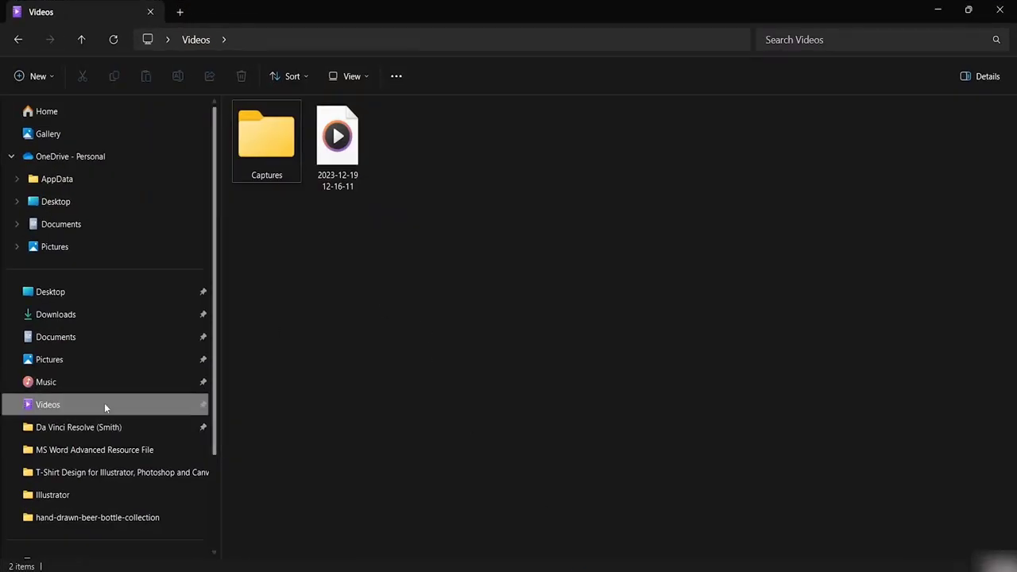
left_click(91, 315)
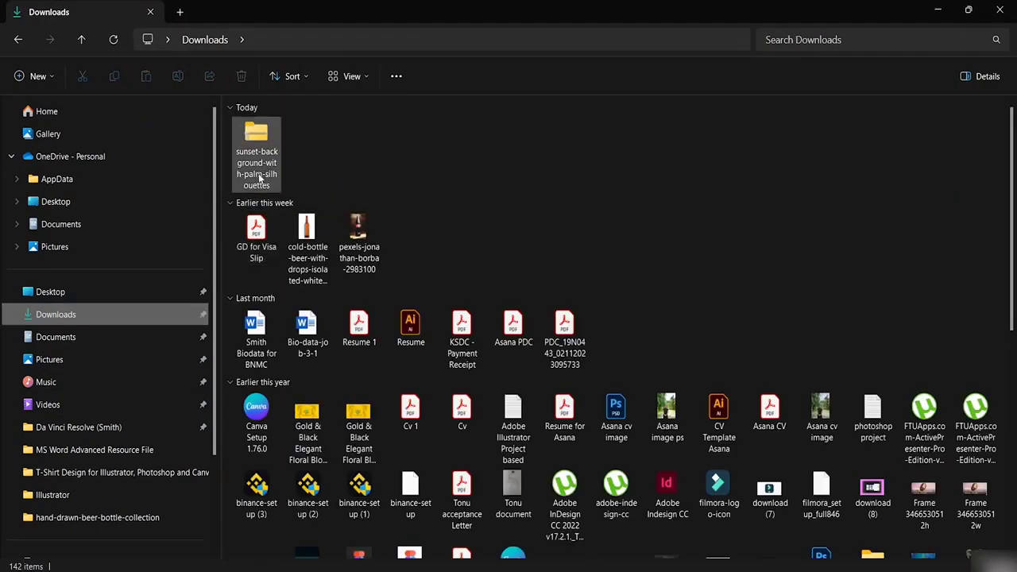
left_click(263, 176)
right_click(279, 176)
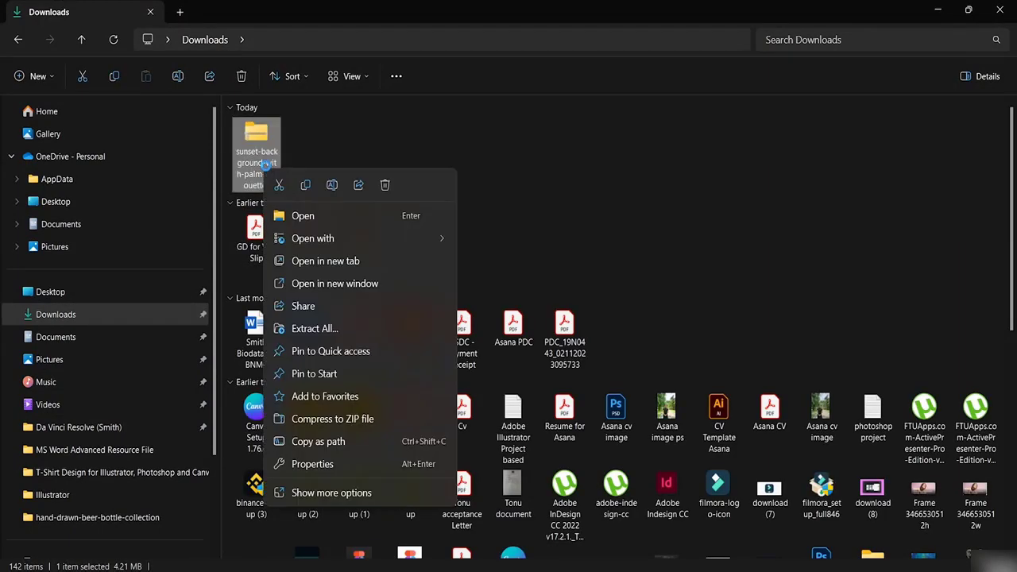
left_click(340, 322)
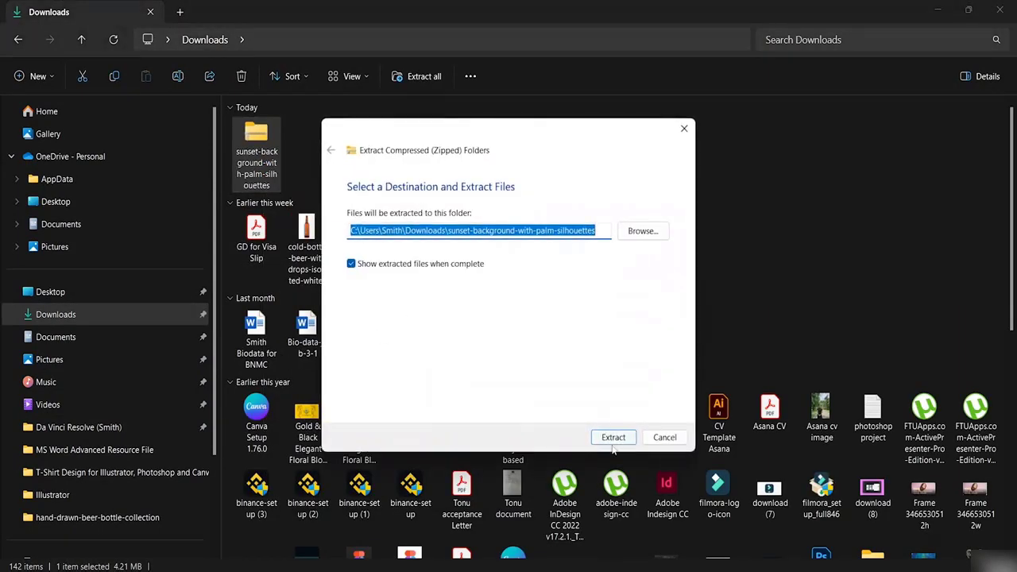
left_click(614, 440)
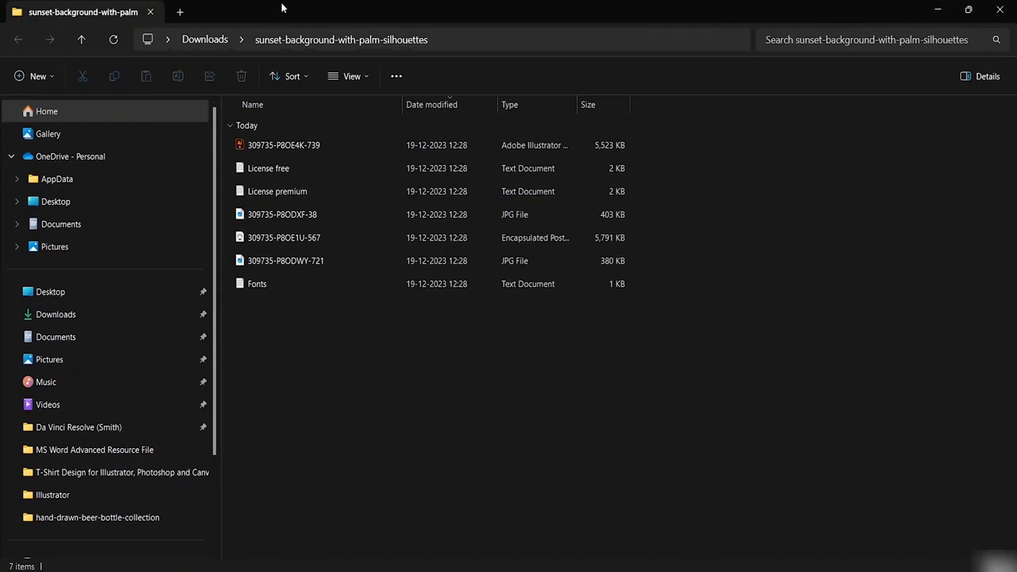
left_click(151, 11)
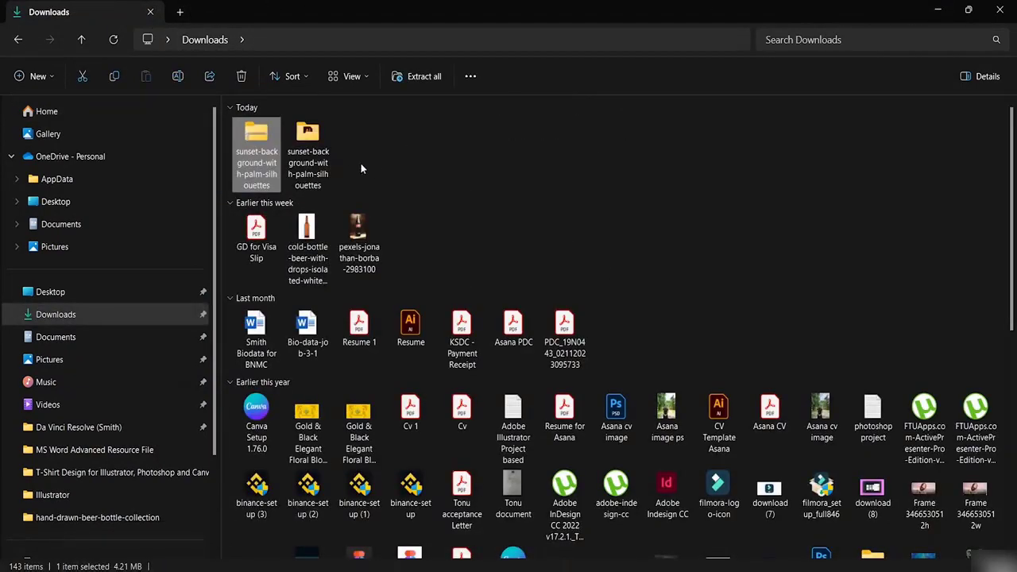
Try to delete the original sunset-background-with-palm-silhouettes zip from the Downloads folder.
right_click(239, 165)
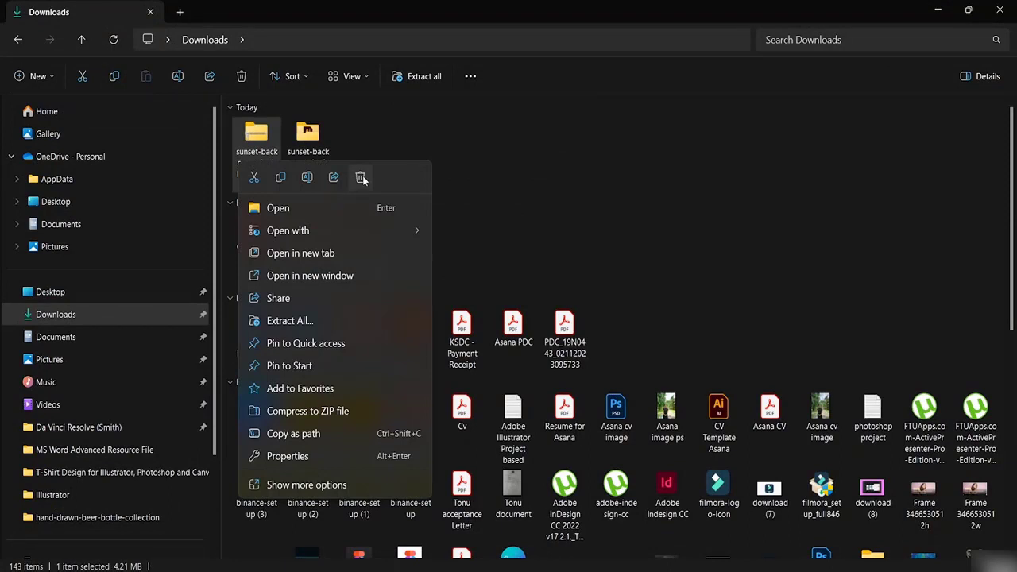
left_click(359, 175)
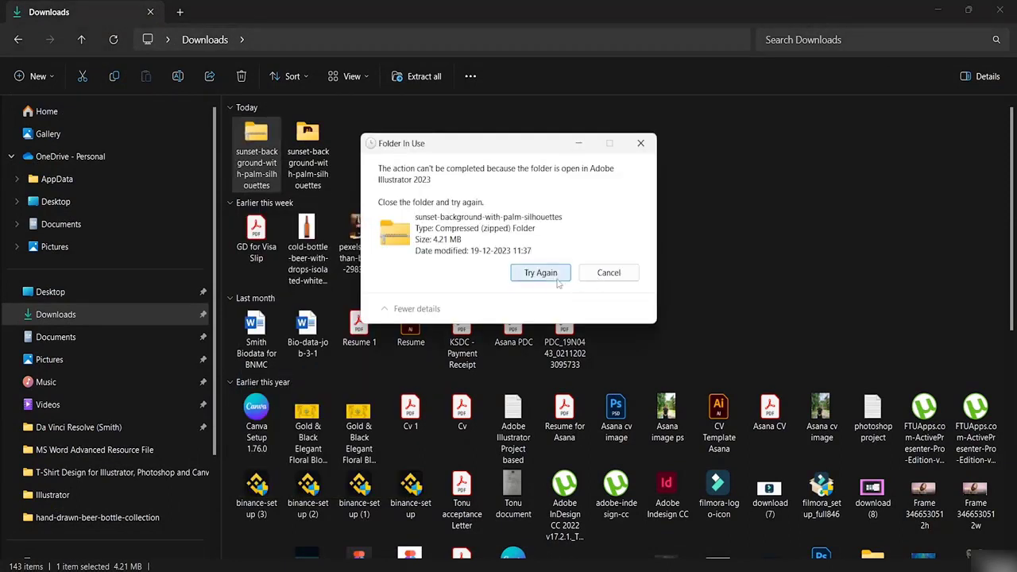
left_click(609, 272)
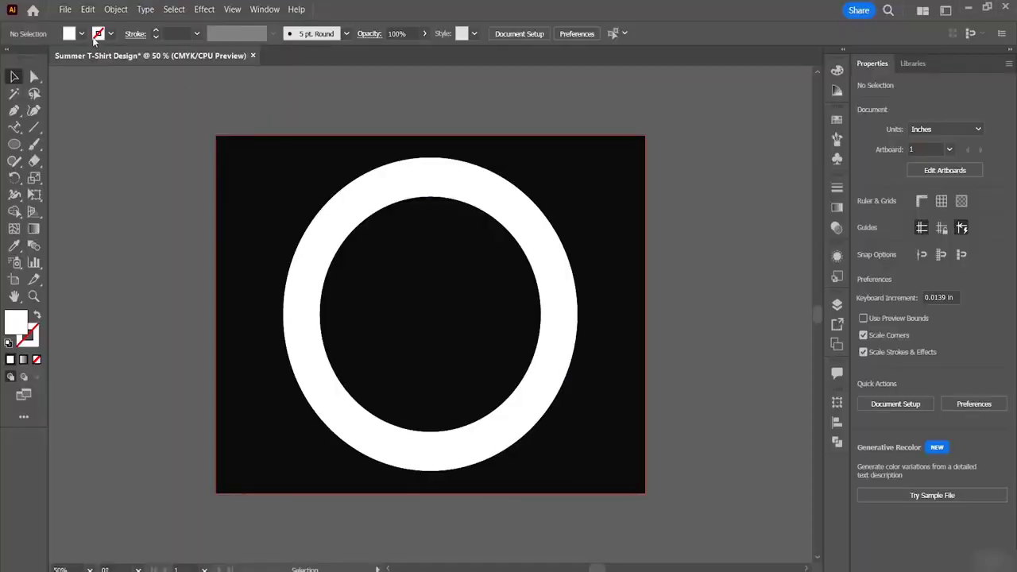
Open the Illustrator file 309735-P8OE4K-739 from the extracted sunset-background-with-palm-silhouettes folder in Downloads.
left_click(70, 10)
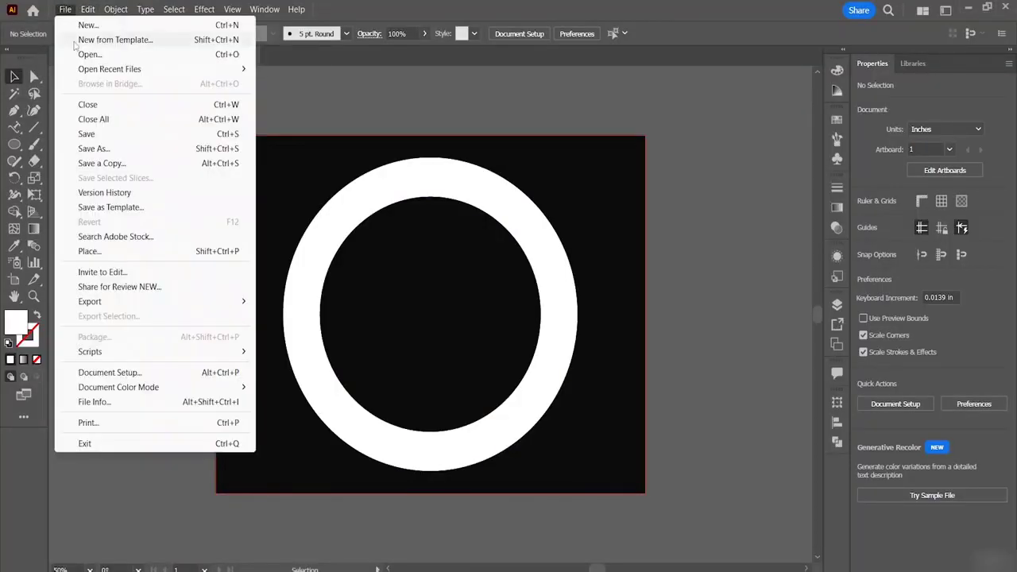
left_click(82, 55)
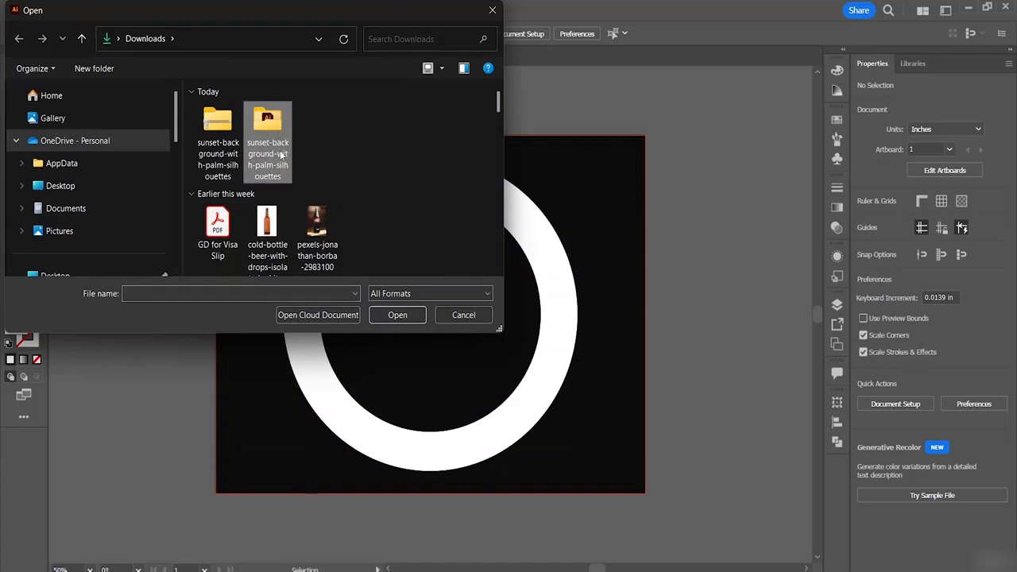
double_click(281, 155)
left_click(249, 130)
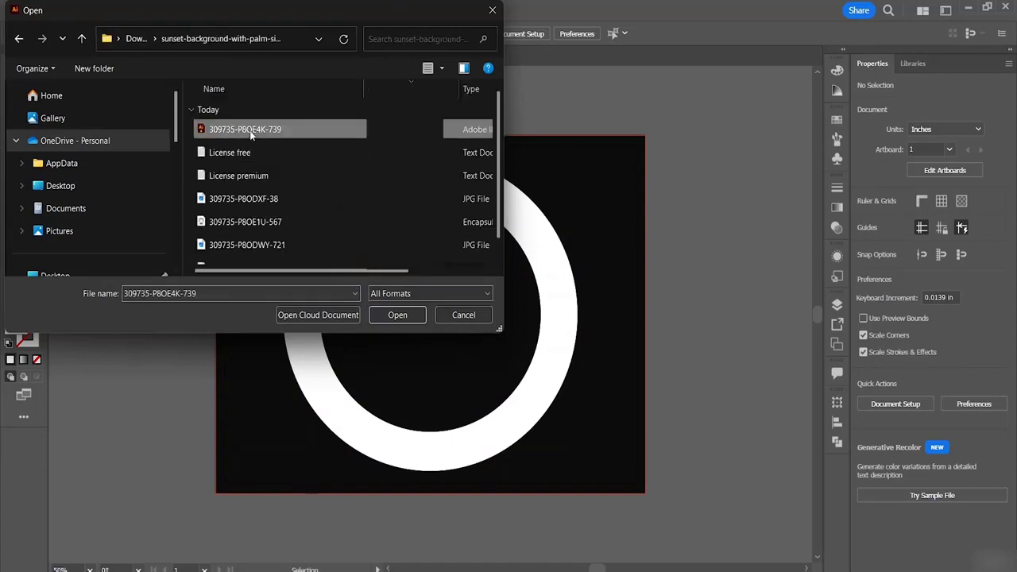
left_click(391, 320)
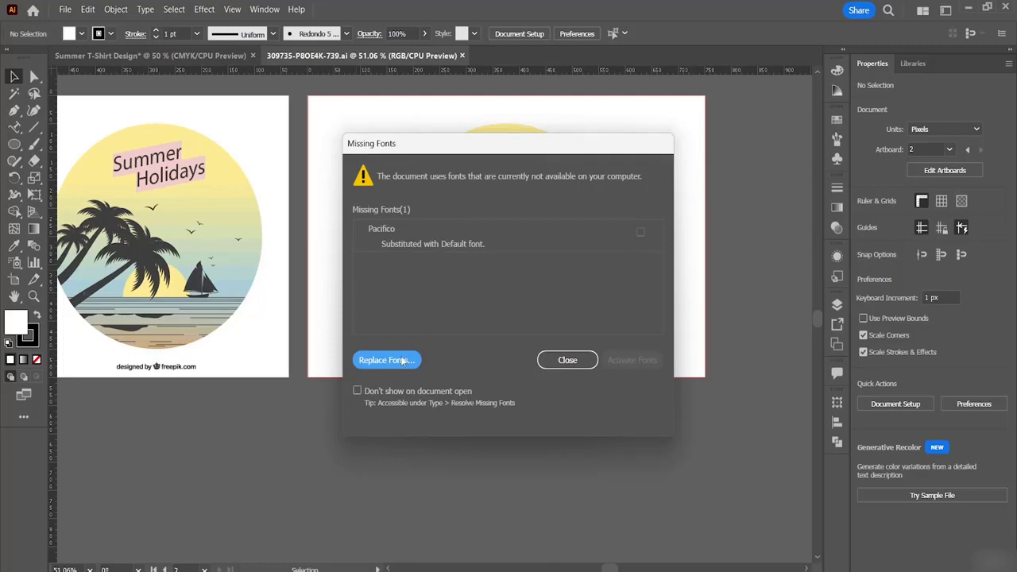
Try to replace the missing Pacifico font with Britannic Bold and close the font replacement dialog.
left_click(385, 360)
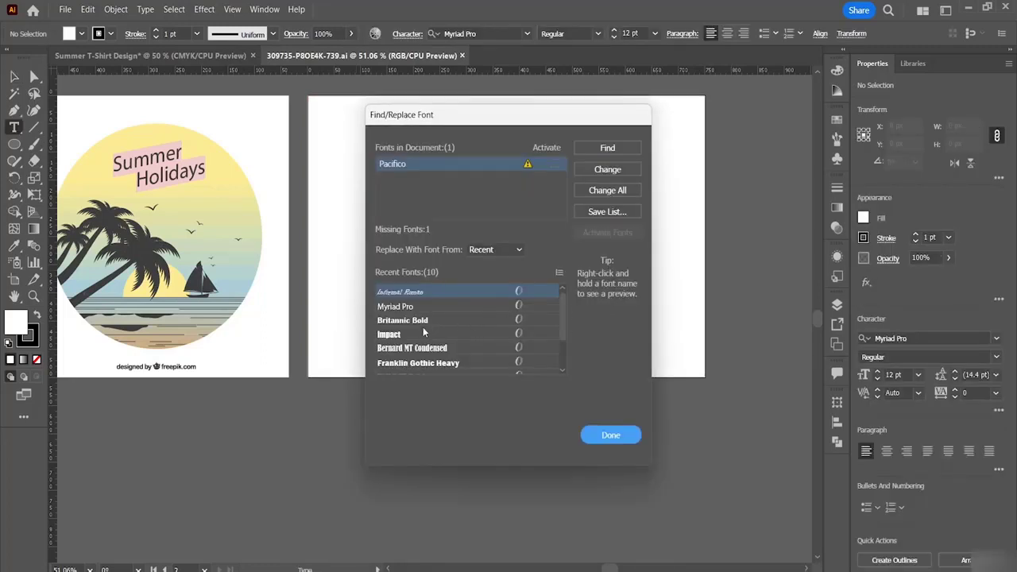
left_click(408, 321)
left_click(604, 435)
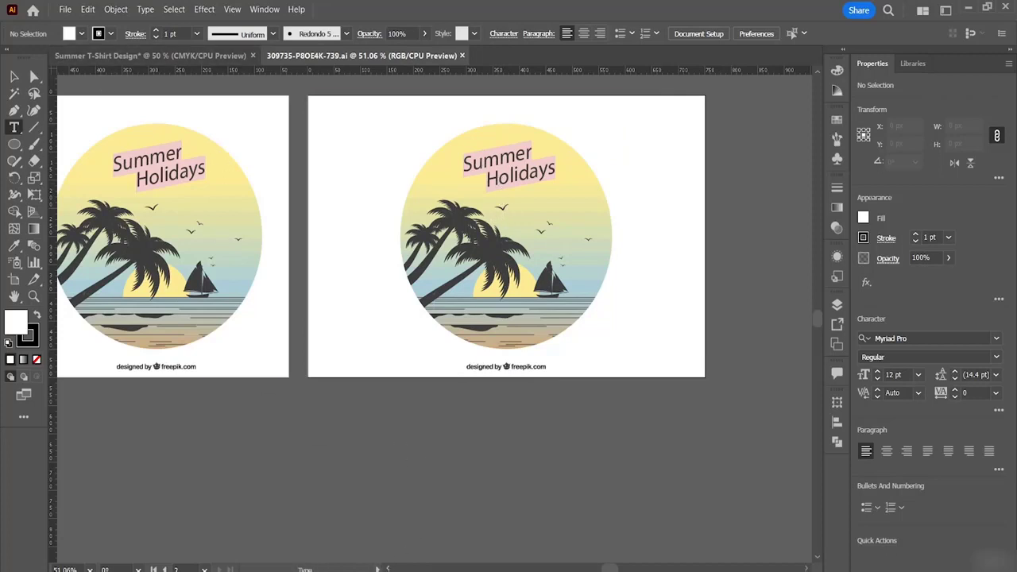
Isolate the nested circular sunset group inside the artwork on the square artboard.
left_click(388, 569)
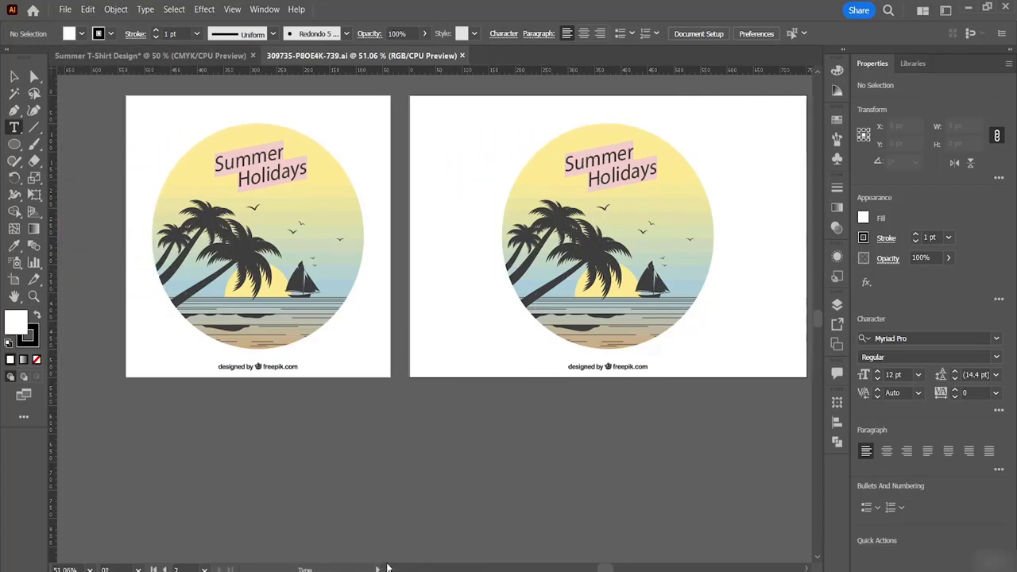
key("v")
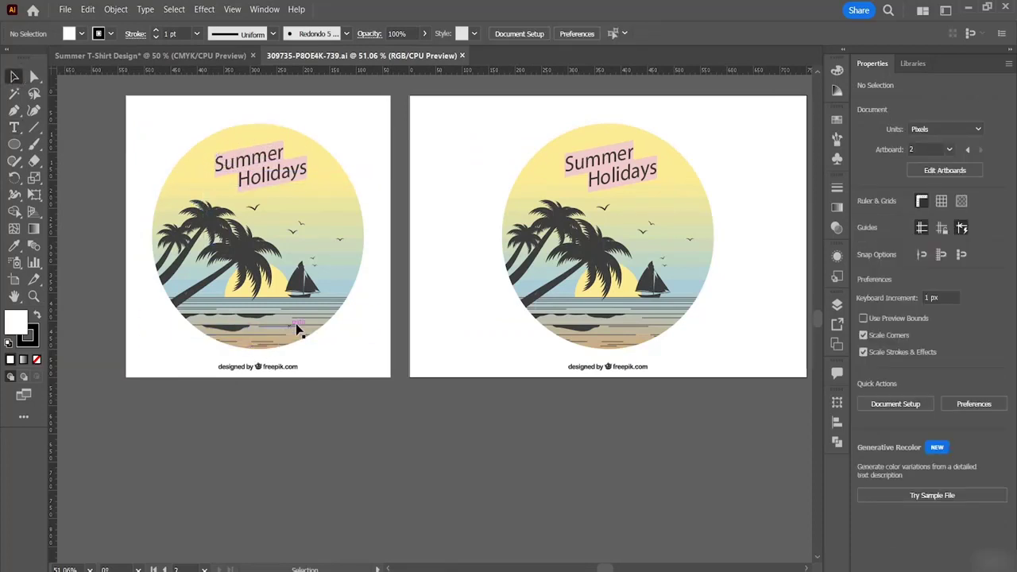
left_click(268, 171)
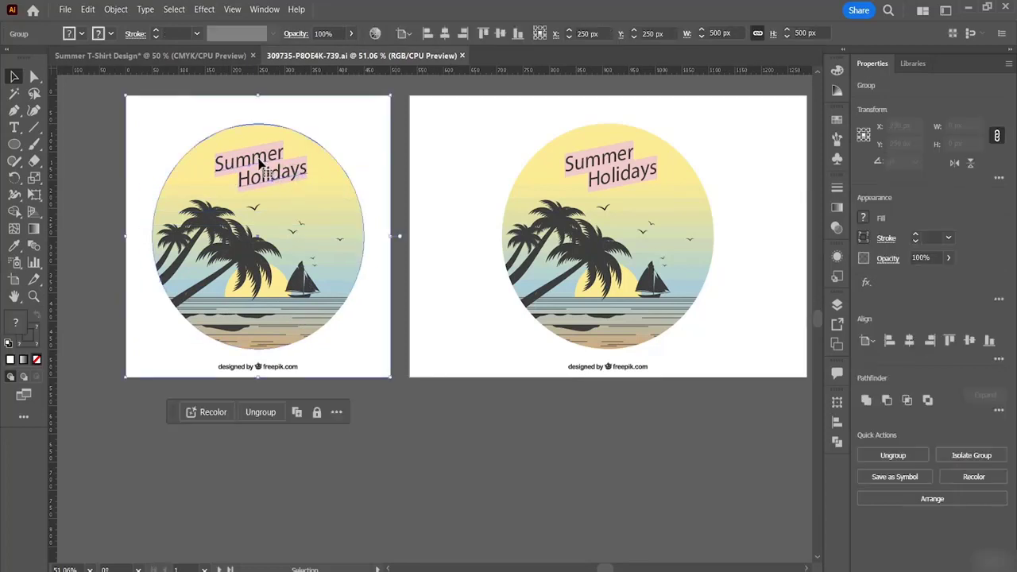
double_click(262, 172)
double_click(260, 171)
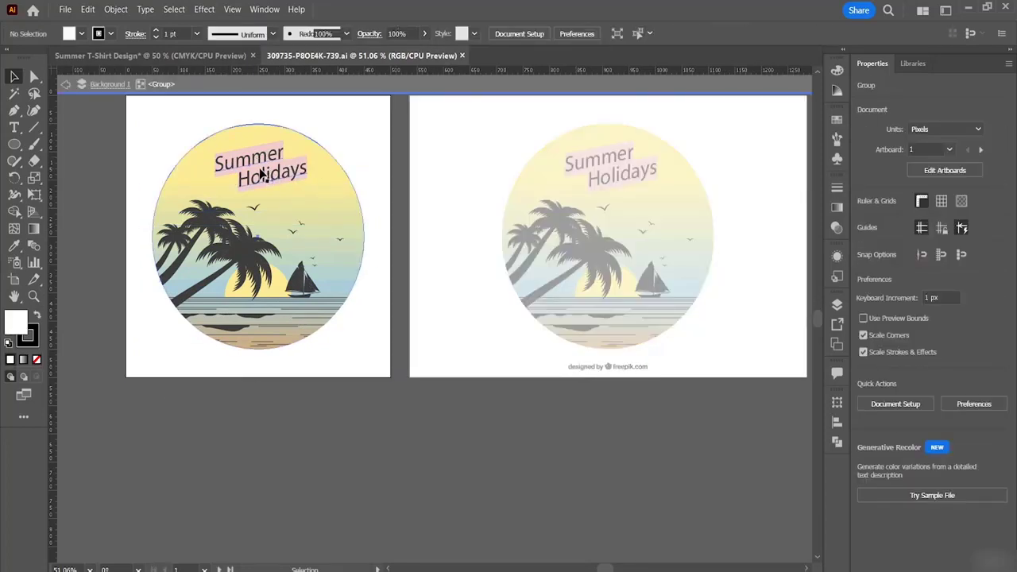
left_click(256, 161)
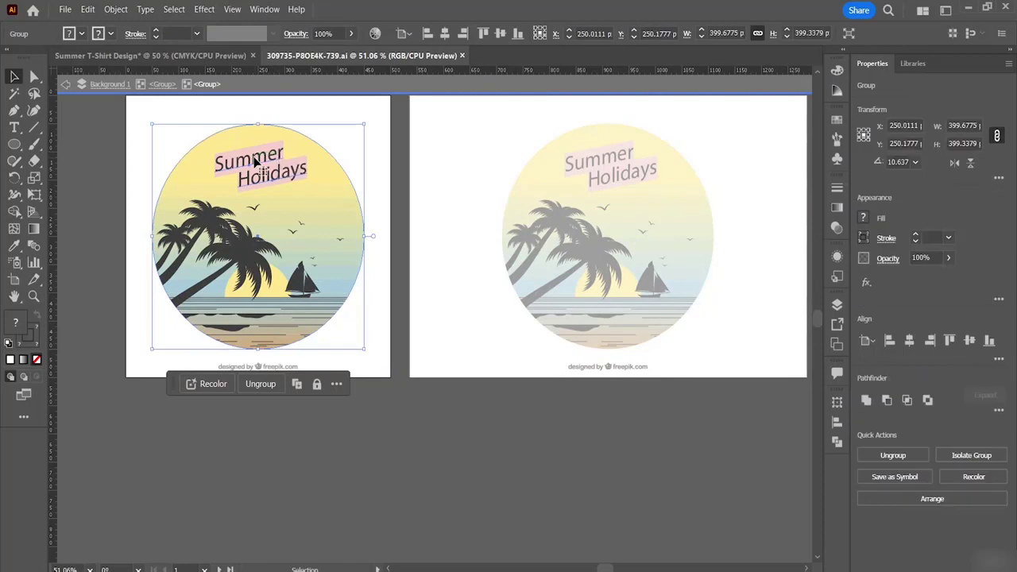
Copy the gradient circle clip group from the isolated sunset artwork and paste it into the Summer T-Shirt Design document.
left_click(329, 295)
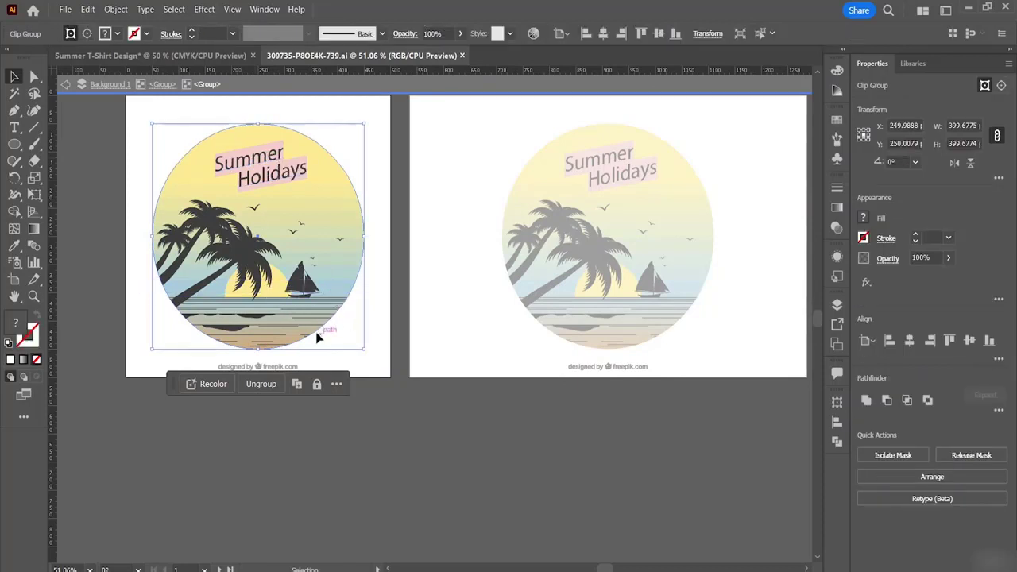
left_click(363, 369)
left_click(328, 296)
key("a")
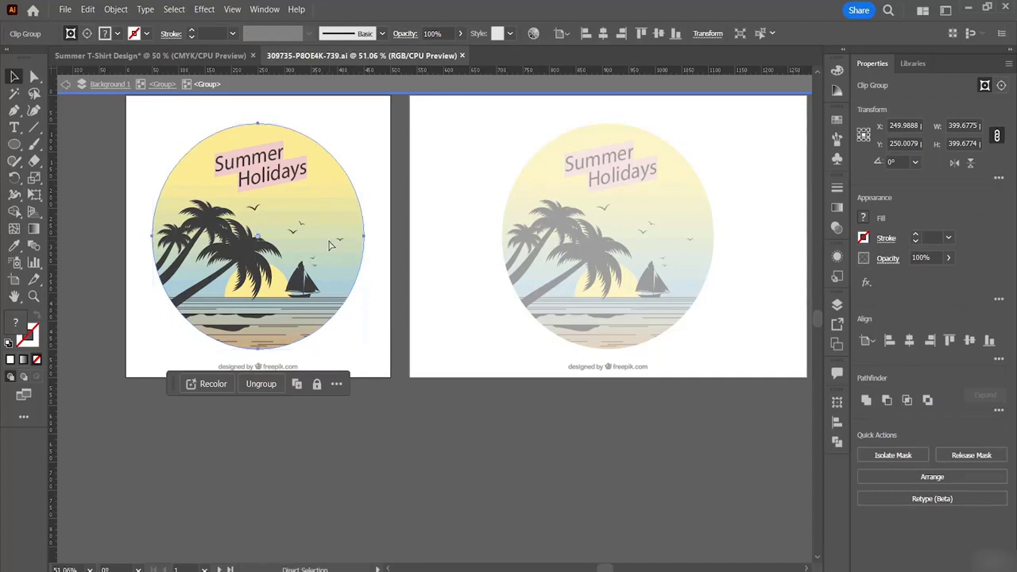
key("v")
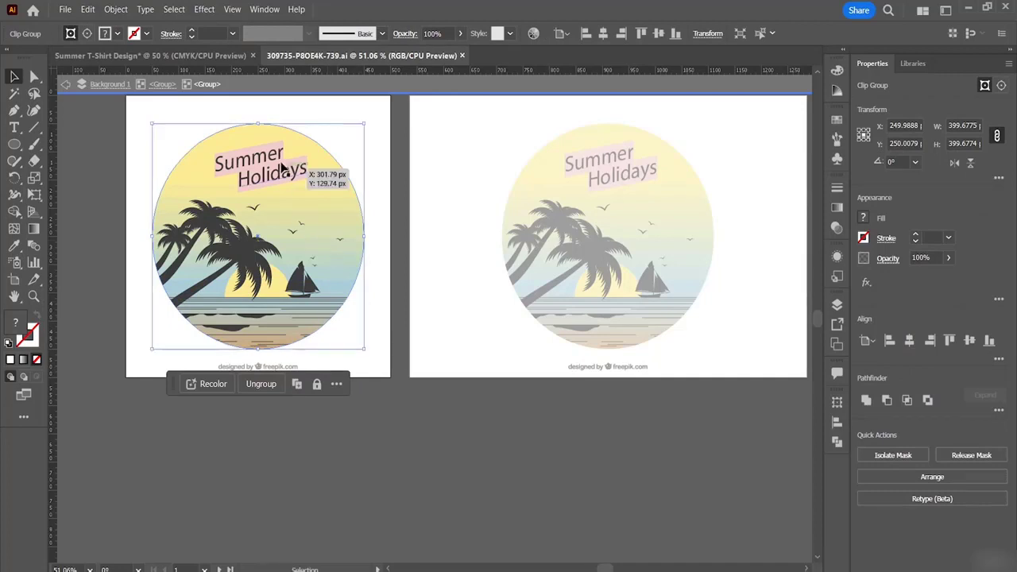
left_click(219, 55)
left_click(342, 186)
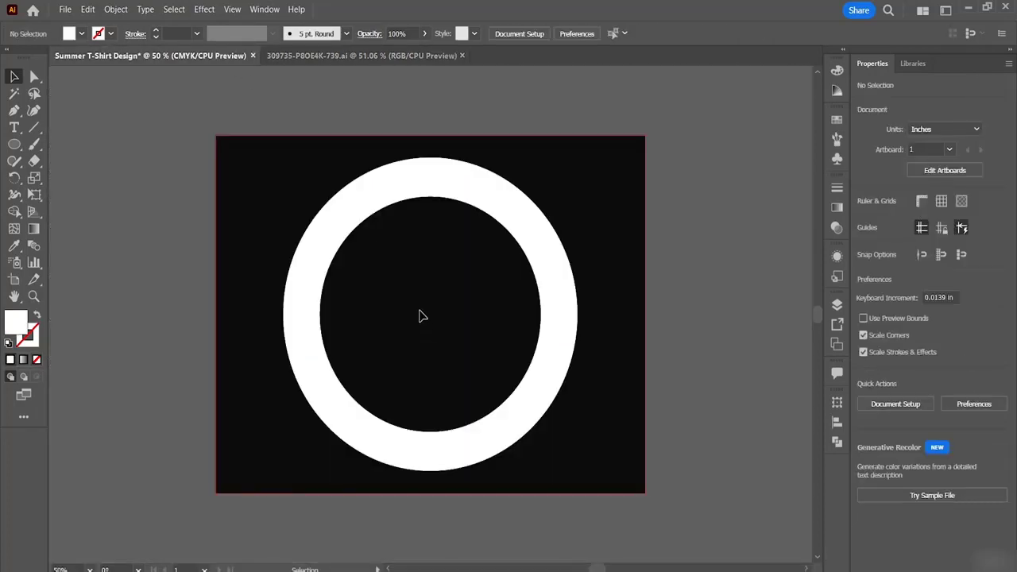
key("ctrl+v")
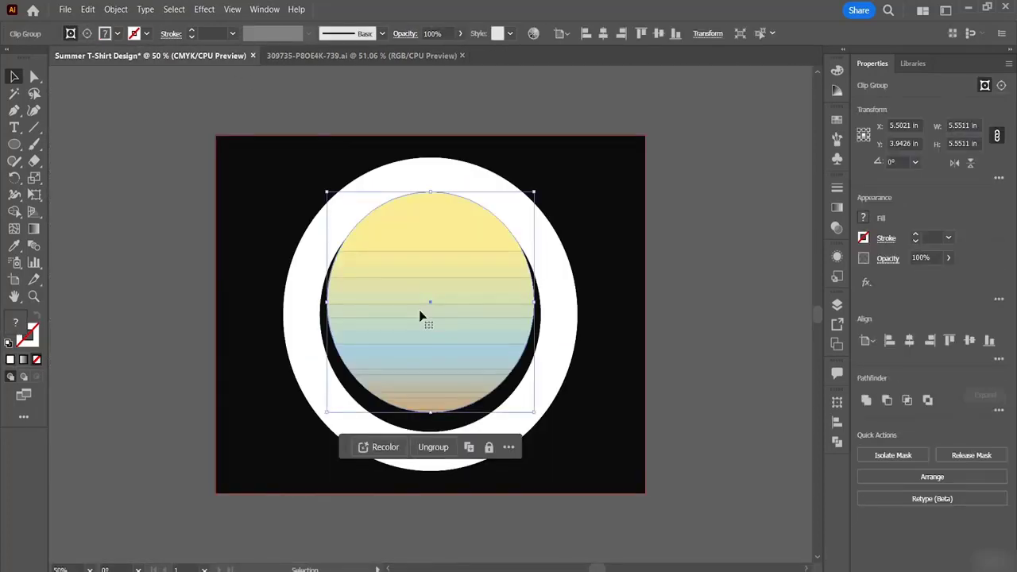
Enlarge the pasted gradient circle to about 9.3 in wide and move it over the white ring.
mouse_move(443, 341)
left_mouse_down()
mouse_move(449, 286)
mouse_move(491, 320)
mouse_move(456, 340)
left_mouse_up()
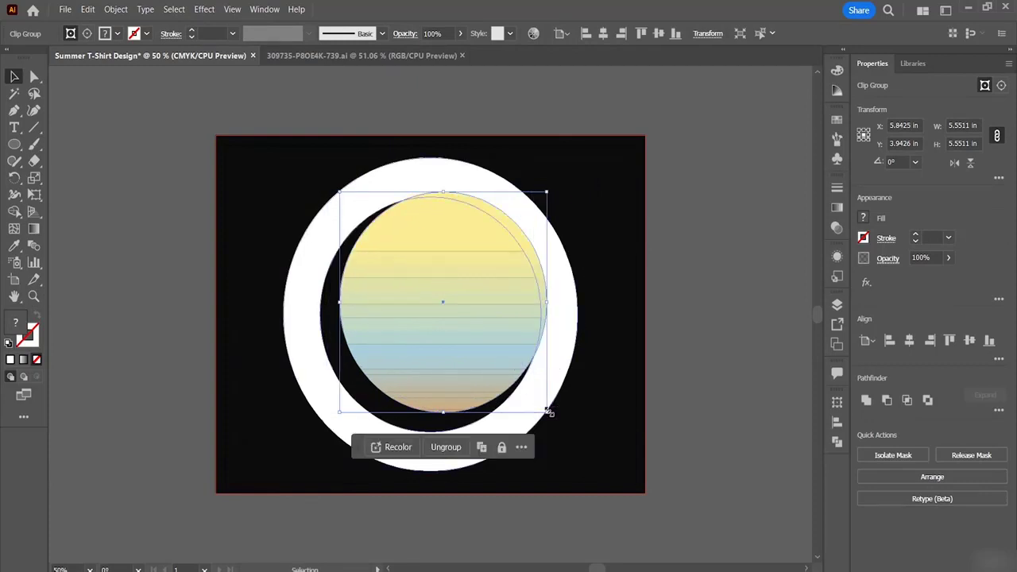
left_click_drag(549, 412, 687, 550)
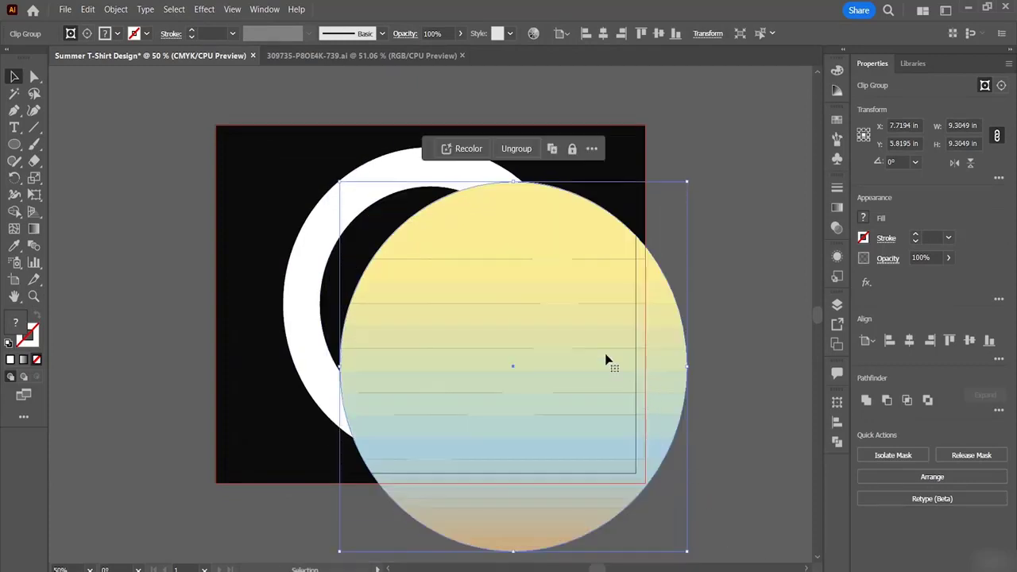
left_click_drag(605, 360, 496, 278)
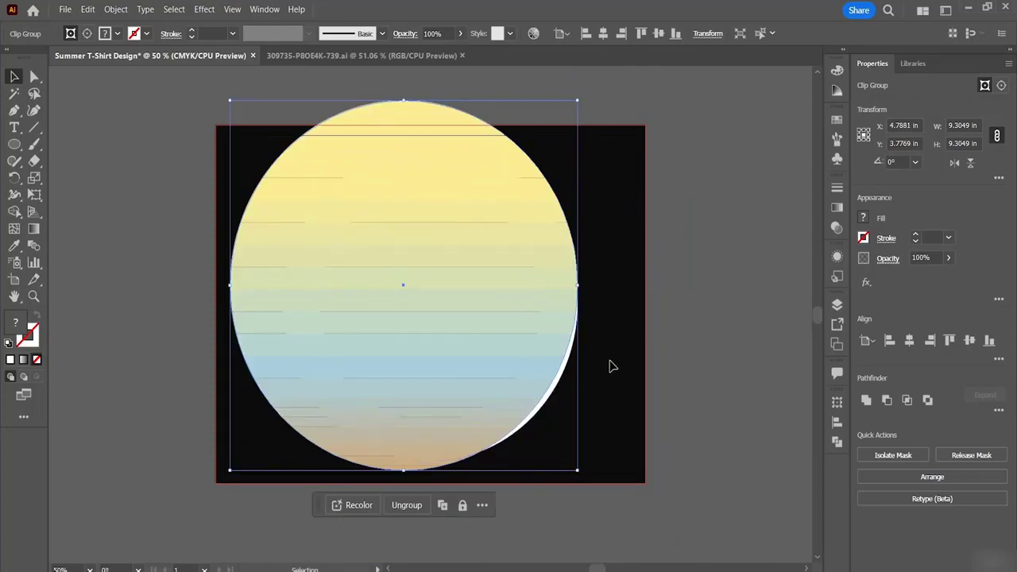
Undo the moving, scaling and pasting of the gradient circle in the T-shirt design.
key("ctrl+z")
key("ctrl+z")
key("ctrl+z")
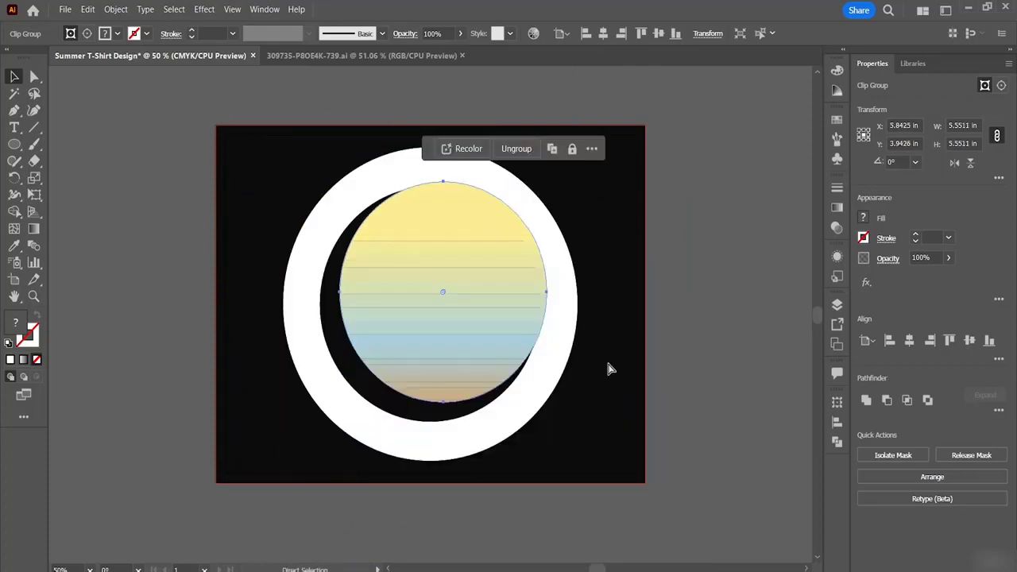
key("ctrl+z")
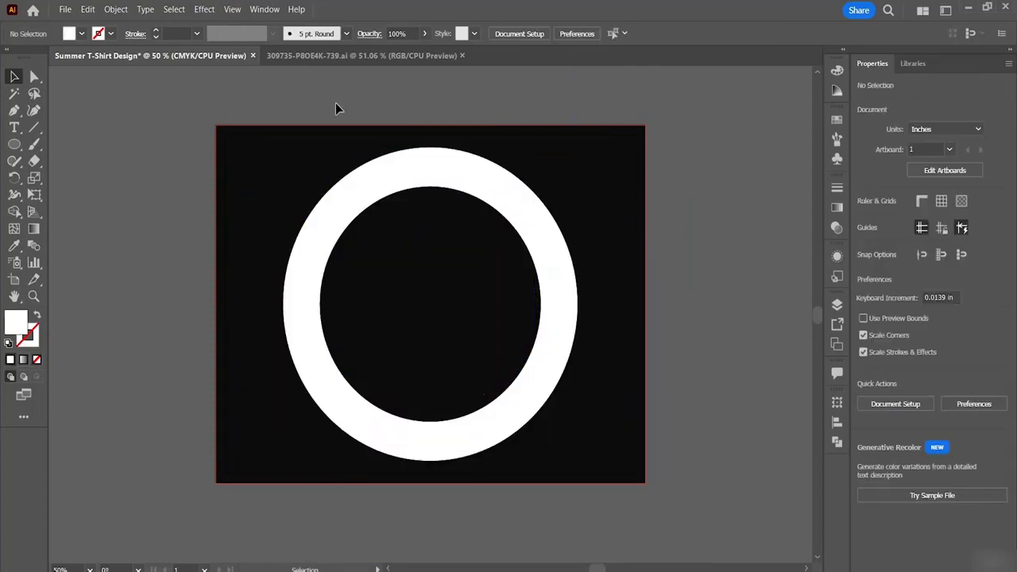
Return to the 309735-P8OE4K-739.ai document and exit isolation mode on the sunset artwork.
left_click(372, 56)
left_click(345, 233)
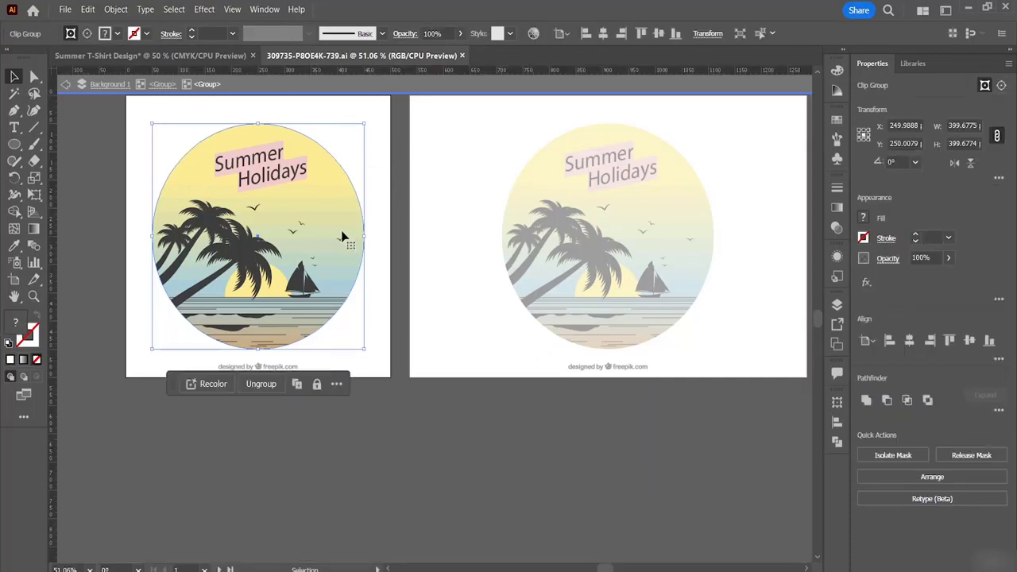
left_click(249, 212)
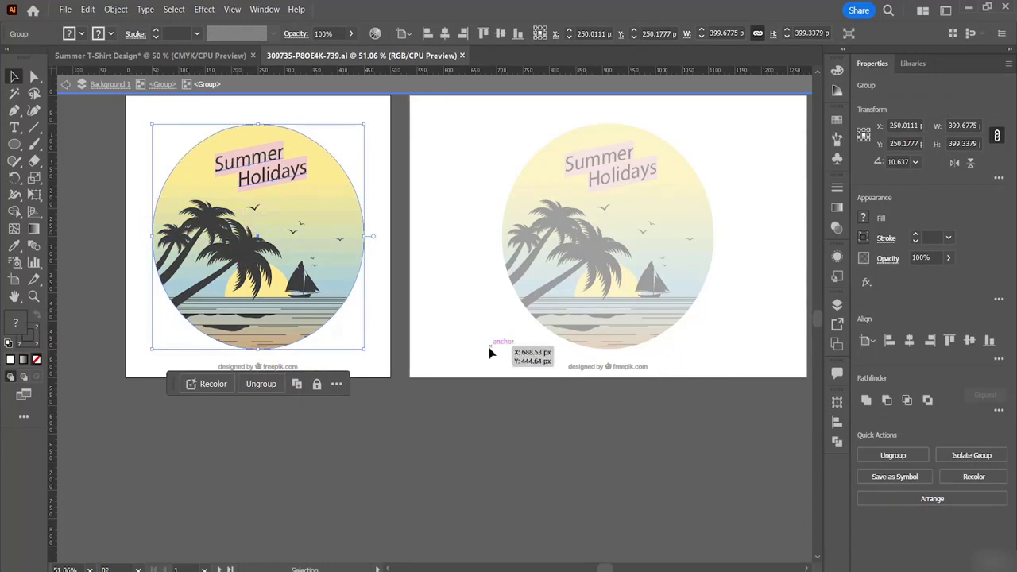
double_click(417, 436)
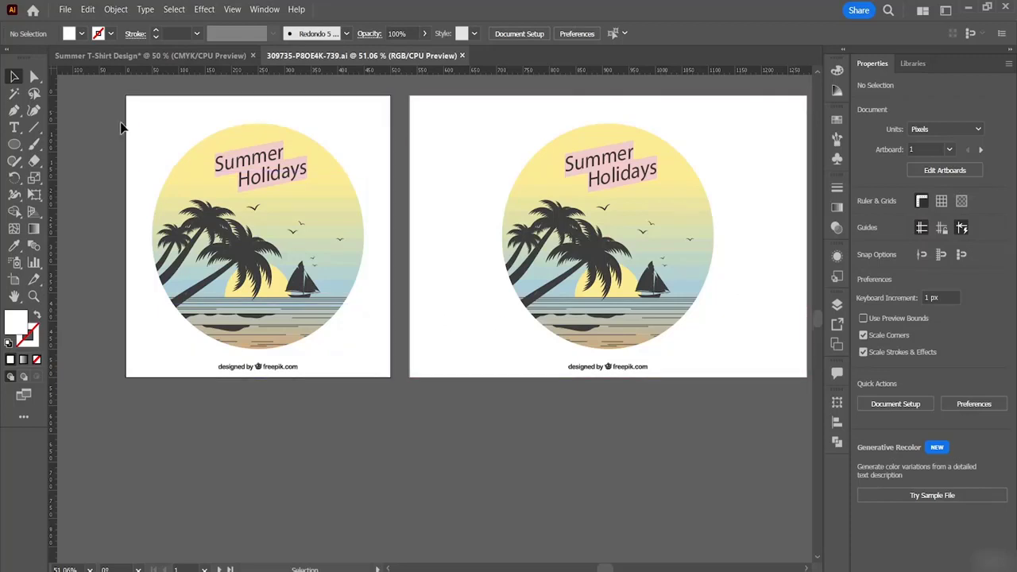
Move the sunset artwork group off the square artboard into the empty canvas below the artboards.
mouse_move(146, 130)
left_mouse_down()
mouse_move(182, 155)
mouse_move(145, 130)
mouse_move(155, 129)
left_mouse_up()
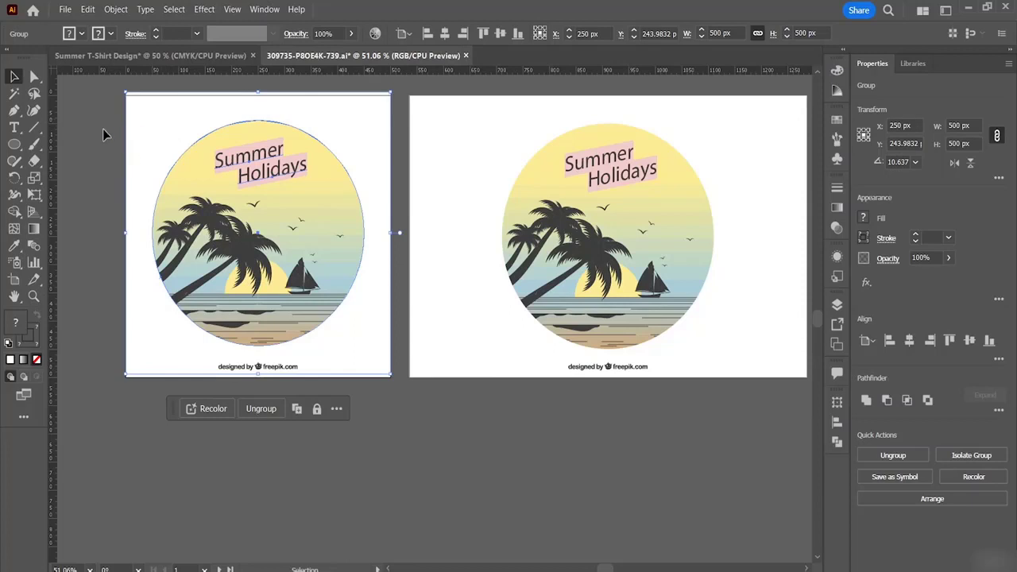
left_click_drag(172, 189, 395, 377)
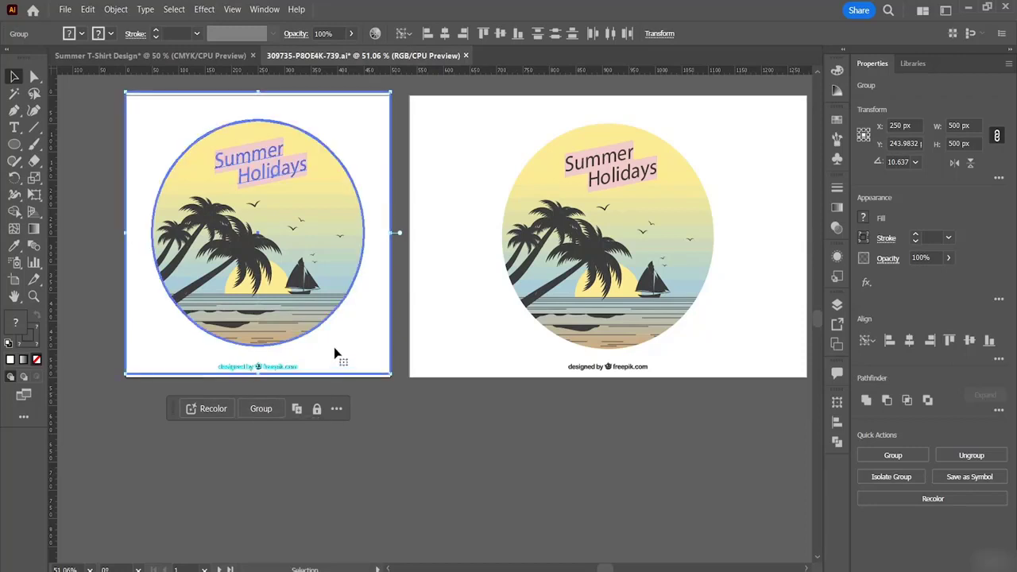
left_click(431, 433)
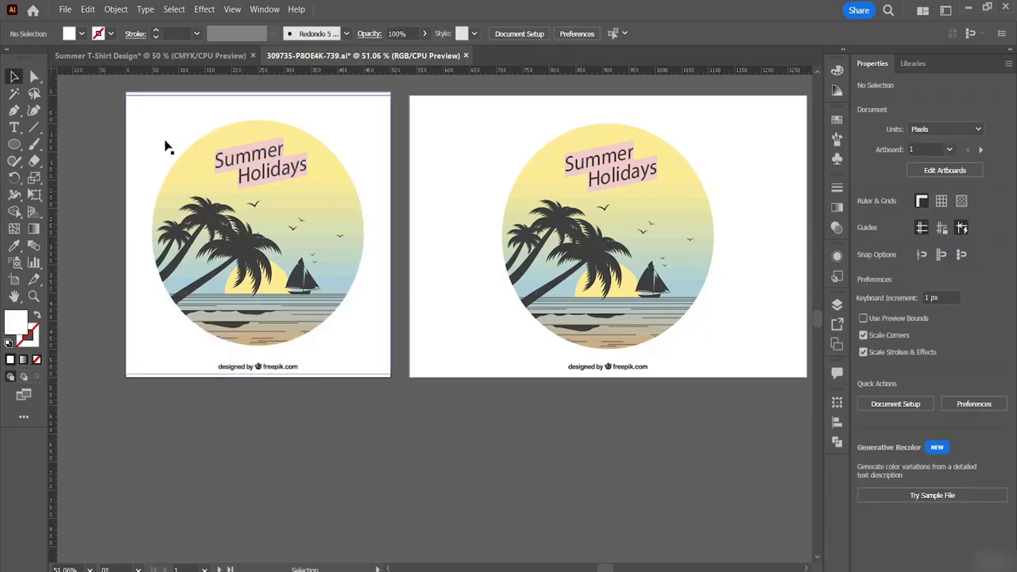
left_click_drag(159, 132, 404, 414)
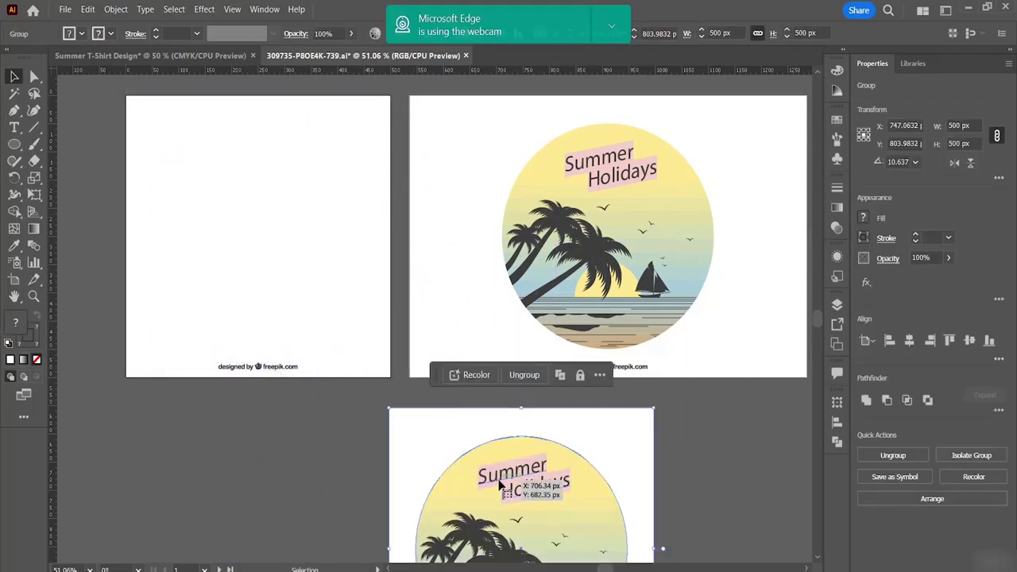
scroll(500, 456, "down", 3)
scroll(500, 456, "down", 1)
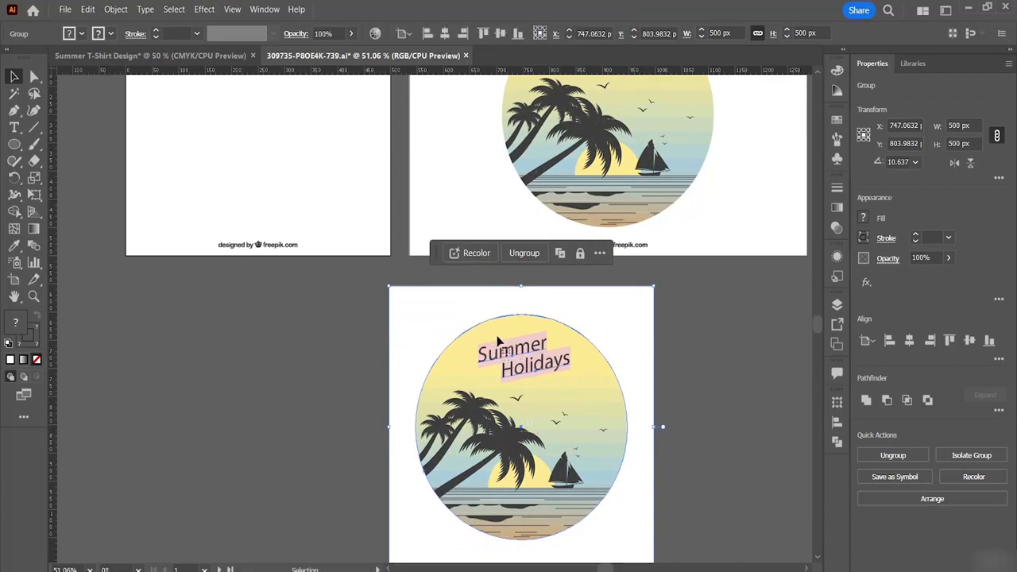
scroll(533, 352, "down", 2)
scroll(531, 425, "down", 1)
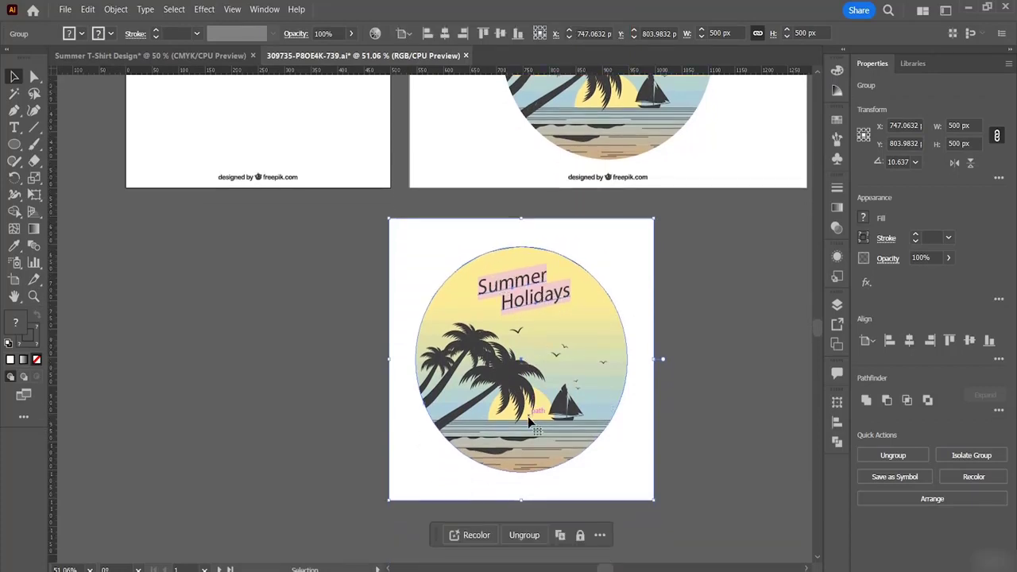
Ungroup the relocated sunset artwork, keeping all of its pieces.
left_click(524, 536)
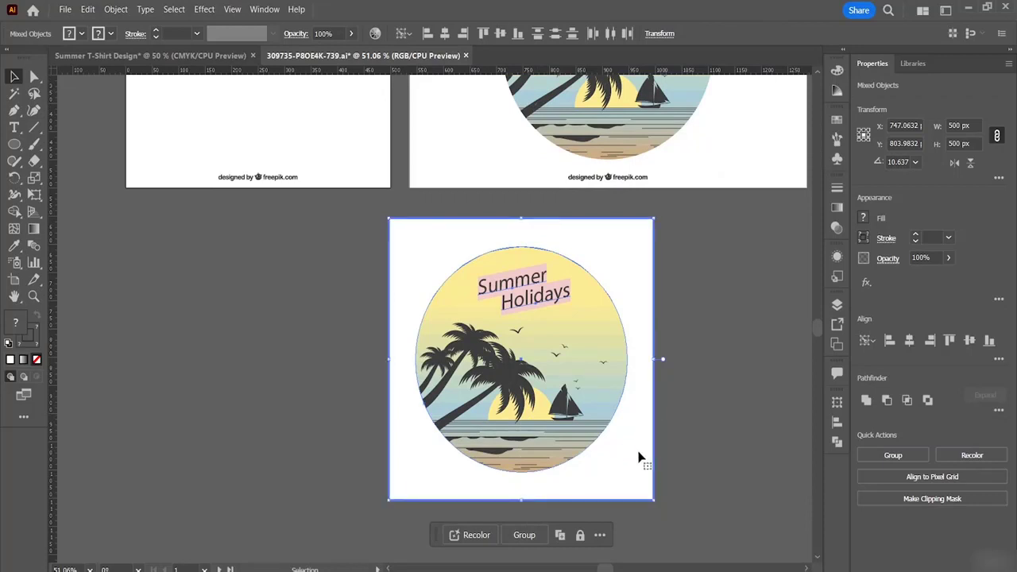
key("Delete")
key("ctrl+z")
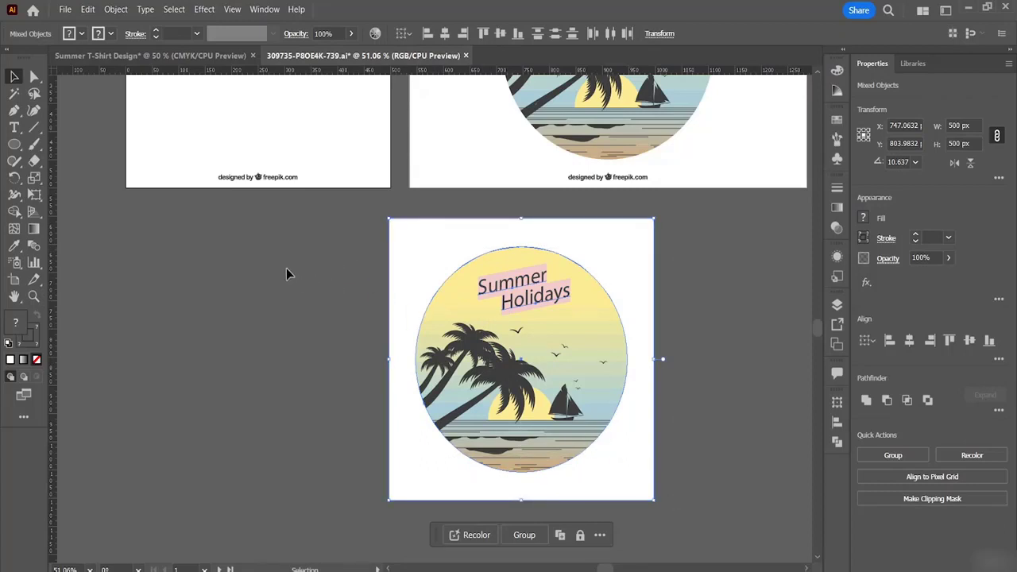
Select all pieces of the ungrouped sunset artwork, copy them and paste them into the Summer T-Shirt Design document.
left_click_drag(286, 269, 671, 509)
left_click_drag(771, 520, 764, 522)
key("a")
key("v")
left_click(151, 57)
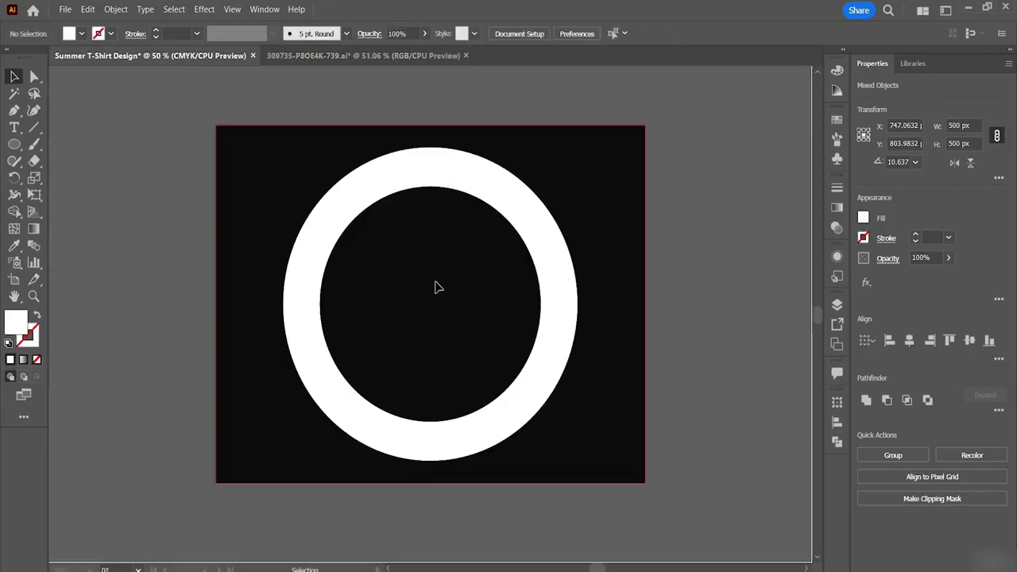
key("ctrl+v")
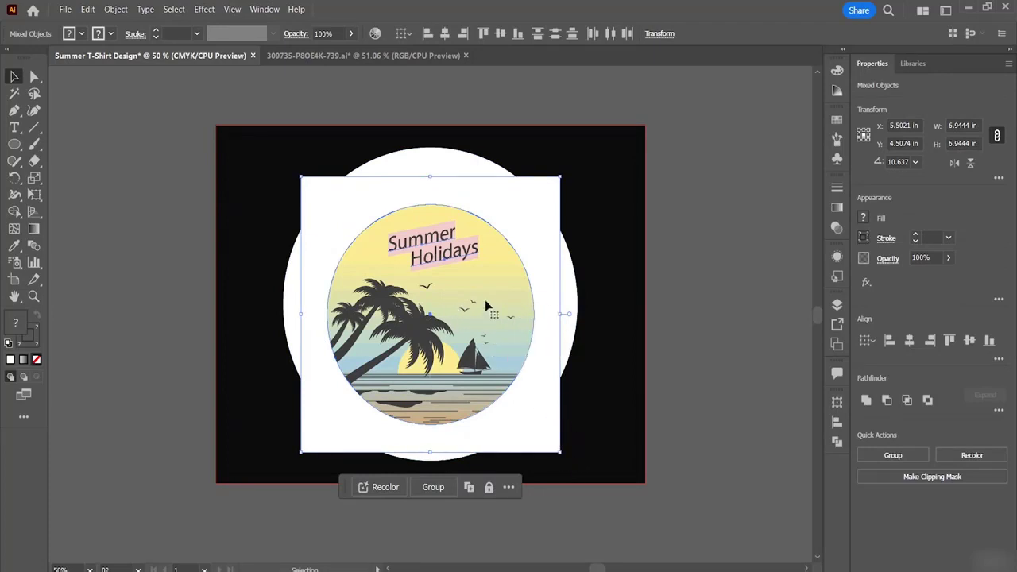
Move the pasted sunset artwork up until it is vertically centred on the white ring at Y 4.25 in.
left_click_drag(525, 199, 482, 187)
Try to arrange the pasted sunset artwork behind the white ring by sending it to the back or backward.
right_click(568, 399)
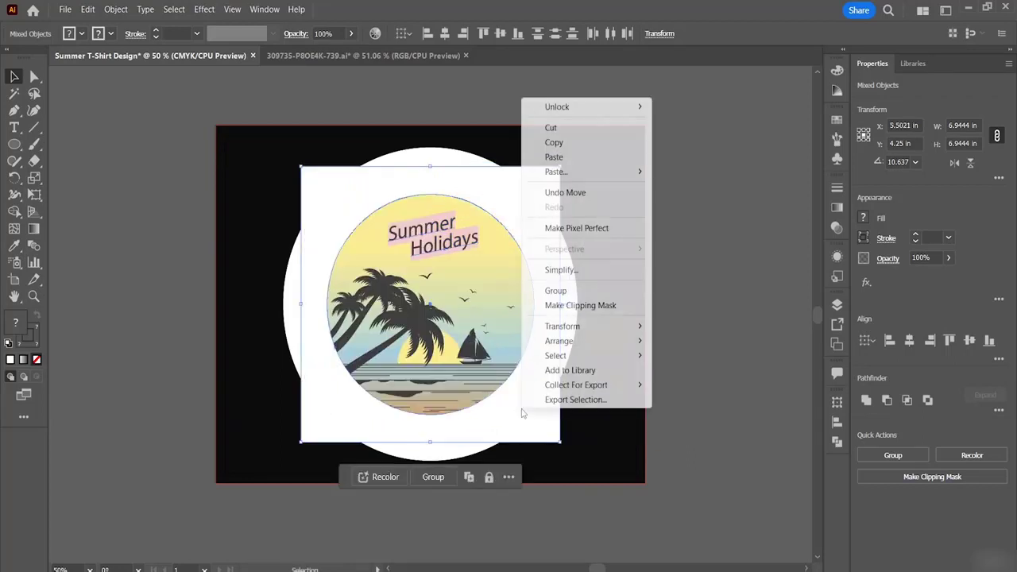
mouse_move(641, 341)
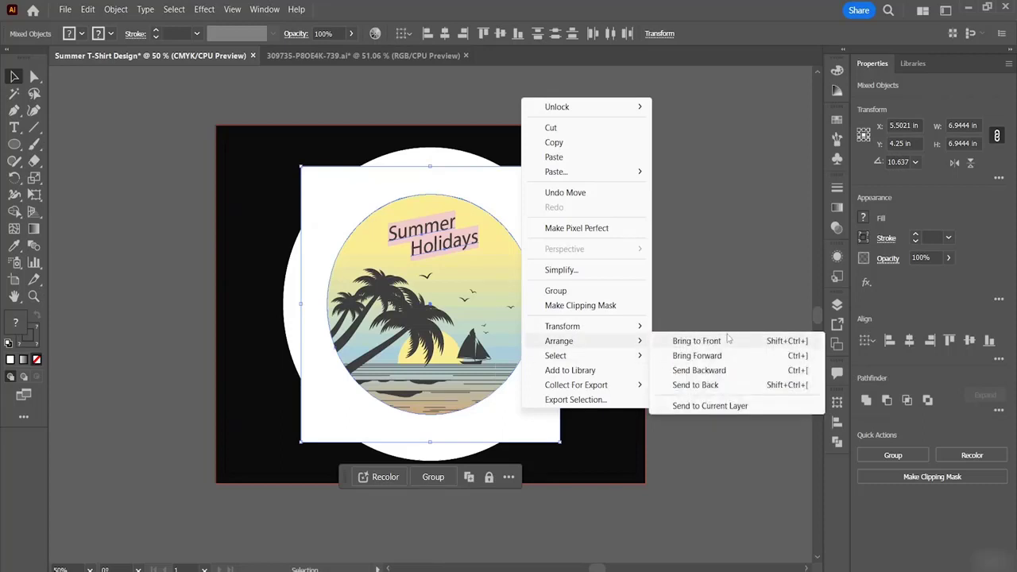
left_click(718, 385)
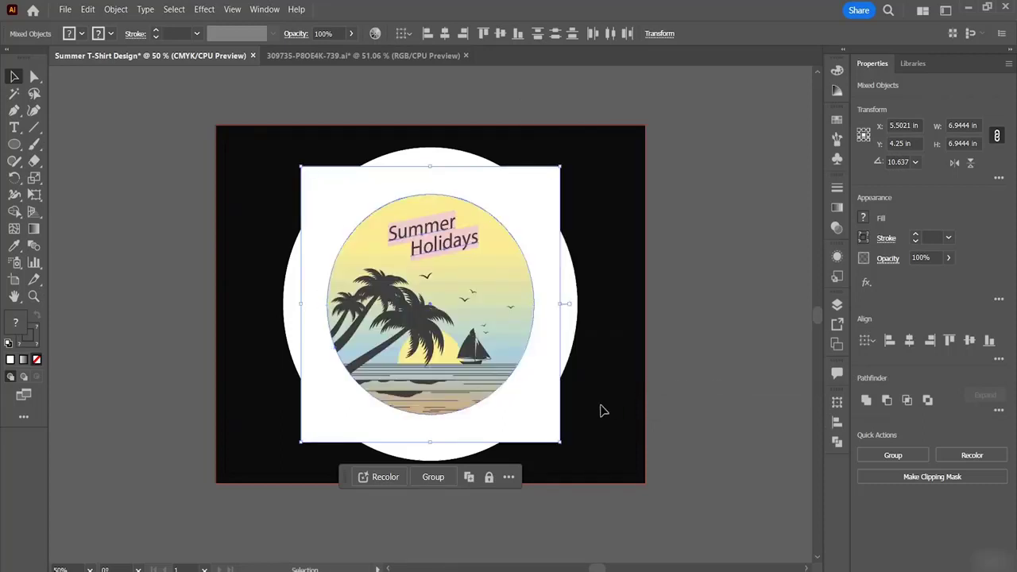
right_click(535, 418)
mouse_move(604, 344)
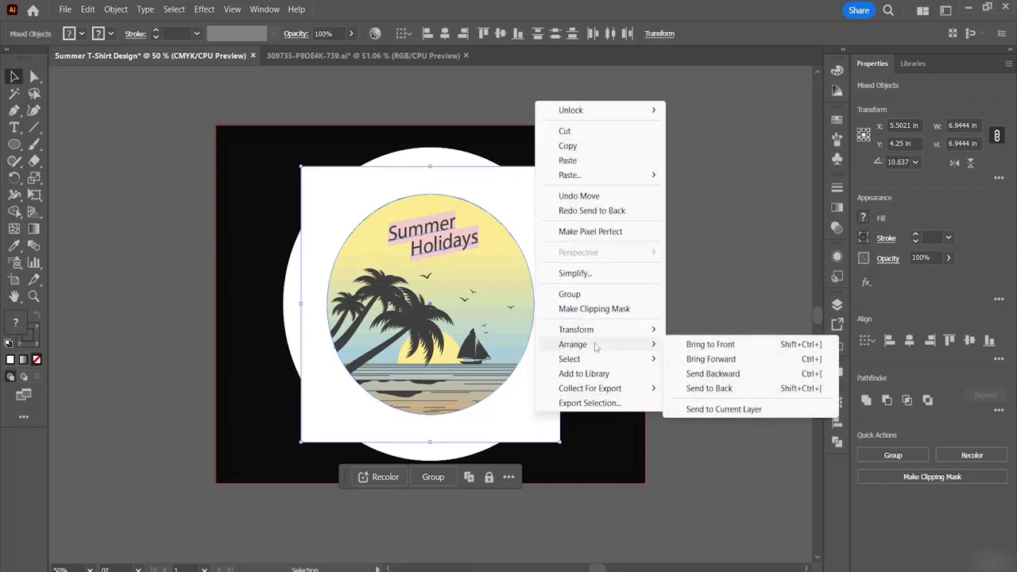
left_click(719, 386)
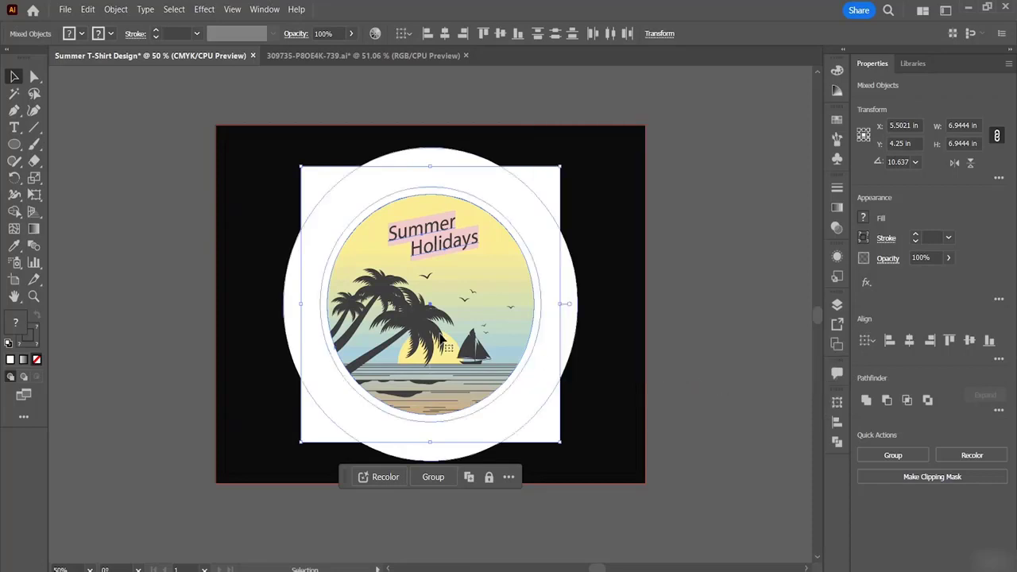
right_click(545, 388)
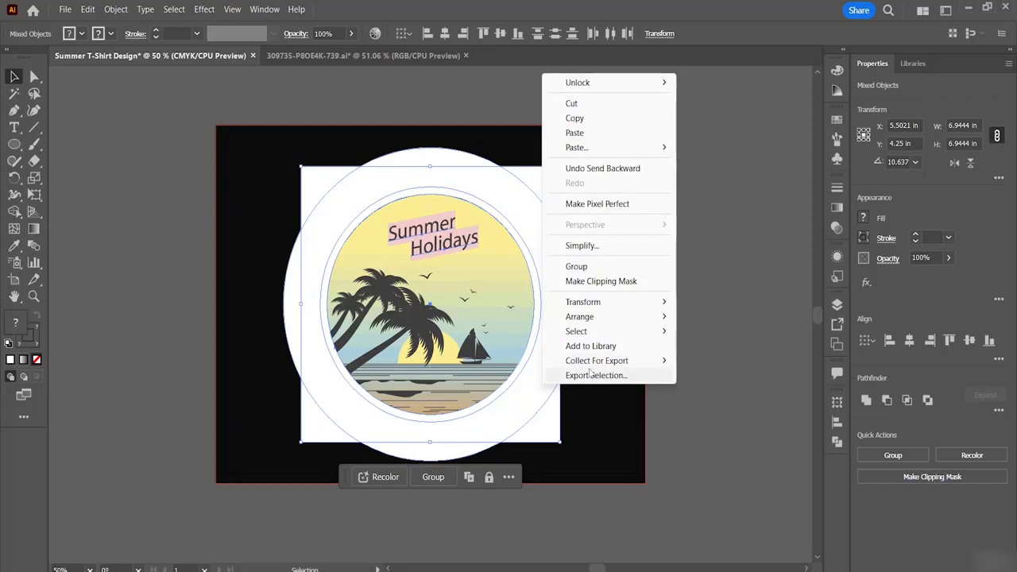
mouse_move(608, 322)
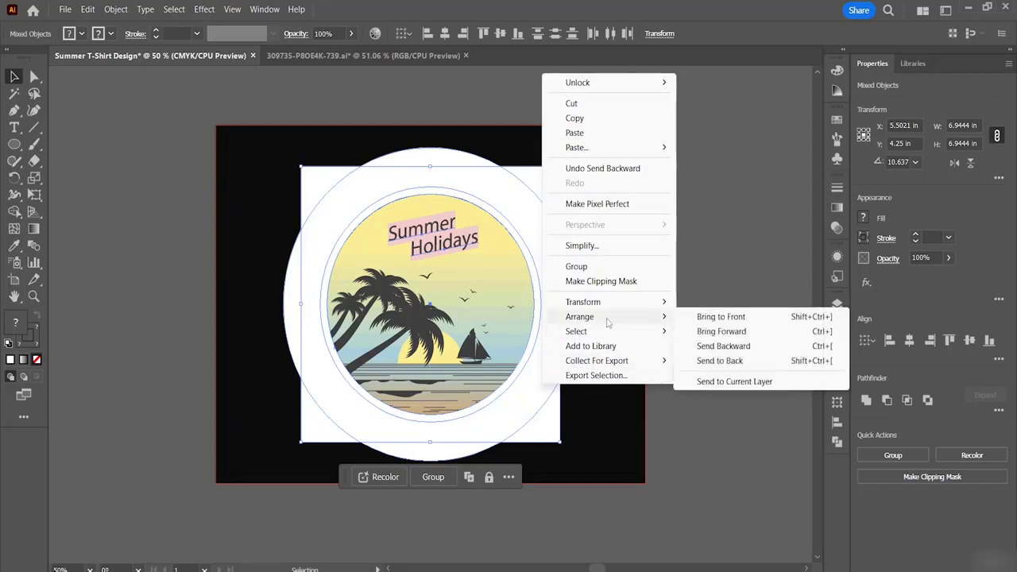
left_click(712, 346)
key("ctrl+z")
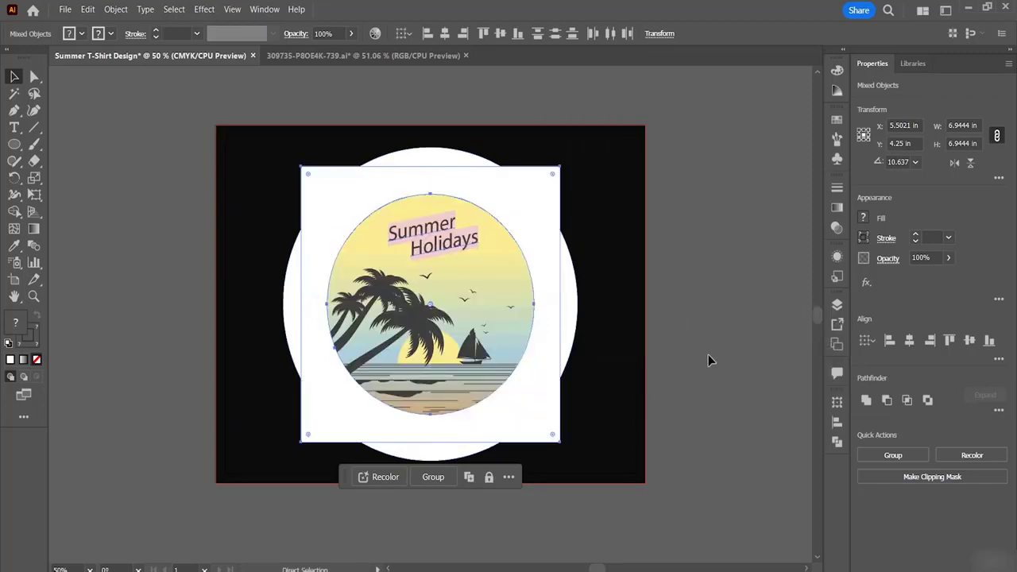
left_click(600, 363)
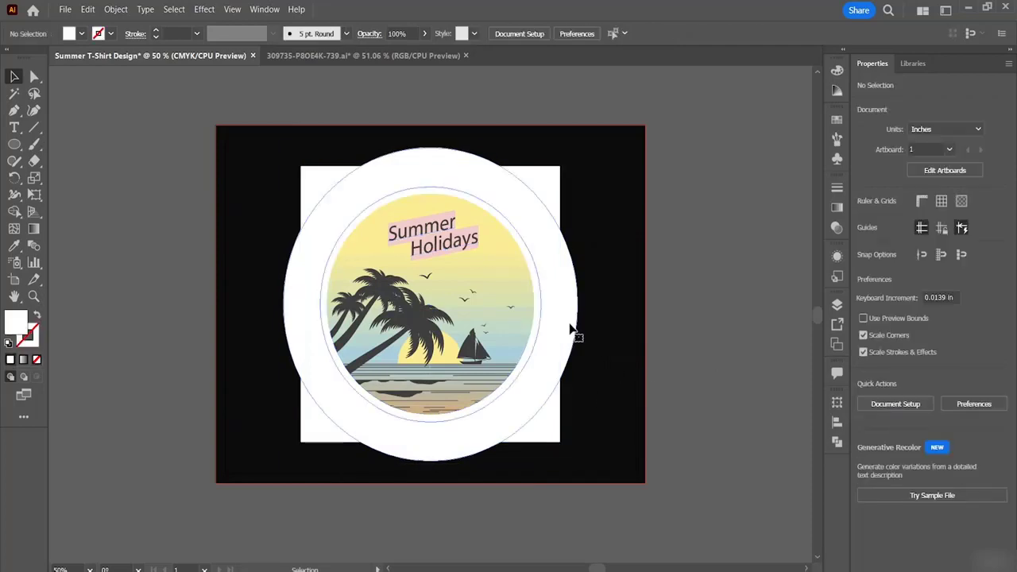
left_click(577, 334)
Round the corners of the white square behind the sunset fully so it becomes a circle within the white ring.
left_click(554, 438)
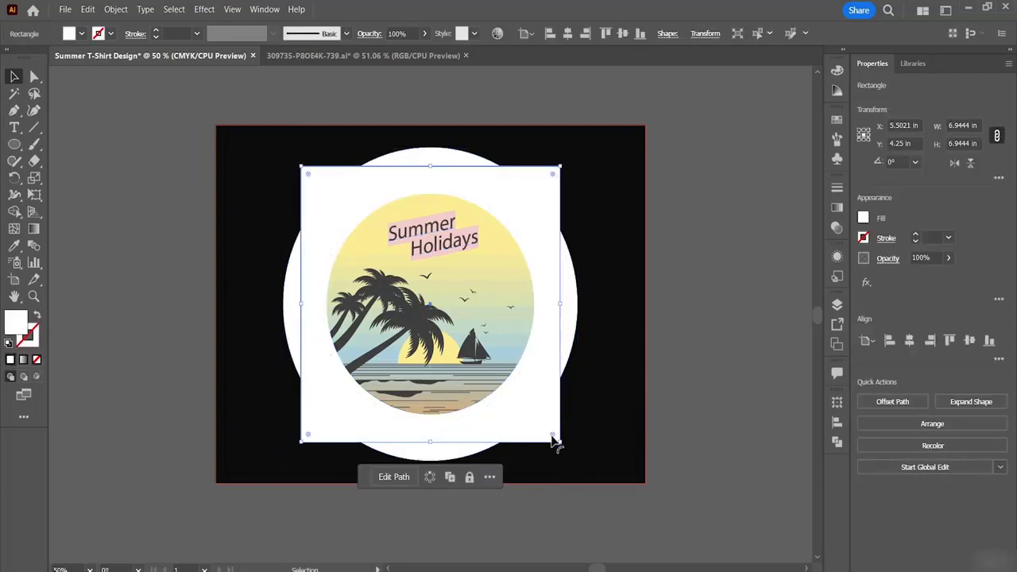
left_click_drag(554, 438, 413, 310)
left_click(640, 383)
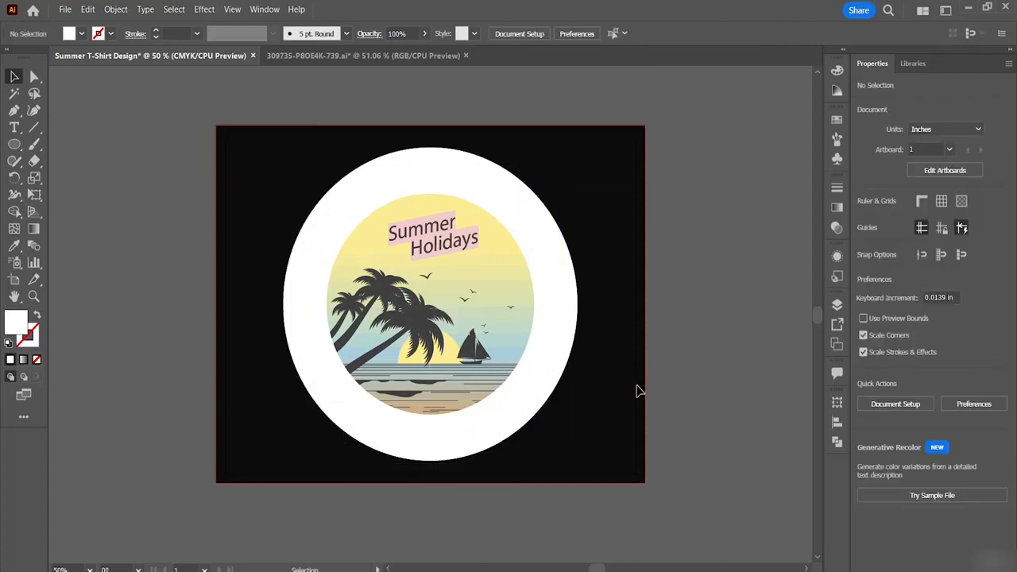
left_click(326, 276)
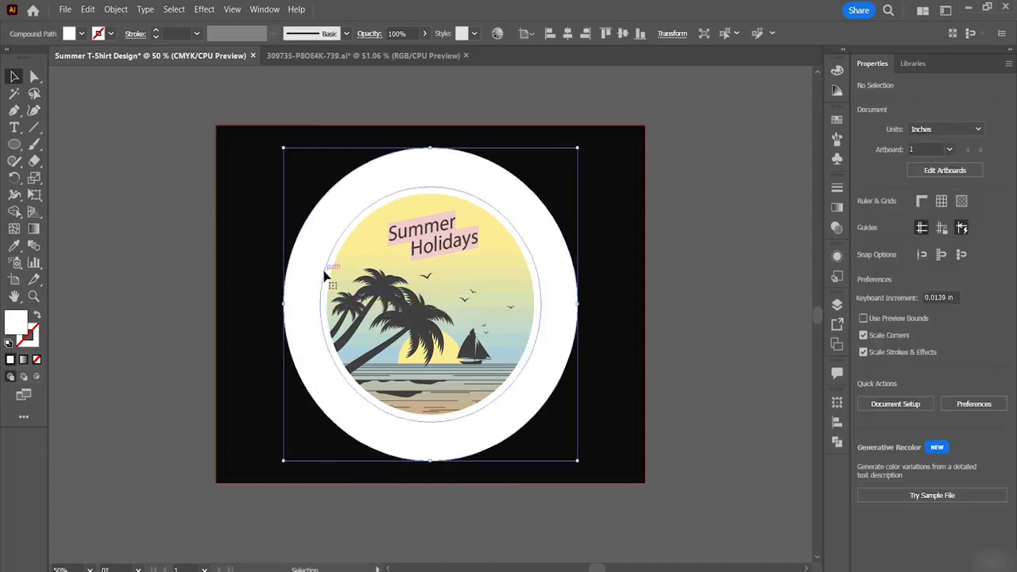
left_click(692, 322)
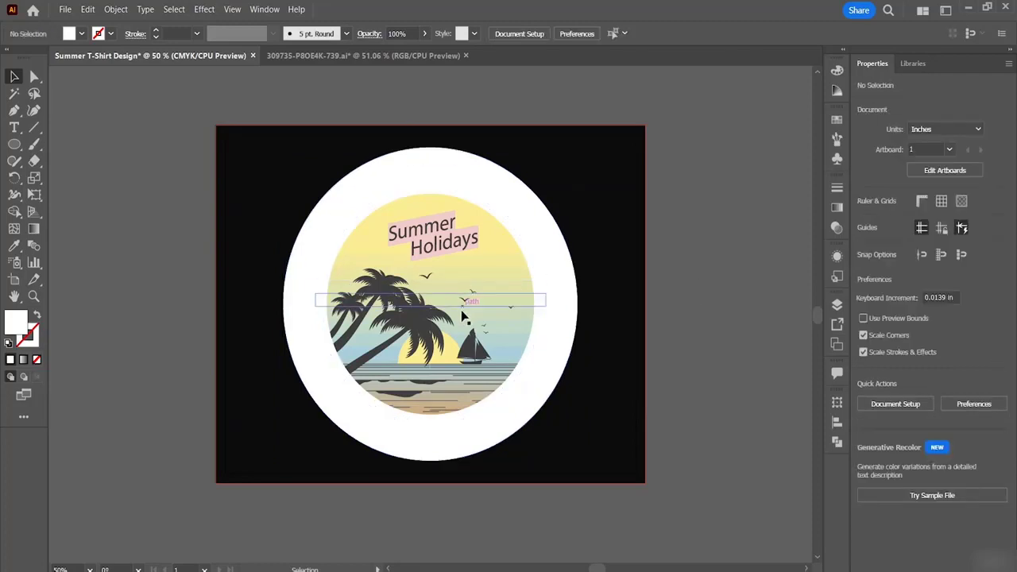
Delete the "Summer Holidays" text group from inside the sunset artwork and exit isolation mode.
double_click(440, 248)
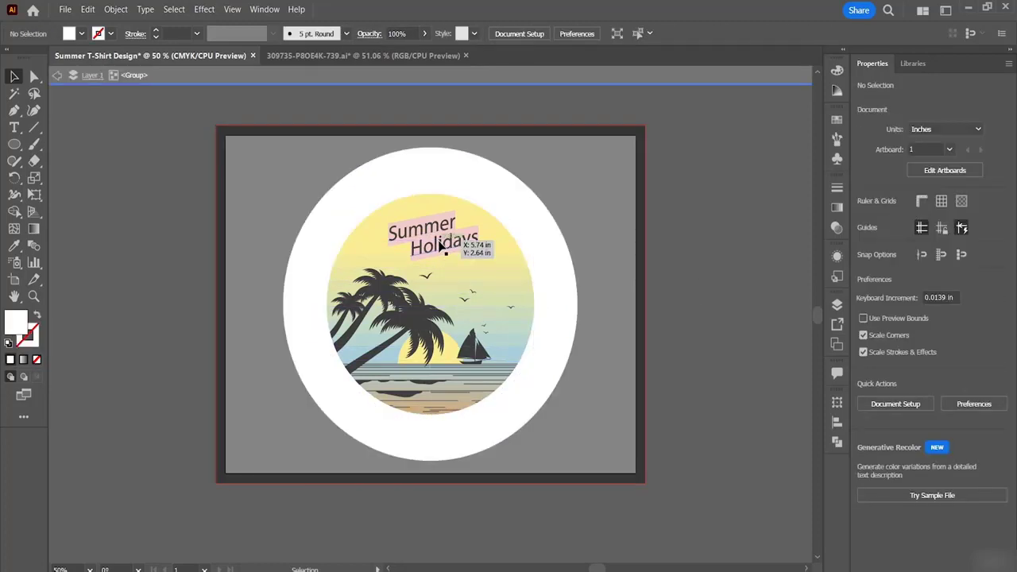
double_click(441, 247)
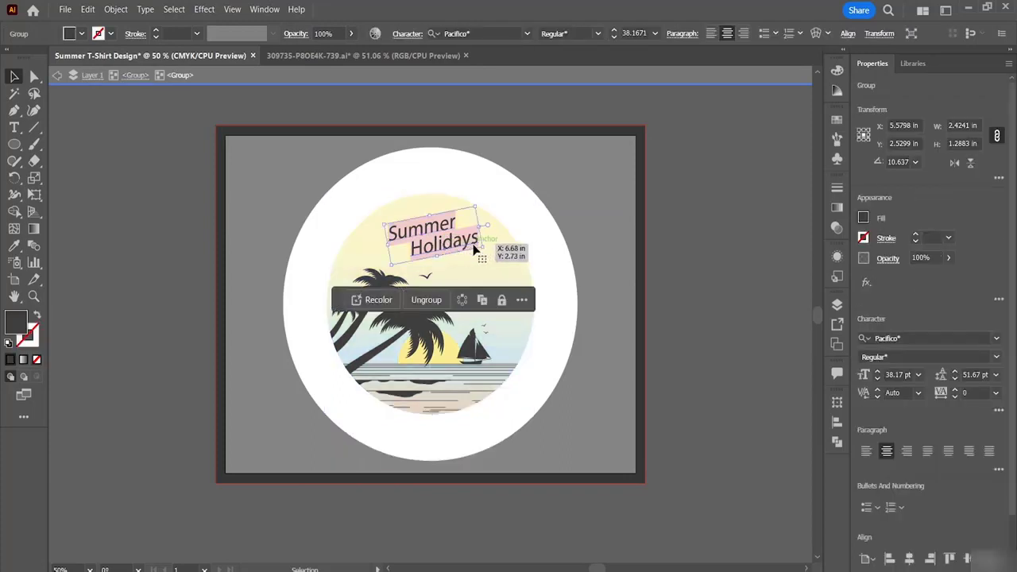
key("Delete")
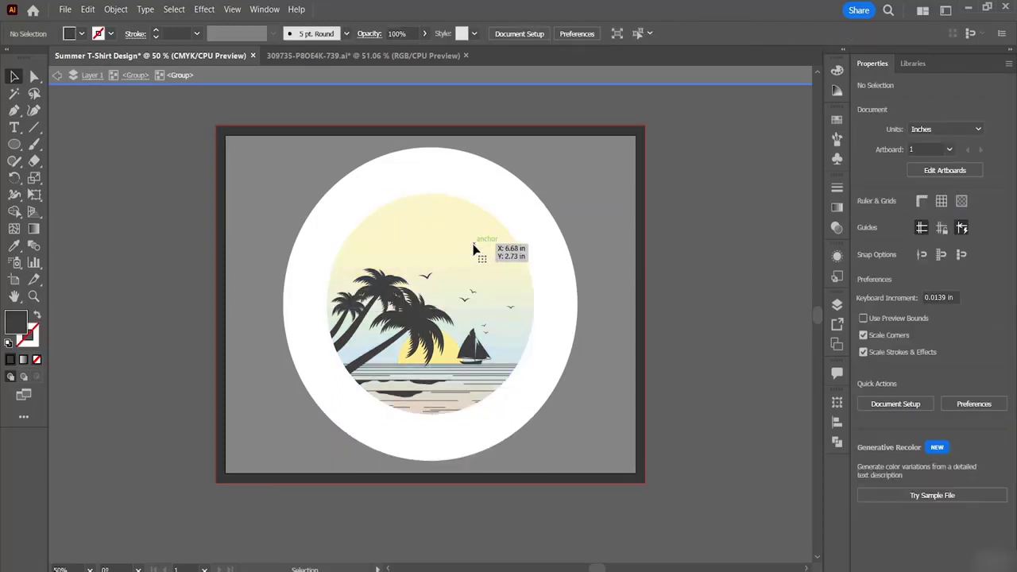
double_click(600, 367)
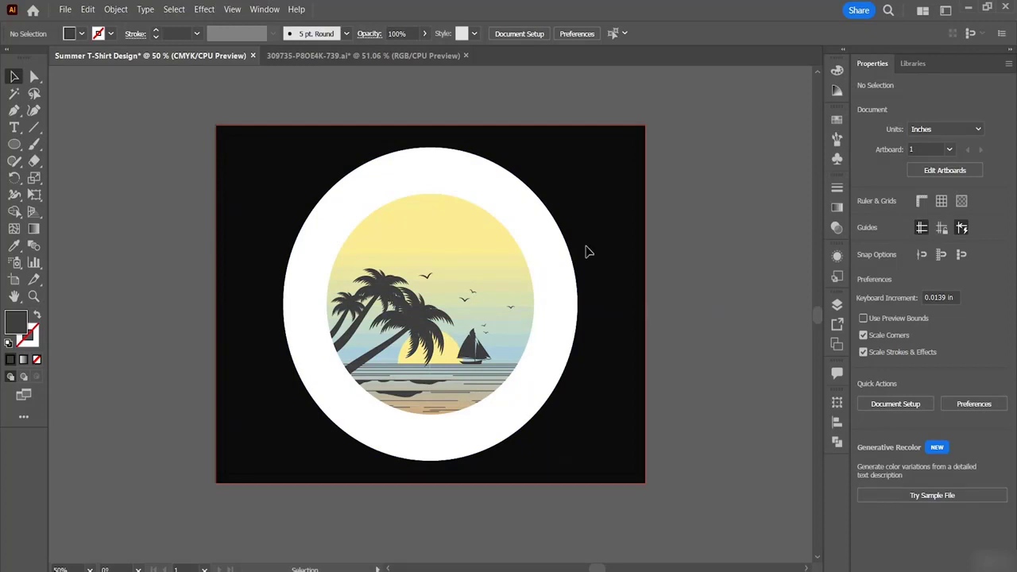
left_click(436, 228)
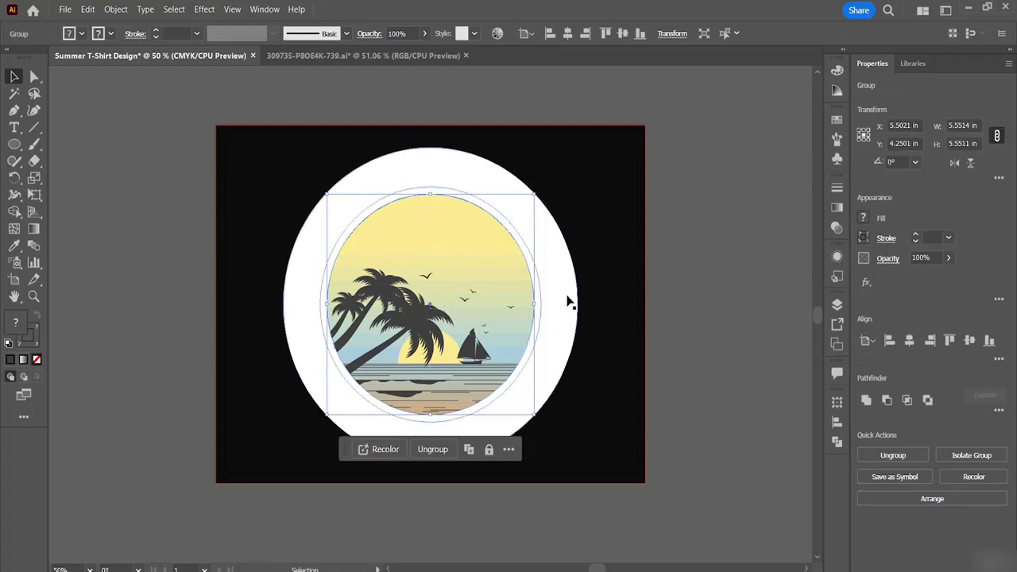
left_click(598, 293)
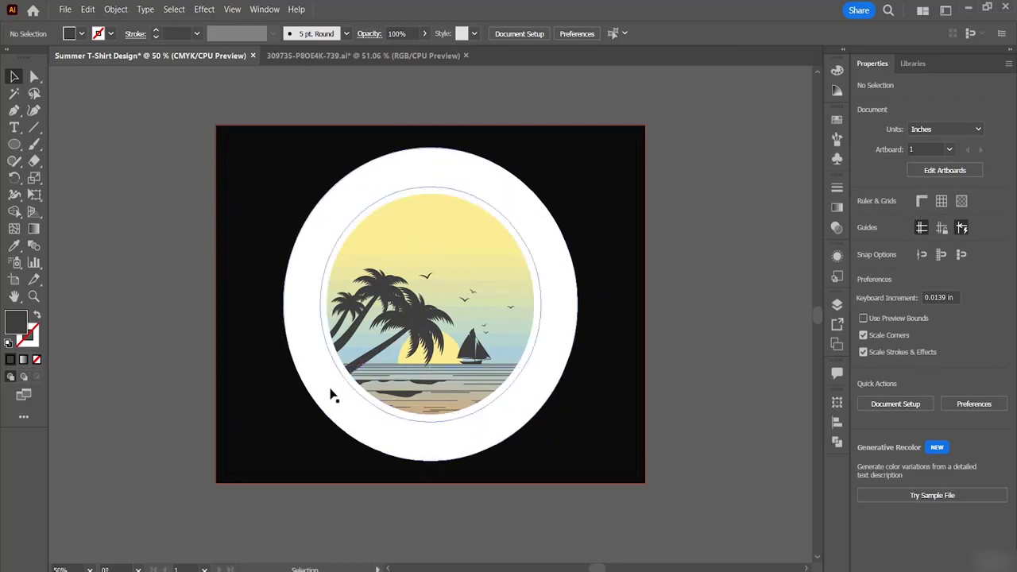
left_click(321, 359)
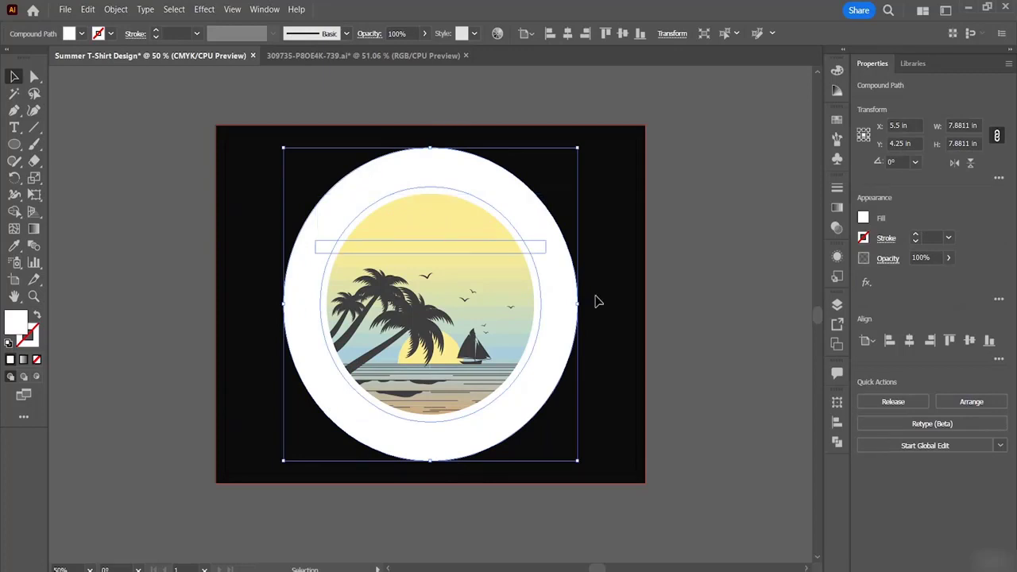
left_click(695, 256)
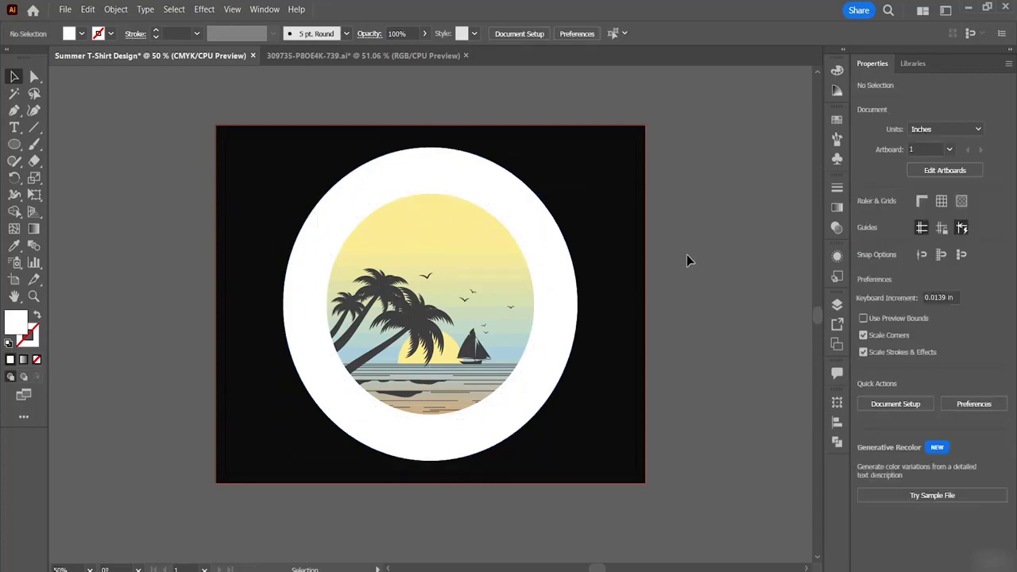
Draw a circle about 7.36 in in diameter over the artwork and move it to sit roughly centred inside the white ring's outer edge.
right_click(15, 144)
left_click(64, 178)
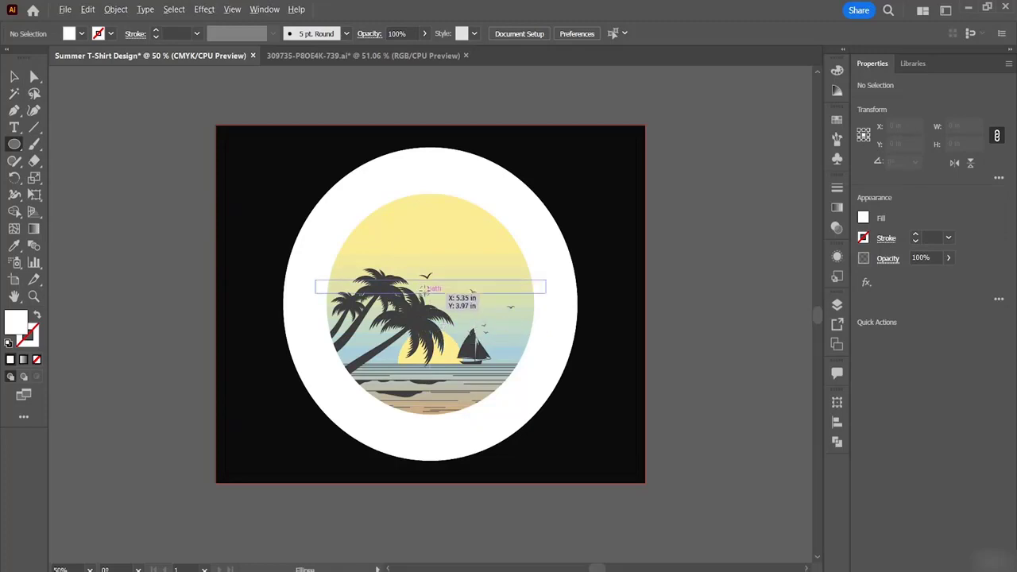
left_click_drag(422, 288, 560, 423)
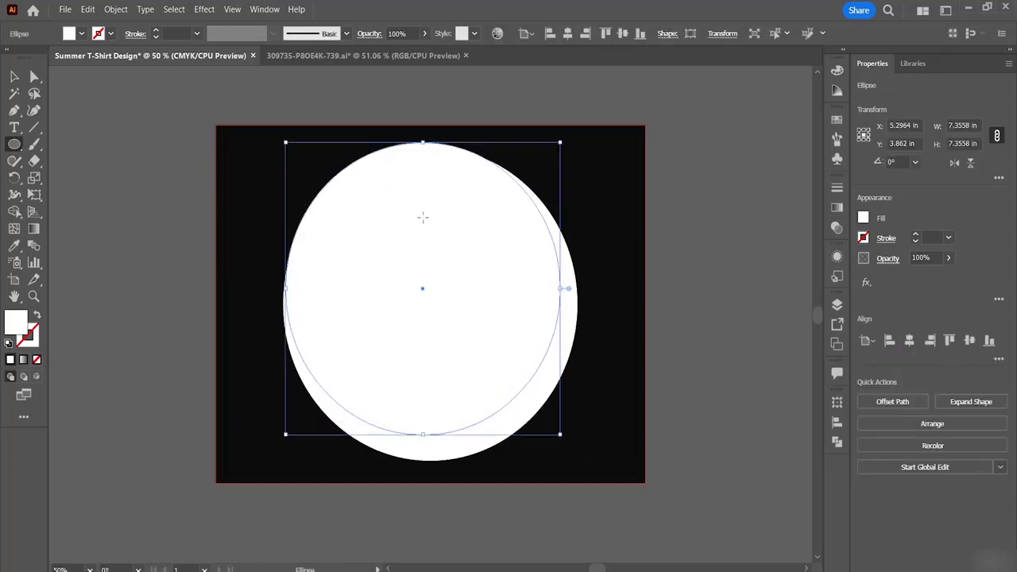
left_click(14, 75)
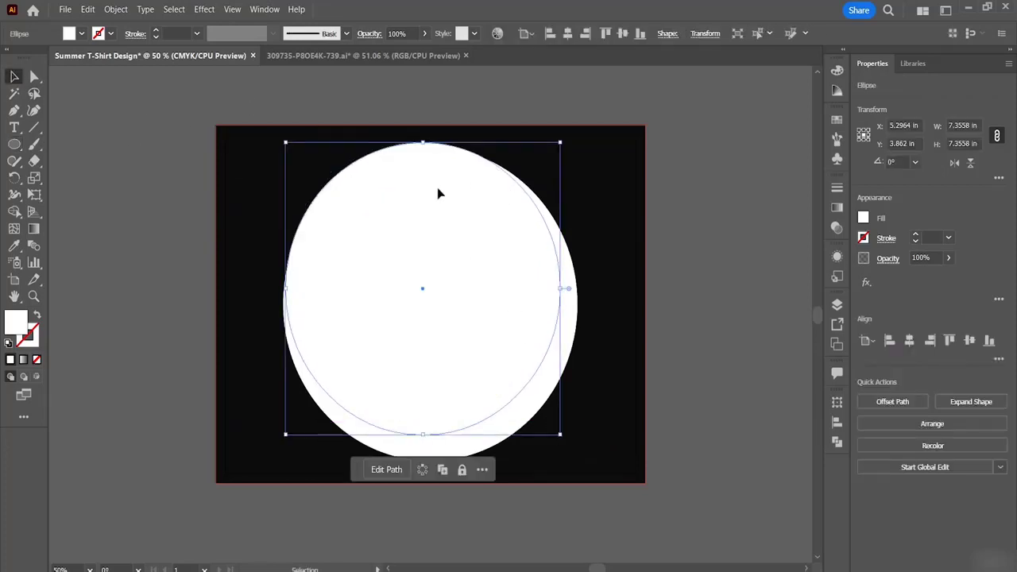
mouse_move(438, 193)
left_mouse_down()
mouse_move(450, 212)
mouse_move(443, 206)
left_mouse_up()
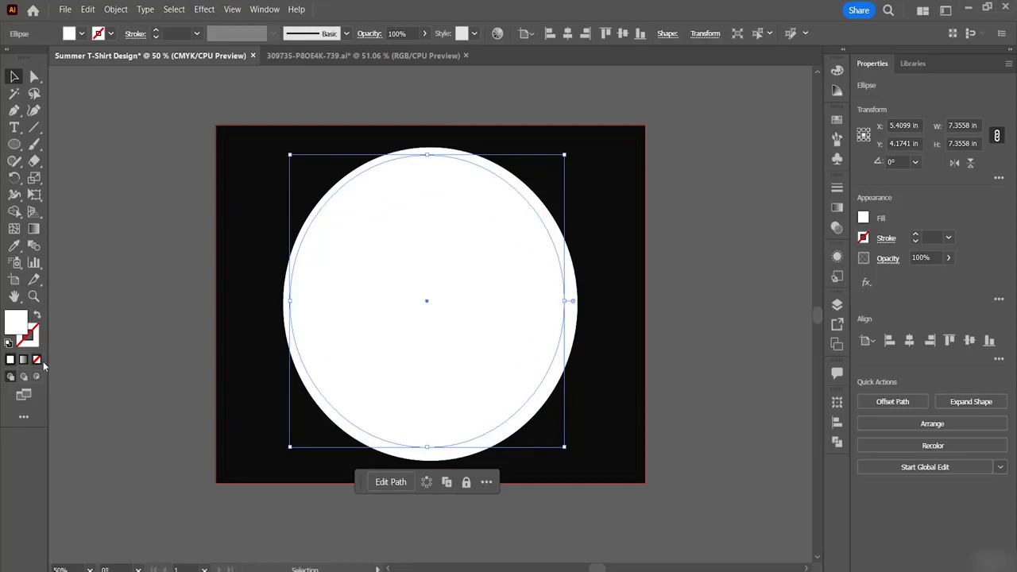
Remove the new circle's fill and give it a blue stroke with colour 1717DD.
left_click(37, 360)
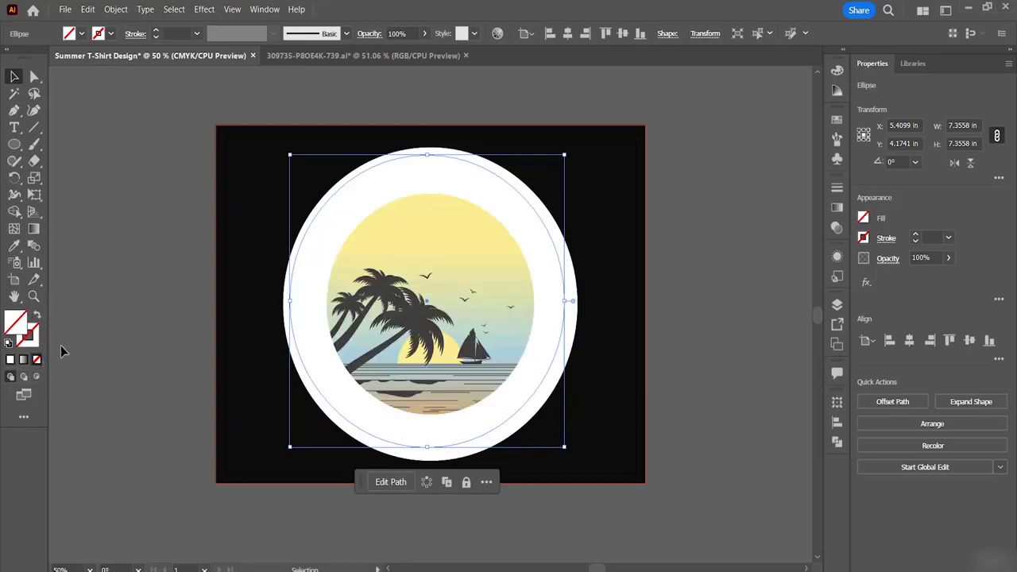
left_click(37, 341)
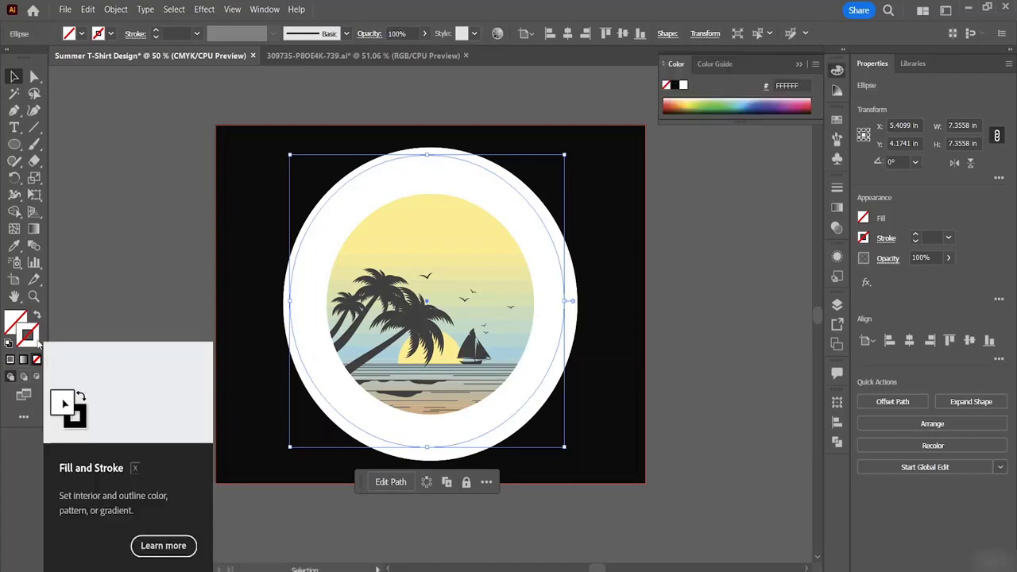
double_click(36, 347)
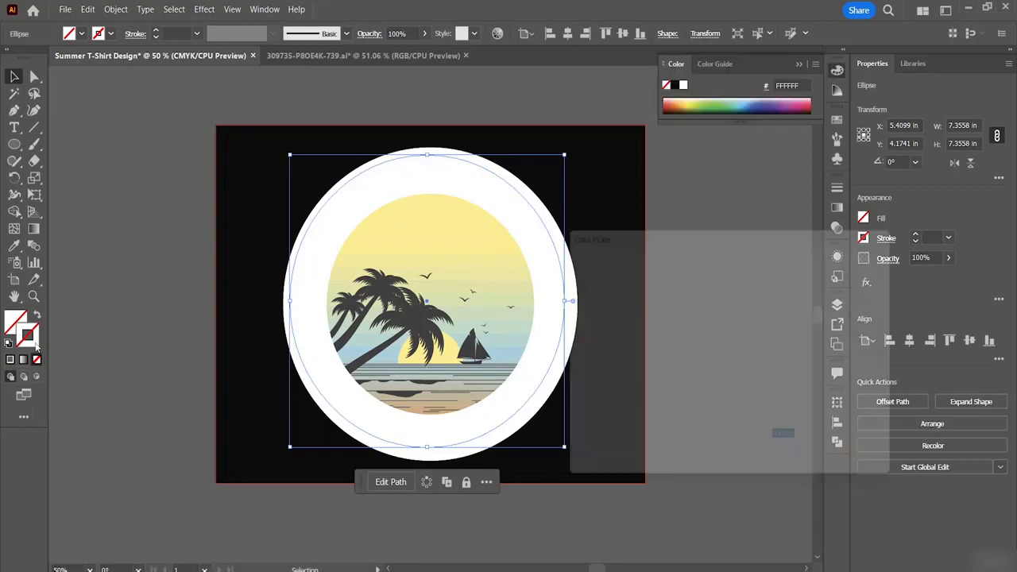
left_click(749, 335)
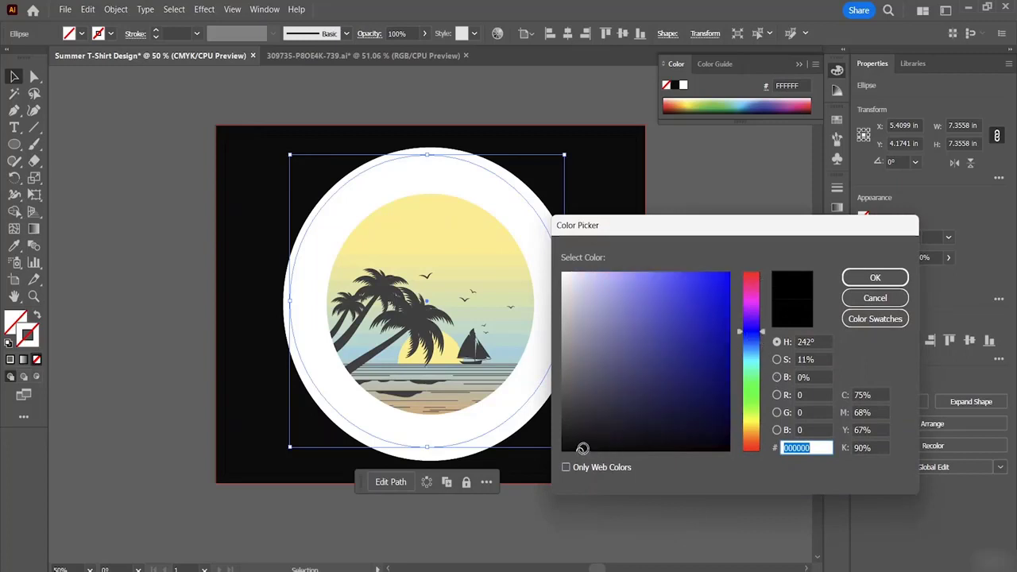
mouse_move(584, 449)
left_mouse_down()
mouse_move(662, 281)
mouse_move(713, 295)
left_mouse_up()
left_click(883, 278)
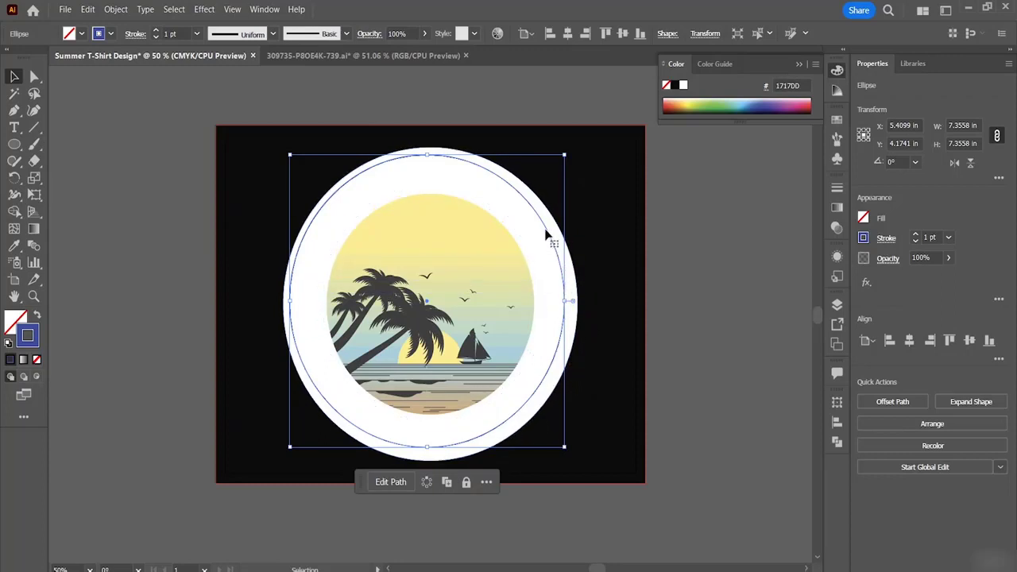
Align the blue circle and the white ring to each other's centres, both horizontally and vertically.
left_click(580, 320, "shift")
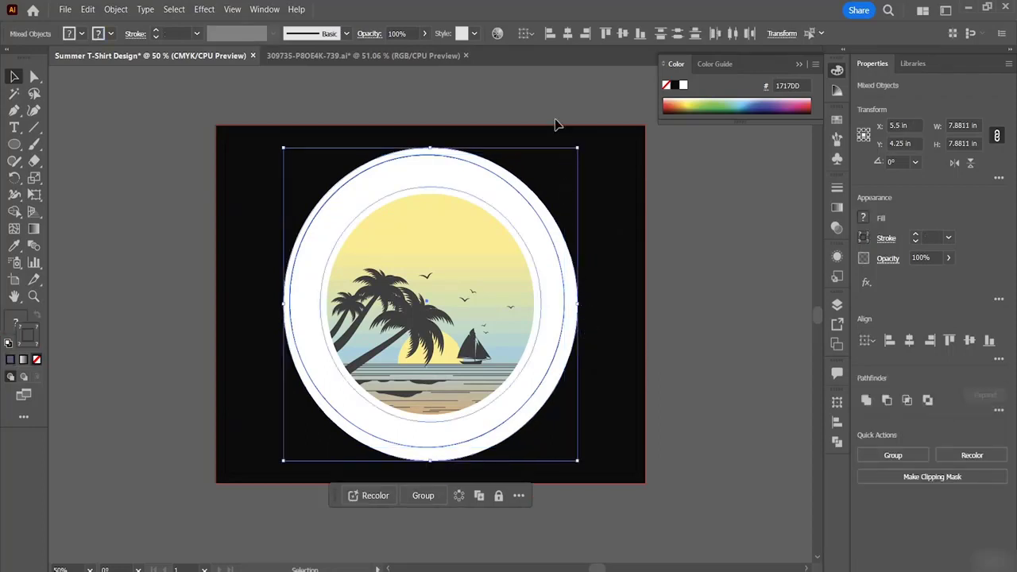
left_click(567, 34)
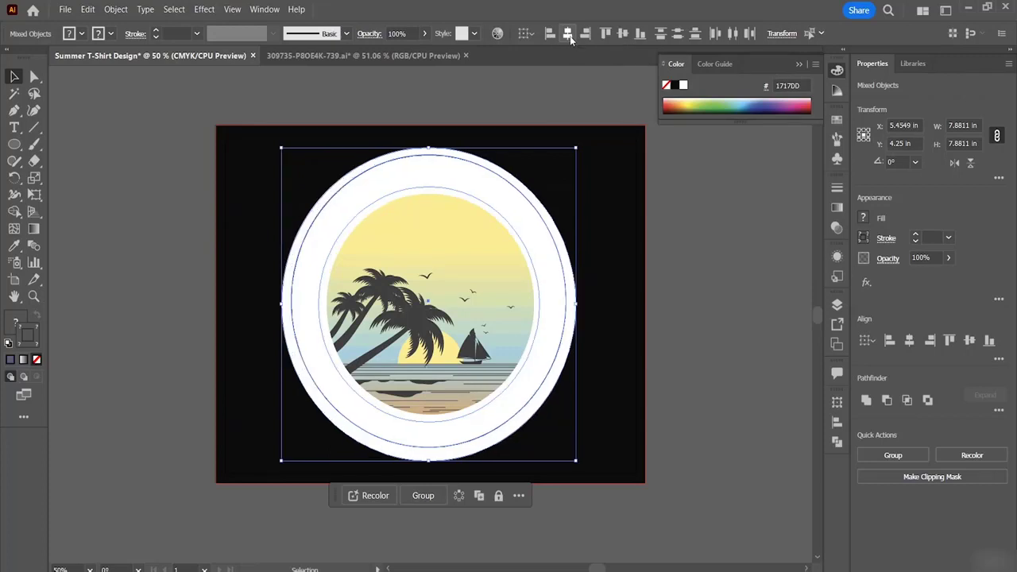
left_click(624, 34)
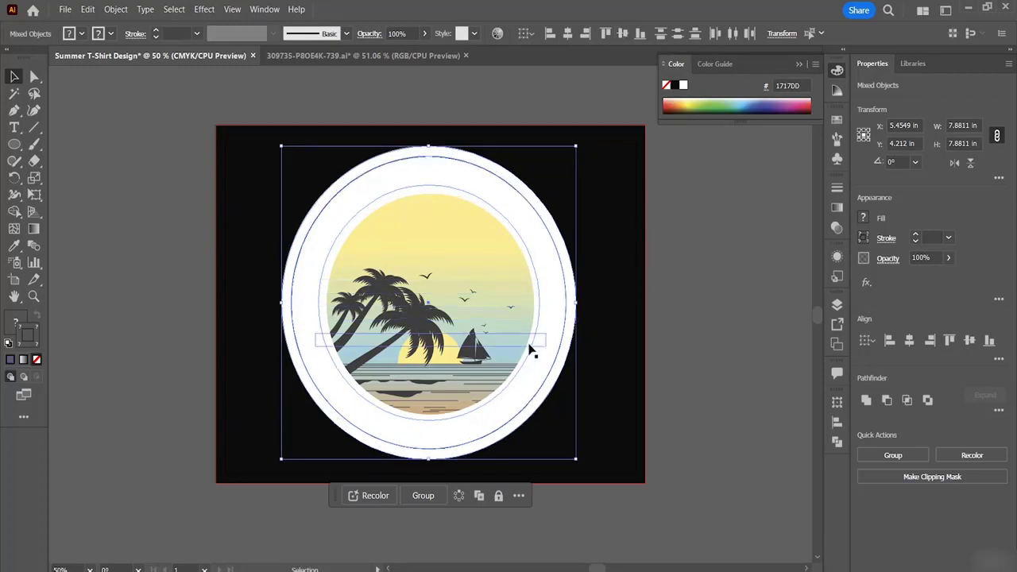
left_click(628, 347)
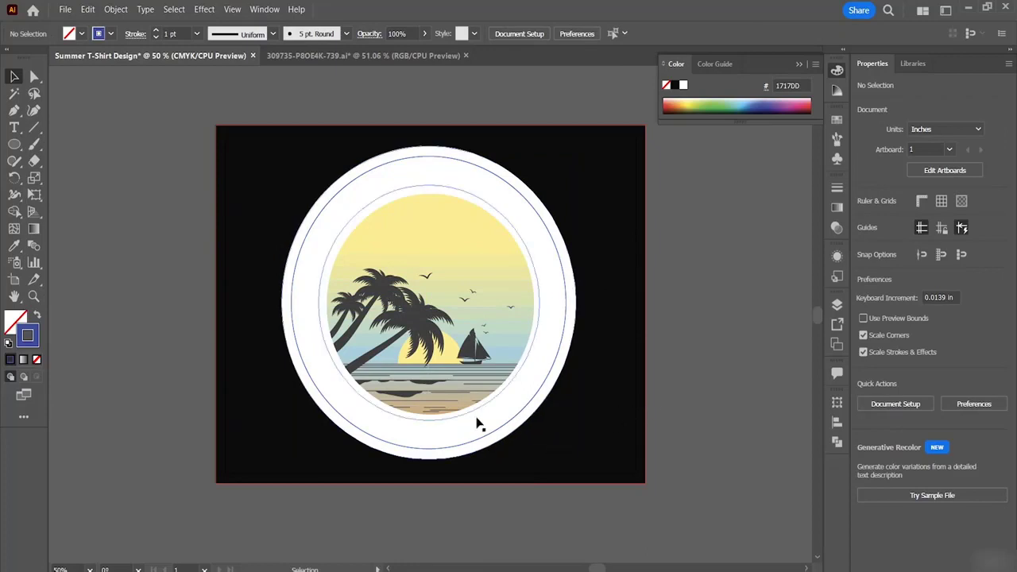
Scale the blue circle down about its centre to about 6.92 in in diameter.
left_click(356, 430)
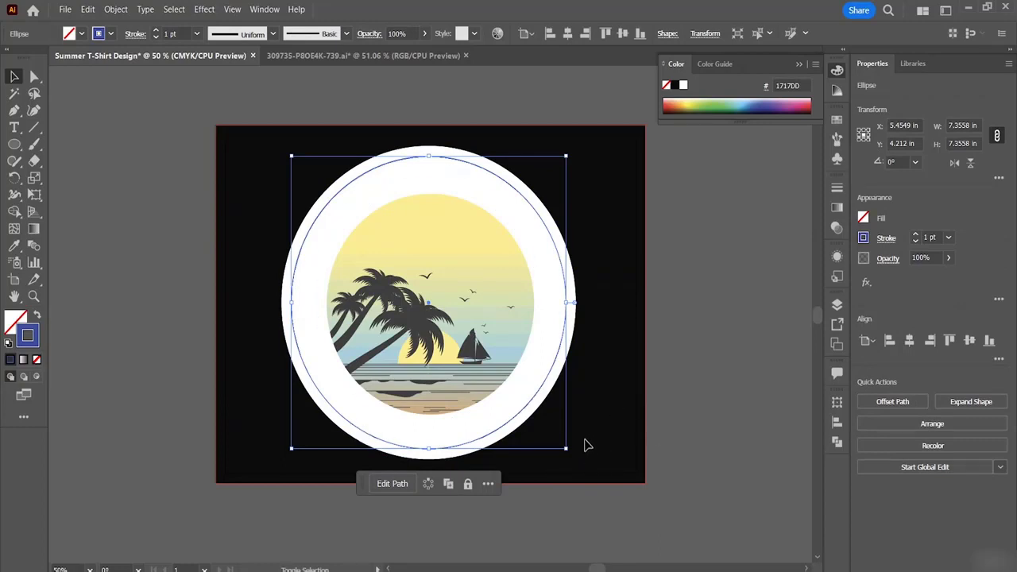
left_click_drag(564, 450, 558, 443)
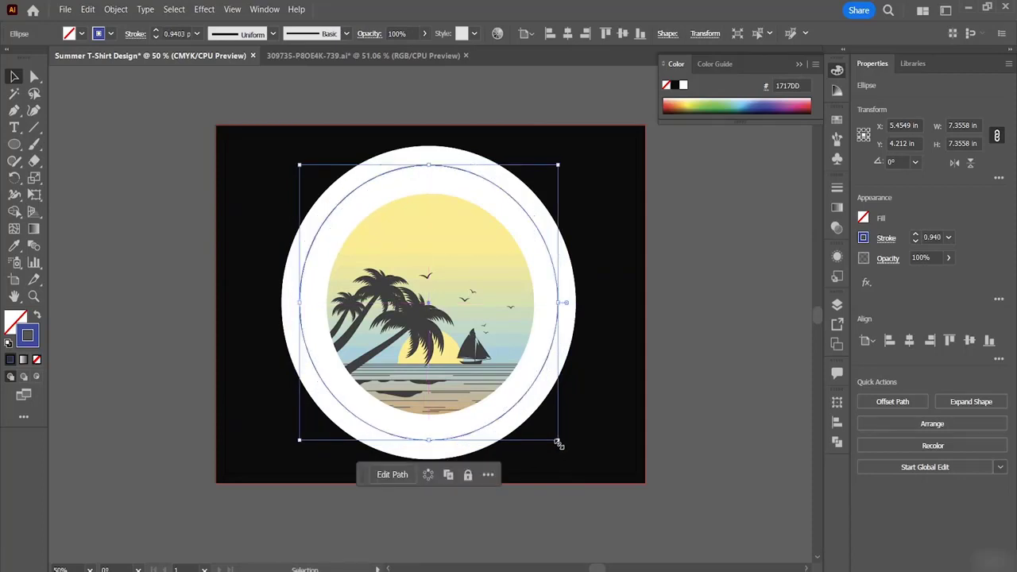
left_click(628, 384)
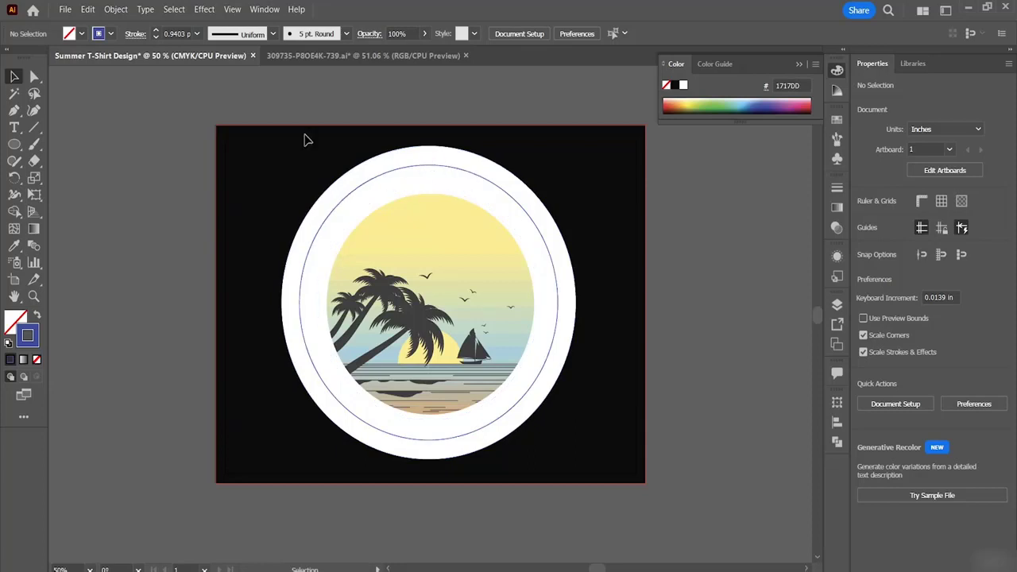
Add the text "SUMMER TIME" along the blue circle's path, replacing the placeholder text.
left_click(13, 129)
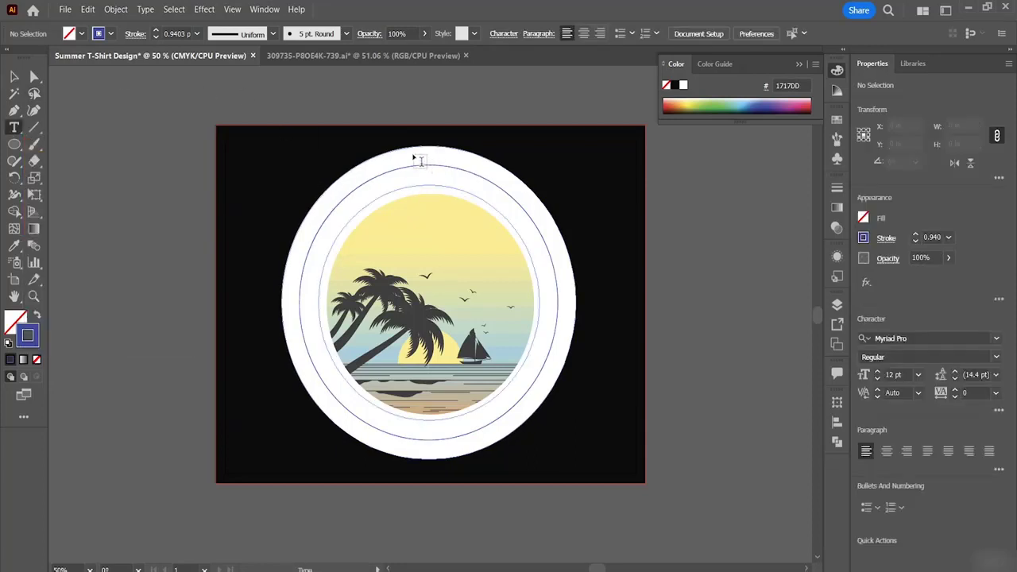
key("ctrl+plus")
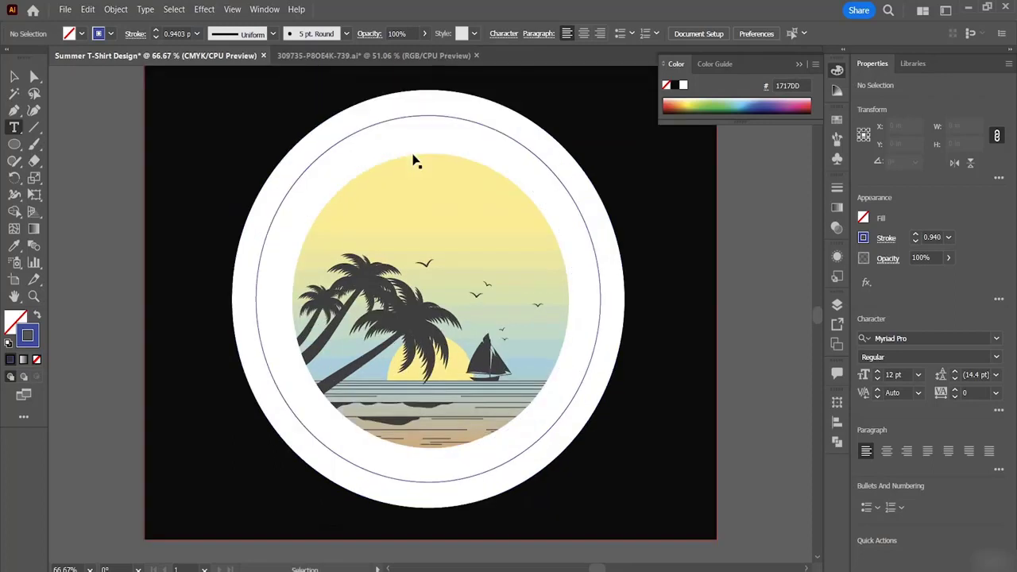
left_click(432, 112)
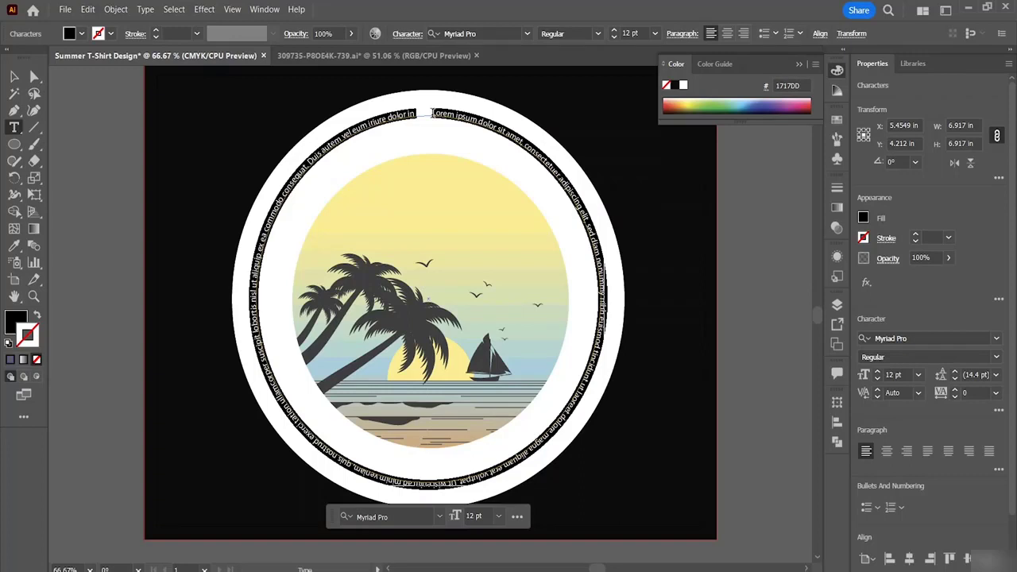
key("BackSpace")
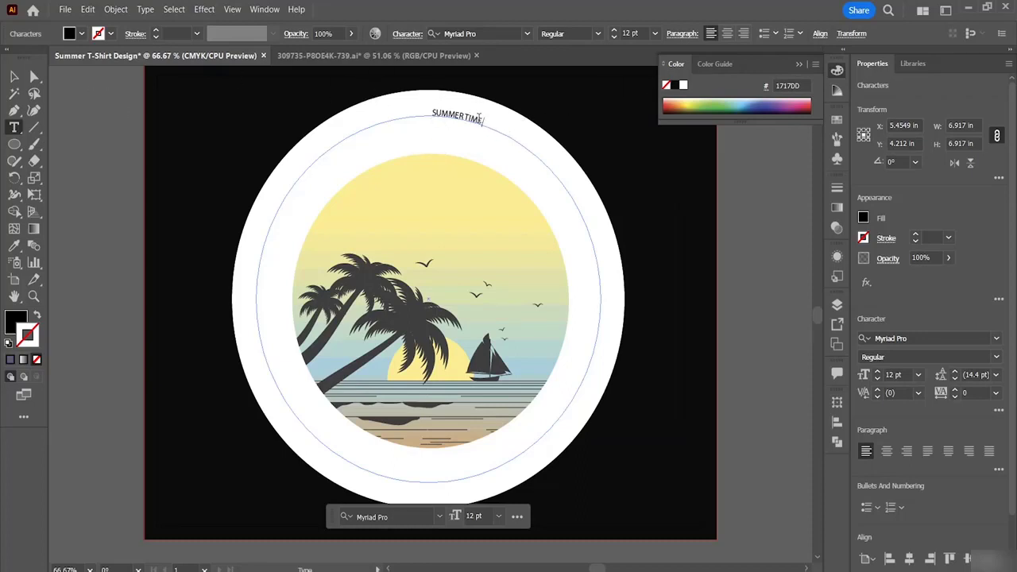
Enlarge the "SUMMER TIME" text on the circle to a font size of 60 pt.
left_click_drag(481, 118, 433, 112)
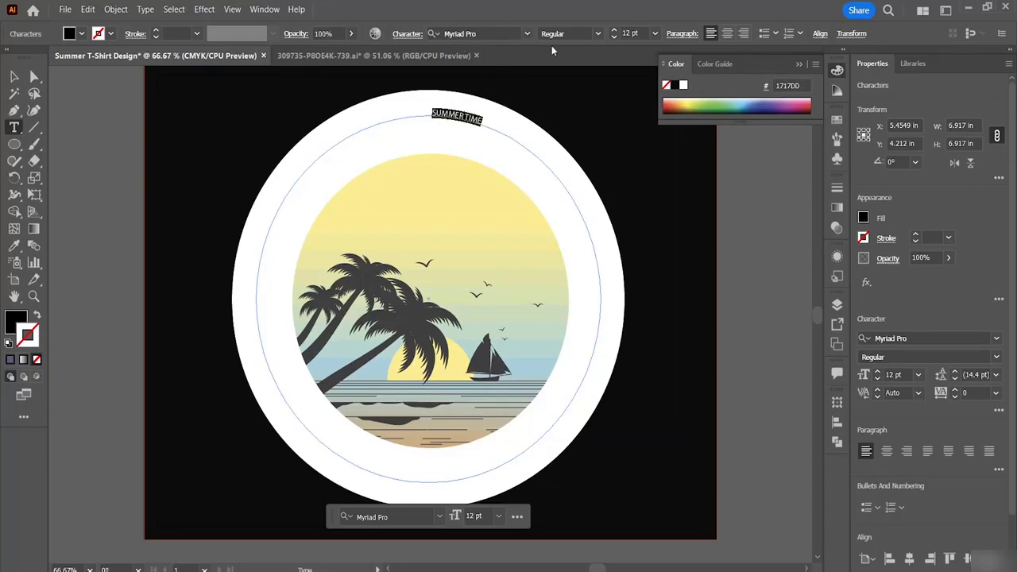
left_click(616, 32)
left_click(615, 31)
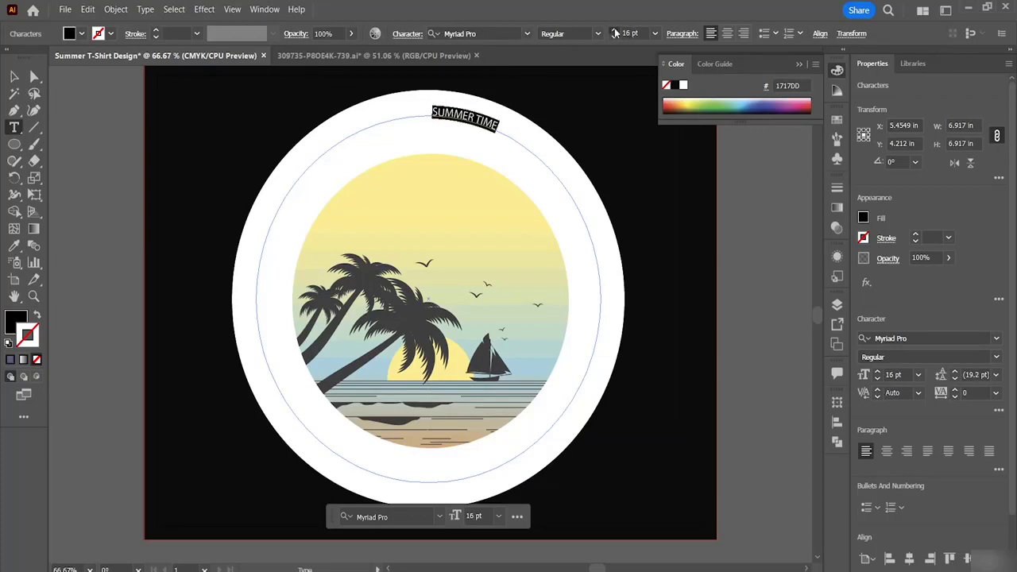
left_click(616, 32)
left_click(615, 32)
left_click(615, 32)
left_click(615, 32)
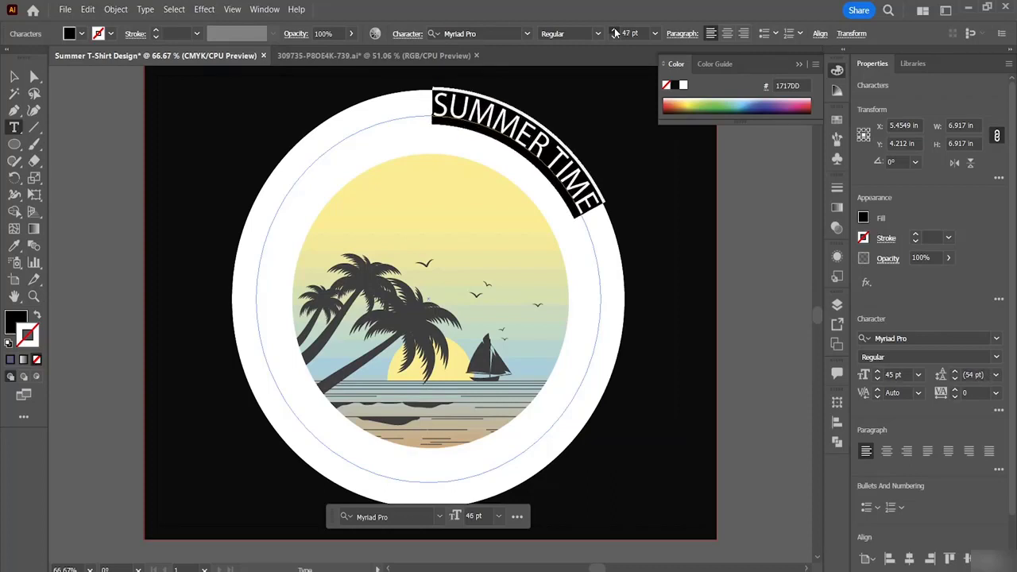
left_click(615, 32)
left_click(615, 32)
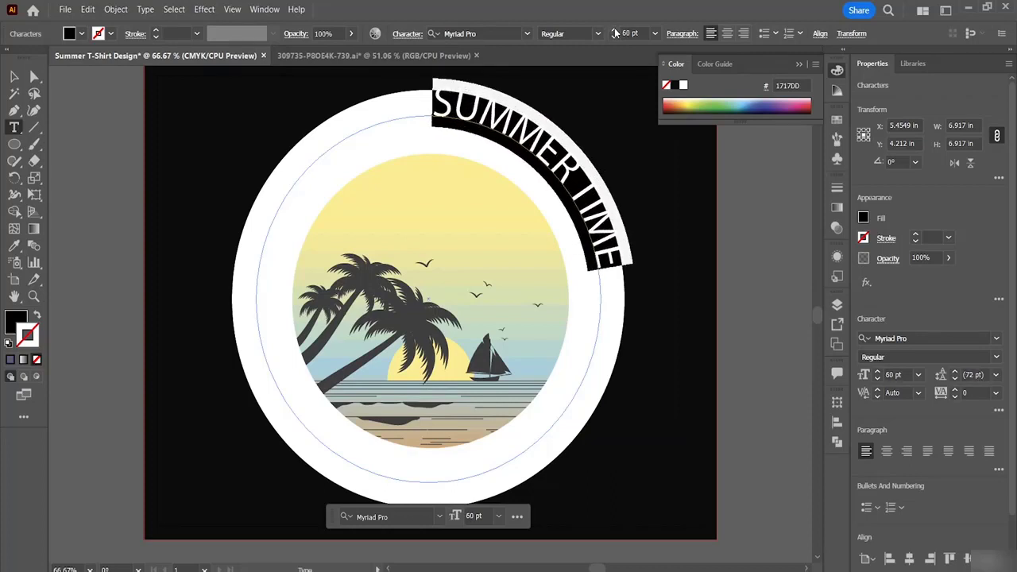
left_click(615, 32)
left_click(615, 31)
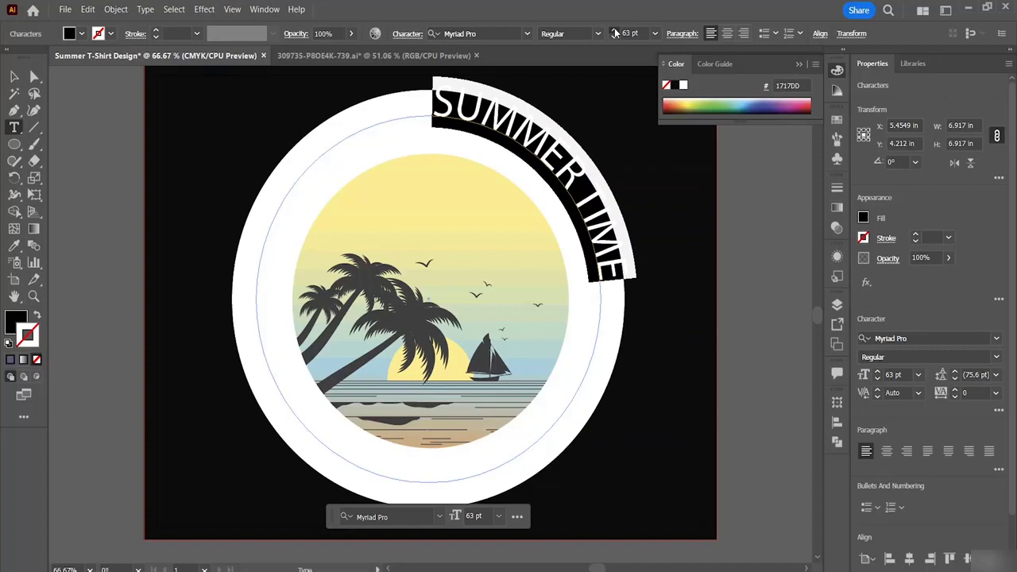
left_click(616, 32)
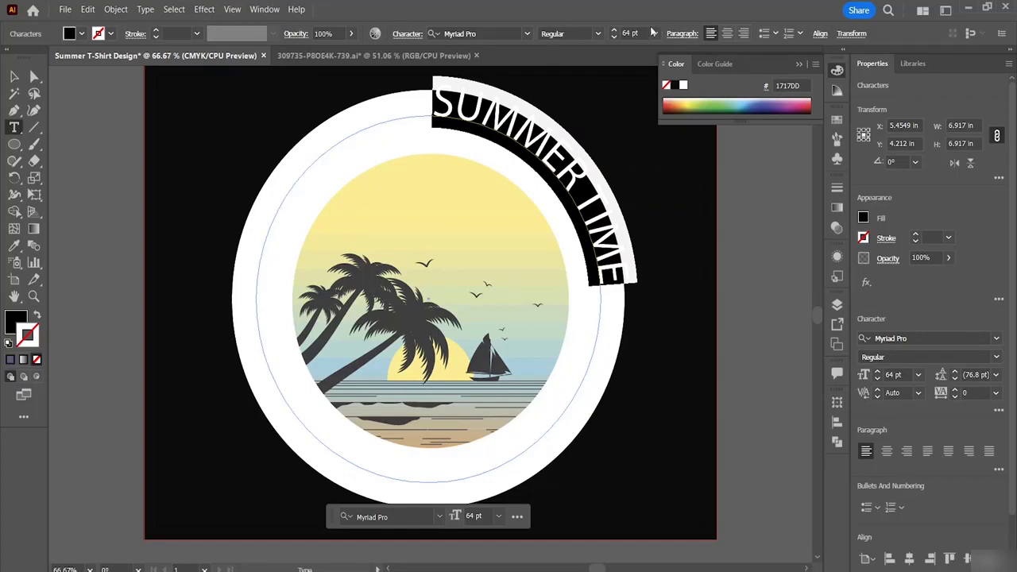
left_click(615, 37)
left_click(614, 38)
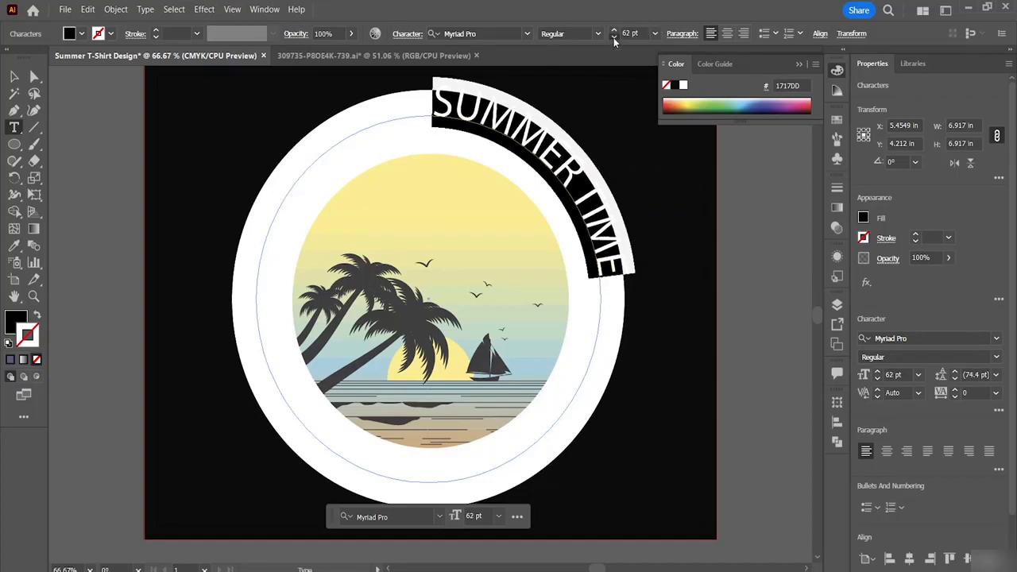
left_click(613, 38)
left_click(614, 37)
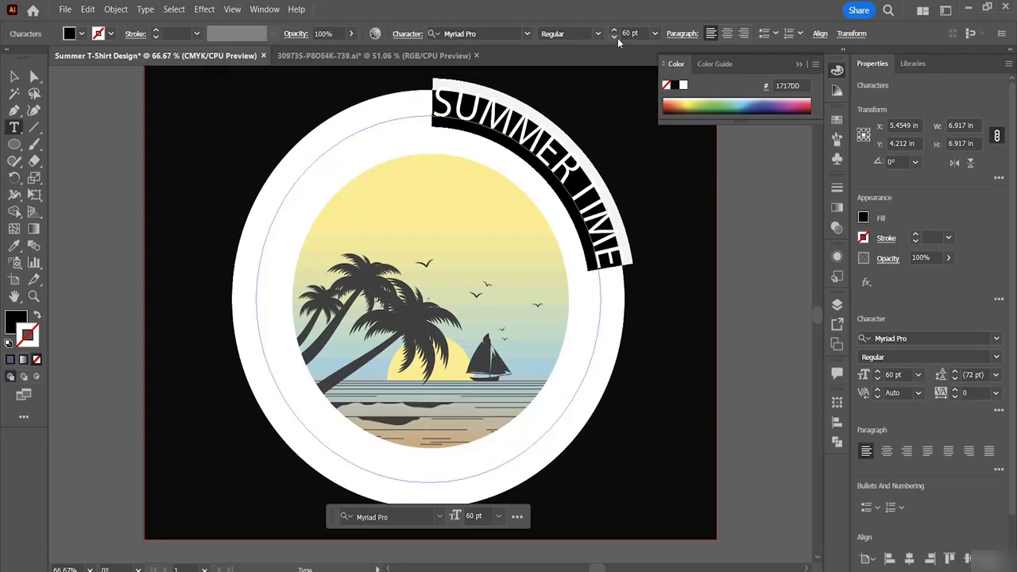
Change the "SUMMER TIME" text's font to Impact and centre-align its paragraph on the circular path.
left_click(528, 35)
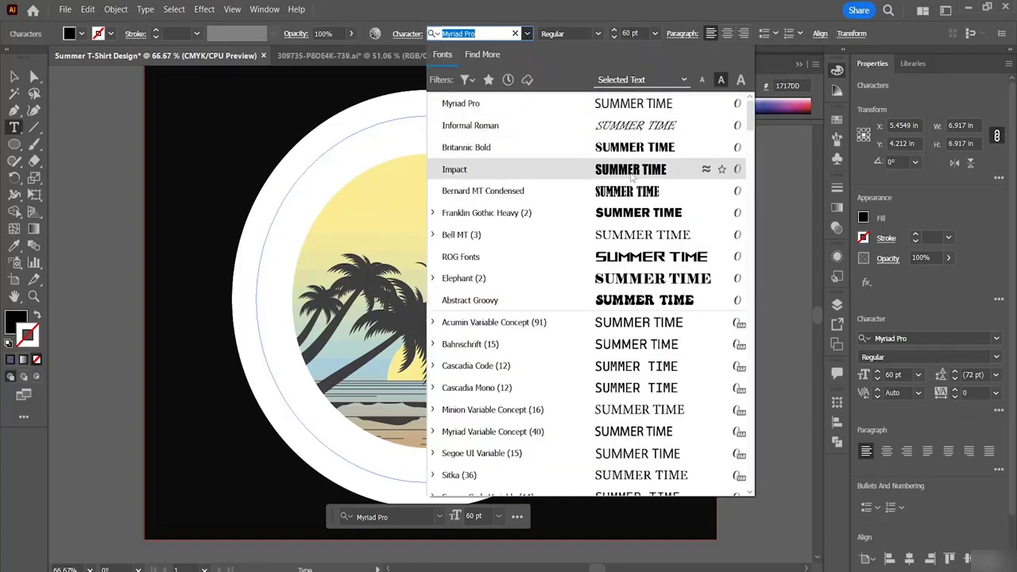
left_click(631, 170)
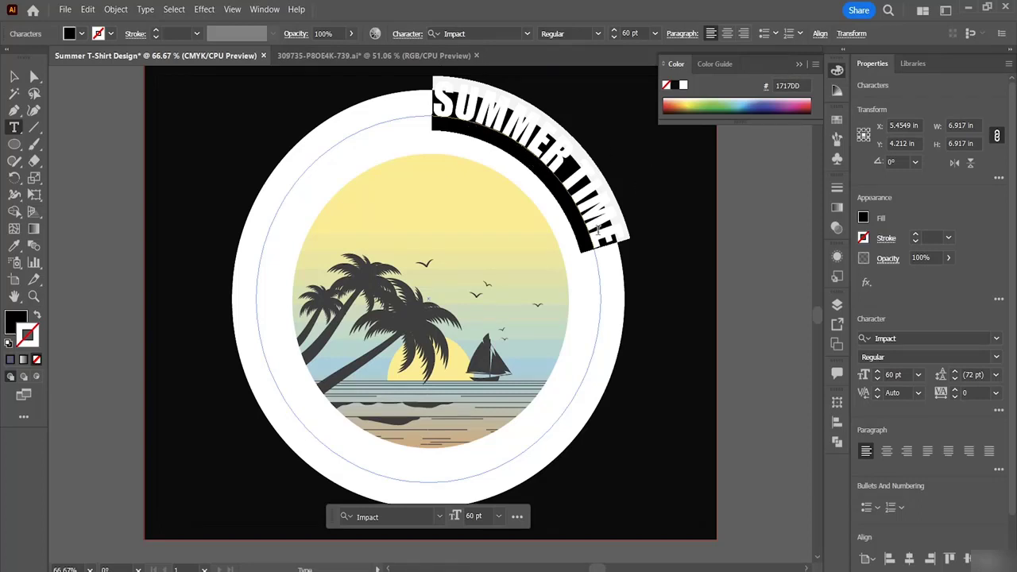
left_click(16, 183)
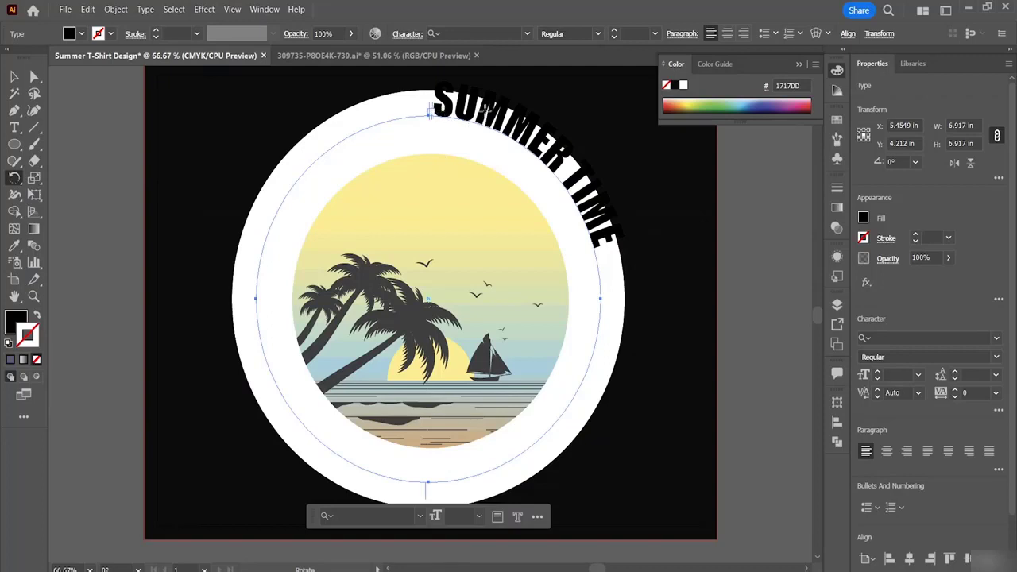
left_click(16, 76)
left_click(727, 33)
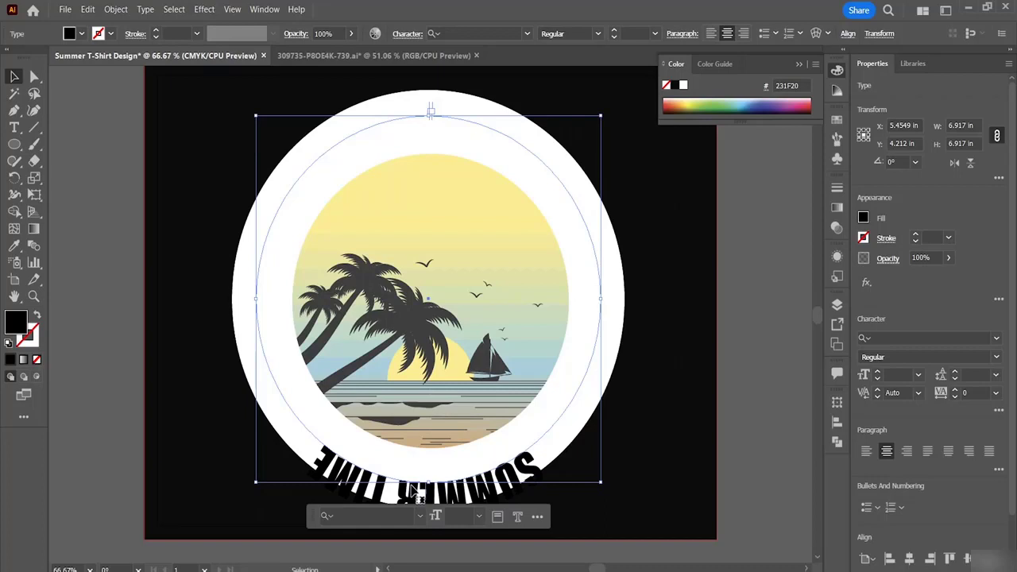
Rotate the circular text object by 180° so "SUMMER TIME" arches over the top of the artwork.
left_click(16, 178)
double_click(15, 178)
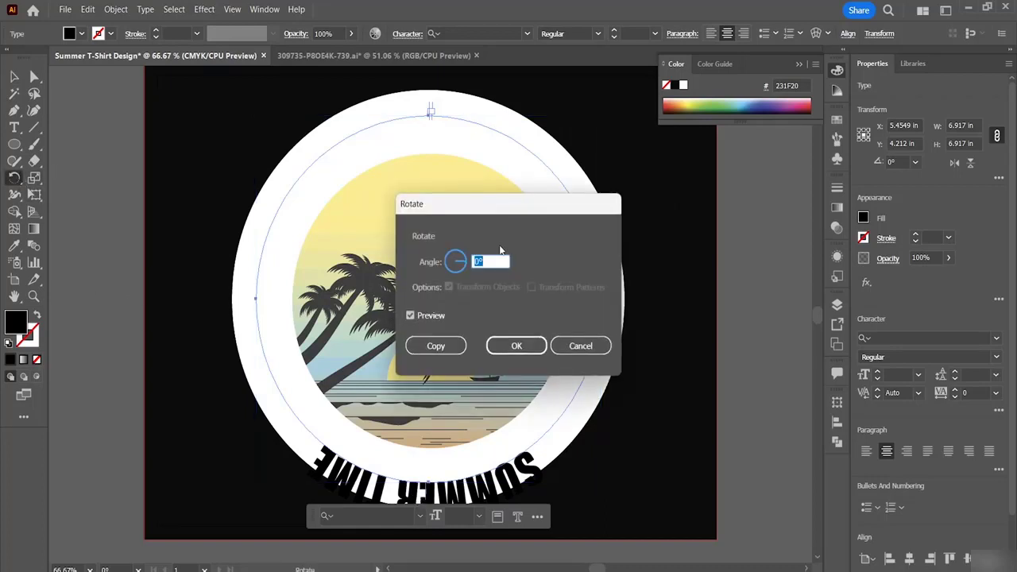
left_click(486, 260)
key("BackSpace")
key("BackSpace")
type("1")
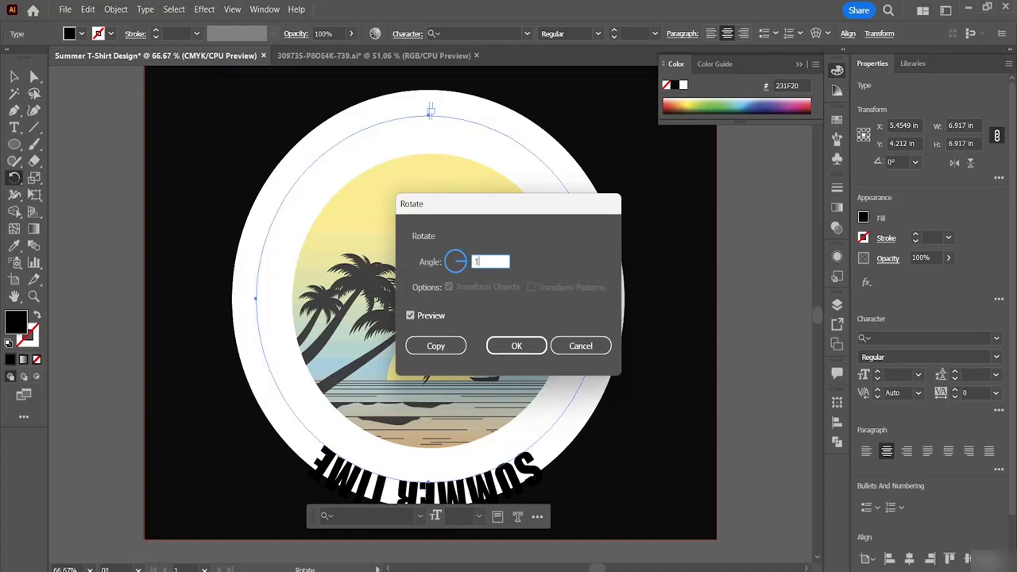
type("80")
left_click(529, 345)
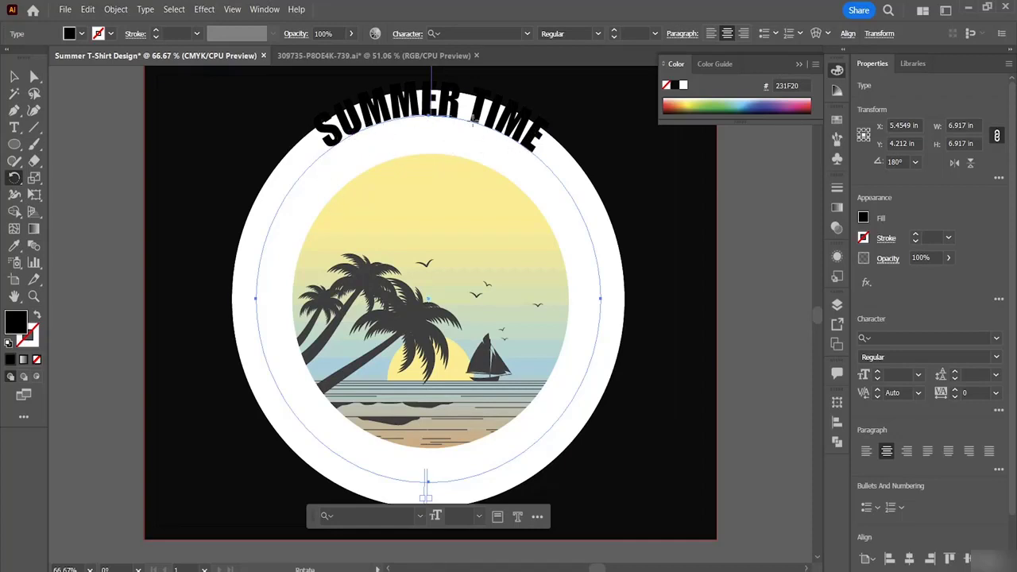
Set the path text's Align to Path option to Center, keeping the Rainbow effect.
left_click(145, 10)
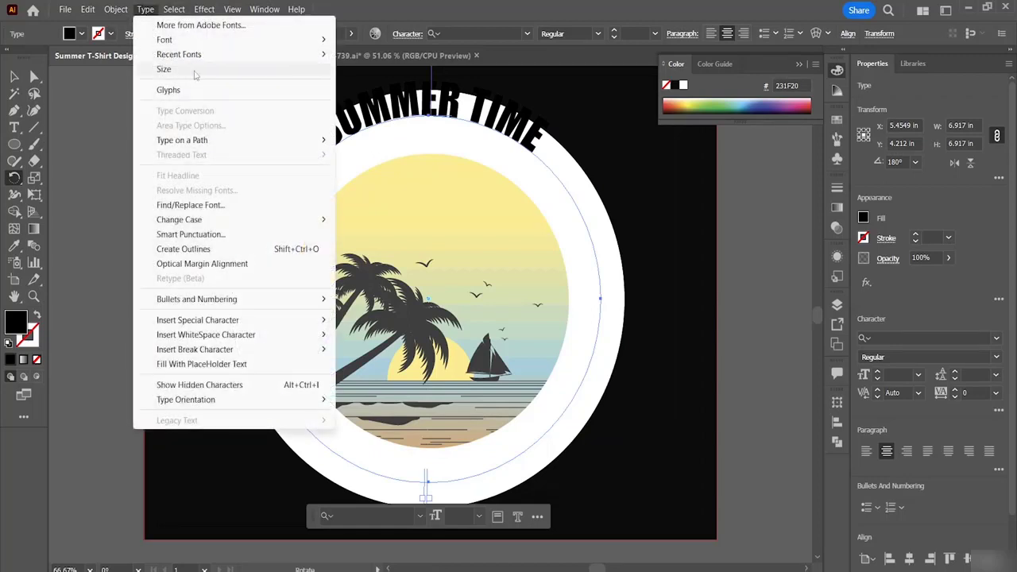
mouse_move(236, 145)
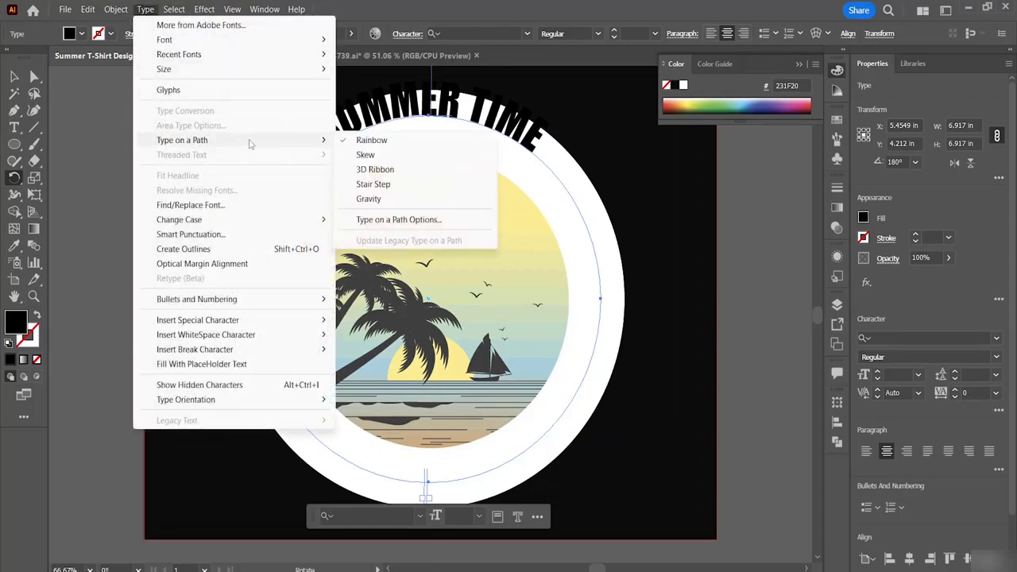
left_click(386, 224)
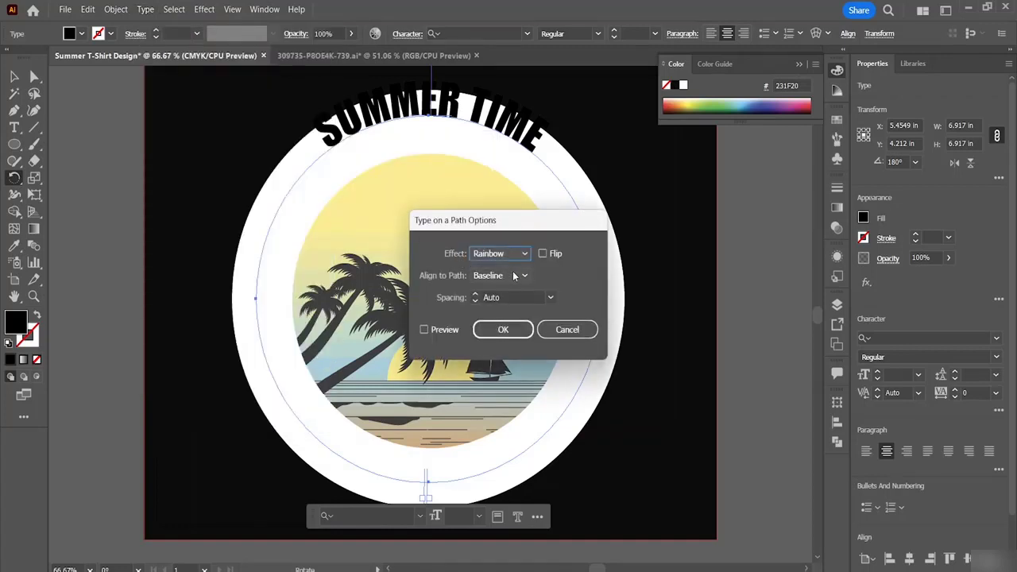
left_click(514, 275)
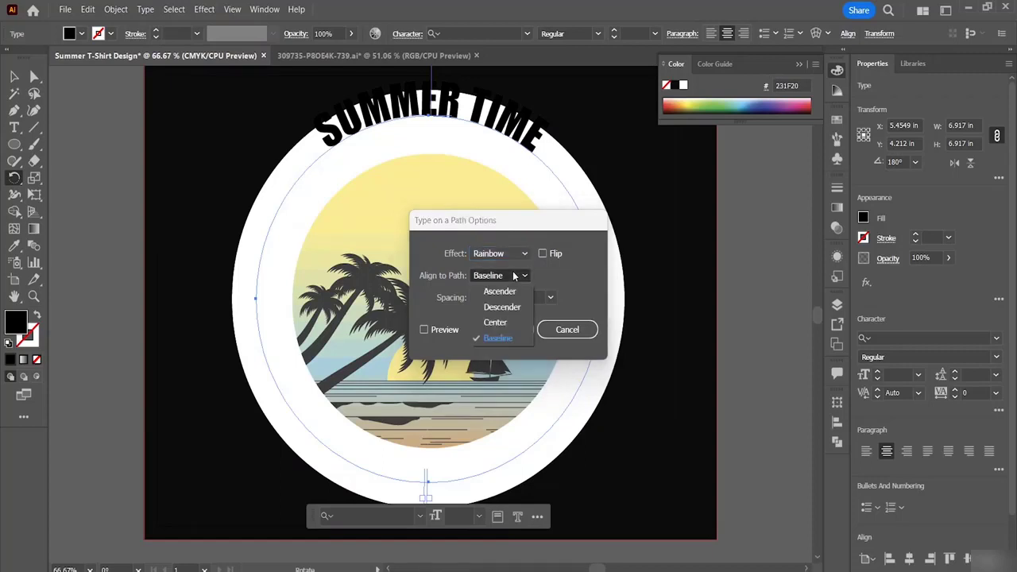
left_click(504, 323)
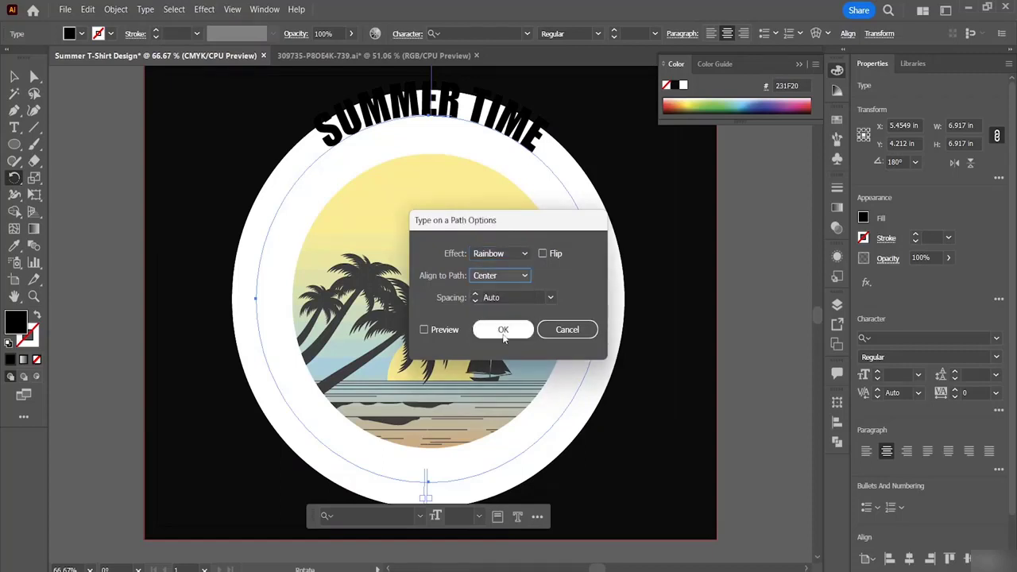
left_click(513, 336)
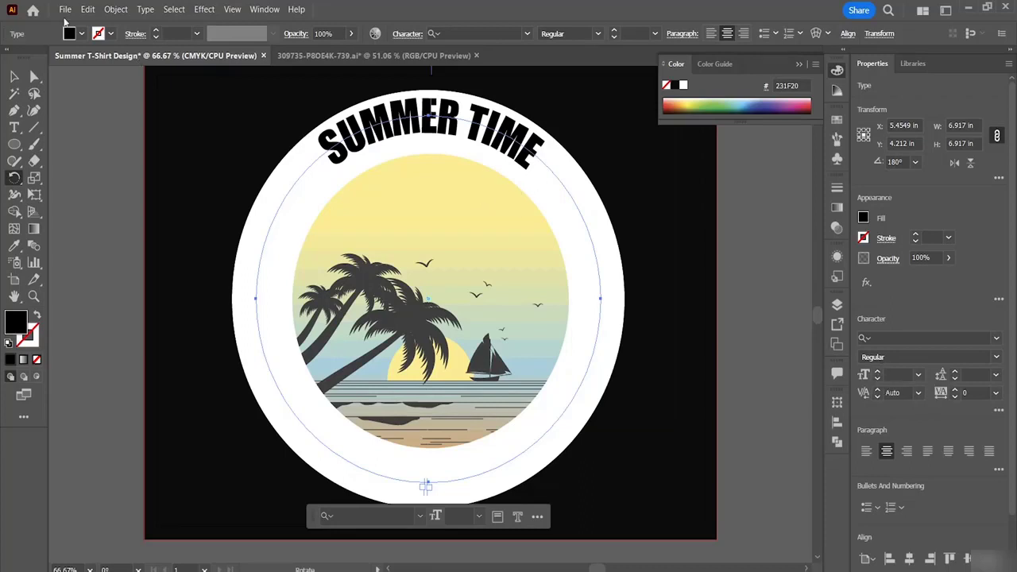
Select all of the "SUMMER TIME" lettering and set its font size to 64 pt.
left_click(15, 128)
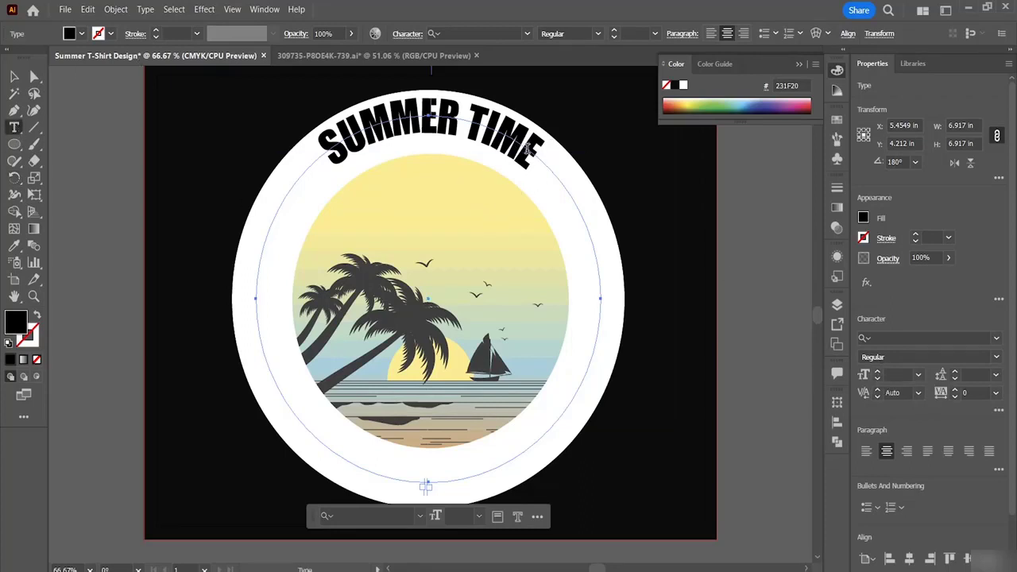
left_click_drag(535, 147, 337, 153)
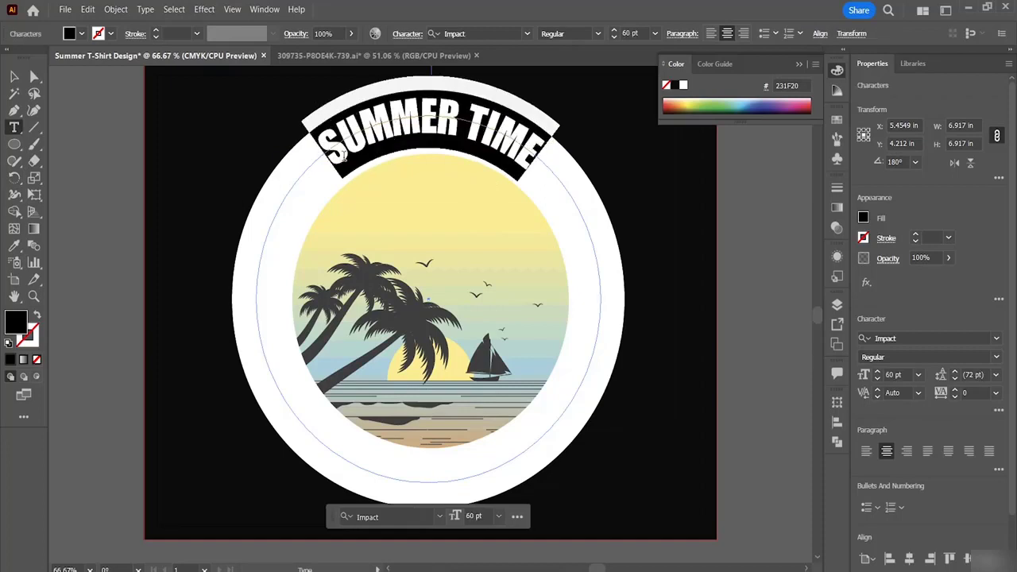
left_click(877, 372)
left_click(877, 372)
left_click(877, 372)
left_click(877, 372)
left_click(877, 372)
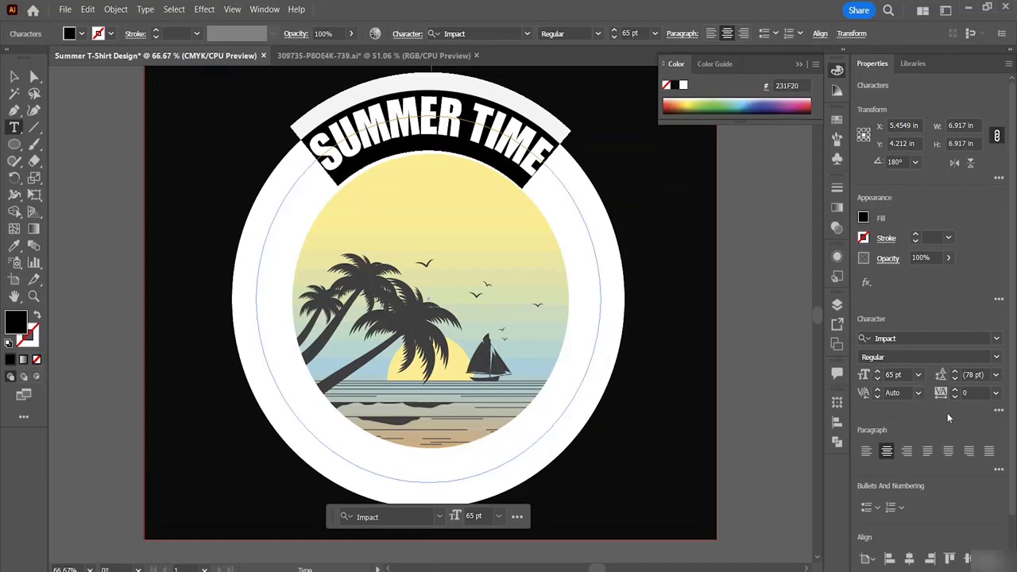
left_click(877, 378)
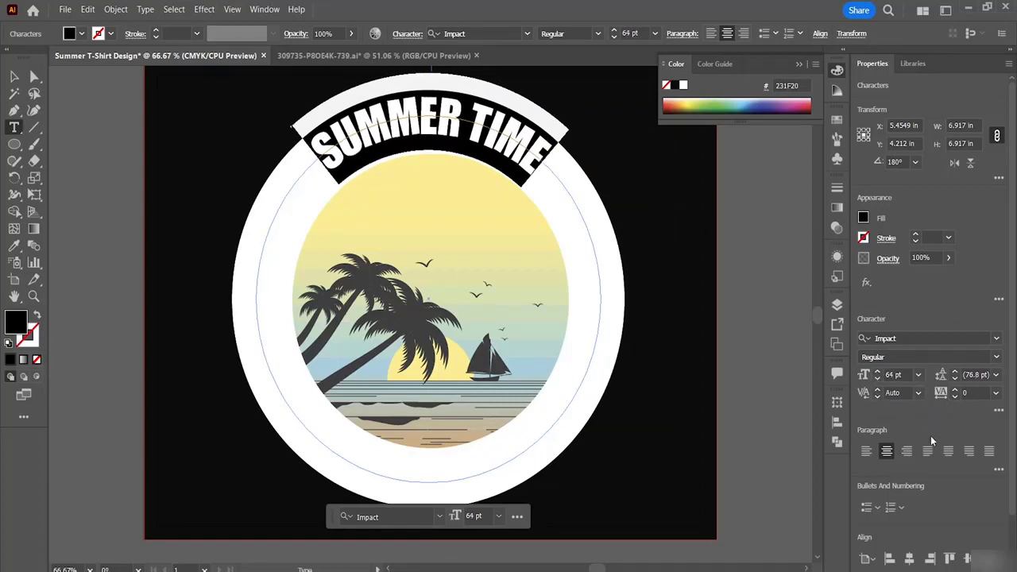
Set the "SUMMER TIME" lettering's tracking to 50 and select the circular text as an object.
left_click(956, 389)
left_click(956, 389)
left_click(956, 390)
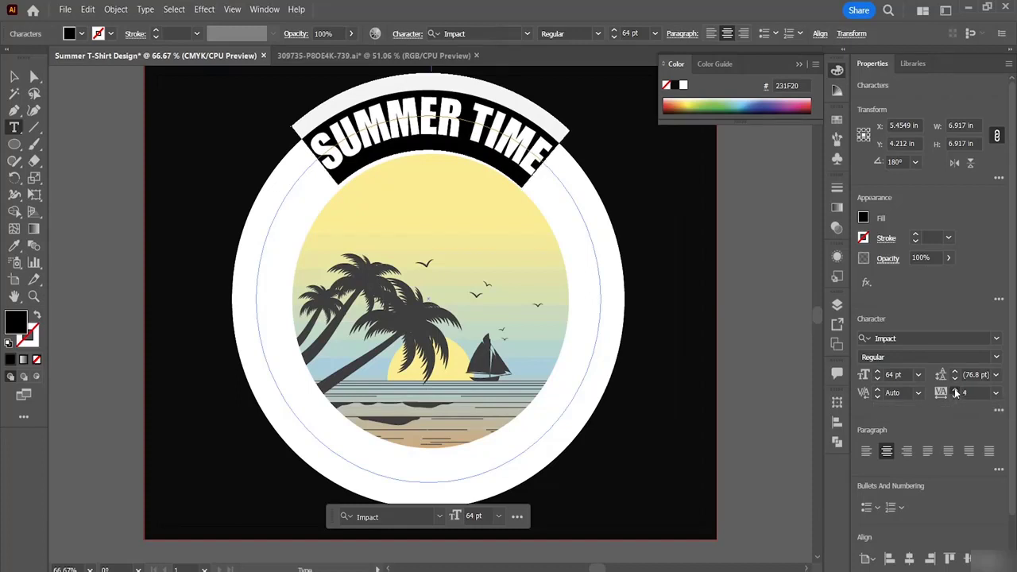
left_click(956, 390)
left_click(956, 391)
left_click(956, 391)
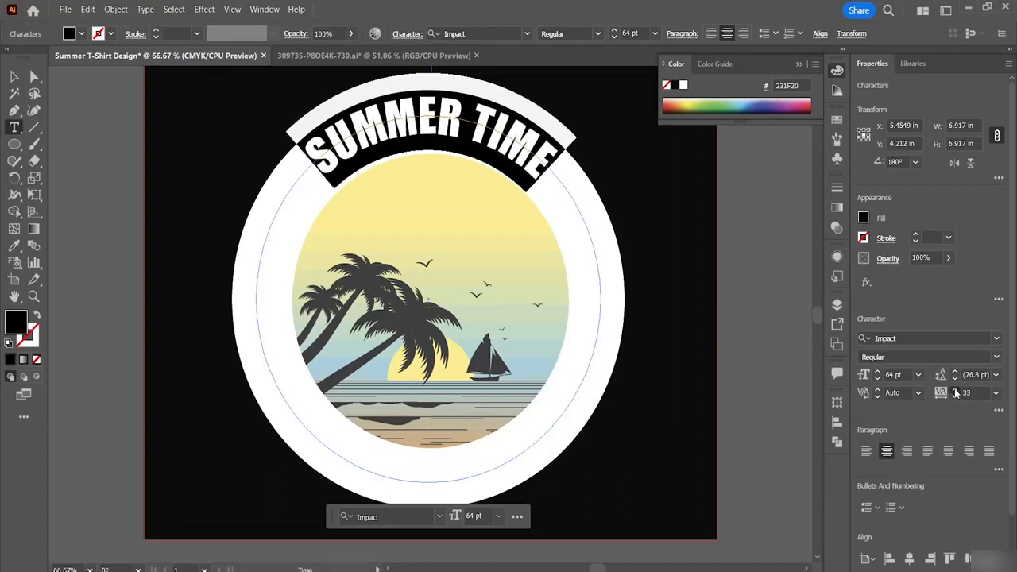
left_click(956, 391)
left_click(956, 391)
left_click(956, 391)
left_click(956, 391)
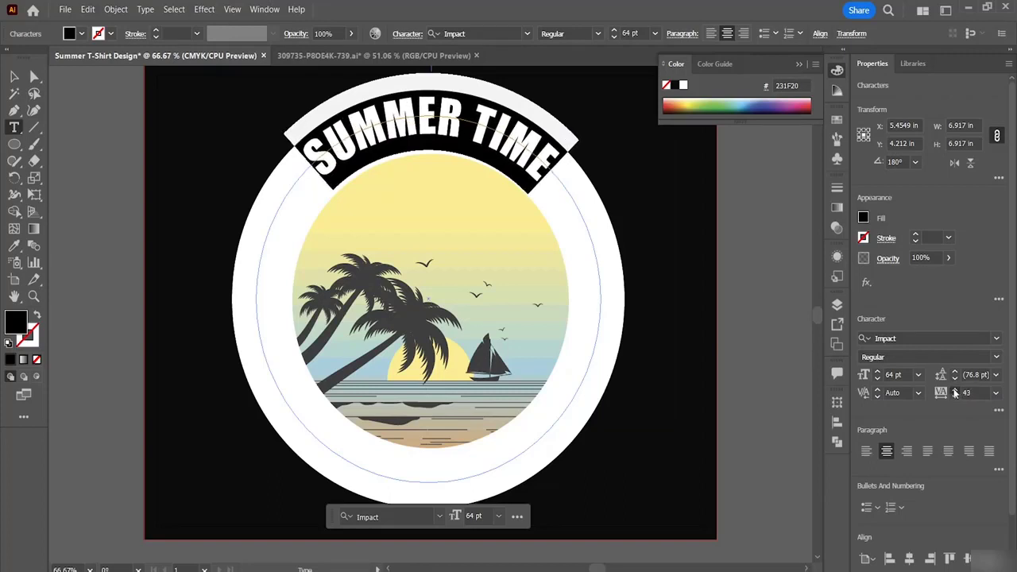
left_click(956, 391)
left_click(956, 391)
left_click(956, 391)
left_click(956, 391)
left_click(956, 391)
left_click(956, 391)
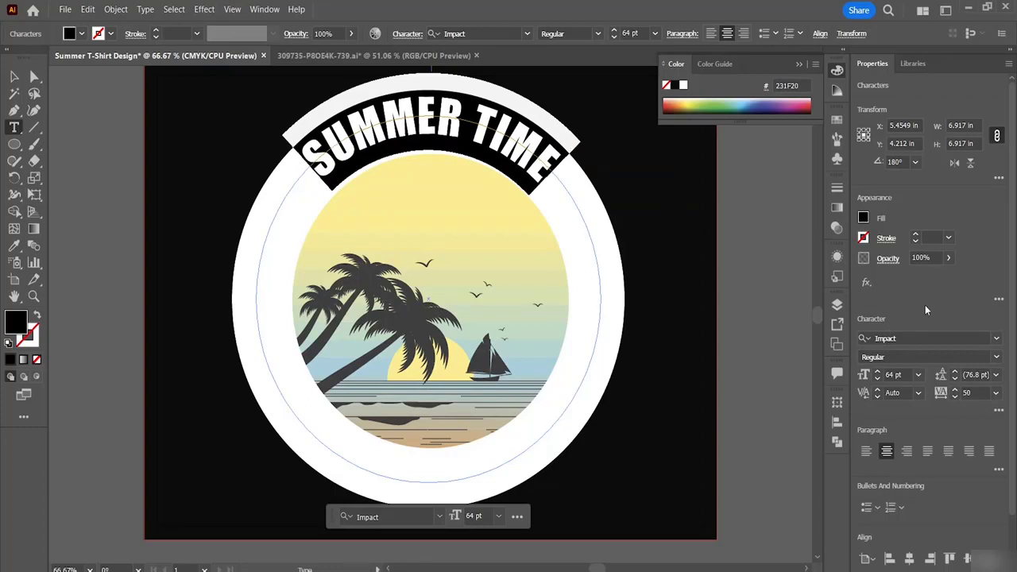
left_click(14, 76)
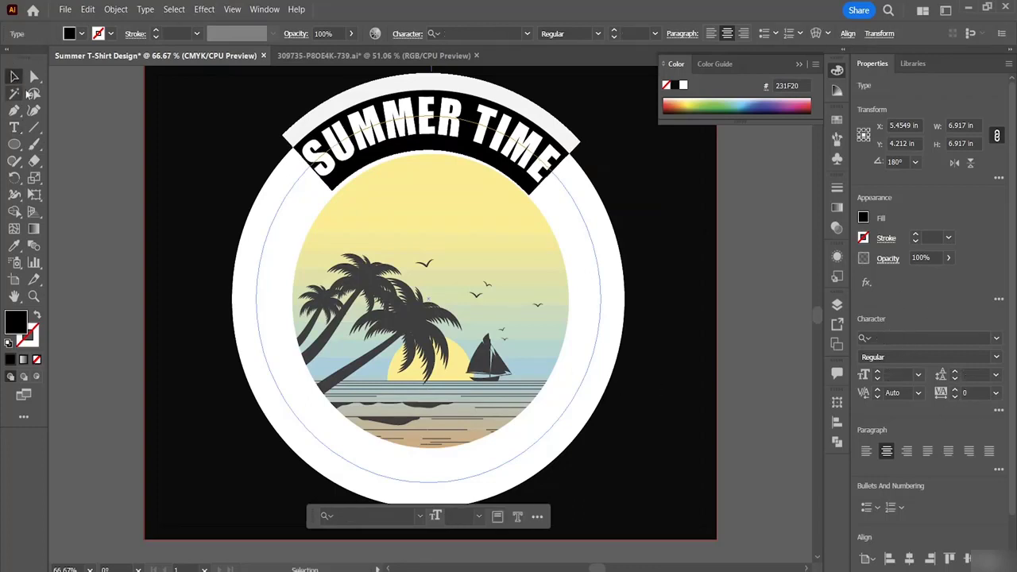
left_click(709, 319)
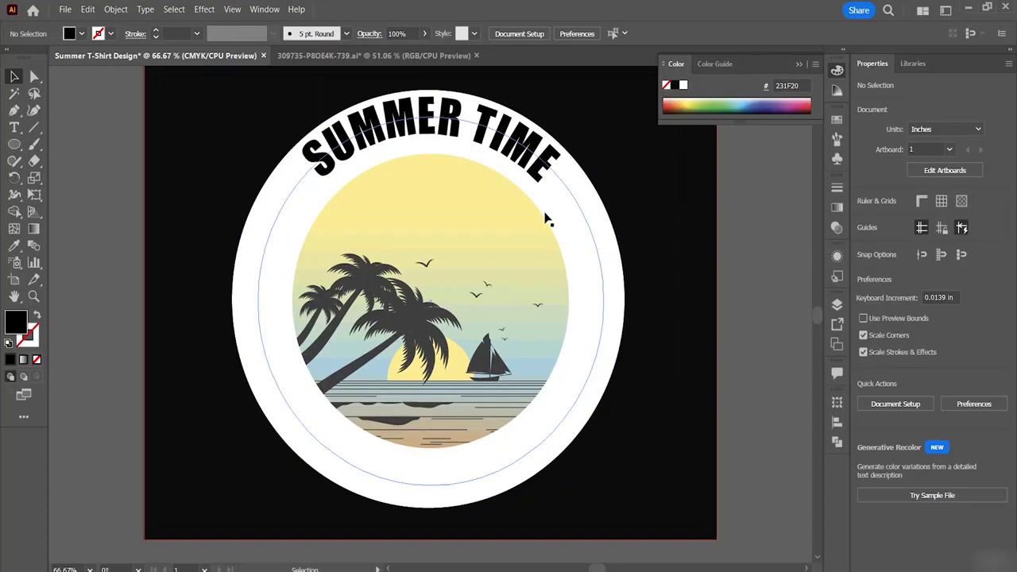
left_click(538, 164)
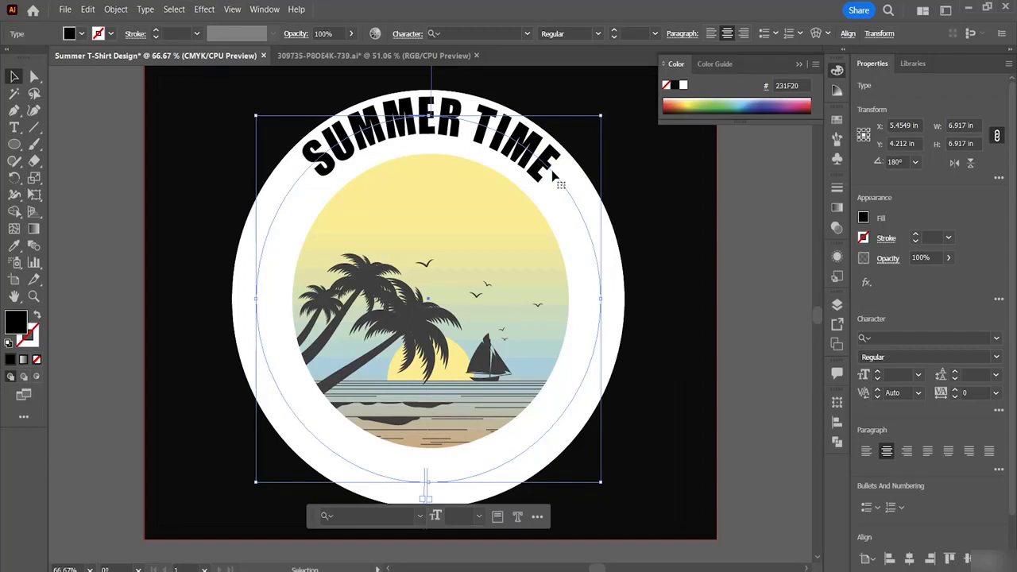
left_click(145, 10)
mouse_move(203, 141)
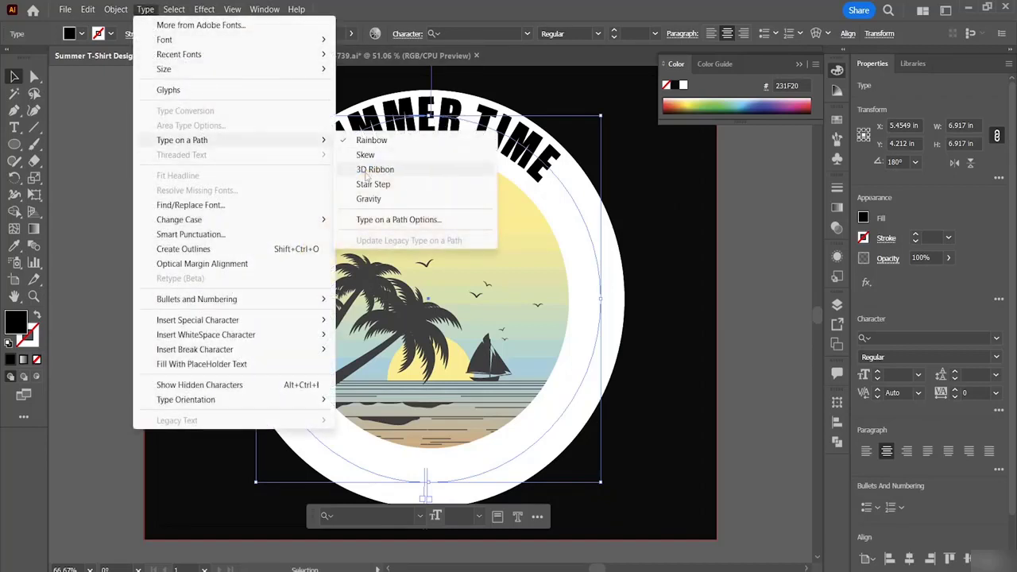
left_click(379, 221)
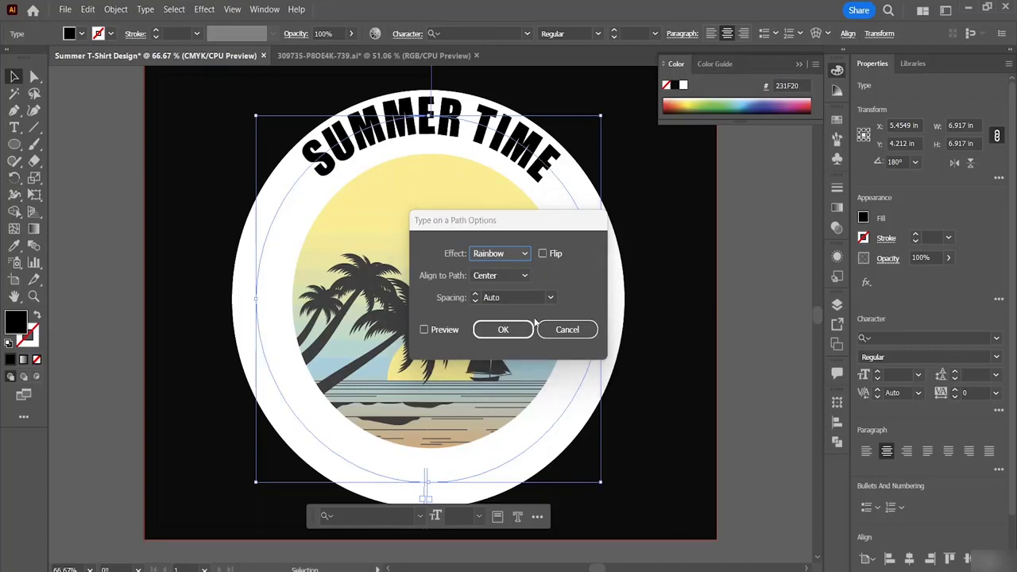
left_click(580, 330)
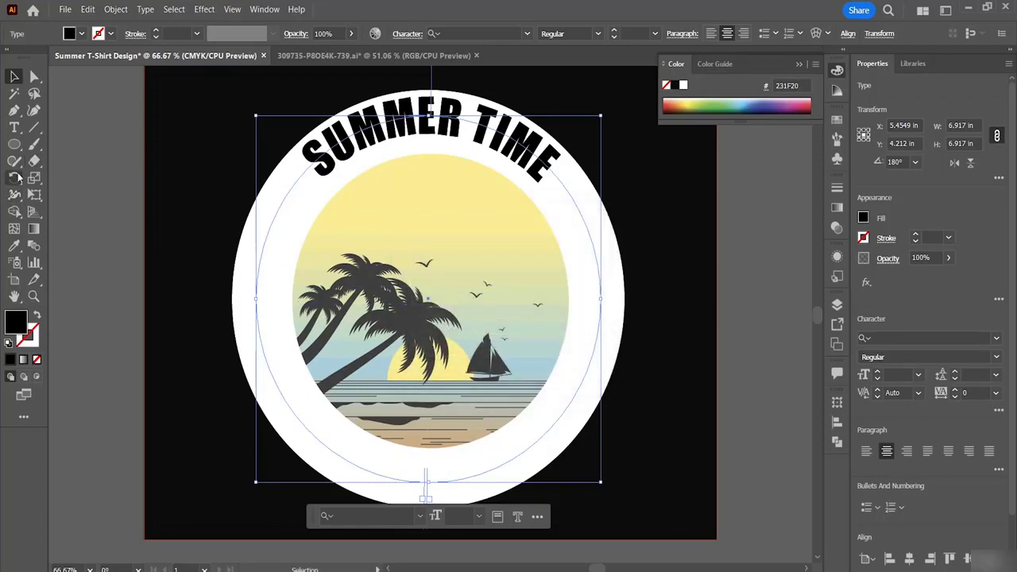
Make a copy of the circular "SUMMER TIME" text rotated by 180° for the lower part of the ring.
double_click(14, 178)
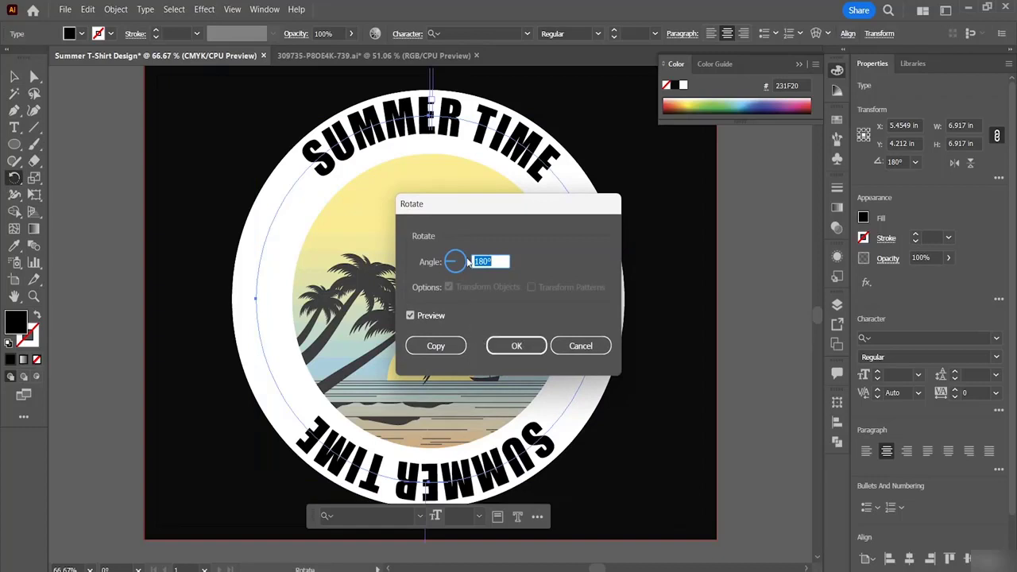
left_click(529, 341)
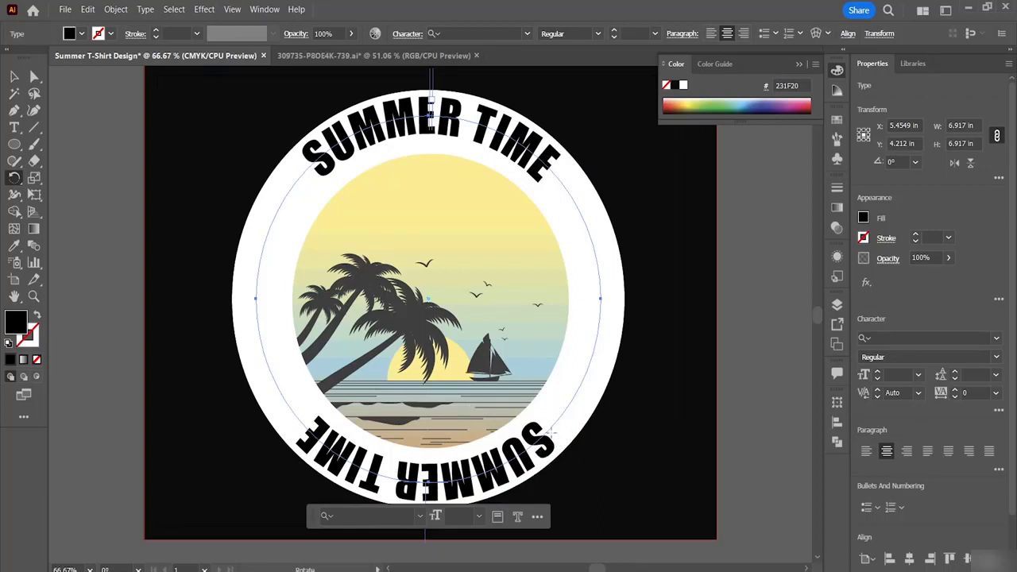
Delete the "SUMMER TIME" lettering from the rotated copy along the lower part of the ring.
left_click(14, 129)
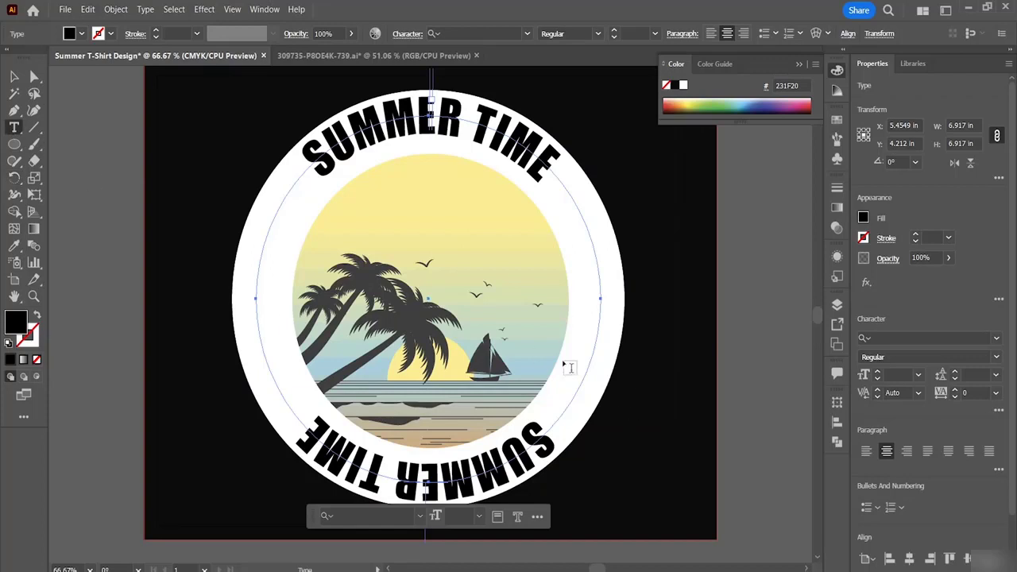
left_click(536, 437)
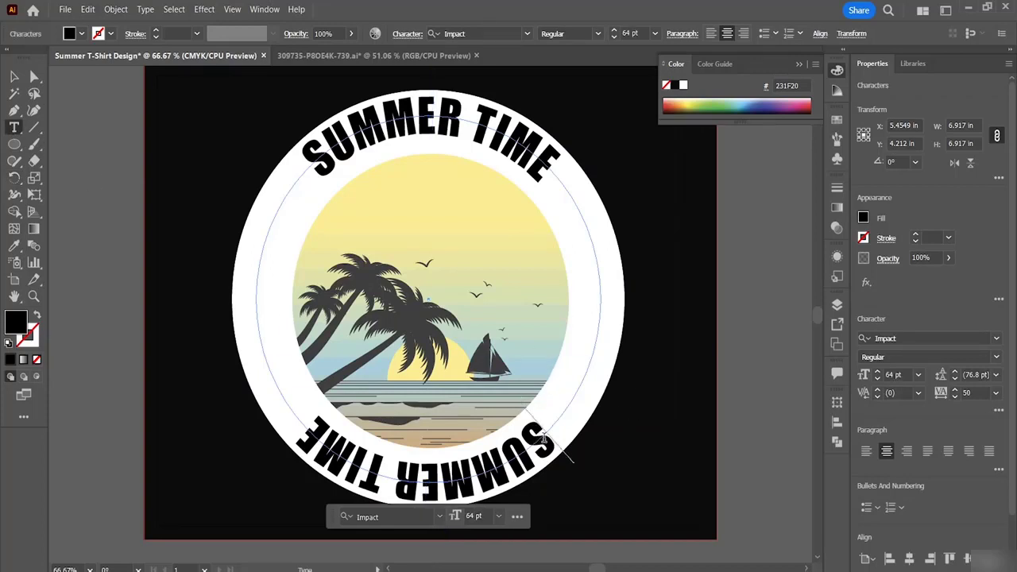
left_click(308, 433)
key("BackSpace")
key("BackSpace")
key("BackSpace")
key("BackSpace")
key("BackSpace")
key("BackSpace")
key("BackSpace")
key("BackSpace")
key("BackSpace")
key("BackSpace")
key("BackSpace")
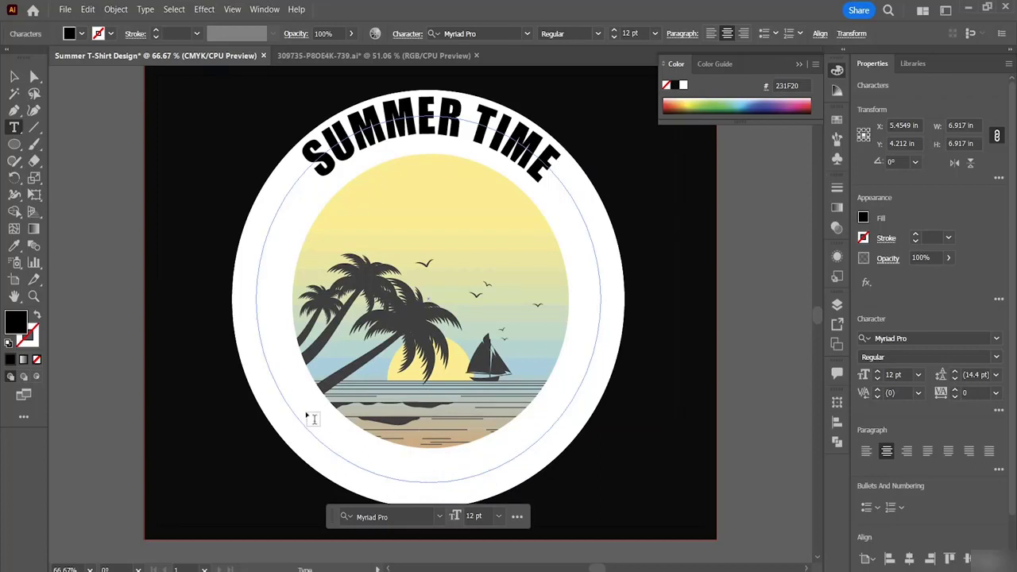
Undo the deletion of the lower text's letter "S" to keep its Impact 64 pt formatting.
type("LO")
key("Escape")
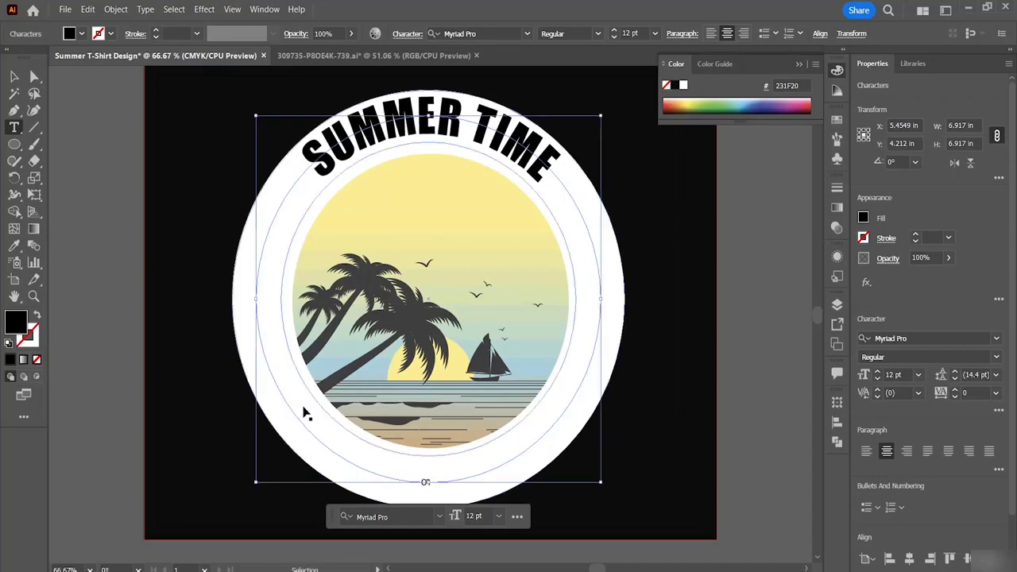
key("ctrl+z")
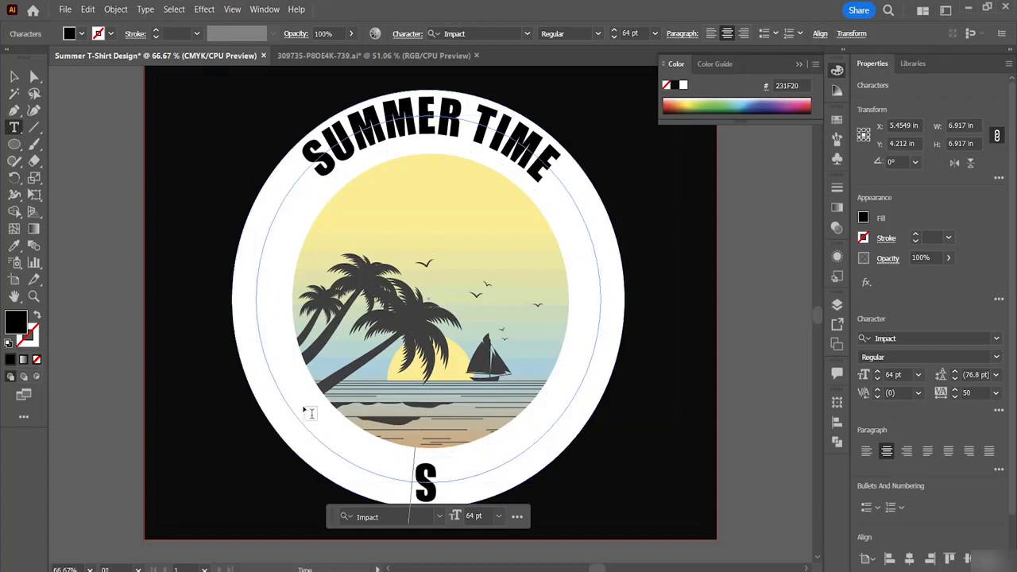
key("ctrl+z")
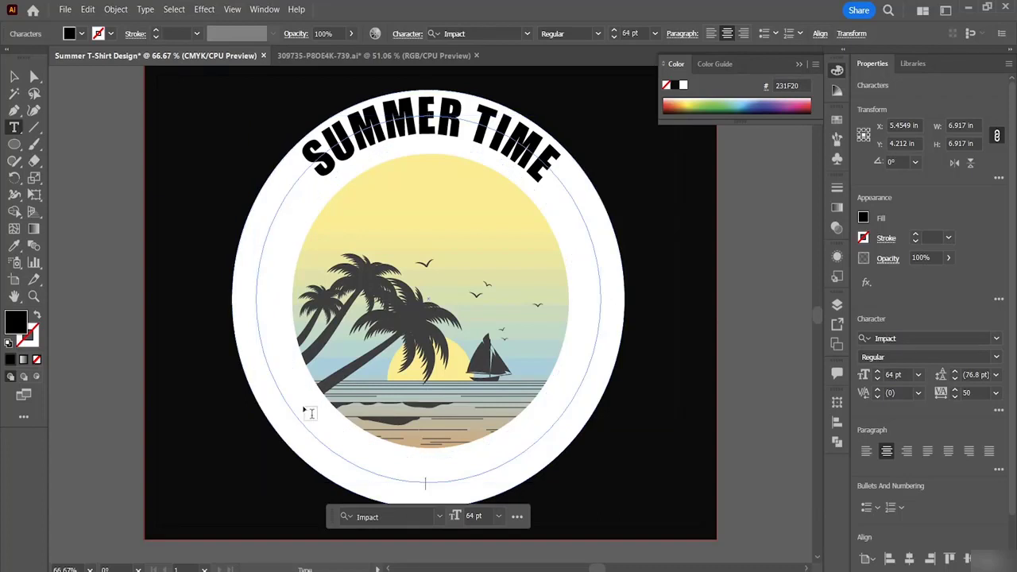
key("ctrl+shift+z")
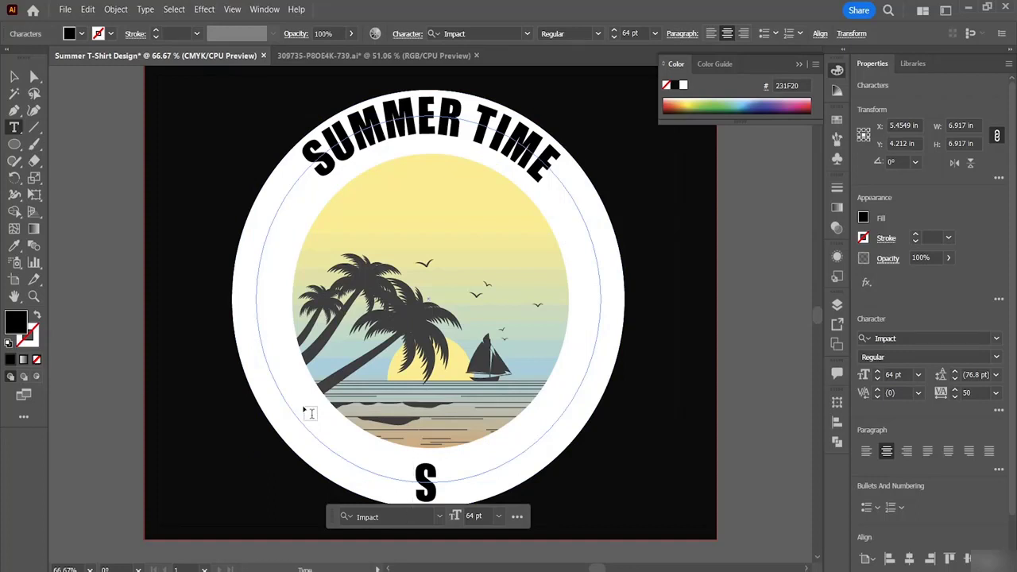
Enter "LIFE AT THE BEACH" as the lower path text and remove the leftover leading "S".
type("1")
type("IFE A")
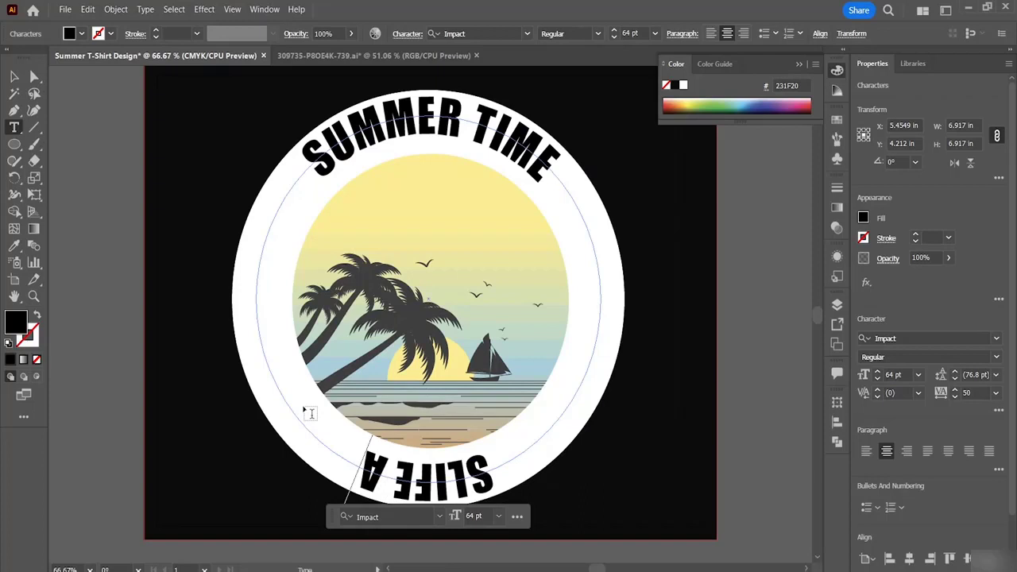
type("T")
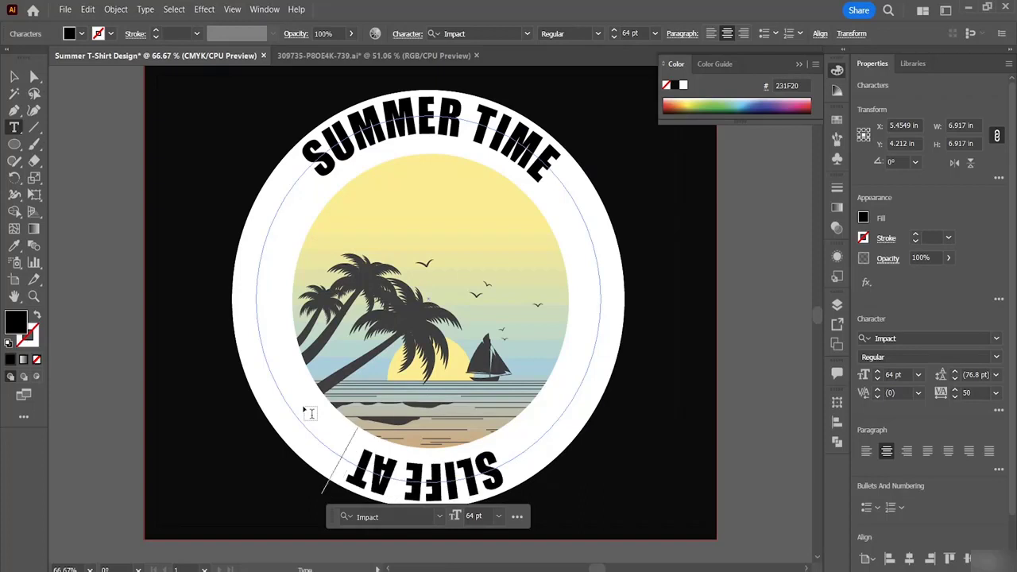
type(" THE BEACH")
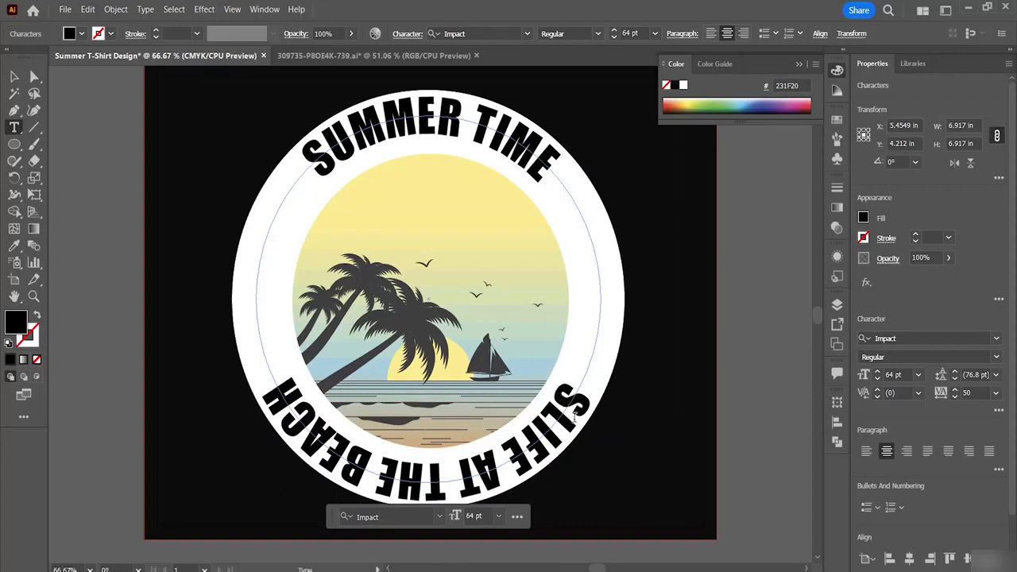
left_click_drag(574, 411, 576, 415)
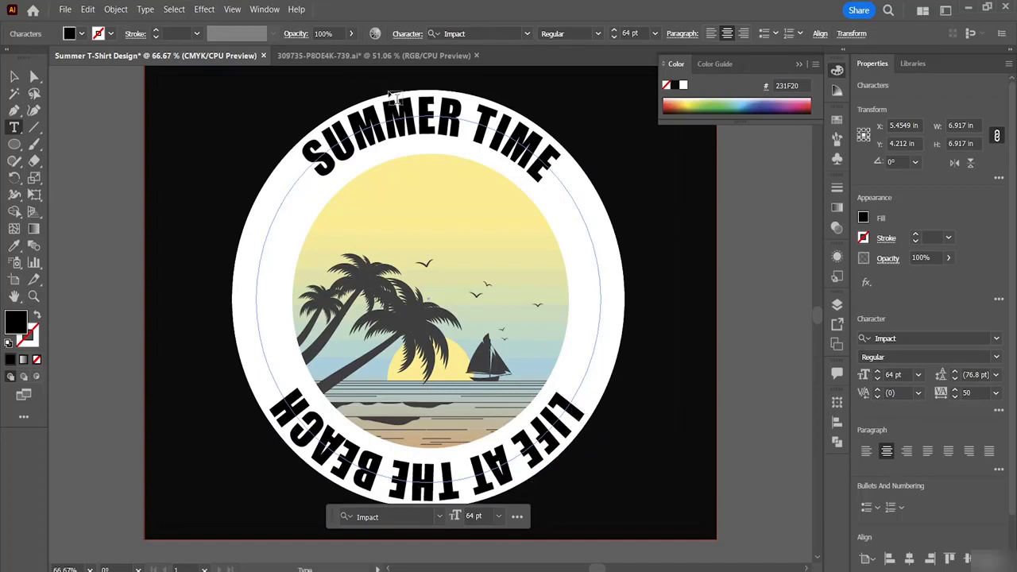
Flip the "LIFE AT THE BEACH" path text with preview on, keeping the Rainbow effect and Center alignment.
left_click(146, 9)
mouse_move(174, 9)
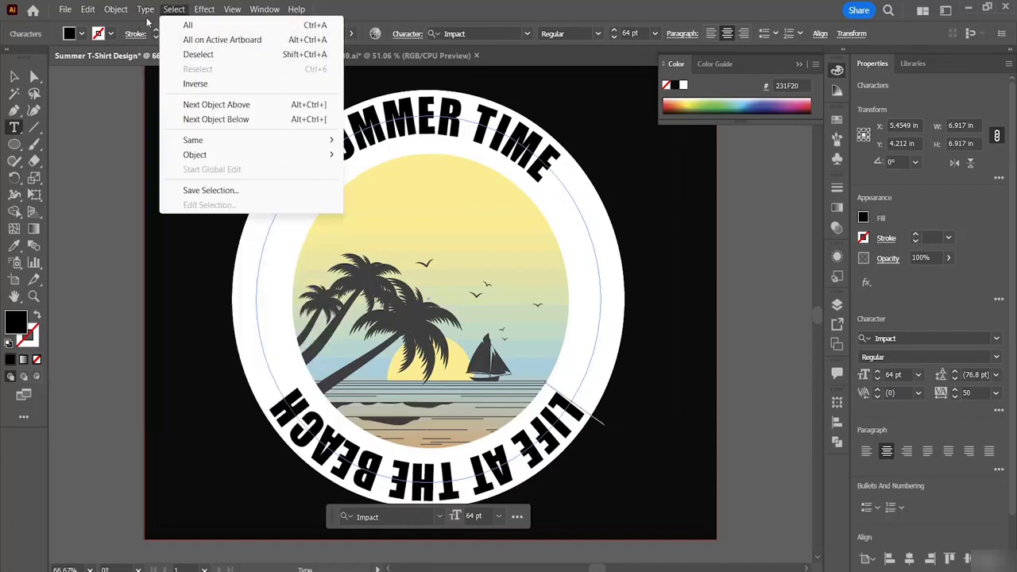
mouse_move(278, 140)
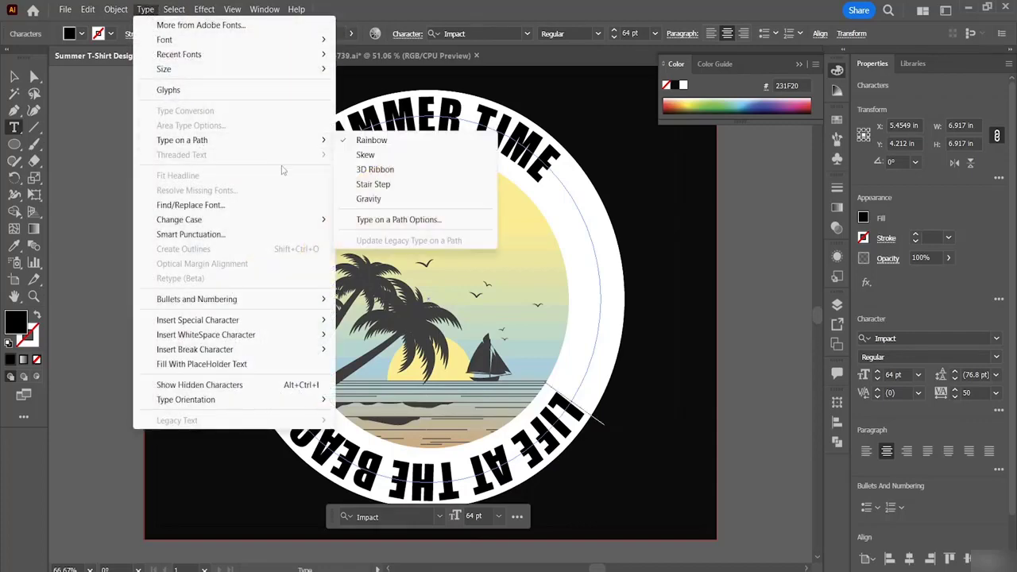
left_click(359, 227)
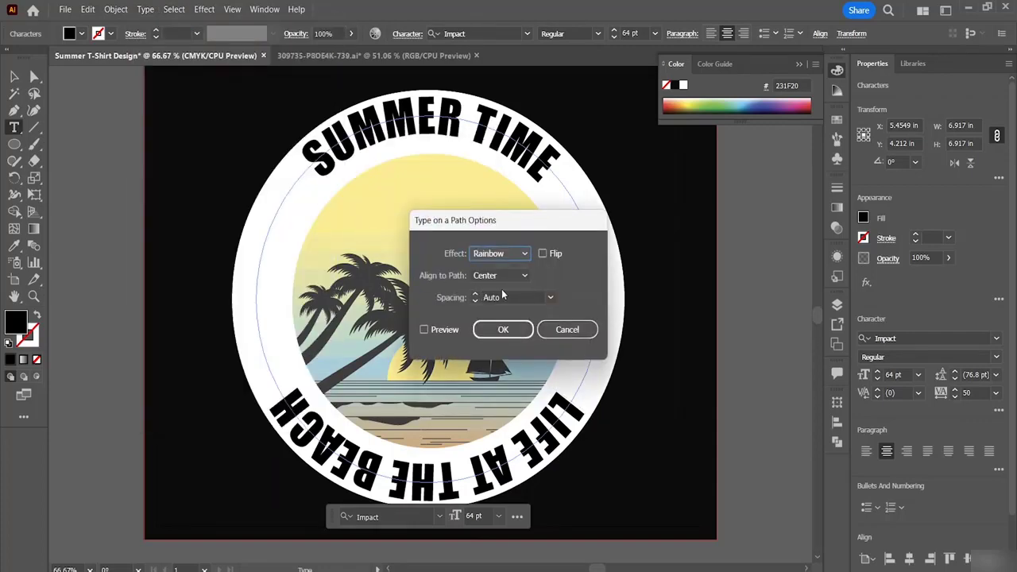
left_click(544, 253)
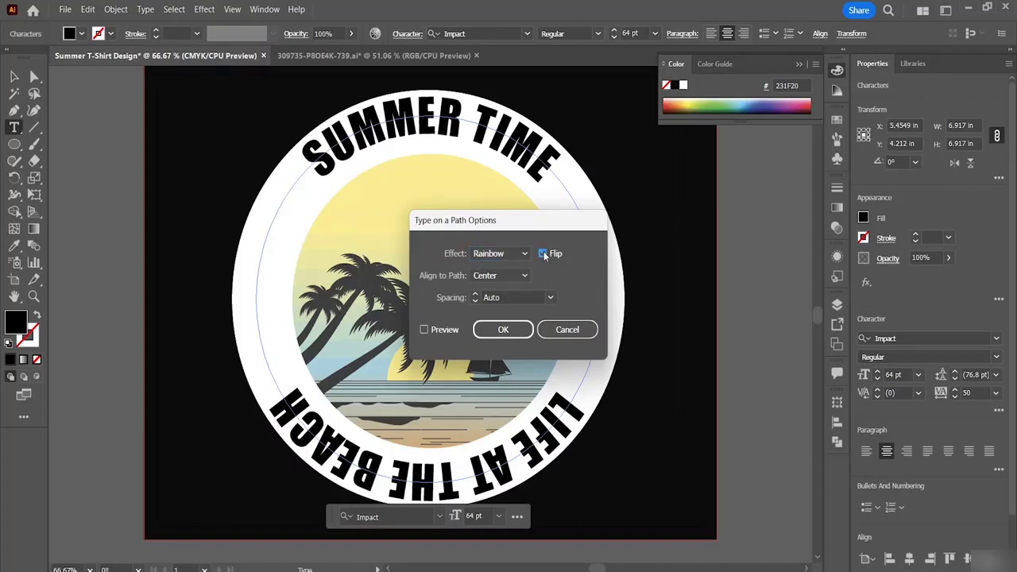
left_click(425, 330)
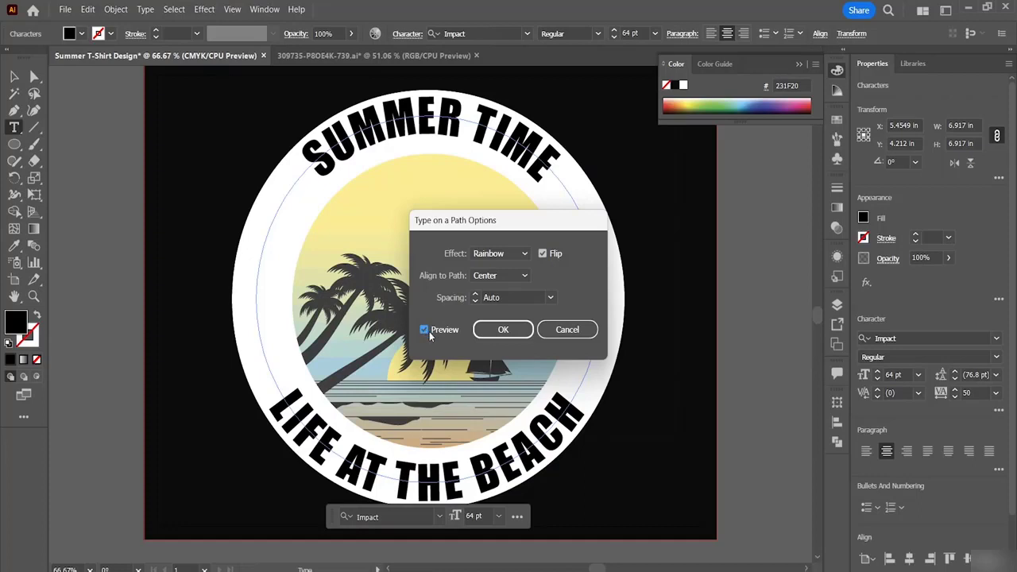
left_click(503, 330)
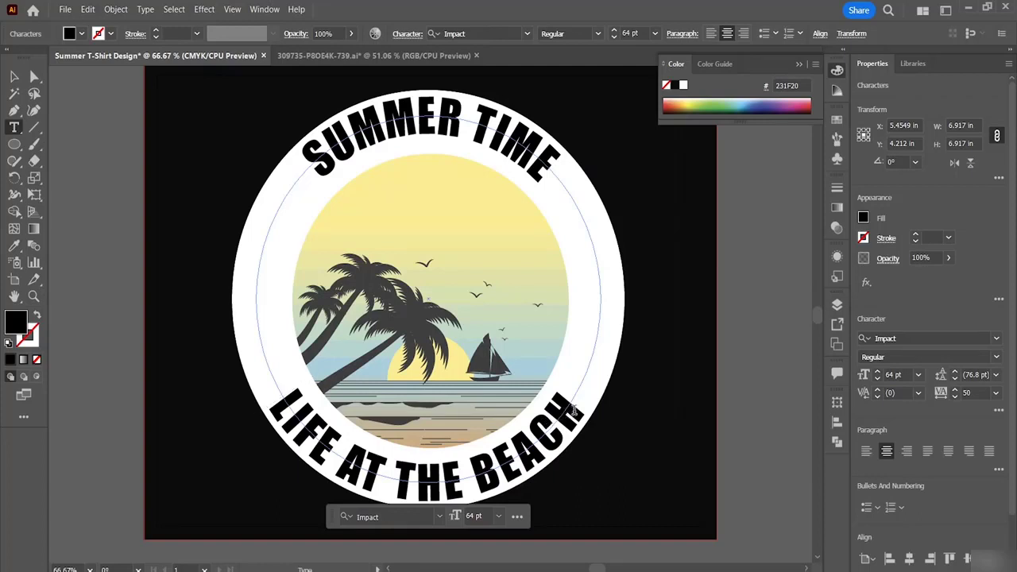
Draw a black five-pointed star about 1.09 in wide and 1.04 in high on the left side of the white ring.
left_click(15, 148)
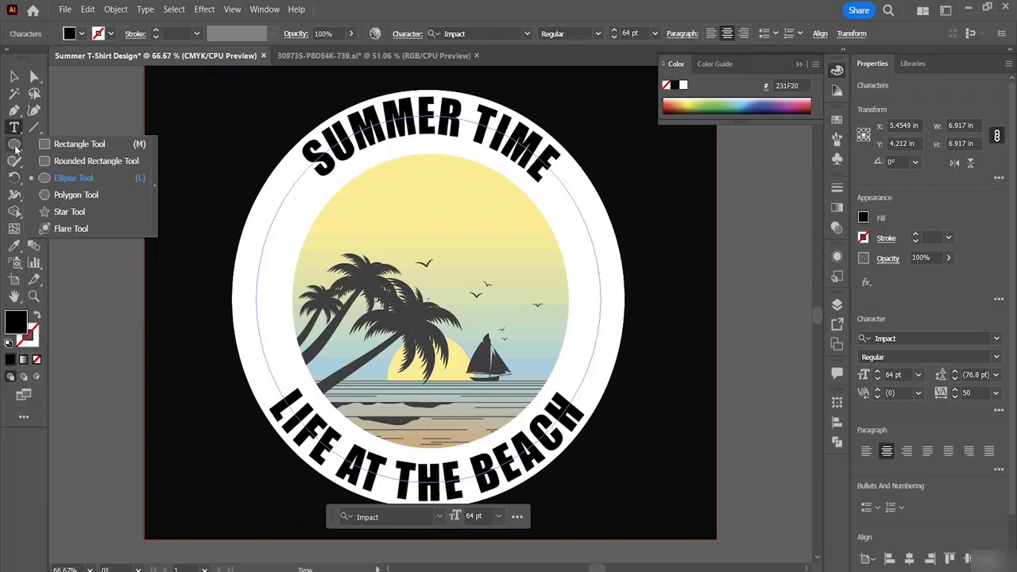
left_click(78, 213)
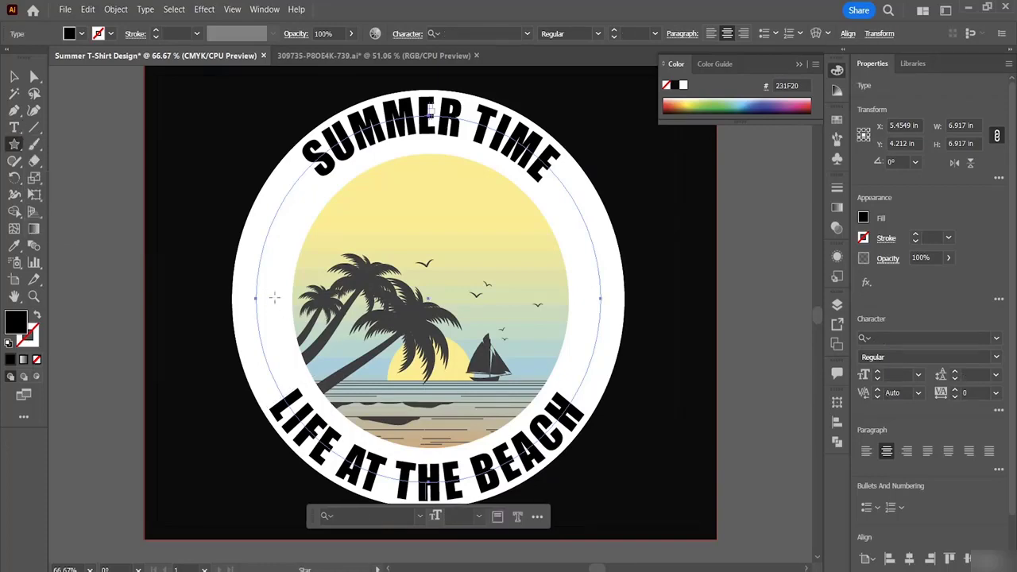
key("ctrl+1")
key("ctrl+equal")
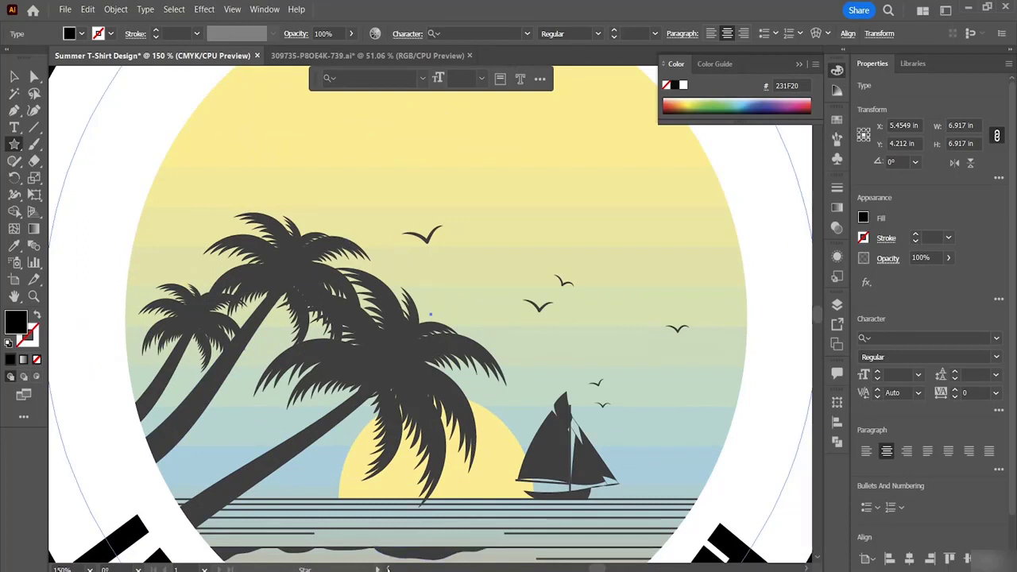
scroll(430, 315, "left", 10)
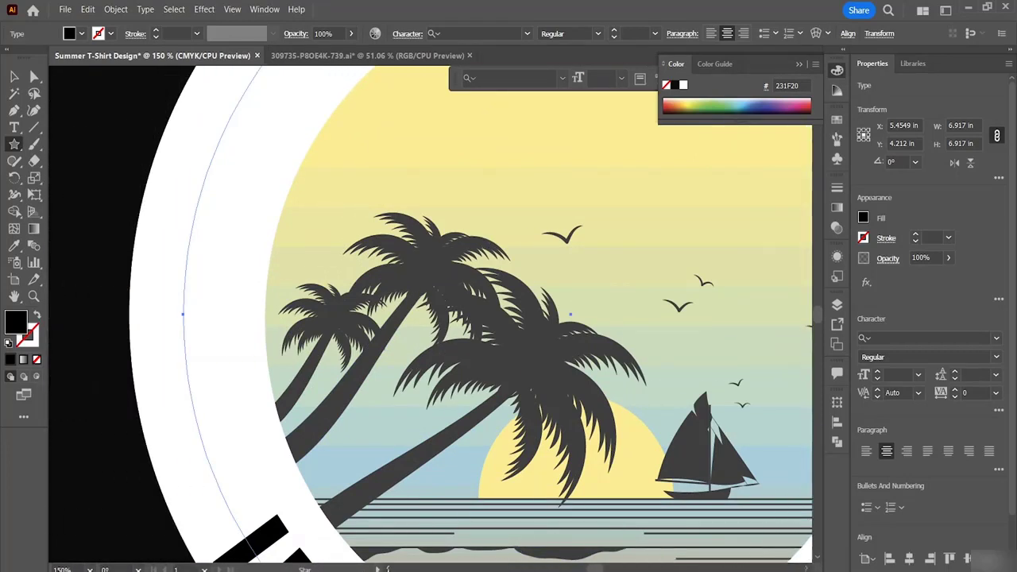
left_click(387, 569)
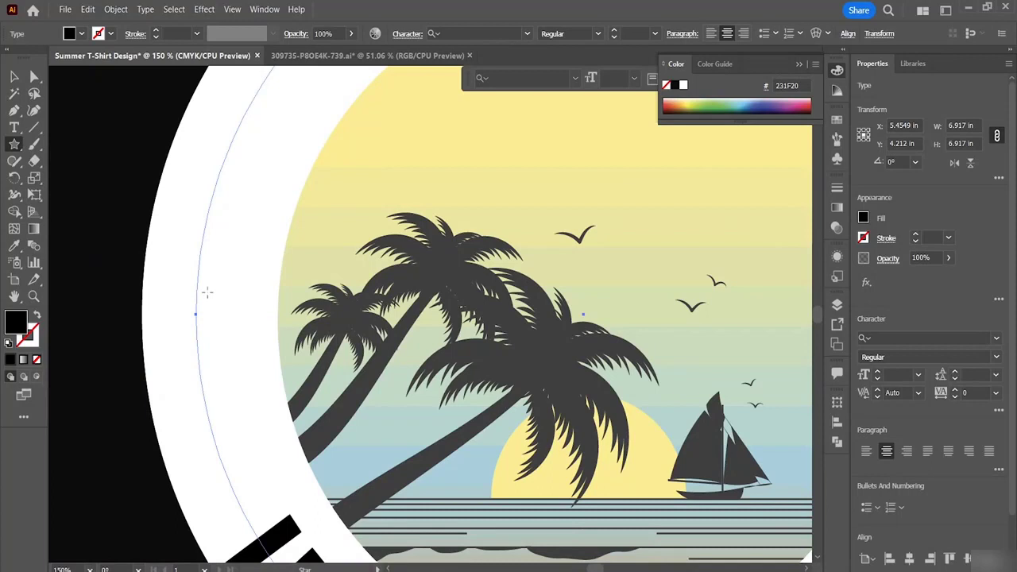
left_click_drag(207, 292, 251, 315)
left_click(15, 76)
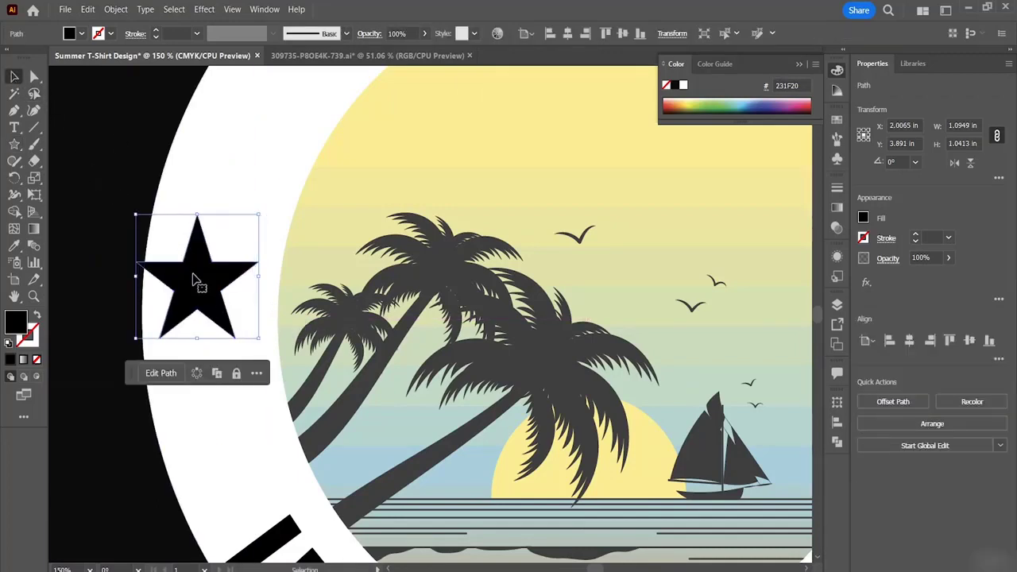
Move the black star fully inside the left part of the white ring, at about X 2.12 in, Y 4.00 in.
mouse_move(197, 282)
left_mouse_down()
mouse_move(218, 291)
mouse_move(205, 286)
left_mouse_up()
left_click(211, 167)
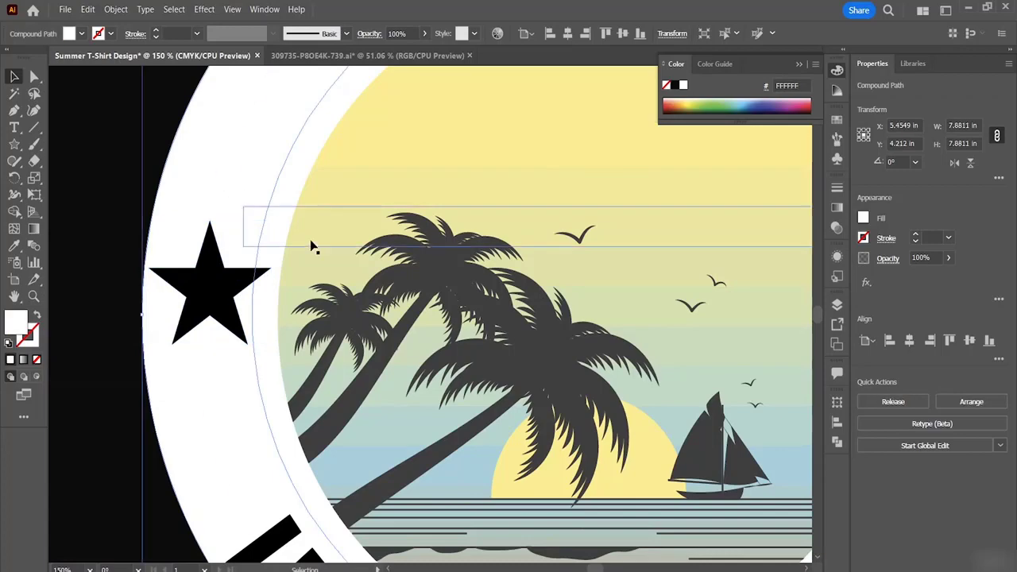
key("ctrl+minus")
key("ctrl+minus")
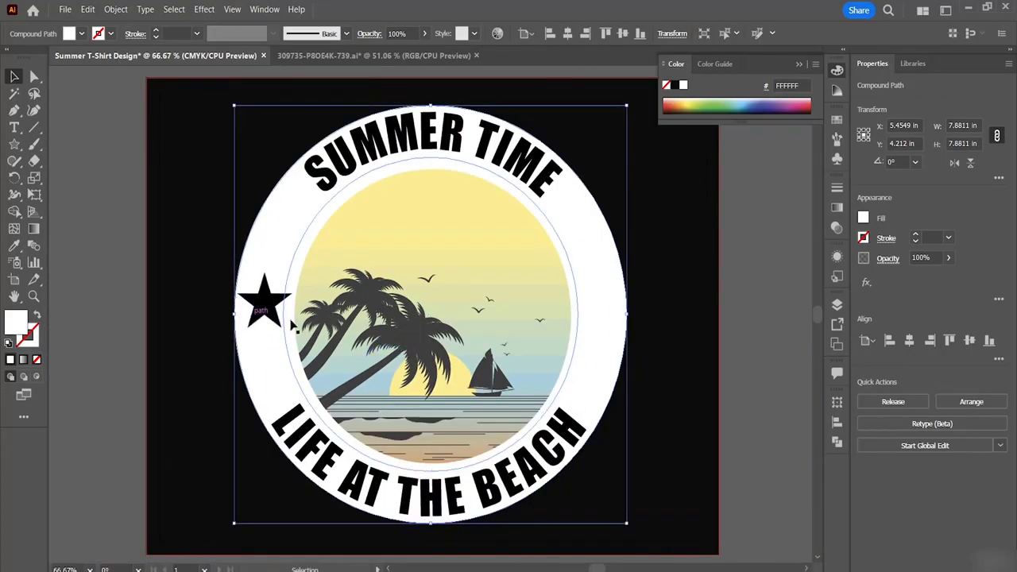
left_click(269, 309)
double_click(268, 310)
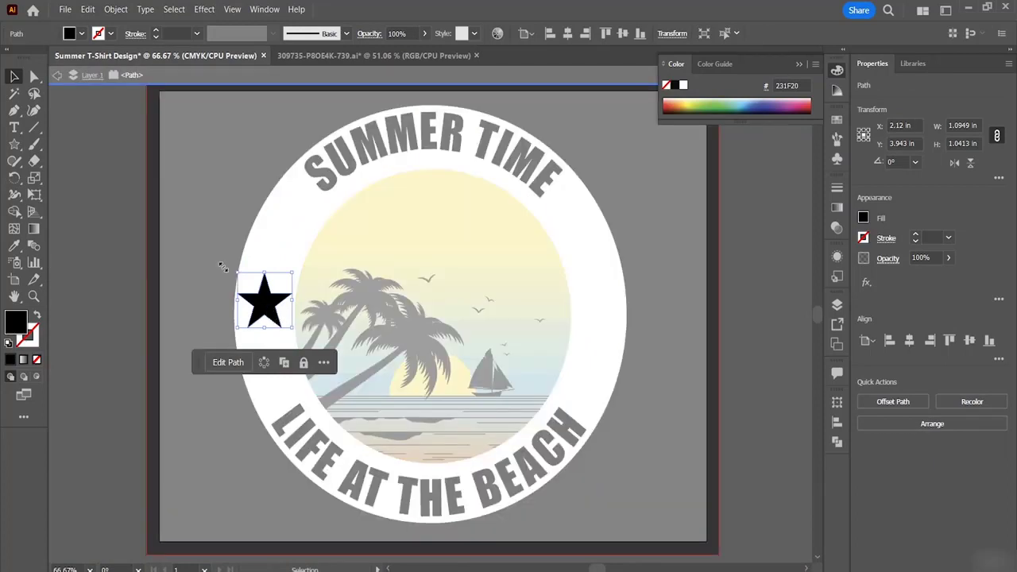
left_click(190, 246)
double_click(193, 248)
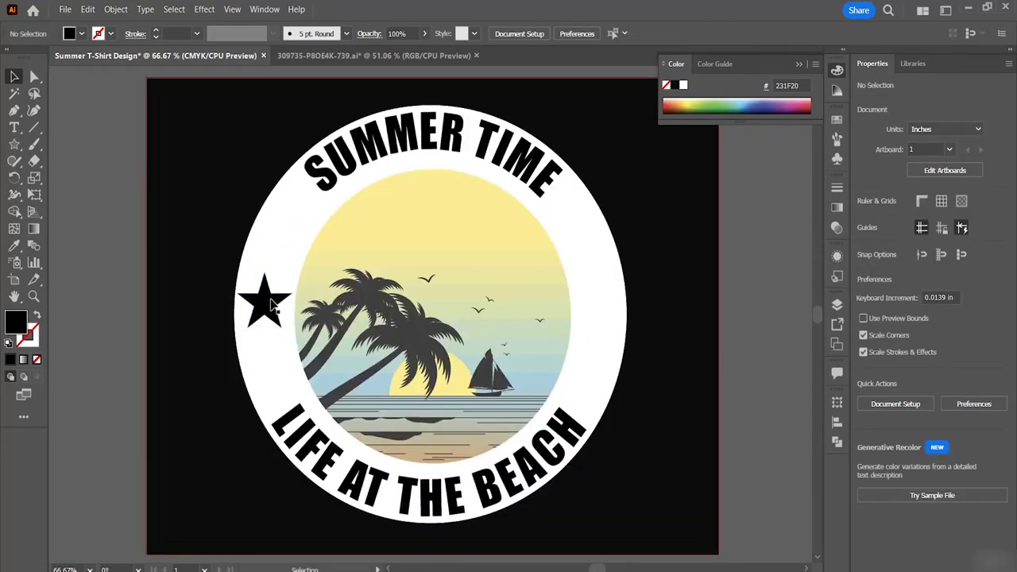
left_click(272, 307)
left_click_drag(265, 302, 271, 306)
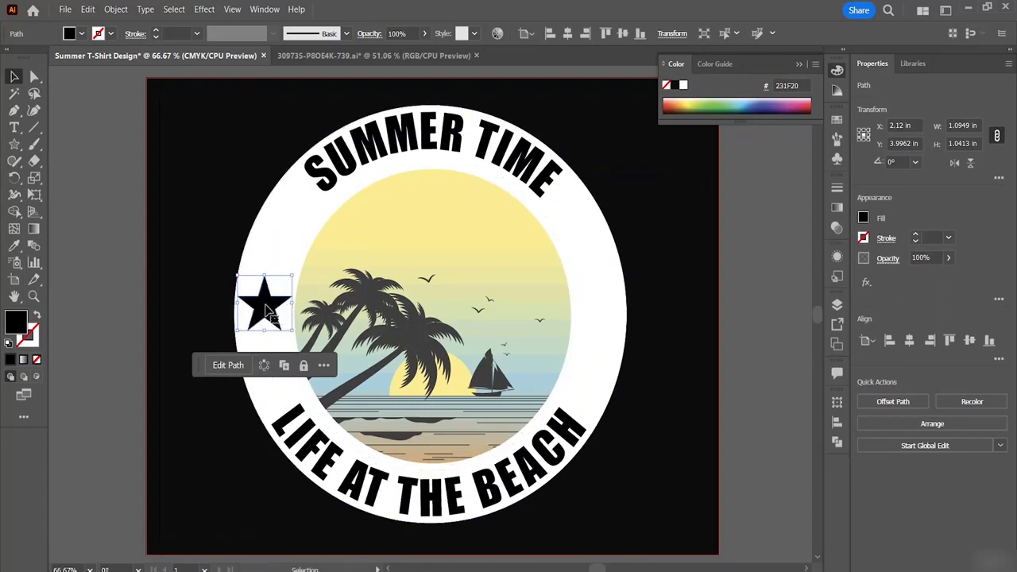
Draw a circle about 0.30 in in diameter in the middle of the black star with the Ellipse tool.
key("ctrl+equal")
key("ctrl+equal")
key("ctrl+equal")
key("ctrl+equal")
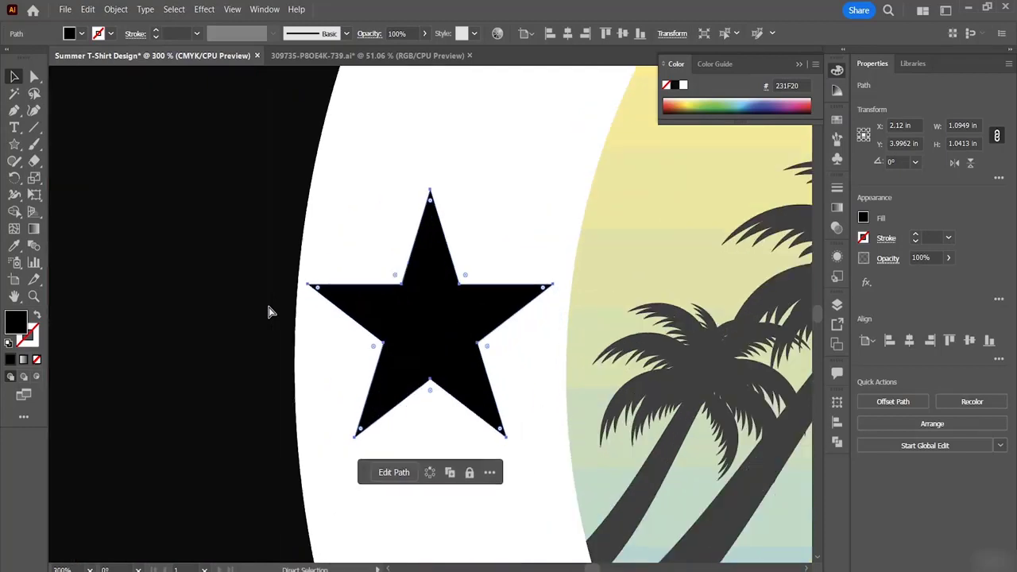
key("ctrl+equal")
key("v")
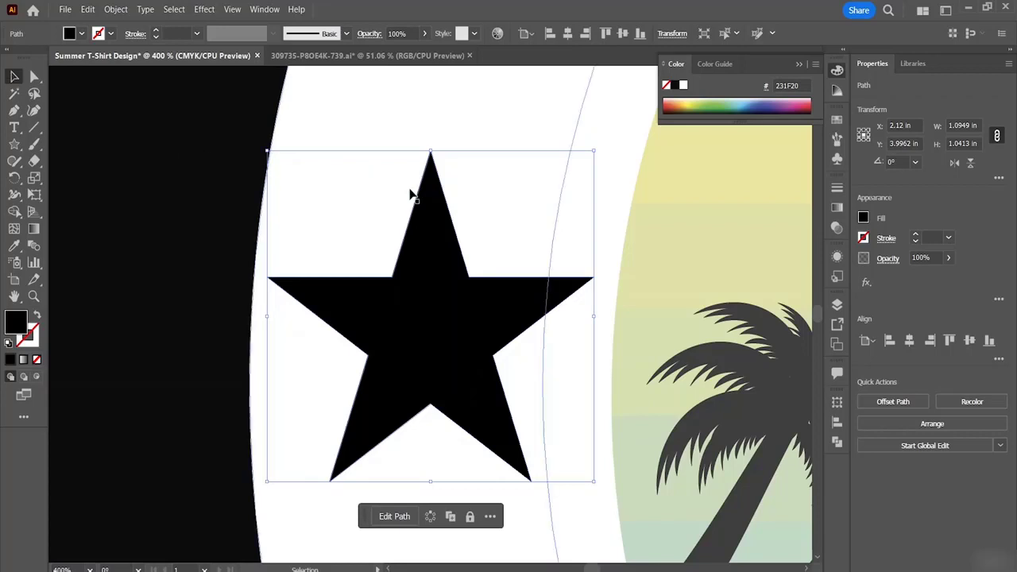
double_click(408, 118)
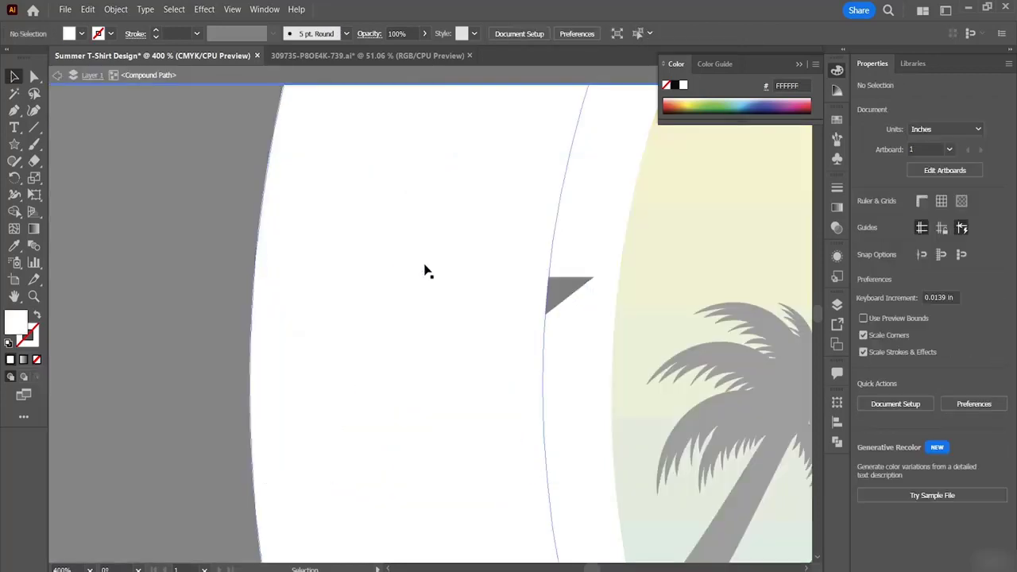
double_click(167, 185)
left_click(481, 311)
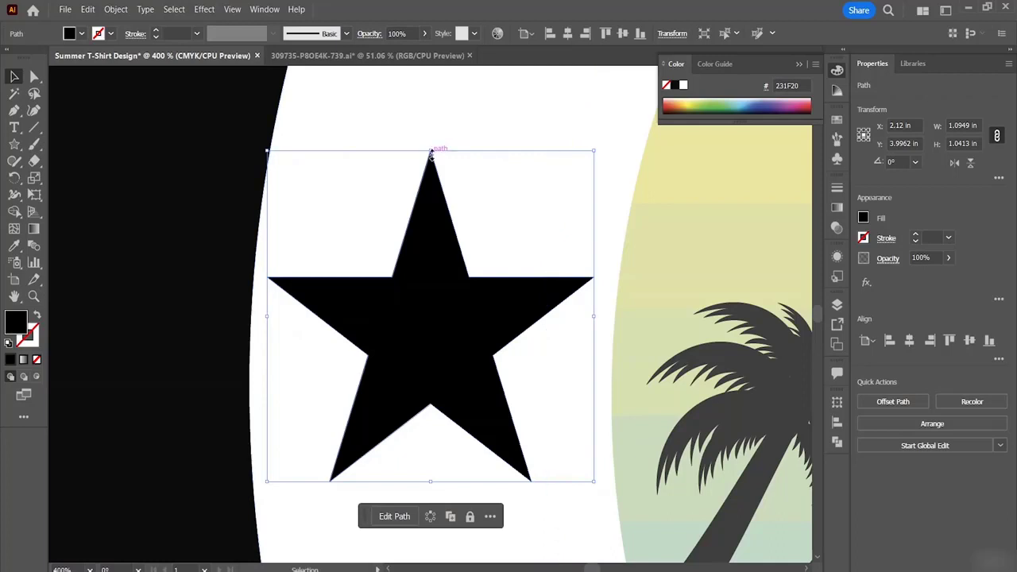
right_click(14, 145)
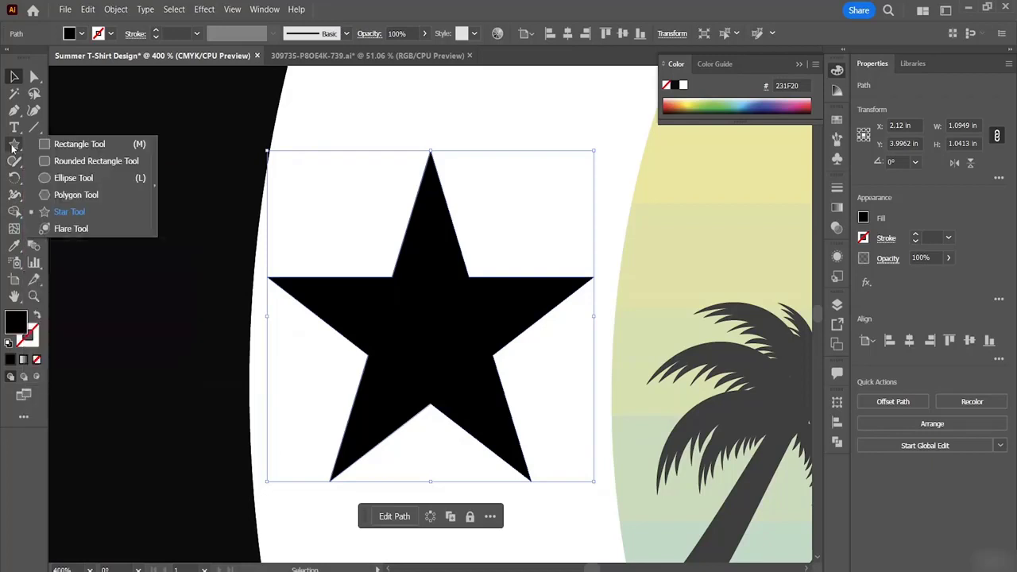
left_click(64, 181)
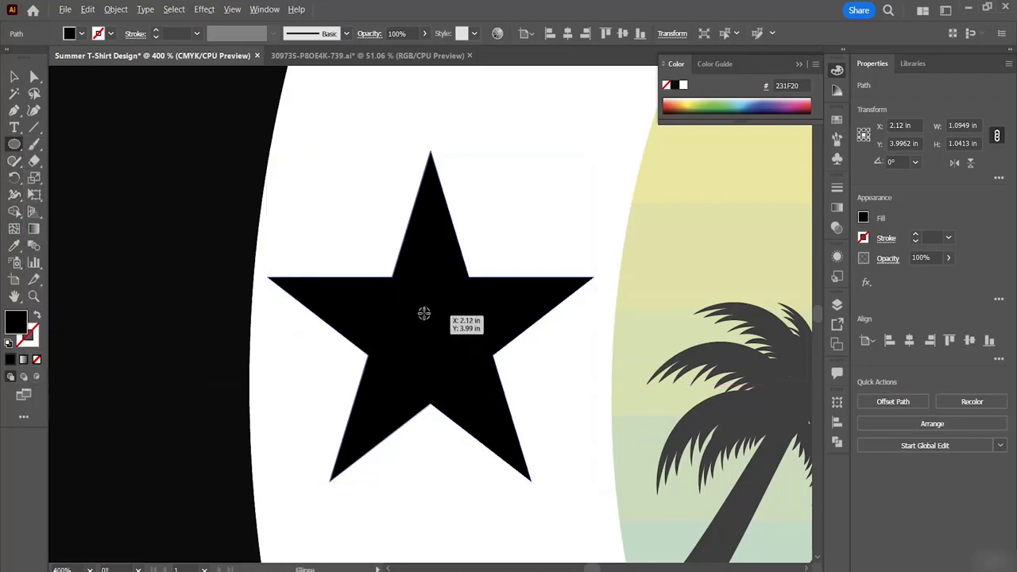
left_click_drag(419, 316, 466, 352)
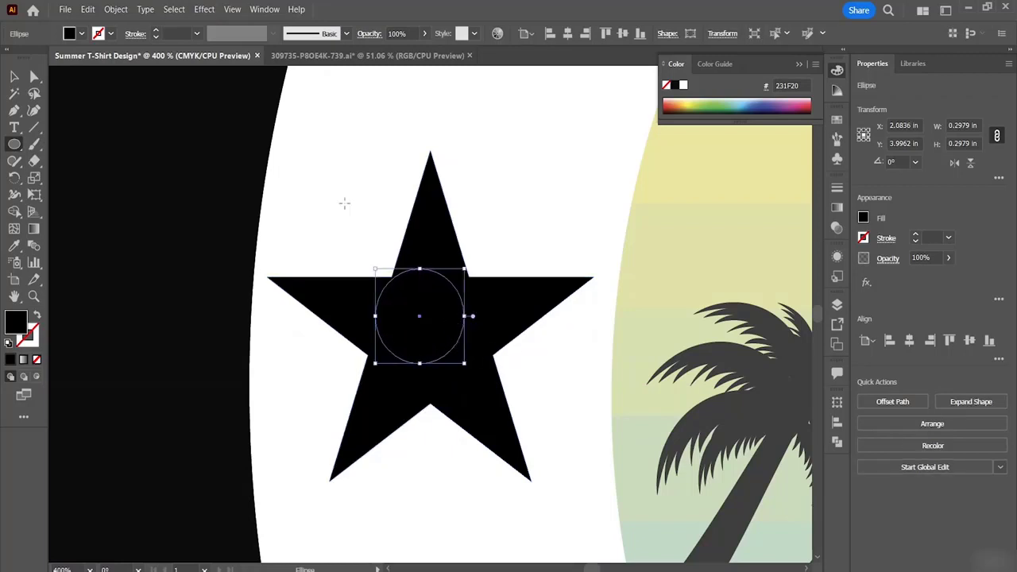
Center the small circle within the star at about X 2.12 in, Y 4.05 in and fill it white (FFFFFF).
left_click(13, 76)
mouse_move(428, 317)
left_mouse_down()
mouse_move(442, 328)
mouse_move(433, 330)
left_mouse_up()
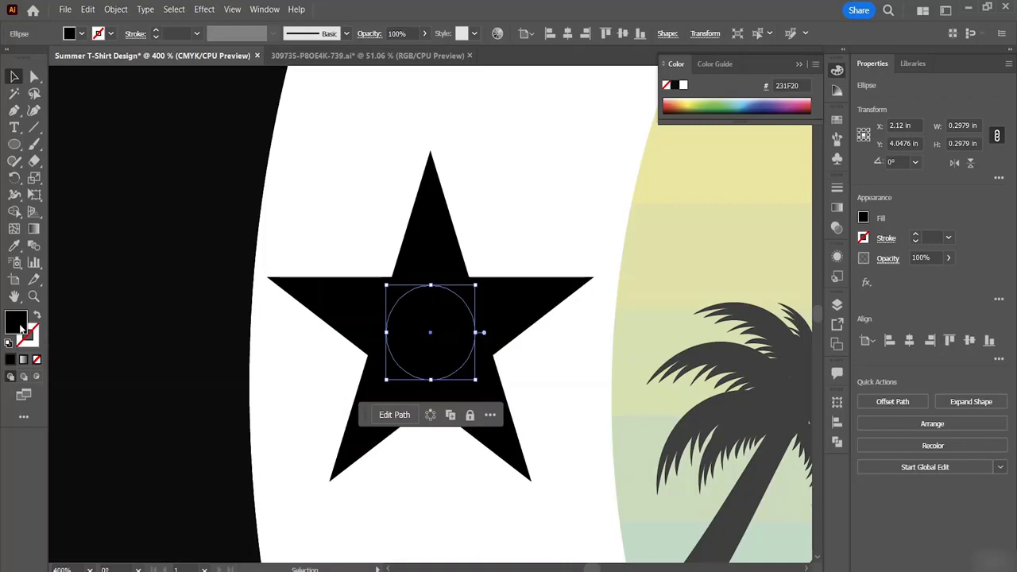
double_click(20, 326)
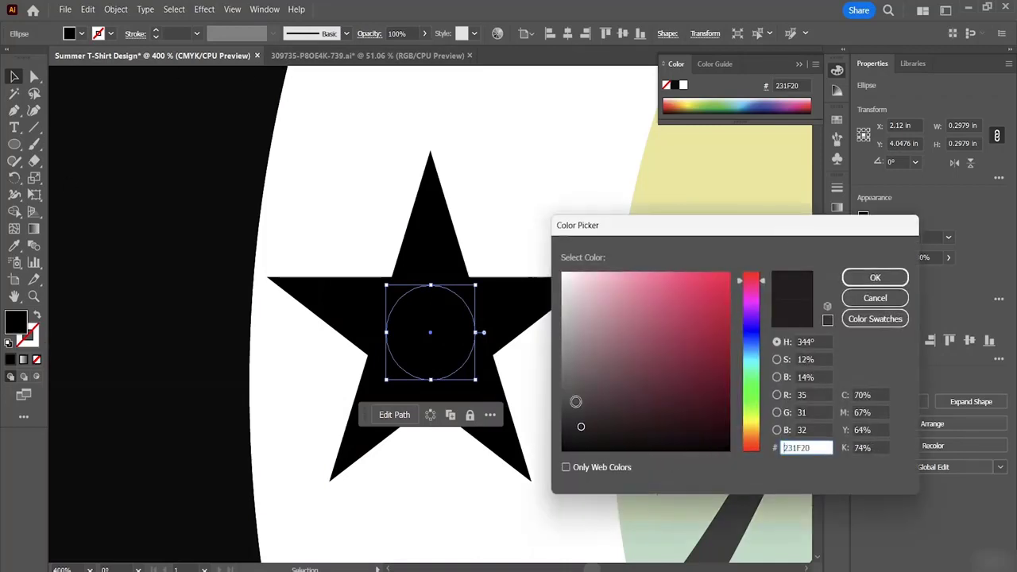
left_click_drag(575, 401, 546, 225)
left_click(874, 278)
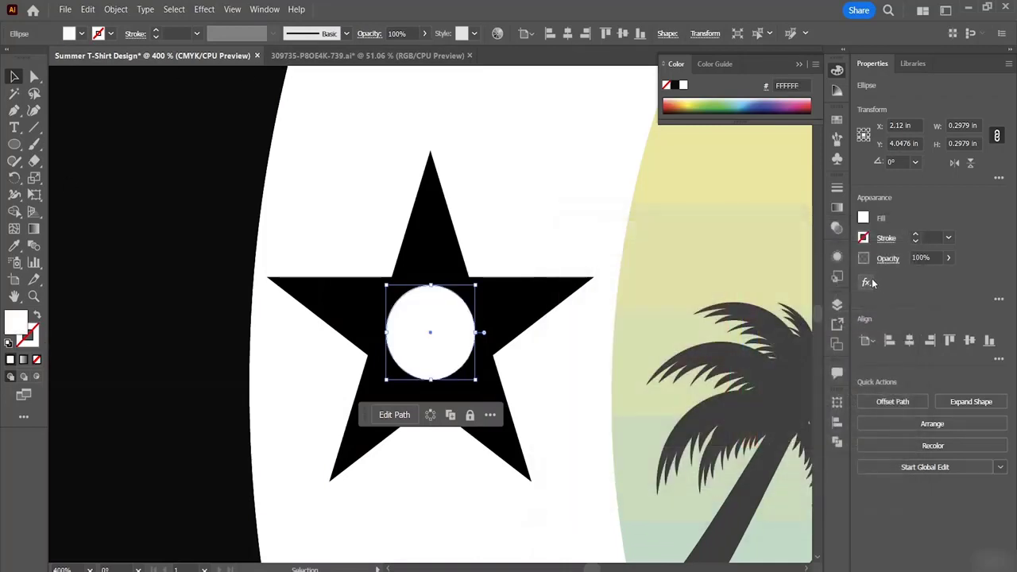
left_click(486, 221)
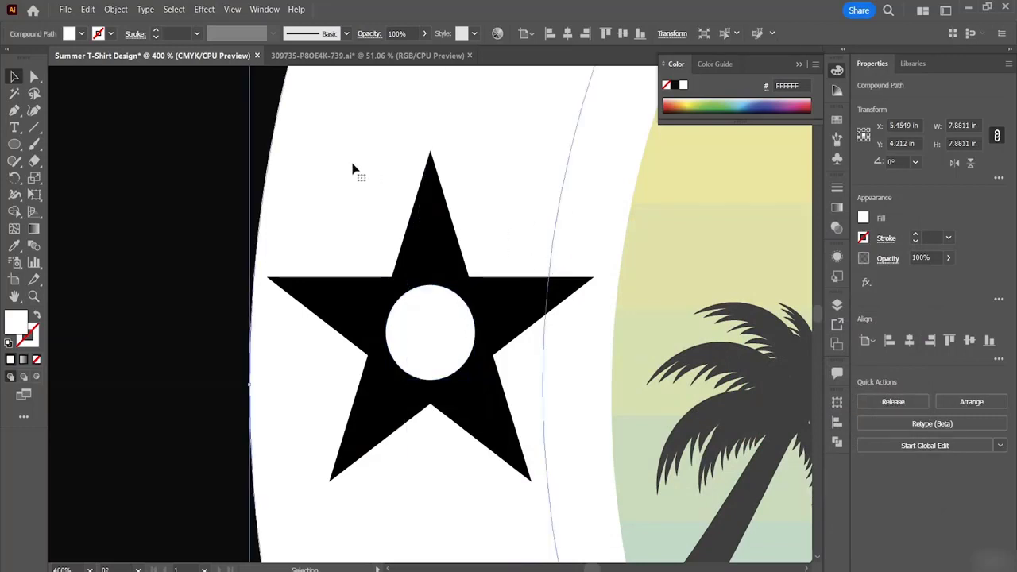
Group the black star with its white center circle.
left_click_drag(340, 205, 422, 318)
left_click_drag(377, 294, 374, 291)
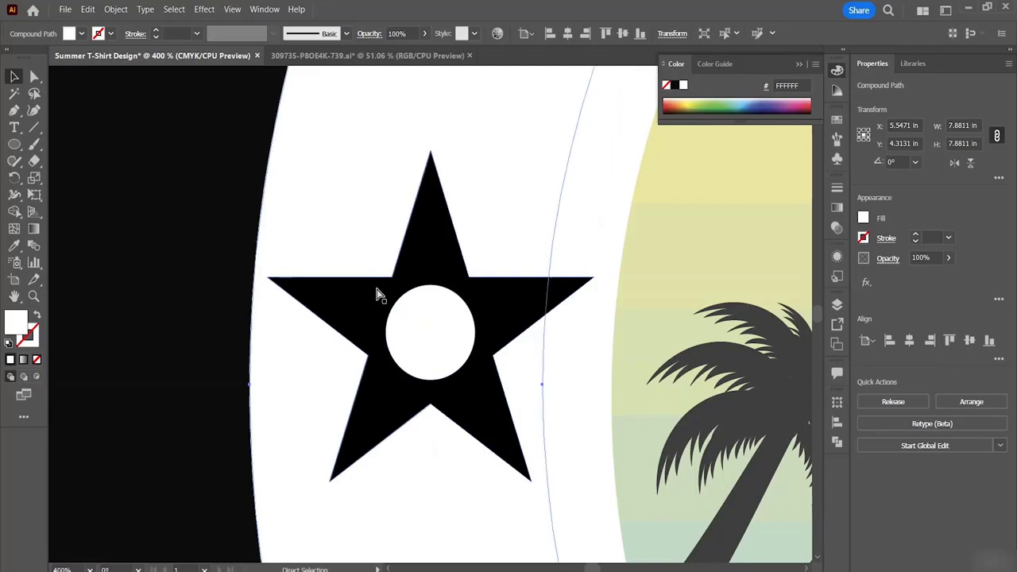
left_click(413, 302)
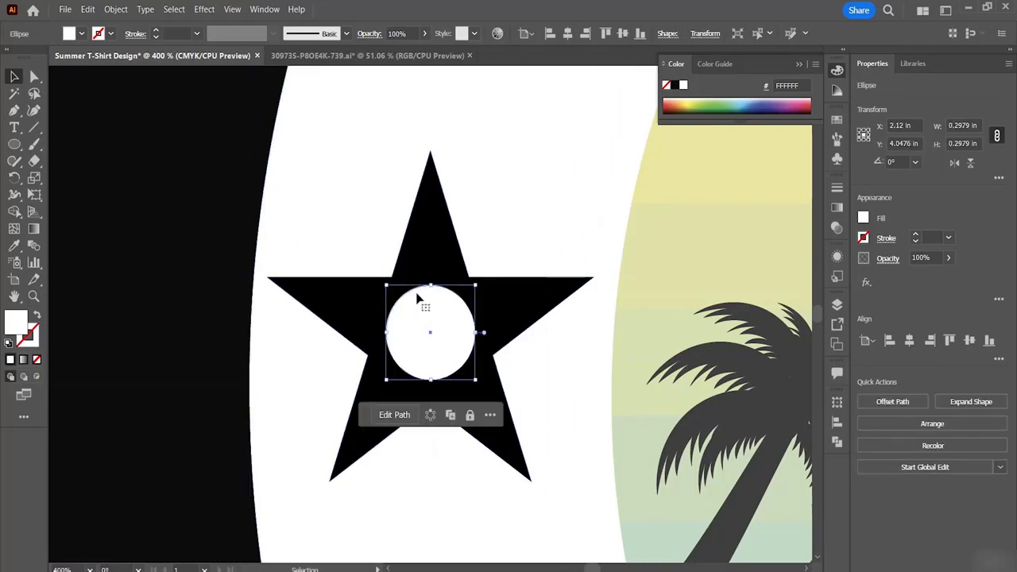
left_click(426, 228, "shift")
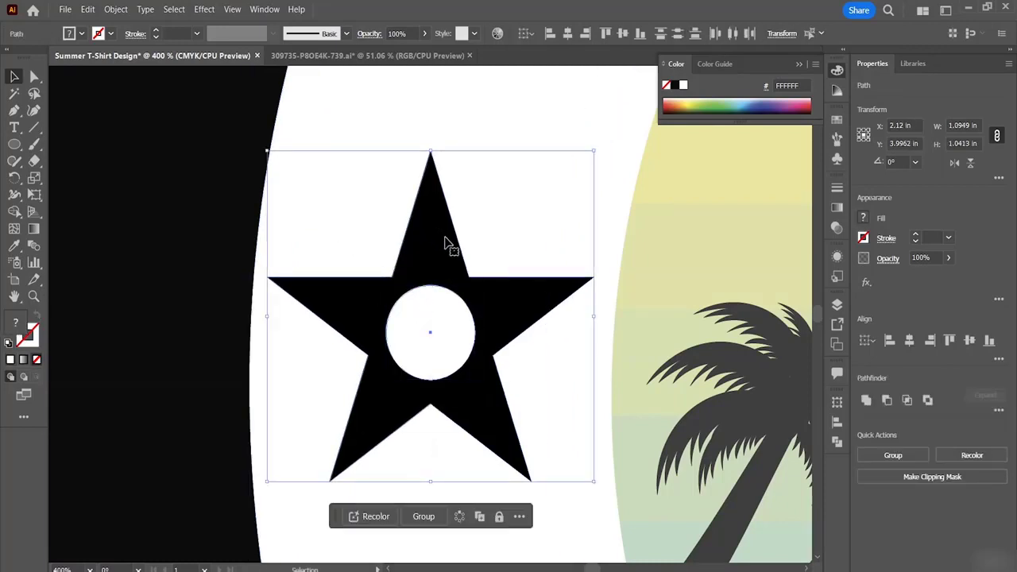
left_click(424, 516)
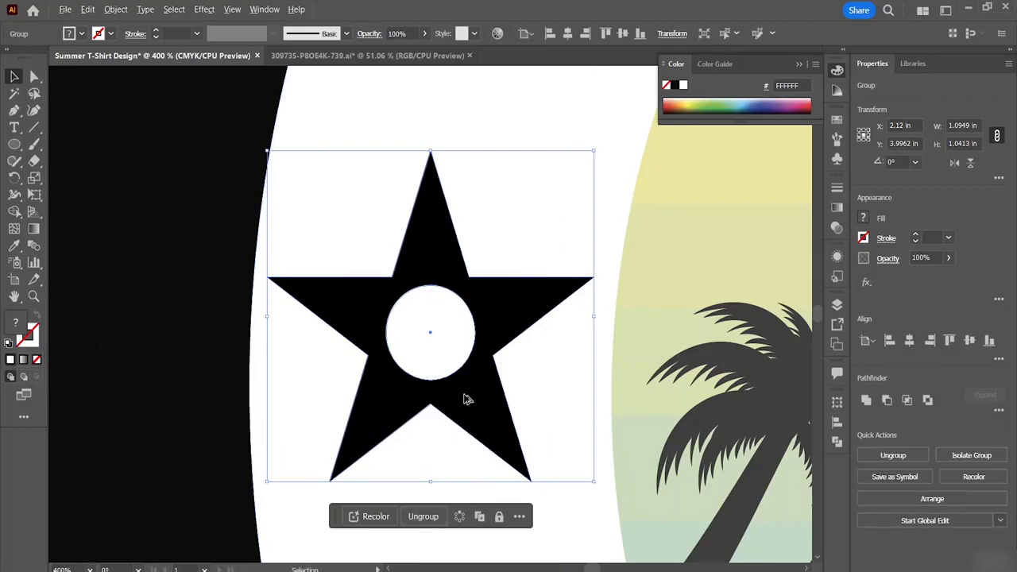
Duplicate the star group and place the copy on the right side of the white ring, opposite the original.
left_click_drag(467, 400, 812, 377)
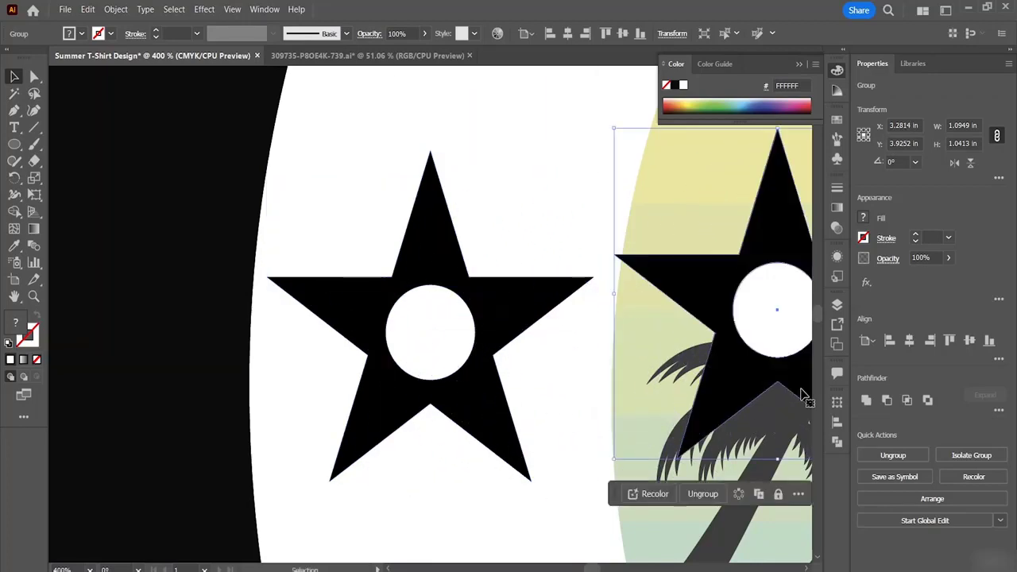
key("ctrl+minus")
key("ctrl+minus")
key("ctrl+minus")
key("ctrl+minus")
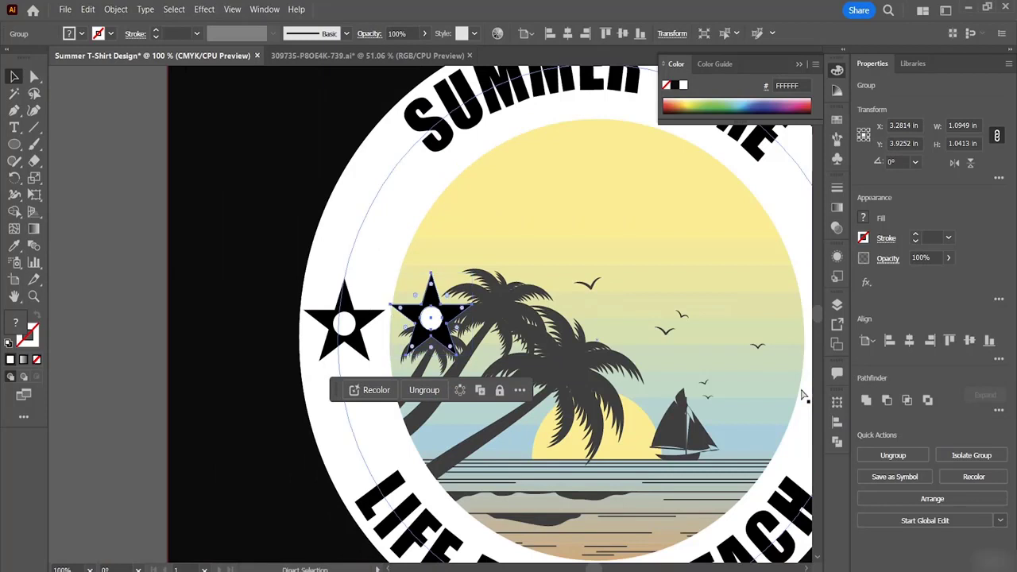
key("ctrl+minus")
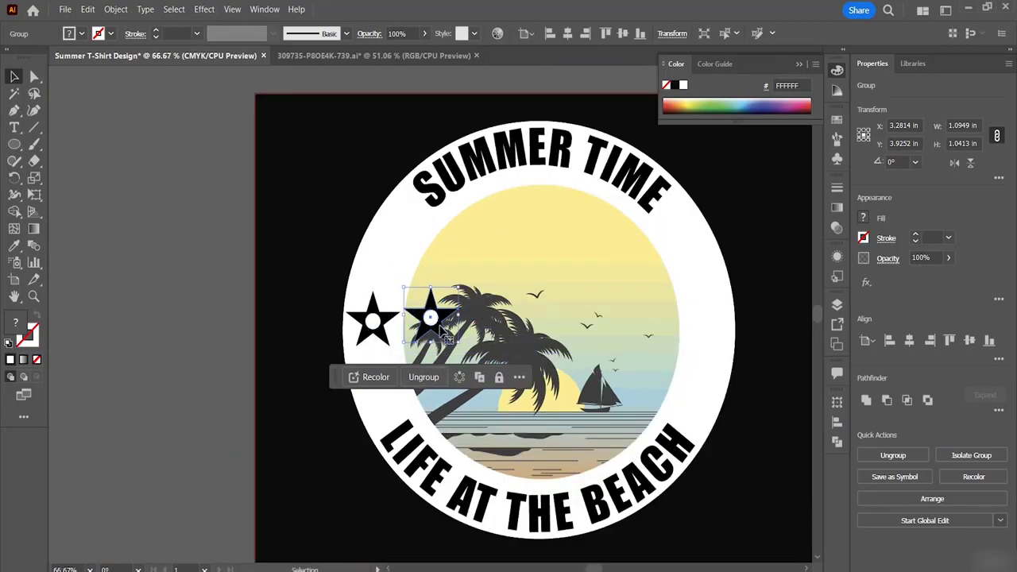
left_click_drag(441, 312, 715, 320)
left_click(779, 260)
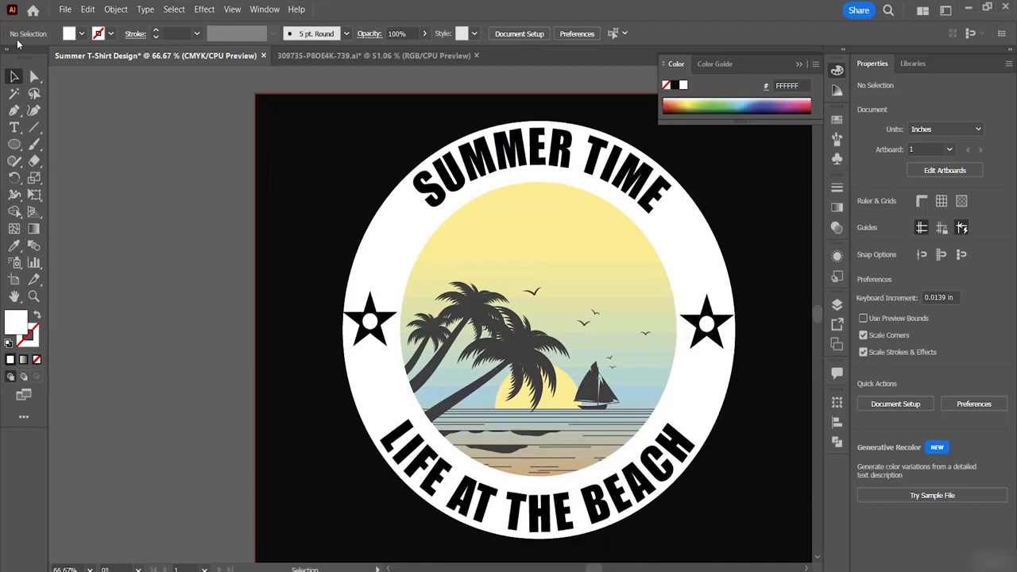
Draw a white circle about 8.49 in in diameter over the badge and move it to about X 5.37 in, Y 4.25 in.
left_click(16, 145)
left_click(50, 178)
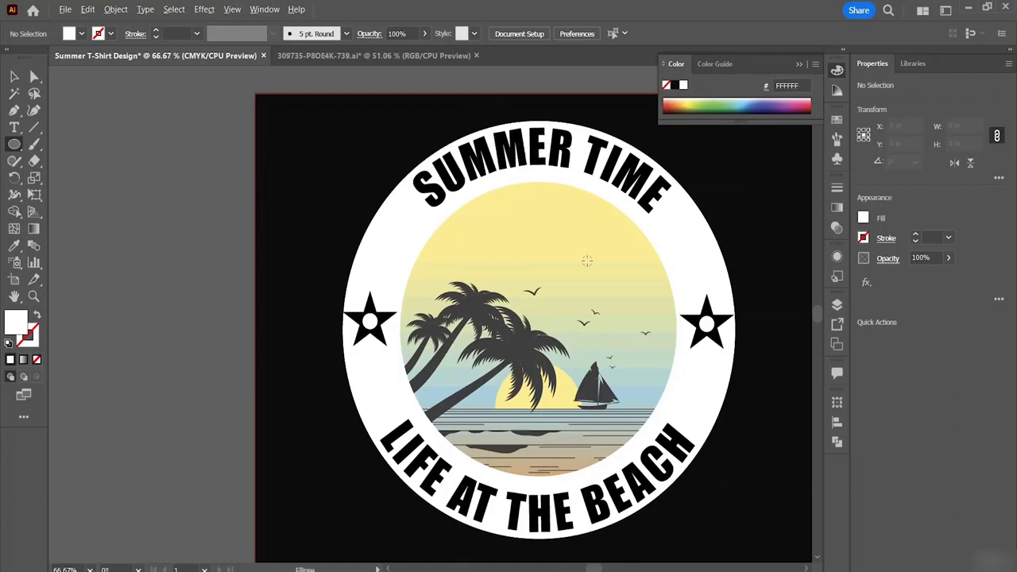
mouse_move(535, 322)
left_mouse_down()
mouse_move(589, 370)
mouse_move(670, 489)
mouse_move(727, 547)
left_mouse_up()
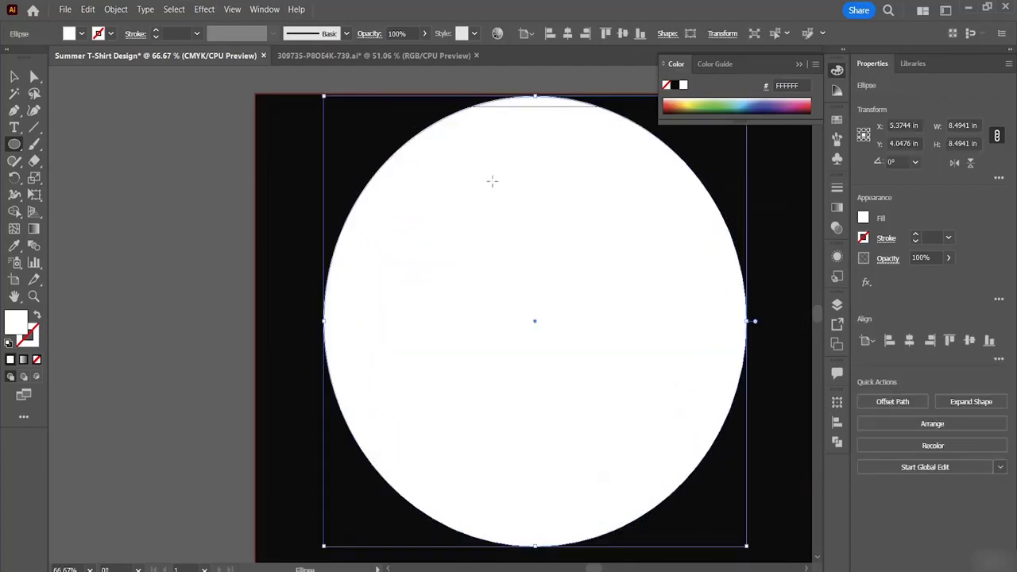
left_click(14, 76)
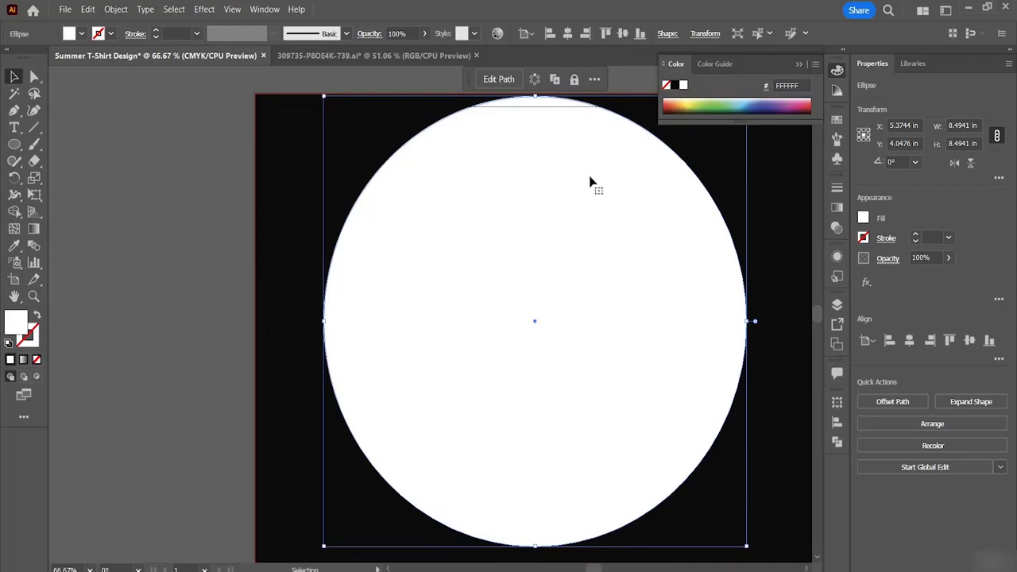
left_click_drag(588, 183, 588, 192)
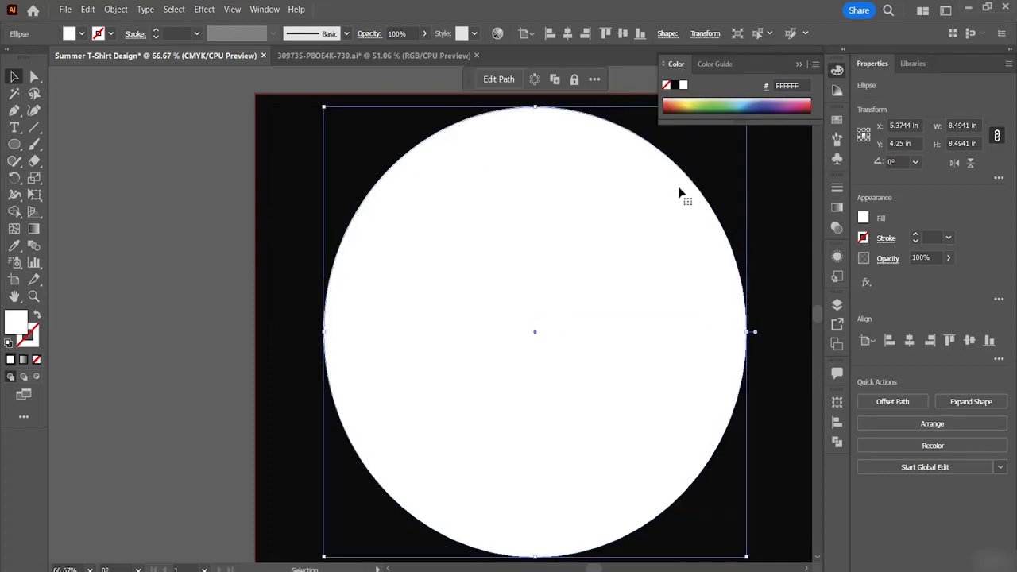
Send the large white circle backward repeatedly until it sits behind both stars, the curved lettering, the white ring and the sunset artwork.
left_click(770, 205)
right_click(585, 205)
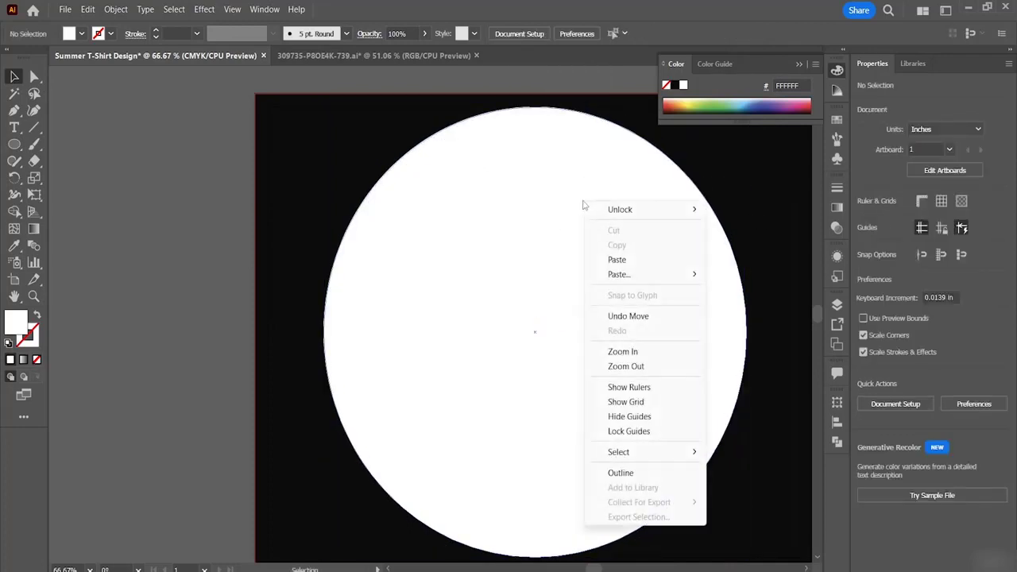
left_click(509, 227)
left_click(502, 227)
right_click(496, 225)
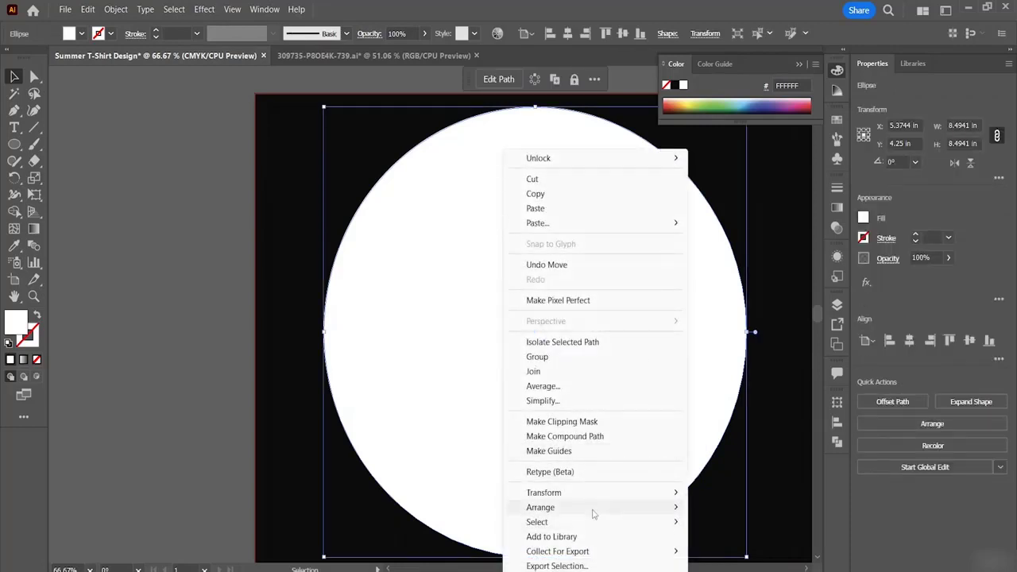
mouse_move(619, 507)
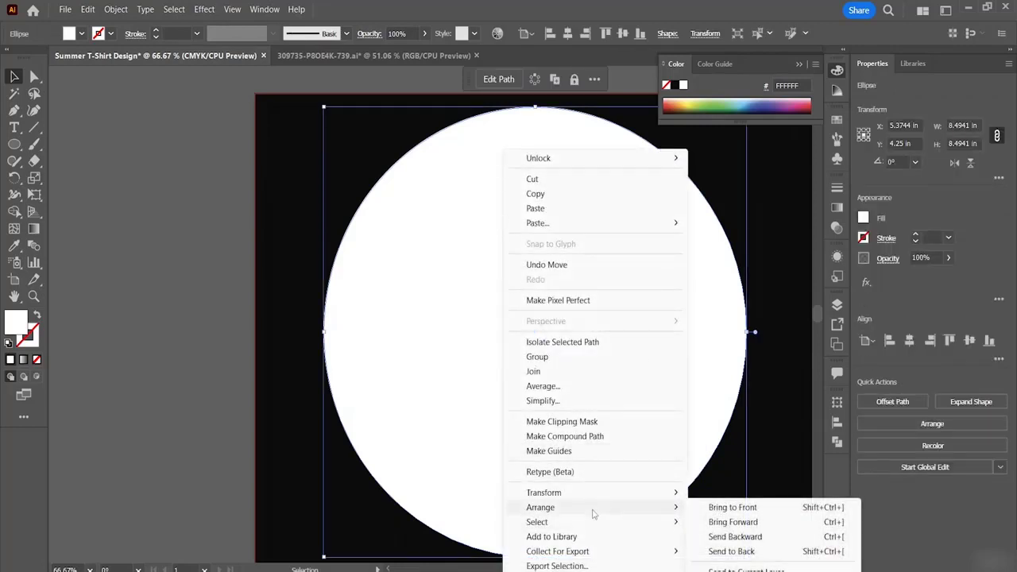
left_click(731, 549)
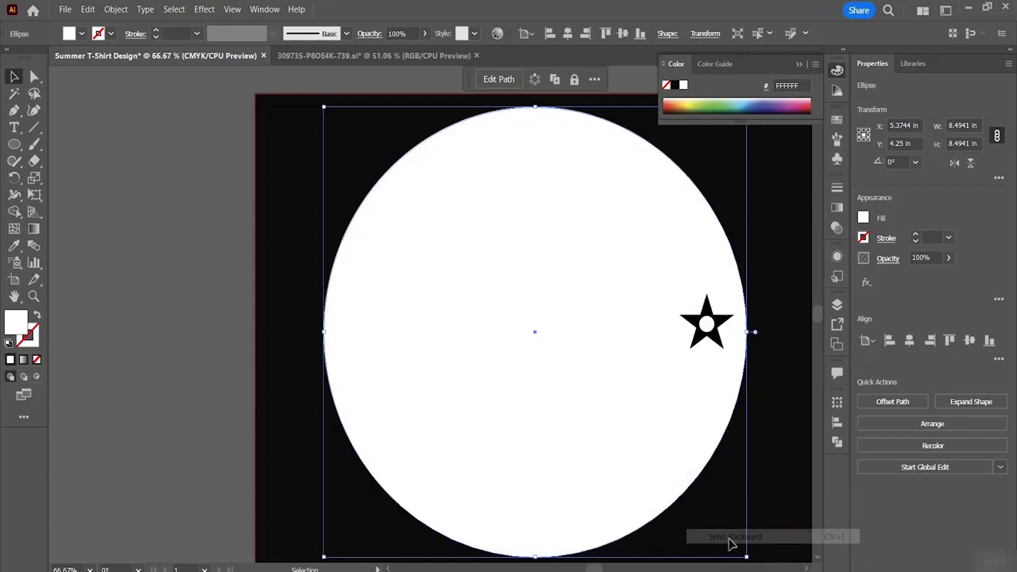
right_click(586, 390)
mouse_move(660, 507)
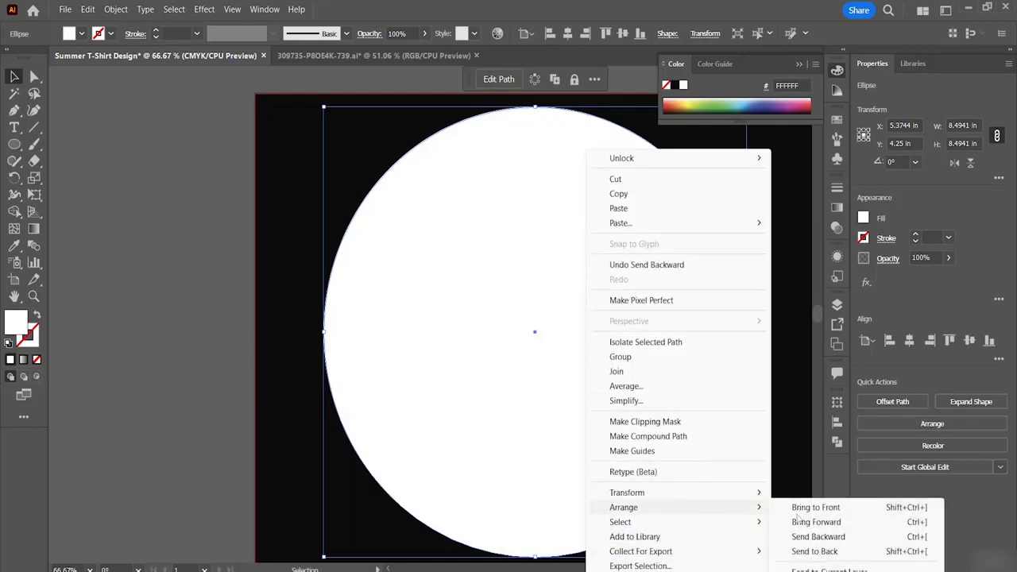
left_click(826, 543)
right_click(613, 469)
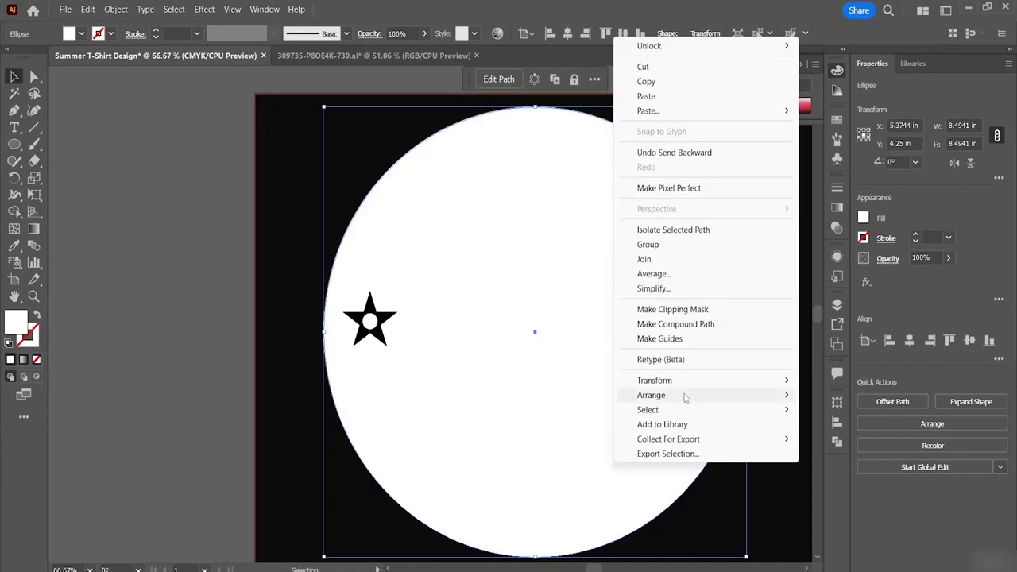
mouse_move(686, 396)
left_click(845, 425)
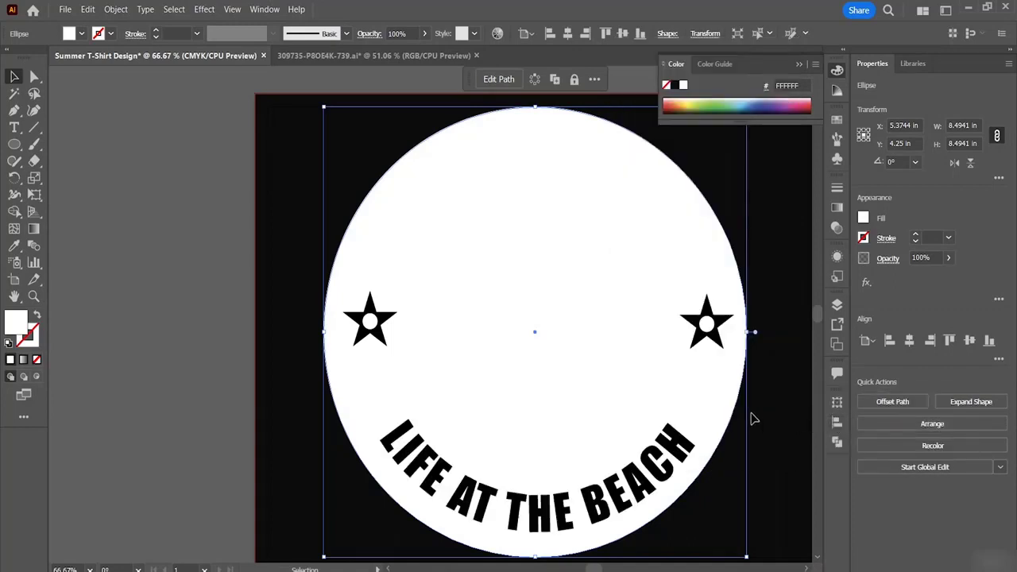
right_click(621, 371)
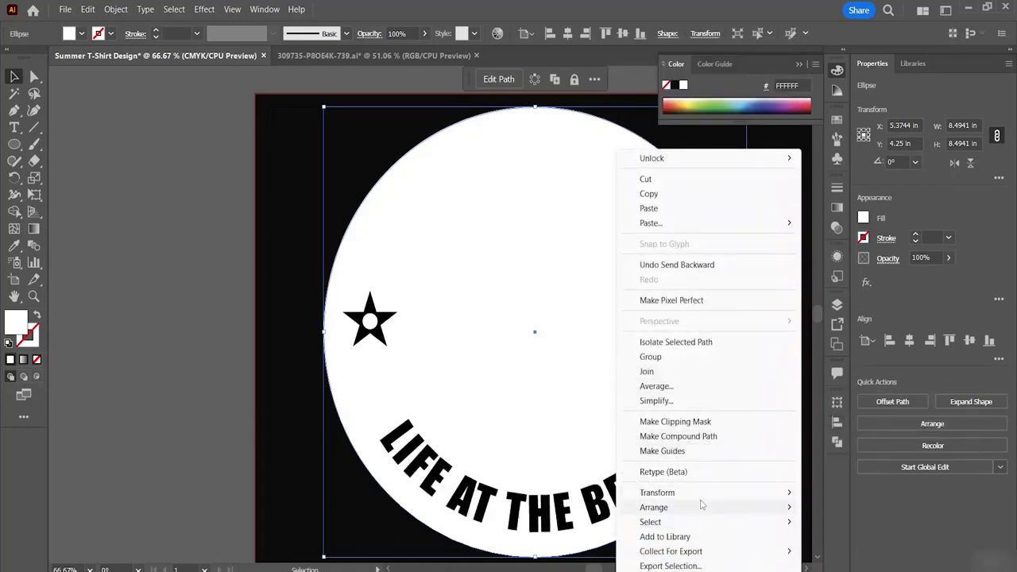
mouse_move(700, 507)
left_click(893, 538)
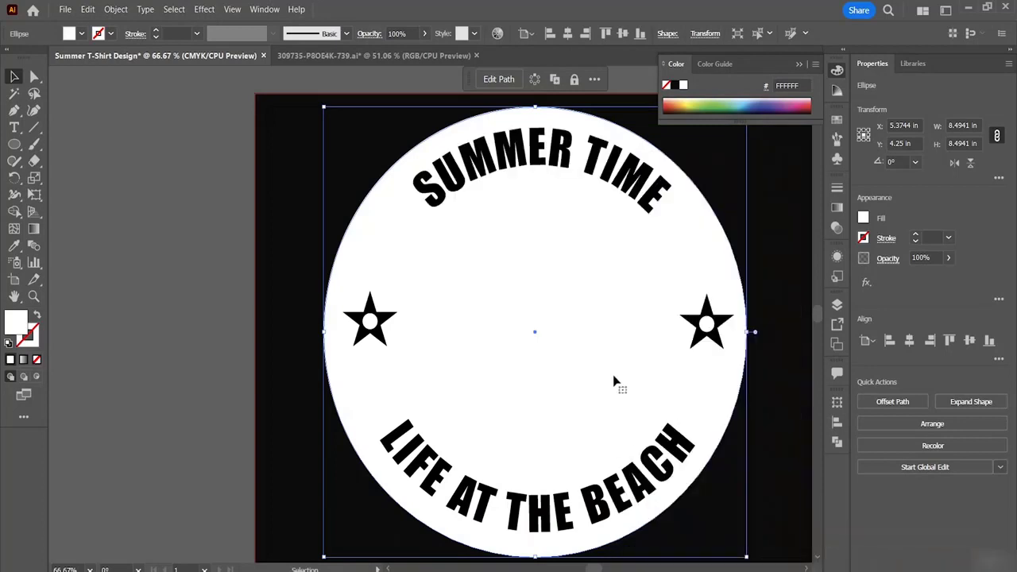
right_click(612, 383)
mouse_move(691, 507)
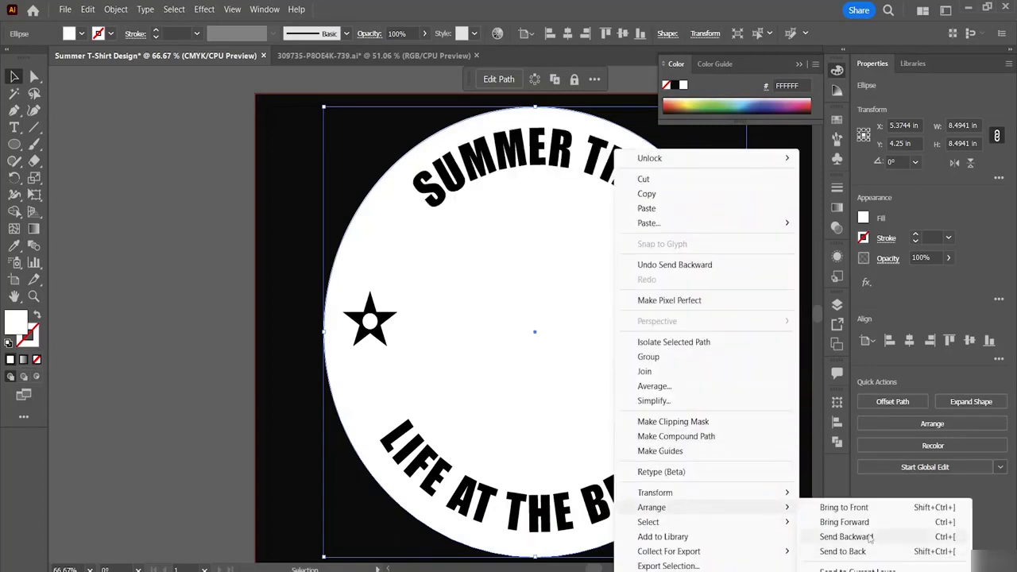
left_click(886, 537)
right_click(627, 404)
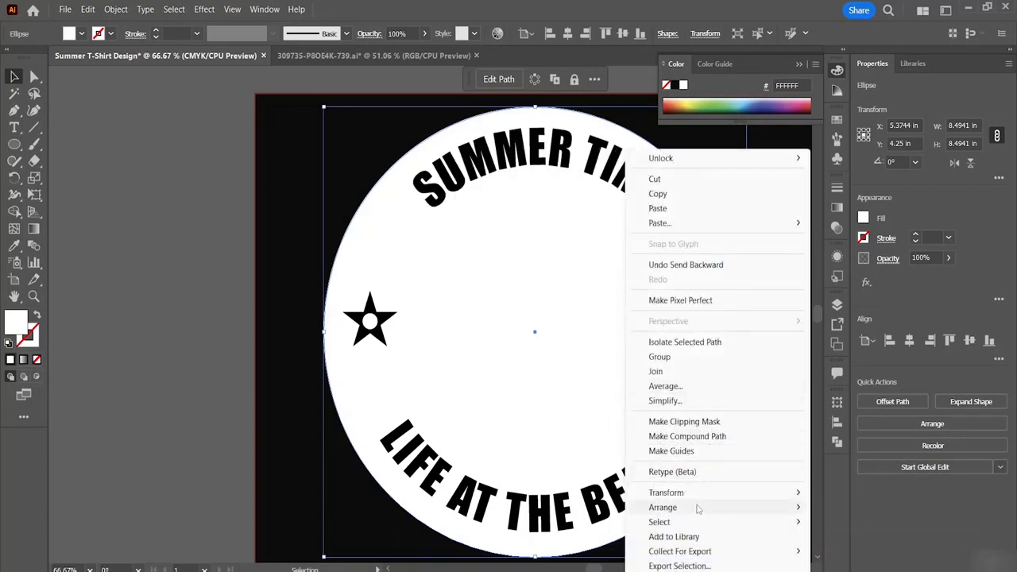
mouse_move(700, 508)
left_click(880, 537)
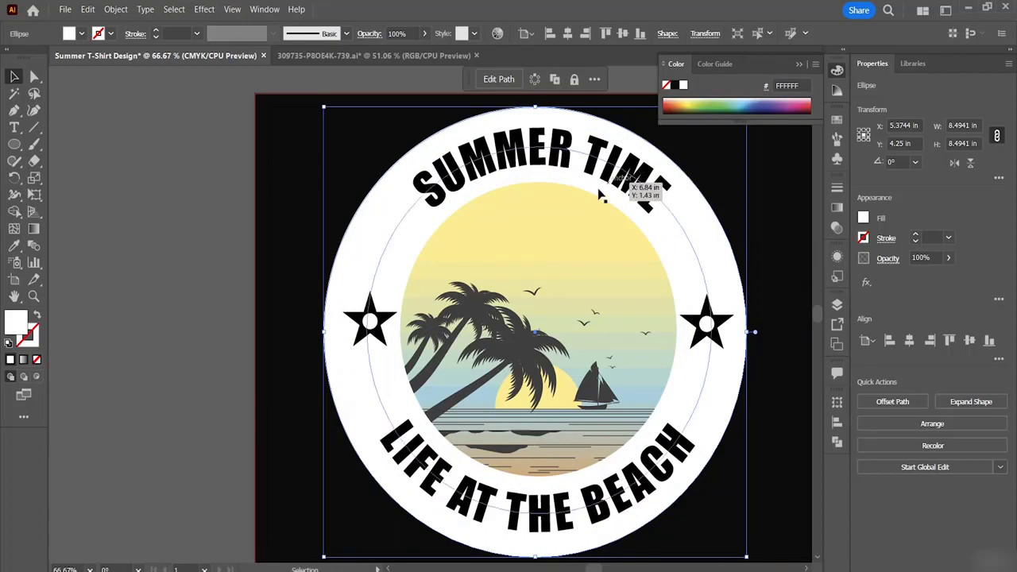
Try the artwork's light blue and pale yellow (FEEB88) as the backing circle's fill by sampling them from the sky.
left_click(15, 245)
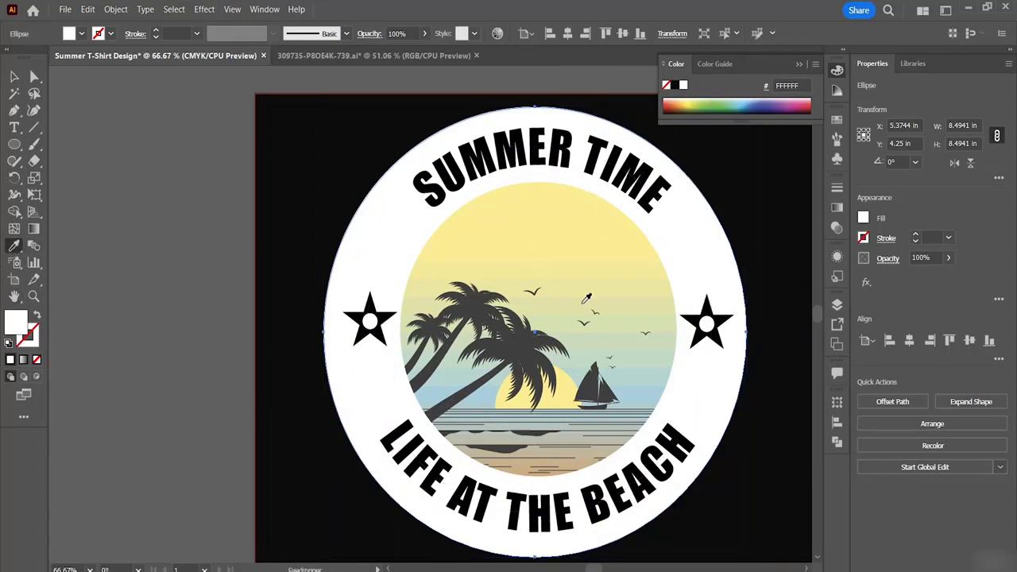
left_click(639, 383)
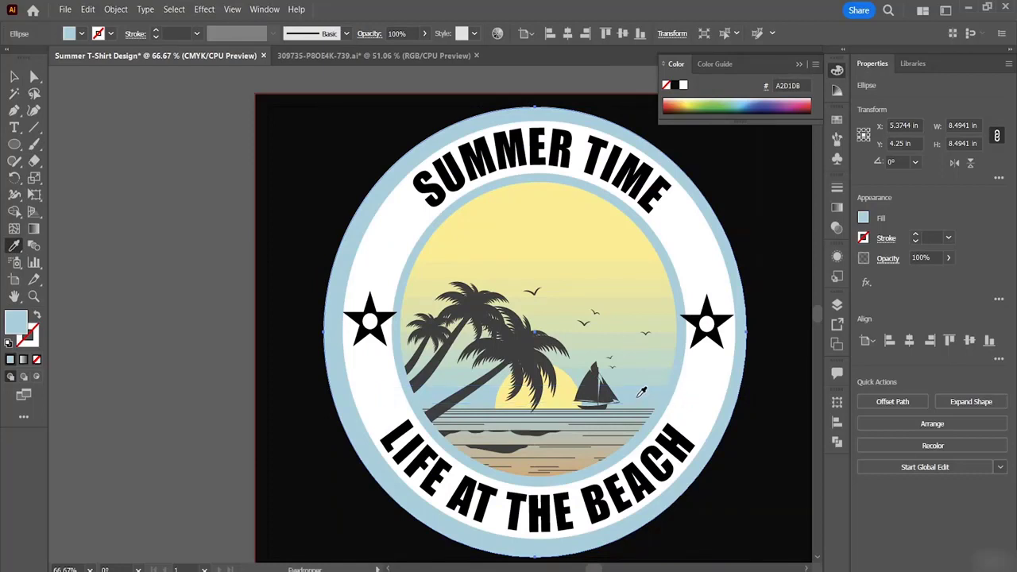
left_click(574, 205)
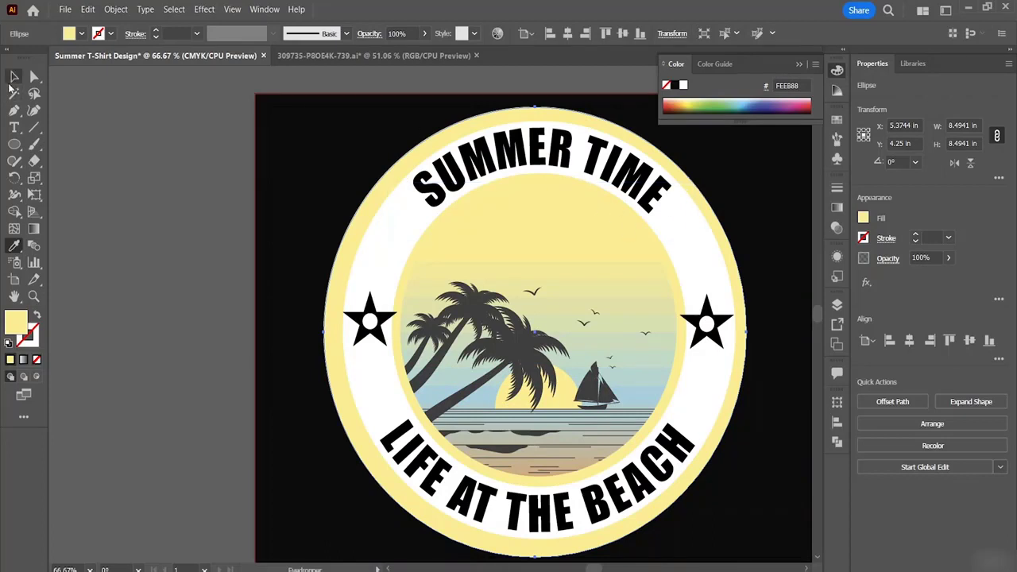
Scale the backing circle down about its center to about 8.26 in in diameter.
left_click(13, 76)
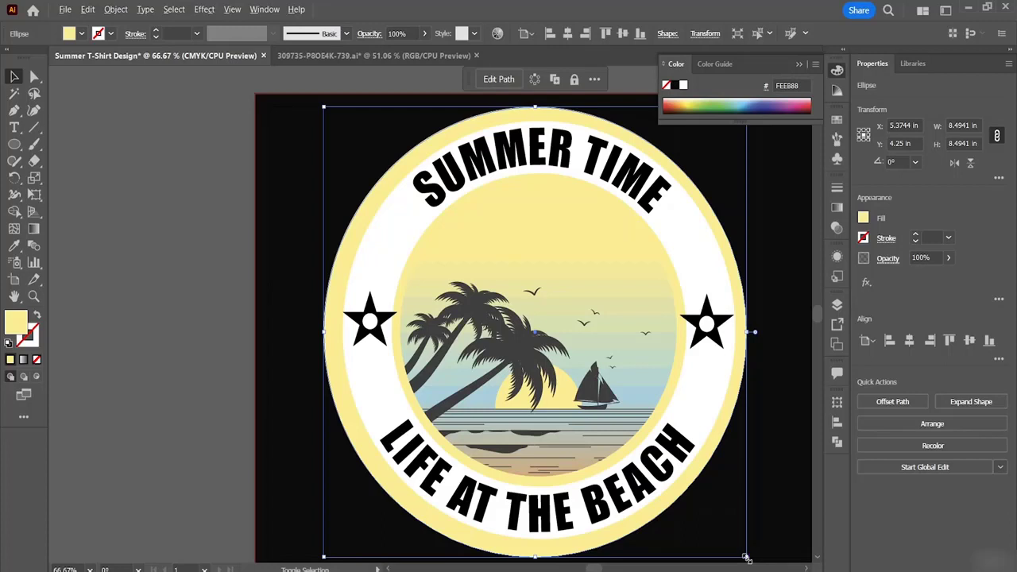
left_click_drag(745, 557, 743, 545)
left_click(784, 500)
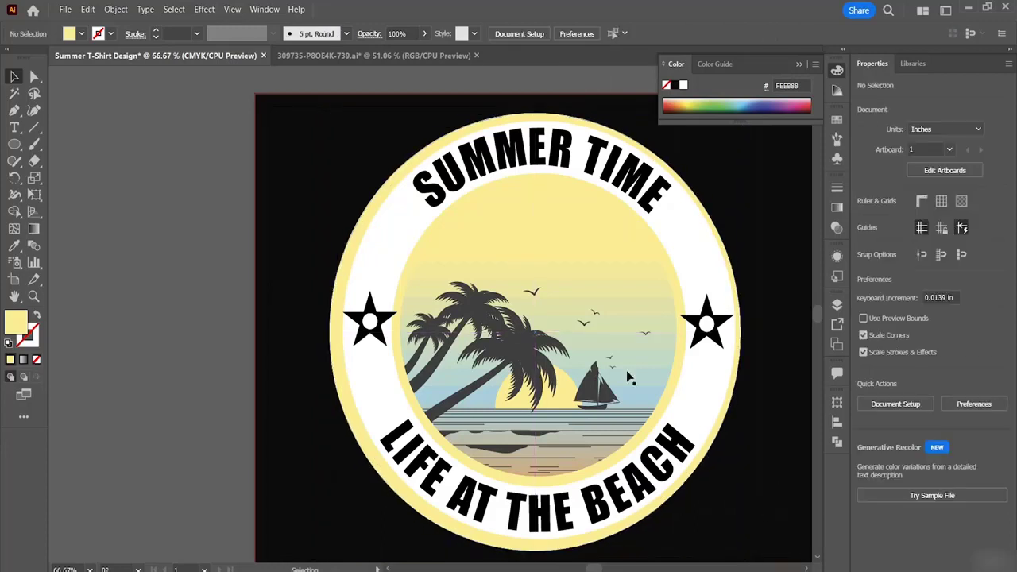
Align the backing circle and the white ring to each other's centers horizontally and vertically.
left_click(476, 135)
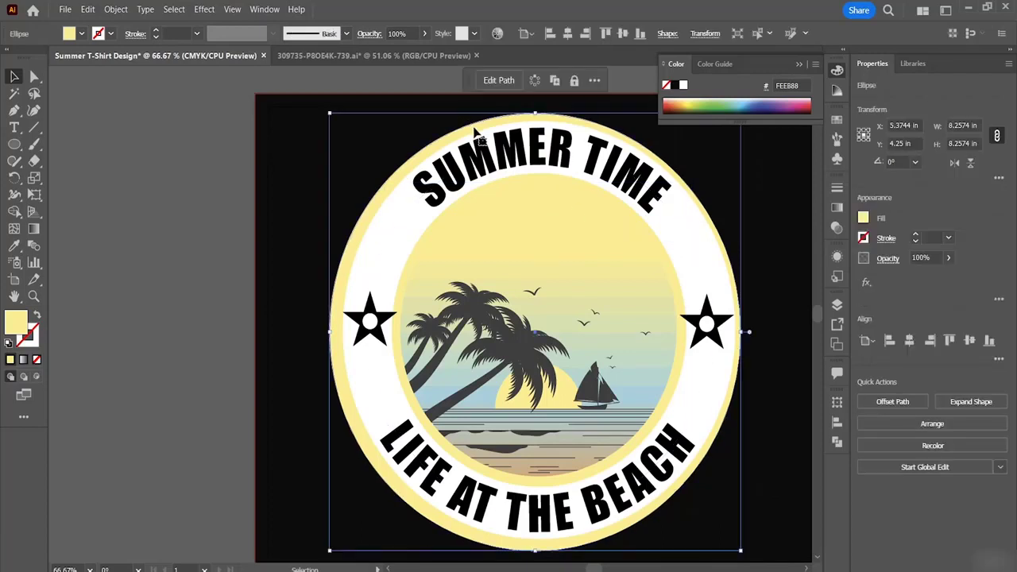
left_click(392, 205, "shift")
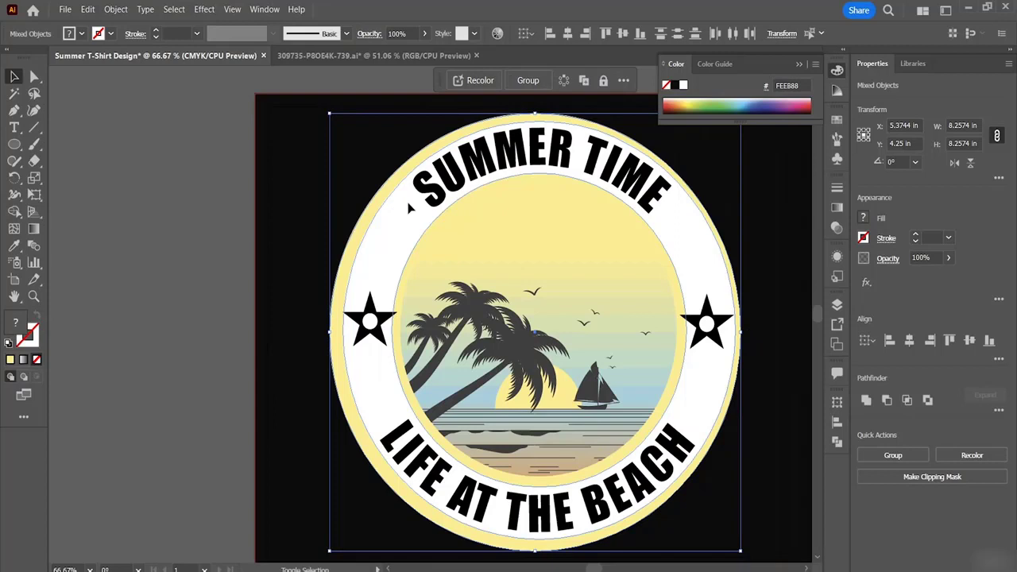
left_click(567, 34)
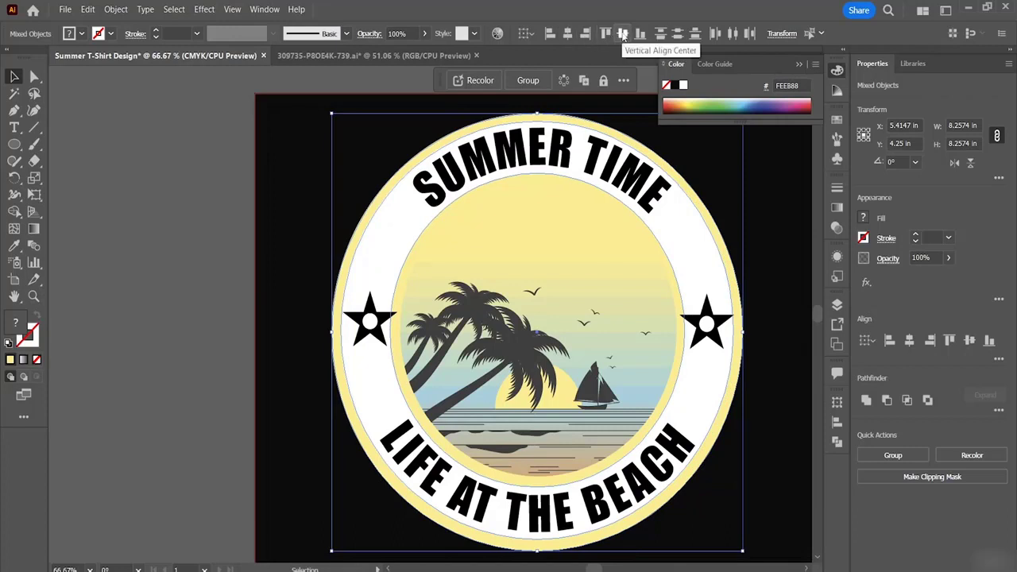
left_click(623, 34)
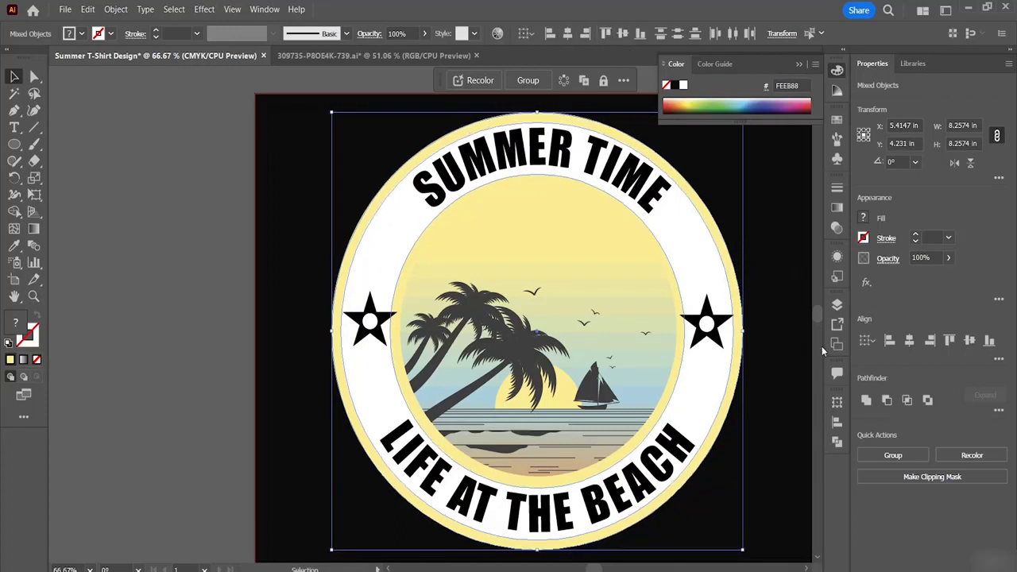
left_click(808, 375)
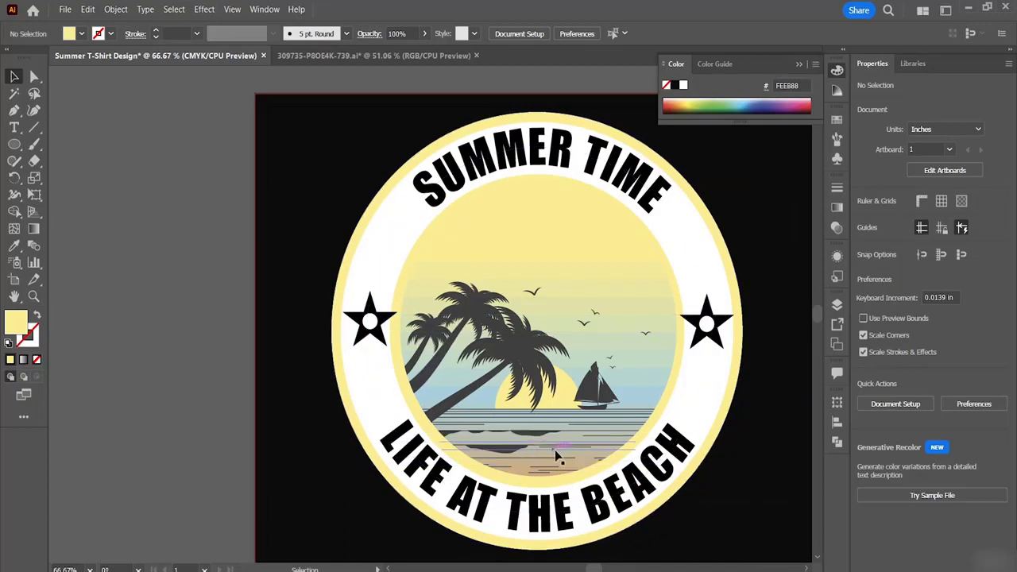
Fill the backing circle with the sand color (C5B799) sampled from the beach in the artwork.
left_click(394, 191)
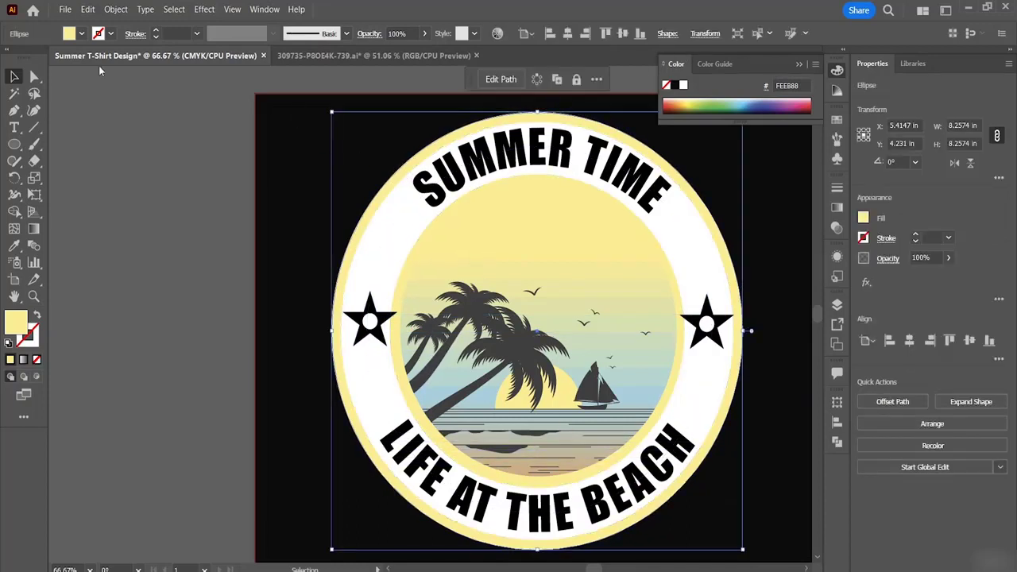
left_click(15, 246)
left_click(479, 384)
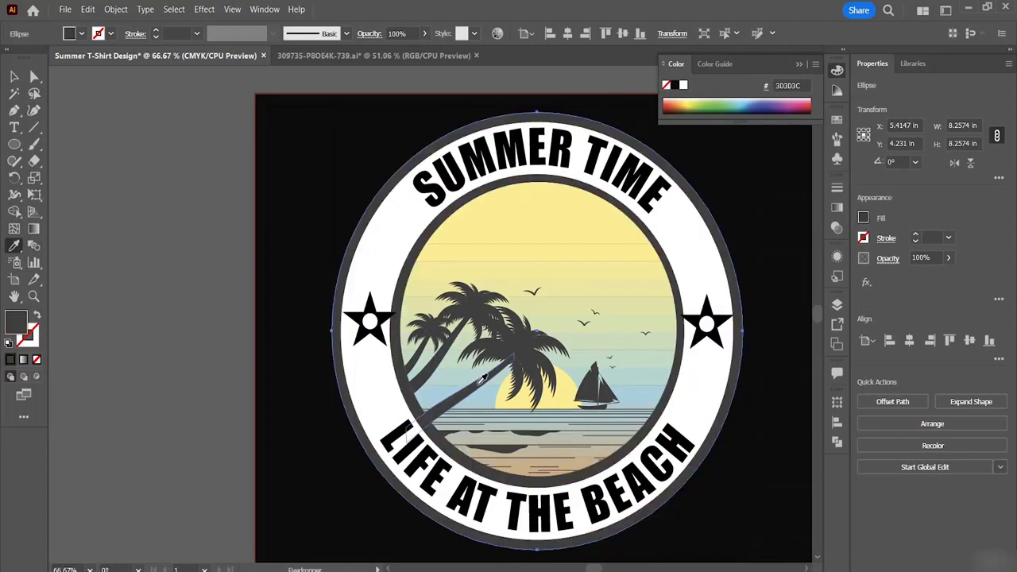
left_click(541, 459)
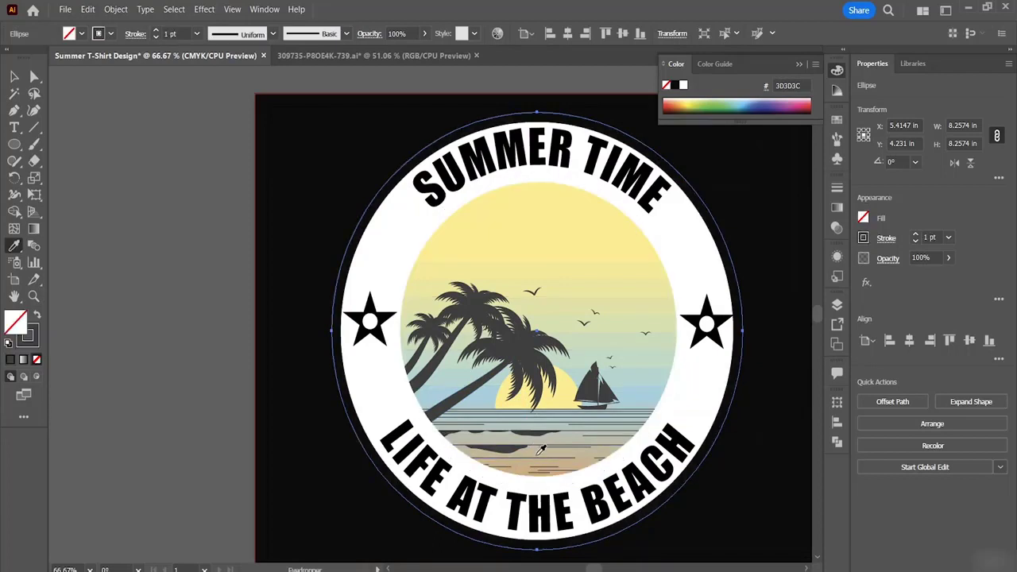
left_click(540, 451)
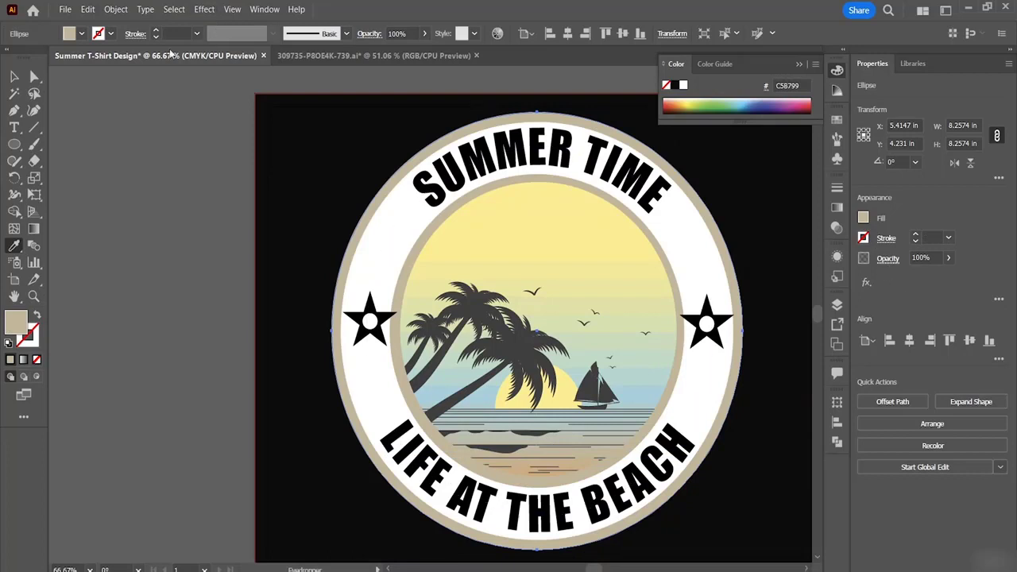
left_click(14, 76)
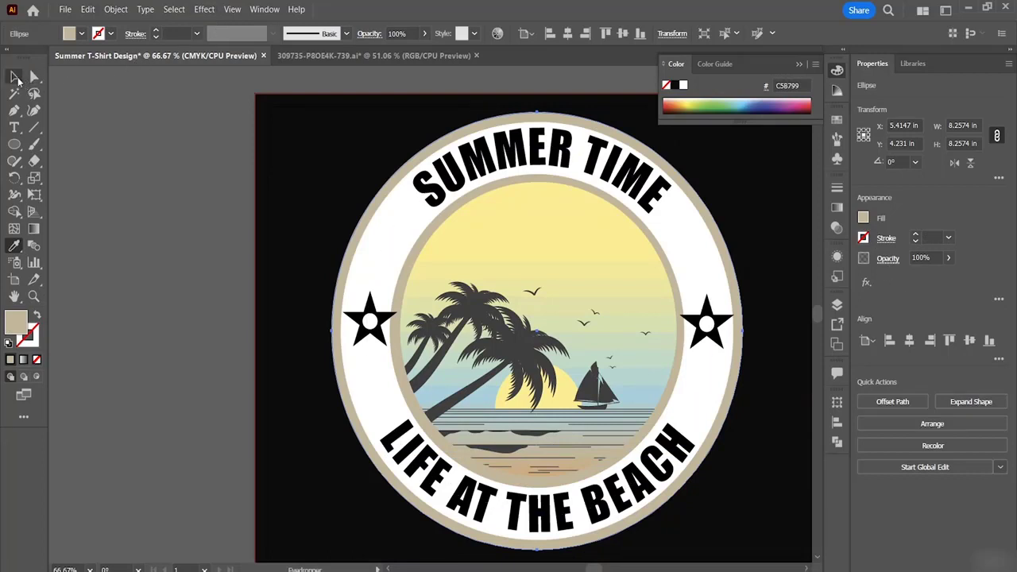
left_click(302, 159)
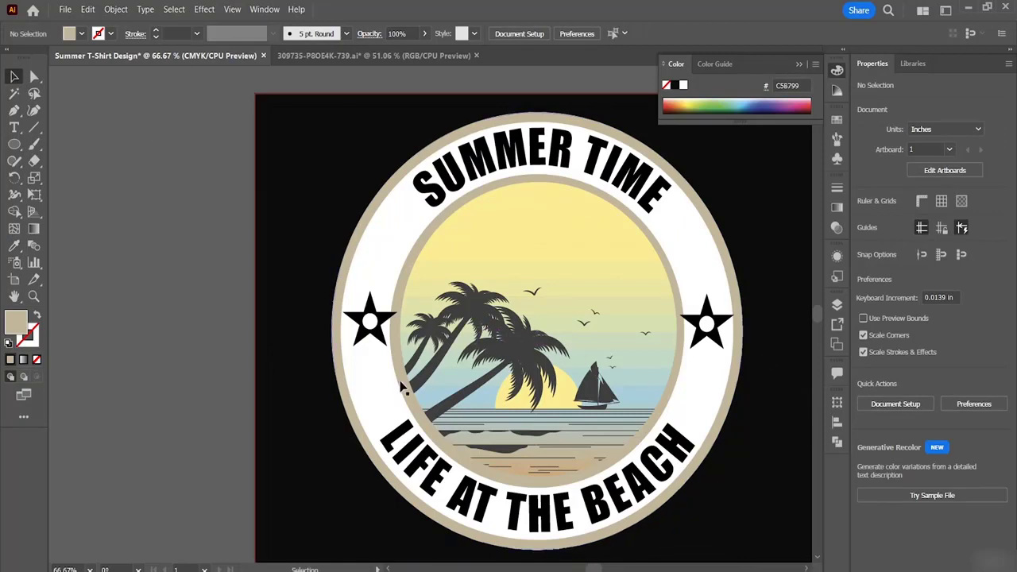
Move the left star about 0.15 in outward and 0.1 in up, and shift the right star outward and up to match.
left_click_drag(365, 327, 366, 321)
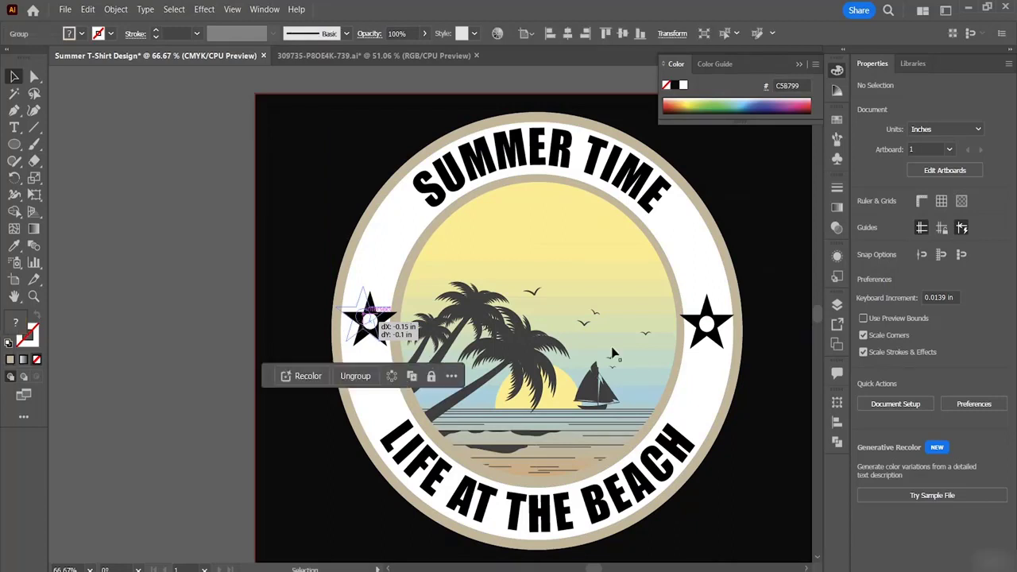
left_click(713, 384)
left_click(712, 326)
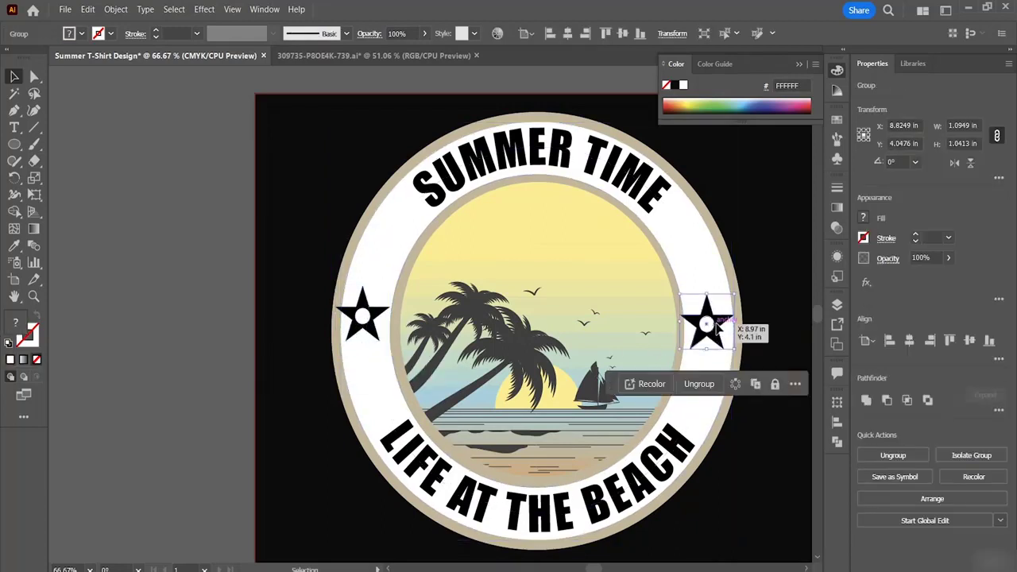
left_click_drag(717, 328, 723, 322)
left_click(801, 344)
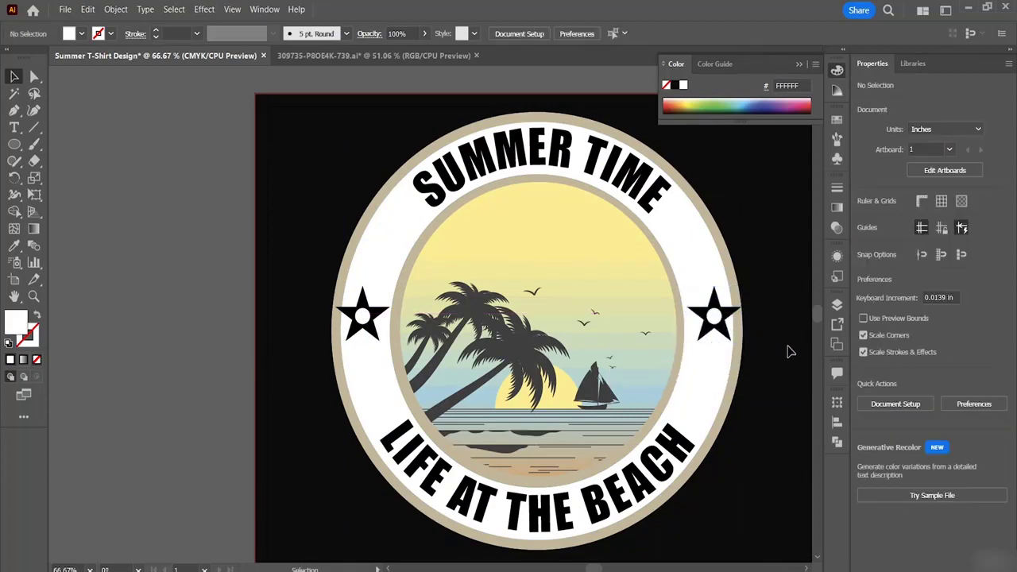
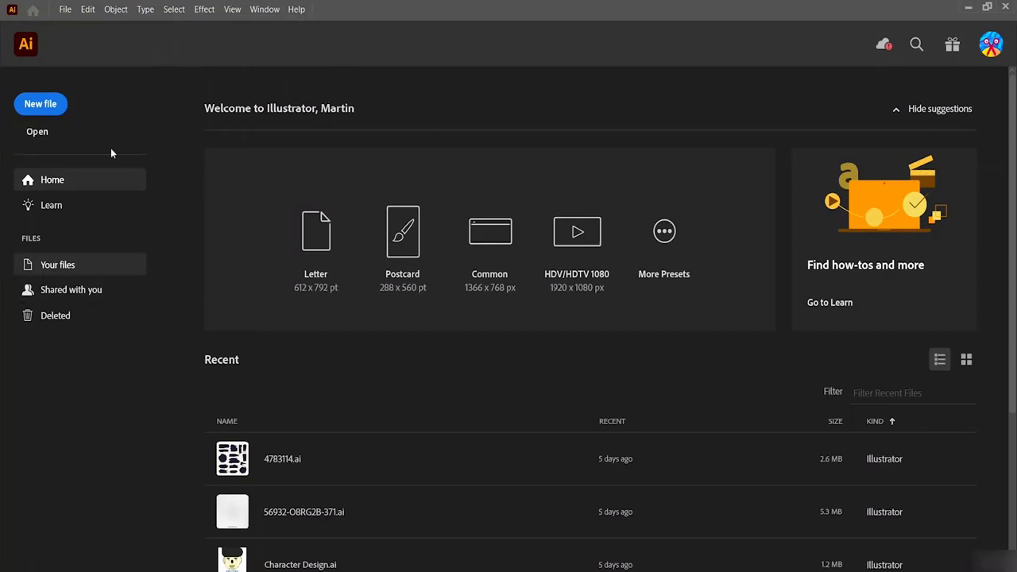
Create a new 11 × 8.5 in landscape CMYK document named Class Project-1.
left_click(40, 110)
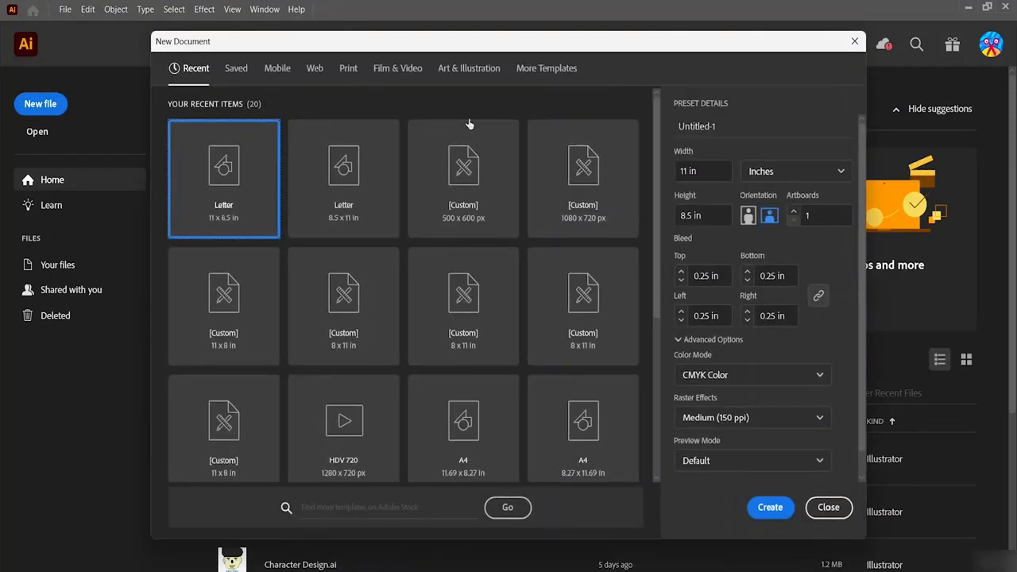
left_click(737, 132)
key("BackSpace")
key("BackSpace")
key("BackSpace")
key("BackSpace")
key("BackSpace")
key("BackSpace")
key("BackSpace")
key("BackSpace")
key("BackSpace")
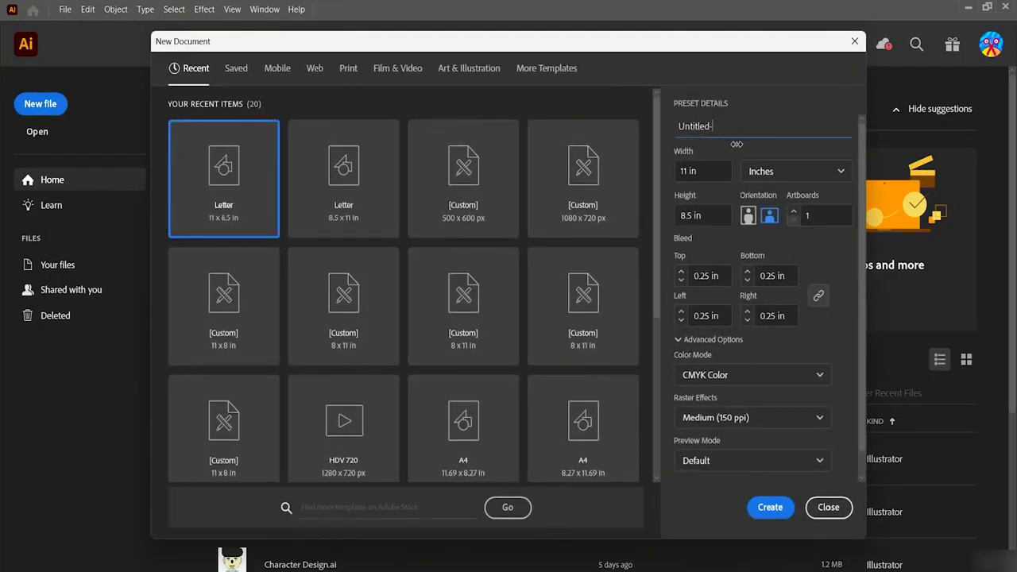
key("BackSpace")
type("F")
key("BackSpace")
type("Class Project-1")
left_click(762, 504)
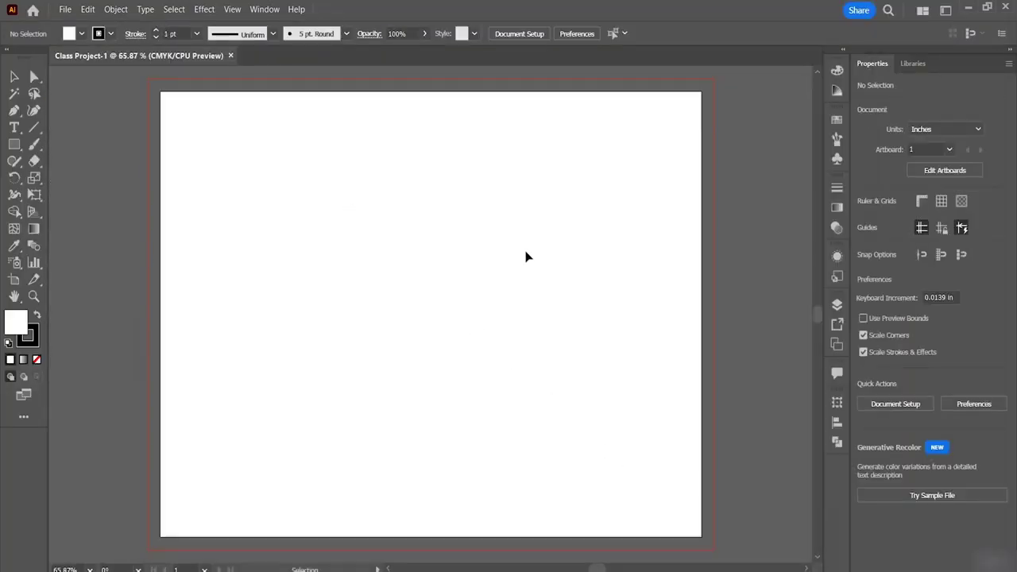
Draw a square about 2.12 in wide in the artboard's upper middle and round all its corners strongly into a head shape.
left_click(13, 145)
left_click(13, 145)
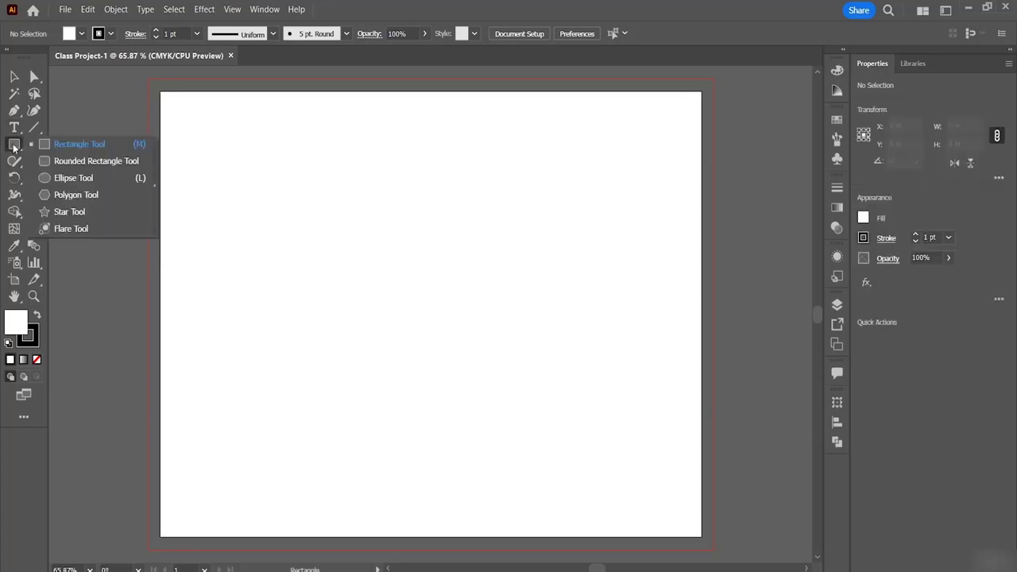
left_click(72, 145)
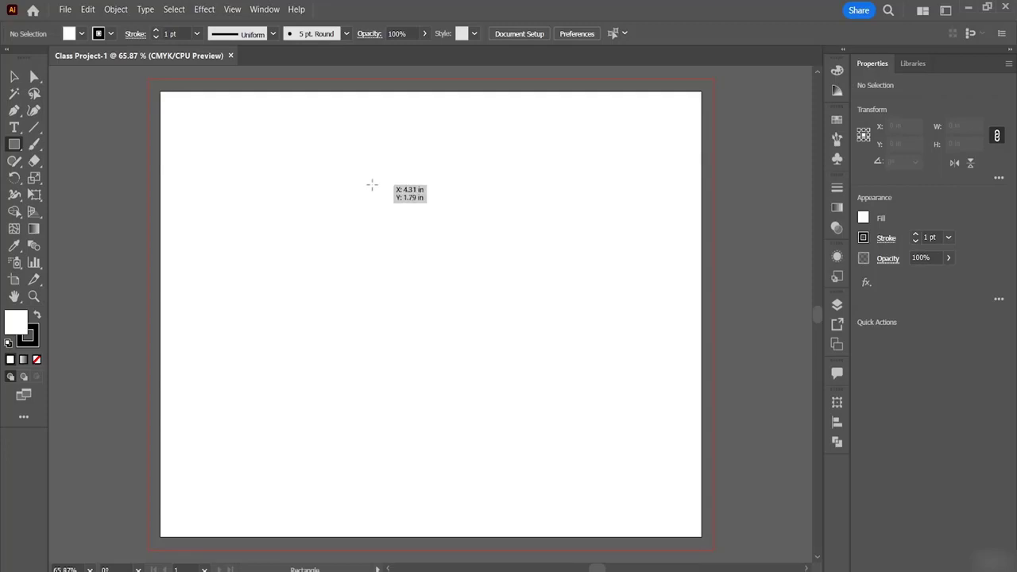
left_click_drag(339, 181, 440, 267)
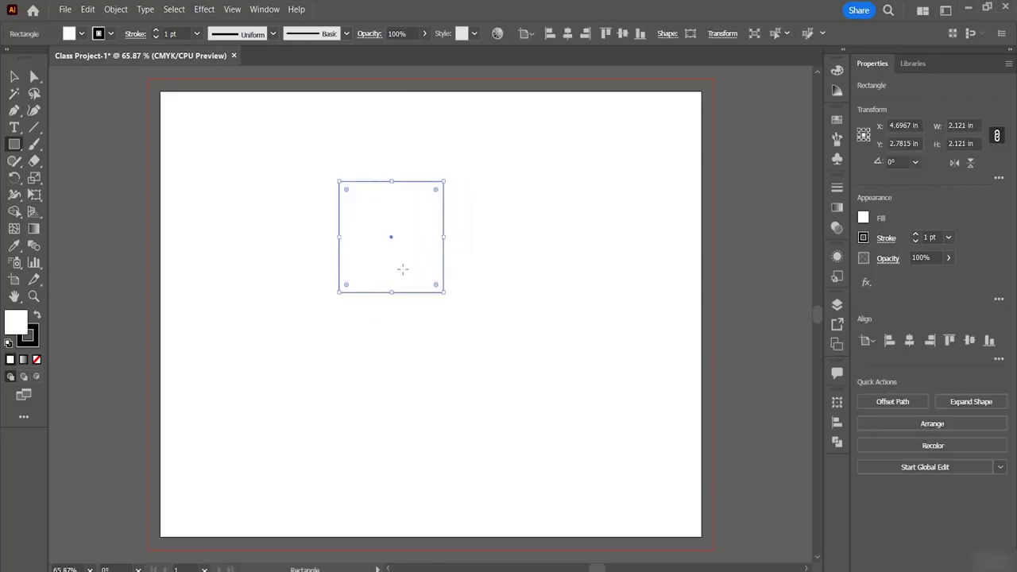
left_click(14, 75)
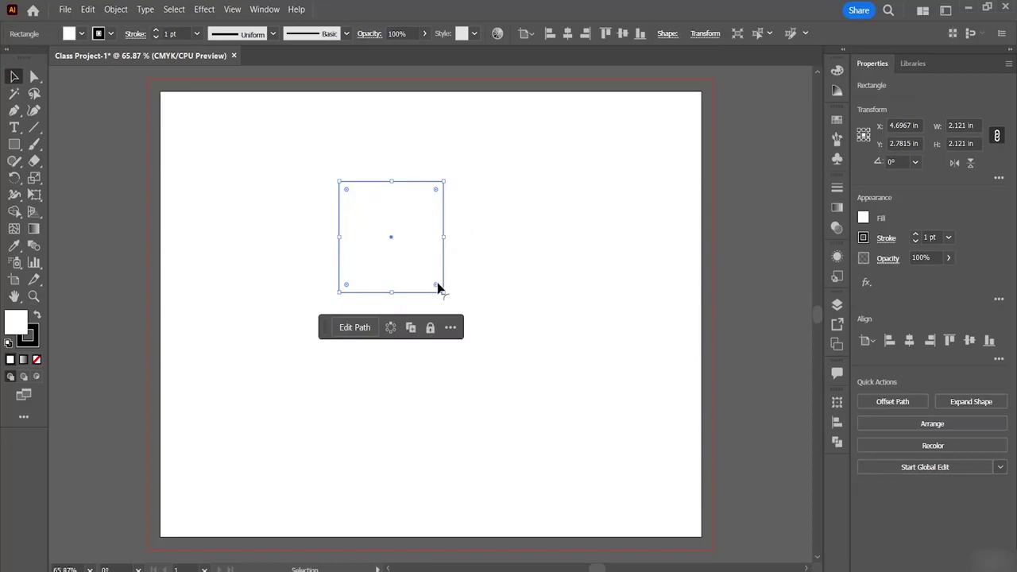
left_click_drag(436, 288, 469, 204)
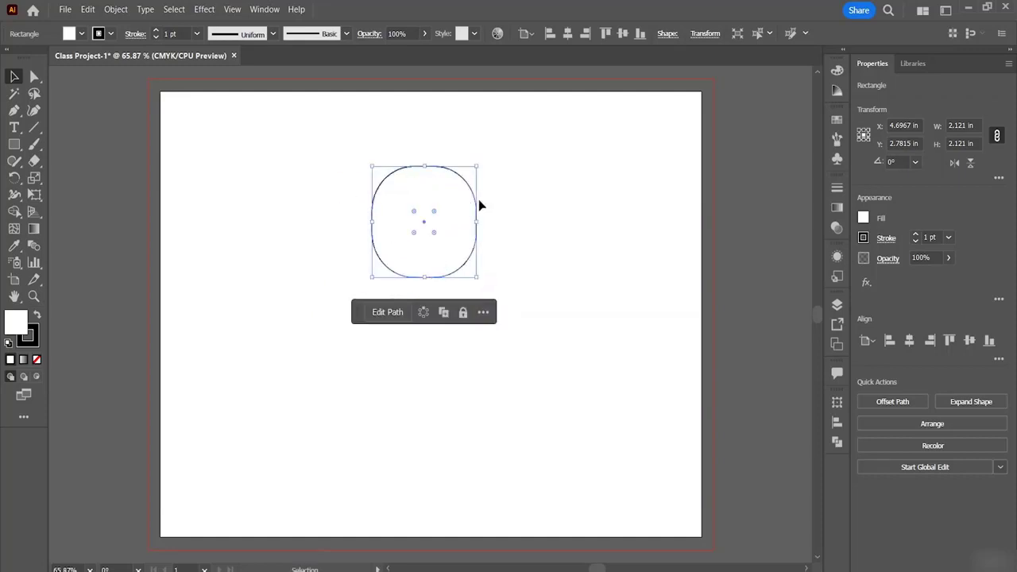
left_click(508, 211)
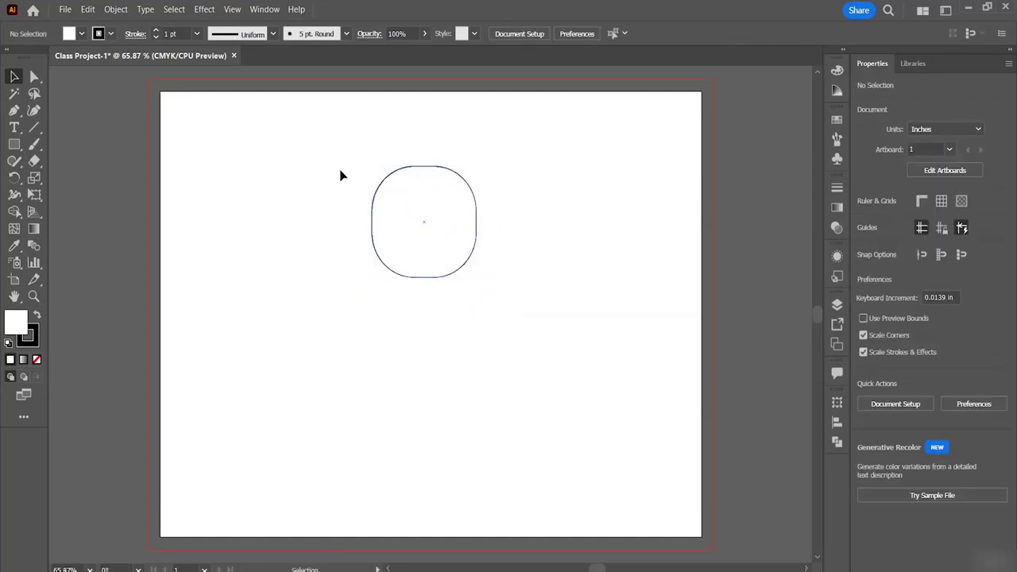
Draw a jagged fringe line with the Pen tool across the head's upper part, from its left edge to its right edge.
left_click(13, 112)
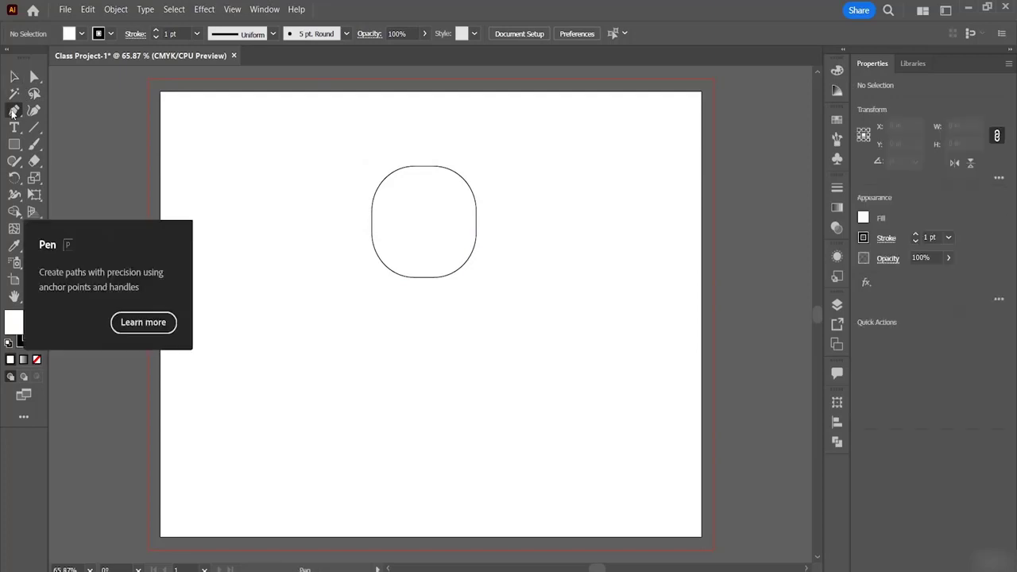
left_click(372, 205)
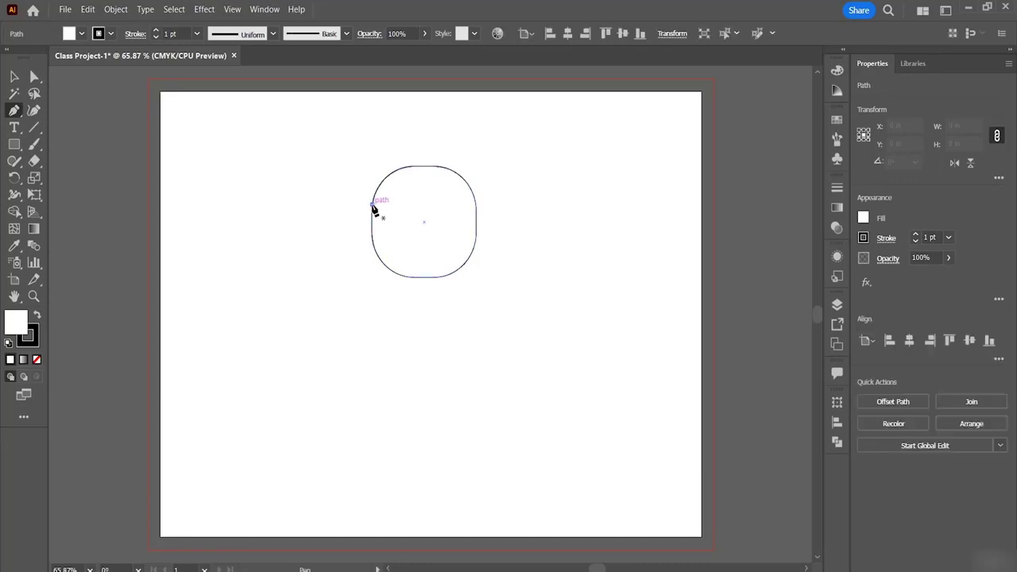
left_click_drag(395, 201, 407, 218)
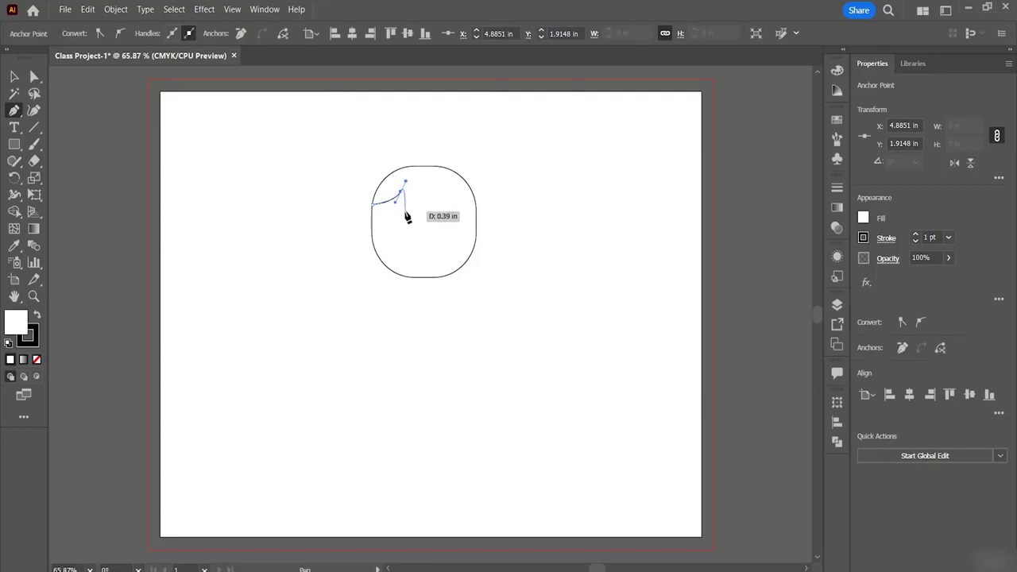
left_click(405, 212)
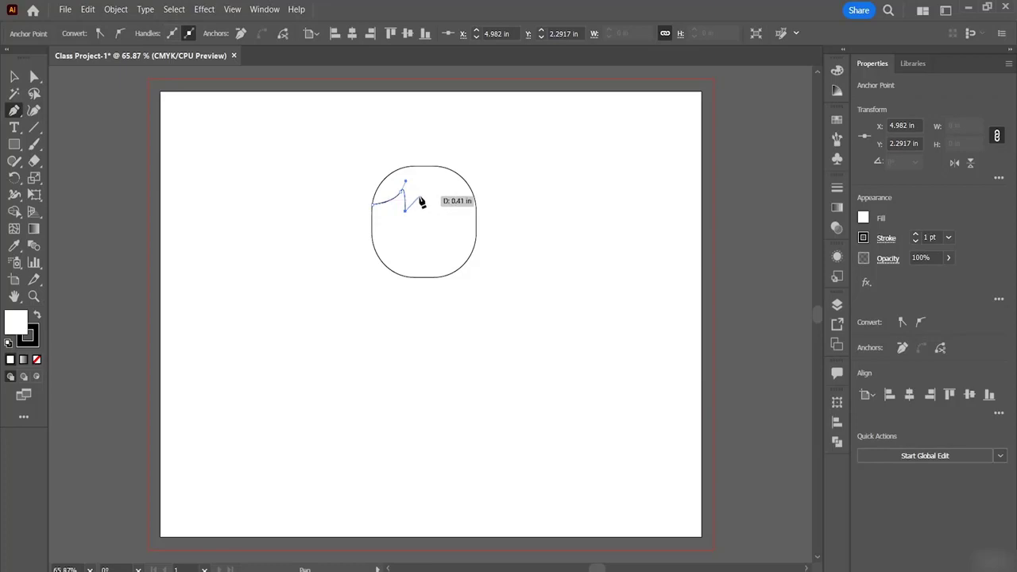
left_click(423, 194)
left_click_drag(422, 186, 463, 205)
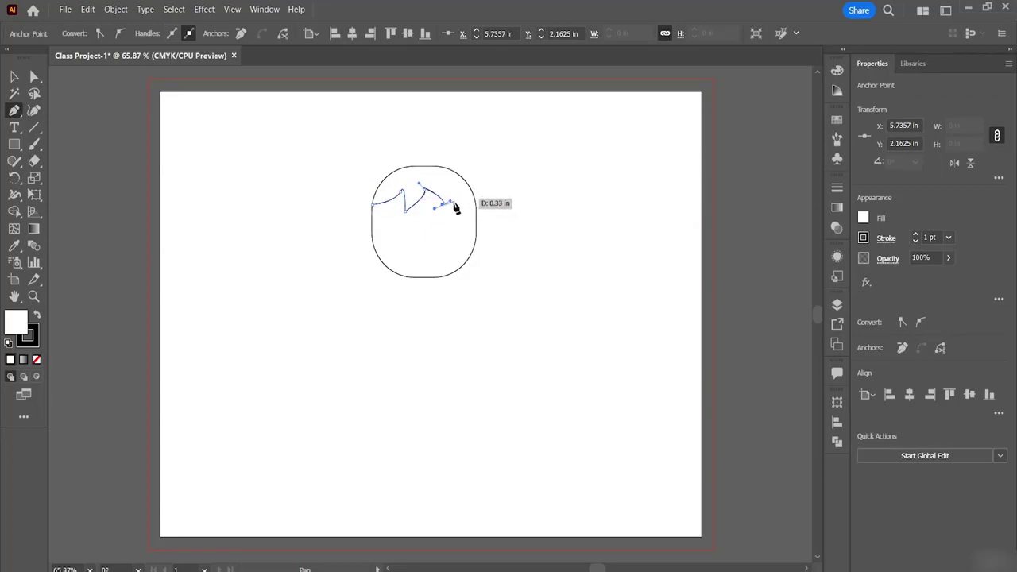
key("ctrl+z")
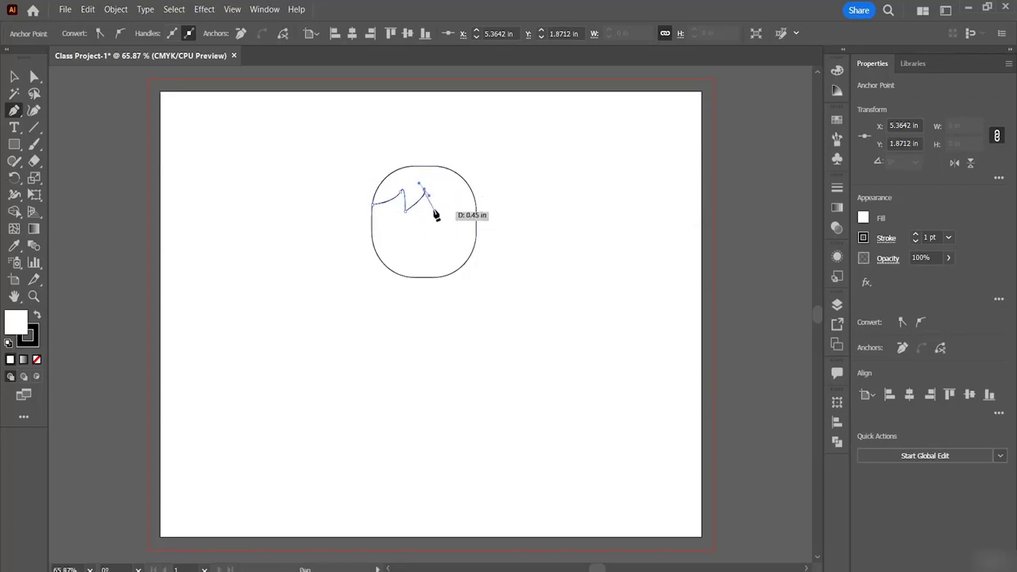
left_click(435, 209)
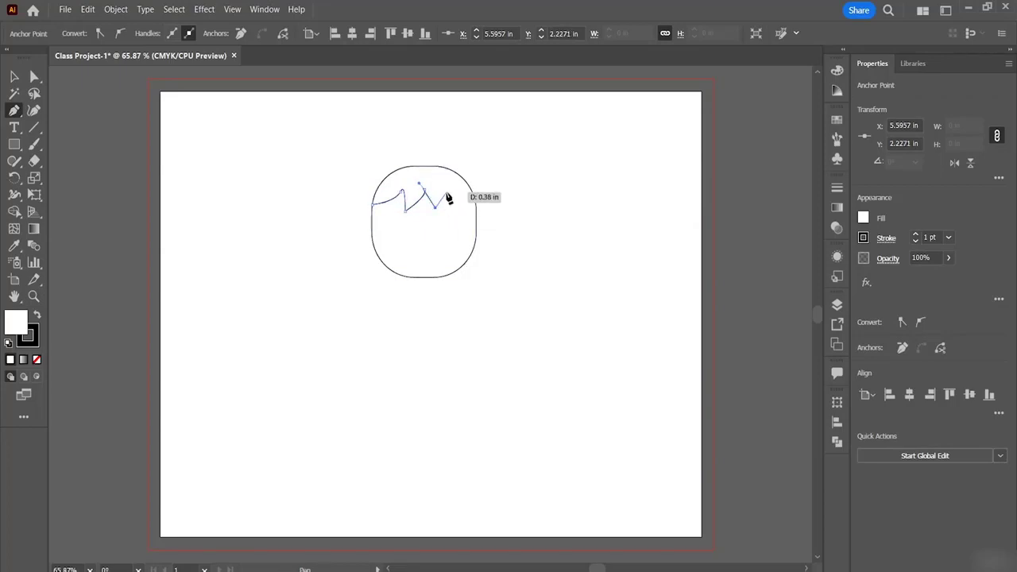
left_click(445, 193)
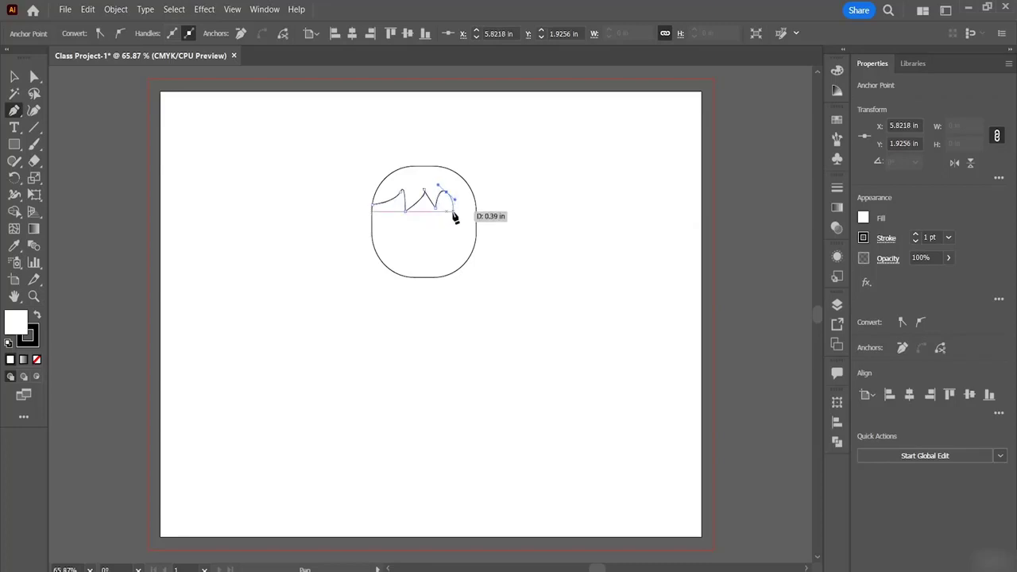
left_click(454, 210)
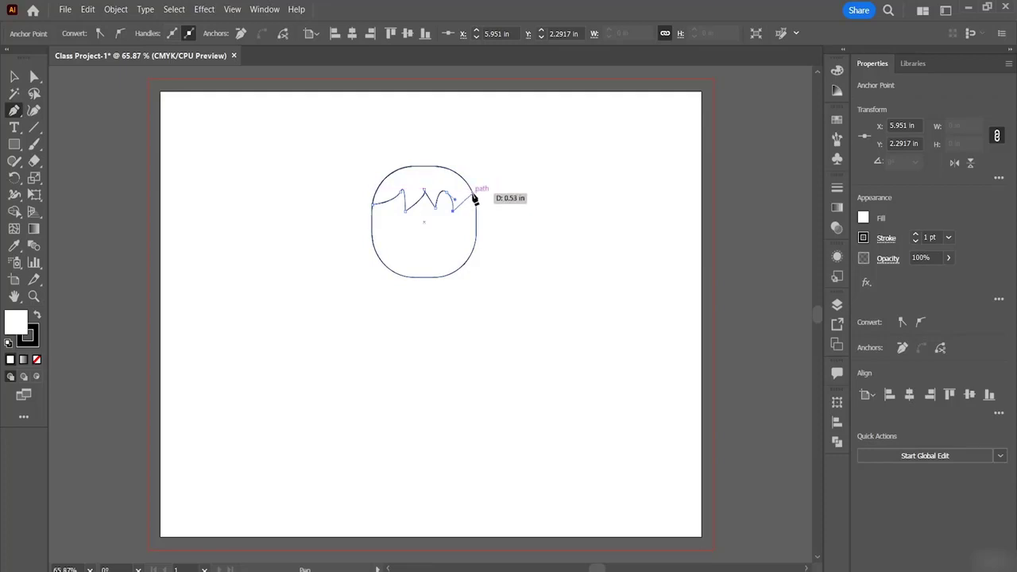
left_click(473, 195)
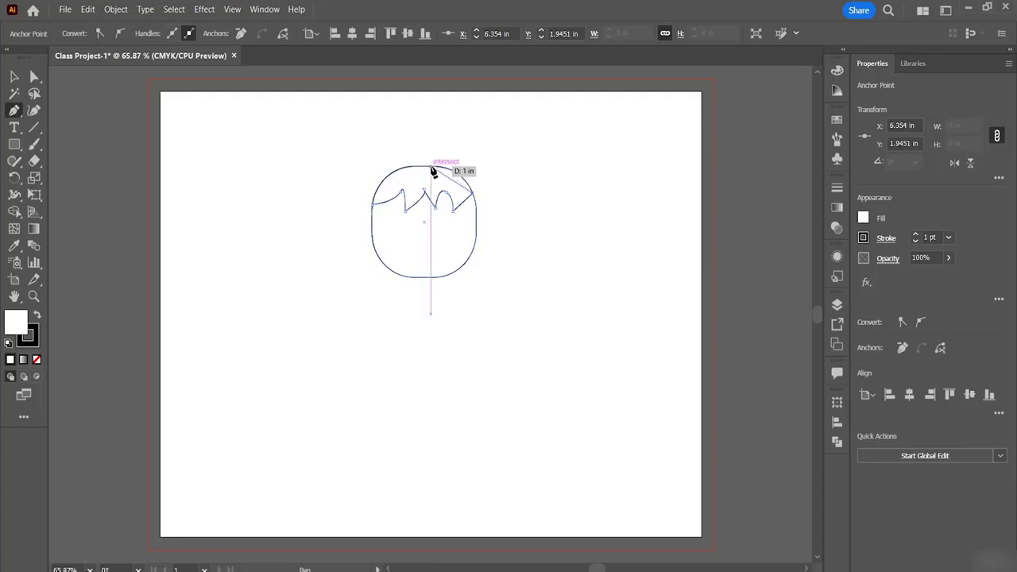
Close the hair outline with a curve along the top of the head back to the path's starting point.
left_click_drag(431, 167, 394, 164)
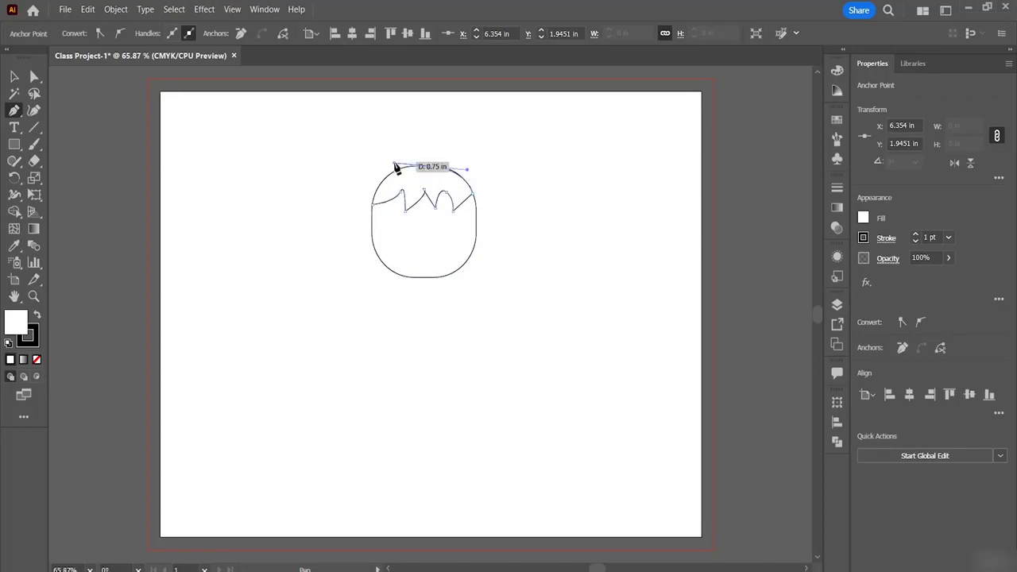
left_click(373, 205)
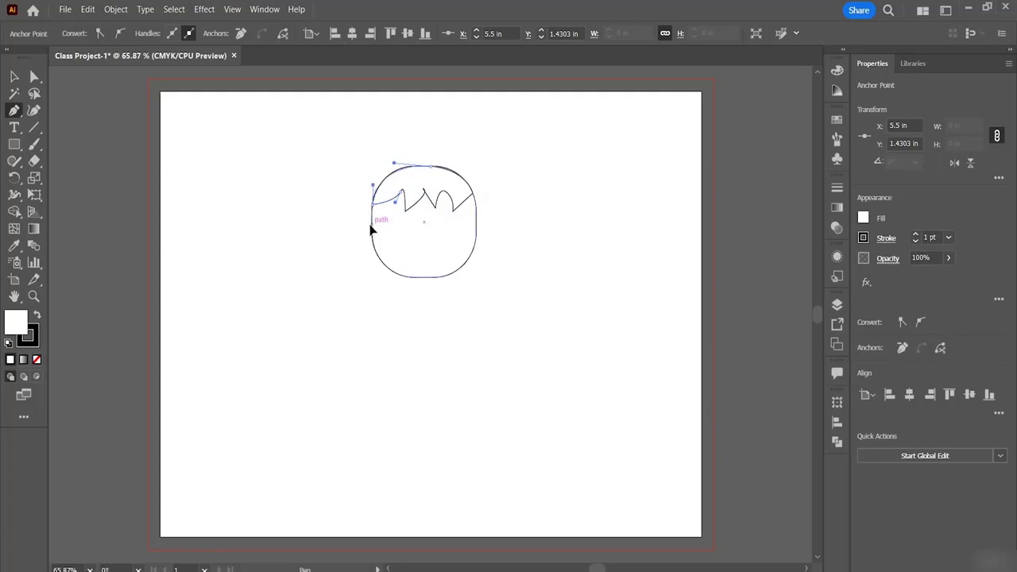
left_click_drag(370, 227, 371, 227)
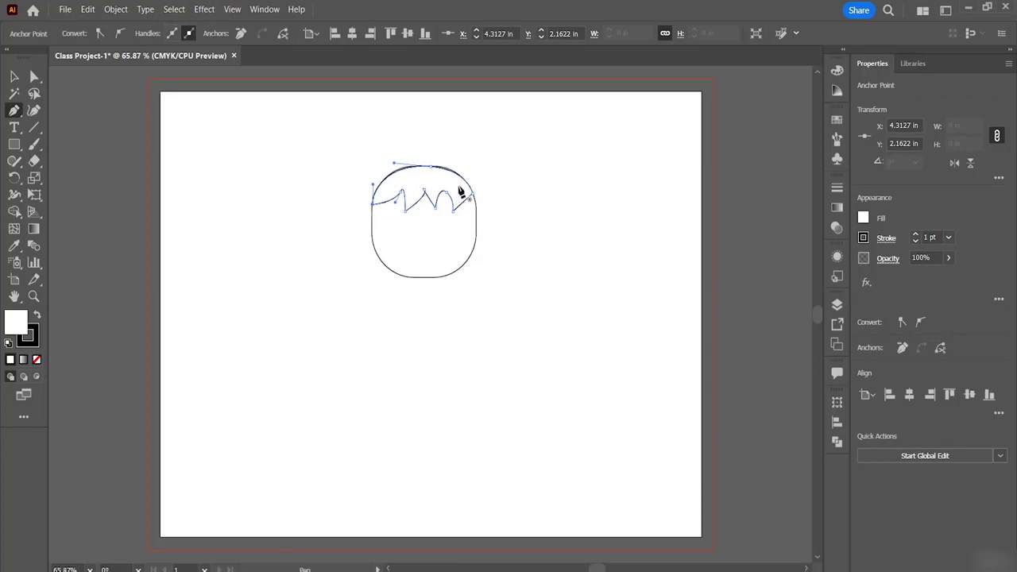
Fill the hair shape with dark gray.
left_click(14, 76)
left_click(456, 184)
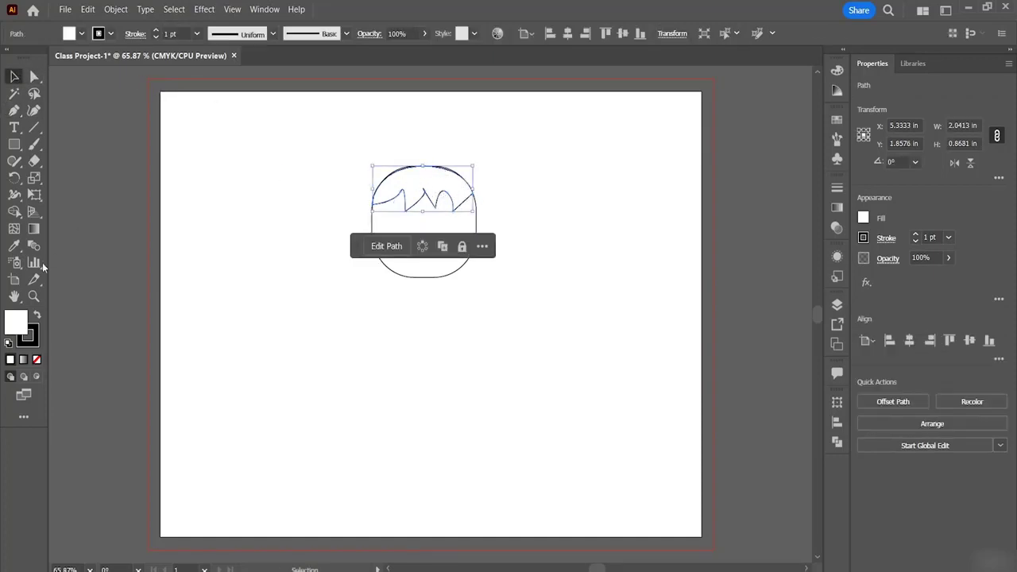
double_click(17, 323)
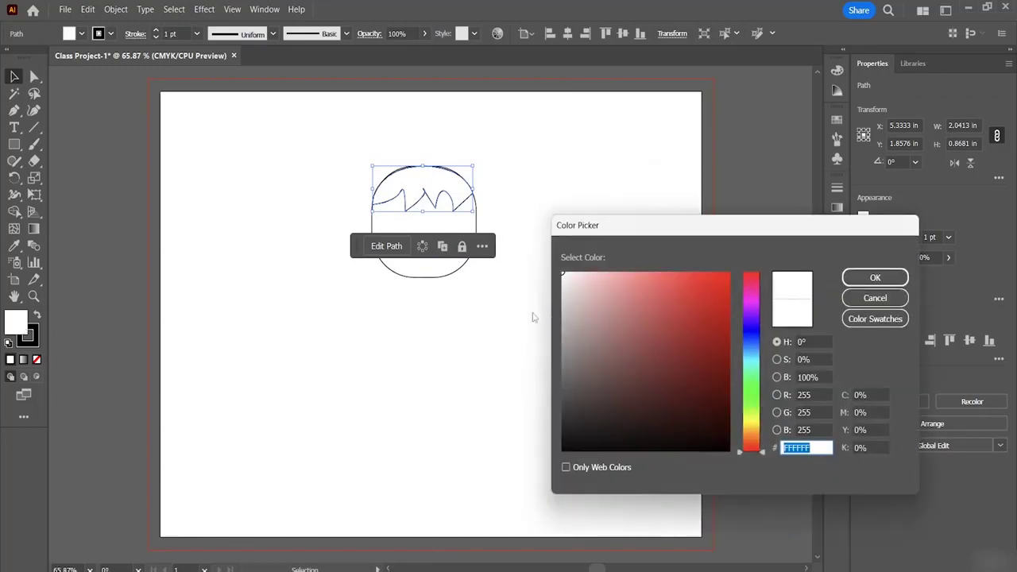
left_click_drag(561, 272, 543, 395)
left_click(875, 277)
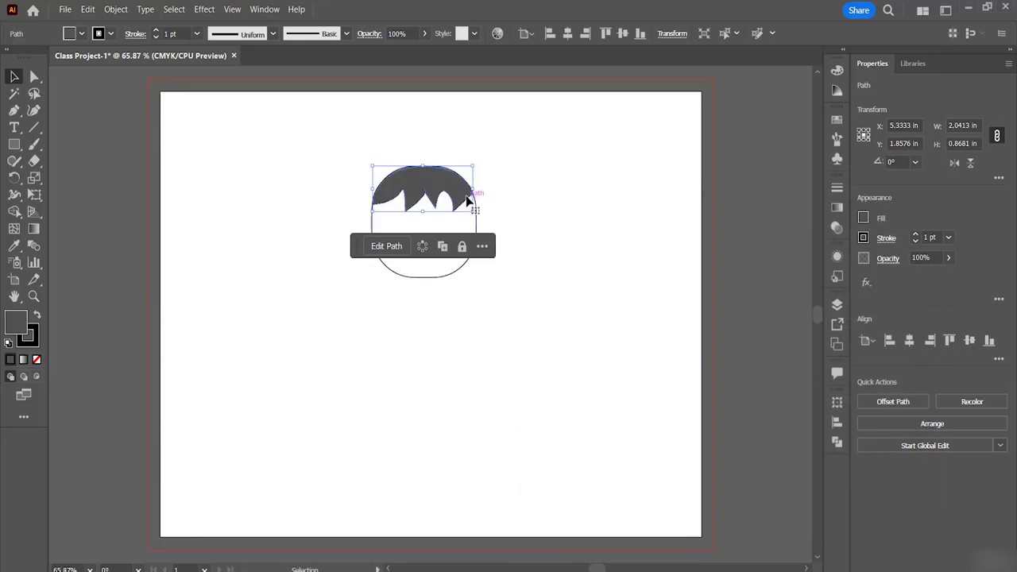
Move the anchor at the hair's right corner slightly down and outward onto the head's edge.
left_click(34, 77)
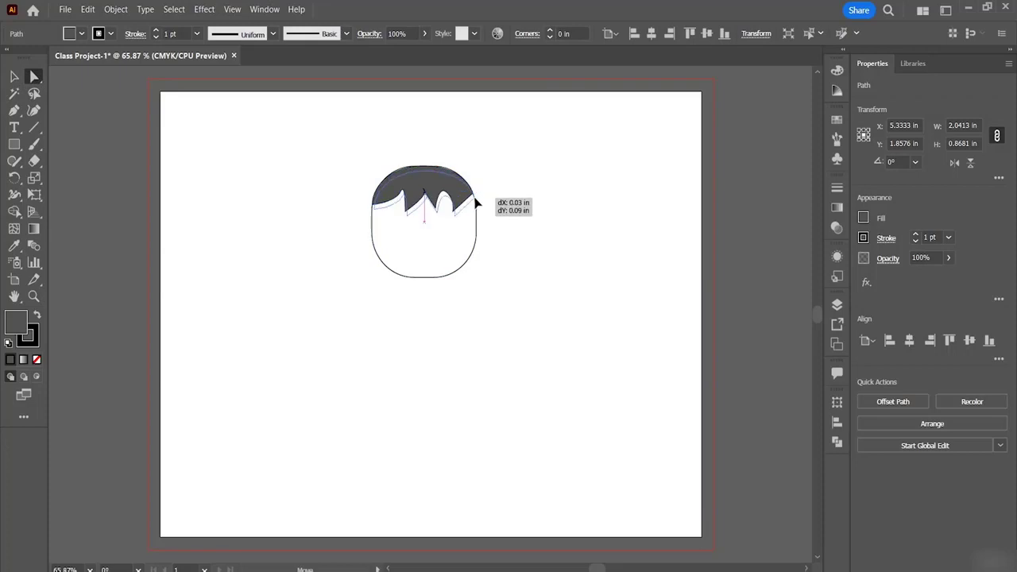
left_click(473, 198)
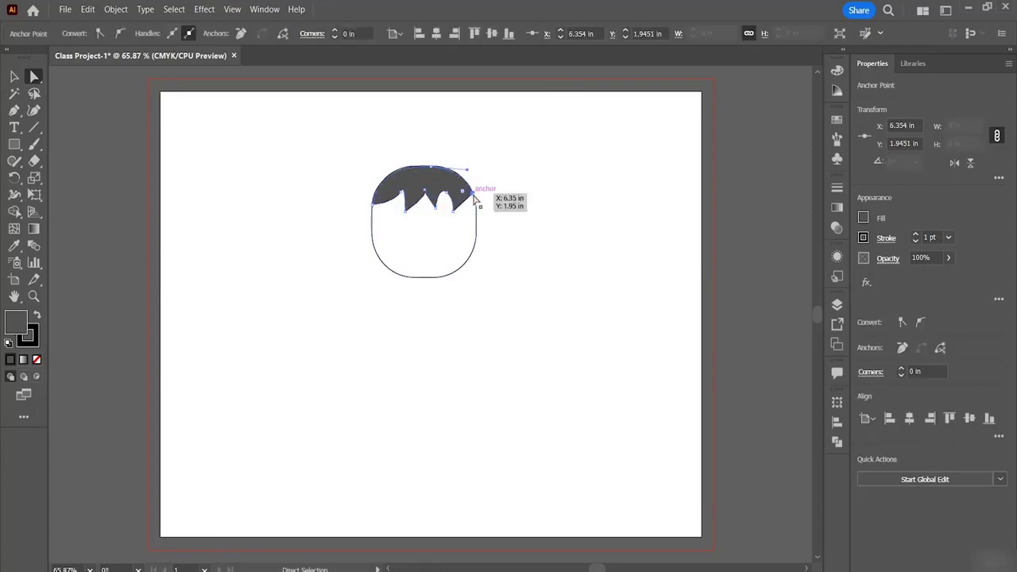
left_click_drag(473, 197, 475, 200)
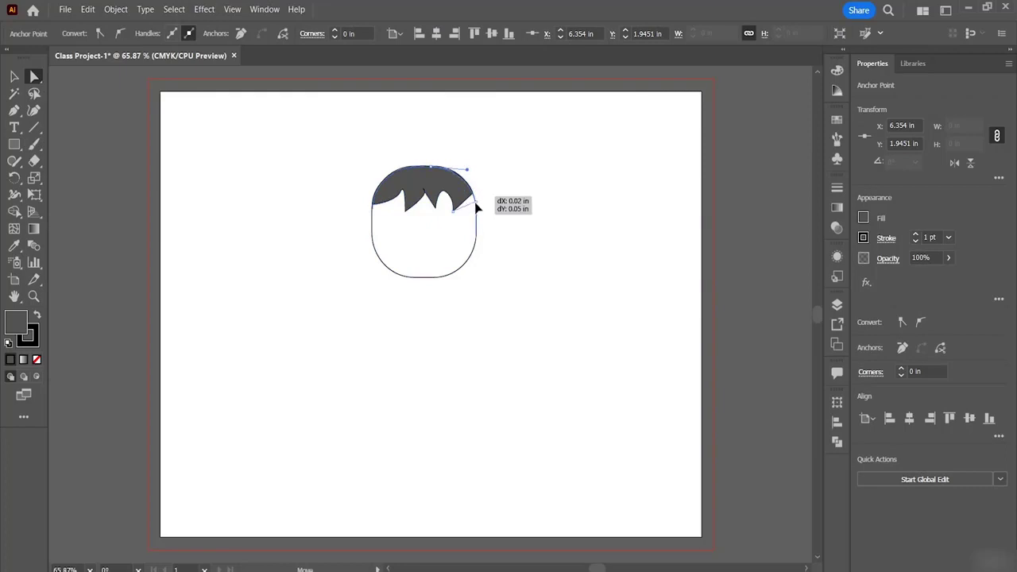
left_click_drag(475, 205, 475, 205)
left_click(510, 201)
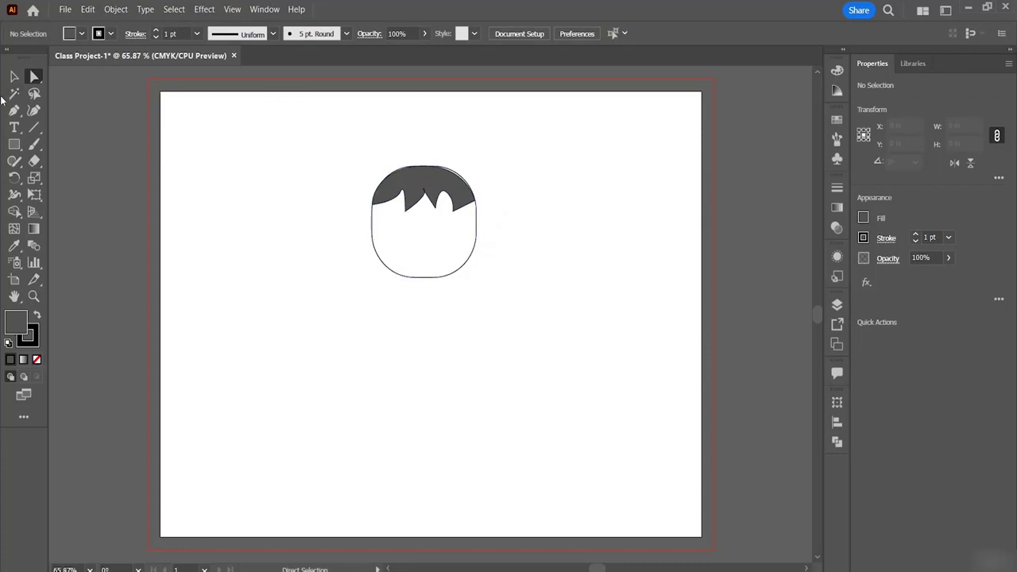
Draw a circle about 0.72 in in diameter in the empty area to the left of the head.
left_click(14, 147)
left_click(64, 178)
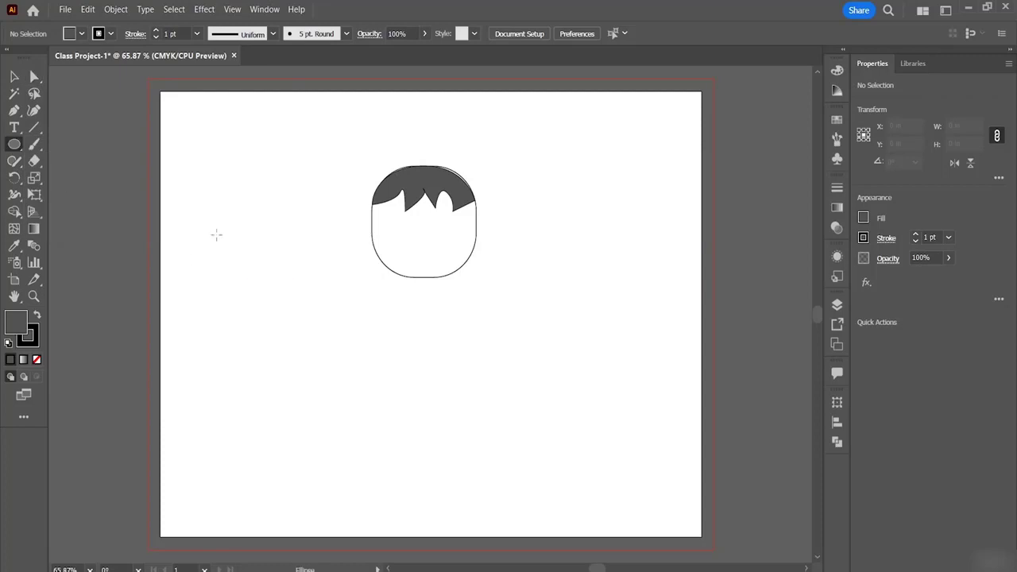
left_click_drag(229, 232, 237, 240)
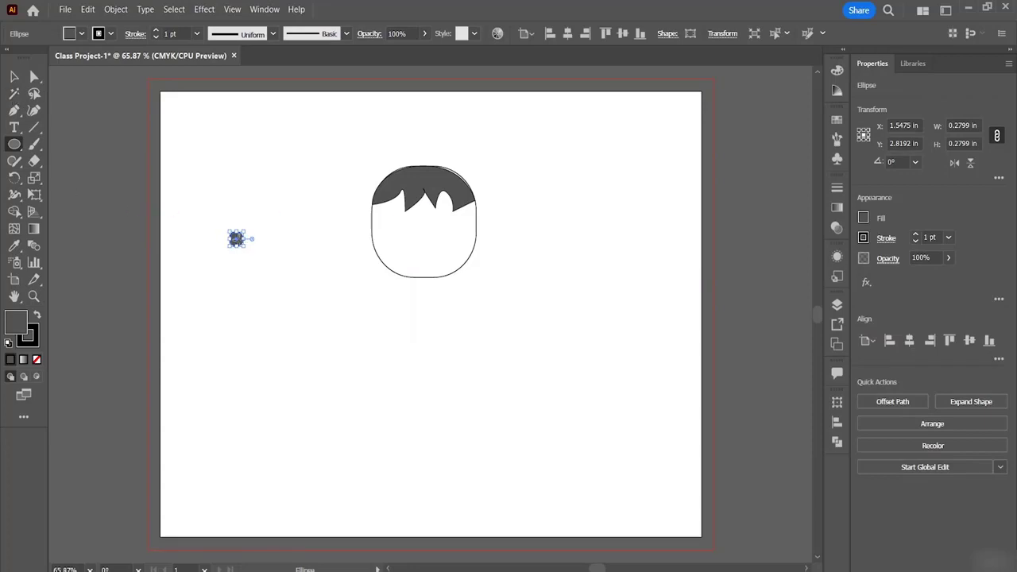
left_click_drag(225, 223, 243, 240)
left_click(14, 76)
left_click(273, 213)
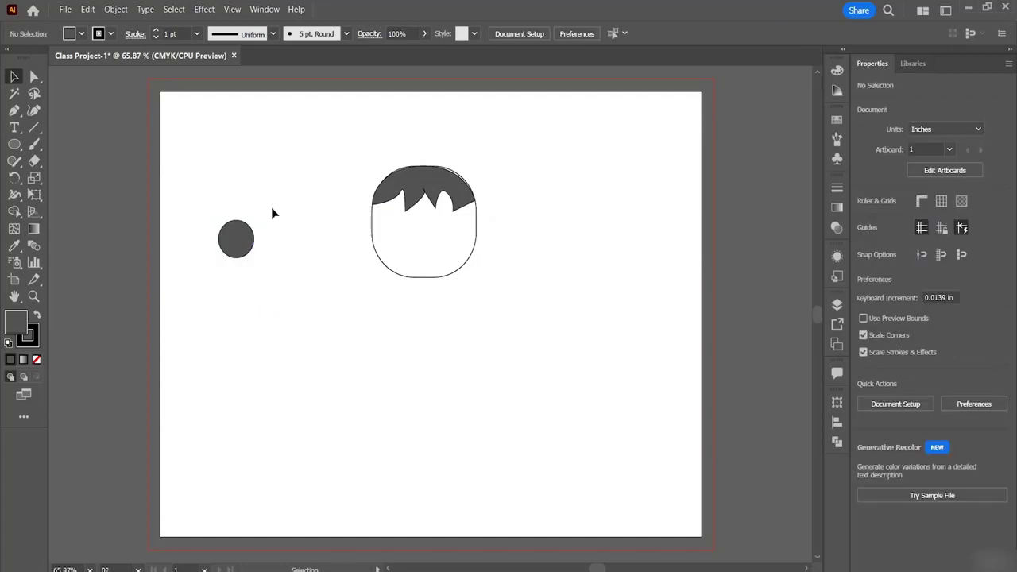
Fill the circle beside the head with the white swatch.
left_click(82, 36)
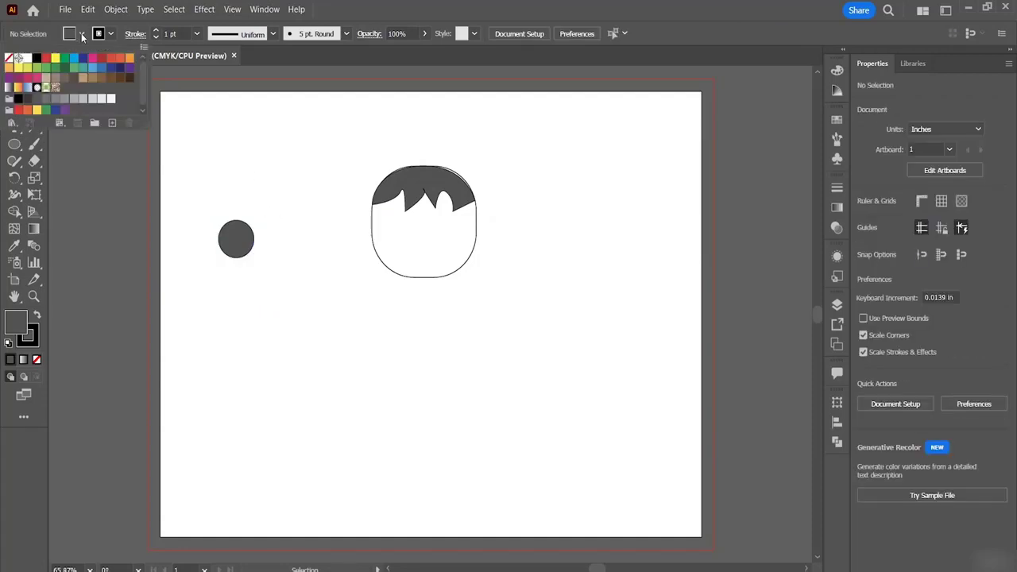
left_click(27, 59)
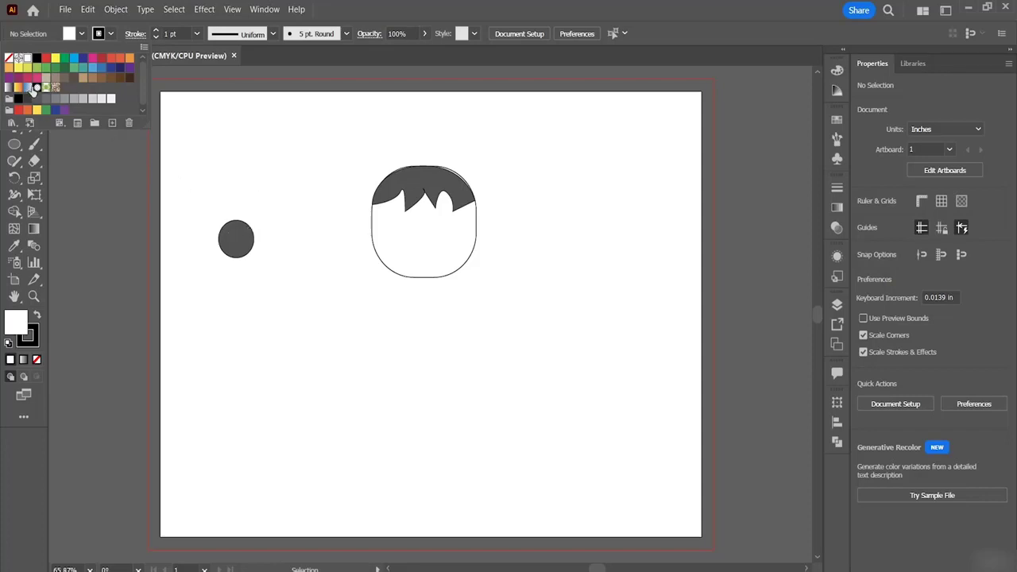
left_click(239, 233)
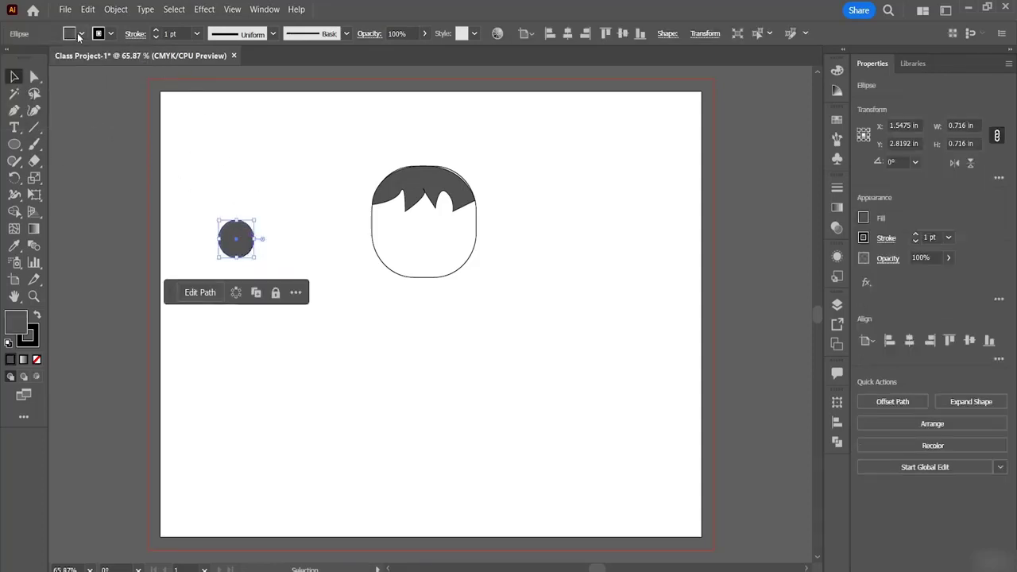
left_click(79, 33)
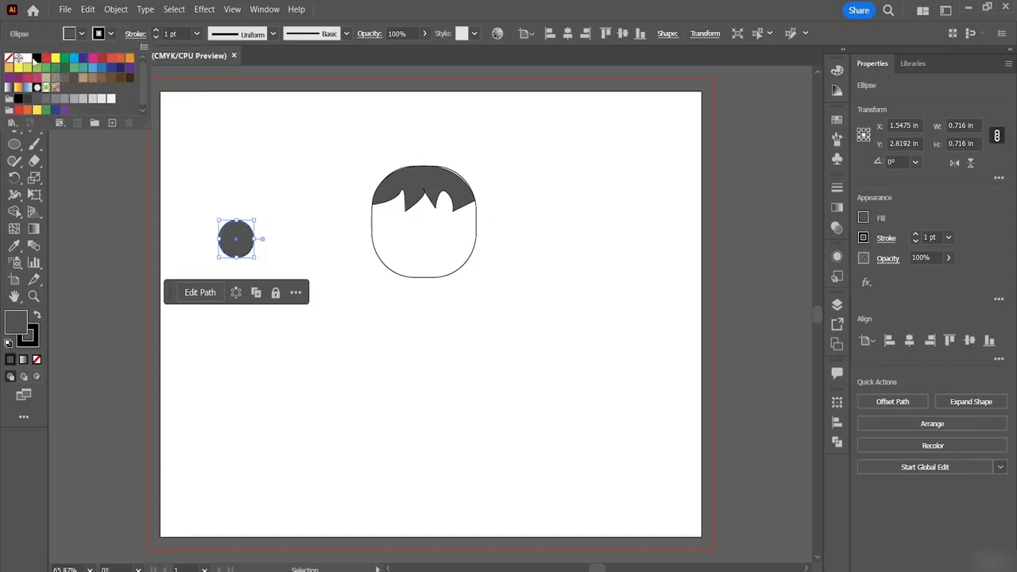
left_click(26, 59)
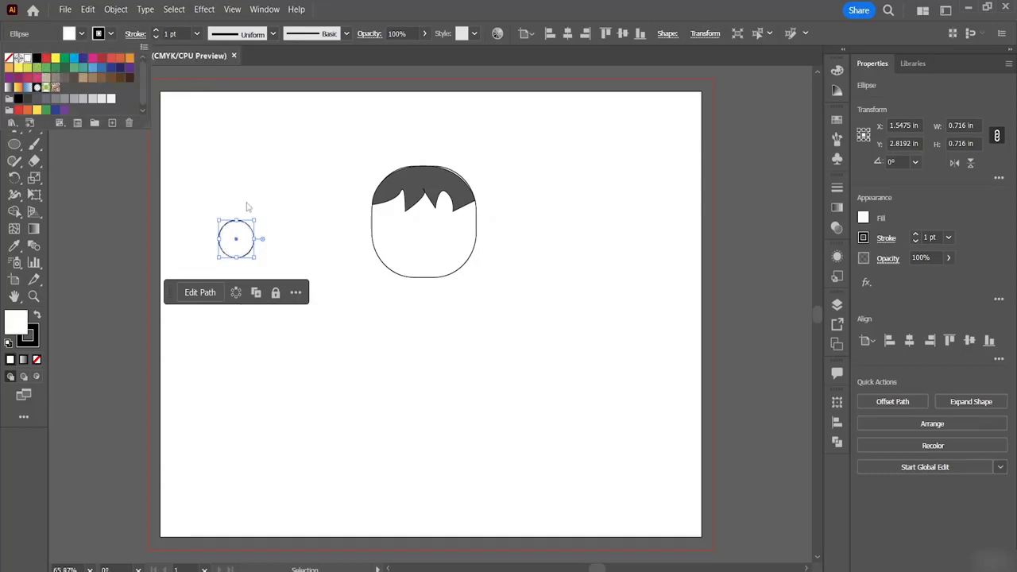
Send the white circle beside the head to the back so it sits behind the dark pupil.
right_click(238, 239)
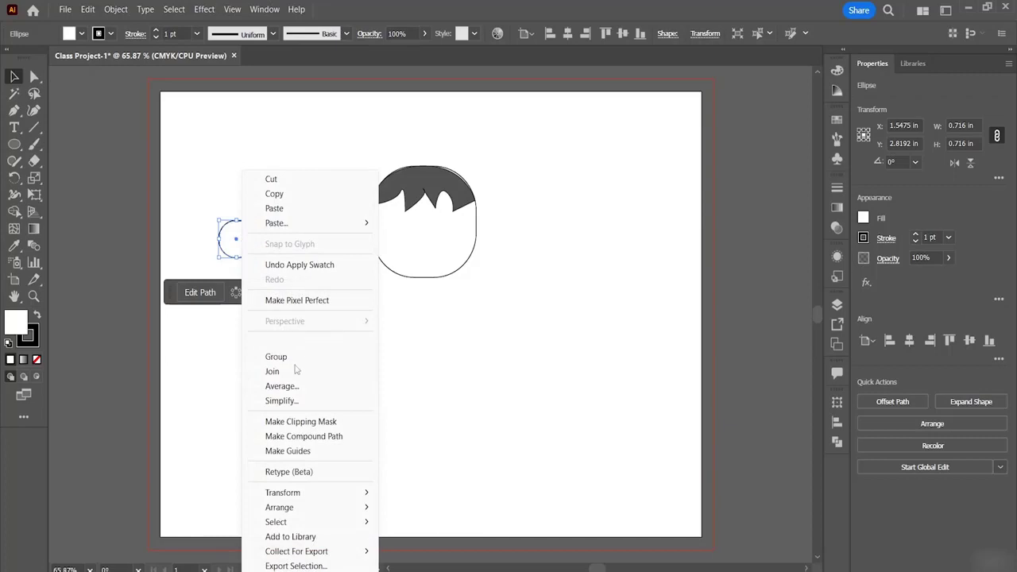
mouse_move(290, 507)
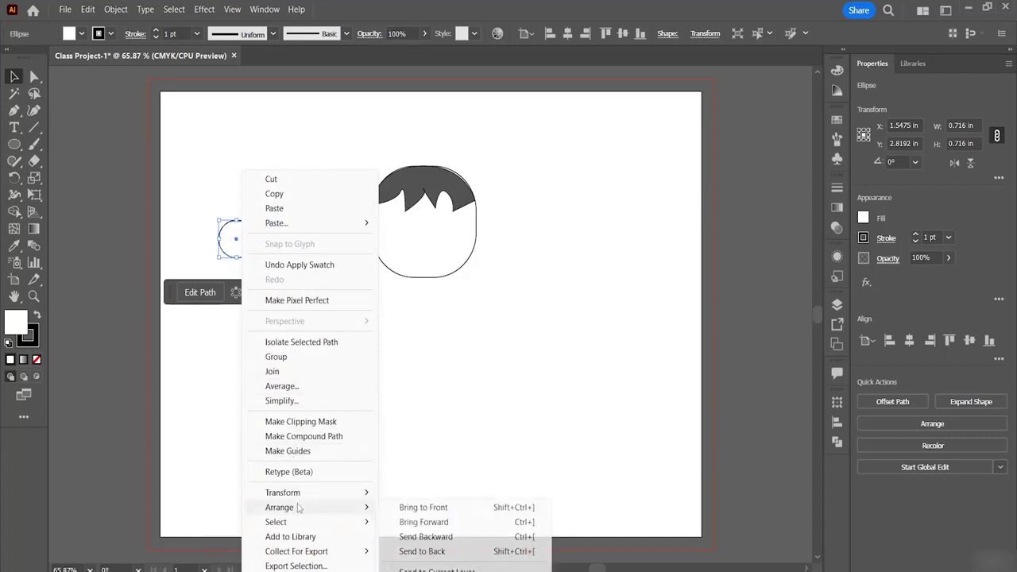
left_click(443, 557)
left_click(297, 345)
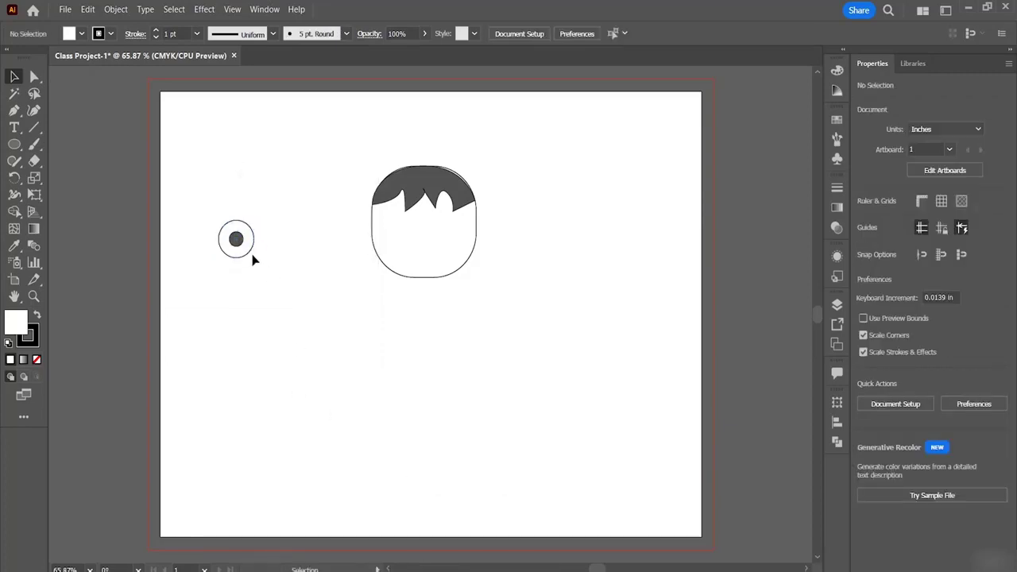
Group the pupil with the white circle and scale the eye down proportionally to about 0.51 in wide.
left_click(236, 238)
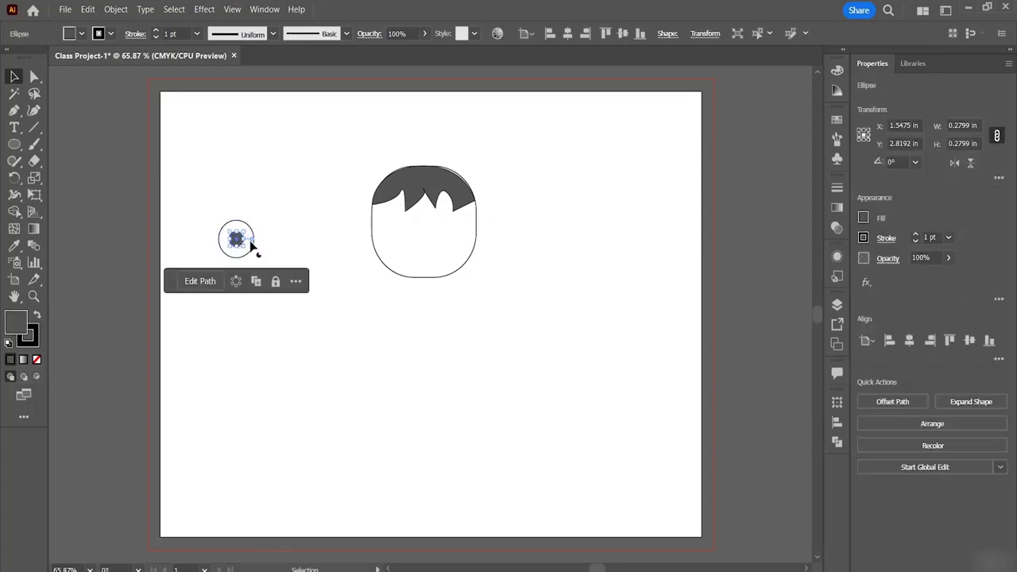
left_click(251, 251, "shift")
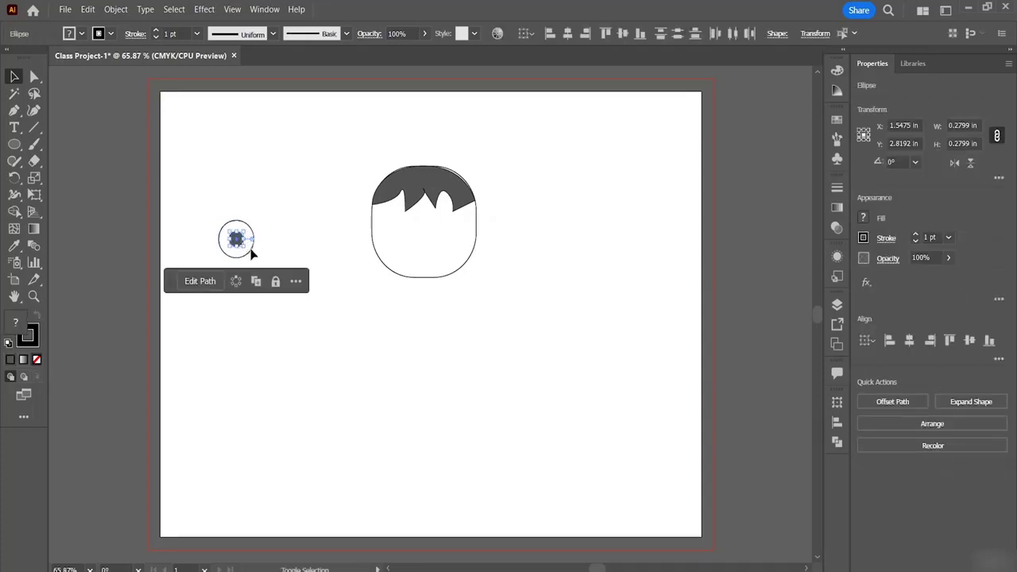
key("a")
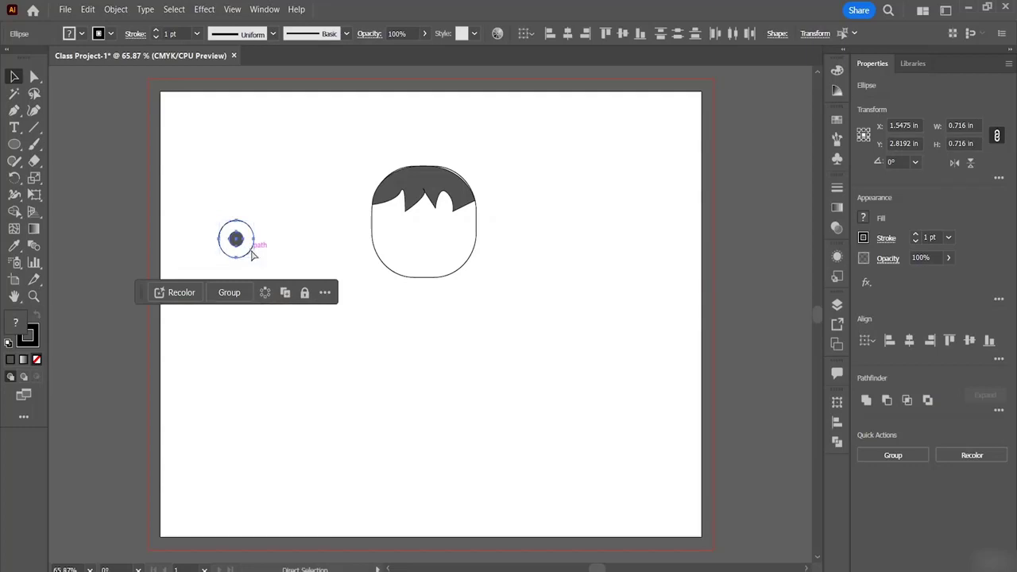
key("ctrl+g")
key("v")
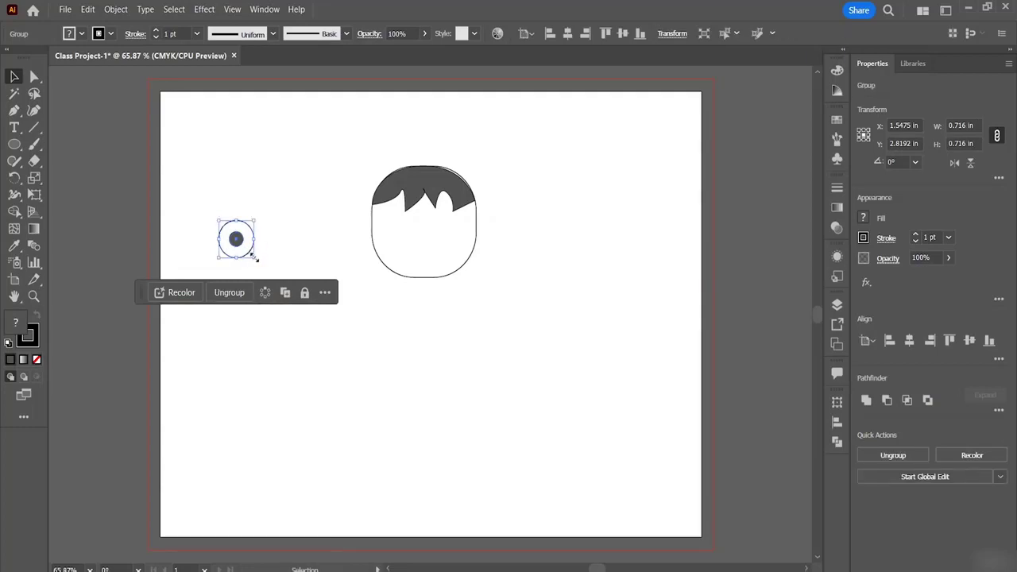
left_click_drag(256, 257, 245, 250)
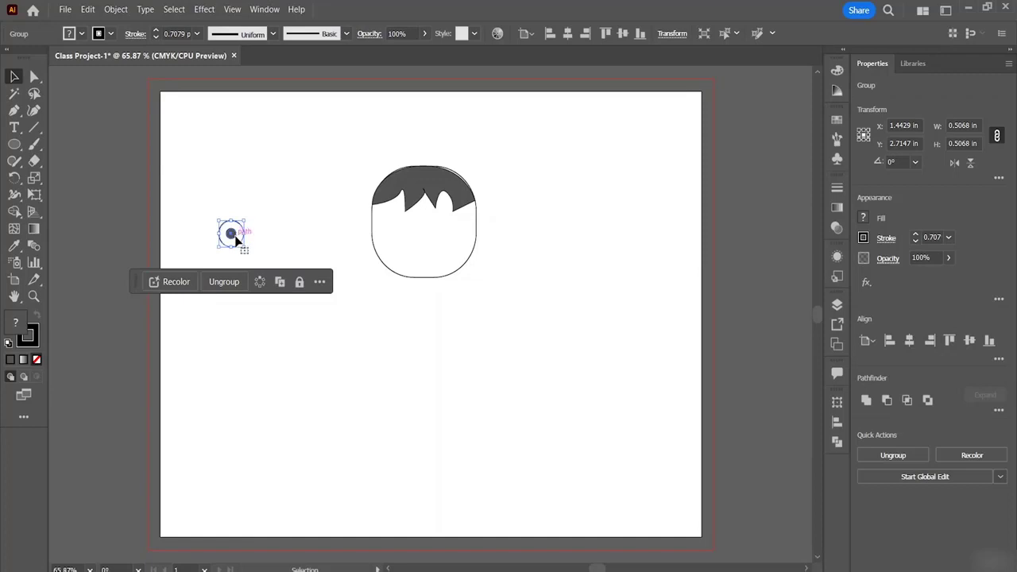
Nudge the hair shape slightly upward over the top edge of the head.
left_click(451, 189)
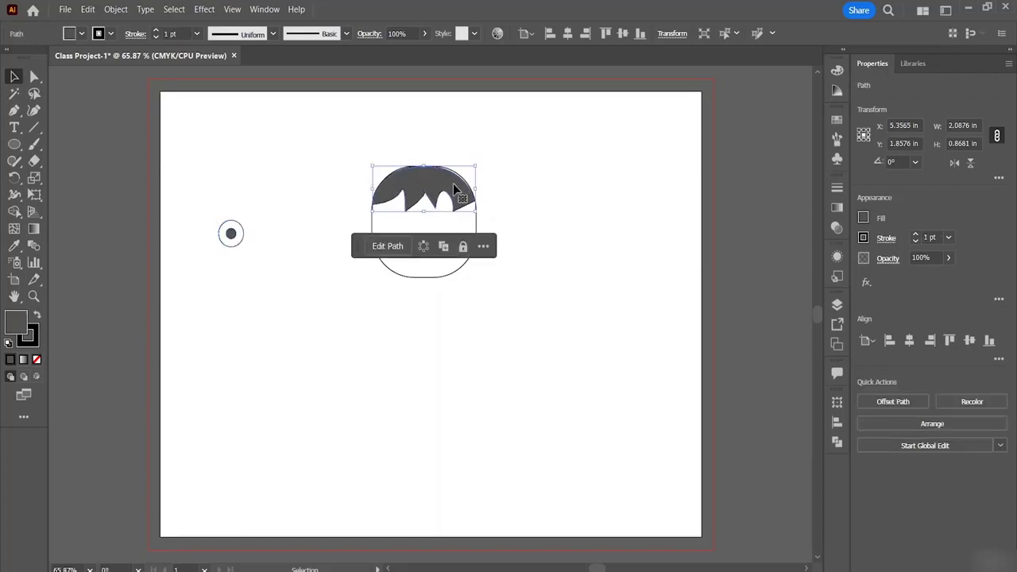
left_click(482, 209)
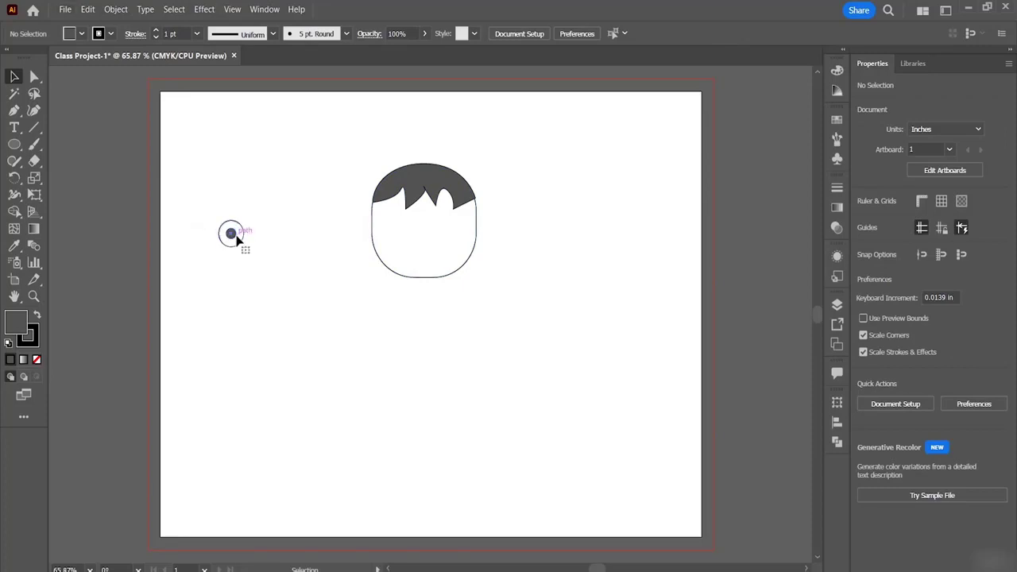
Duplicate the eye group and place one eye on each side of the face, just below the hair.
left_click(236, 237)
left_click_drag(239, 243, 395, 221)
left_click(285, 232)
double_click(288, 234)
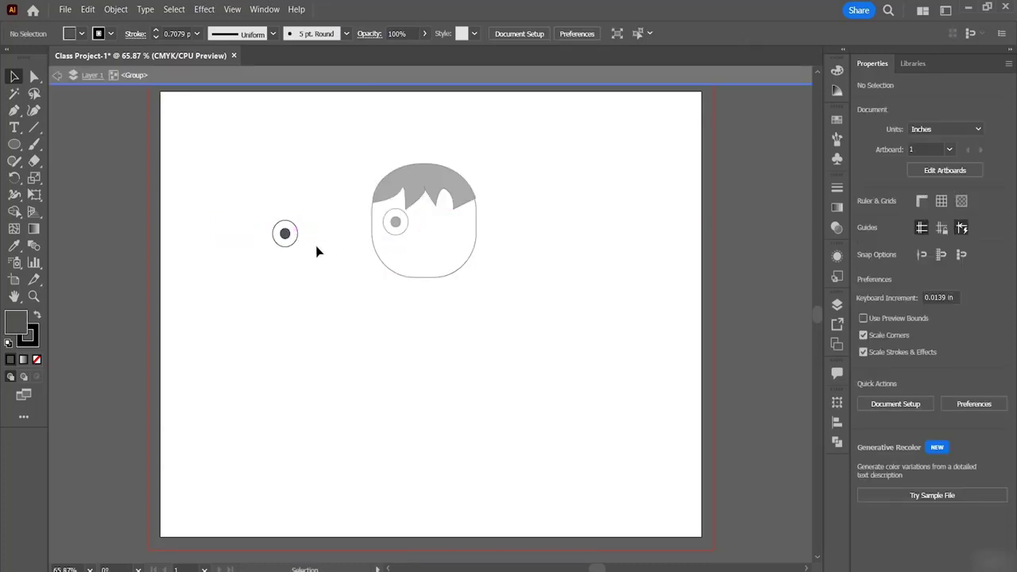
double_click(281, 274)
left_click_drag(290, 239, 460, 228)
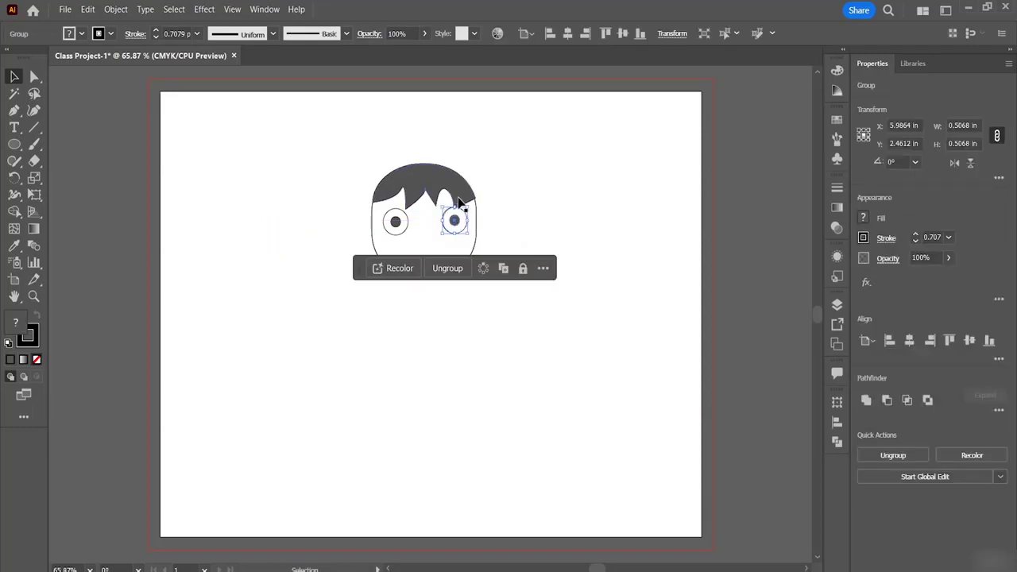
Move the whole hair shape slightly higher on the head so that its tips clear the eyes.
left_click(35, 76)
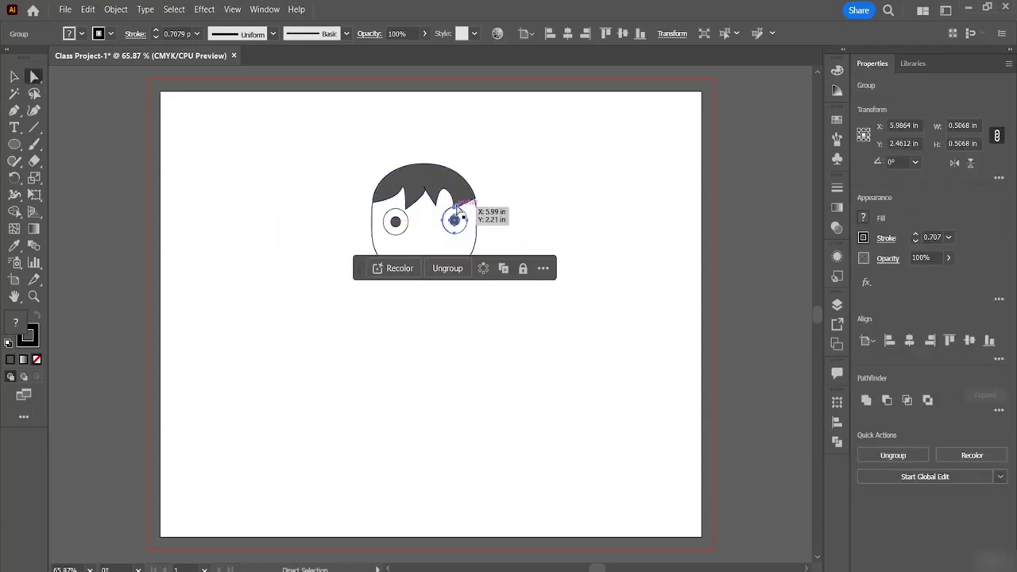
left_click(458, 208)
left_click_drag(459, 208, 463, 205)
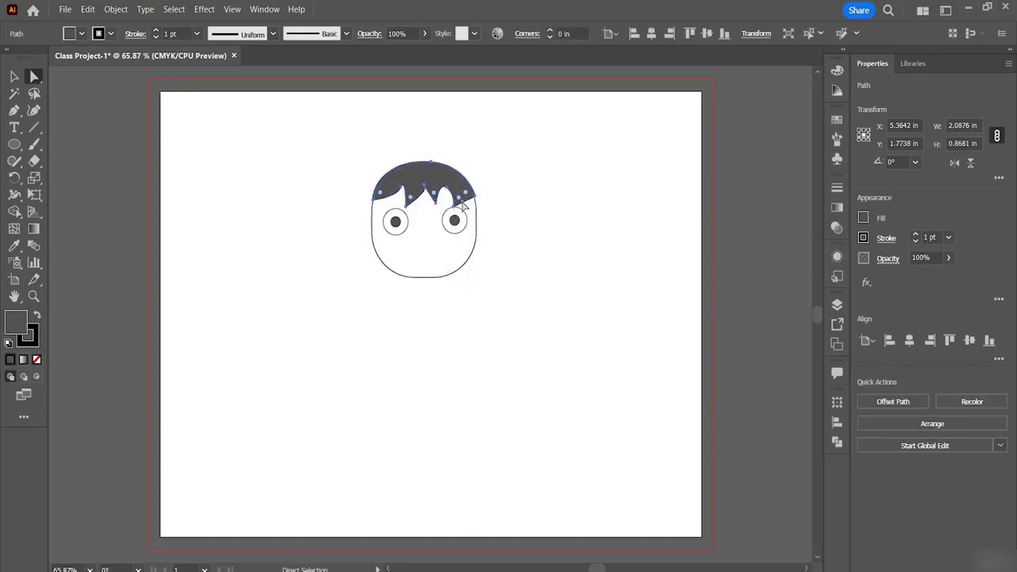
left_click(509, 201)
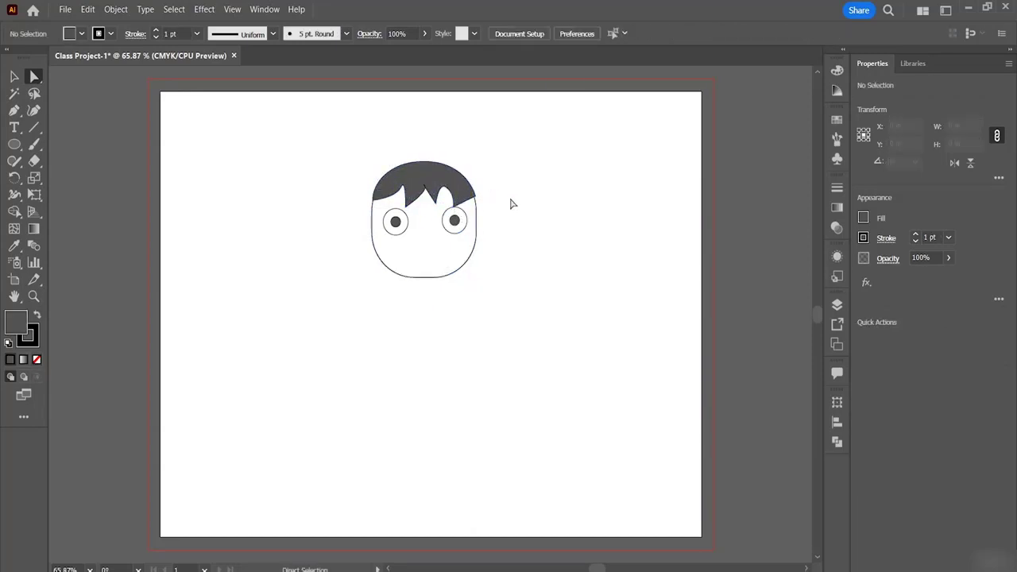
left_click(457, 186)
left_click_drag(452, 182, 452, 182)
left_click(504, 154)
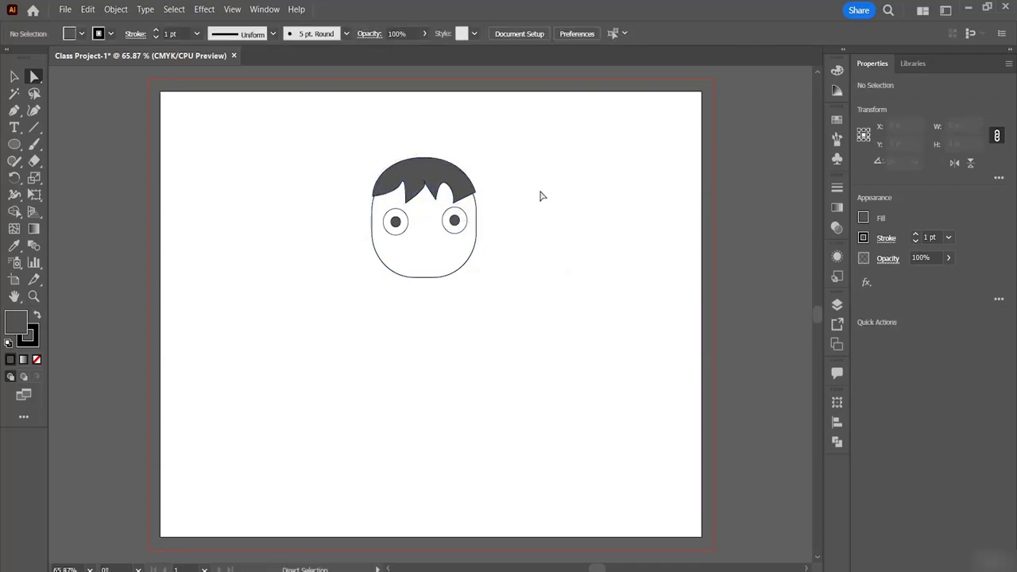
Try to move only the white circle of the right eye slightly toward the center of the face.
left_click(454, 221)
left_click(461, 231)
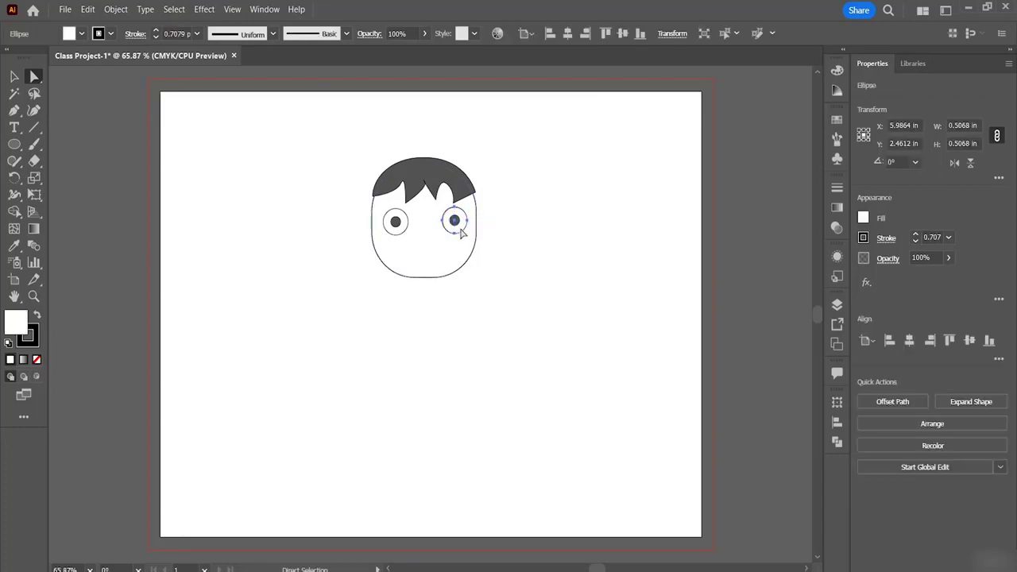
left_click_drag(462, 232, 459, 234)
left_click(527, 220)
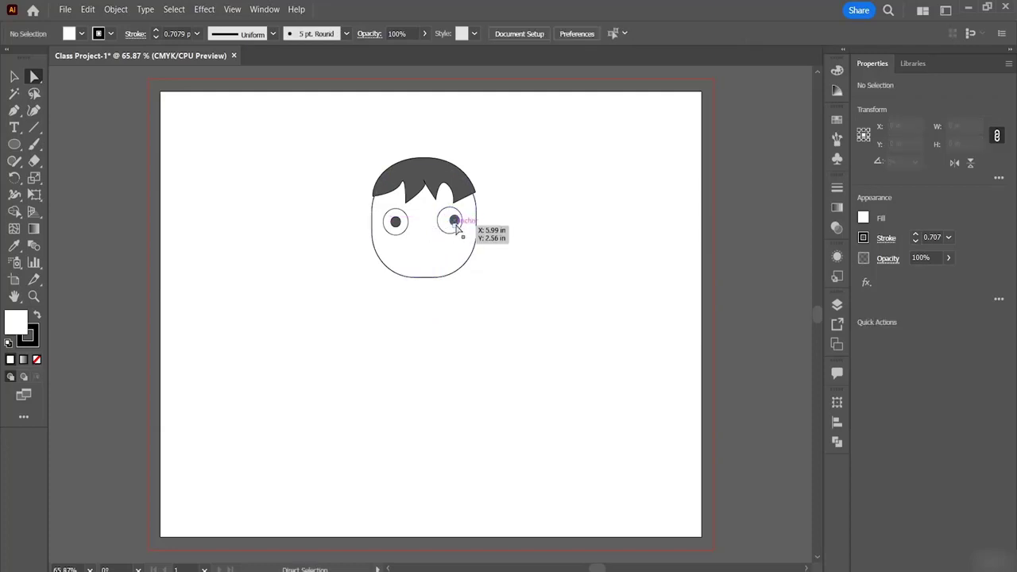
left_click(463, 226)
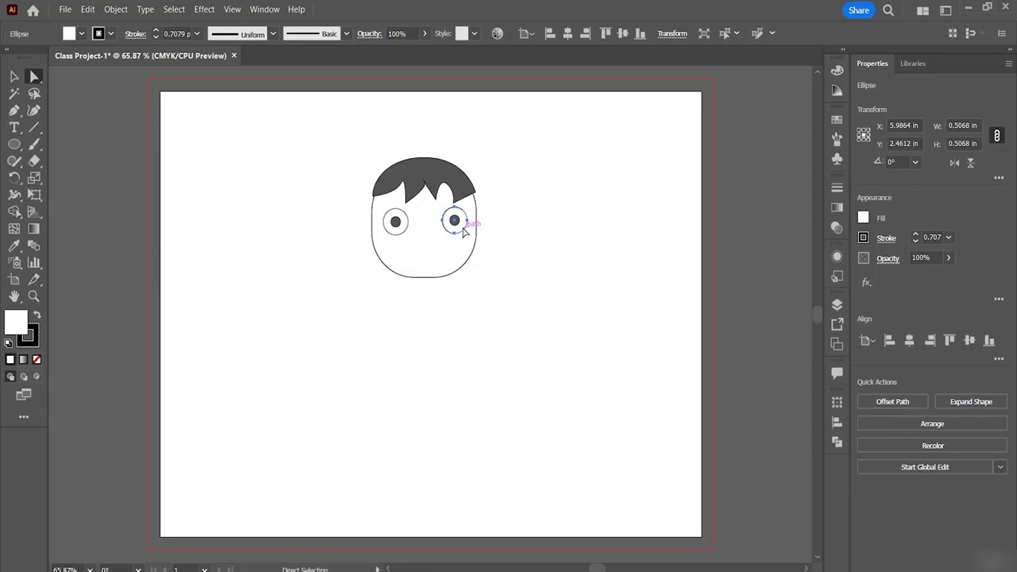
left_click(524, 228)
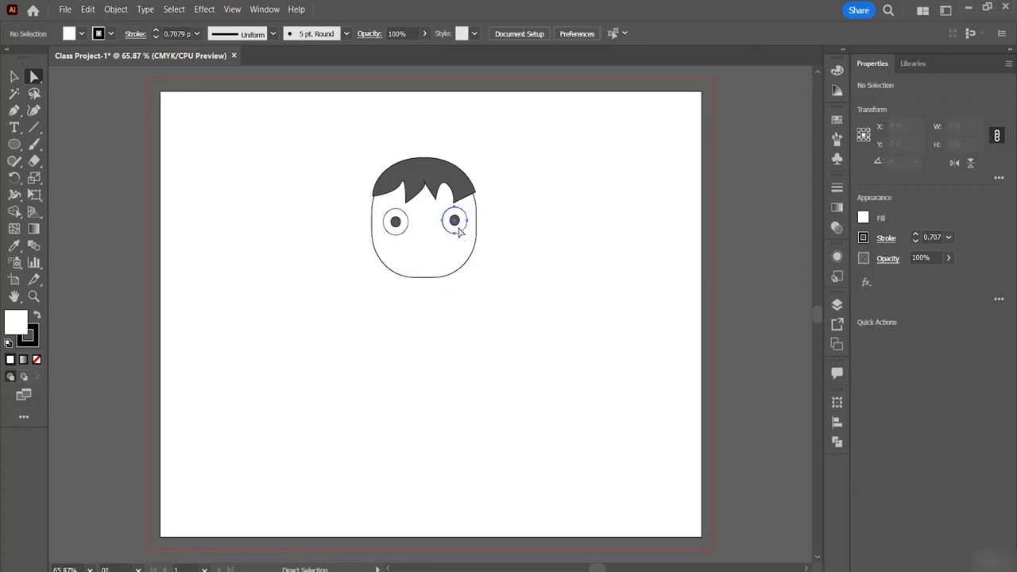
Shift the right eye's white circle and its pupil slightly inward toward the center of the face.
left_click_drag(458, 232, 450, 224)
left_click(513, 221)
left_click(540, 241)
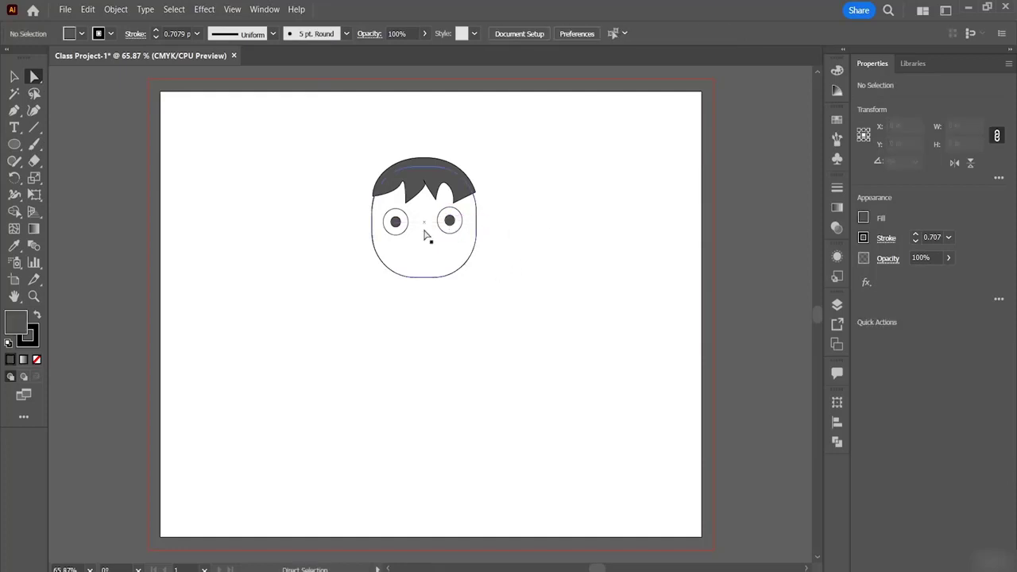
Draw a narrow upright ellipse about 0.29 by 0.73 in left of the head and place an overlapping copy just to its right.
left_click(15, 144)
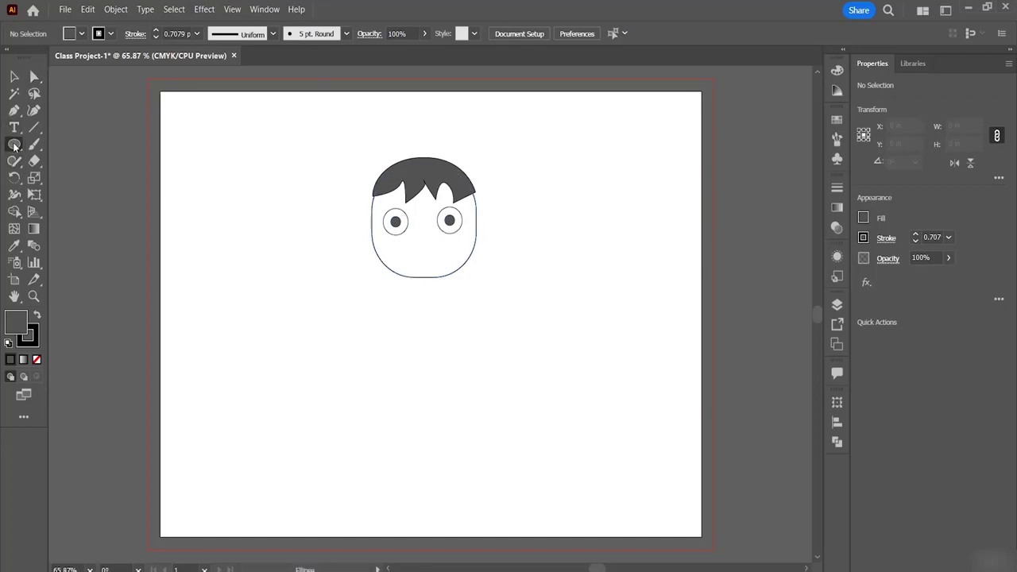
left_click(14, 144)
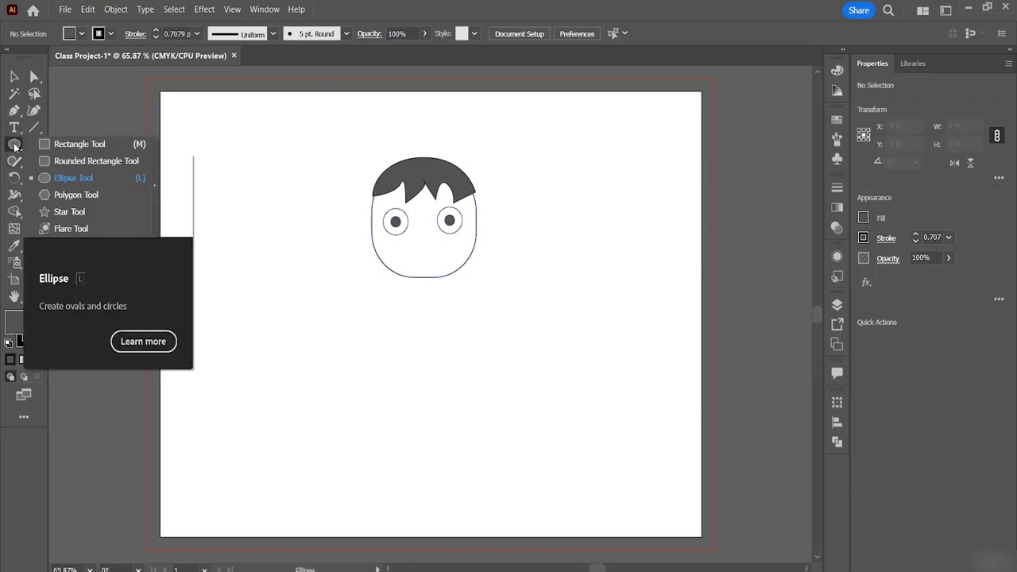
left_click(67, 178)
left_click_drag(221, 224, 237, 265)
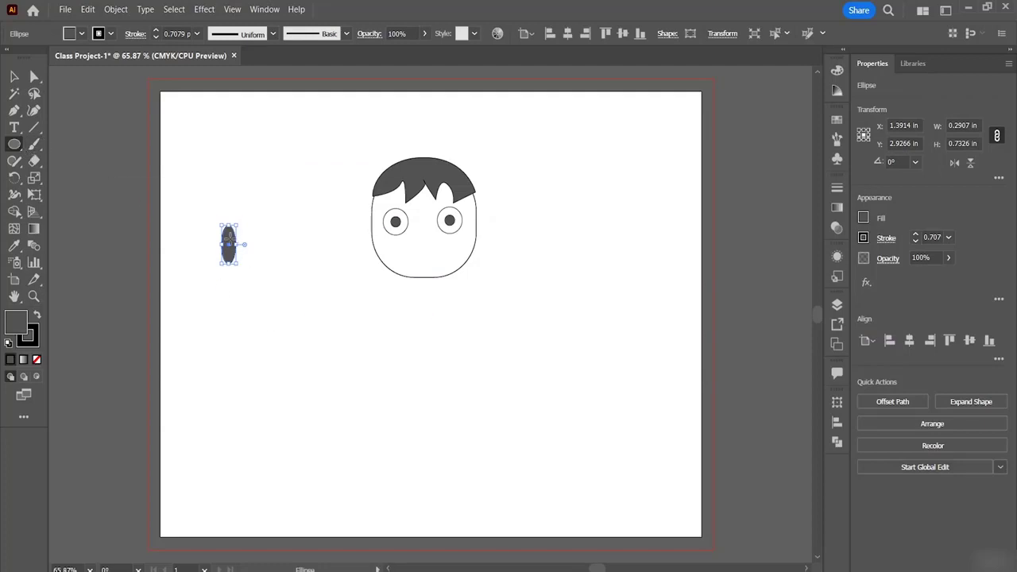
key("v")
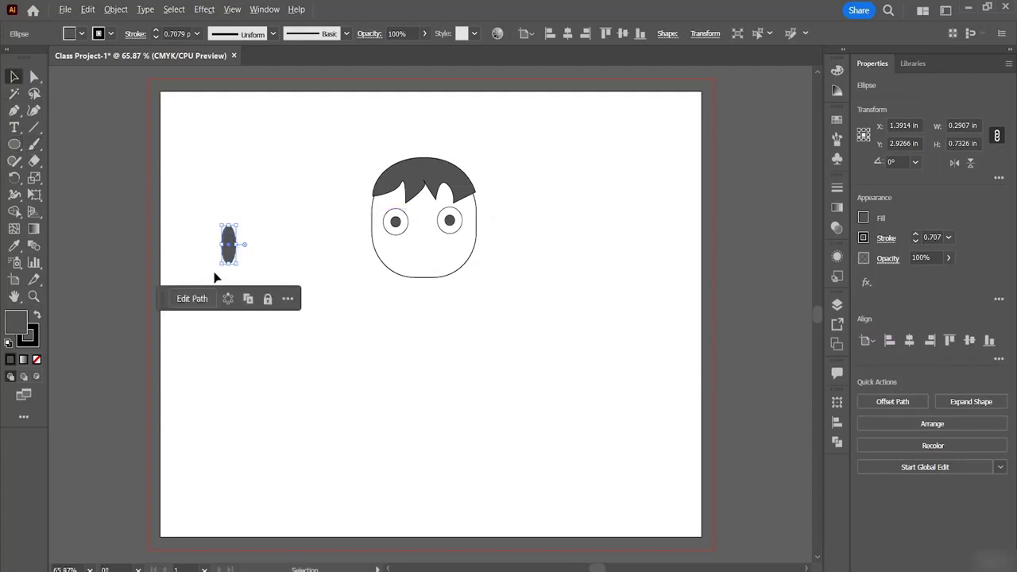
left_click_drag(229, 255, 237, 255)
left_click(302, 263)
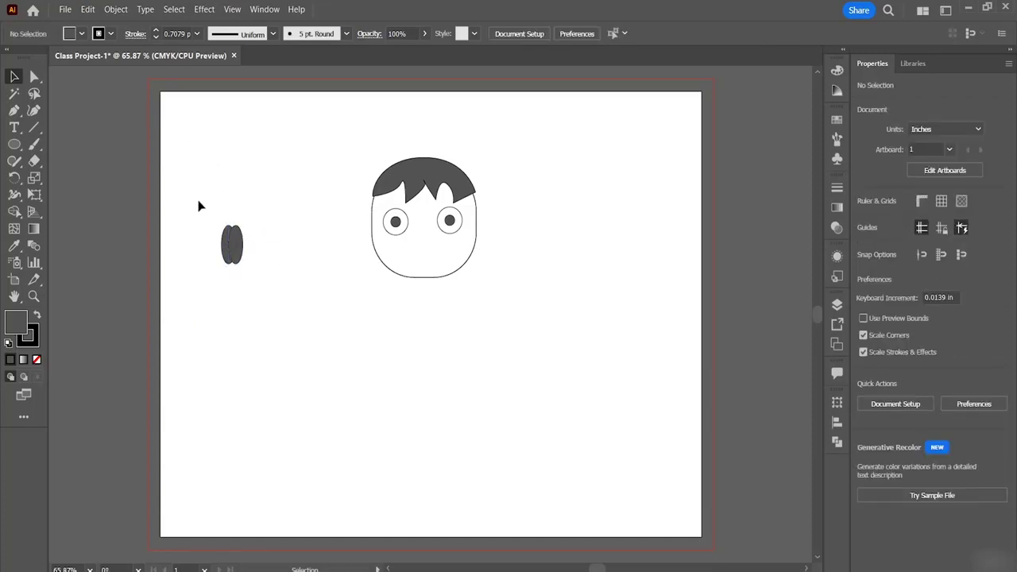
Merge the two overlapping ellipses with the Shape Builder and place the resulting nose between the eyes.
left_click_drag(199, 206, 262, 279)
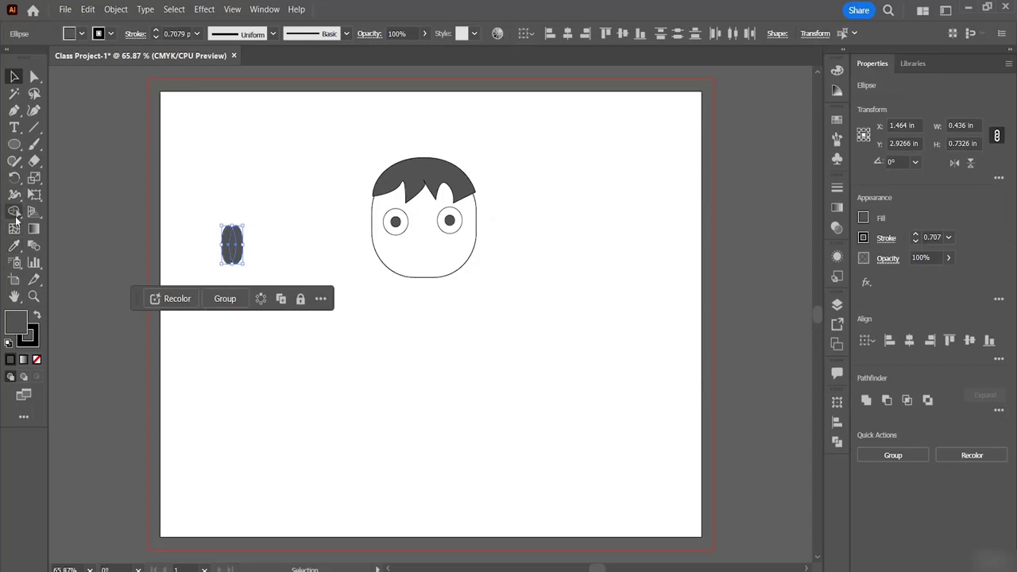
left_click(14, 211)
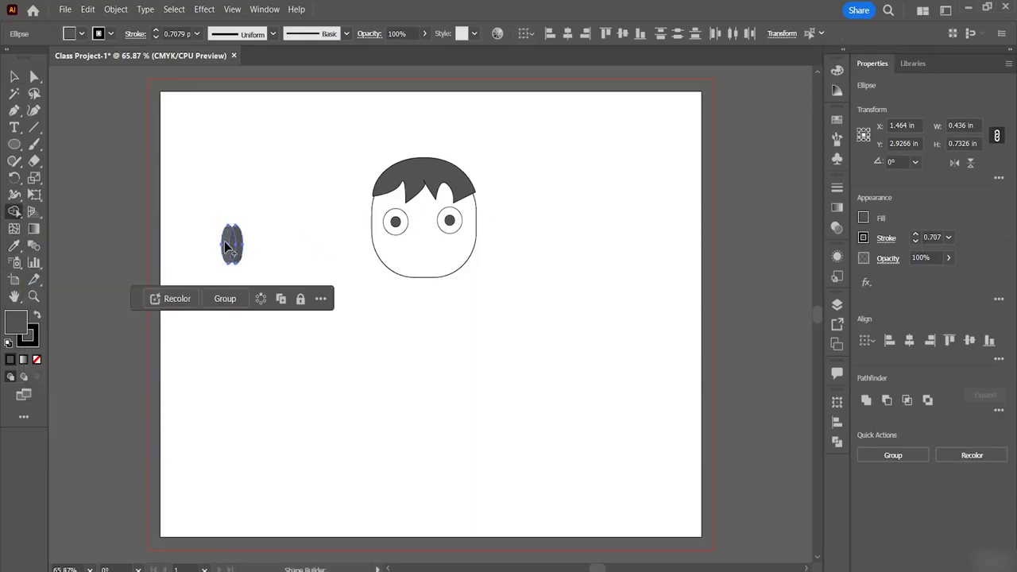
mouse_move(224, 241)
left_mouse_down()
mouse_move(318, 239)
mouse_move(308, 236)
left_mouse_up()
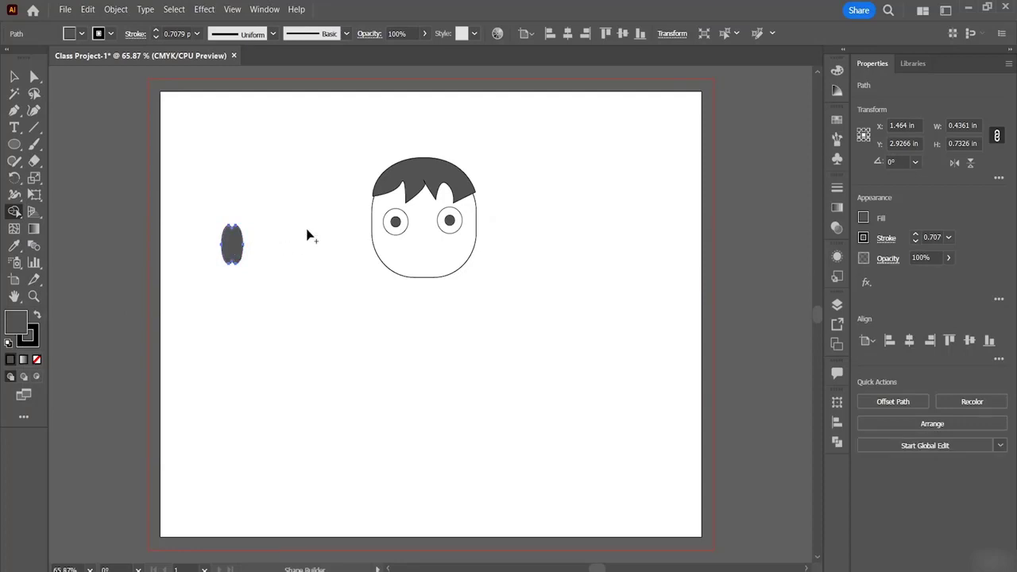
left_click(14, 76)
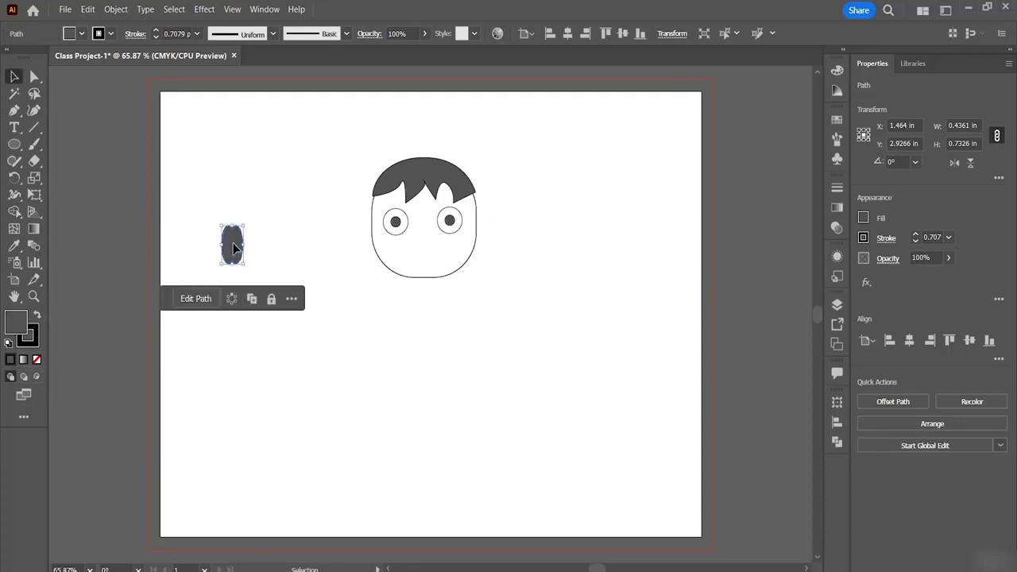
left_click_drag(232, 246, 426, 234)
left_click(554, 268)
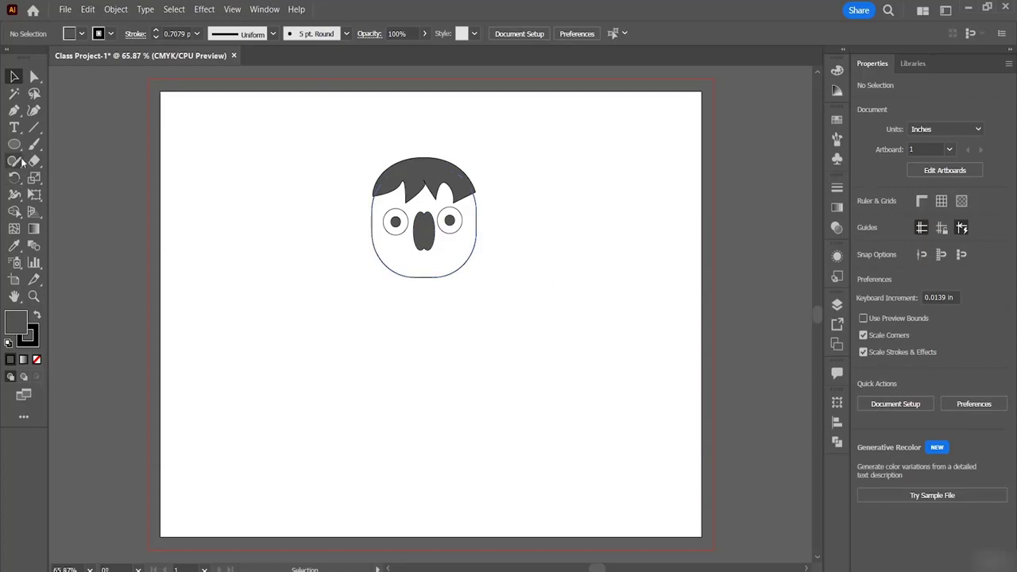
Draw a circle about 1.69 in in diameter left of the head and place a copy directly below, slightly overlapping it.
left_click(15, 112)
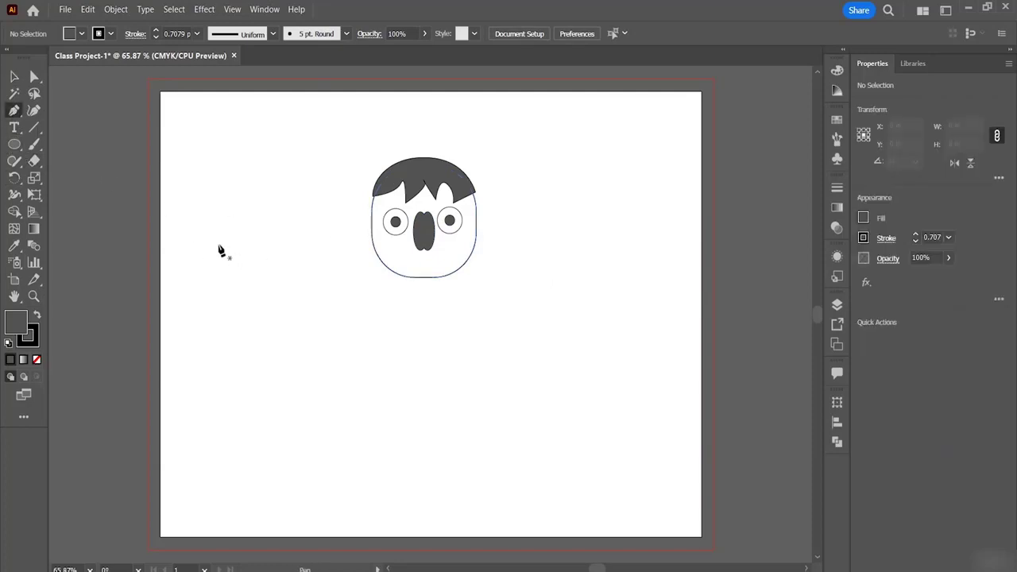
left_click(15, 145)
left_click_drag(199, 218, 283, 267)
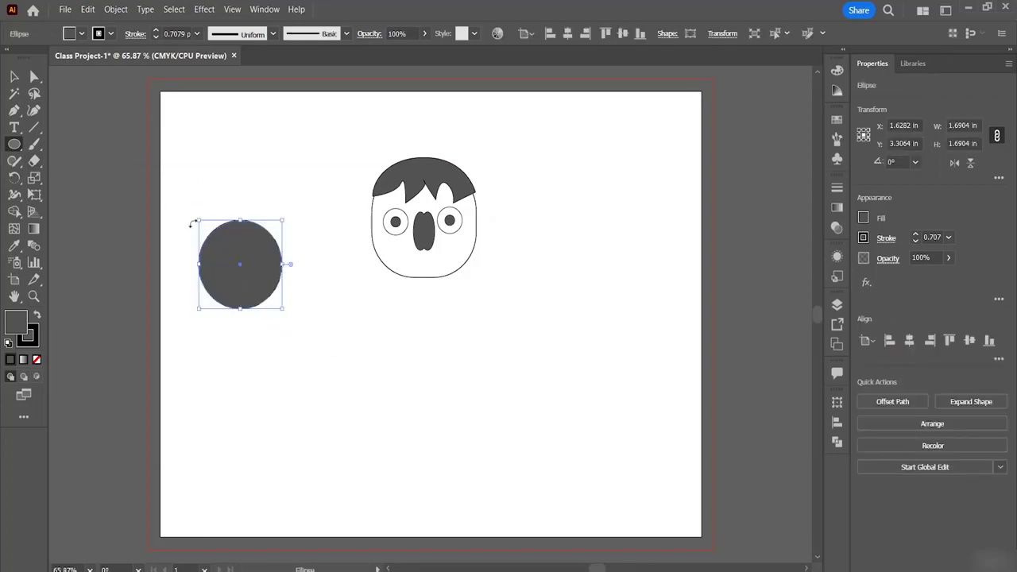
left_click(14, 76)
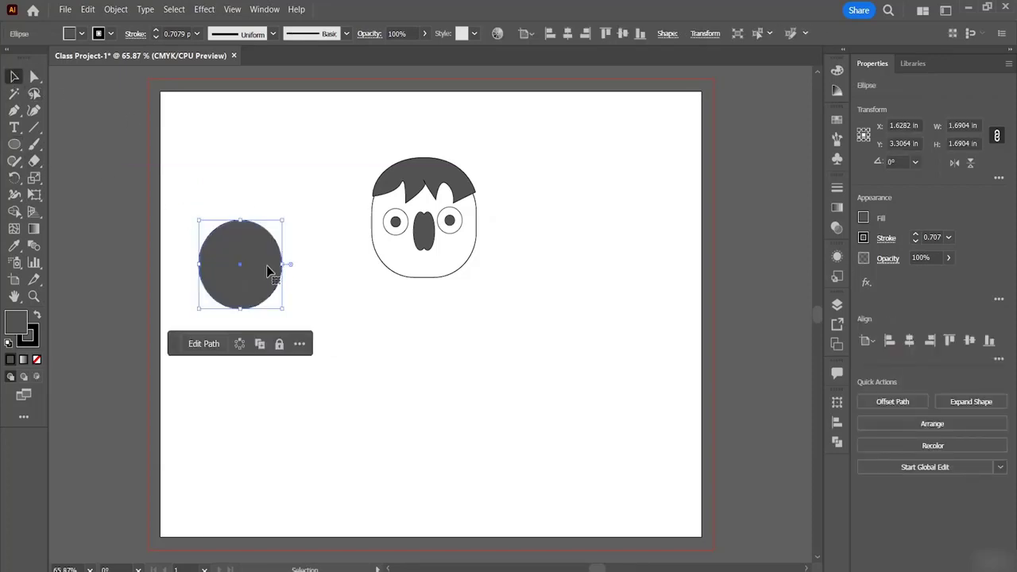
left_click_drag(267, 271, 269, 345)
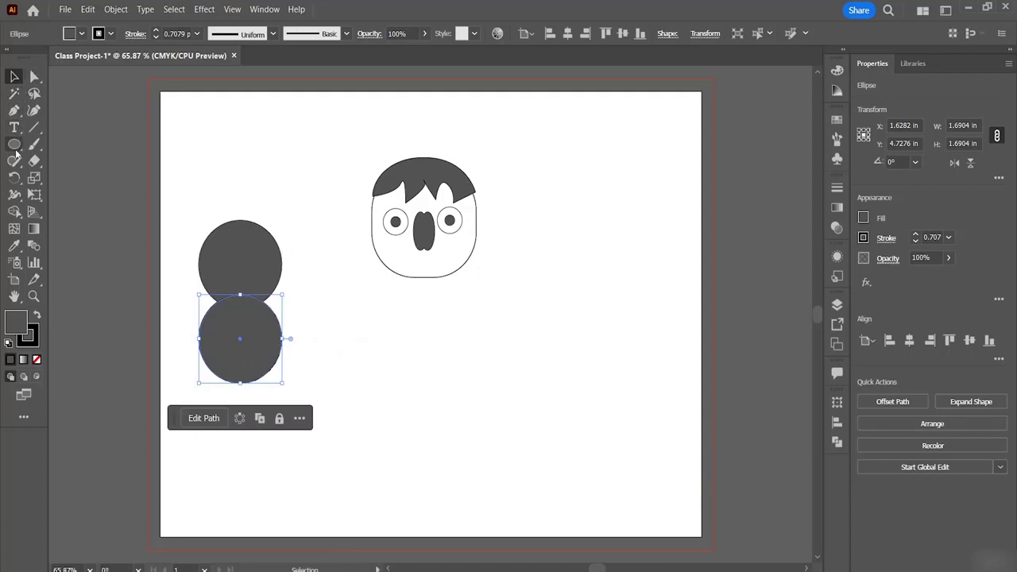
Trim the two overlapping circles down to their lens-shaped overlap with the Shape Builder.
left_click_drag(190, 173, 311, 404)
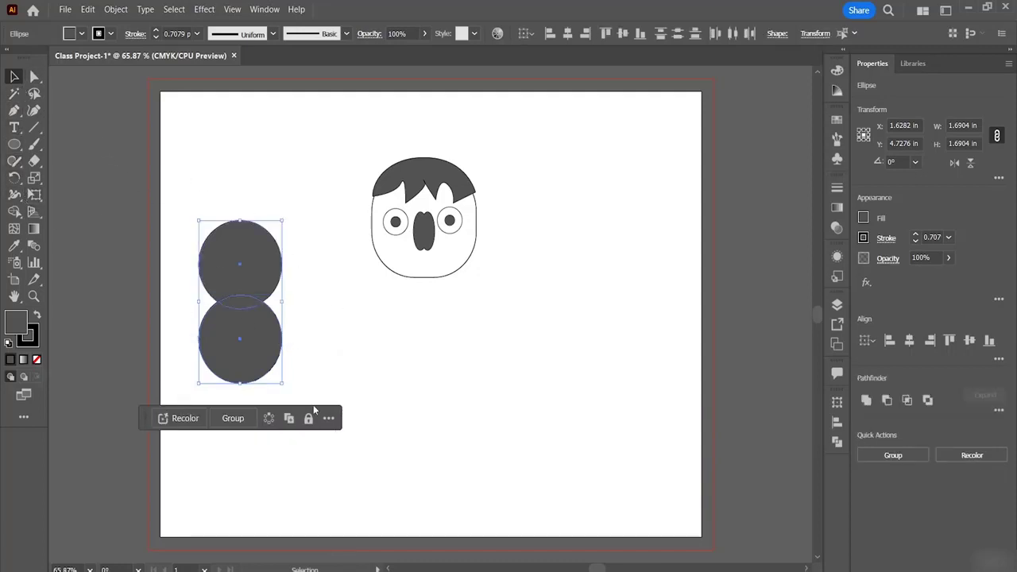
left_click(16, 212)
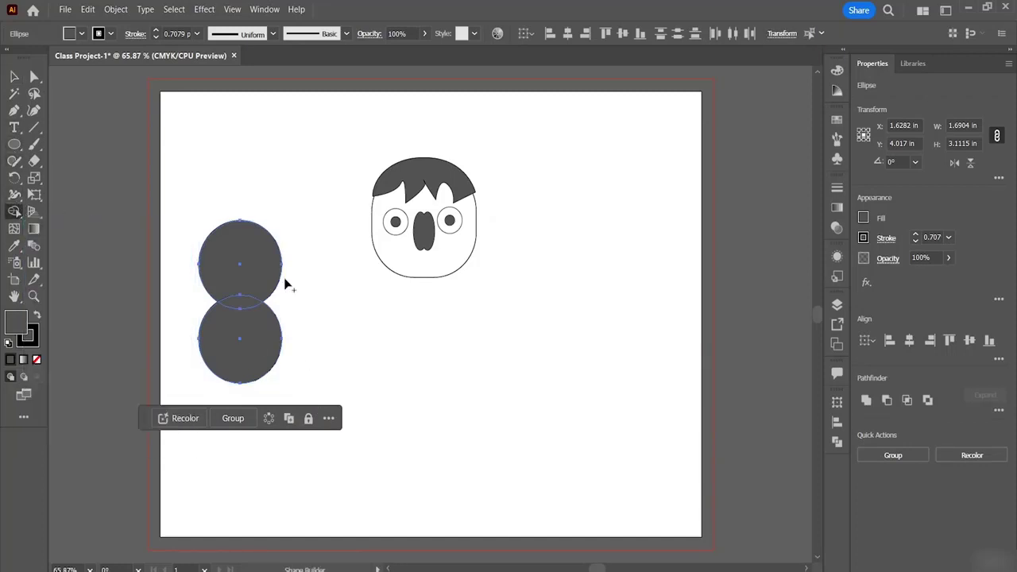
left_click(247, 254, "alt")
left_click(241, 343, "alt")
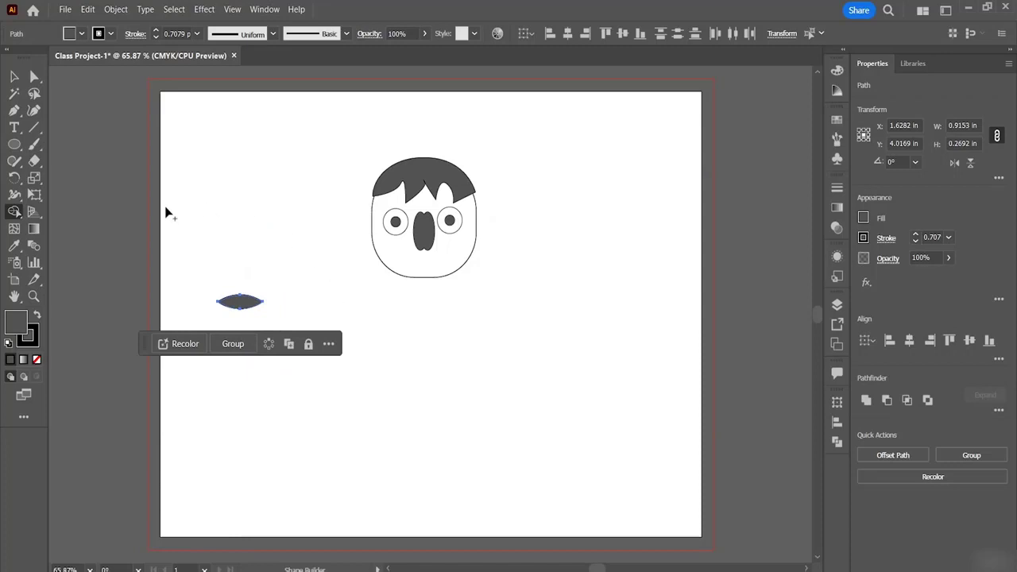
Place the lens shape below the nose as the mouth and shift the nose slightly up.
left_click(14, 76)
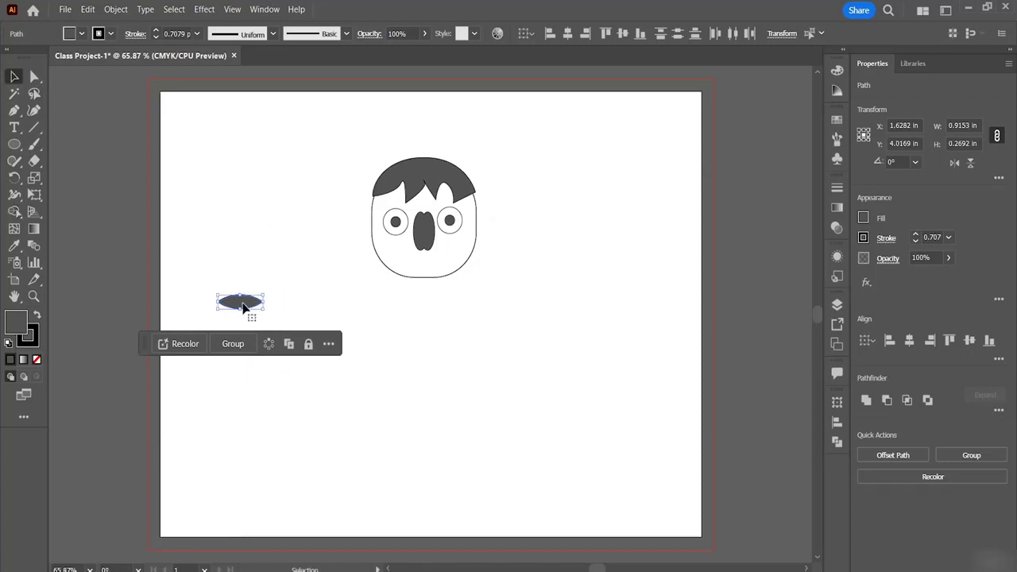
left_click_drag(245, 302, 423, 267)
left_click(519, 263)
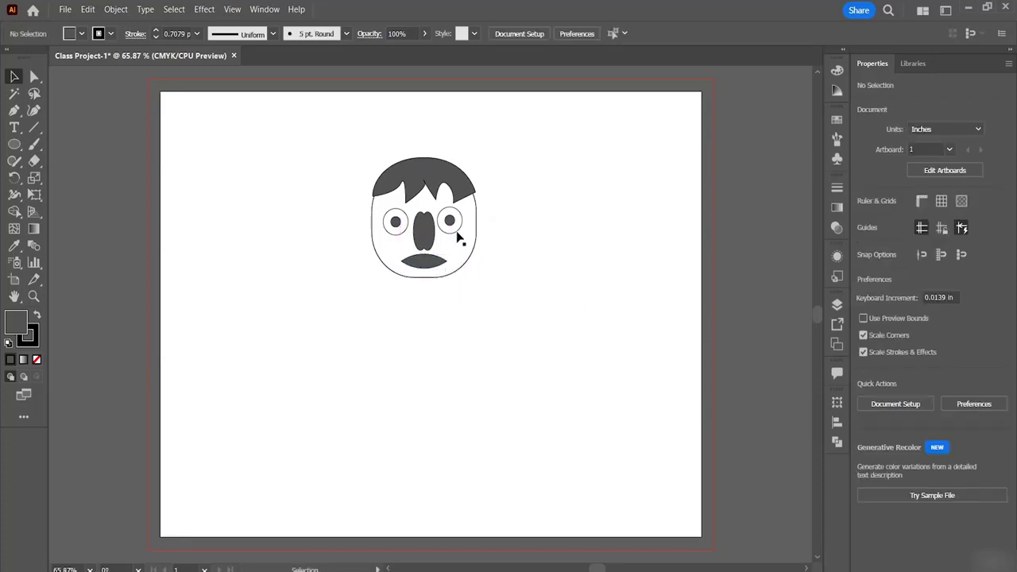
left_click_drag(427, 238, 429, 235)
left_click(648, 245)
Draw an upright ellipse about 0.36 by 0.62 in and place it and a copy on the head's two sides as ears.
left_click(14, 144)
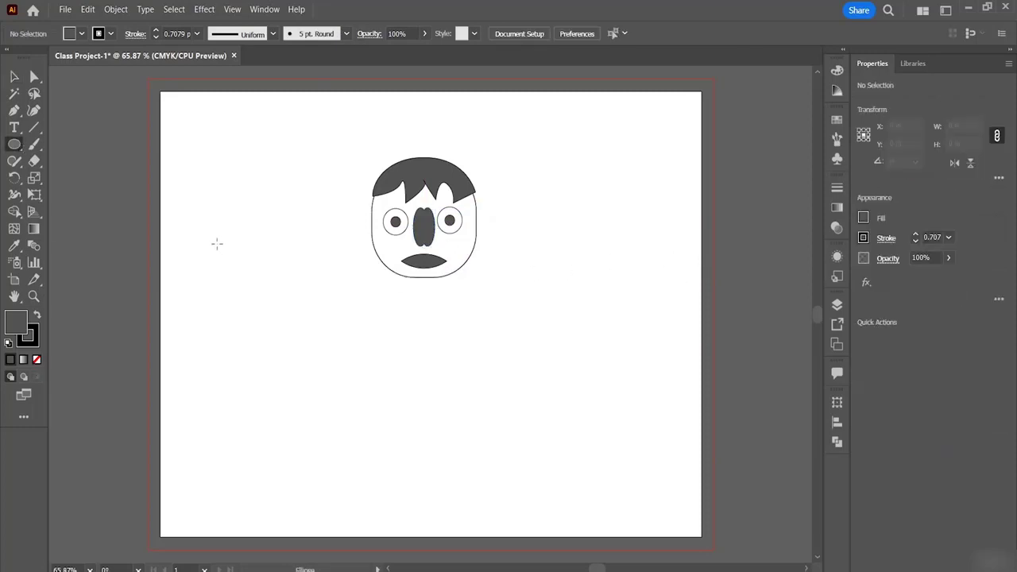
left_click_drag(236, 220, 254, 251)
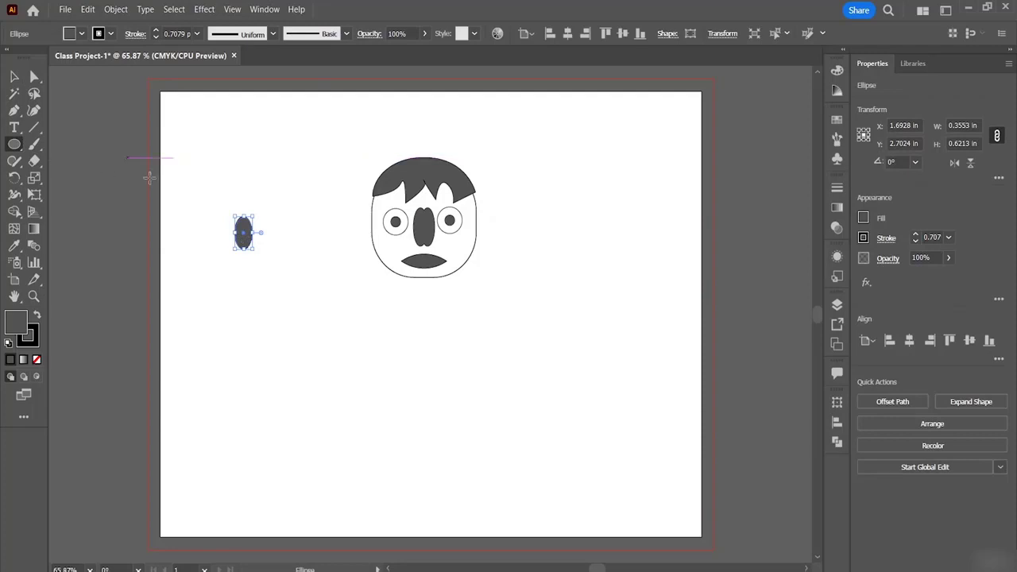
left_click(15, 75)
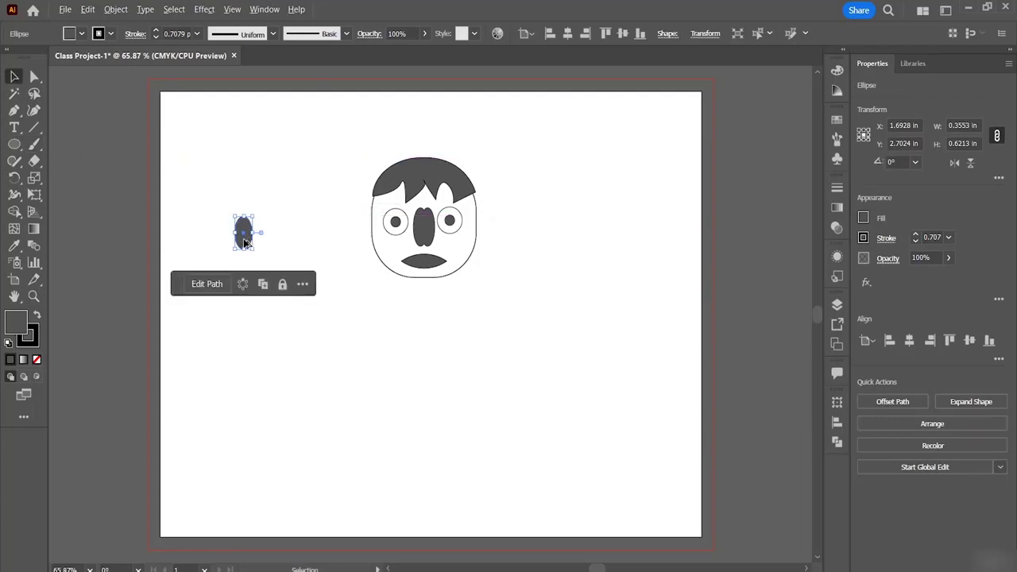
left_click_drag(246, 244, 479, 225, "alt")
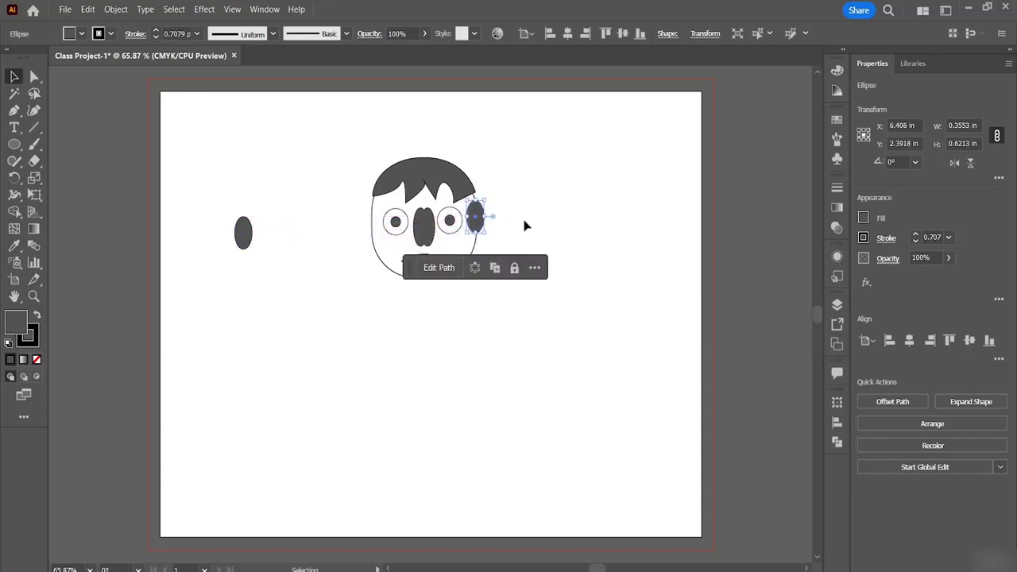
left_click_drag(240, 230, 369, 223)
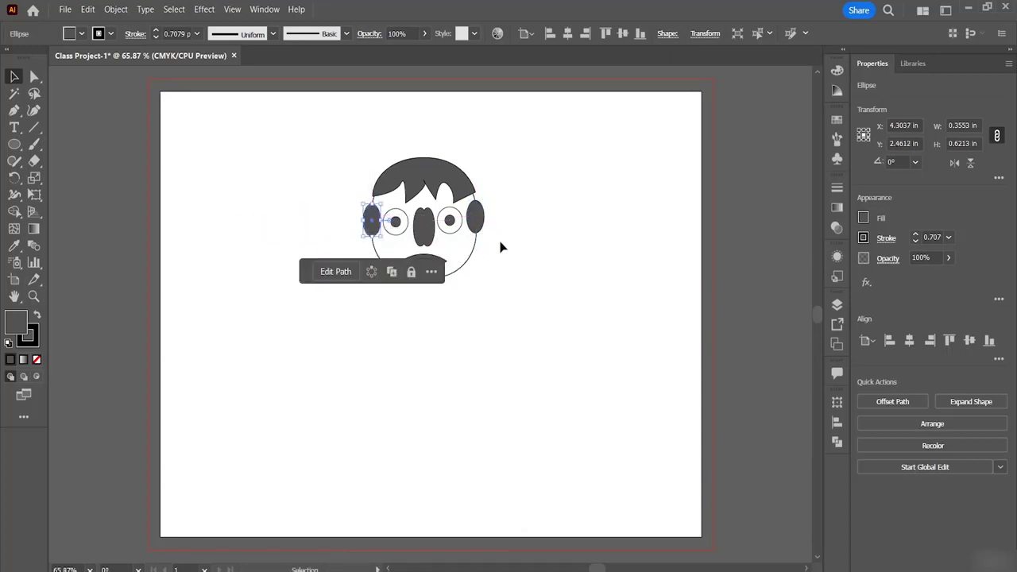
Send both ear ellipses to the back, behind the head.
left_click(480, 224)
right_click(479, 229)
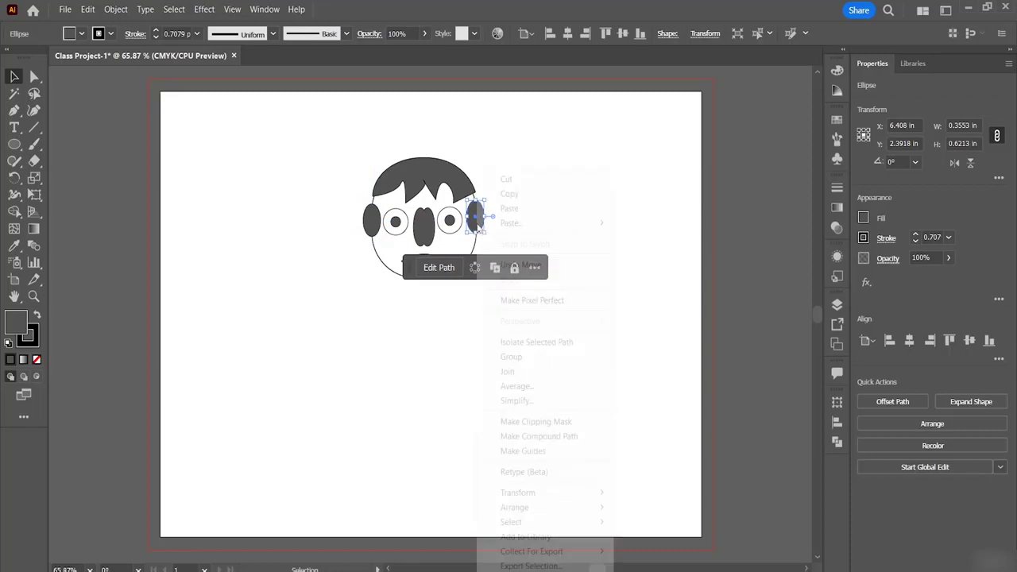
mouse_move(522, 509)
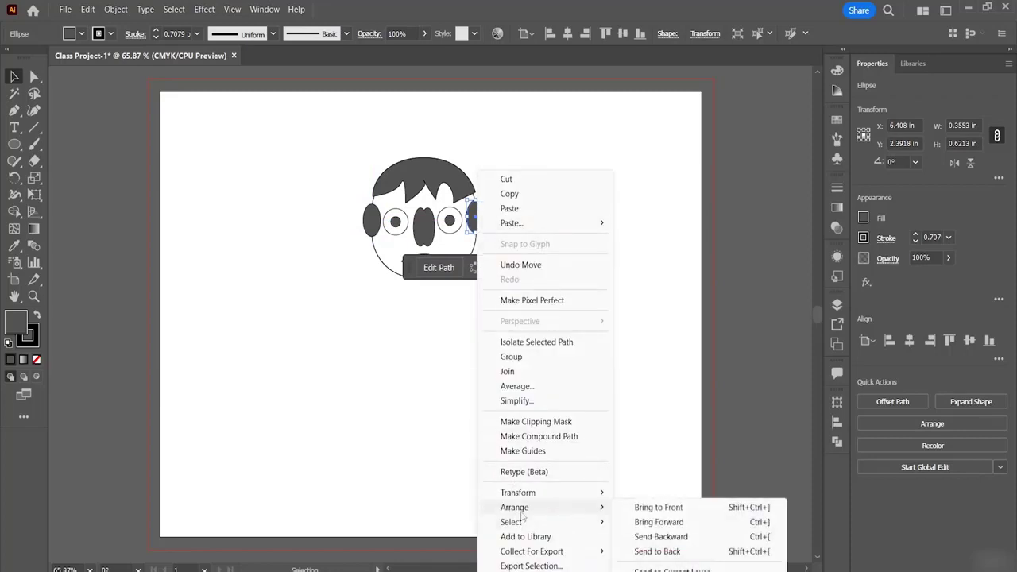
left_click(650, 552)
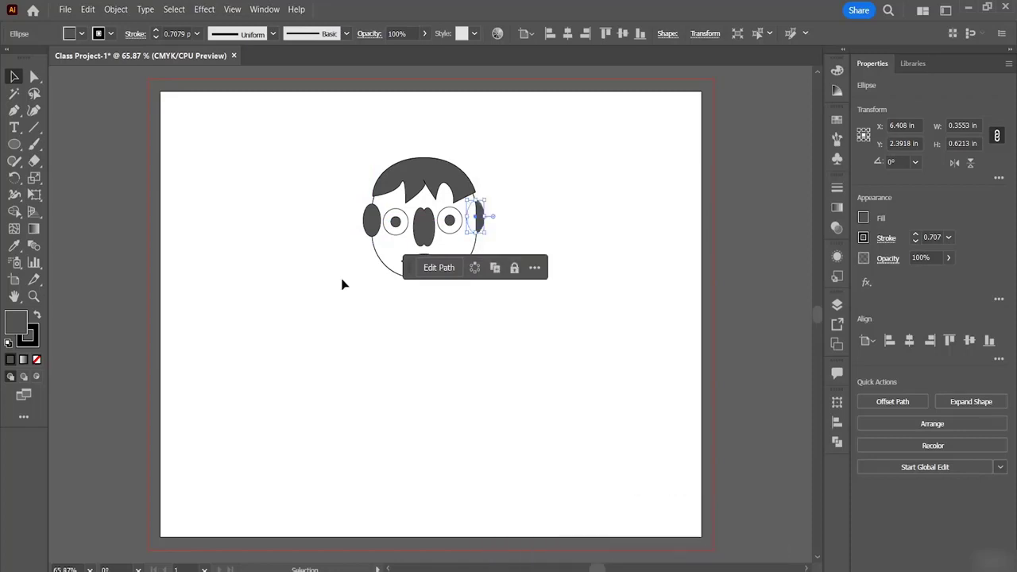
left_click(370, 221)
right_click(370, 221)
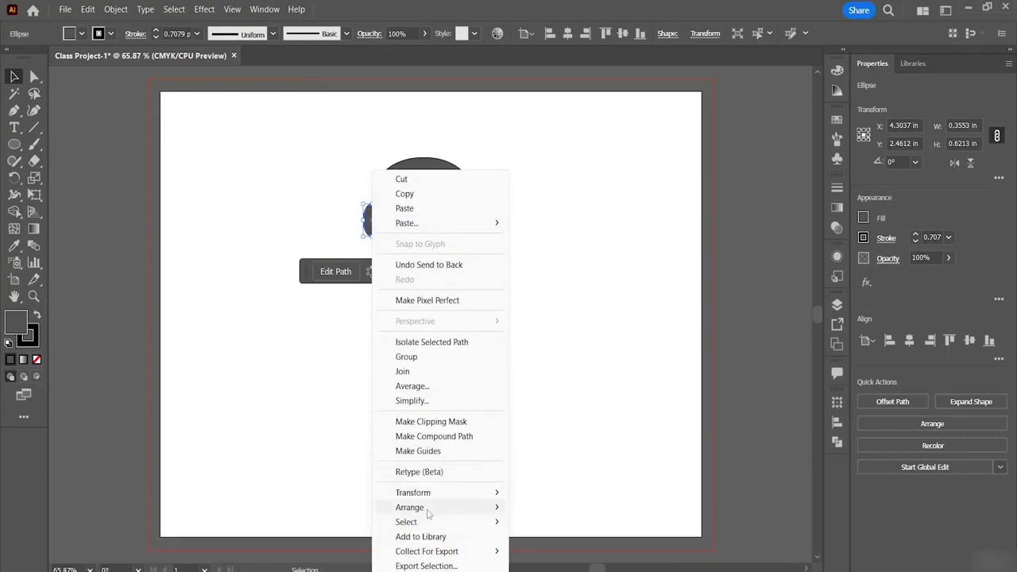
mouse_move(445, 507)
left_click(557, 551)
left_click(563, 365)
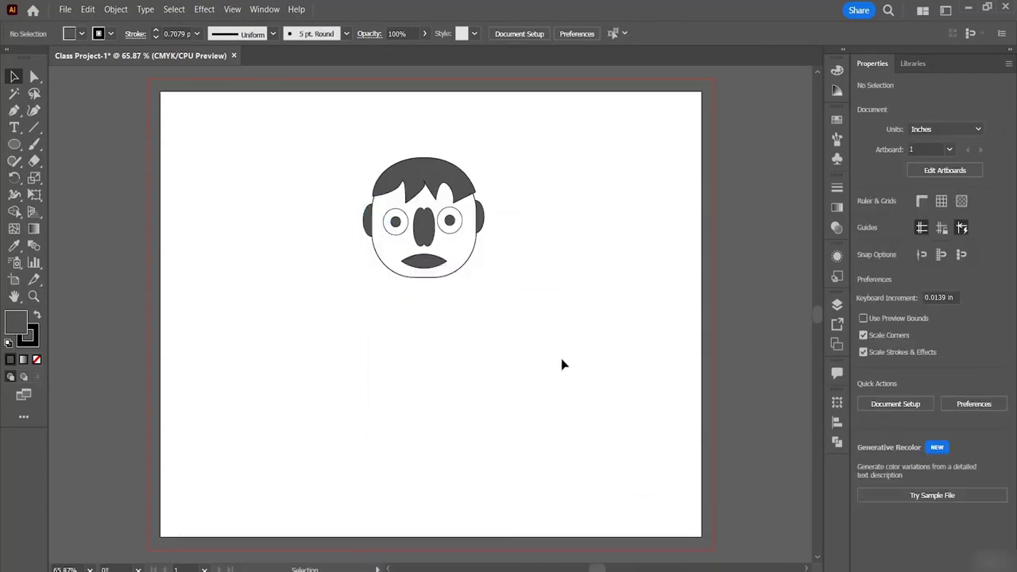
Fill the nose with the pale yellow color F3FFC0.
left_click(426, 242)
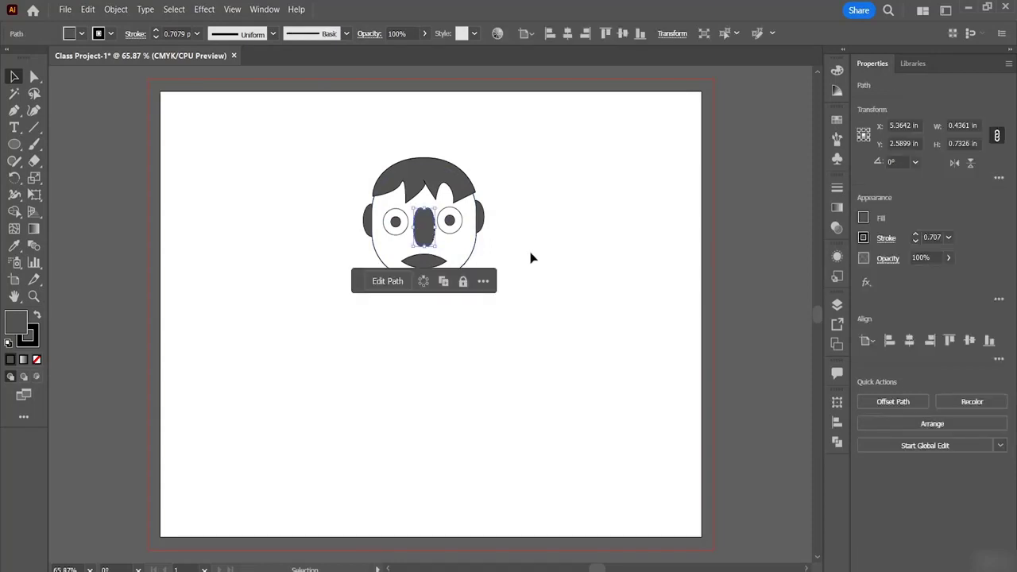
left_click(537, 256)
left_click(427, 237)
left_click(83, 35)
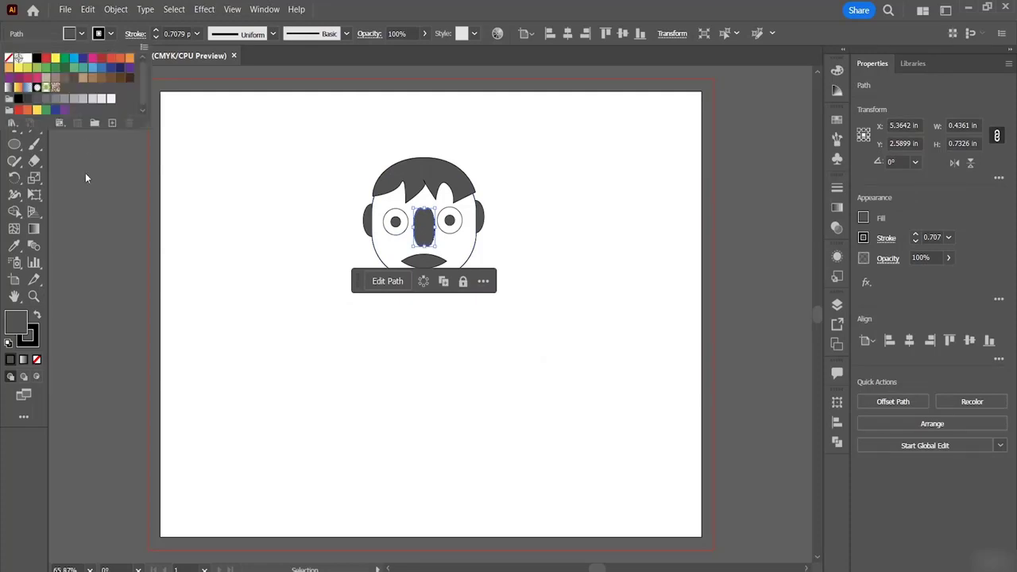
double_click(19, 322)
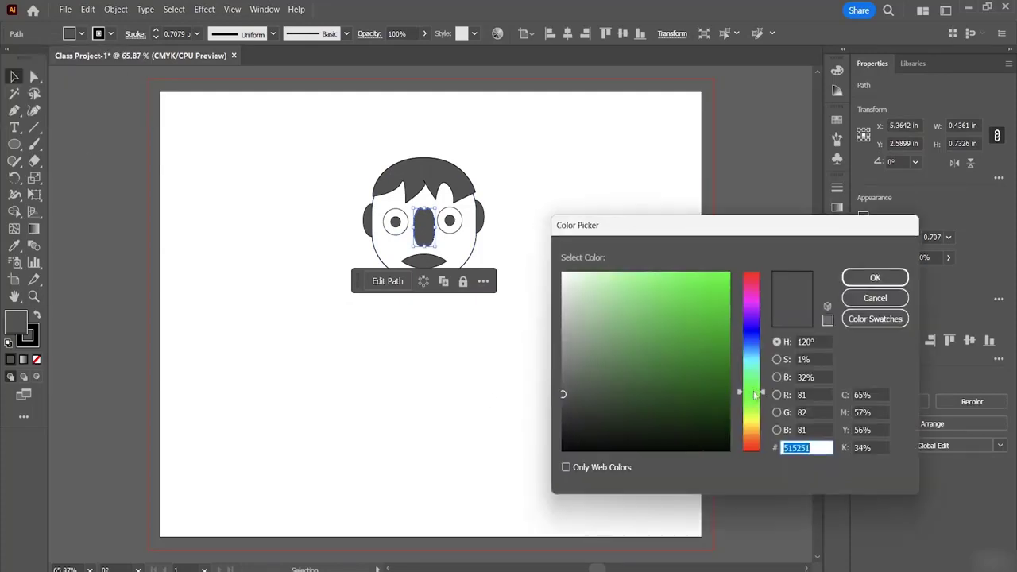
left_click(763, 415)
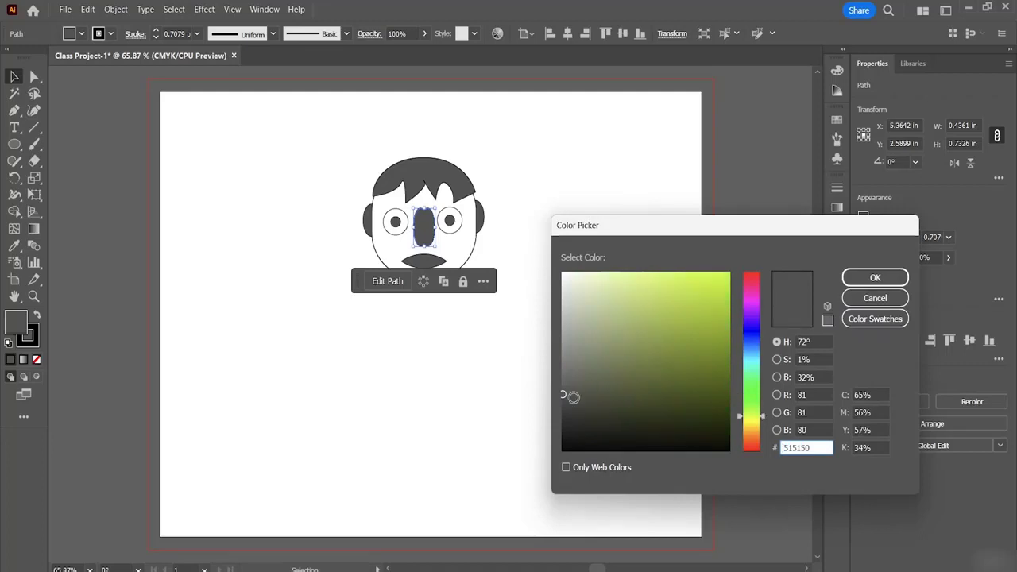
left_click_drag(568, 398, 615, 271)
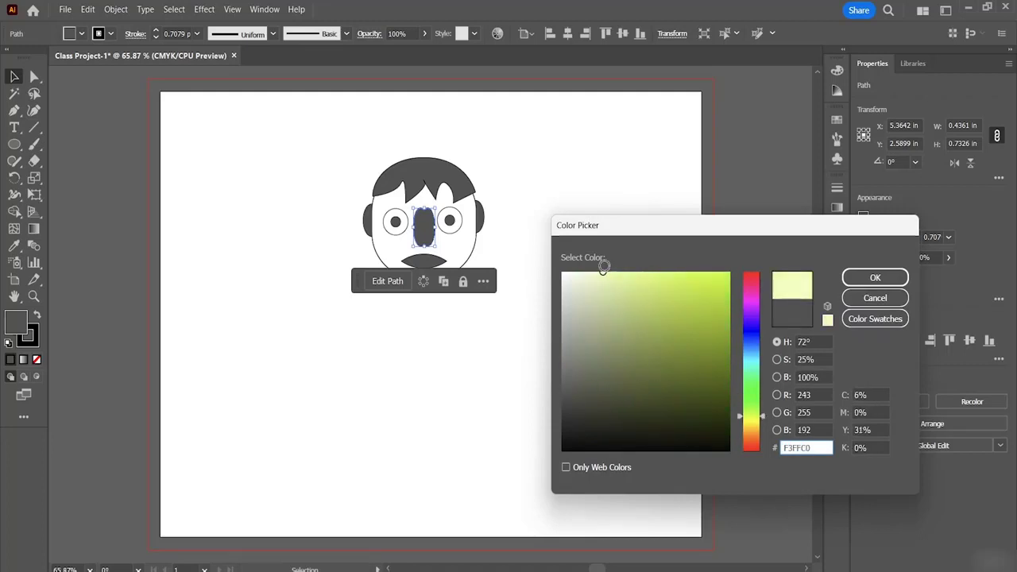
left_click(875, 278)
left_click(472, 332)
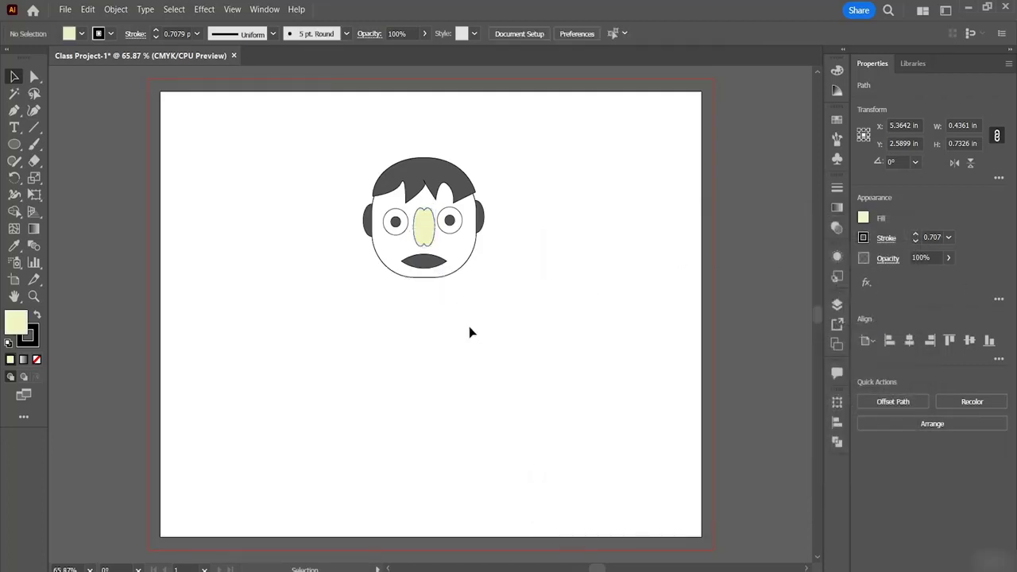
Apply the nose's pale yellow fill to the mouth with the Eyedropper and set the mouth's stroke weight to 3 pt.
left_click(432, 268)
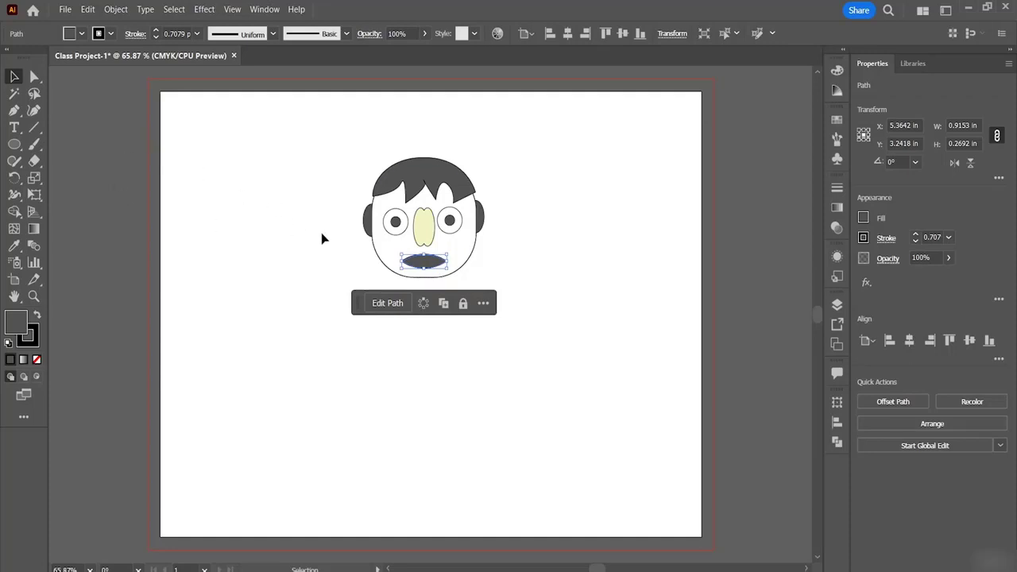
left_click(14, 245)
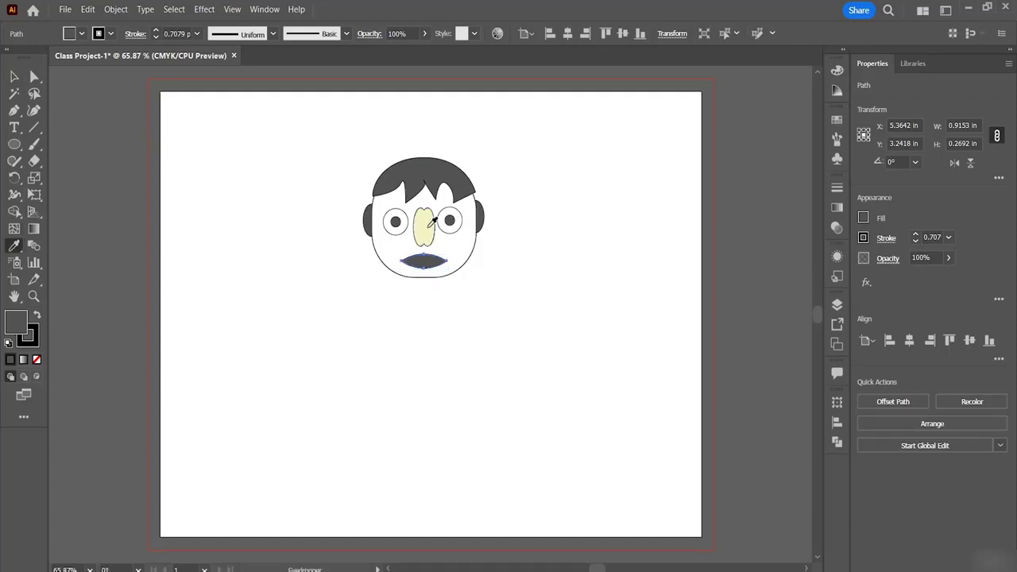
left_click(431, 225)
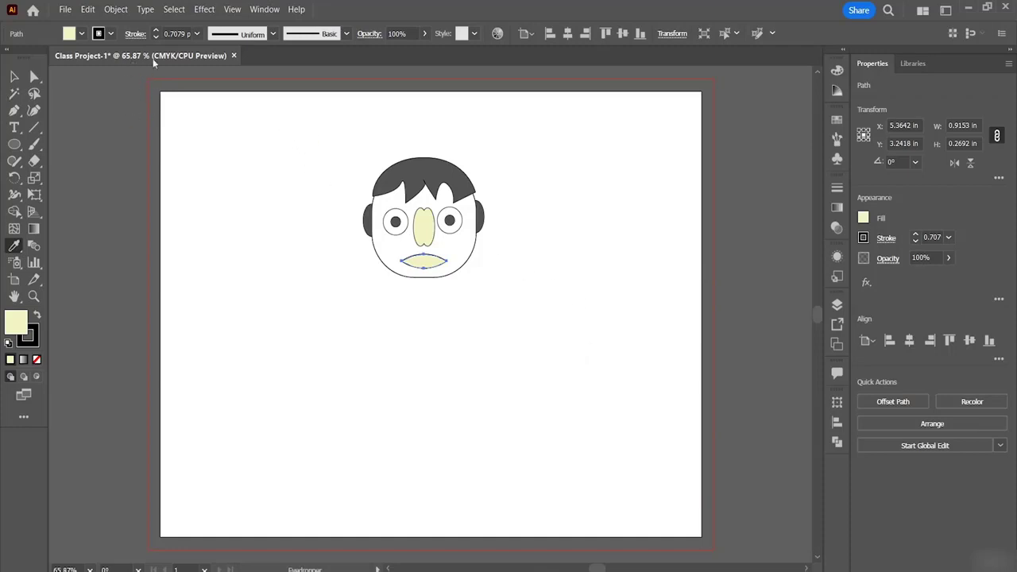
left_click(156, 32)
left_click(156, 32)
left_click(157, 32)
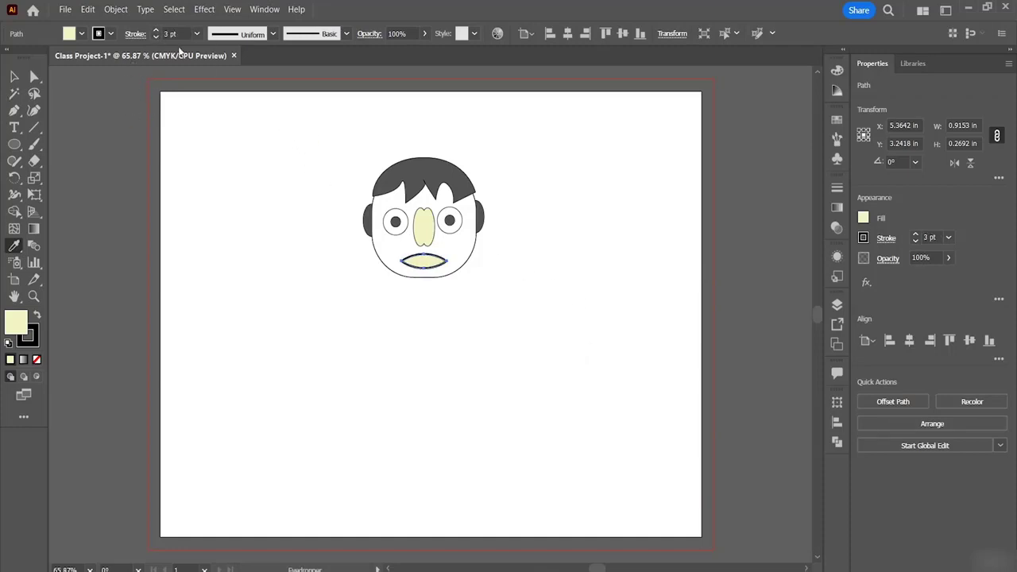
left_click(14, 75)
left_click(189, 167)
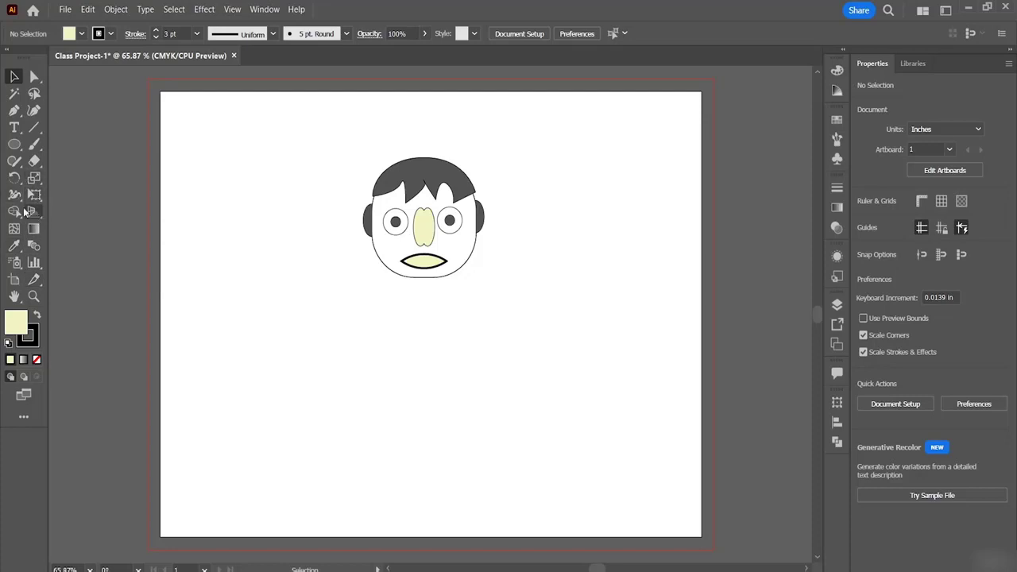
Draw a narrow upright rectangle about 0.37 by 0.80 in to the left of the head.
right_click(14, 145)
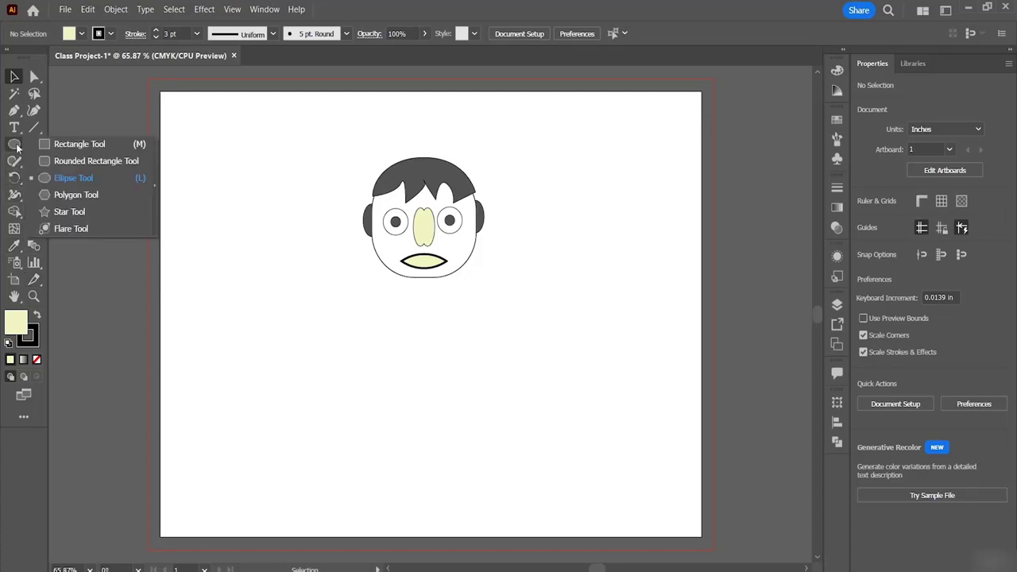
left_click(60, 145)
left_click_drag(227, 272, 229, 282)
left_click_drag(234, 311, 246, 315)
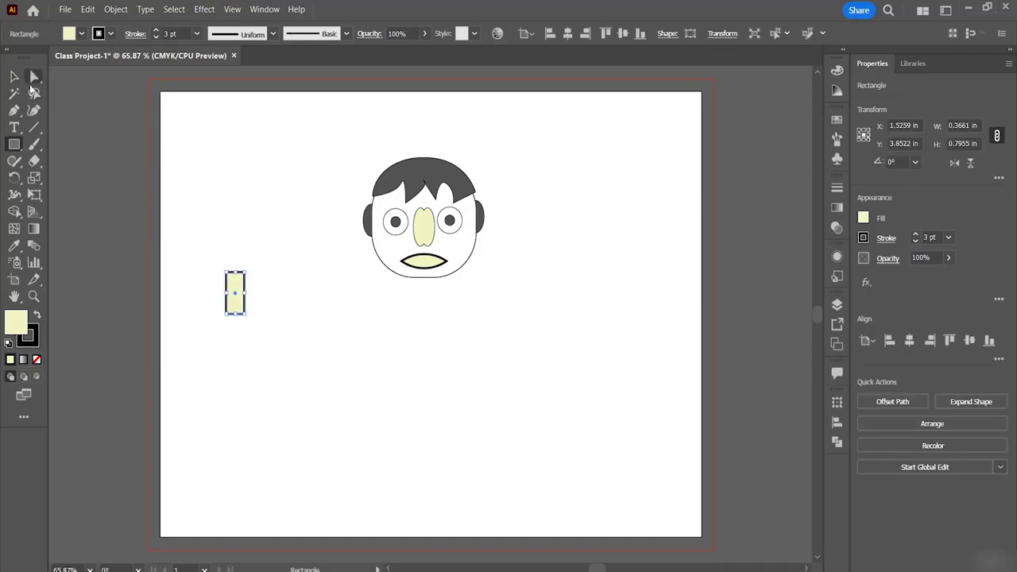
Remove the rectangle's stroke and fill it with the light brown swatch.
left_click(111, 33)
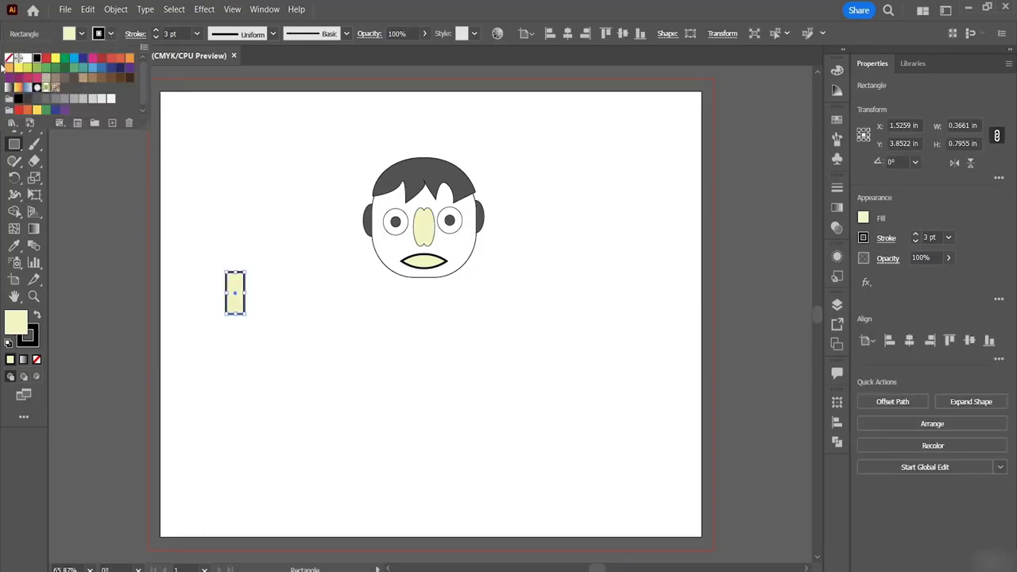
left_click(11, 59)
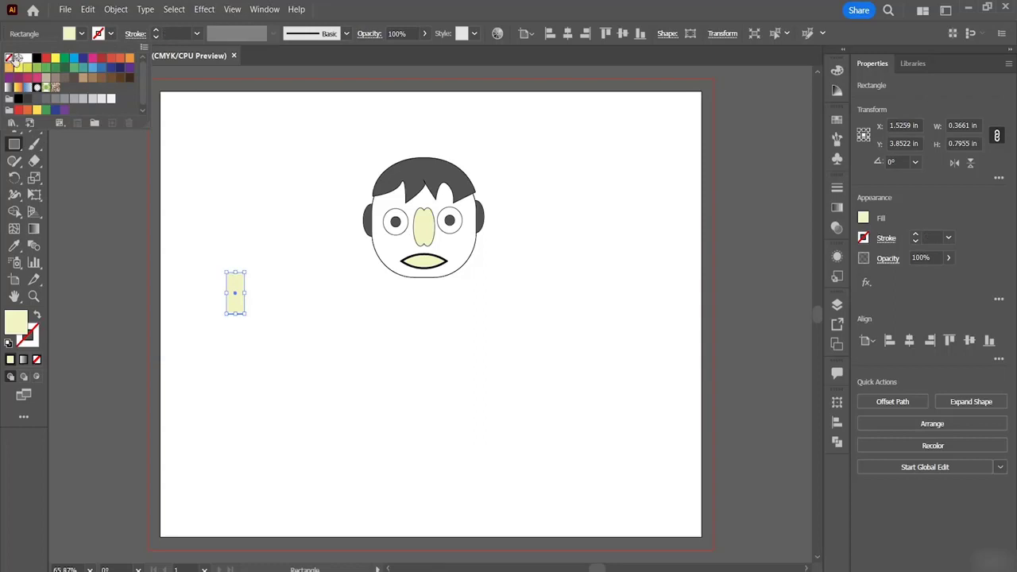
left_click(80, 36)
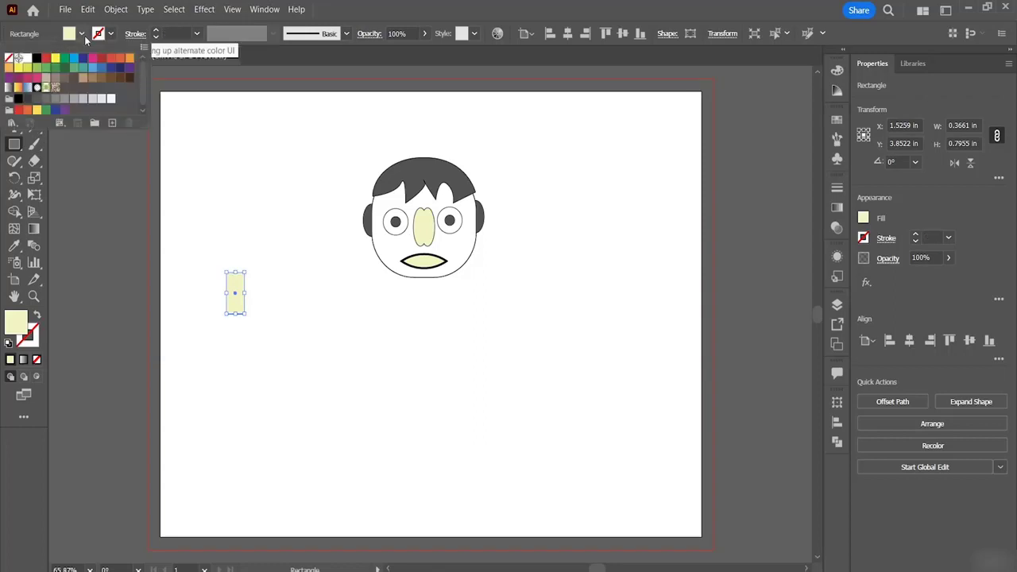
left_click(84, 79)
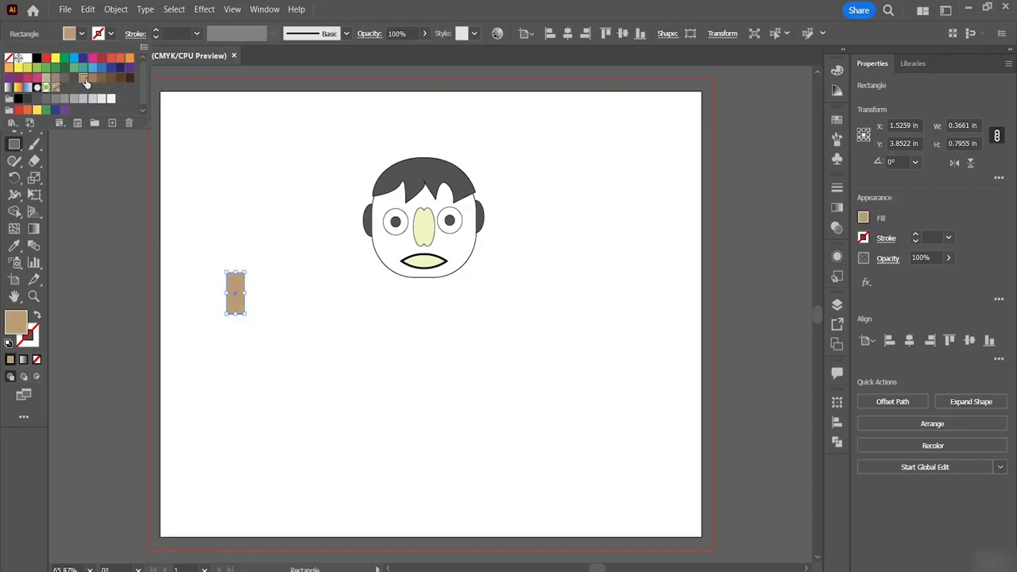
left_click(245, 295)
Move the brown rectangle under the chin, centered on the face, as the neck and send it to the back.
left_click(14, 77)
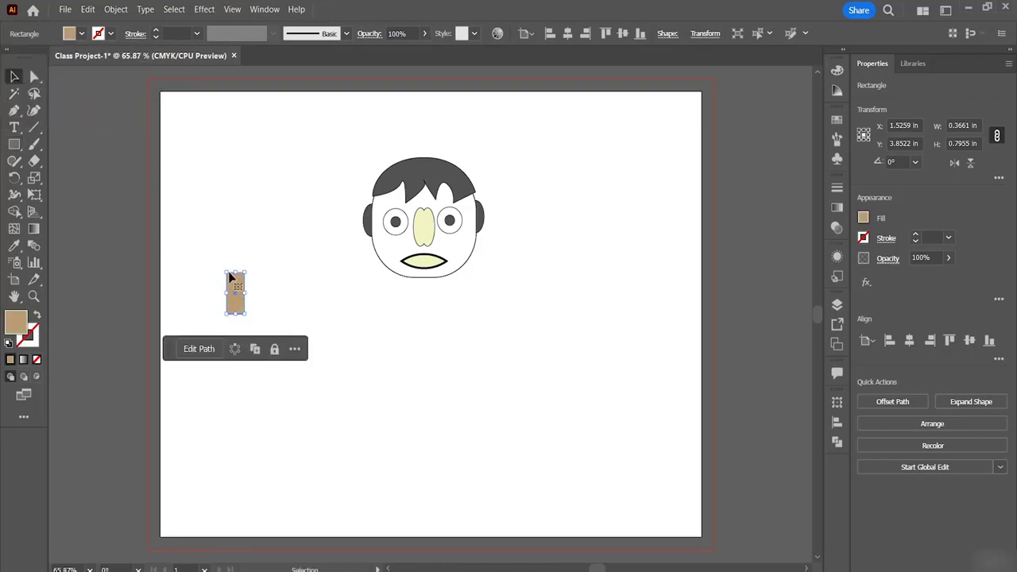
left_click_drag(232, 301, 423, 287)
right_click(429, 294)
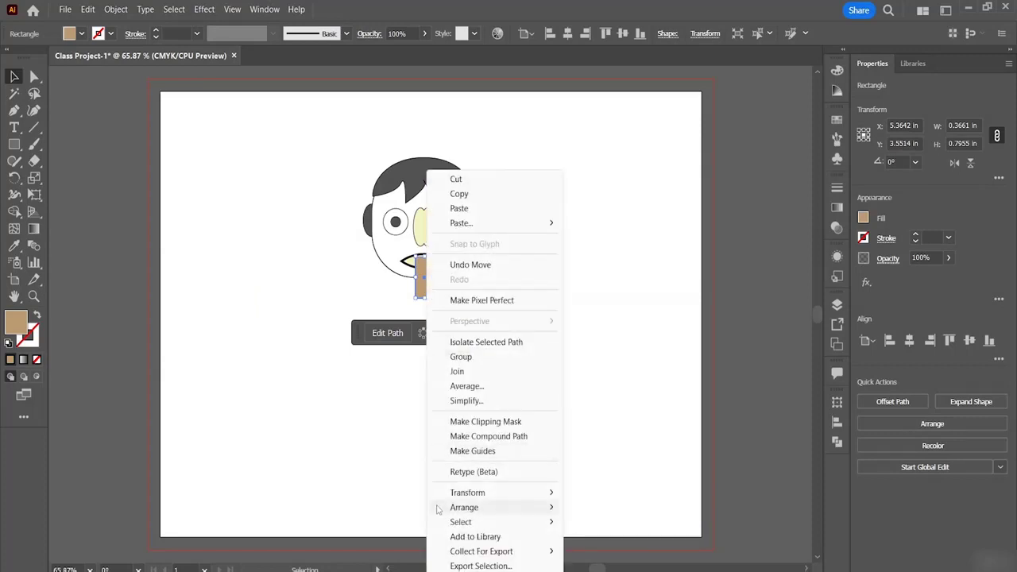
left_click(627, 551)
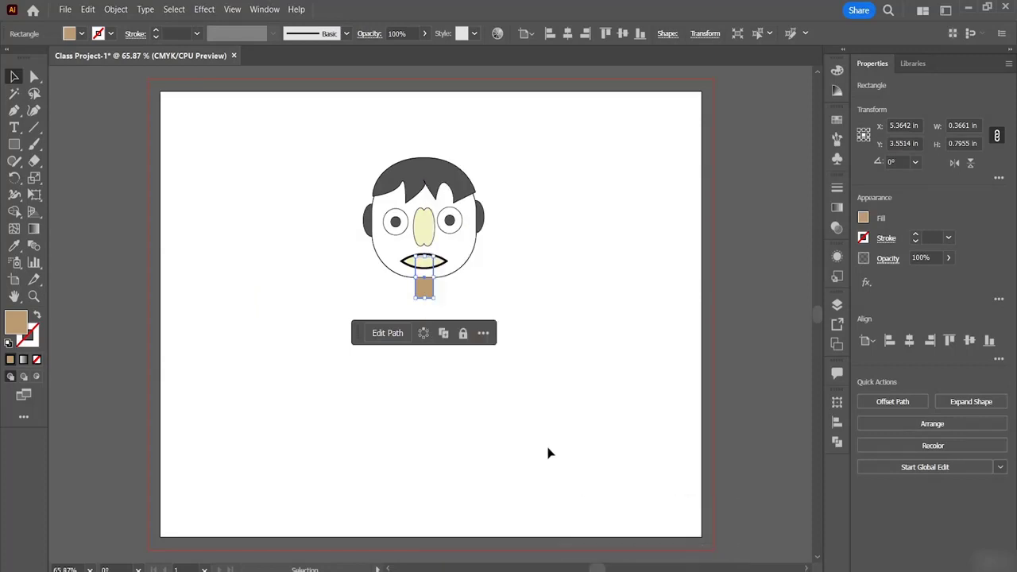
Move the brown neck rectangle slightly up under the chin, keeping it centered on the face.
left_click(548, 451)
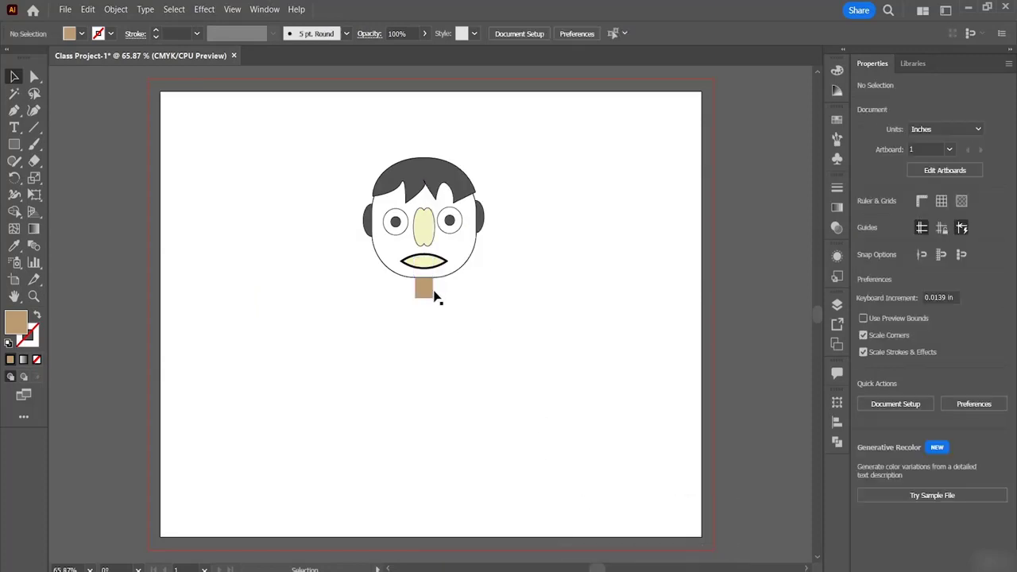
left_click_drag(421, 287, 422, 280)
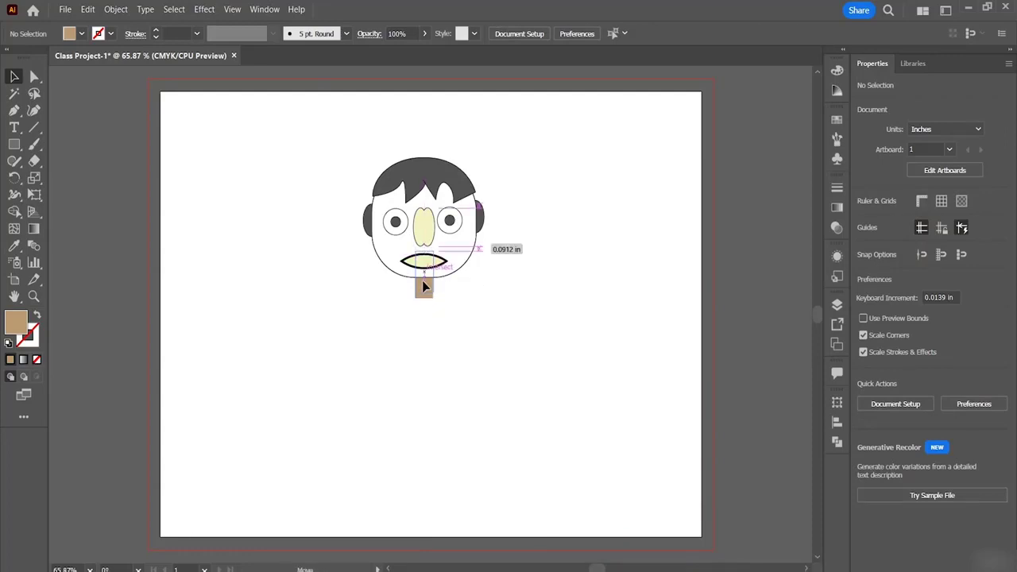
left_click(537, 341)
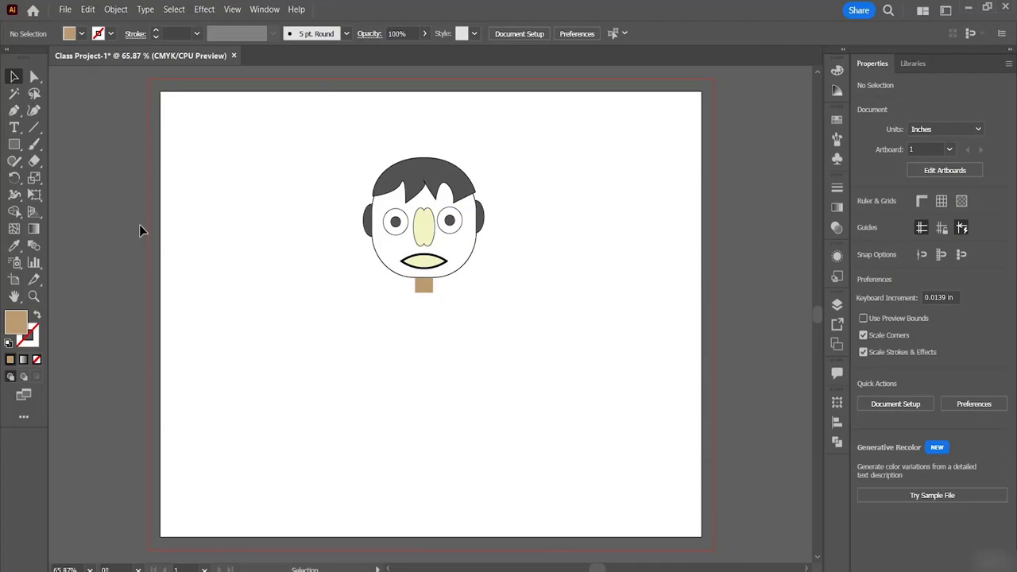
Draw an ellipse about 3.27 by 3.27 in below the head and move it under the neck, centered on the face, as the body.
left_click(15, 143)
left_click(74, 178)
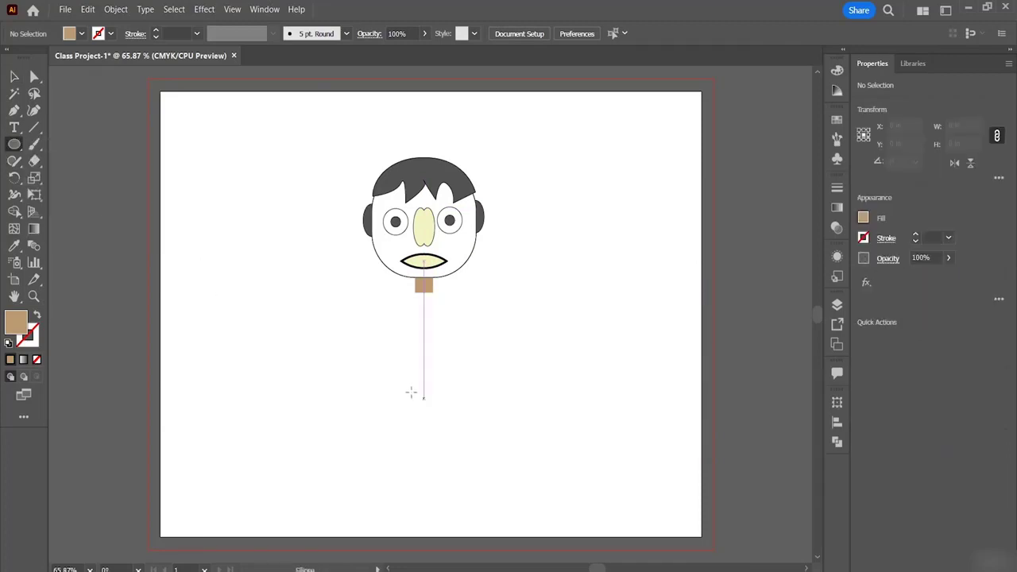
left_click_drag(316, 315, 477, 485)
left_click(14, 77)
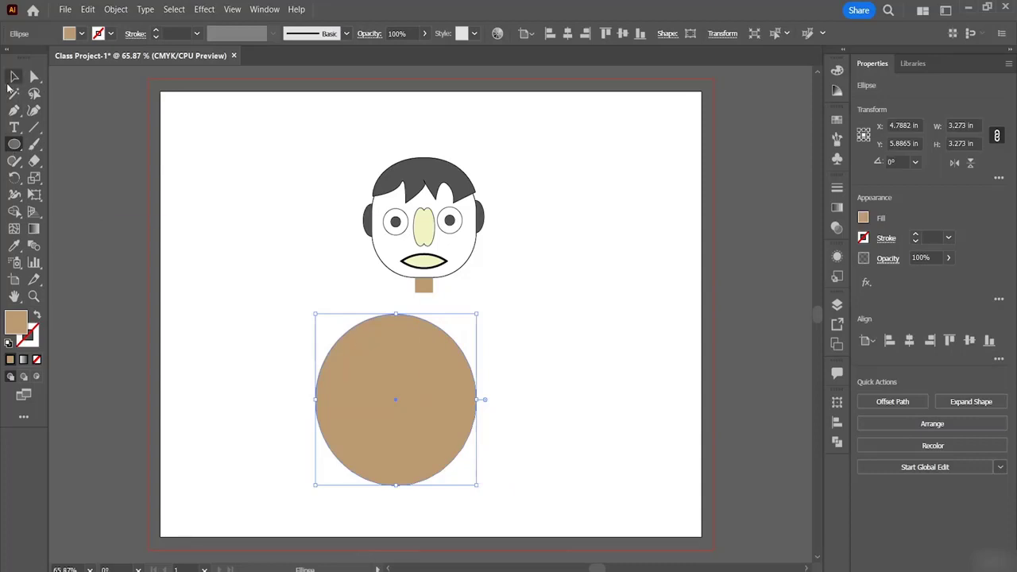
left_click_drag(426, 382, 451, 354)
left_click(652, 346)
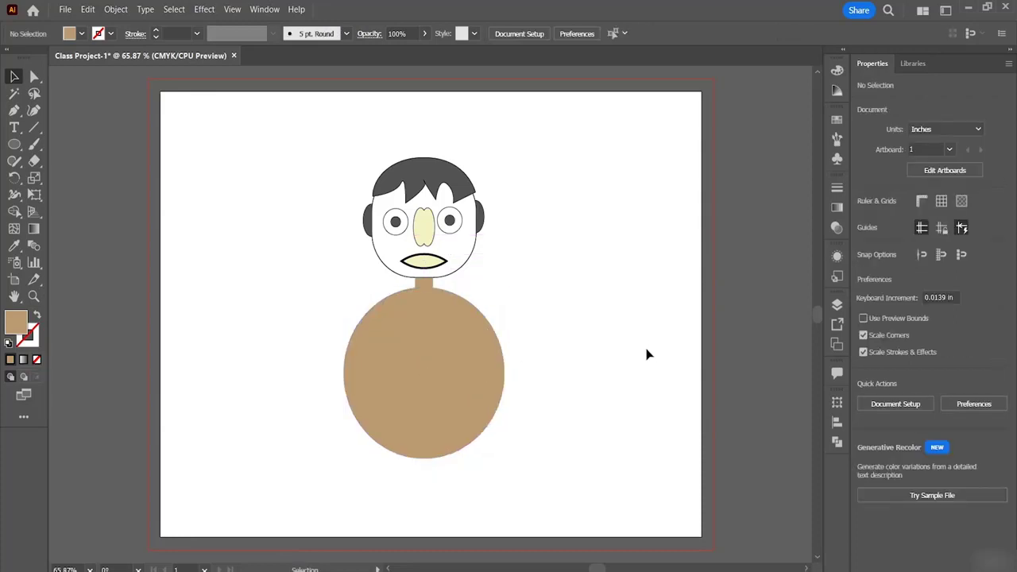
Fill the body circle with the light grayish-beige swatch.
left_click(437, 389)
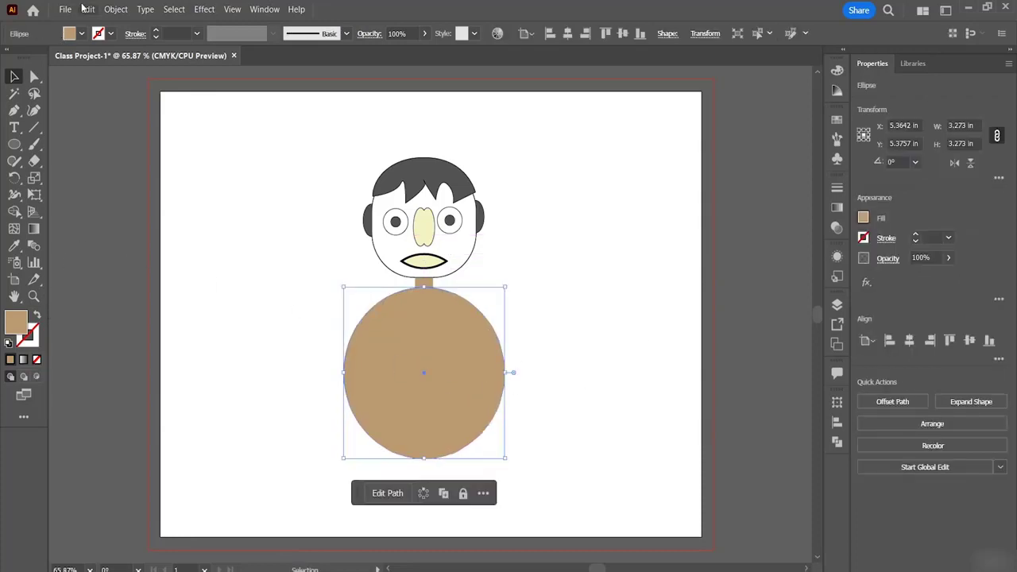
left_click(80, 33)
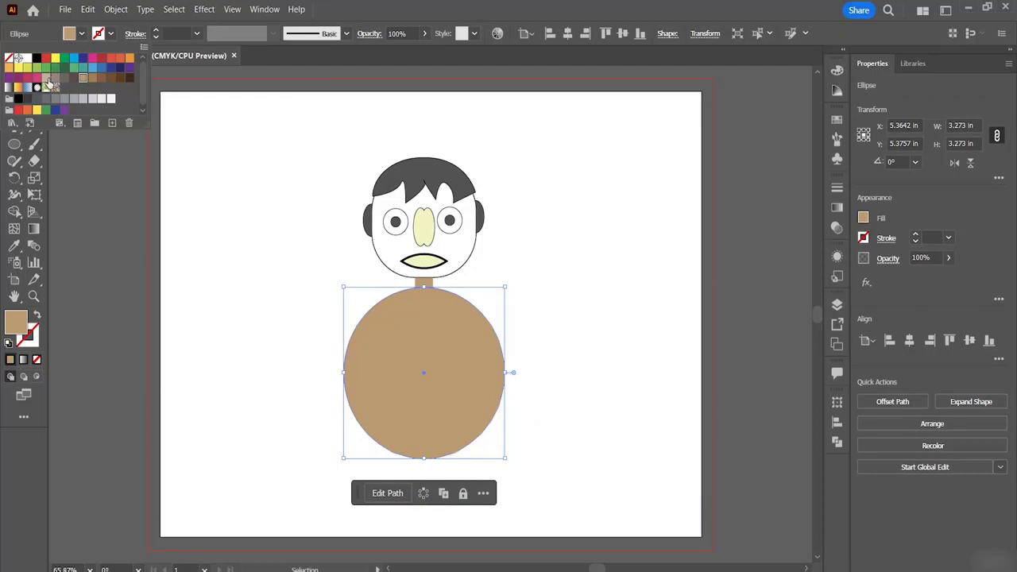
left_click(46, 81)
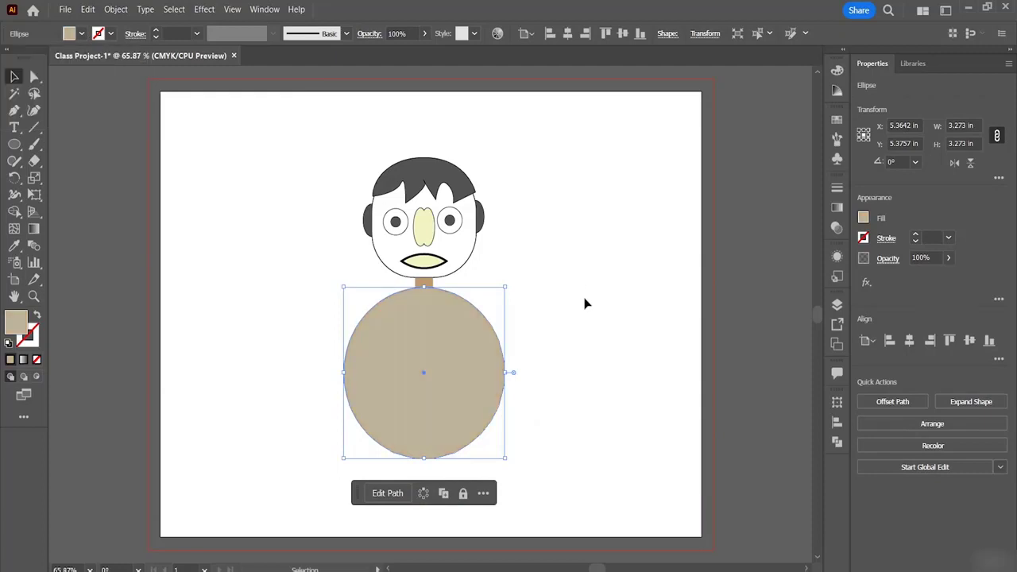
Draw a horizontal line about 7.44 in long through the center of the body circle, extending past both sides.
left_click(33, 130)
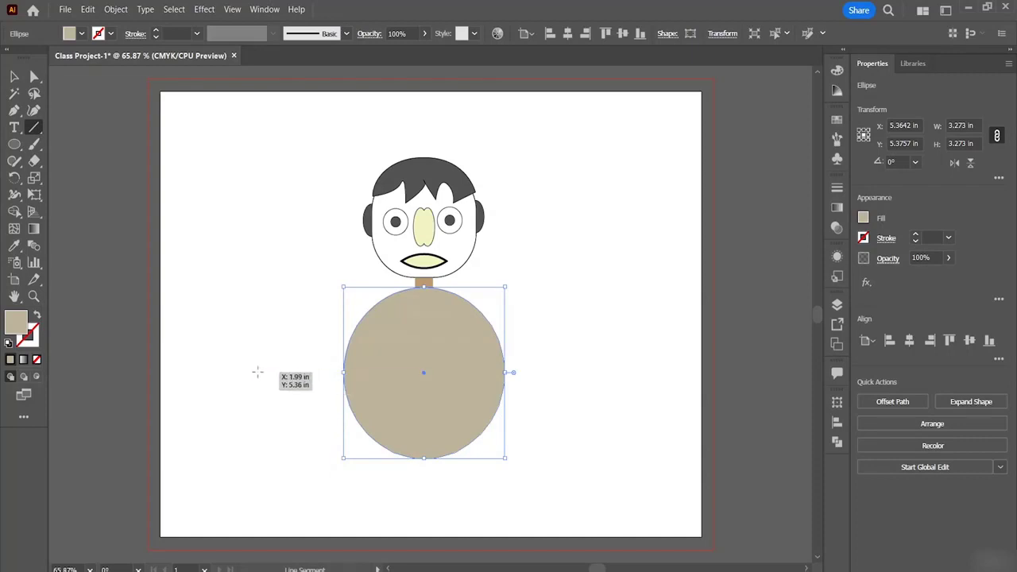
left_click_drag(259, 374, 624, 373)
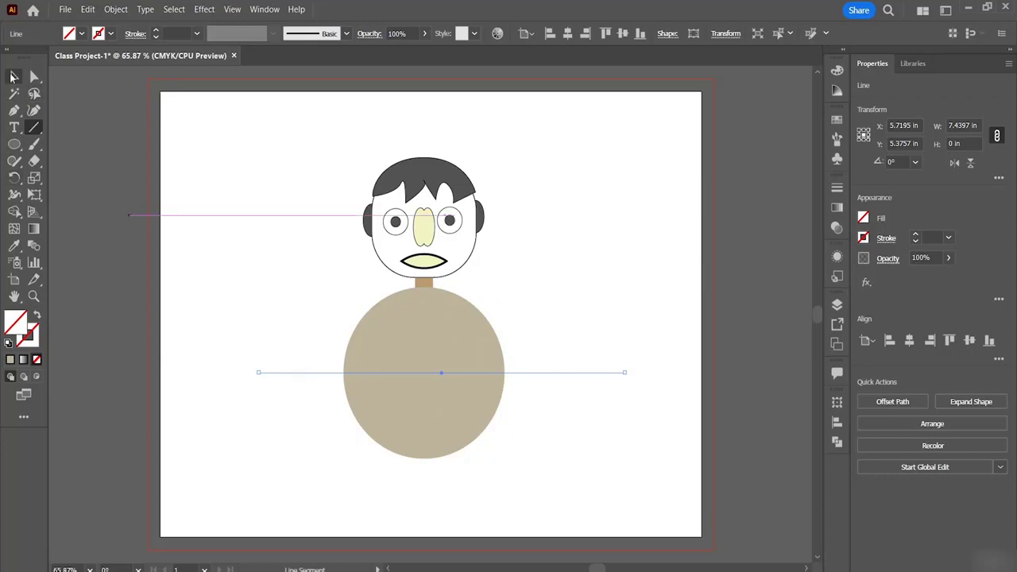
left_click(14, 76)
Remove the circle's lower half and the protruding line ends with the Shape Builder tool, leaving a half-circle body.
left_click_drag(317, 279, 529, 537)
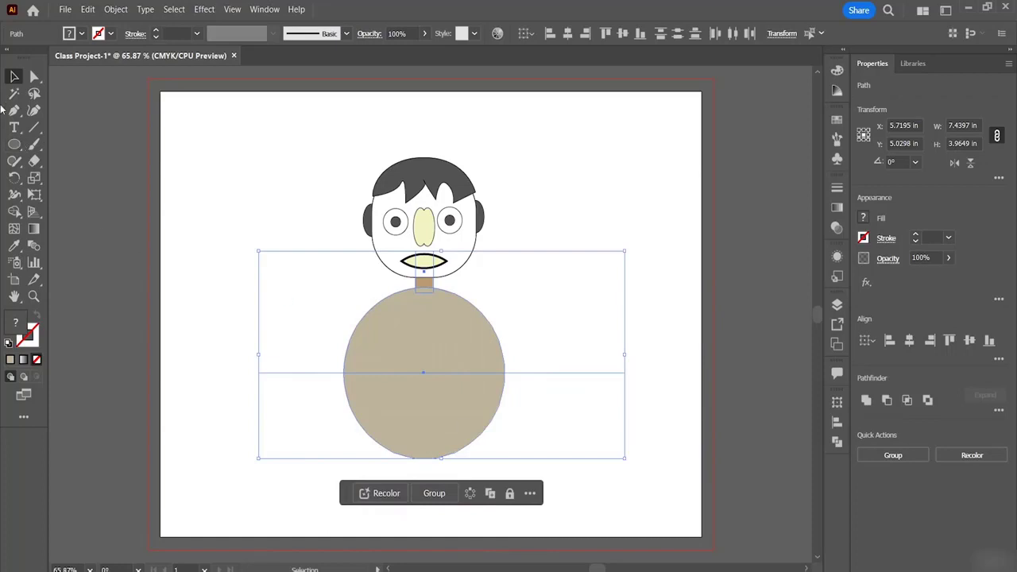
left_click(14, 211)
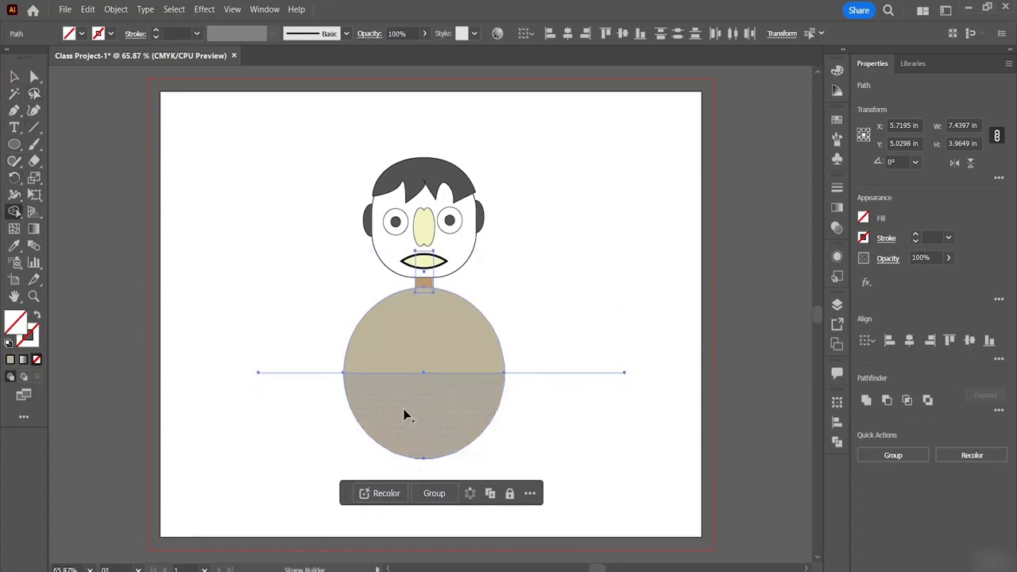
left_click(419, 419, "alt")
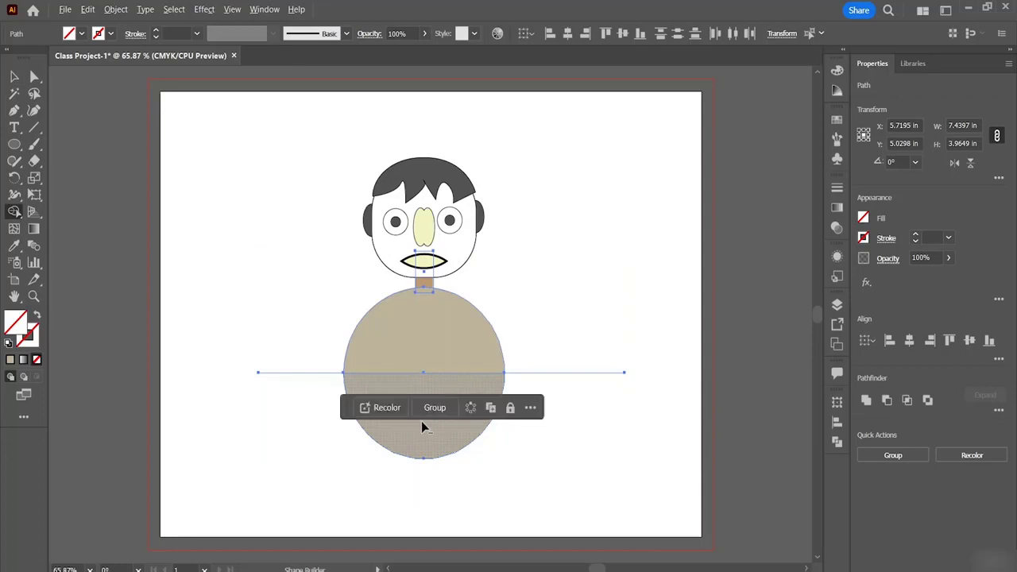
left_click(310, 380, "alt")
left_click(609, 375, "alt")
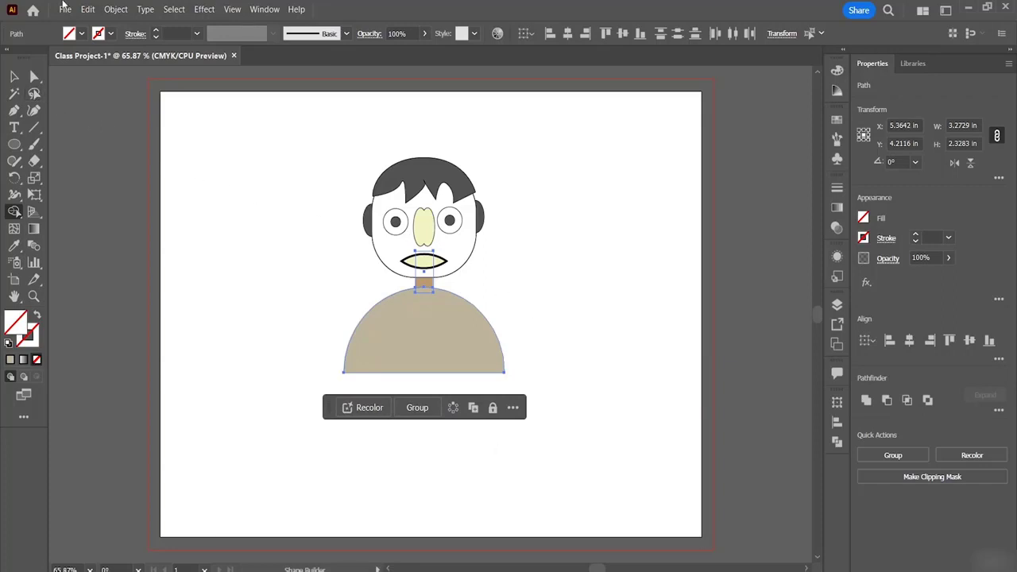
left_click(13, 76)
left_click(256, 167)
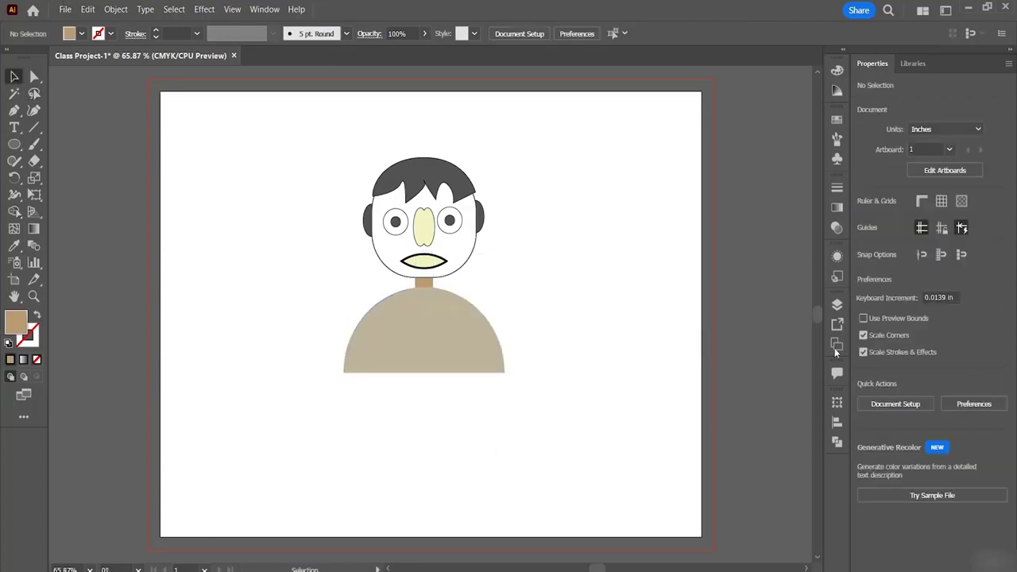